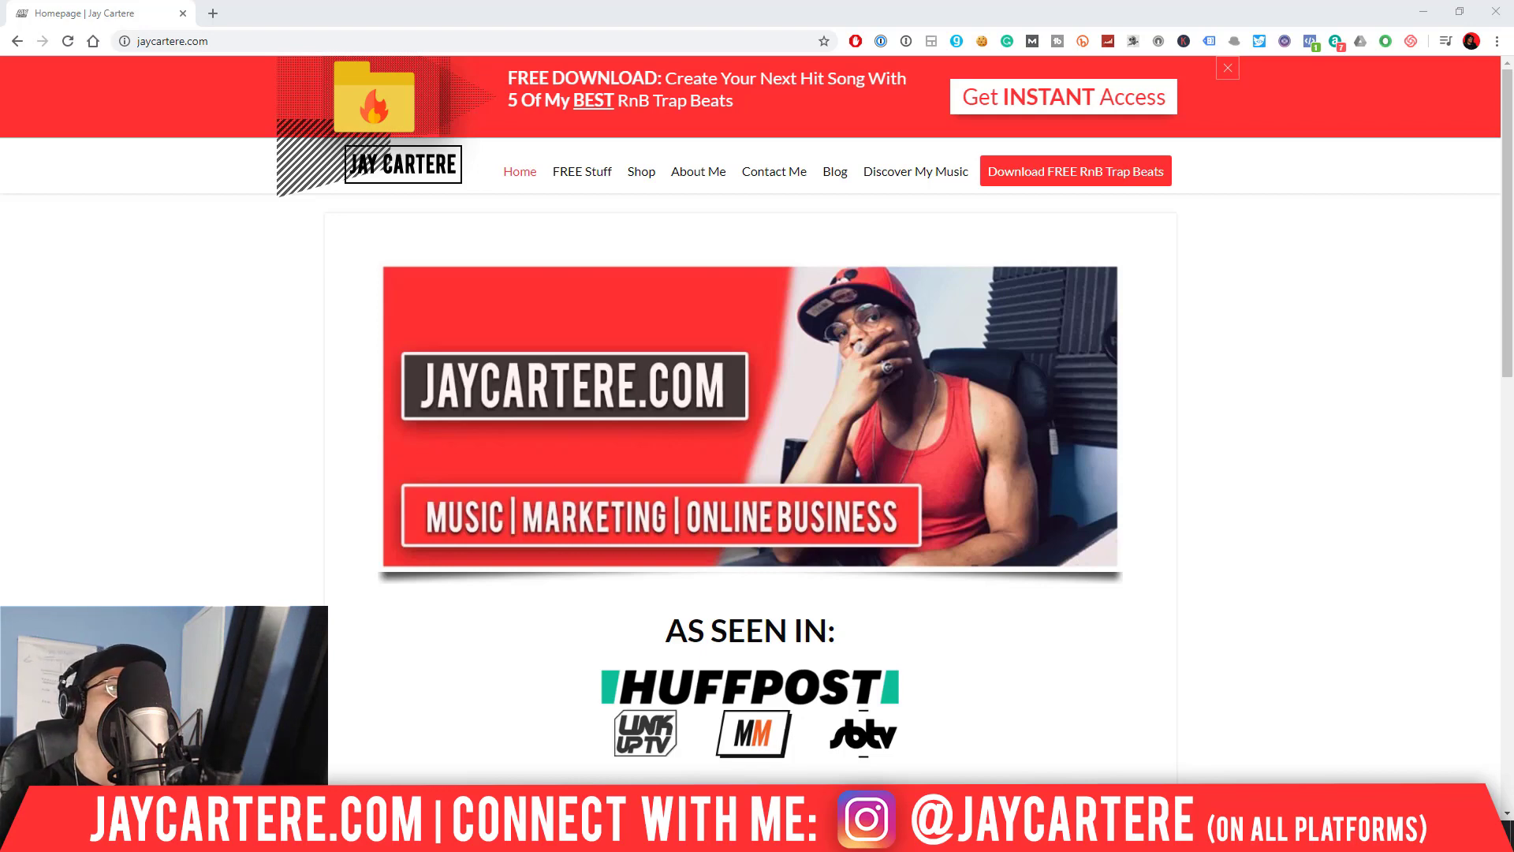
Switch to FL Studio and position the MAIN MELODY PAD piano roll to show about five bars.
{"action": "left_click", "coordinate": [1424, 11]}
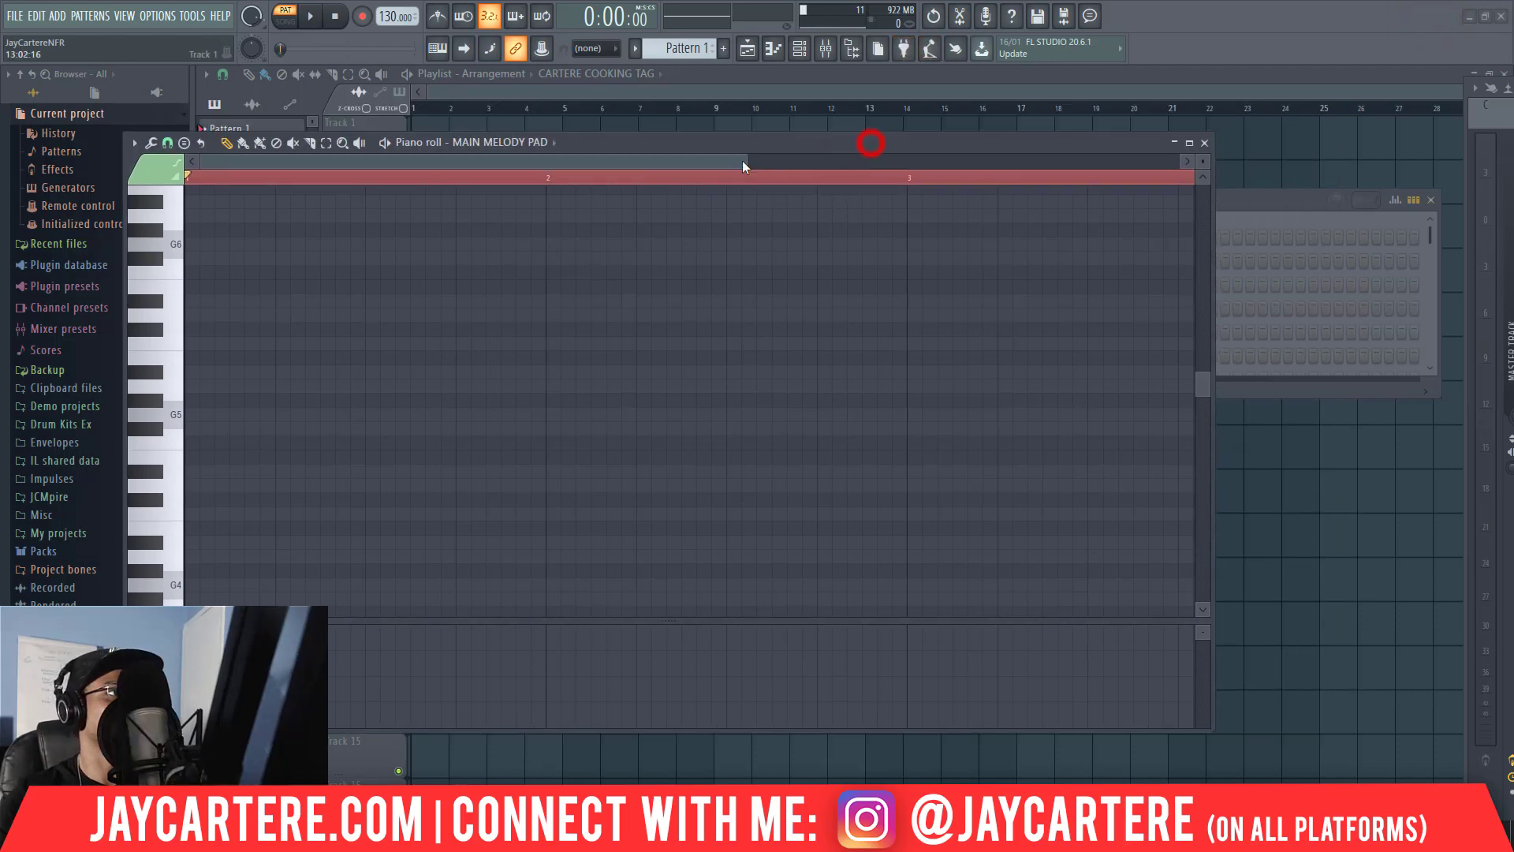
{"action": "left_click_drag", "start_coordinate": [871, 149], "coordinate": [829, 94]}
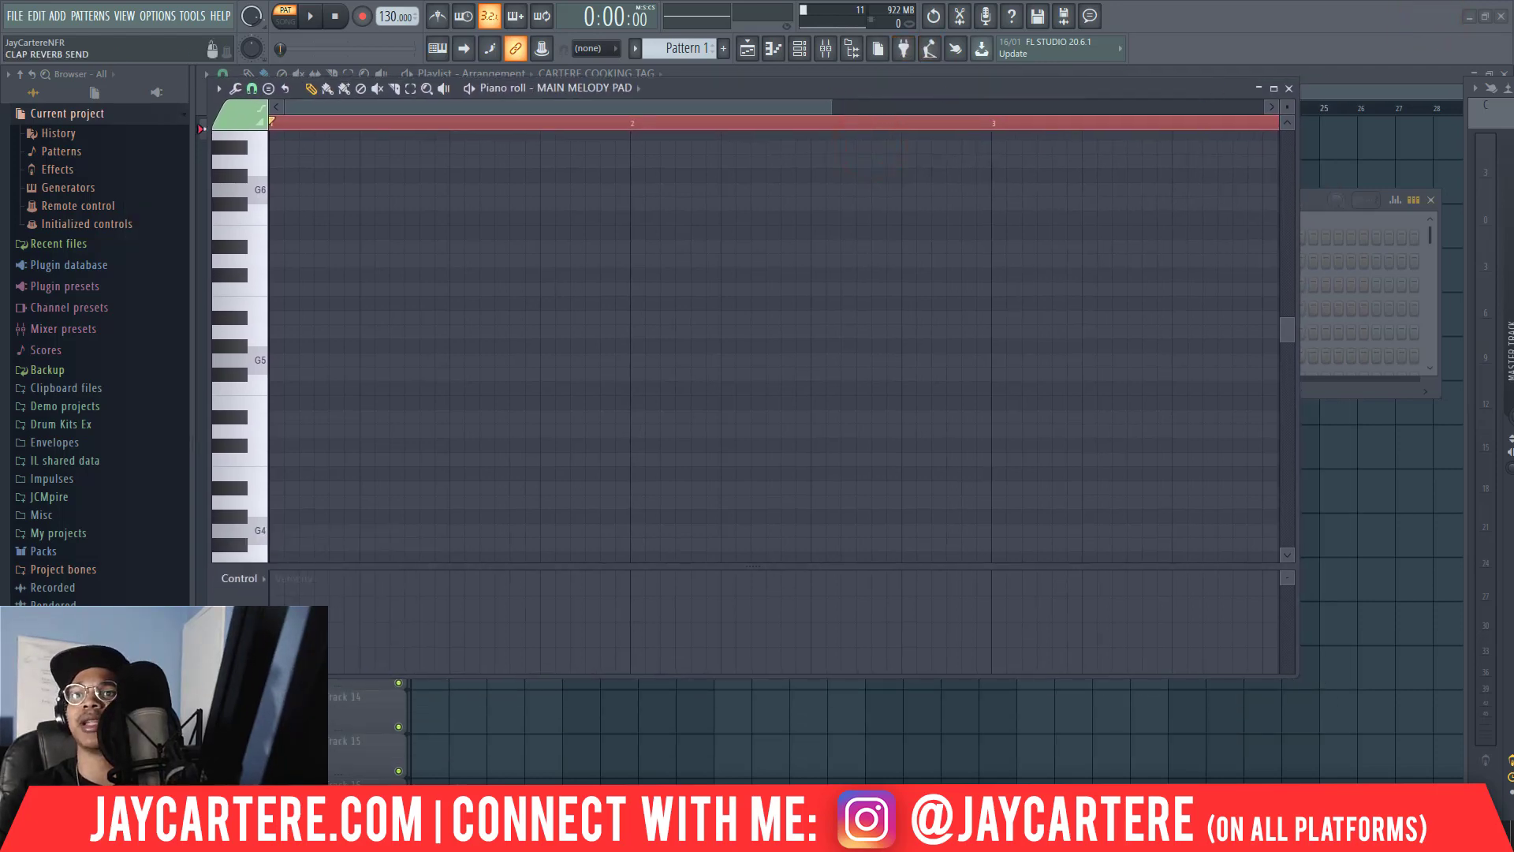
{"action": "left_click_drag", "start_coordinate": [1491, 88], "coordinate": [1513, 59]}
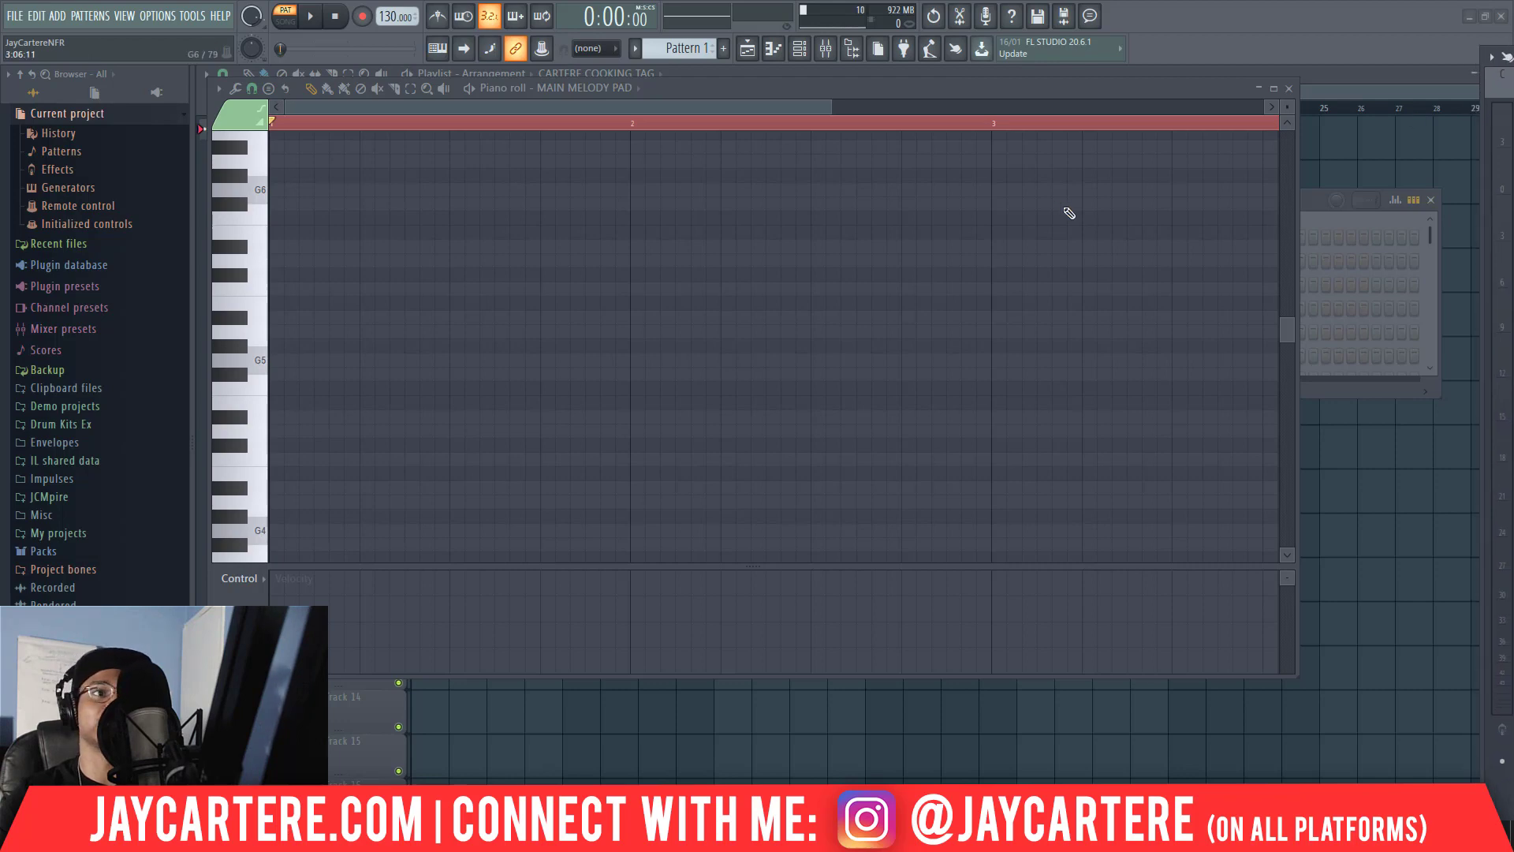
{"action": "left_click_drag", "start_coordinate": [943, 91], "coordinate": [968, 149]}
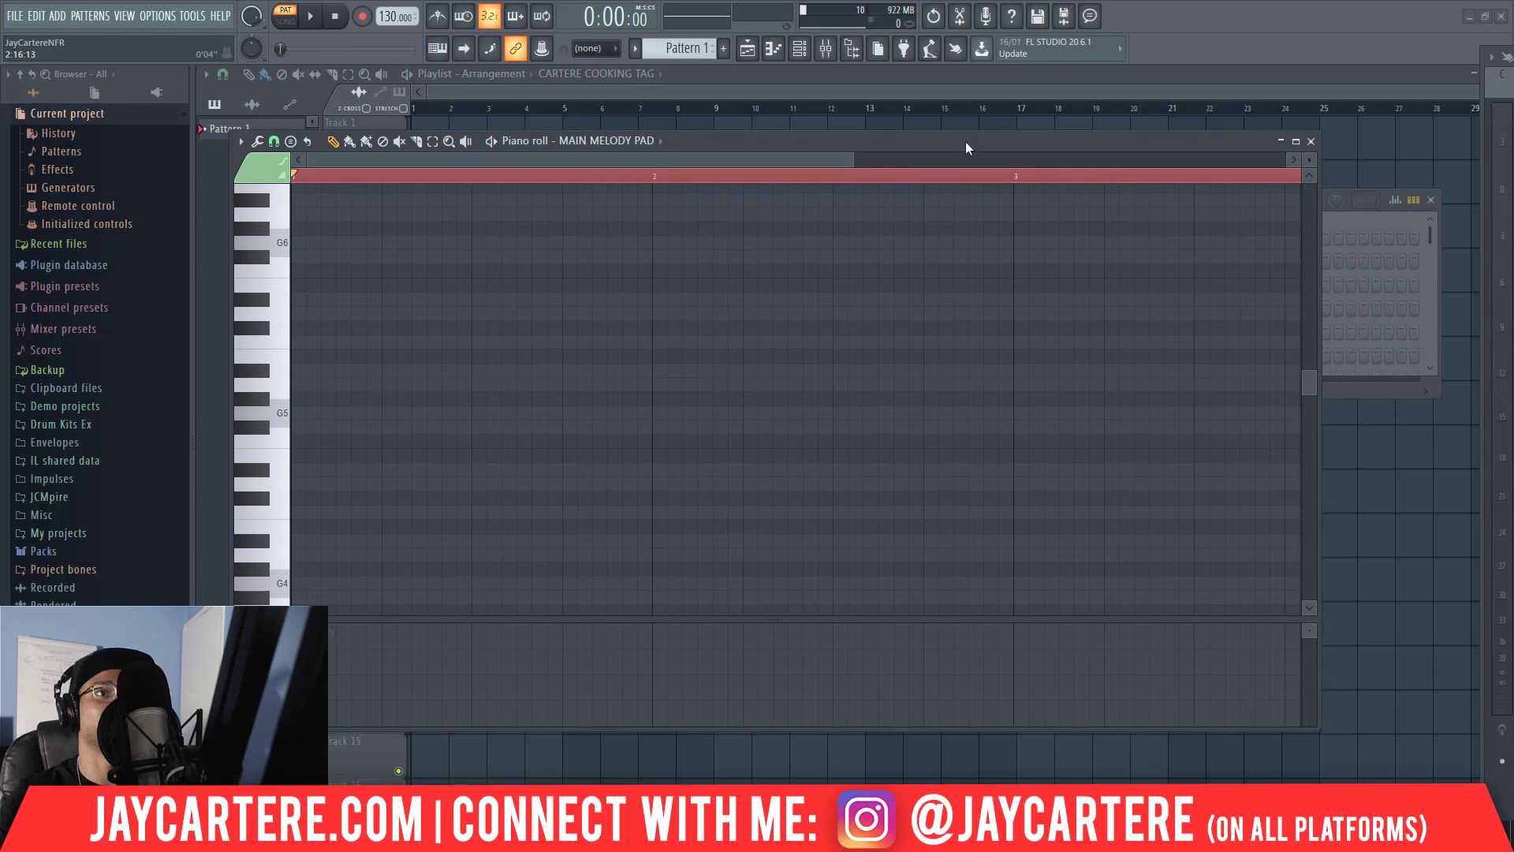
{"action": "scroll", "coordinate": [851, 157], "scroll_direction": "down", "scroll_amount": 3}
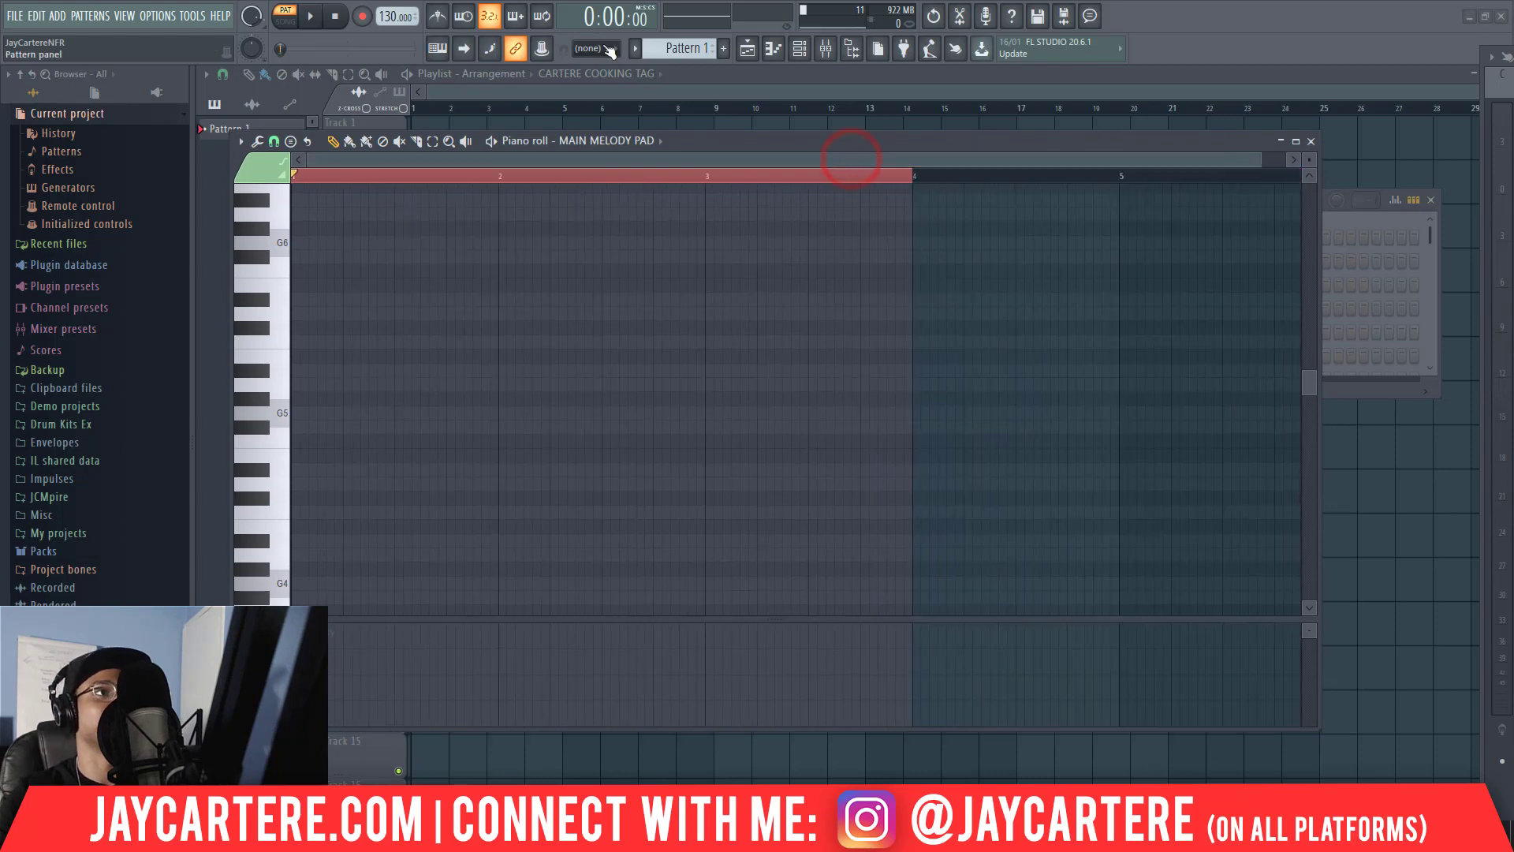
Set the FL Studio ASIO buffer length to 2048 and close the audio settings.
{"action": "left_click", "coordinate": [158, 16]}
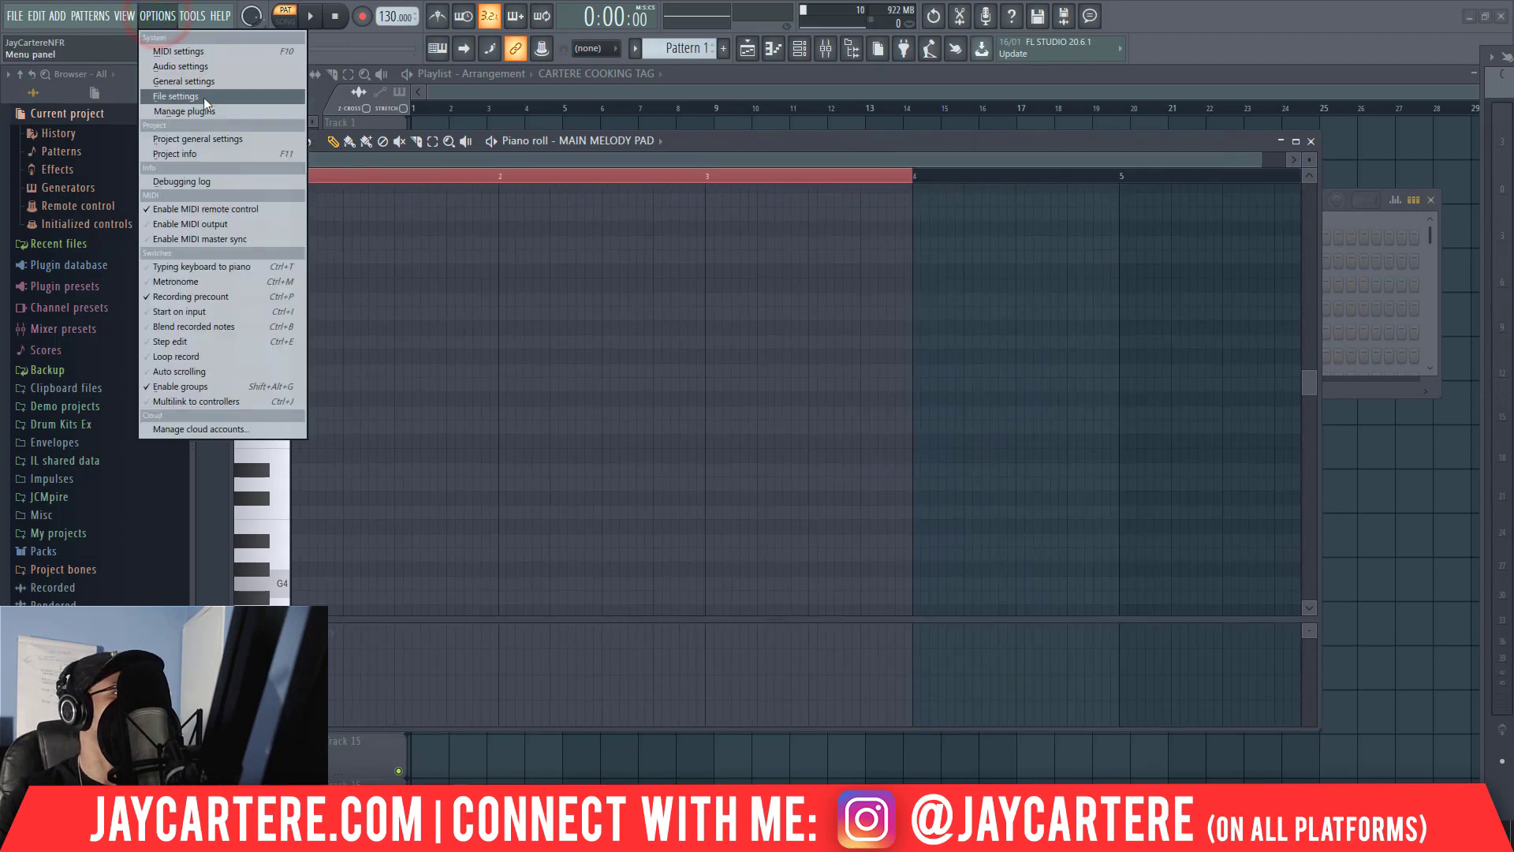
{"action": "left_click", "coordinate": [194, 66]}
{"action": "left_click", "coordinate": [627, 291]}
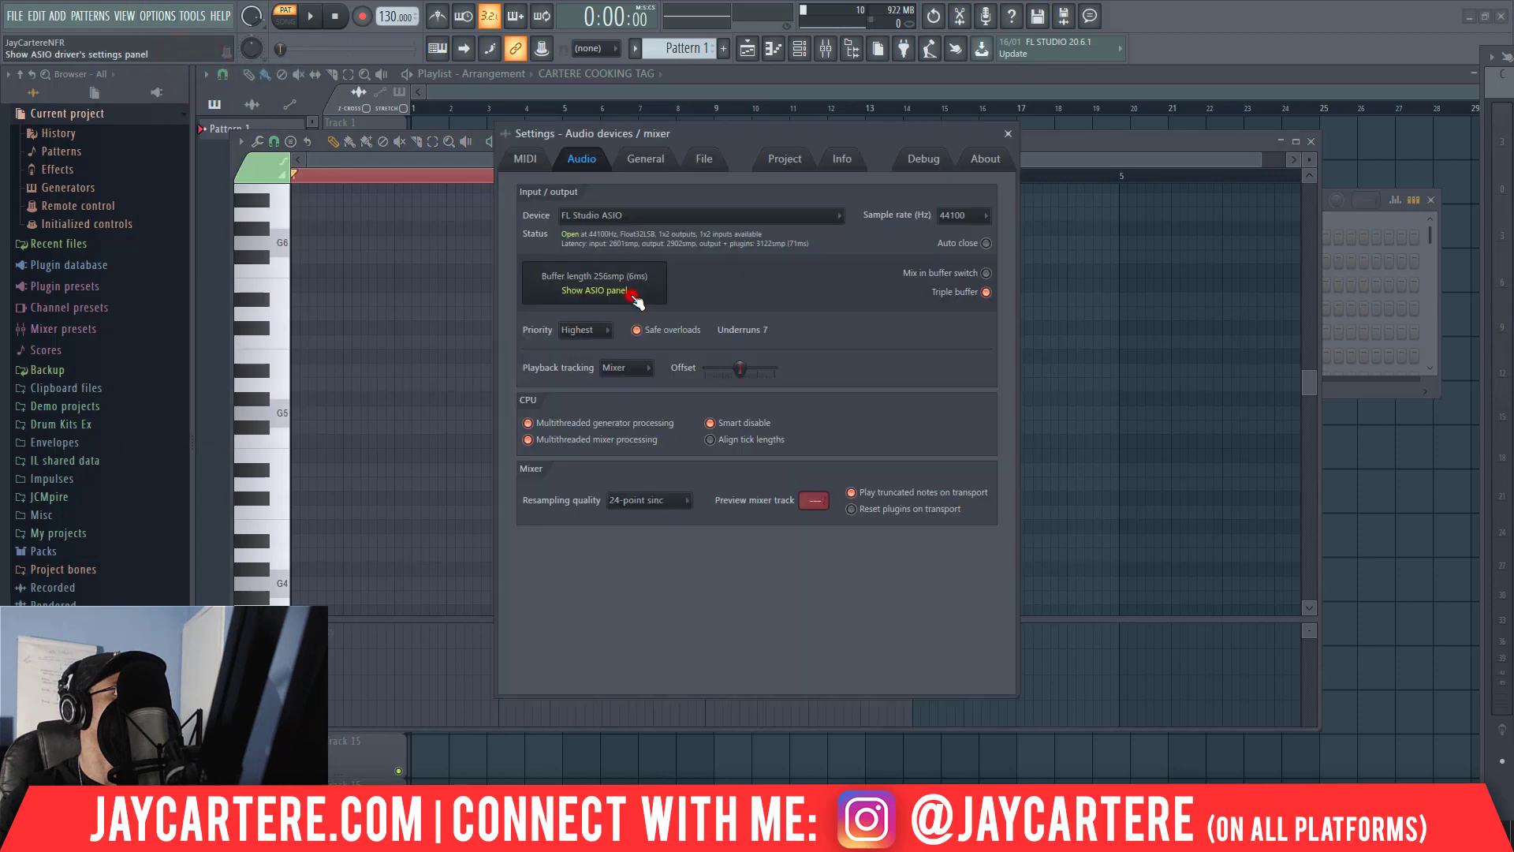
{"action": "left_click", "coordinate": [832, 351]}
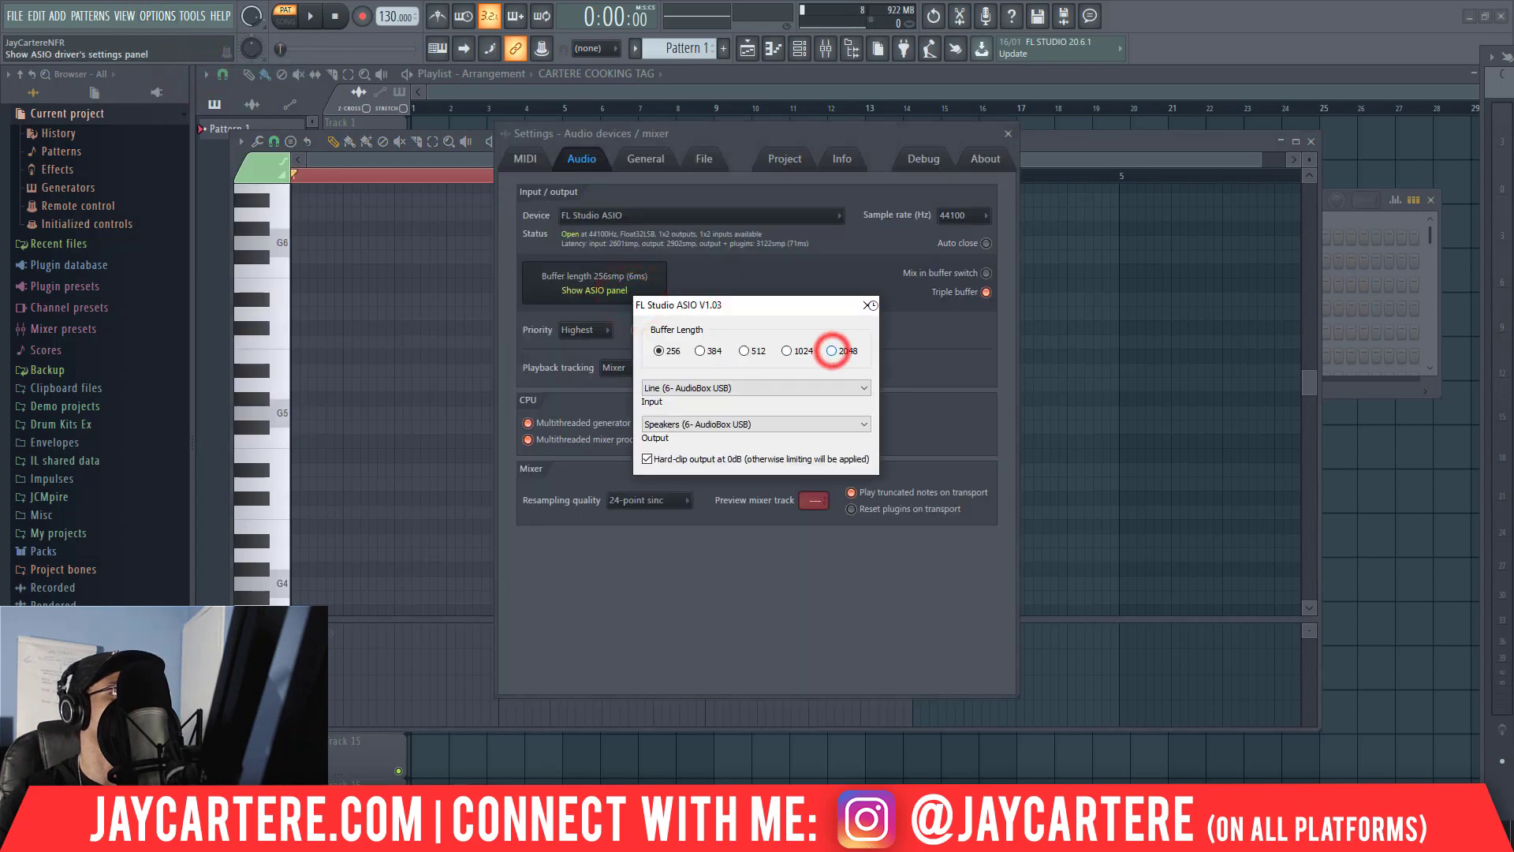
{"action": "left_click", "coordinate": [868, 307]}
{"action": "left_click", "coordinate": [1008, 134]}
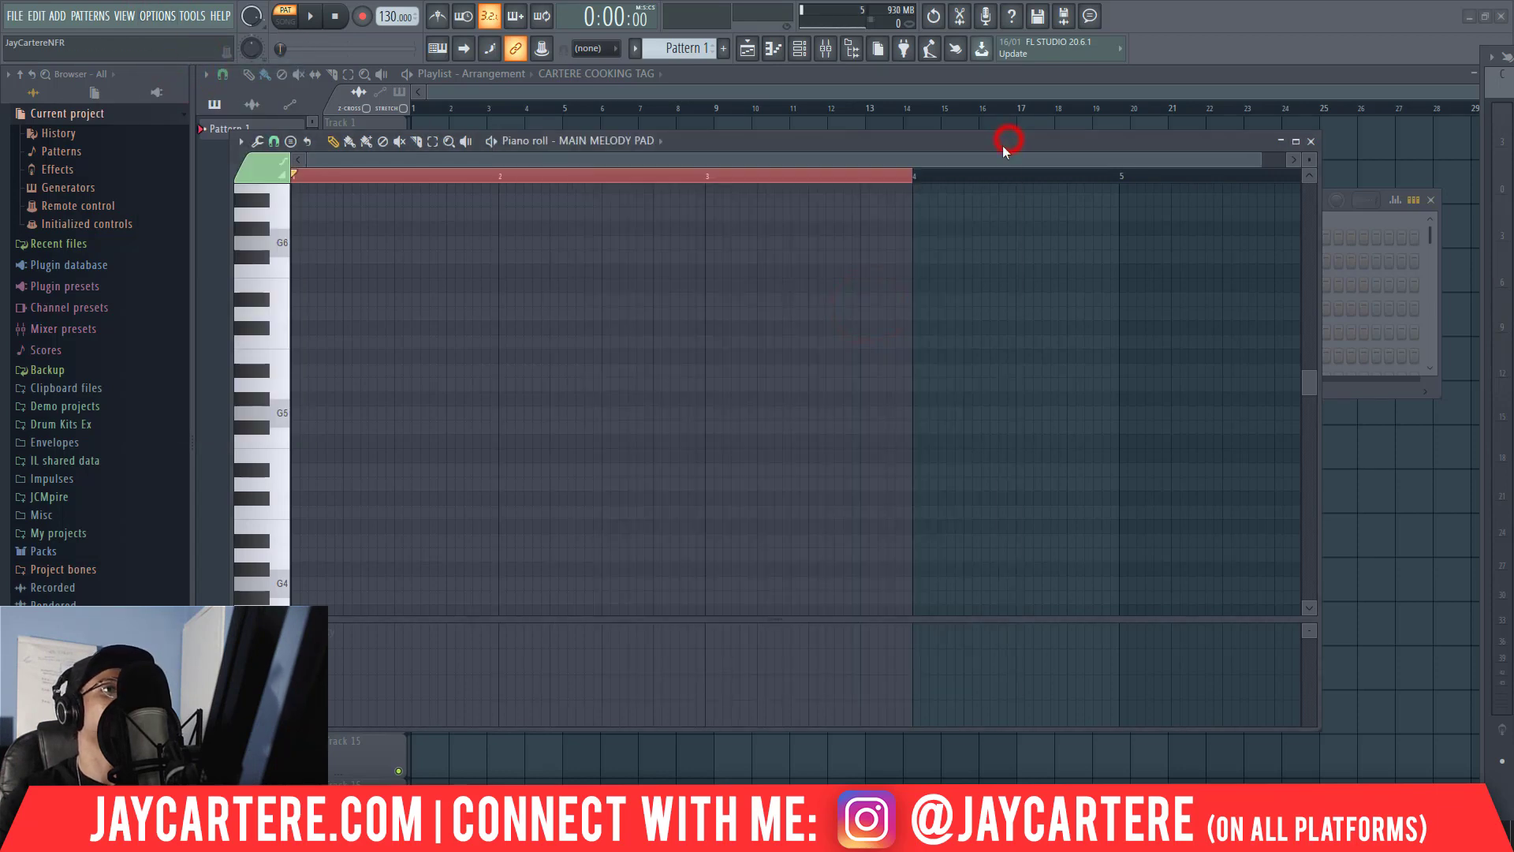
{"action": "mouse_move", "coordinate": [993, 142]}
{"action": "left_mouse_down"}
{"action": "mouse_move", "coordinate": [968, 279]}
{"action": "mouse_move", "coordinate": [1006, 154]}
{"action": "left_mouse_up"}
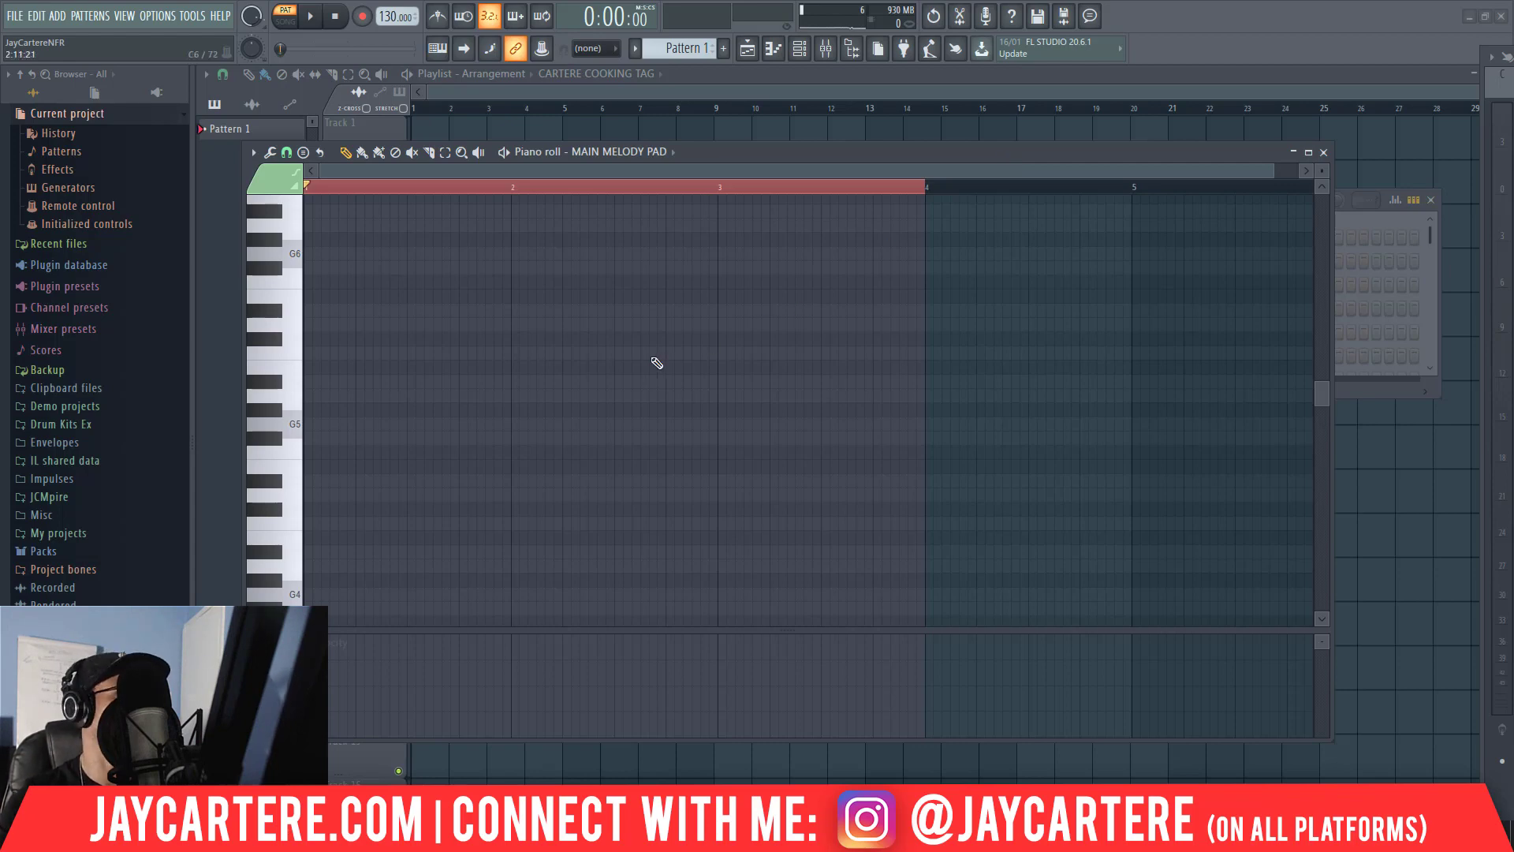
{"action": "scroll", "coordinate": [655, 360], "scroll_direction": "up", "scroll_amount": 2}
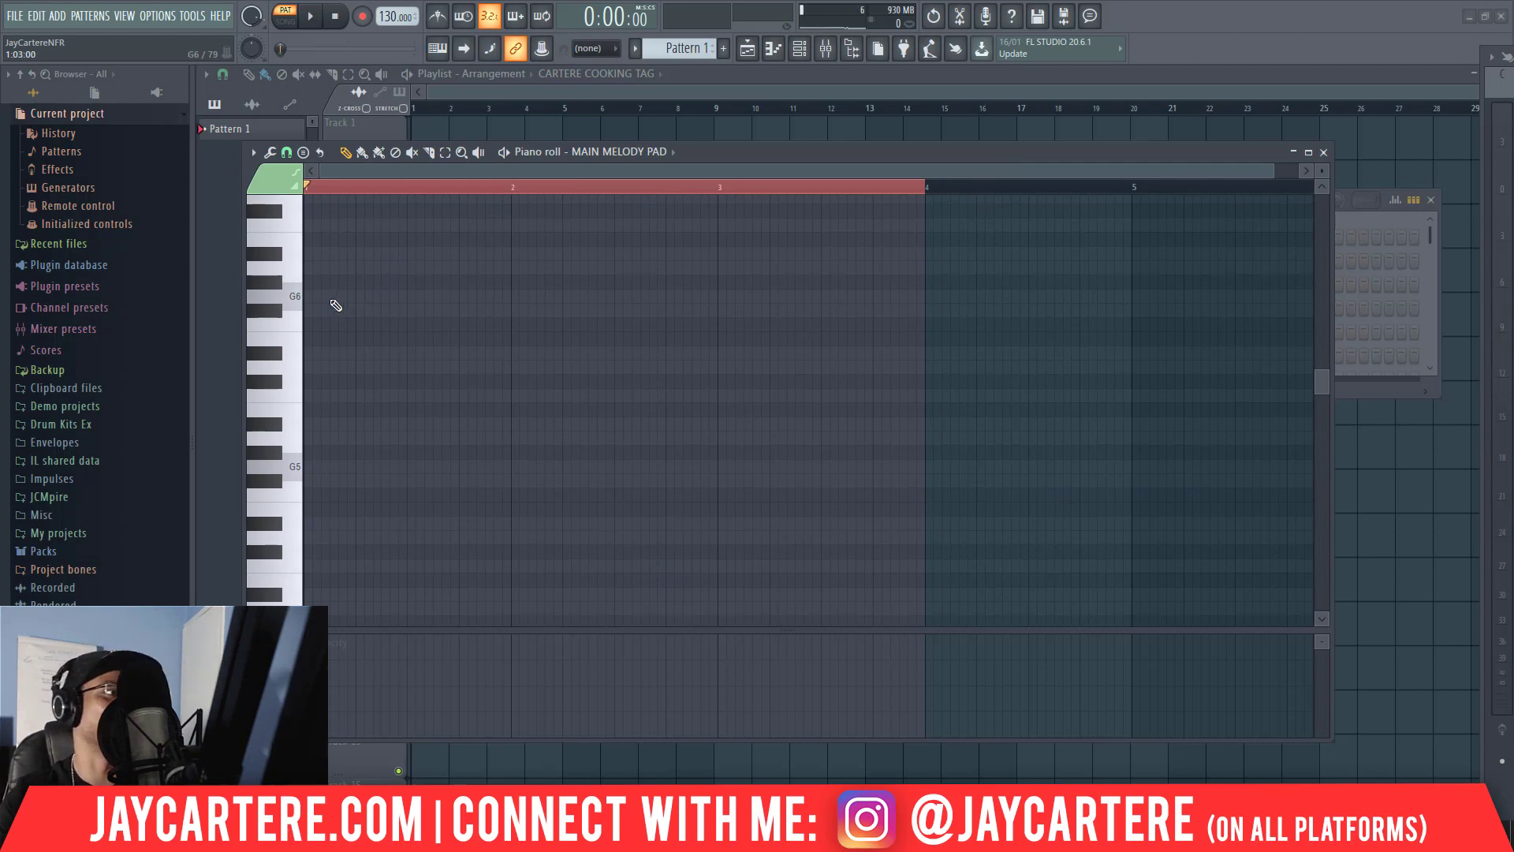
{"action": "scroll", "coordinate": [331, 310], "scroll_direction": "up", "scroll_amount": 4}
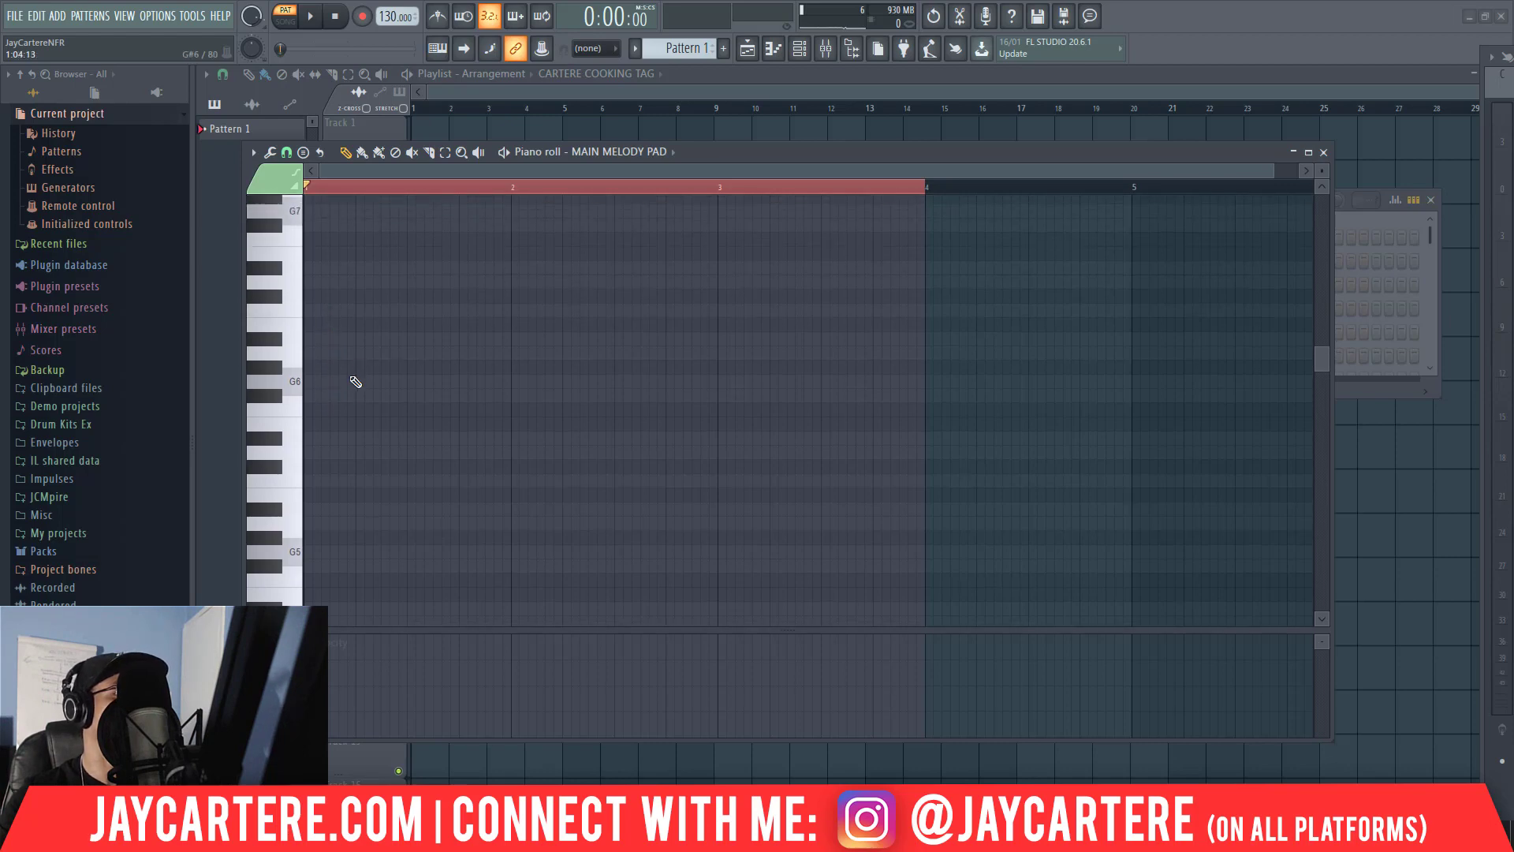
{"action": "scroll", "coordinate": [356, 382], "scroll_direction": "up", "scroll_amount": 2}
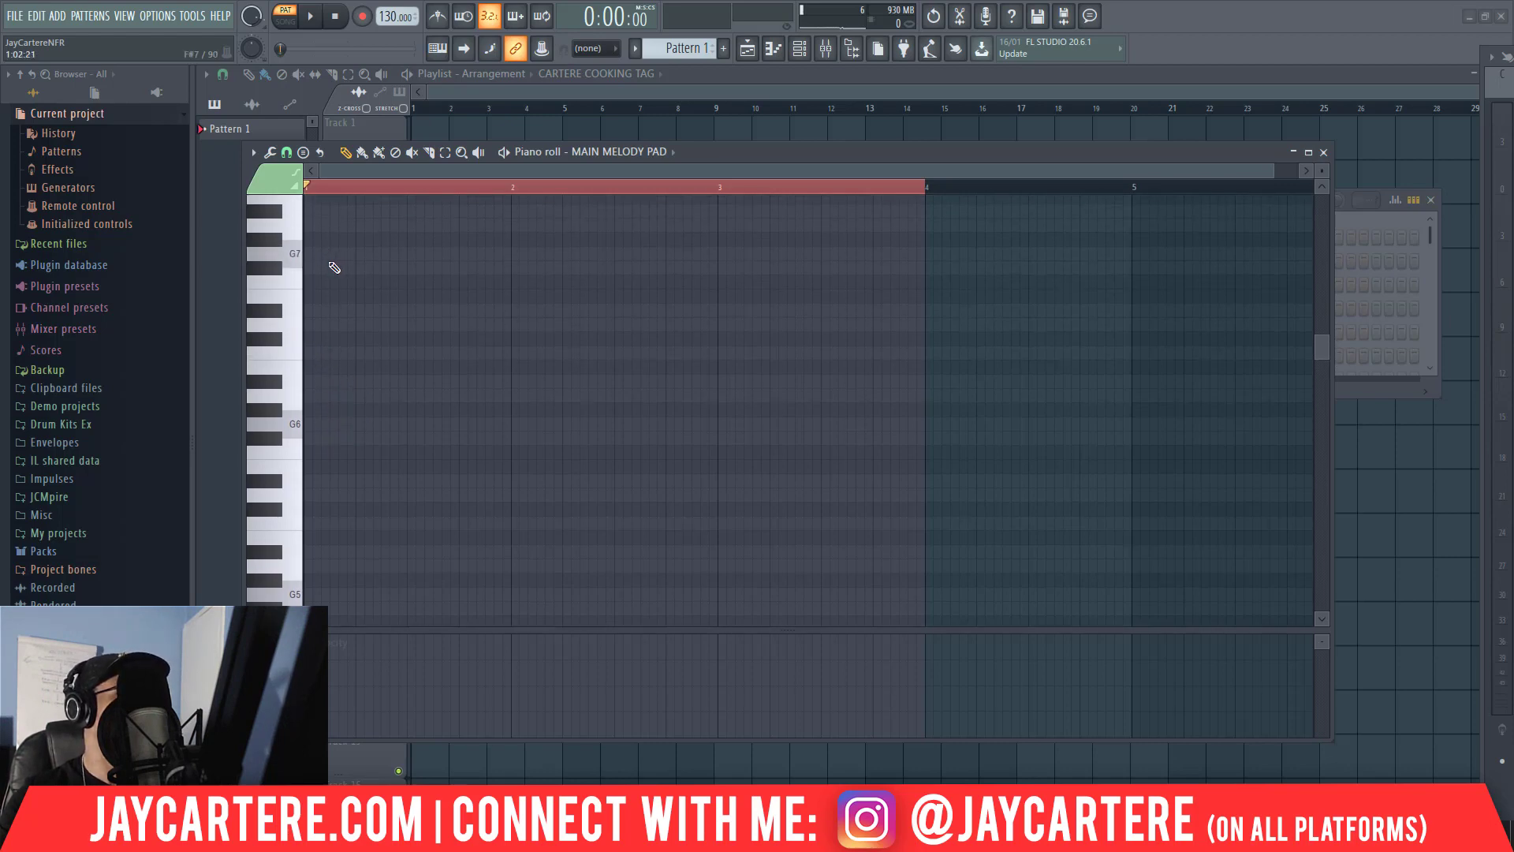
{"action": "left_click_drag", "start_coordinate": [334, 255], "coordinate": [318, 253]}
{"action": "right_click", "coordinate": [321, 251]}
{"action": "scroll", "coordinate": [336, 340], "scroll_direction": "down", "scroll_amount": 10}
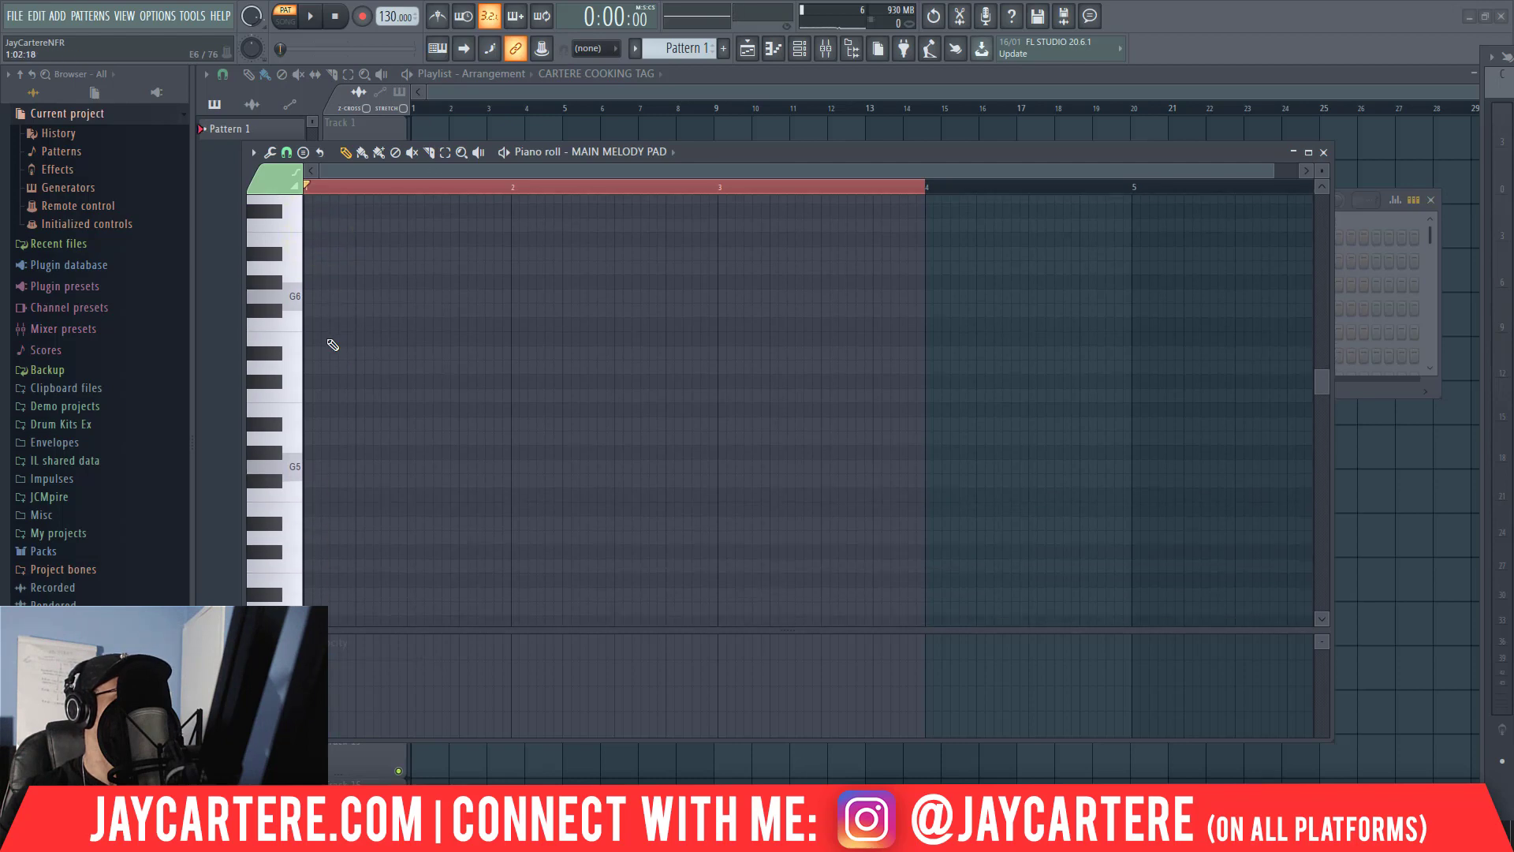
Set the project tempo to 151 BPM.
{"action": "left_click_drag", "start_coordinate": [395, 16], "coordinate": [395, 1]}
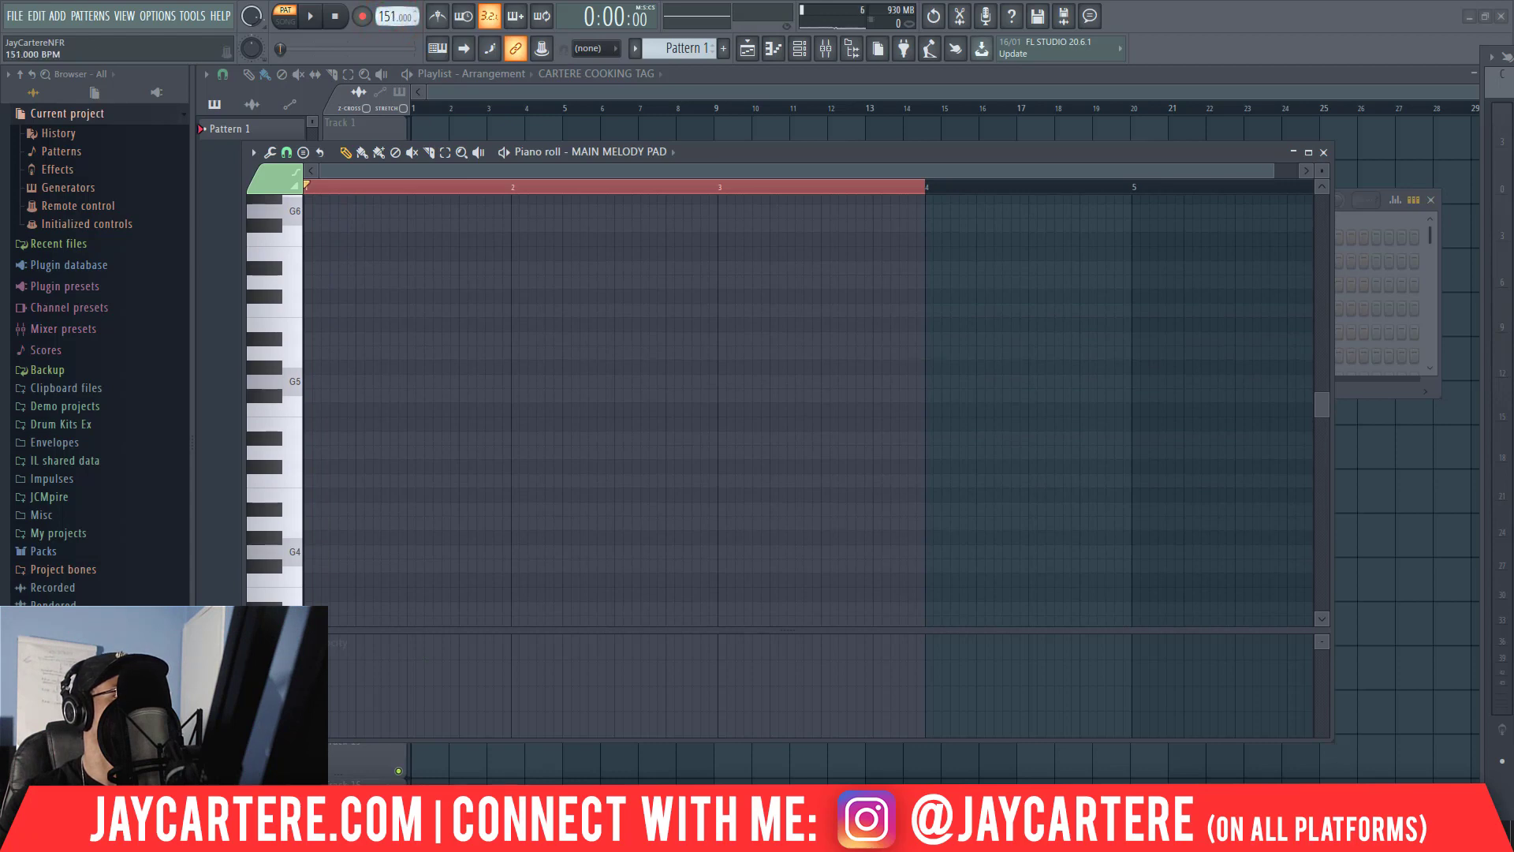
{"action": "left_click", "coordinate": [776, 461]}
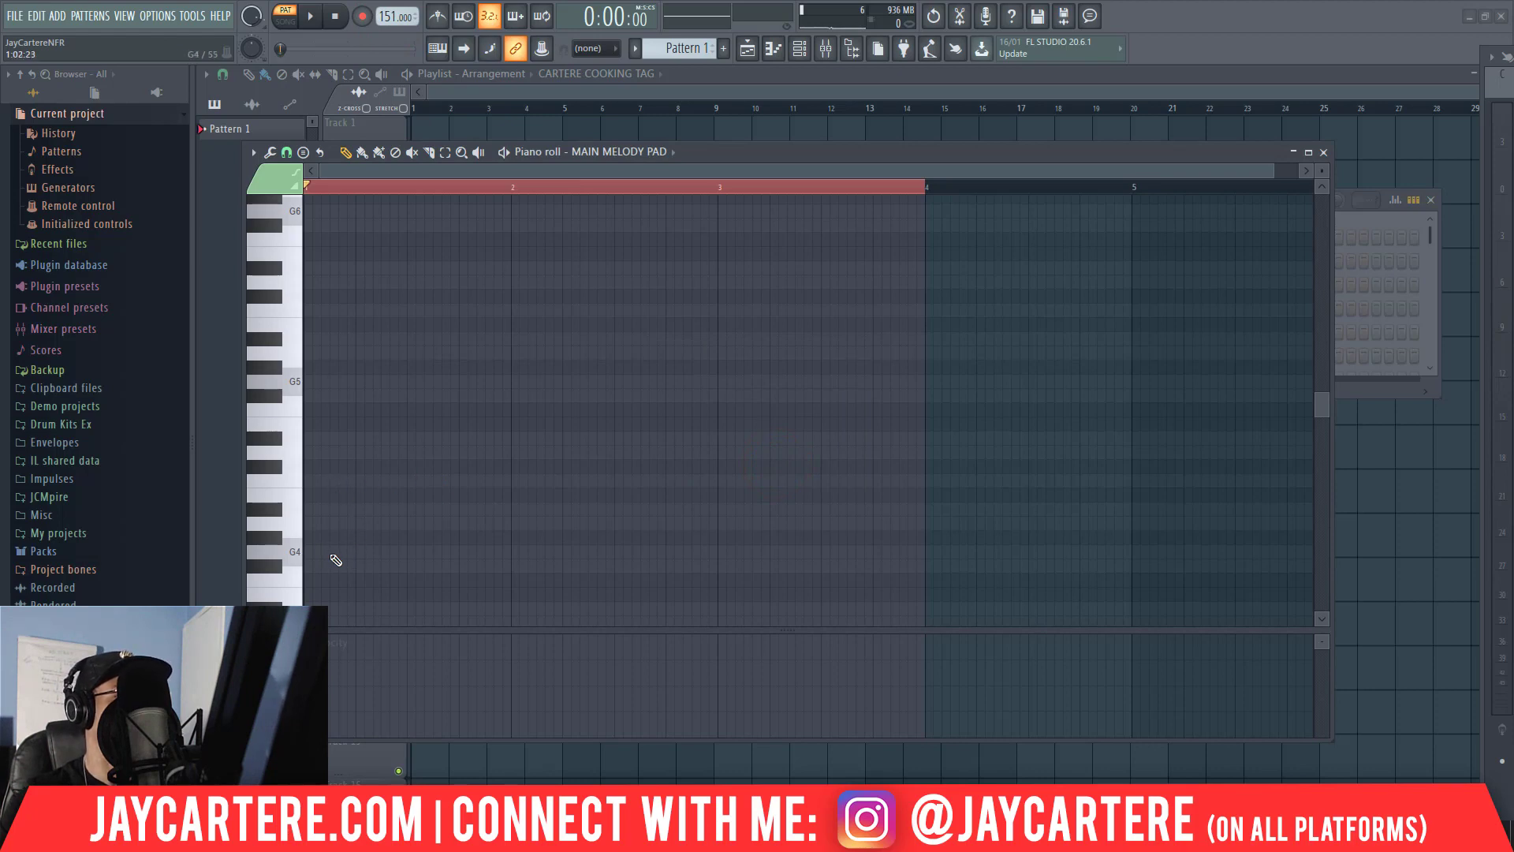
Place a G4 note at the start of bar 1 and lengthen it to three beats.
{"action": "left_click", "coordinate": [336, 553]}
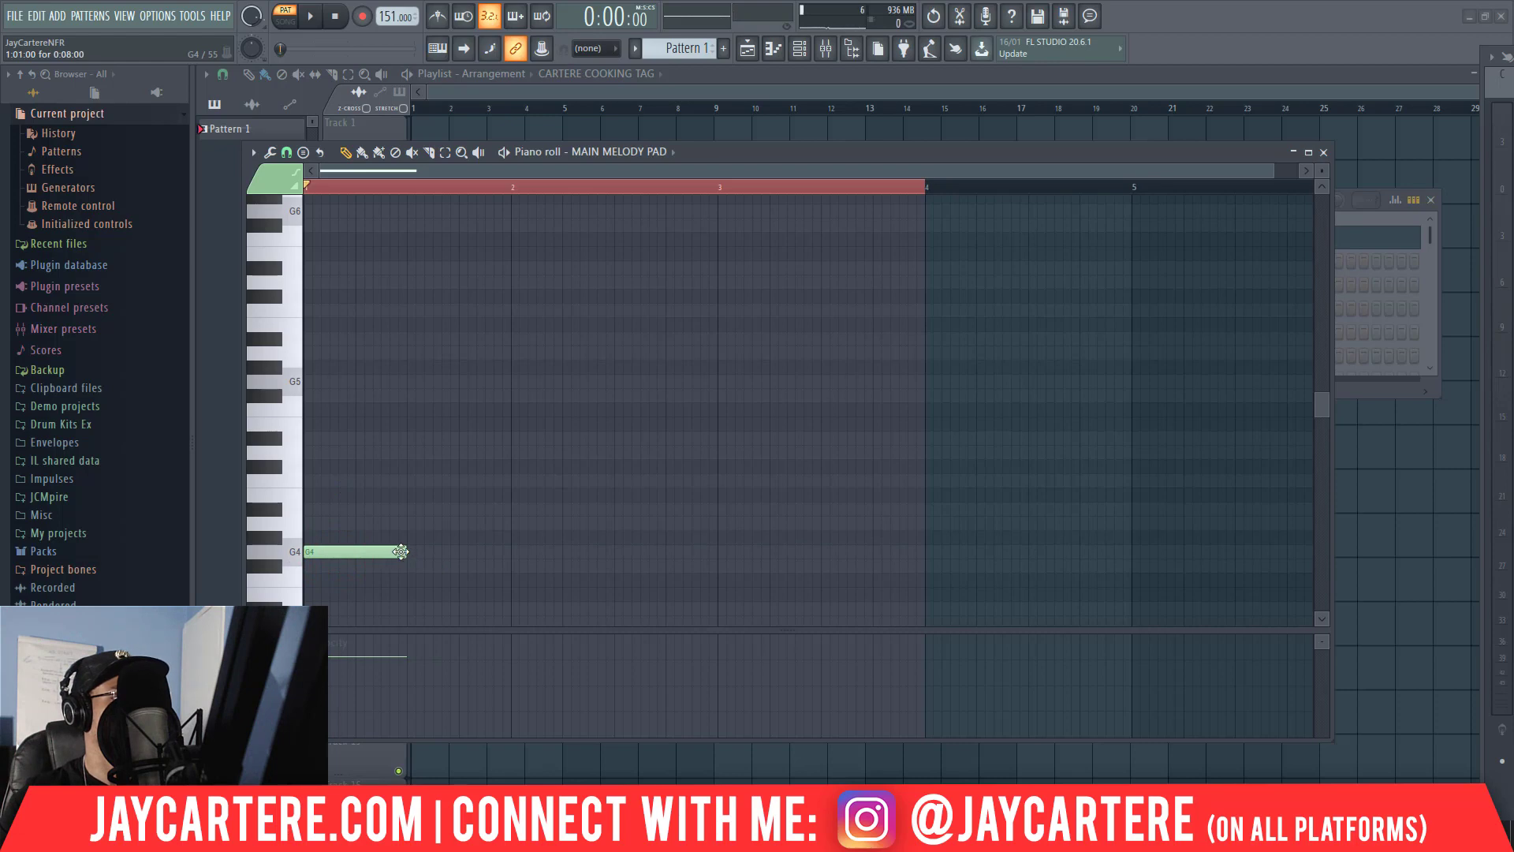
{"action": "left_click_drag", "start_coordinate": [405, 551], "coordinate": [459, 553]}
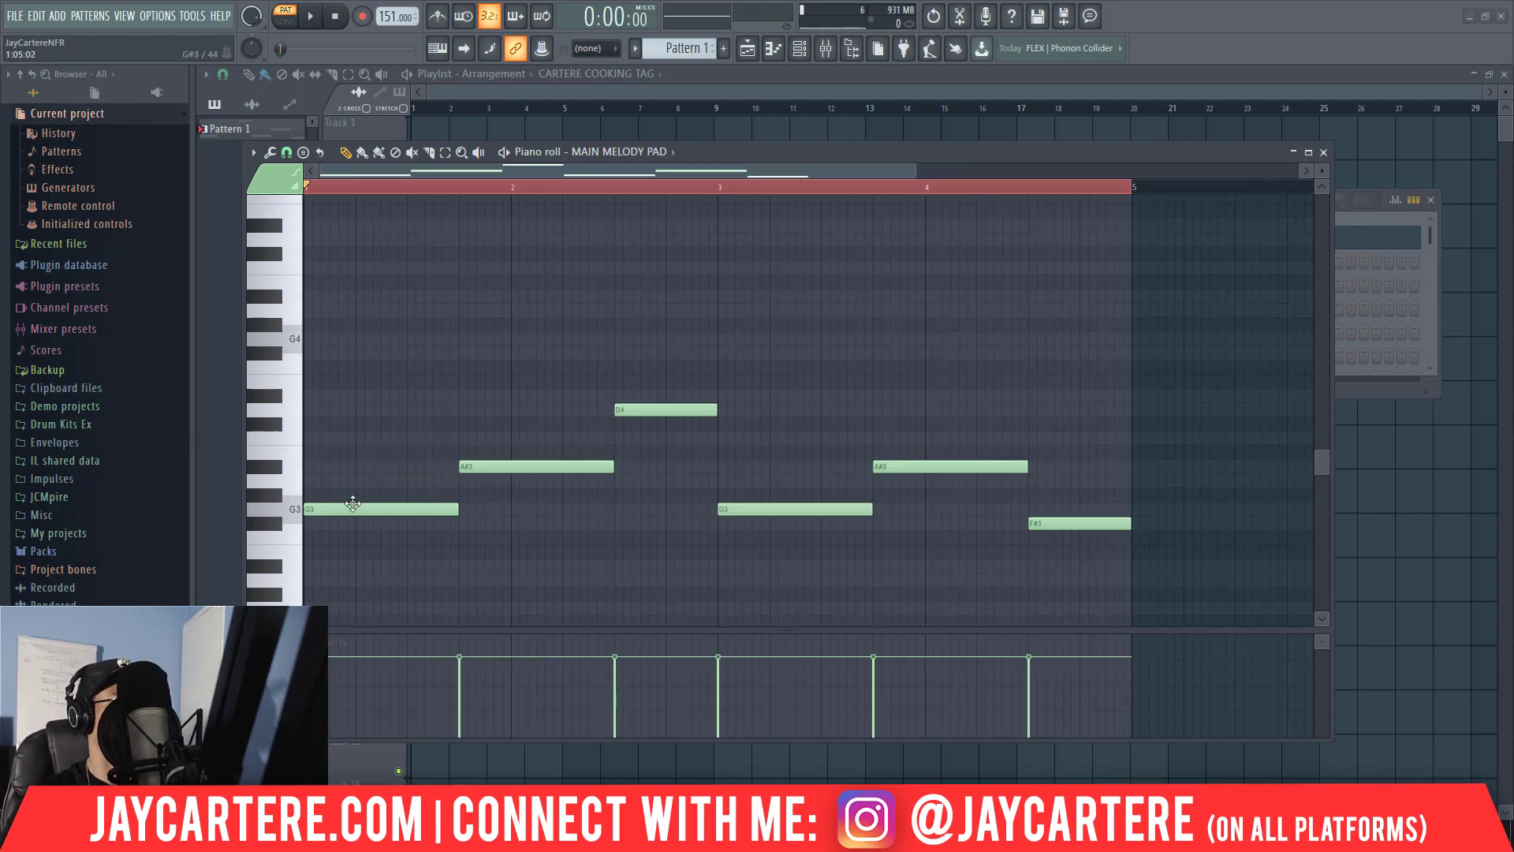
Audition the six melody notes G3, A#3, D4, G3, A#3 and F#3 in order, and play the pattern.
{"action": "left_click", "coordinate": [349, 507]}
{"action": "left_click", "coordinate": [500, 466]}
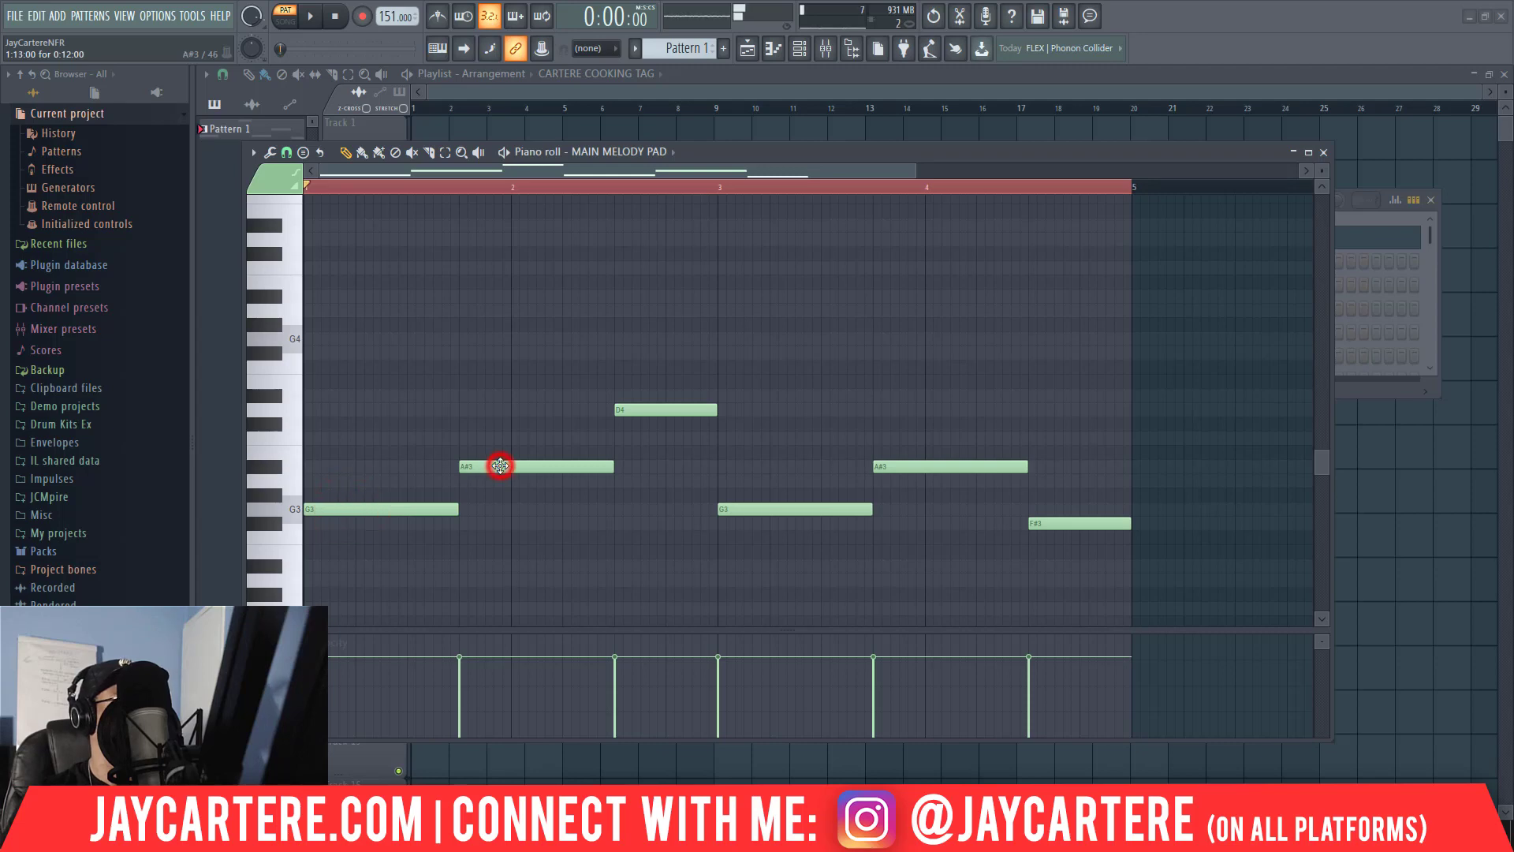
{"action": "left_click", "coordinate": [643, 409]}
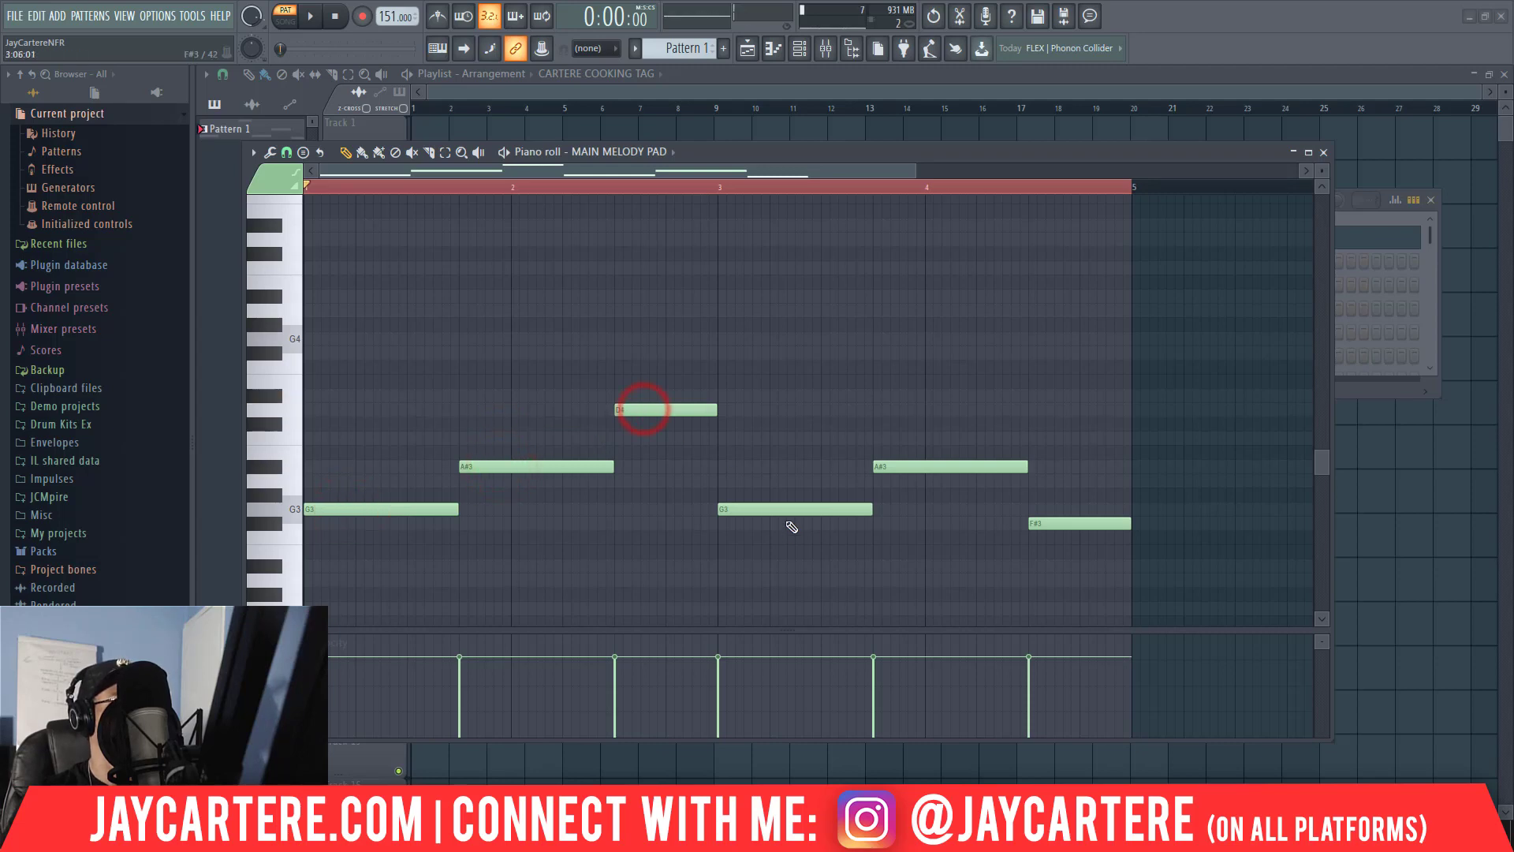
{"action": "left_click", "coordinate": [798, 506]}
{"action": "left_click", "coordinate": [906, 465]}
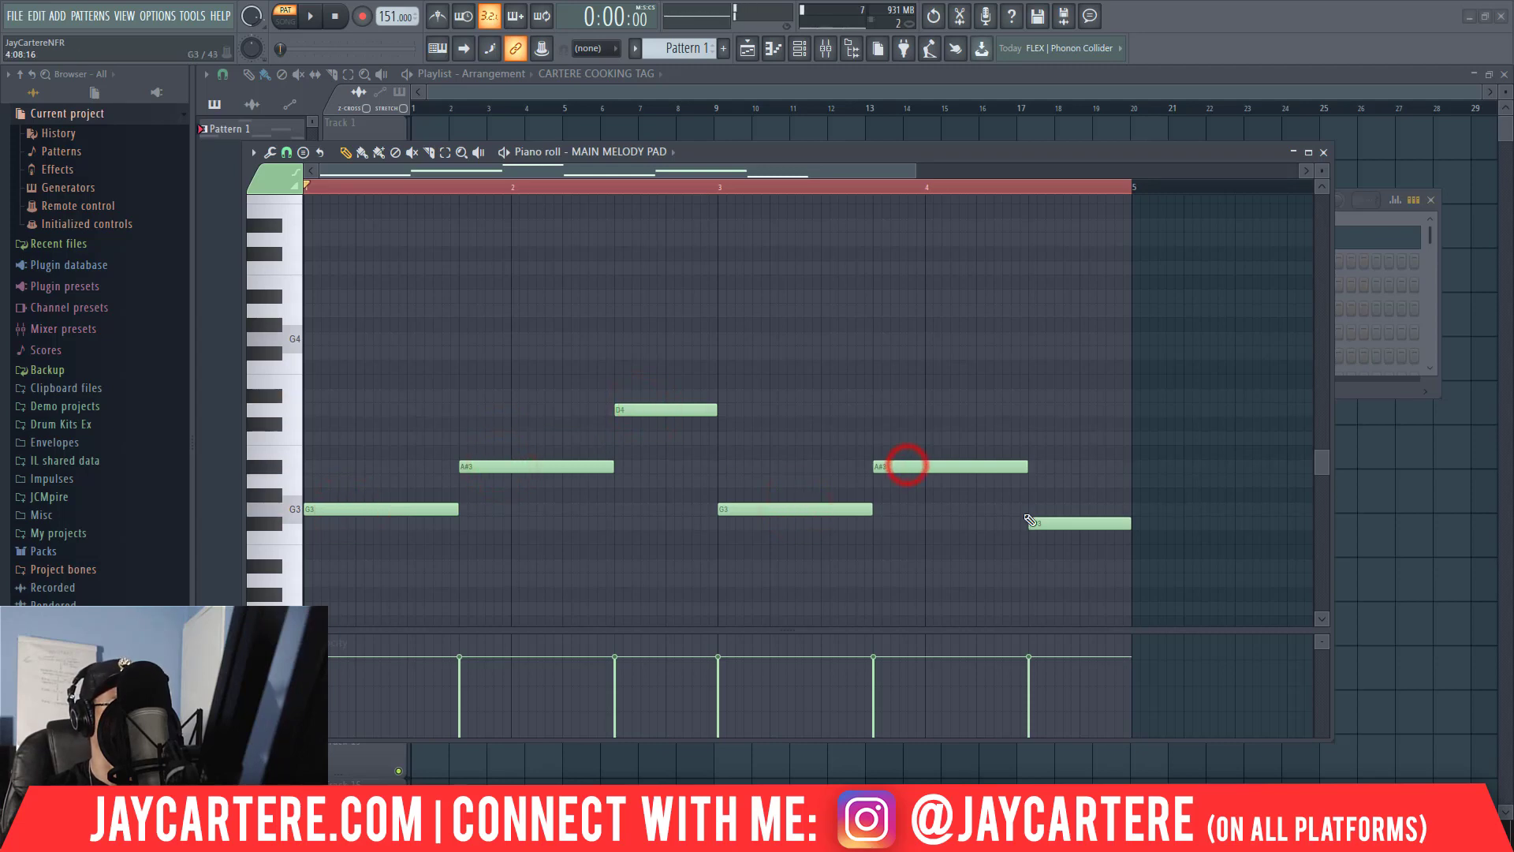
{"action": "left_click", "coordinate": [1042, 523]}
{"action": "key", "text": "space"}
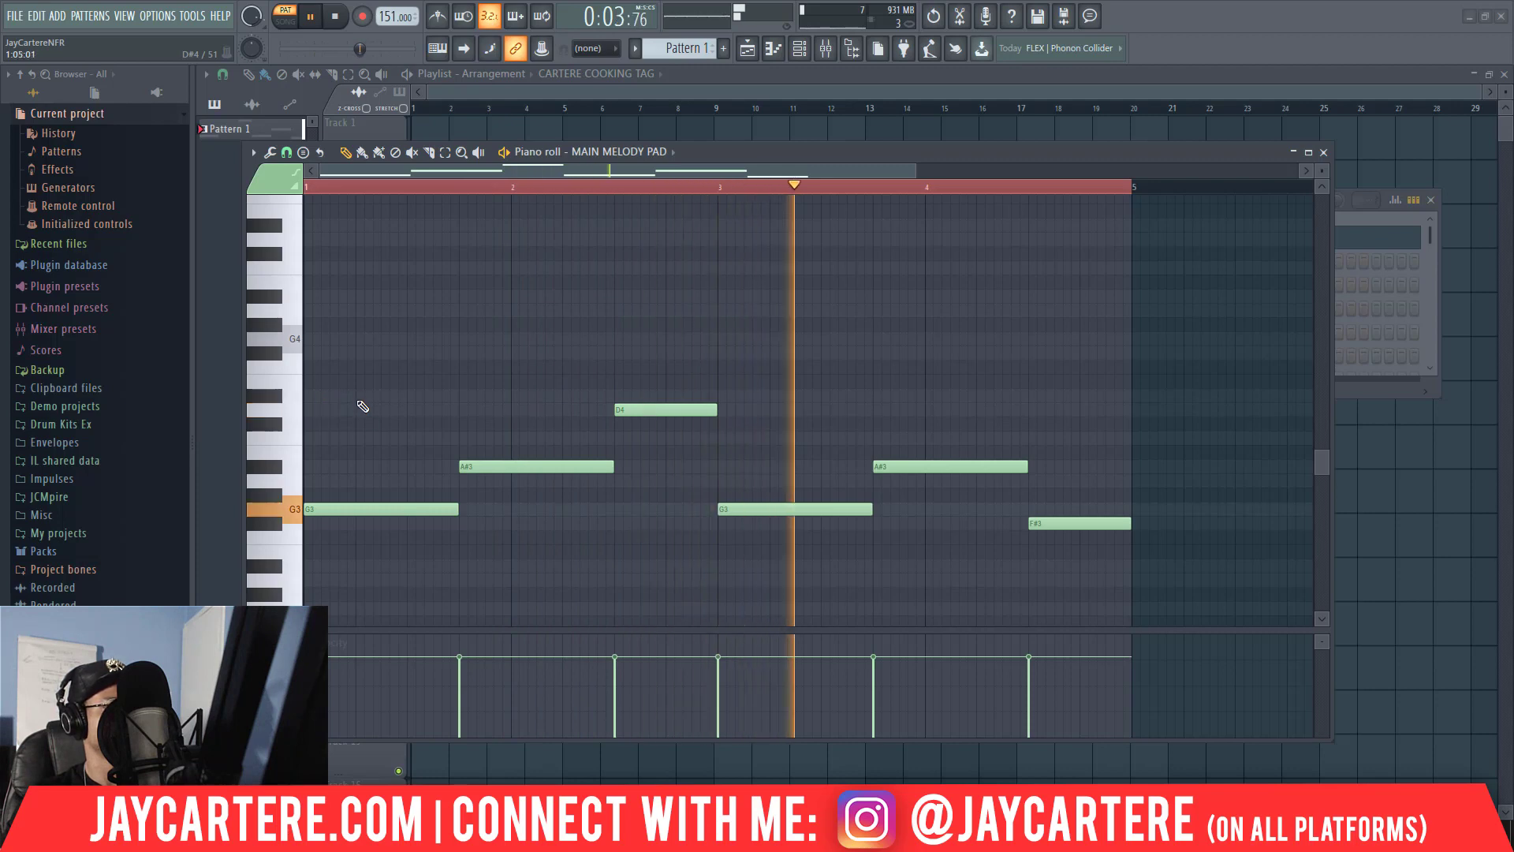
Add a two-beat D5 note starting on beat 2 of bar 1 and play the pattern to check it.
{"action": "left_click", "coordinate": [361, 439]}
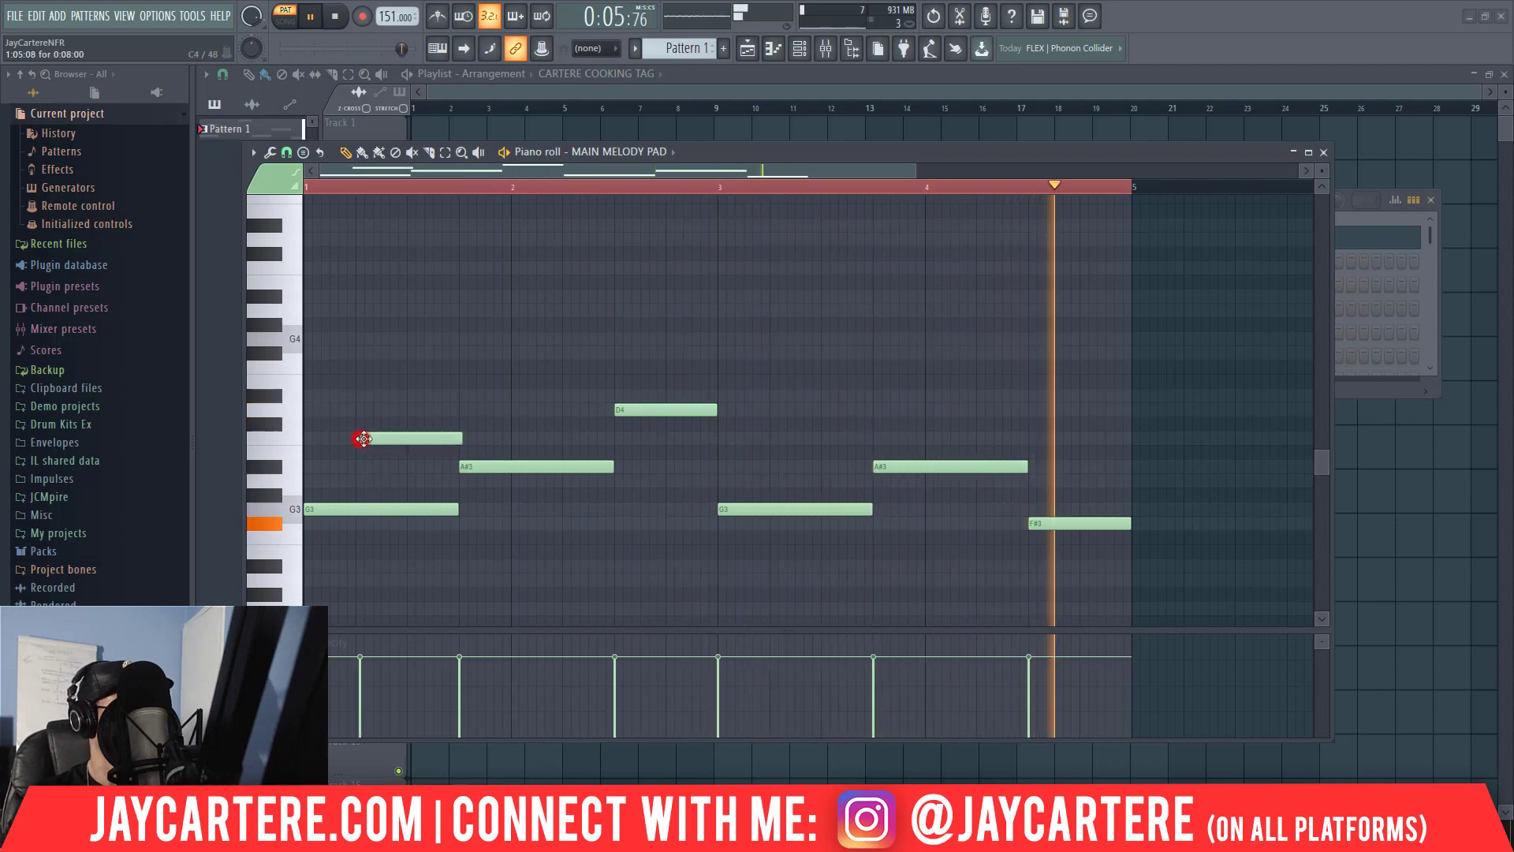
{"action": "key", "text": "space"}
{"action": "left_click_drag", "start_coordinate": [416, 440], "coordinate": [419, 241]}
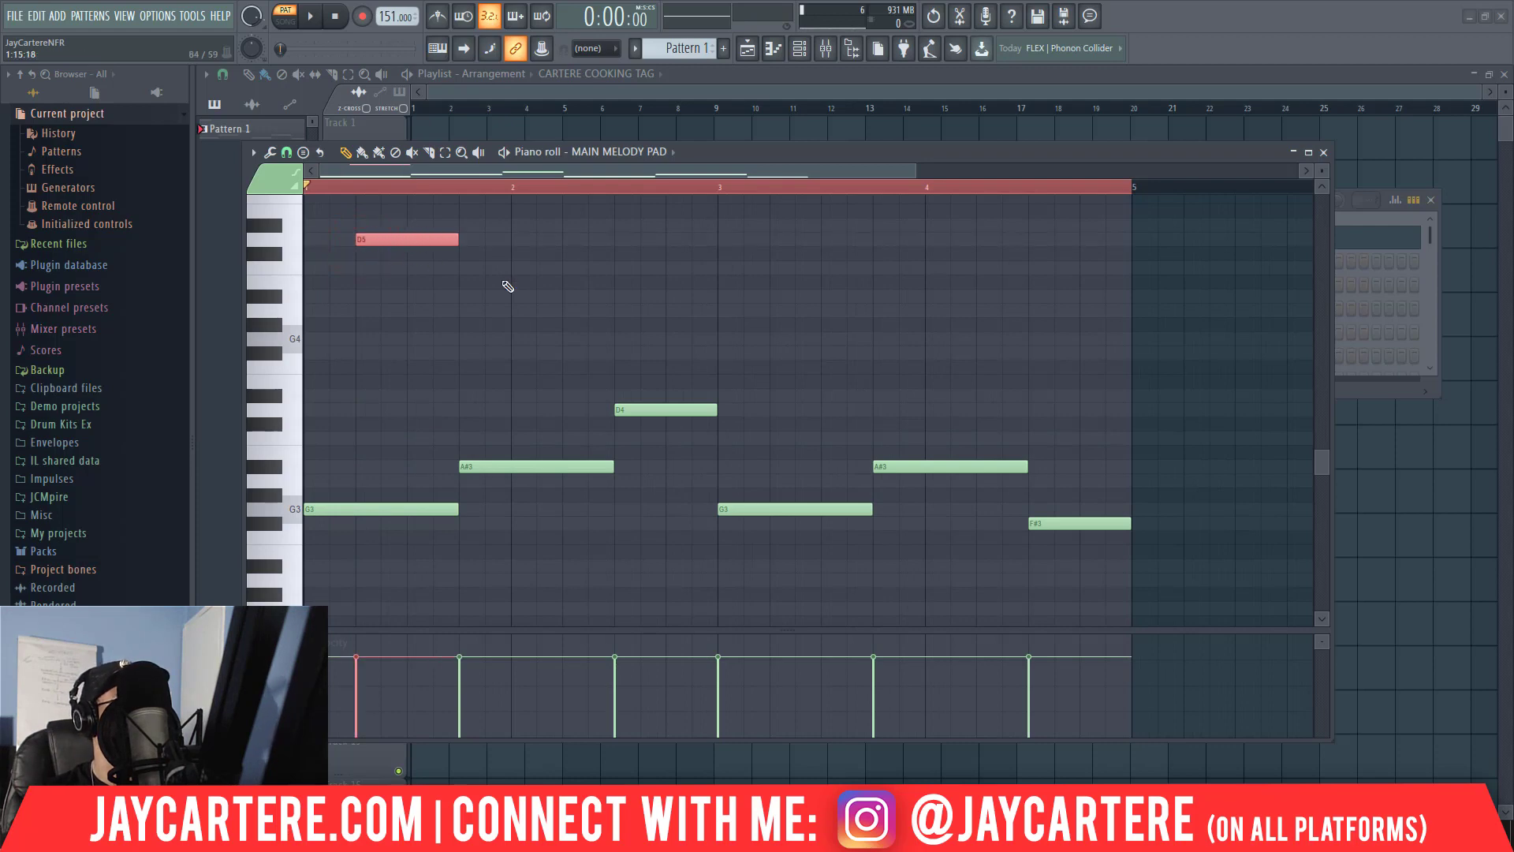
{"action": "key", "text": "space"}
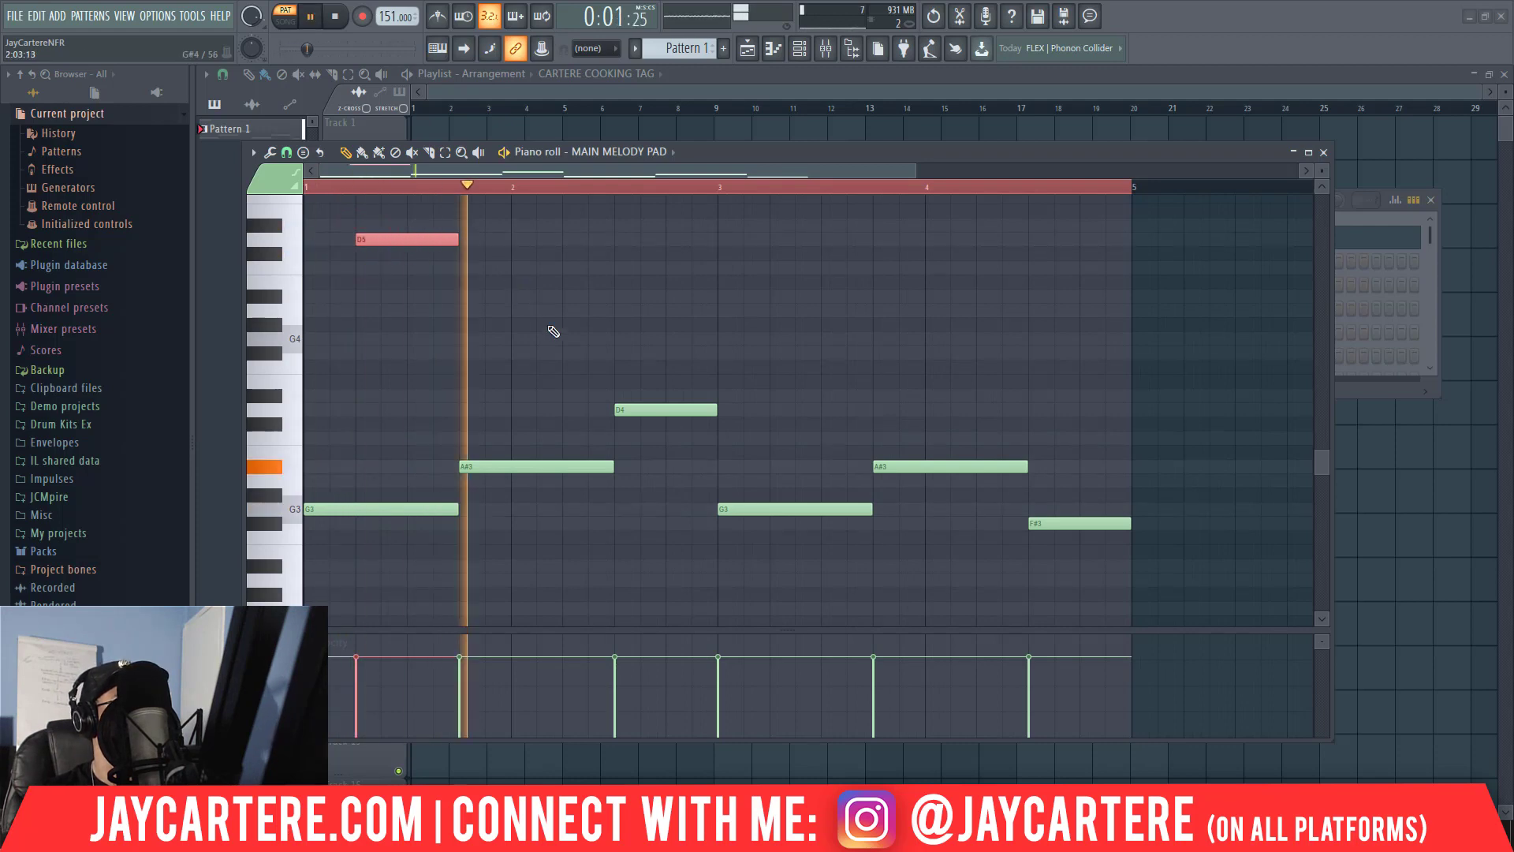
{"action": "key", "text": "space"}
Try a two-beat D4 note at the start of bar 2, and audition the D5 and G3 notes in bar 1.
{"action": "left_click", "coordinate": [517, 396]}
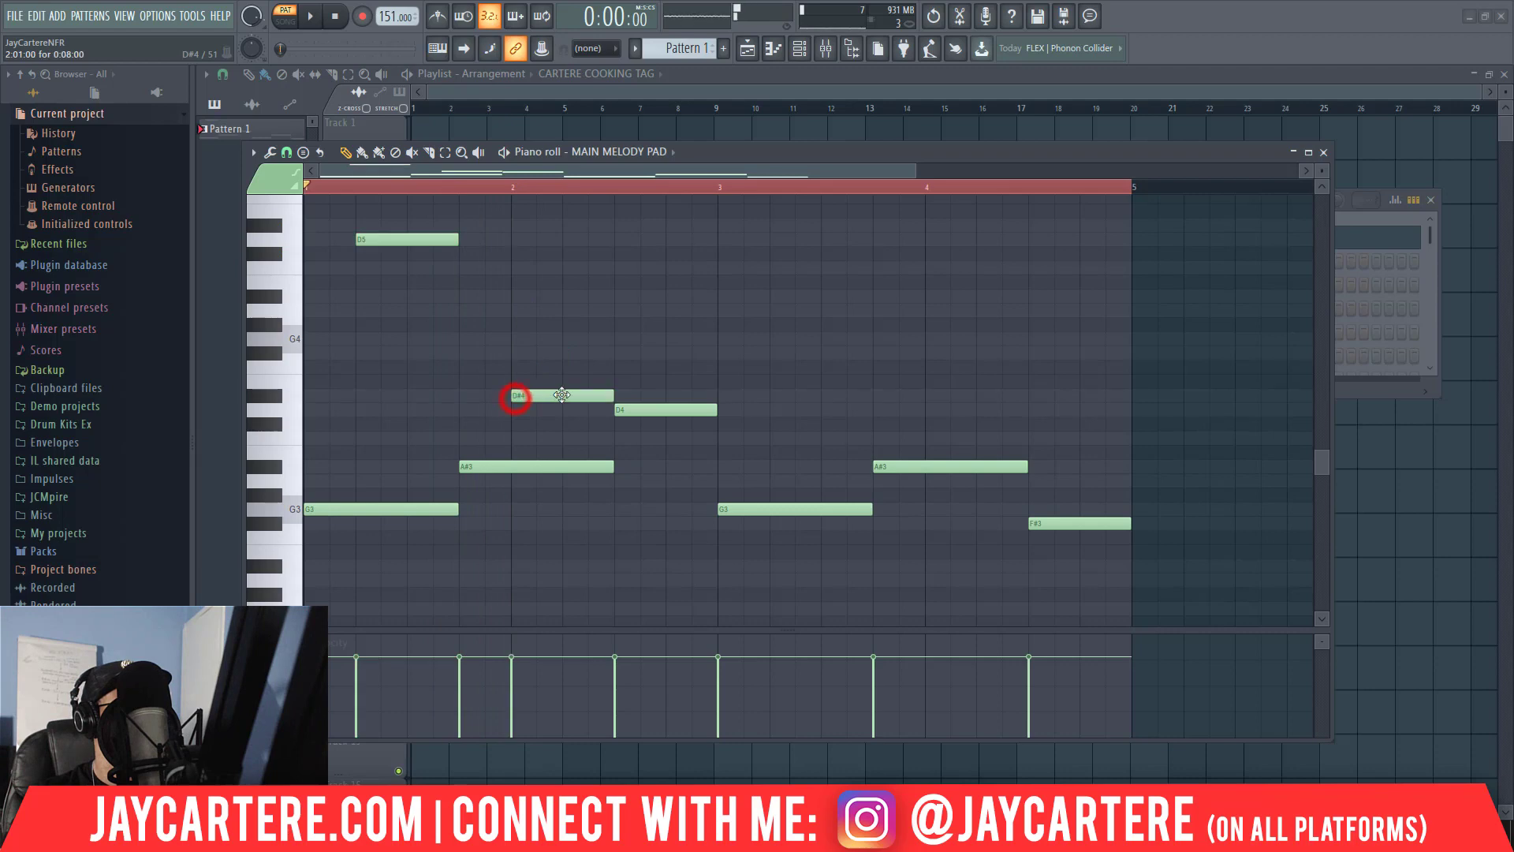
{"action": "left_click_drag", "start_coordinate": [555, 396], "coordinate": [555, 410]}
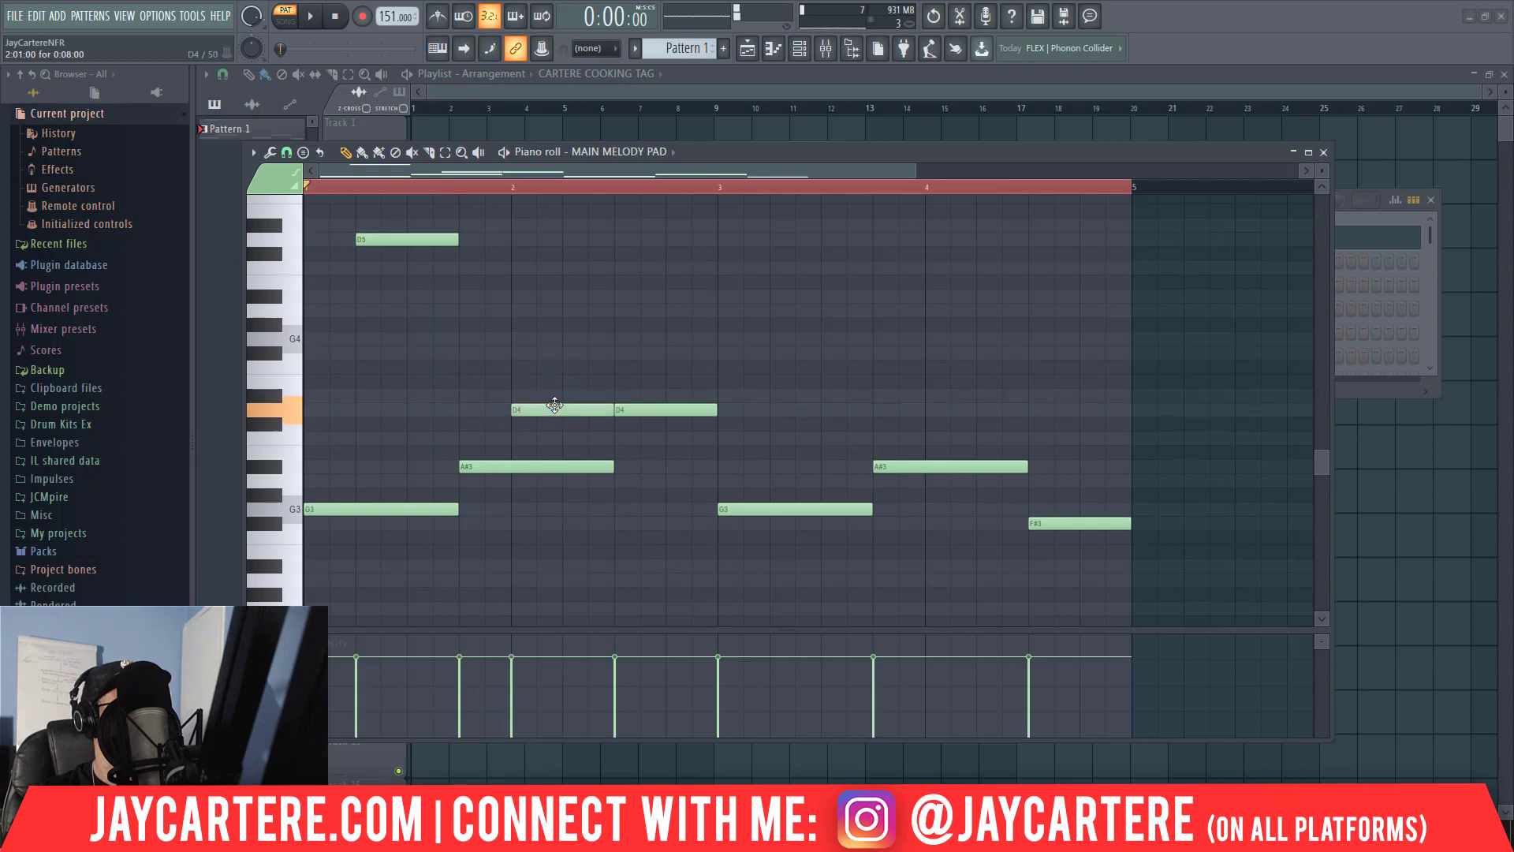
{"action": "left_click", "coordinate": [391, 239]}
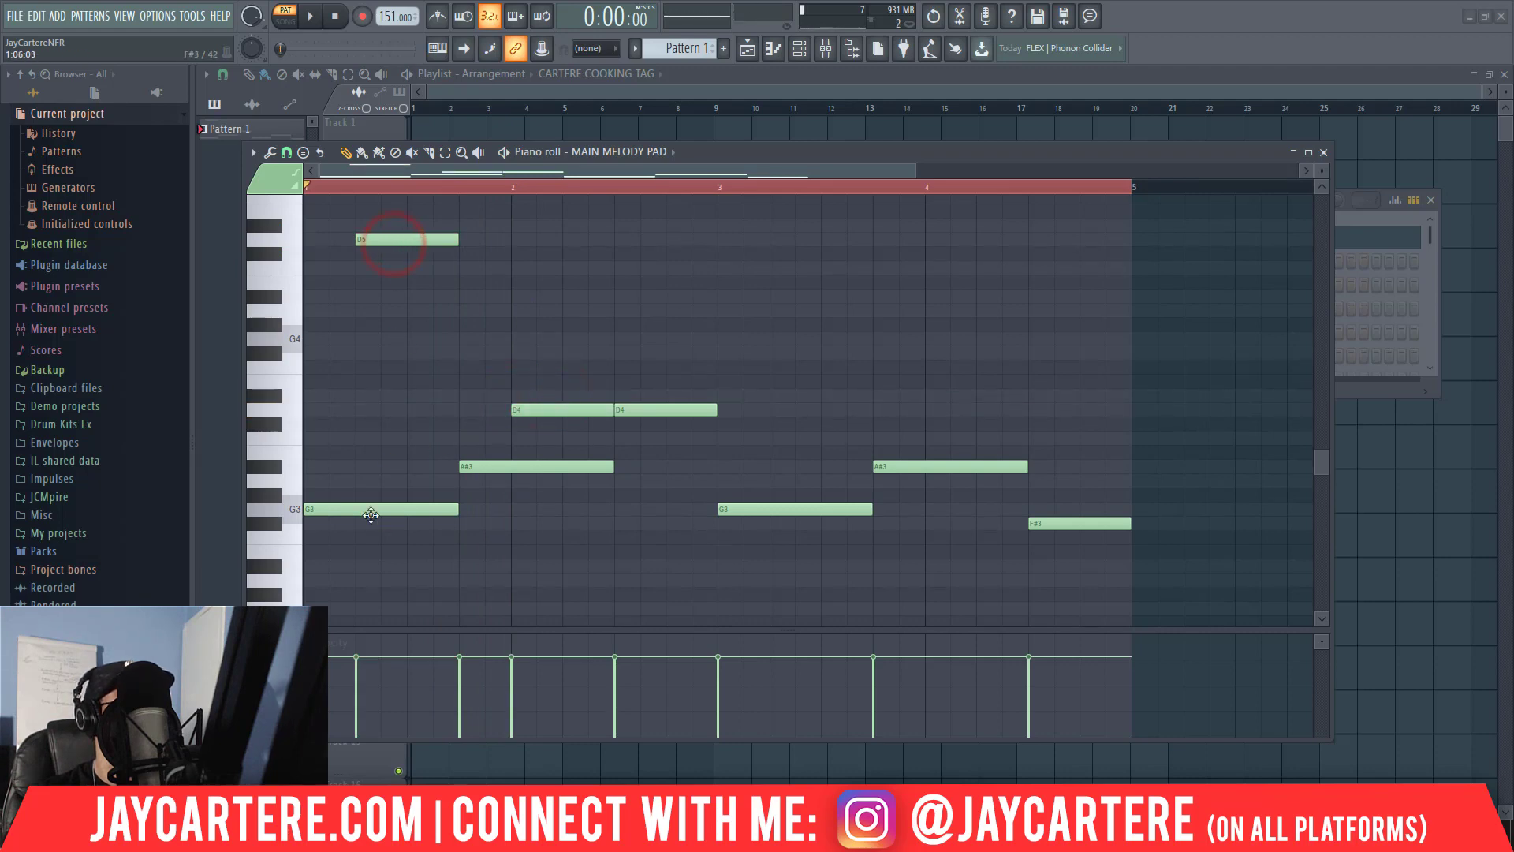
{"action": "left_click", "coordinate": [371, 509]}
Try stacking A#3 and D4 above the opening G3, clearing these trial notes along with the D4 at bar 2.
{"action": "left_click", "coordinate": [317, 467]}
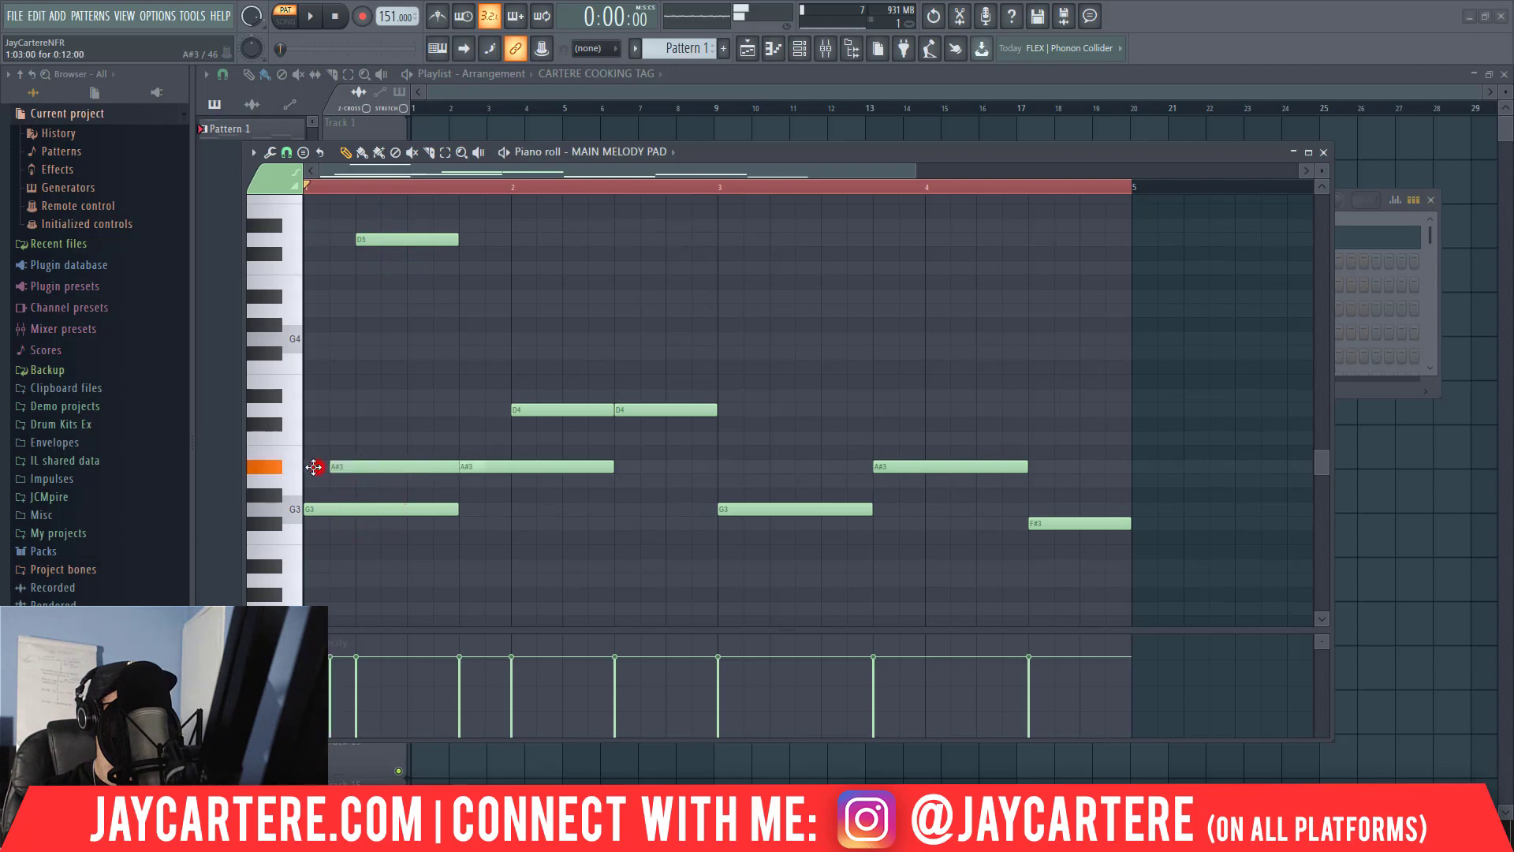
{"action": "left_click", "coordinate": [352, 465]}
{"action": "left_click_drag", "start_coordinate": [352, 465], "coordinate": [328, 466]}
{"action": "left_click", "coordinate": [322, 467]}
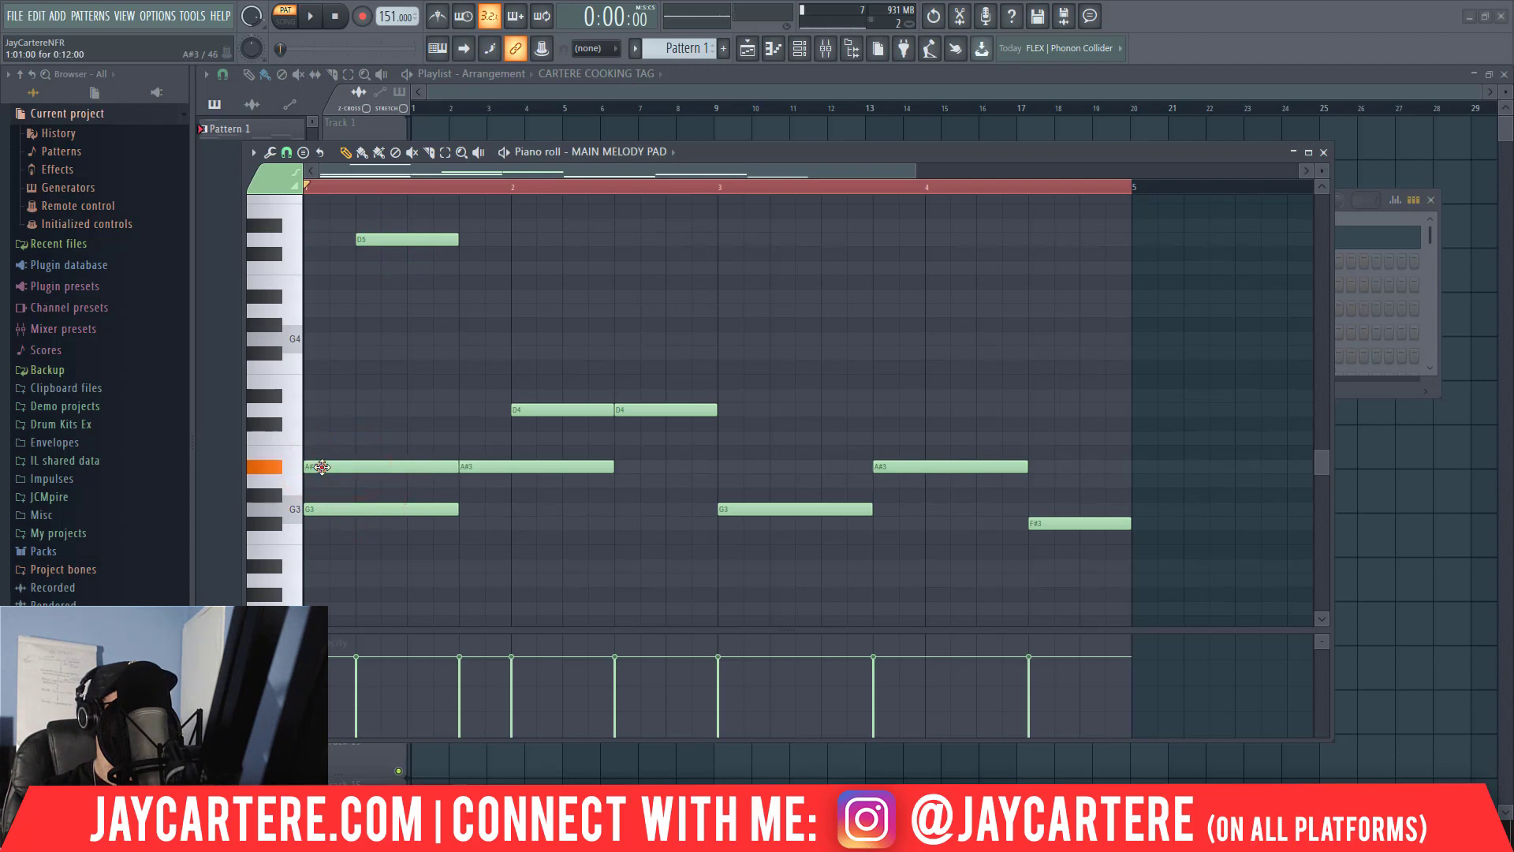
{"action": "left_click", "coordinate": [309, 409]}
{"action": "right_click", "coordinate": [350, 390]}
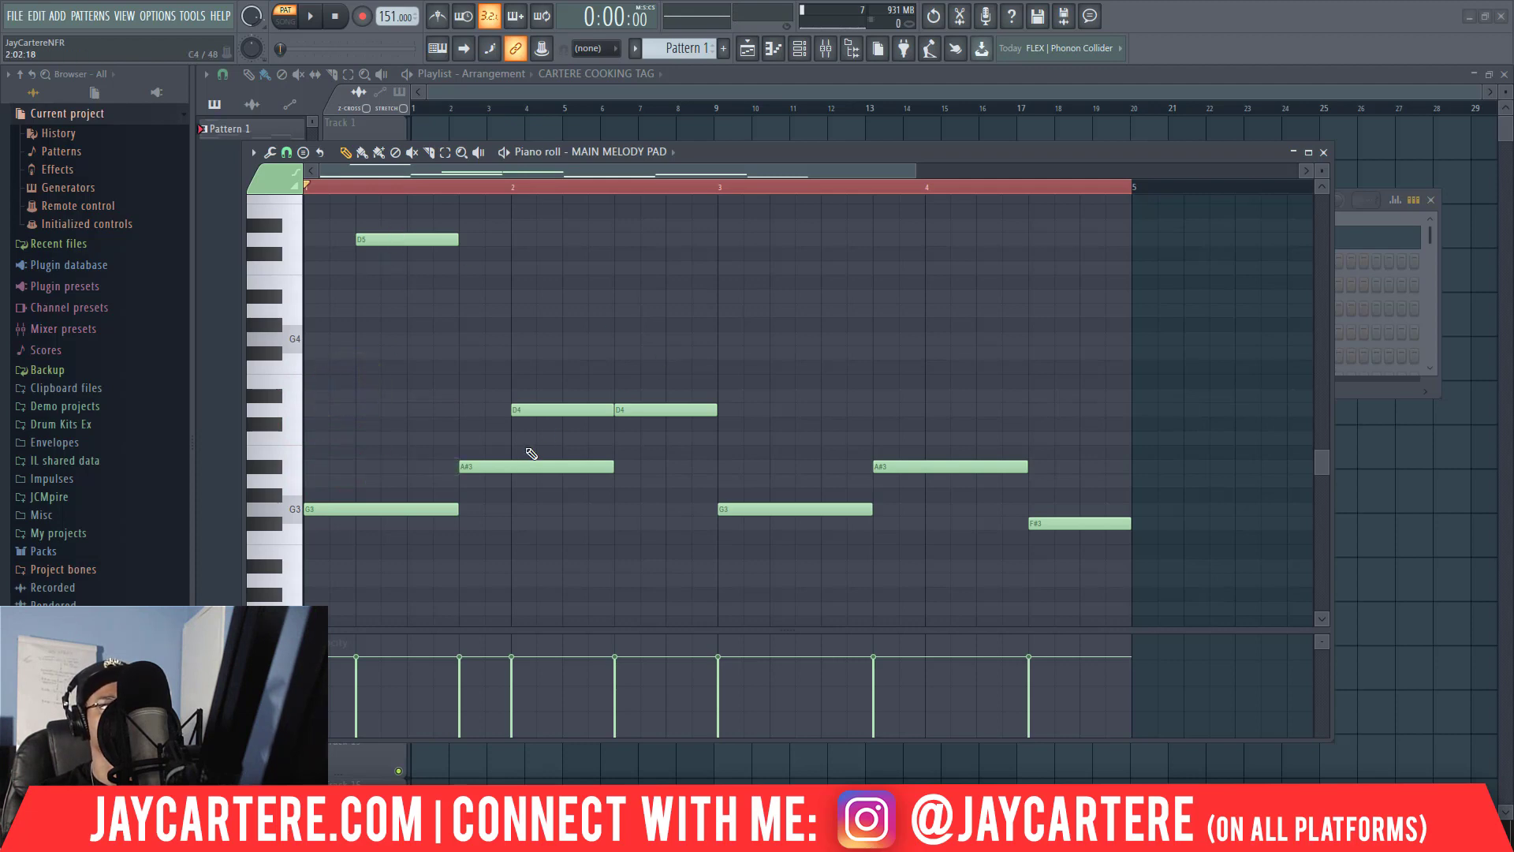
{"action": "right_click", "coordinate": [537, 415]}
Stack a three-beat D4 above the first A#3 note, and try an F#4 on top before deleting it.
{"action": "left_click", "coordinate": [472, 466]}
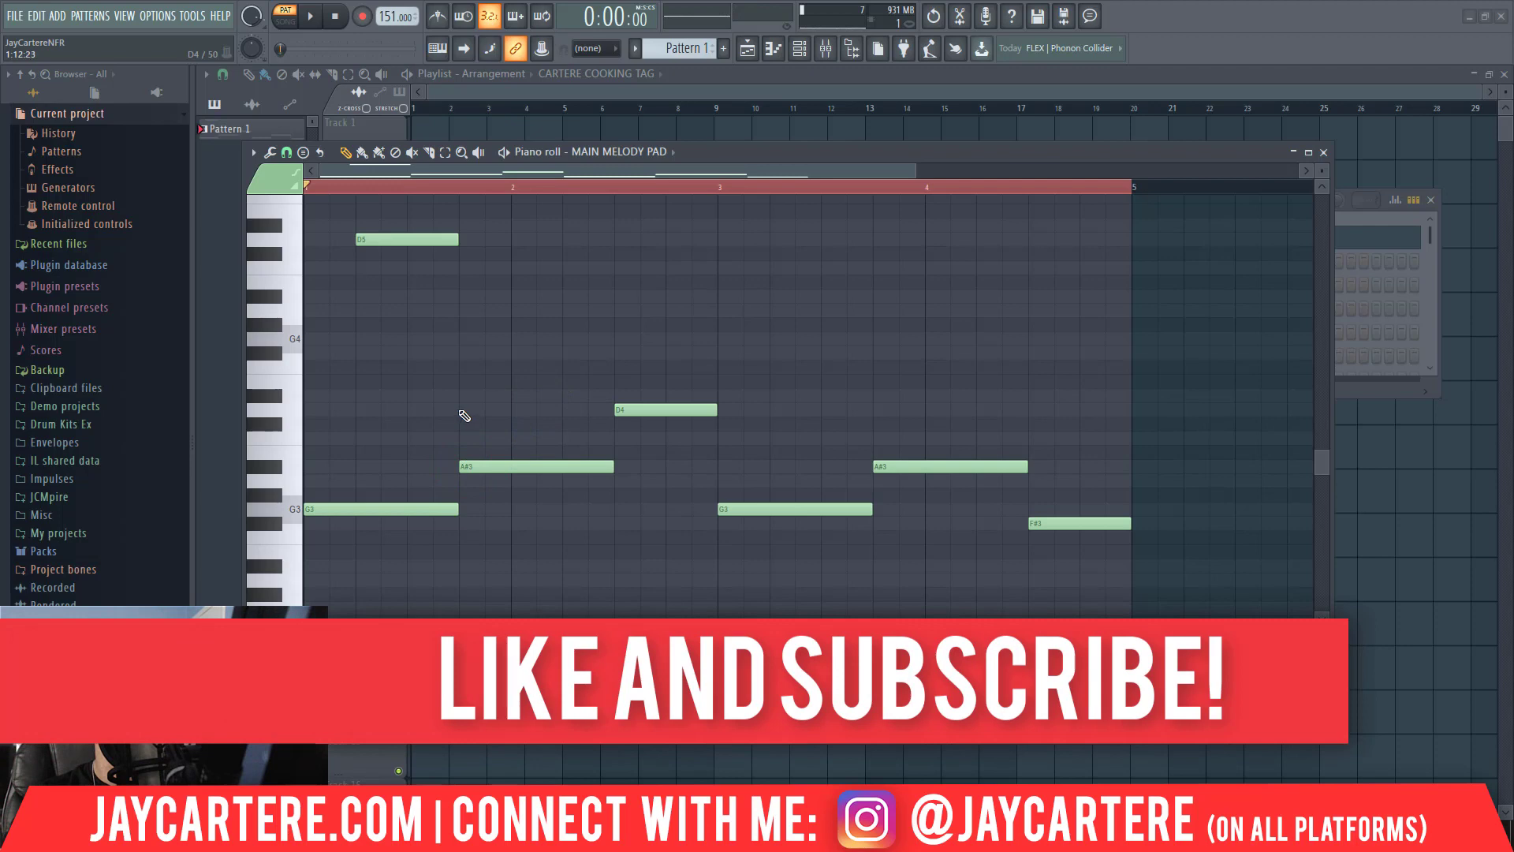
{"action": "left_click", "coordinate": [462, 410]}
{"action": "left_click", "coordinate": [461, 353]}
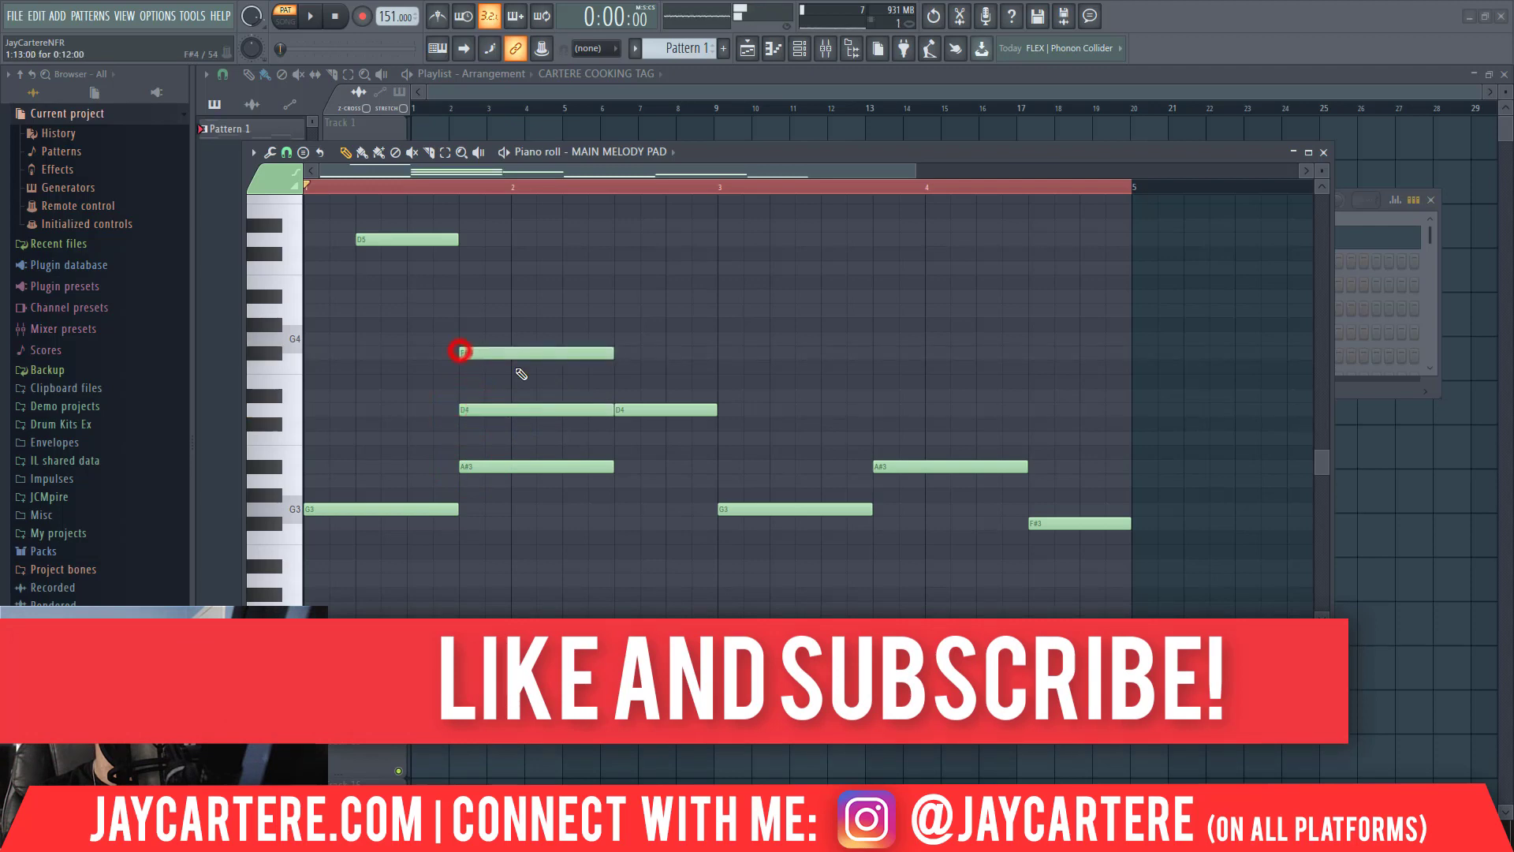
{"action": "left_click", "coordinate": [581, 353]}
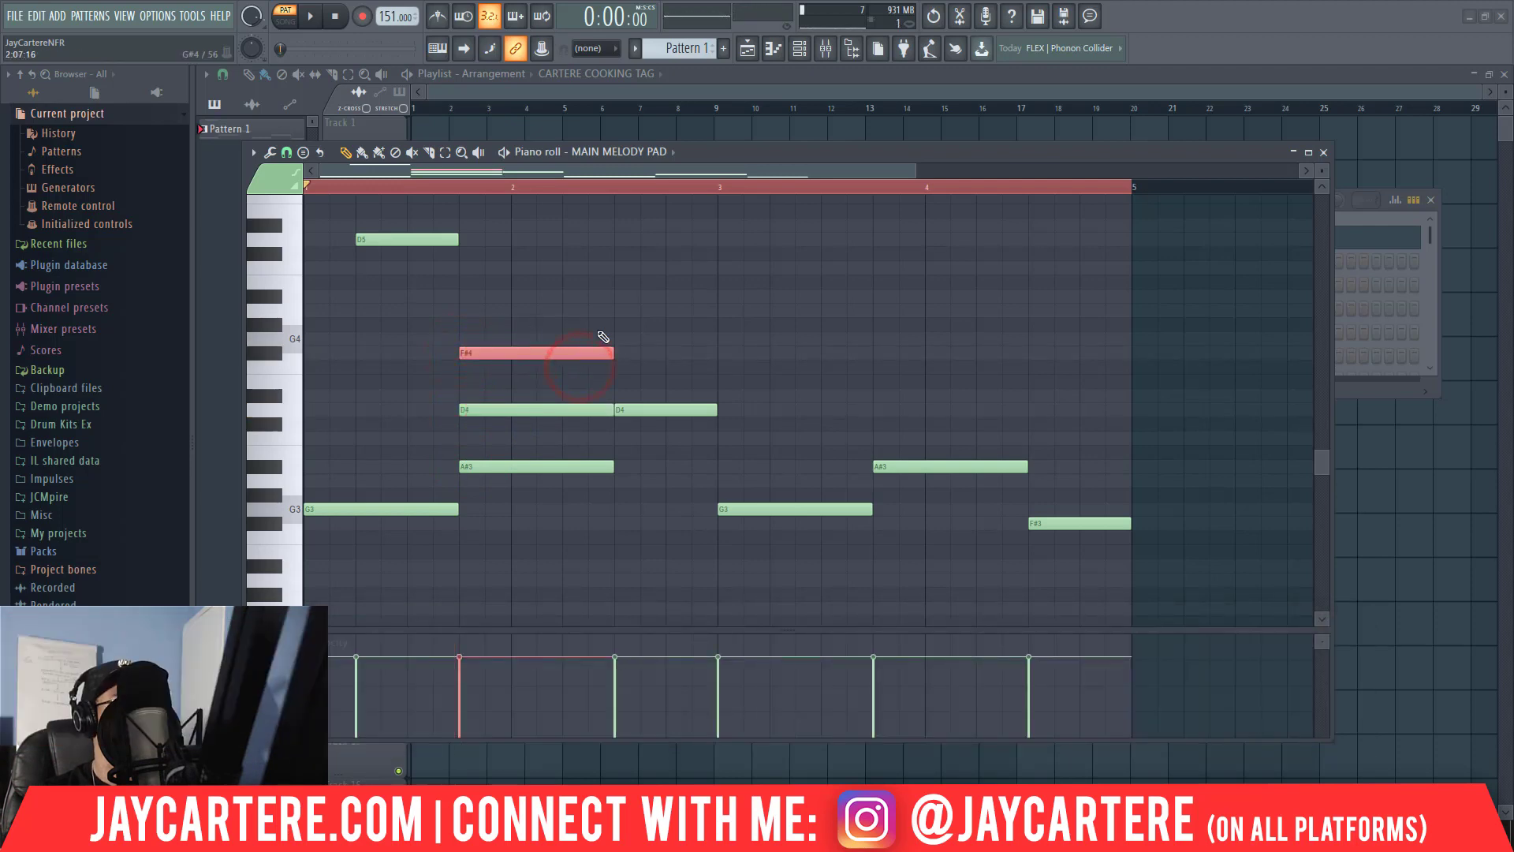
{"action": "key", "text": "Delete"}
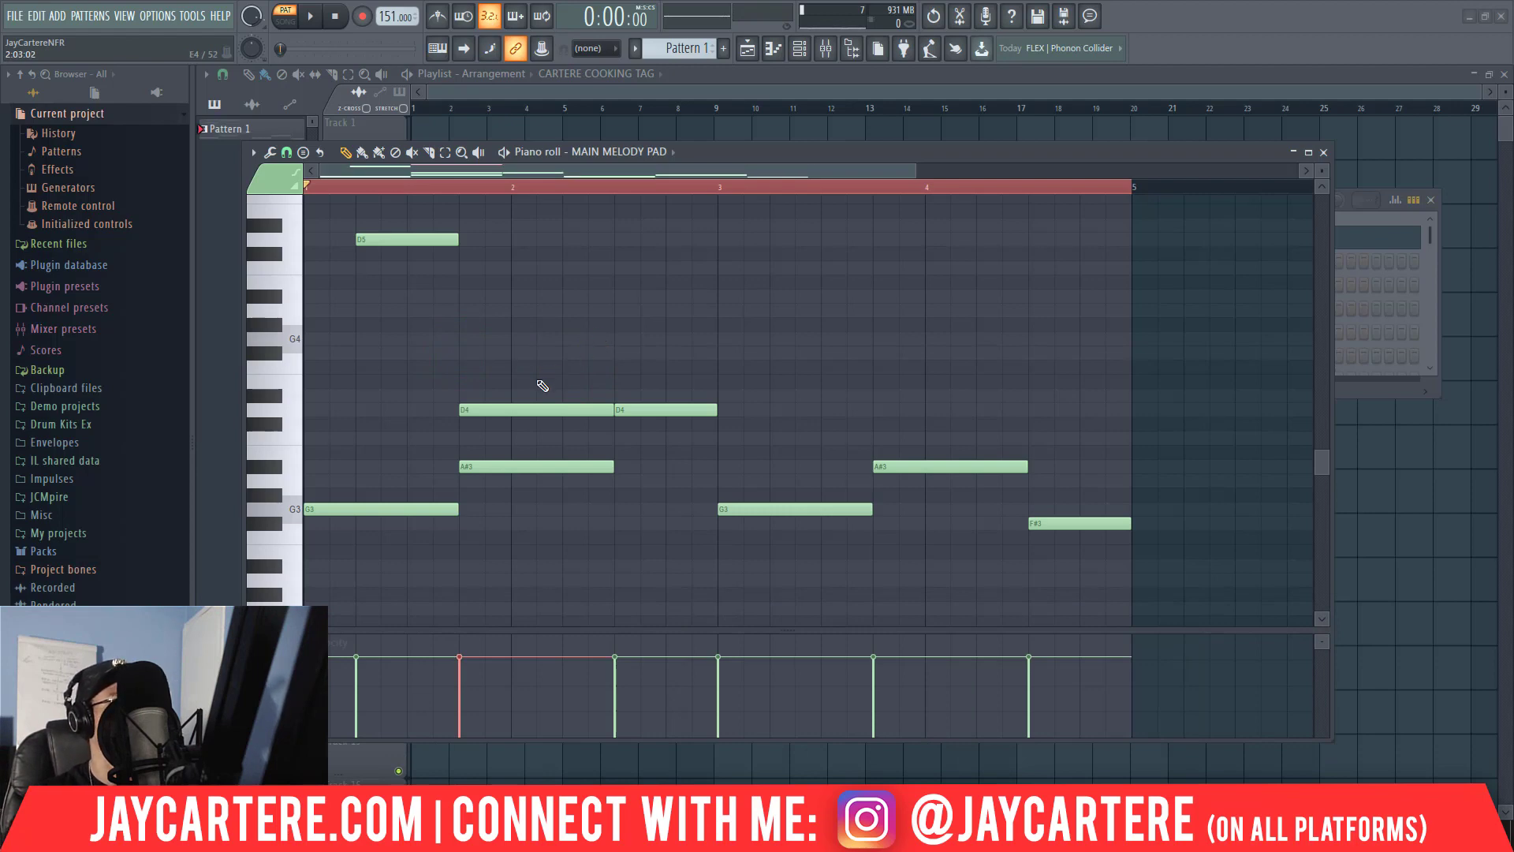
Replace the D4 above the first A#3 with a two-beat F#5 note starting at bar 2.
{"action": "right_click", "coordinate": [537, 407]}
{"action": "scroll", "coordinate": [536, 407], "scroll_direction": "up", "scroll_amount": 1}
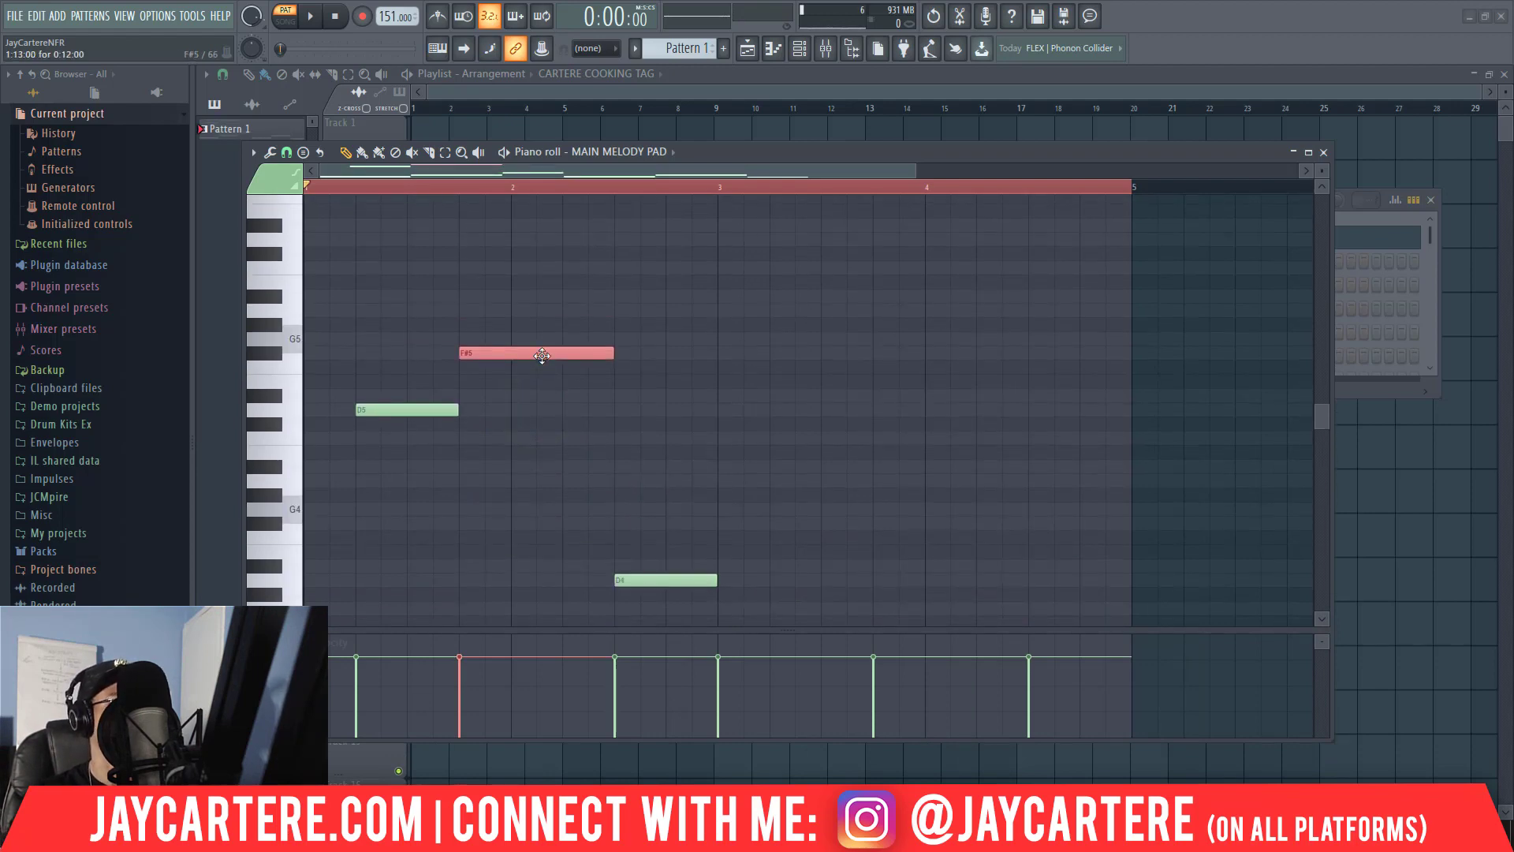
{"action": "left_click_drag", "start_coordinate": [541, 353], "coordinate": [593, 353]}
{"action": "scroll", "coordinate": [594, 354], "scroll_direction": "down", "scroll_amount": 4}
{"action": "scroll", "coordinate": [594, 351], "scroll_direction": "up", "scroll_amount": 3}
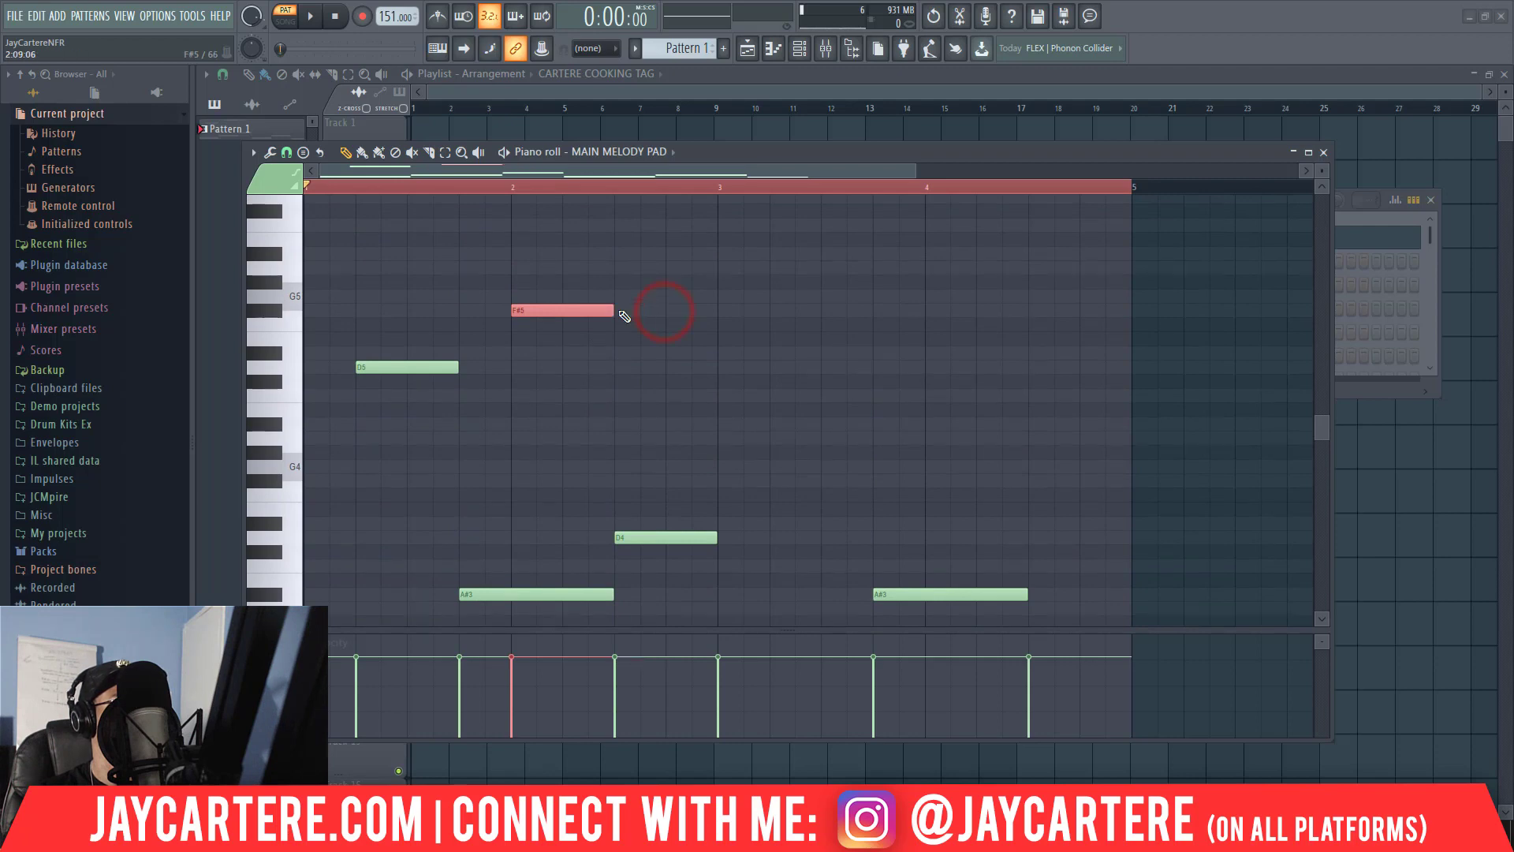
{"action": "scroll", "coordinate": [620, 379], "scroll_direction": "down", "scroll_amount": 2}
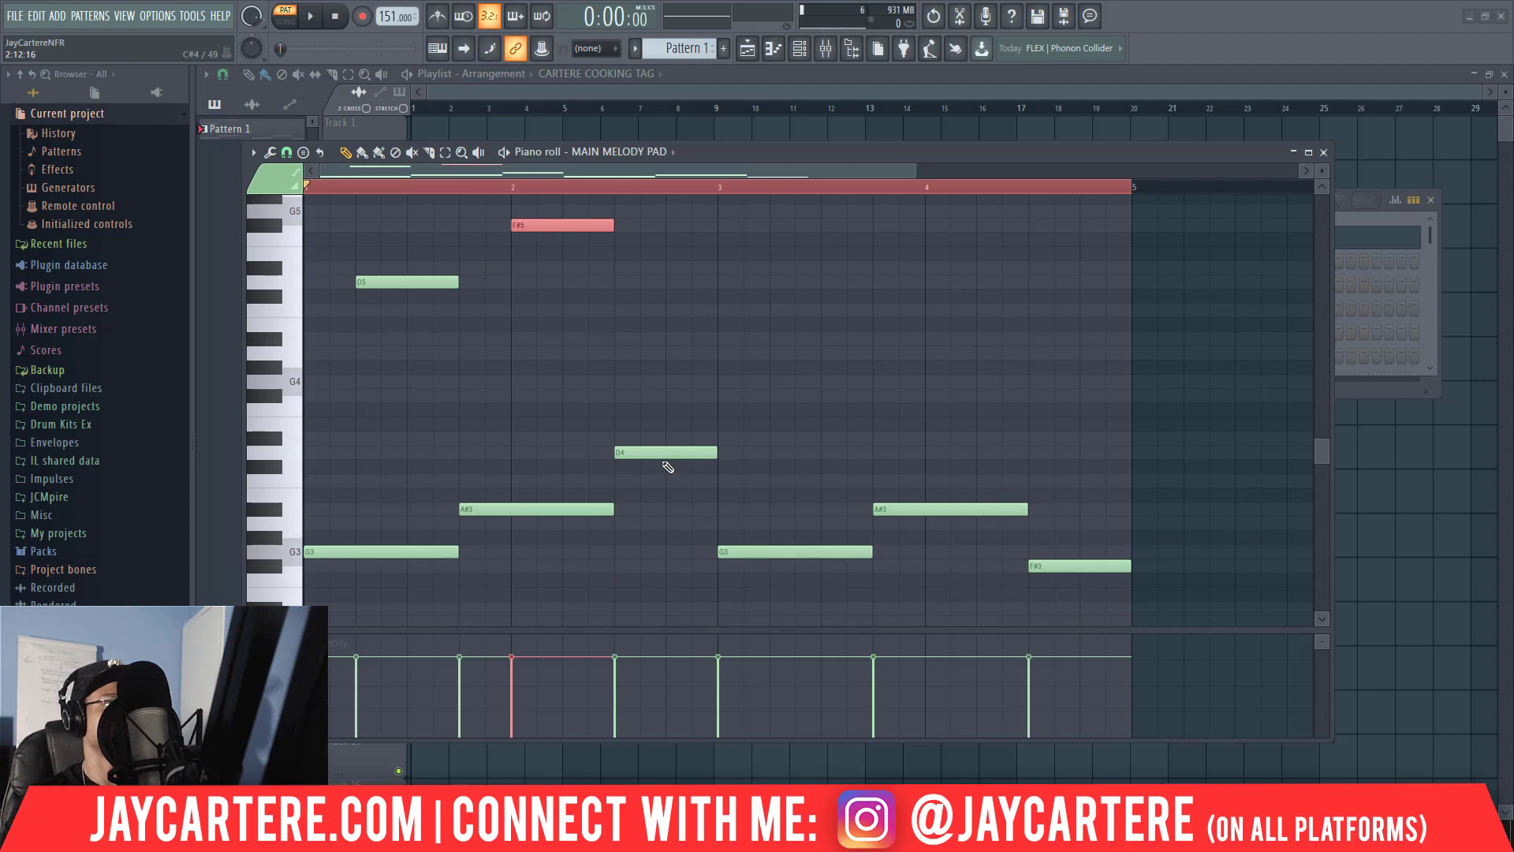
Add a one-beat A5 note on the last beat of bar 2, over the second half of the D4.
{"action": "left_click", "coordinate": [663, 455]}
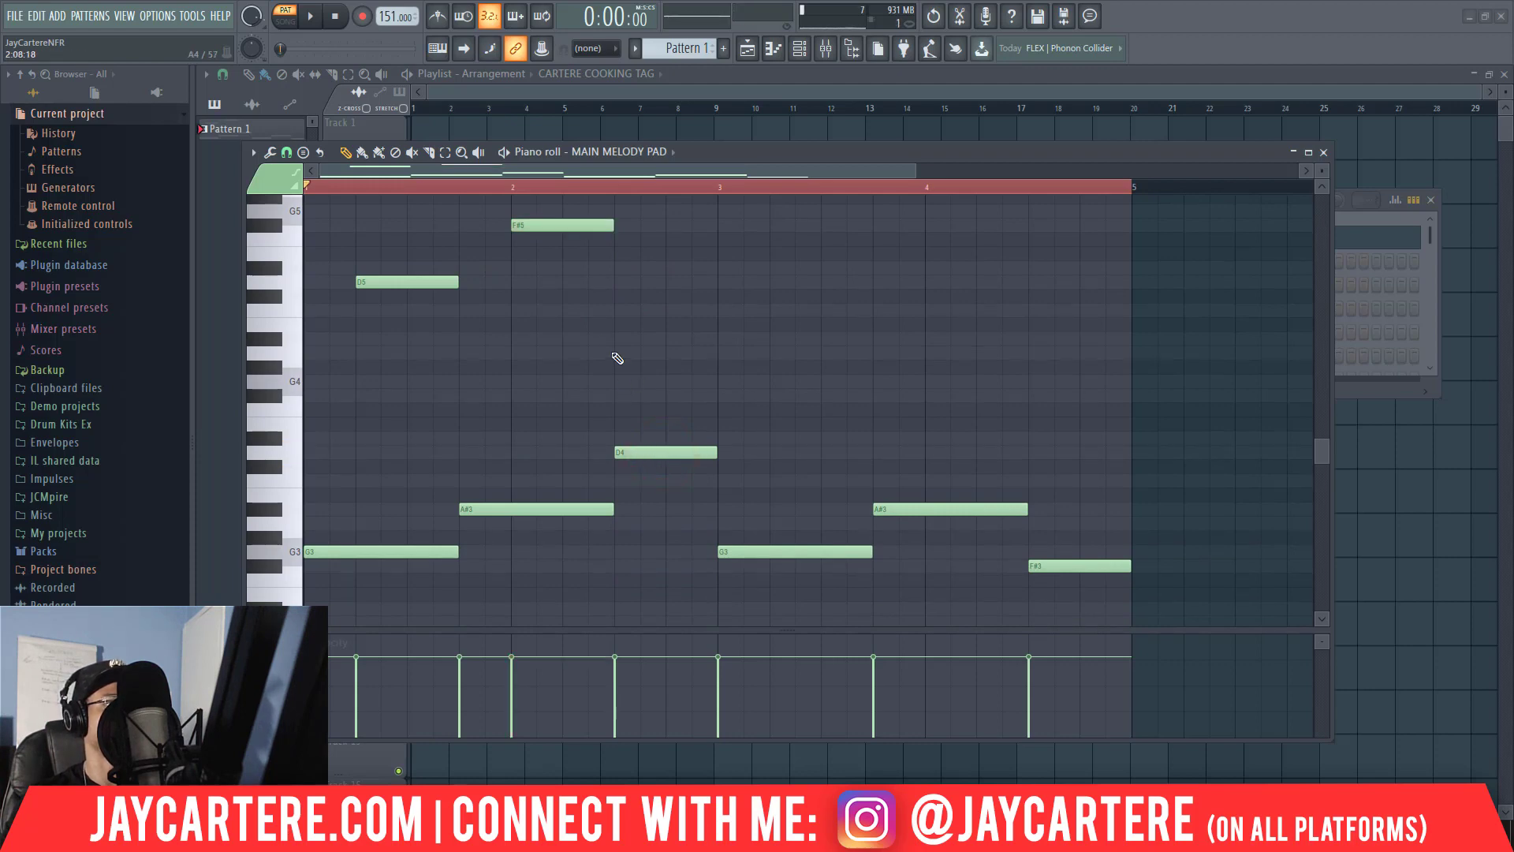
{"action": "left_click", "coordinate": [618, 353]}
{"action": "left_click_drag", "start_coordinate": [683, 371], "coordinate": [656, 340]}
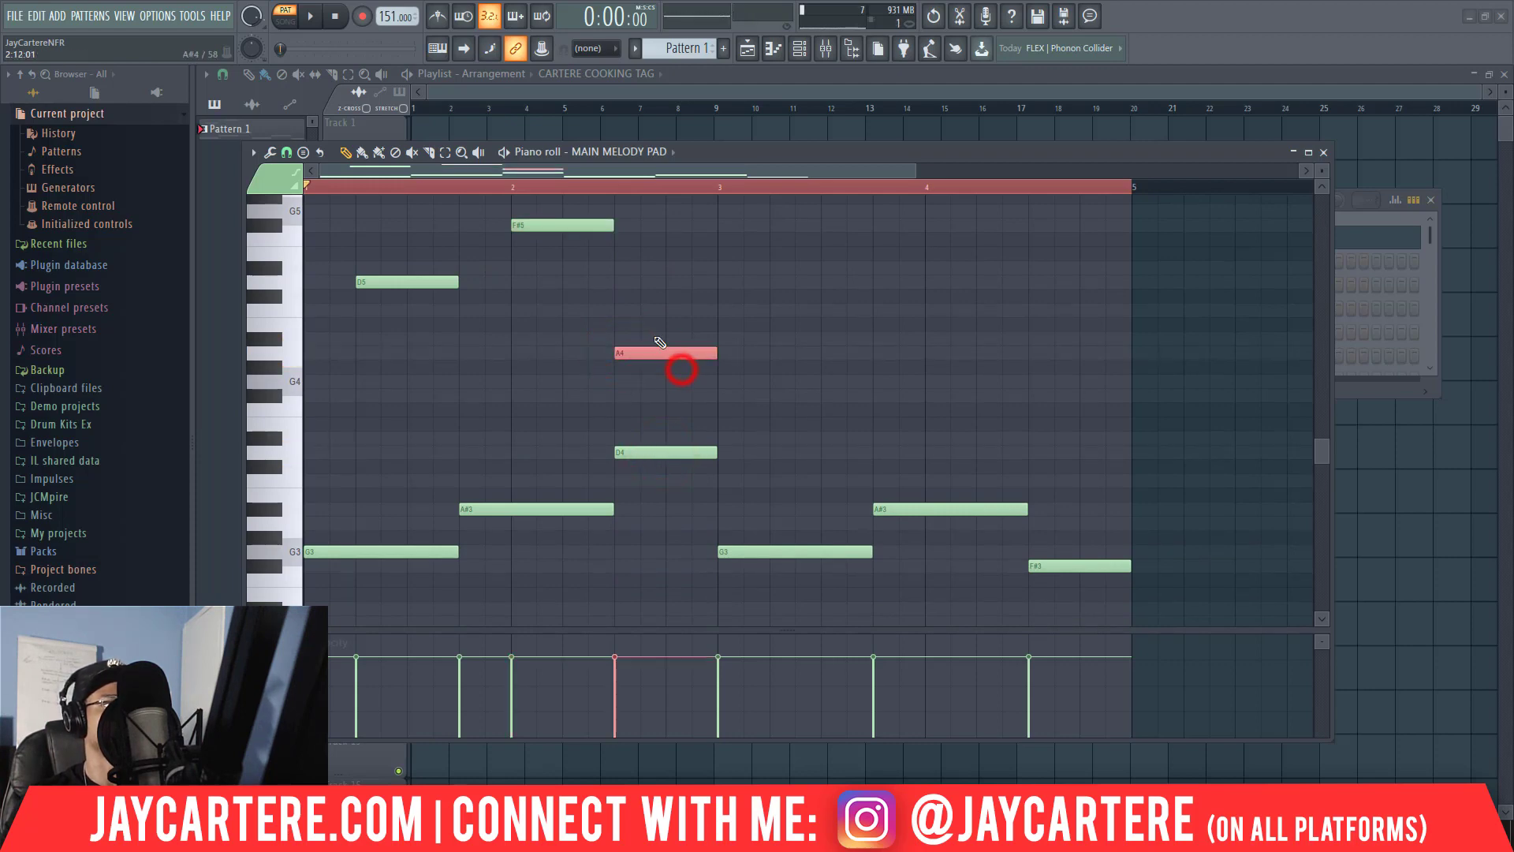
{"action": "key", "text": "Delete"}
{"action": "scroll", "coordinate": [660, 342], "scroll_direction": "up", "scroll_amount": 4}
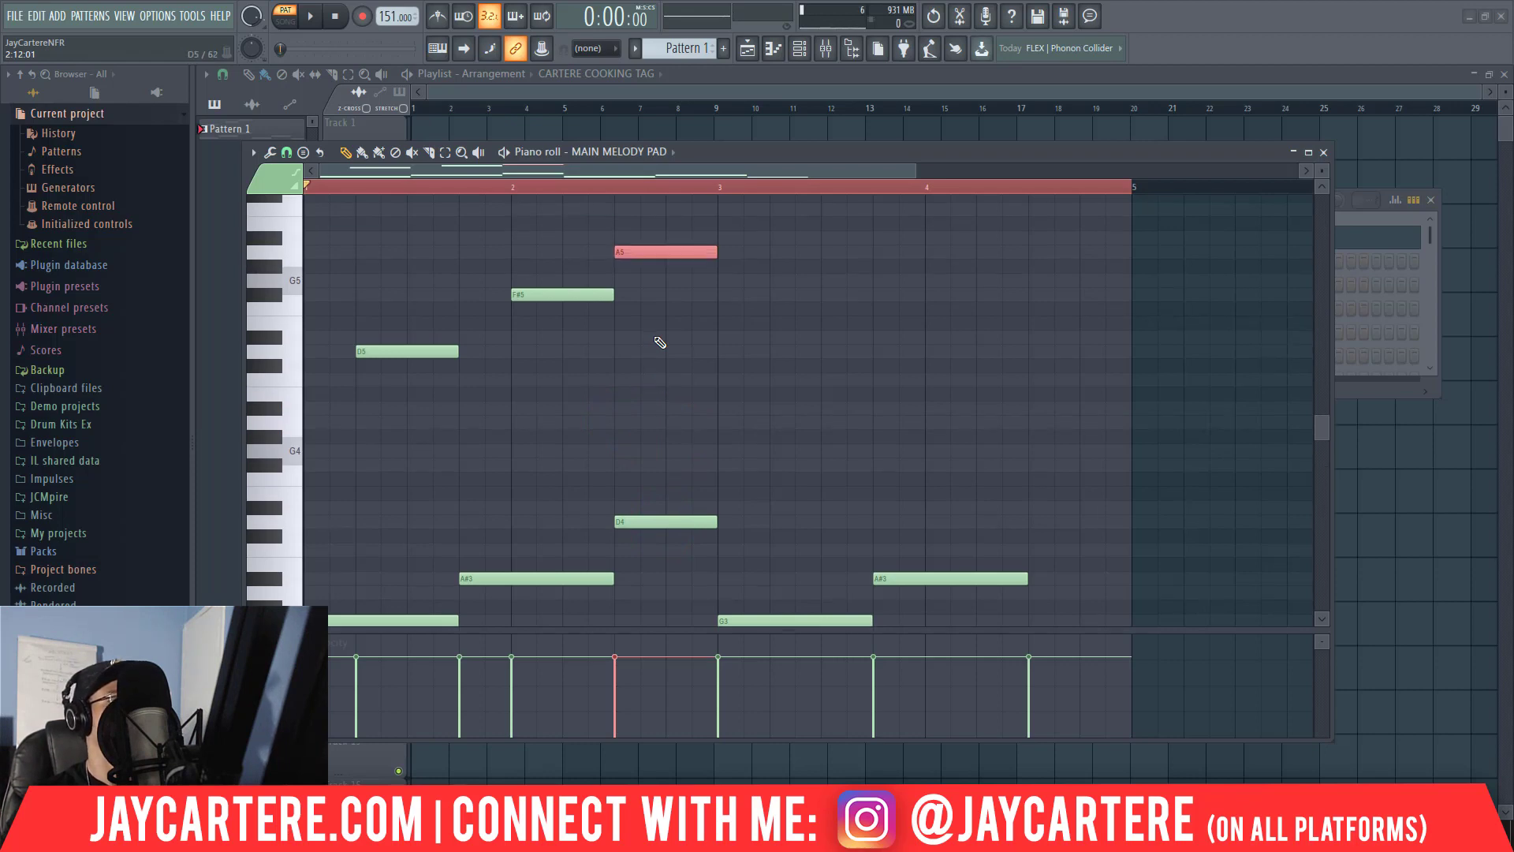
{"action": "left_click_drag", "start_coordinate": [676, 355], "coordinate": [719, 315]}
{"action": "scroll", "coordinate": [713, 371], "scroll_direction": "down", "scroll_amount": 6}
{"action": "scroll", "coordinate": [713, 371], "scroll_direction": "up", "scroll_amount": 5}
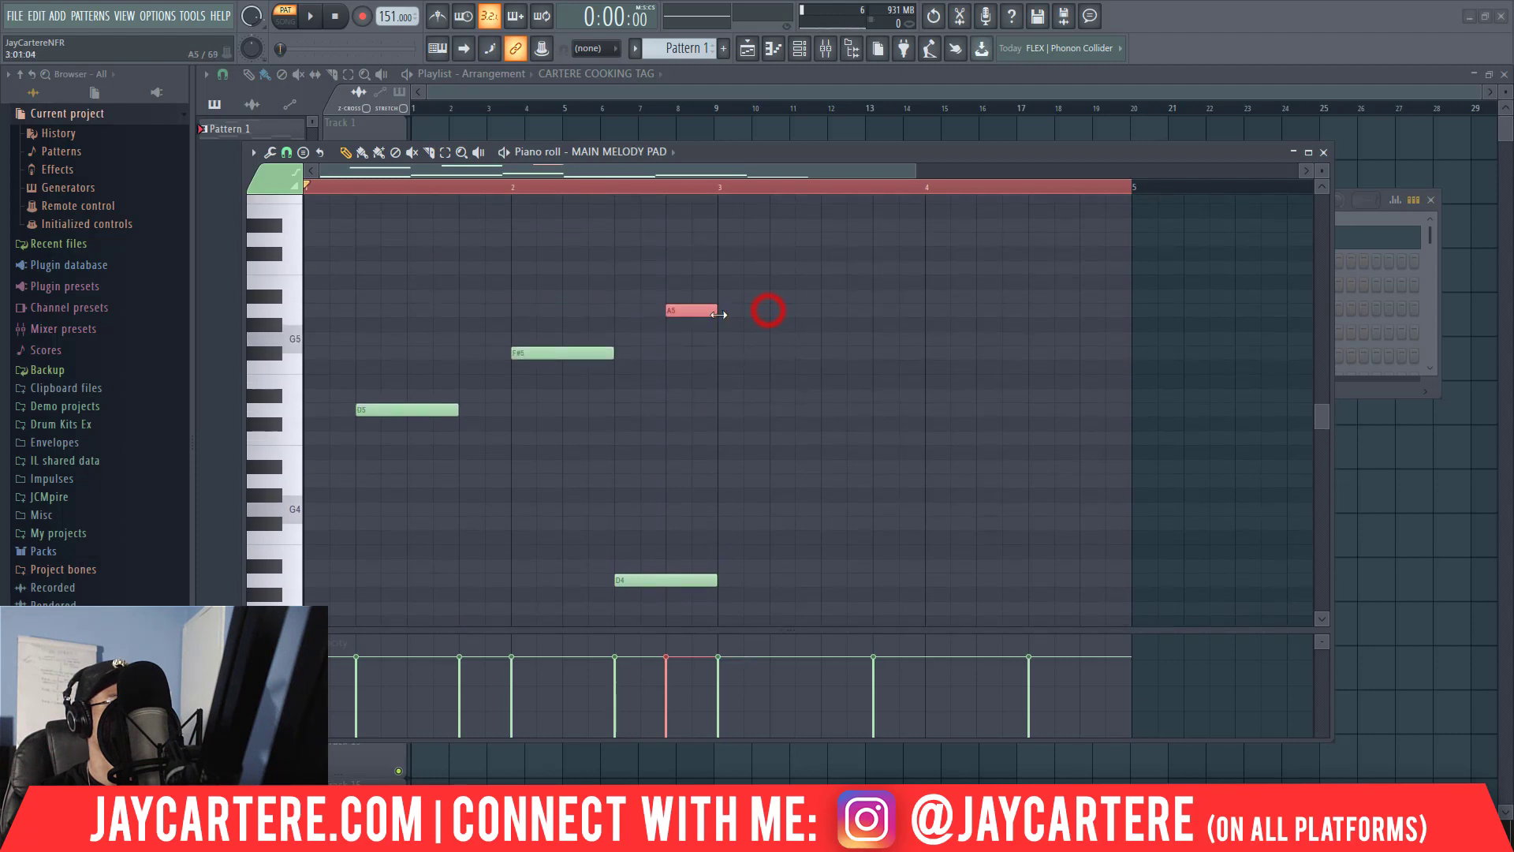
Play the pattern to check the upper melody line in the first two bars.
{"action": "key", "text": "space"}
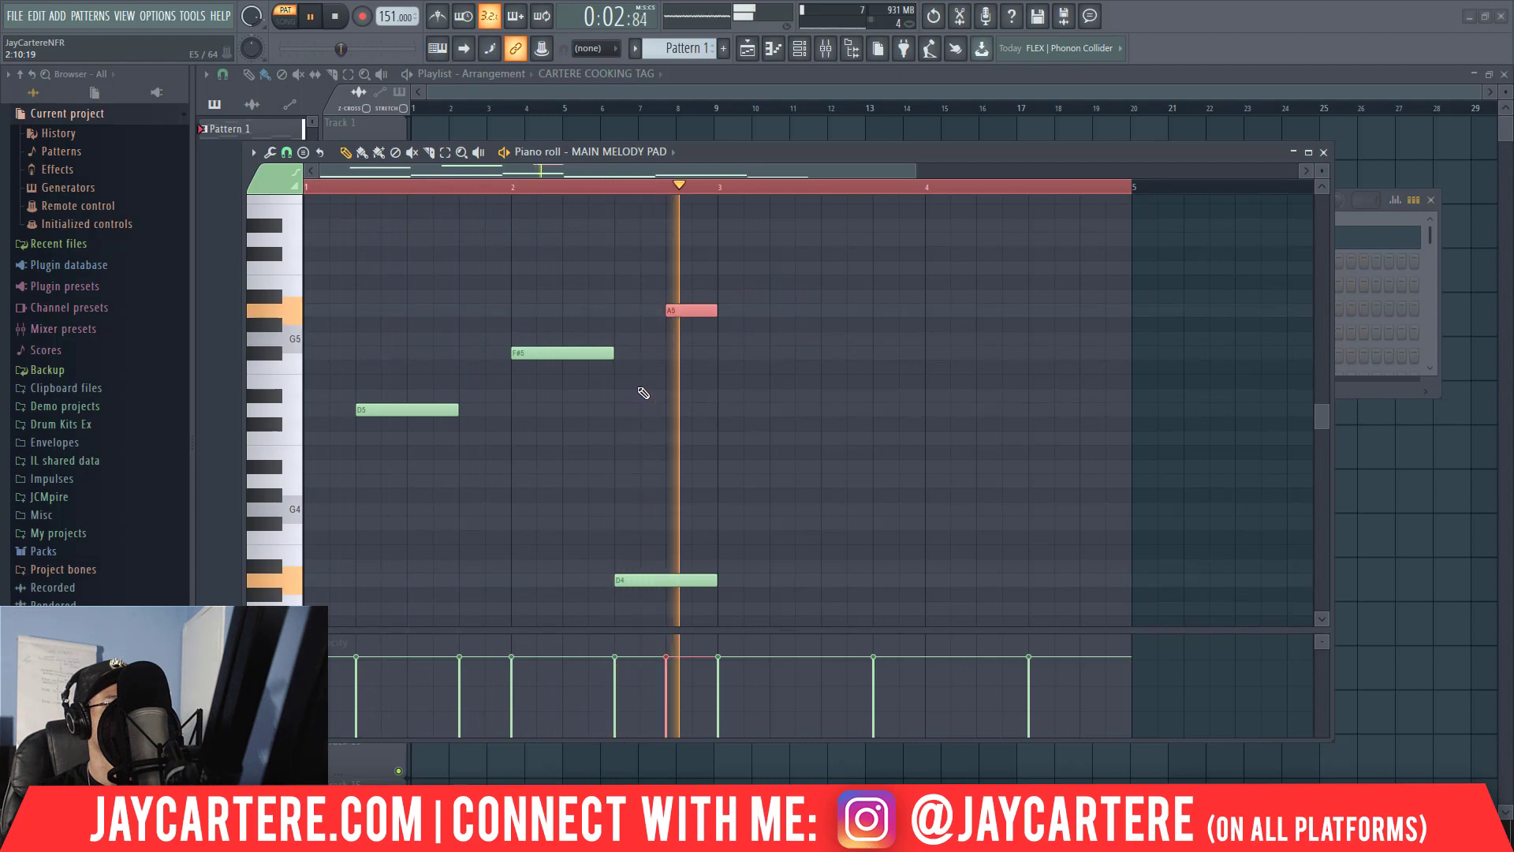
{"action": "scroll", "coordinate": [646, 392], "scroll_direction": "down", "scroll_amount": 3}
{"action": "key", "text": "space"}
Copy the upper D5, F#5 and A5 notes two bars along into bars 3 and 4, and select the final A5.
{"action": "scroll", "coordinate": [651, 388], "scroll_direction": "up", "scroll_amount": 2}
{"action": "left_click_drag", "start_coordinate": [796, 388], "coordinate": [377, 246]}
{"action": "left_click_drag", "start_coordinate": [390, 367], "coordinate": [806, 366]}
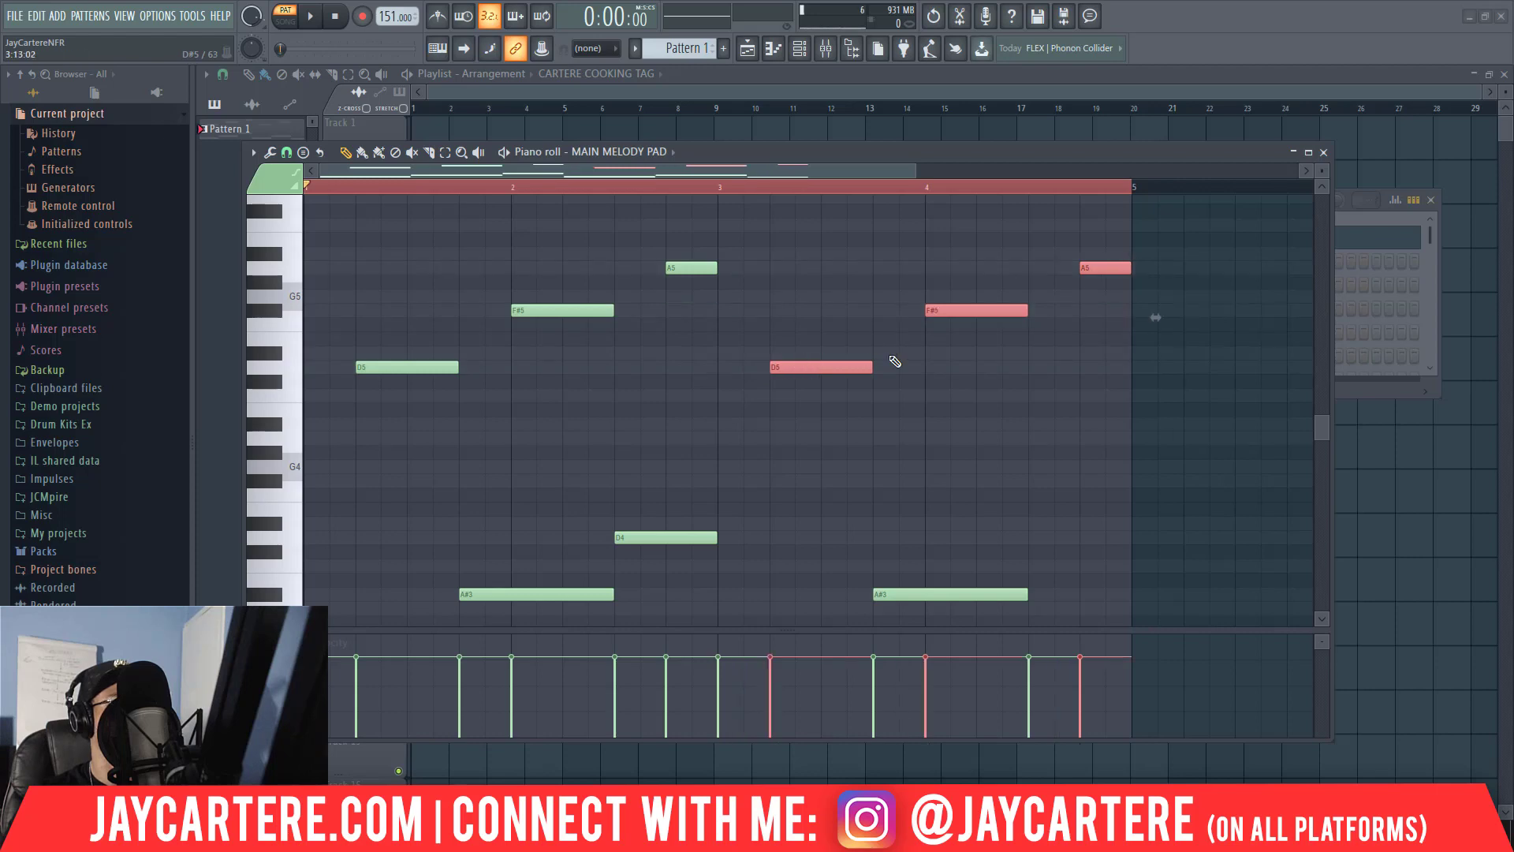
{"action": "scroll", "coordinate": [907, 355], "scroll_direction": "down", "scroll_amount": 5}
{"action": "scroll", "coordinate": [936, 348], "scroll_direction": "up", "scroll_amount": 4}
{"action": "left_click", "coordinate": [1106, 225]}
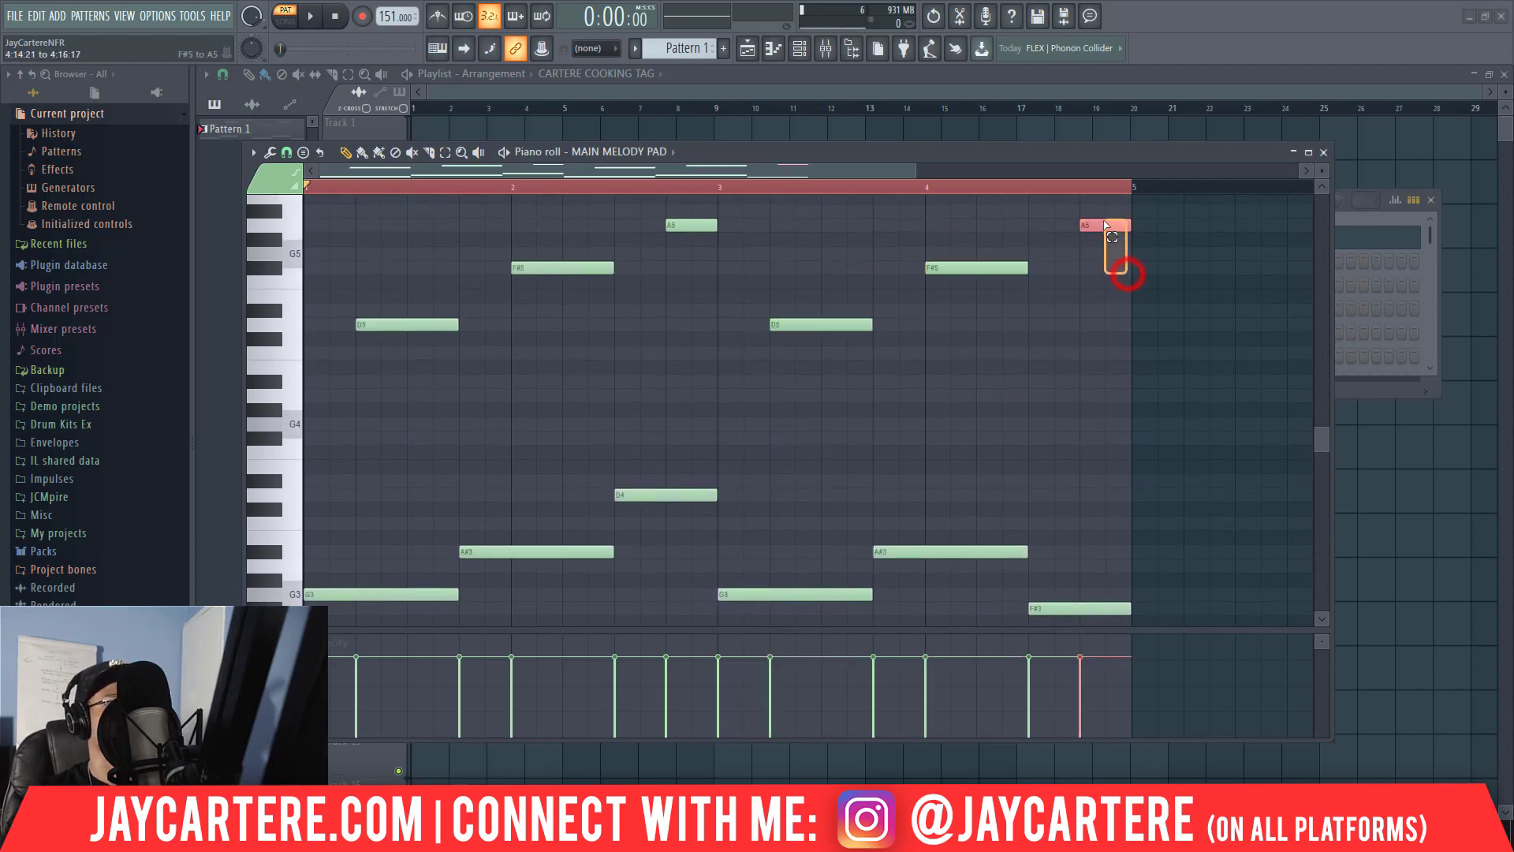
{"action": "scroll", "coordinate": [1047, 412], "scroll_direction": "down", "scroll_amount": 6}
{"action": "scroll", "coordinate": [1054, 408], "scroll_direction": "up", "scroll_amount": 3}
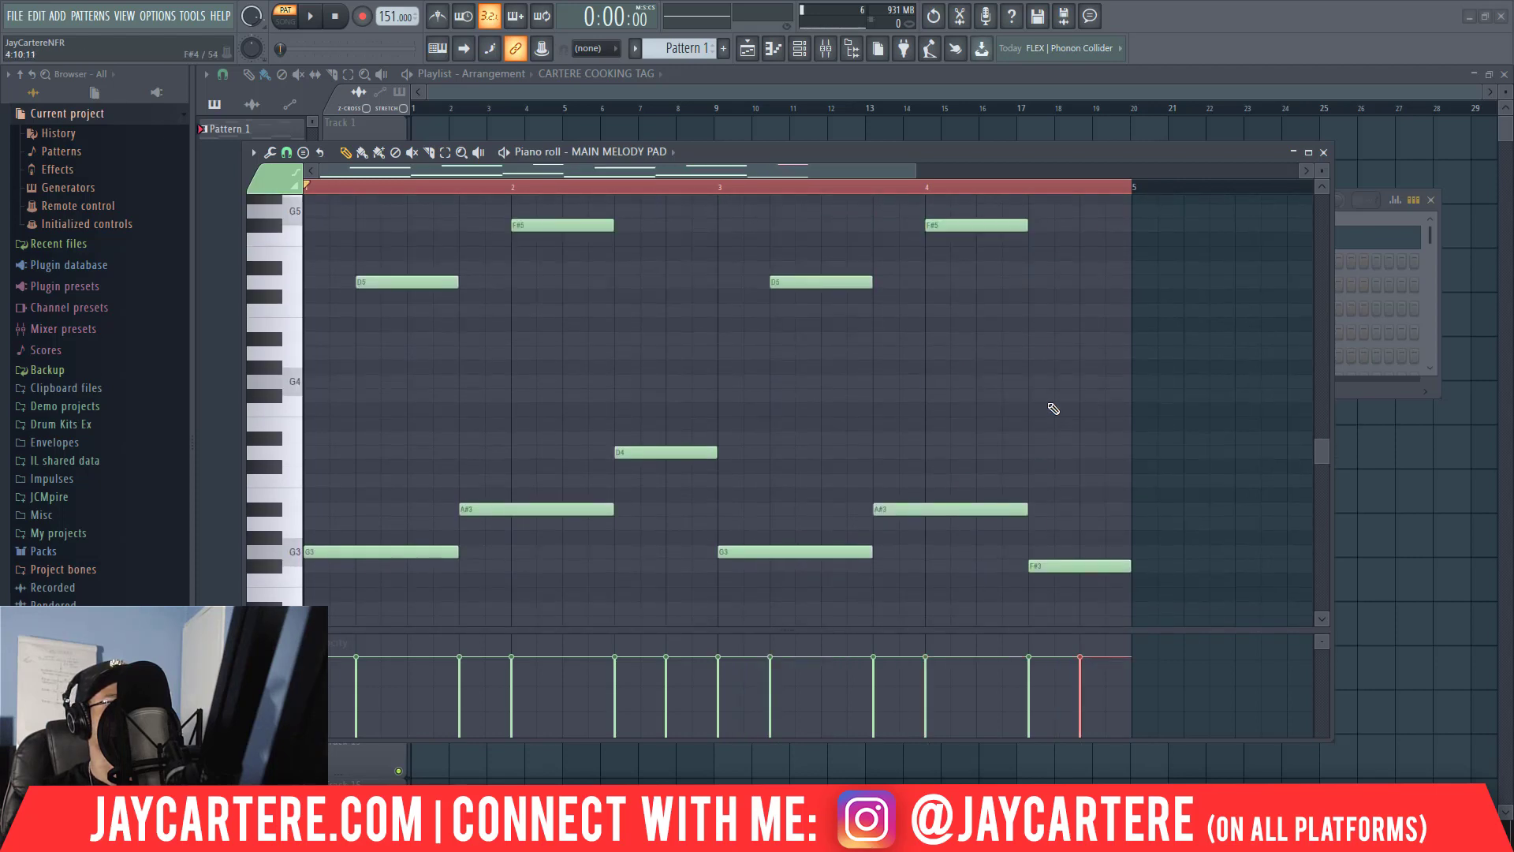
{"action": "scroll", "coordinate": [1054, 409], "scroll_direction": "up", "scroll_amount": 3}
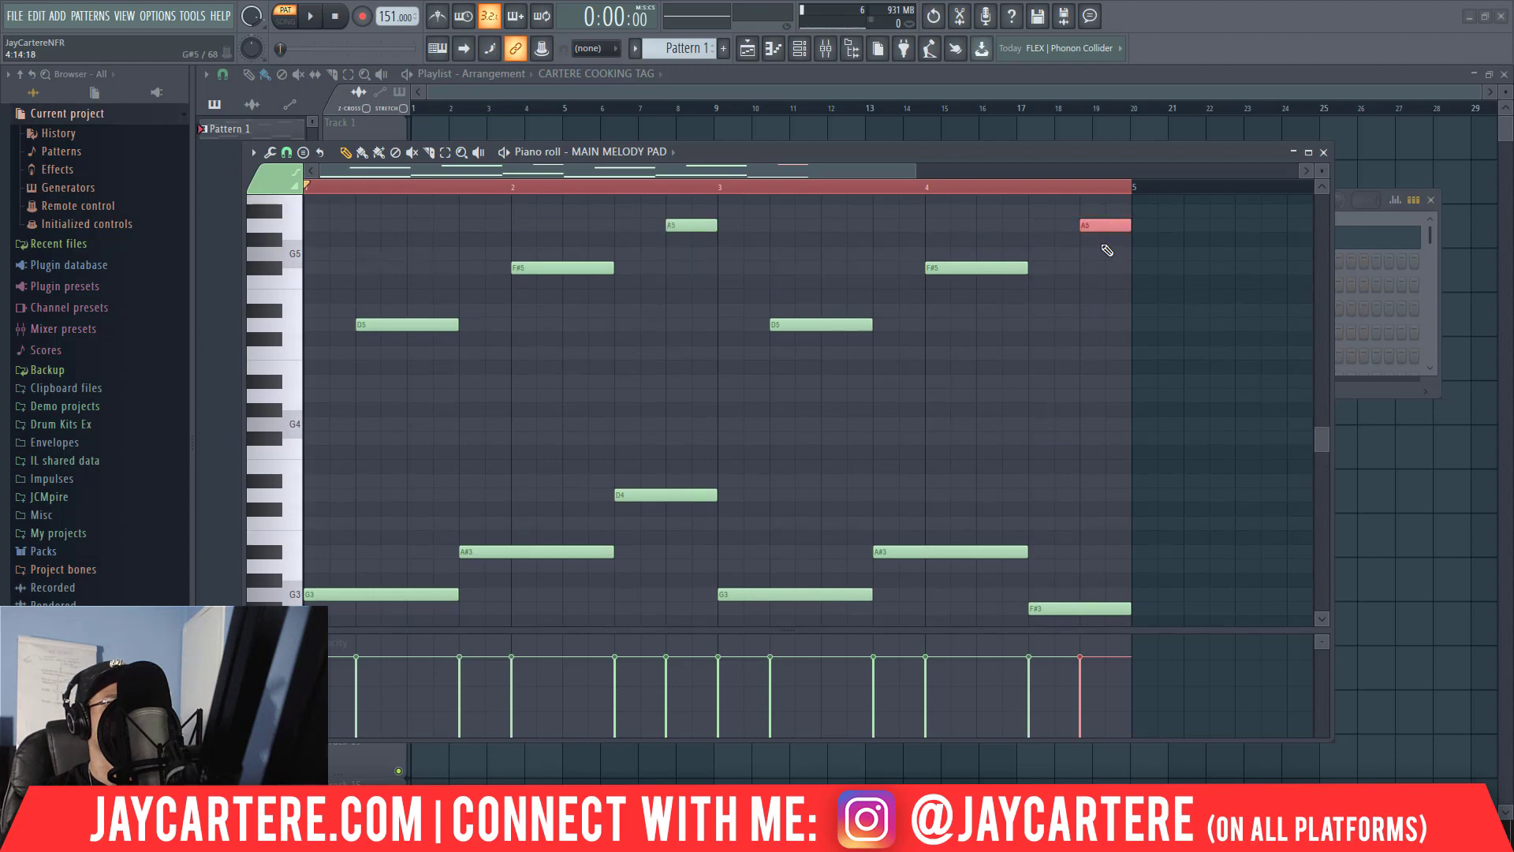
Set the piano roll's scale highlighting to Minor Melodic.
{"action": "left_click", "coordinate": [287, 152]}
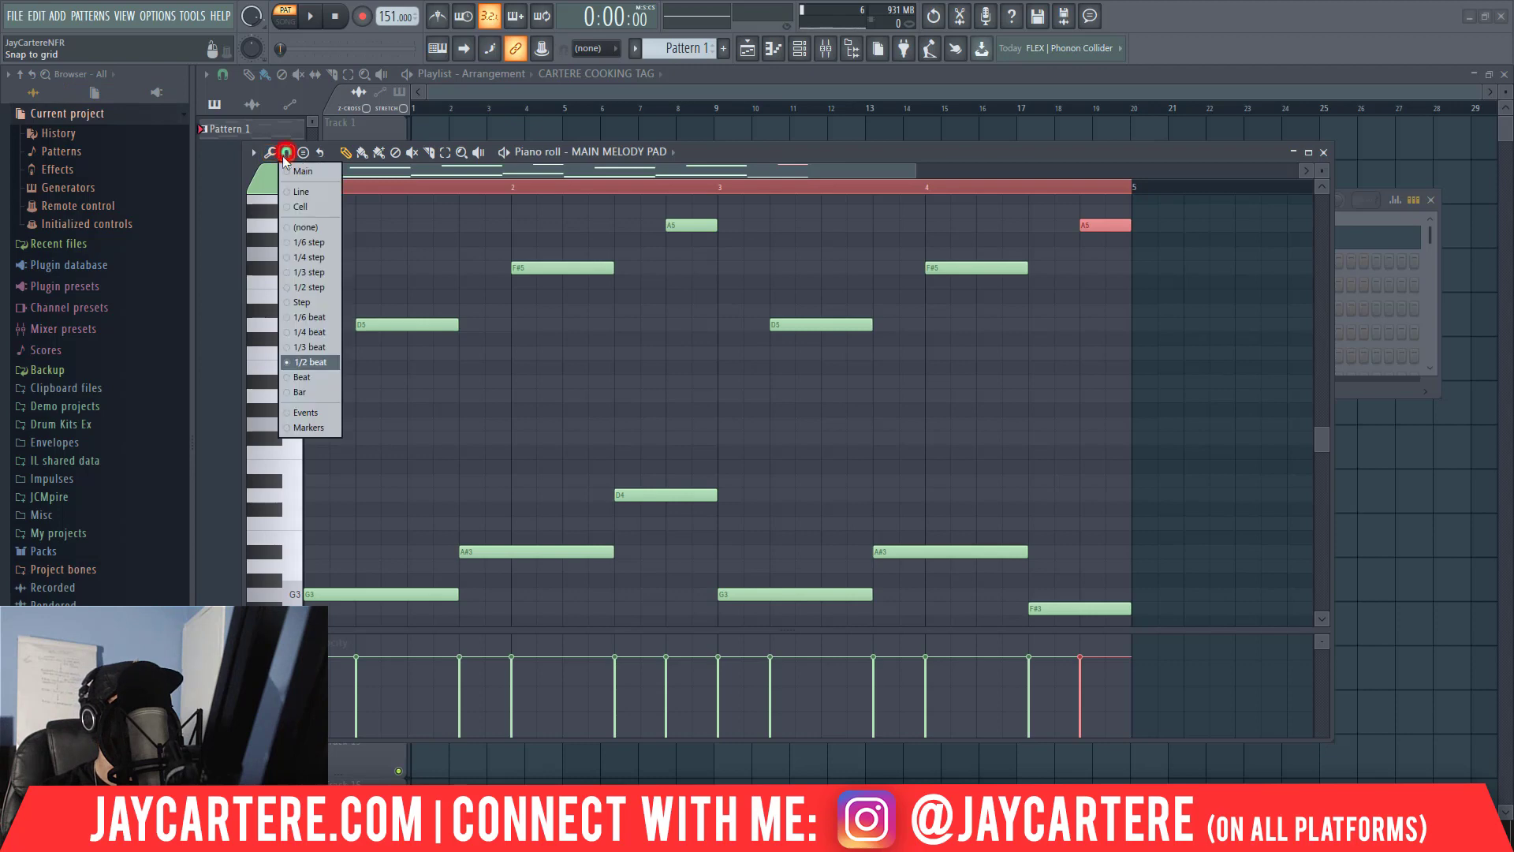
{"action": "left_click", "coordinate": [253, 152]}
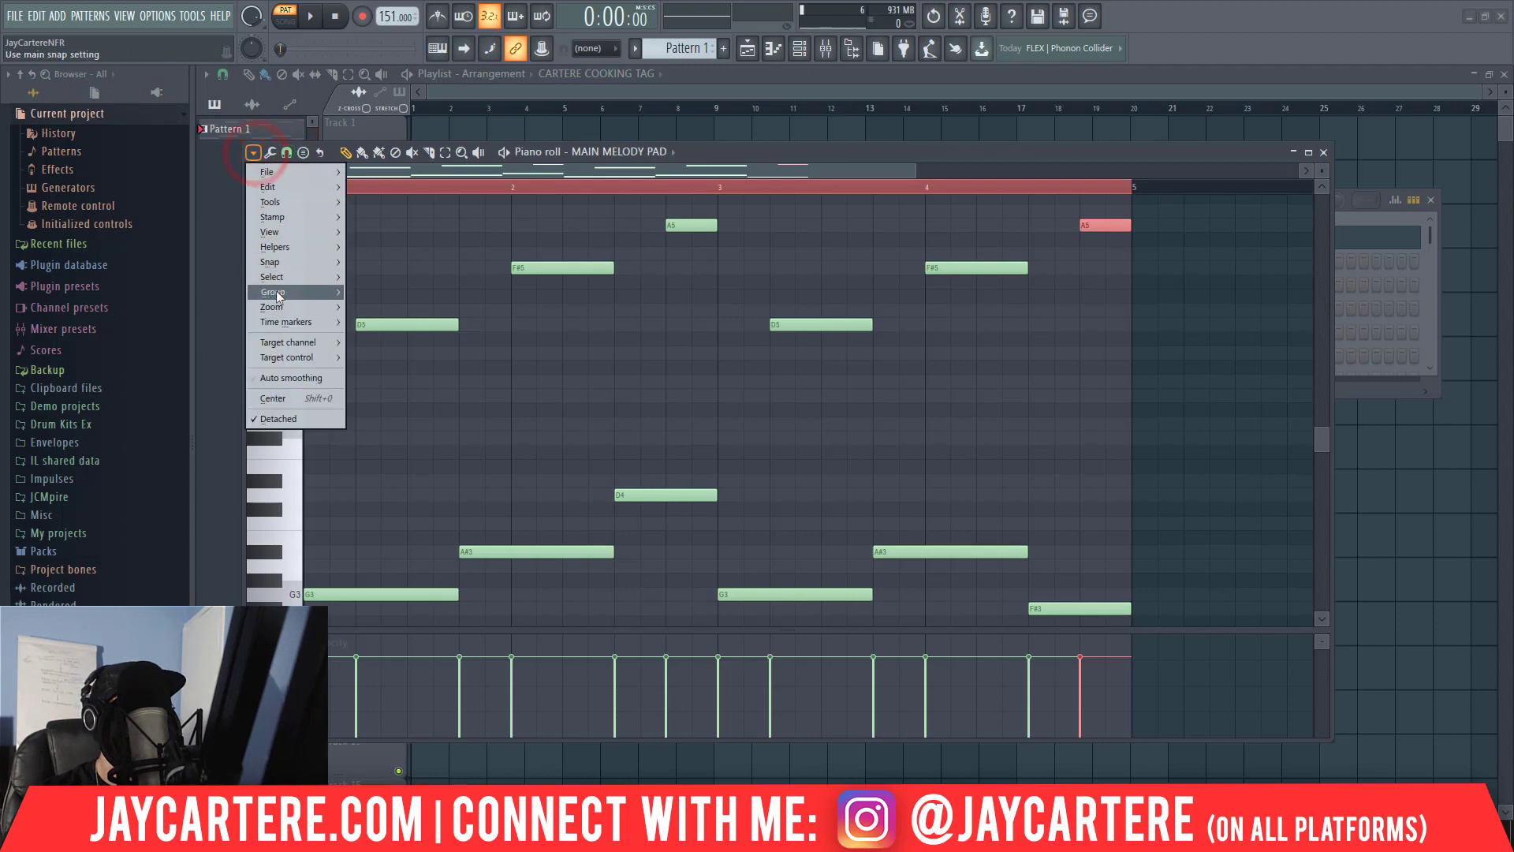
{"action": "mouse_move", "coordinate": [307, 251]}
{"action": "mouse_move", "coordinate": [402, 261]}
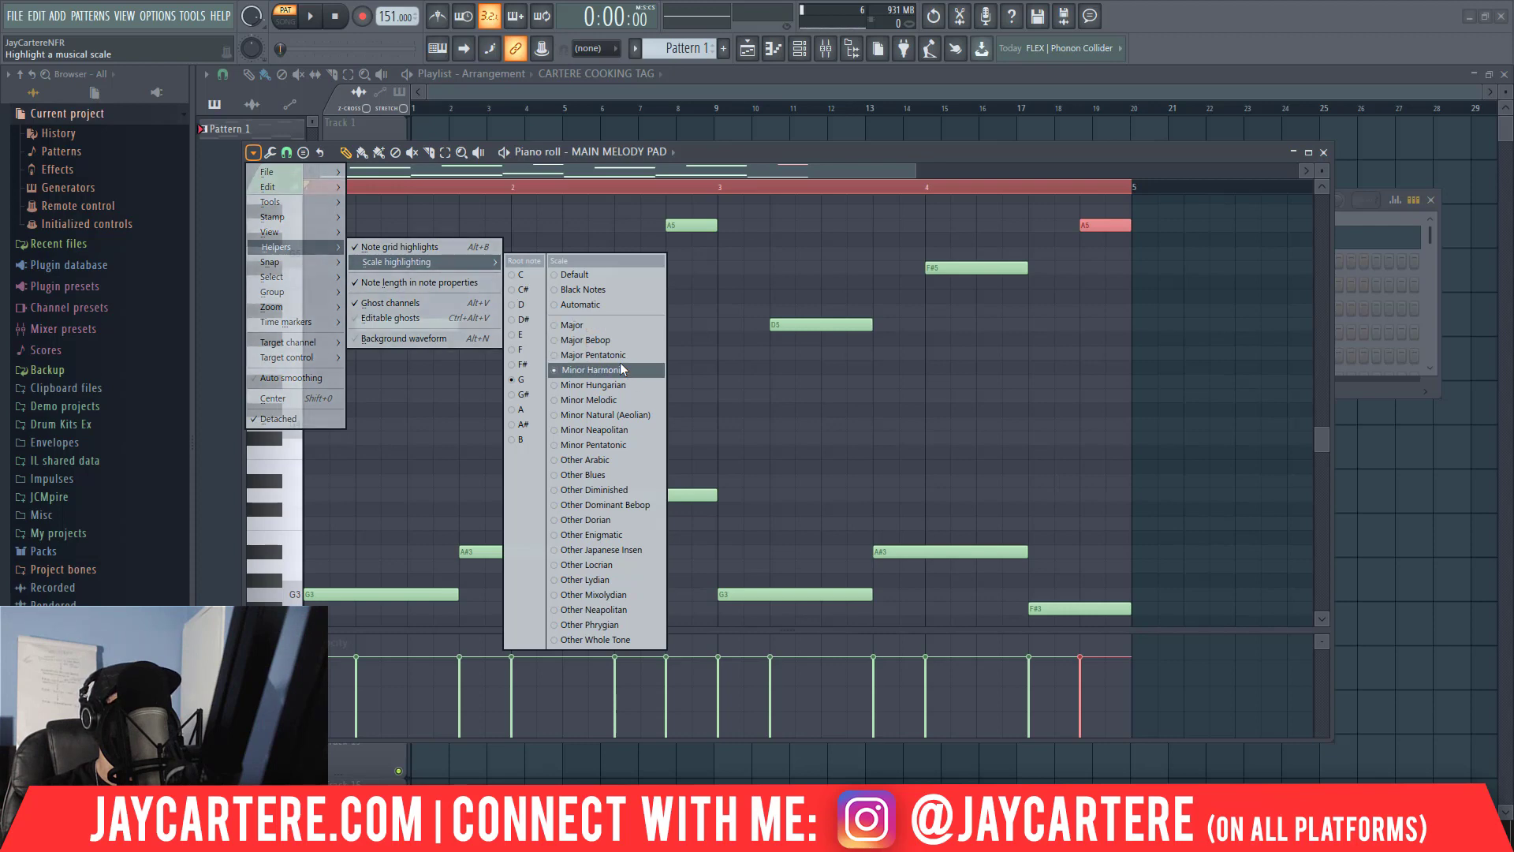
{"action": "left_click", "coordinate": [590, 400]}
Stack A3 and C4 notes above the final F#3, and remove the A3 again.
{"action": "scroll", "coordinate": [590, 400], "scroll_direction": "down", "scroll_amount": 4}
{"action": "left_click", "coordinate": [1053, 436]}
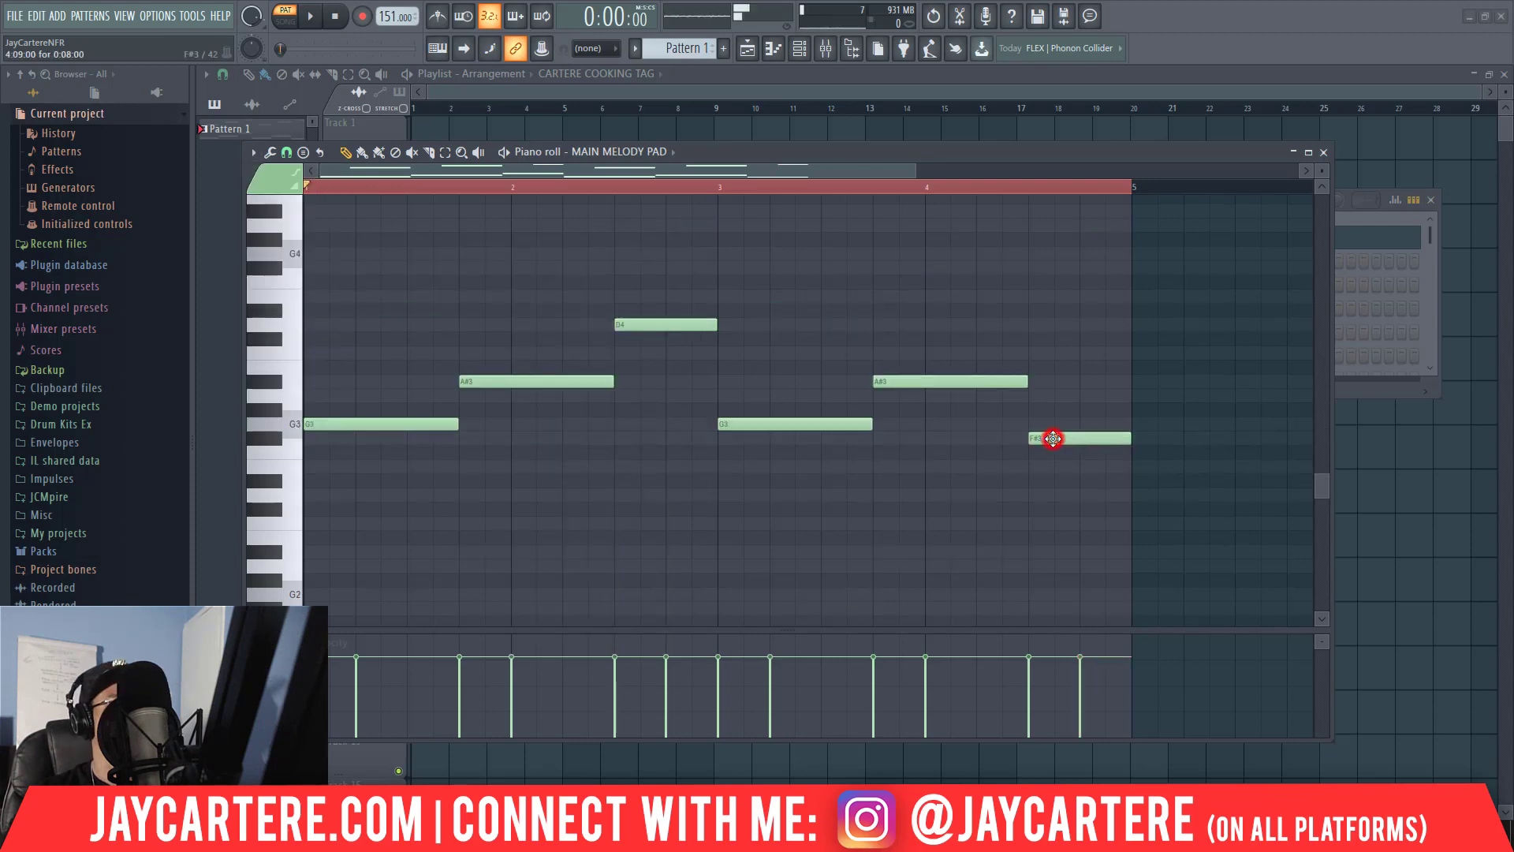
{"action": "left_click", "coordinate": [1030, 395]}
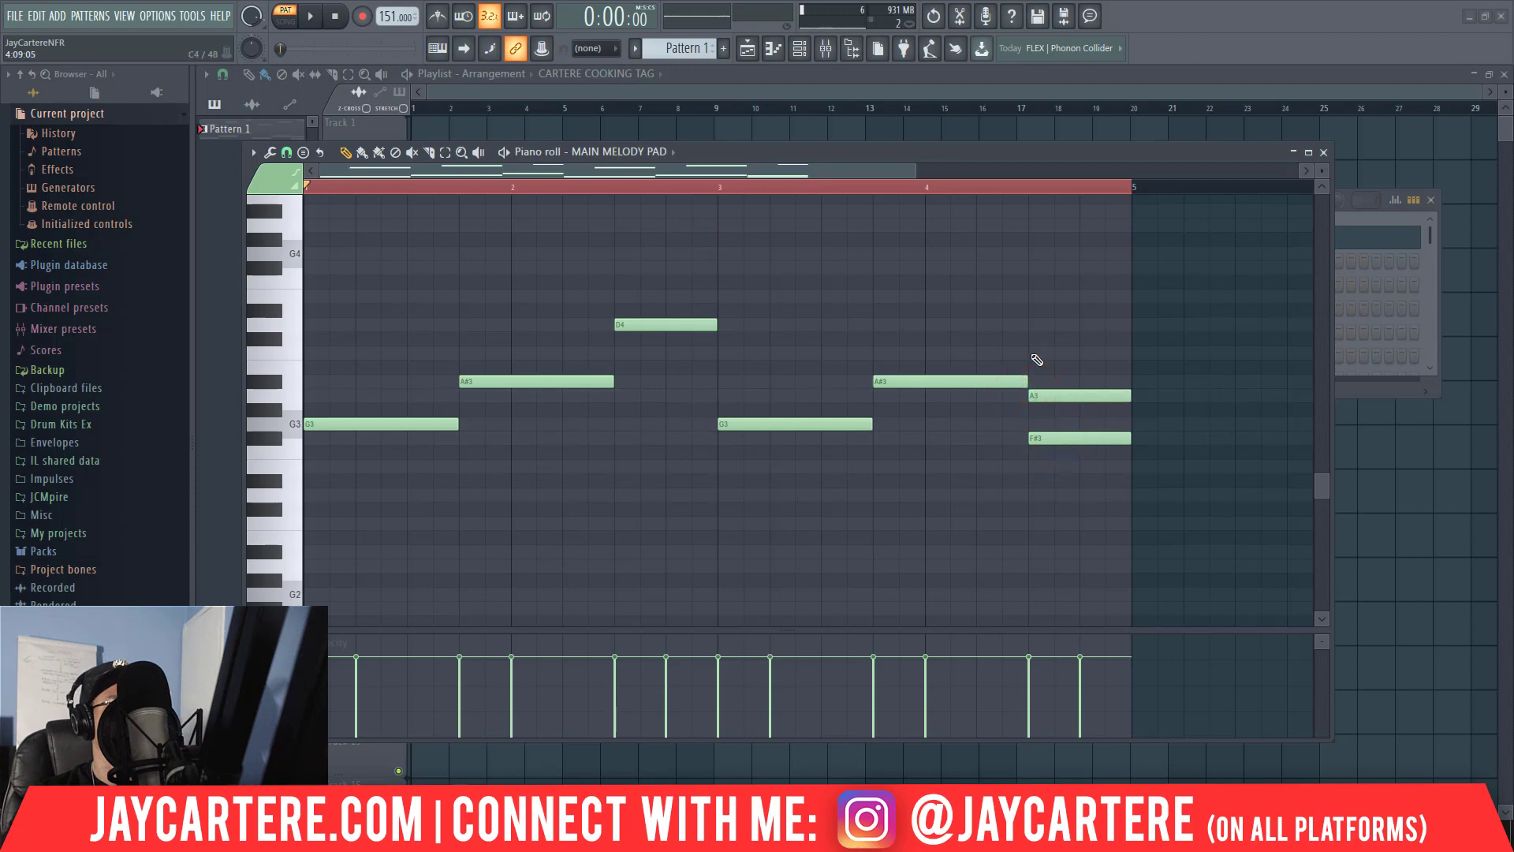
{"action": "left_click", "coordinate": [1033, 353]}
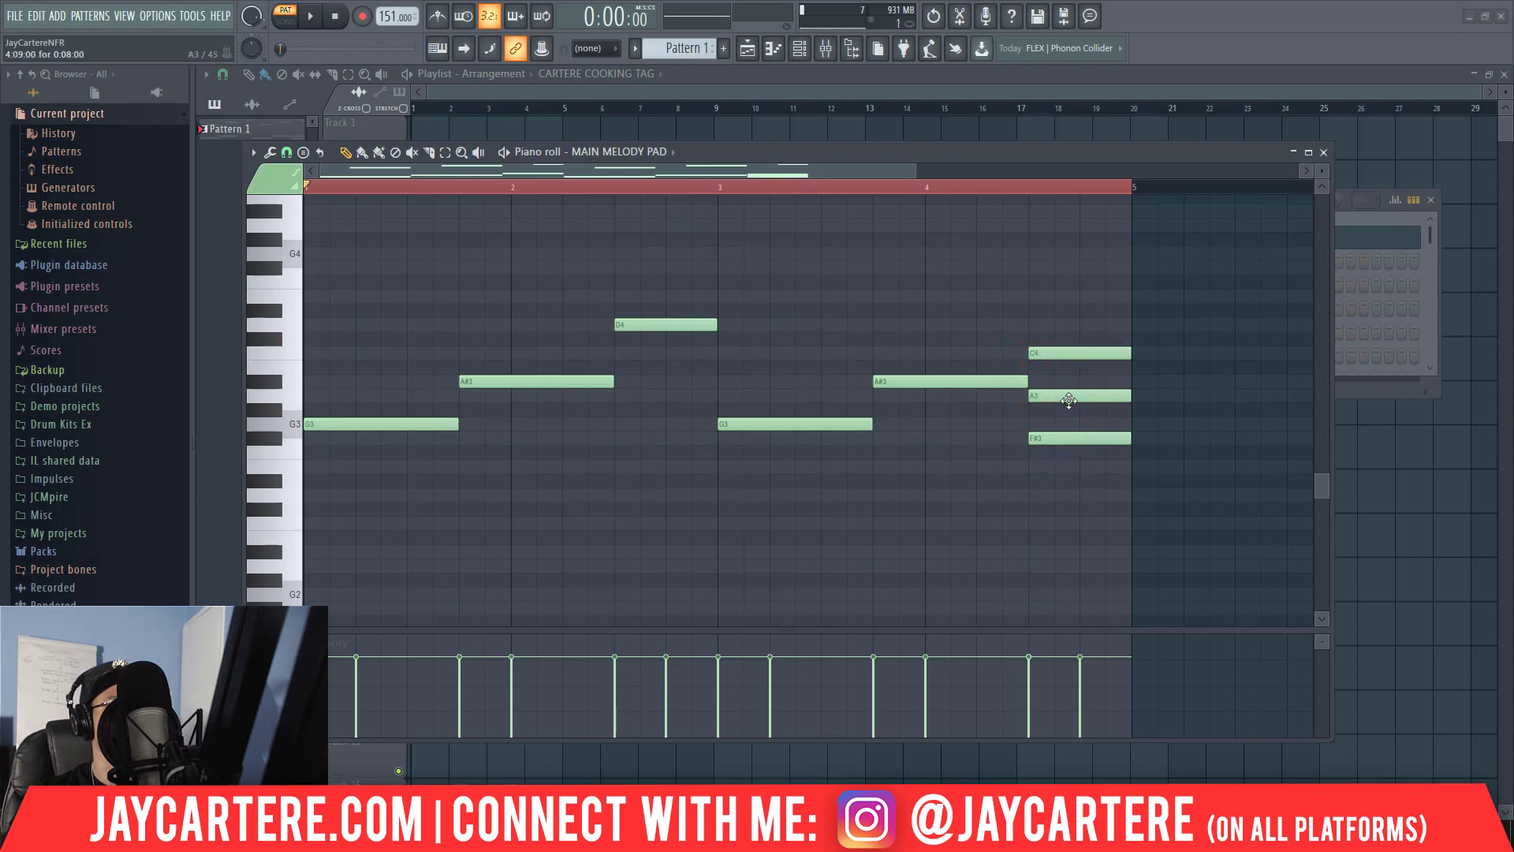
{"action": "right_click", "coordinate": [1070, 395]}
Raise the C4 an octave to C5, trim it to the last beat of bar 4, and delete the A5 there.
{"action": "left_click", "coordinate": [1061, 353]}
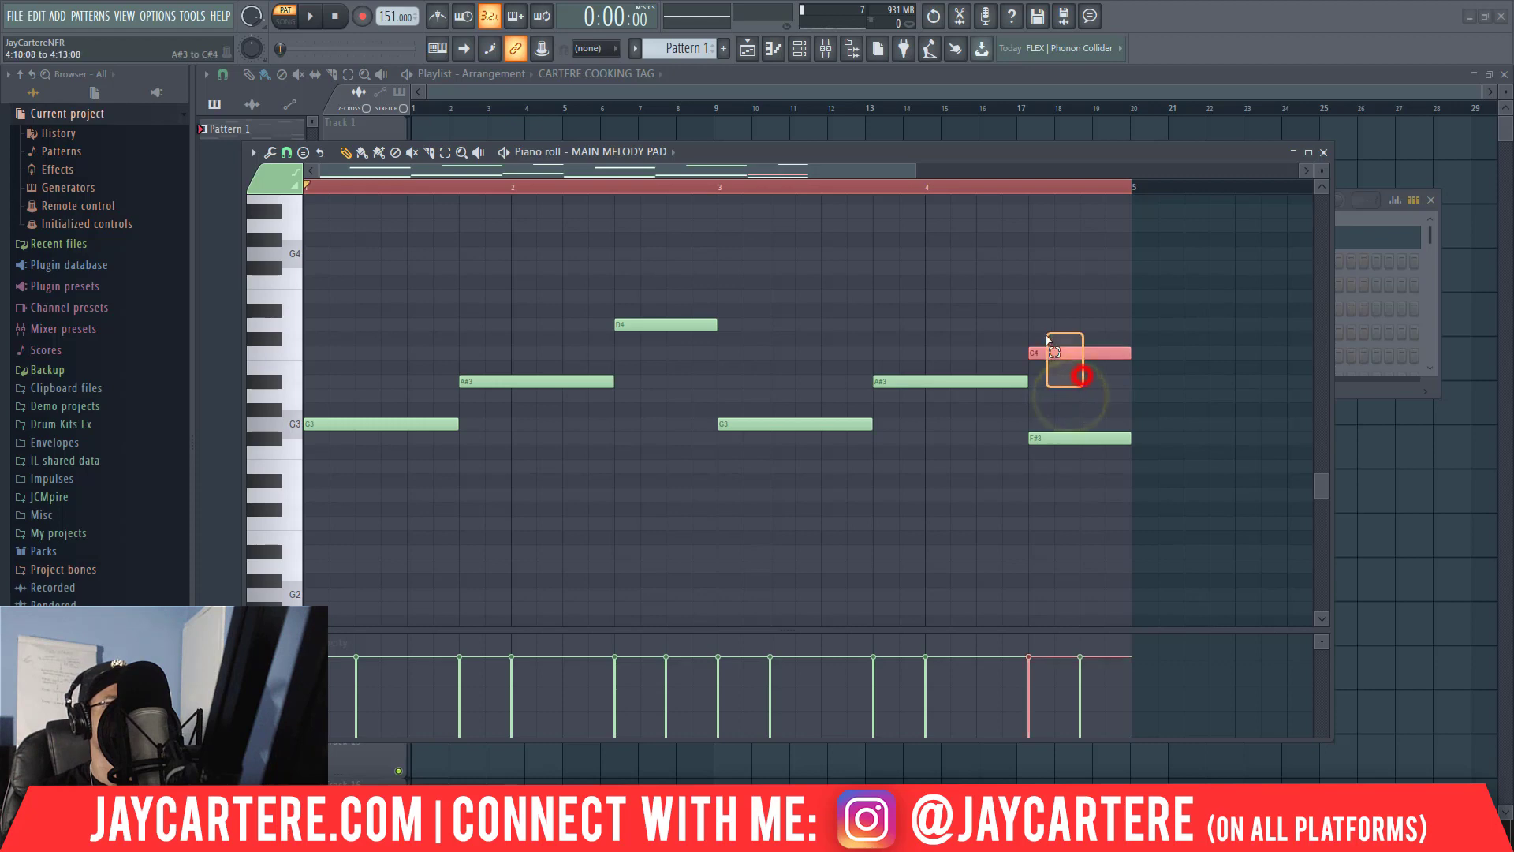
{"action": "key", "text": "ctrl+Up"}
{"action": "scroll", "coordinate": [1055, 343], "scroll_direction": "up", "scroll_amount": 6}
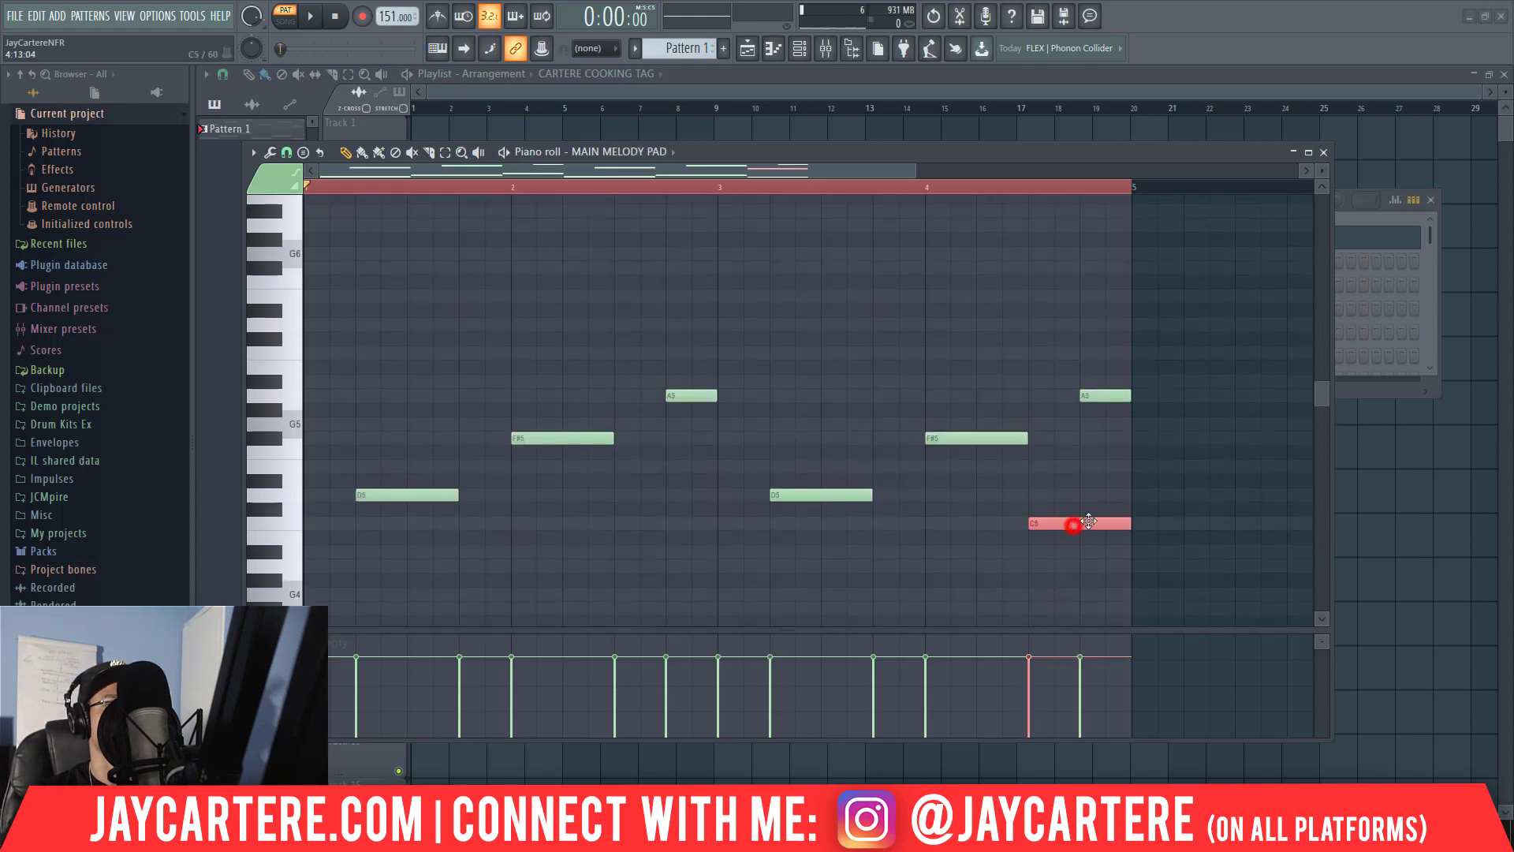
{"action": "left_click_drag", "start_coordinate": [1076, 524], "coordinate": [1131, 521]}
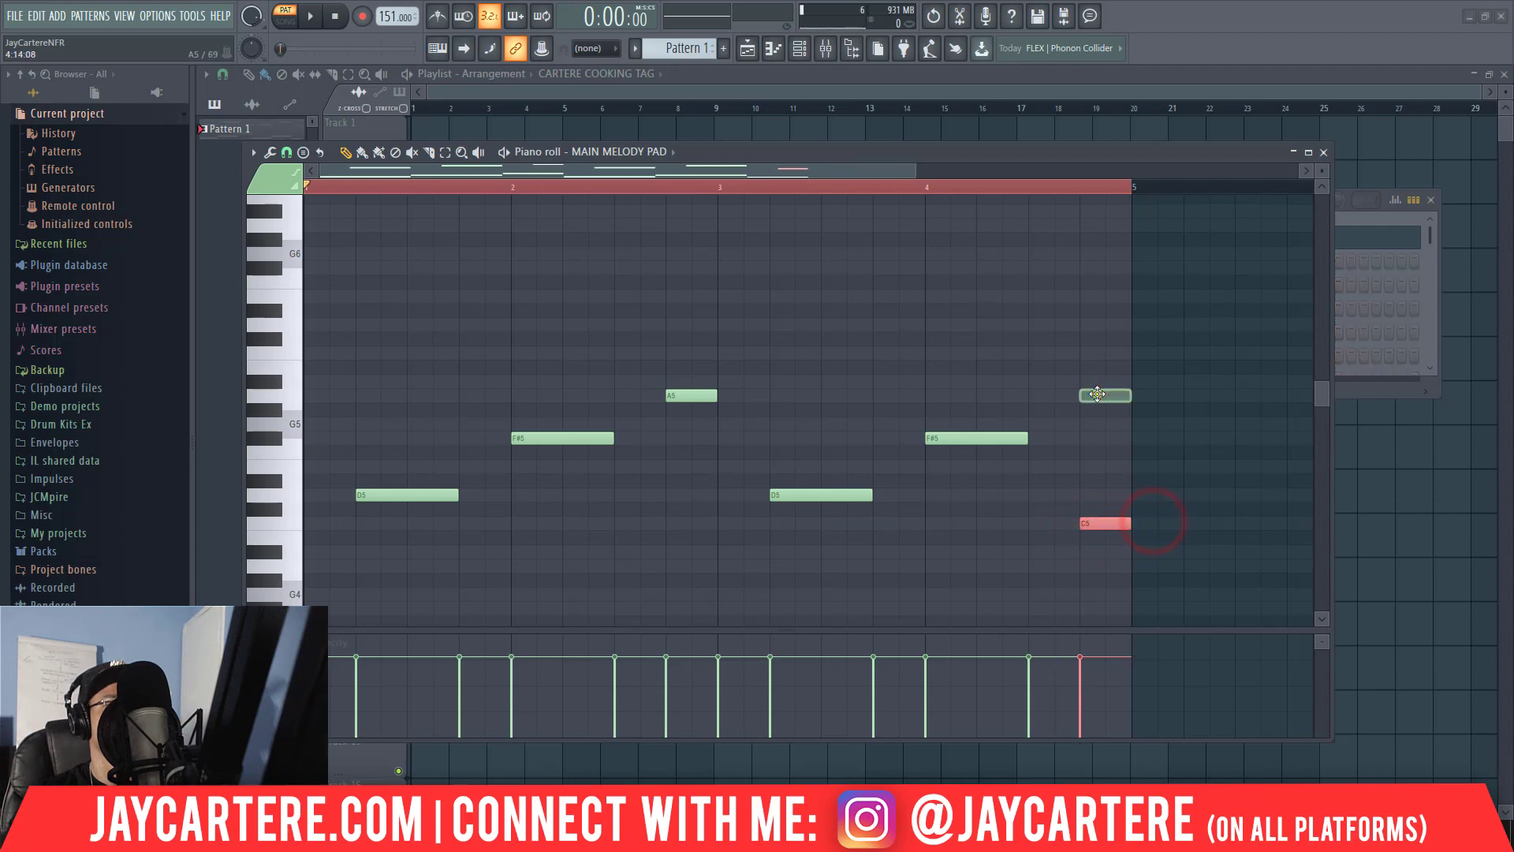
{"action": "right_click", "coordinate": [1104, 395]}
Play the four-bar pattern to check the revised ending.
{"action": "key", "text": "space"}
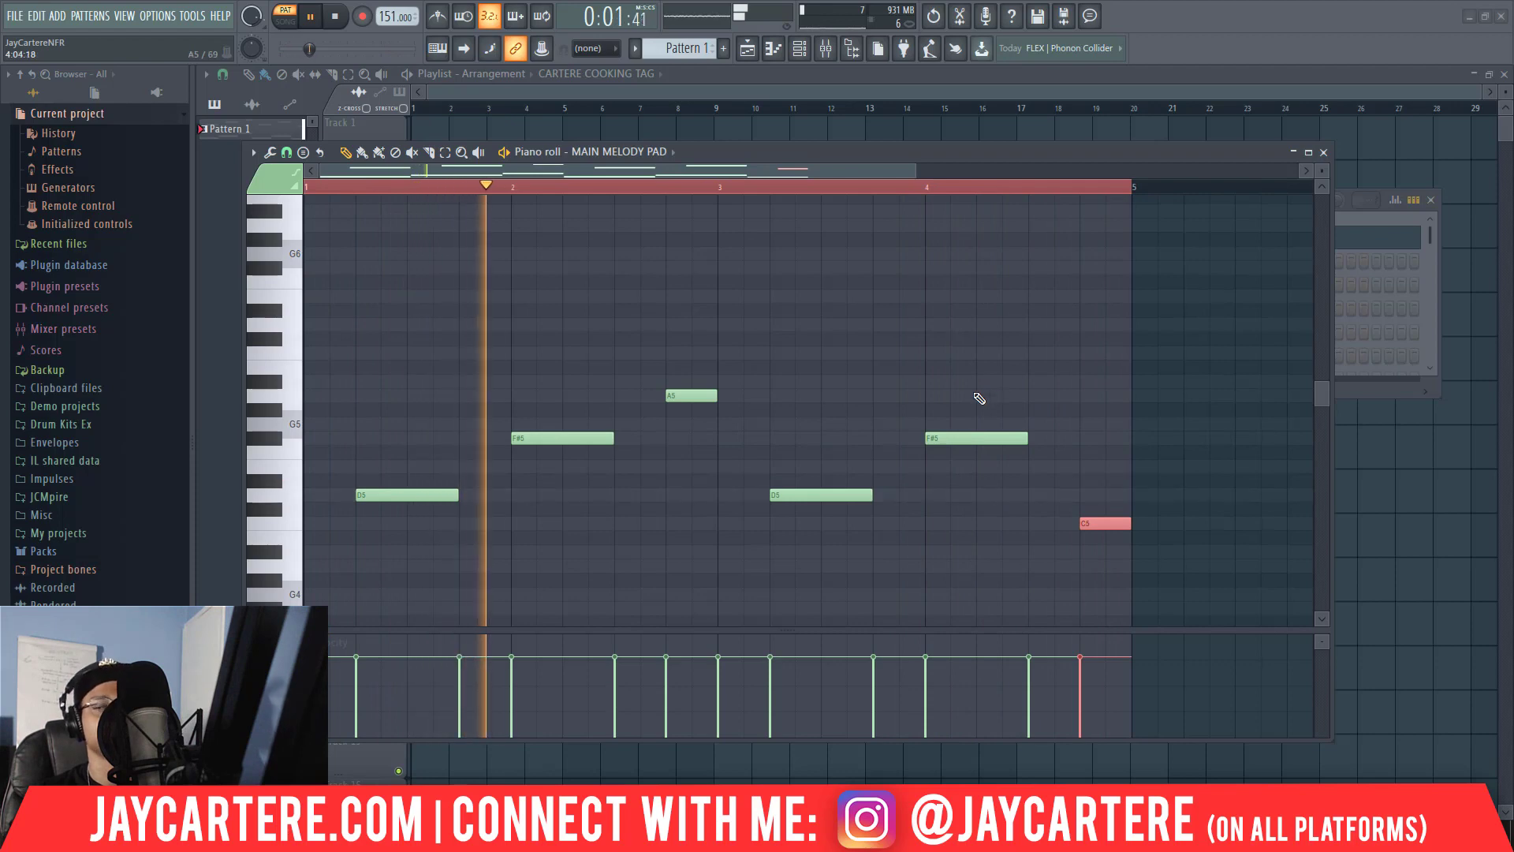
{"action": "scroll", "coordinate": [976, 399], "scroll_direction": "down", "scroll_amount": 1}
{"action": "scroll", "coordinate": [974, 401], "scroll_direction": "up", "scroll_amount": 2}
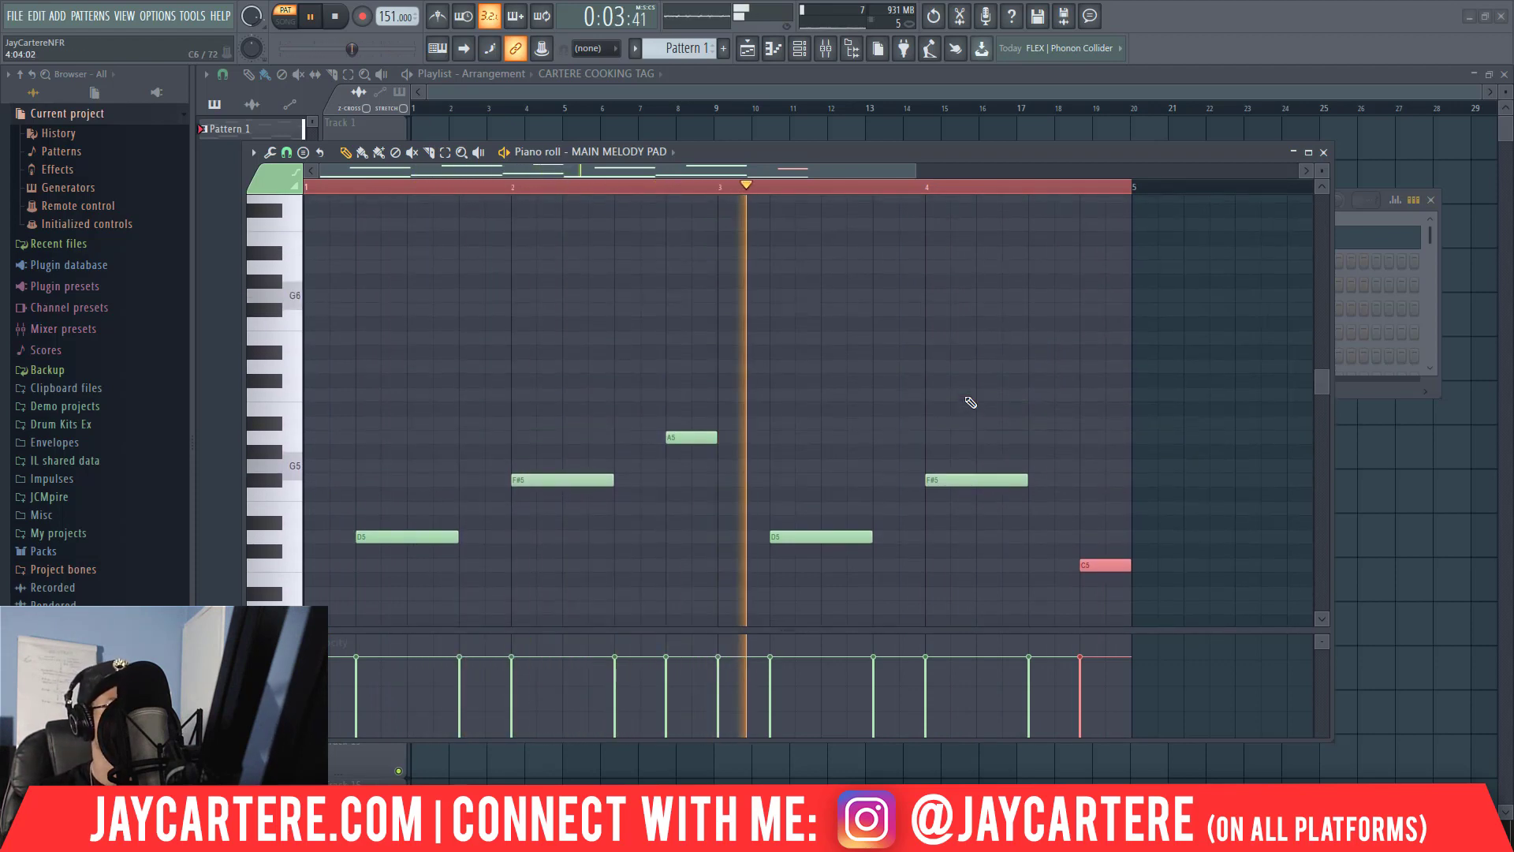
{"action": "scroll", "coordinate": [582, 345], "scroll_direction": "up", "scroll_amount": 1}
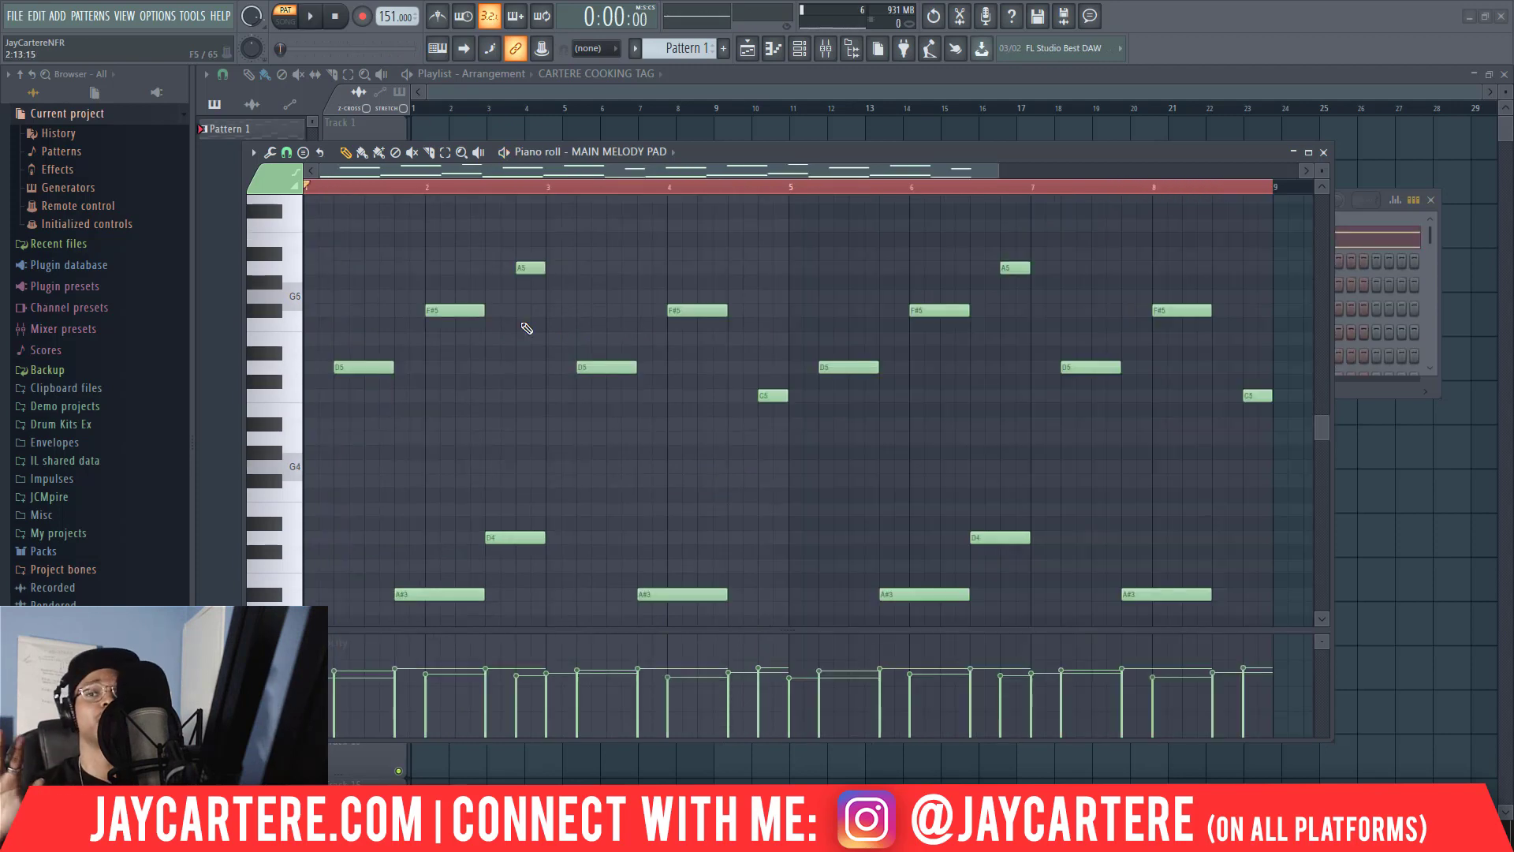
Examine the upper and lower notes of the eight-bar melody and play it through.
{"action": "scroll", "coordinate": [528, 328], "scroll_direction": "up", "scroll_amount": 2}
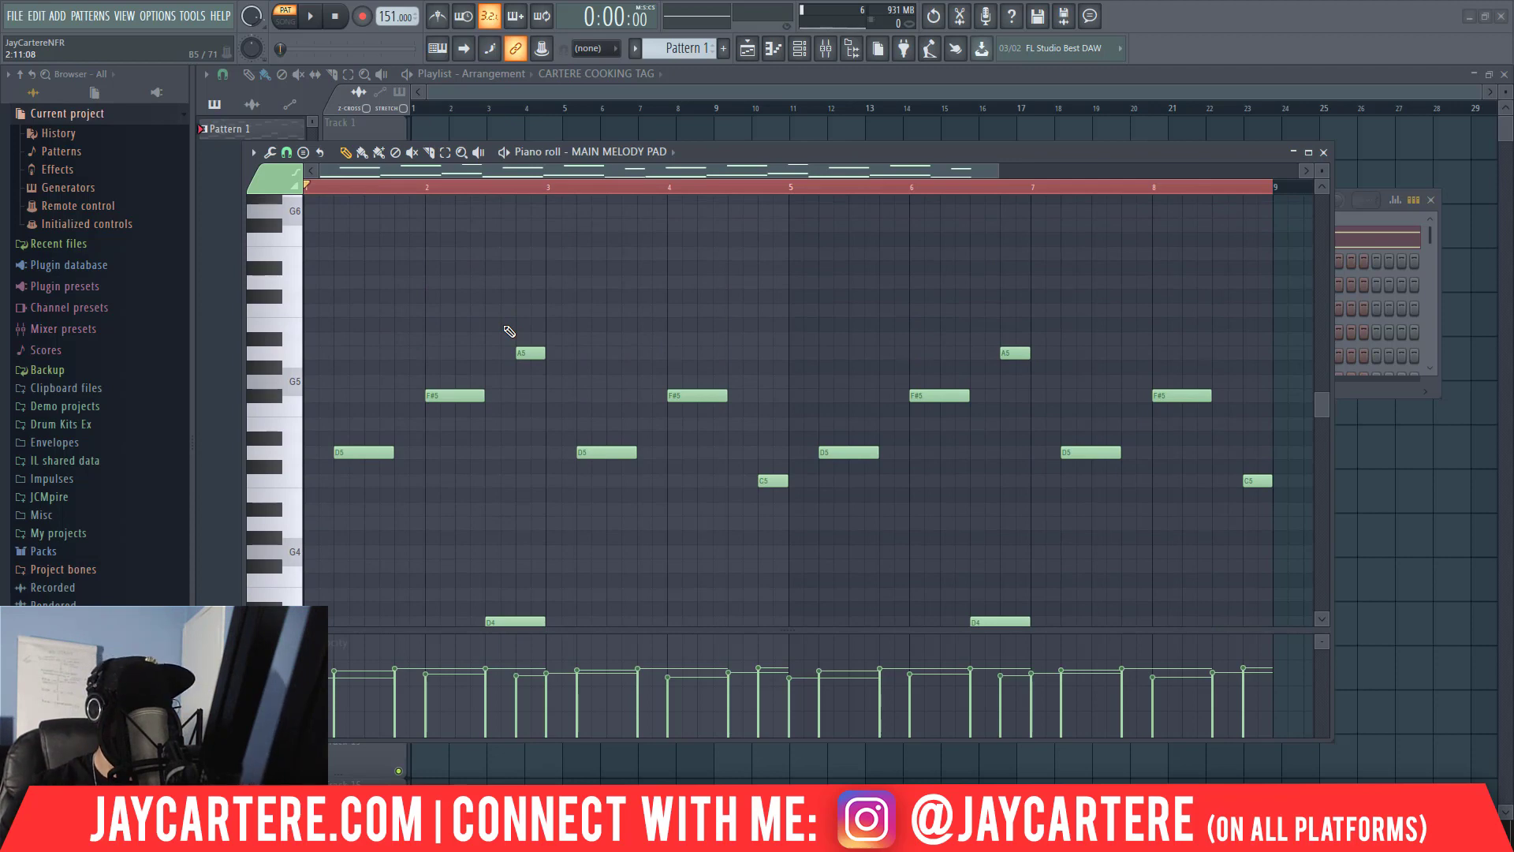
{"action": "scroll", "coordinate": [509, 331], "scroll_direction": "up", "scroll_amount": 1}
{"action": "scroll", "coordinate": [510, 331], "scroll_direction": "down", "scroll_amount": 3}
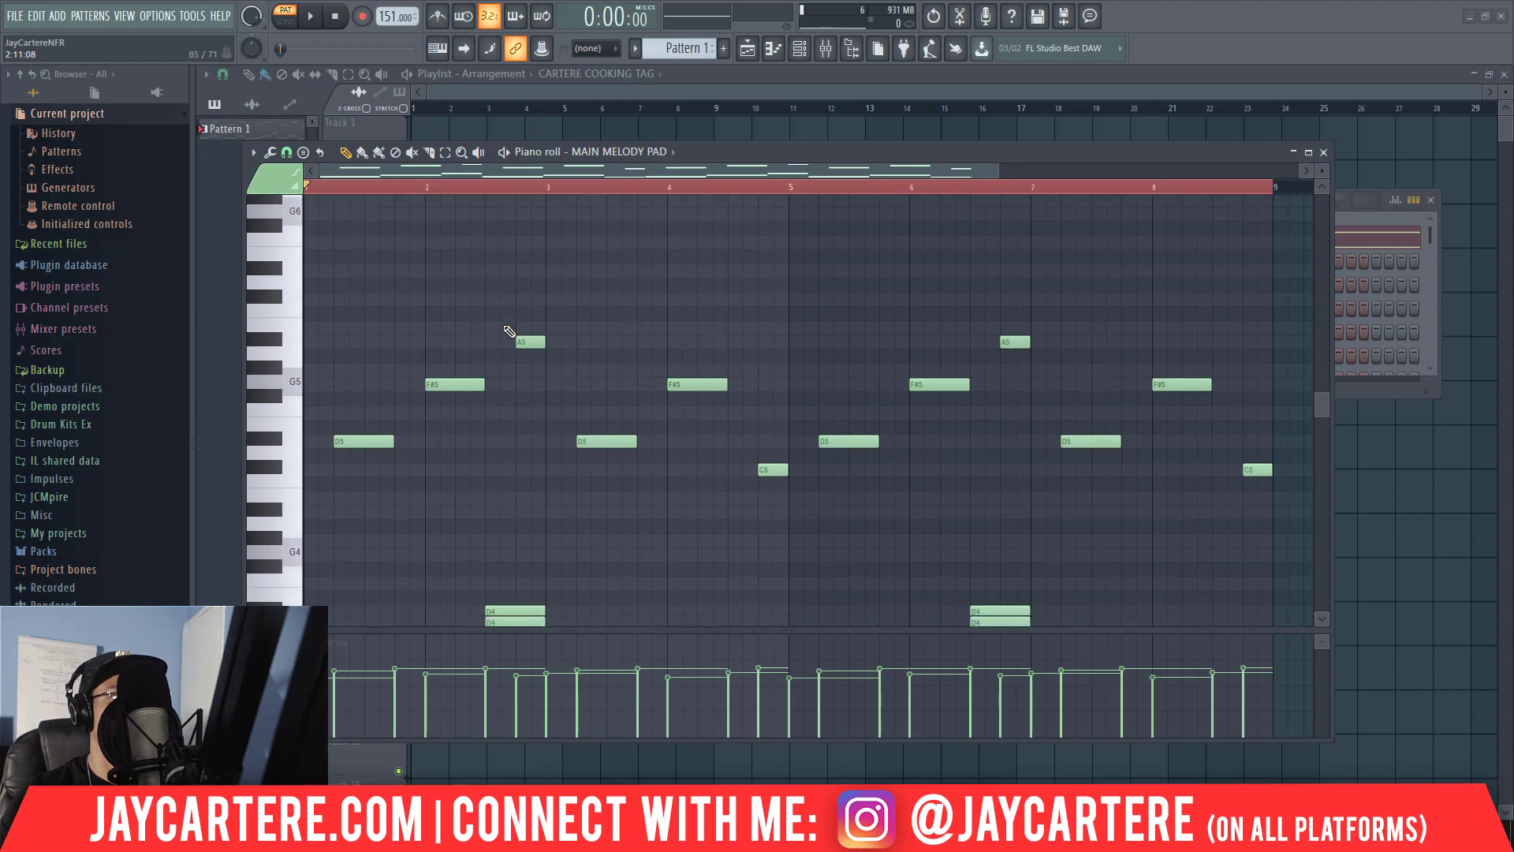
{"action": "scroll", "coordinate": [510, 331], "scroll_direction": "down", "scroll_amount": 1}
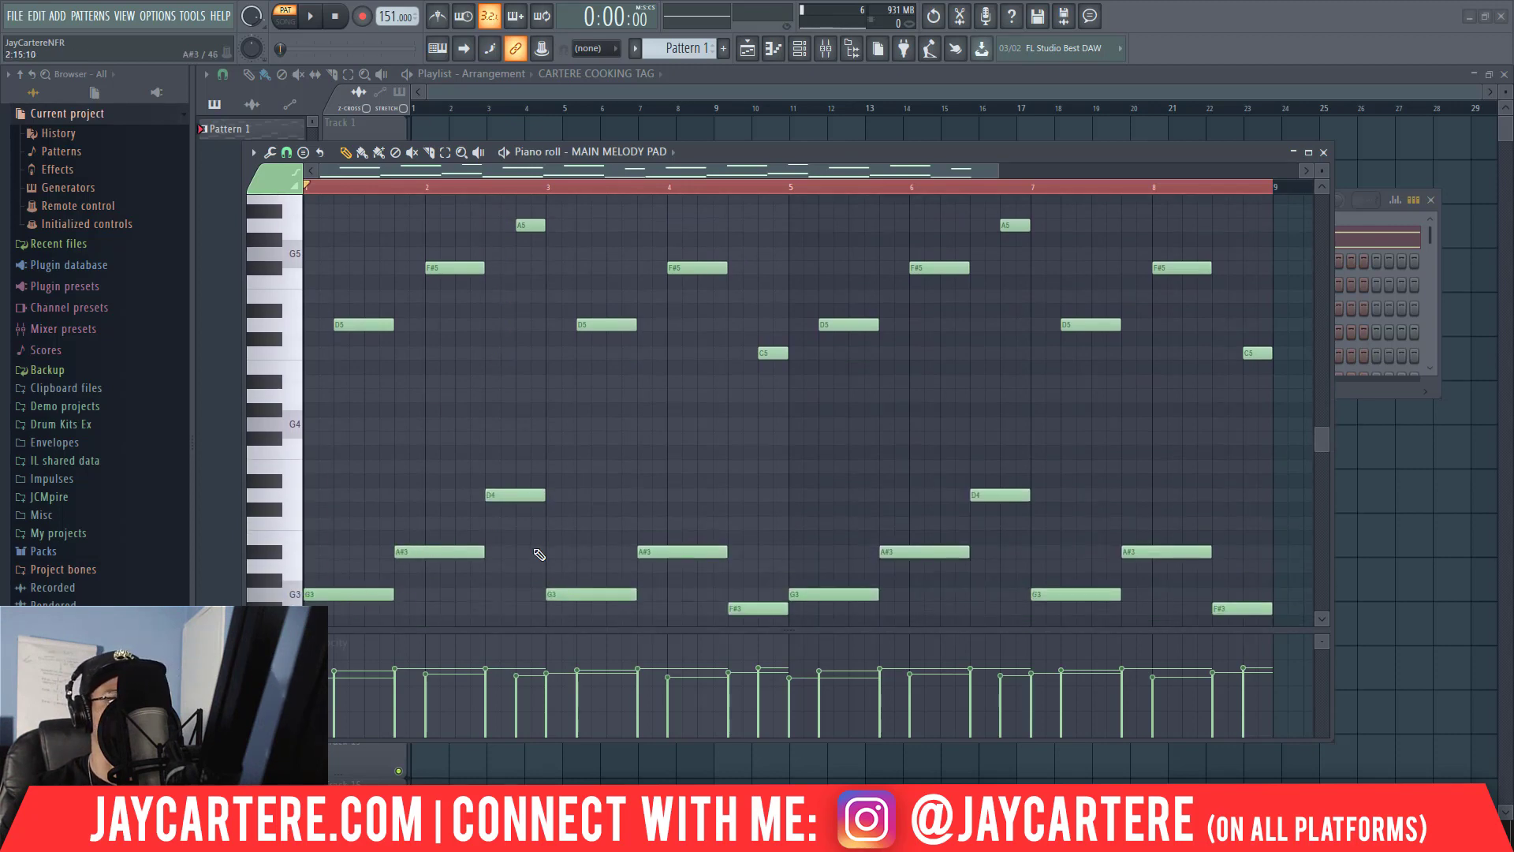
{"action": "scroll", "coordinate": [505, 351], "scroll_direction": "up", "scroll_amount": 1}
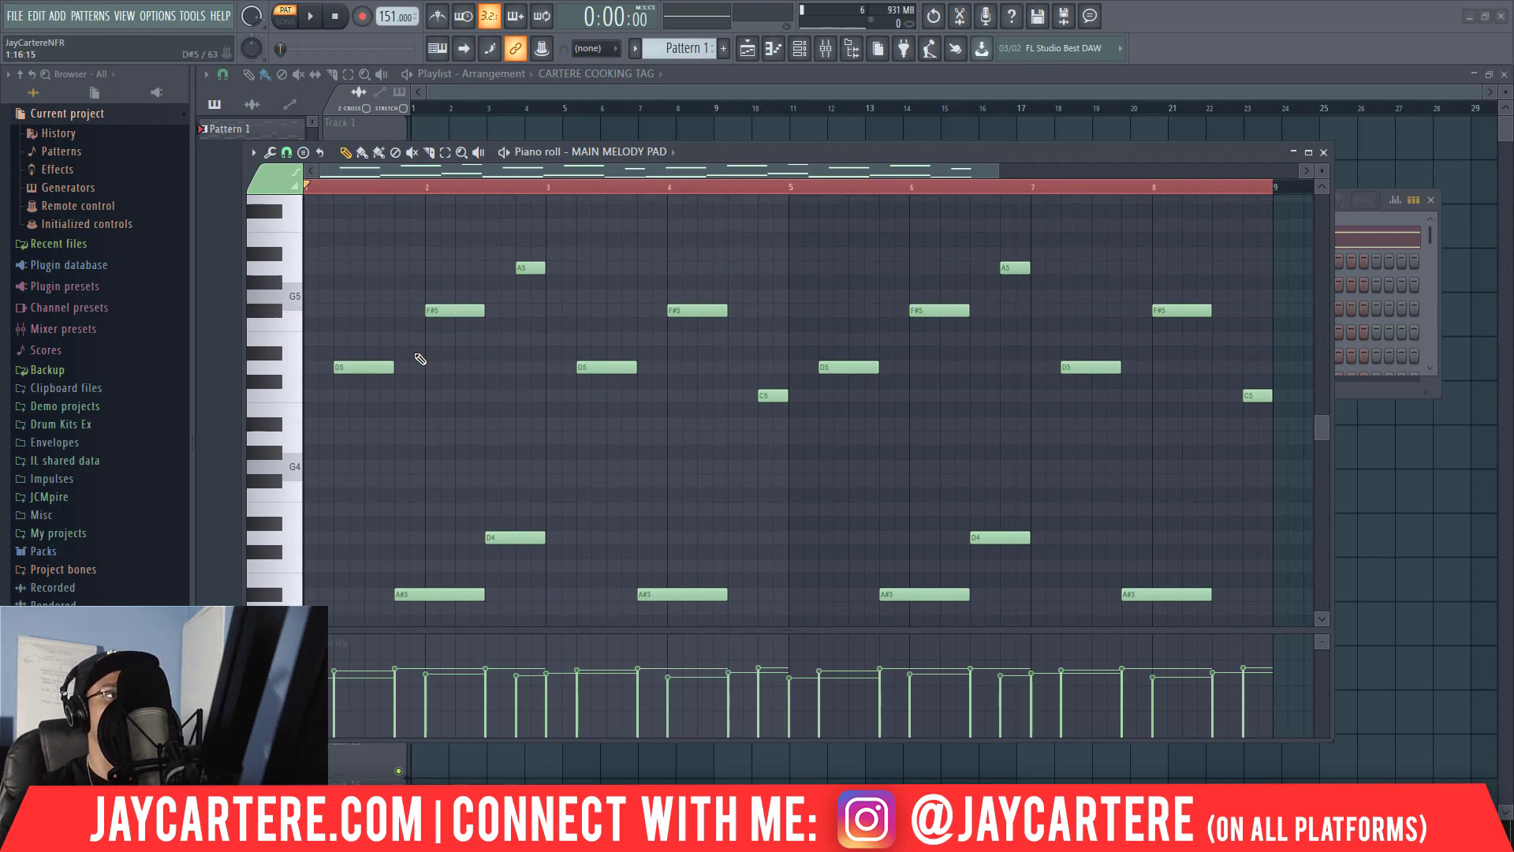
{"action": "scroll", "coordinate": [521, 395], "scroll_direction": "down", "scroll_amount": 2}
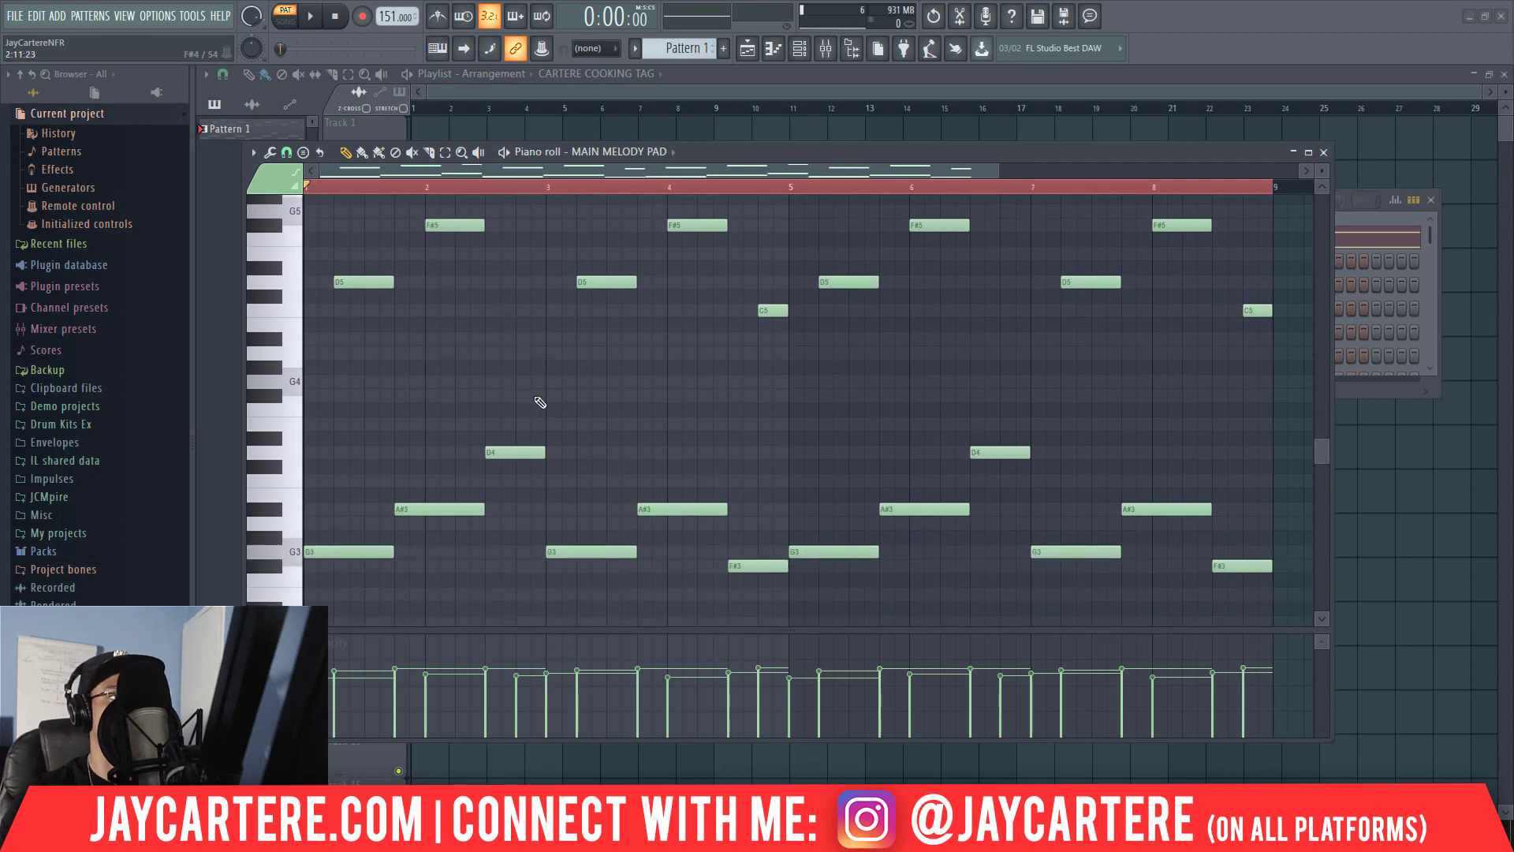
{"action": "scroll", "coordinate": [662, 399], "scroll_direction": "up", "scroll_amount": 2}
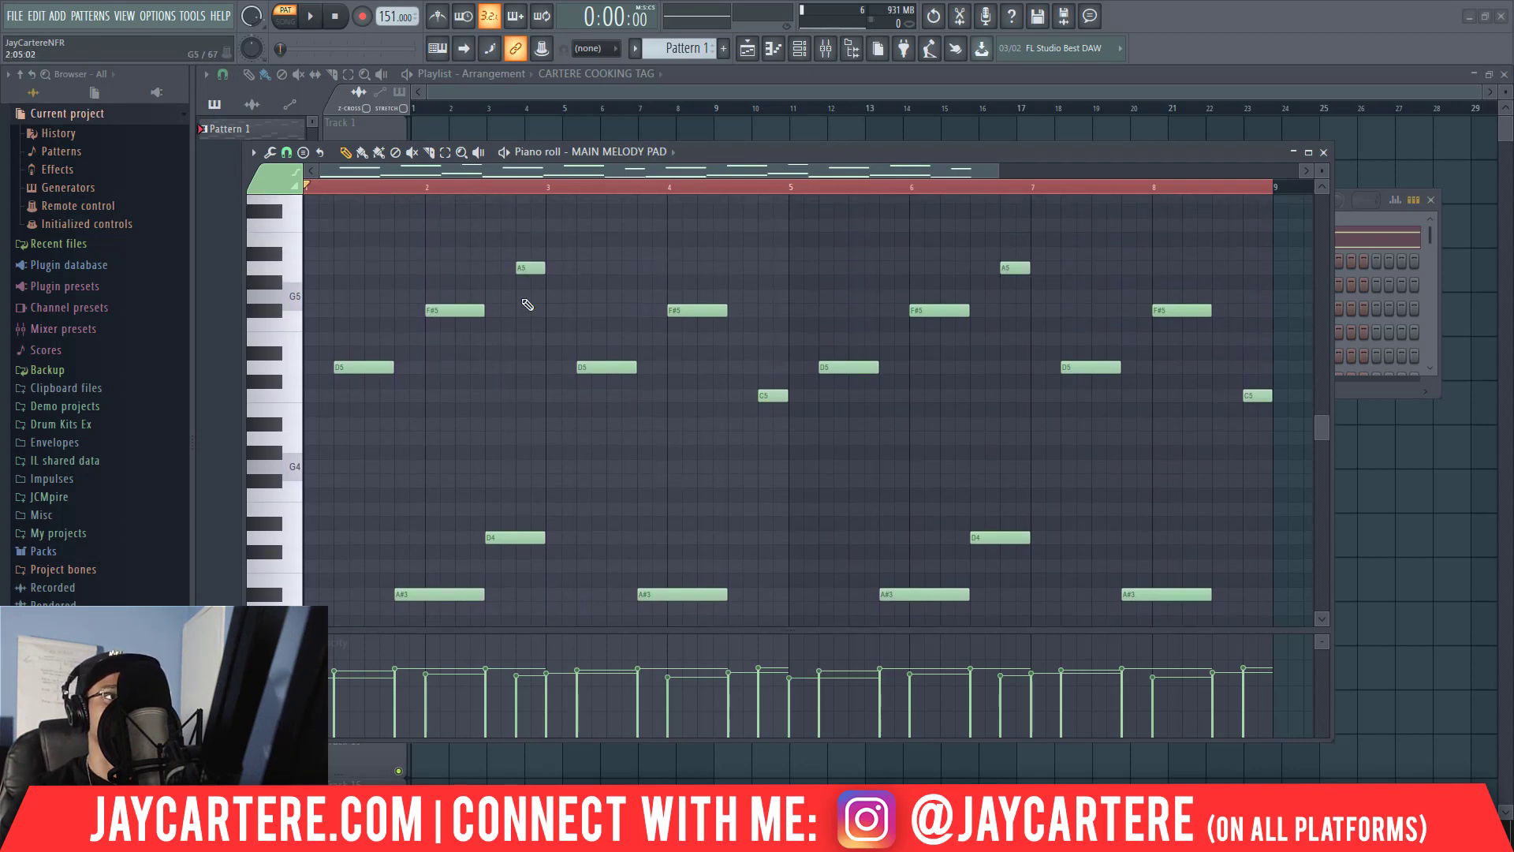
{"action": "key", "text": "space"}
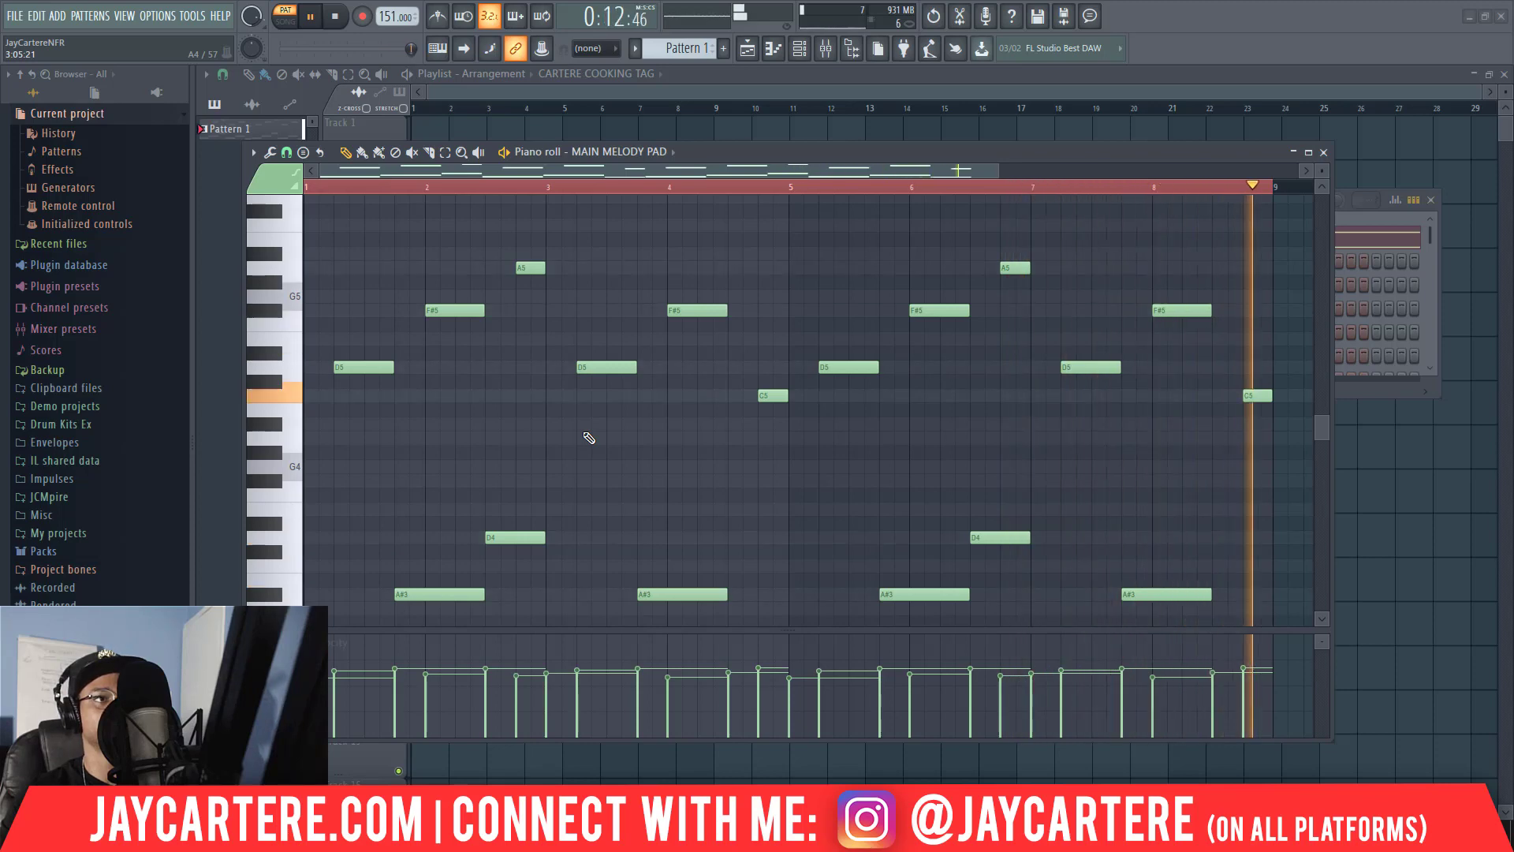
{"action": "key", "text": "space"}
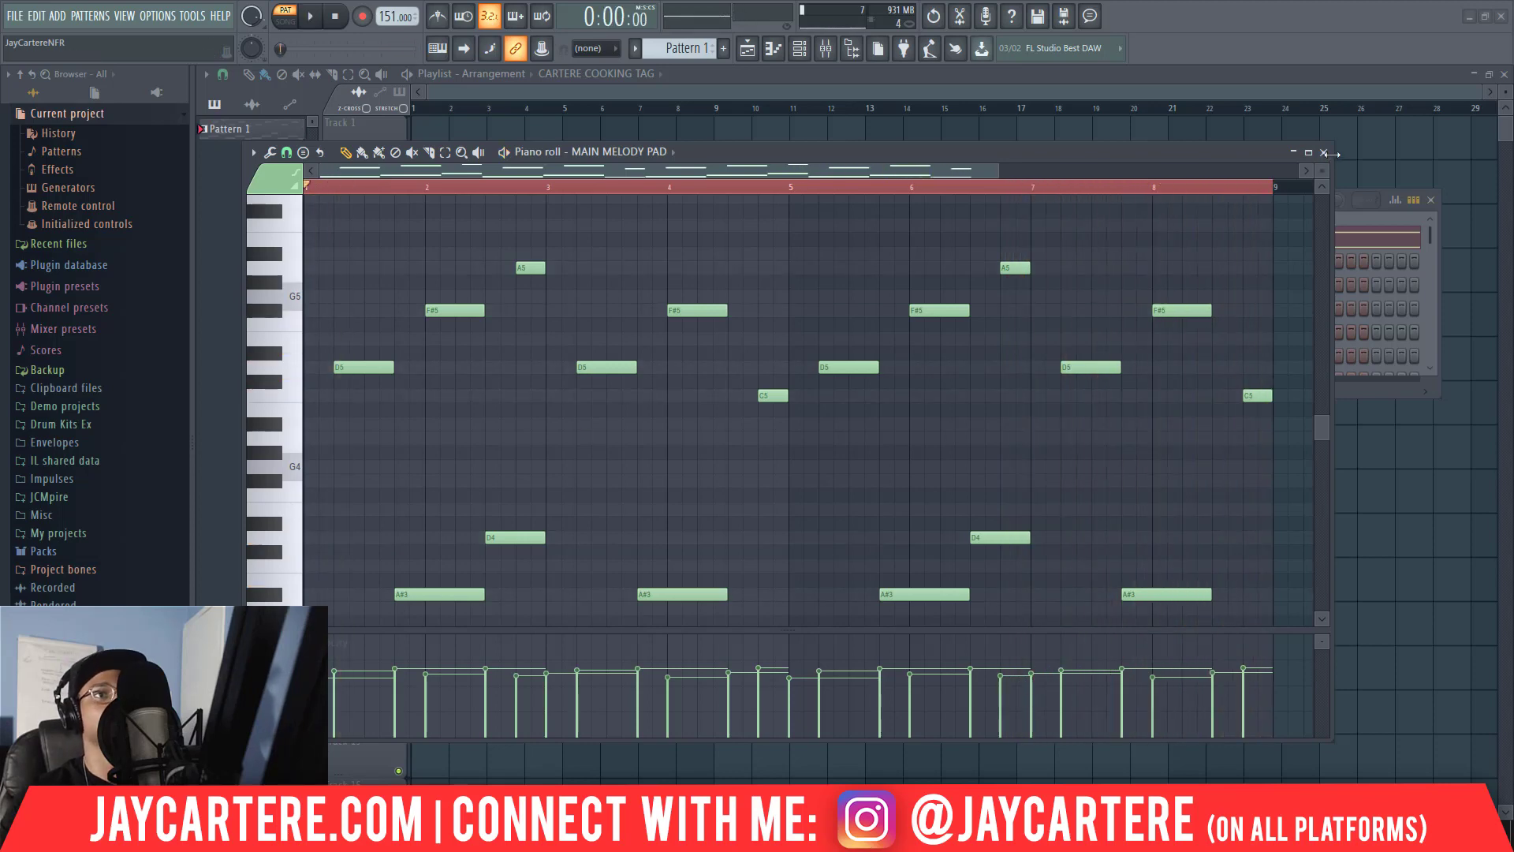
Close the piano roll, shift the channel rack aside and extend its height to show more channels.
{"action": "left_click", "coordinate": [1325, 152]}
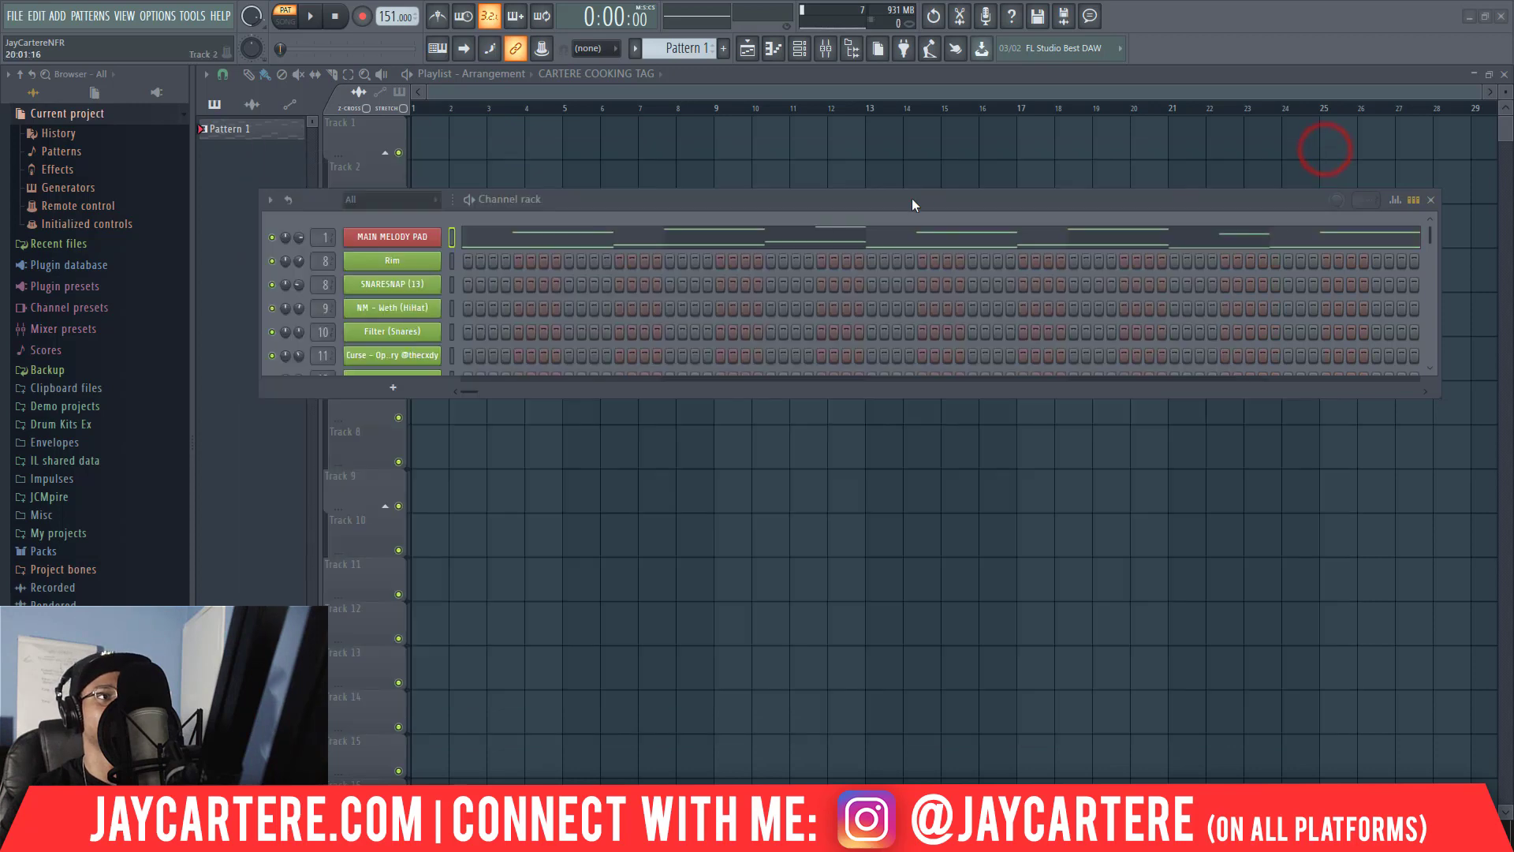
{"action": "left_click_drag", "start_coordinate": [912, 204], "coordinate": [861, 207]}
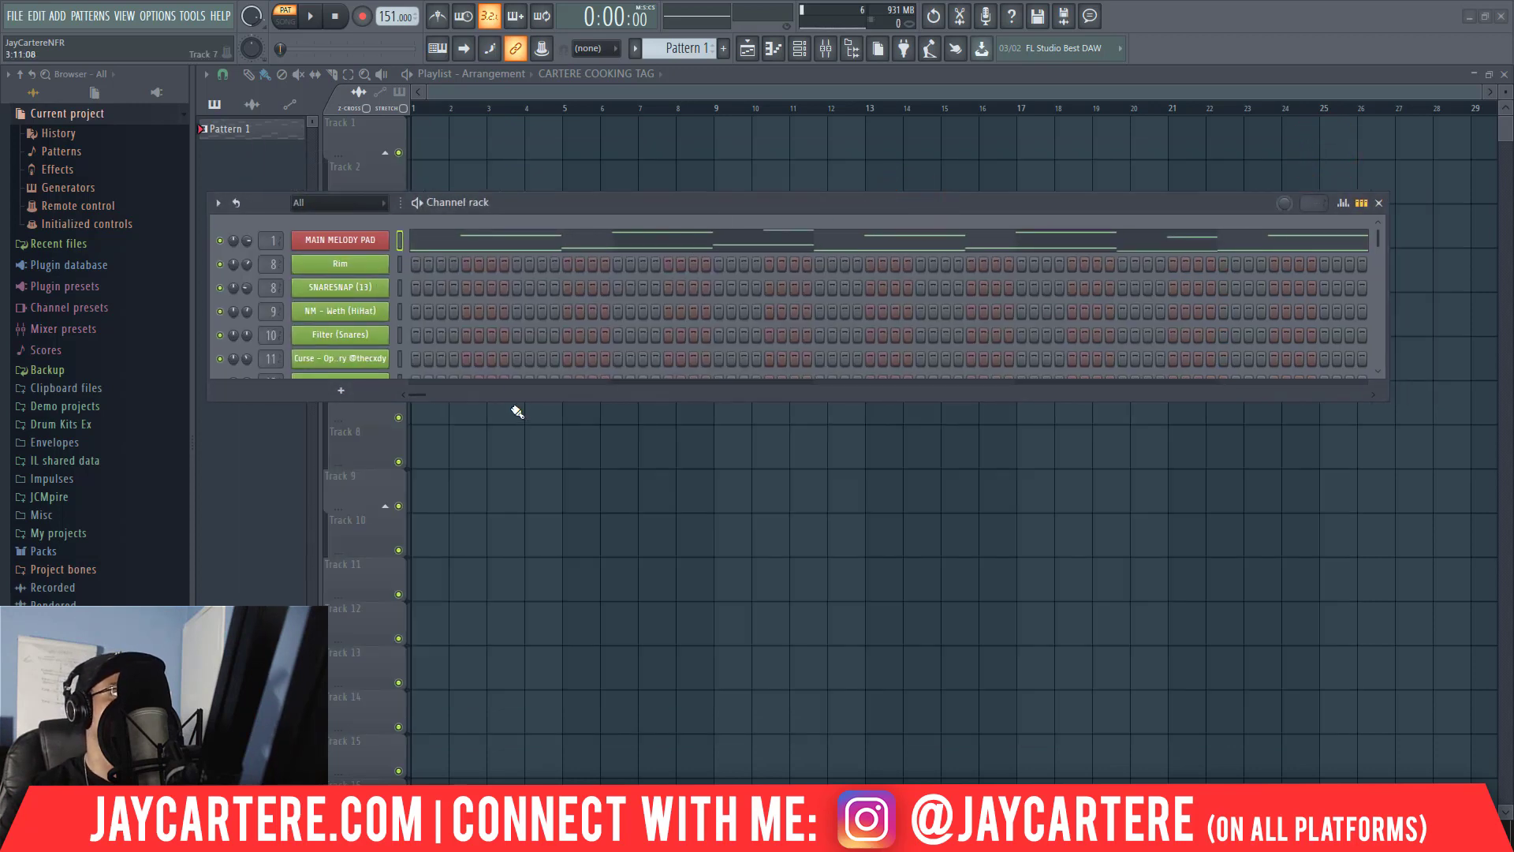
{"action": "left_click_drag", "start_coordinate": [514, 401], "coordinate": [500, 514]}
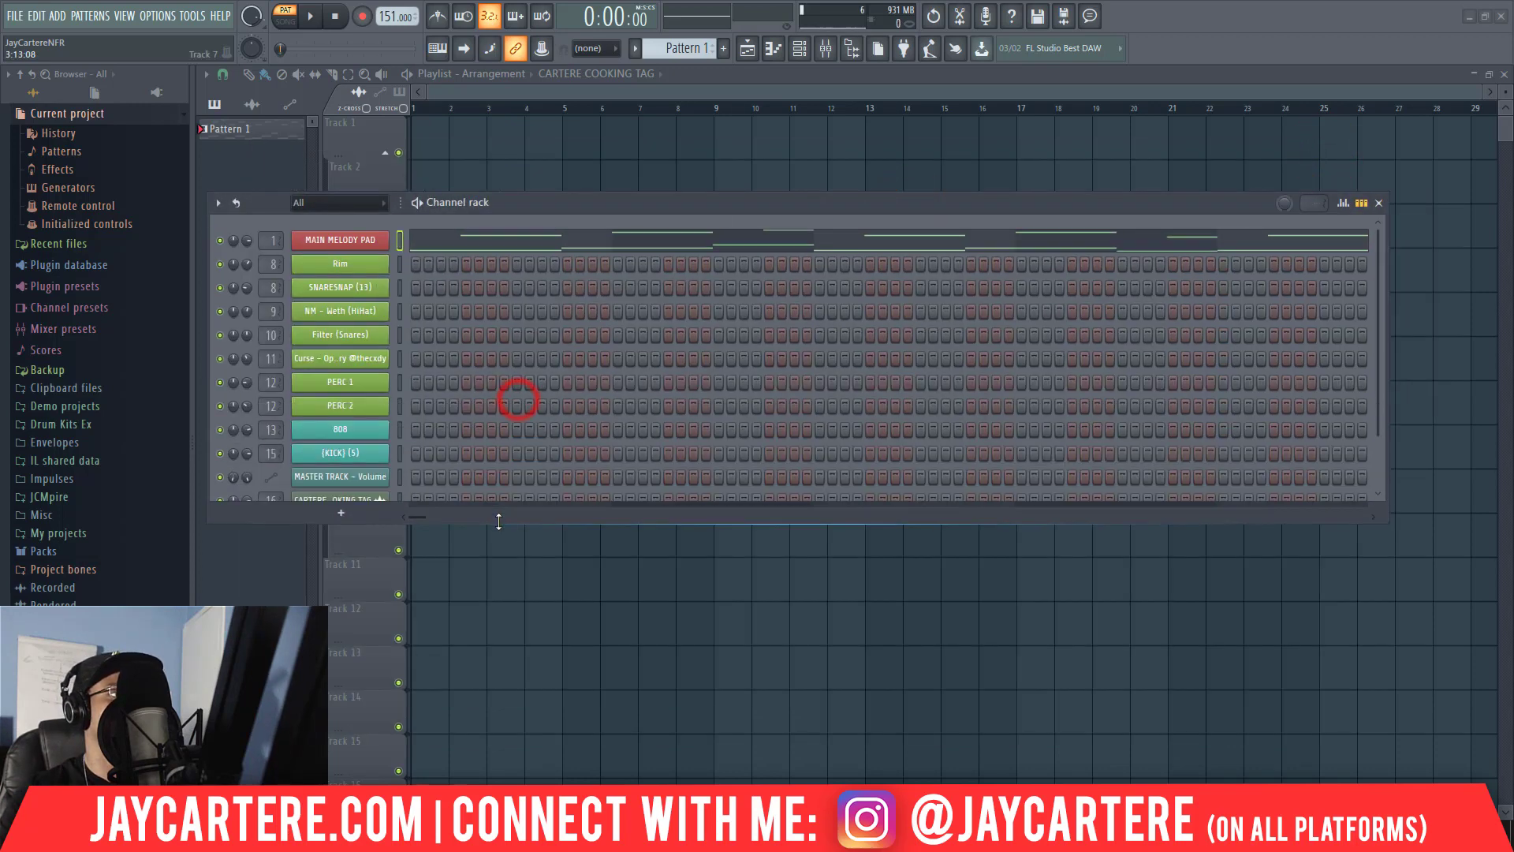
Save the project under the file name "G Minor - 11 FEB 20.flp" in the Projects folder.
{"action": "right_click", "coordinate": [360, 241]}
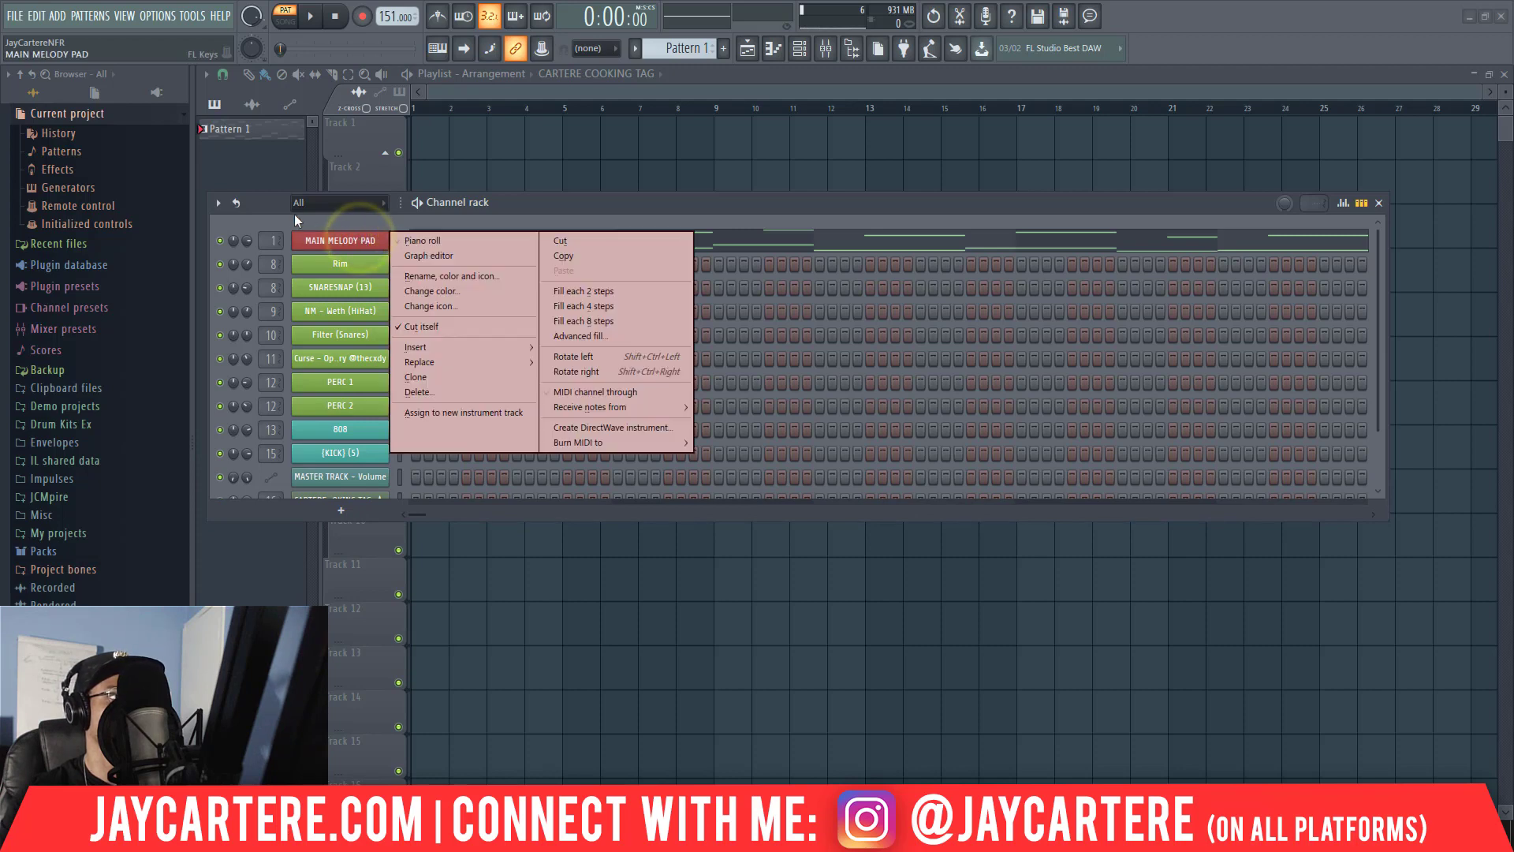
{"action": "left_click", "coordinate": [272, 206]}
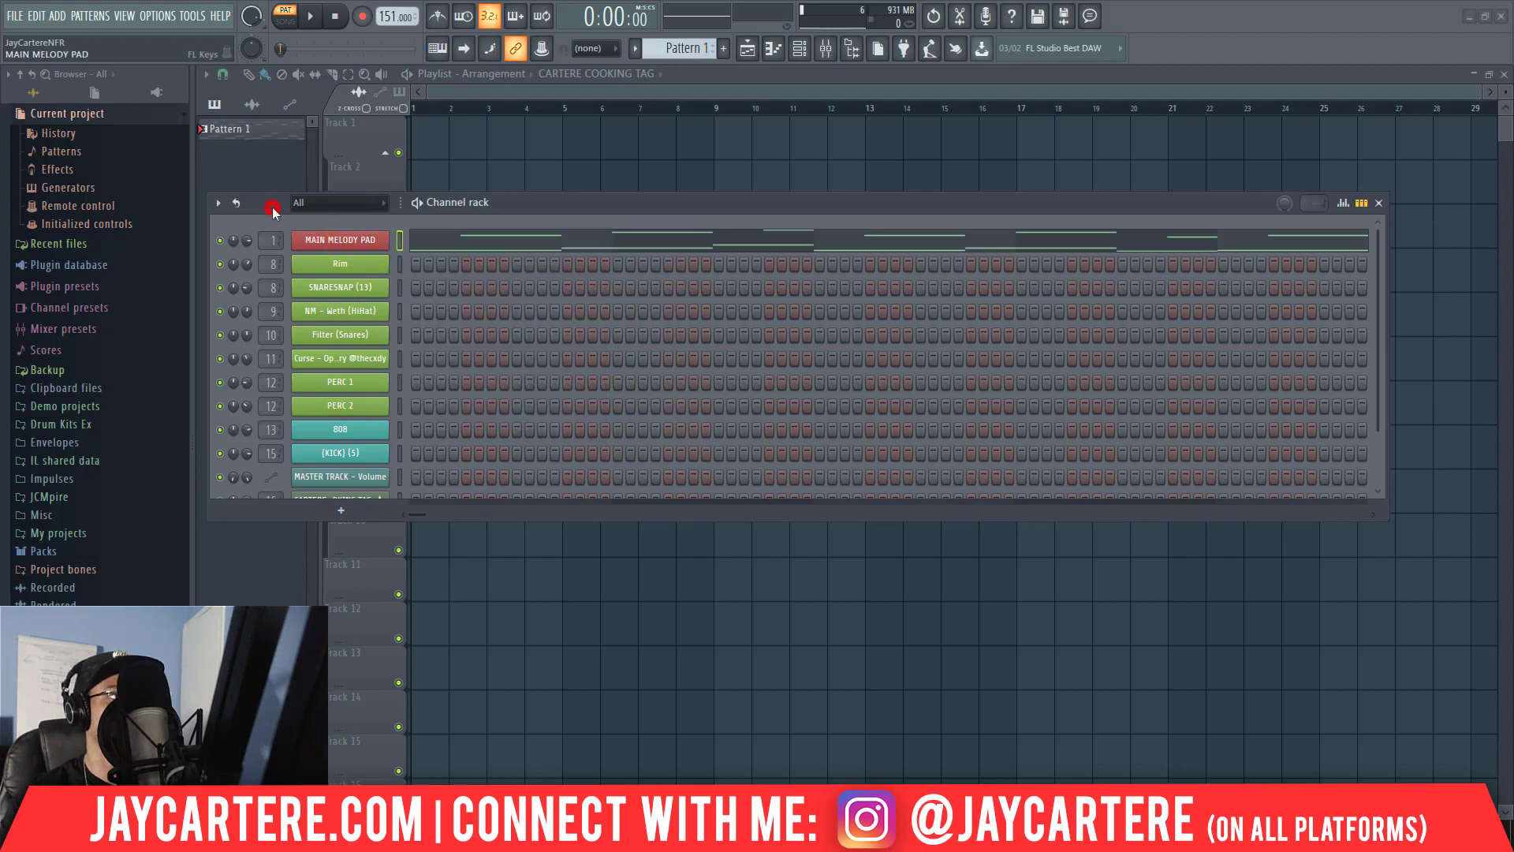
{"action": "left_click", "coordinate": [12, 20]}
{"action": "left_click", "coordinate": [41, 105]}
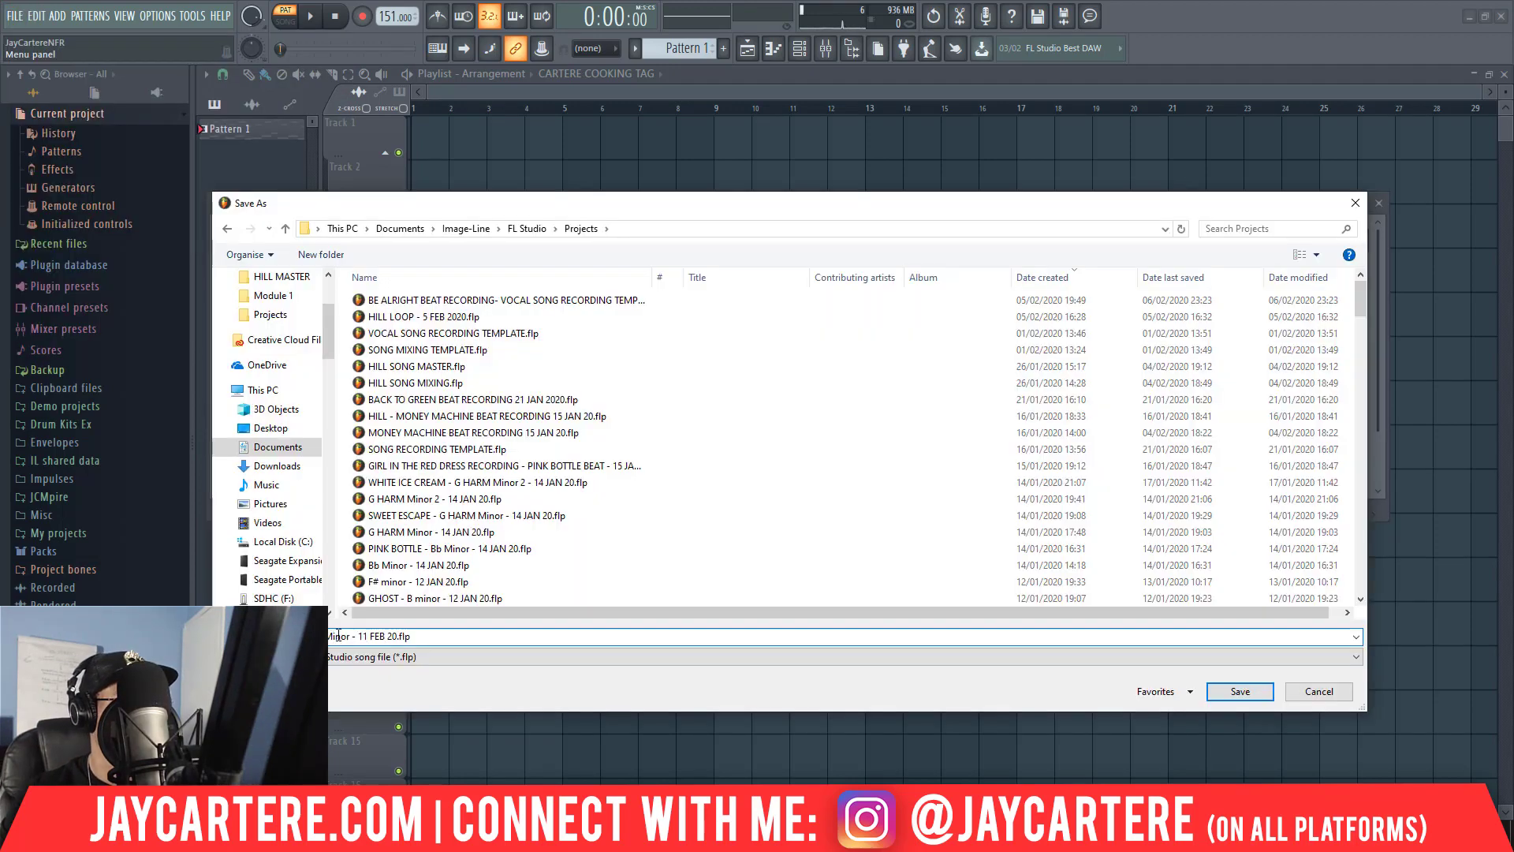
{"action": "left_click", "coordinate": [385, 635]}
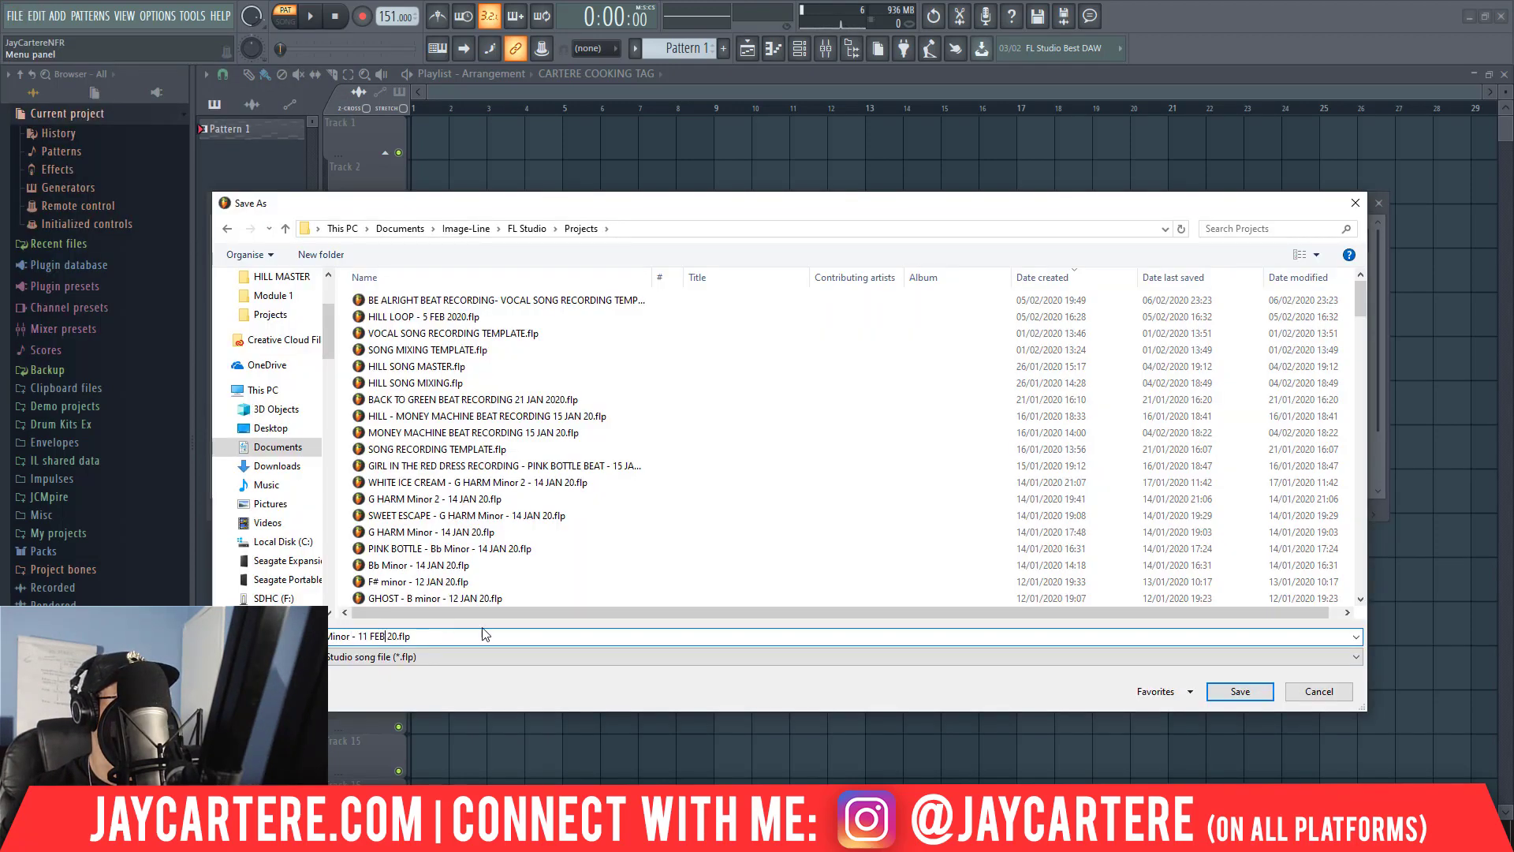
{"action": "left_click", "coordinate": [1240, 692]}
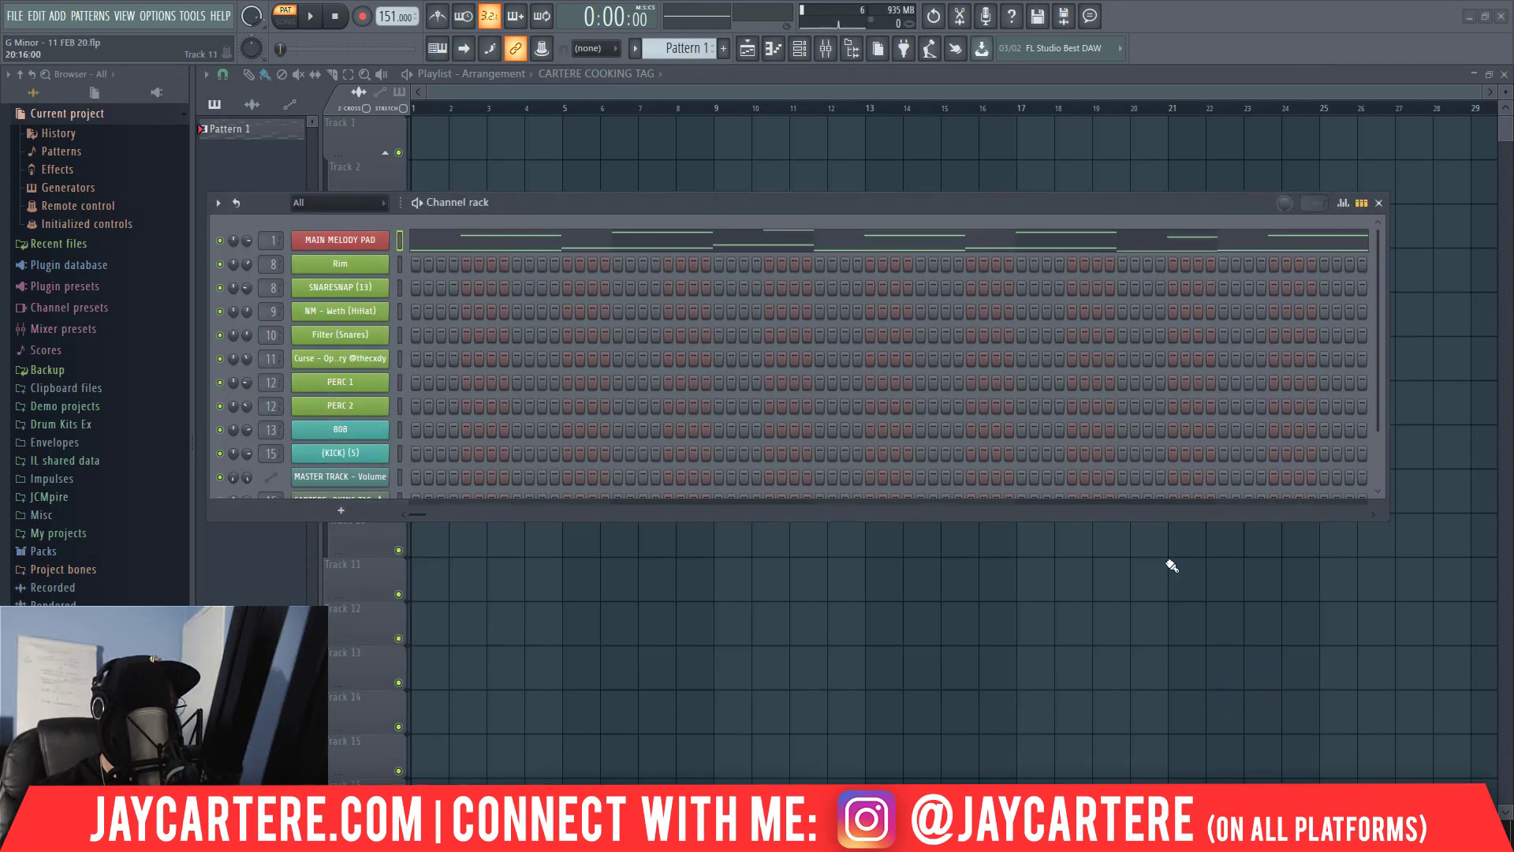
Replace the MAIN MELODY PAD channel's instrument with Omnisphere [64bit].
{"action": "right_click", "coordinate": [353, 239]}
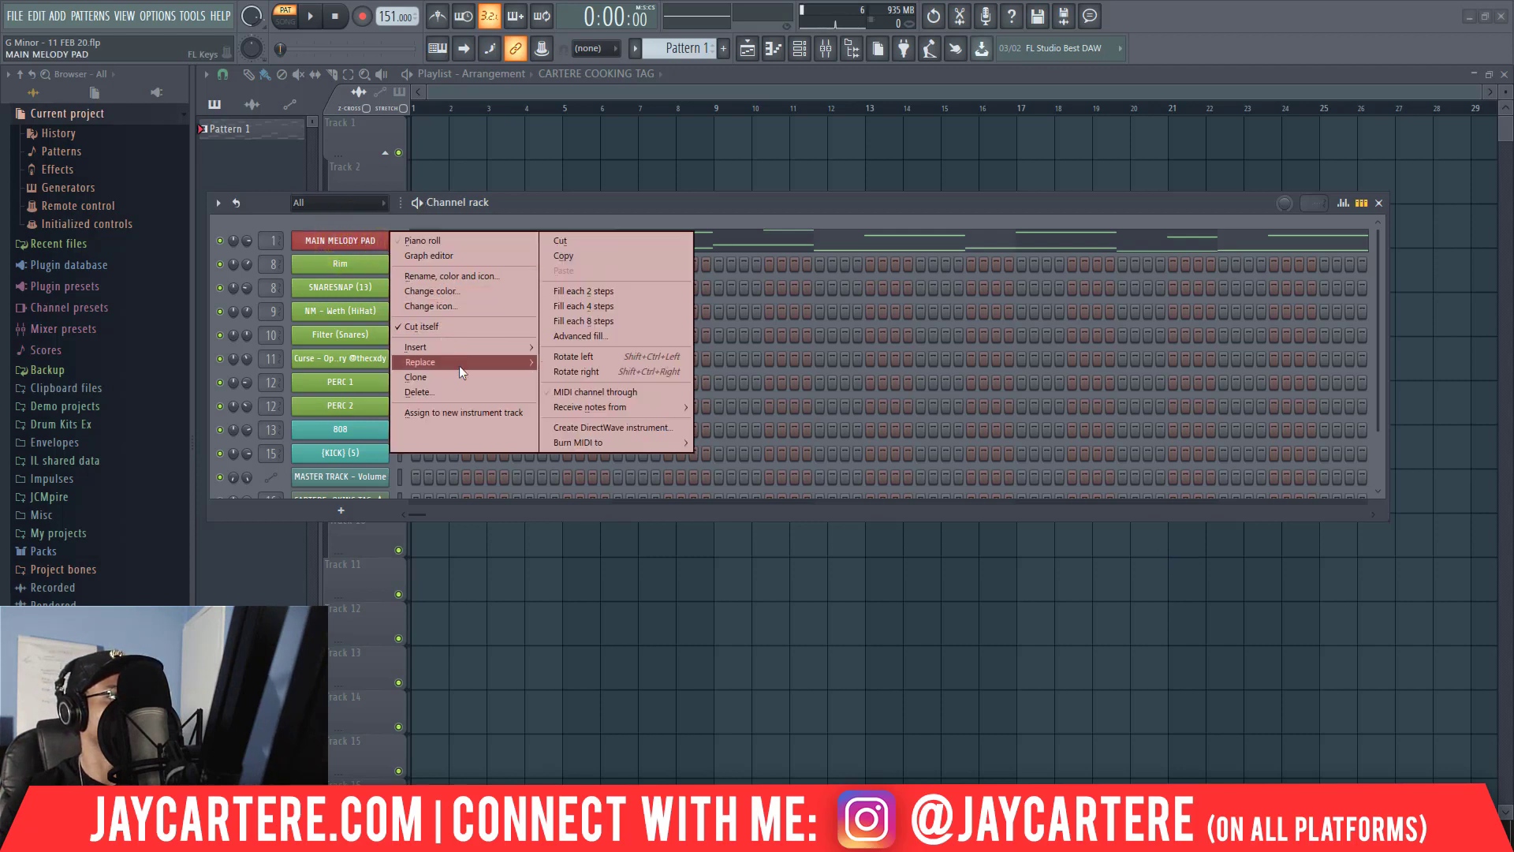
{"action": "mouse_move", "coordinate": [459, 364]}
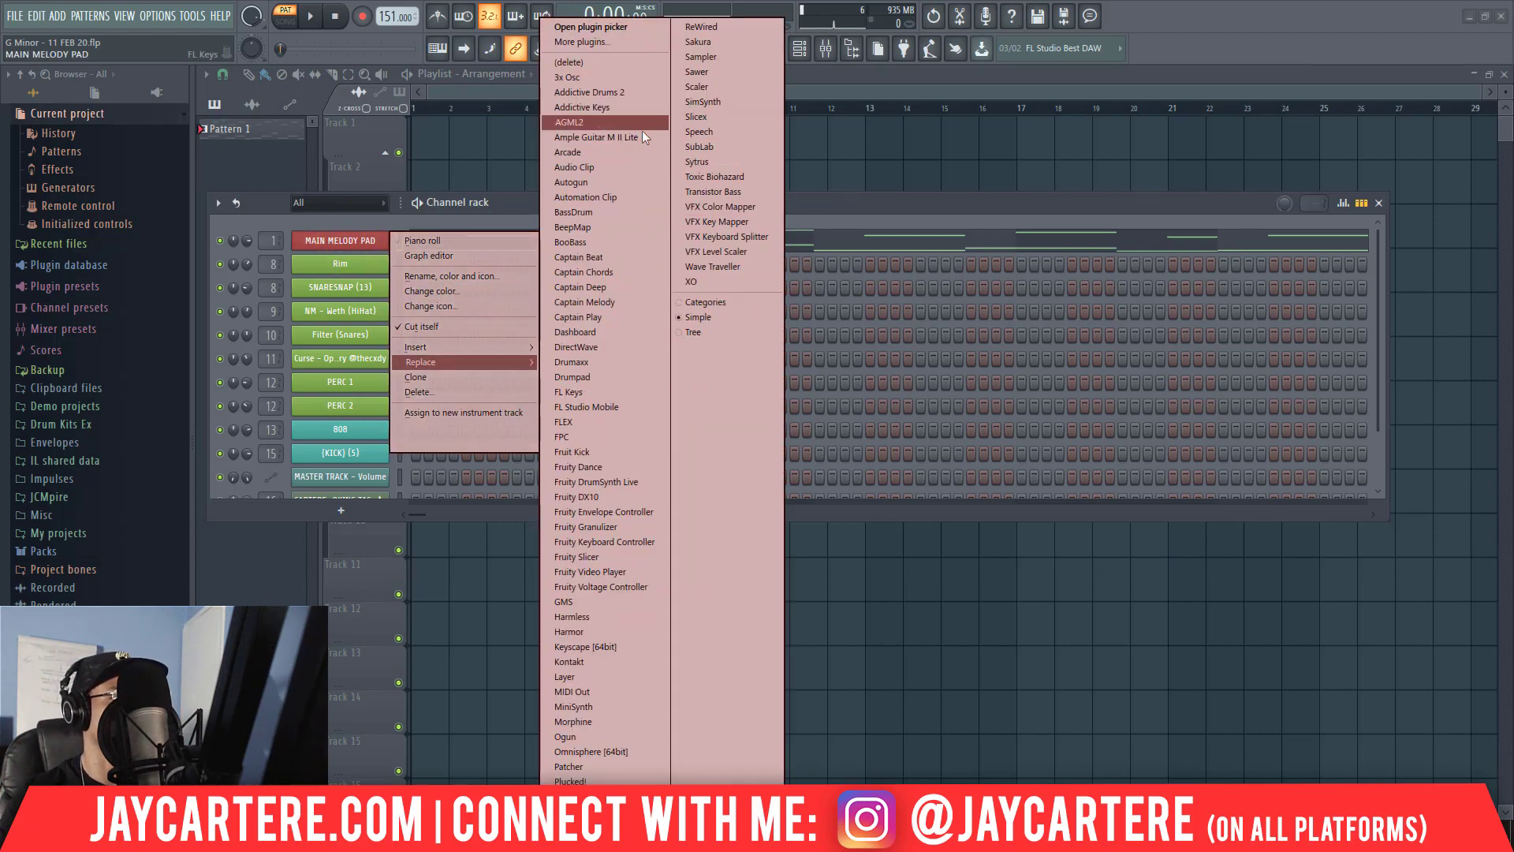
{"action": "left_click", "coordinate": [632, 753]}
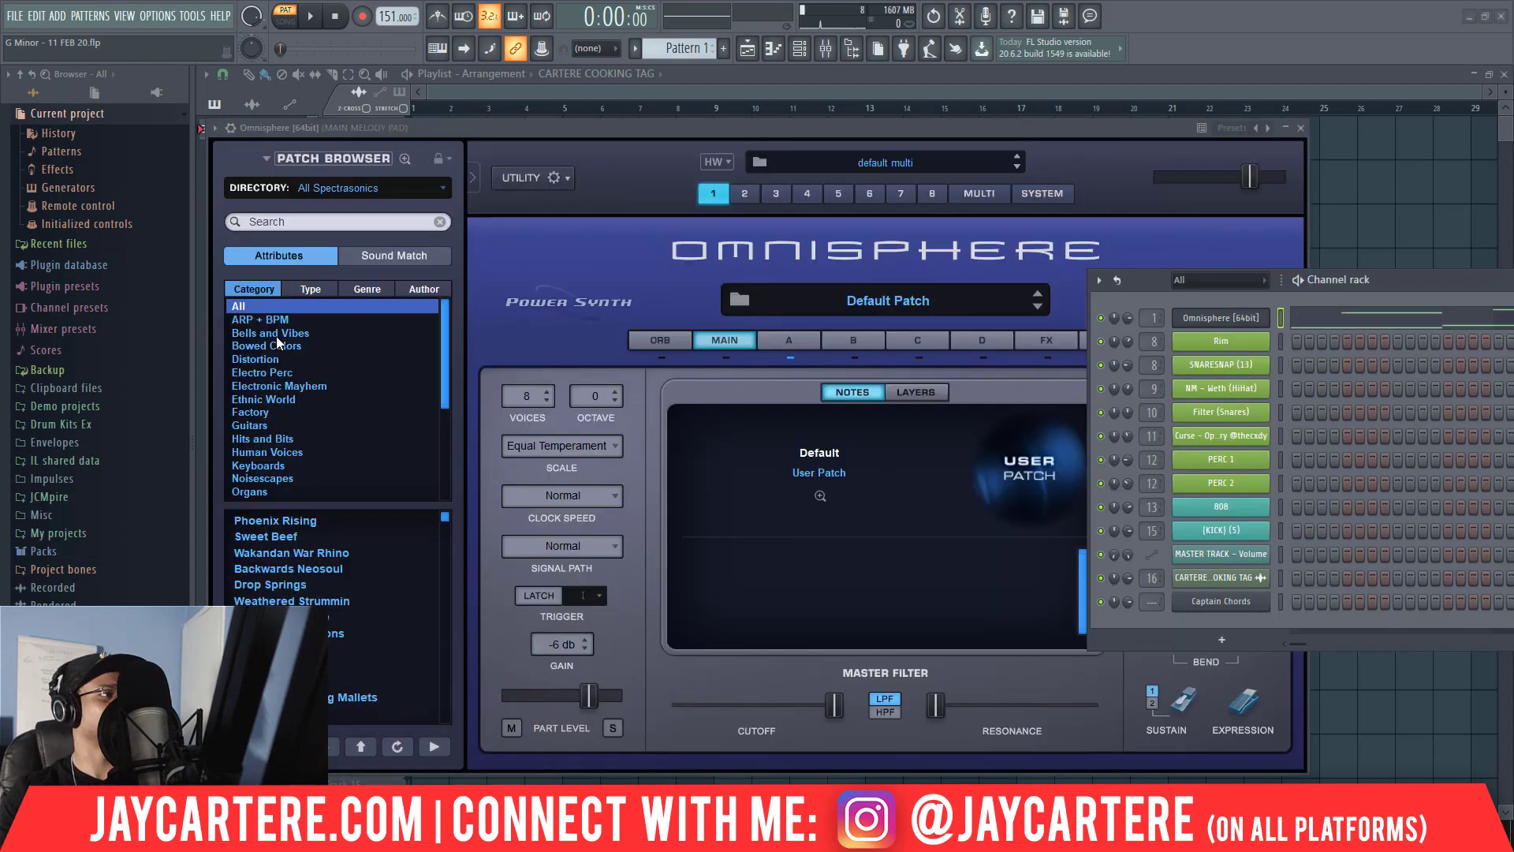
Filter the Omnisphere patches to the Bells and Vibes category and sort them by rating.
{"action": "left_click", "coordinate": [276, 334]}
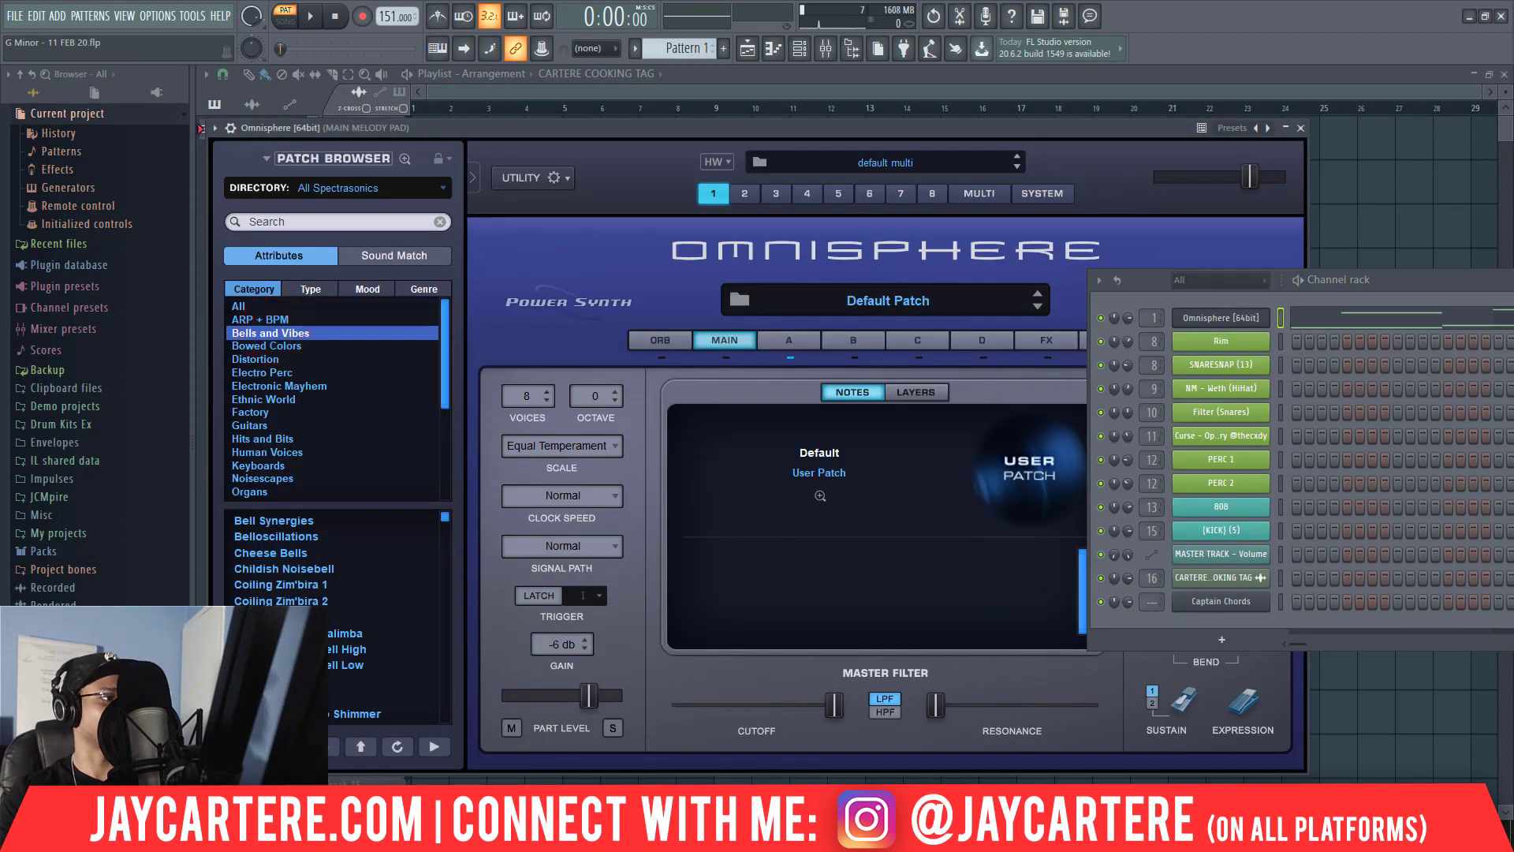
{"action": "left_click", "coordinate": [265, 746]}
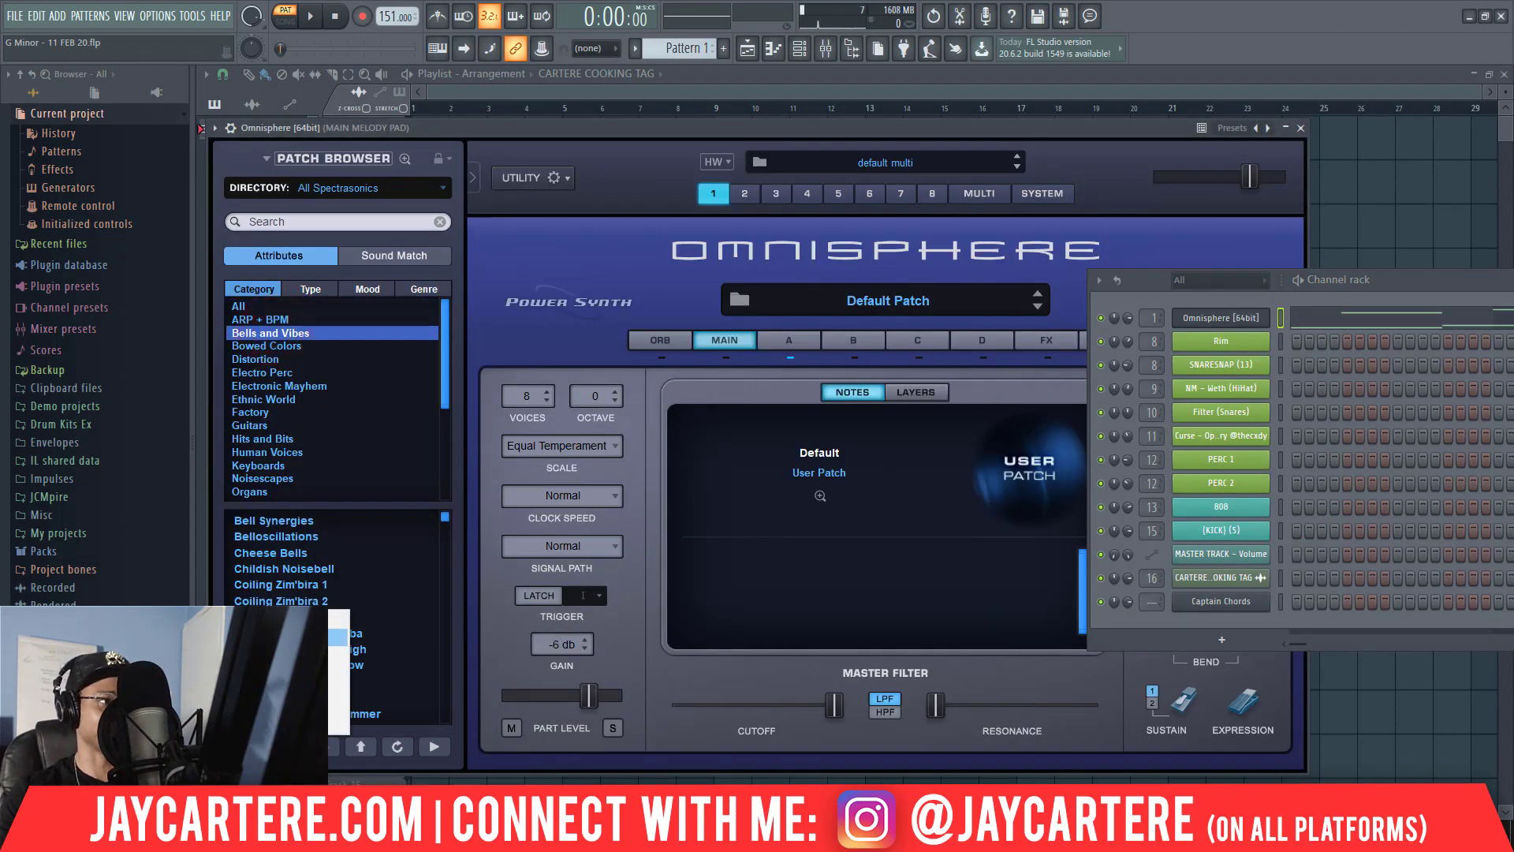
{"action": "left_click", "coordinate": [293, 637]}
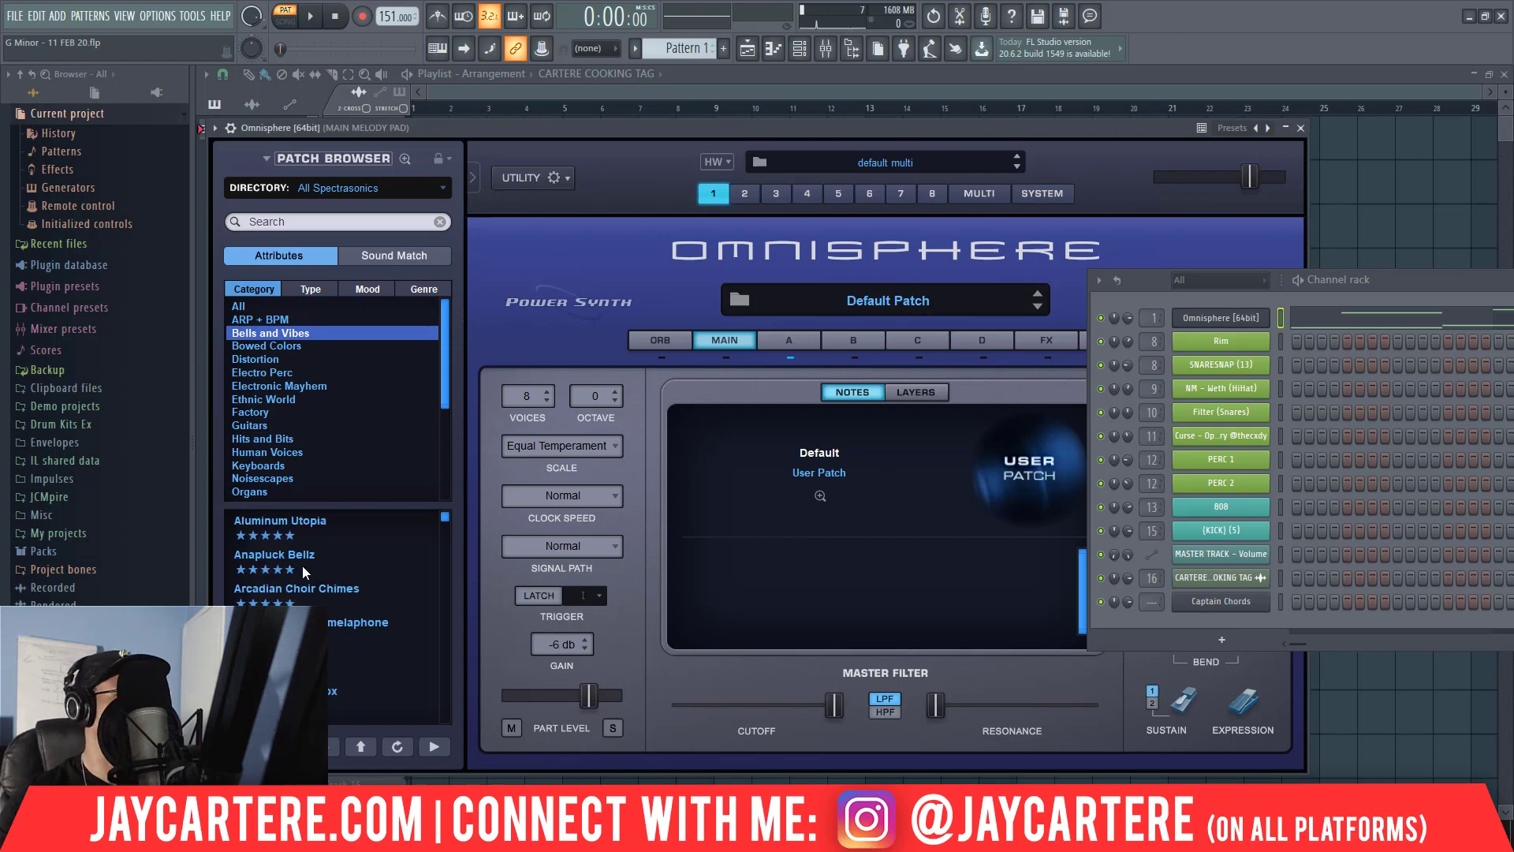
{"action": "scroll", "coordinate": [298, 578], "scroll_direction": "down", "scroll_amount": 2}
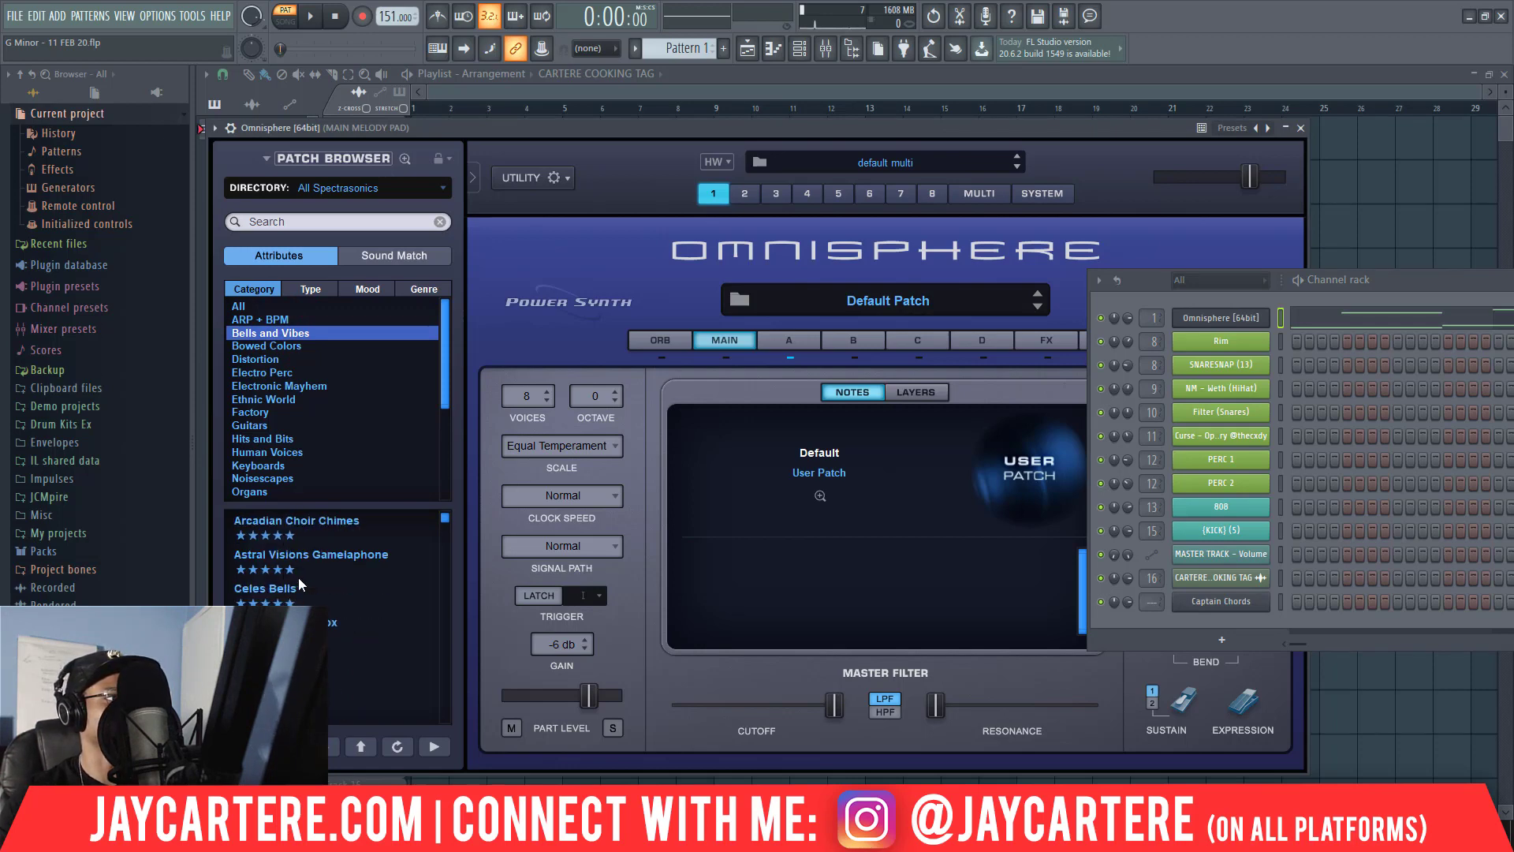
Audition the Daiquiri Music Box patch with the pattern playing and switch to the Glassbell Voxpad patch.
{"action": "left_click", "coordinate": [337, 633]}
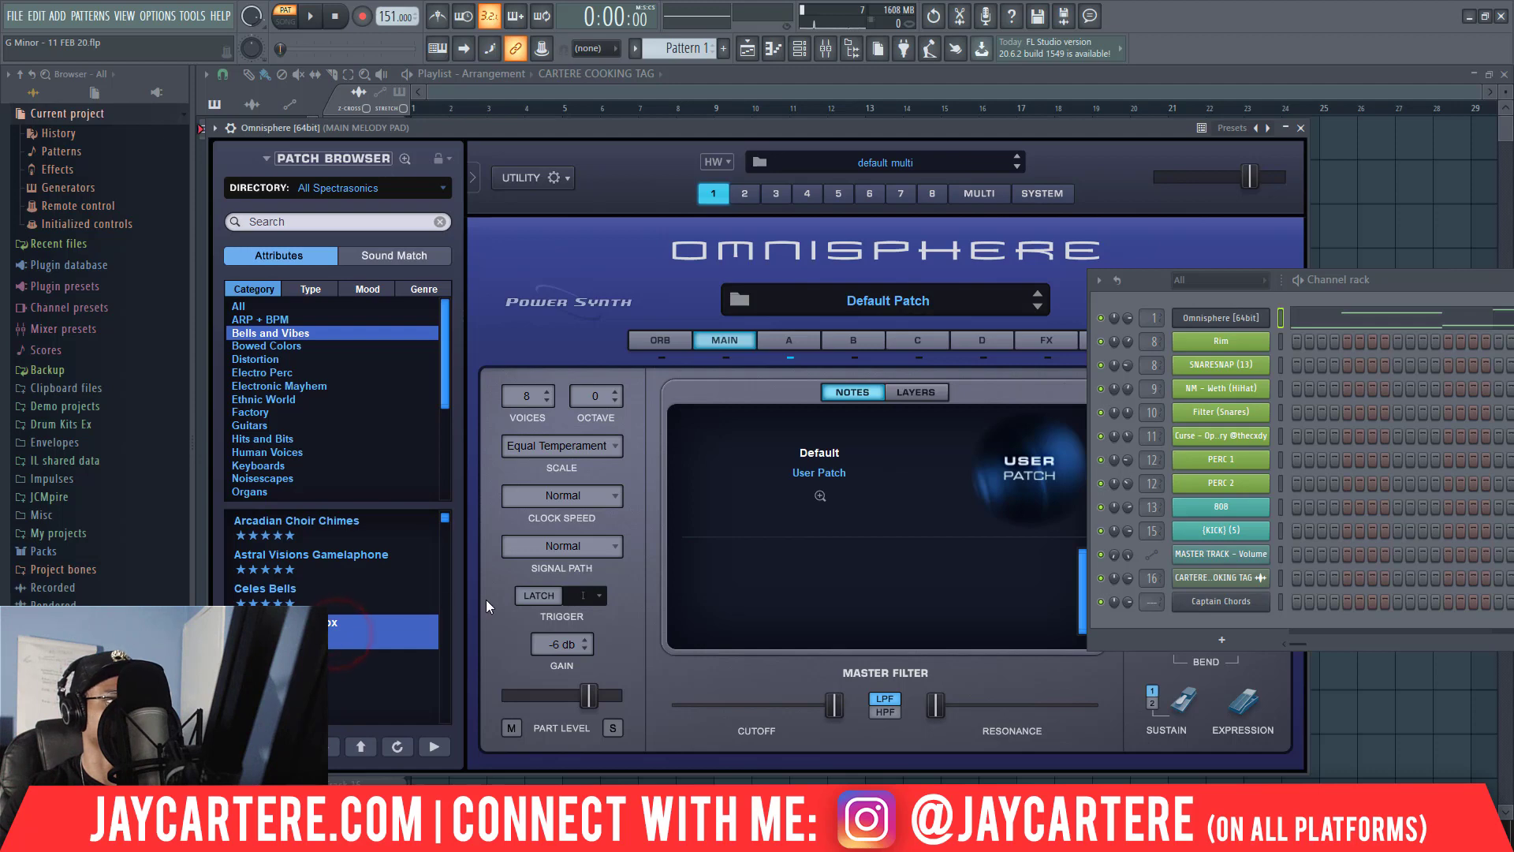
{"action": "left_click", "coordinate": [312, 16]}
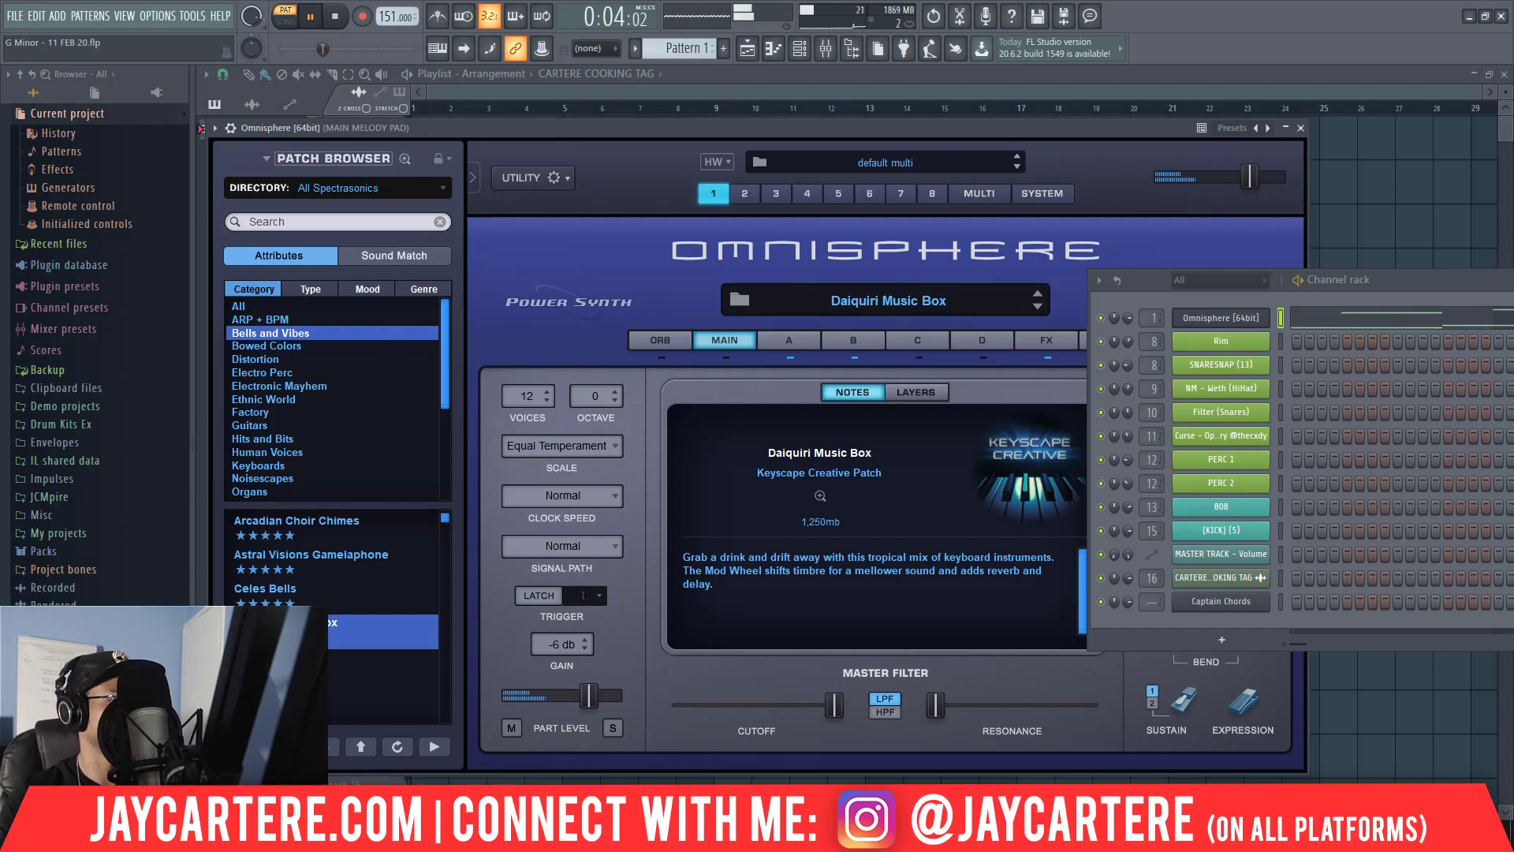
{"action": "left_click", "coordinate": [347, 666]}
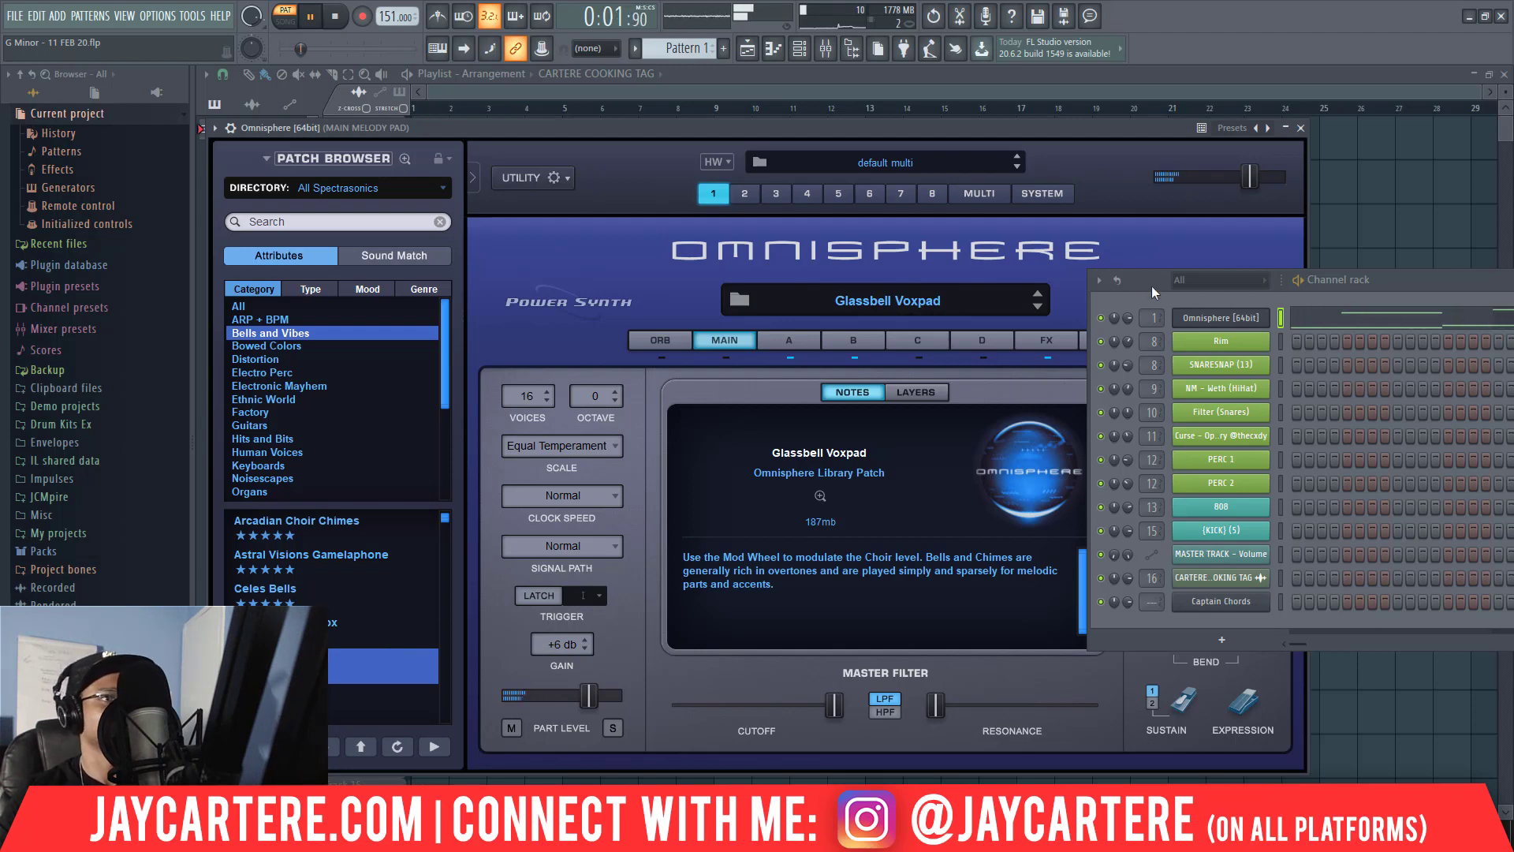
Close the Omnisphere window and reposition the channel rack so its whole width is in view.
{"action": "left_click_drag", "start_coordinate": [1152, 283], "coordinate": [714, 284]}
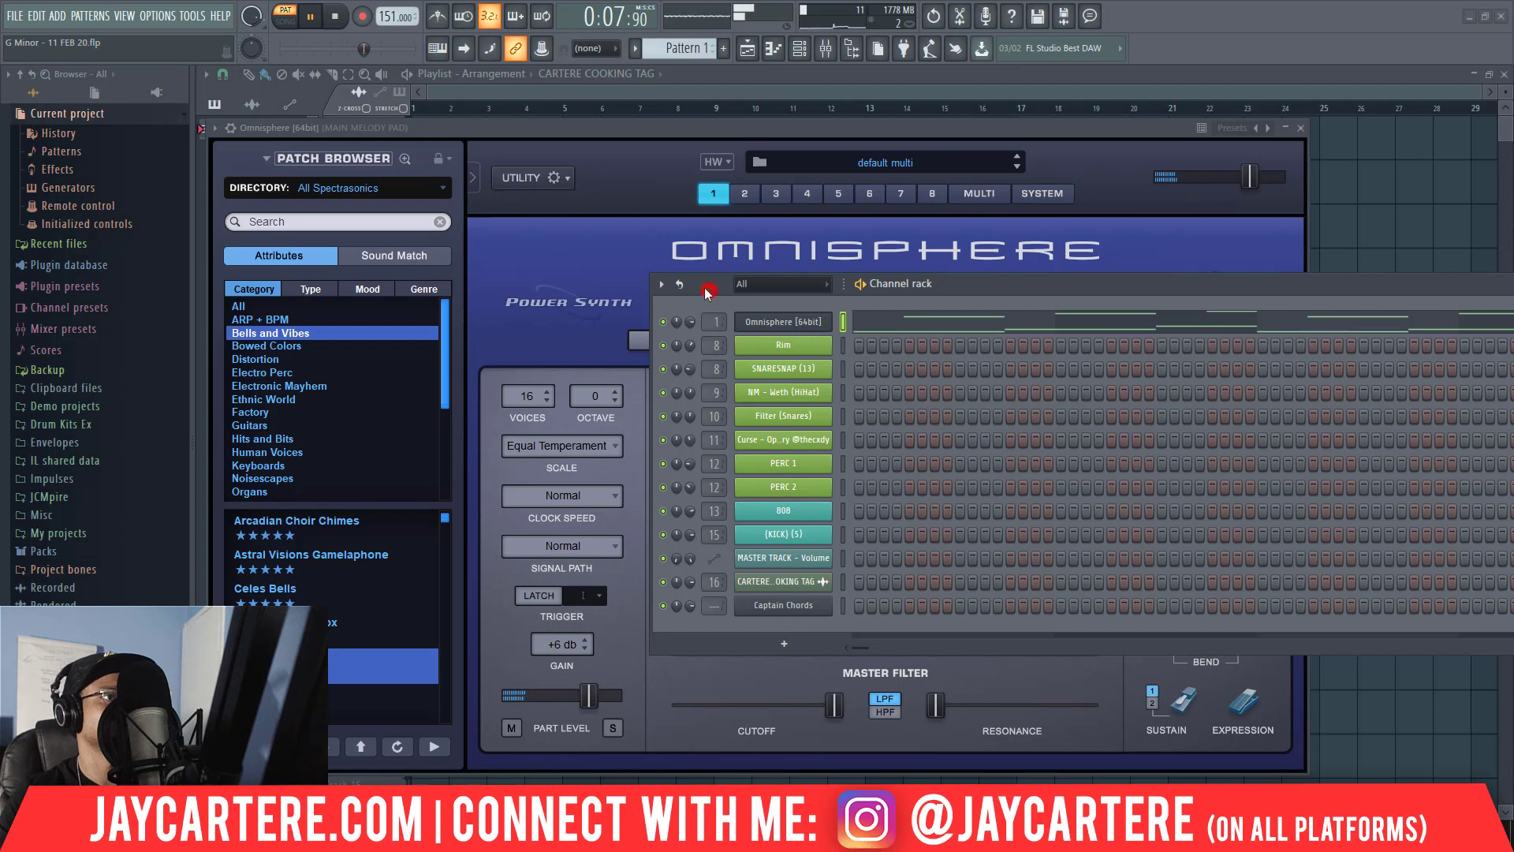
{"action": "left_click_drag", "start_coordinate": [708, 291], "coordinate": [684, 286]}
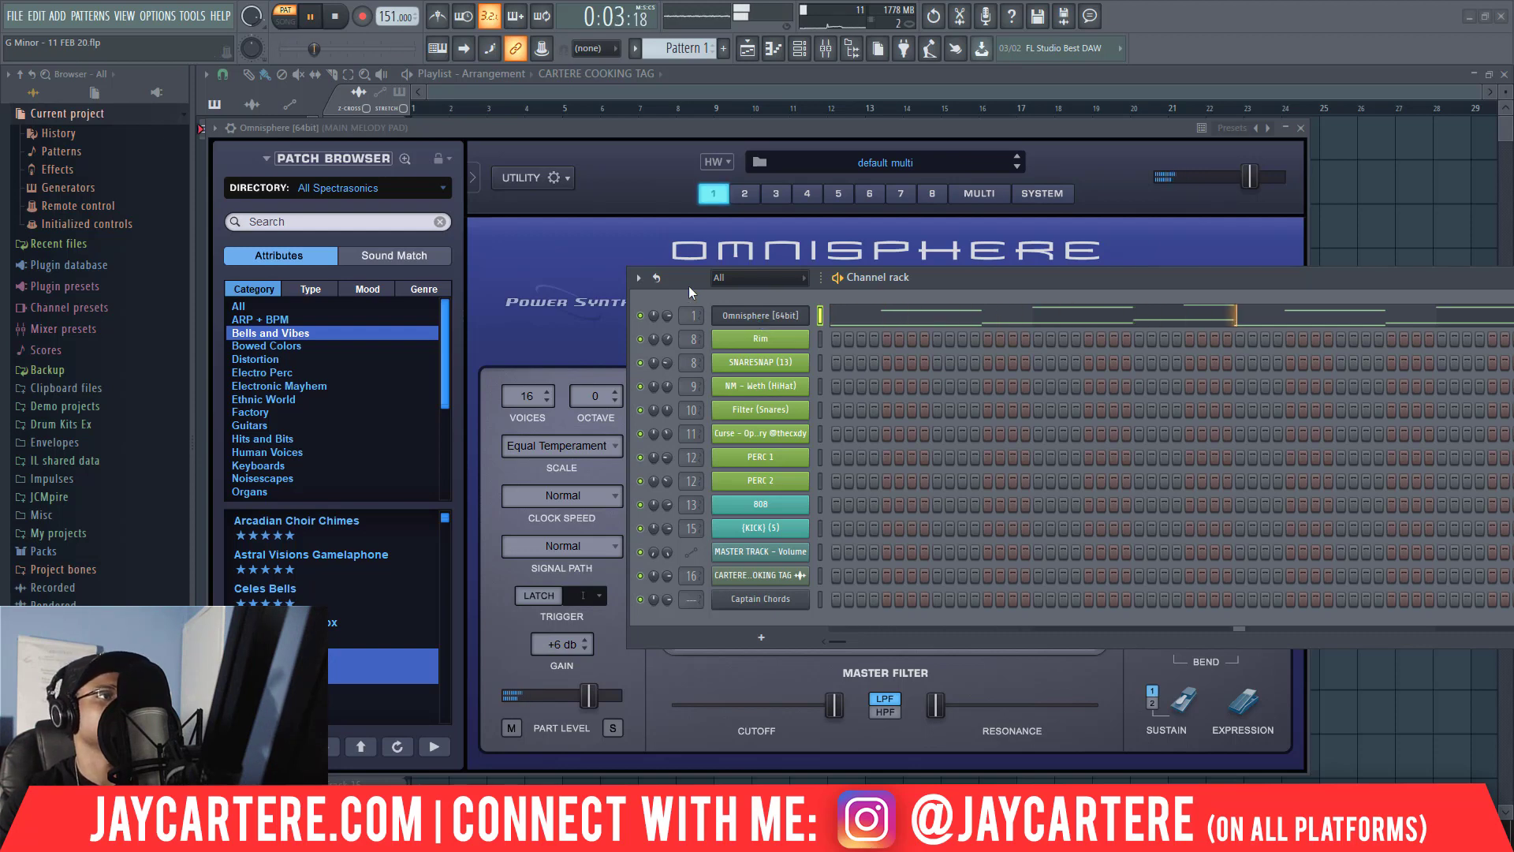
{"action": "left_click_drag", "start_coordinate": [688, 285], "coordinate": [652, 279]}
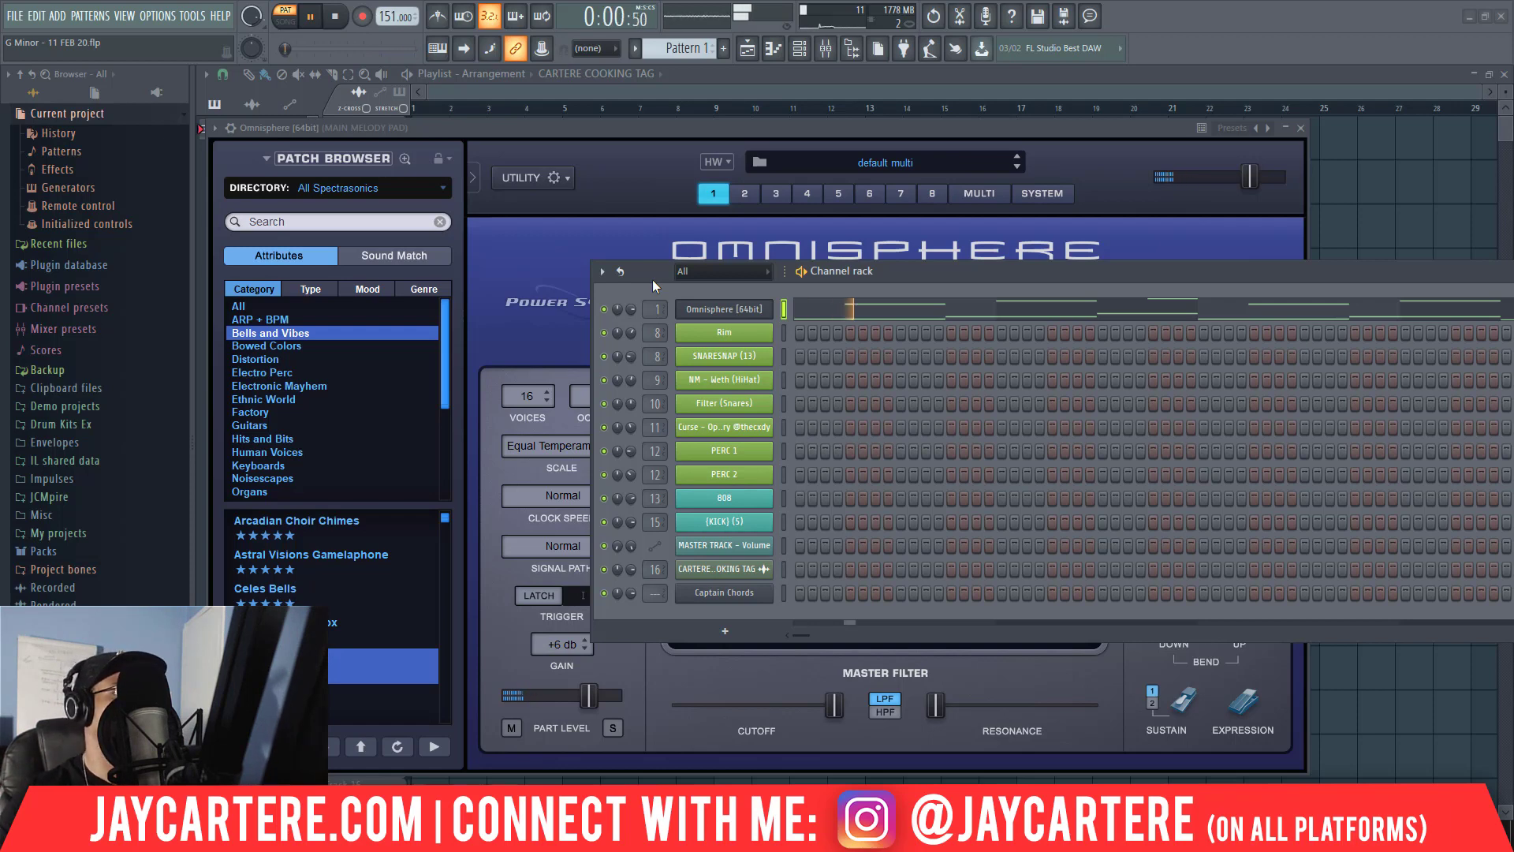
{"action": "left_click", "coordinate": [1303, 130]}
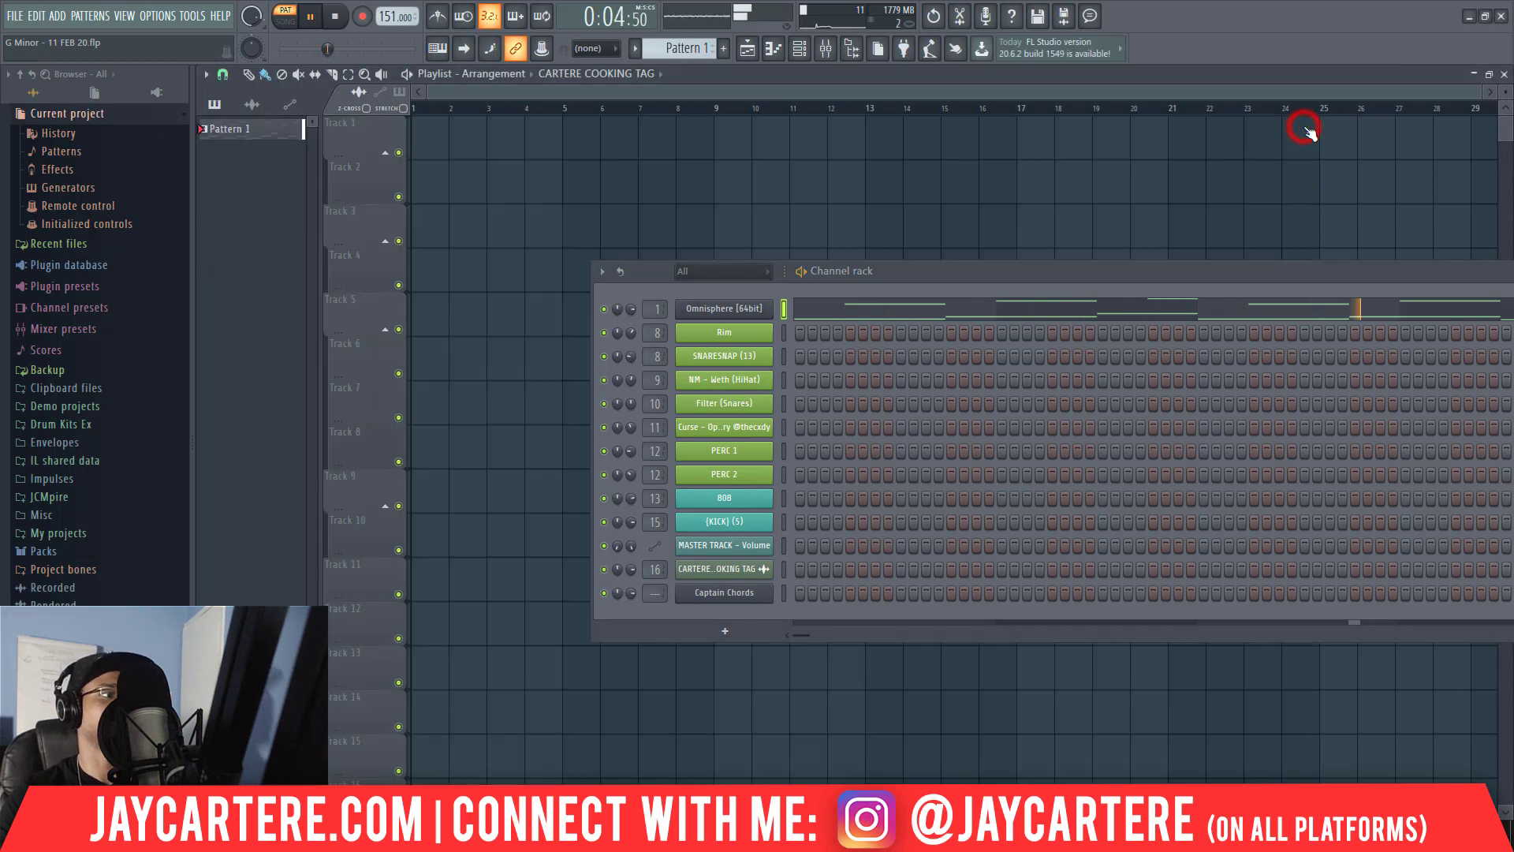
{"action": "left_click_drag", "start_coordinate": [1341, 278], "coordinate": [1077, 274]}
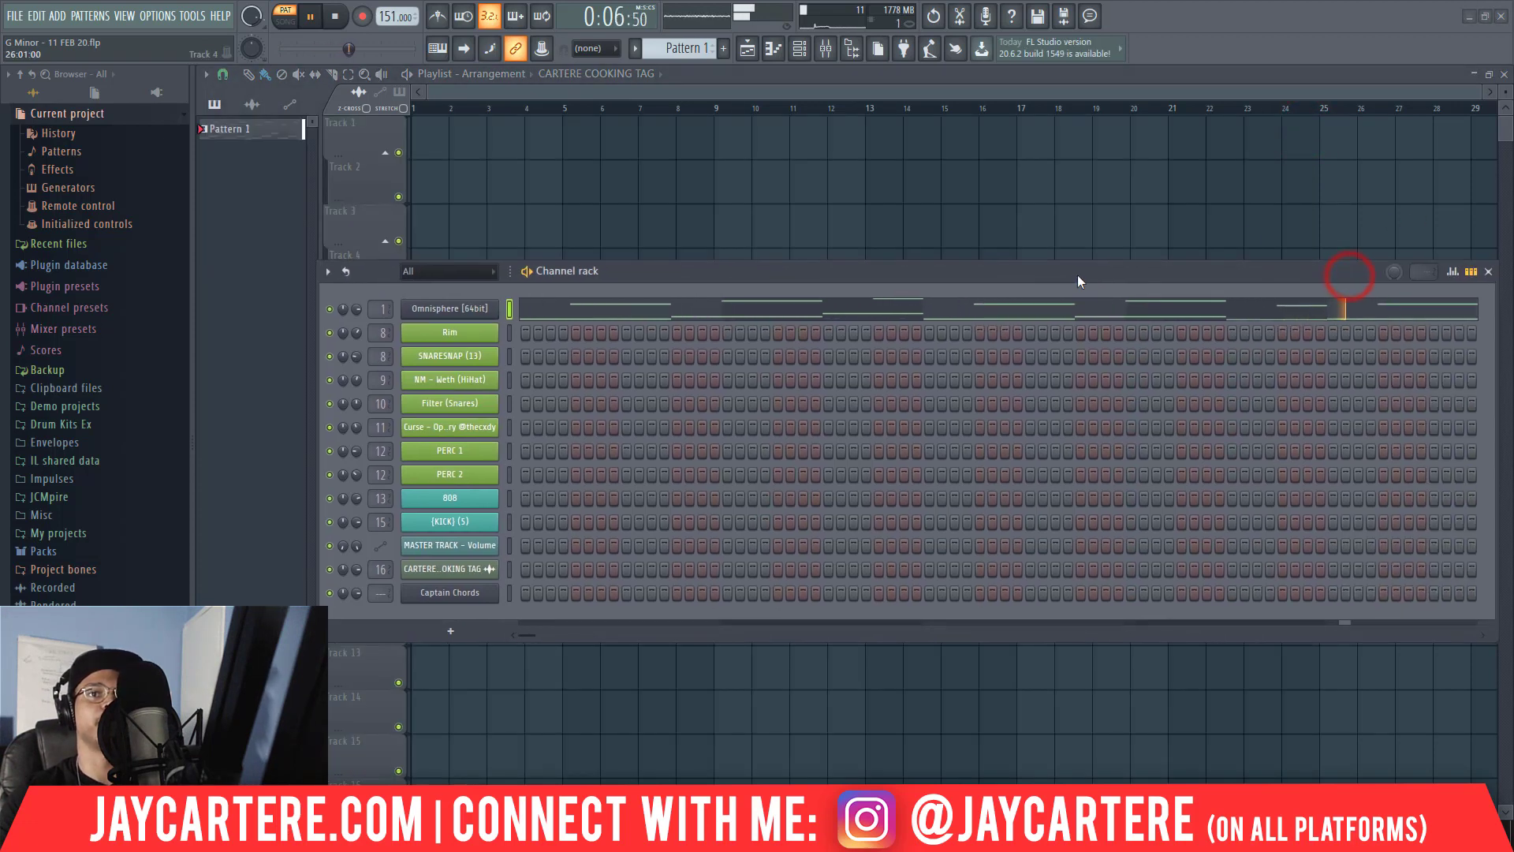
Show the mixer beside the channel rack and slightly lower the Omnisphere channel's volume.
{"action": "key", "text": "F9"}
{"action": "left_click_drag", "start_coordinate": [981, 90], "coordinate": [846, 89]}
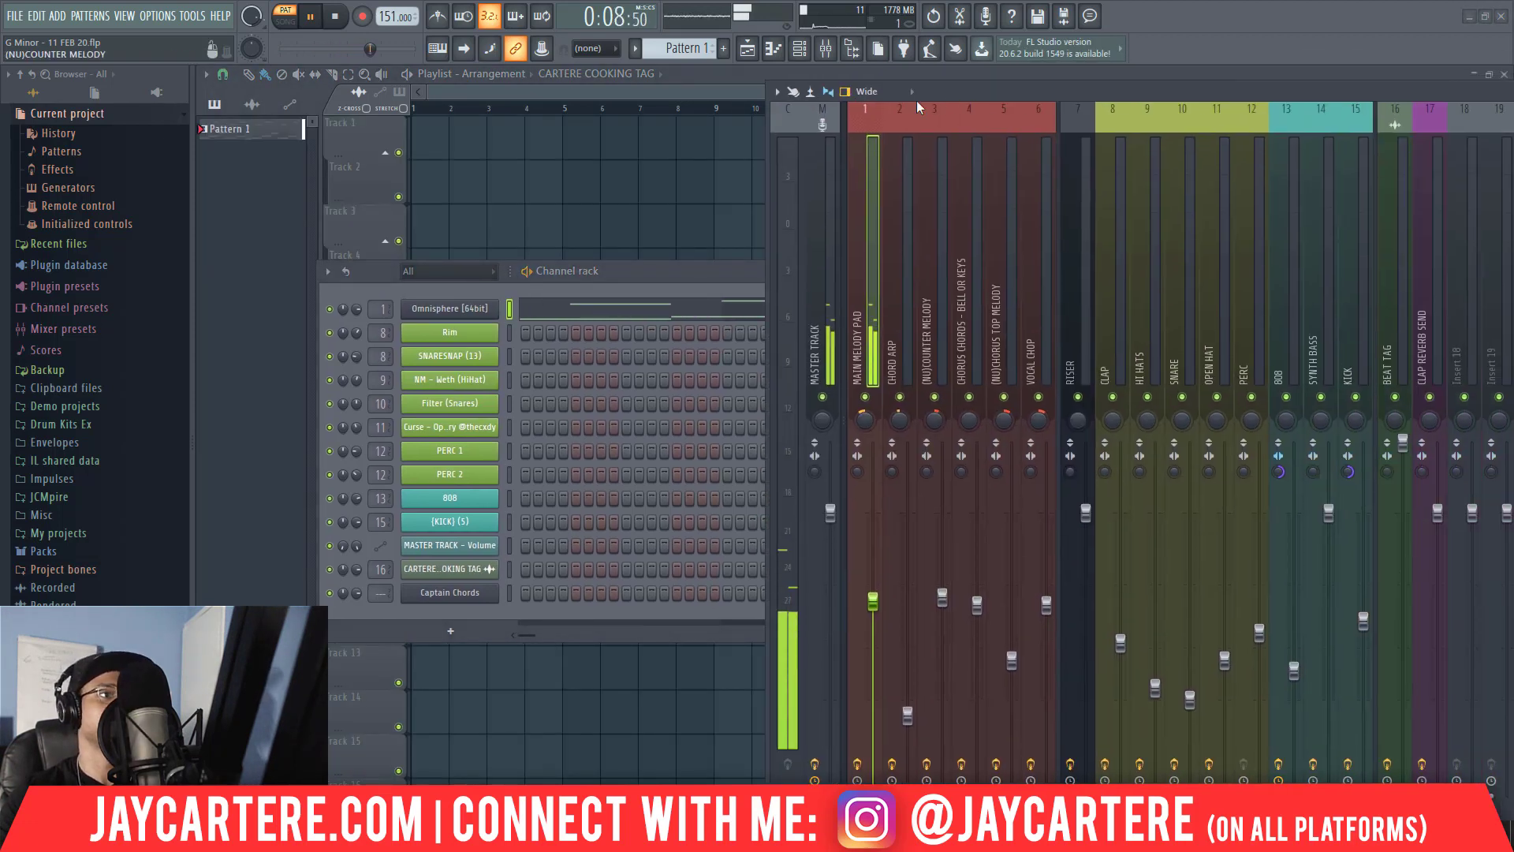
{"action": "left_click_drag", "start_coordinate": [969, 93], "coordinate": [851, 88]}
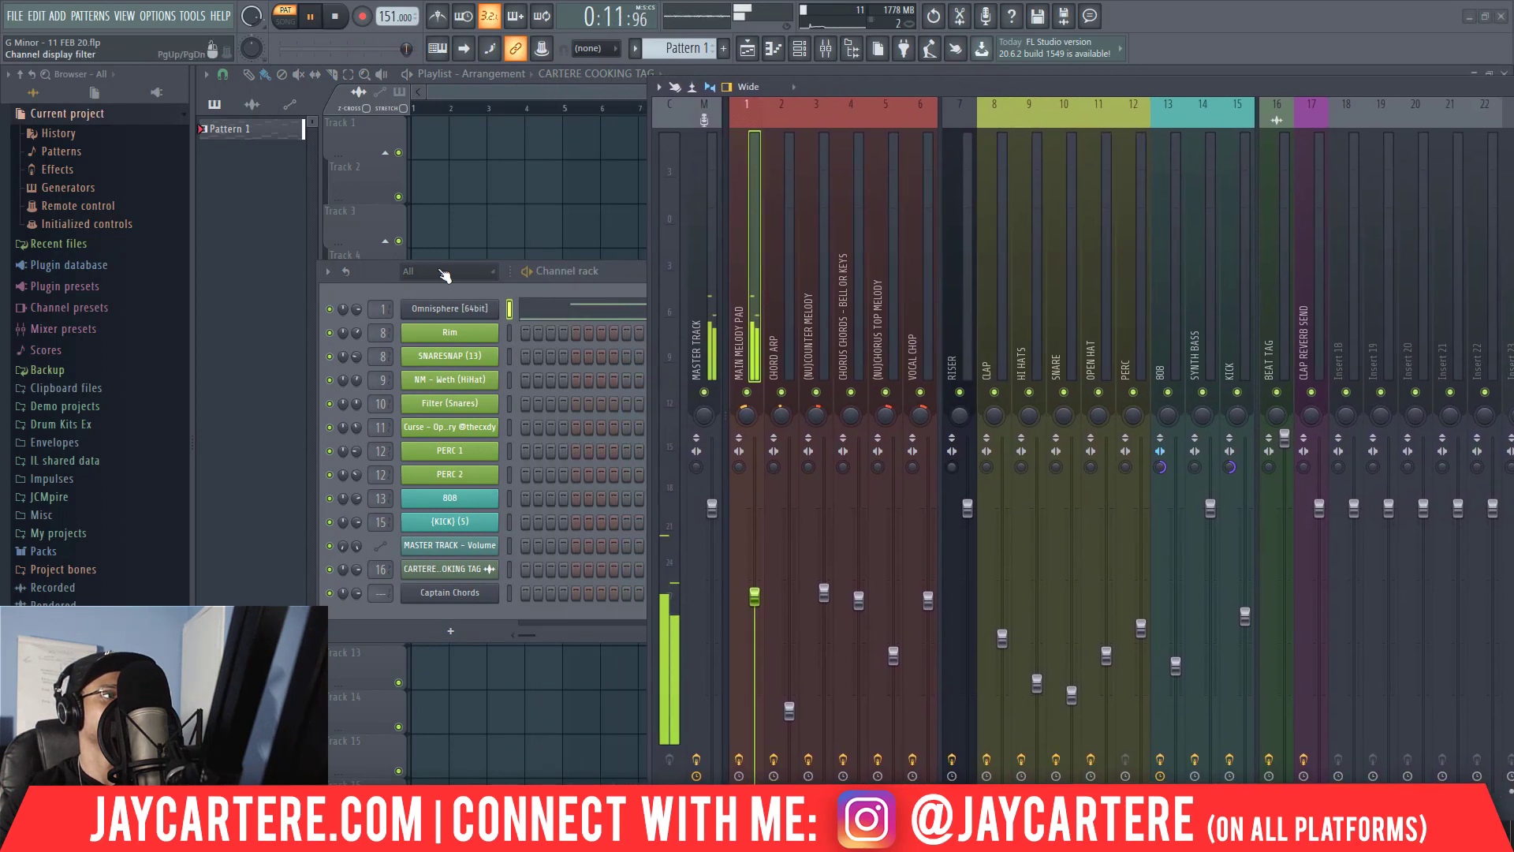
{"action": "left_click", "coordinate": [355, 312]}
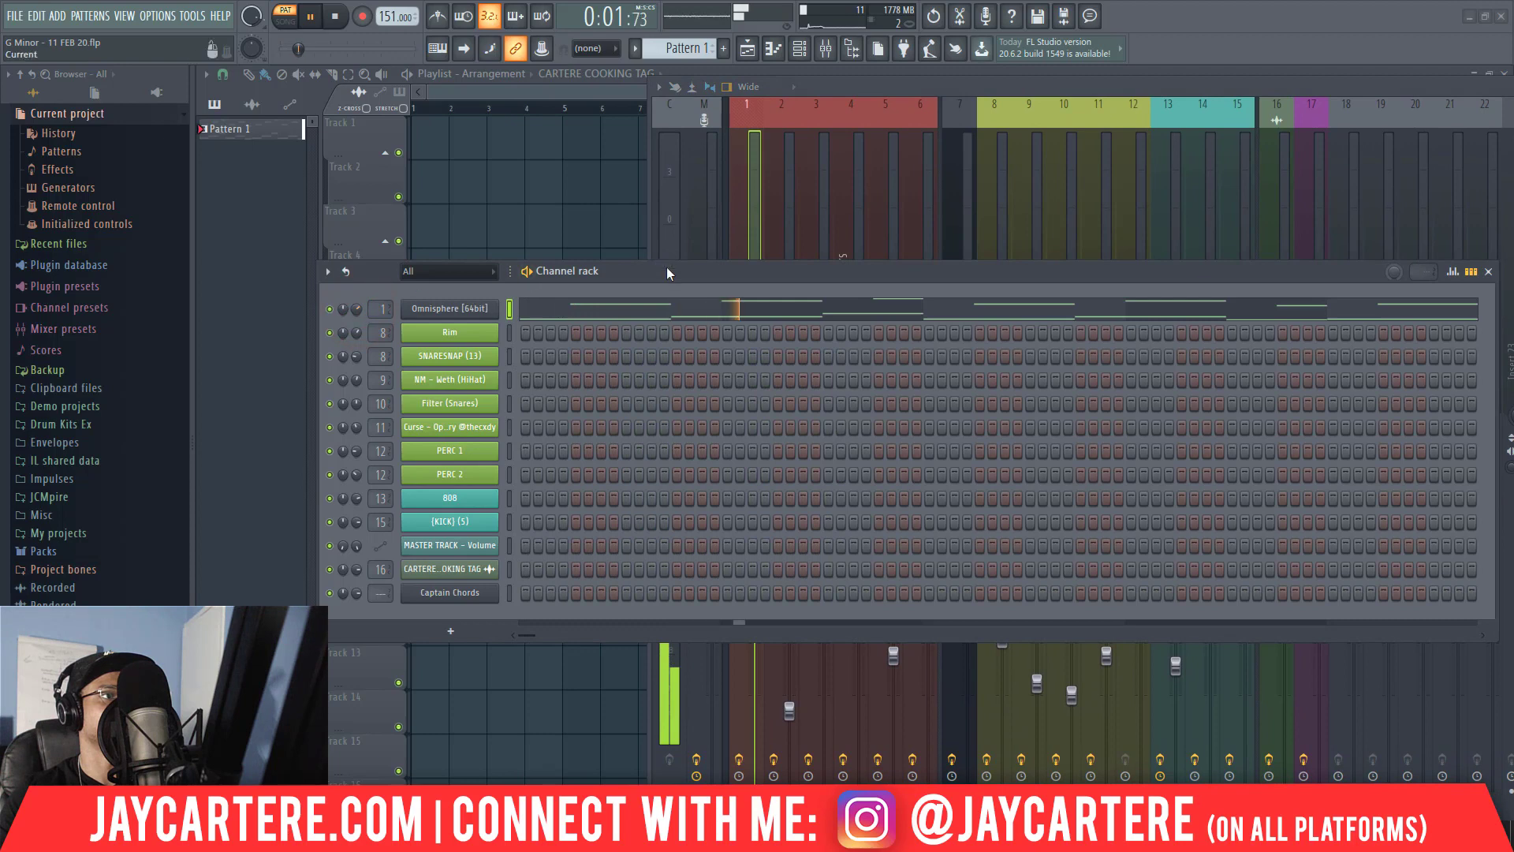
{"action": "left_click_drag", "start_coordinate": [671, 271], "coordinate": [1143, 446]}
{"action": "left_click_drag", "start_coordinate": [825, 484], "coordinate": [829, 493]}
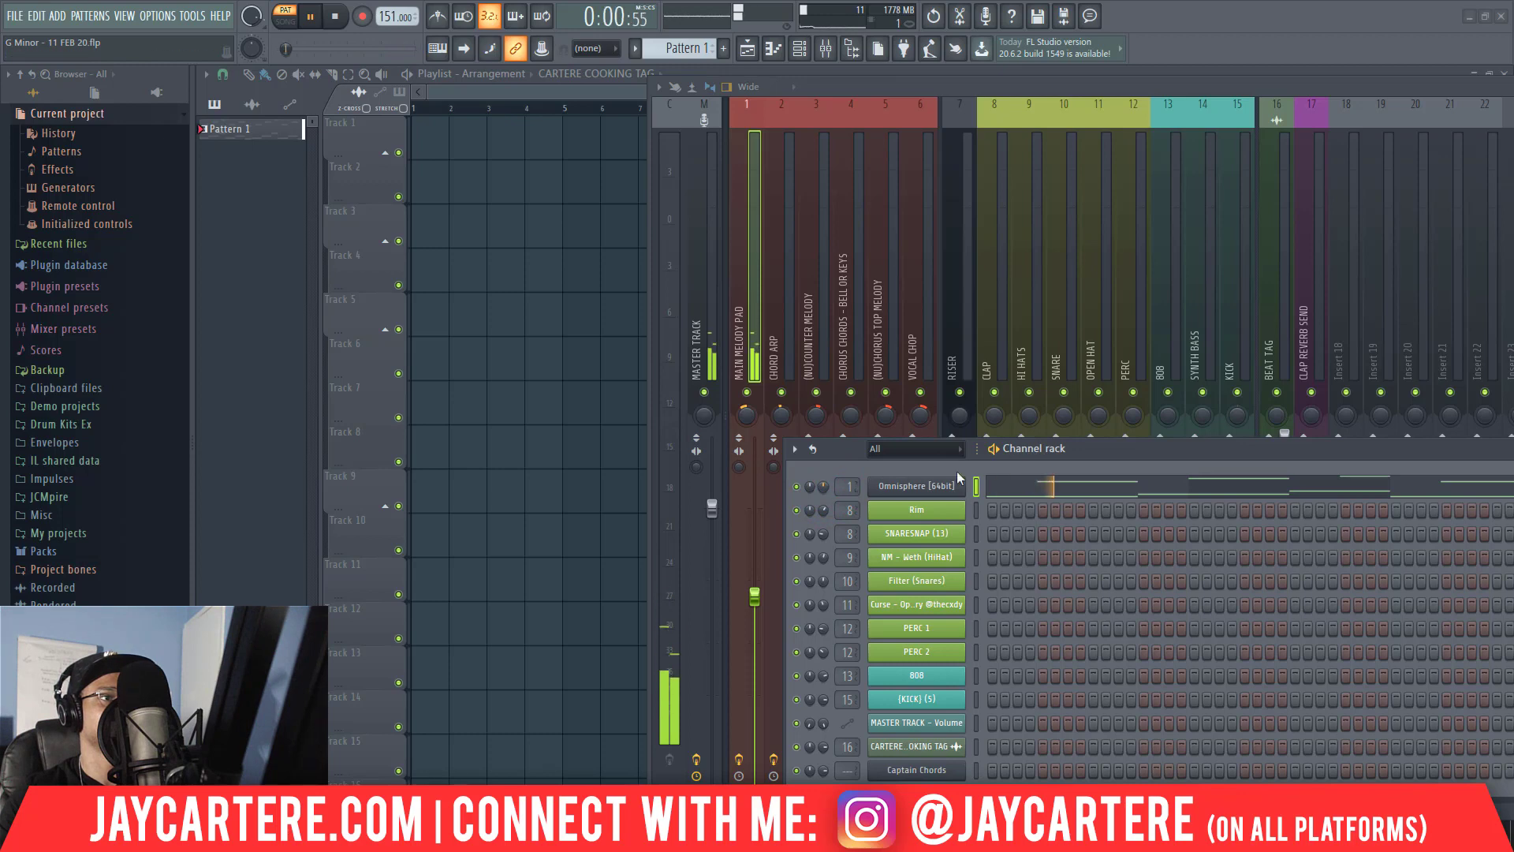
{"action": "left_click", "coordinate": [1094, 442]}
Bring the mixer's effect slots into view and adjust the MAIN MELODY PAD track's panning.
{"action": "left_click_drag", "start_coordinate": [1135, 87], "coordinate": [470, 74]}
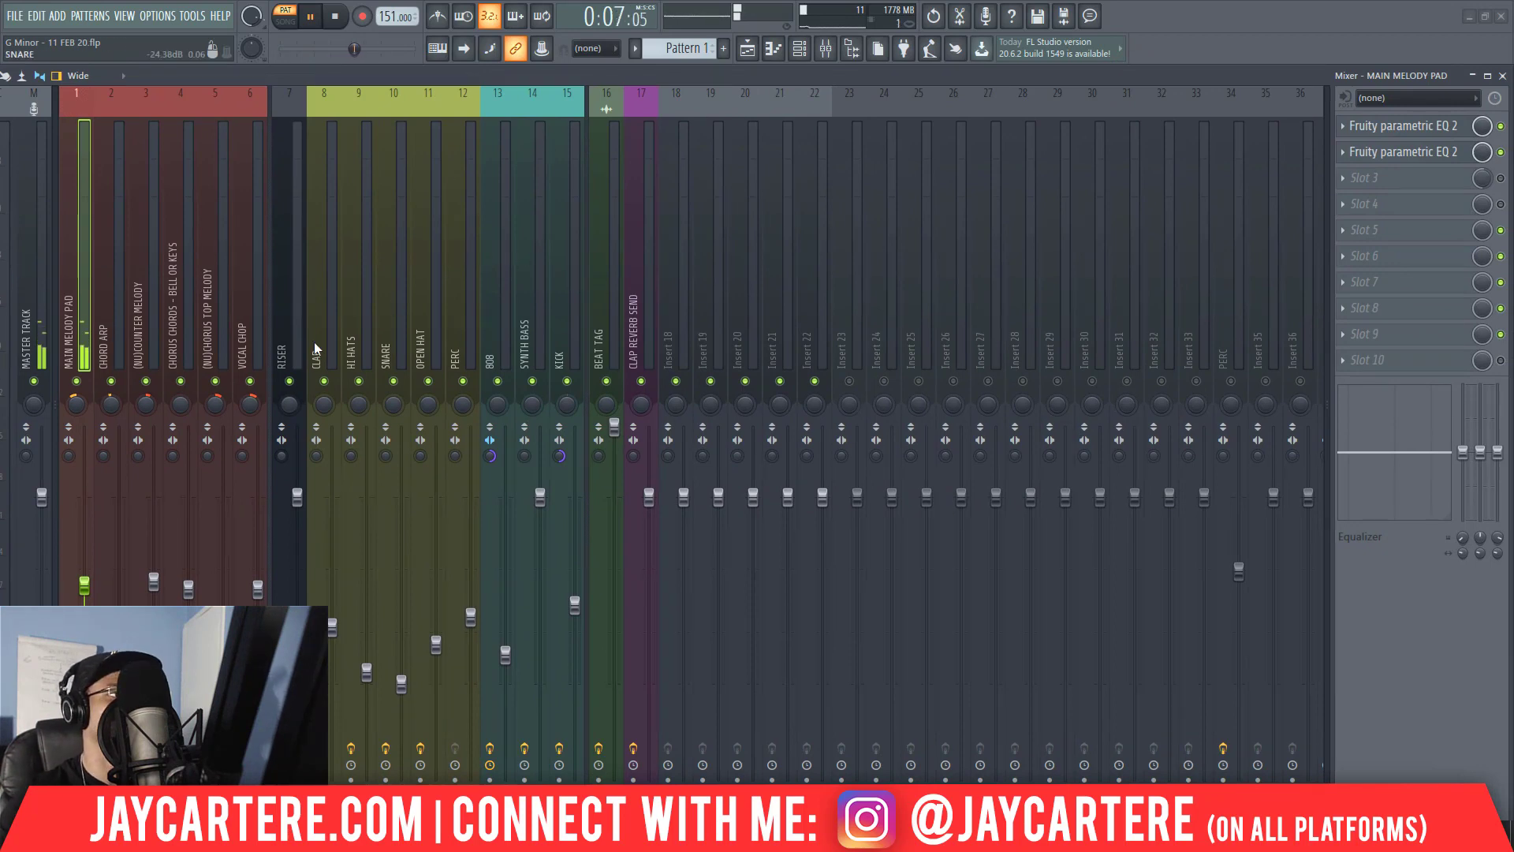
{"action": "left_click", "coordinate": [75, 406]}
{"action": "left_click_drag", "start_coordinate": [76, 405], "coordinate": [75, 404]}
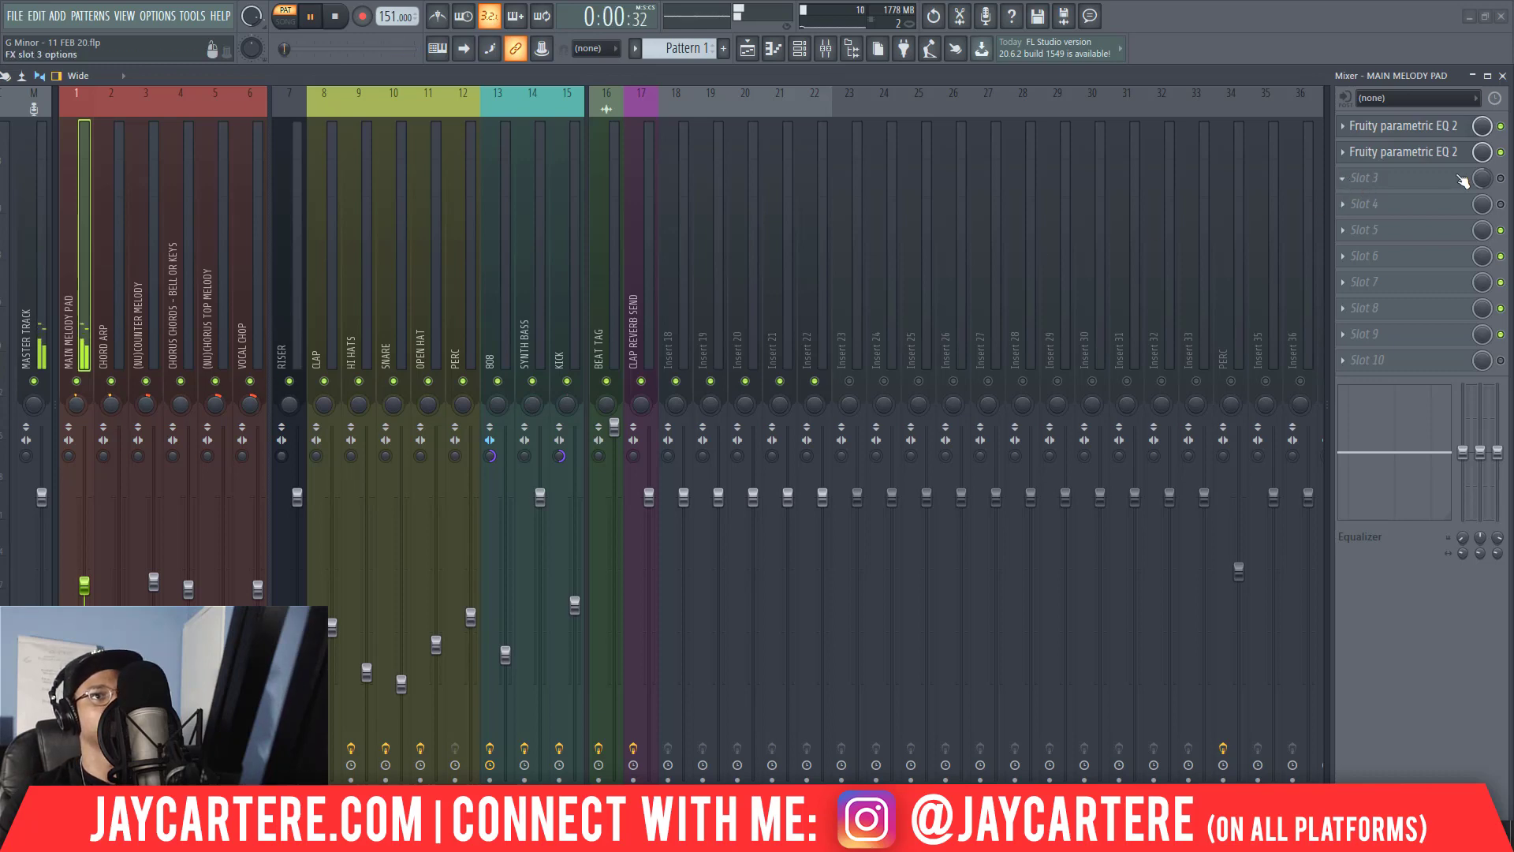
Raise the mix level of effect slot 3 on MAIN MELODY PAD and load RC-20 Retro Color there.
{"action": "left_click_drag", "start_coordinate": [1484, 180], "coordinate": [1484, 142]}
{"action": "left_click", "coordinate": [1363, 178]}
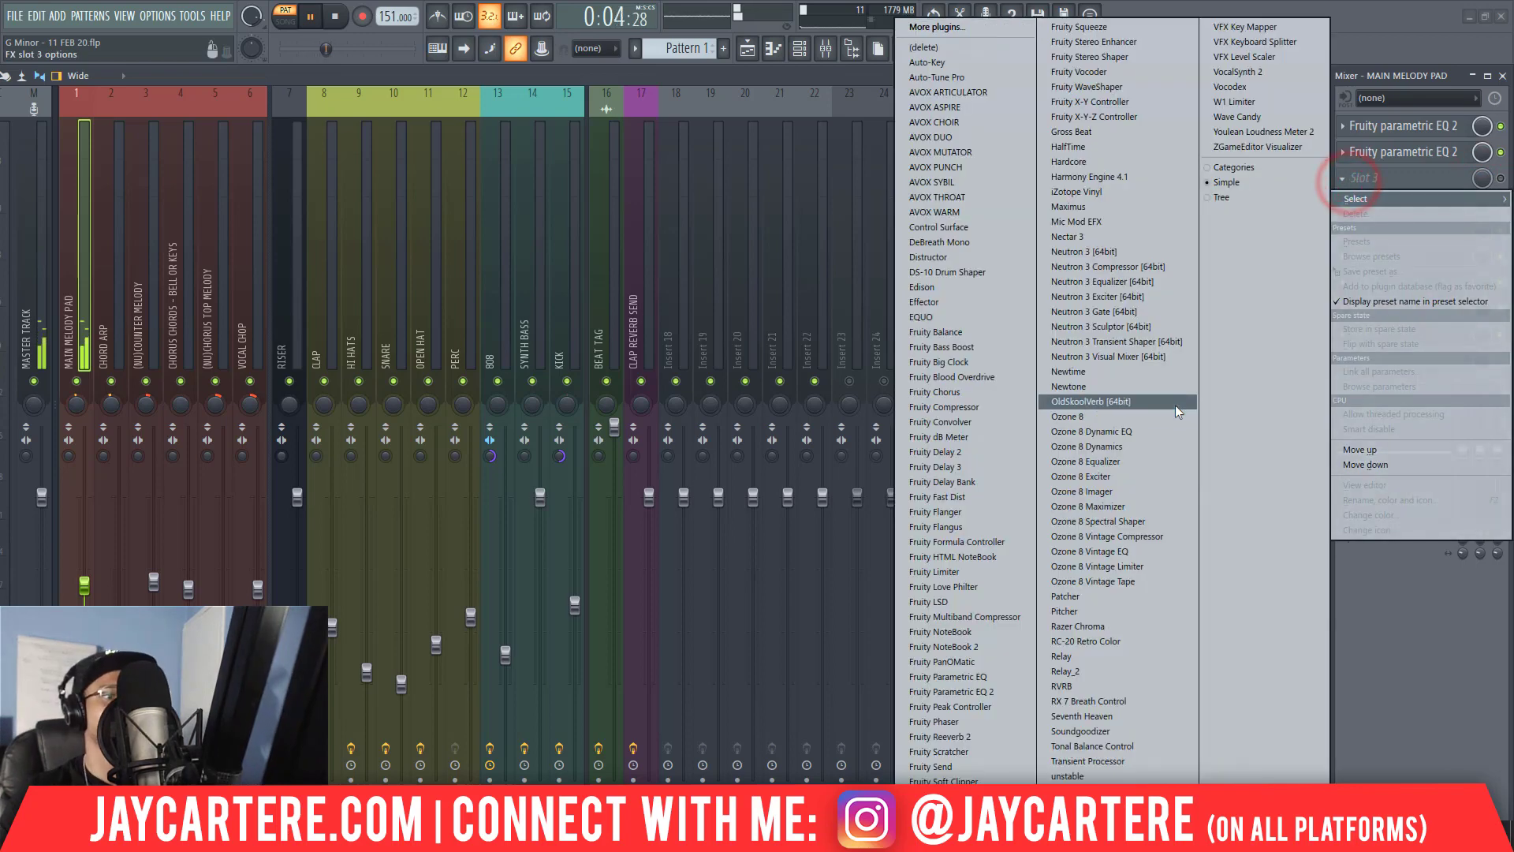
{"action": "left_click", "coordinate": [1155, 642]}
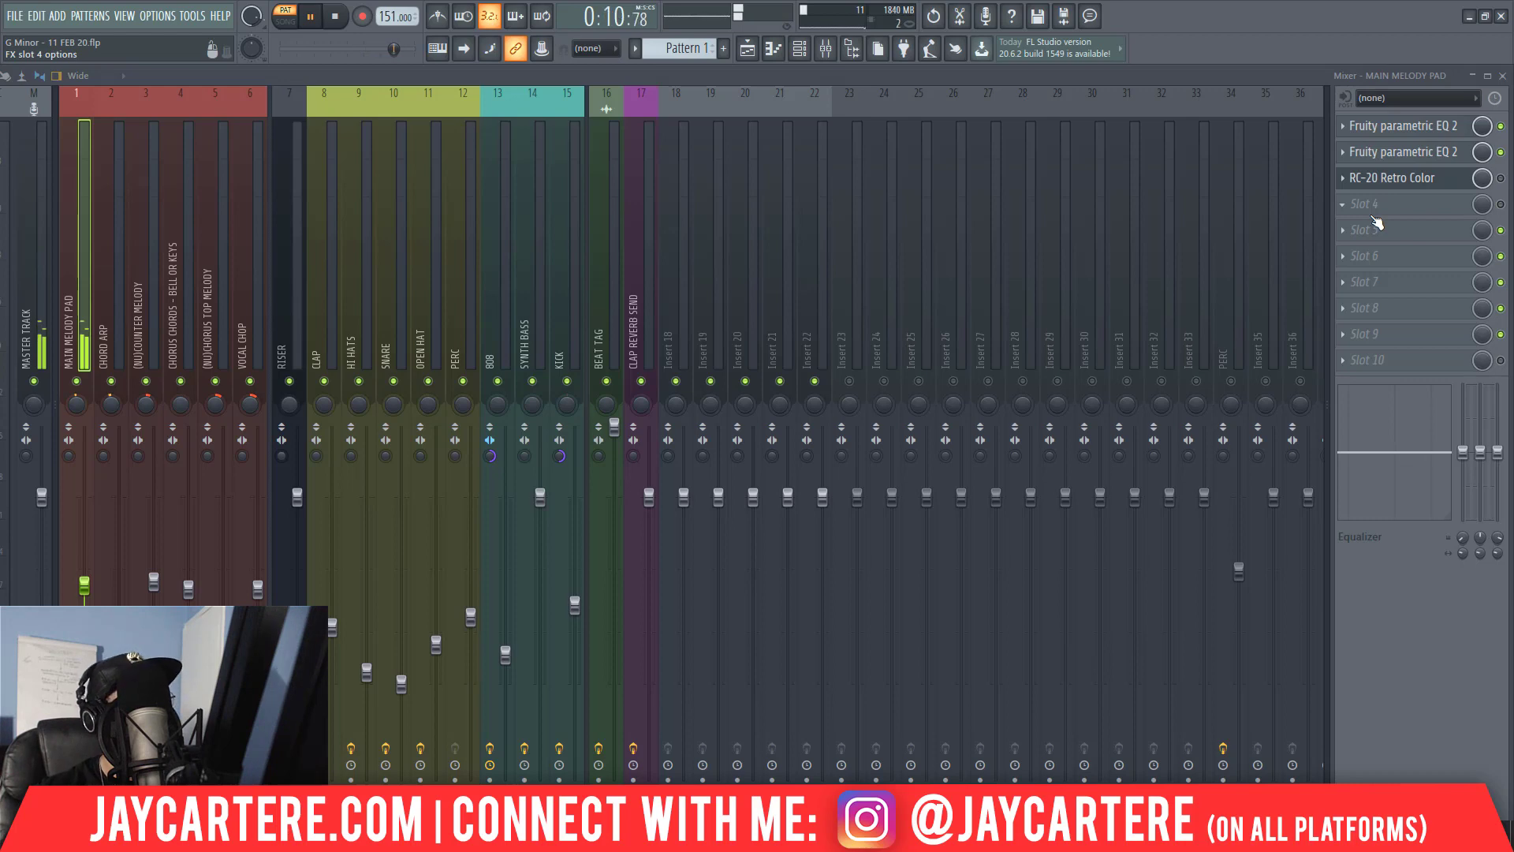
Open the RC-20 Retro Color editor on MAIN MELODY PAD and arrange it clear of the mixer.
{"action": "left_click", "coordinate": [1501, 178]}
{"action": "left_click", "coordinate": [1345, 177]}
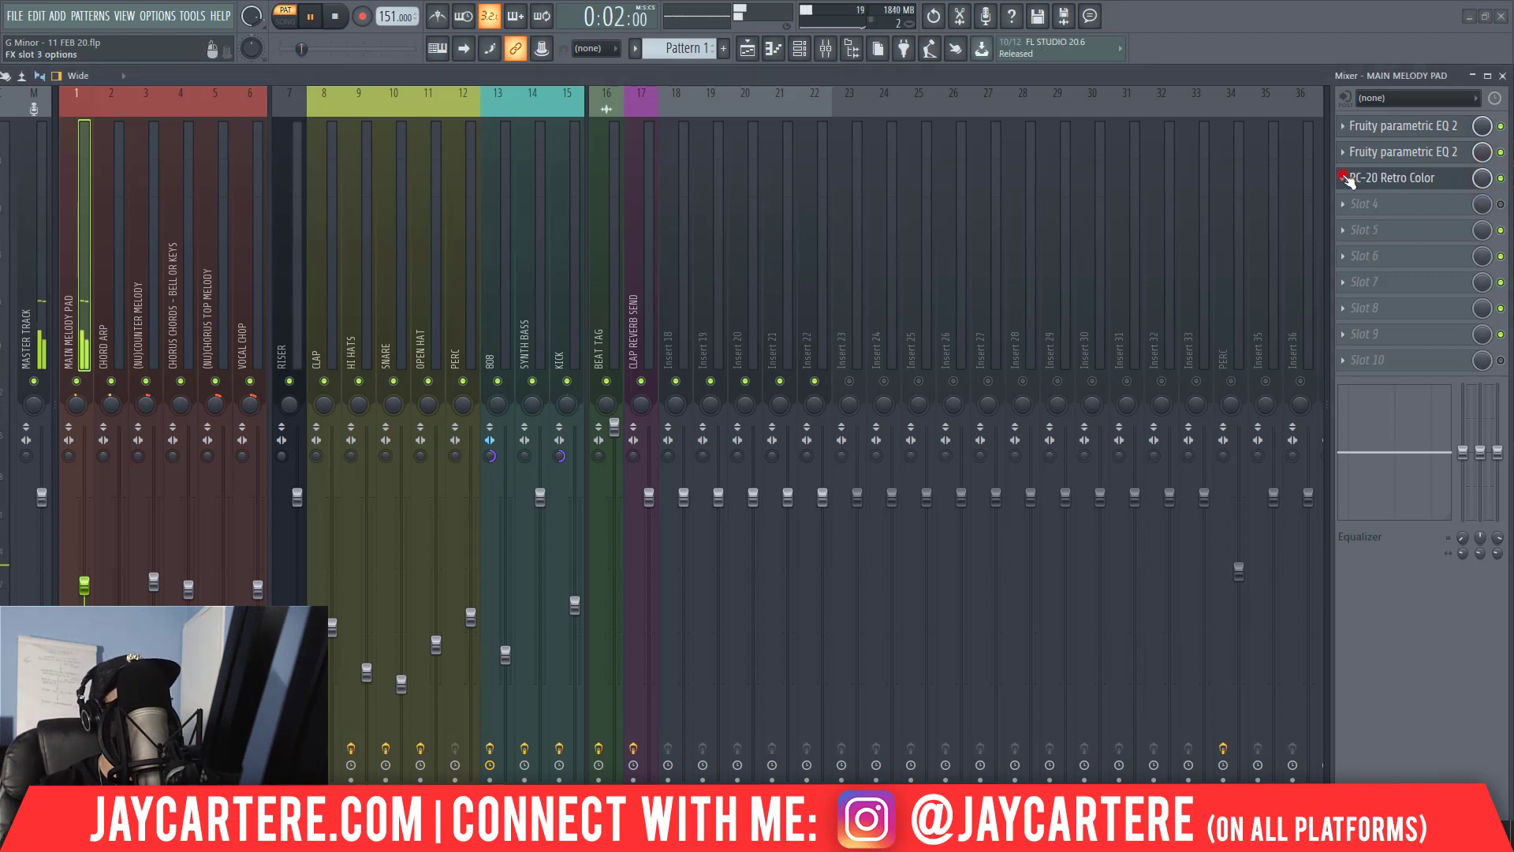
{"action": "left_click", "coordinate": [1350, 178]}
{"action": "left_click", "coordinate": [1379, 178]}
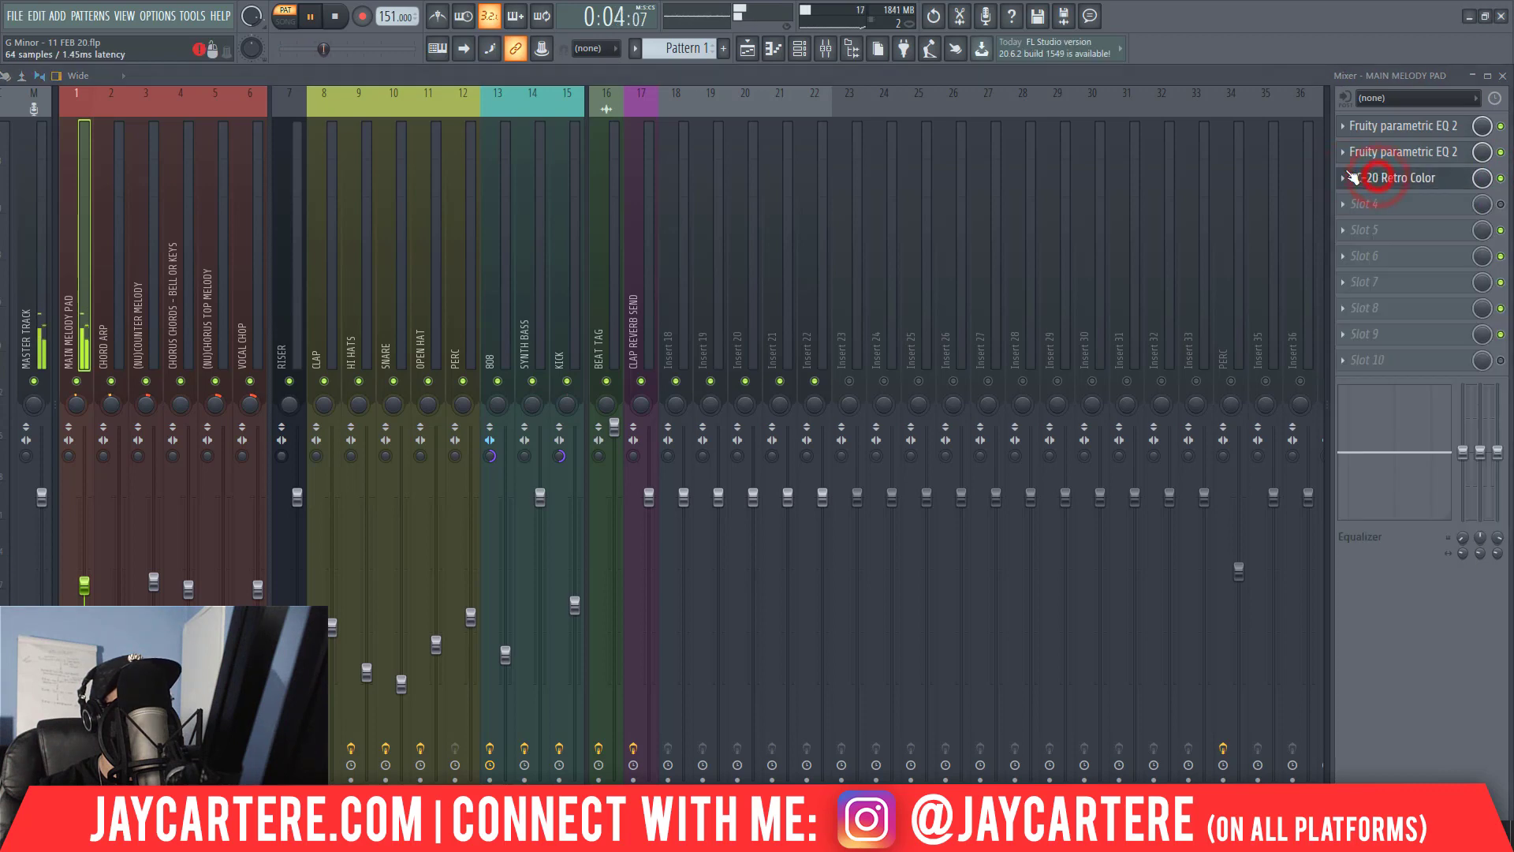
{"action": "left_click_drag", "start_coordinate": [1066, 72], "coordinate": [1129, 311]}
{"action": "left_click_drag", "start_coordinate": [1235, 291], "coordinate": [1513, 205]}
{"action": "left_click_drag", "start_coordinate": [866, 276], "coordinate": [857, 165]}
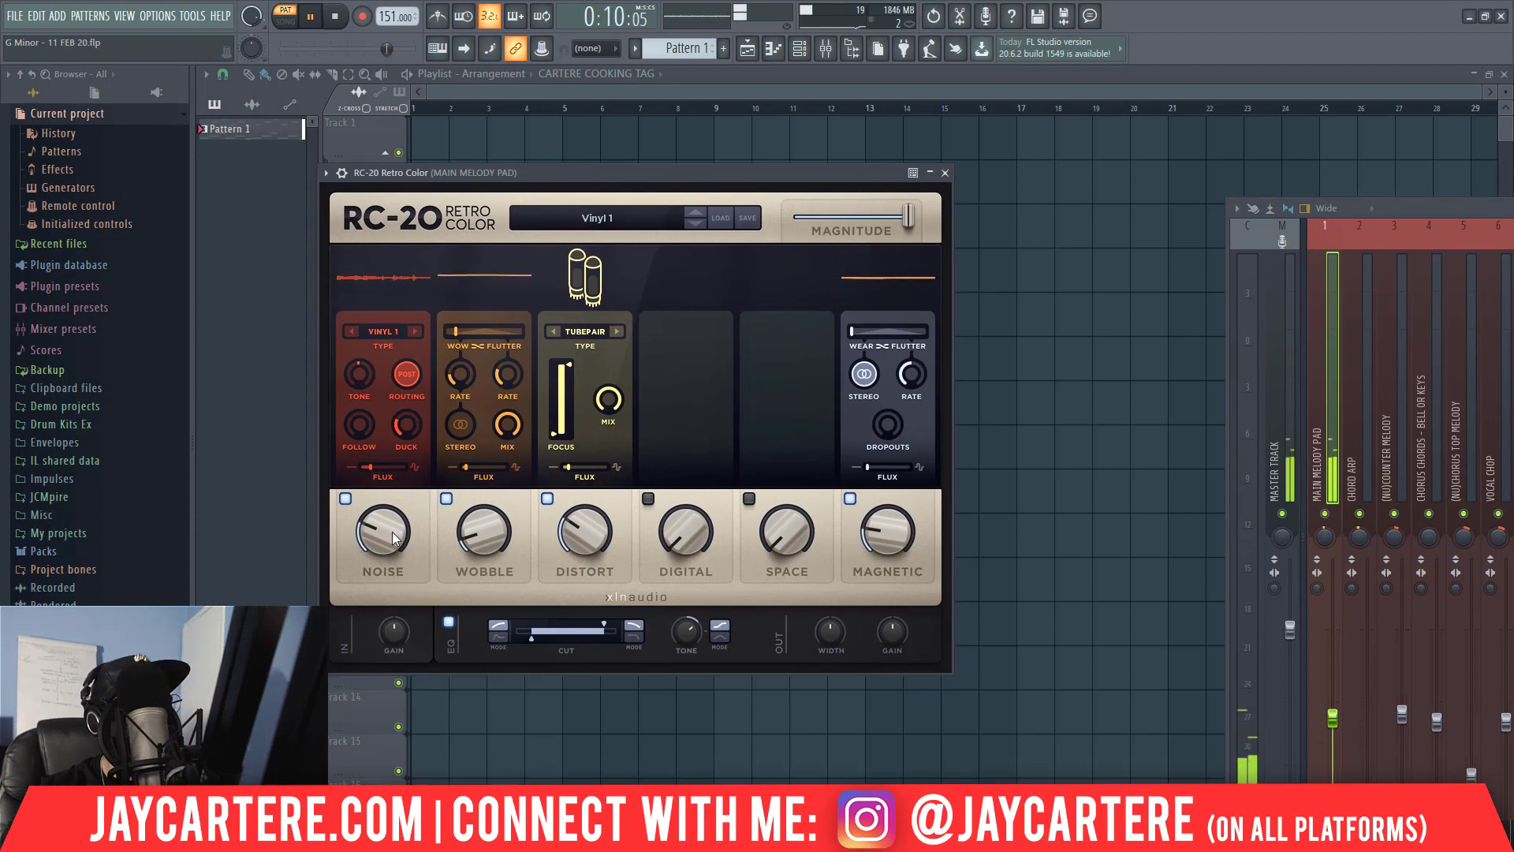
Set RC-20's Noise to 9%, Wobble to 9%, Distort to 21% and Magnetic to 12%.
{"action": "left_click_drag", "start_coordinate": [381, 535], "coordinate": [376, 588]}
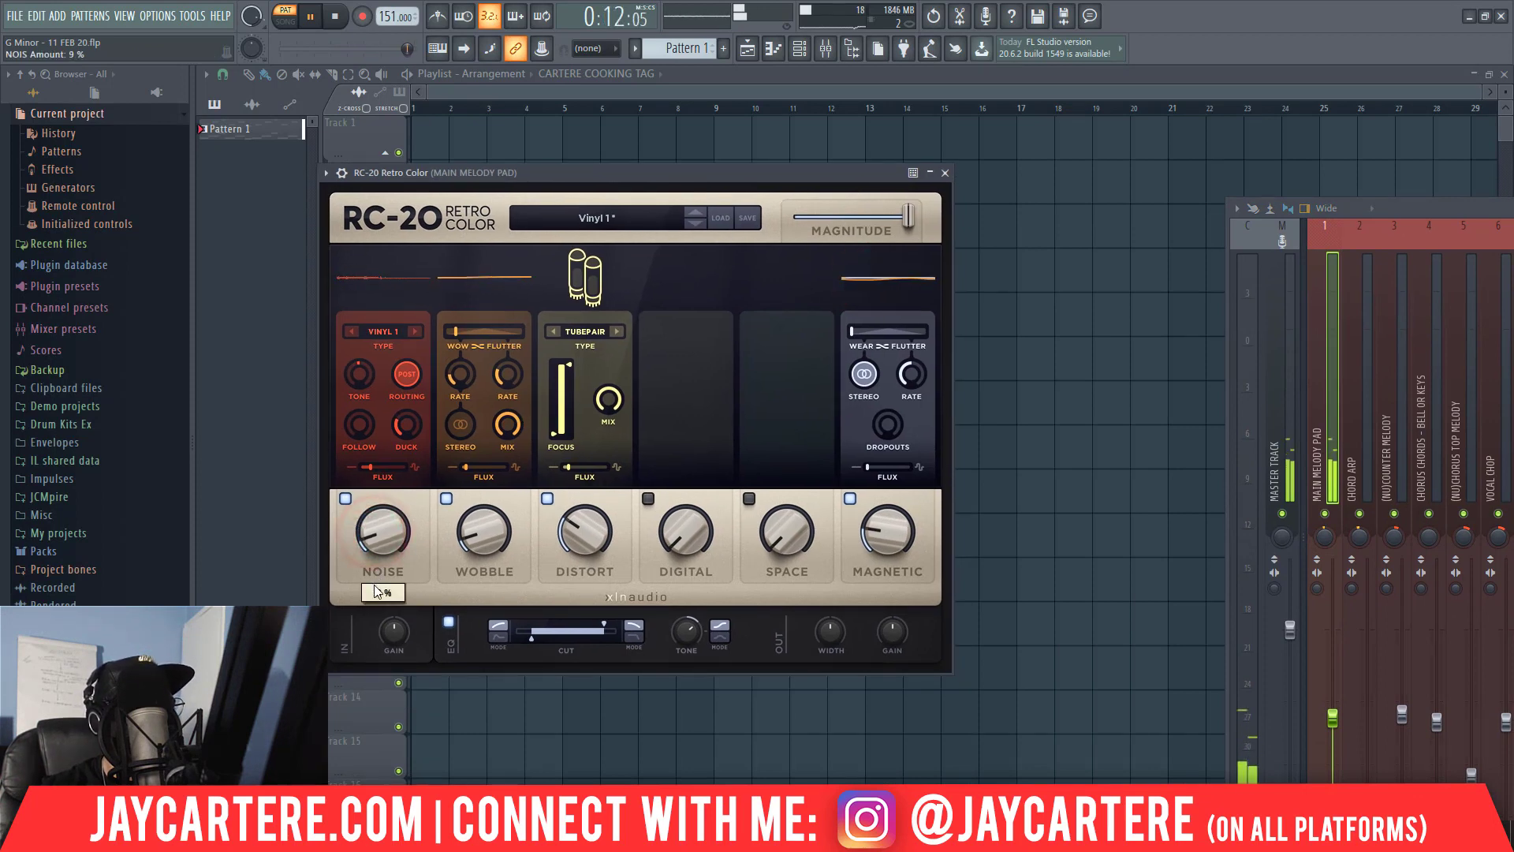
{"action": "left_click", "coordinate": [492, 547]}
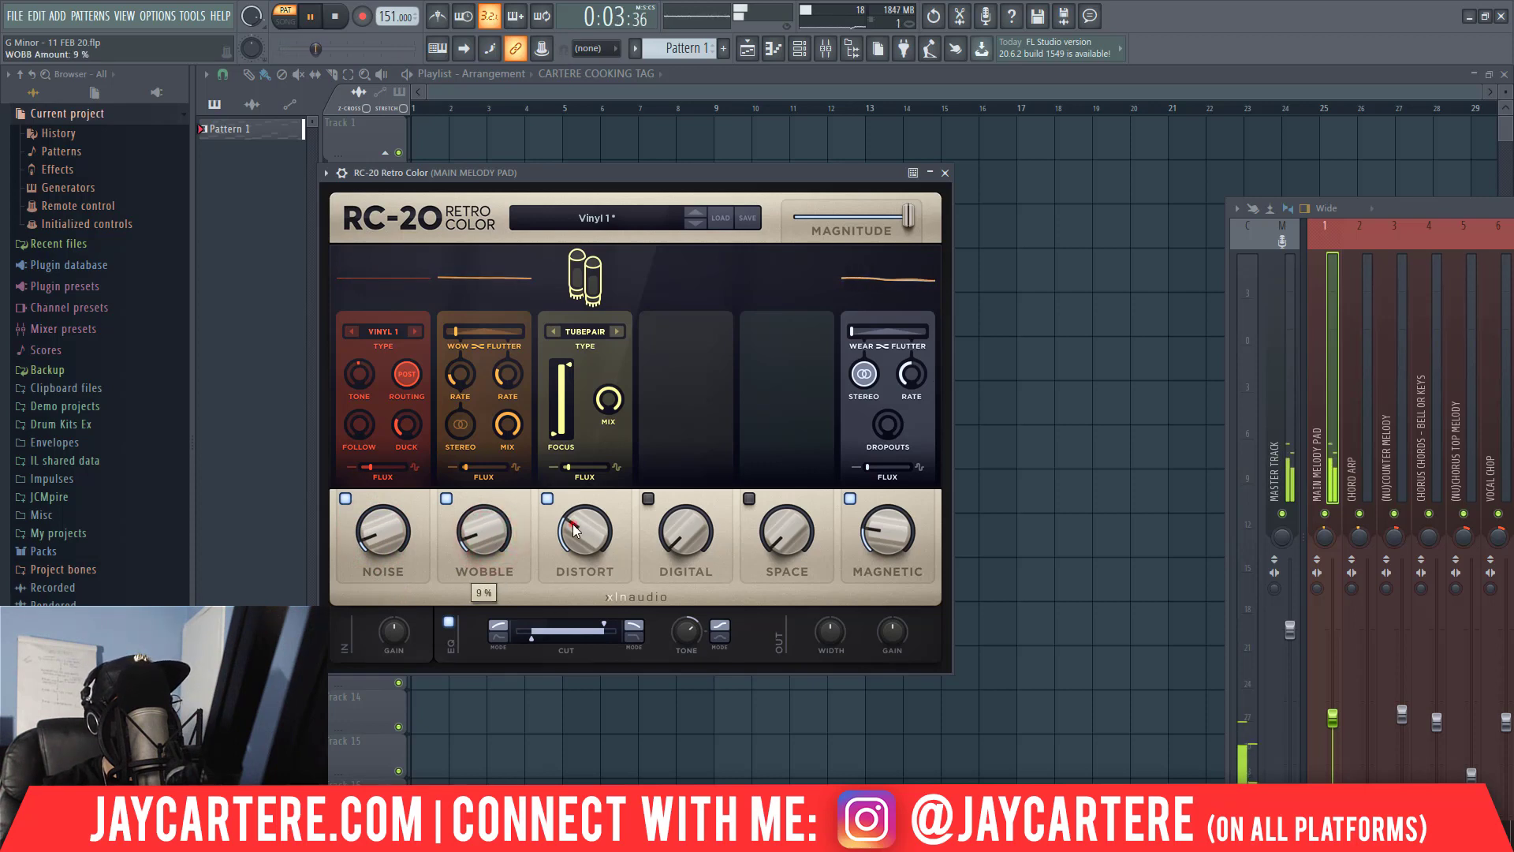
{"action": "left_click_drag", "start_coordinate": [564, 526], "coordinate": [565, 506]}
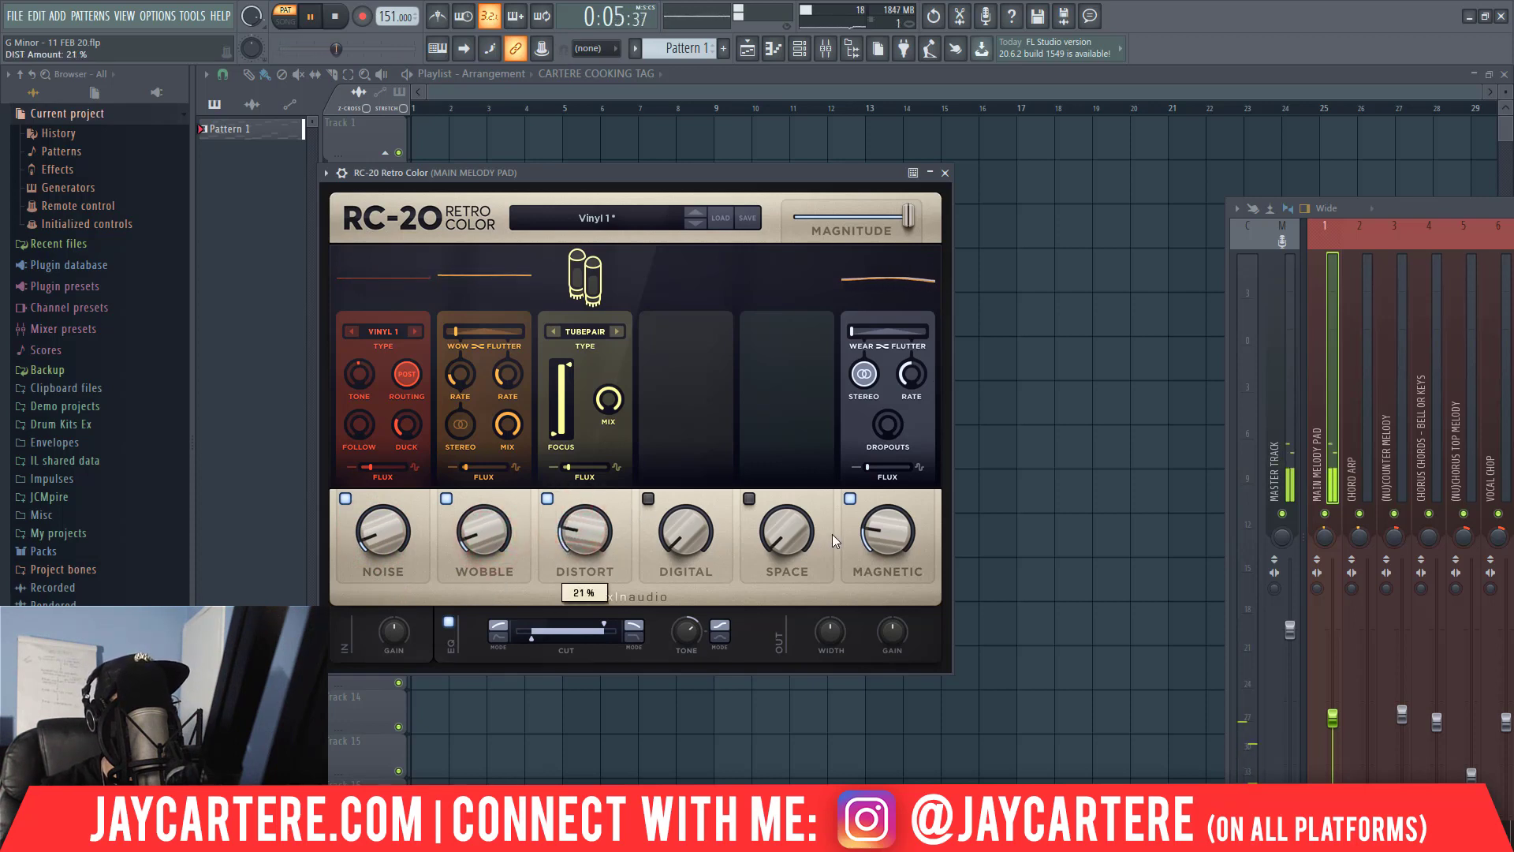
{"action": "left_click_drag", "start_coordinate": [877, 527], "coordinate": [882, 562]}
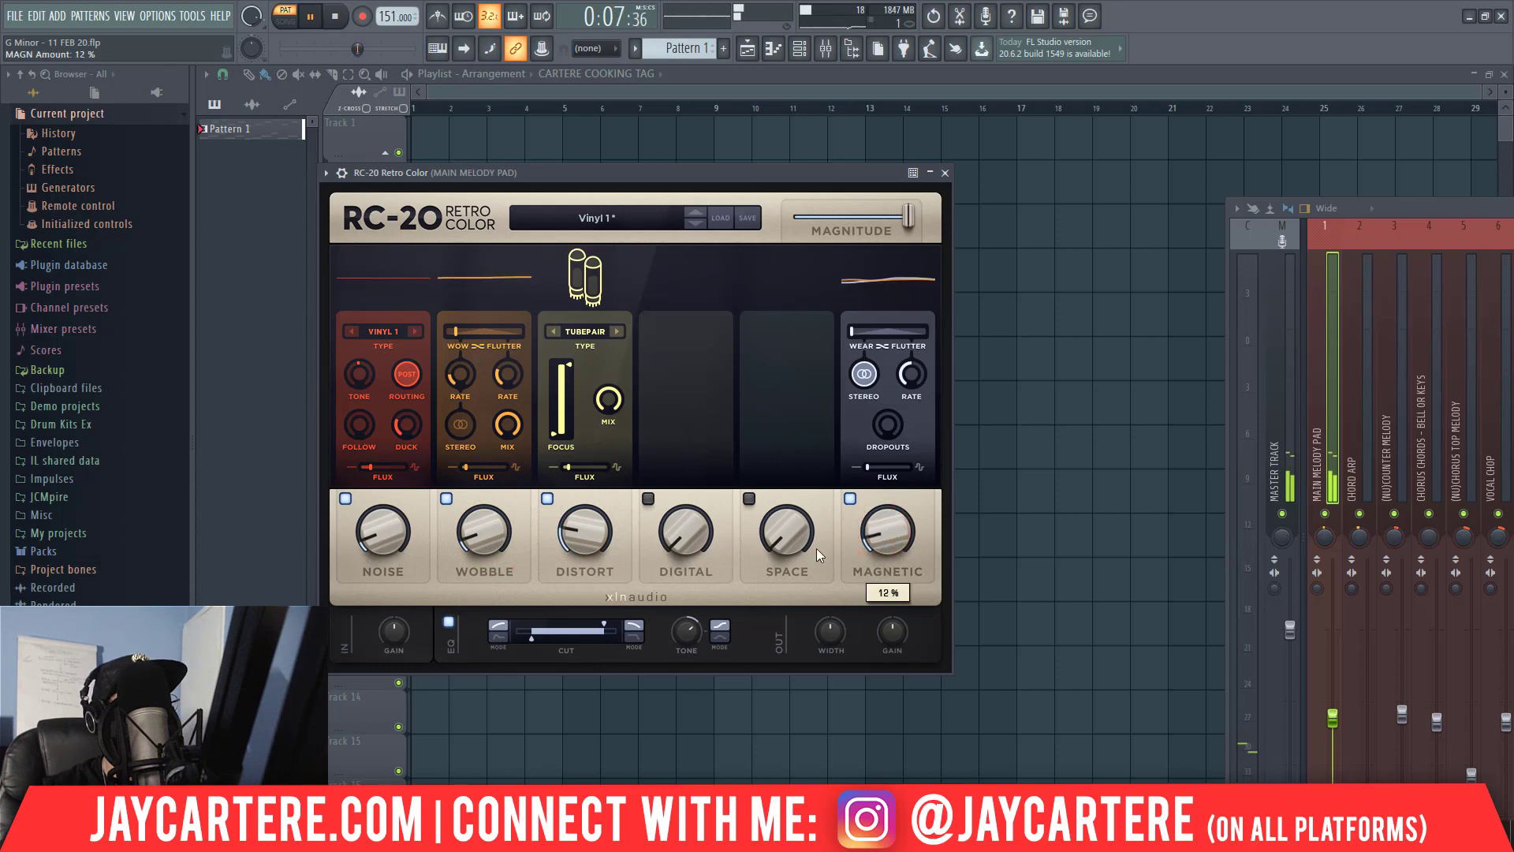
Raise RC-20's Space amount slightly, switch its noise type to 7.5", and close the editor.
{"action": "left_click_drag", "start_coordinate": [784, 546], "coordinate": [782, 538]}
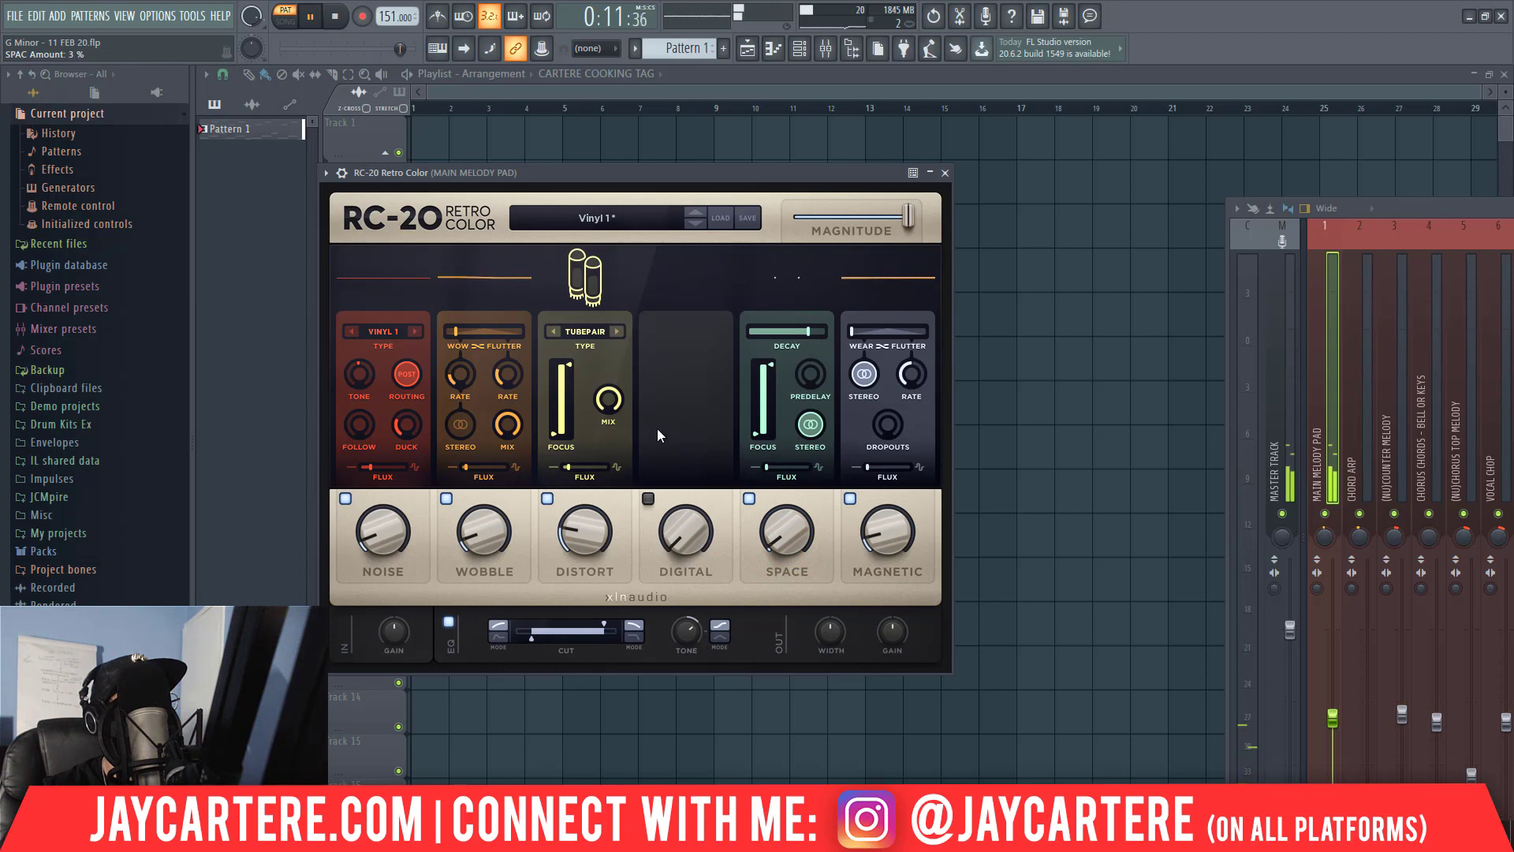
{"action": "left_click", "coordinate": [414, 331]}
{"action": "left_click_drag", "start_coordinate": [395, 540], "coordinate": [395, 531]}
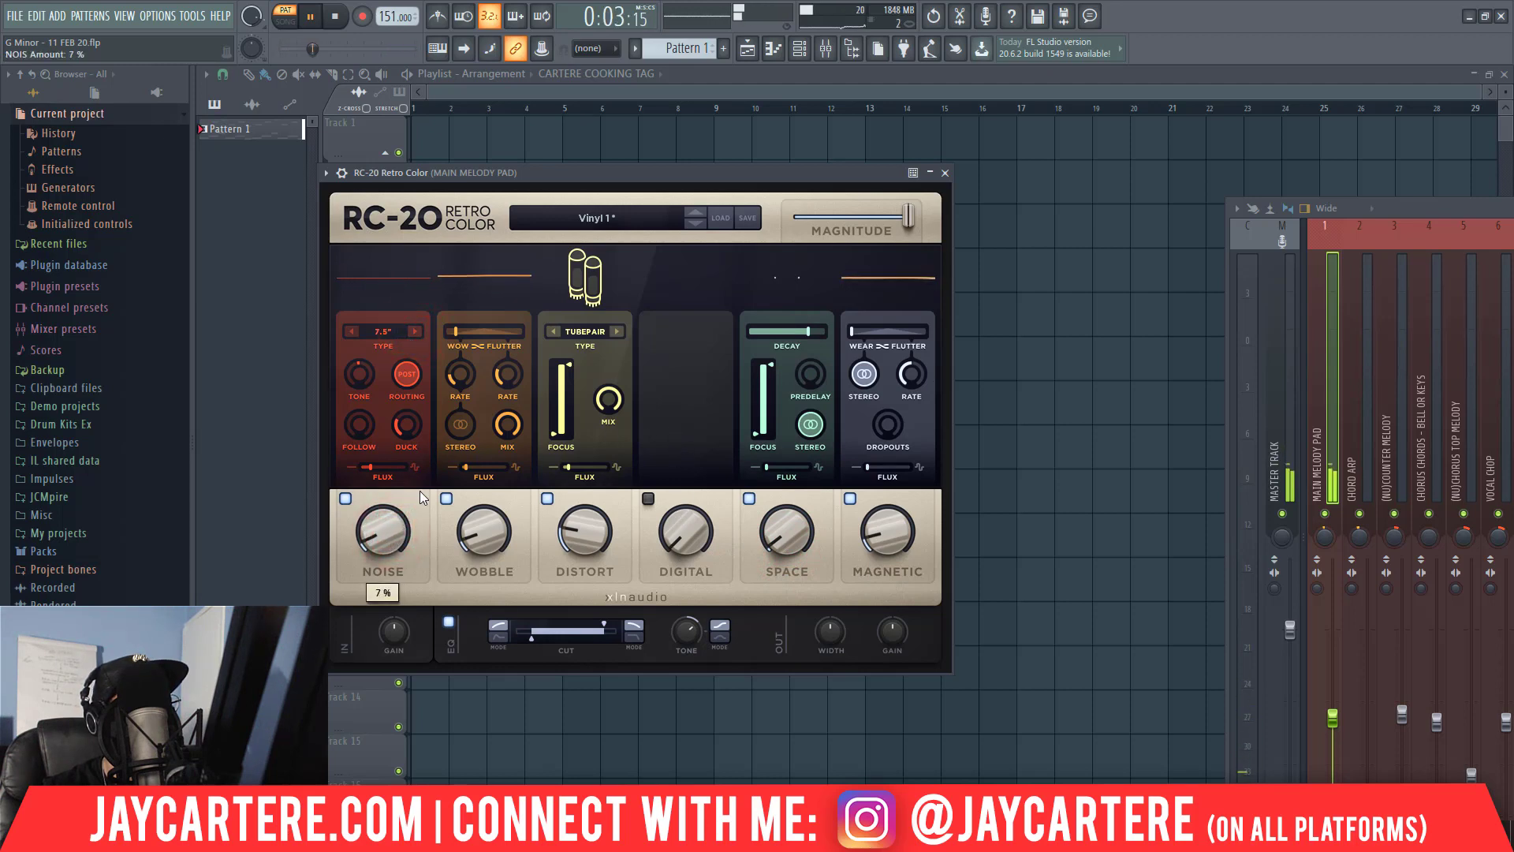
{"action": "left_click", "coordinate": [949, 171]}
Load HalfTime into effect slot 4 on MAIN MELODY PAD, enable the slot and open the plugin's editor.
{"action": "left_click_drag", "start_coordinate": [1436, 205], "coordinate": [153, 65]}
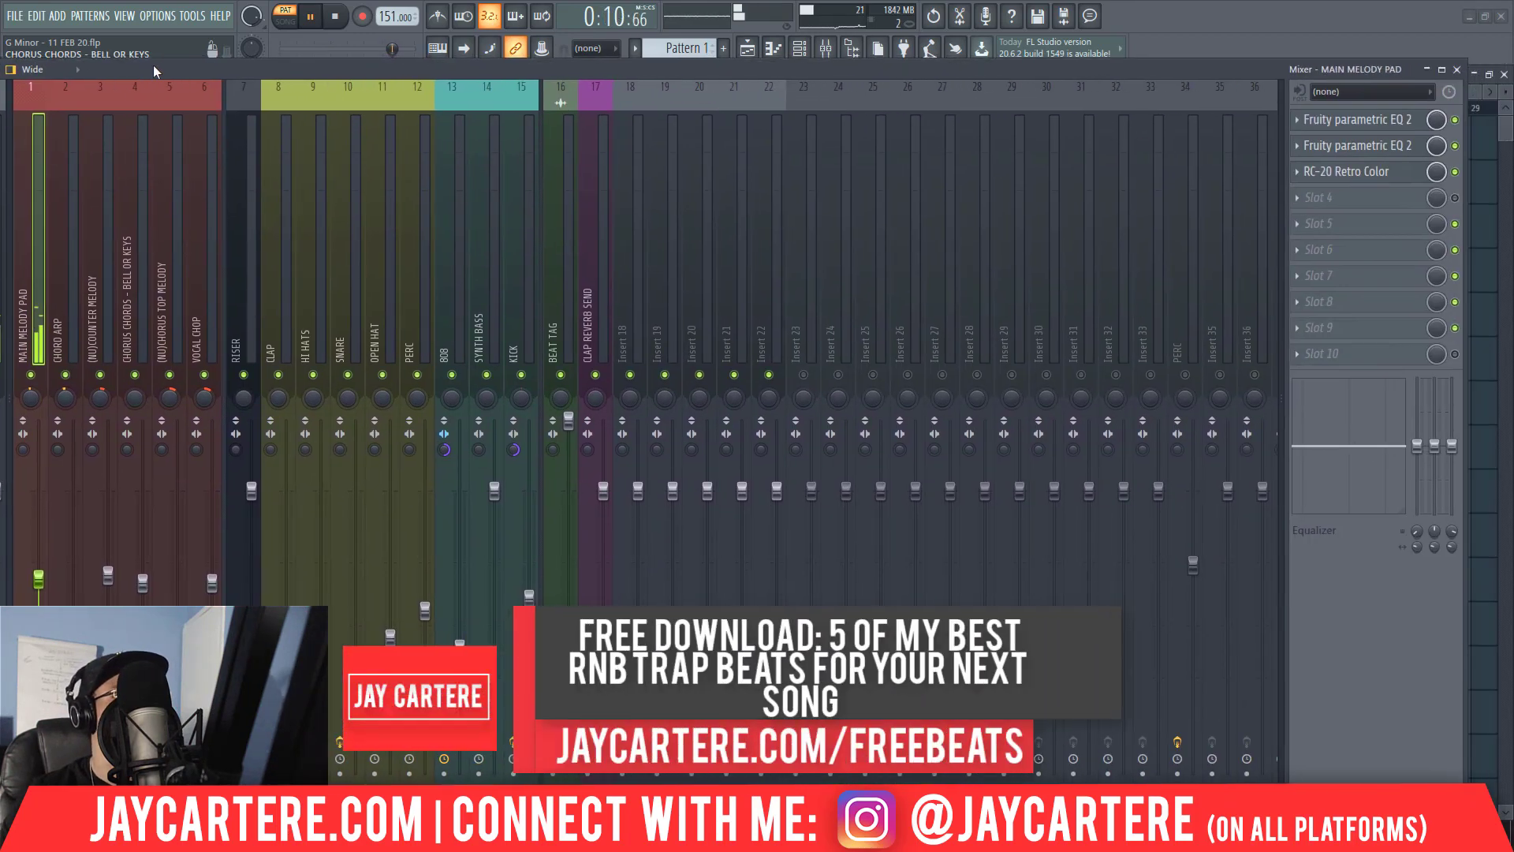
{"action": "left_click", "coordinate": [1318, 197]}
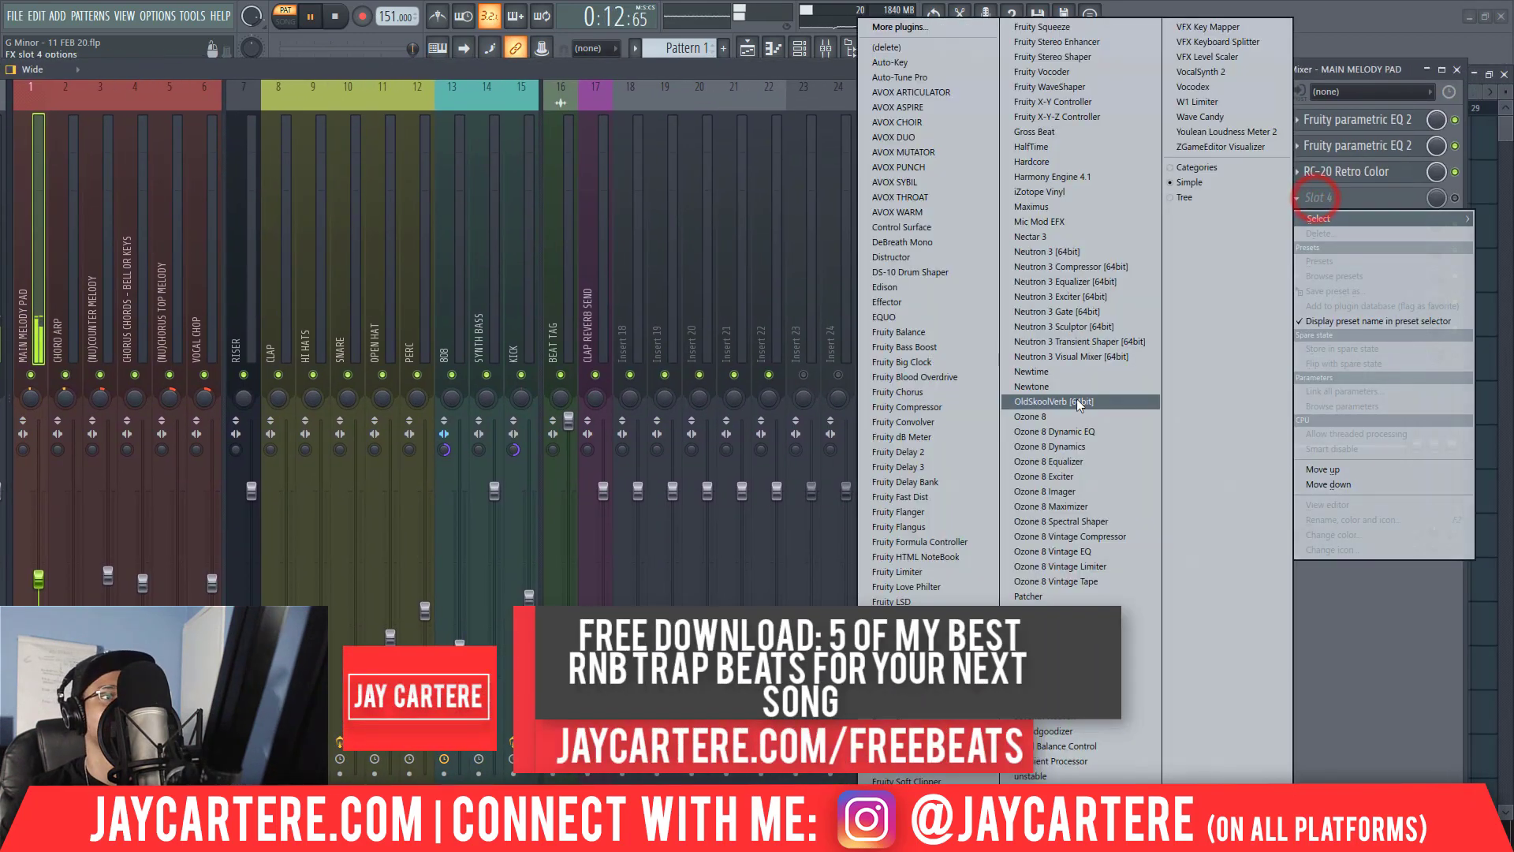
{"action": "left_click", "coordinate": [1032, 147]}
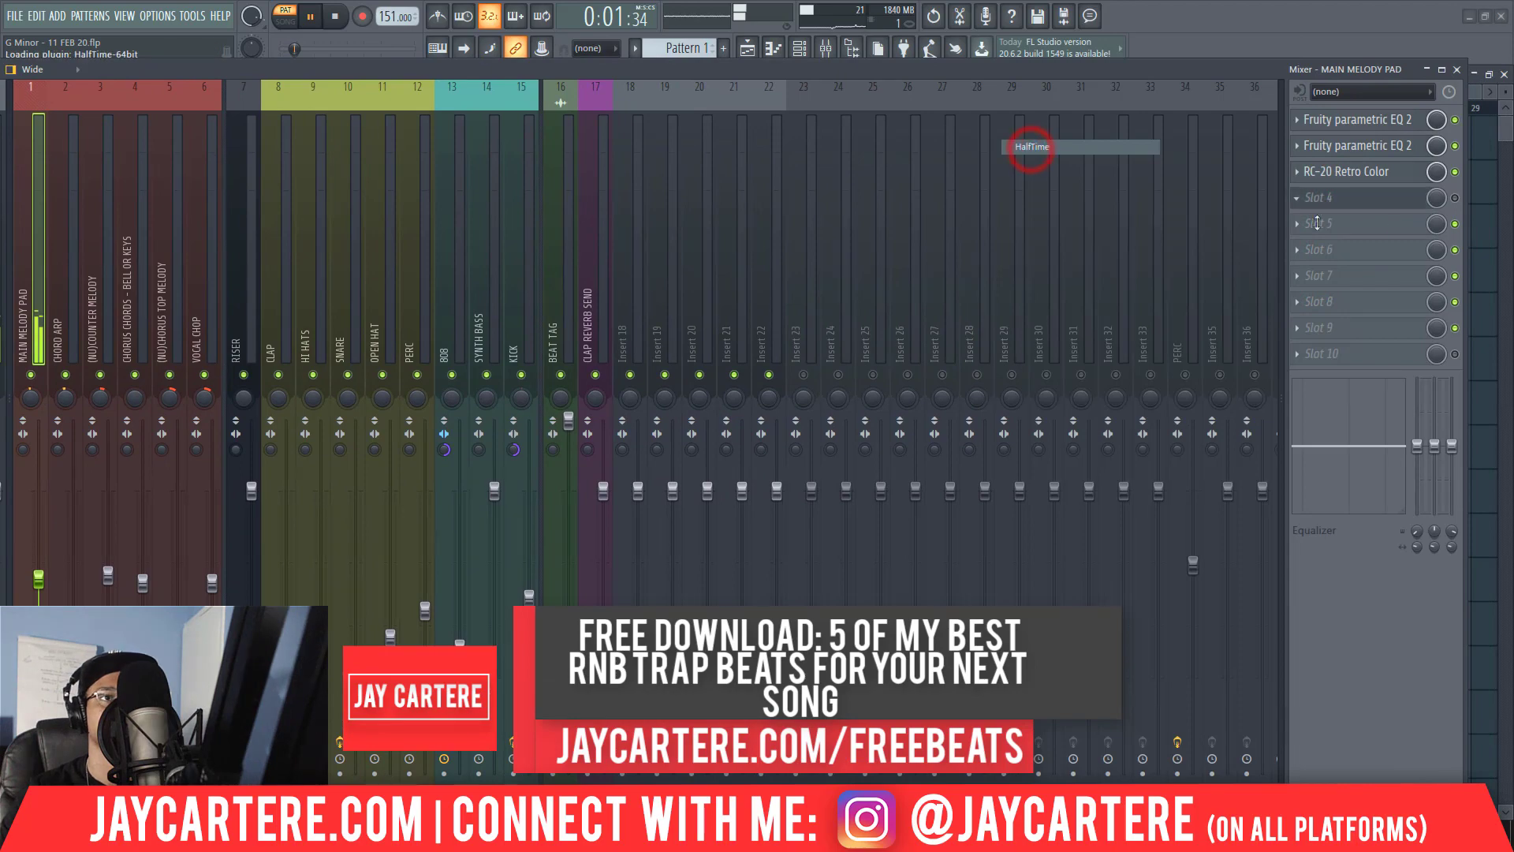
{"action": "left_click", "coordinate": [1457, 197]}
{"action": "left_click", "coordinate": [1334, 198]}
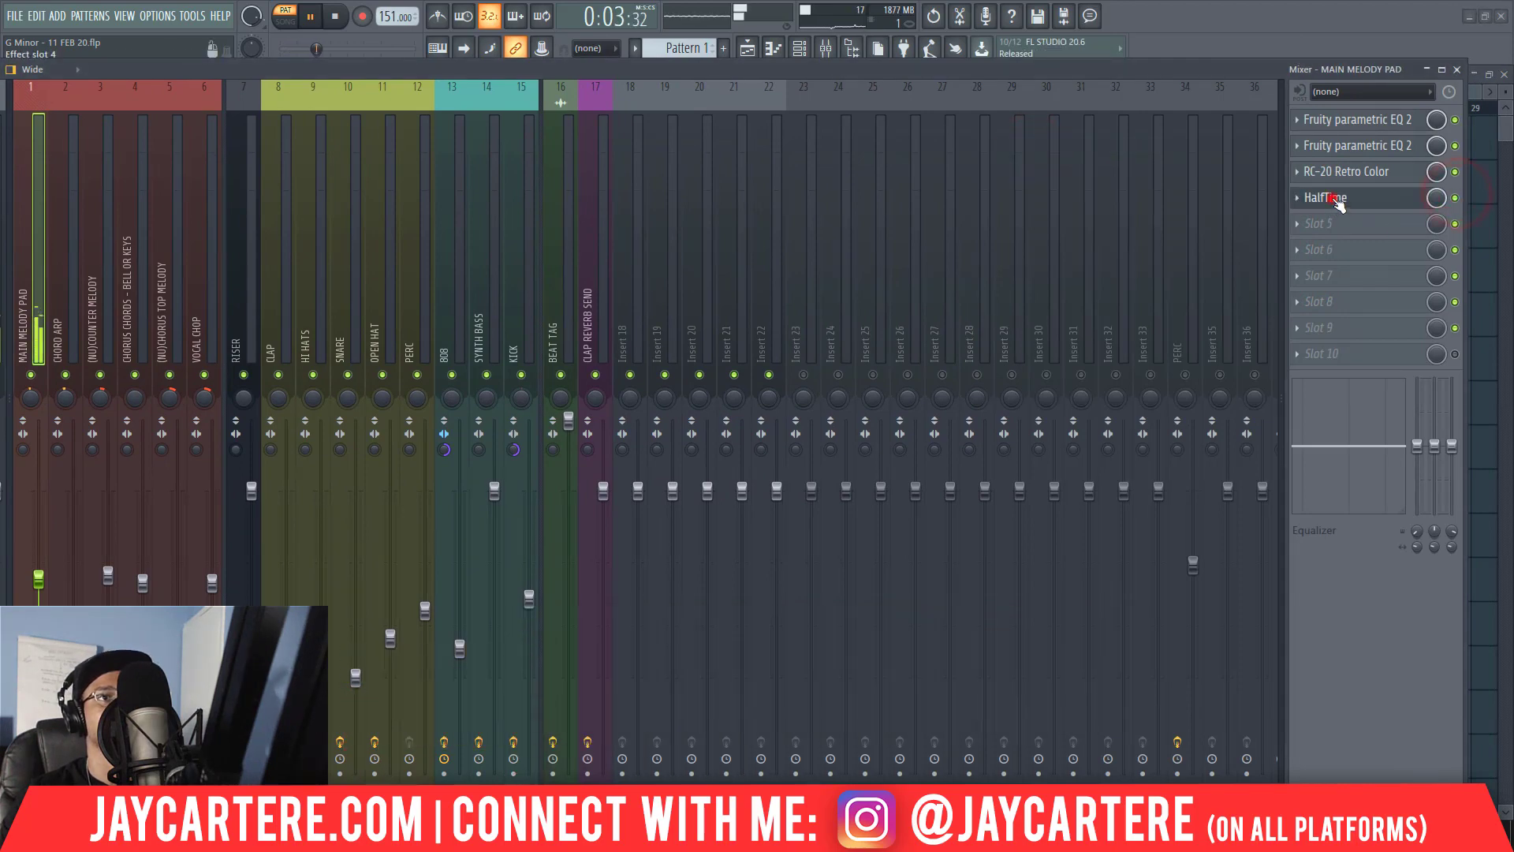
{"action": "left_click", "coordinate": [1334, 198]}
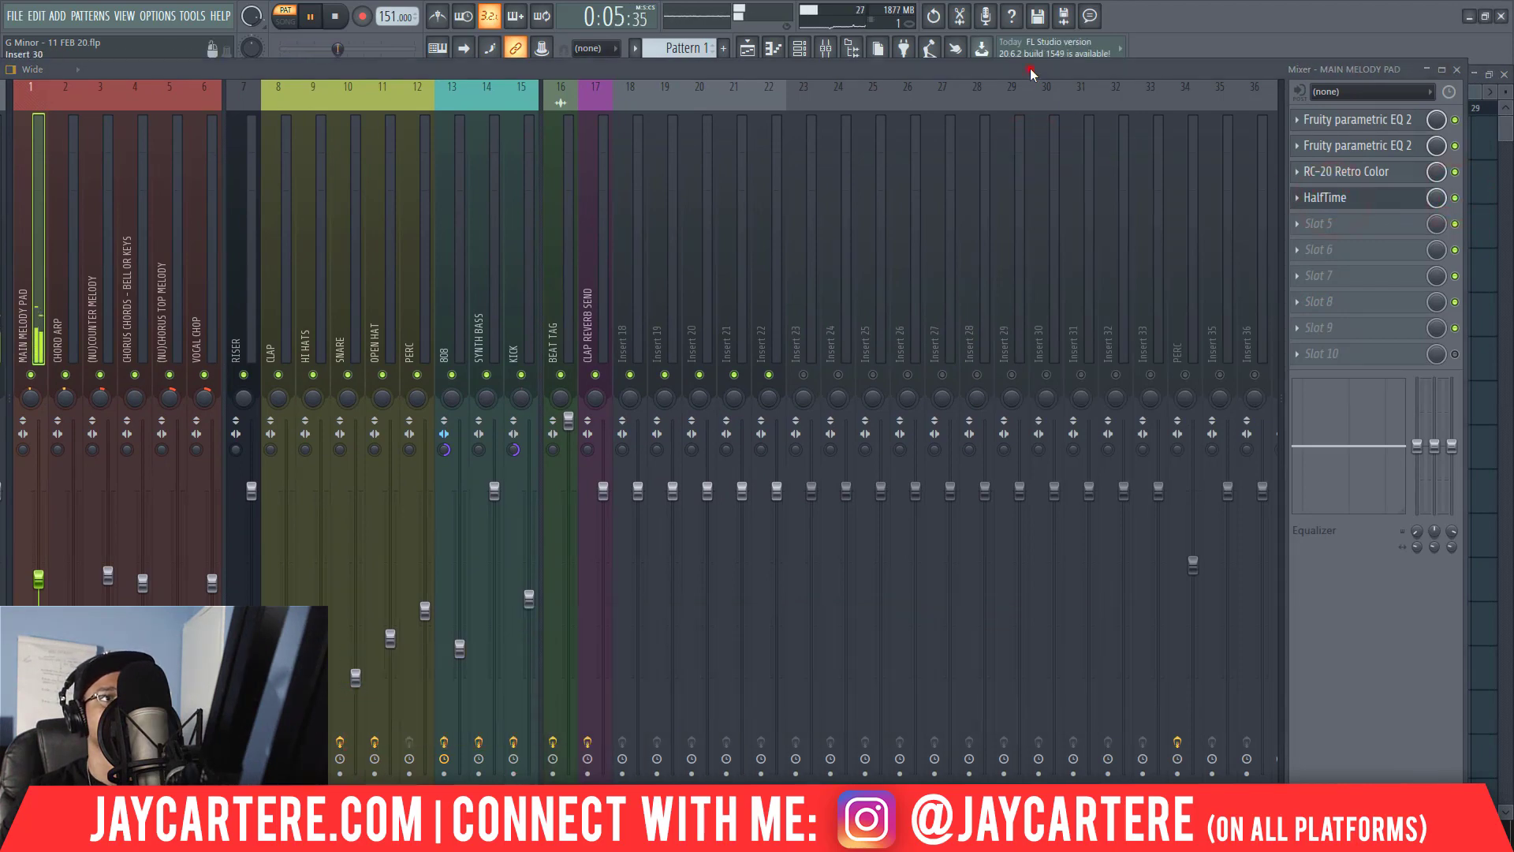
Try HalfTime's loop length at 2 Bars, settle on 1/2, and close its editor.
{"action": "left_click_drag", "start_coordinate": [1031, 70], "coordinate": [1513, 337]}
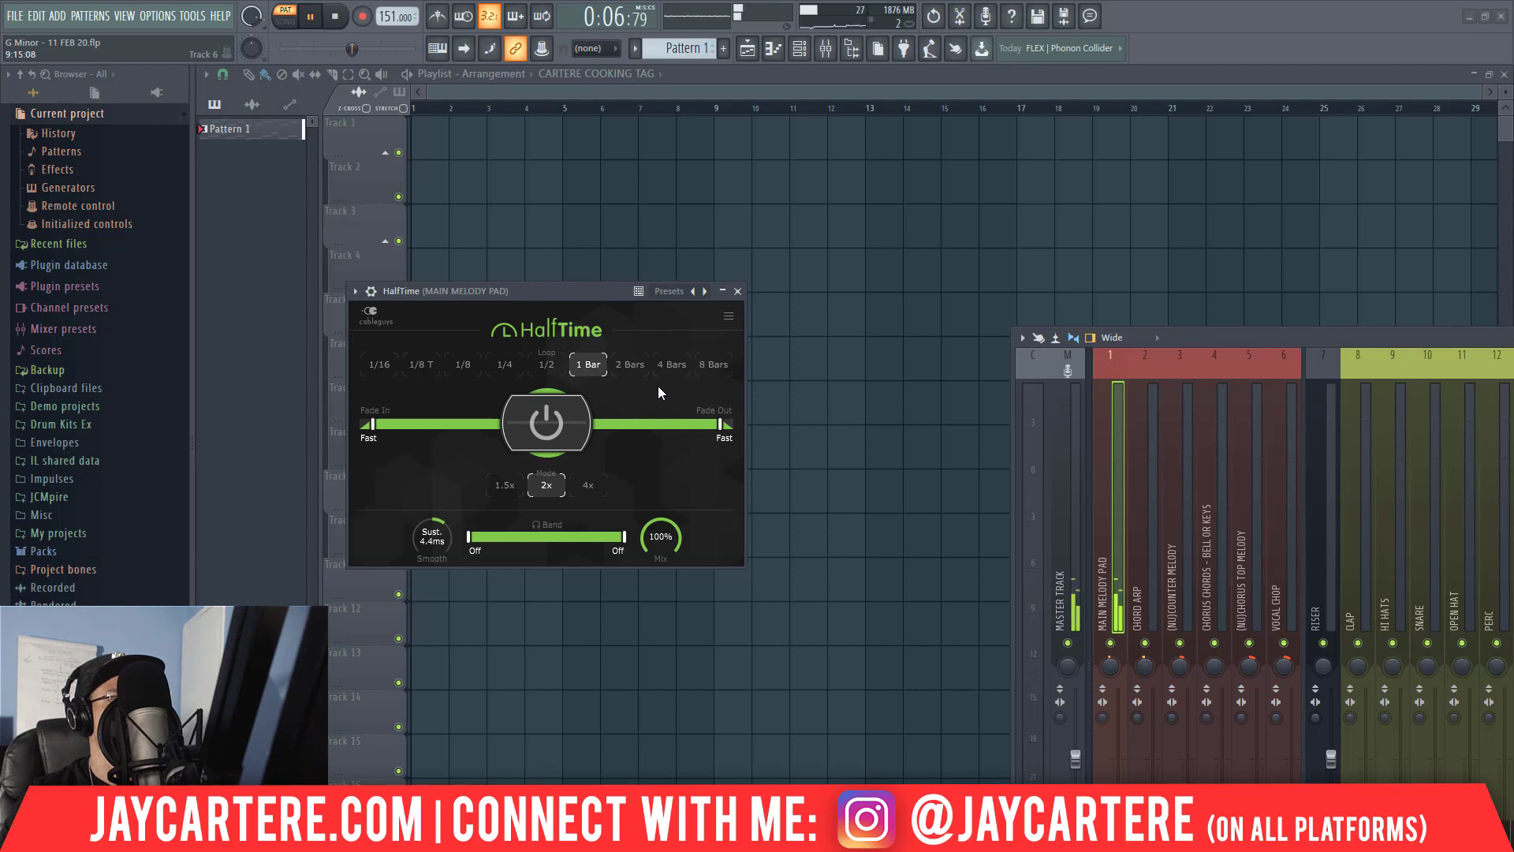
{"action": "left_click", "coordinate": [630, 365]}
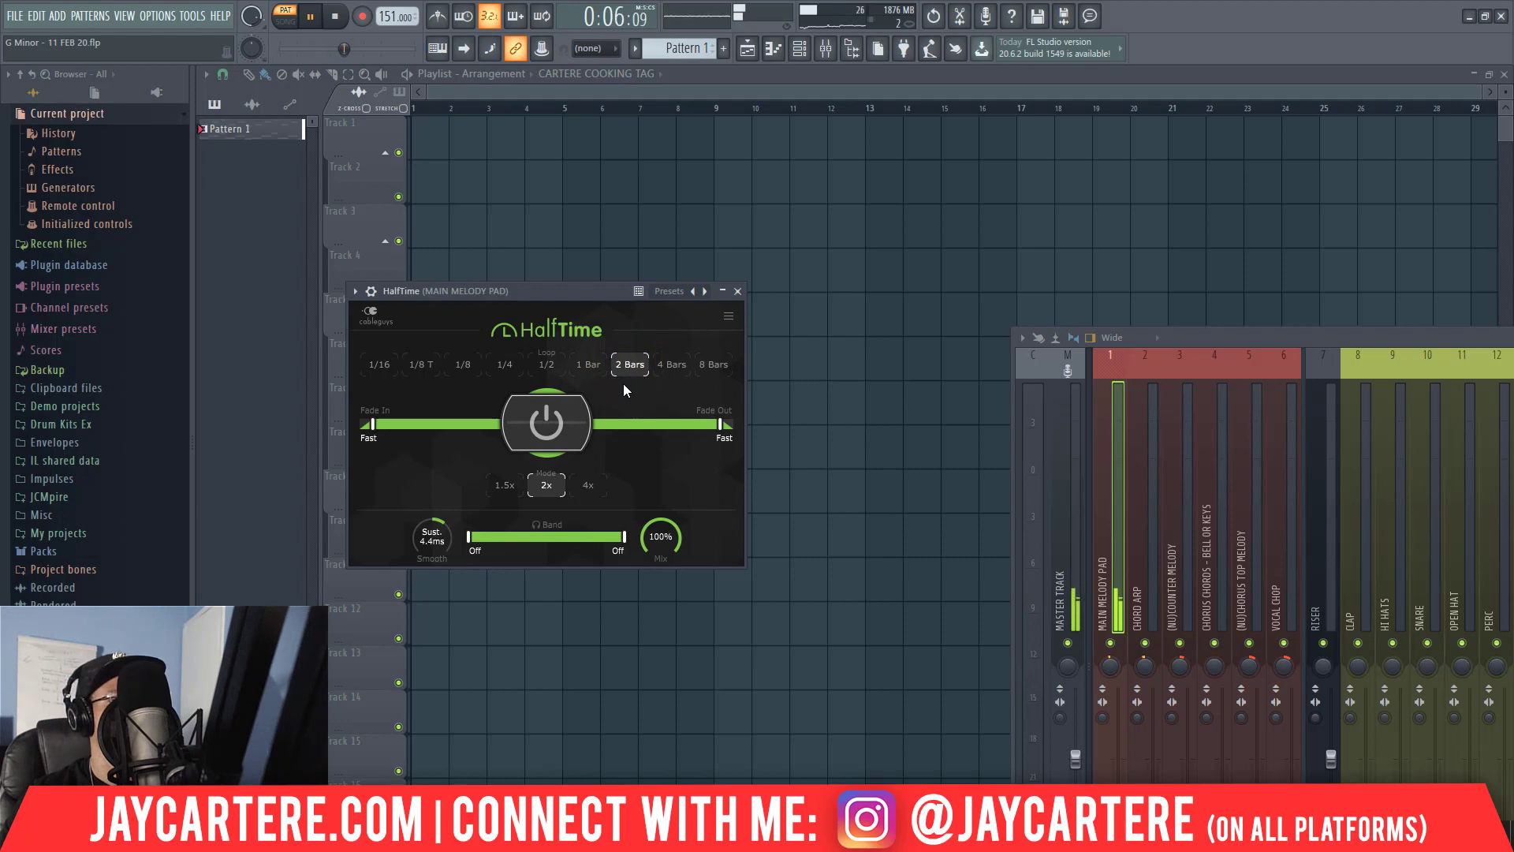
{"action": "left_click", "coordinate": [557, 362]}
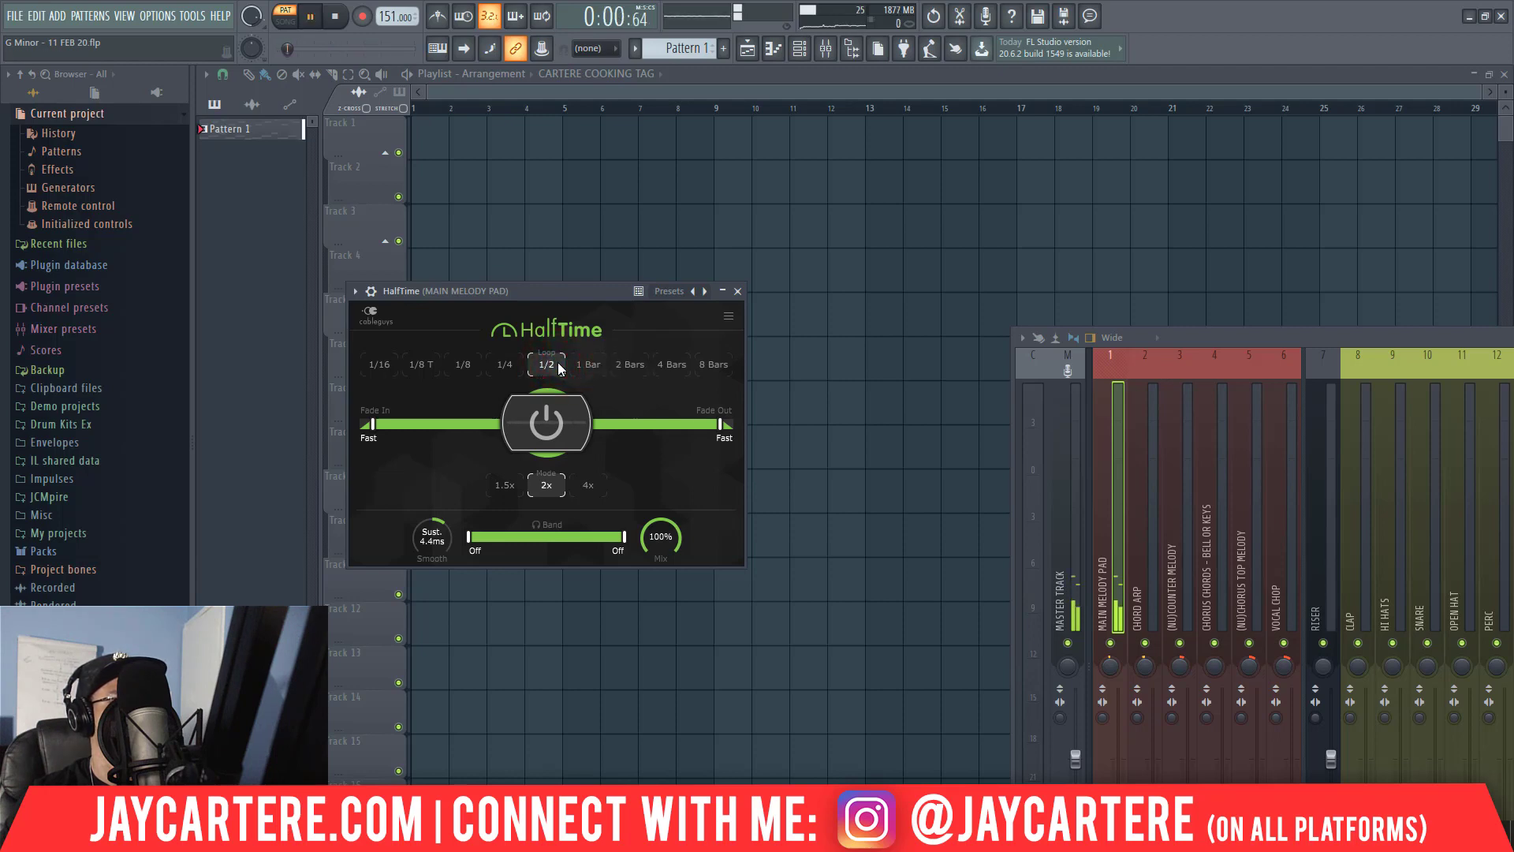
{"action": "left_click", "coordinate": [738, 292]}
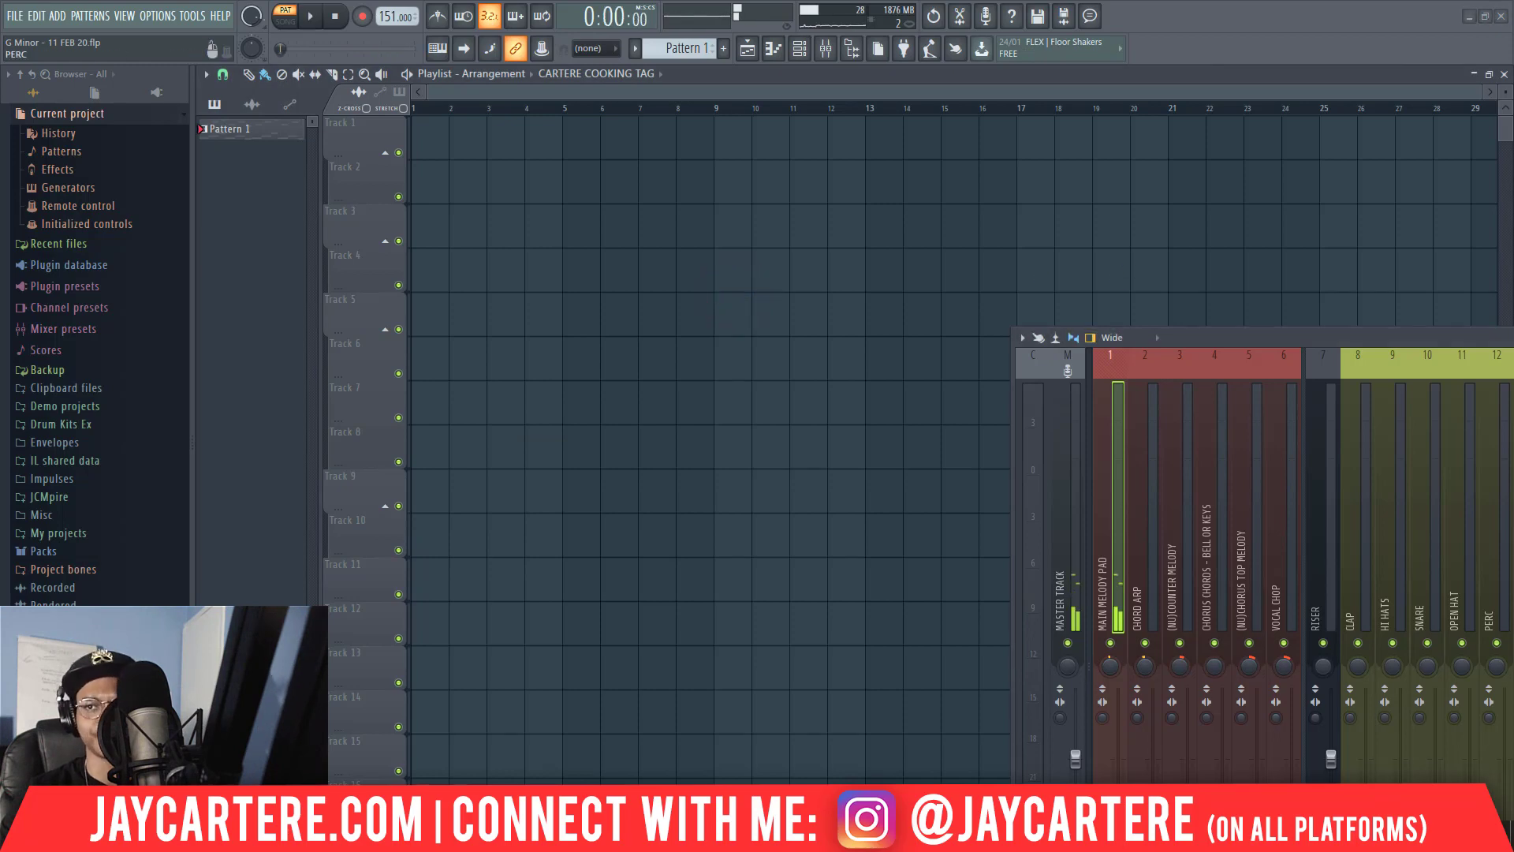
Play the melody with MAIN MELODY PAD's effects bypassed, stop playback and re-enable the track's effects.
{"action": "left_click_drag", "start_coordinate": [1513, 332], "coordinate": [1182, 128]}
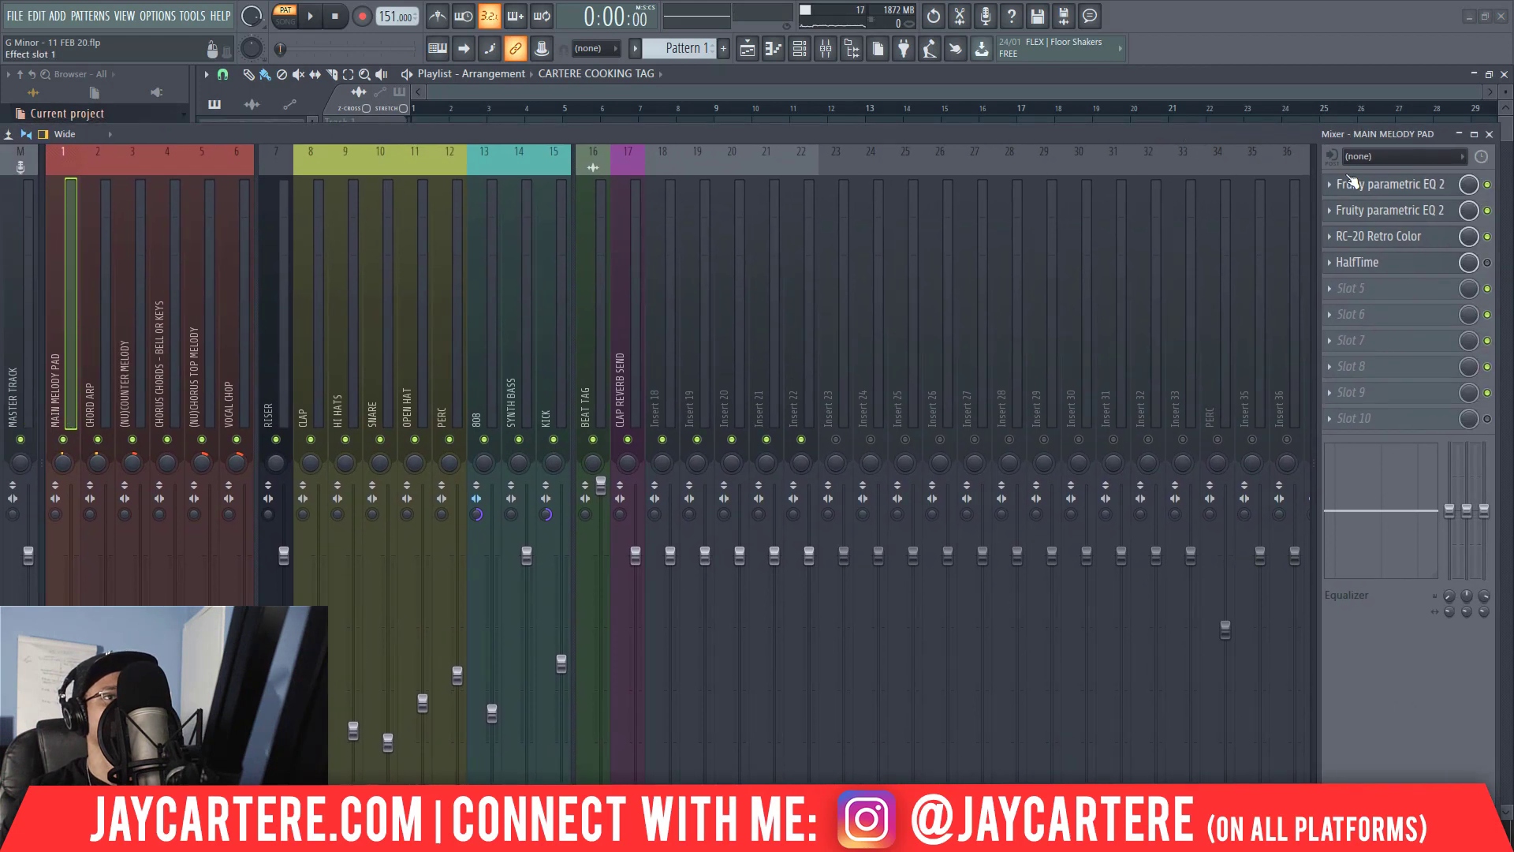
{"action": "left_click_drag", "start_coordinate": [269, 131], "coordinate": [812, 114]}
{"action": "left_click_drag", "start_coordinate": [1513, 505], "coordinate": [716, 545]}
{"action": "left_click_drag", "start_coordinate": [665, 117], "coordinate": [870, 90]}
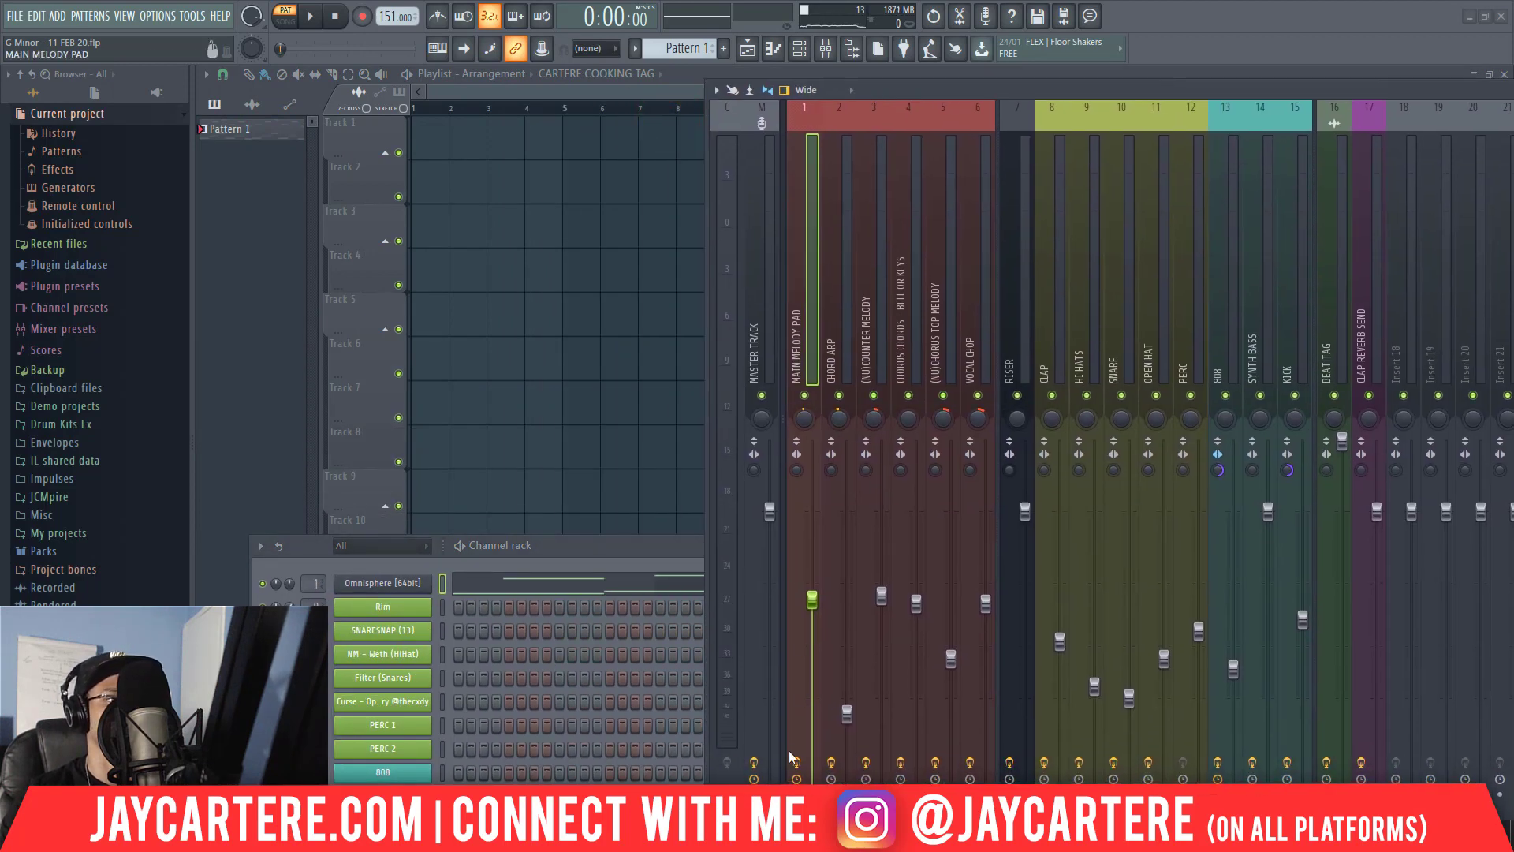
{"action": "key", "text": "space"}
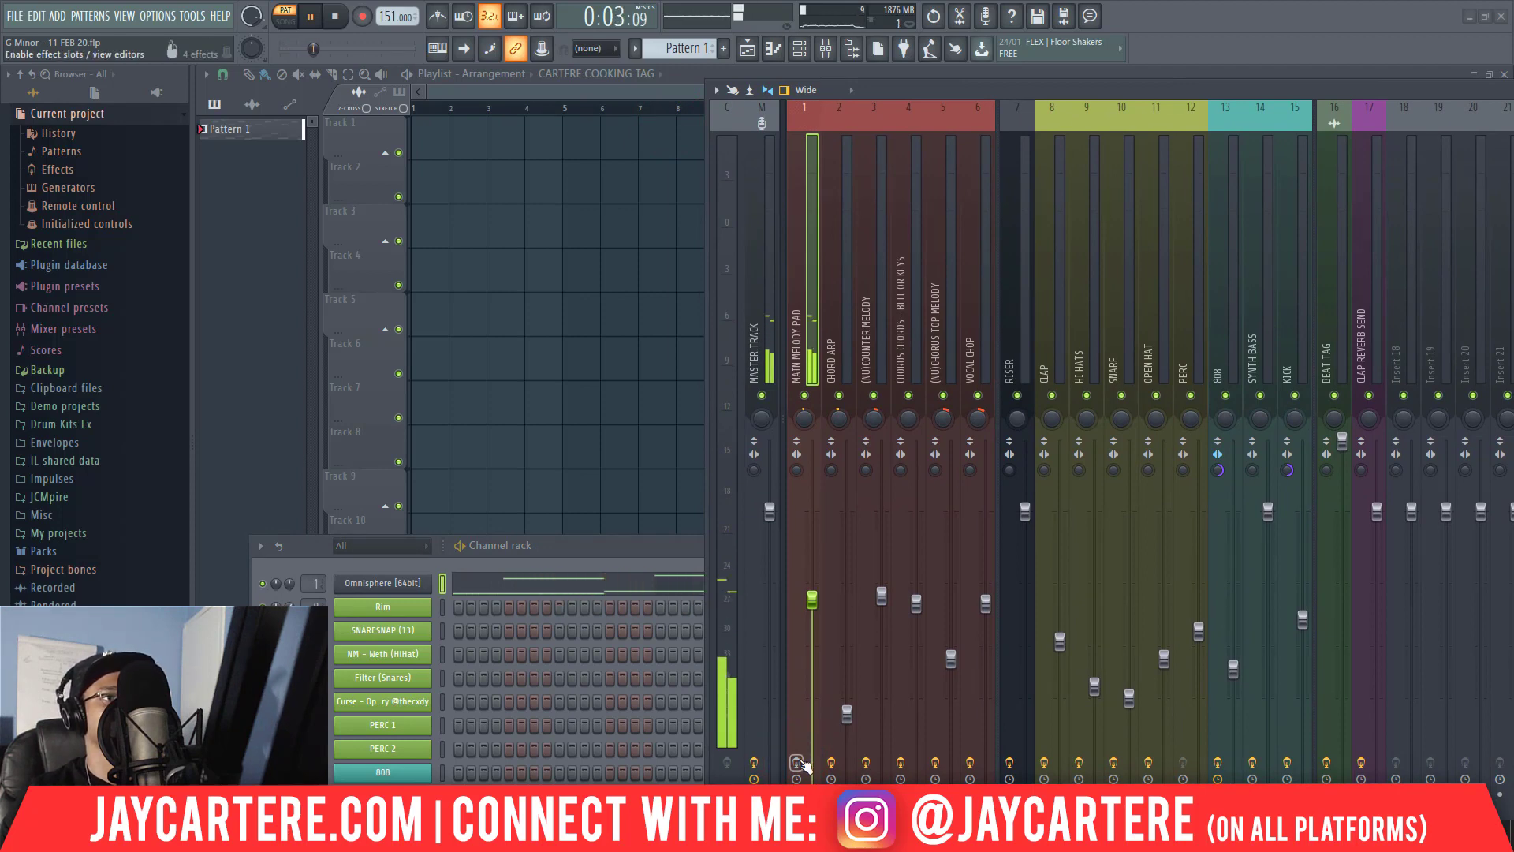
{"action": "key", "text": "space"}
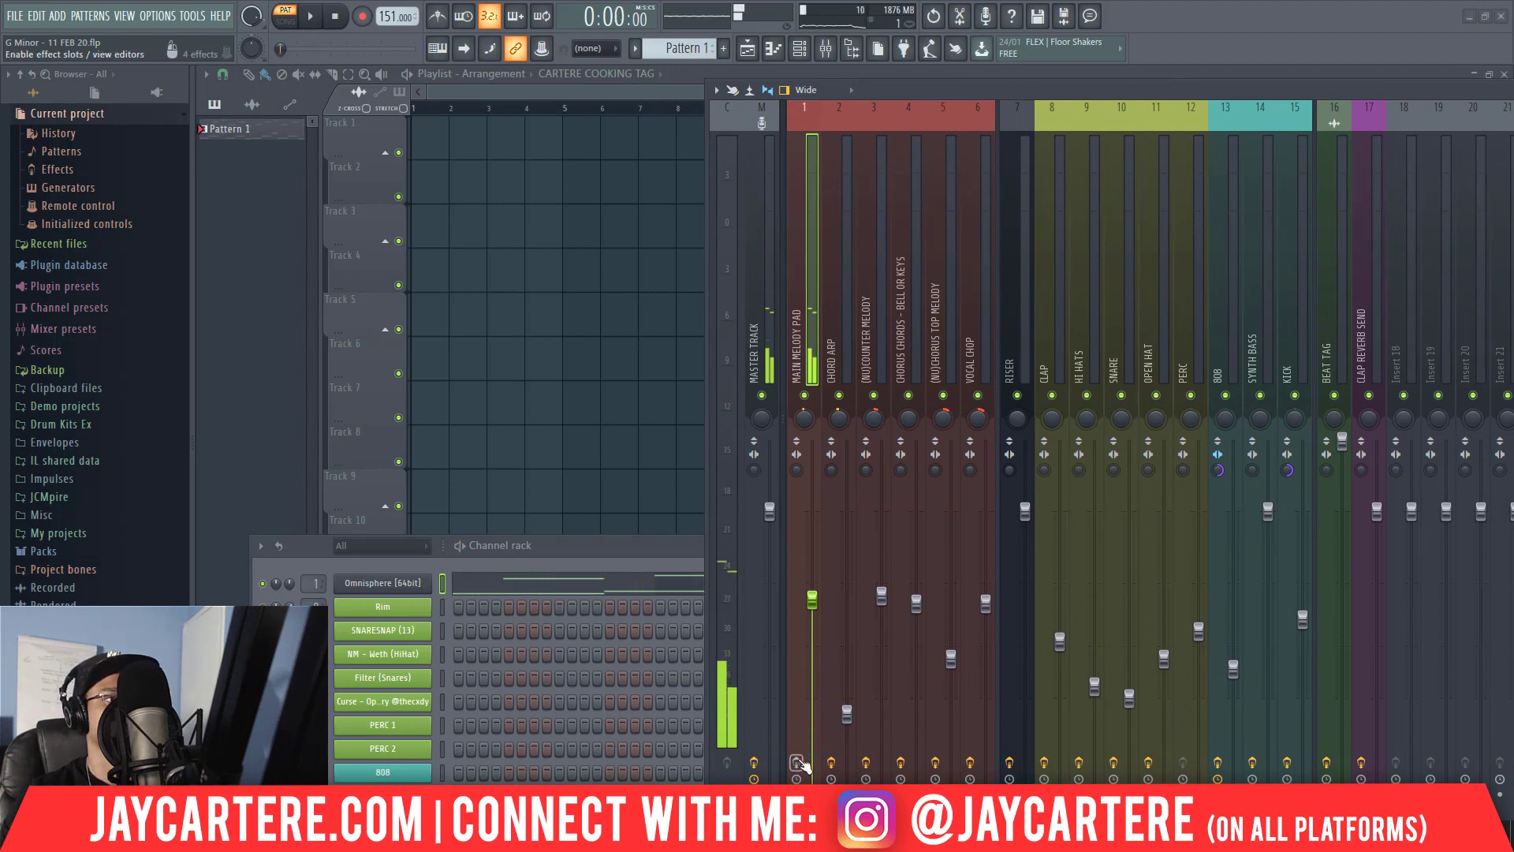
{"action": "left_click", "coordinate": [798, 762]}
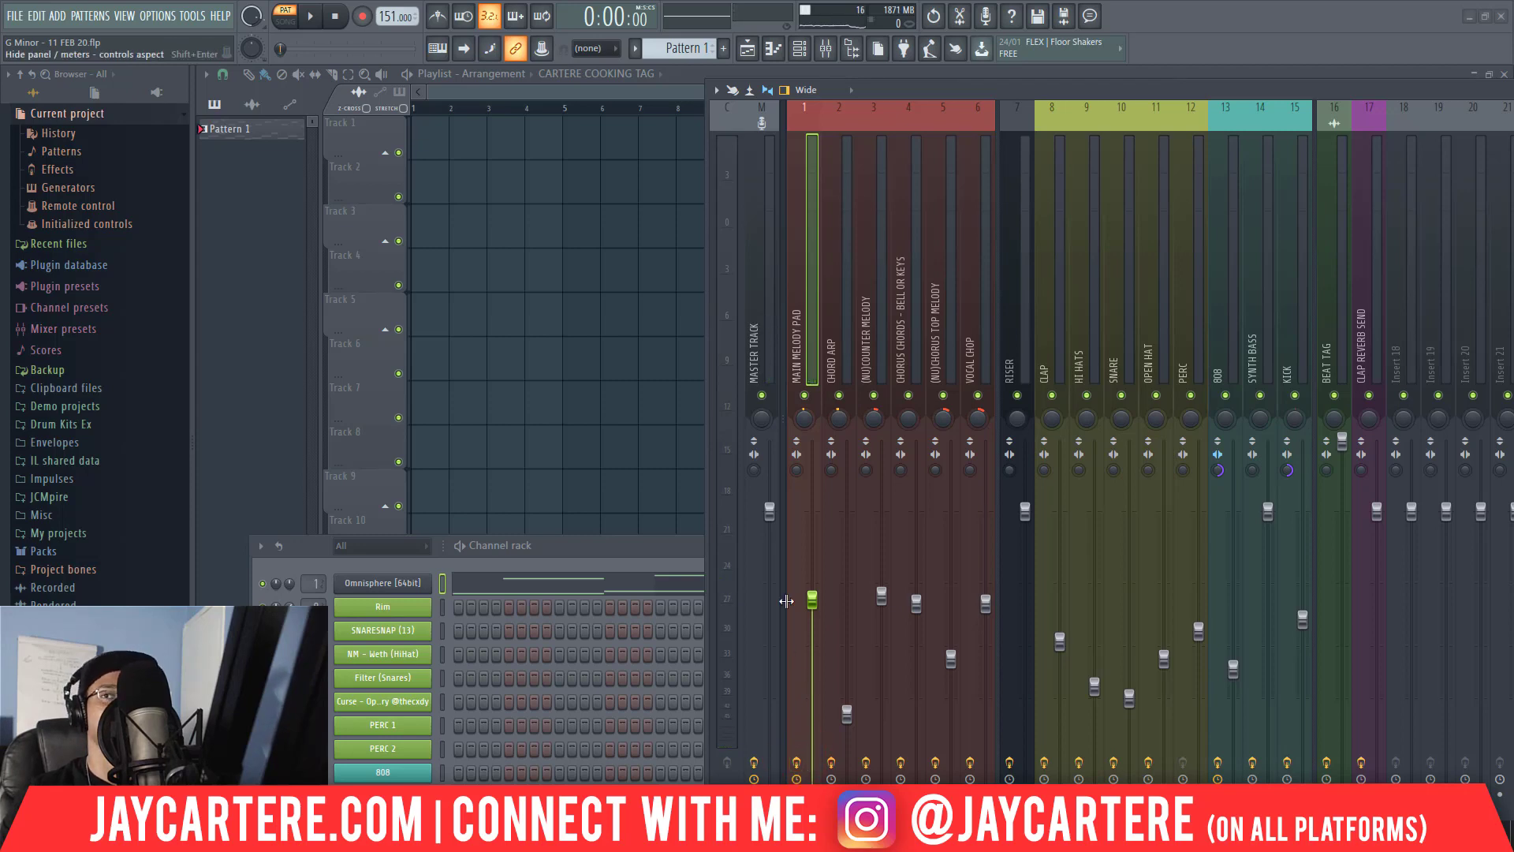
Play the melody with its effects enabled and examine the Fruity parametric EQ 2 curve on MAIN MELODY PAD.
{"action": "left_click_drag", "start_coordinate": [1218, 89], "coordinate": [1169, 142]}
{"action": "key", "text": "space"}
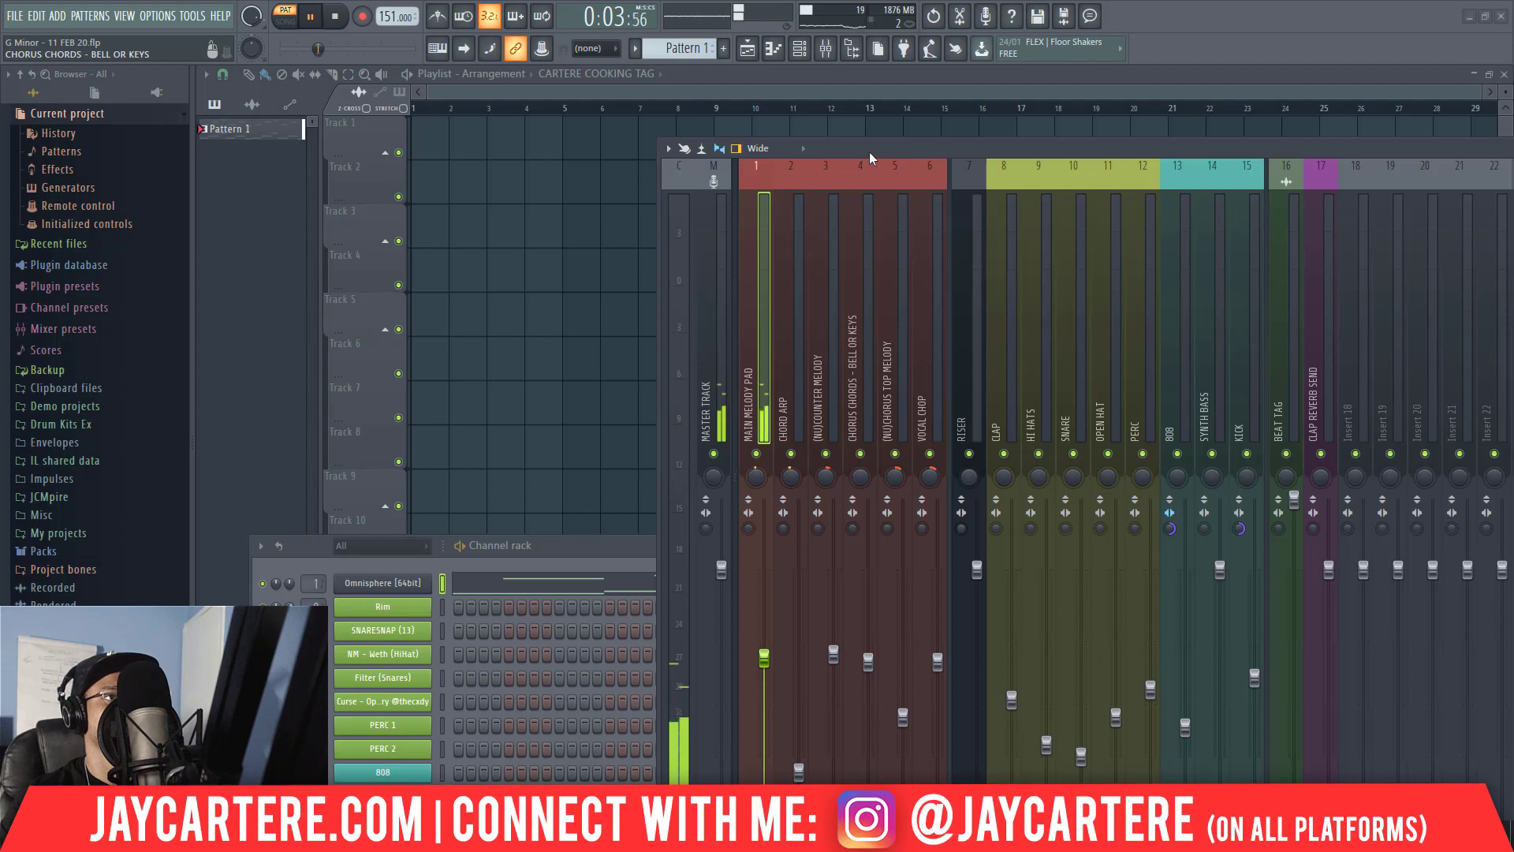
{"action": "left_click_drag", "start_coordinate": [868, 151], "coordinate": [192, 72]}
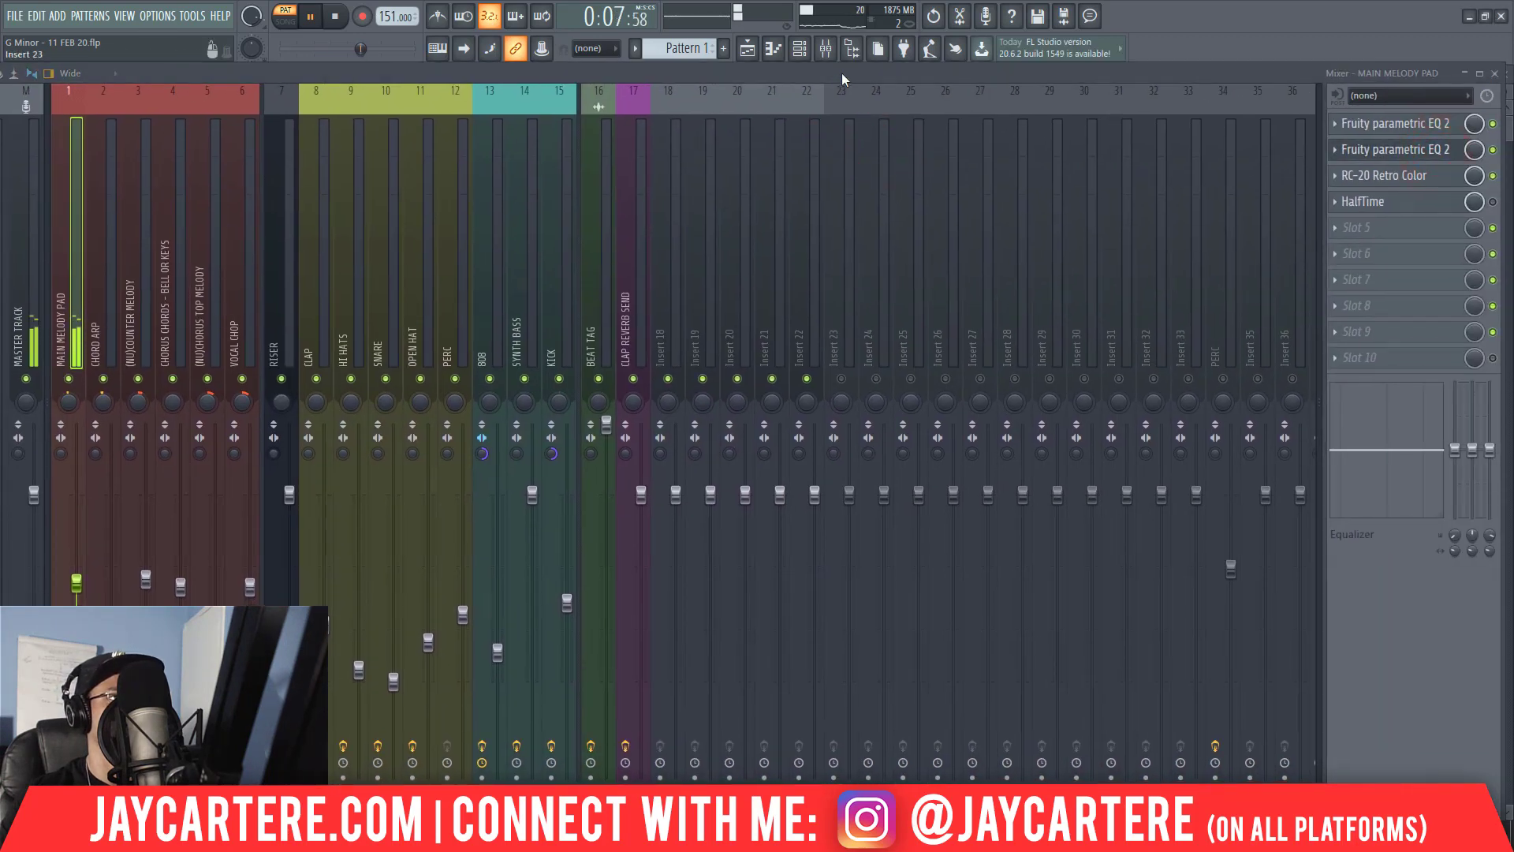
{"action": "left_click_drag", "start_coordinate": [843, 79], "coordinate": [883, 485]}
{"action": "key", "text": "space"}
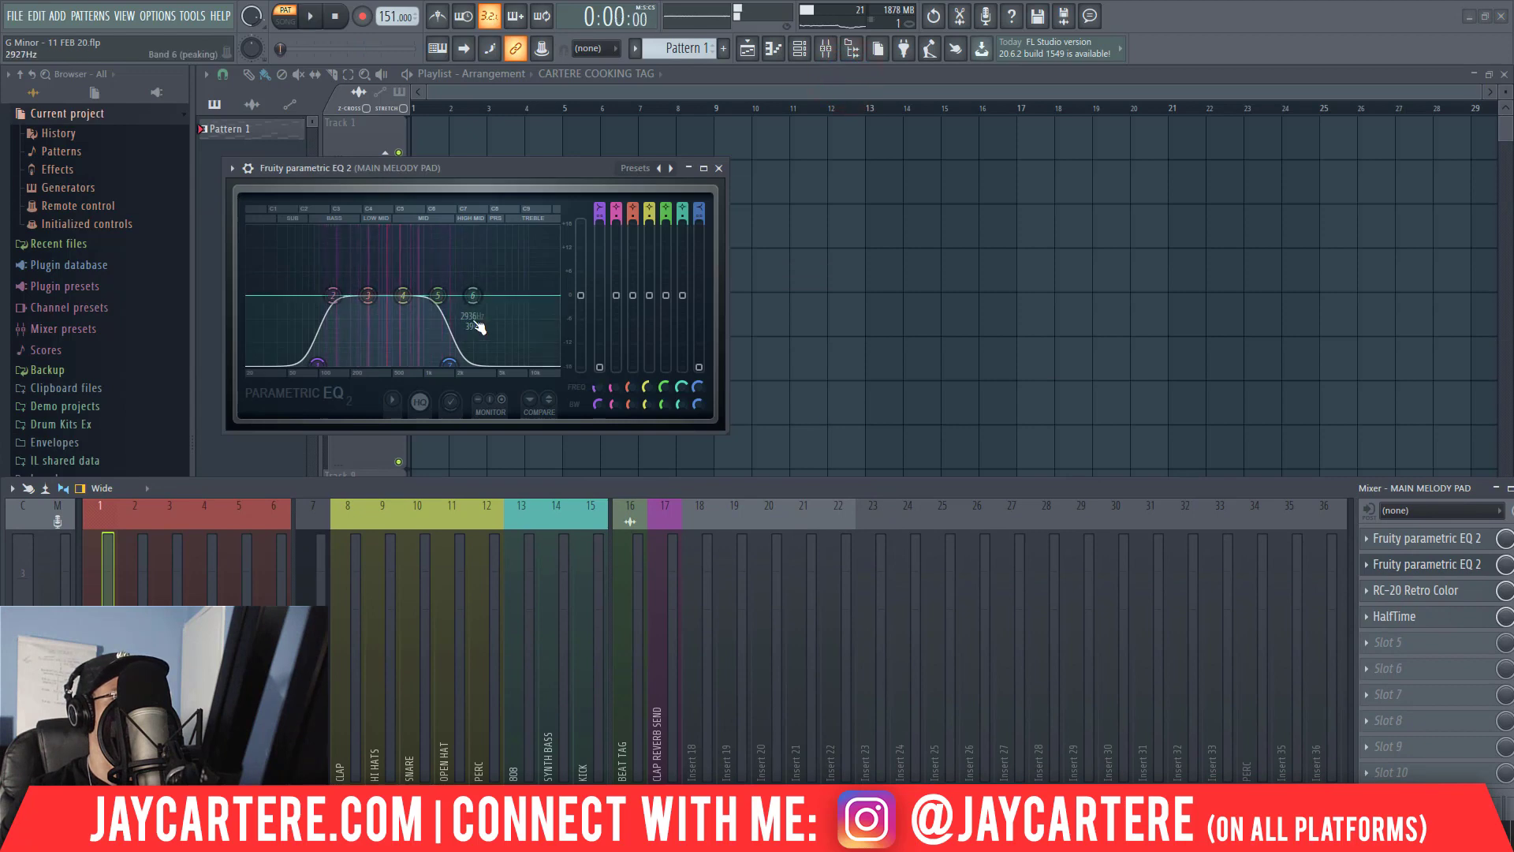
{"action": "left_click", "coordinate": [718, 159]}
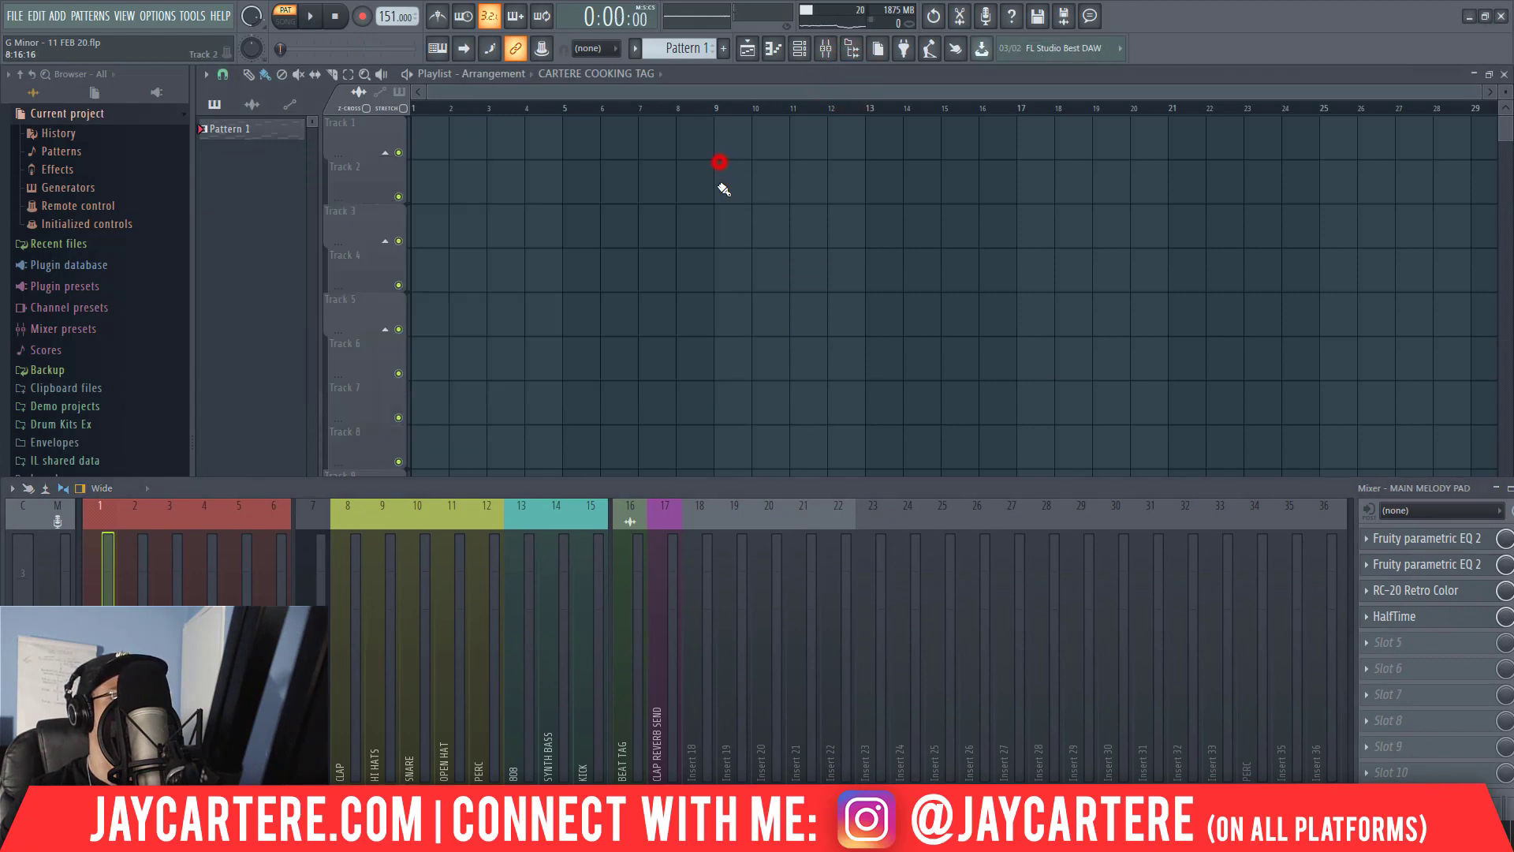
Transpose all notes of the Omnisphere melody up one octave in the piano roll, and close it.
{"action": "left_click_drag", "start_coordinate": [713, 489], "coordinate": [1371, 123]}
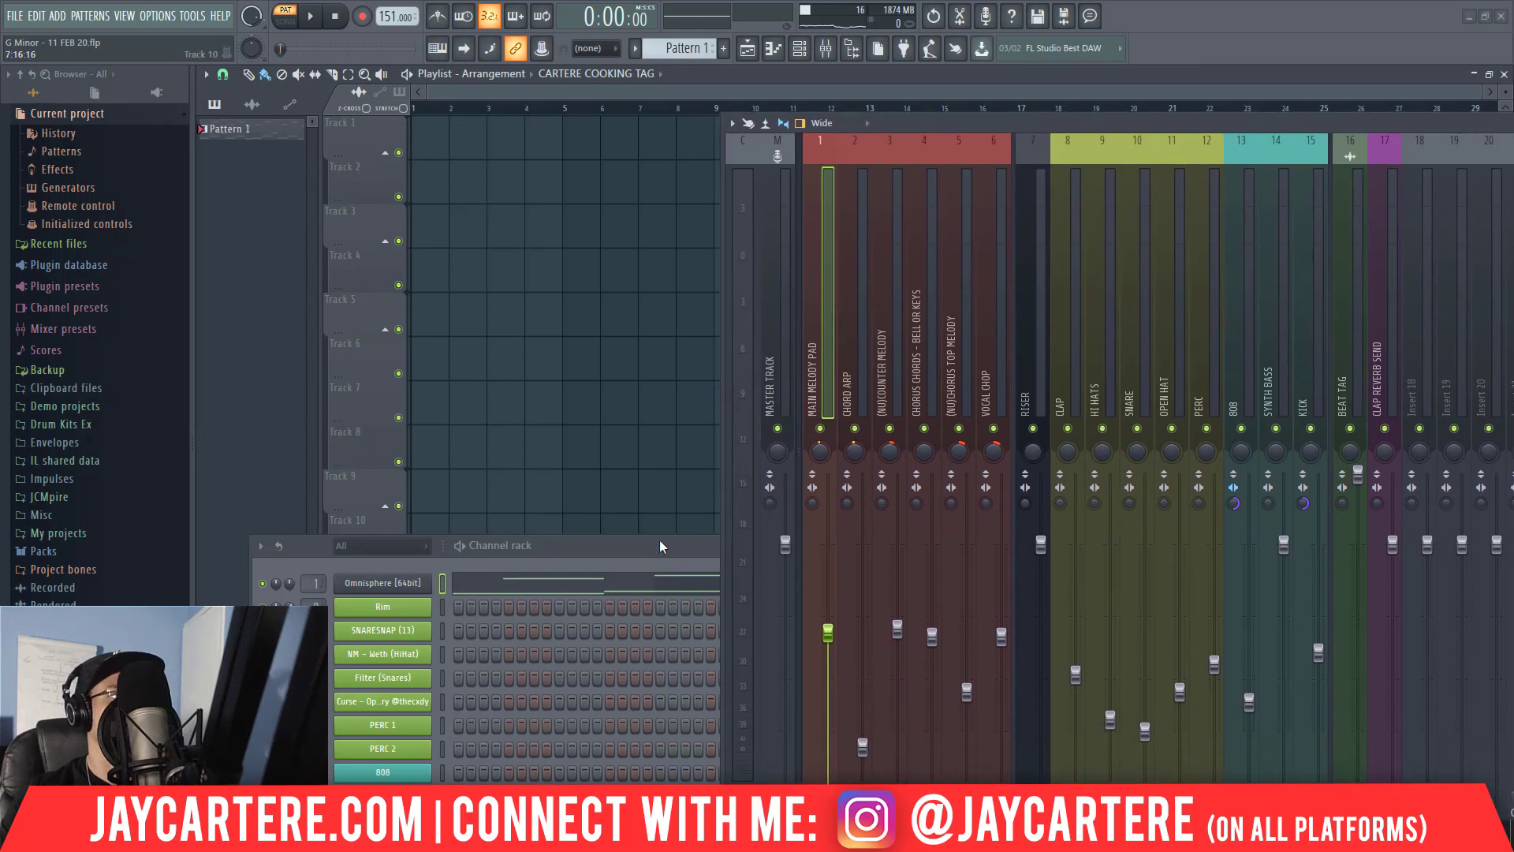
{"action": "left_click_drag", "start_coordinate": [913, 127], "coordinate": [1236, 159]}
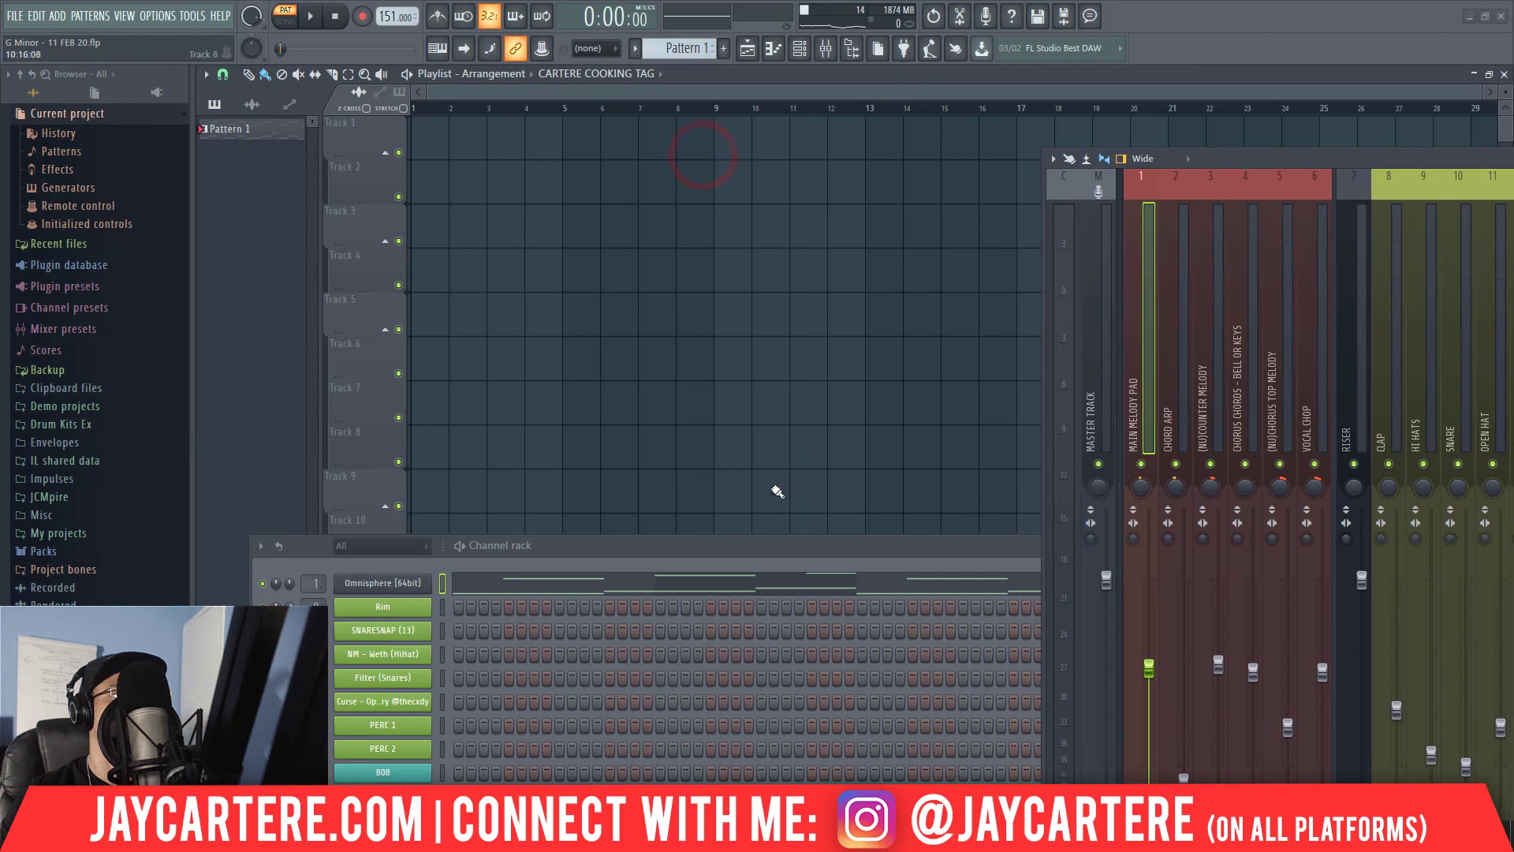
{"action": "left_click_drag", "start_coordinate": [732, 542], "coordinate": [691, 414]}
{"action": "left_click_drag", "start_coordinate": [1235, 183], "coordinate": [178, 22]}
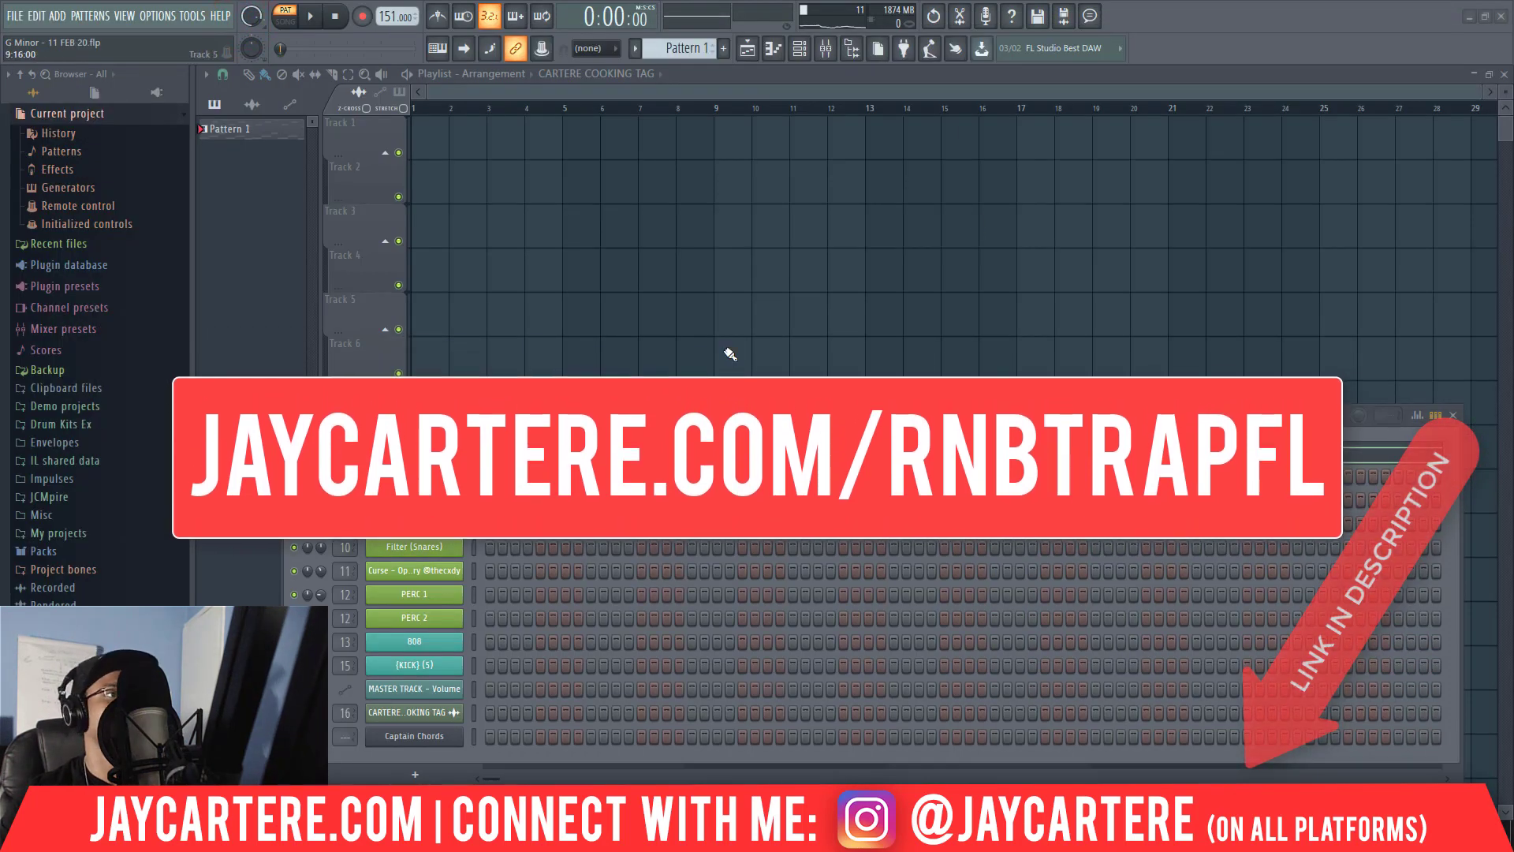
{"action": "left_click_drag", "start_coordinate": [597, 414], "coordinate": [680, 362]}
{"action": "right_click", "coordinate": [497, 426]}
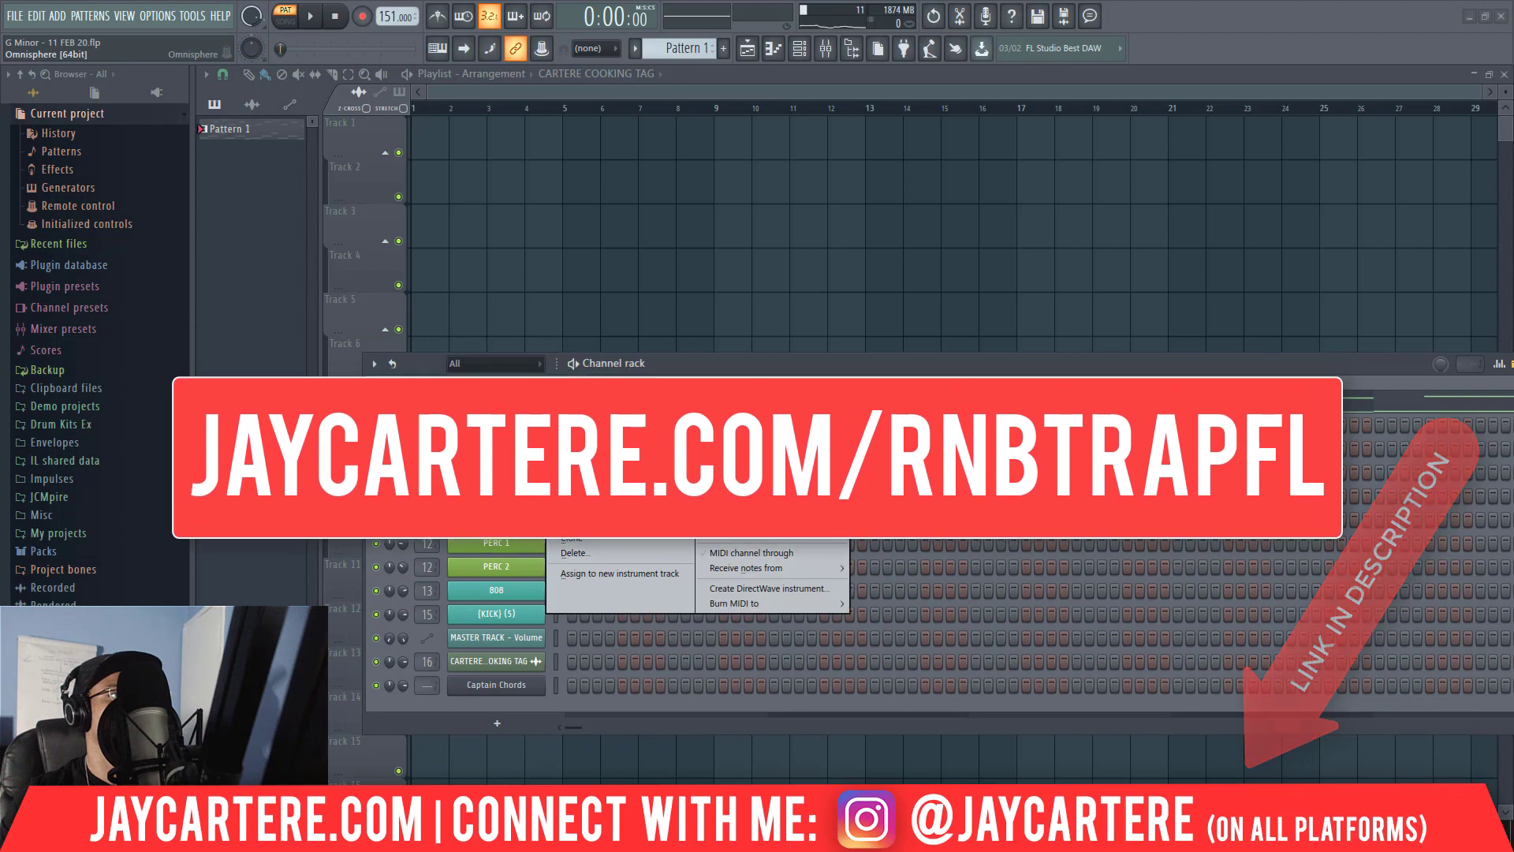
{"action": "left_click", "coordinate": [574, 428]}
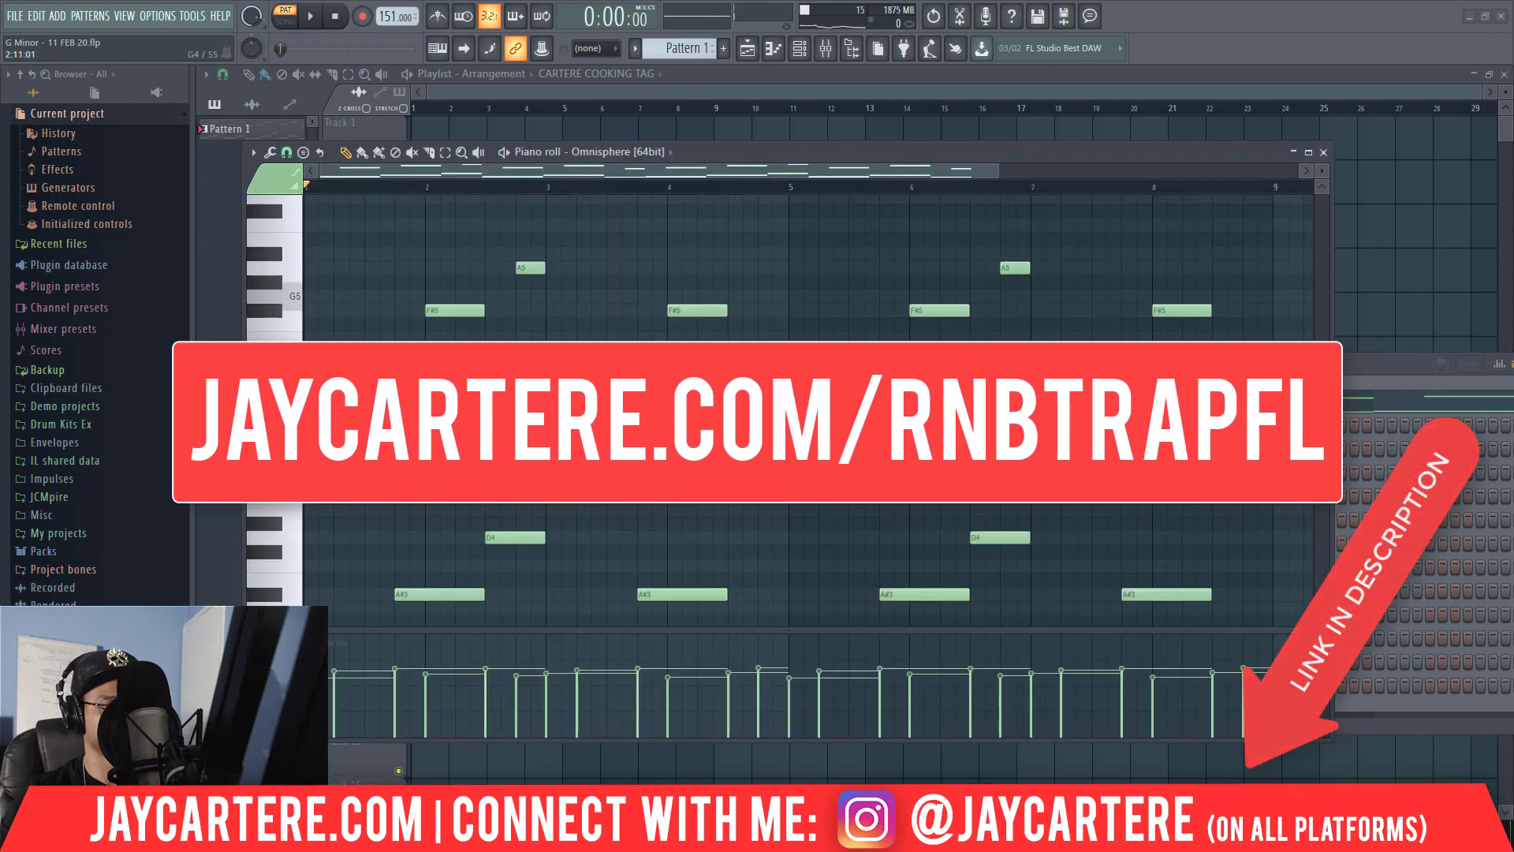
{"action": "key", "text": "ctrl+a"}
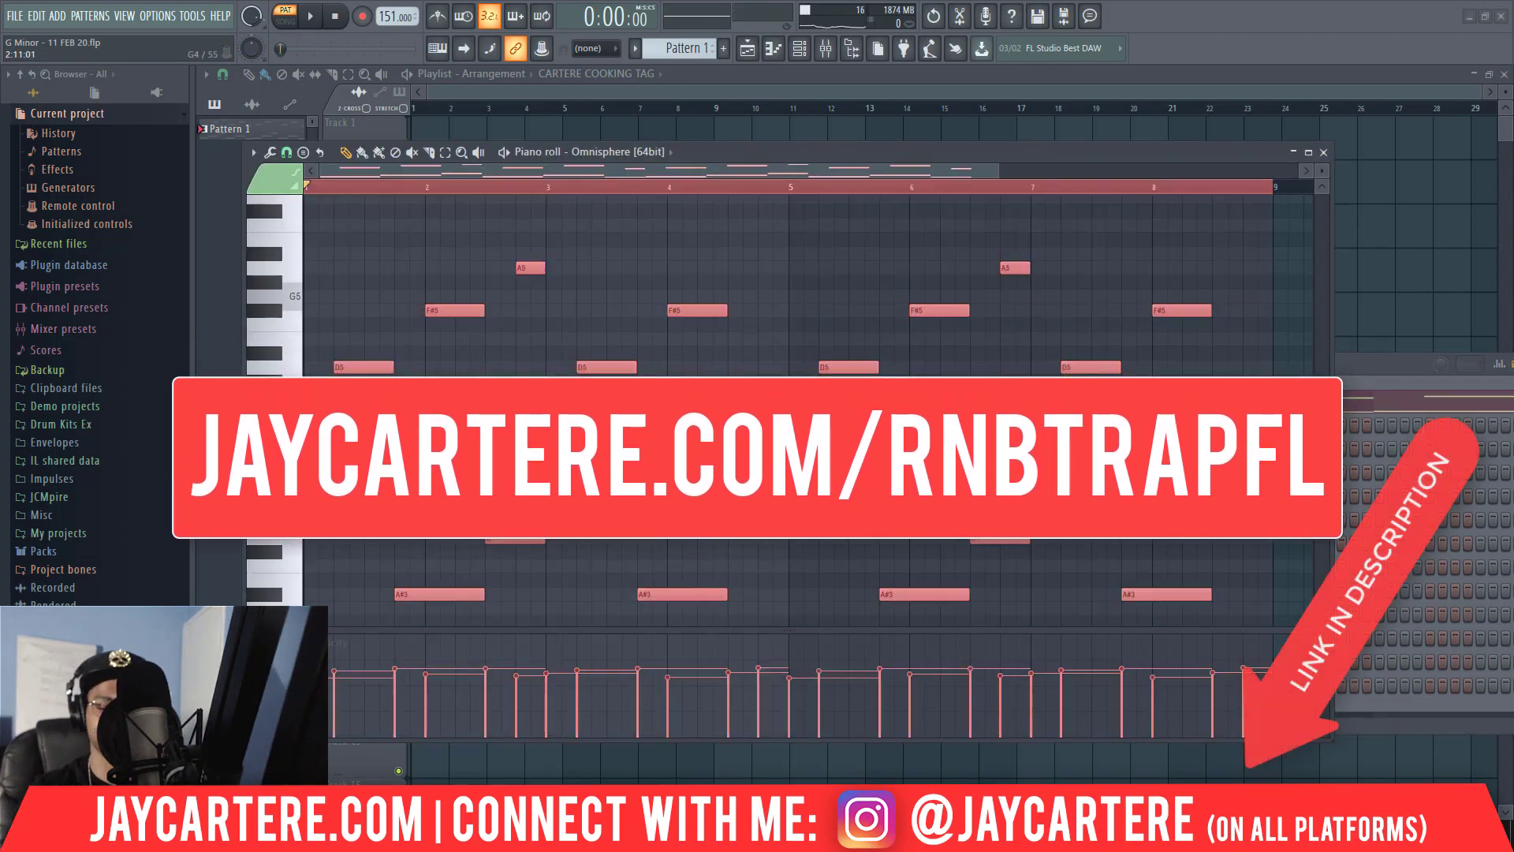
{"action": "key", "text": "ctrl+Up"}
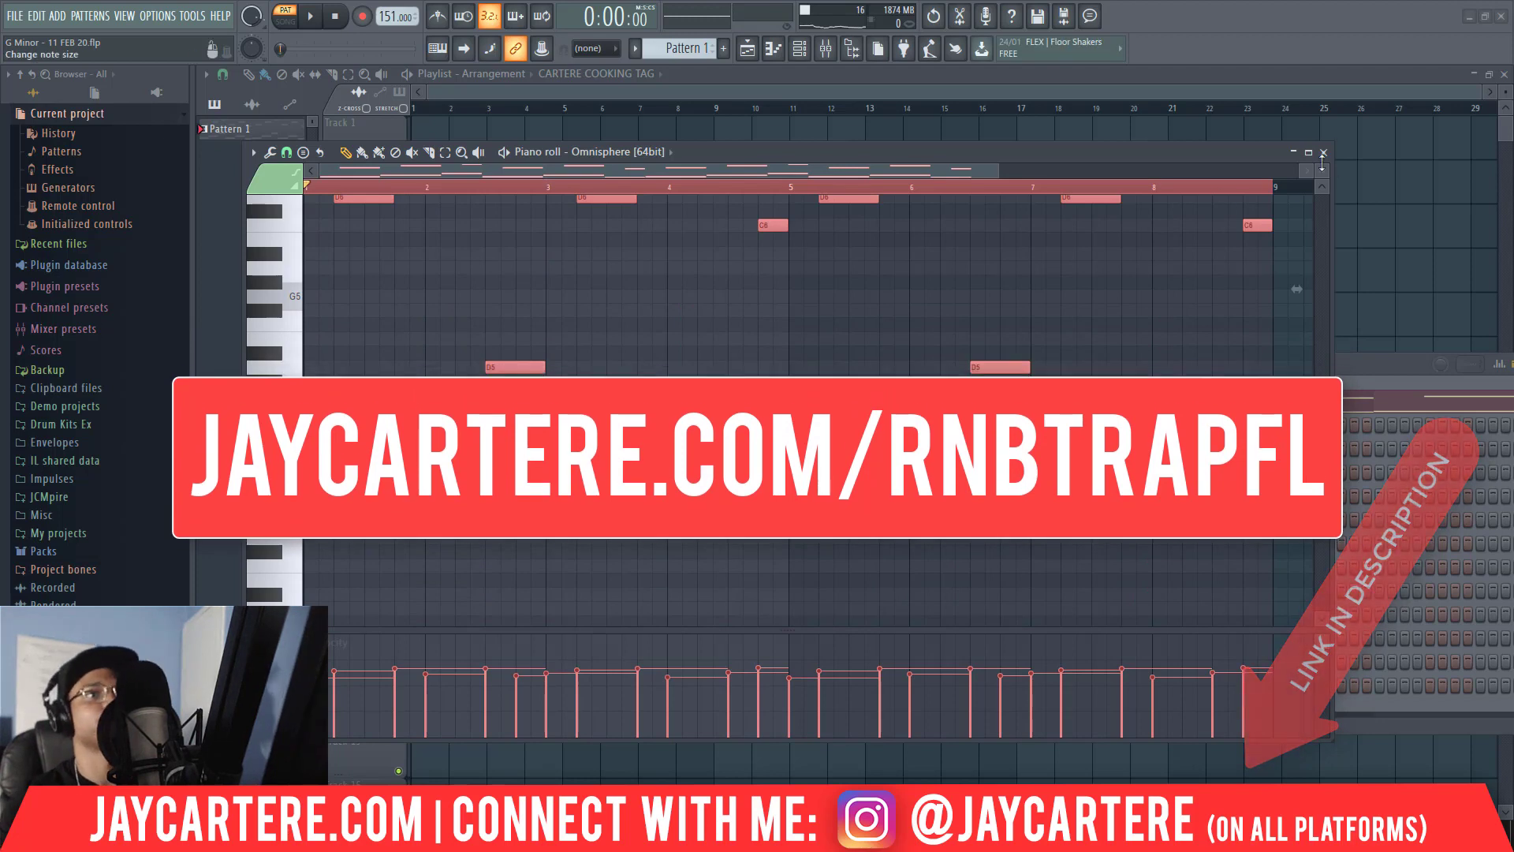
{"action": "left_click", "coordinate": [1323, 153]}
Place a Pattern 1 clip at bar 1 of playlist Track 1, removing the wrongly placed CARTERE COOKING TAG clip.
{"action": "left_click_drag", "start_coordinate": [695, 365], "coordinate": [1041, 385]}
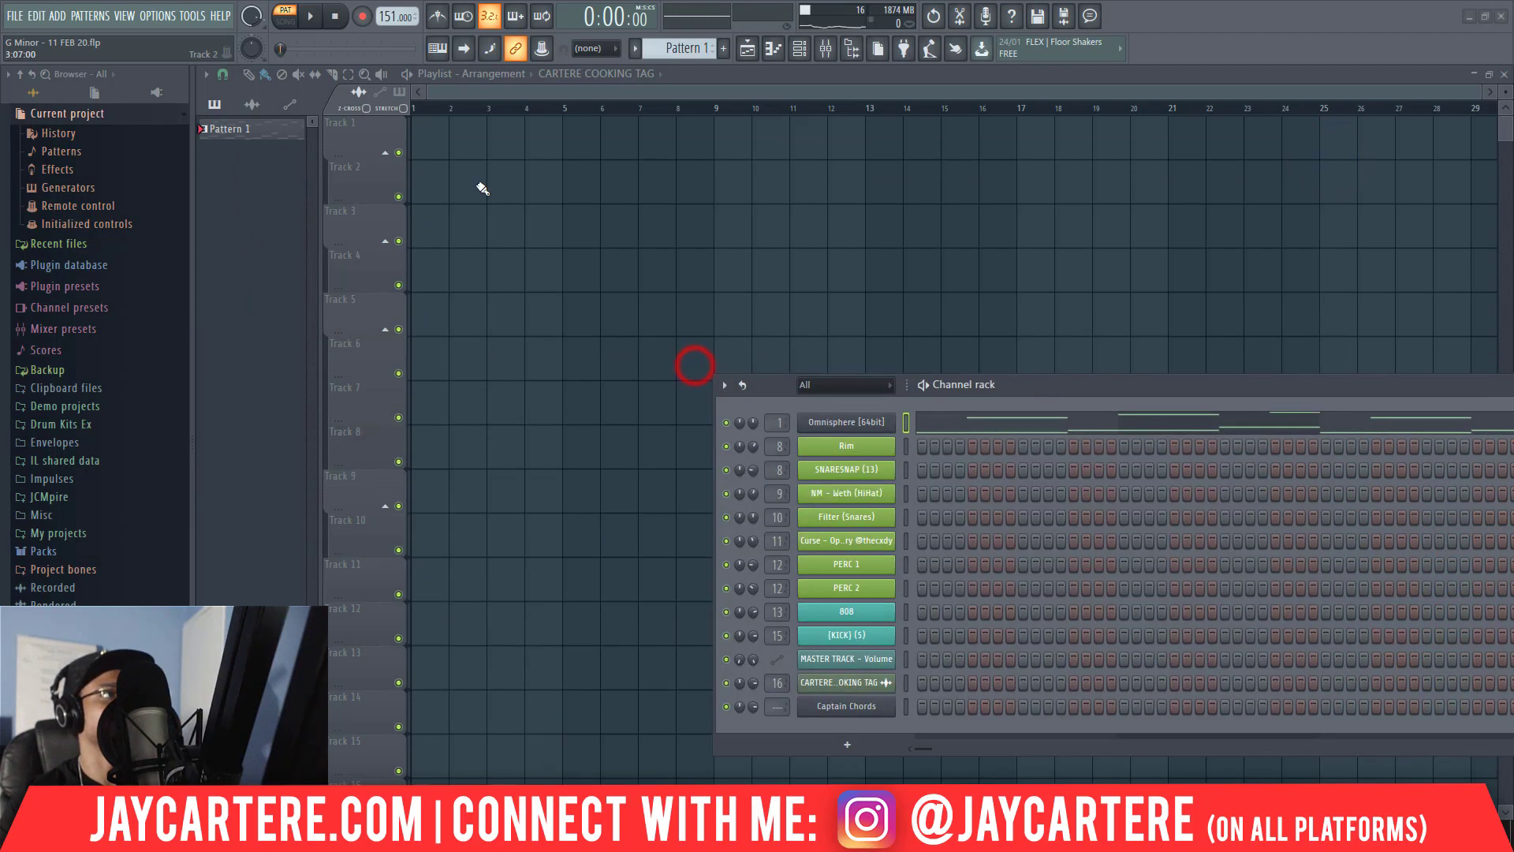
{"action": "left_click", "coordinate": [420, 135]}
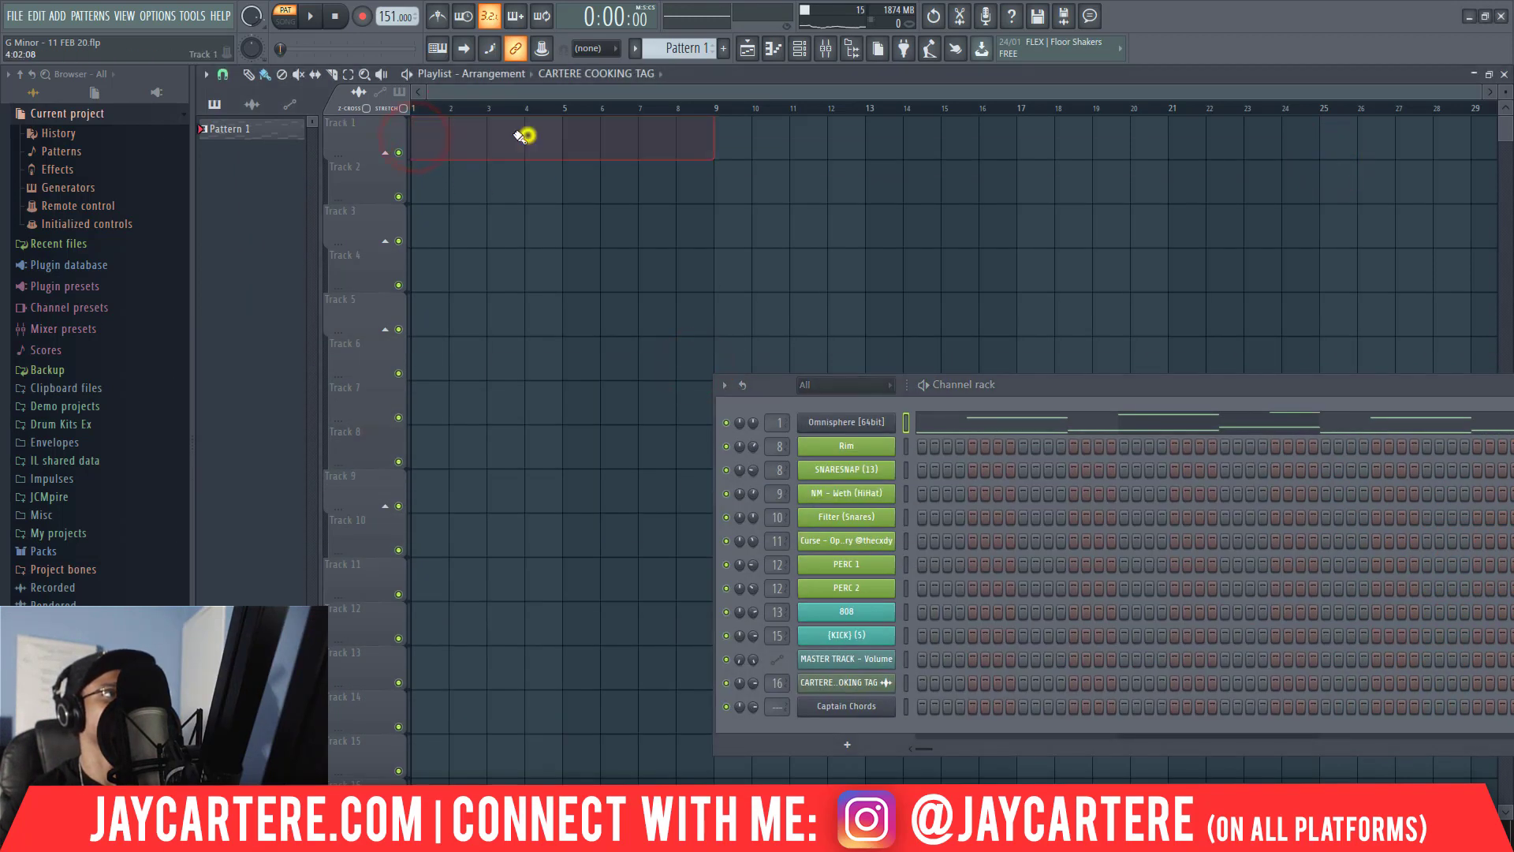
{"action": "right_click", "coordinate": [526, 136]}
{"action": "left_click", "coordinate": [276, 130]}
{"action": "left_click", "coordinate": [424, 142]}
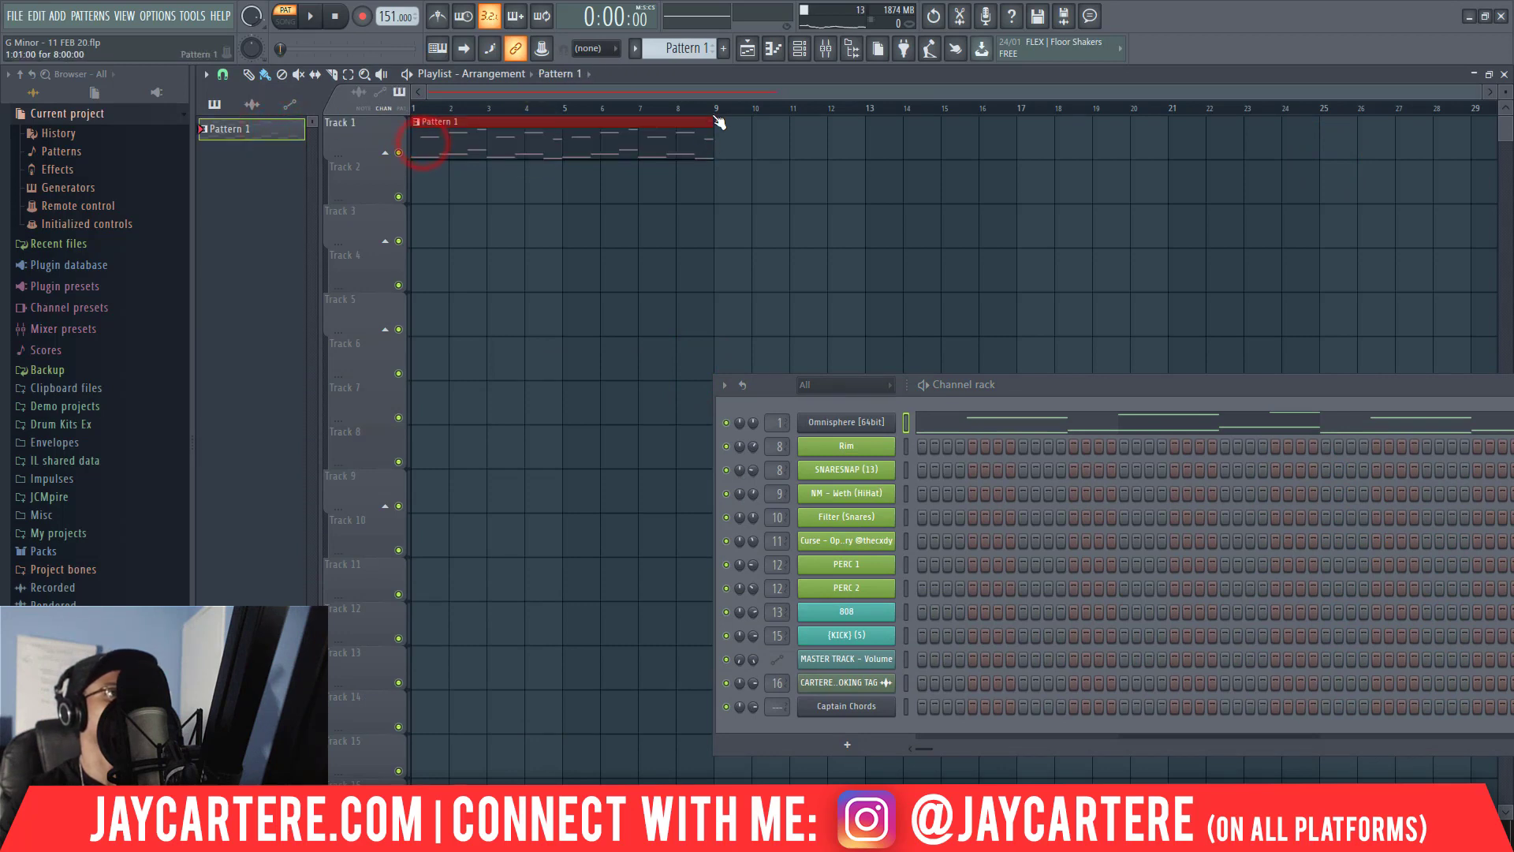
Select bars 1 to 8 of the playlist timeline and play the selection in song mode.
{"action": "left_click_drag", "start_coordinate": [719, 111], "coordinate": [237, 112]}
{"action": "key", "text": "space"}
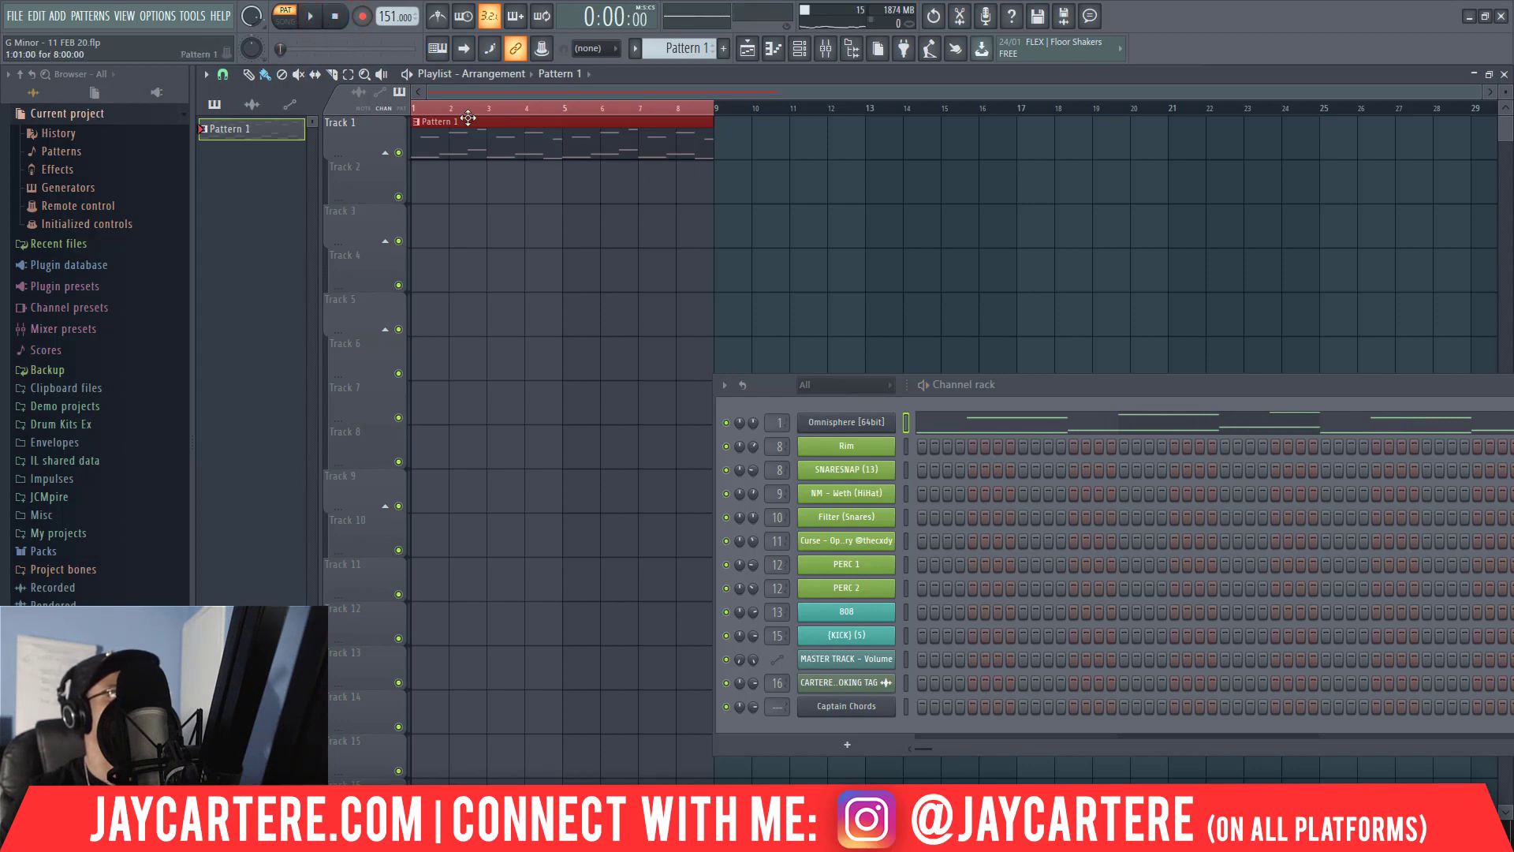
{"action": "left_click", "coordinate": [313, 20]}
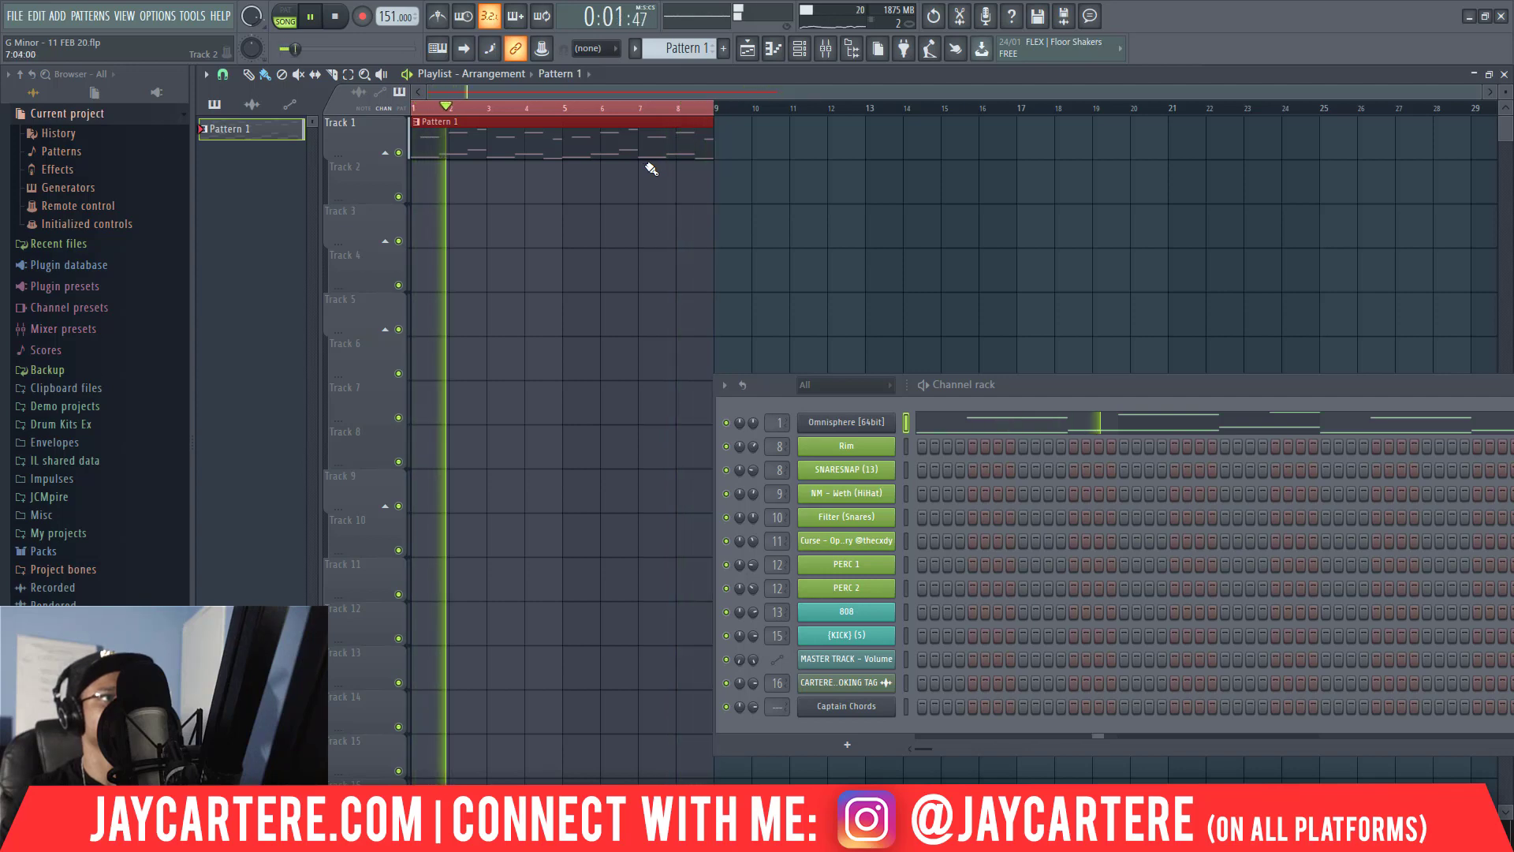
{"action": "key", "text": "space"}
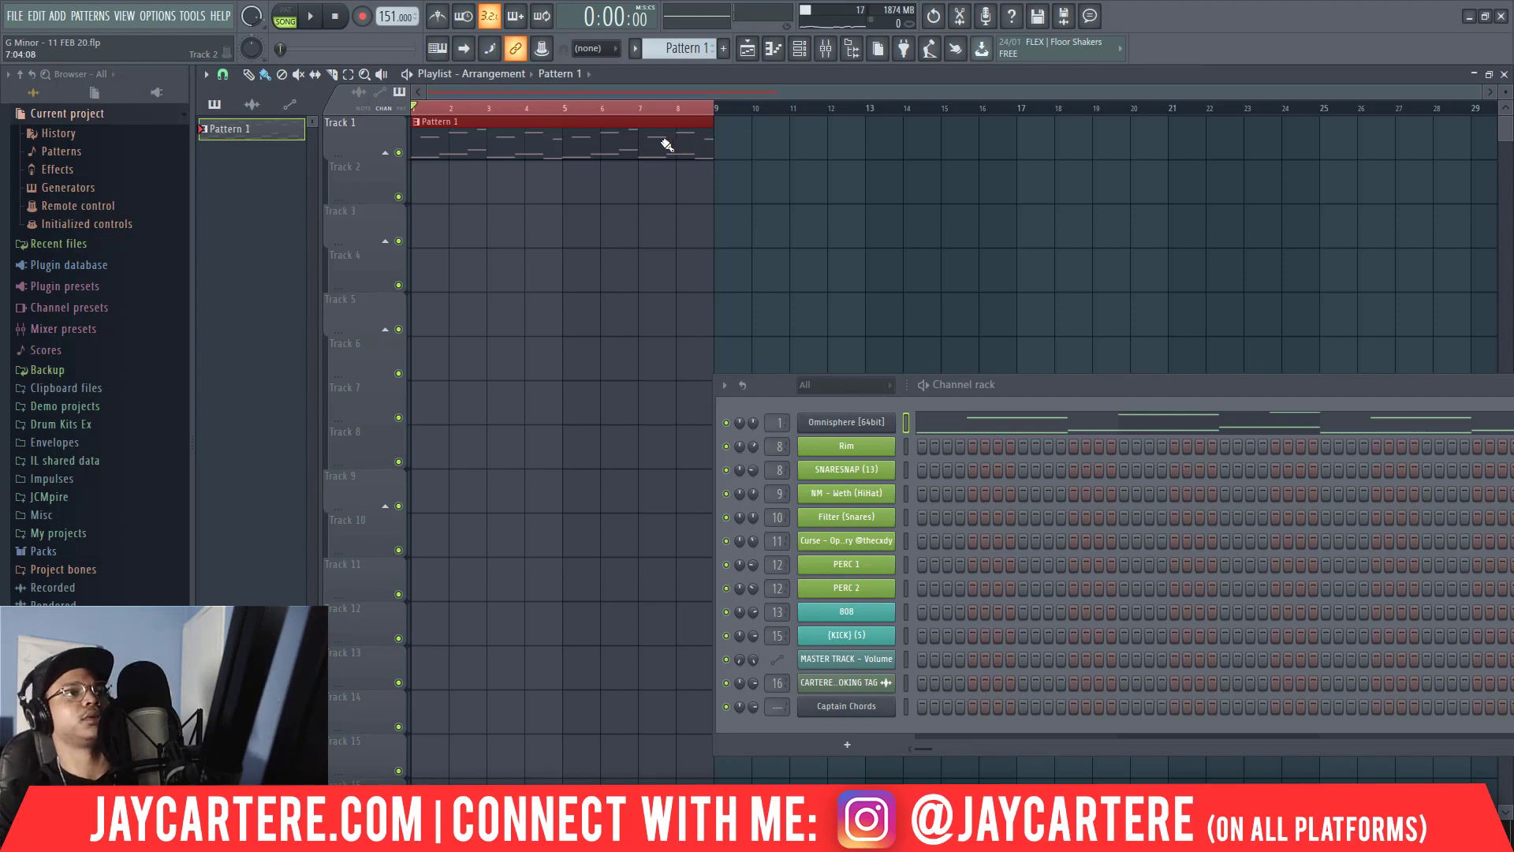
Consolidate the eight-bar playlist selection to audio as a 32Bit float stereo WAV, adjusting the render's tail option.
{"action": "key", "text": "ctrl+alt+c"}
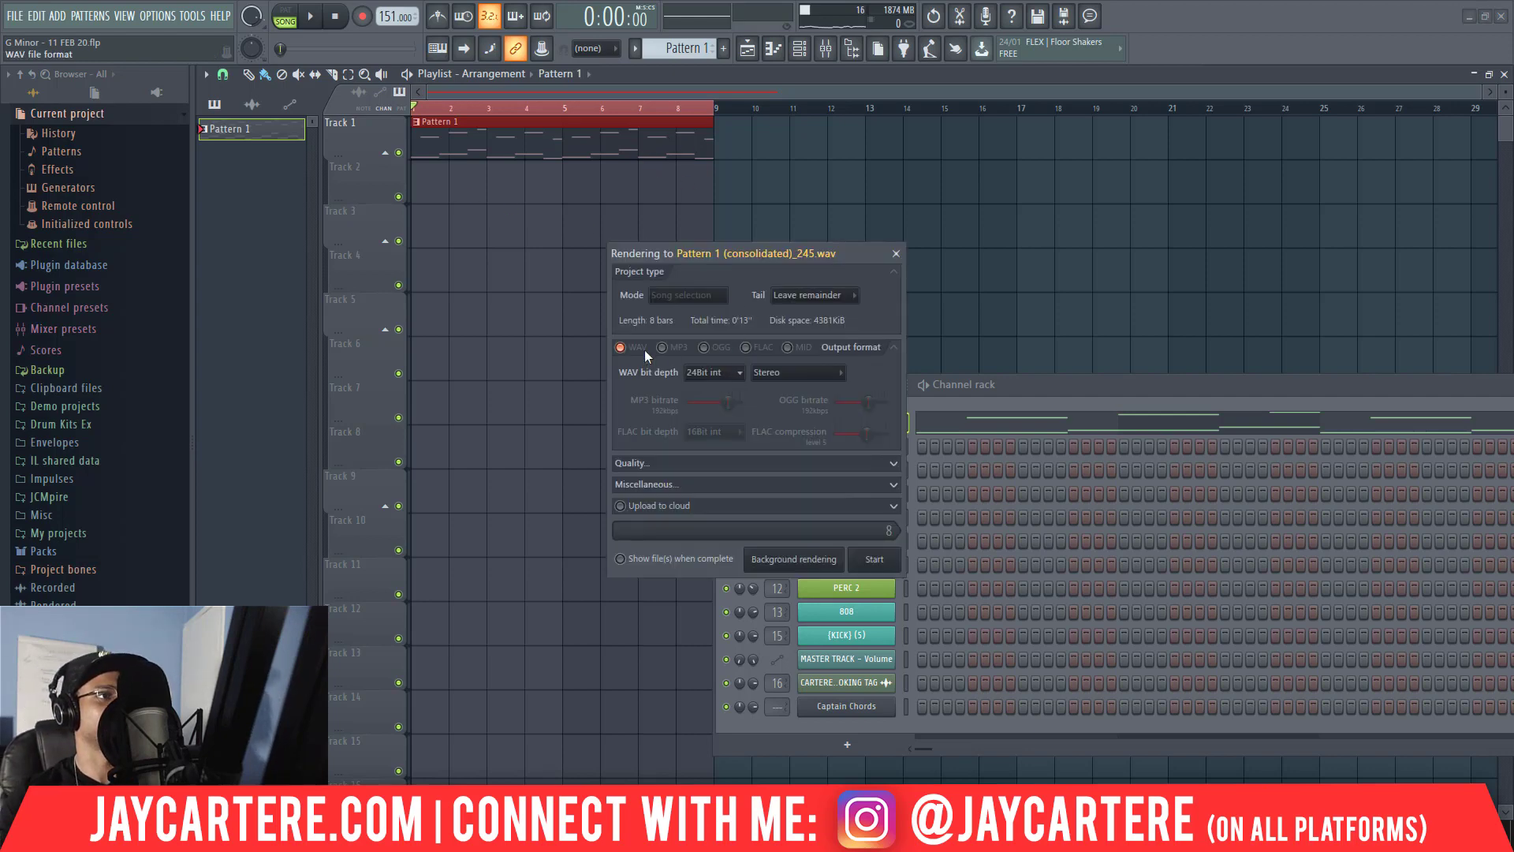
{"action": "left_click", "coordinate": [738, 374]}
{"action": "left_click", "coordinate": [721, 424]}
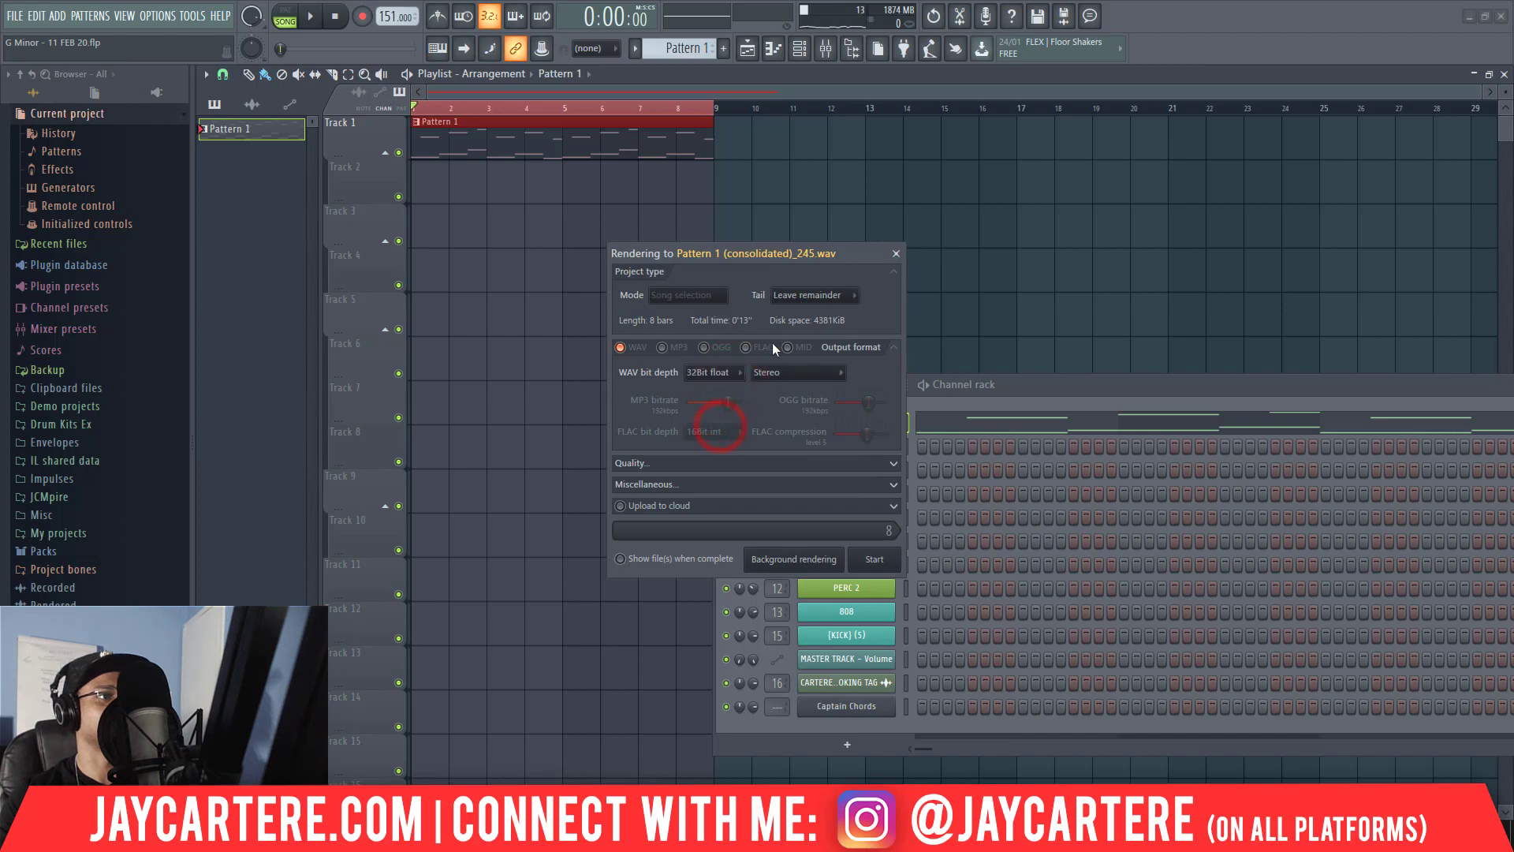
{"action": "left_click", "coordinate": [852, 304]}
{"action": "left_click", "coordinate": [830, 312]}
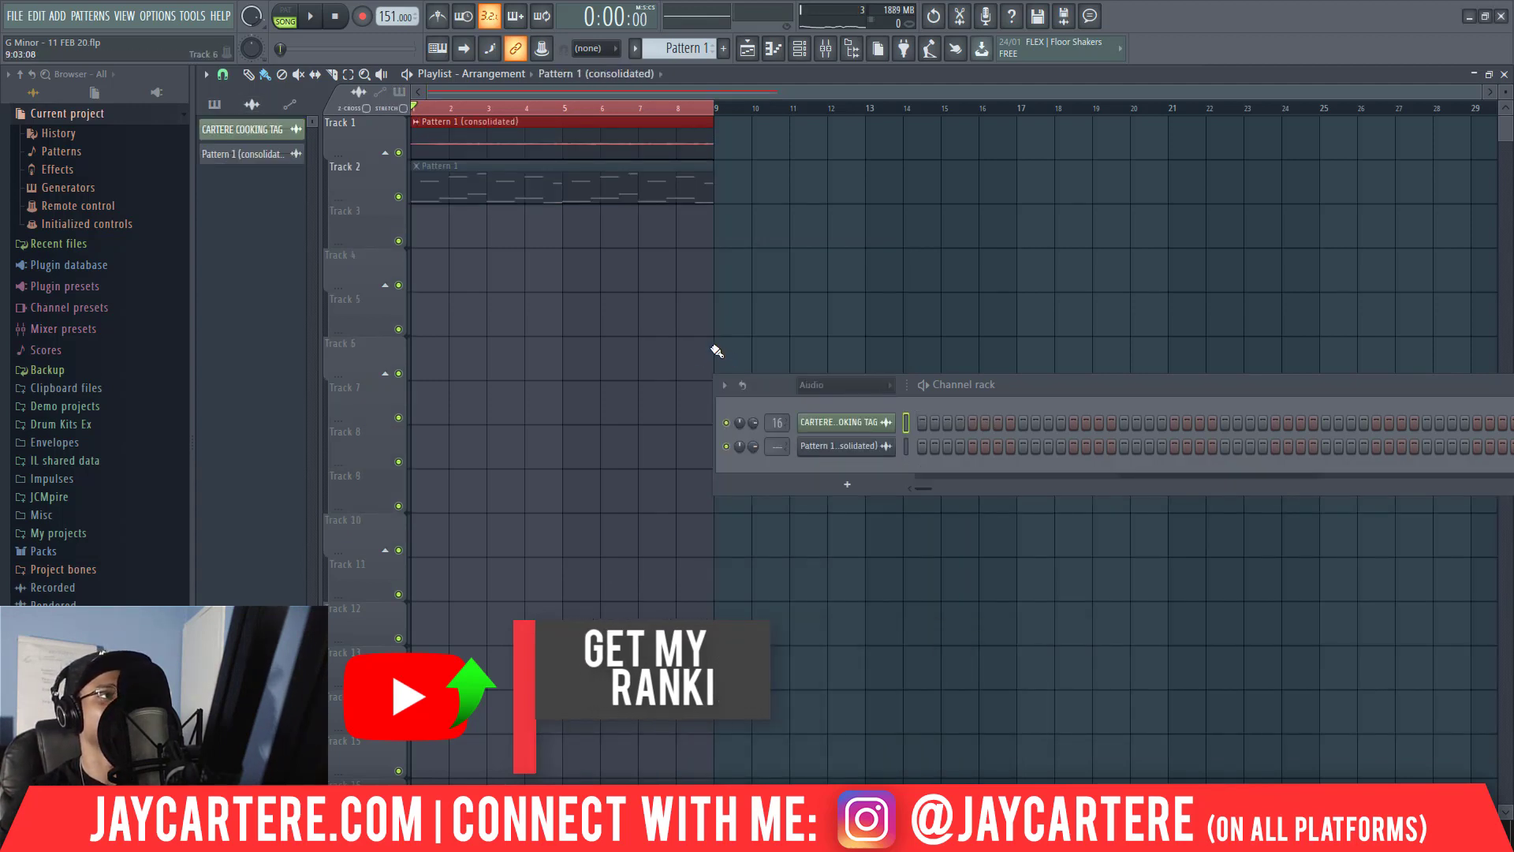
Normalize the consolidated Pattern 1 audio clip and lower its channel volume to about 48%.
{"action": "left_click", "coordinate": [537, 148]}
{"action": "double_click", "coordinate": [538, 149]}
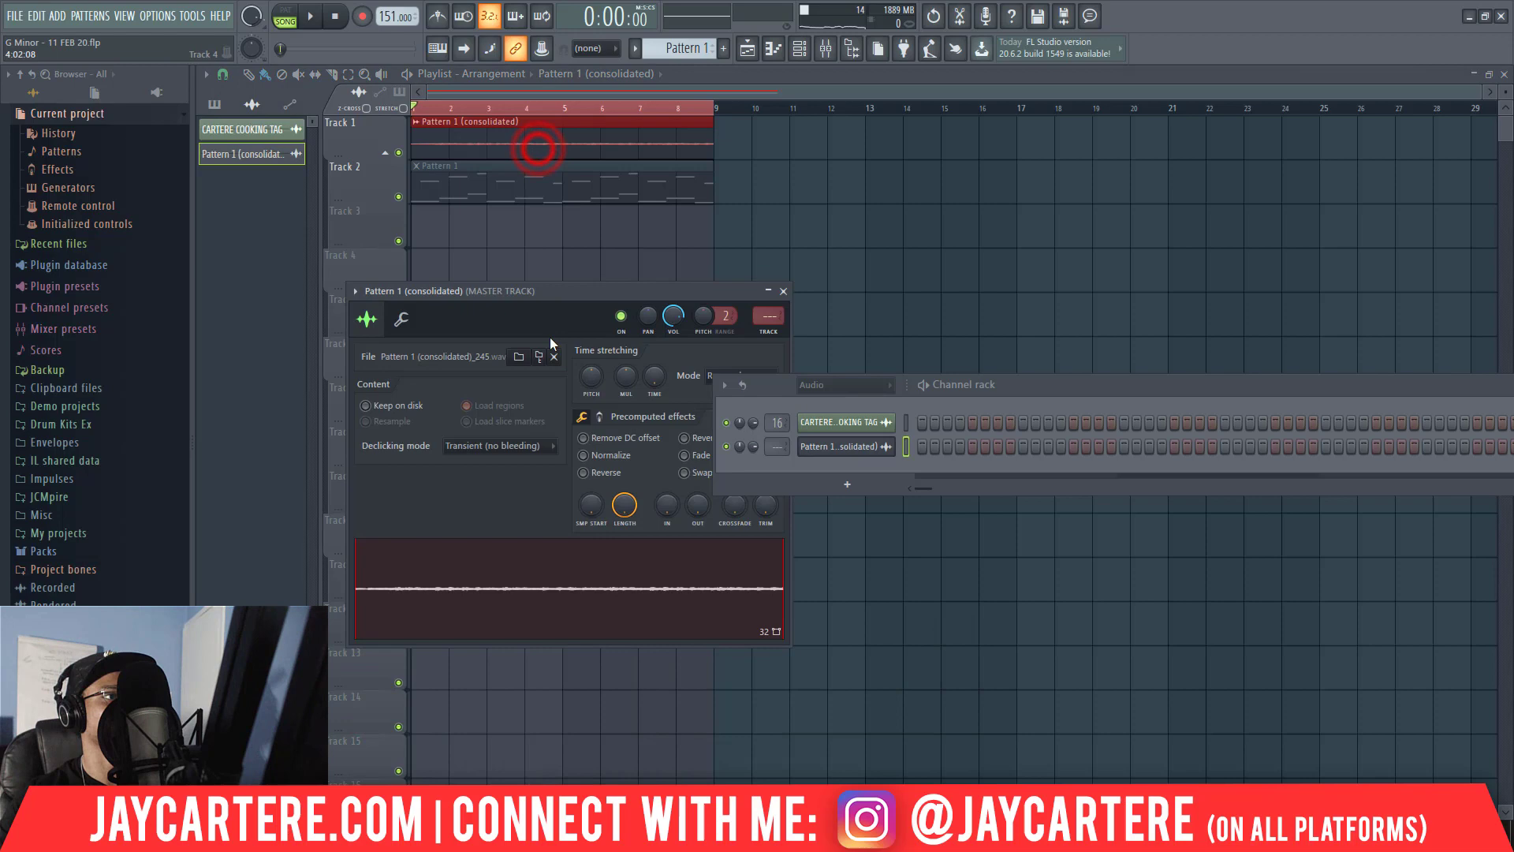
{"action": "left_click", "coordinate": [585, 456]}
{"action": "left_click_drag", "start_coordinate": [779, 396], "coordinate": [974, 430]}
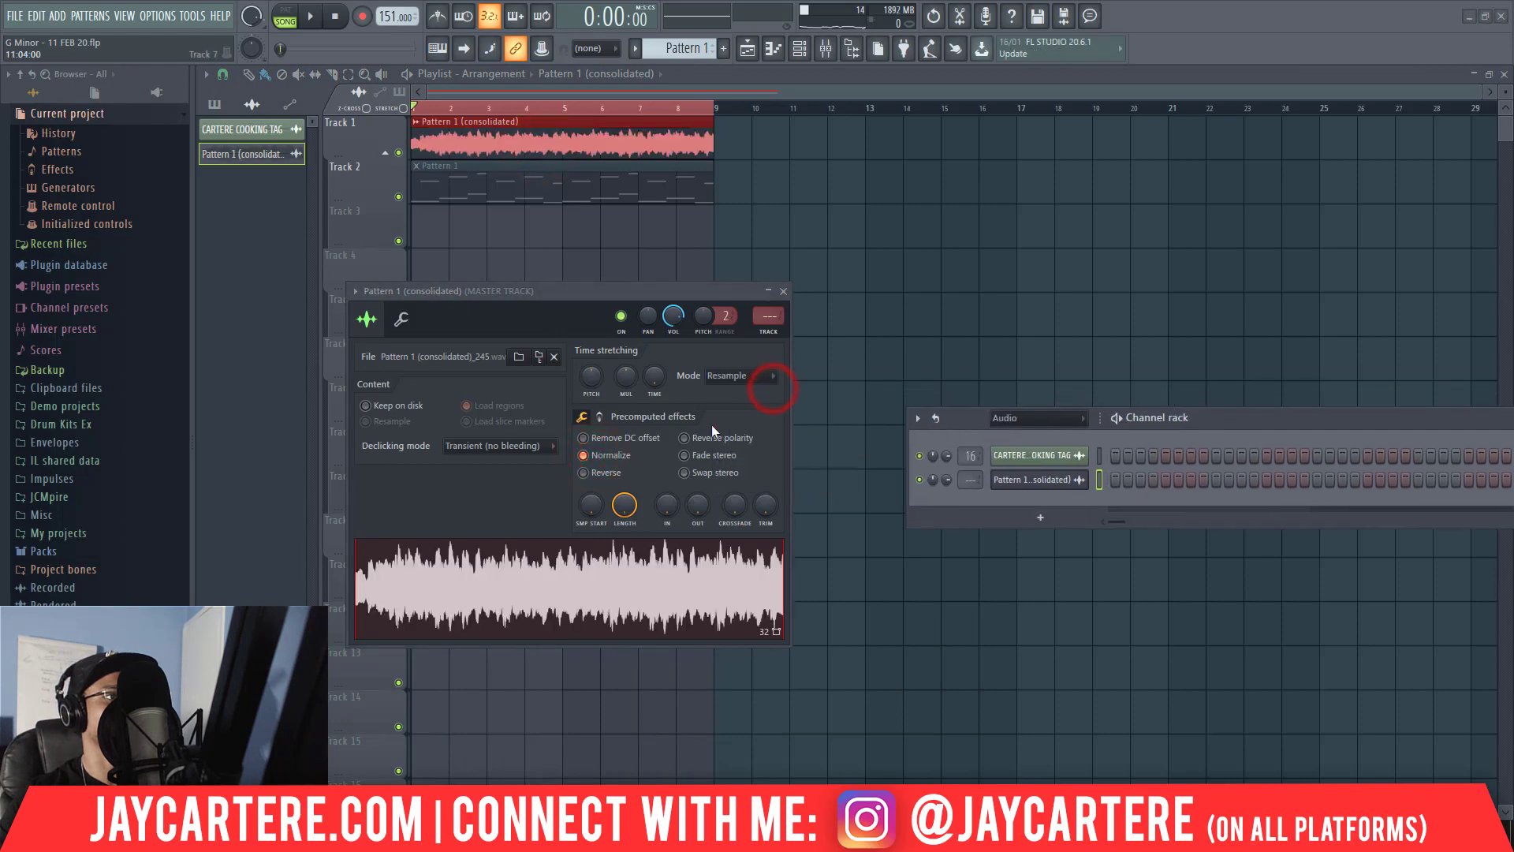
{"action": "left_click", "coordinate": [675, 318]}
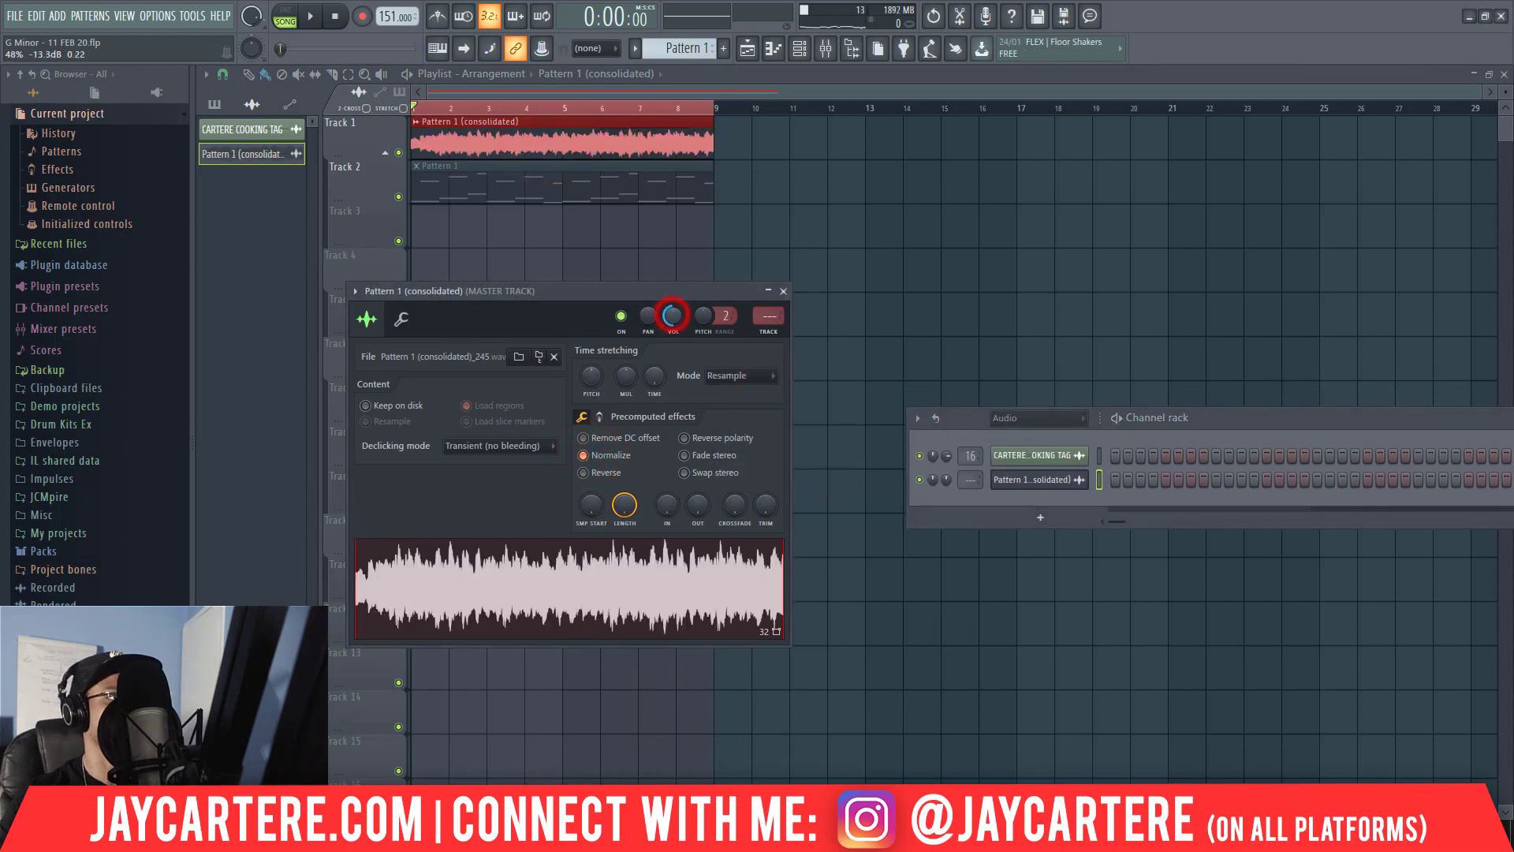
Set the consolidated clip's declicking mode to Crossfade (bleeding) and route it to mixer track 1, MAIN MELODY PAD.
{"action": "left_click", "coordinate": [552, 446]}
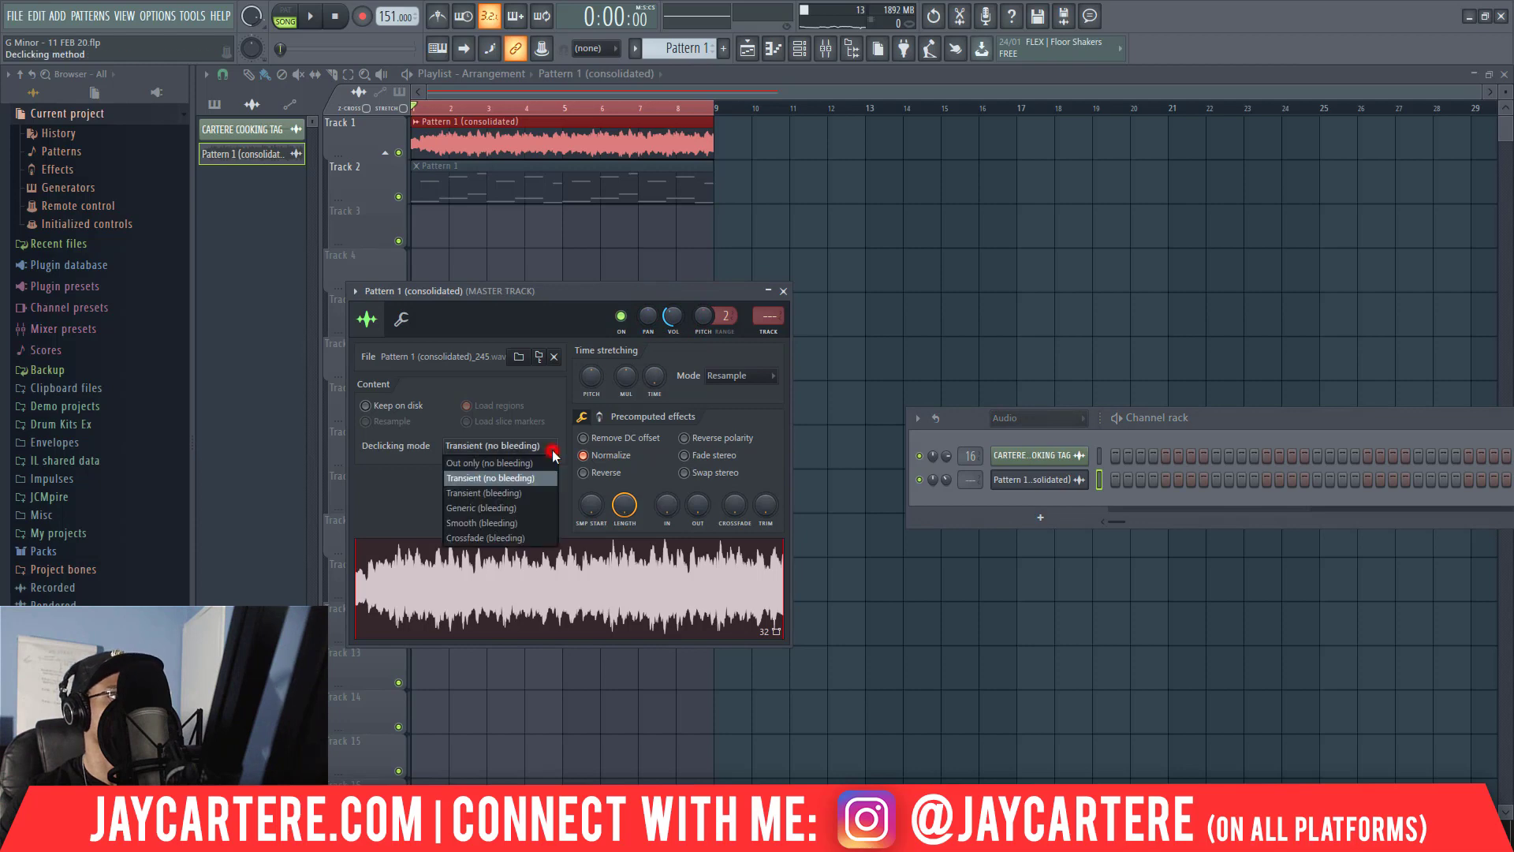
{"action": "left_click", "coordinate": [518, 538]}
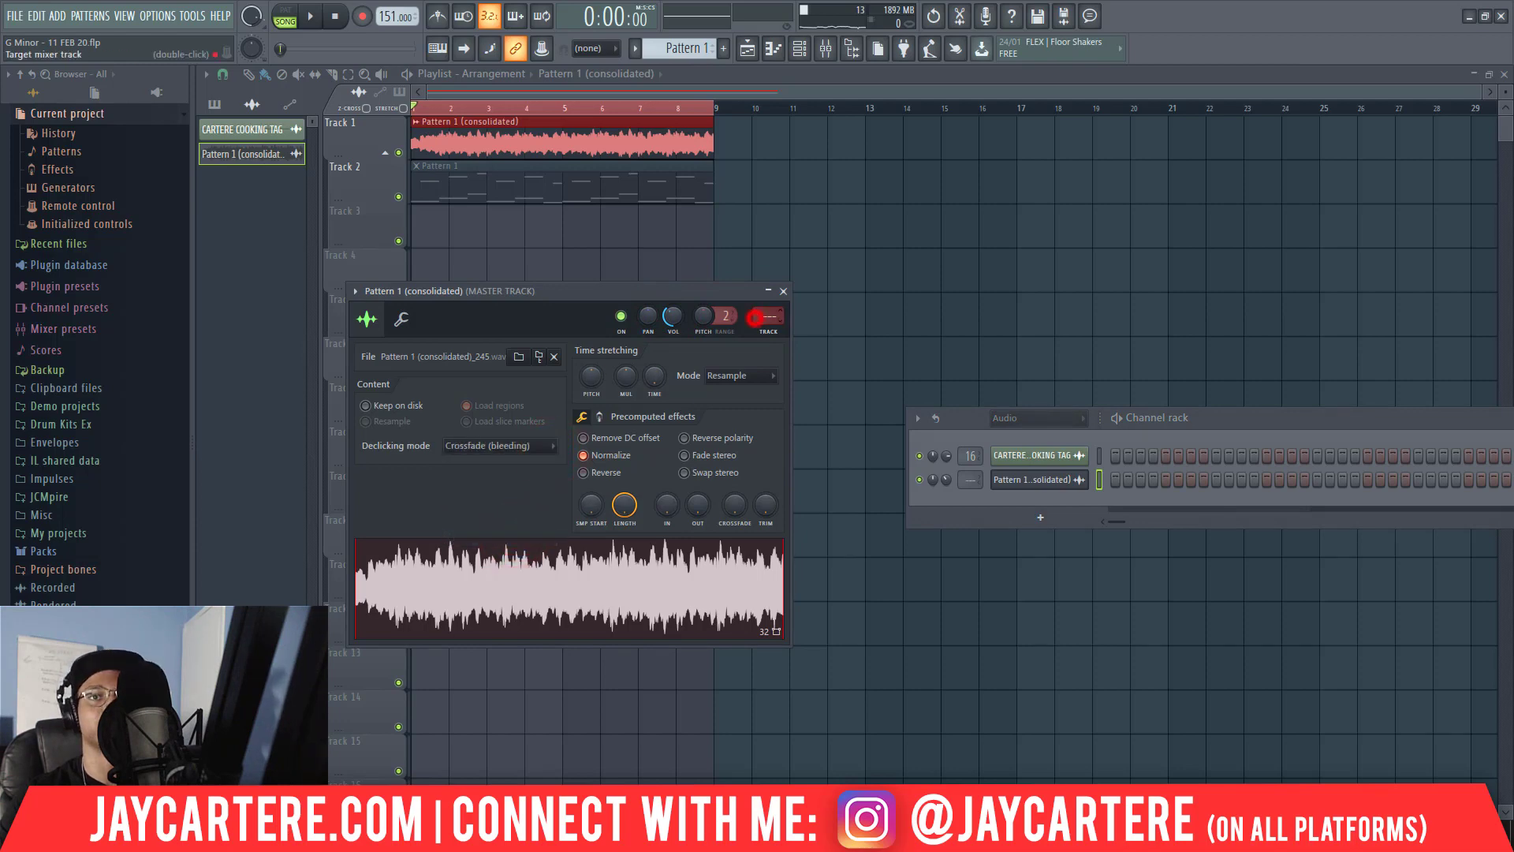
{"action": "left_click_drag", "start_coordinate": [755, 317], "coordinate": [756, 314]}
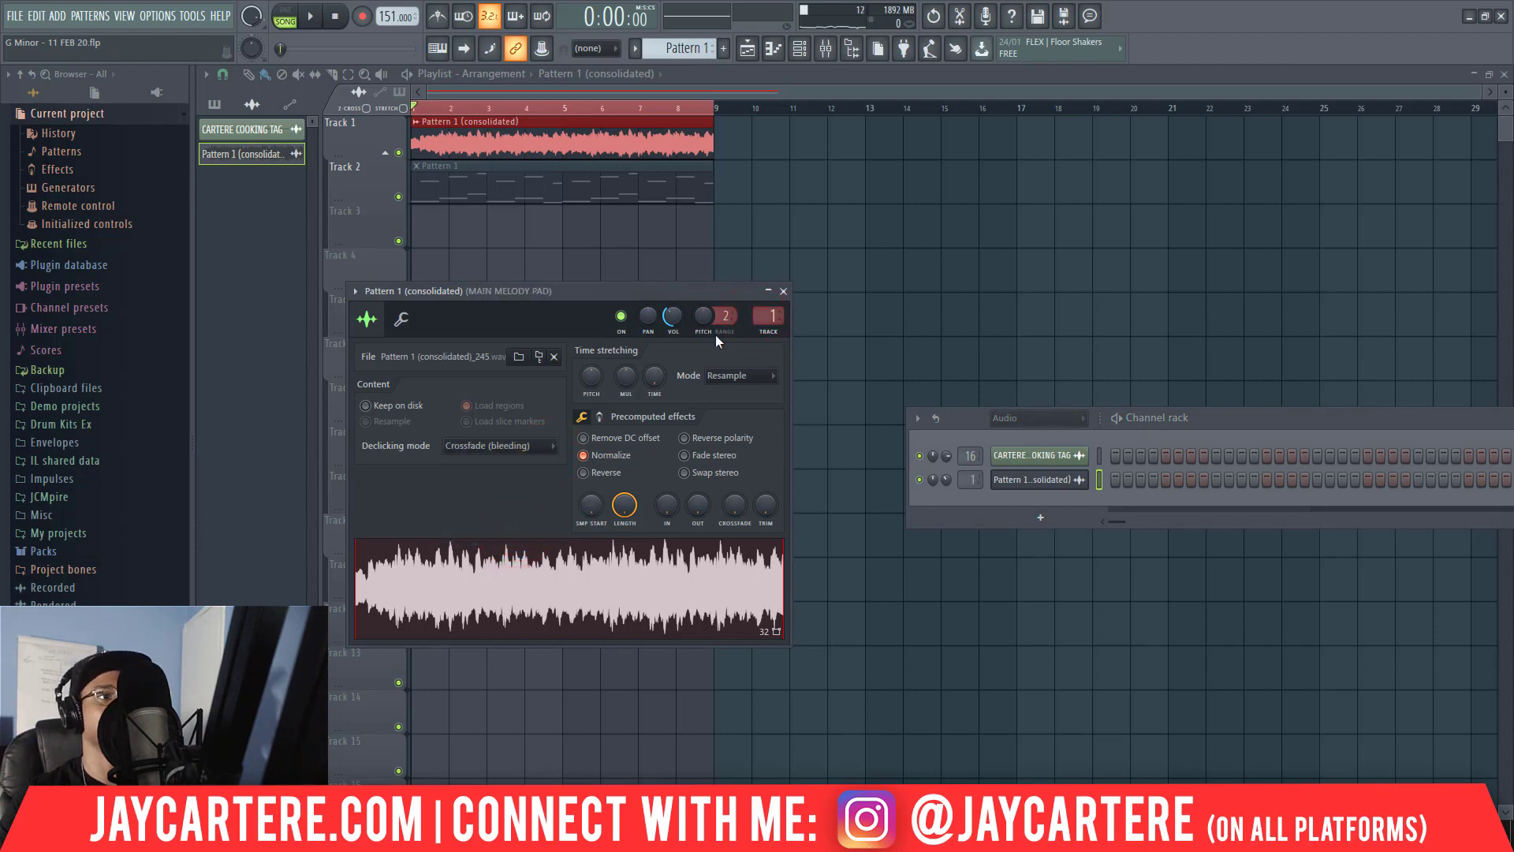
Play the consolidated clip with the mixer open and lower its channel volume further to suit the mixer level.
{"action": "key", "text": "space"}
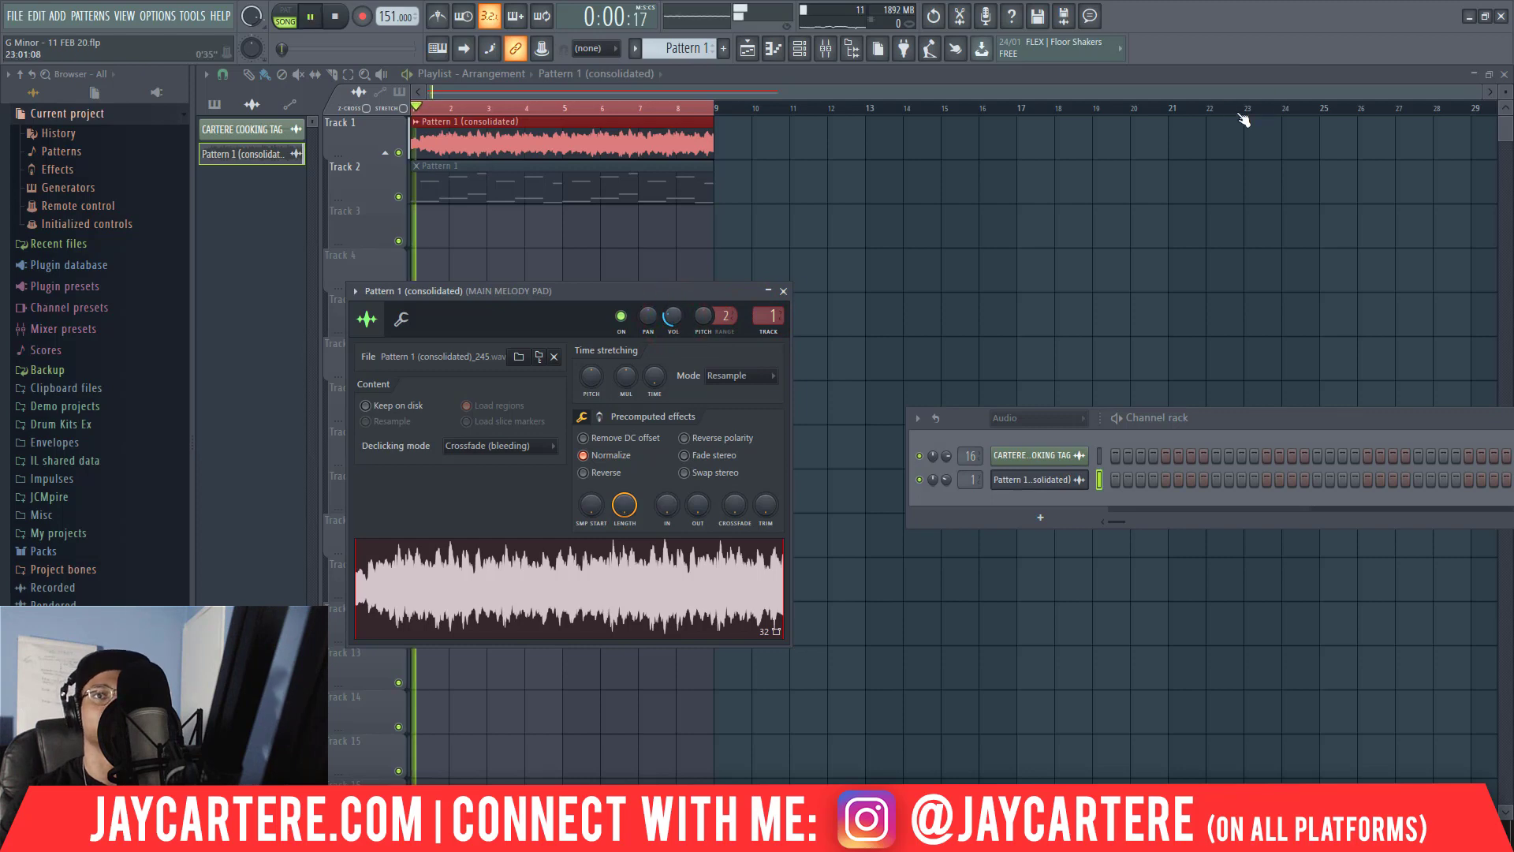
{"action": "key", "text": "F9"}
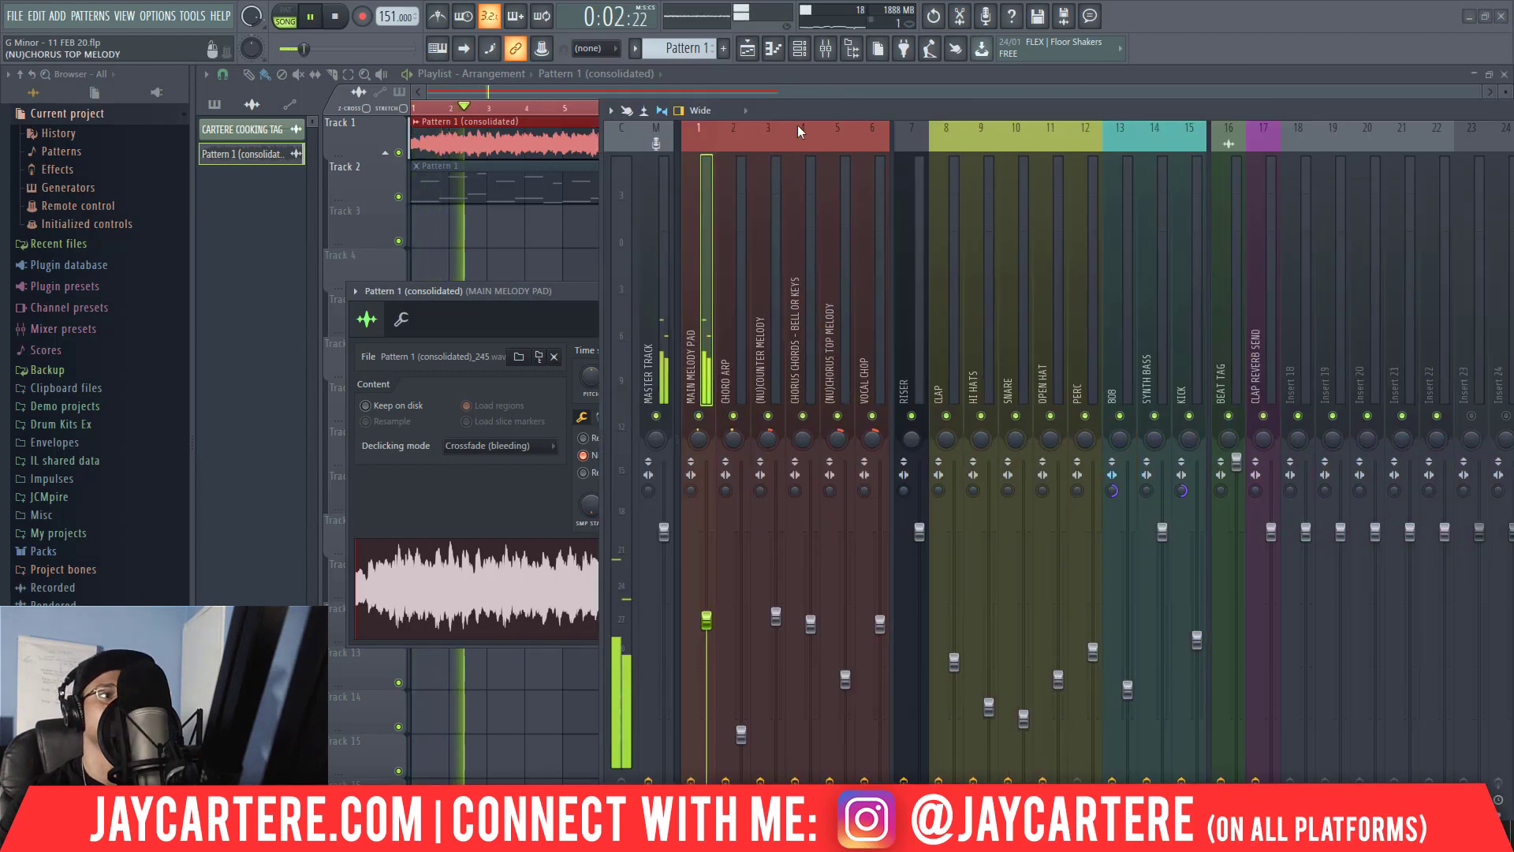
{"action": "left_click_drag", "start_coordinate": [594, 305], "coordinate": [390, 283]}
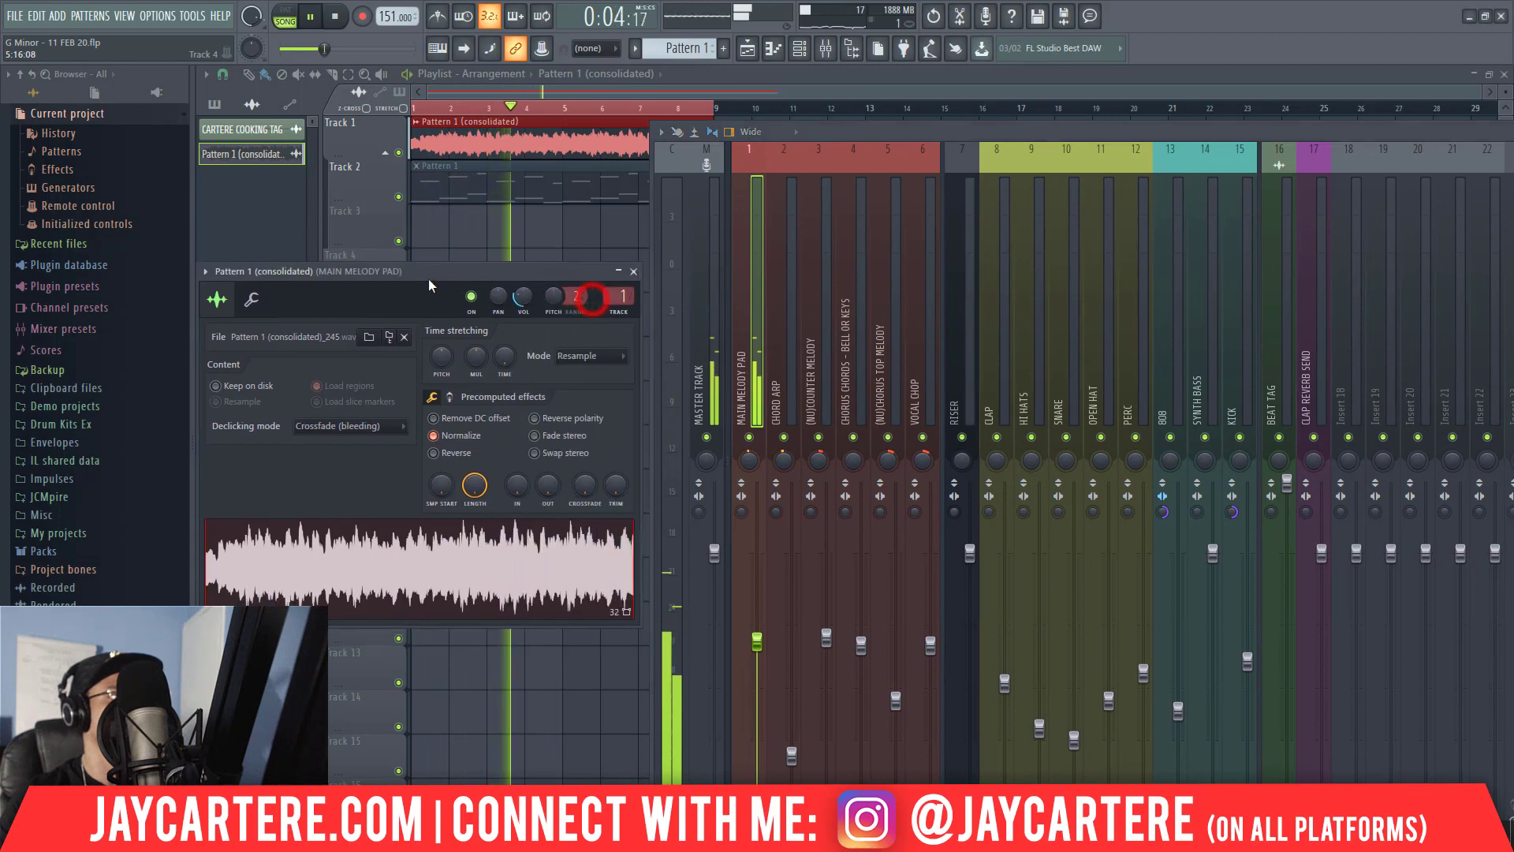
{"action": "left_click", "coordinate": [469, 295]}
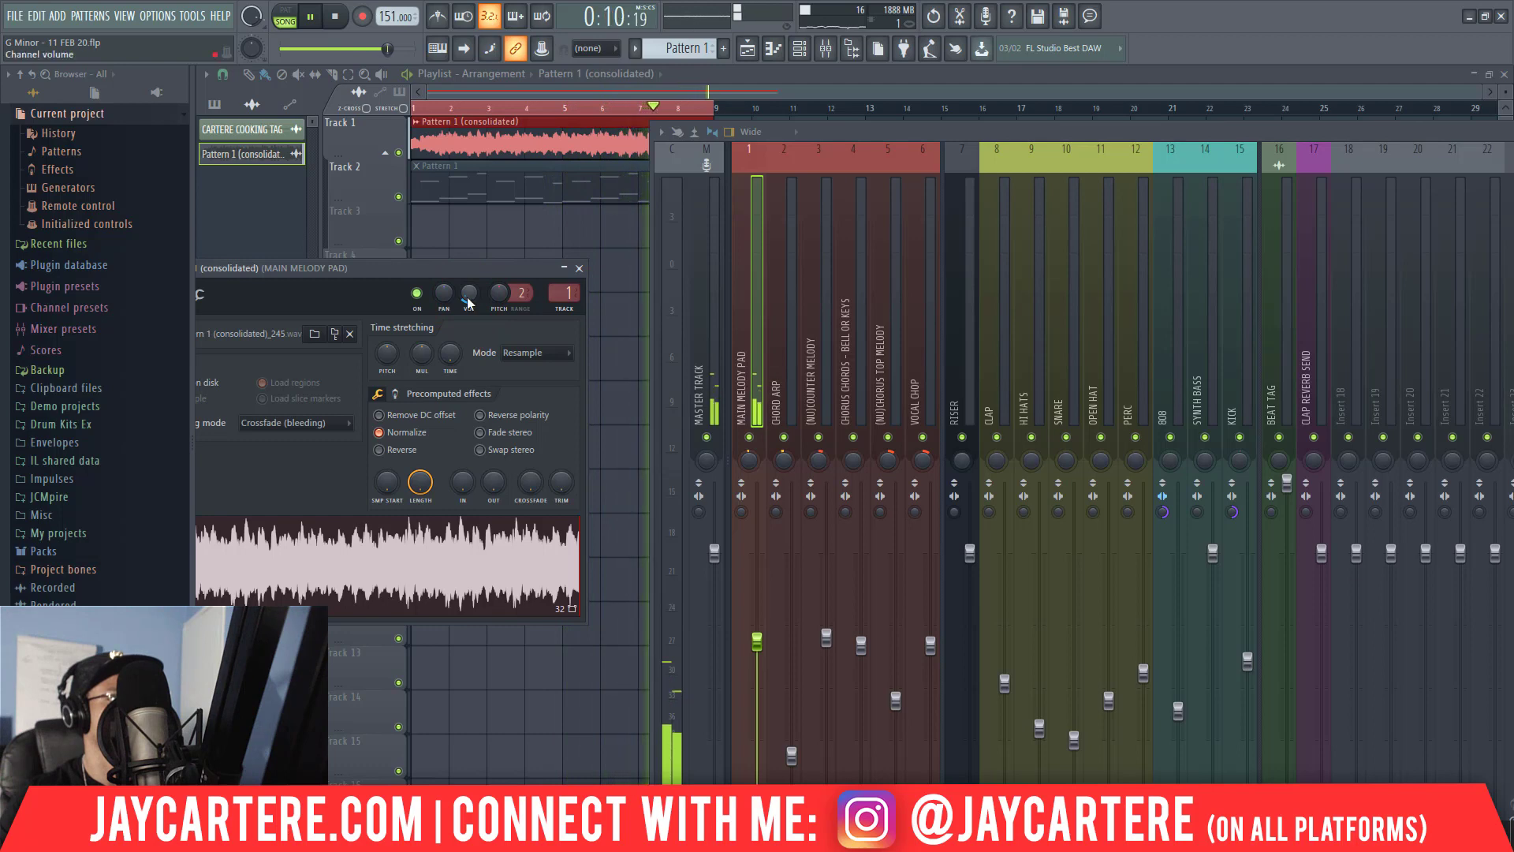
{"action": "left_click_drag", "start_coordinate": [420, 268], "coordinate": [757, 276]}
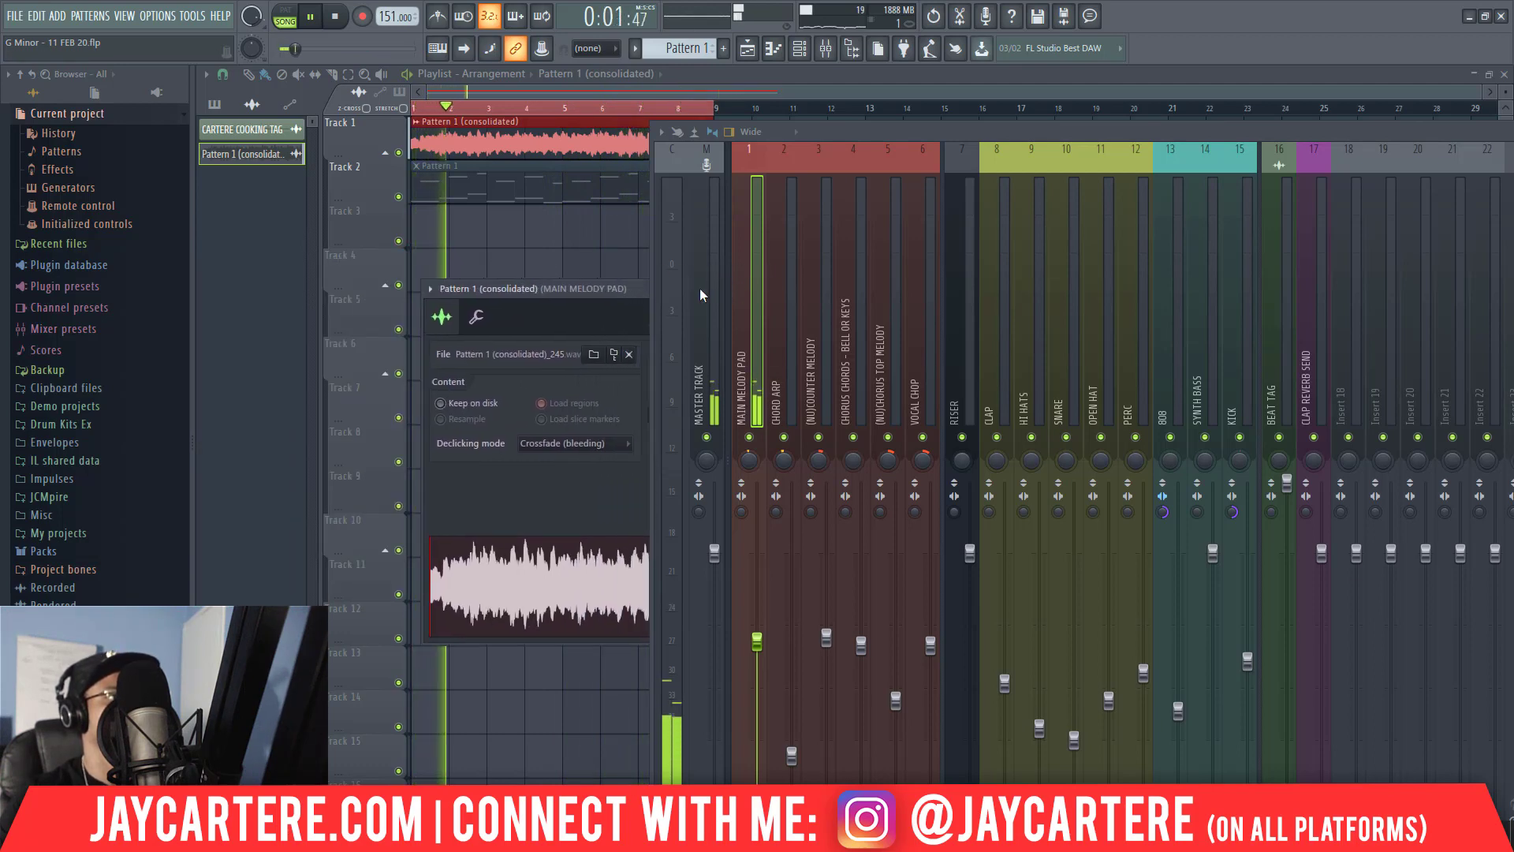
Stop playback and bypass RC-20 Retro Color in the MAIN MELODY PAD effect slots.
{"action": "left_click_drag", "start_coordinate": [952, 135], "coordinate": [196, 90]}
{"action": "key", "text": "space"}
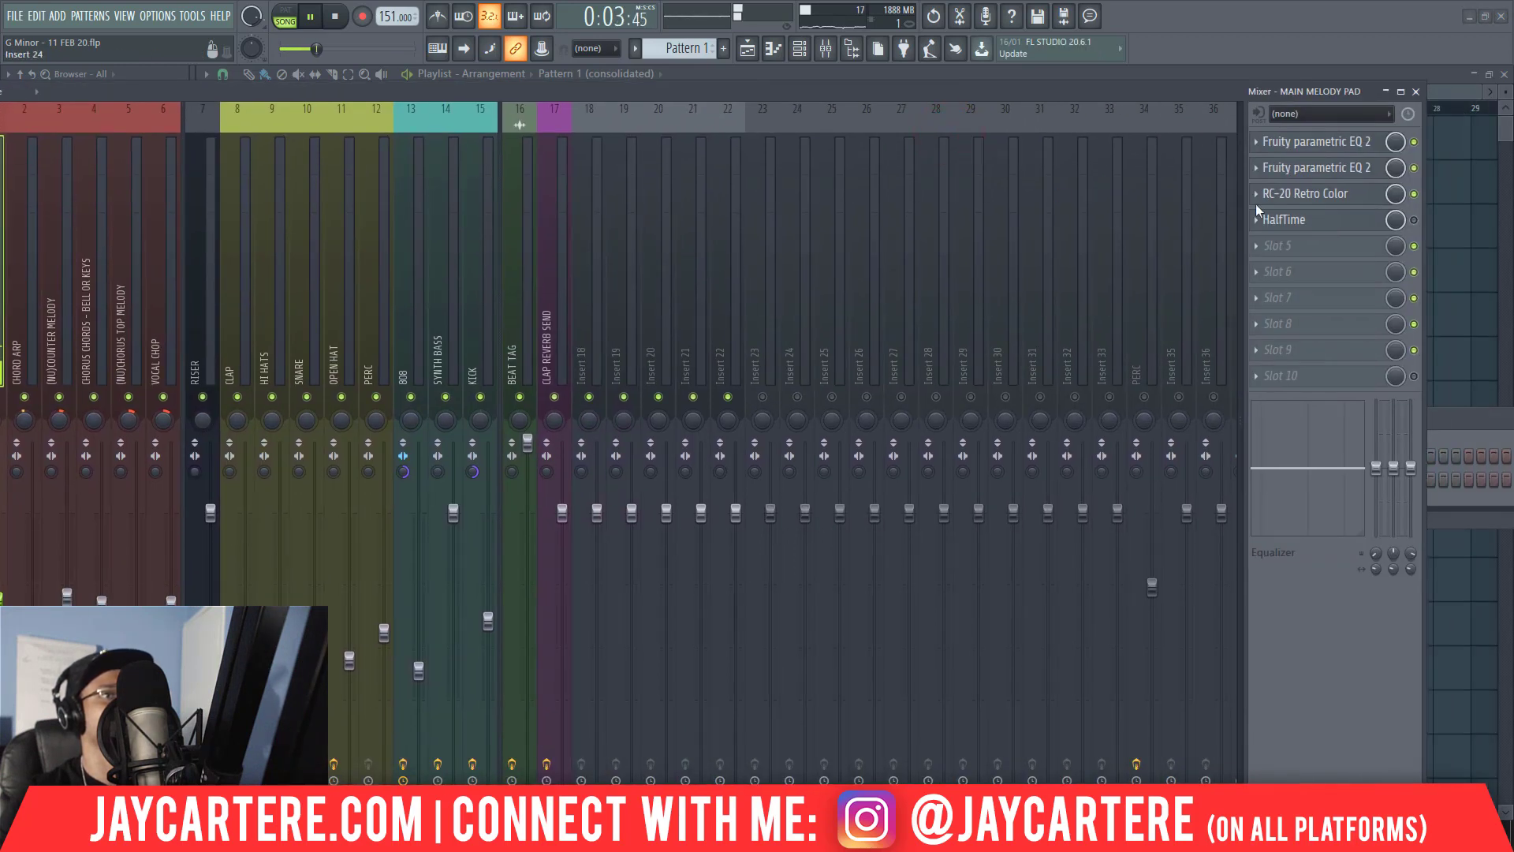
{"action": "left_click", "coordinate": [1317, 170]}
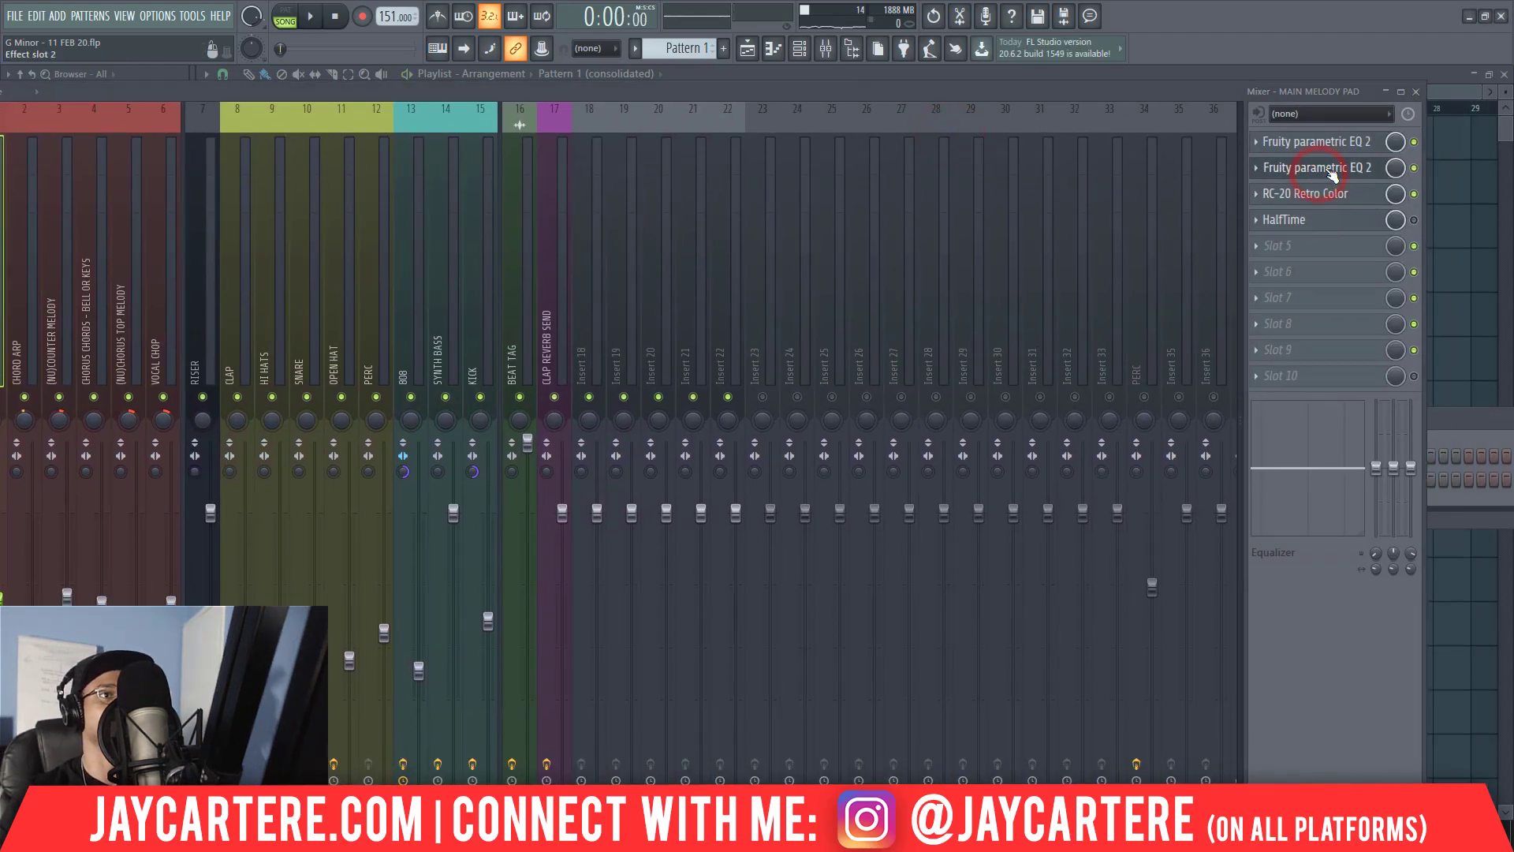
{"action": "left_click", "coordinate": [1414, 195]}
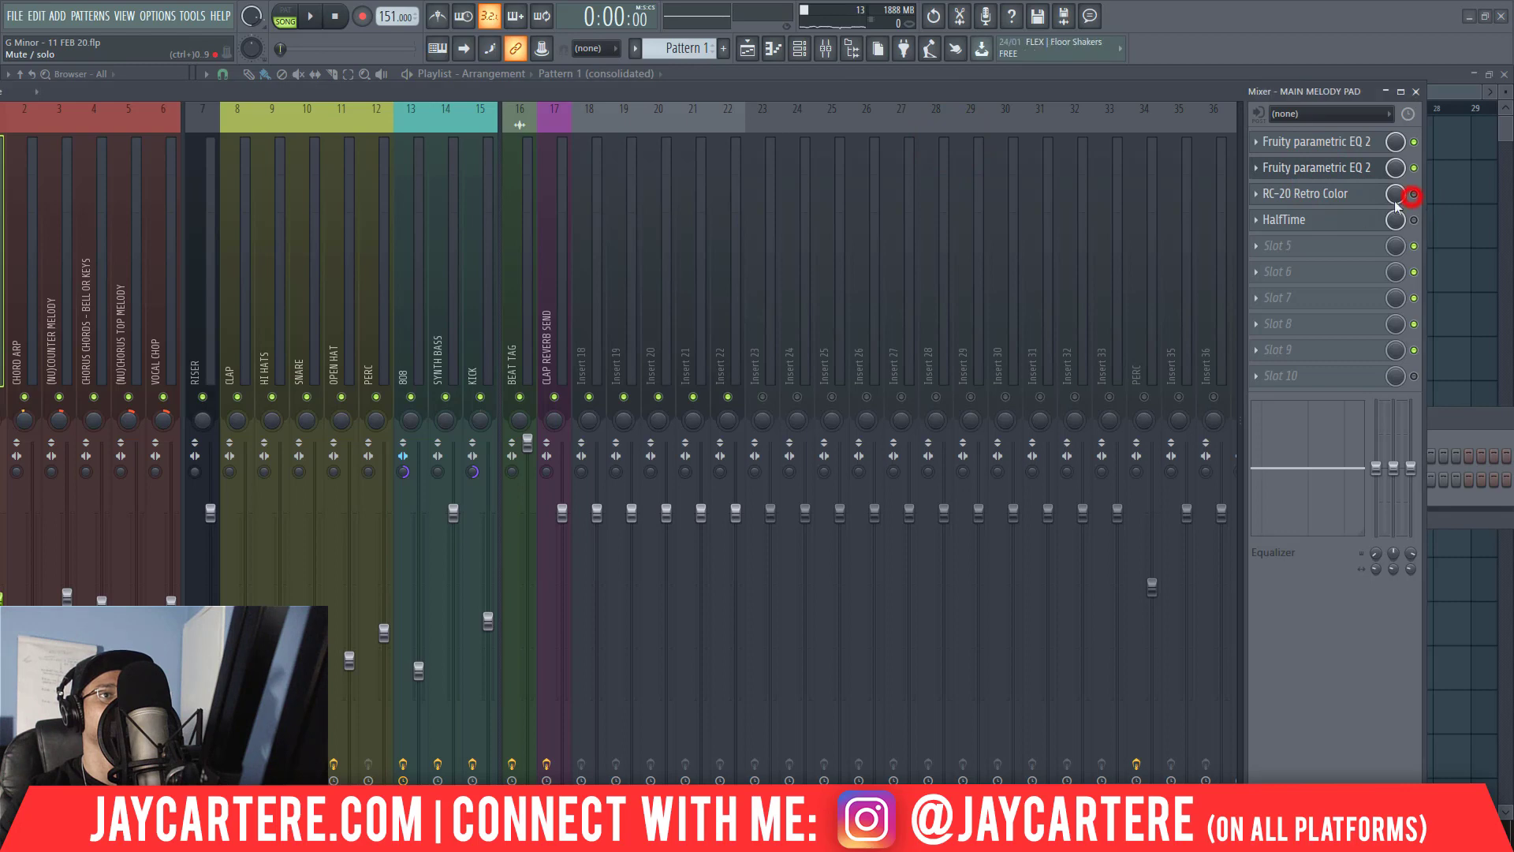
Play the melody and arrange the windows so the second Fruity parametric EQ 2 of MAIN MELODY PAD sits above the mixer.
{"action": "left_click_drag", "start_coordinate": [1042, 96], "coordinate": [1067, 173]}
{"action": "key", "text": "space"}
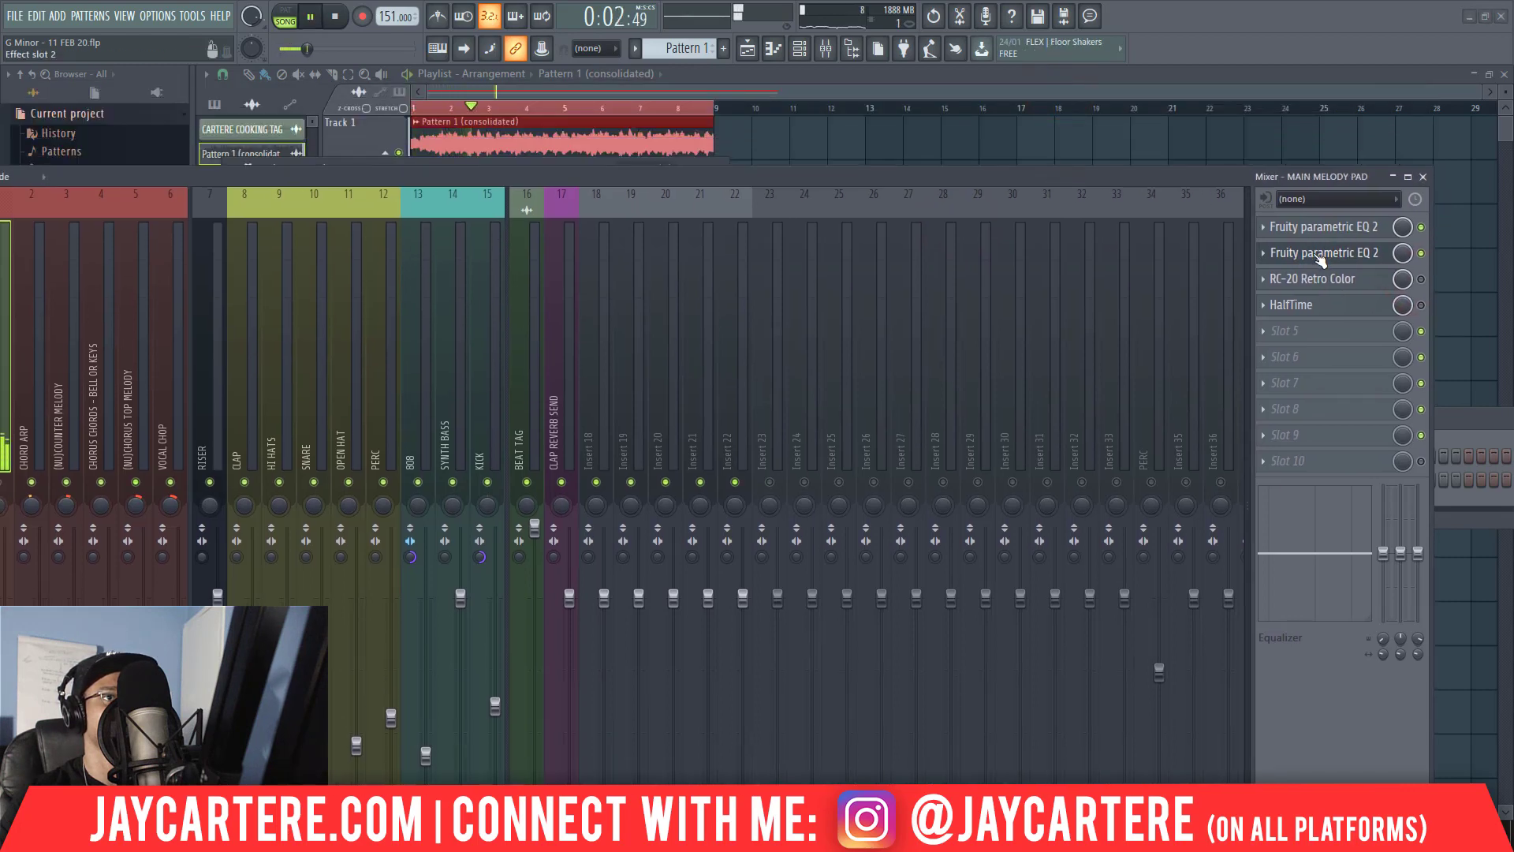
{"action": "left_click_drag", "start_coordinate": [565, 179], "coordinate": [1057, 169]}
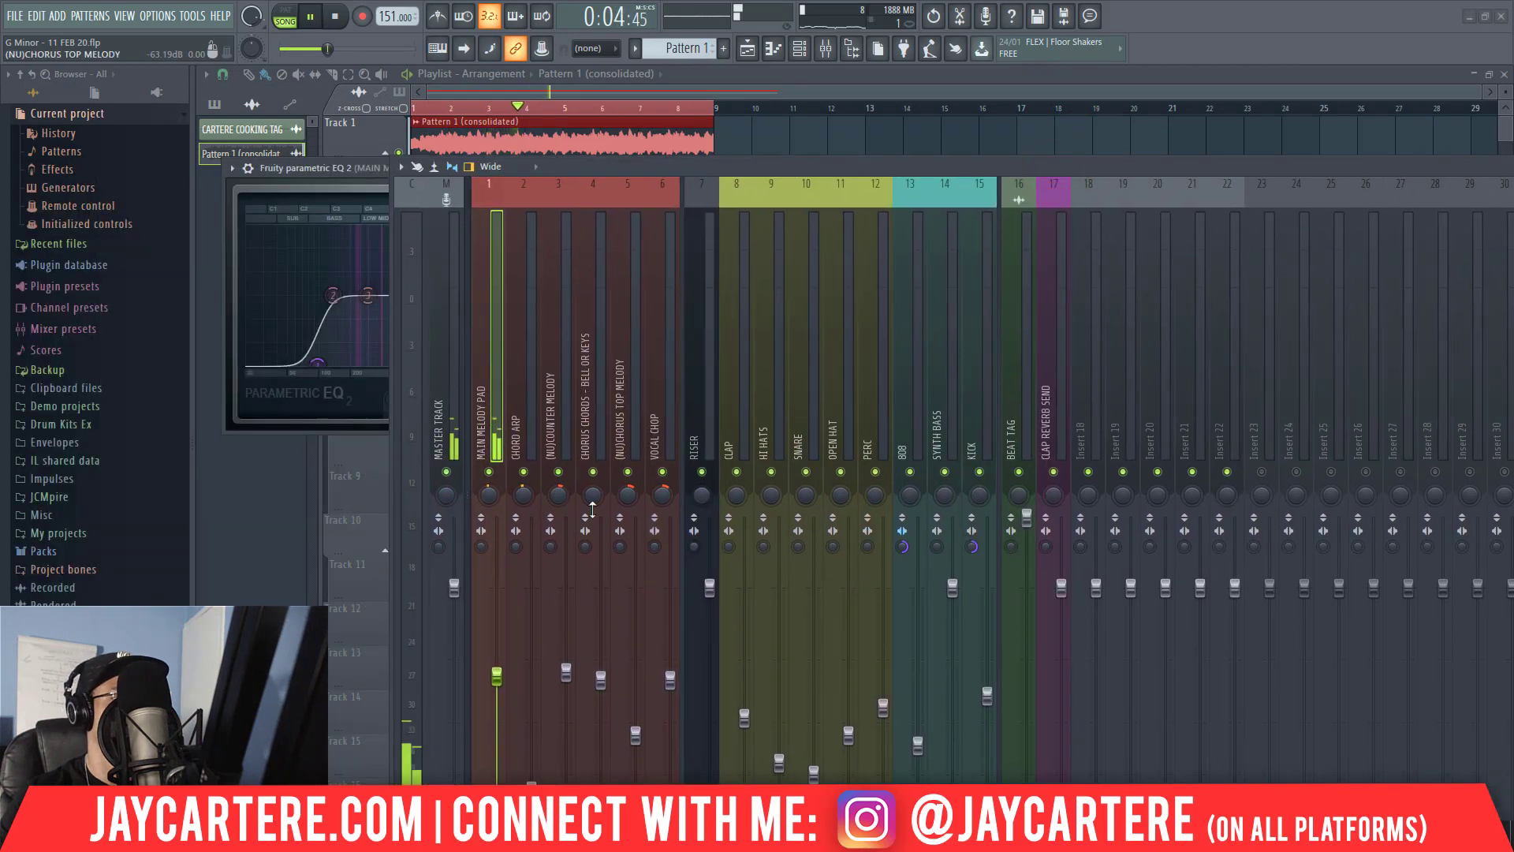
{"action": "left_click_drag", "start_coordinate": [590, 164], "coordinate": [1103, 186]}
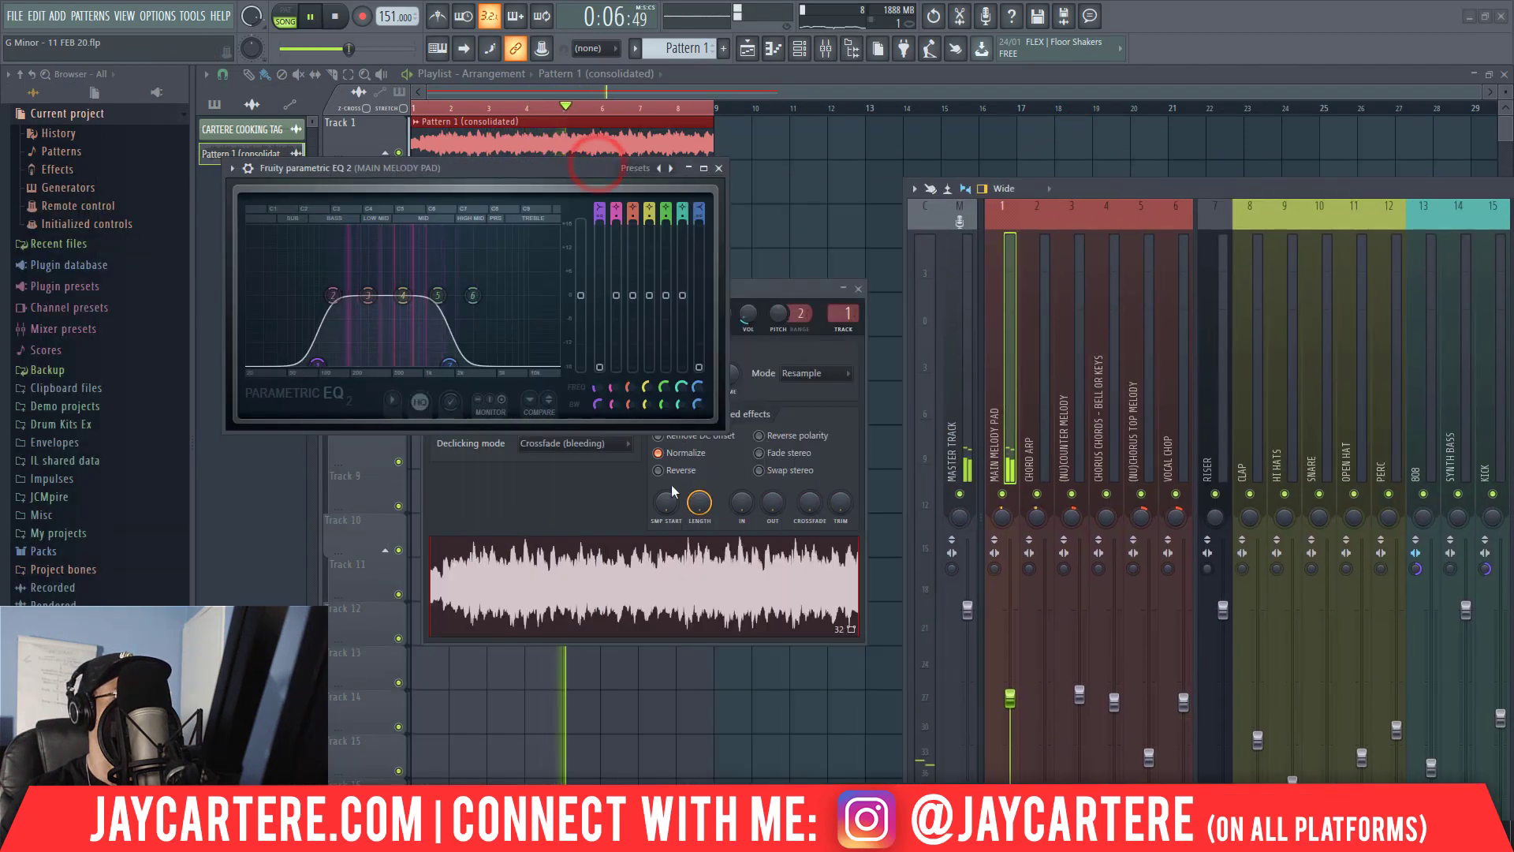
{"action": "left_click_drag", "start_coordinate": [566, 169], "coordinate": [450, 162]}
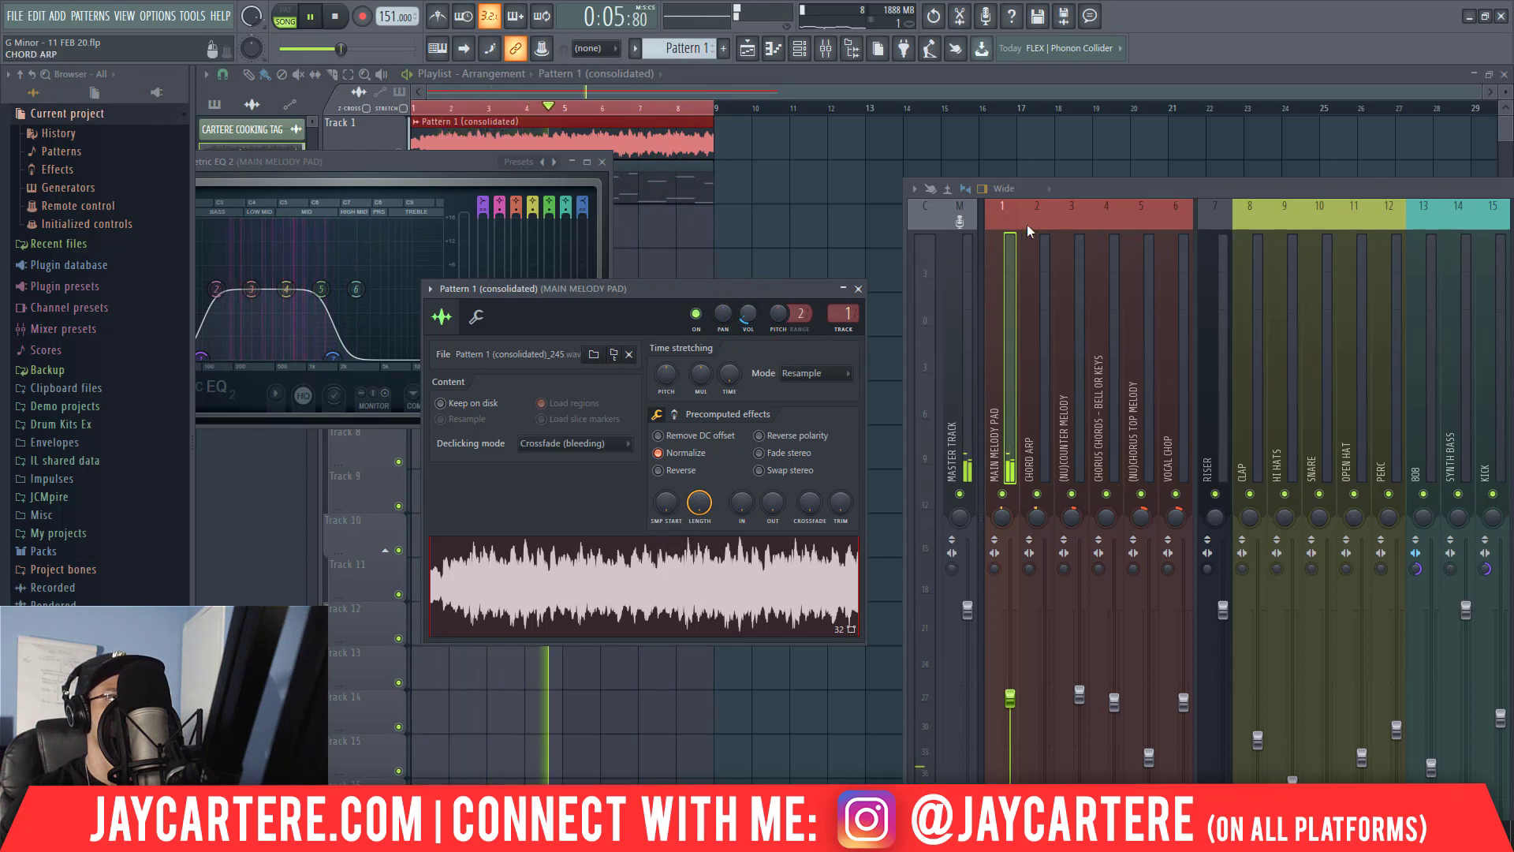
{"action": "left_click_drag", "start_coordinate": [1107, 192], "coordinate": [29, 122]}
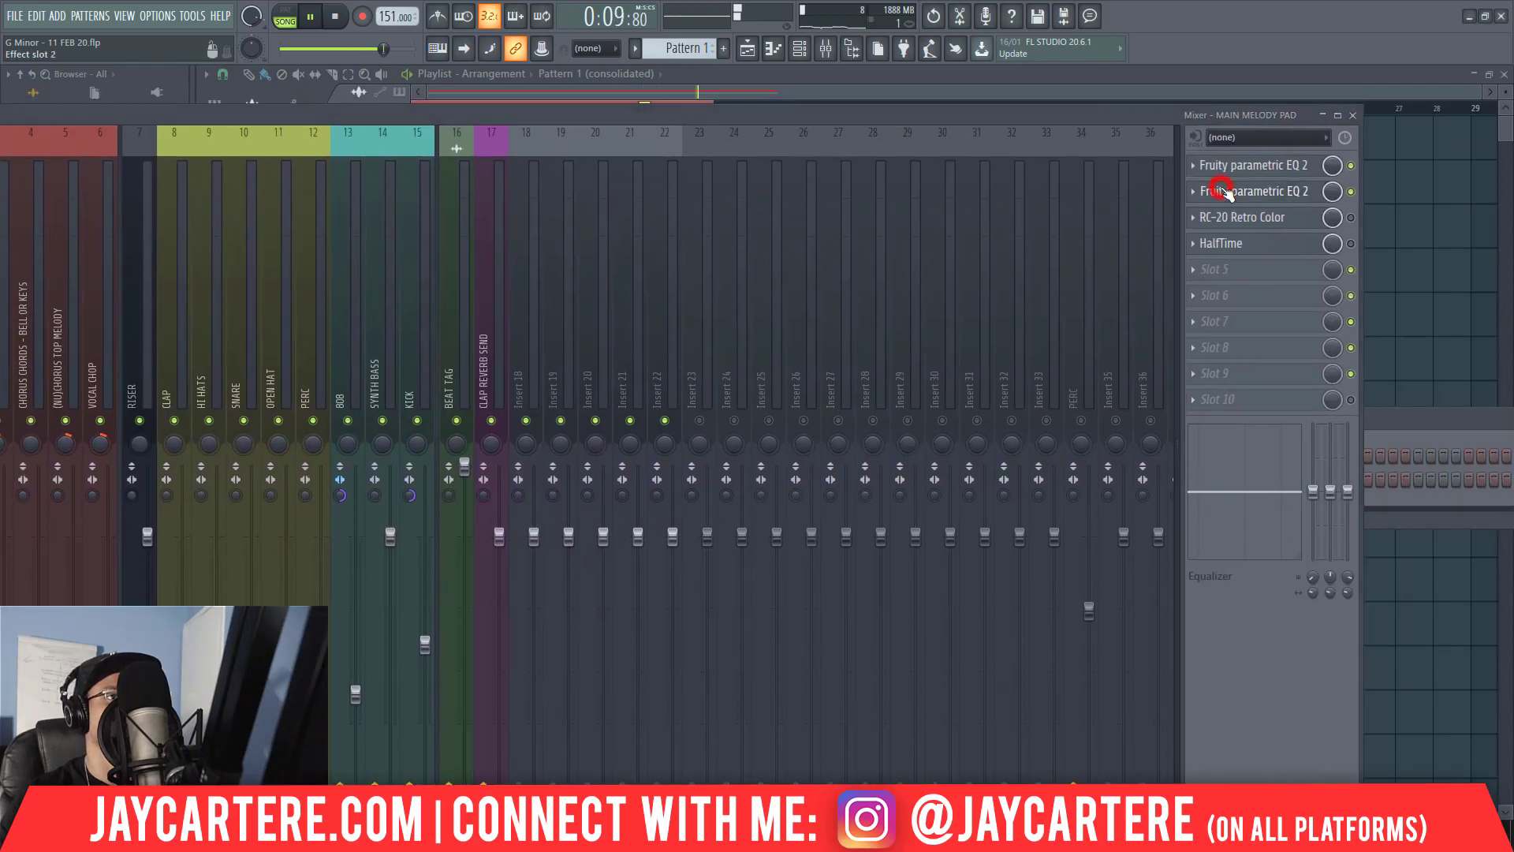
{"action": "left_click", "coordinate": [1221, 191]}
{"action": "left_click_drag", "start_coordinate": [998, 110], "coordinate": [1148, 408]}
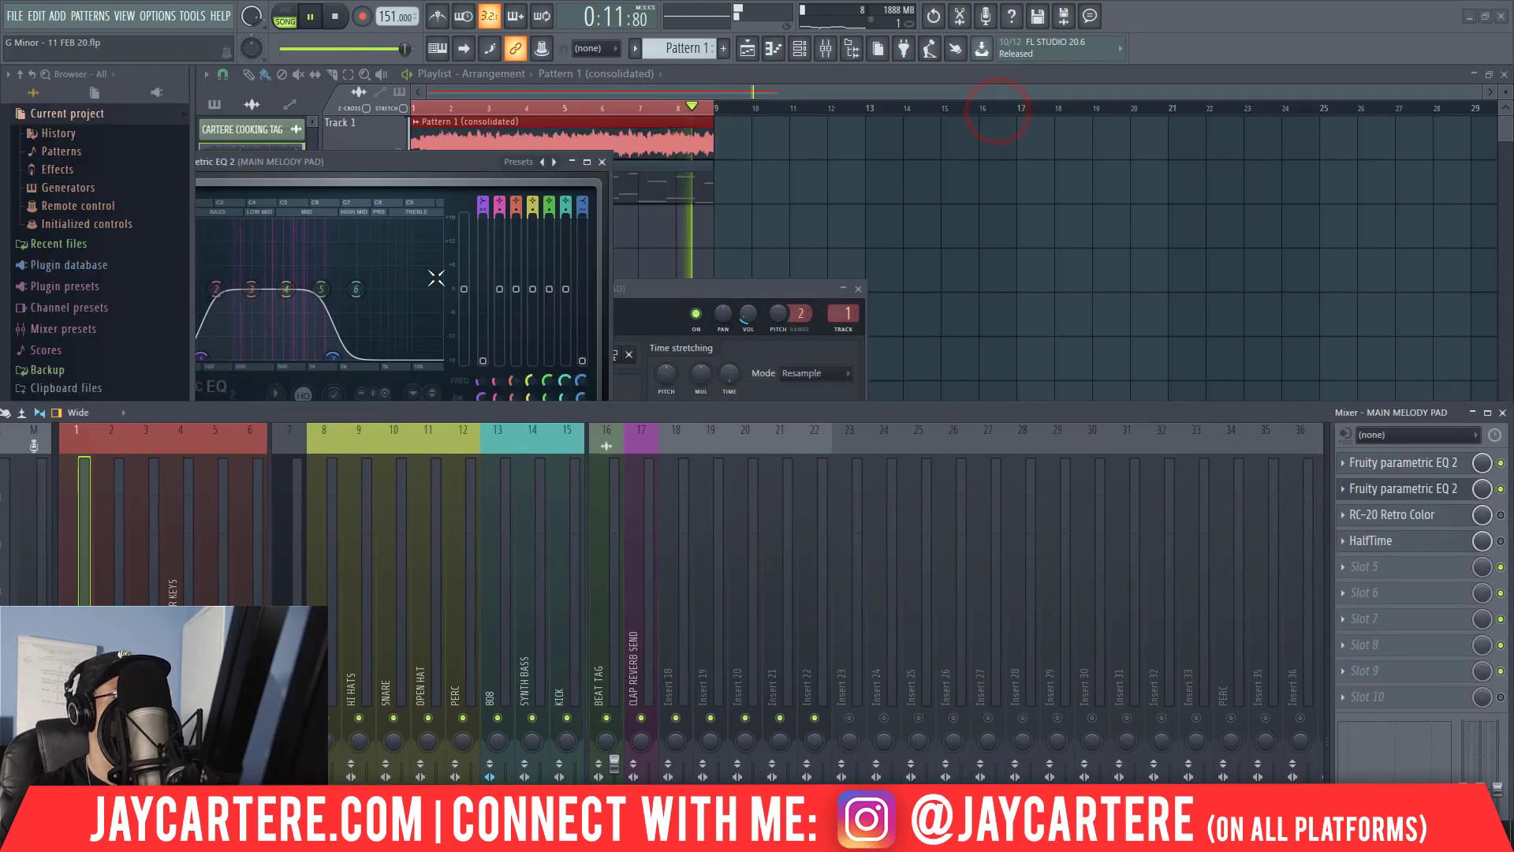
{"action": "left_click_drag", "start_coordinate": [374, 163], "coordinate": [701, 157]}
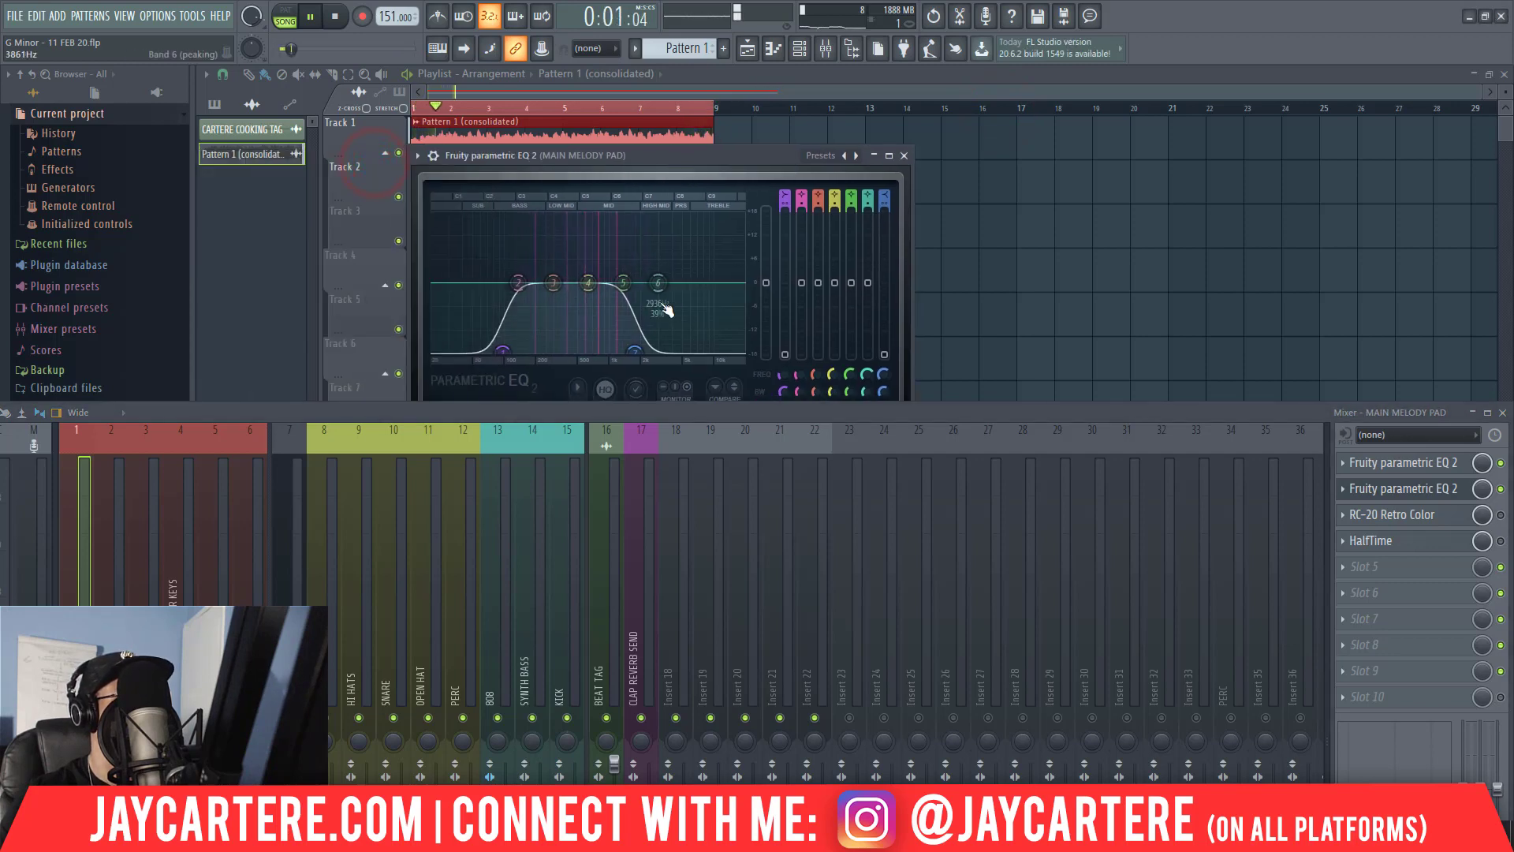
Boost band 5 of the EQ, vary its bandwidth, and sweep it as a narrow peak through the mids above 1 kHz.
{"action": "left_click_drag", "start_coordinate": [633, 286], "coordinate": [652, 226]}
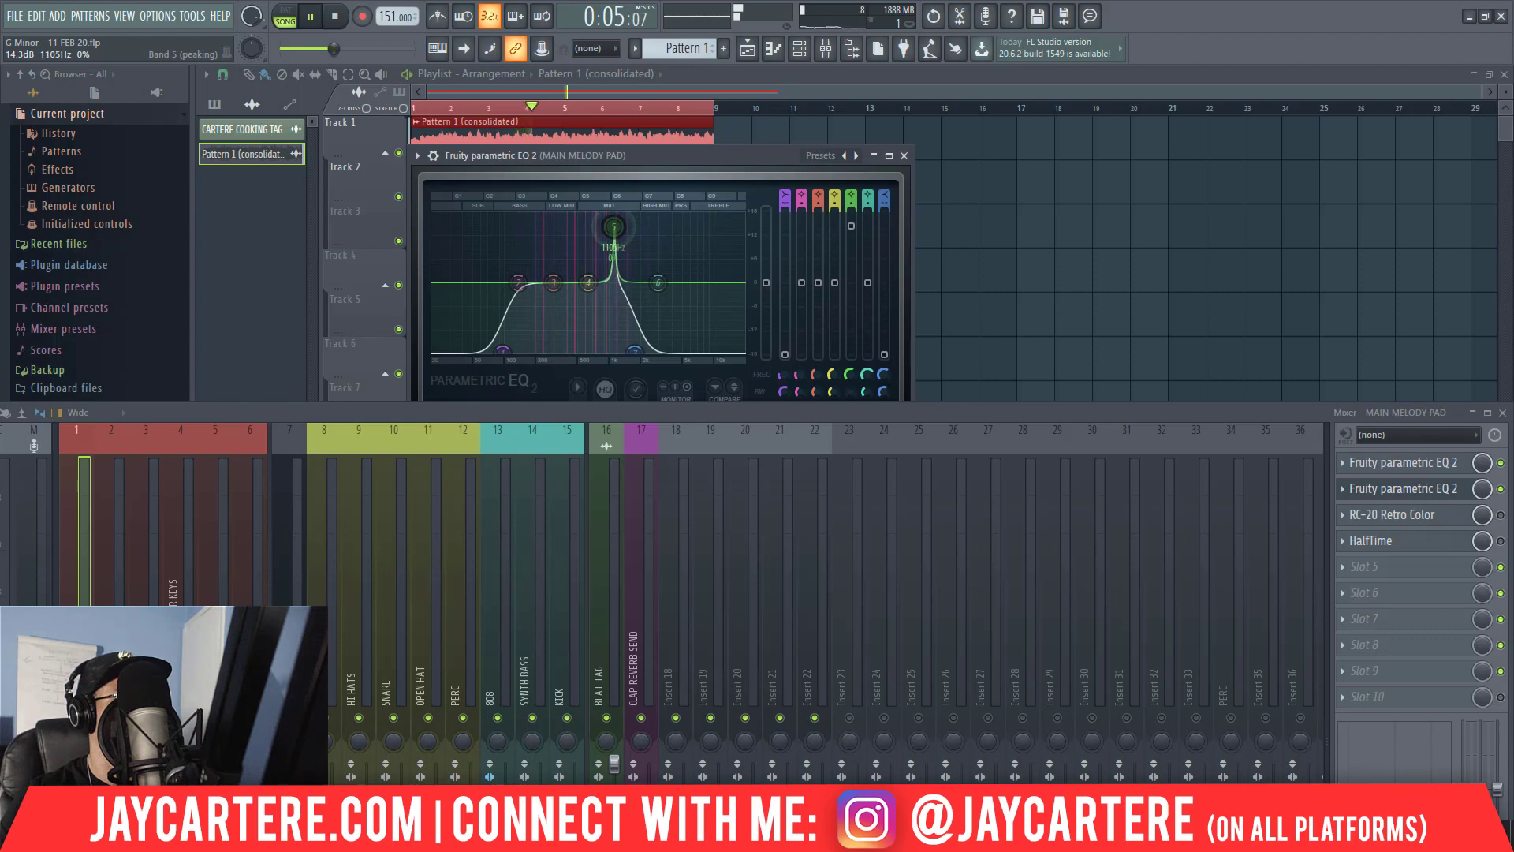
{"action": "left_click_drag", "start_coordinate": [618, 226], "coordinate": [619, 271]}
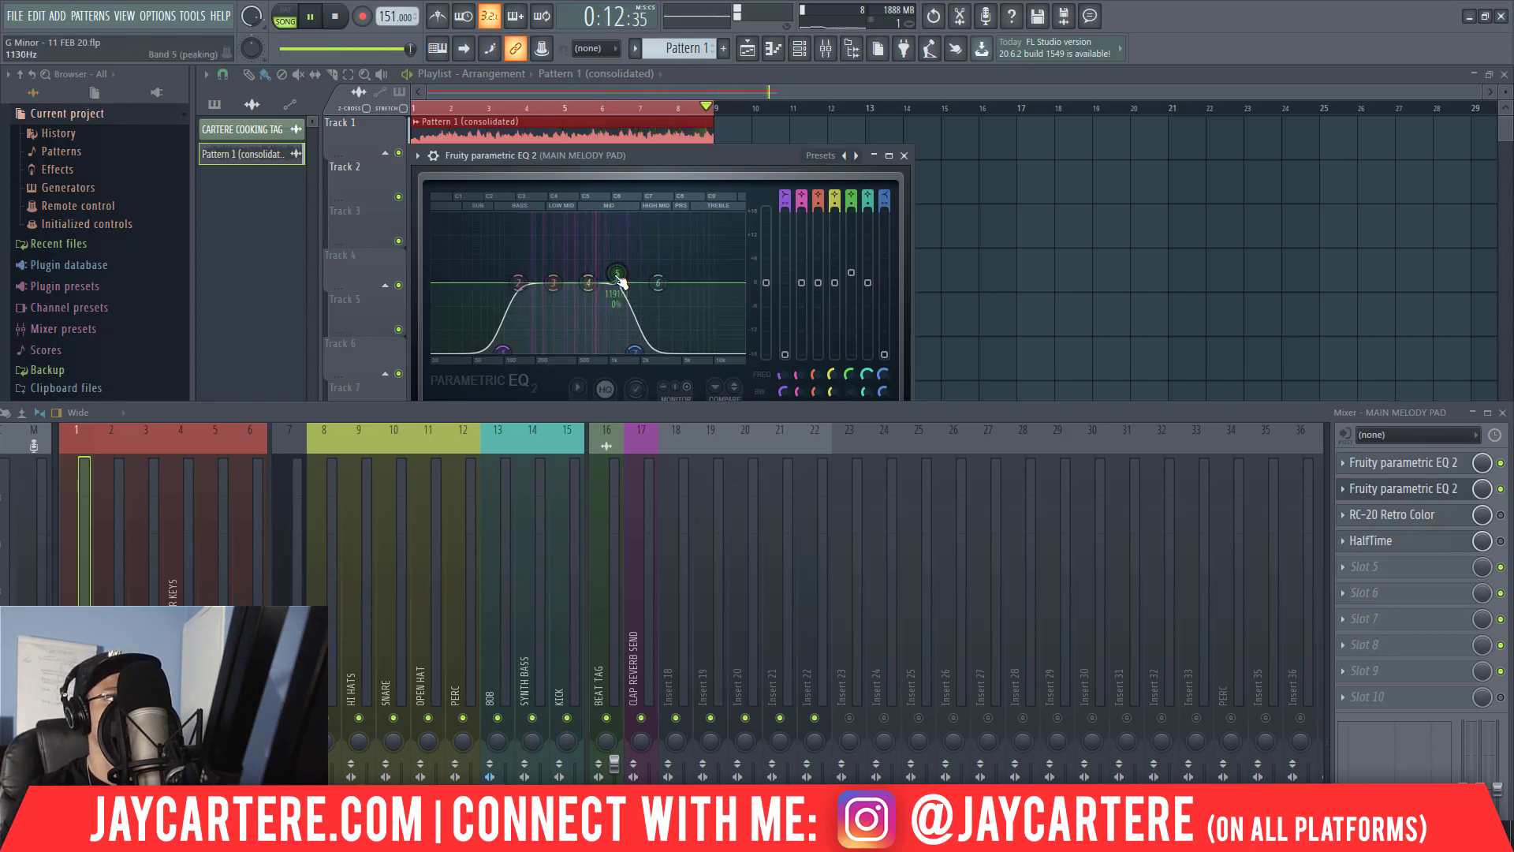
{"action": "scroll", "coordinate": [619, 281], "scroll_direction": "up", "scroll_amount": 4}
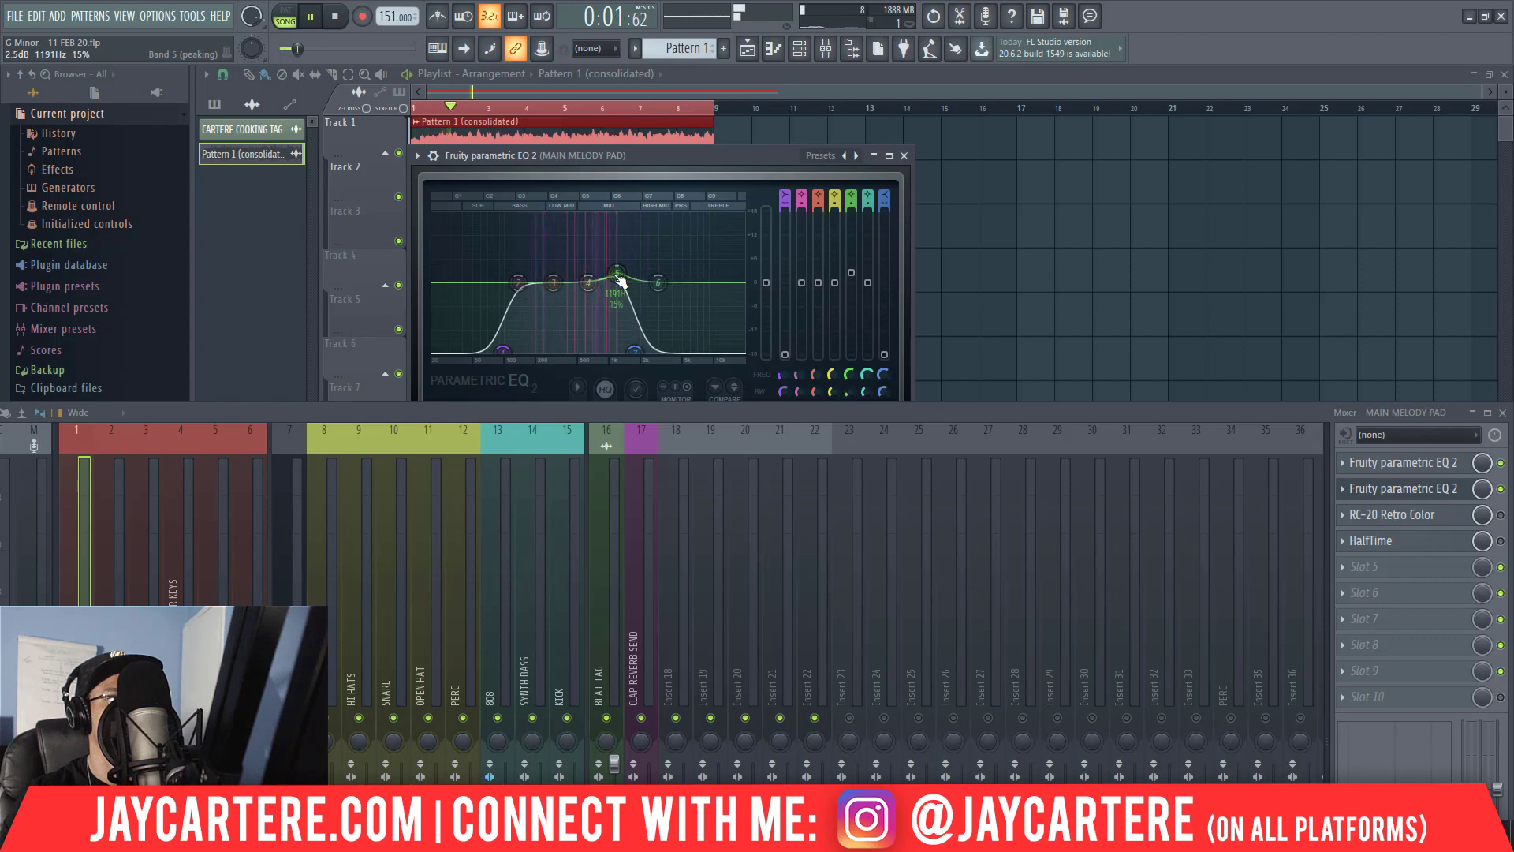
{"action": "scroll", "coordinate": [620, 280], "scroll_direction": "down", "scroll_amount": 5}
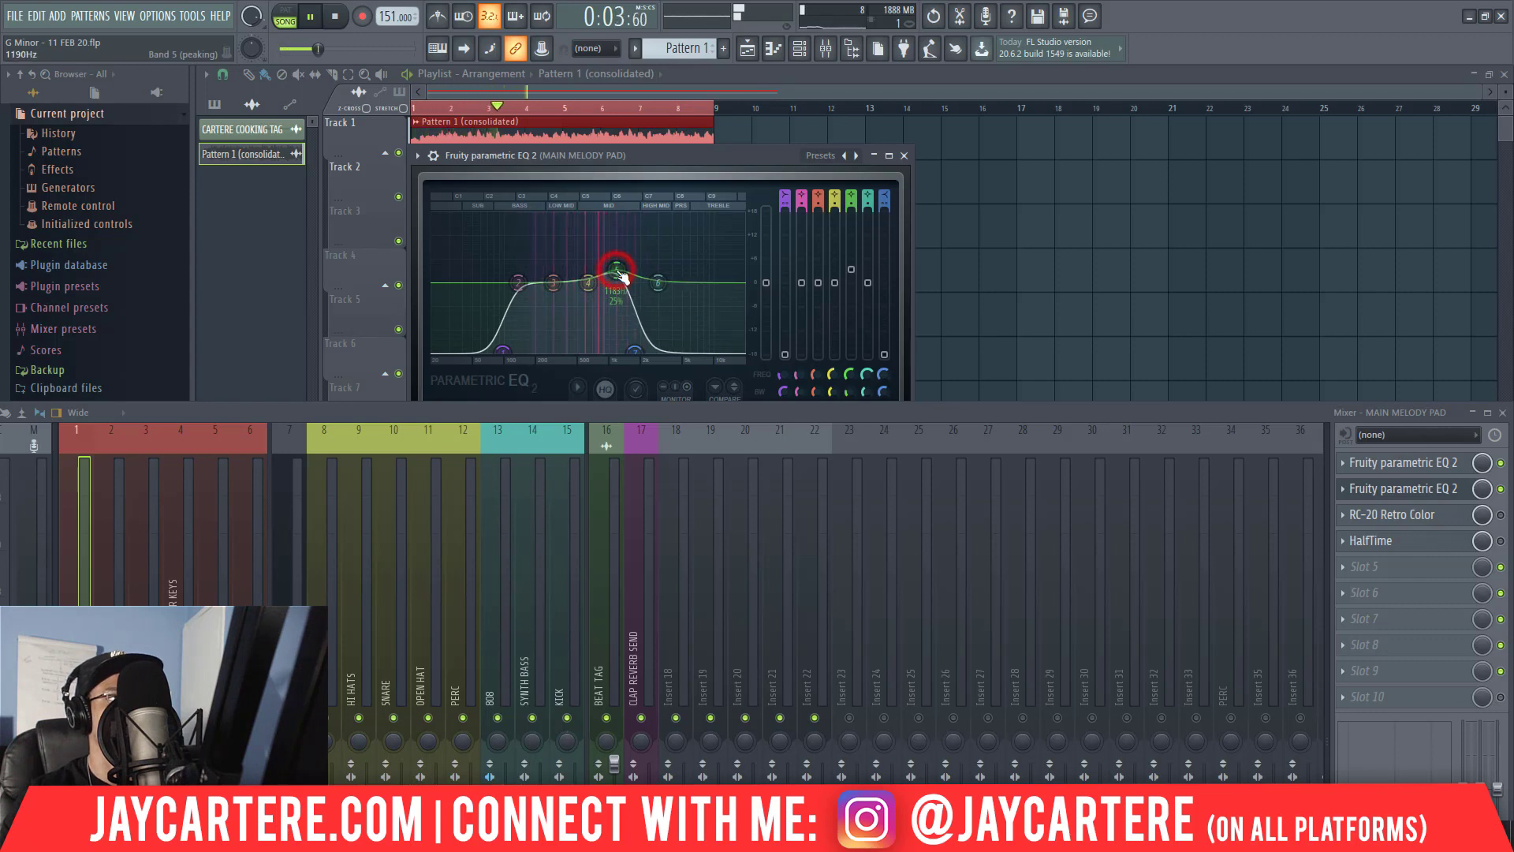
{"action": "scroll", "coordinate": [619, 276], "scroll_direction": "up", "scroll_amount": 2}
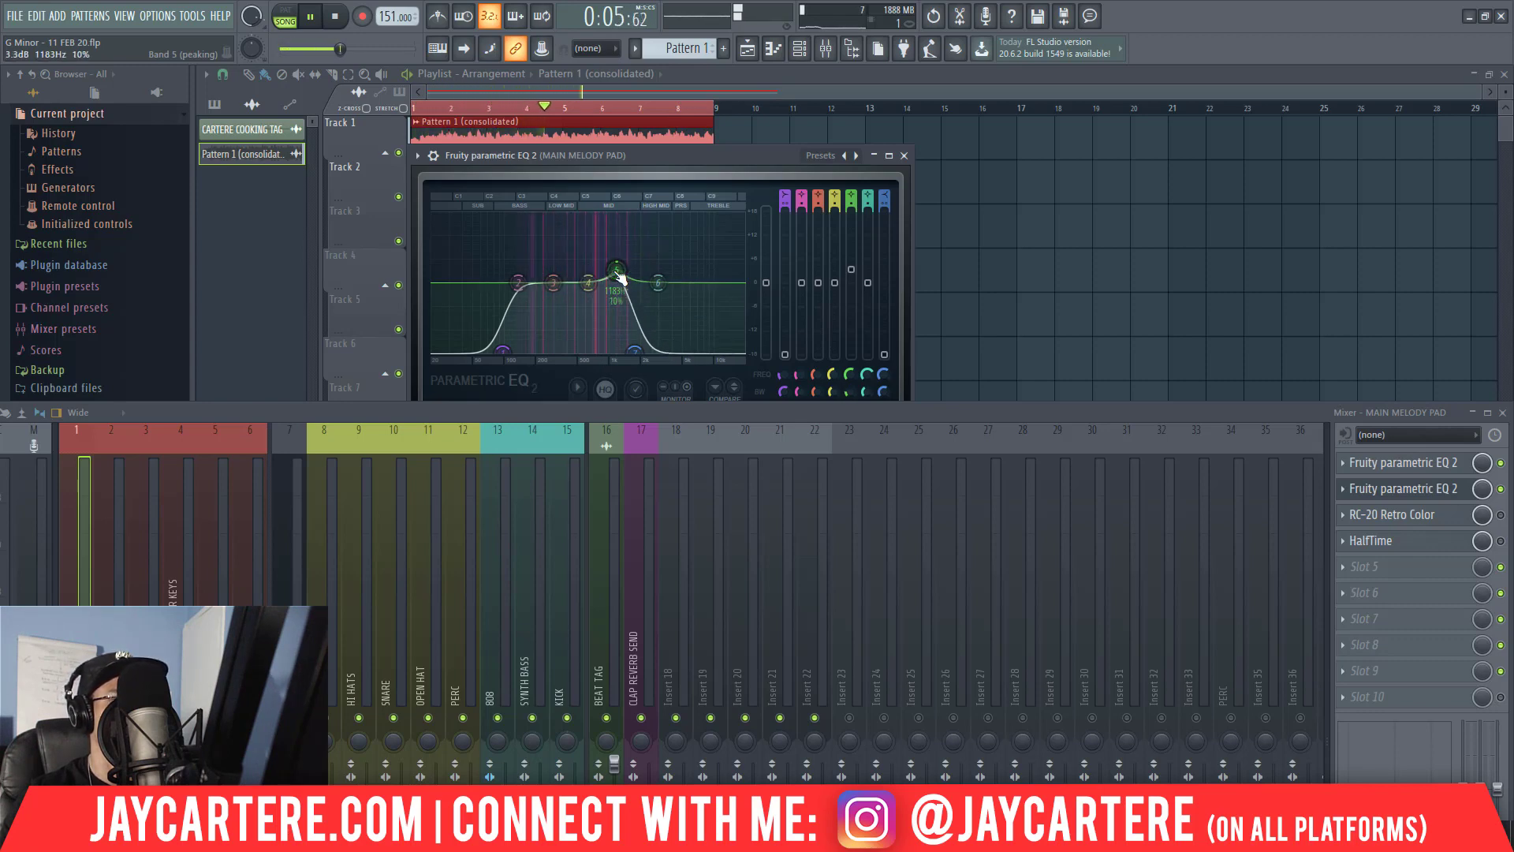
{"action": "left_click_drag", "start_coordinate": [619, 278], "coordinate": [623, 215]}
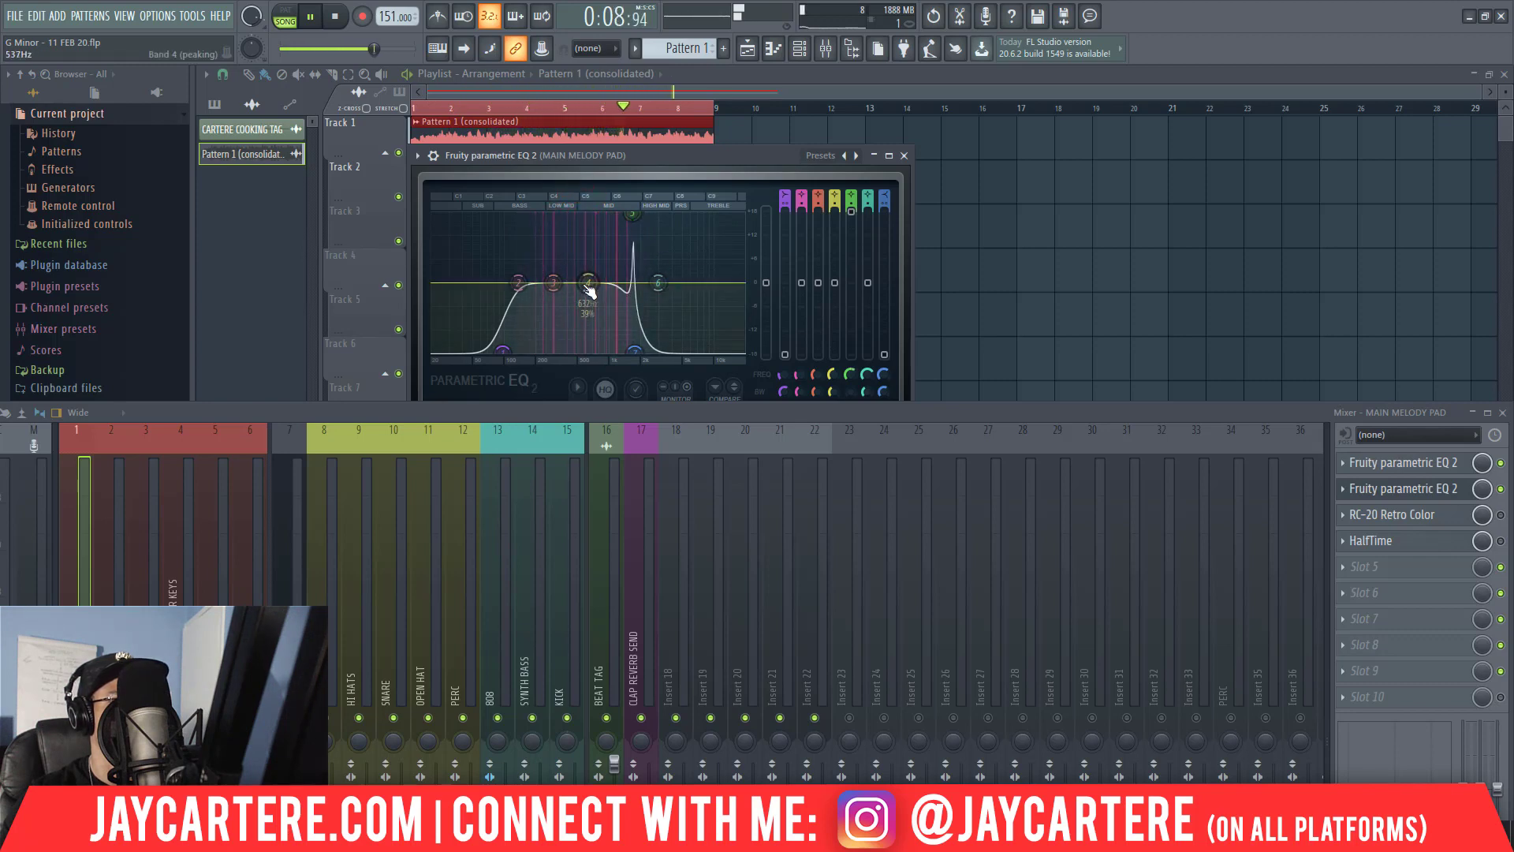
Sweep bands 4 and 5 and turn each into a narrow cut, moving the EQ and mixer off the playlist clips.
{"action": "left_click_drag", "start_coordinate": [585, 281], "coordinate": [578, 240]}
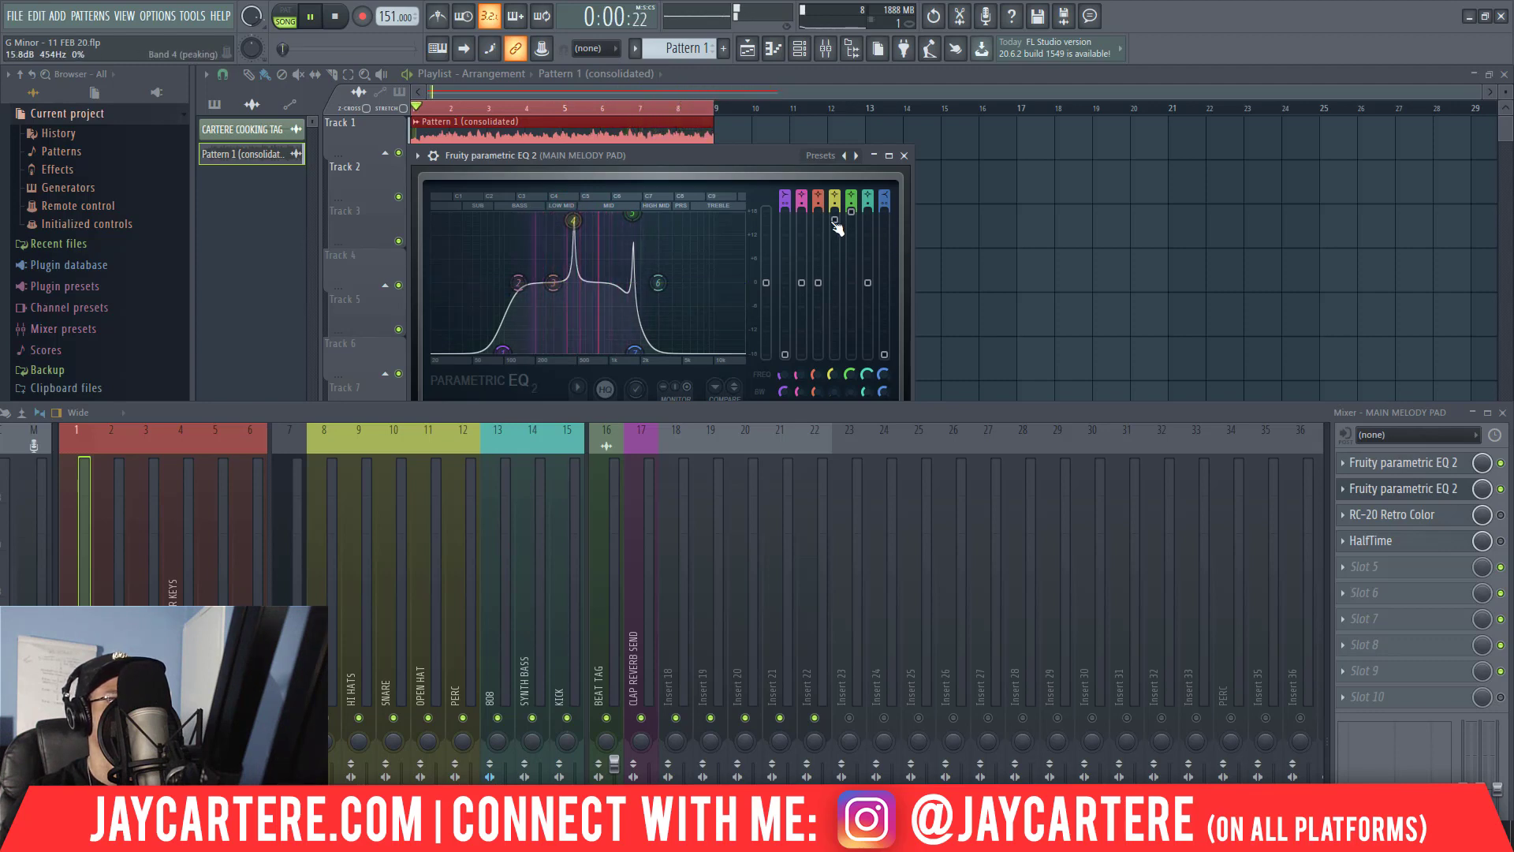
{"action": "left_click_drag", "start_coordinate": [835, 219], "coordinate": [835, 314]}
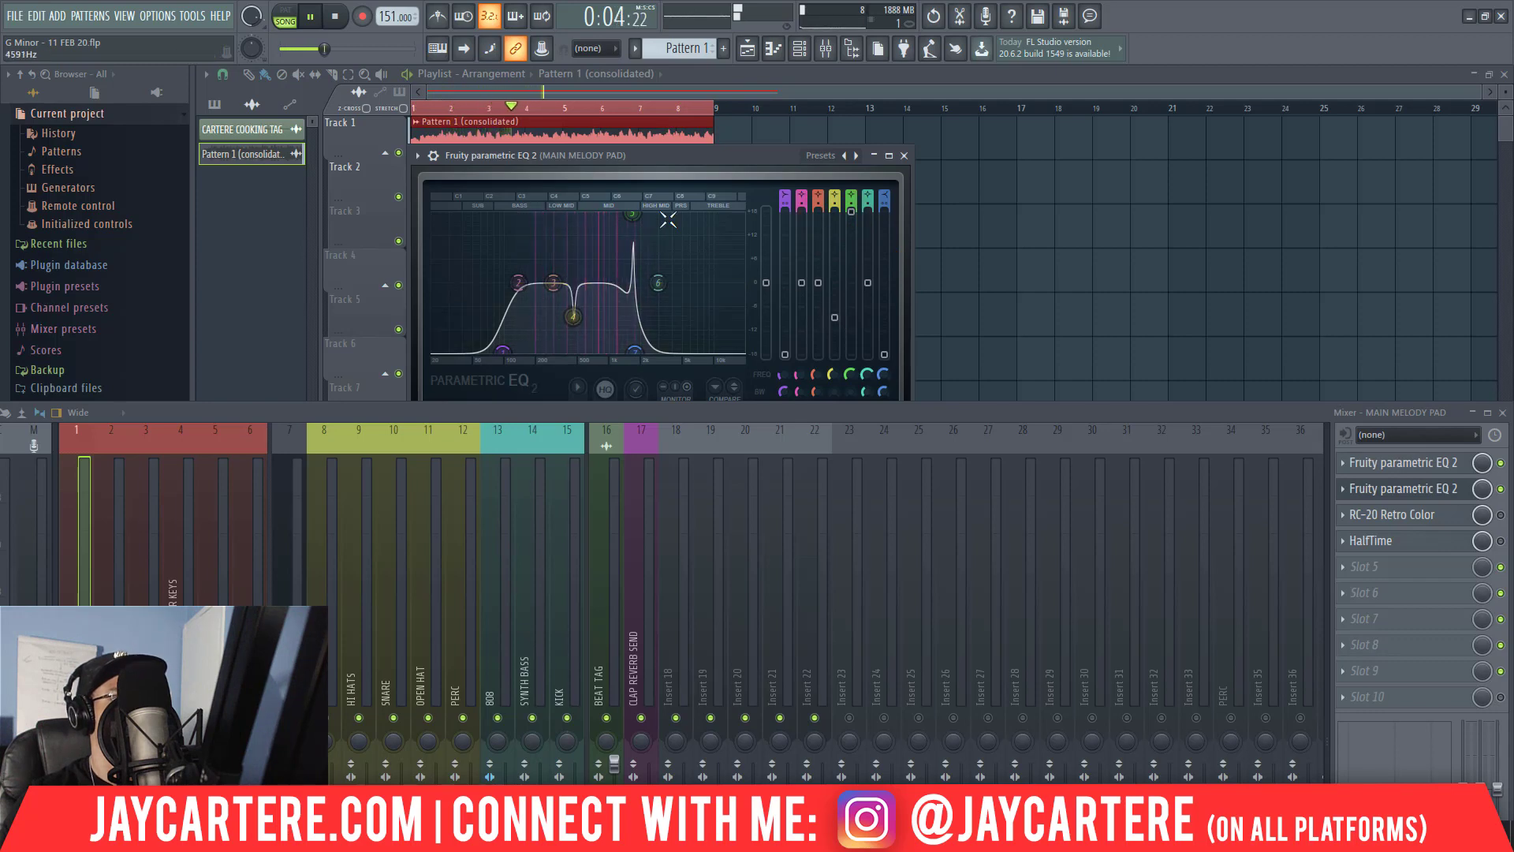
{"action": "left_click_drag", "start_coordinate": [633, 213], "coordinate": [626, 214]}
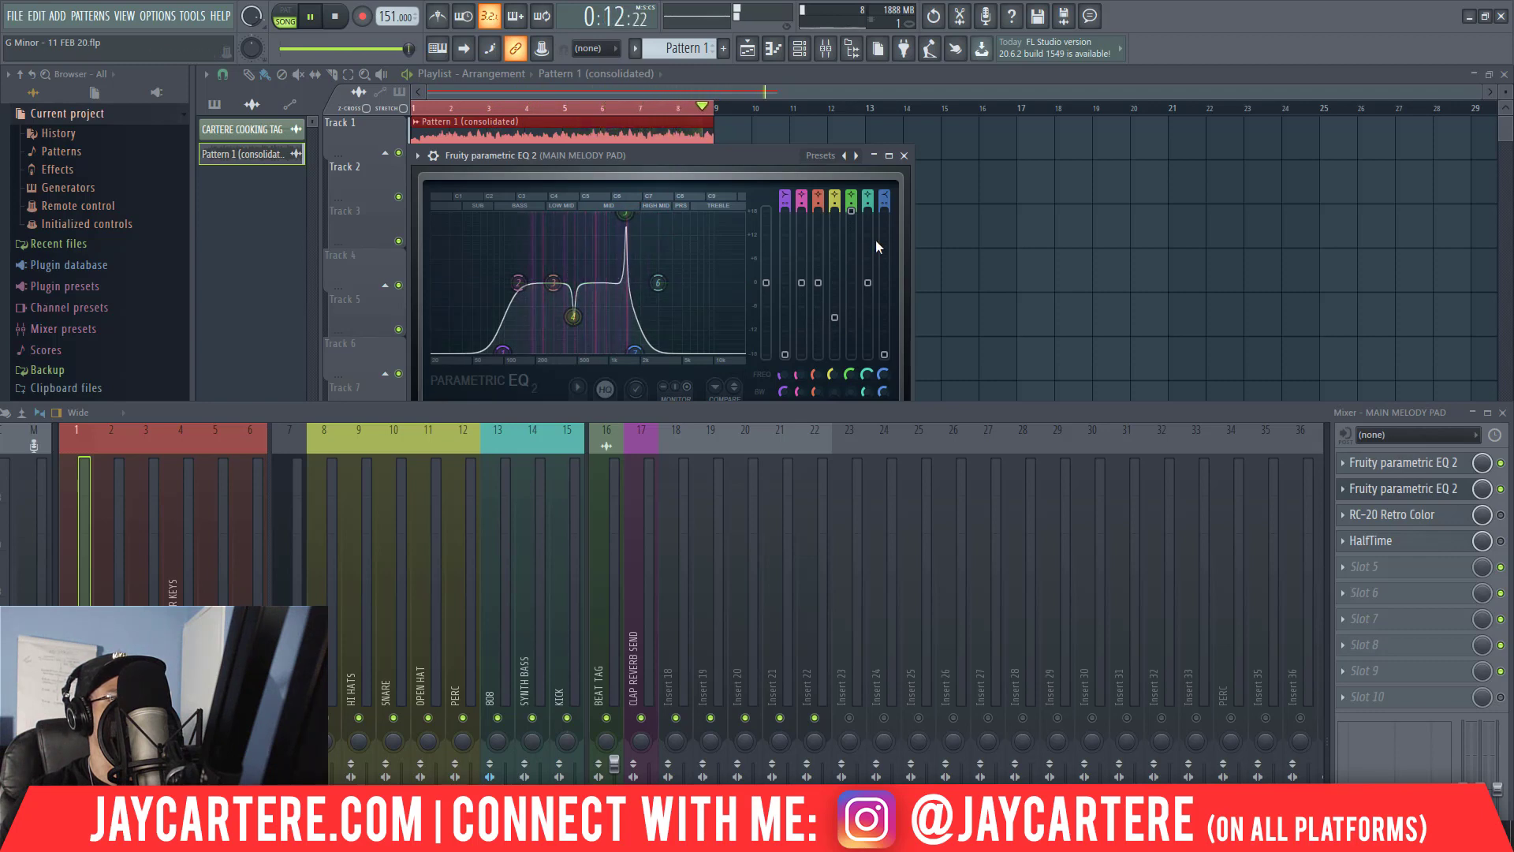
{"action": "left_click_drag", "start_coordinate": [852, 213], "coordinate": [851, 307]}
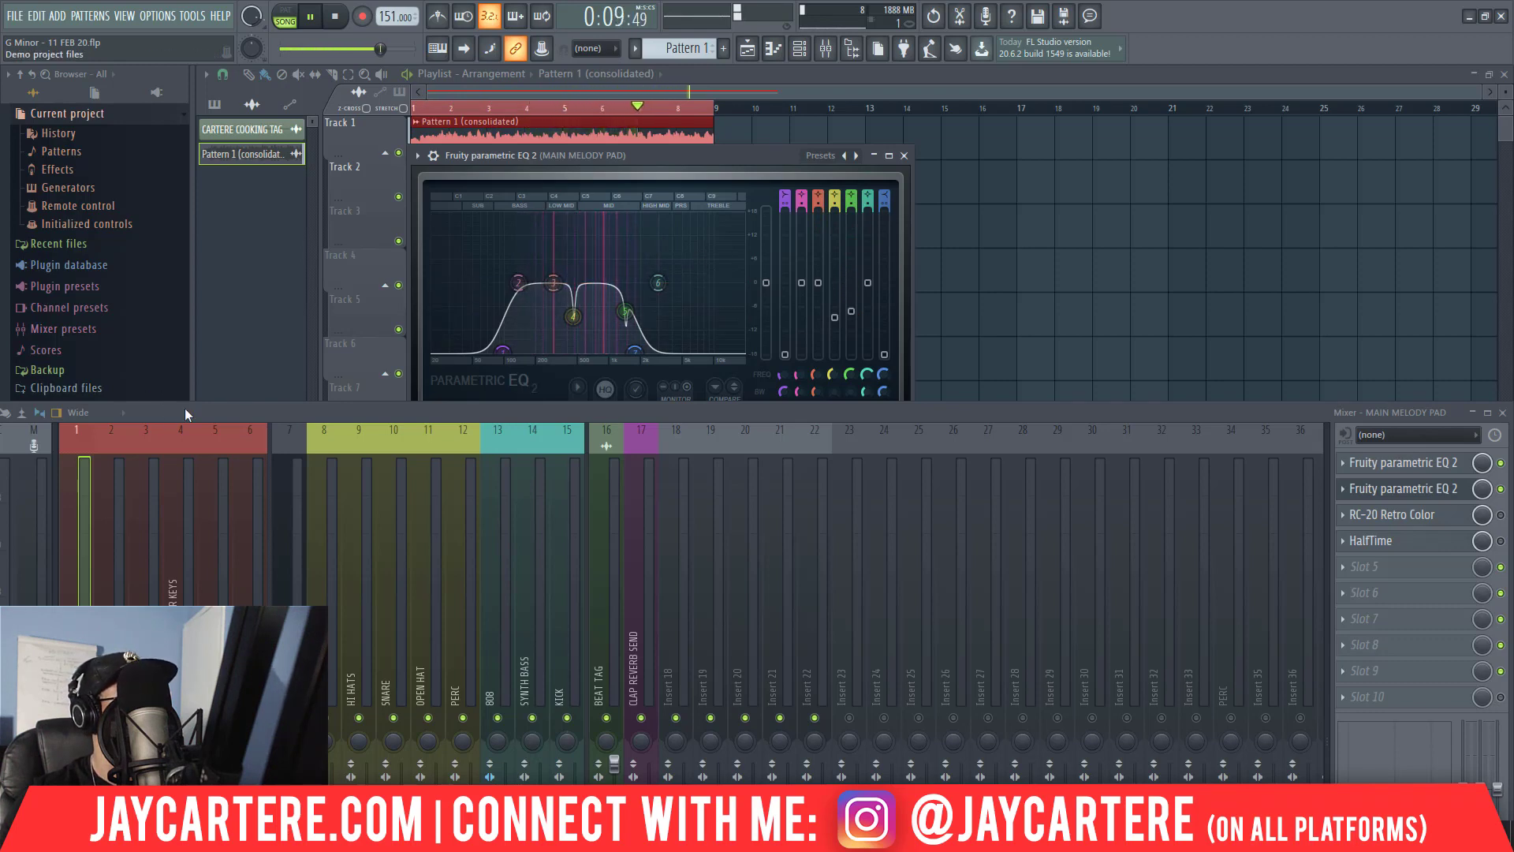
{"action": "left_click_drag", "start_coordinate": [185, 411], "coordinate": [1061, 499]}
{"action": "left_click_drag", "start_coordinate": [737, 159], "coordinate": [593, 453]}
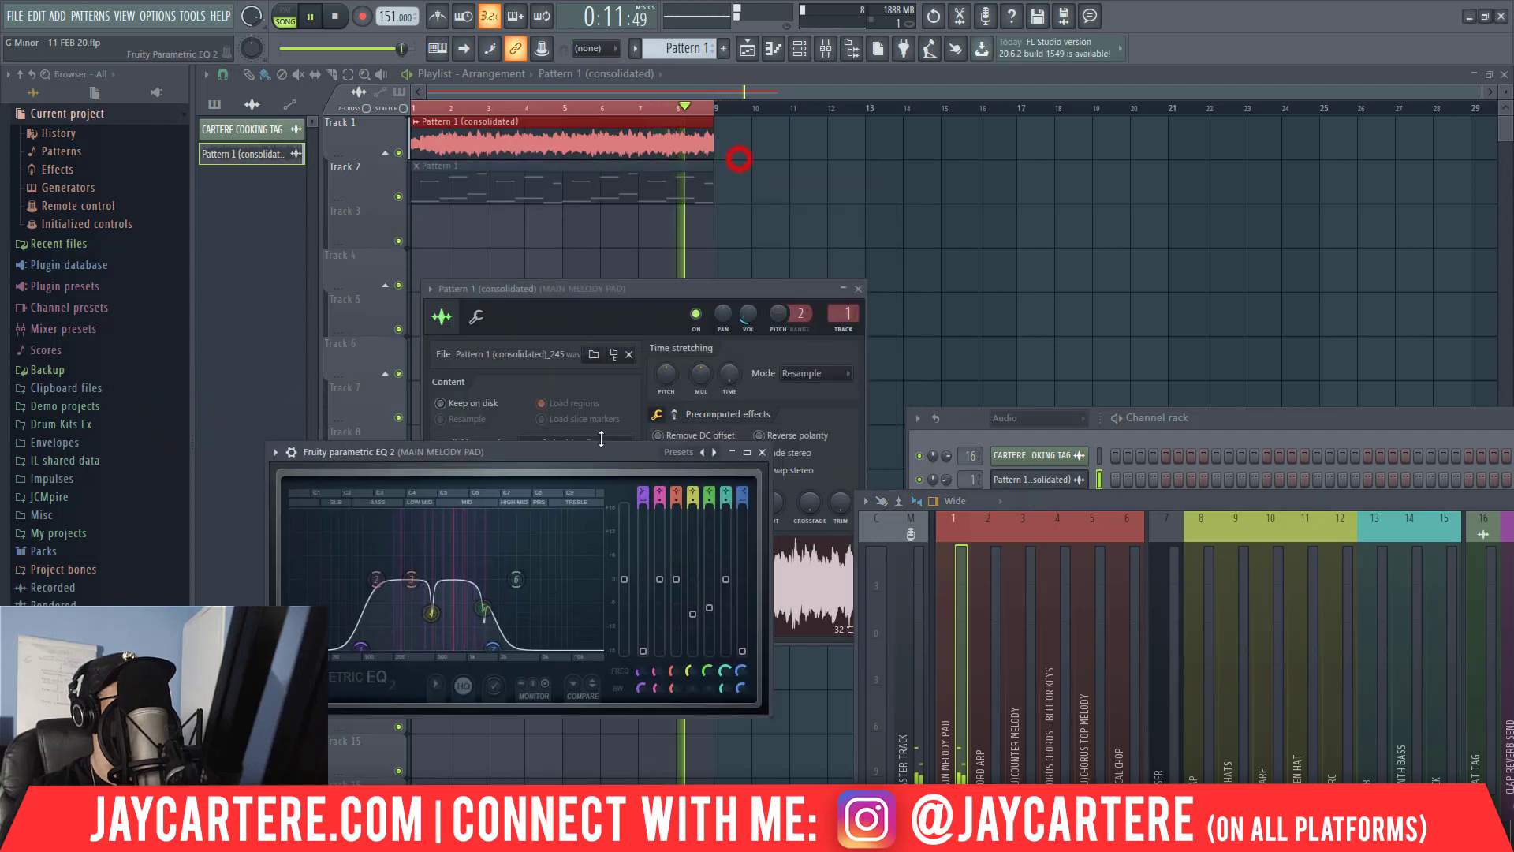
Lower the channel volume of the Pattern 1 (consolidated) audio clip slightly and close its settings window.
{"action": "left_click", "coordinate": [748, 313]}
{"action": "left_click_drag", "start_coordinate": [748, 314], "coordinate": [748, 321]}
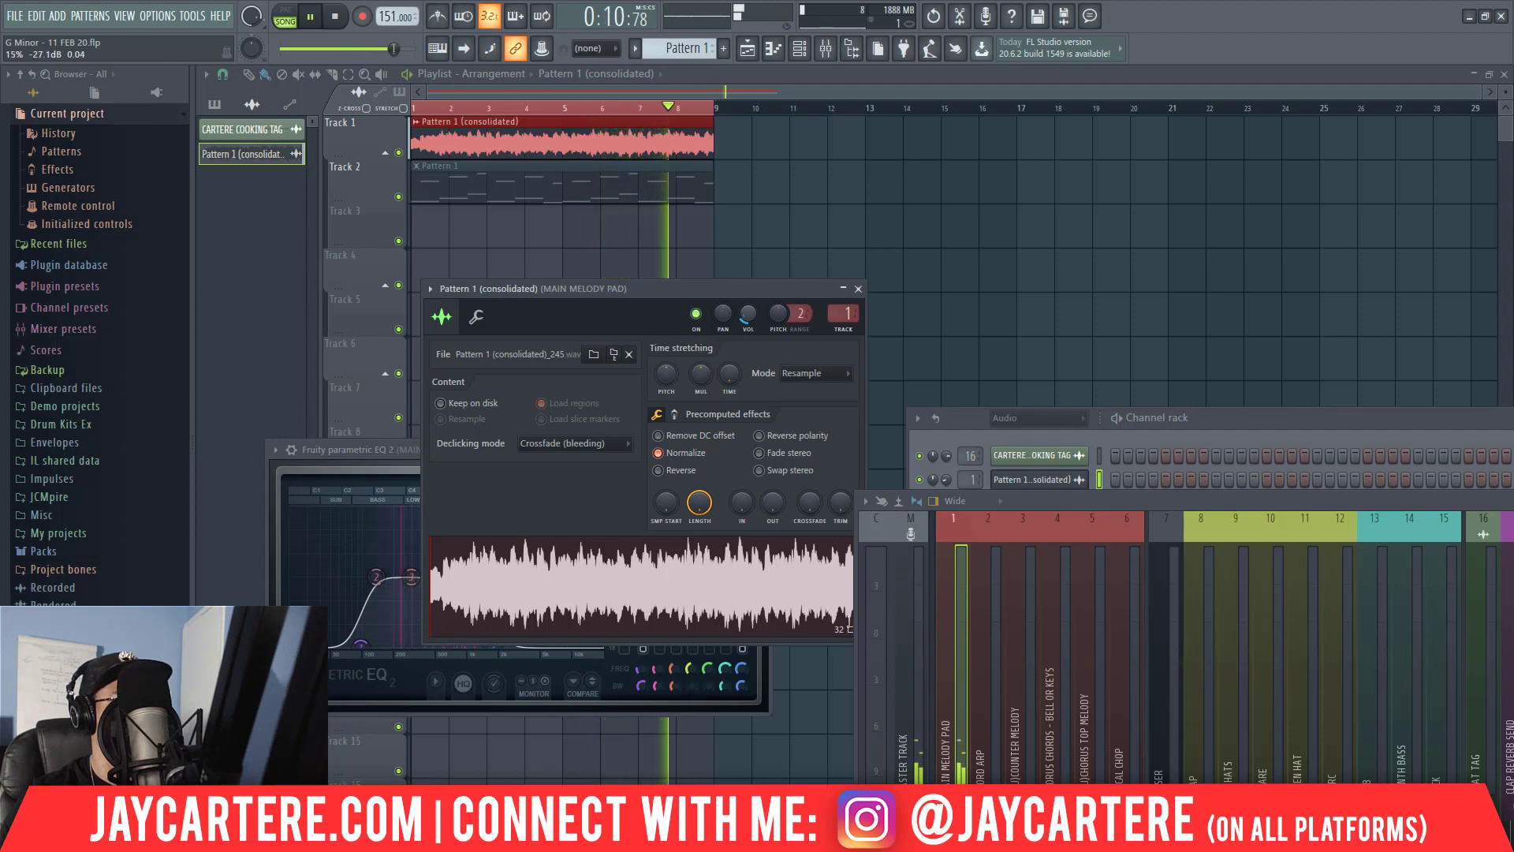
{"action": "left_click", "coordinate": [858, 289]}
Move the mixer and the MAIN MELODY PAD equalizer apart on screen and close the Fruity parametric EQ 2 window.
{"action": "left_click_drag", "start_coordinate": [627, 451], "coordinate": [908, 346]}
{"action": "left_click_drag", "start_coordinate": [1211, 503], "coordinate": [320, 226]}
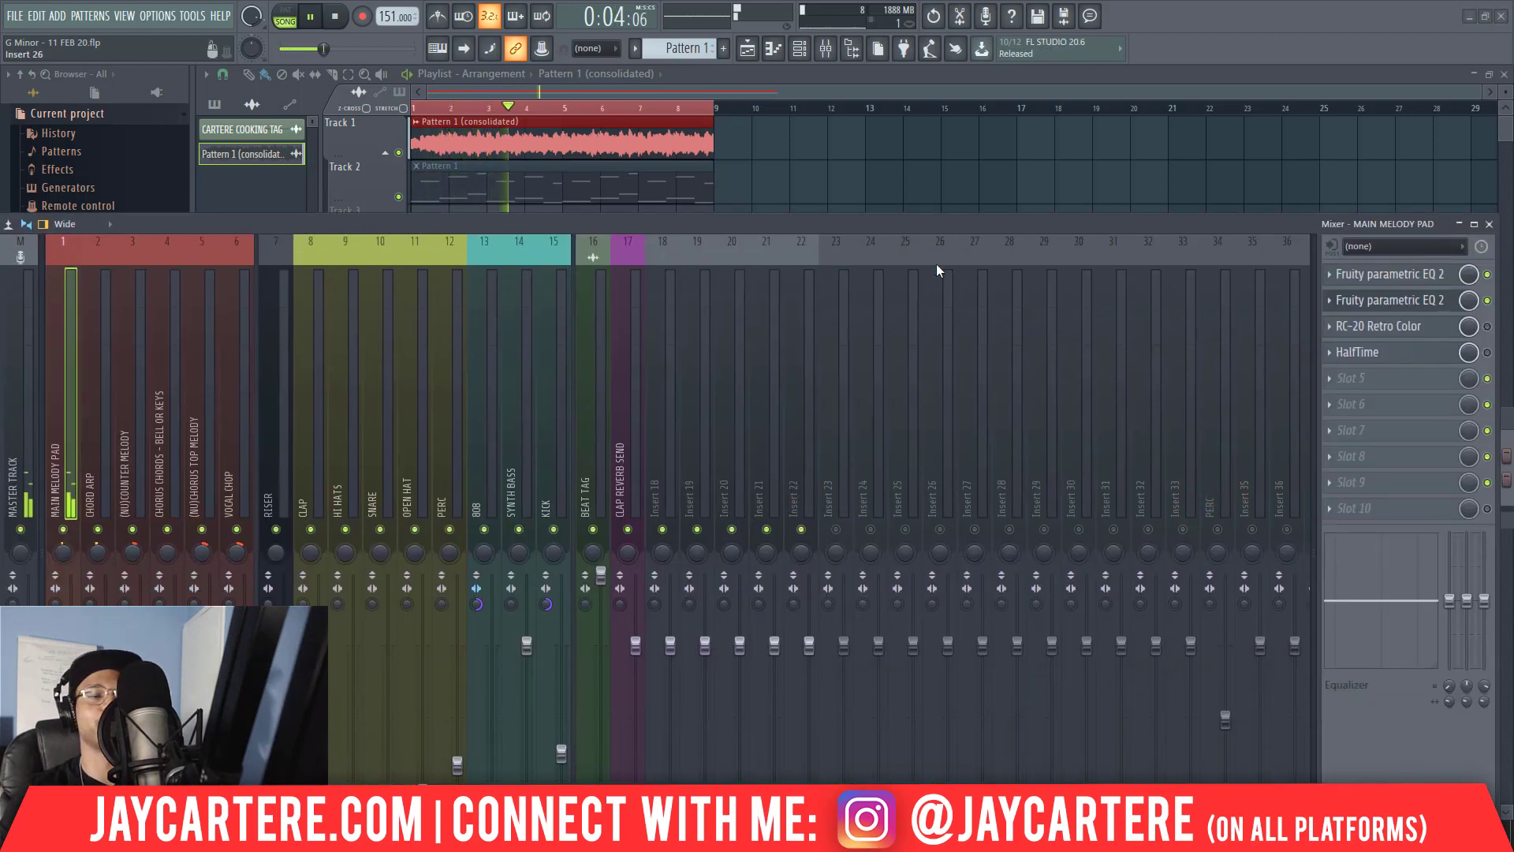
{"action": "left_click_drag", "start_coordinate": [951, 225], "coordinate": [1248, 148]}
{"action": "left_click_drag", "start_coordinate": [632, 145], "coordinate": [716, 540]}
{"action": "left_click_drag", "start_coordinate": [783, 345], "coordinate": [619, 206]}
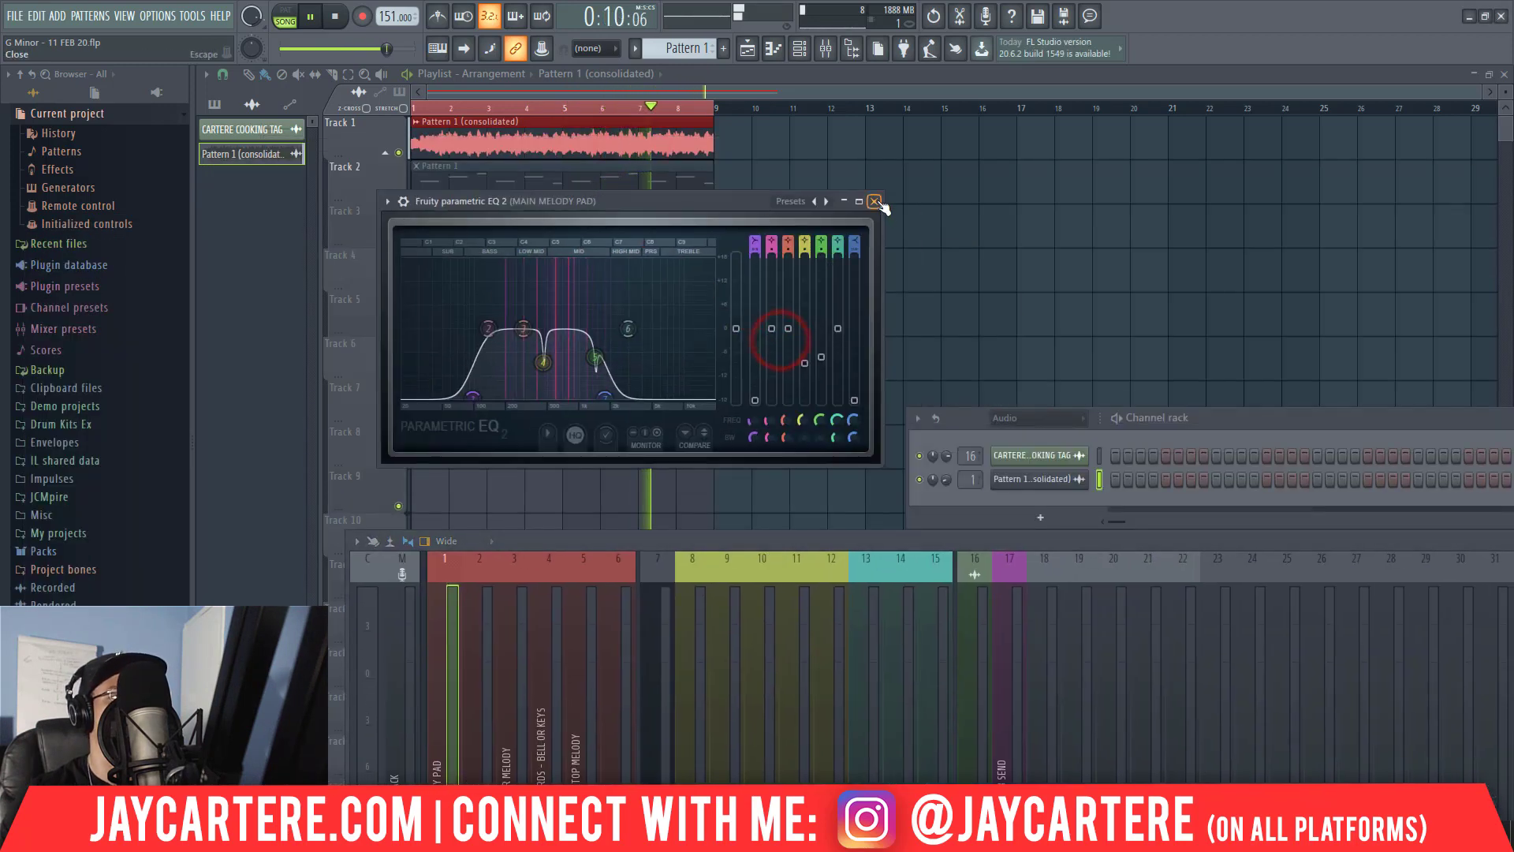
{"action": "left_click", "coordinate": [878, 204]}
Stop playback and move the muted Pattern 1 clip in the playlist from Track 2 to Track 3.
{"action": "left_click_drag", "start_coordinate": [1135, 542], "coordinate": [892, 319]}
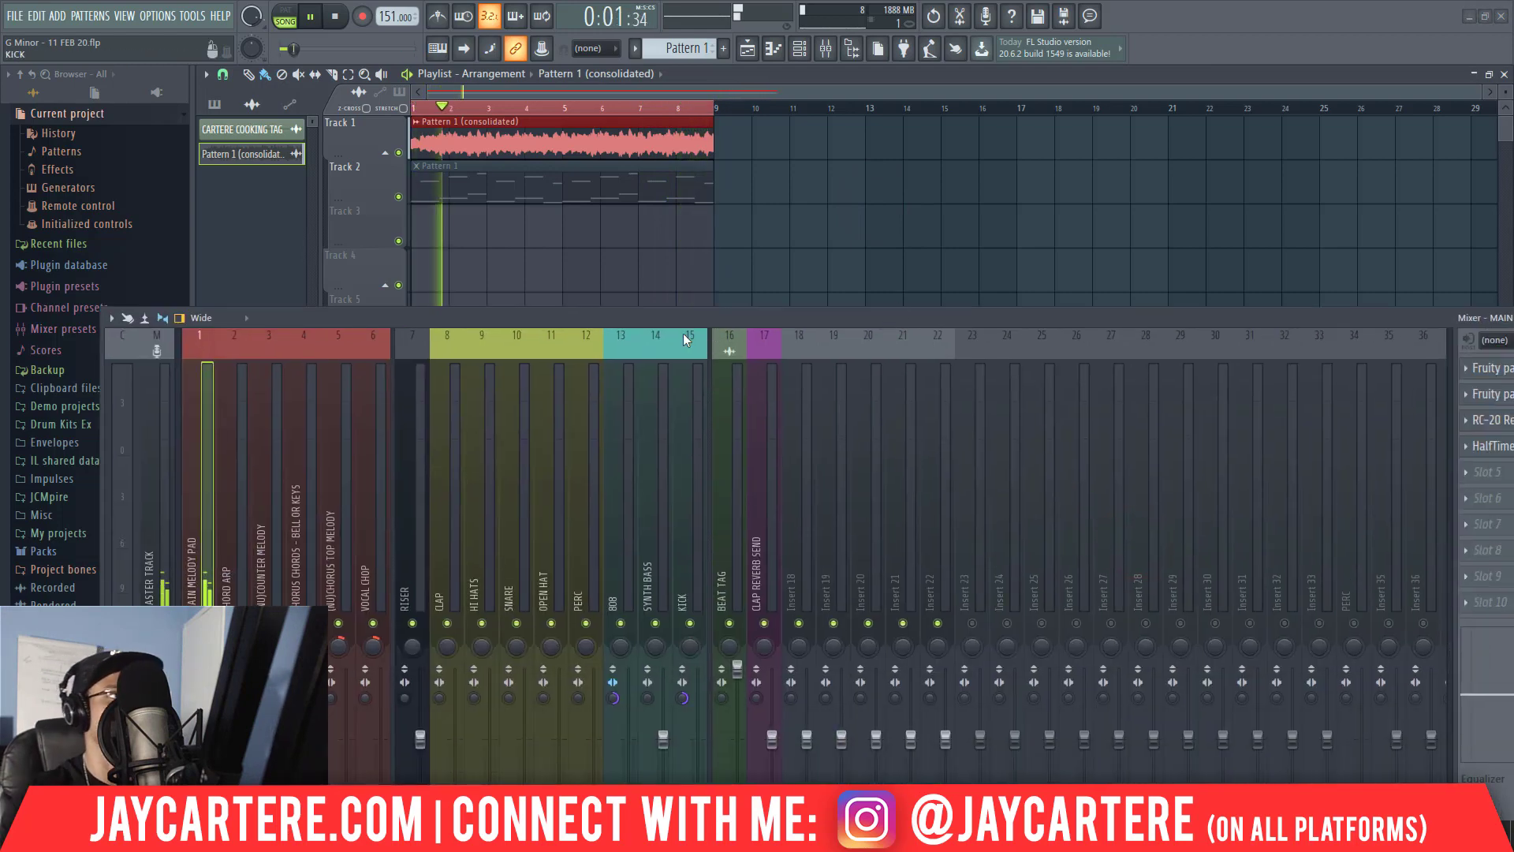
{"action": "left_click_drag", "start_coordinate": [612, 318], "coordinate": [590, 193]}
{"action": "key", "text": "space"}
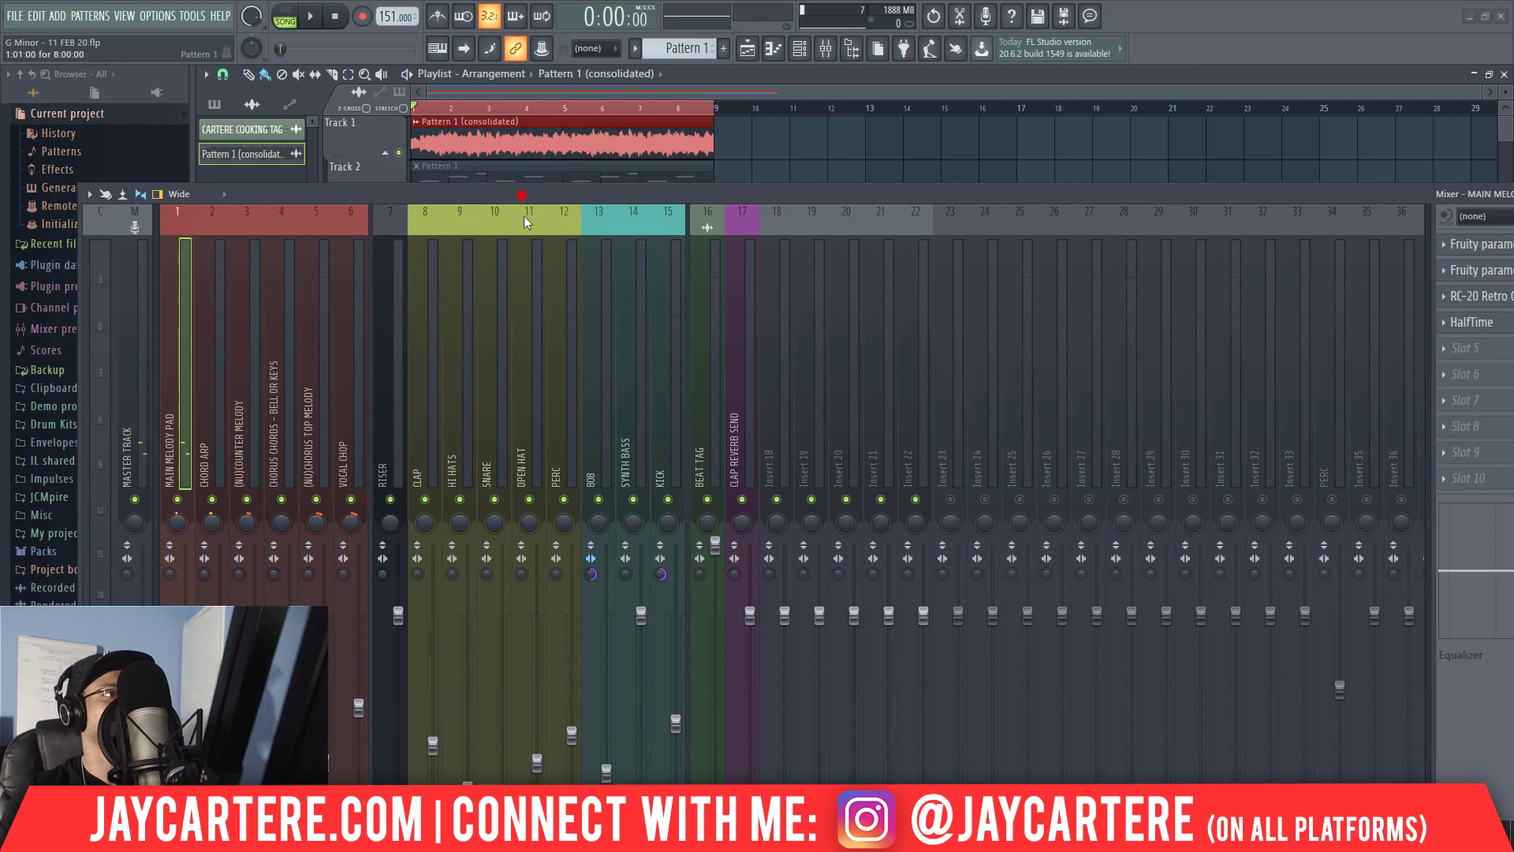
{"action": "left_click_drag", "start_coordinate": [522, 195], "coordinate": [519, 360]}
{"action": "left_click_drag", "start_coordinate": [453, 189], "coordinate": [452, 233]}
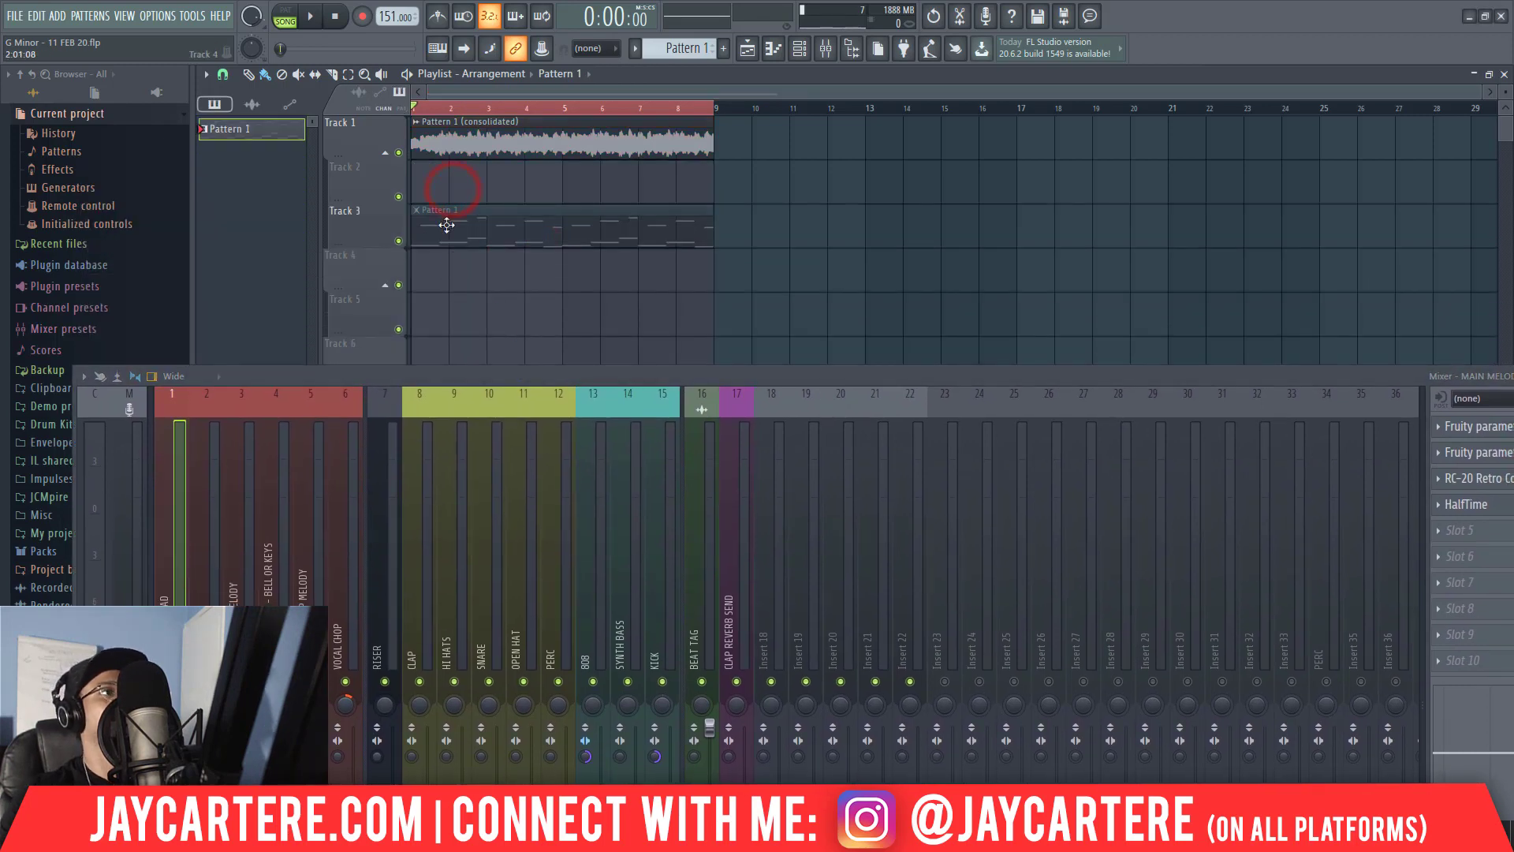
Solo Track 1 to listen to the consolidated melody on its own, and unsolo it once playback is stopped.
{"action": "left_click", "coordinate": [442, 136]}
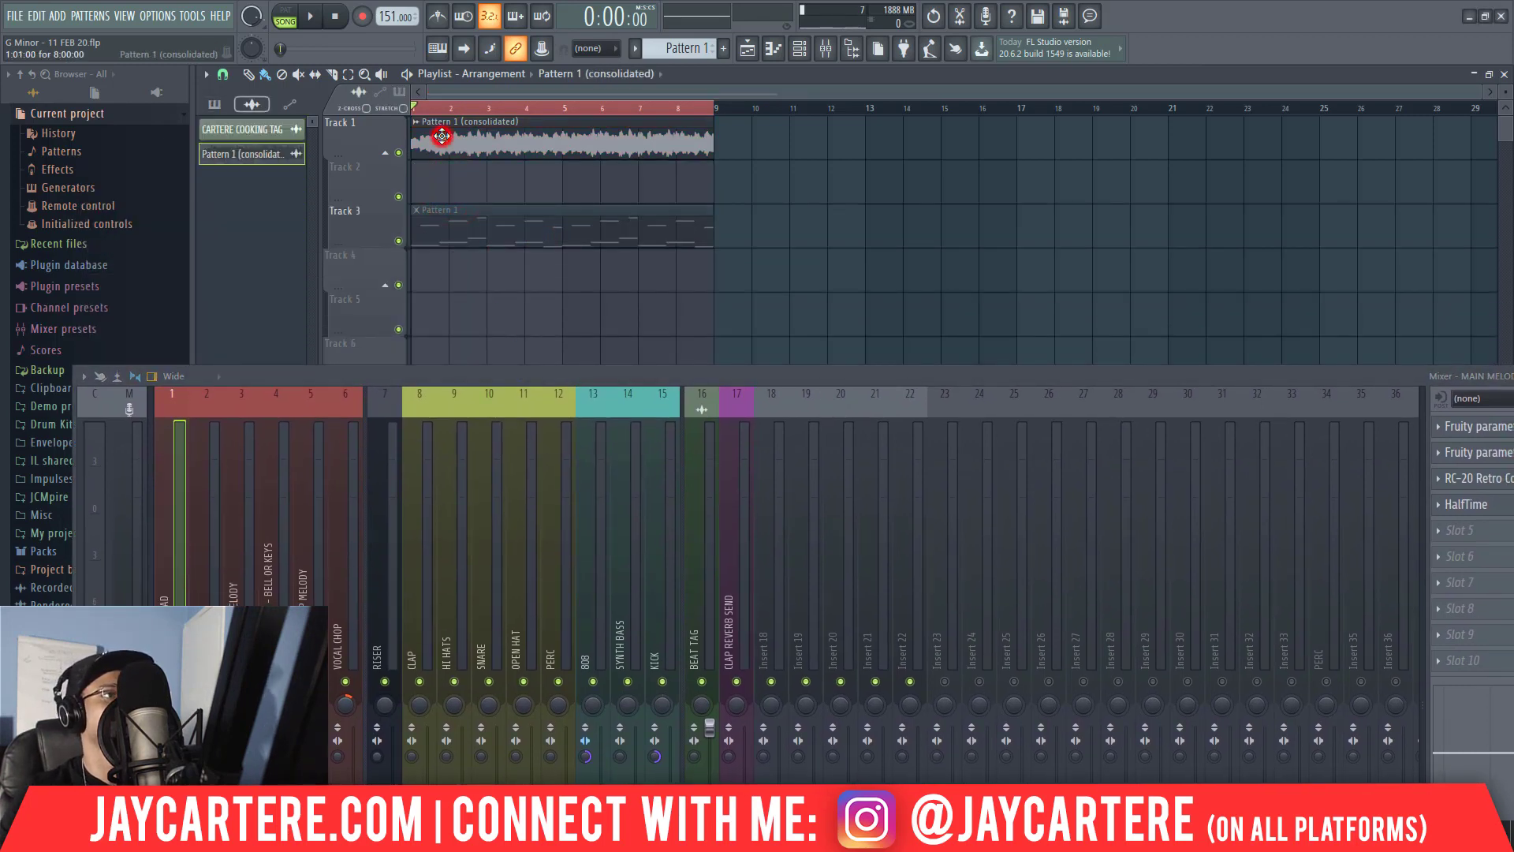
{"action": "left_click", "coordinate": [398, 152], "text": "ctrl"}
{"action": "key", "text": "space"}
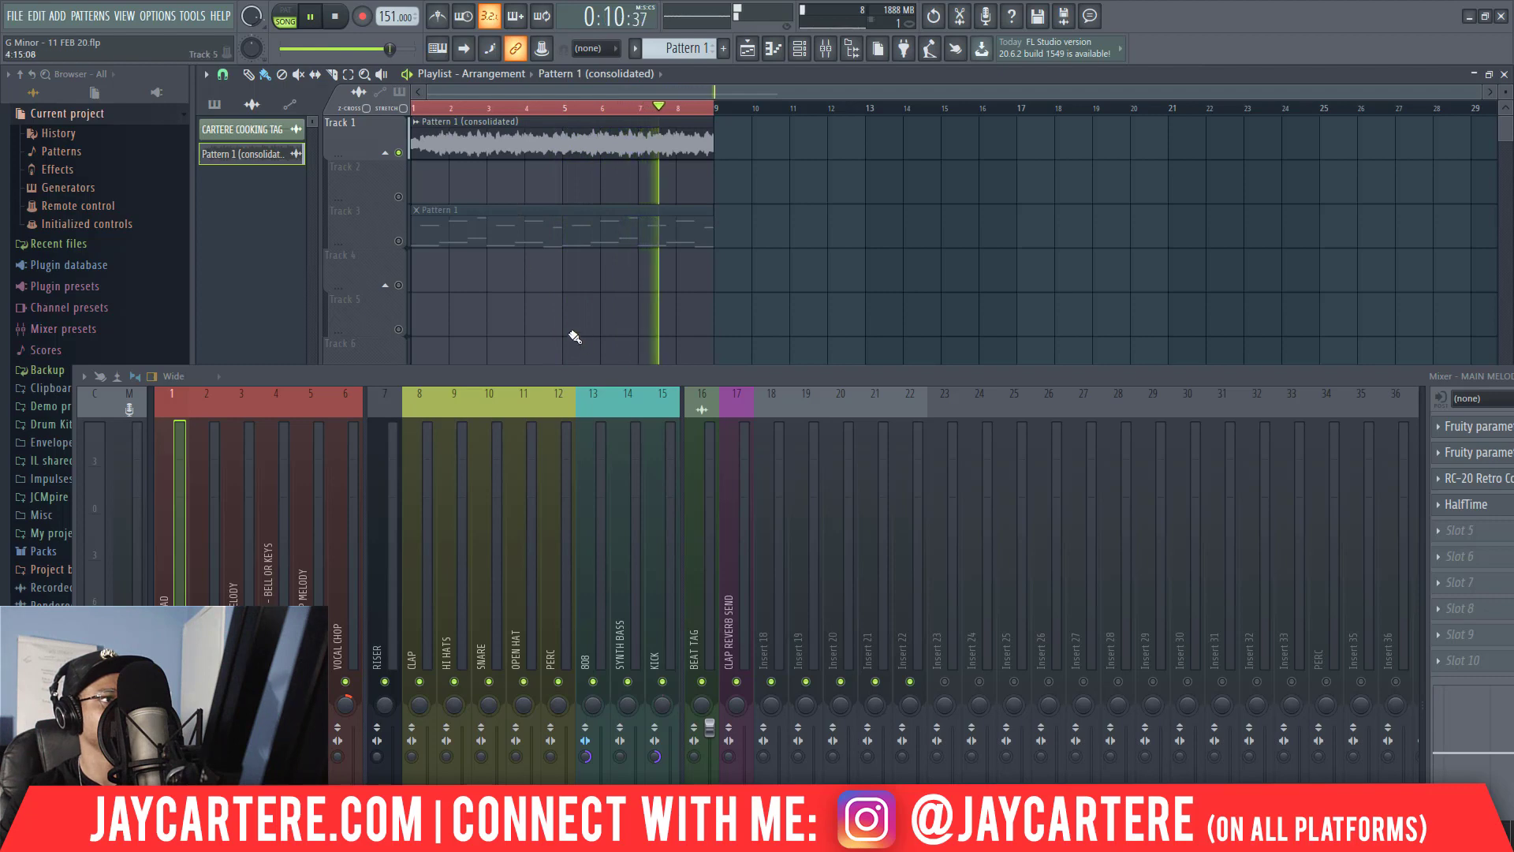
{"action": "left_click_drag", "start_coordinate": [683, 377], "coordinate": [666, 300]}
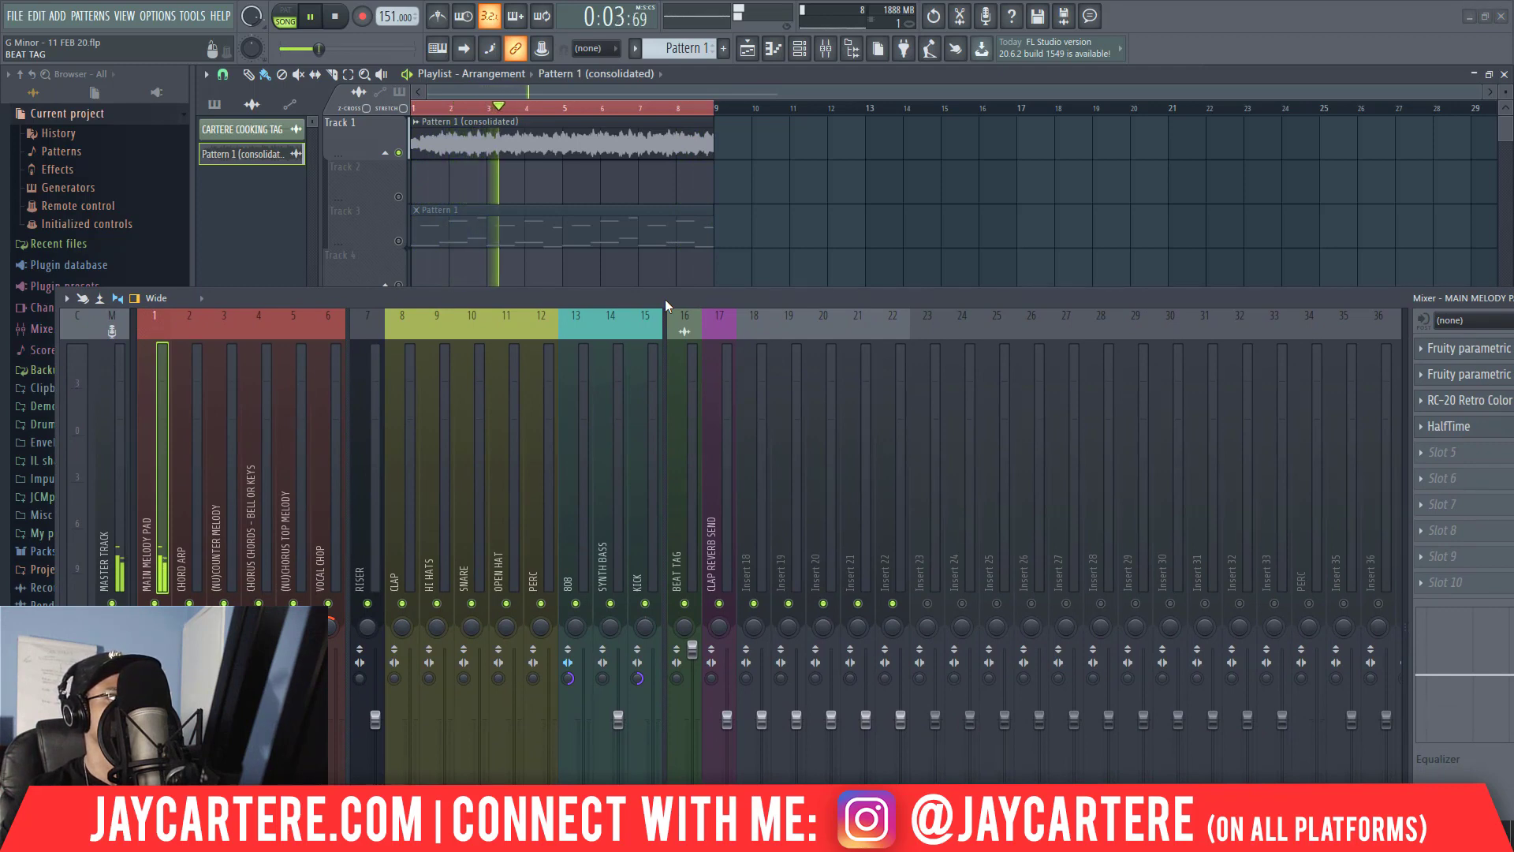
{"action": "left_click_drag", "start_coordinate": [665, 300], "coordinate": [666, 296]}
{"action": "key", "text": "space"}
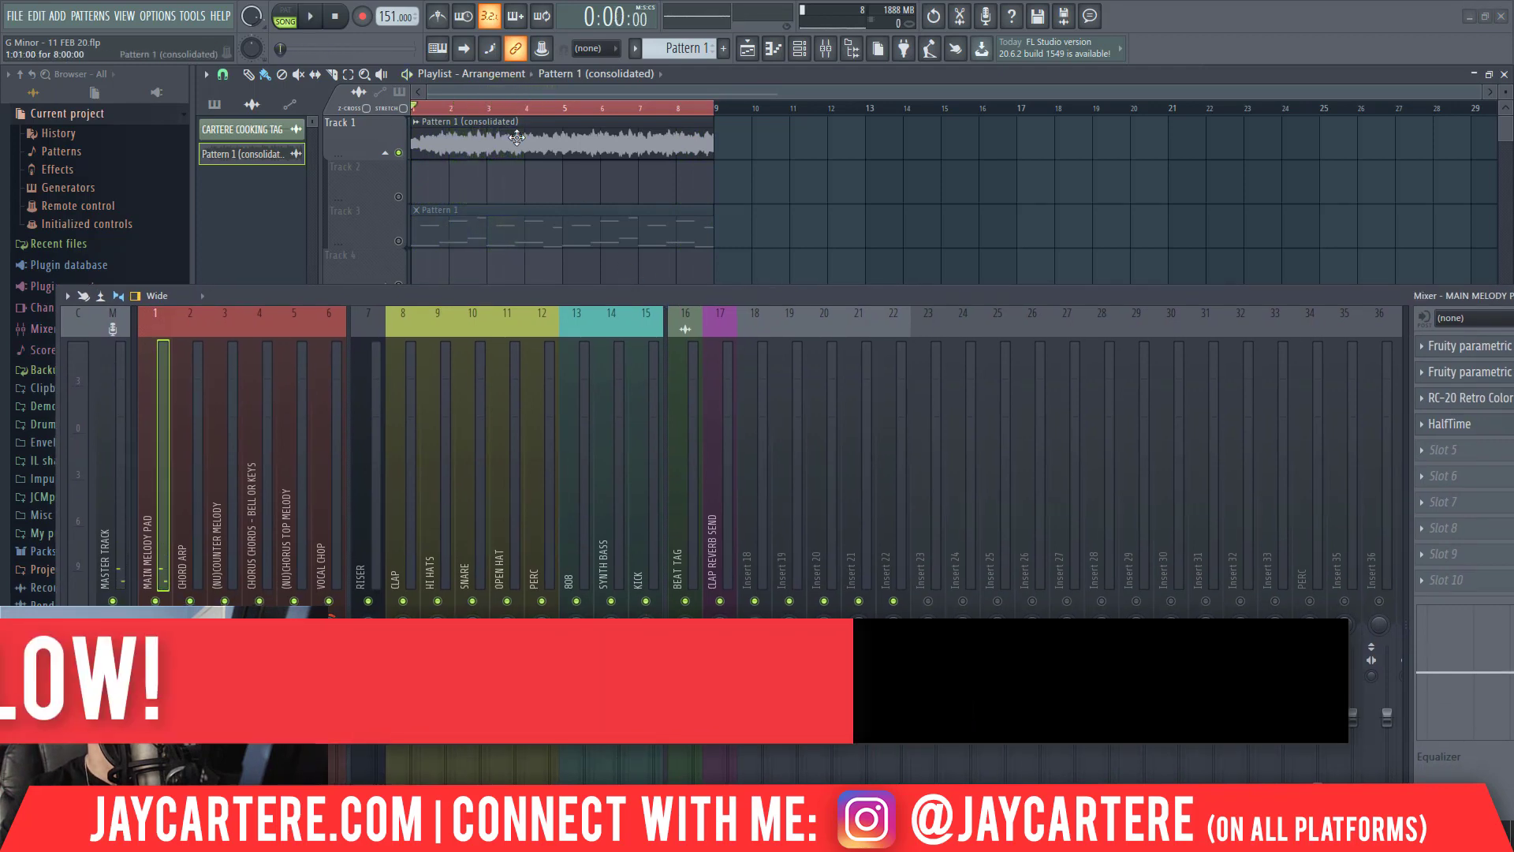
{"action": "left_click_drag", "start_coordinate": [435, 287], "coordinate": [627, 305]}
{"action": "right_click", "coordinate": [399, 152]}
Select the CHORD ARP mixer track and move the mixer clear of the playlist clips.
{"action": "left_click_drag", "start_coordinate": [506, 304], "coordinate": [489, 220]}
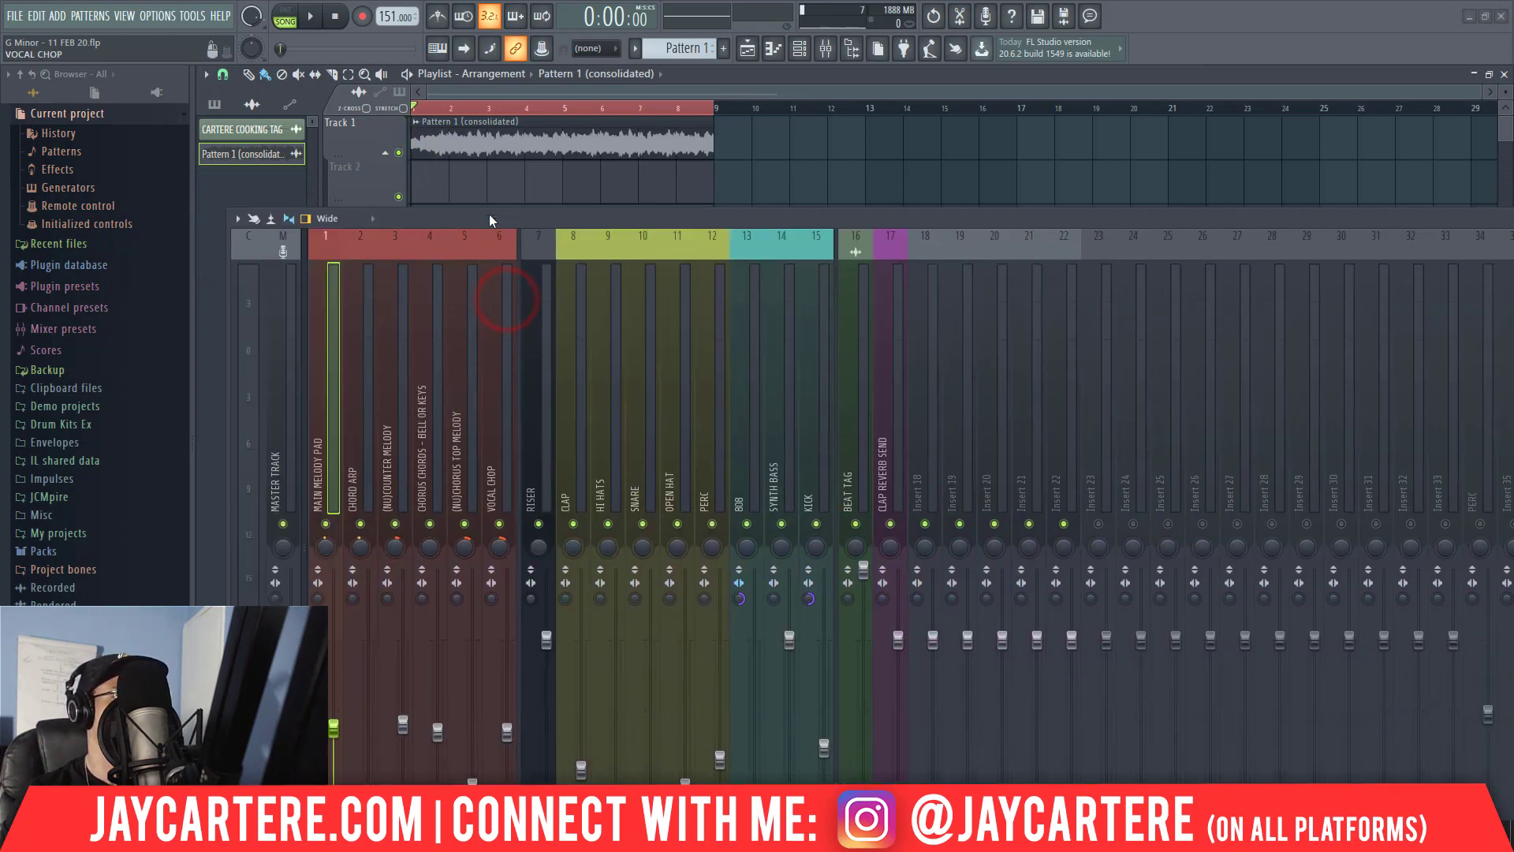
{"action": "left_click", "coordinate": [351, 426]}
{"action": "left_click_drag", "start_coordinate": [489, 223], "coordinate": [1258, 152]}
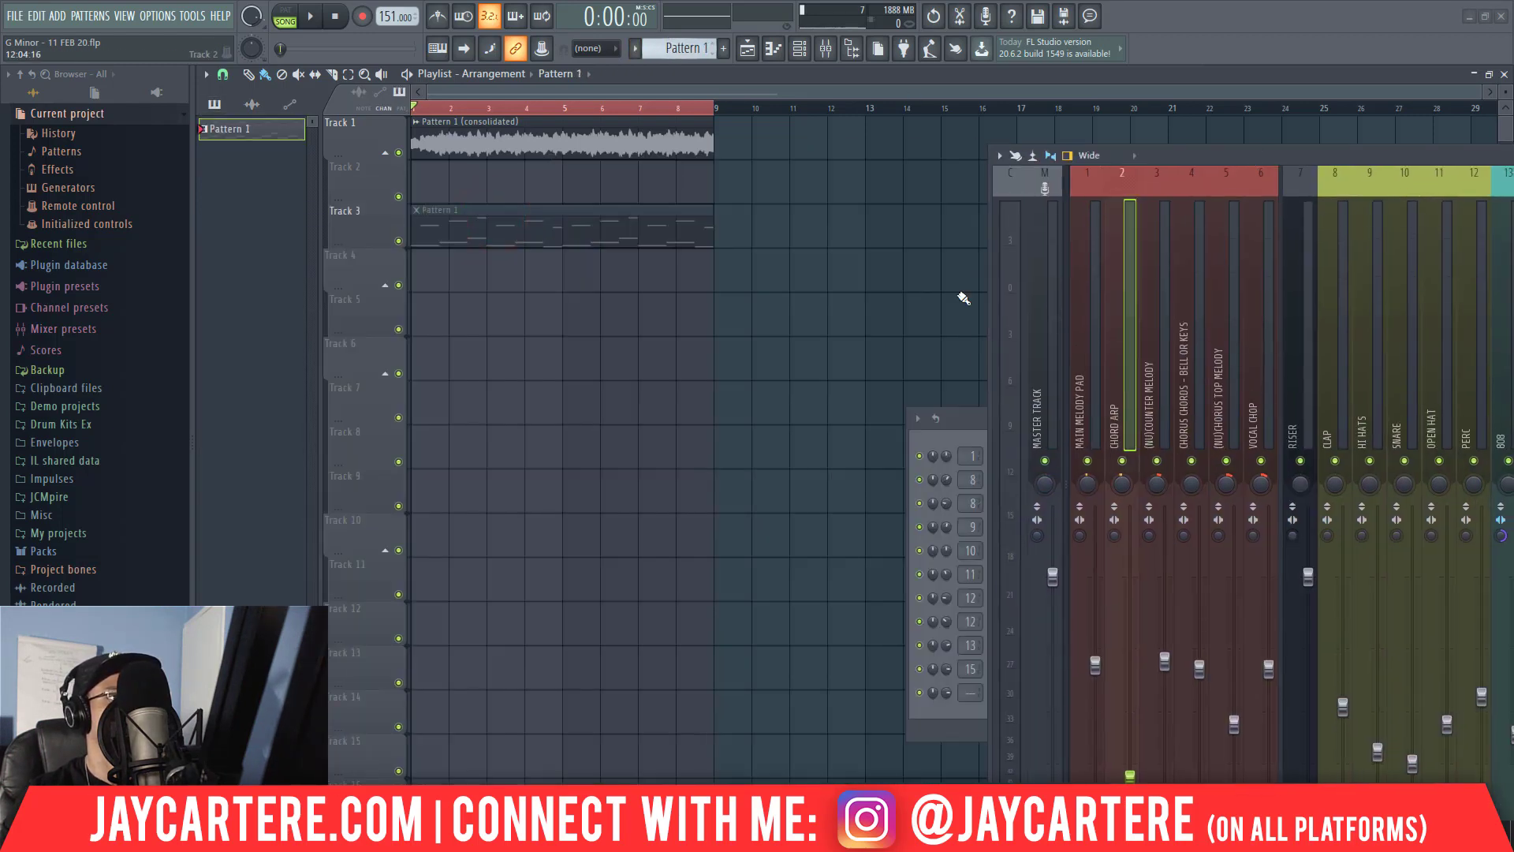
Clone the Omnisphere channel and route the copy to mixer track 2, CHORD ARP.
{"action": "left_click", "coordinate": [964, 420]}
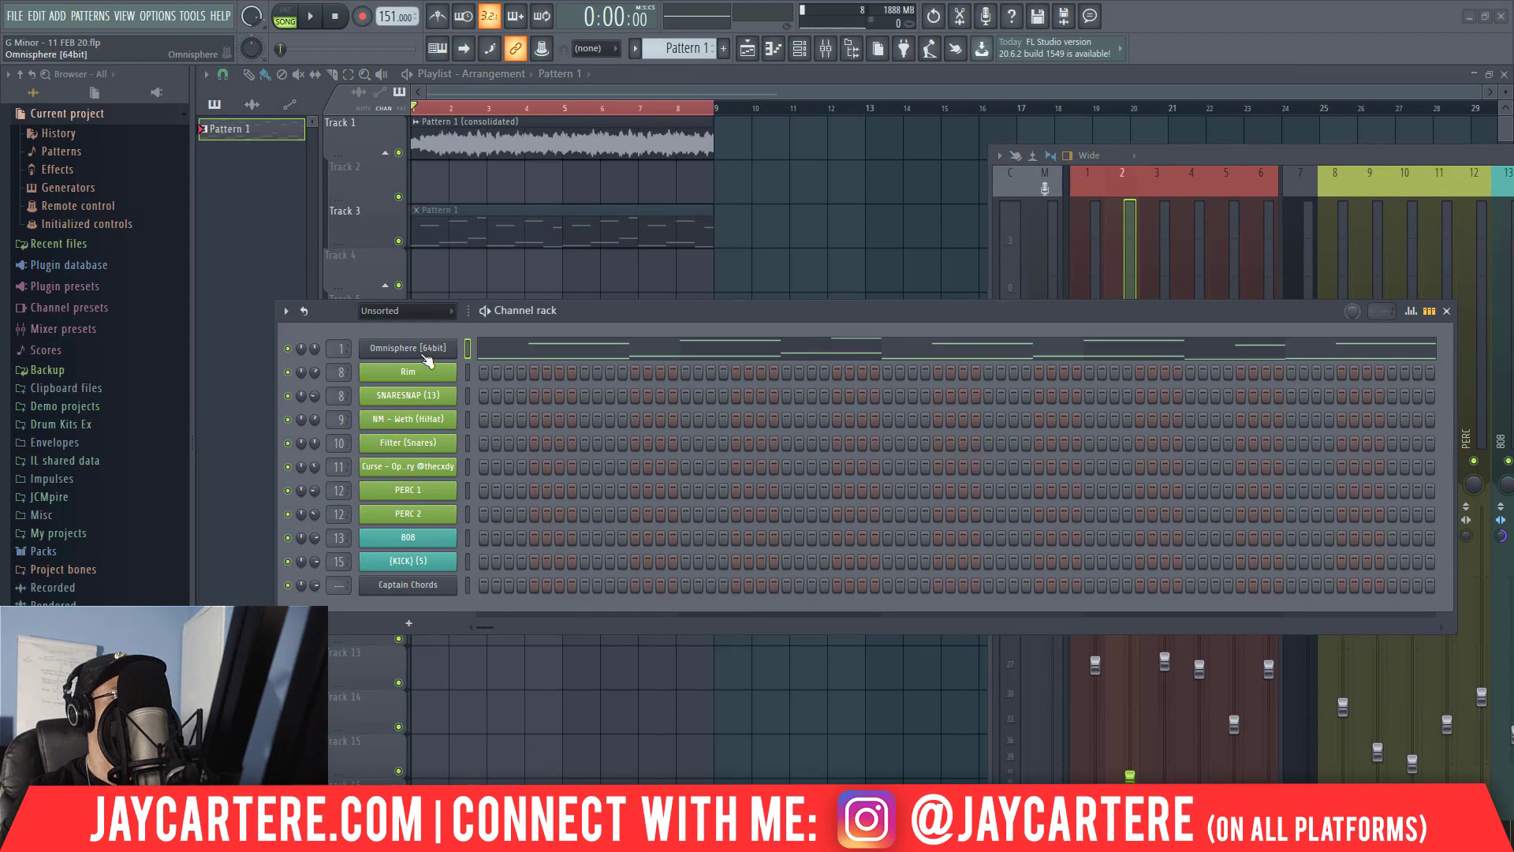
{"action": "right_click", "coordinate": [427, 357]}
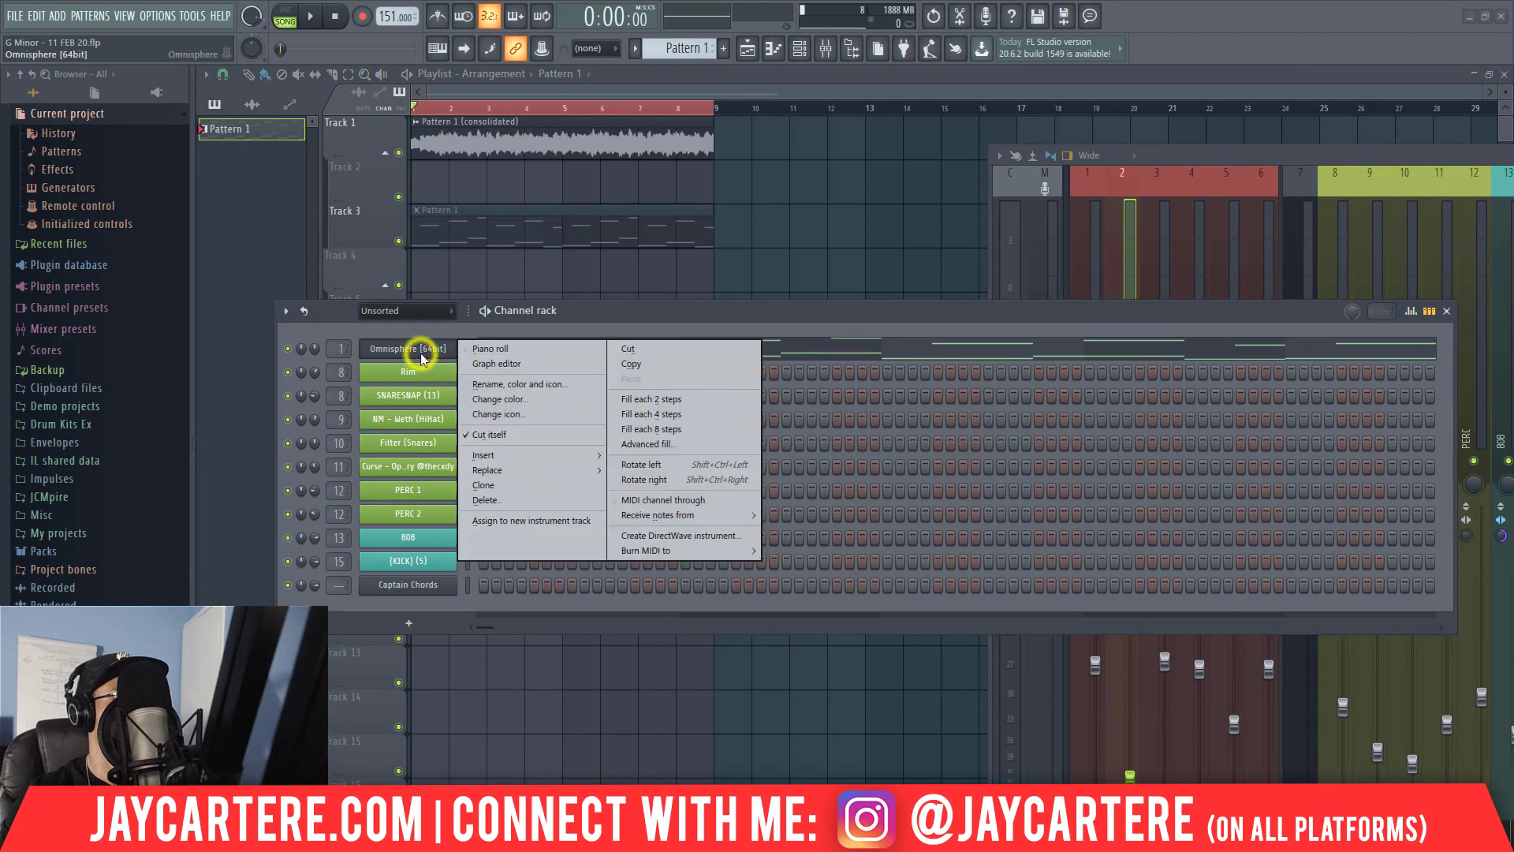
{"action": "left_click", "coordinate": [485, 485]}
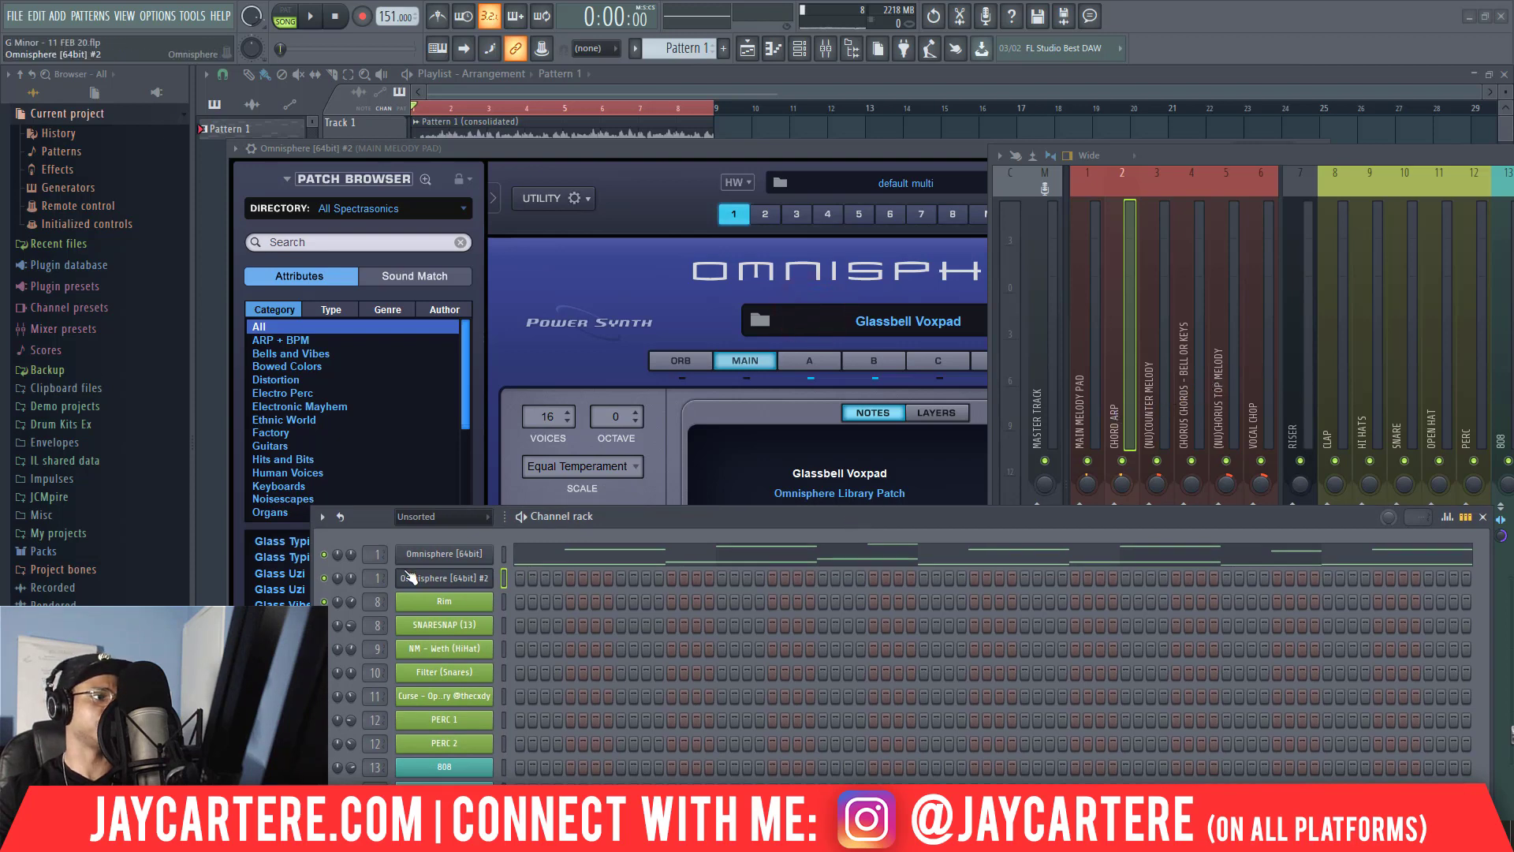
{"action": "scroll", "coordinate": [373, 579], "scroll_direction": "up", "scroll_amount": 1}
{"action": "left_click_drag", "start_coordinate": [618, 515], "coordinate": [1513, 438]}
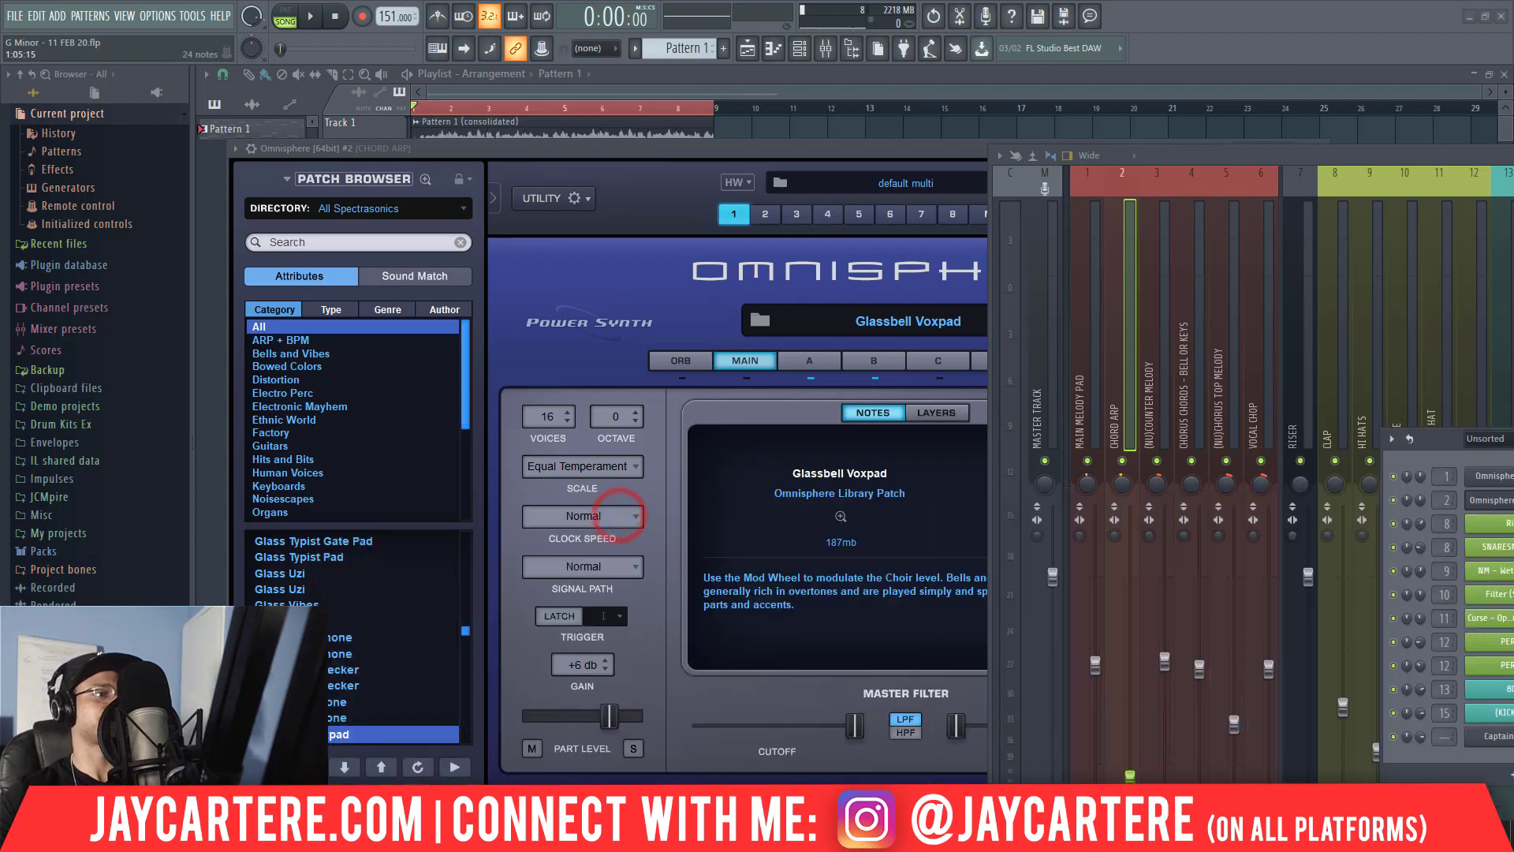
Browse the cloned Omnisphere's ARP + BPM patches sorted by rating, trying Cat on the Piano and loading Classic Oberheim Pluck Arp.
{"action": "left_click", "coordinate": [287, 342]}
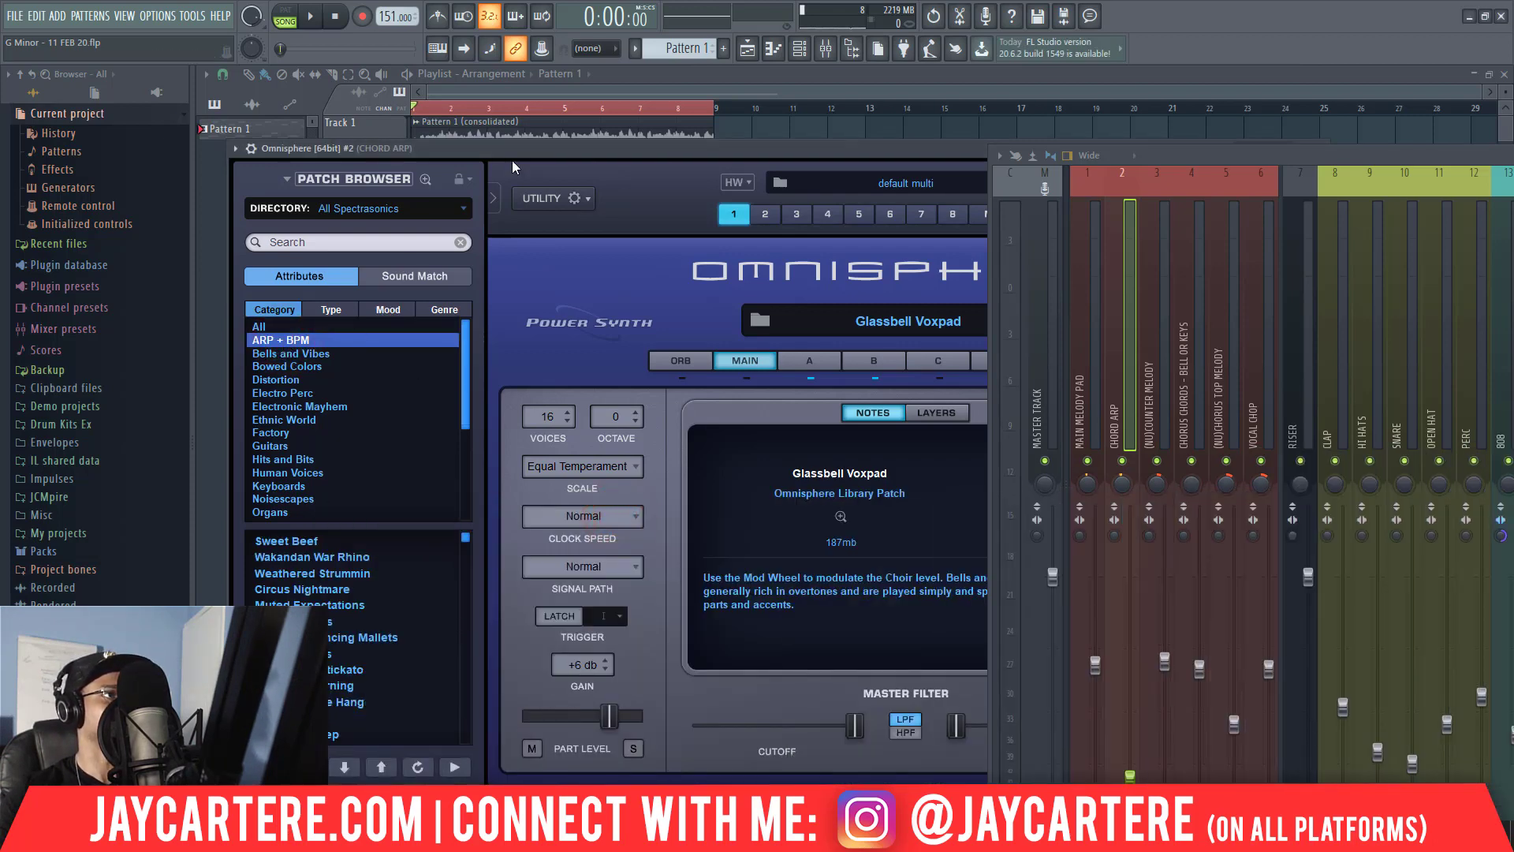
{"action": "left_click", "coordinate": [270, 766]}
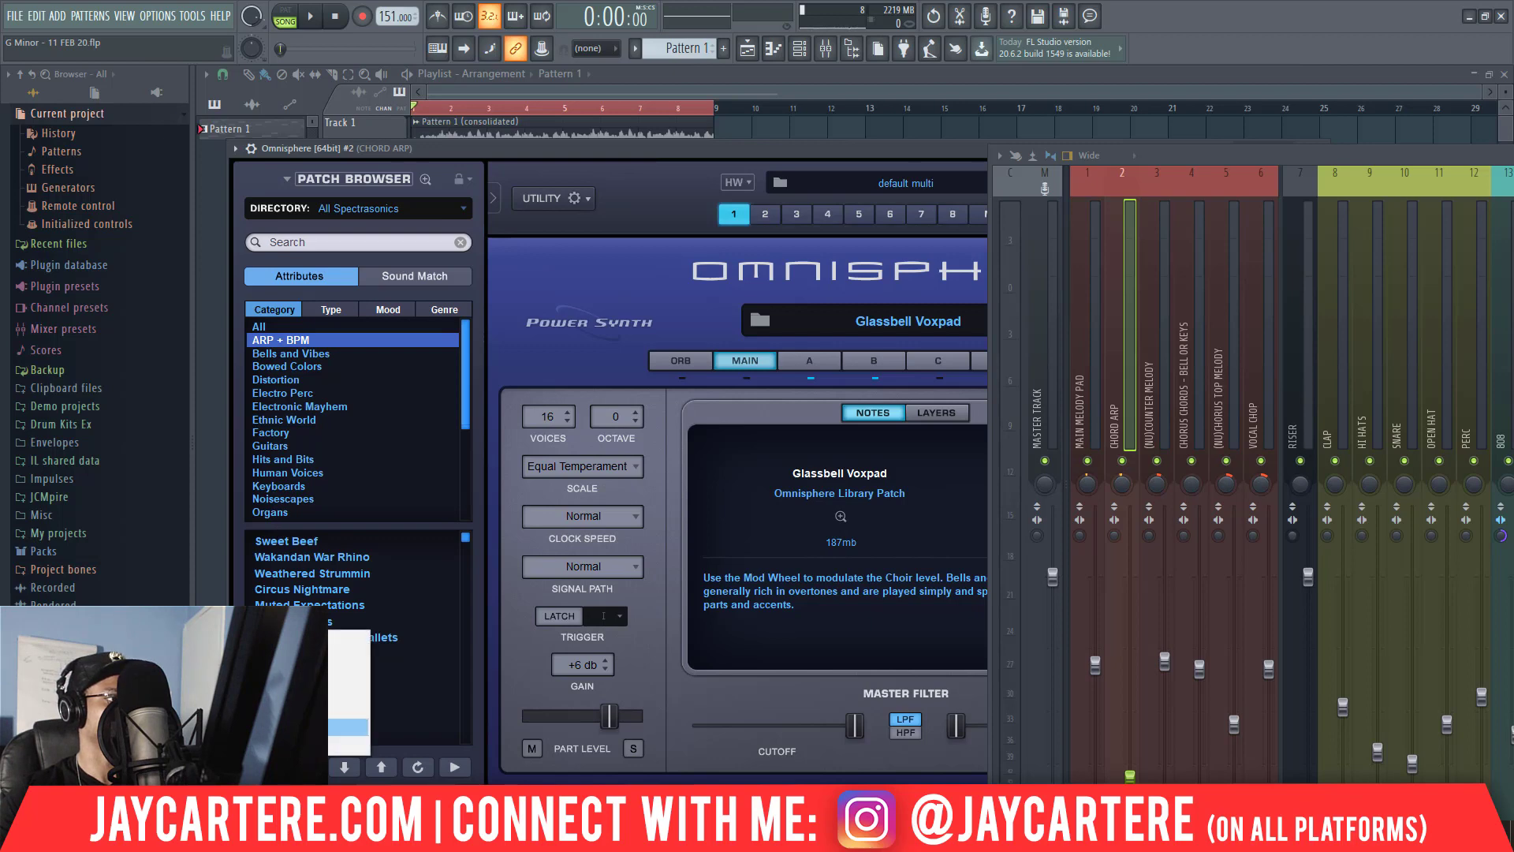
{"action": "left_click", "coordinate": [332, 660]}
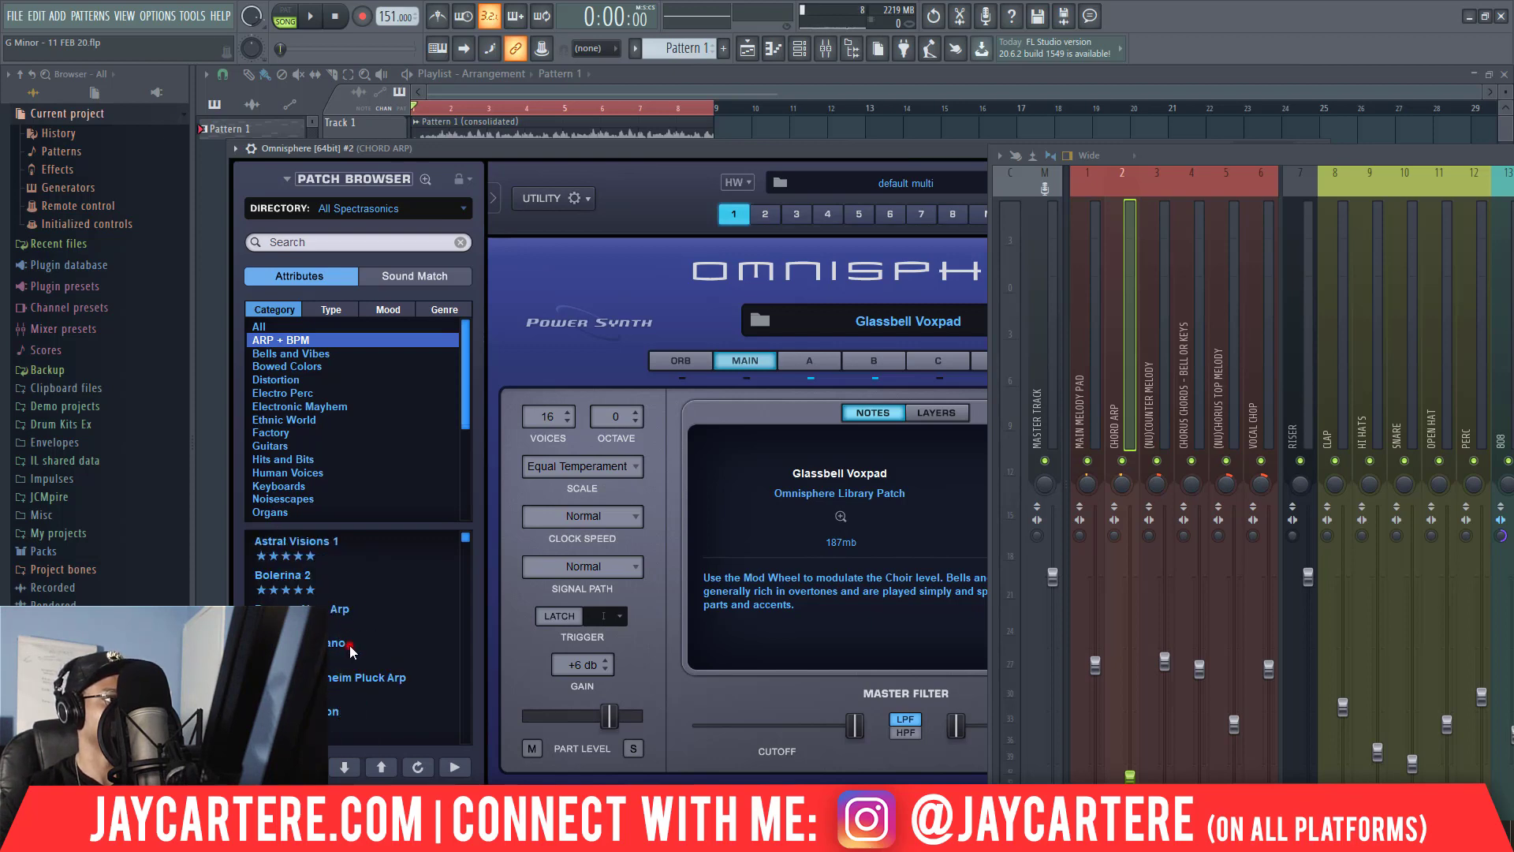
{"action": "left_click", "coordinate": [349, 645]}
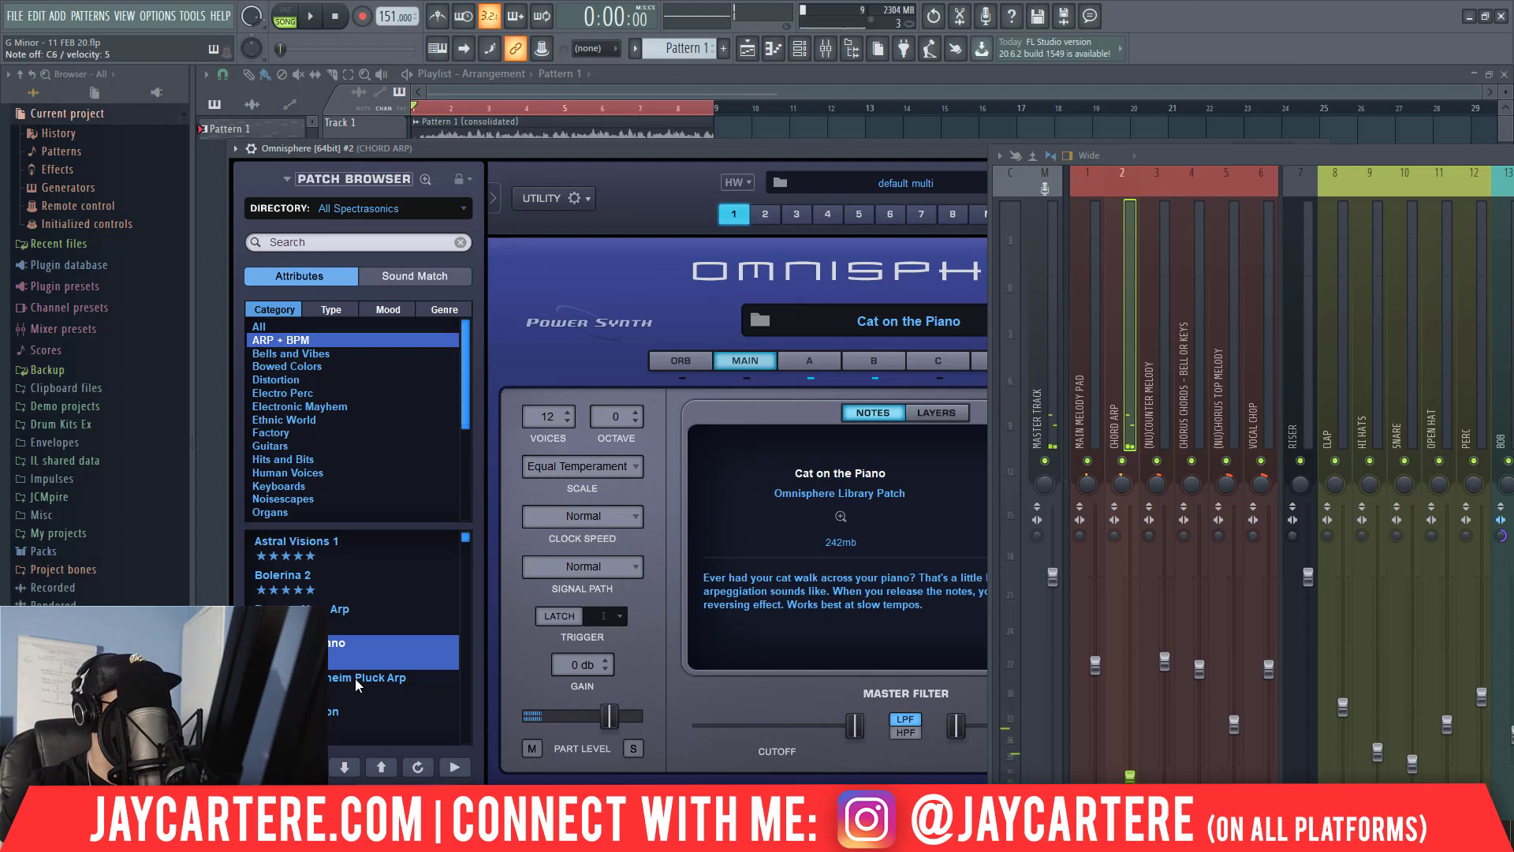
{"action": "left_click", "coordinate": [349, 681]}
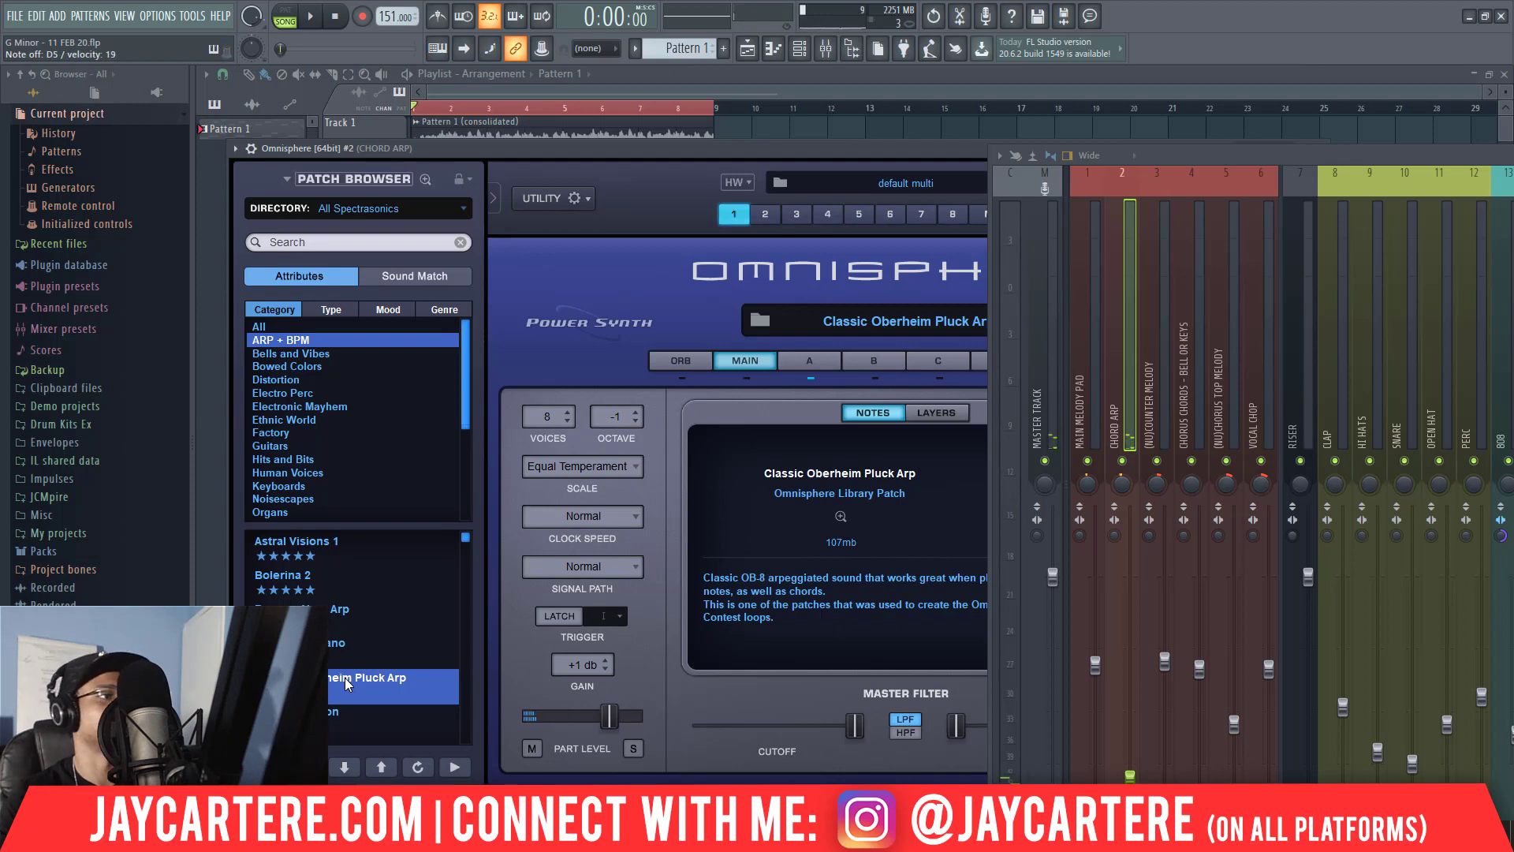
{"action": "key", "text": "space"}
{"action": "key", "text": "space"}
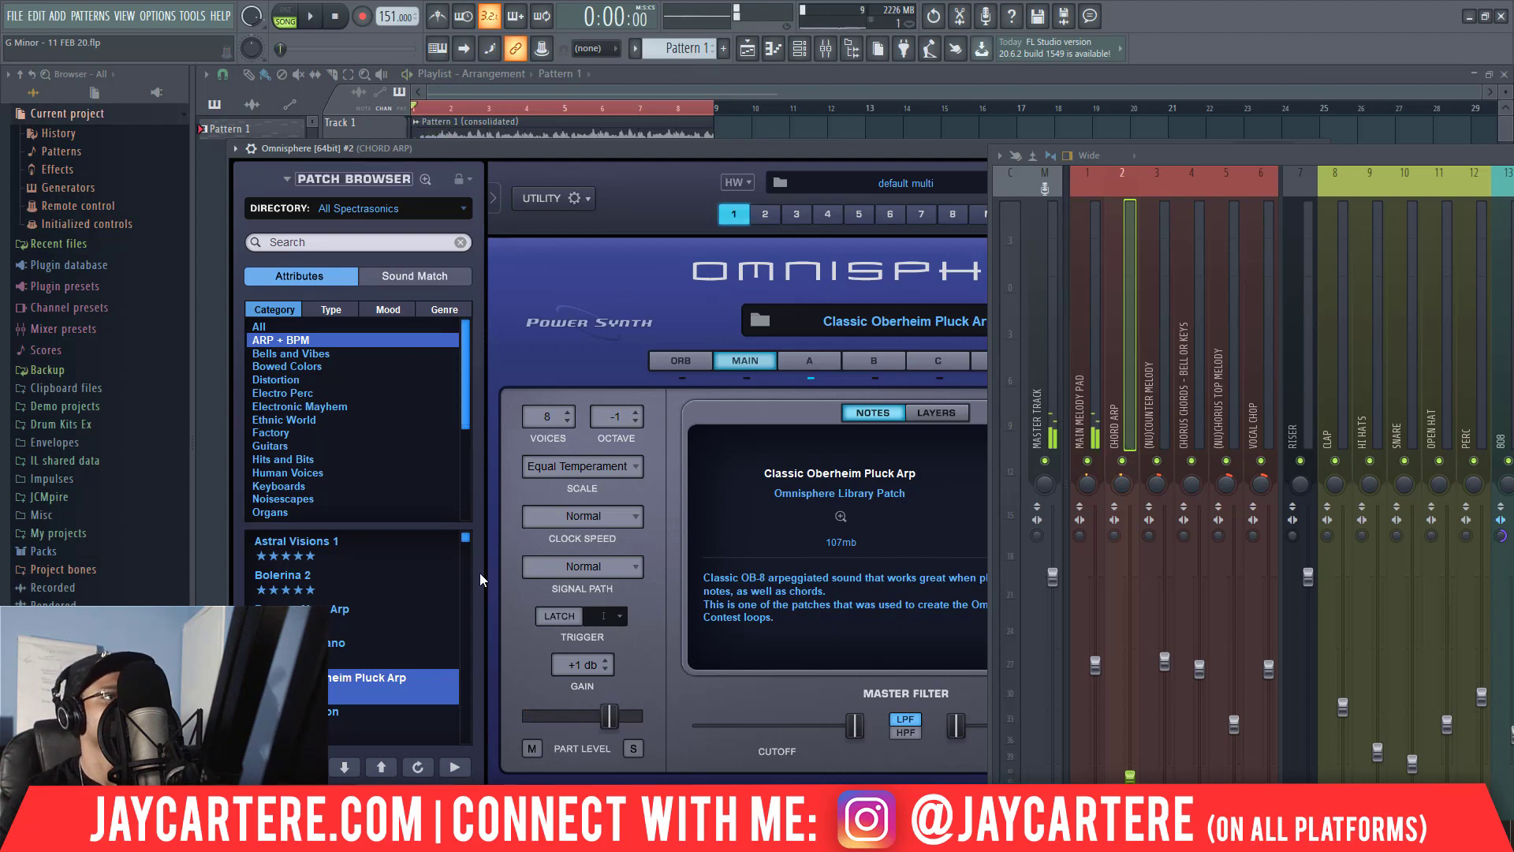
Copy the notes of the original Omnisphere channel and paste them into the cloned Omnisphere channel.
{"action": "left_click_drag", "start_coordinate": [850, 151], "coordinate": [810, 252]}
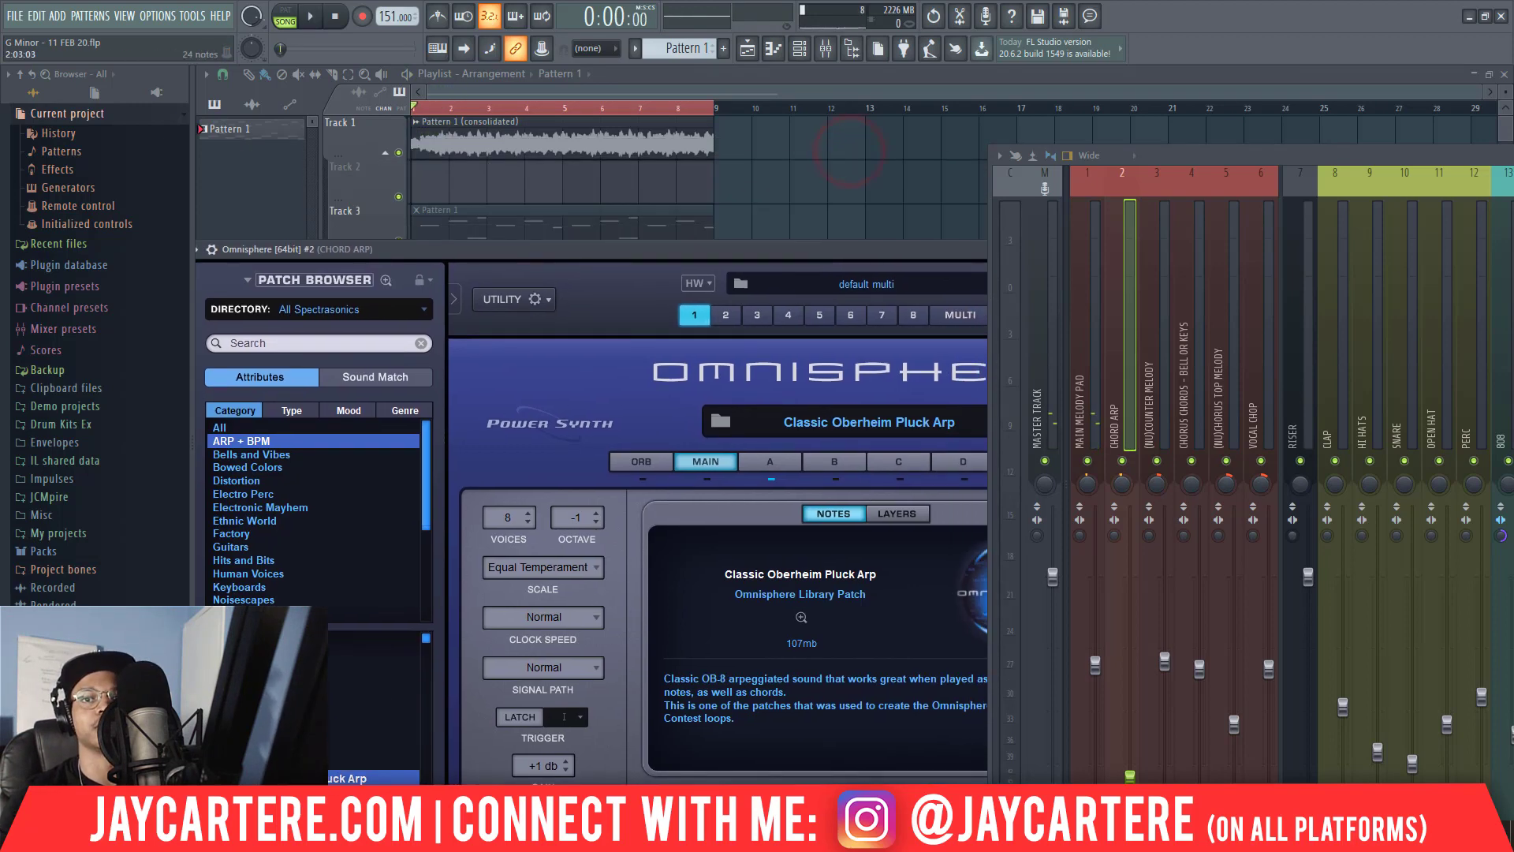
{"action": "key", "text": "F6"}
{"action": "right_click", "coordinate": [155, 192]}
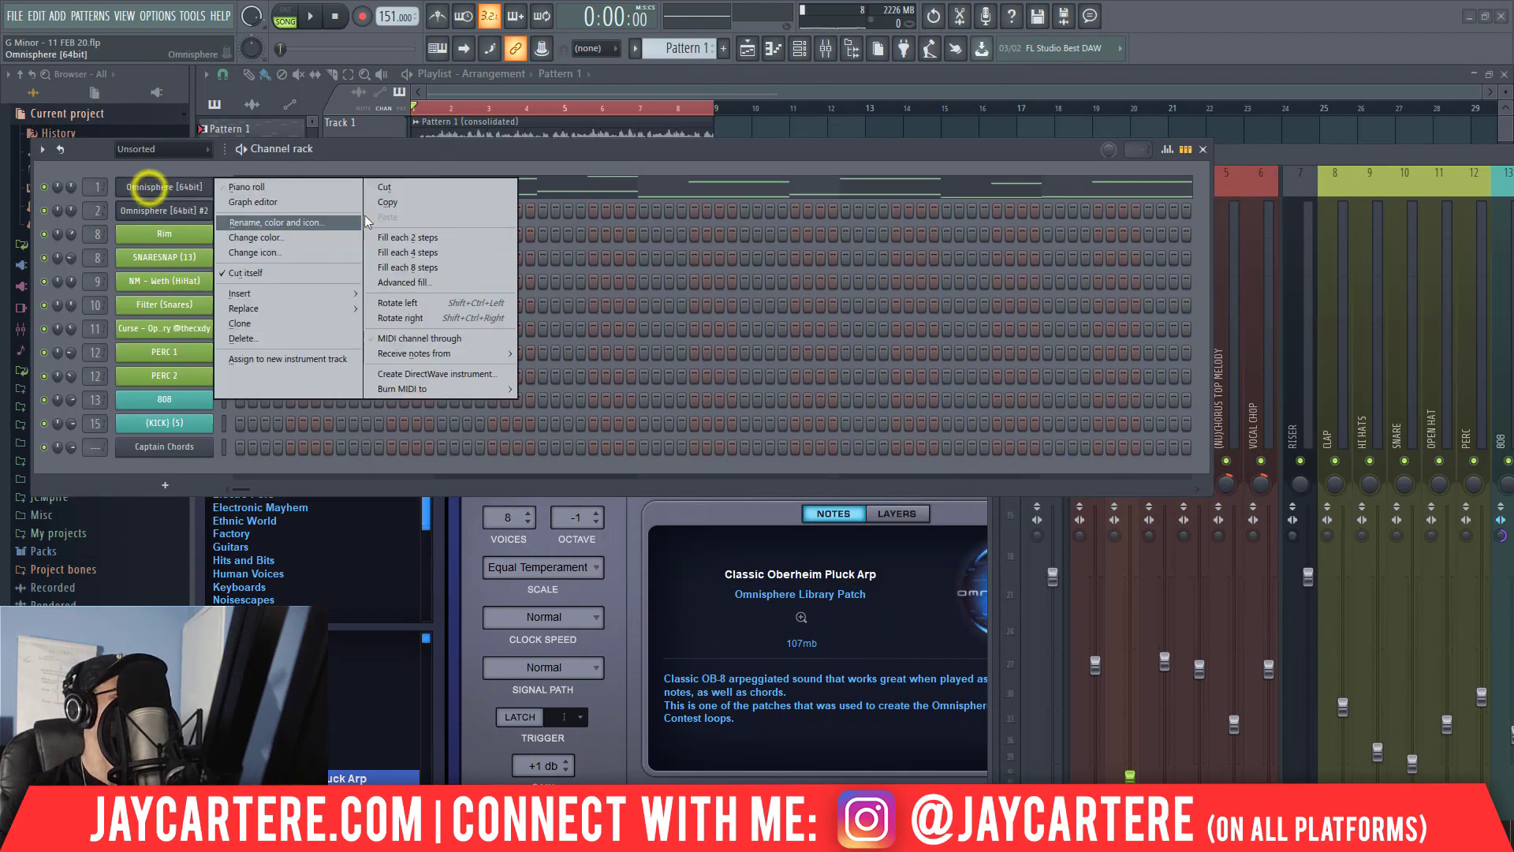
{"action": "left_click", "coordinate": [391, 201]}
{"action": "right_click", "coordinate": [180, 213]}
{"action": "left_click", "coordinate": [400, 241]}
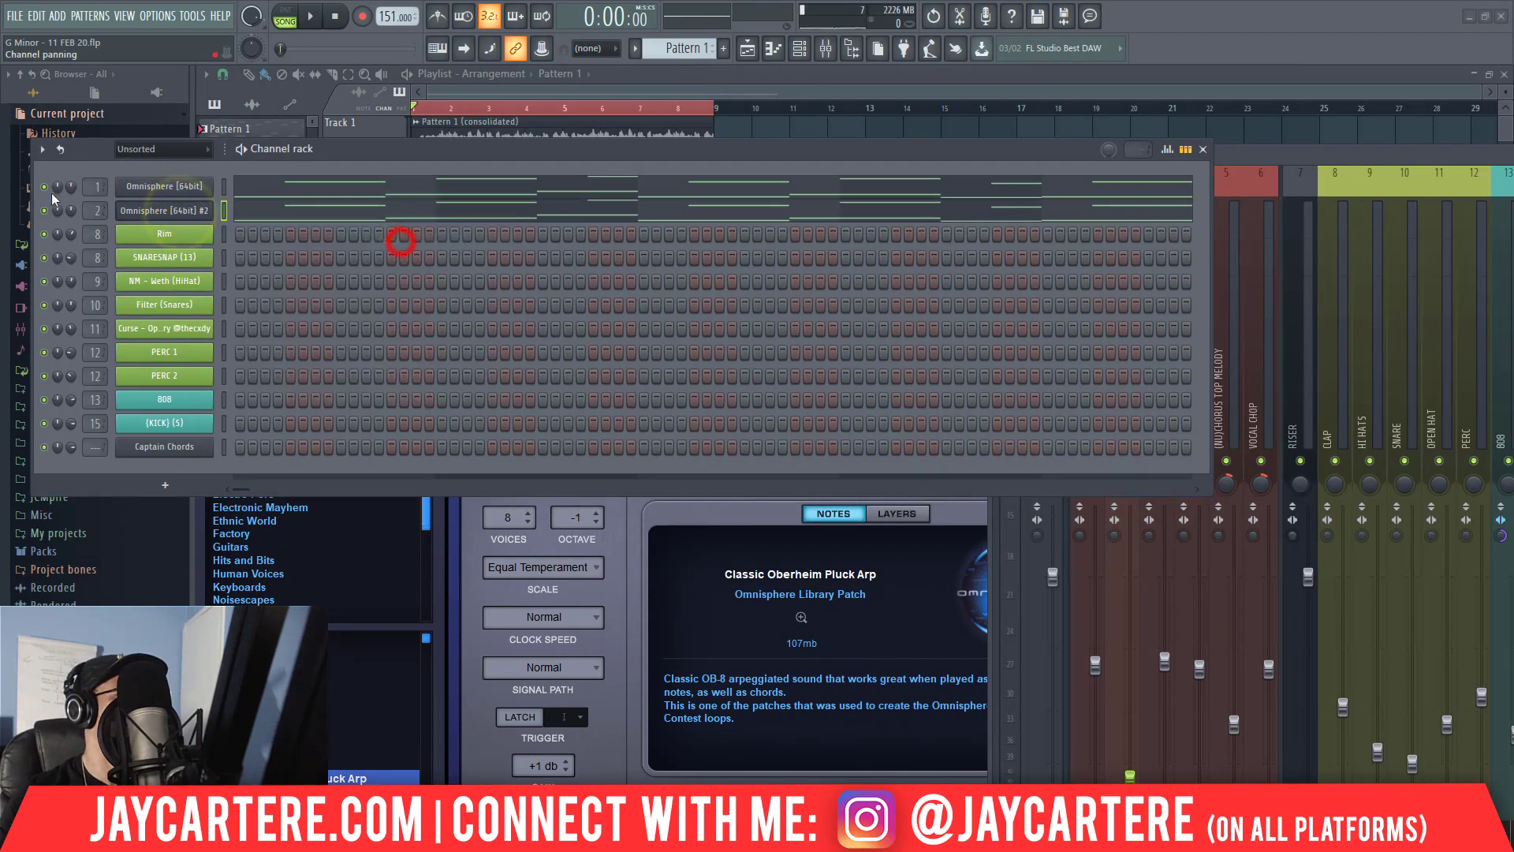
Mute the original Omnisphere channel and play Pattern 1 in pattern mode to hear the arp patch alone.
{"action": "left_click", "coordinate": [45, 188]}
{"action": "left_click_drag", "start_coordinate": [367, 152], "coordinate": [555, 271]}
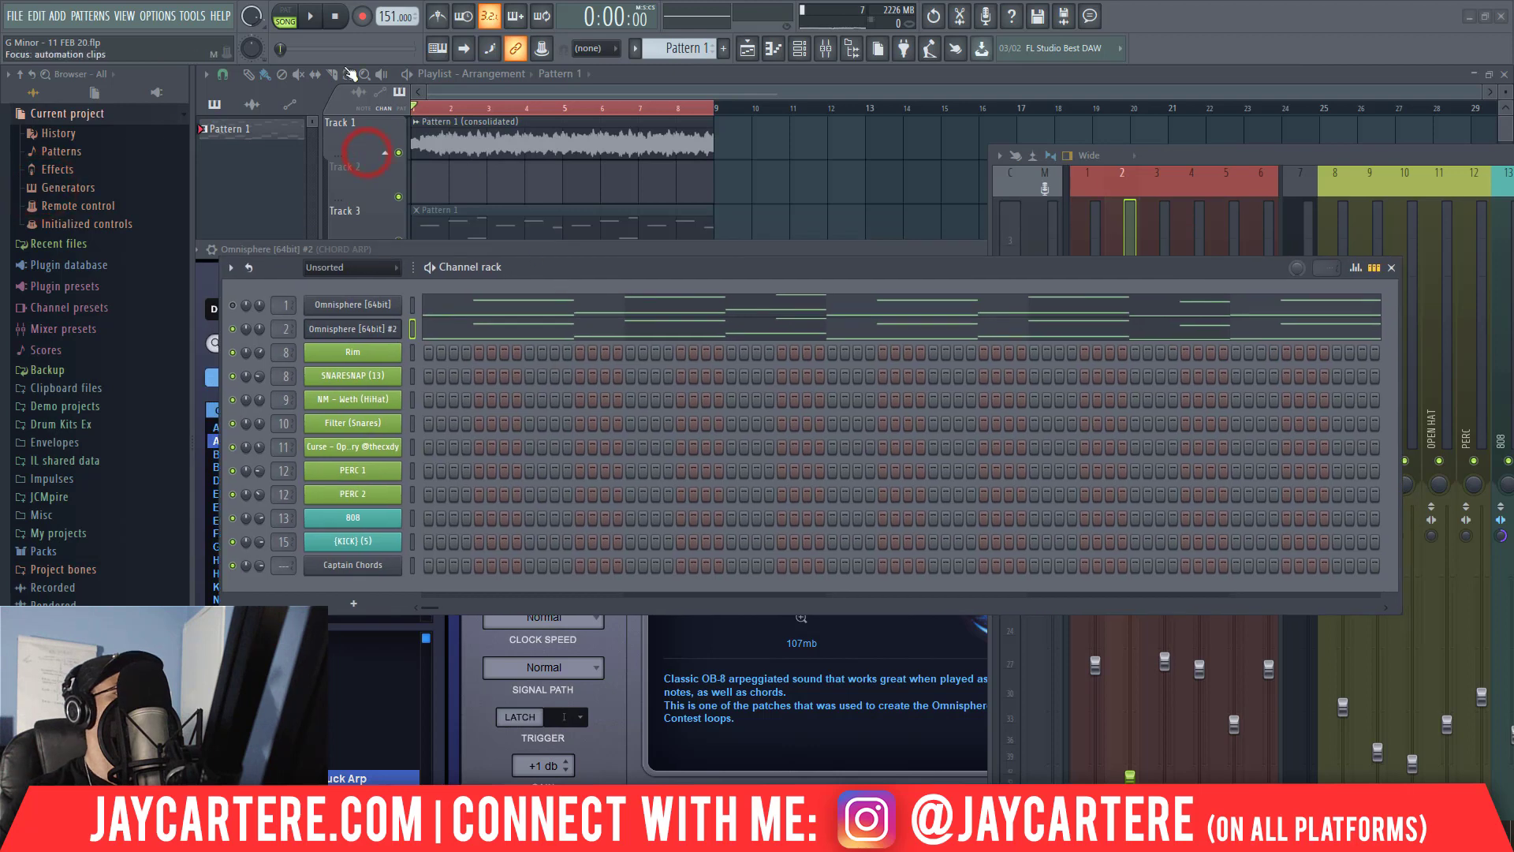
{"action": "left_click", "coordinate": [297, 20]}
{"action": "key", "text": "space"}
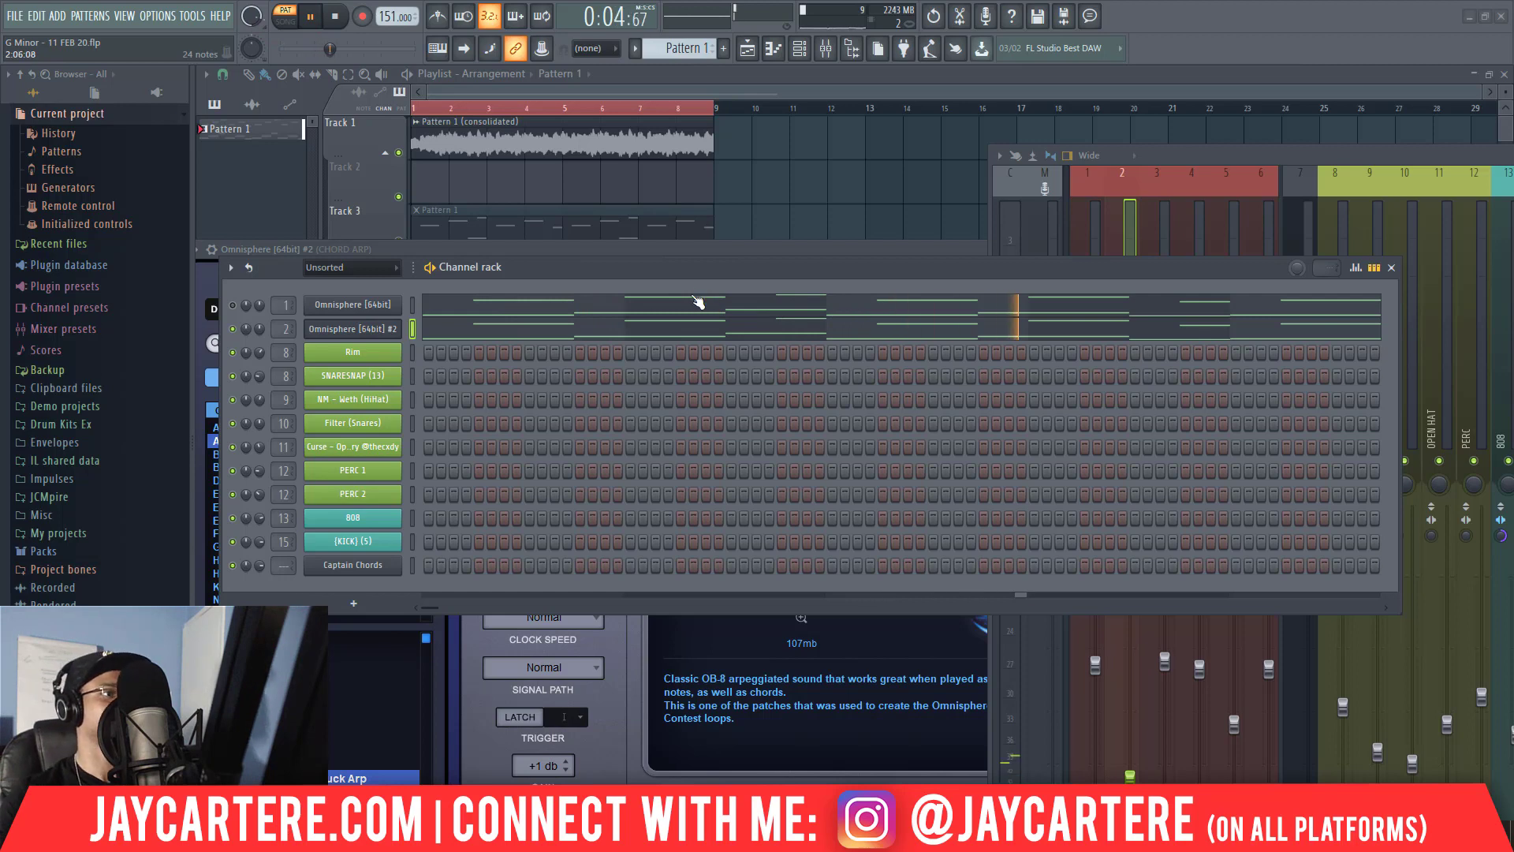
{"action": "left_click_drag", "start_coordinate": [694, 274], "coordinate": [675, 291]}
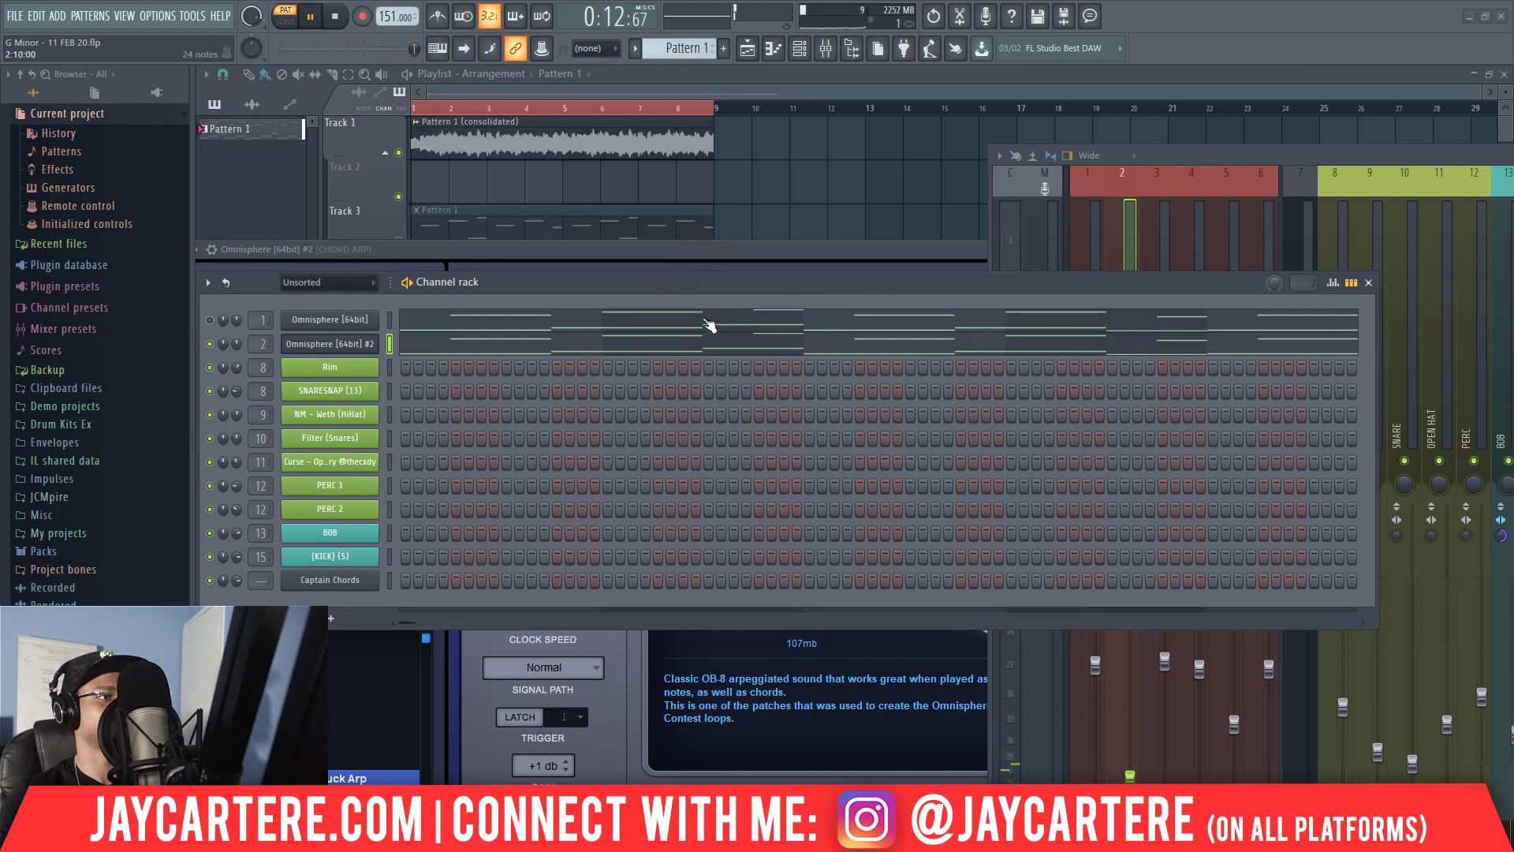
{"action": "left_click_drag", "start_coordinate": [650, 286], "coordinate": [1072, 292]}
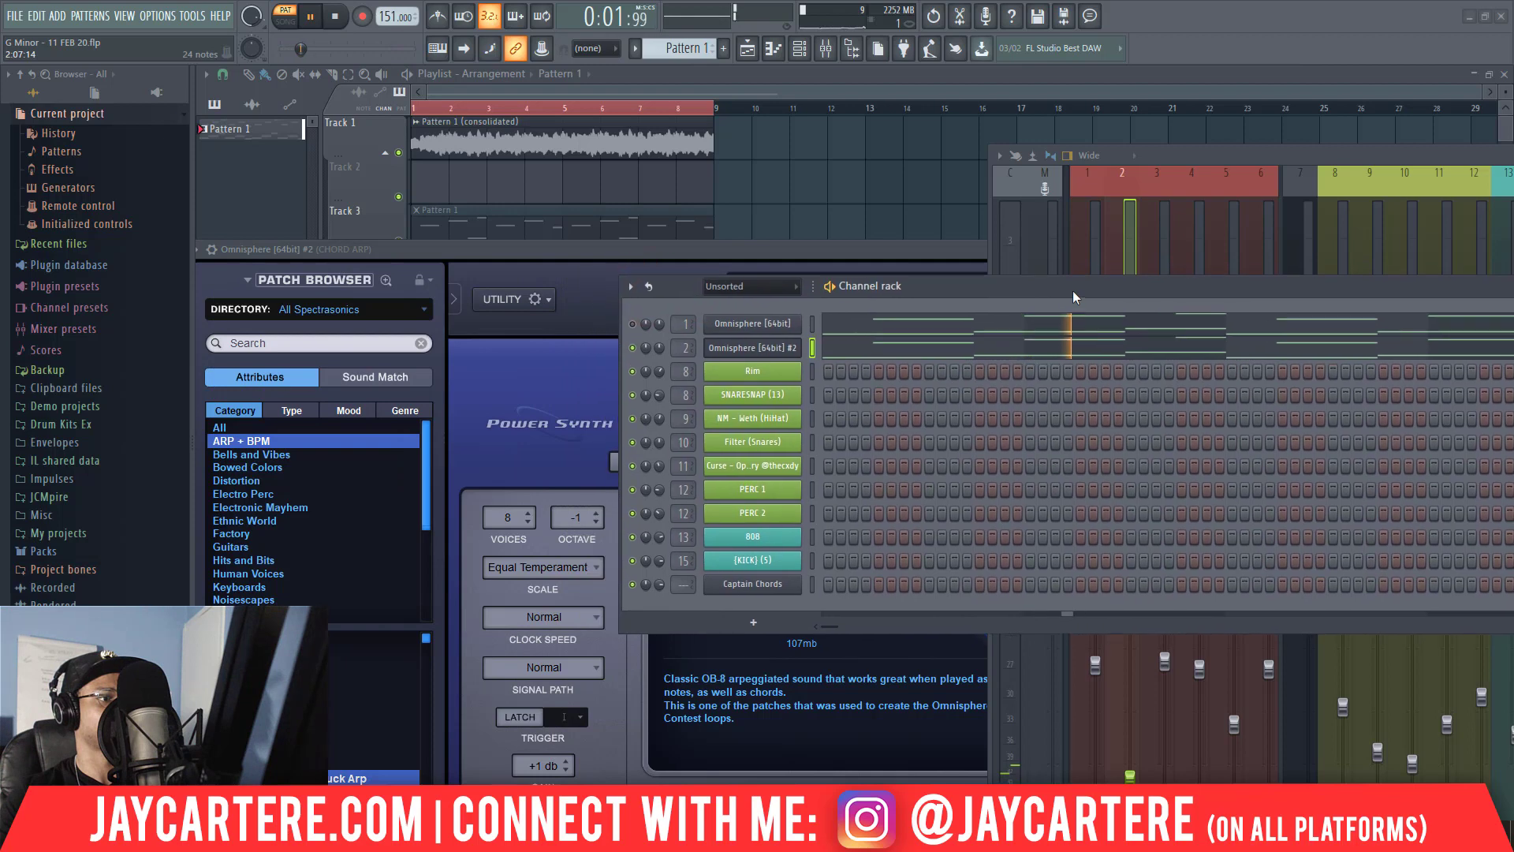
{"action": "key", "text": "space"}
Load RC-20 Retro Color into effect slot 3 of the CHORD ARP mixer track.
{"action": "left_click_drag", "start_coordinate": [948, 283], "coordinate": [814, 320]}
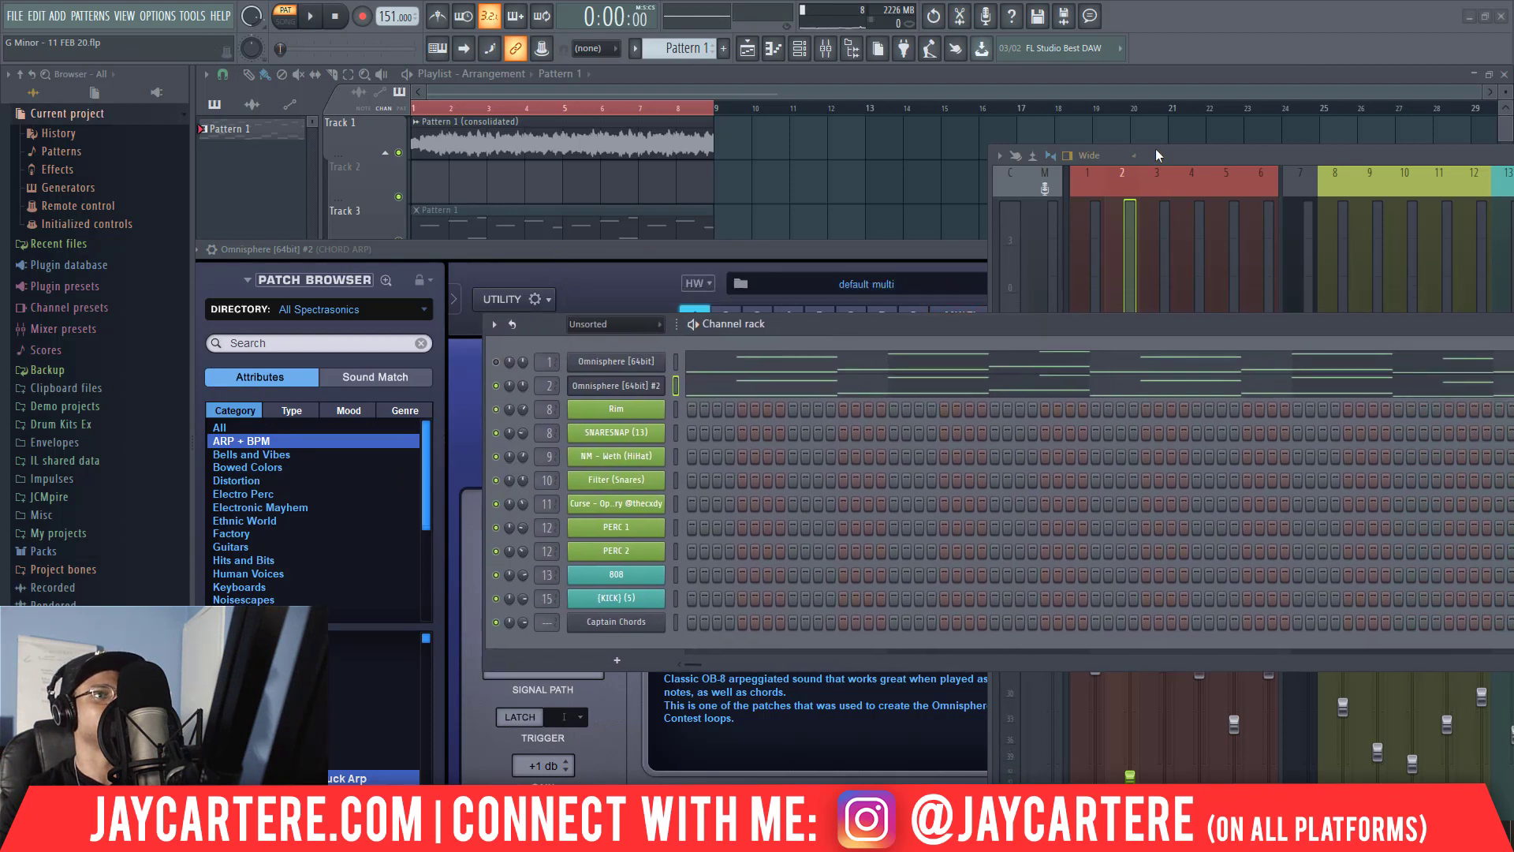
{"action": "left_click_drag", "start_coordinate": [1156, 148], "coordinate": [342, 107]}
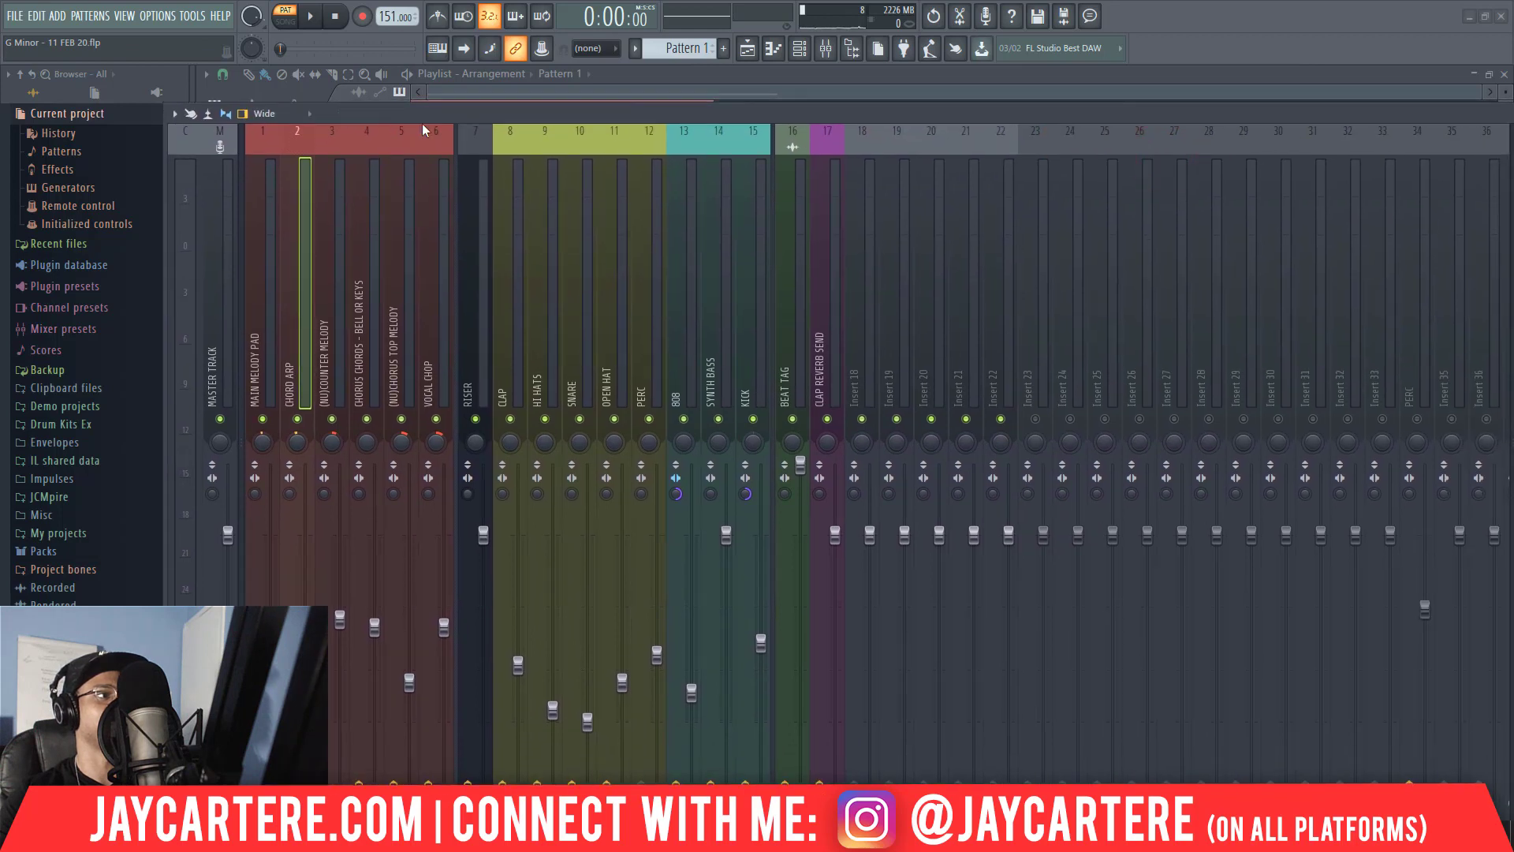
{"action": "left_click_drag", "start_coordinate": [589, 115], "coordinate": [338, 109]}
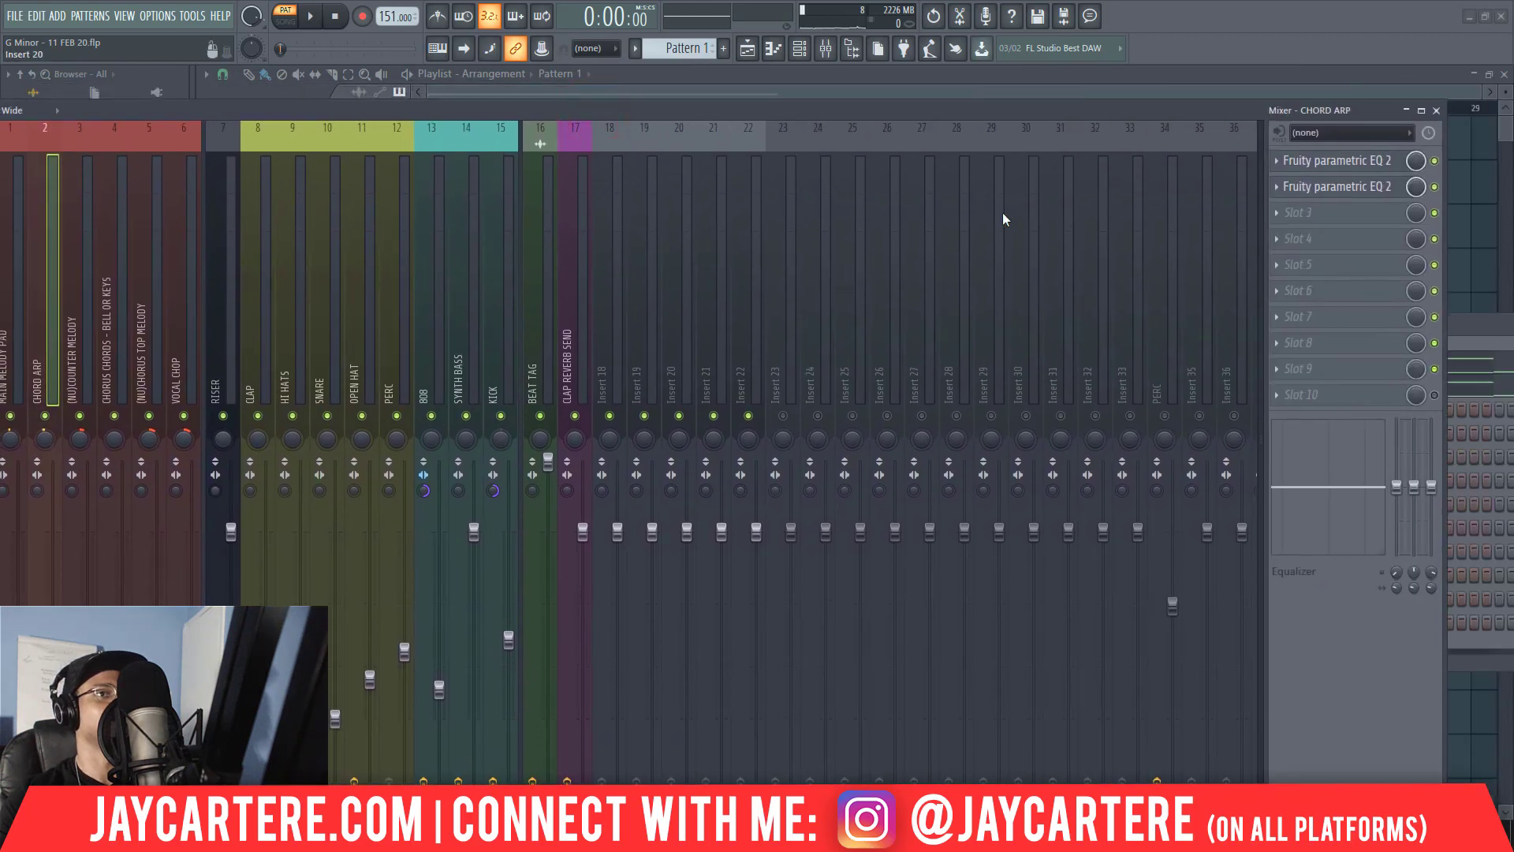
{"action": "left_click", "coordinate": [1294, 214]}
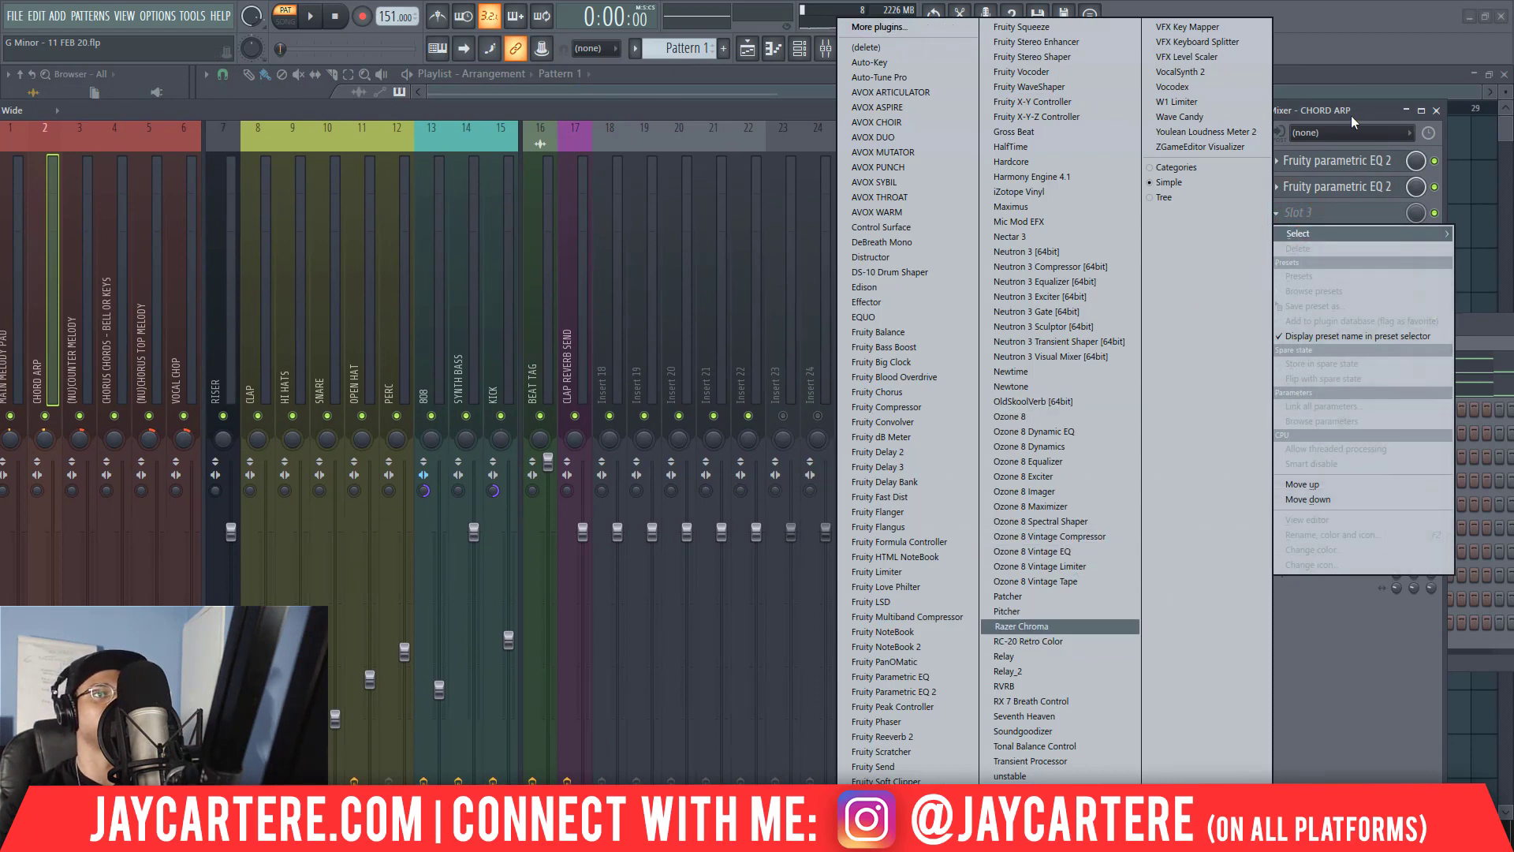
{"action": "left_click", "coordinate": [1374, 113]}
{"action": "left_click", "coordinate": [1318, 213]}
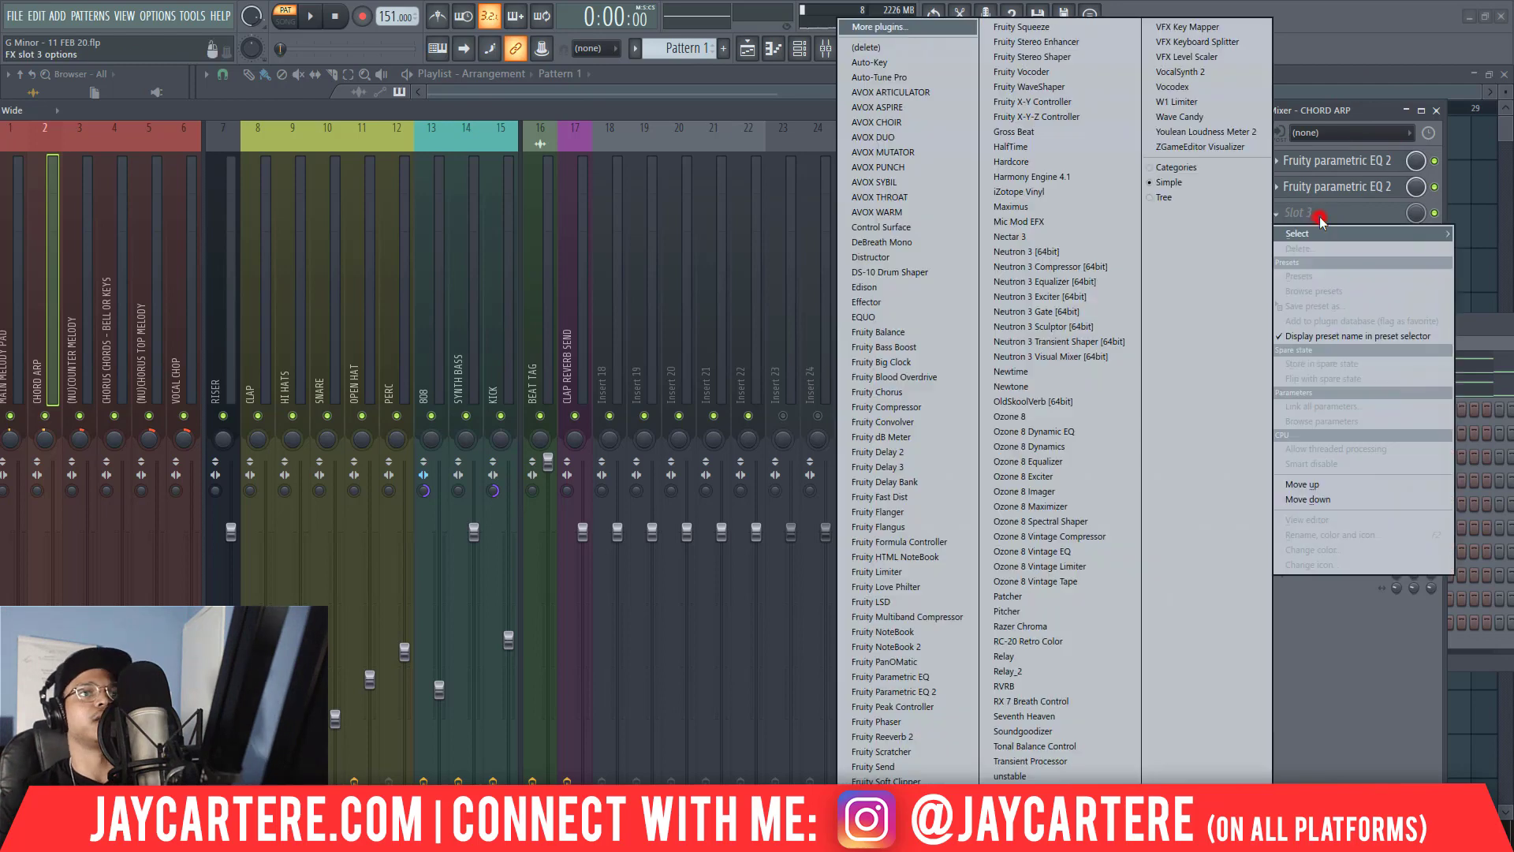
{"action": "left_click", "coordinate": [1066, 644]}
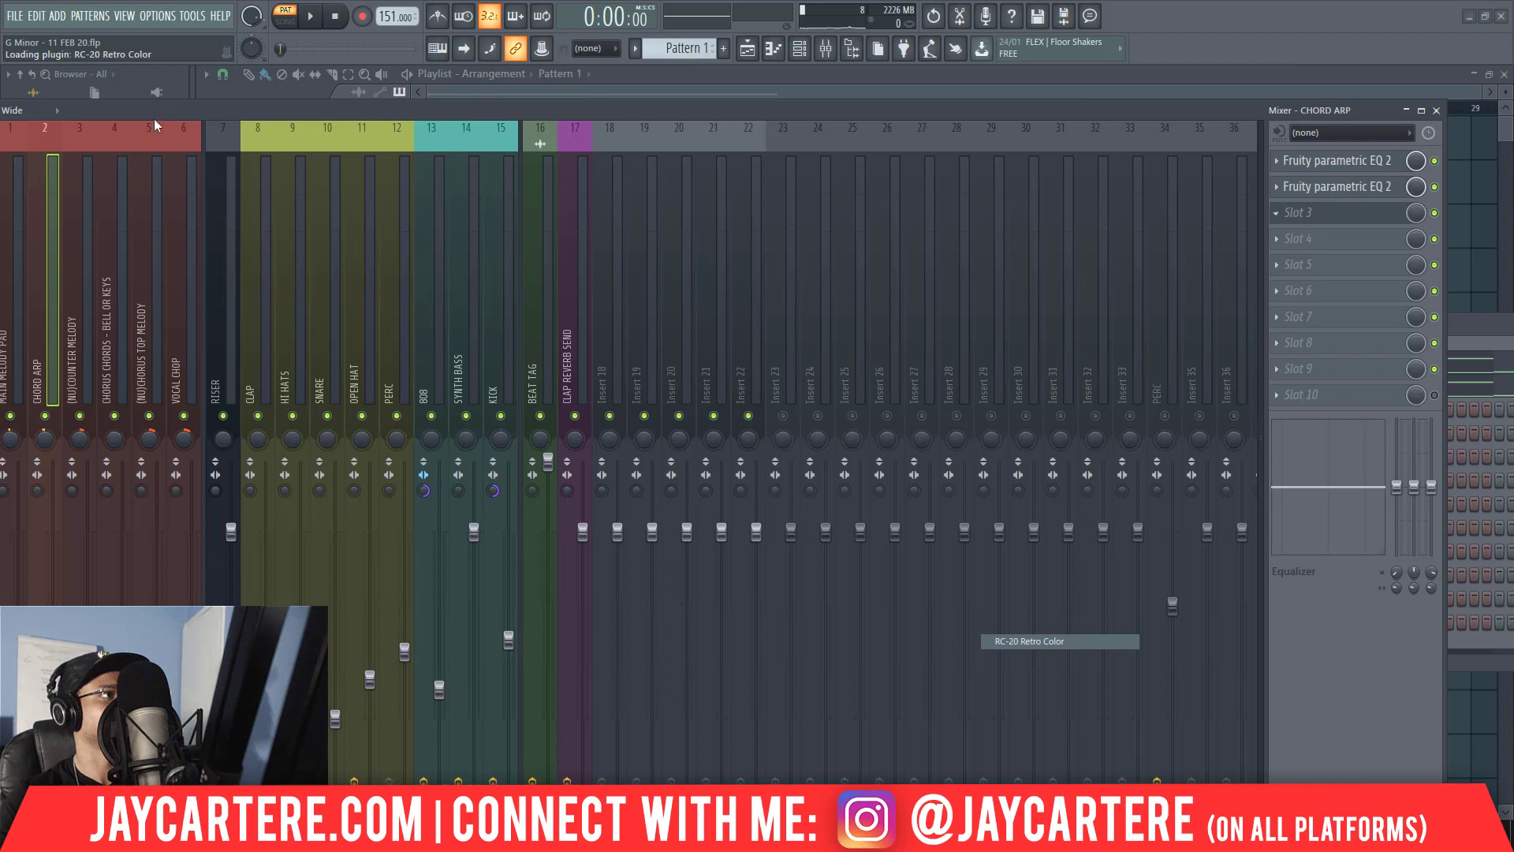
Load the VHS preset in RC-20 Retro Color on the CHORD ARP track.
{"action": "left_click_drag", "start_coordinate": [146, 105], "coordinate": [1255, 306]}
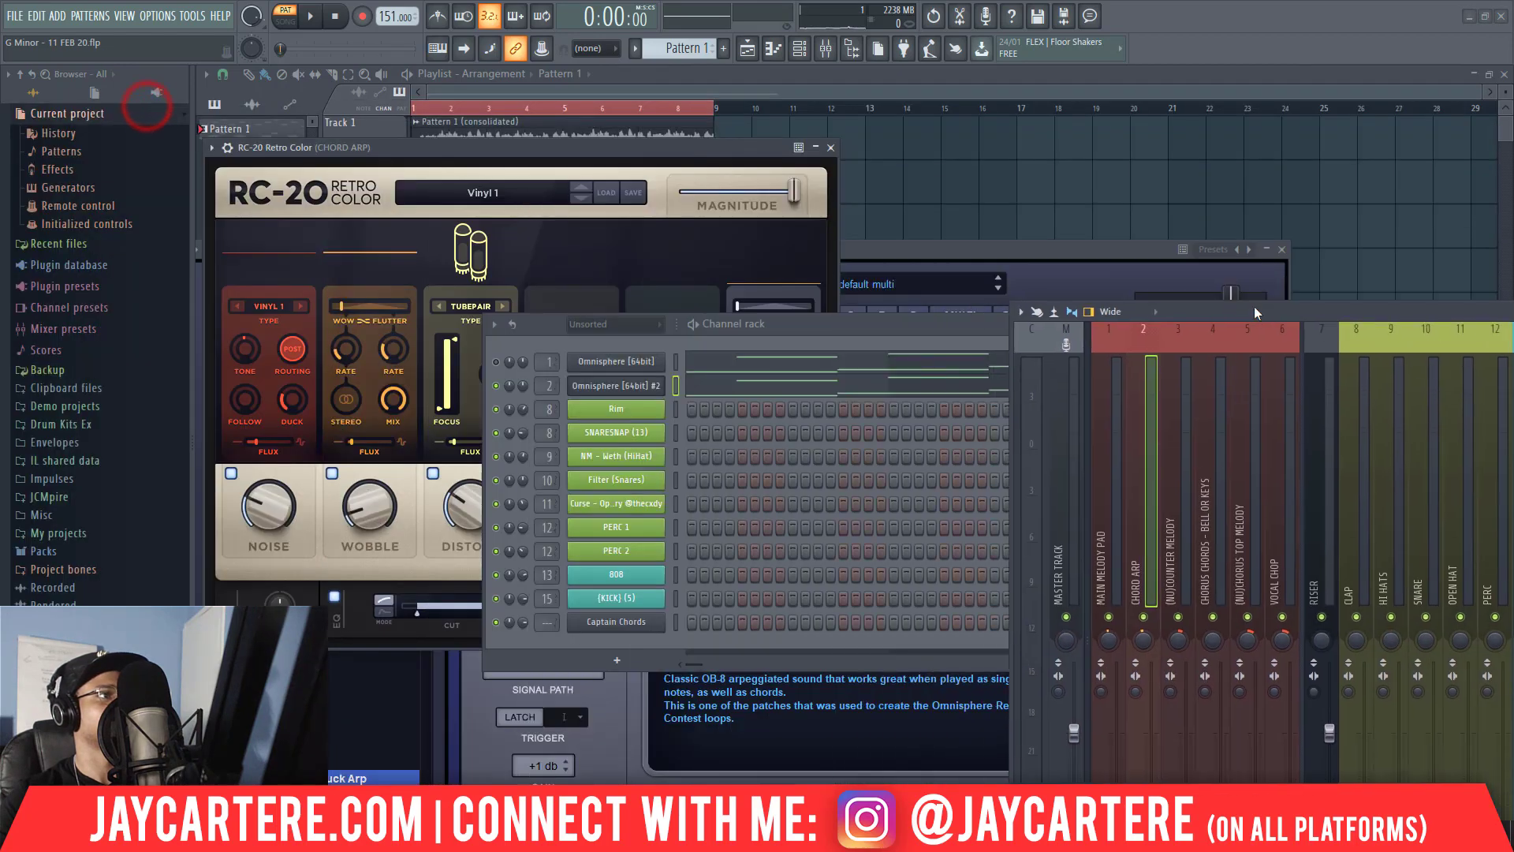
{"action": "left_click", "coordinate": [511, 188]}
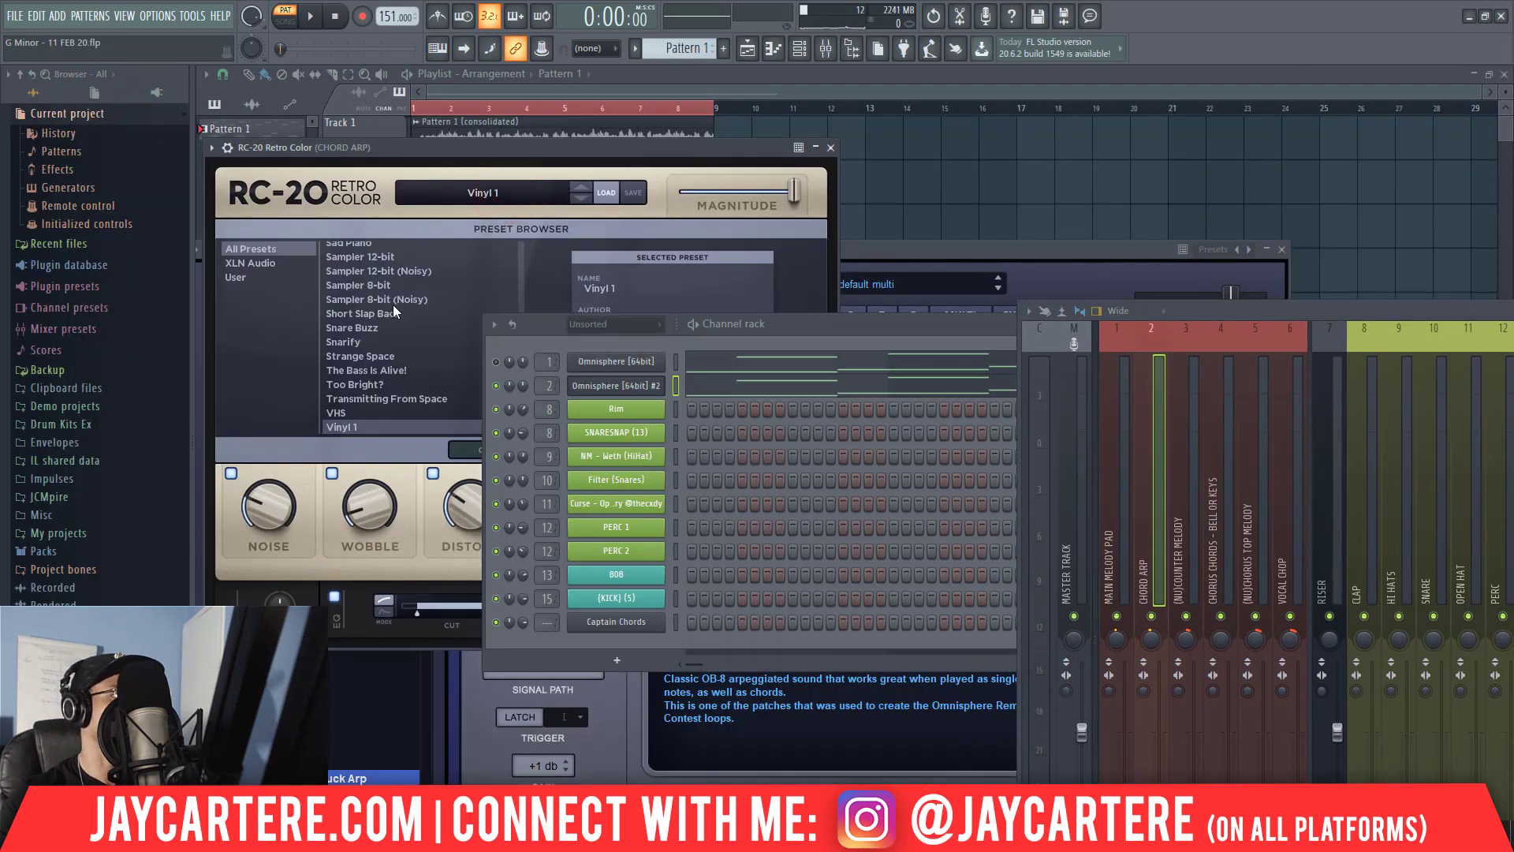
{"action": "left_click", "coordinate": [337, 415]}
{"action": "left_click_drag", "start_coordinate": [784, 320], "coordinate": [1188, 397]}
Set RC-20's Digital to 17%, Wobble to about 8% and Space to 3%, and reduce Distort and Noise.
{"action": "left_click_drag", "start_coordinate": [579, 511], "coordinate": [552, 532]}
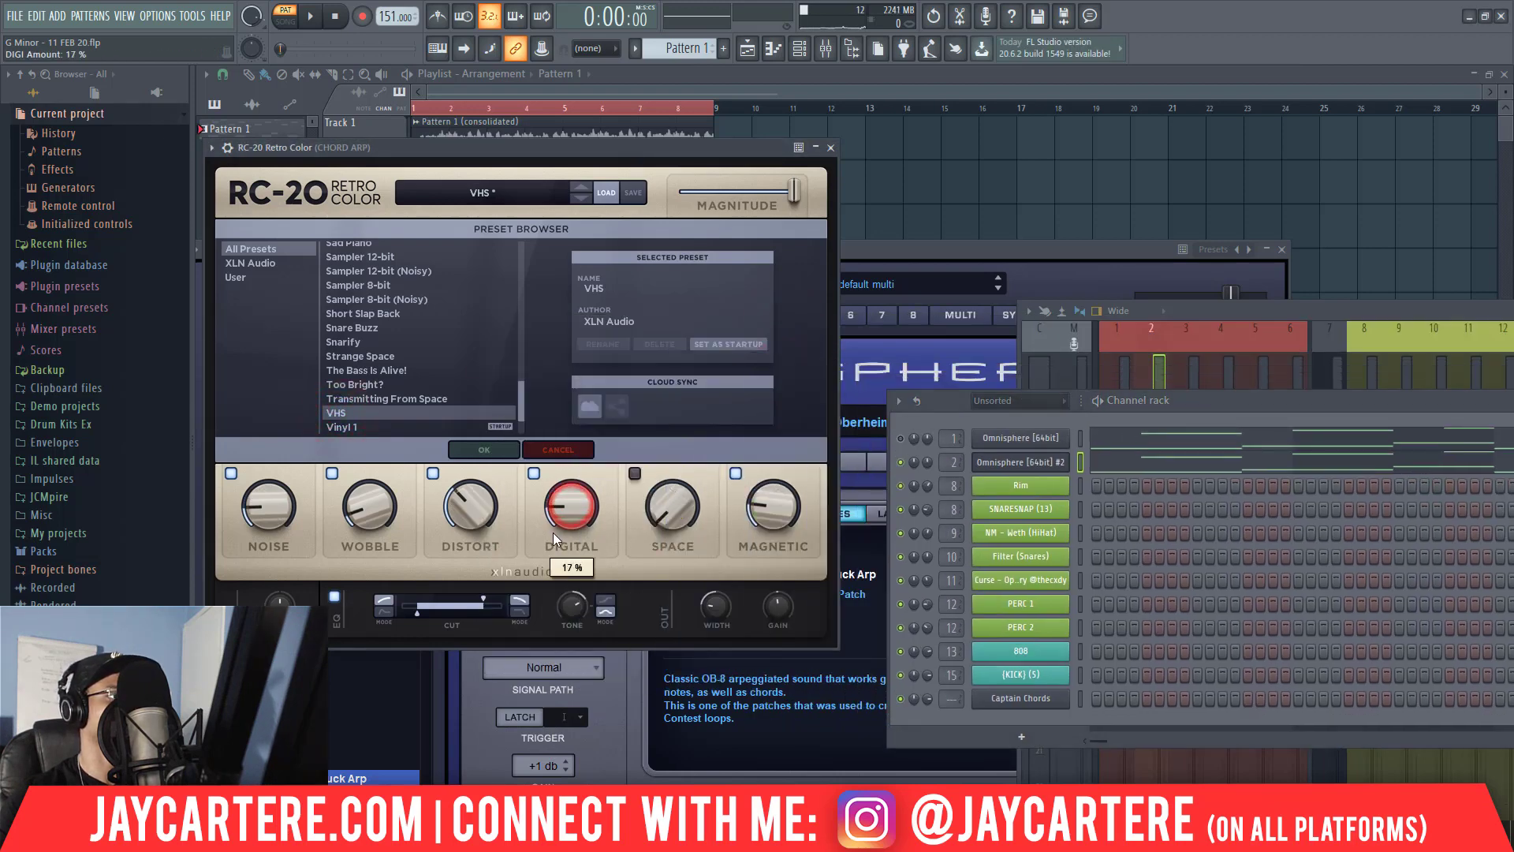
{"action": "left_click_drag", "start_coordinate": [459, 517], "coordinate": [378, 517]}
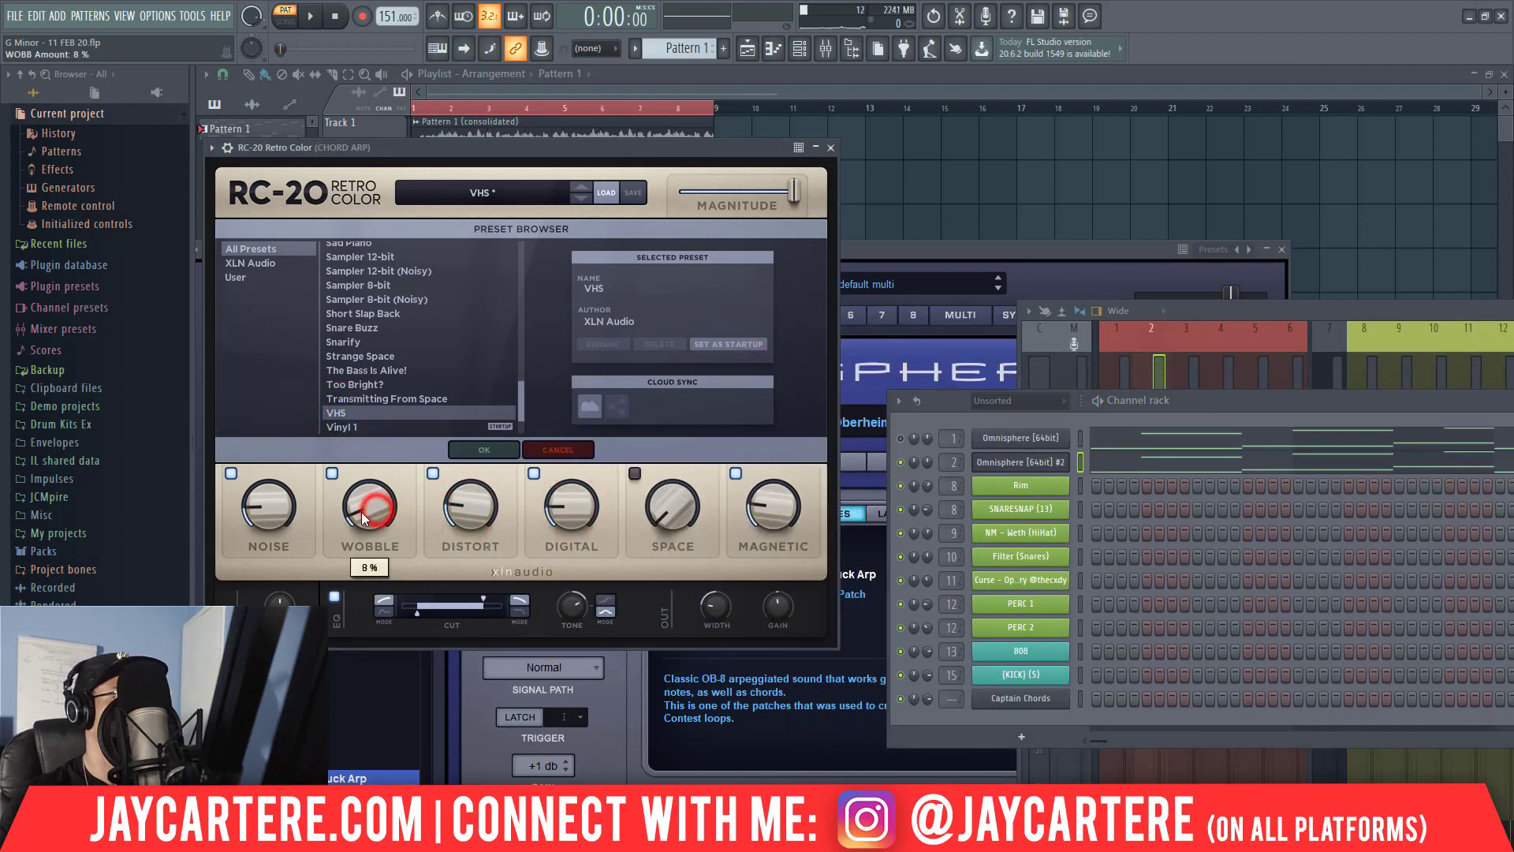
{"action": "left_click_drag", "start_coordinate": [279, 505], "coordinate": [272, 522]}
{"action": "key", "text": "space"}
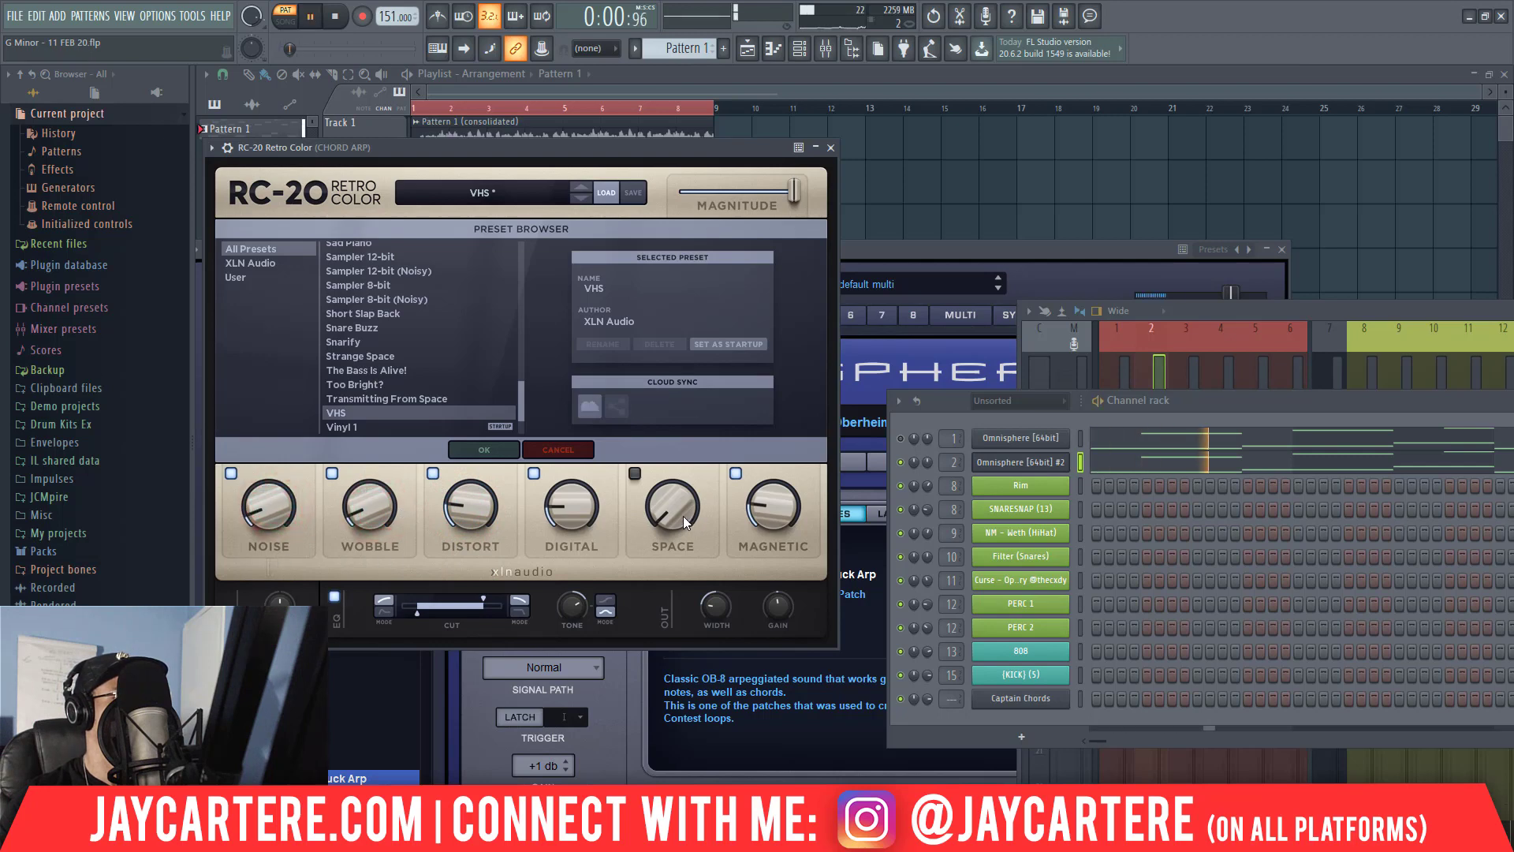
{"action": "left_click_drag", "start_coordinate": [683, 516], "coordinate": [681, 514]}
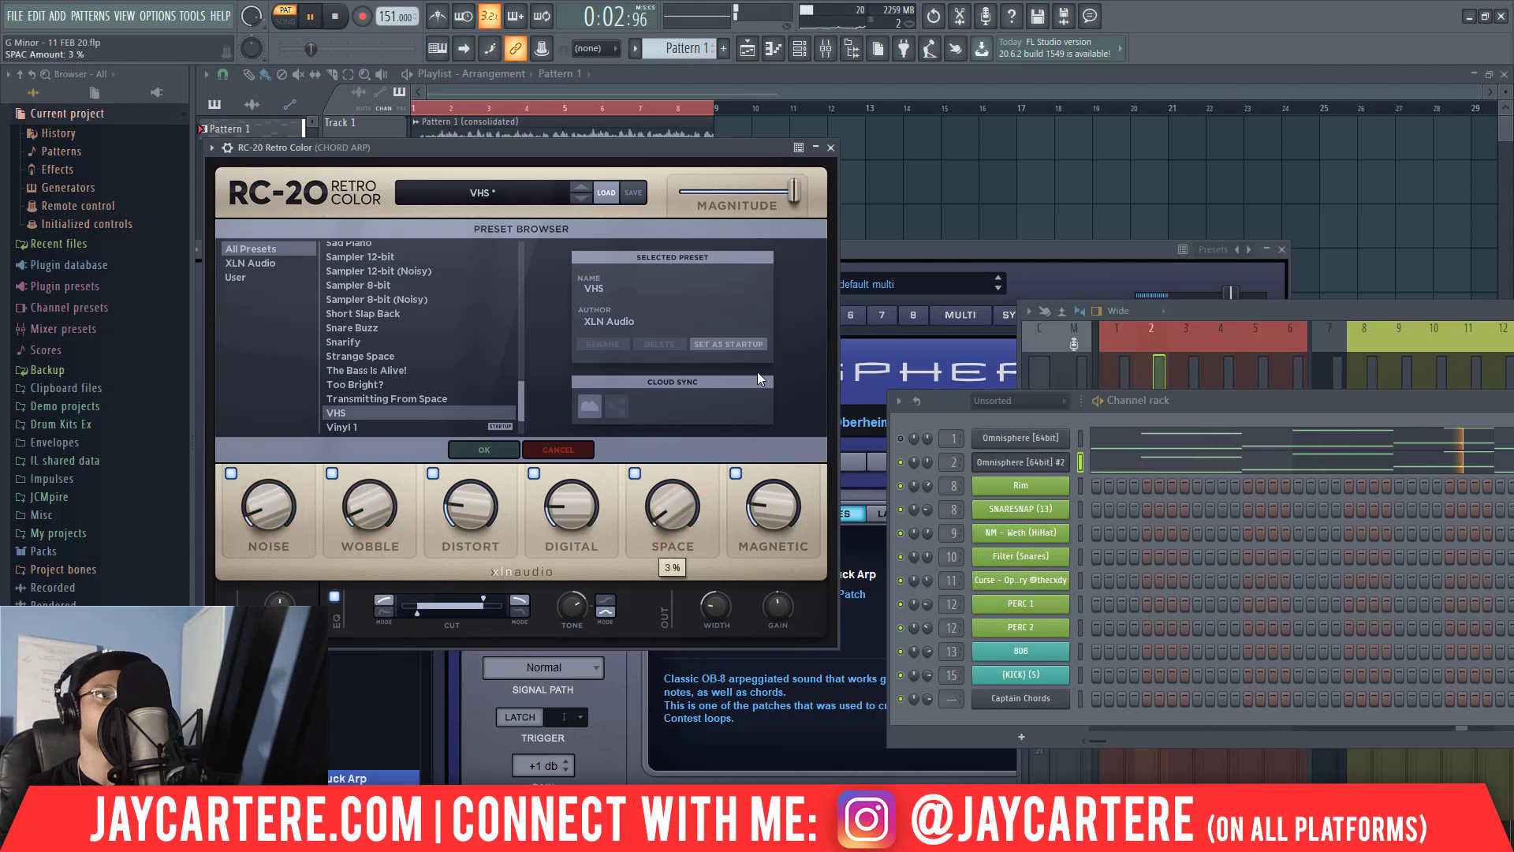
{"action": "left_click", "coordinate": [832, 149]}
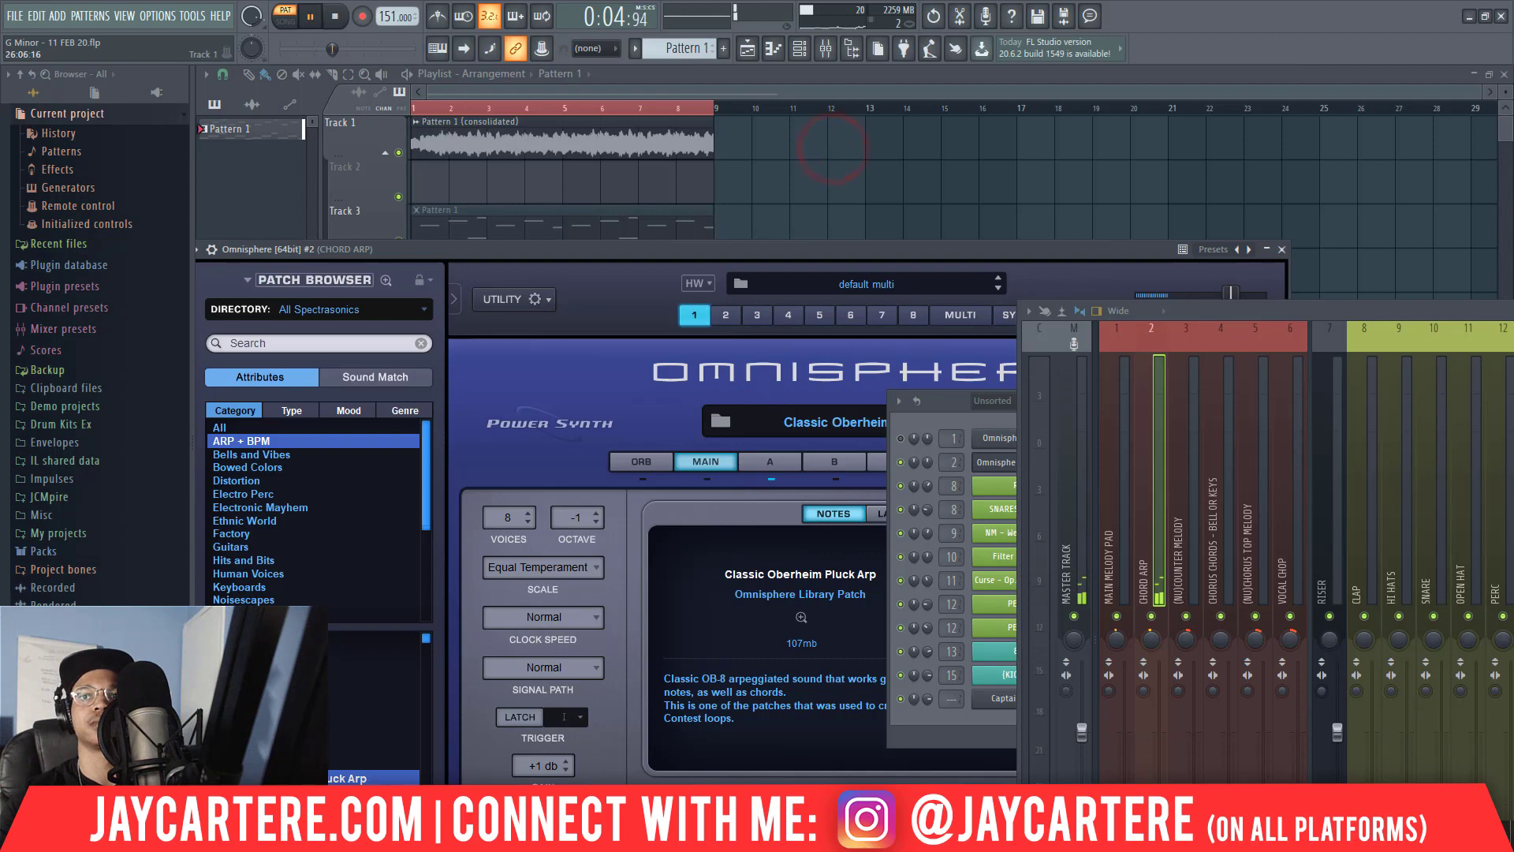
Load HalfTime into effect slot 4 of the CHORD ARP mixer track.
{"action": "left_click_drag", "start_coordinate": [1513, 311], "coordinate": [934, 125]}
{"action": "key", "text": "space"}
{"action": "left_click", "coordinate": [1344, 257]}
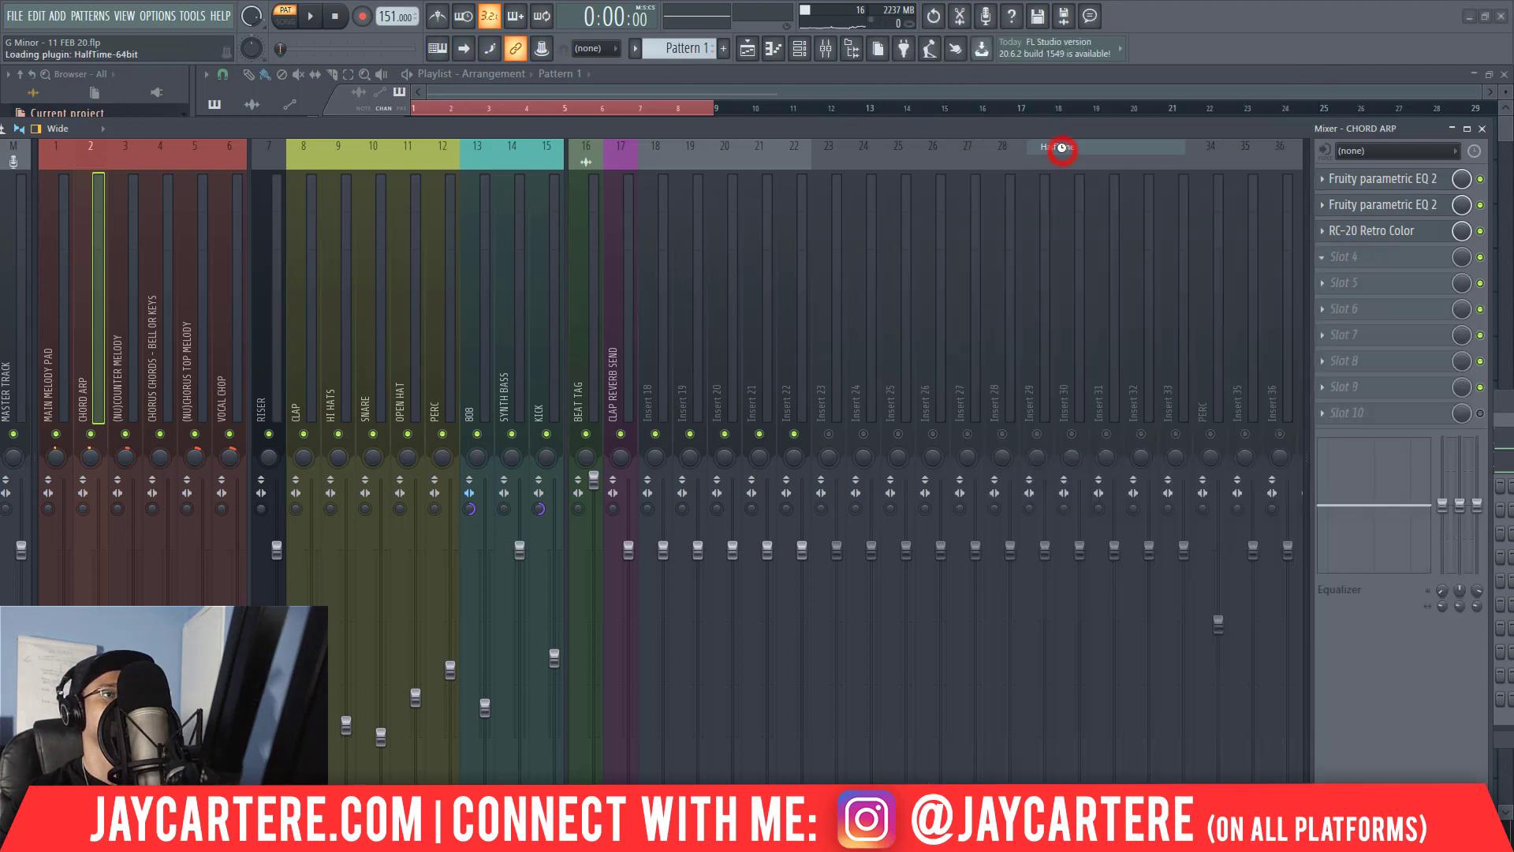
{"action": "left_click", "coordinate": [1061, 148]}
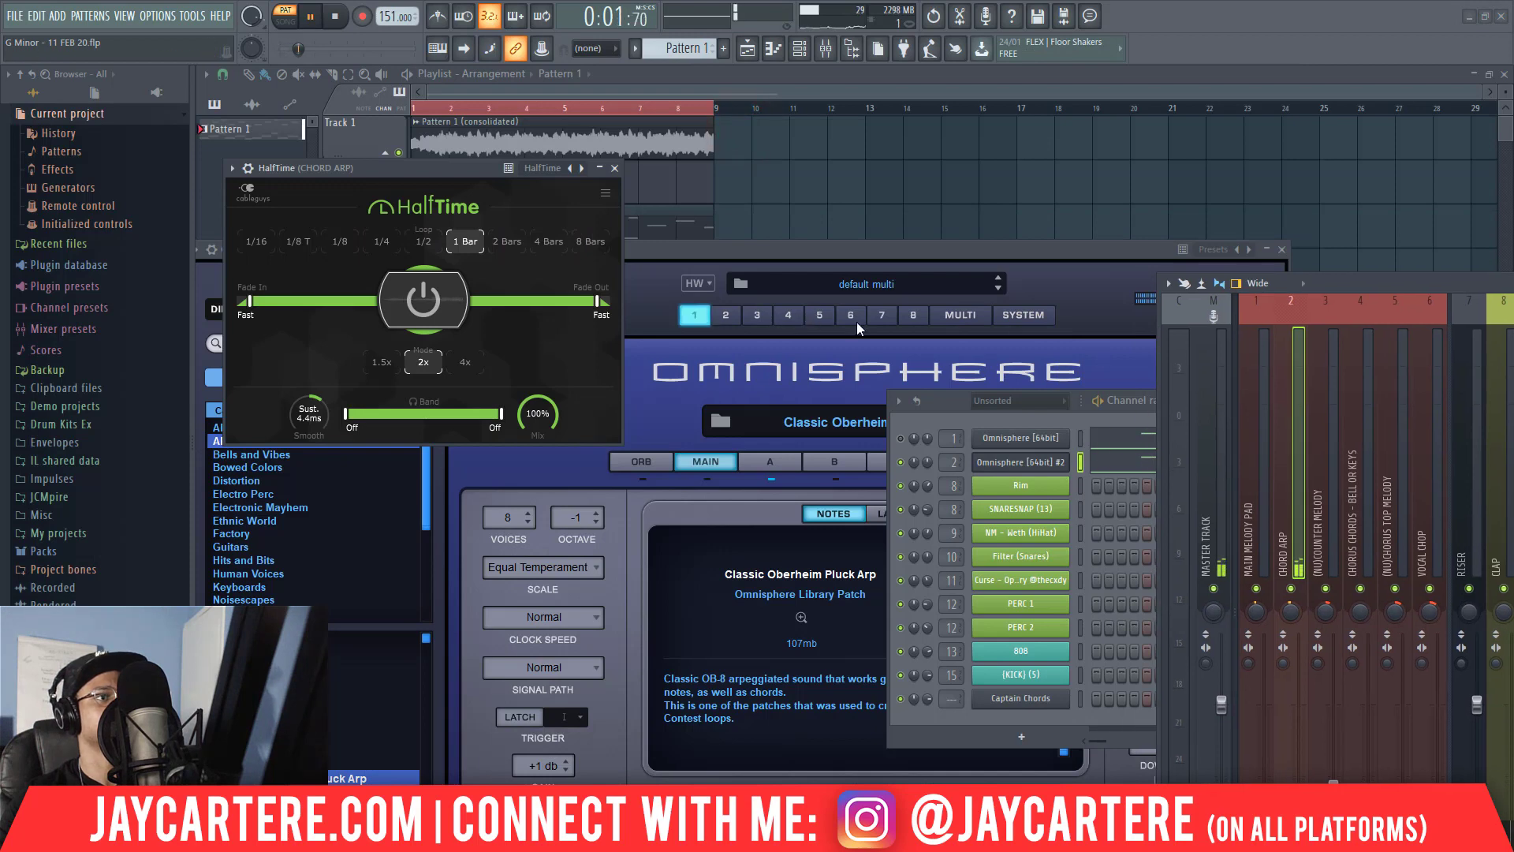
Transpose all notes of the cloned Omnisphere channel up one octave in the piano roll and replay the pattern.
{"action": "left_click_drag", "start_coordinate": [945, 404], "coordinate": [608, 358]}
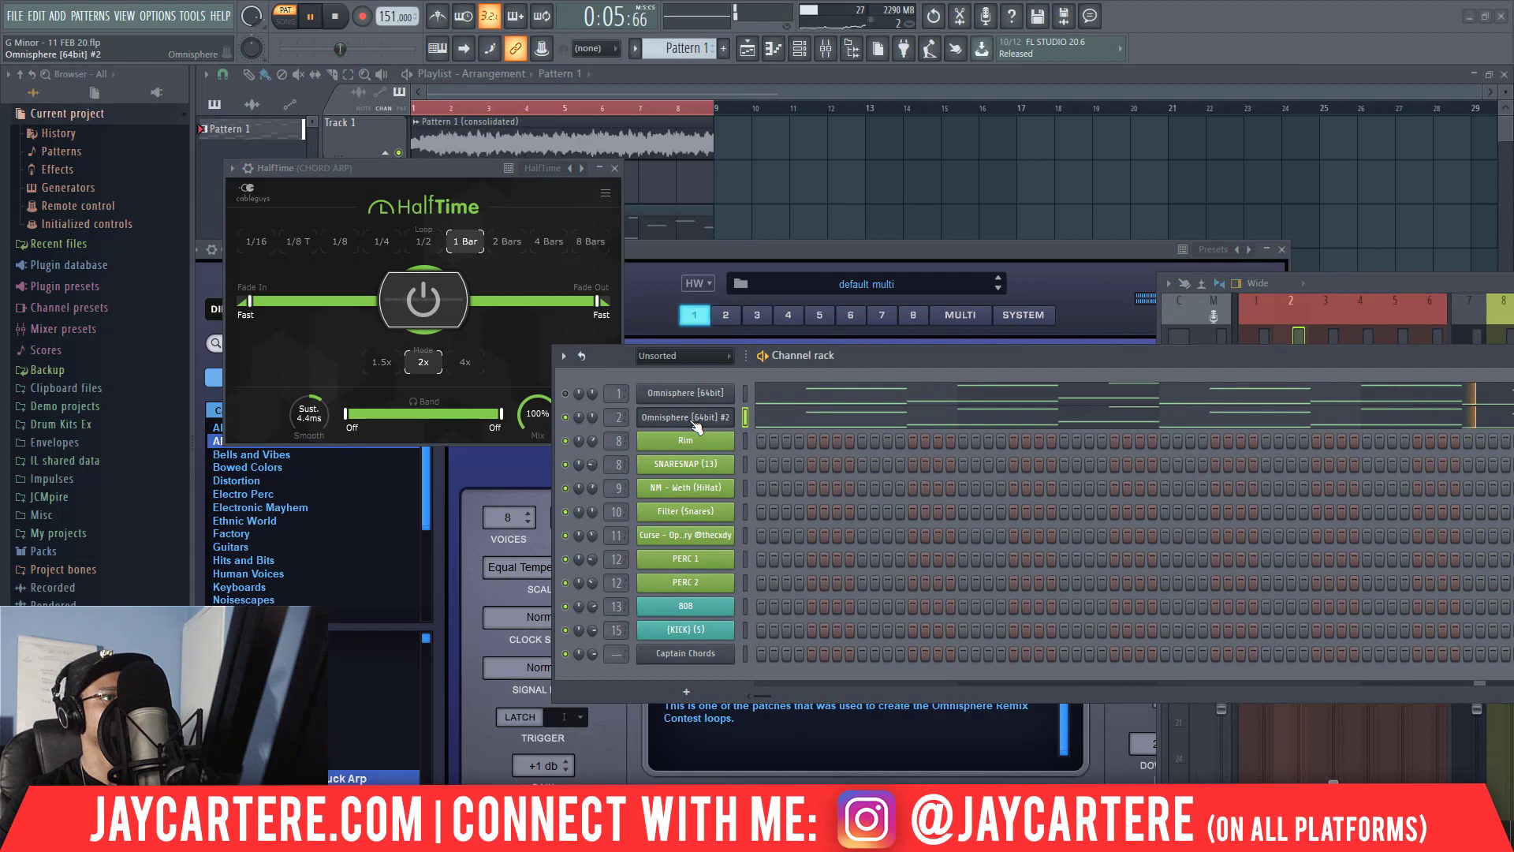
{"action": "right_click", "coordinate": [694, 425]}
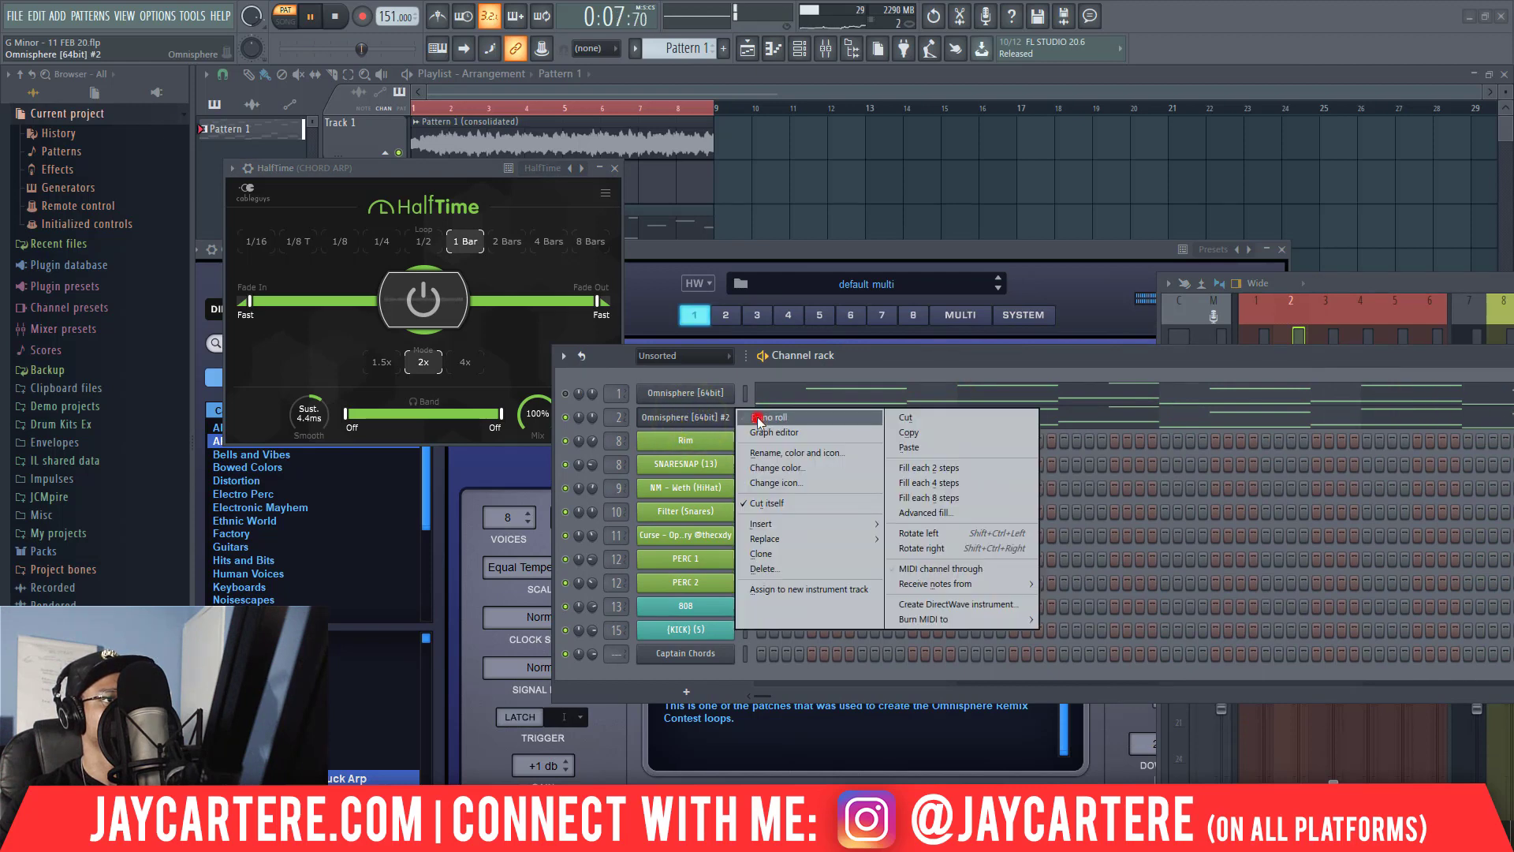
{"action": "left_click", "coordinate": [756, 418]}
{"action": "left_click", "coordinate": [601, 321]}
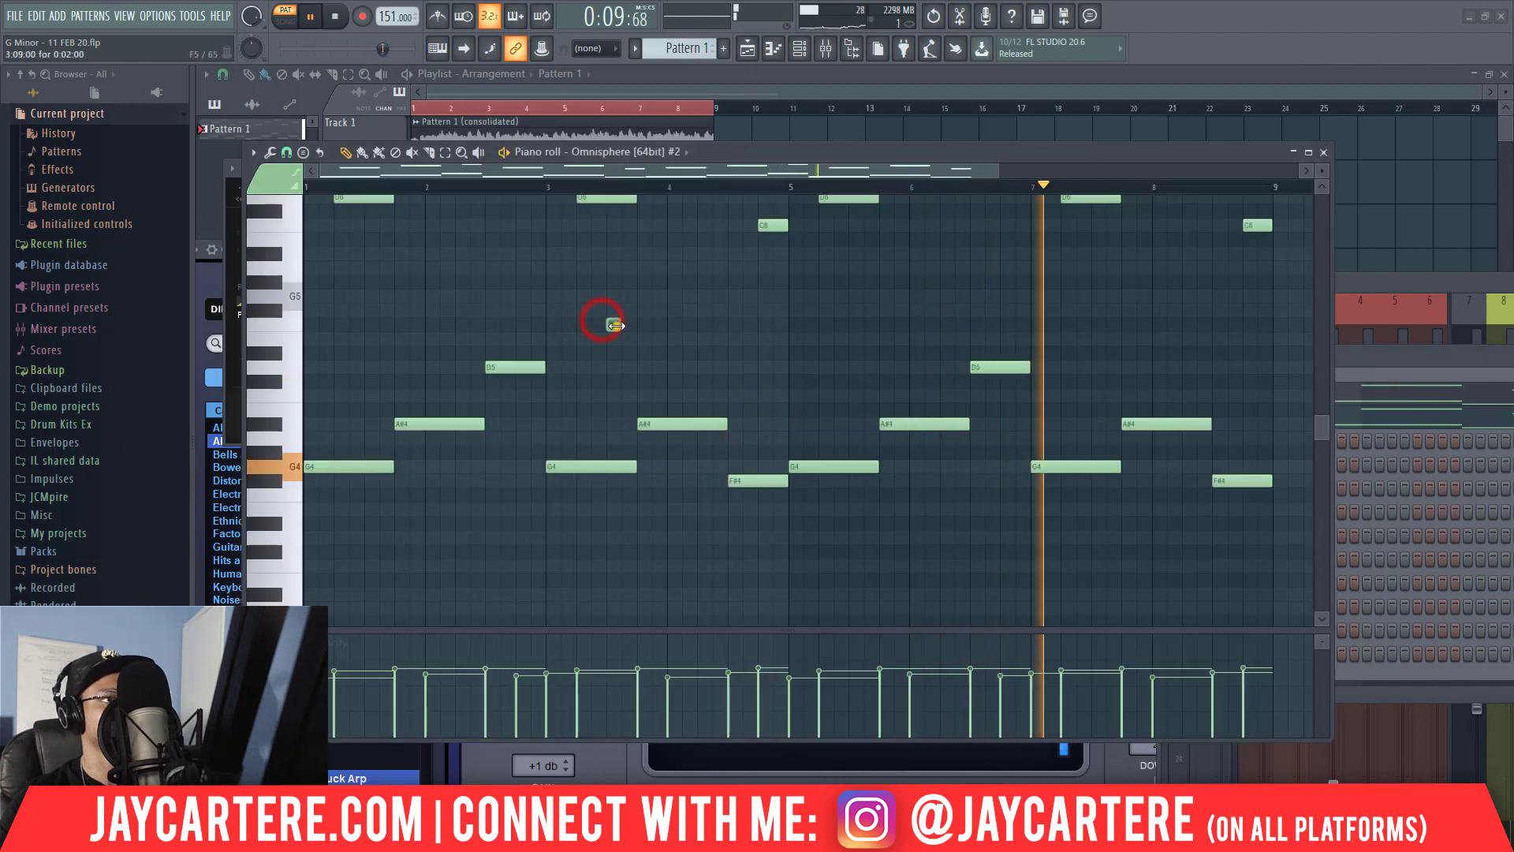
{"action": "right_click", "coordinate": [618, 327]}
{"action": "key", "text": "ctrl+a"}
{"action": "key", "text": "ctrl+Up"}
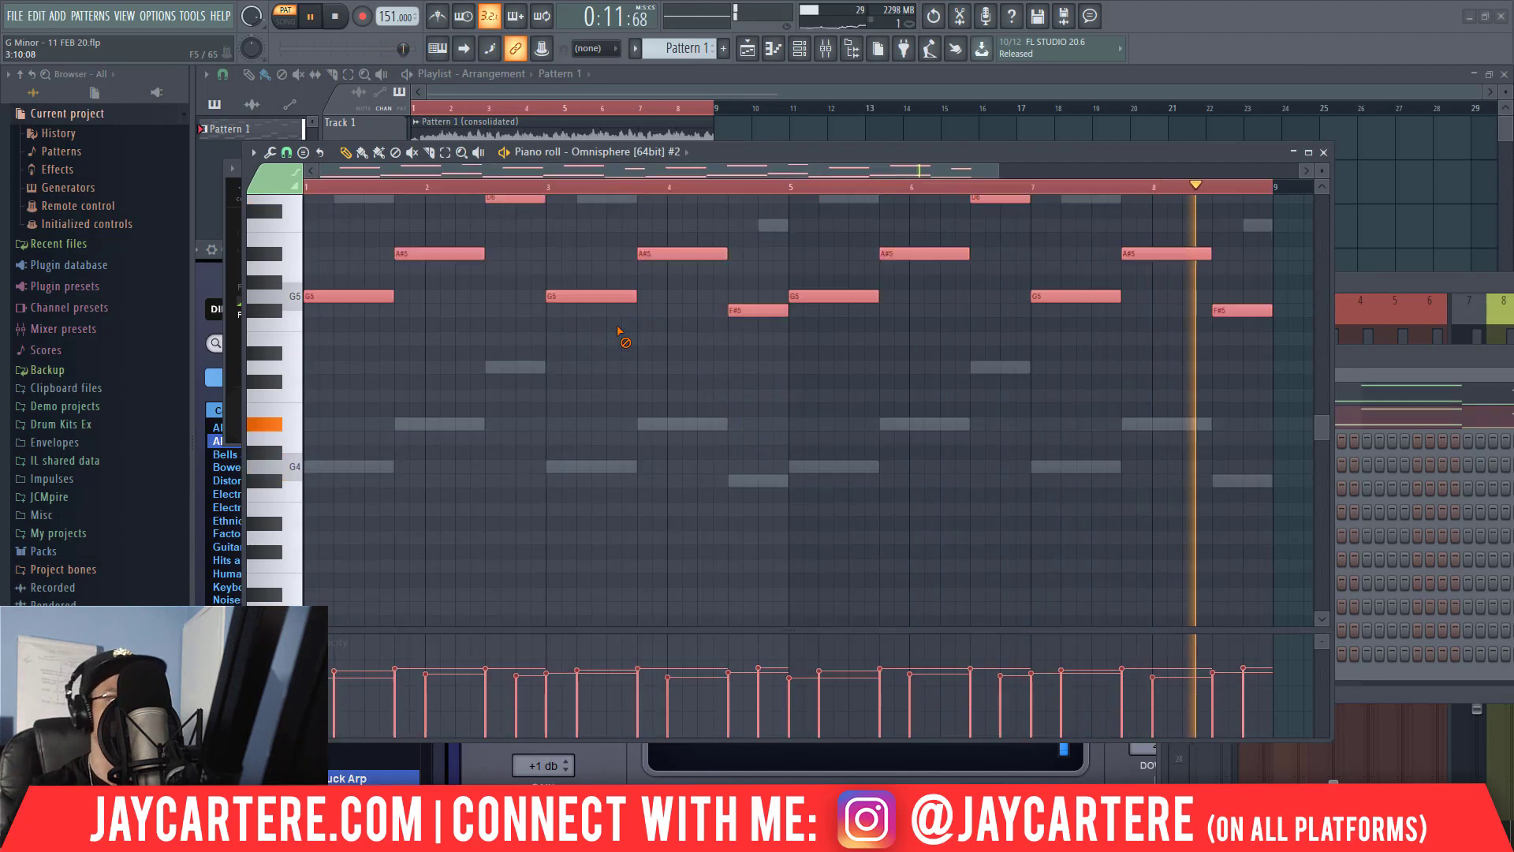
{"action": "key", "text": "space"}
{"action": "key", "text": "space"}
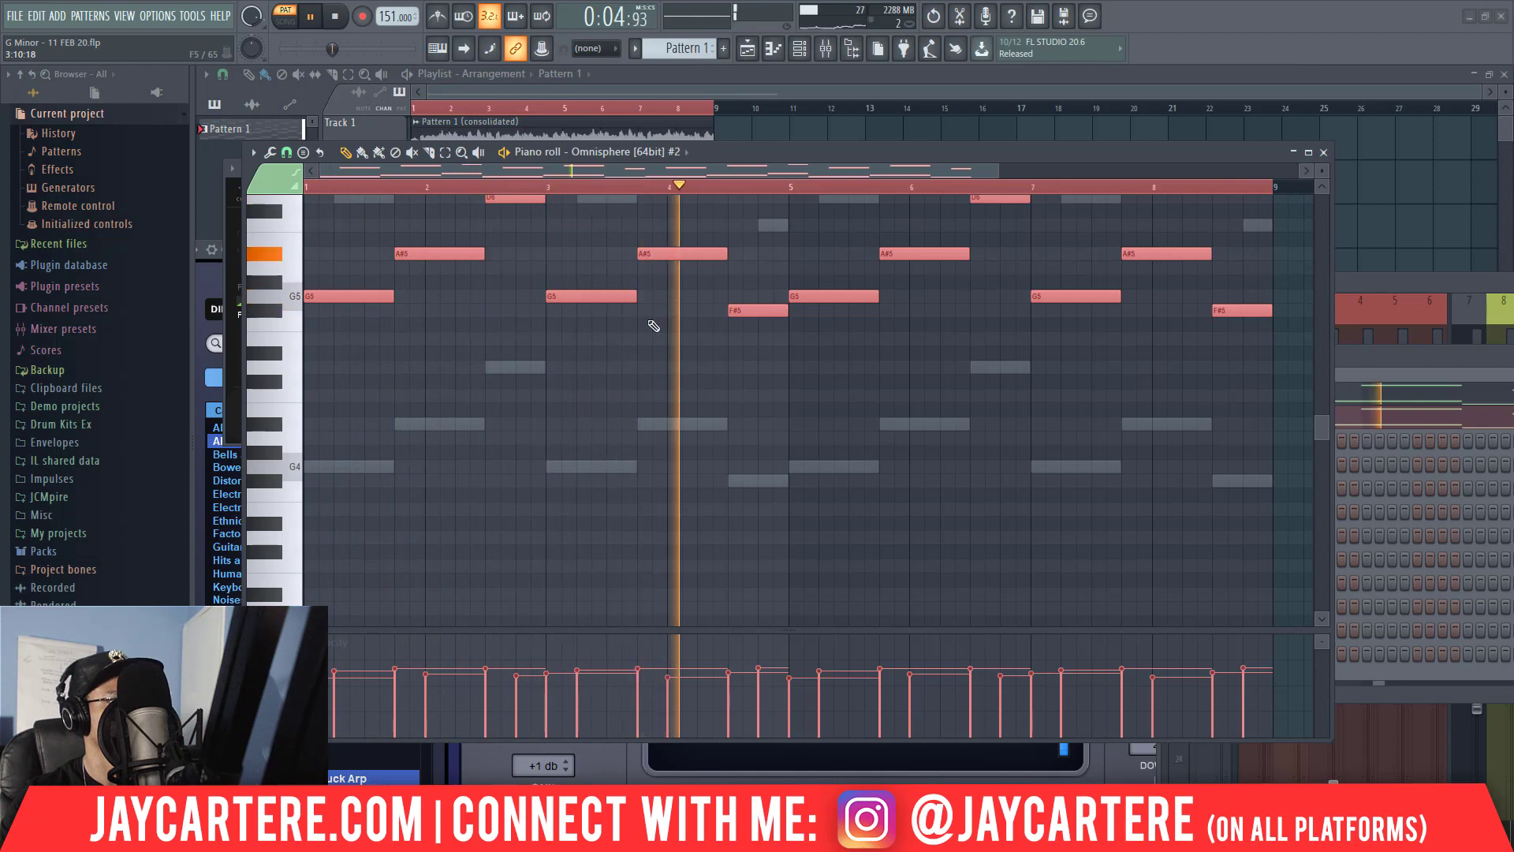
{"action": "left_click", "coordinate": [1324, 153]}
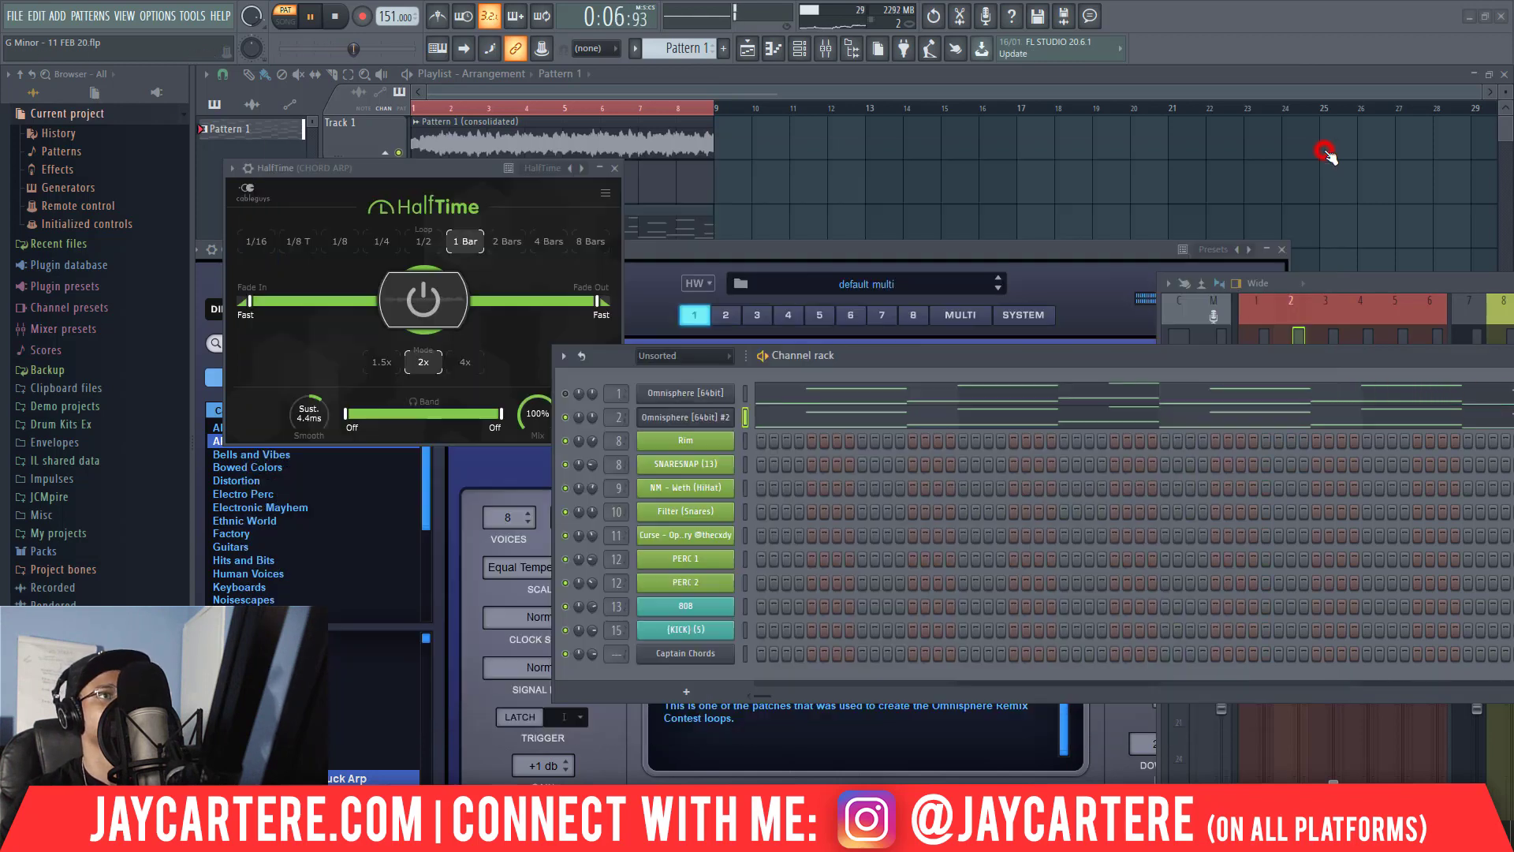
Set HalfTime's loop length to 2 Bars and replay Pattern 1 to hear the effect.
{"action": "left_click", "coordinate": [511, 239]}
{"action": "key", "text": "space"}
{"action": "key", "text": "space"}
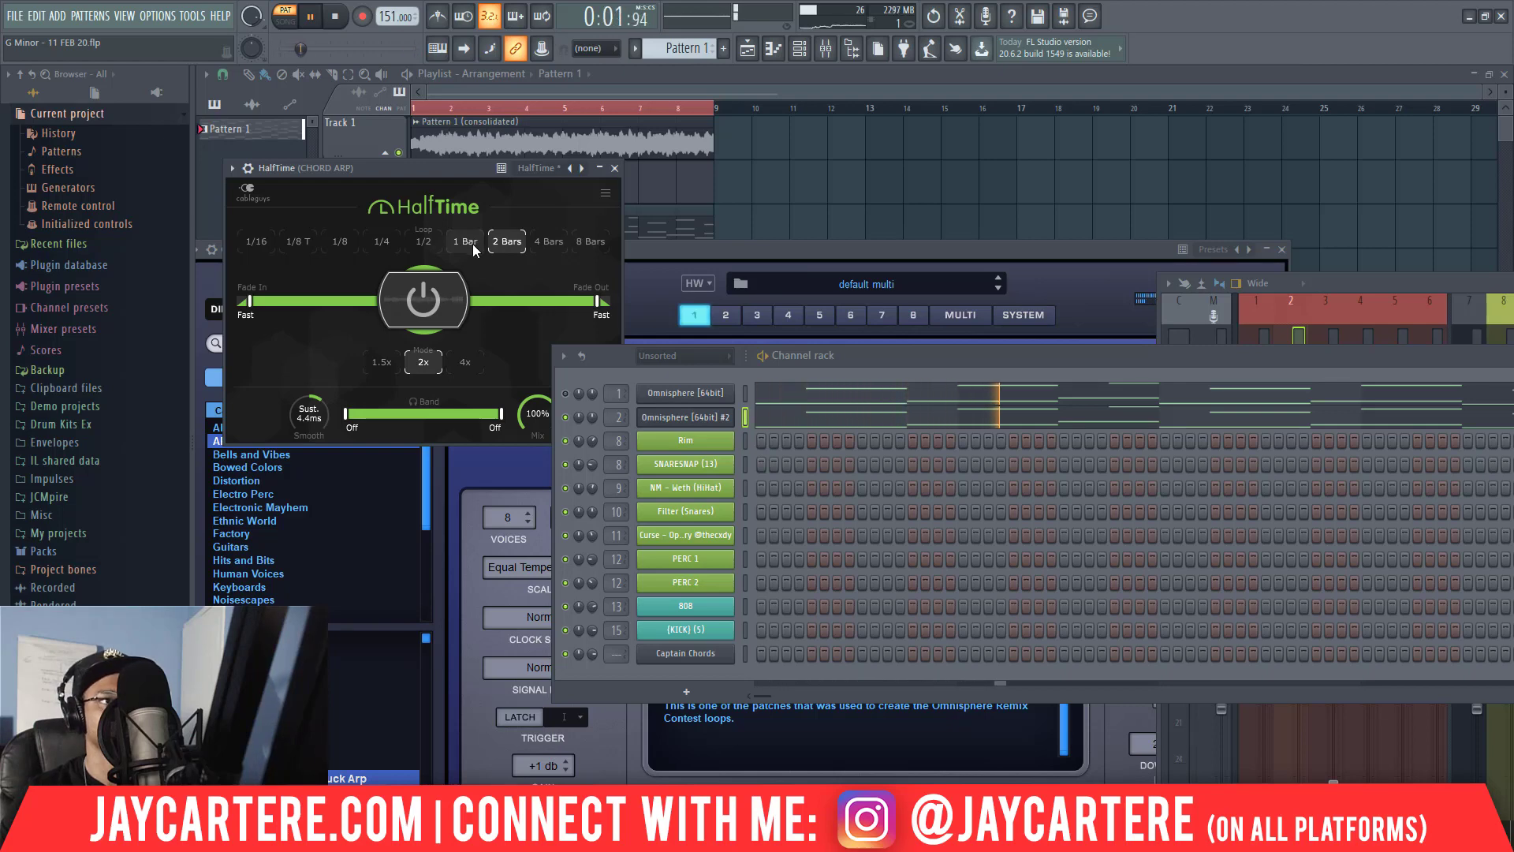
{"action": "left_click", "coordinate": [615, 168]}
Place a Pattern 1 clip at bar 1 of Track 4 and play the arrangement in song mode.
{"action": "left_click_drag", "start_coordinate": [718, 249], "coordinate": [1384, 156]}
{"action": "key", "text": "space"}
{"action": "left_click", "coordinate": [423, 273]}
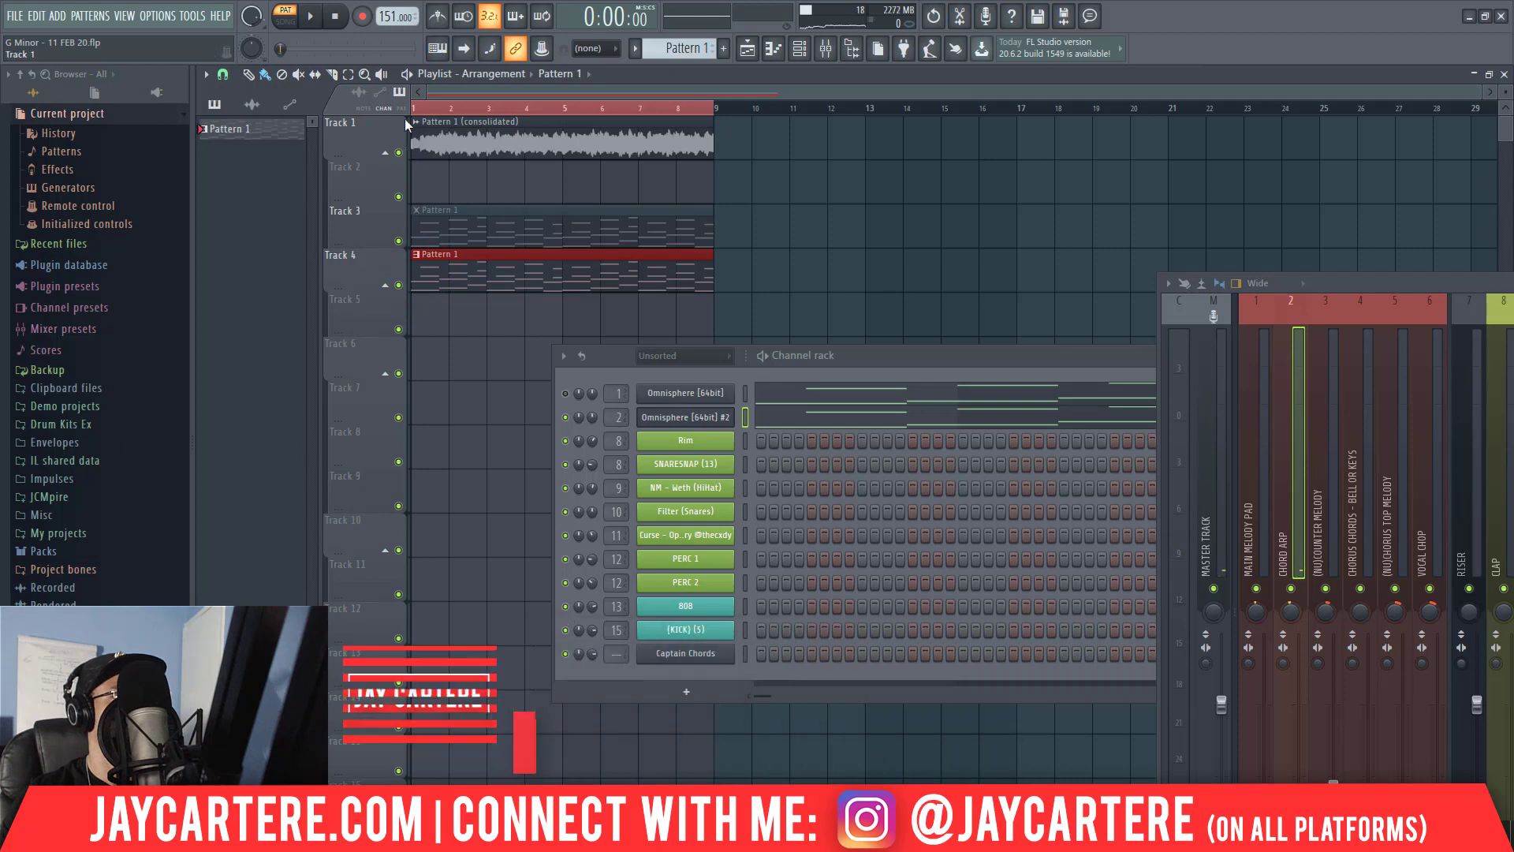
{"action": "left_click", "coordinate": [288, 24]}
{"action": "key", "text": "space"}
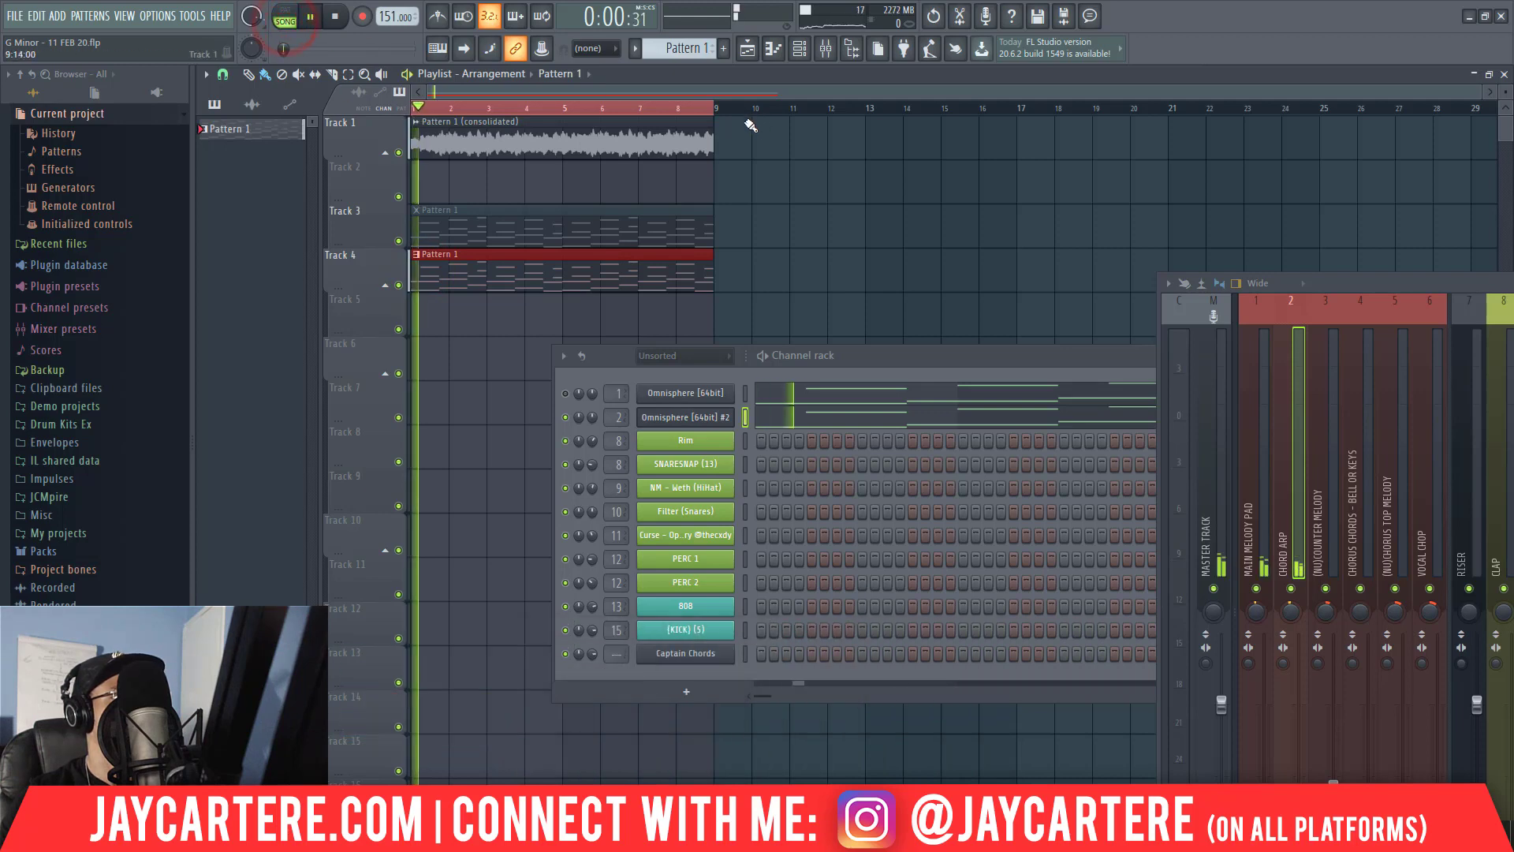
Open the cloned Omnisphere from the channel rack to check its arp patch while the arrangement plays.
{"action": "double_click", "coordinate": [944, 357]}
{"action": "mouse_move", "coordinate": [856, 372]}
{"action": "left_mouse_down"}
{"action": "mouse_move", "coordinate": [896, 477]}
{"action": "mouse_move", "coordinate": [830, 472]}
{"action": "mouse_move", "coordinate": [799, 423]}
{"action": "left_mouse_up"}
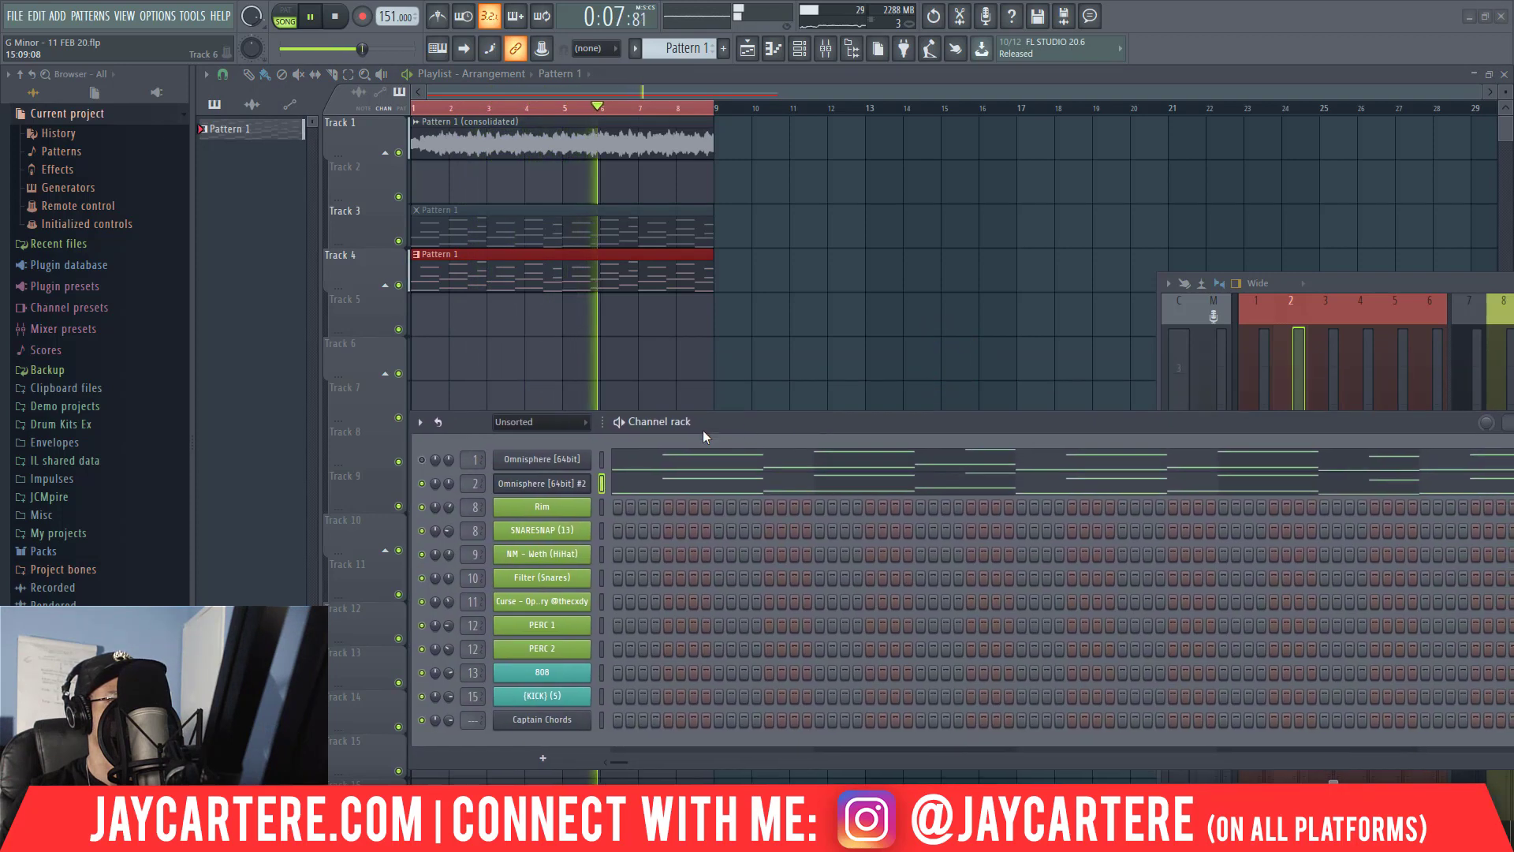
{"action": "left_click", "coordinate": [568, 485]}
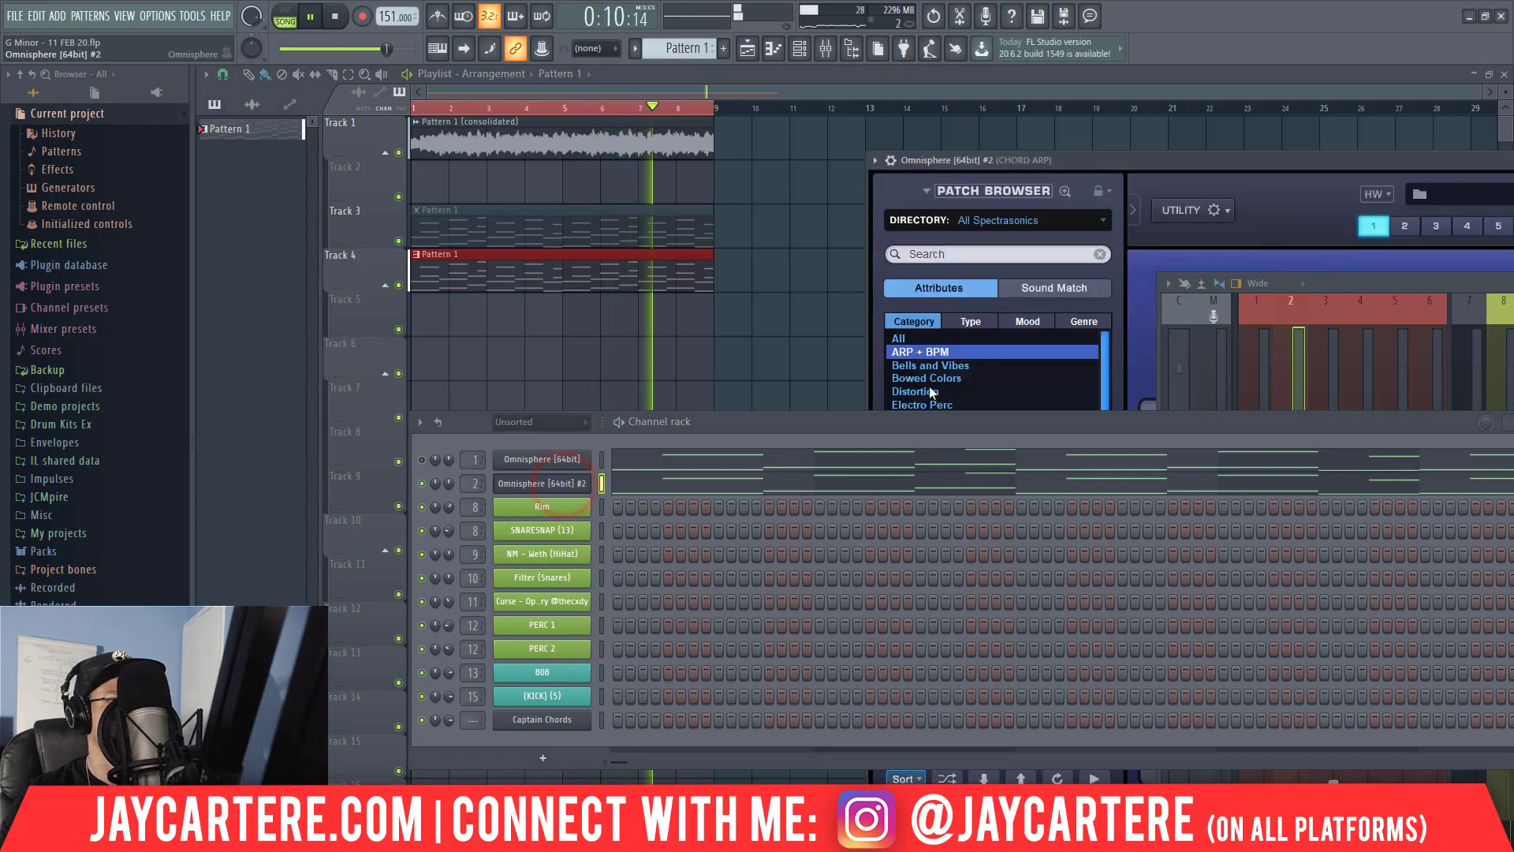
{"action": "left_click_drag", "start_coordinate": [1232, 158], "coordinate": [553, 128]}
{"action": "key", "text": "space"}
{"action": "left_click_drag", "start_coordinate": [731, 124], "coordinate": [854, 512]}
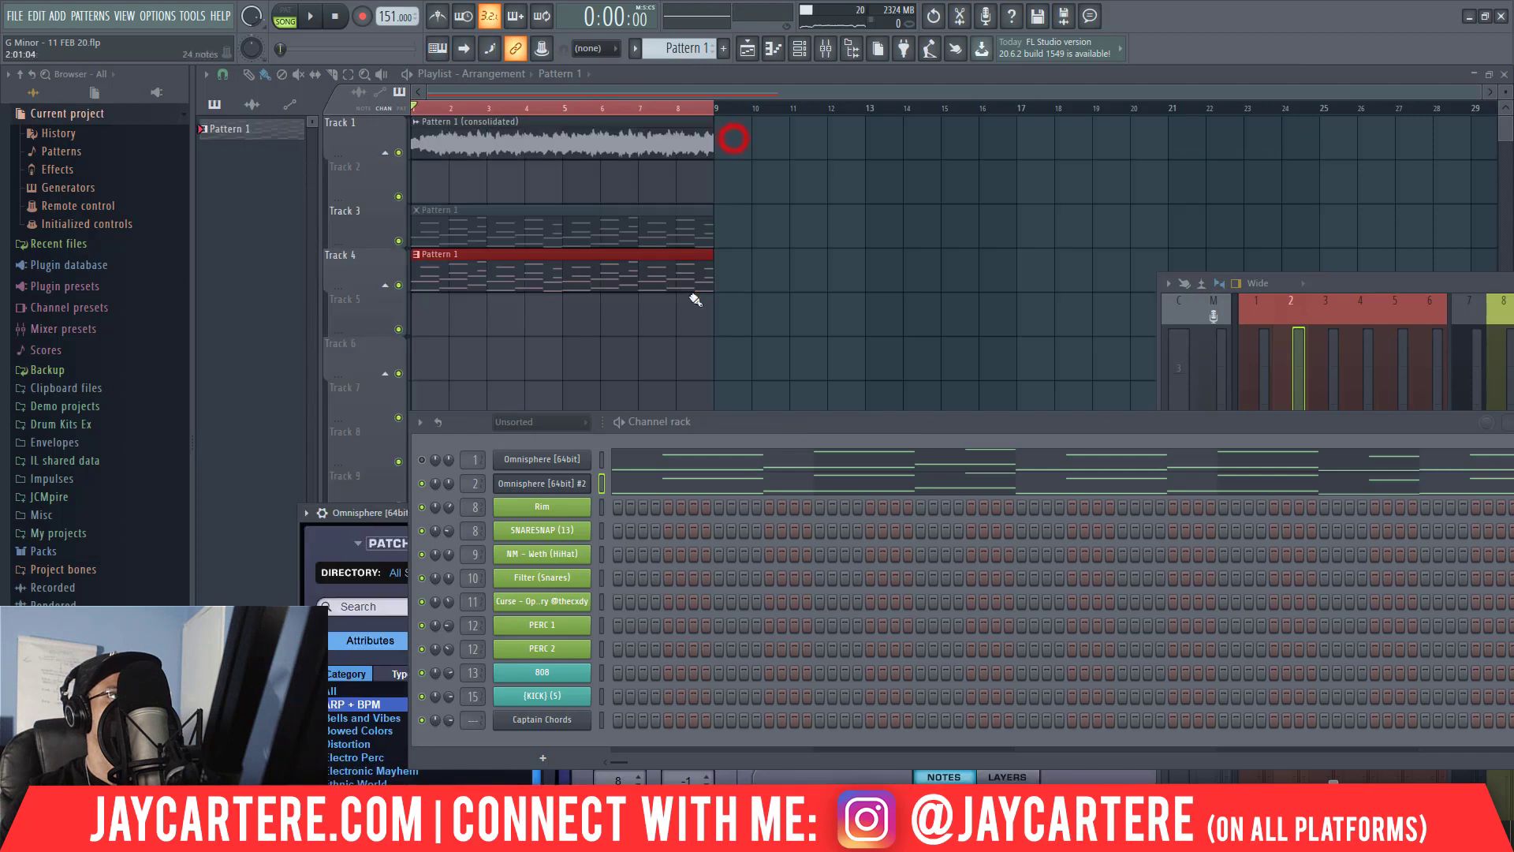
Set the consolidated Pattern 1 audio clip's time-stretching mode to Auto and play the arrangement.
{"action": "double_click", "coordinate": [632, 138]}
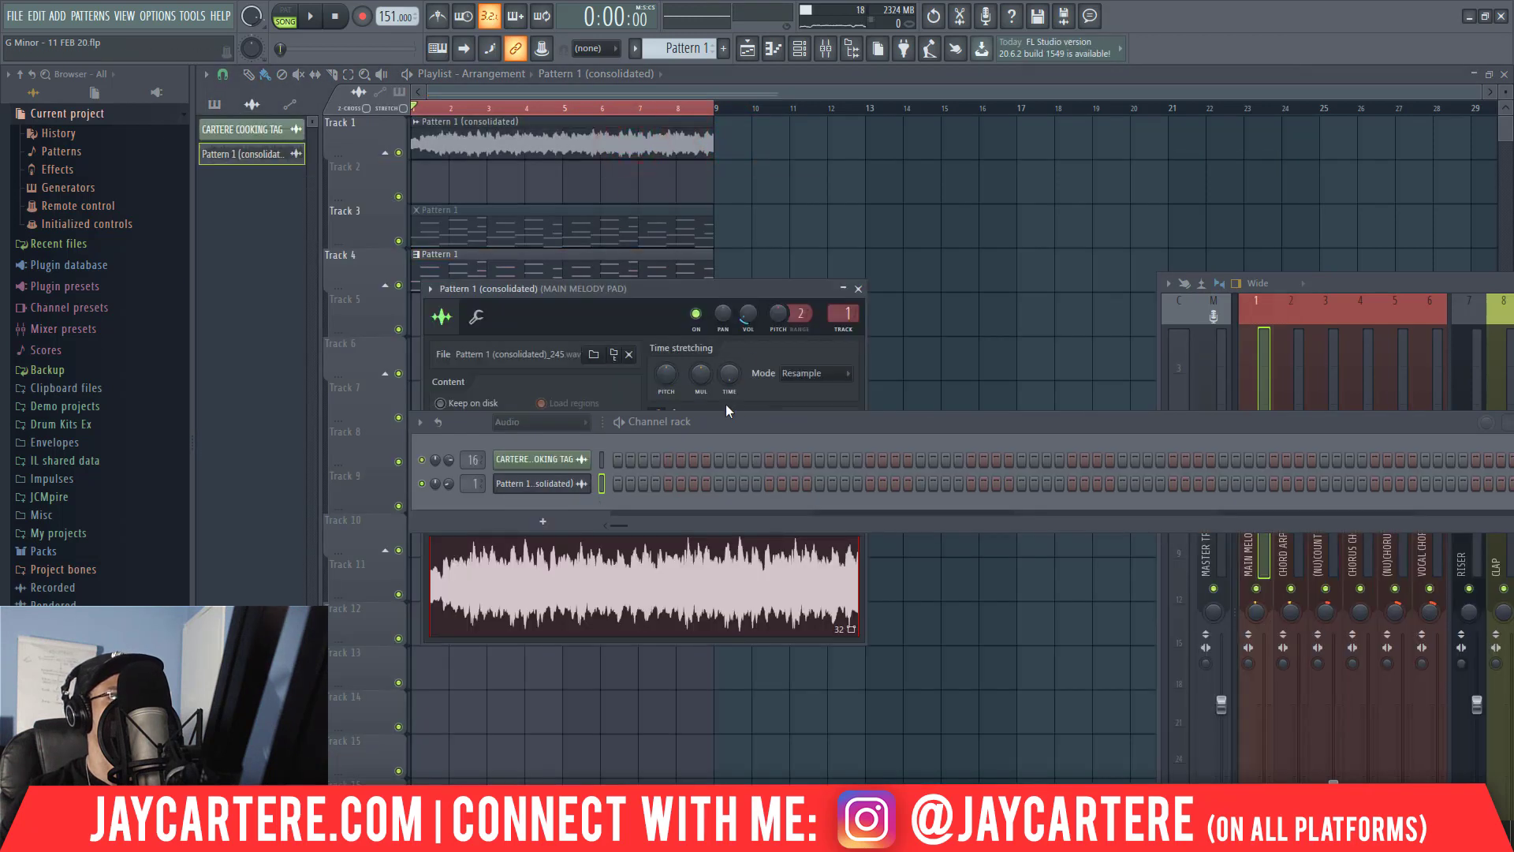
{"action": "left_click", "coordinate": [815, 374]}
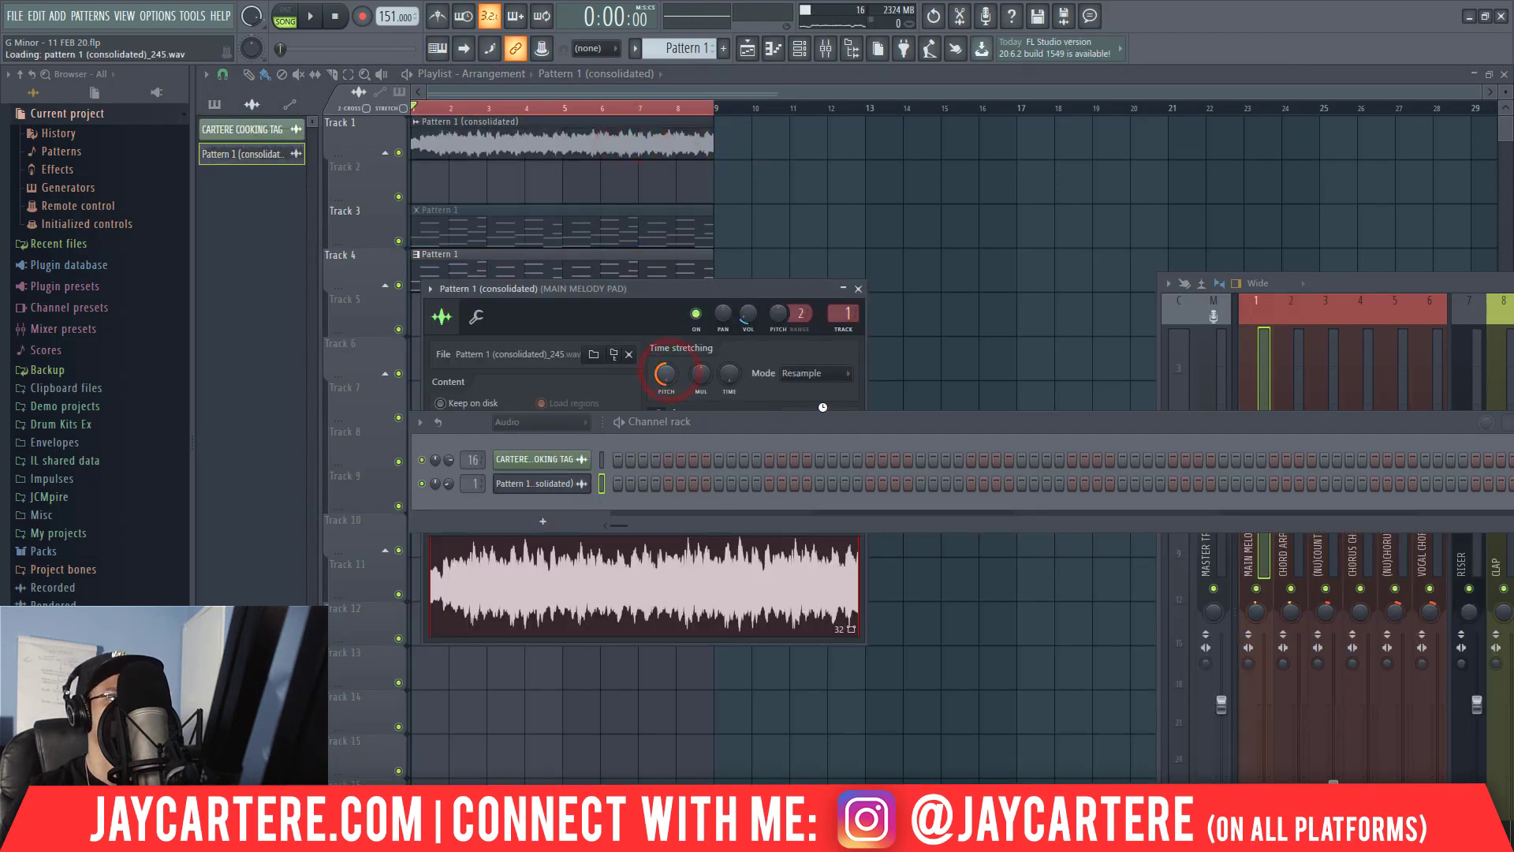
{"action": "left_click", "coordinate": [856, 434]}
{"action": "left_click_drag", "start_coordinate": [852, 422], "coordinate": [1513, 537]}
{"action": "left_click_drag", "start_coordinate": [1358, 281], "coordinate": [1043, 154]}
{"action": "key", "text": "space"}
{"action": "left_click_drag", "start_coordinate": [750, 290], "coordinate": [683, 337]}
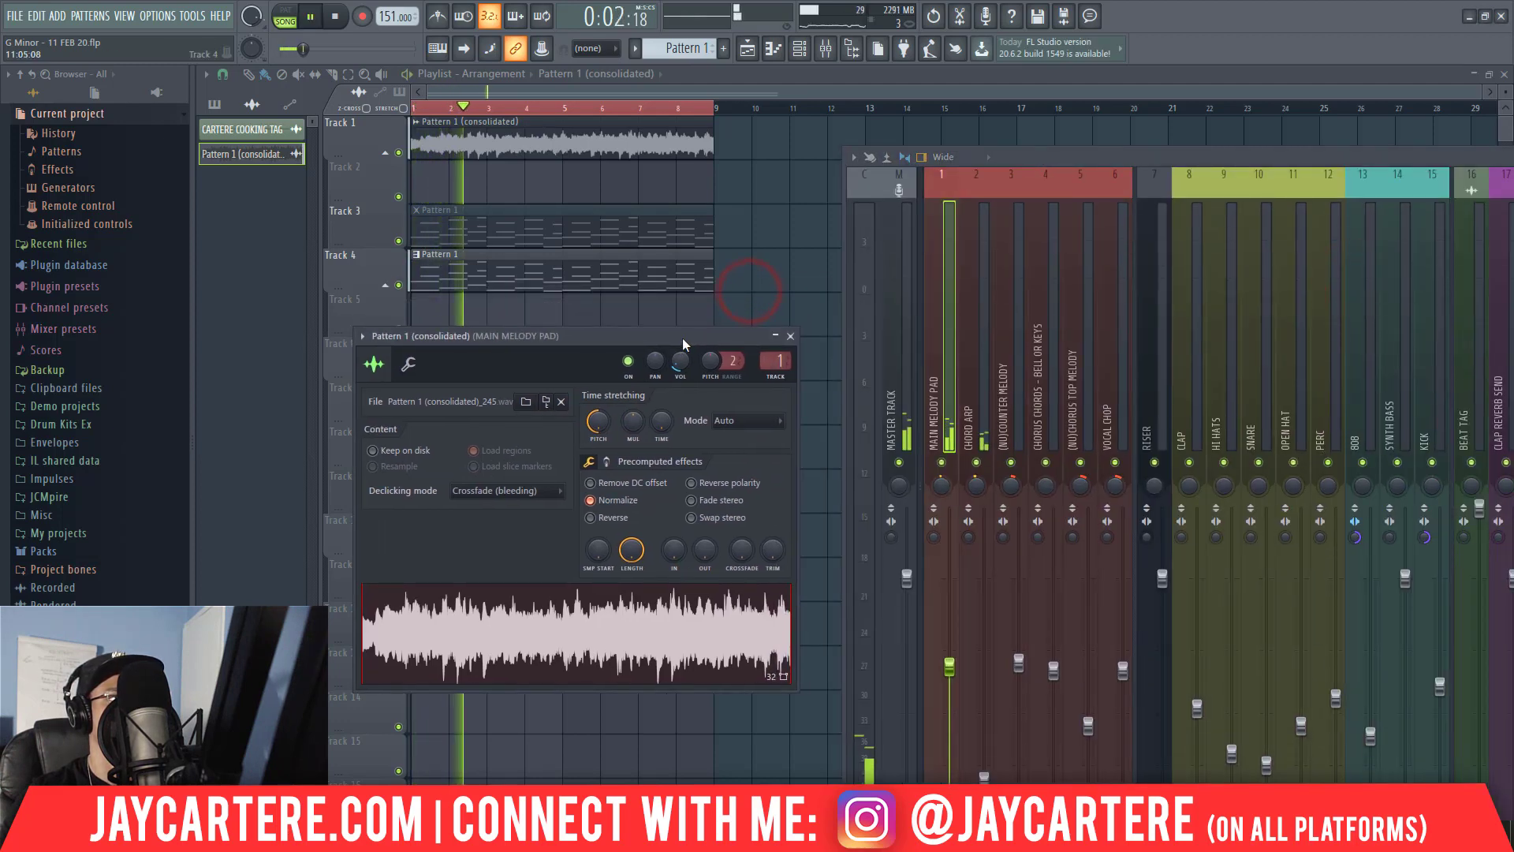
Slightly adjust the consolidated Pattern 1 clip's volume with Track 4 muted, and unmute Track 4 after the adjustment.
{"action": "left_click", "coordinate": [400, 286]}
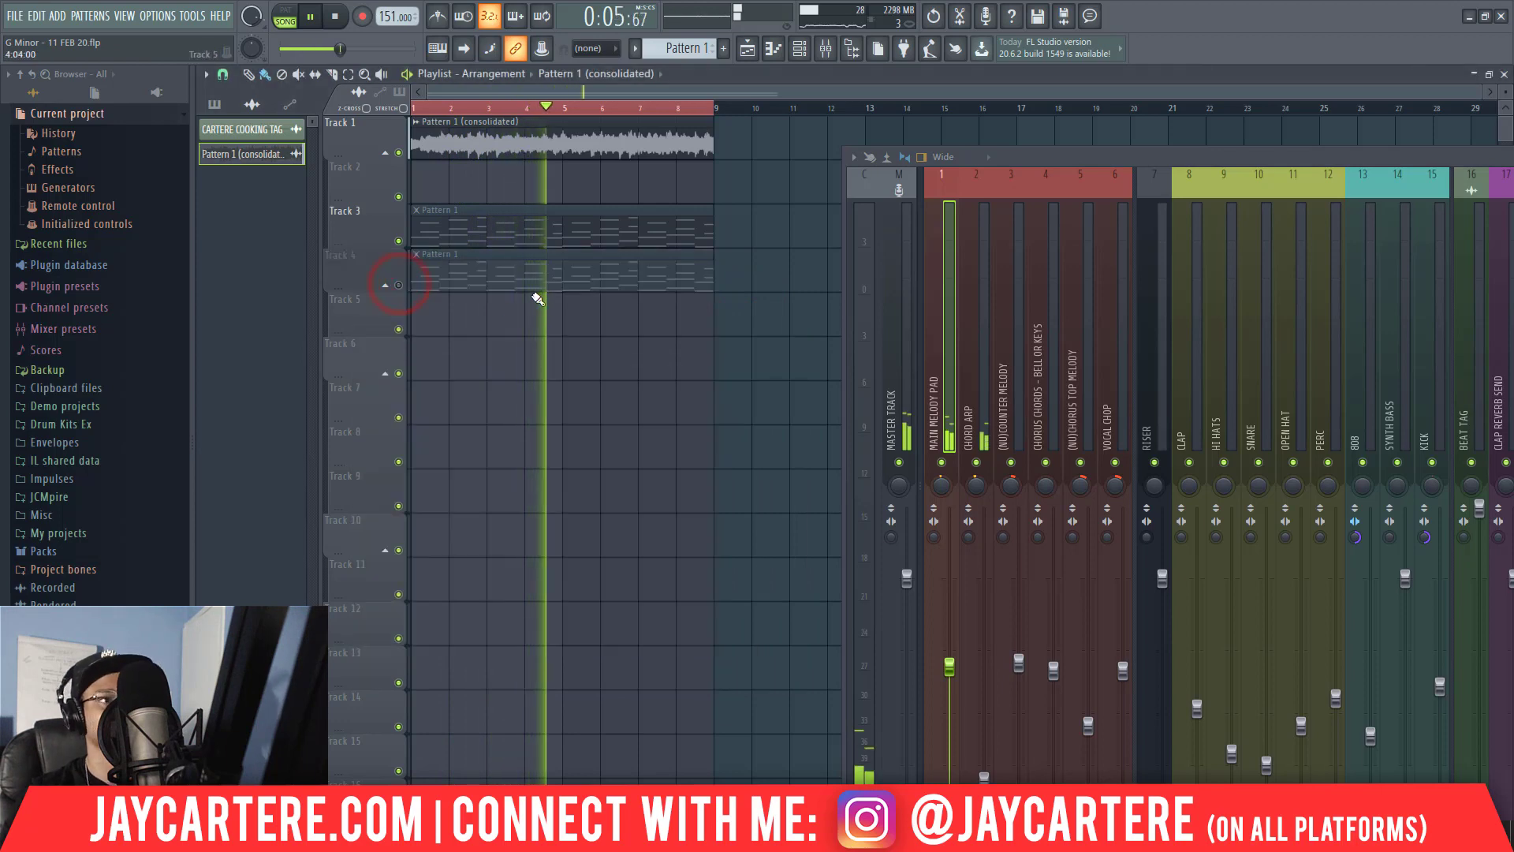
{"action": "double_click", "coordinate": [529, 146]}
{"action": "left_click_drag", "start_coordinate": [683, 365], "coordinate": [683, 368]}
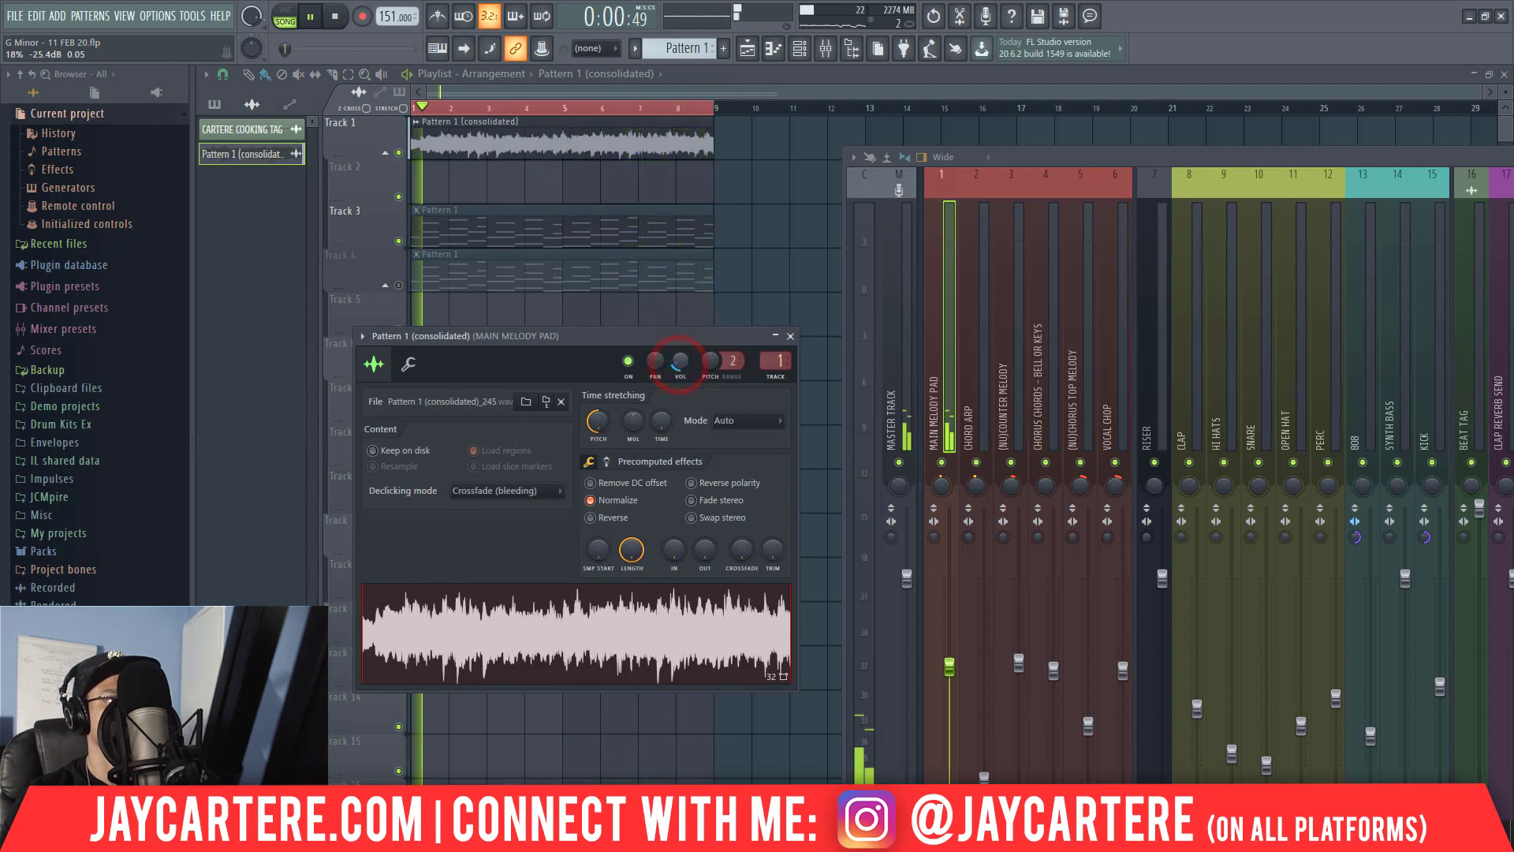
{"action": "left_click", "coordinate": [790, 336]}
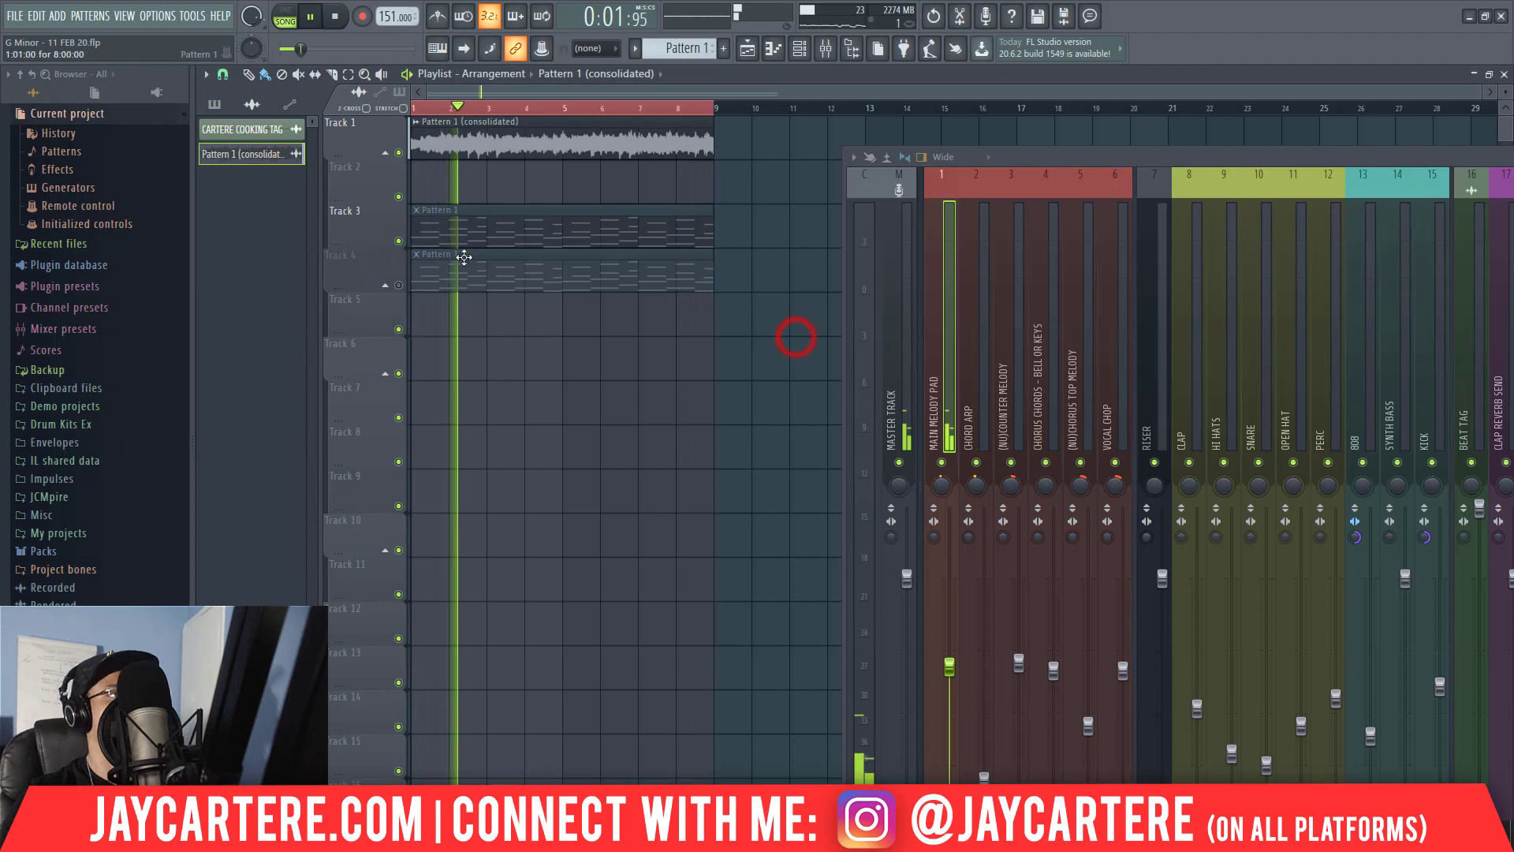
{"action": "left_click", "coordinate": [399, 285]}
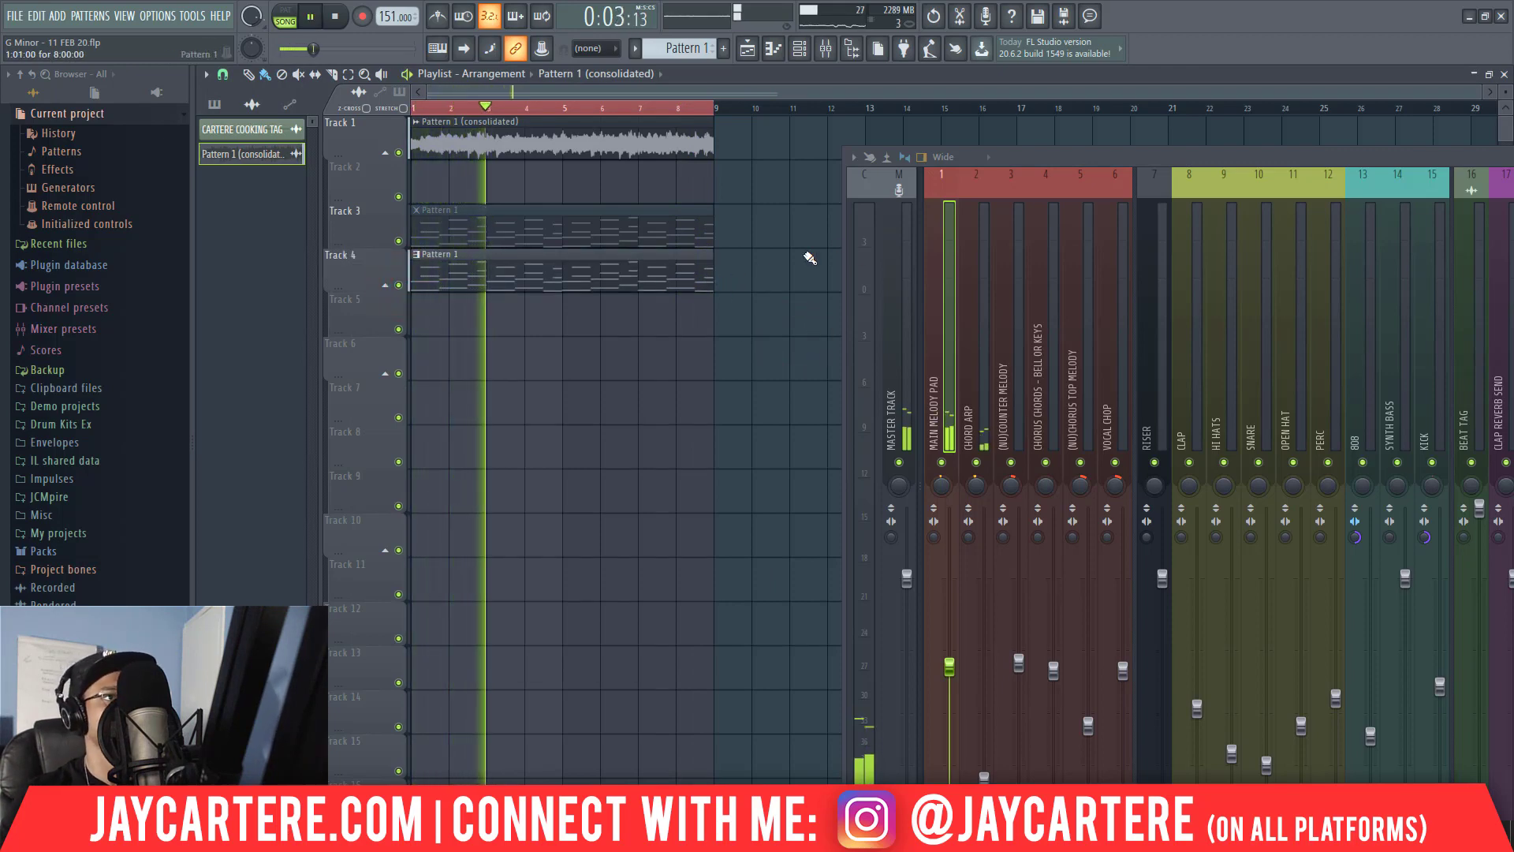
Set the channel rack filter to show All channels and stop playback.
{"action": "left_click_drag", "start_coordinate": [1035, 158], "coordinate": [1510, 517]}
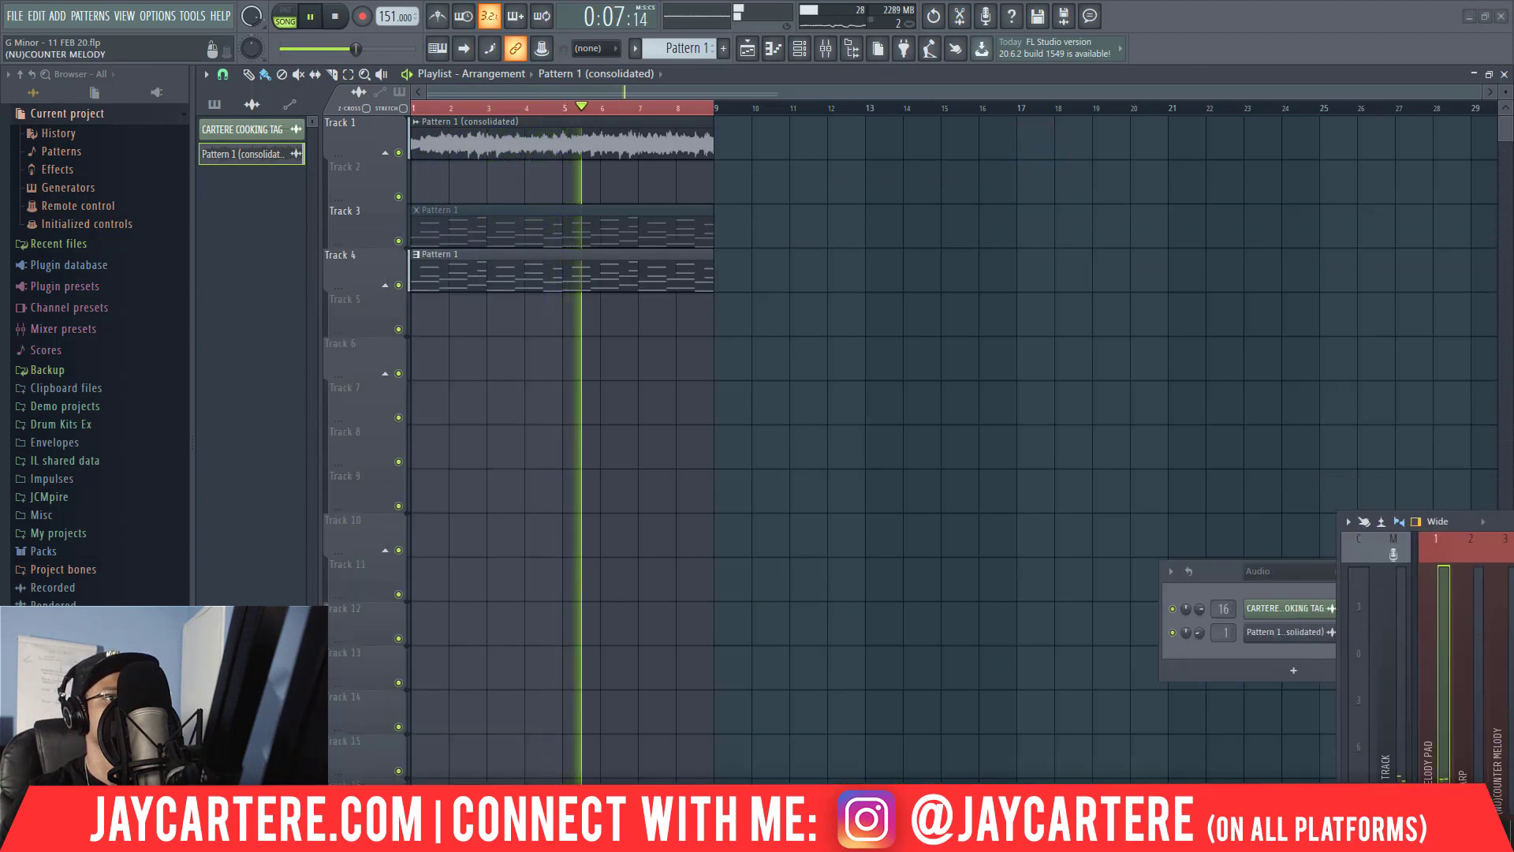
{"action": "left_click_drag", "start_coordinate": [1211, 566], "coordinate": [791, 272]}
{"action": "left_click", "coordinate": [899, 282]}
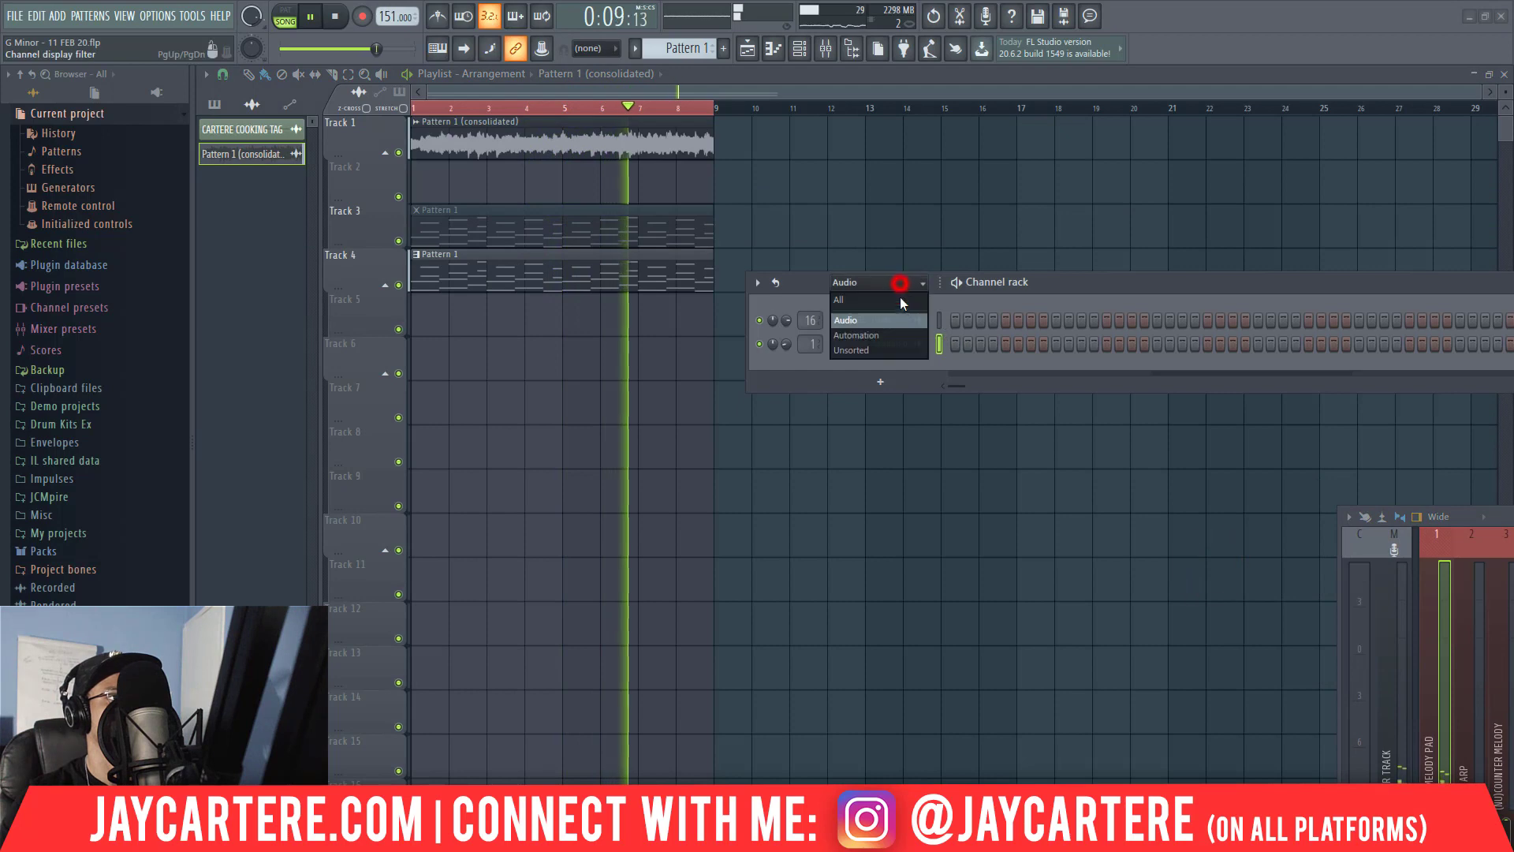
{"action": "left_click", "coordinate": [850, 298]}
{"action": "key", "text": "space"}
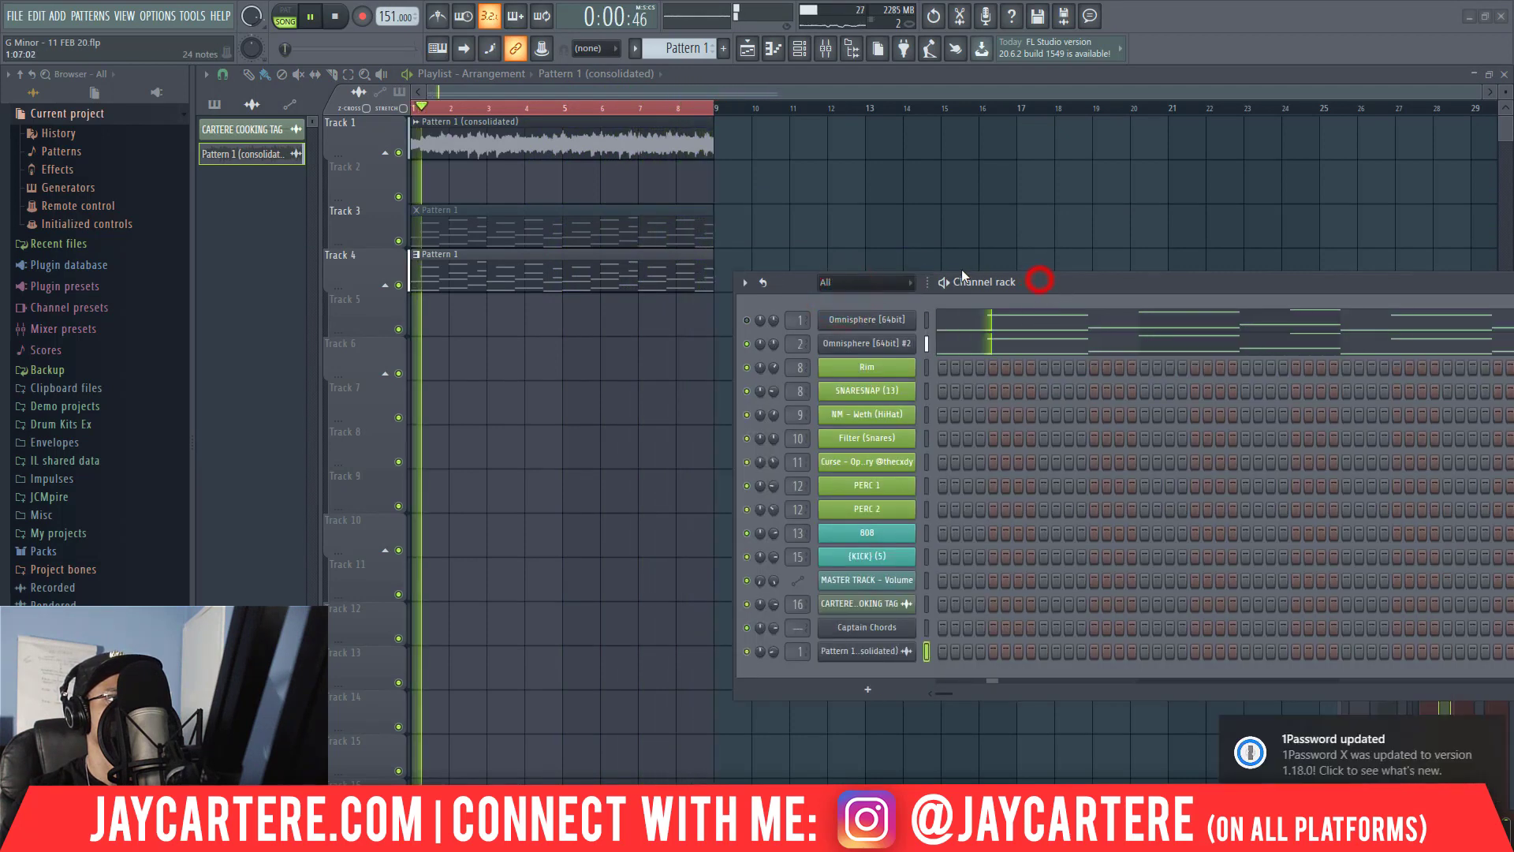
{"action": "left_click_drag", "start_coordinate": [1044, 280], "coordinate": [943, 271]}
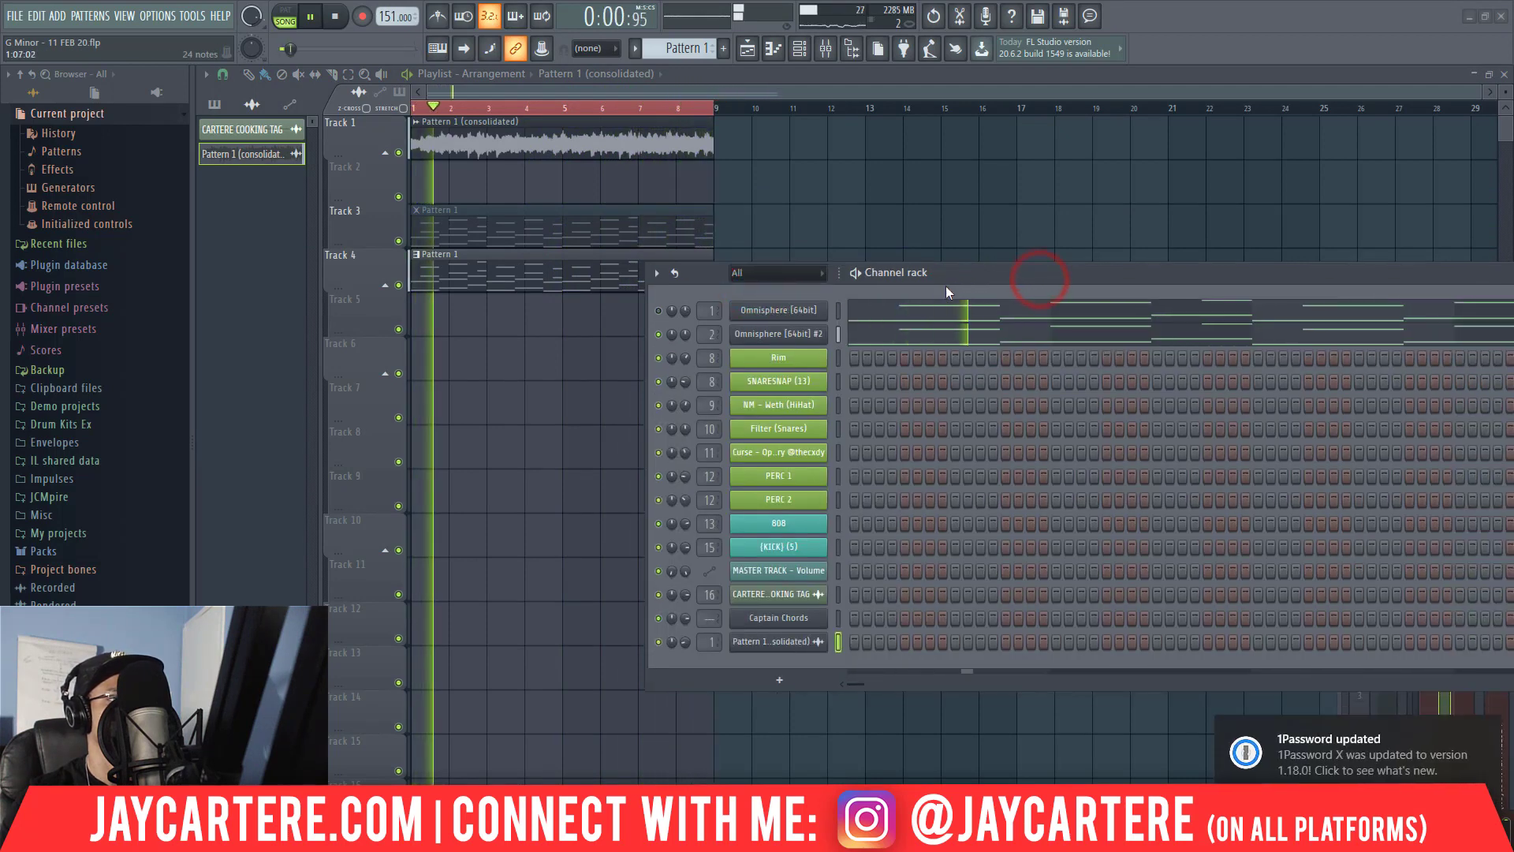
Open the second Omnisphere (CHORD ARP), reposition it and the channel rack so the patch browser is accessible, and show the mixer.
{"action": "left_click", "coordinate": [806, 341]}
{"action": "left_click_drag", "start_coordinate": [978, 276], "coordinate": [1374, 374]}
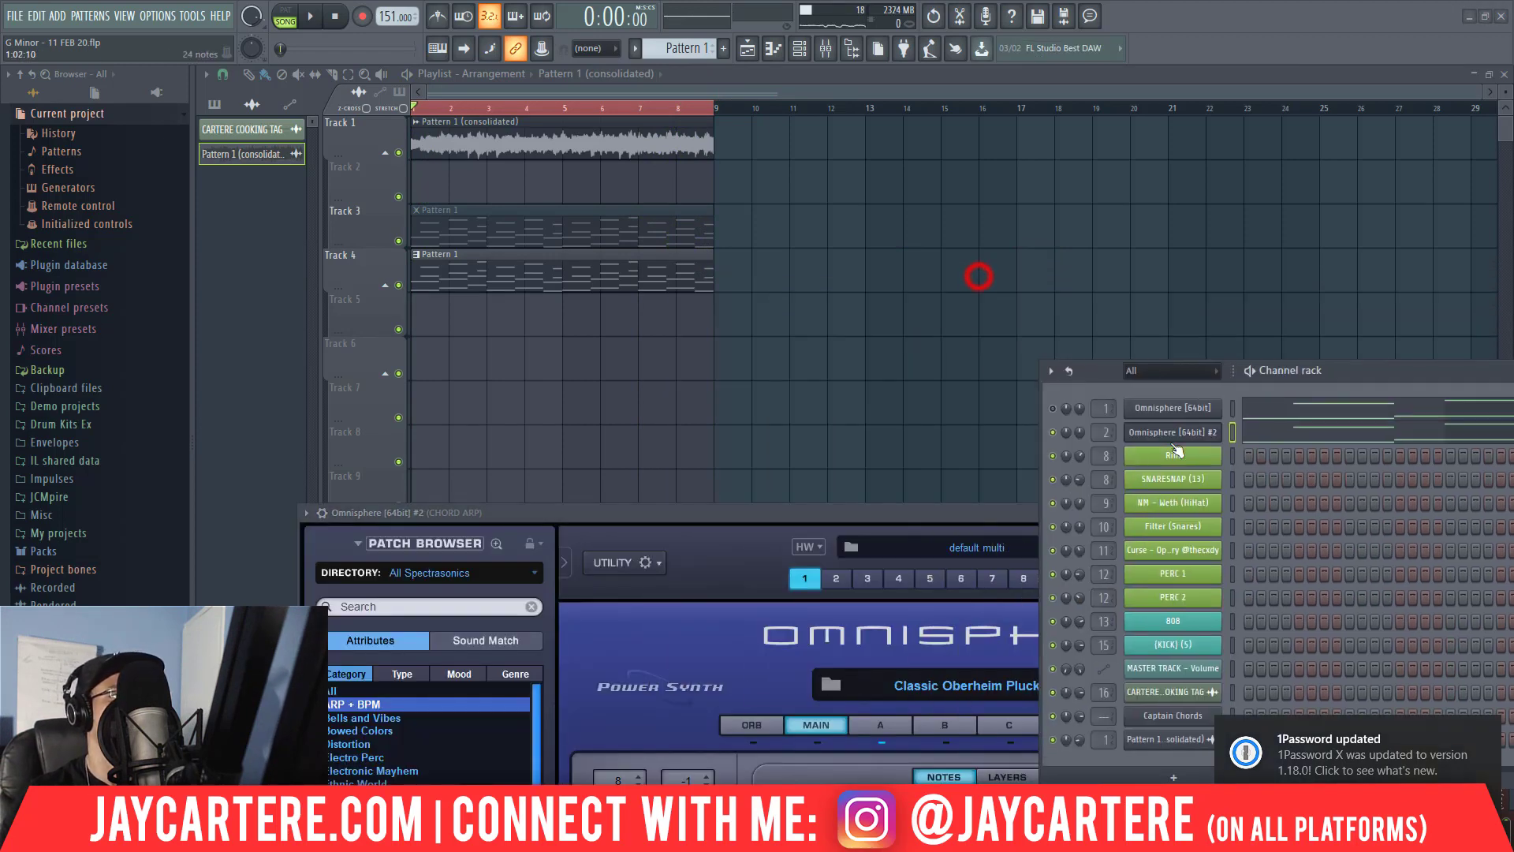
{"action": "left_click_drag", "start_coordinate": [909, 509], "coordinate": [817, 153]}
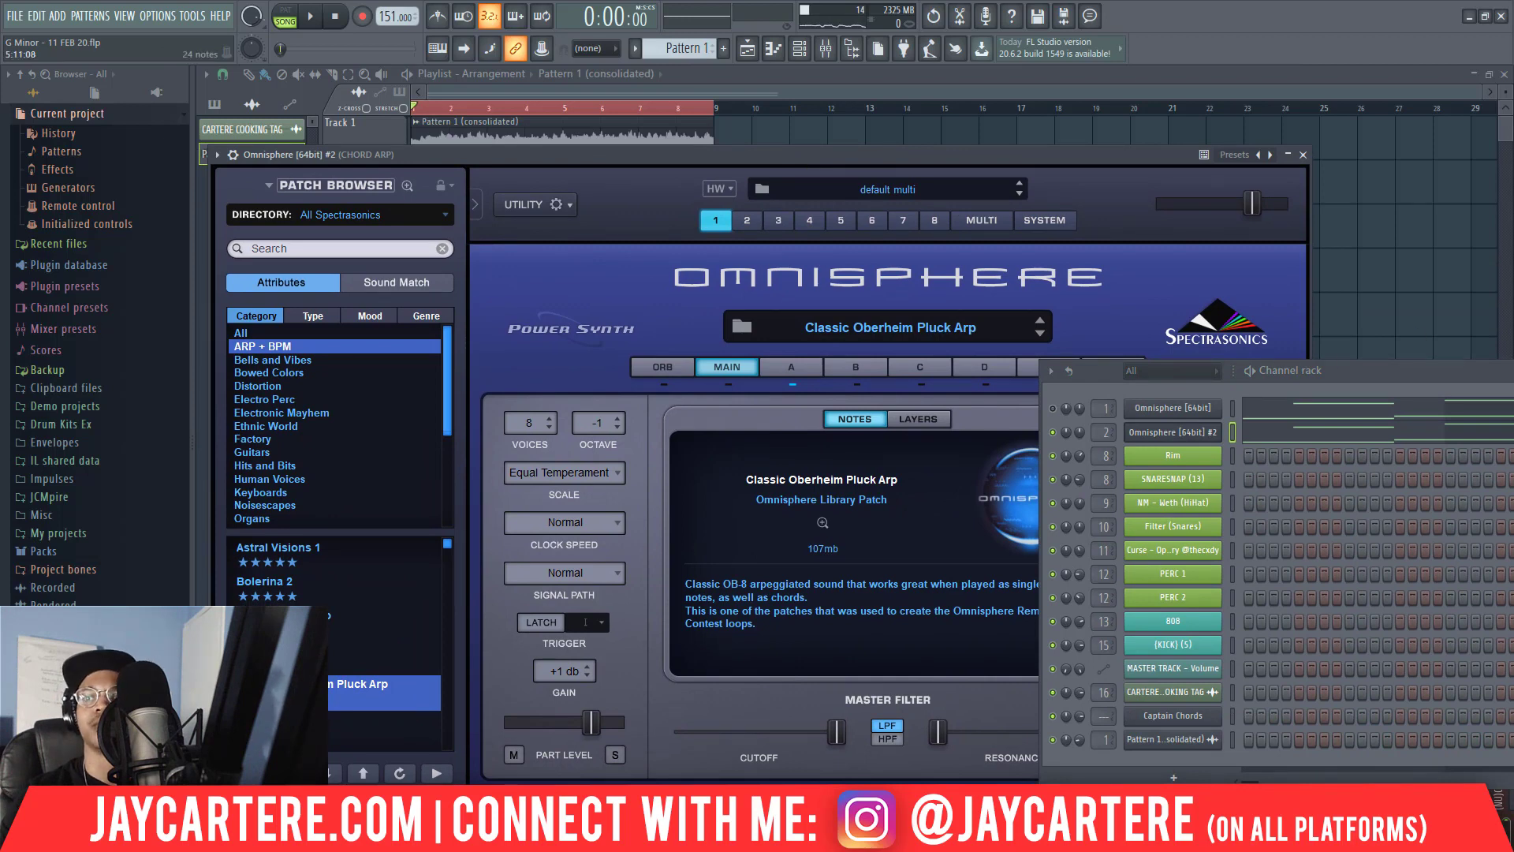
{"action": "key", "text": "F9"}
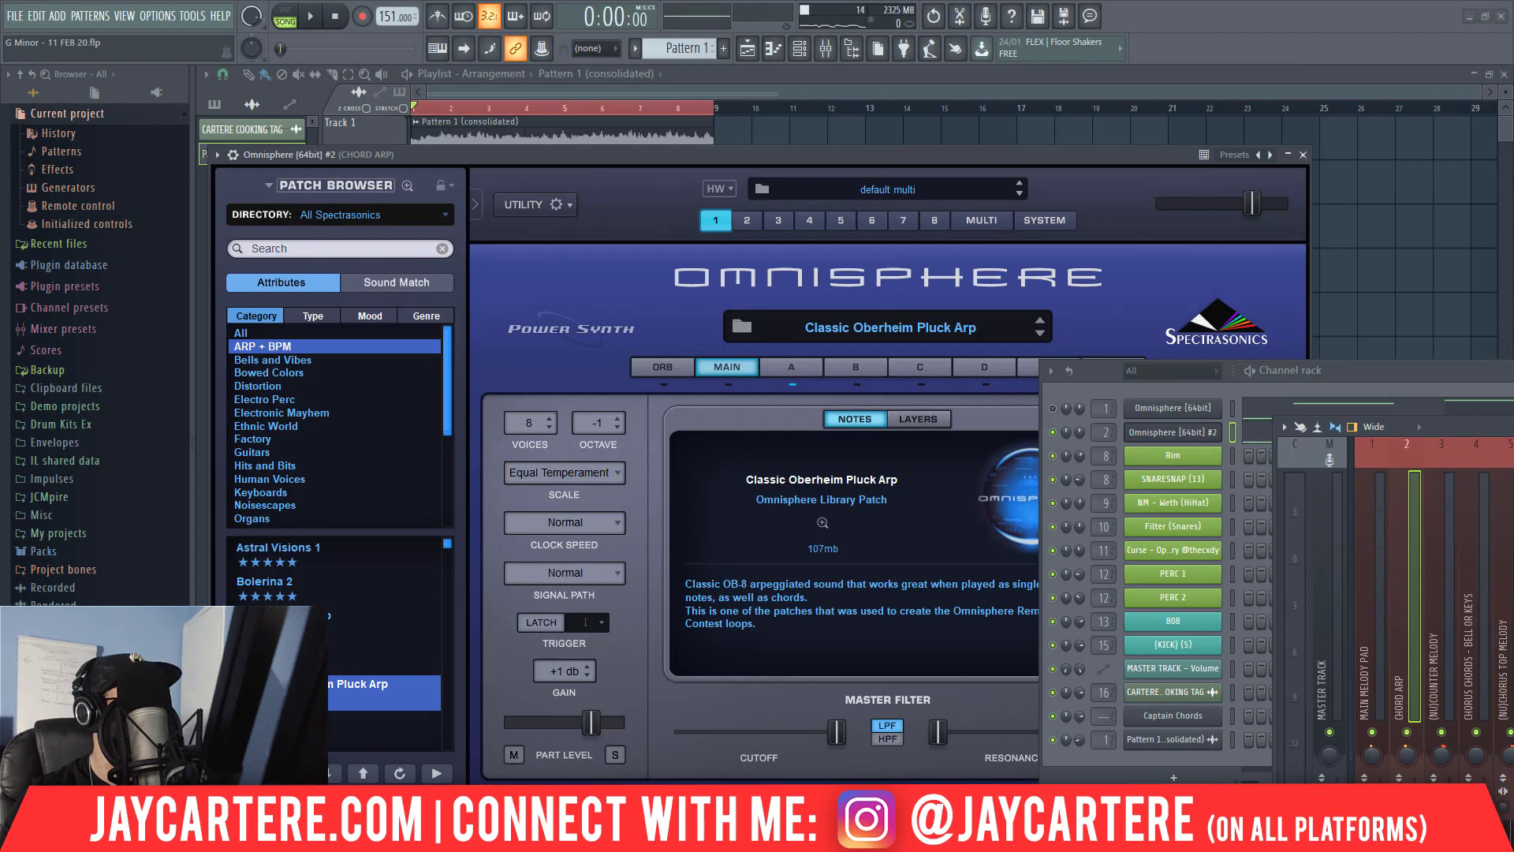
Load the Astral Visions 1 patch in the CHORD ARP Omnisphere and audition it from the start of the arrangement.
{"action": "left_click", "coordinate": [291, 564]}
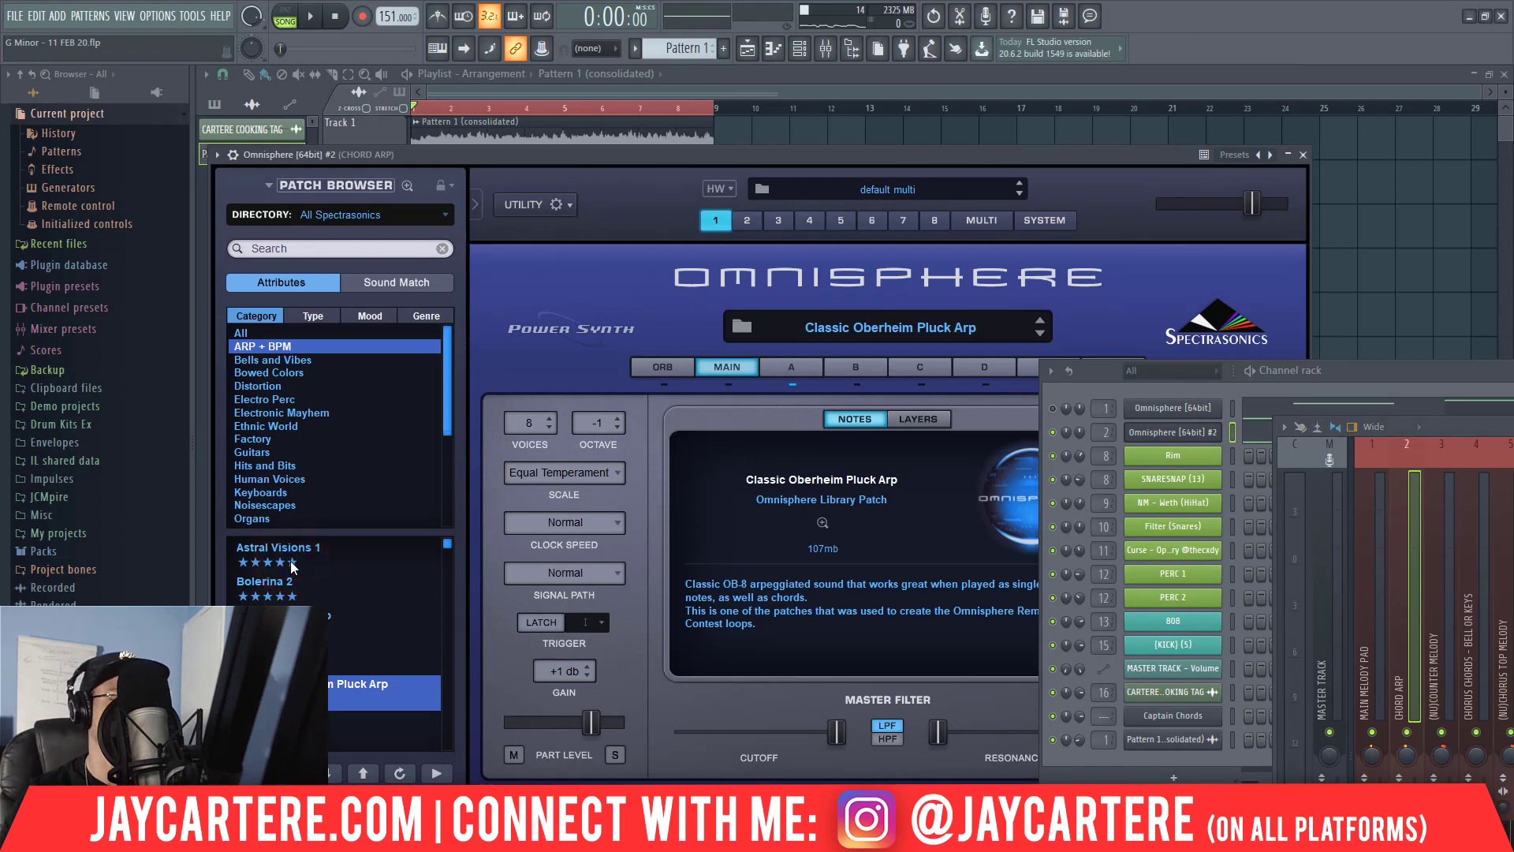
{"action": "left_click", "coordinate": [333, 556]}
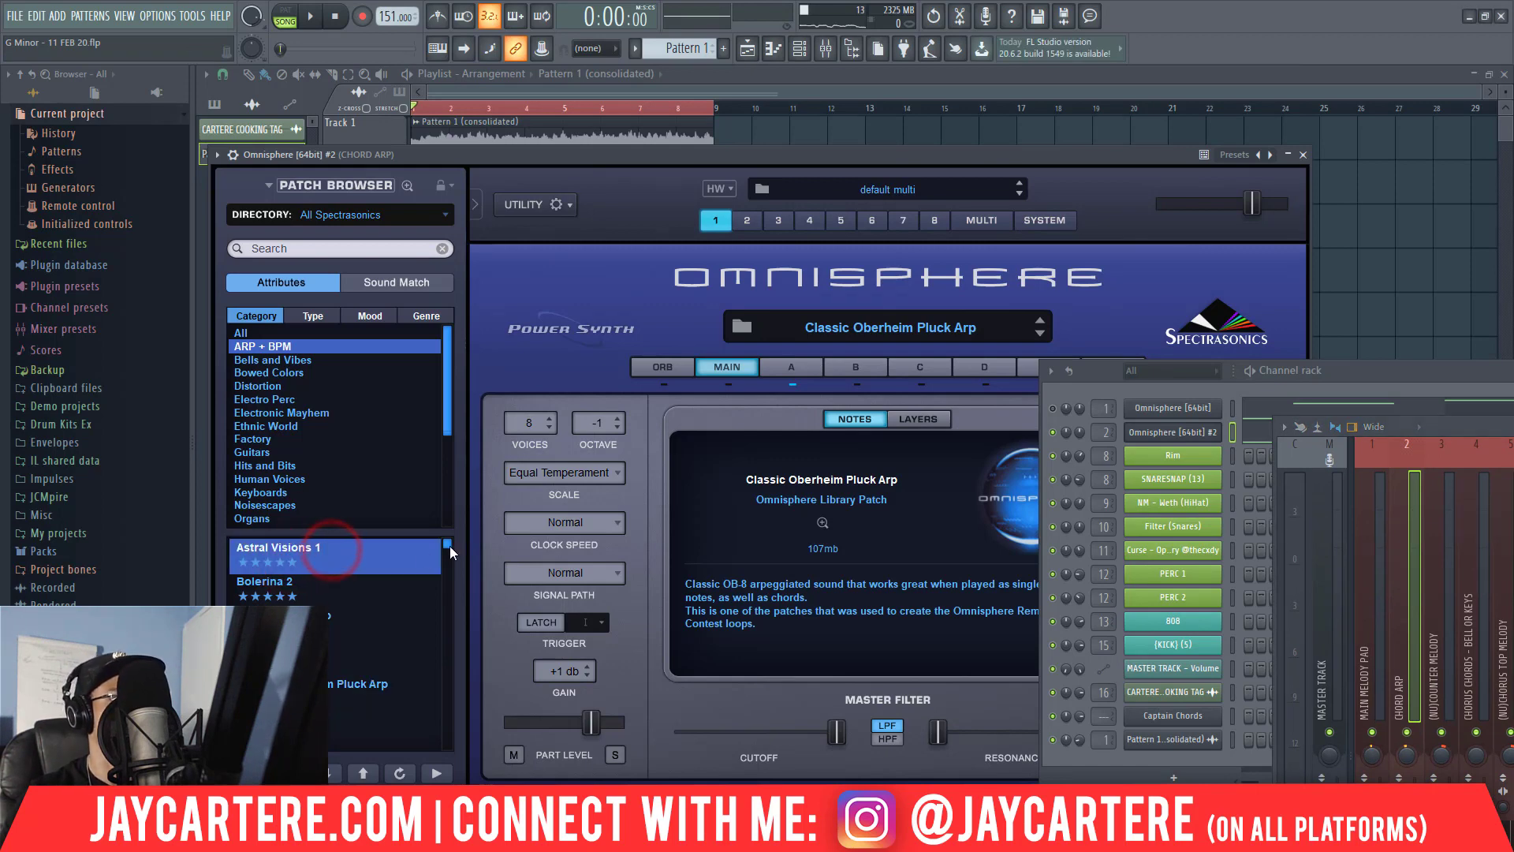
{"action": "key", "text": "space"}
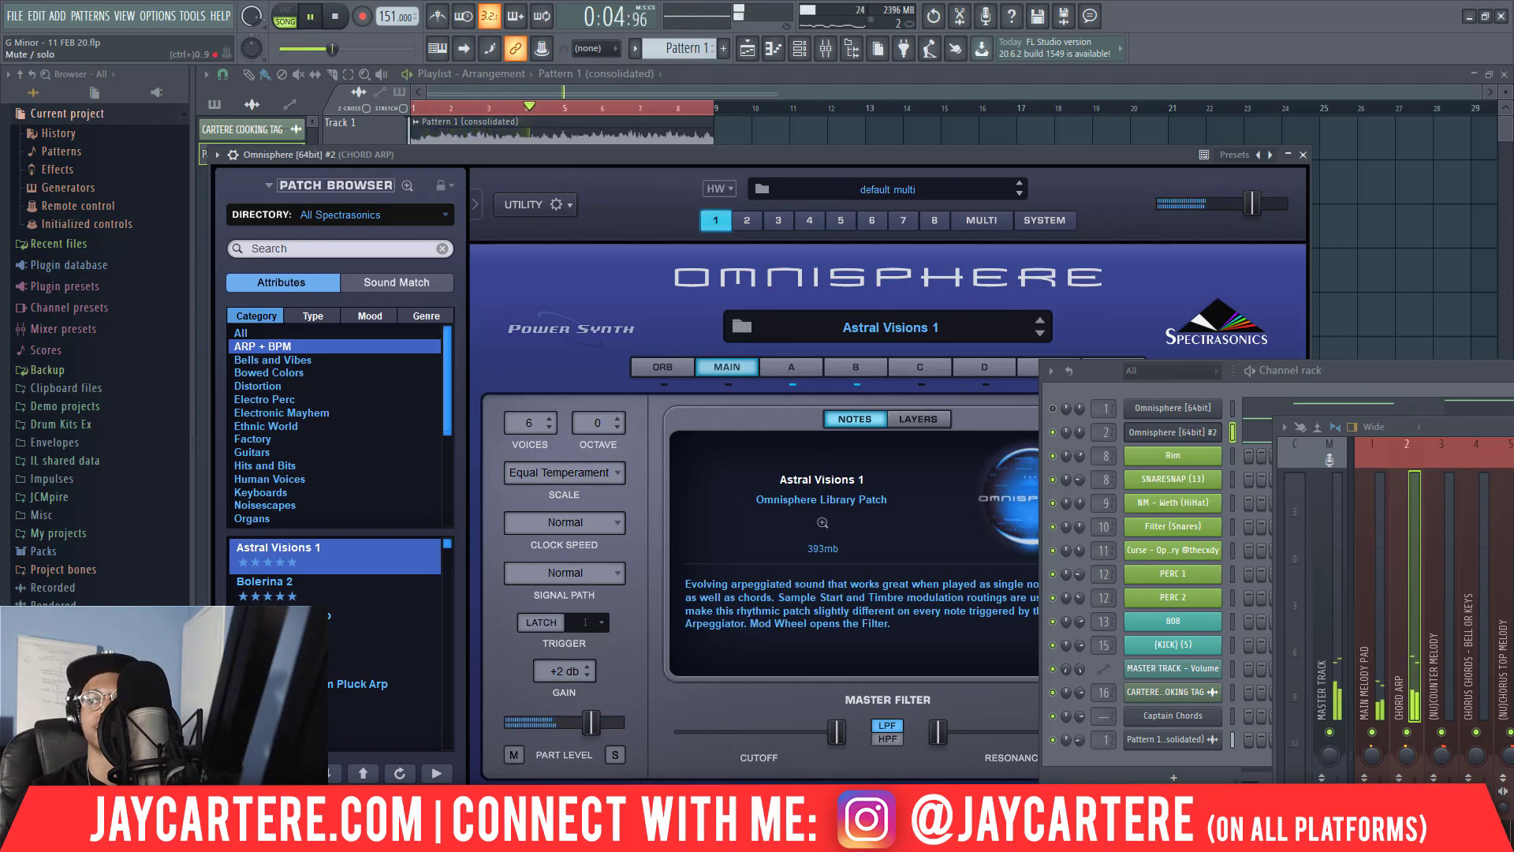
{"action": "key", "text": "space"}
{"action": "key", "text": "space"}
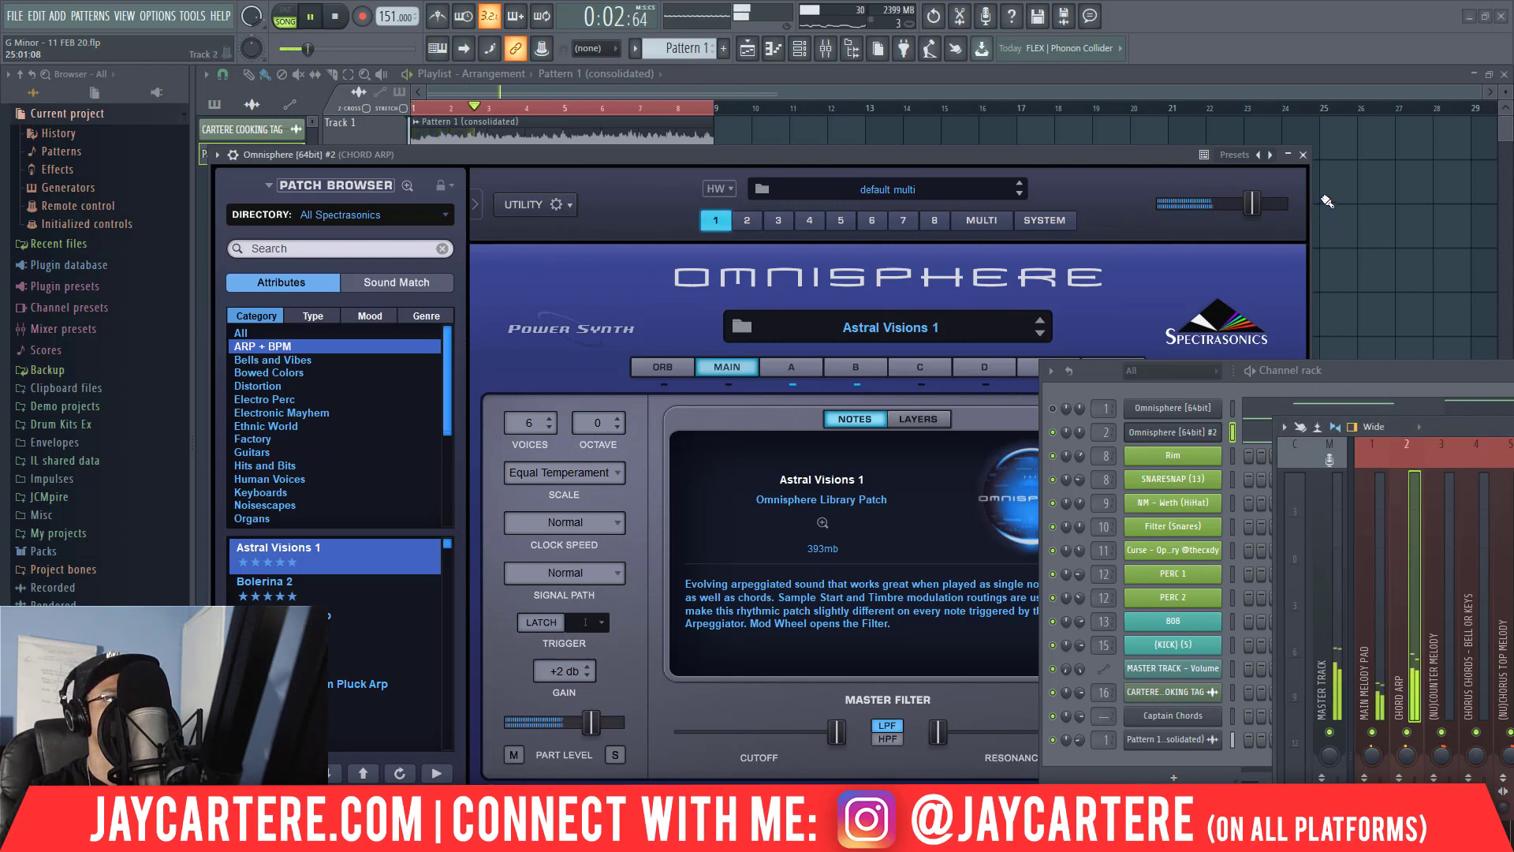
Close the CHORD ARP Omnisphere window and move the mixer so its melody and drum tracks are in view.
{"action": "left_click", "coordinate": [1304, 156]}
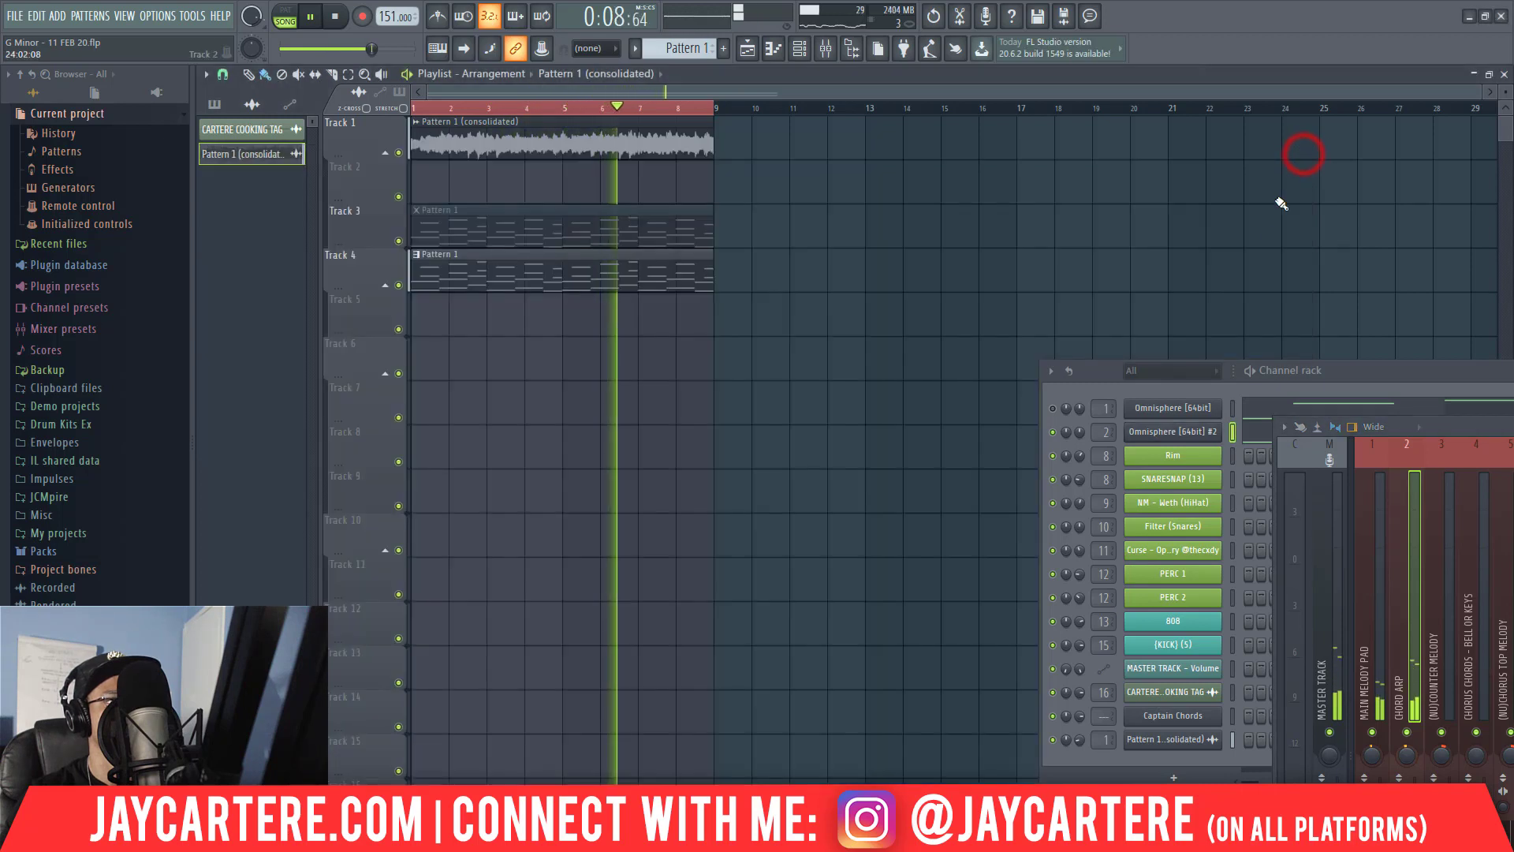
{"action": "left_click_drag", "start_coordinate": [1436, 434], "coordinate": [1157, 426]}
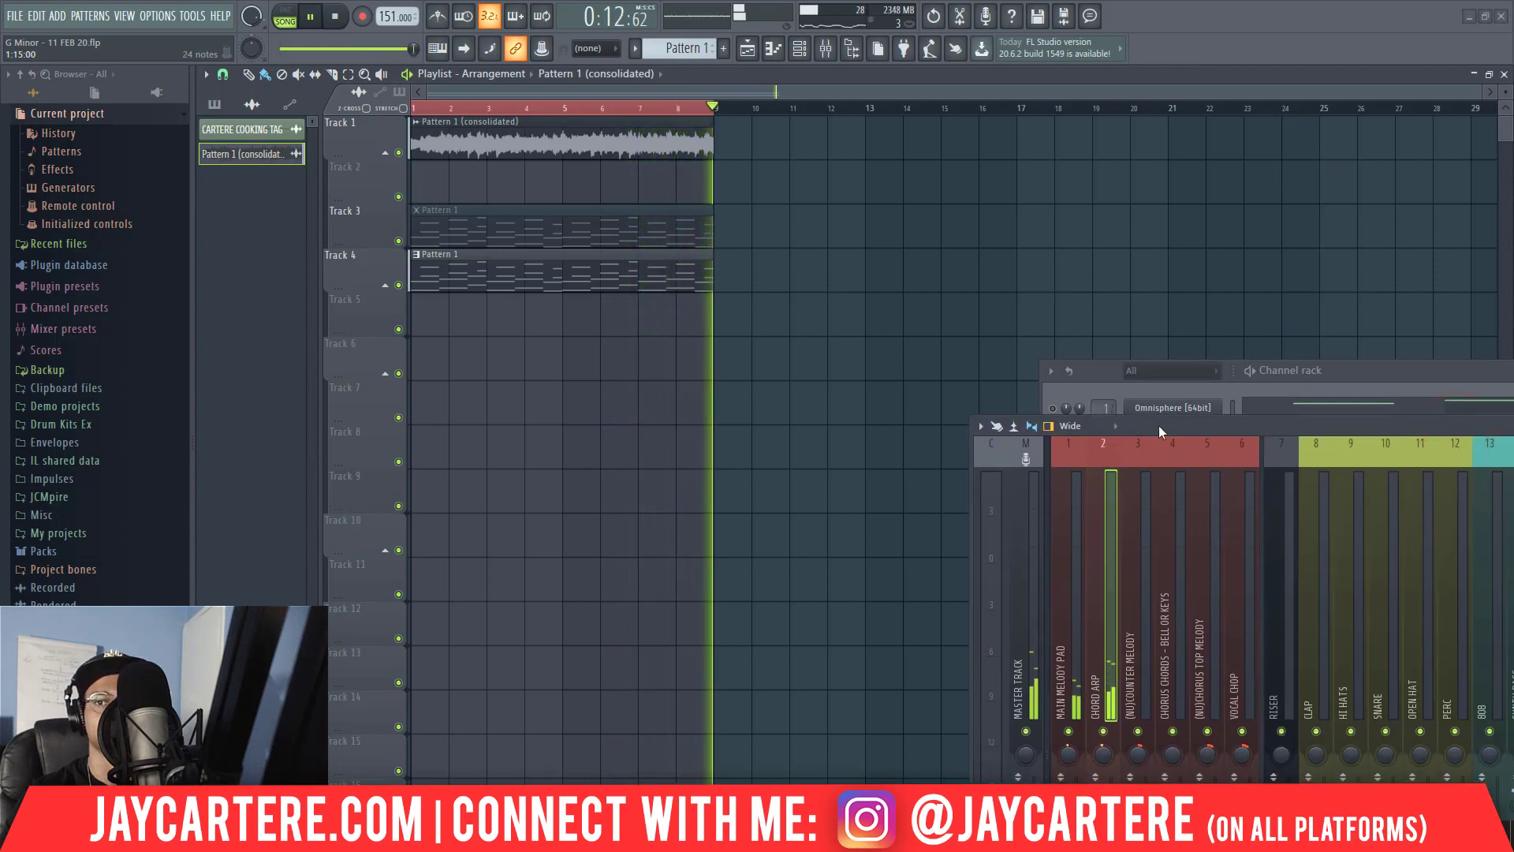
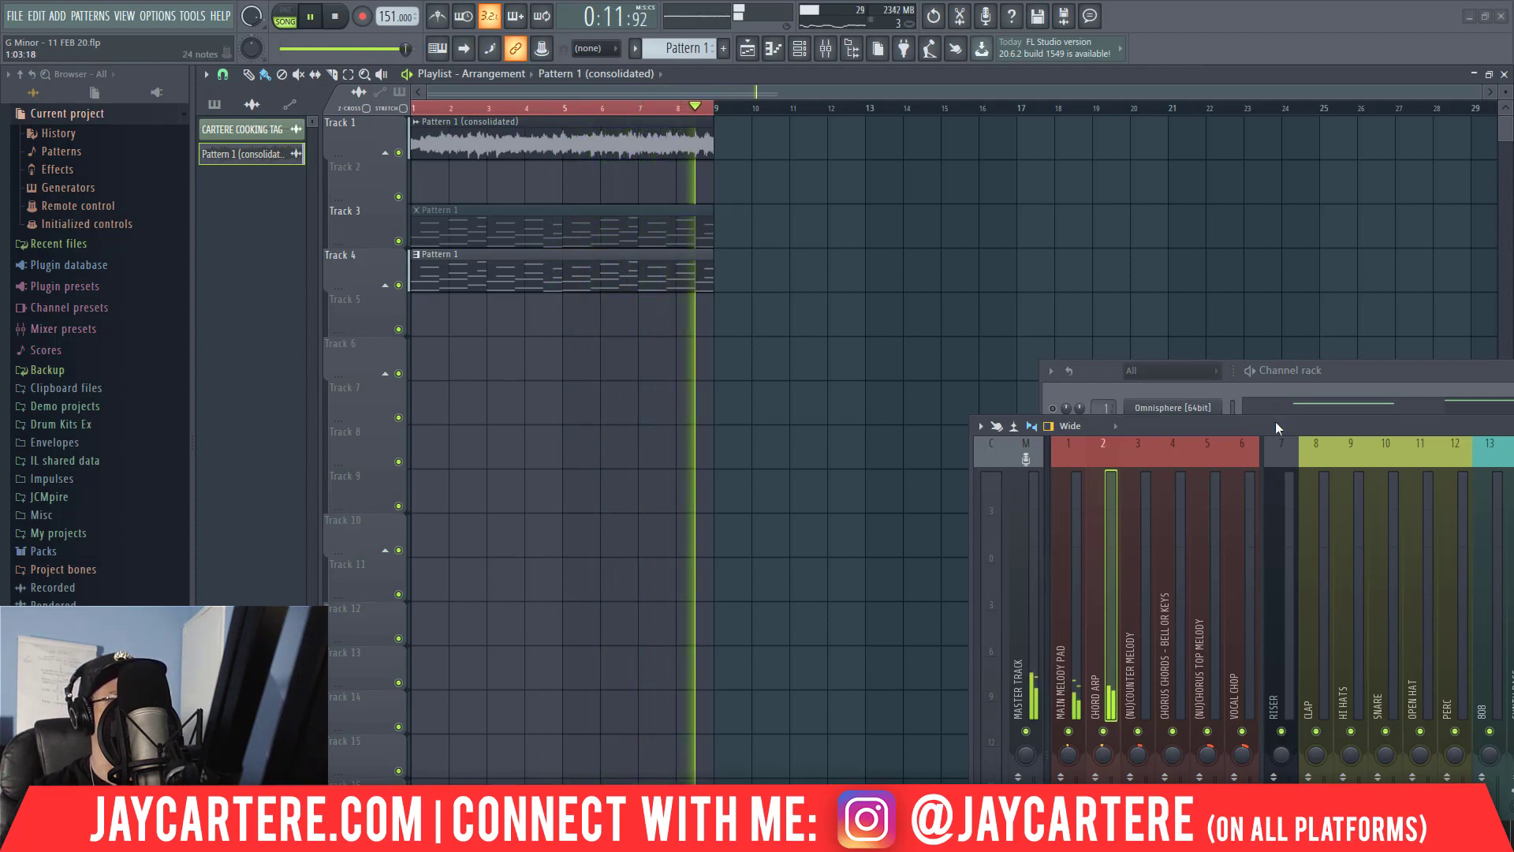
Arrange the mixer beside the playlist and the channel rack below the playlist clips so the melody tracks' controls are reachable.
{"action": "left_click_drag", "start_coordinate": [1273, 425], "coordinate": [811, 228]}
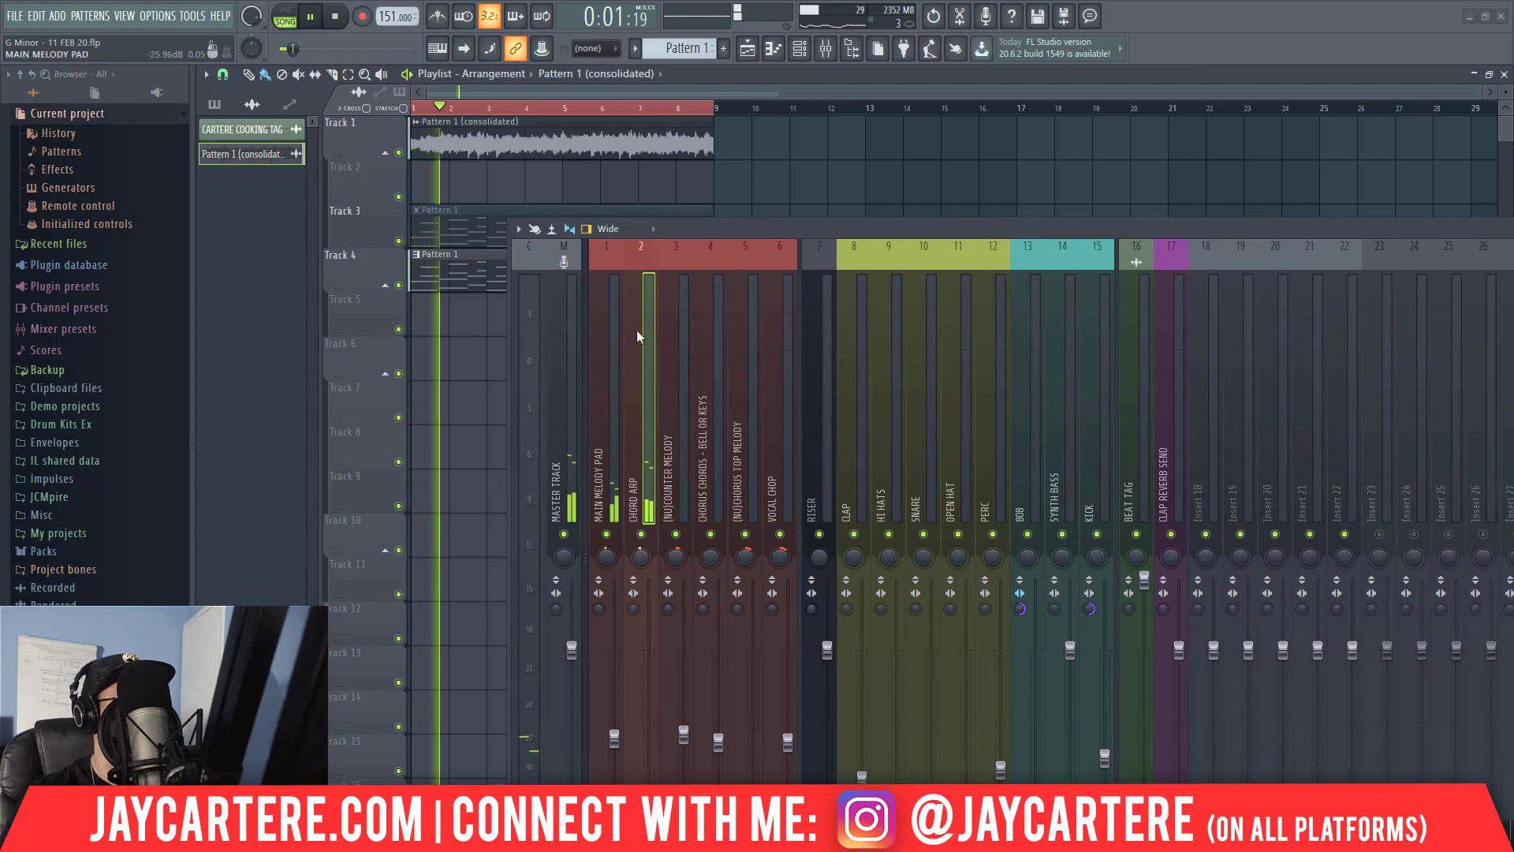
{"action": "left_click_drag", "start_coordinate": [704, 231], "coordinate": [1513, 205]}
{"action": "left_click_drag", "start_coordinate": [1080, 434], "coordinate": [1081, 447]}
{"action": "left_click_drag", "start_coordinate": [1404, 372], "coordinate": [653, 324]}
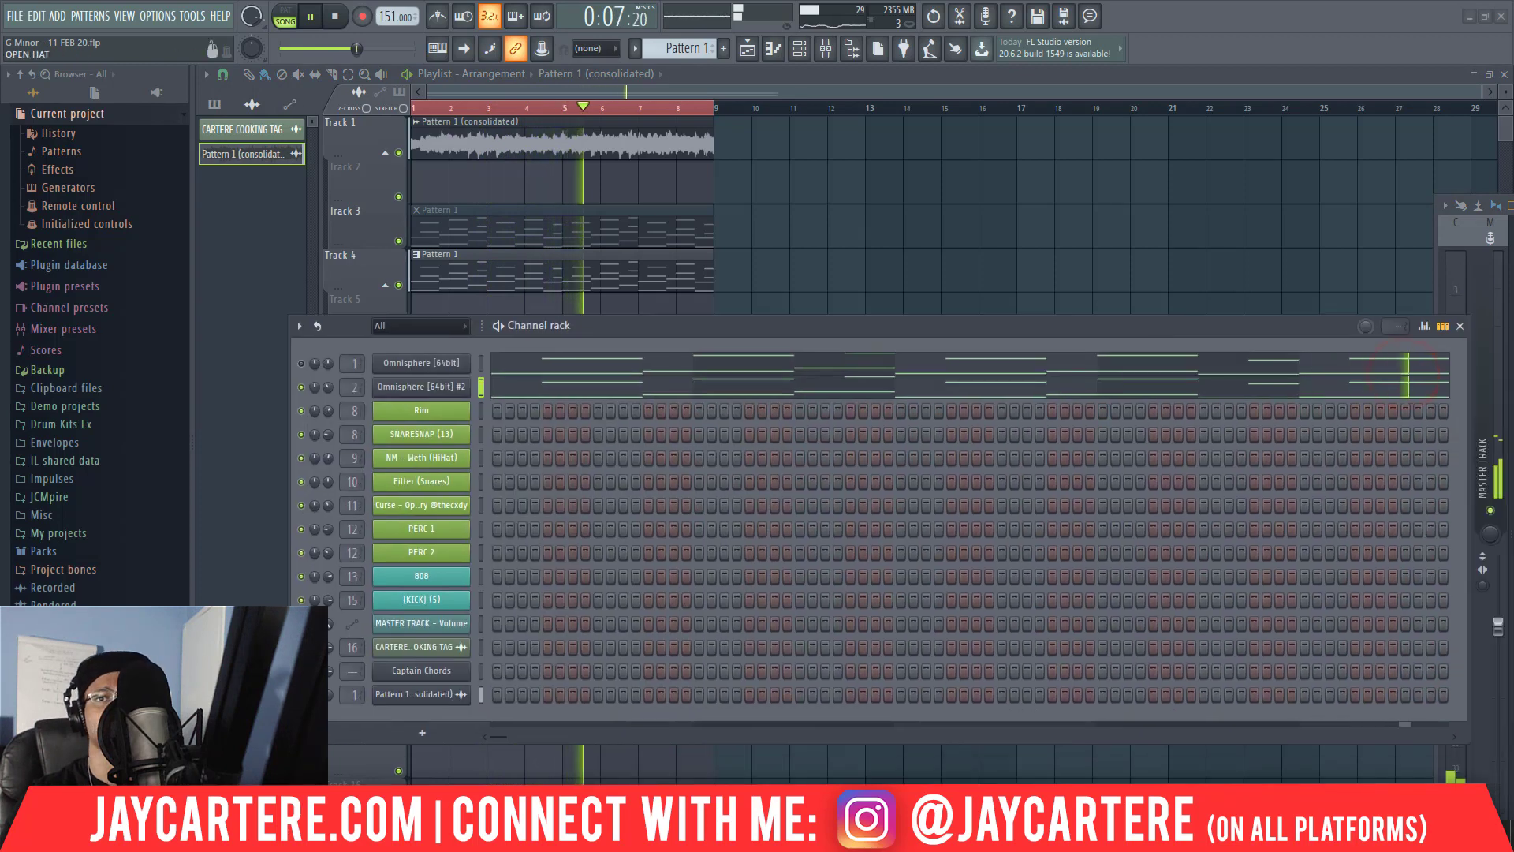
{"action": "left_click_drag", "start_coordinate": [1513, 205], "coordinate": [1246, 116]}
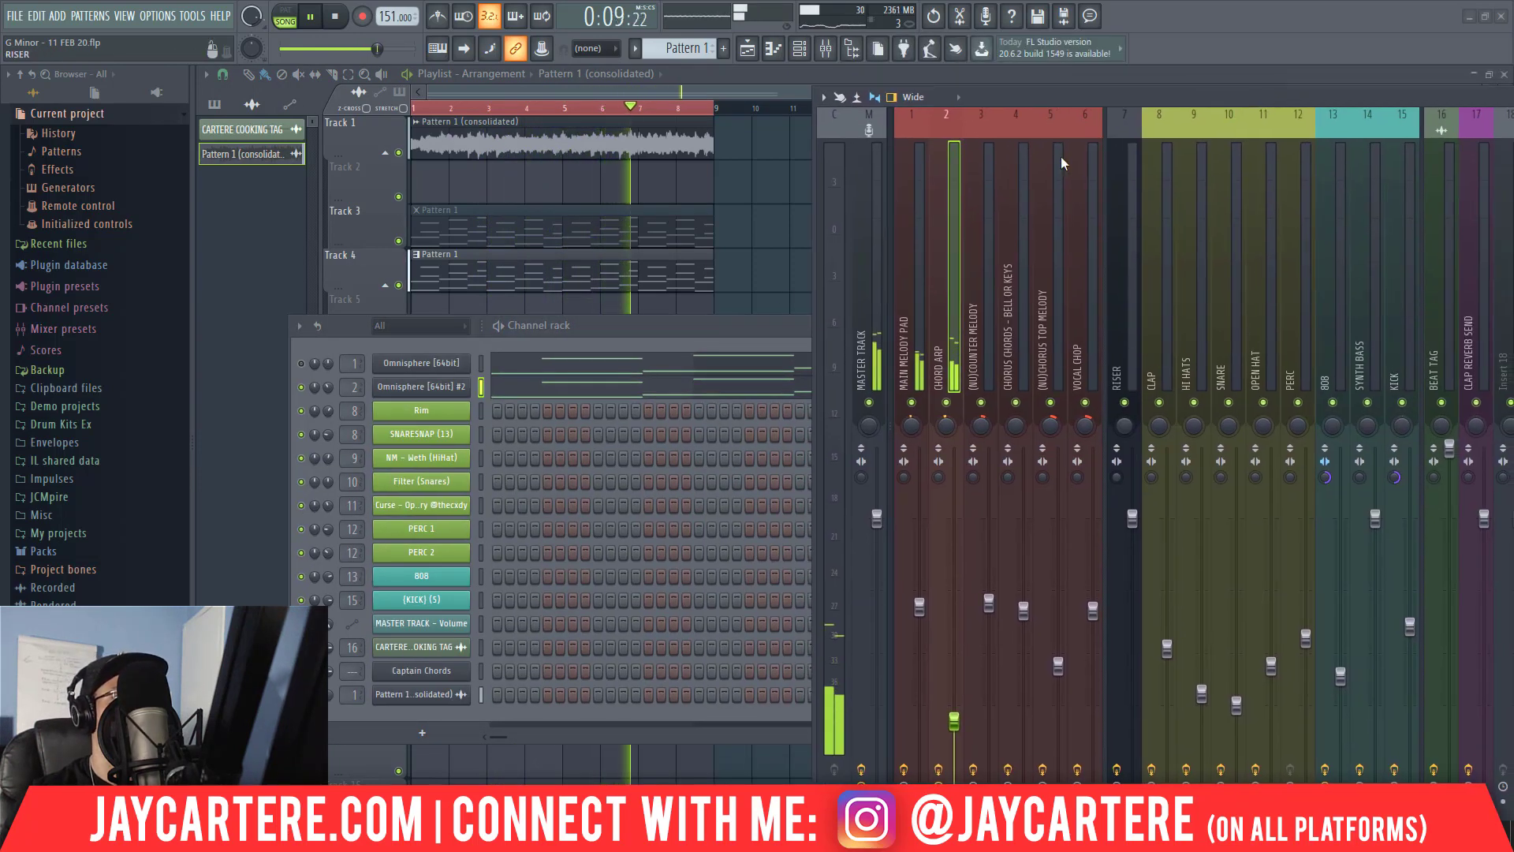
{"action": "left_click", "coordinate": [328, 386]}
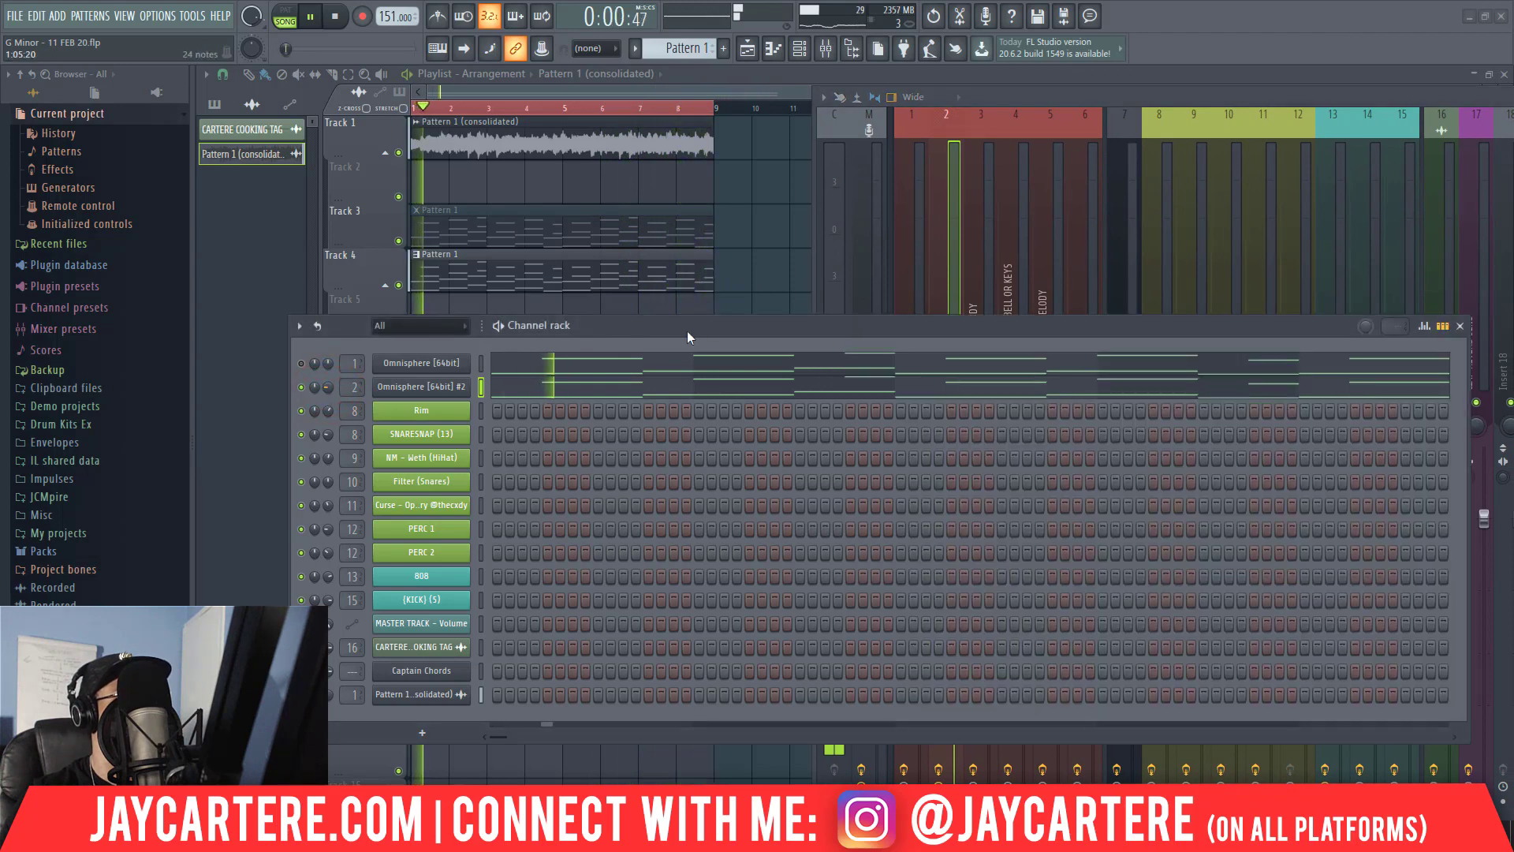
{"action": "left_click_drag", "start_coordinate": [706, 330], "coordinate": [720, 623]}
Pan the CHORD ARP mixer track slightly right and the MAIN MELODY PAD track slightly left during playback, and stop playback.
{"action": "left_click_drag", "start_coordinate": [947, 428], "coordinate": [947, 410]}
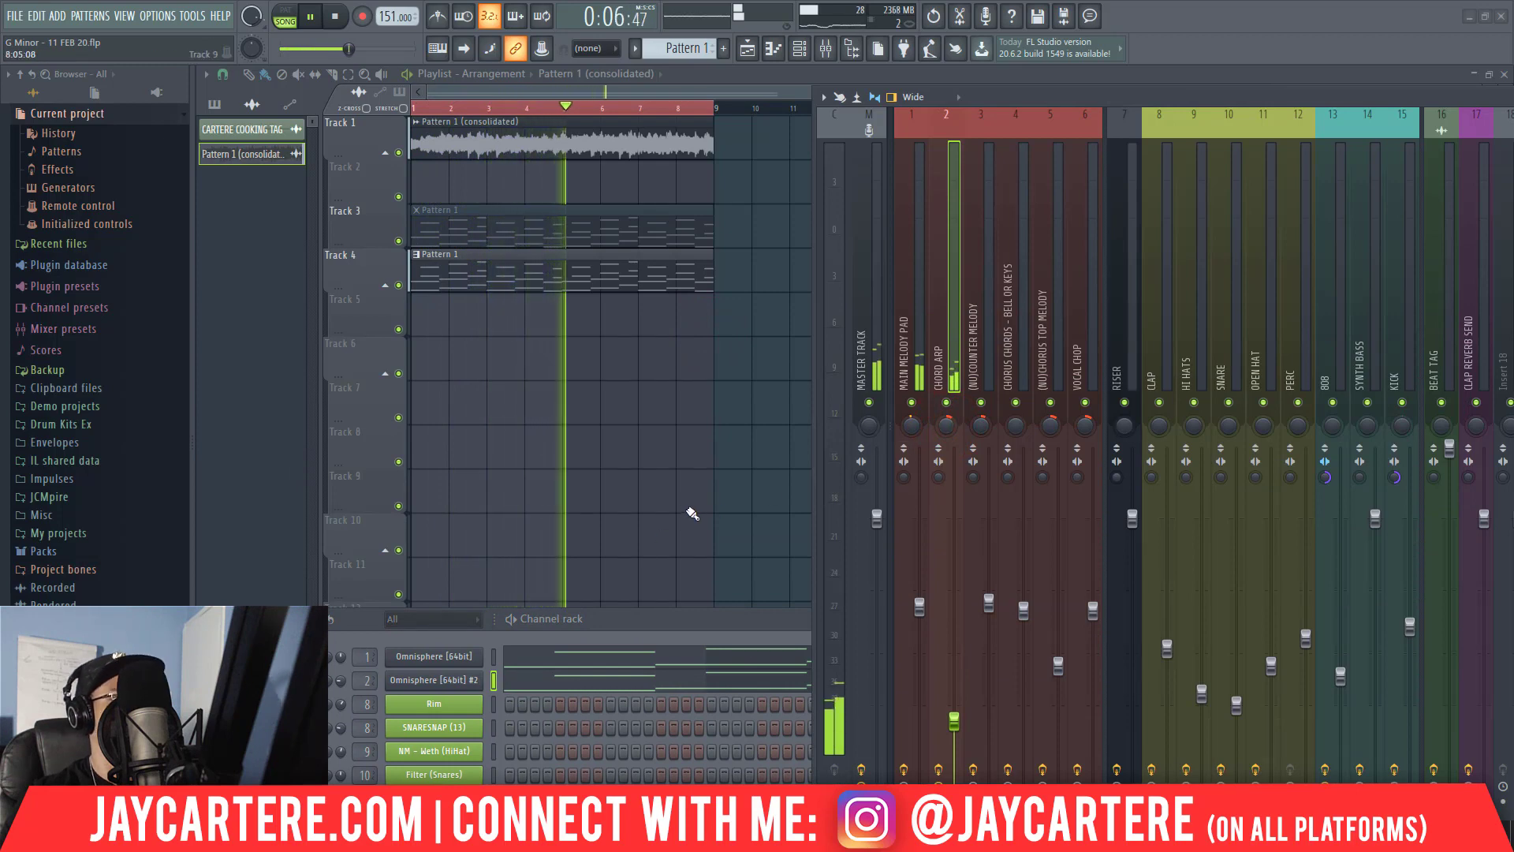
{"action": "left_click_drag", "start_coordinate": [912, 426], "coordinate": [919, 429]}
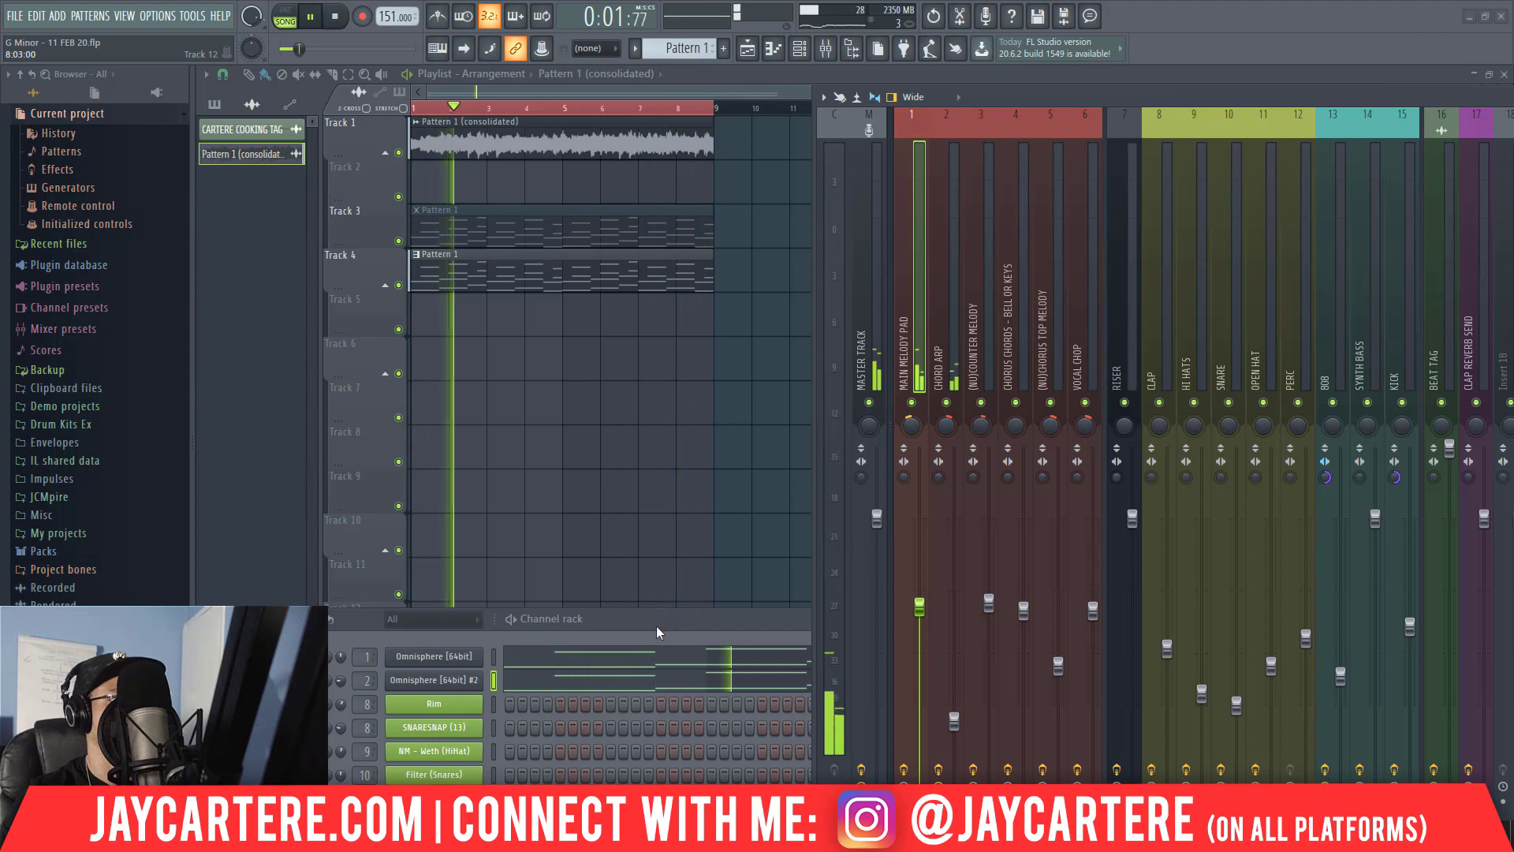
{"action": "key", "text": "space"}
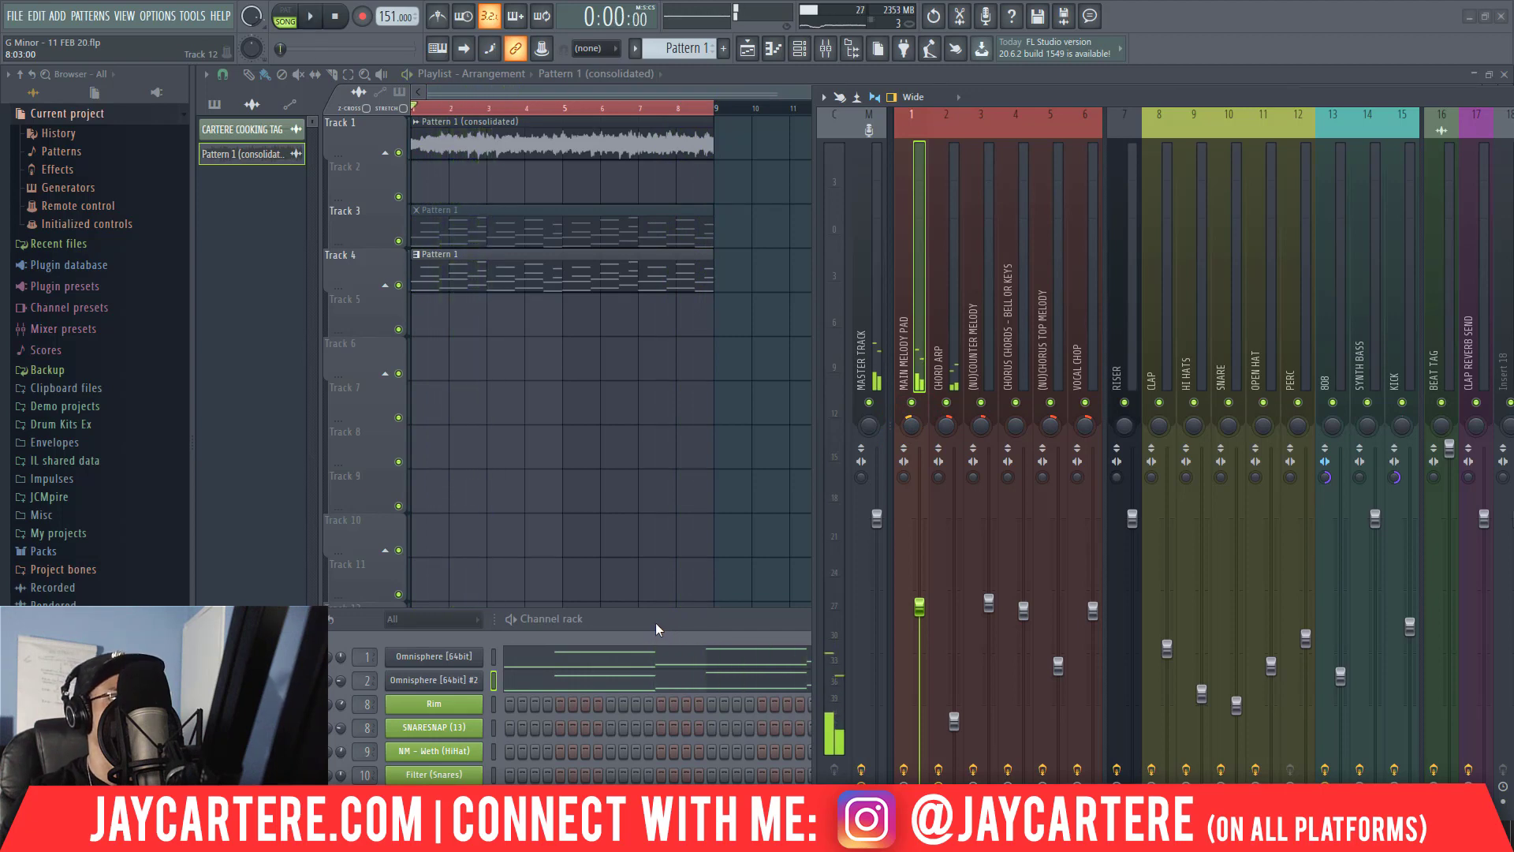
Try consolidating the Pattern 1 clip on Track 4 to audio, and delete the consolidated clip.
{"action": "left_click_drag", "start_coordinate": [680, 325], "coordinate": [549, 252]}
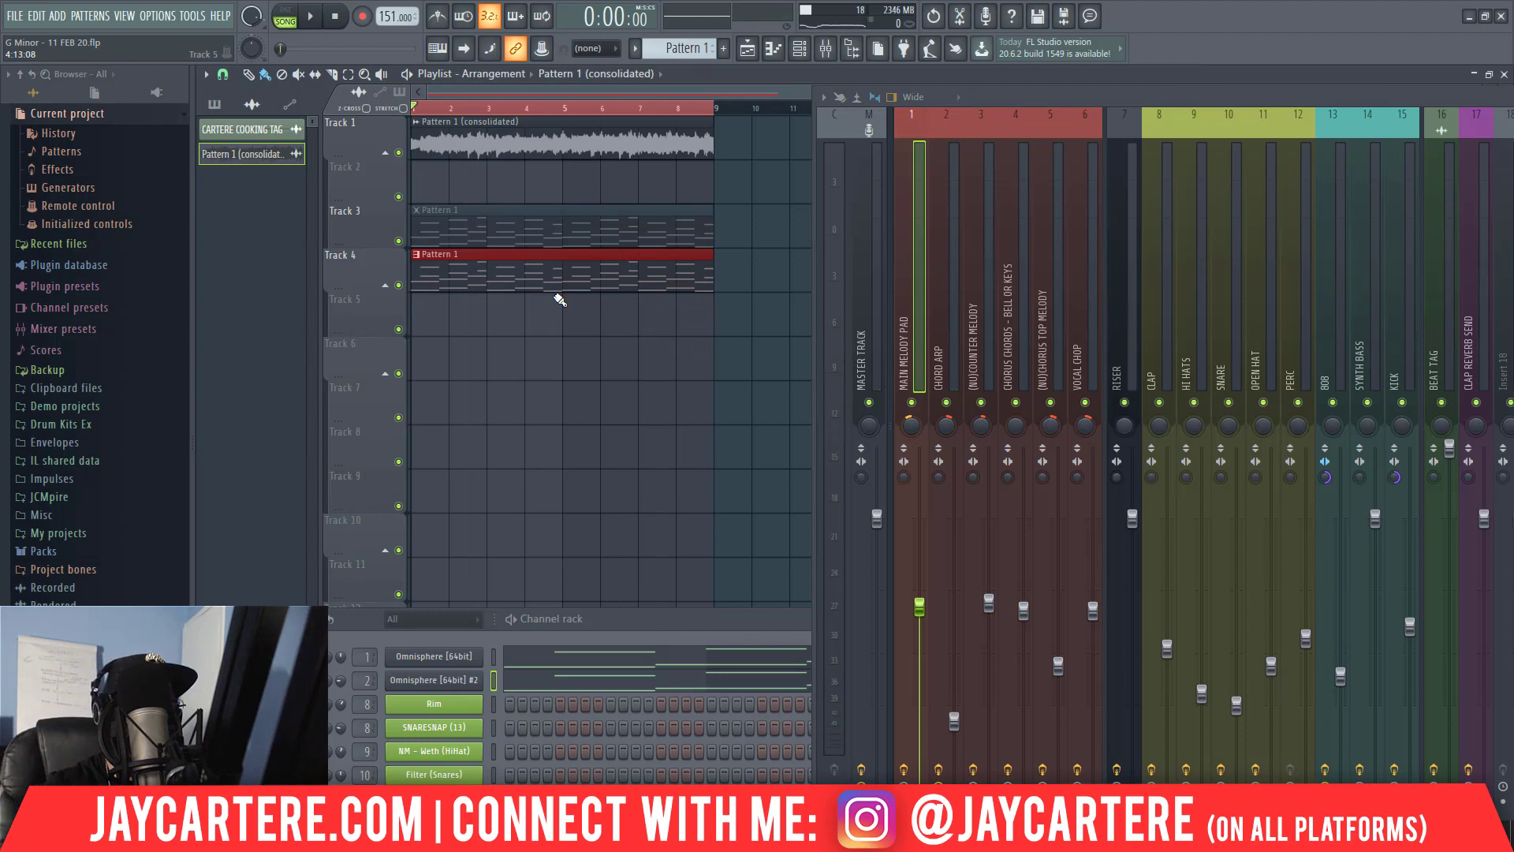
{"action": "key", "text": "ctrl+alt+c"}
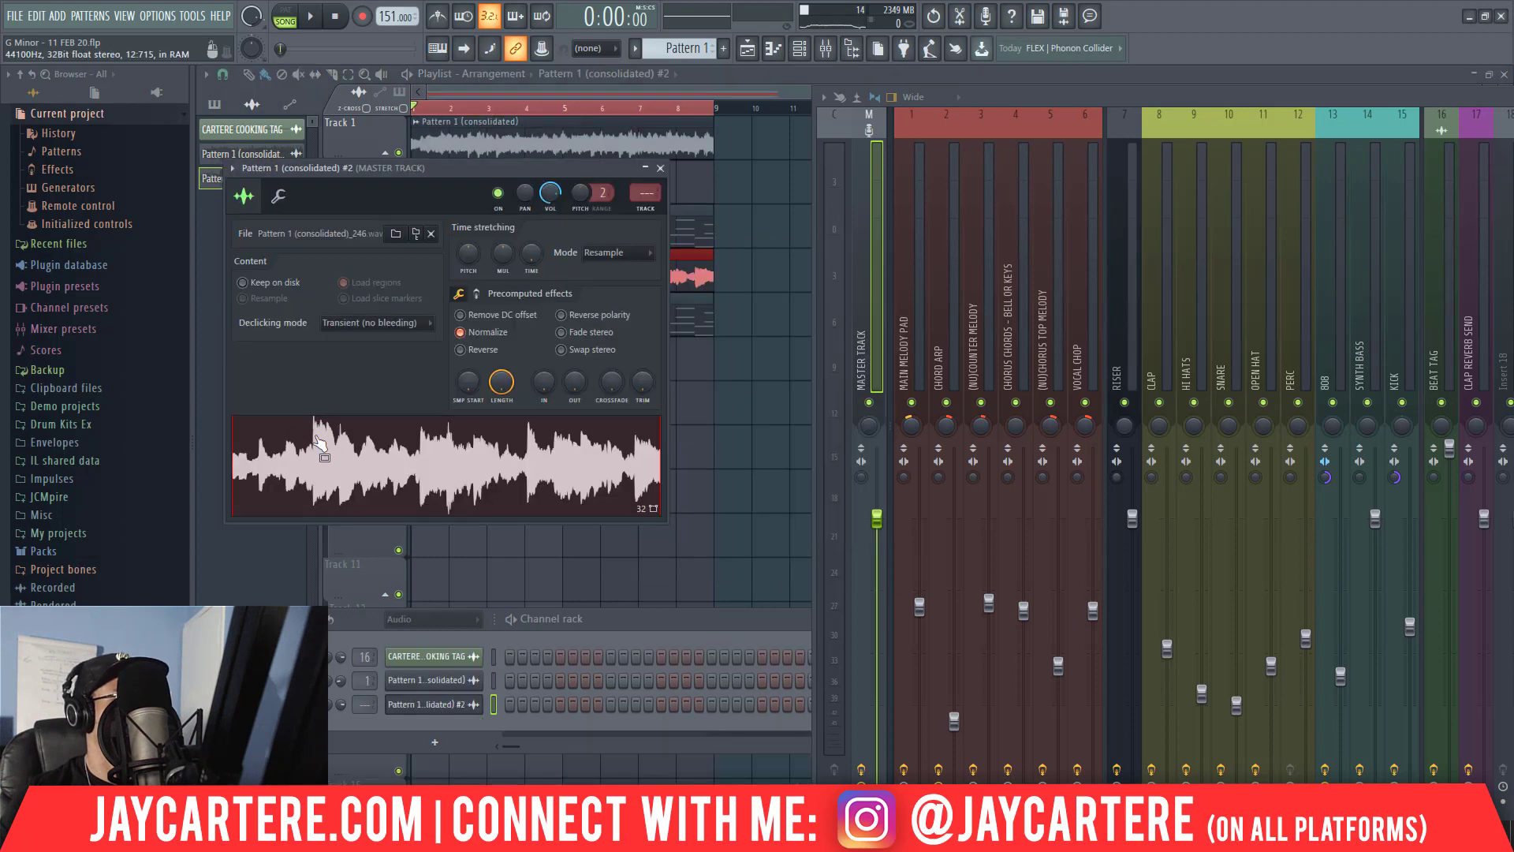
{"action": "left_click", "coordinate": [661, 168]}
{"action": "right_click", "coordinate": [504, 278]}
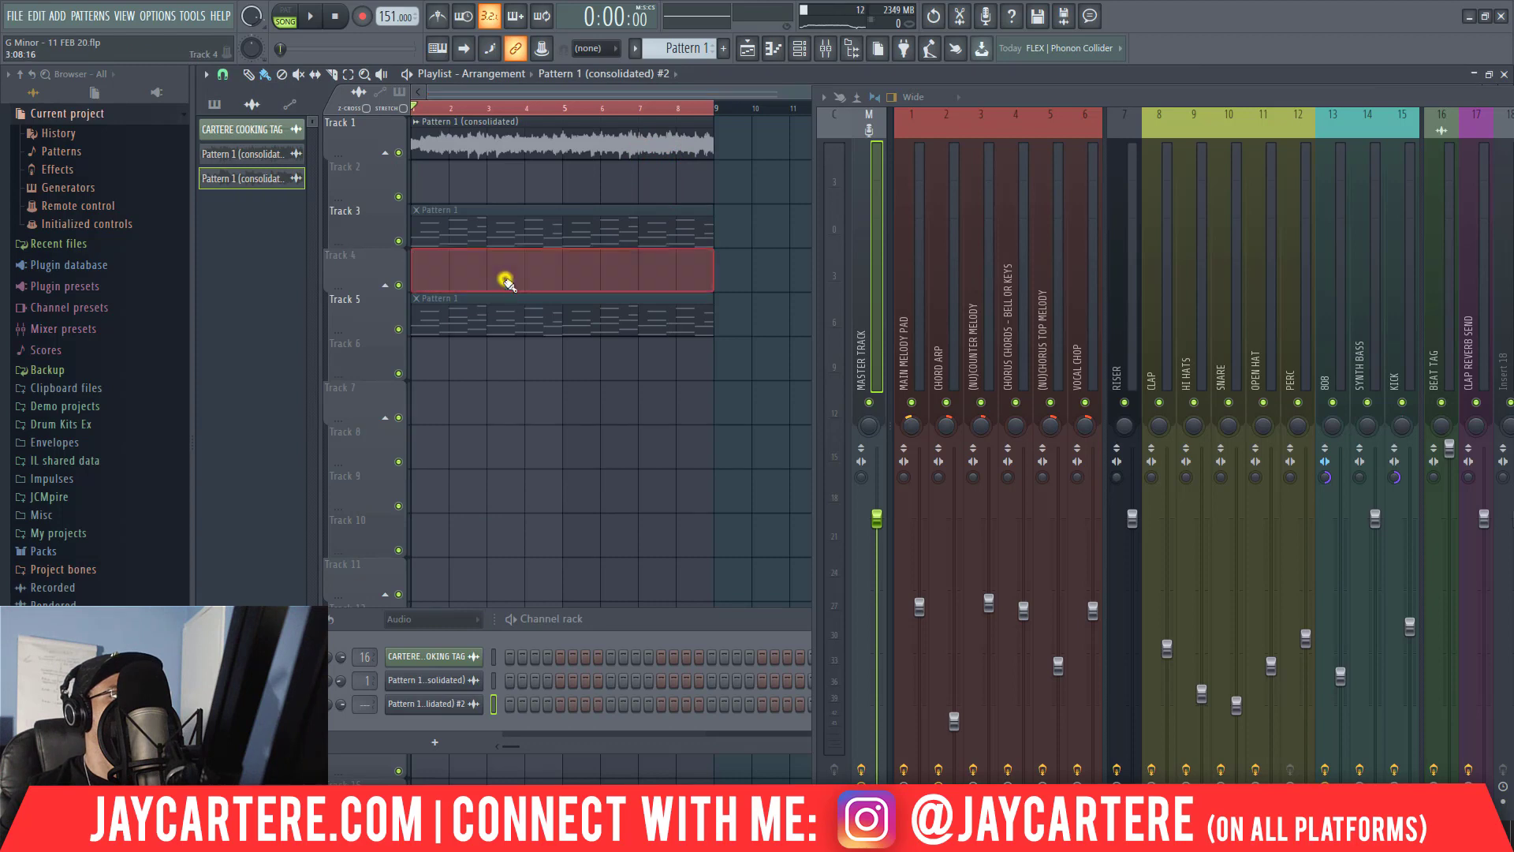
Place an unmuted Pattern 1 clip on Track 6 at bar 1 and consolidate it to audio.
{"action": "left_click", "coordinate": [469, 325]}
{"action": "left_click", "coordinate": [410, 364]}
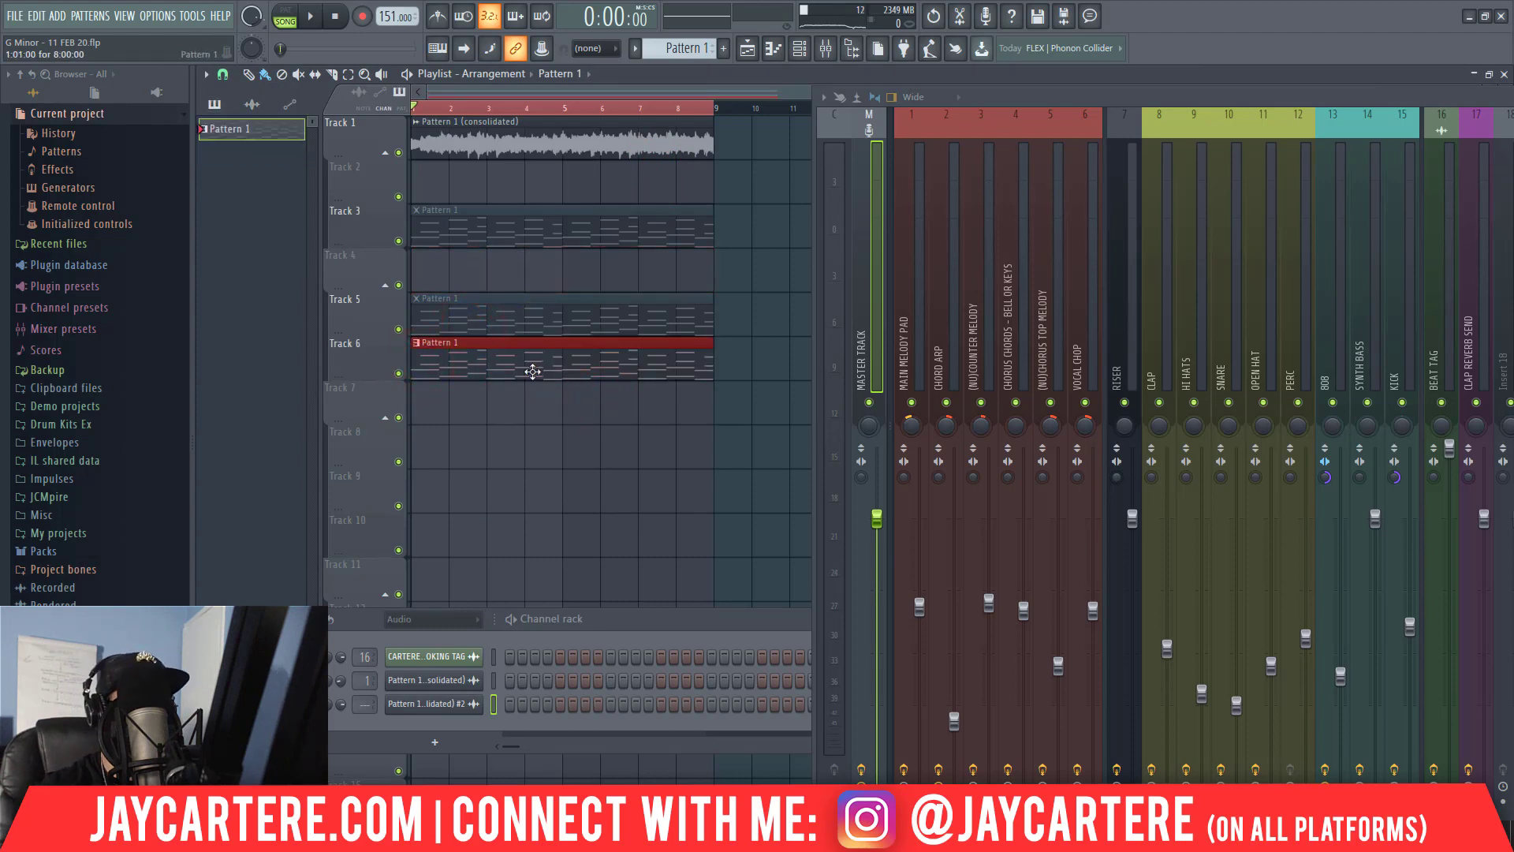
{"action": "key", "text": "ctrl+alt+c"}
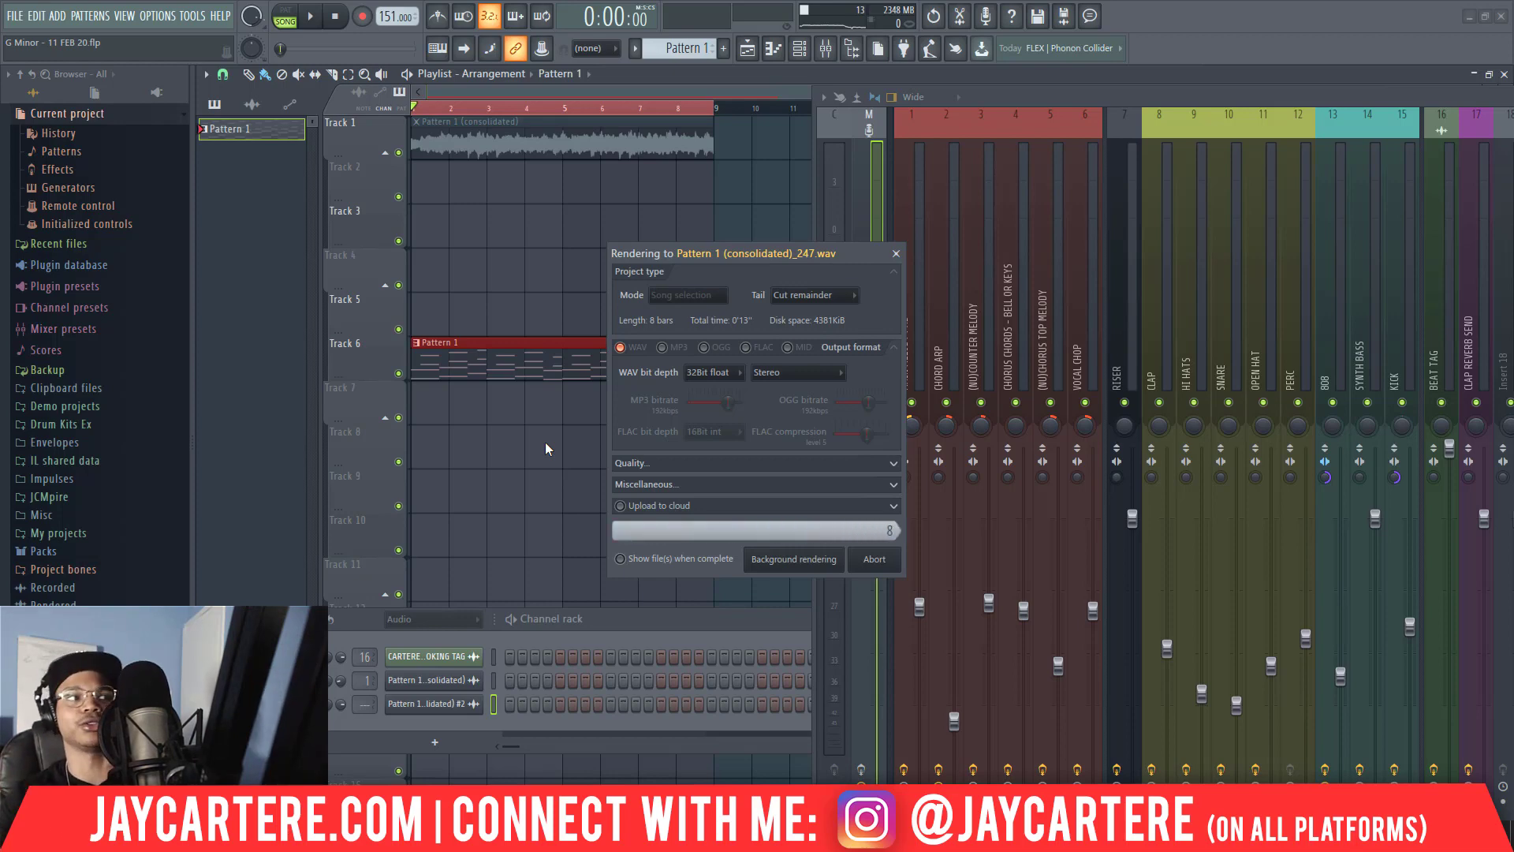
Normalize the consolidated audio on Track 6 and set its channel volume to 30%.
{"action": "double_click", "coordinate": [526, 364]}
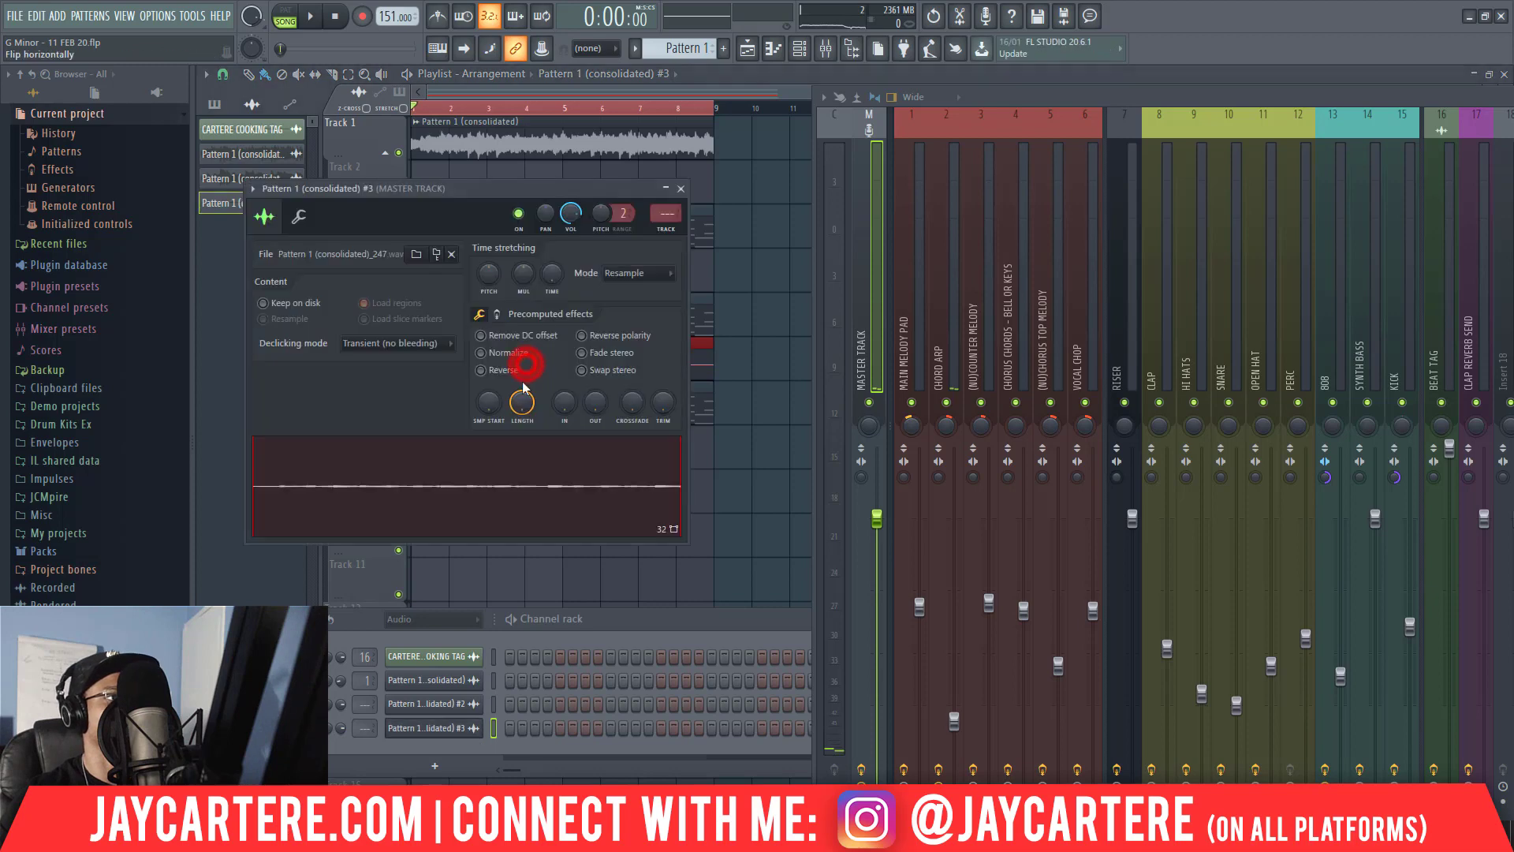
{"action": "left_click", "coordinate": [501, 353]}
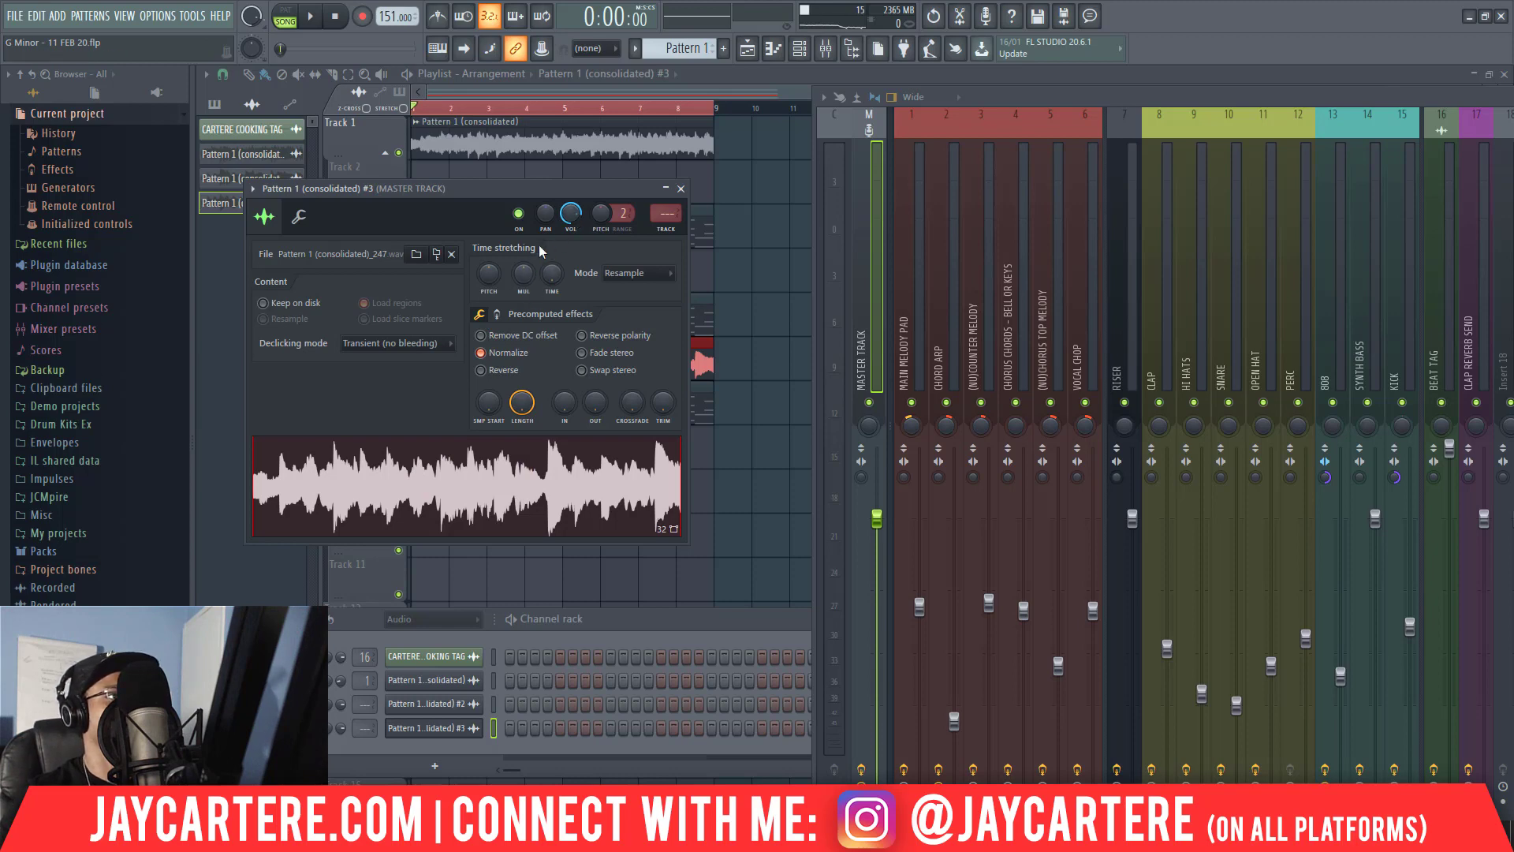
{"action": "left_click_drag", "start_coordinate": [568, 219], "coordinate": [568, 260]}
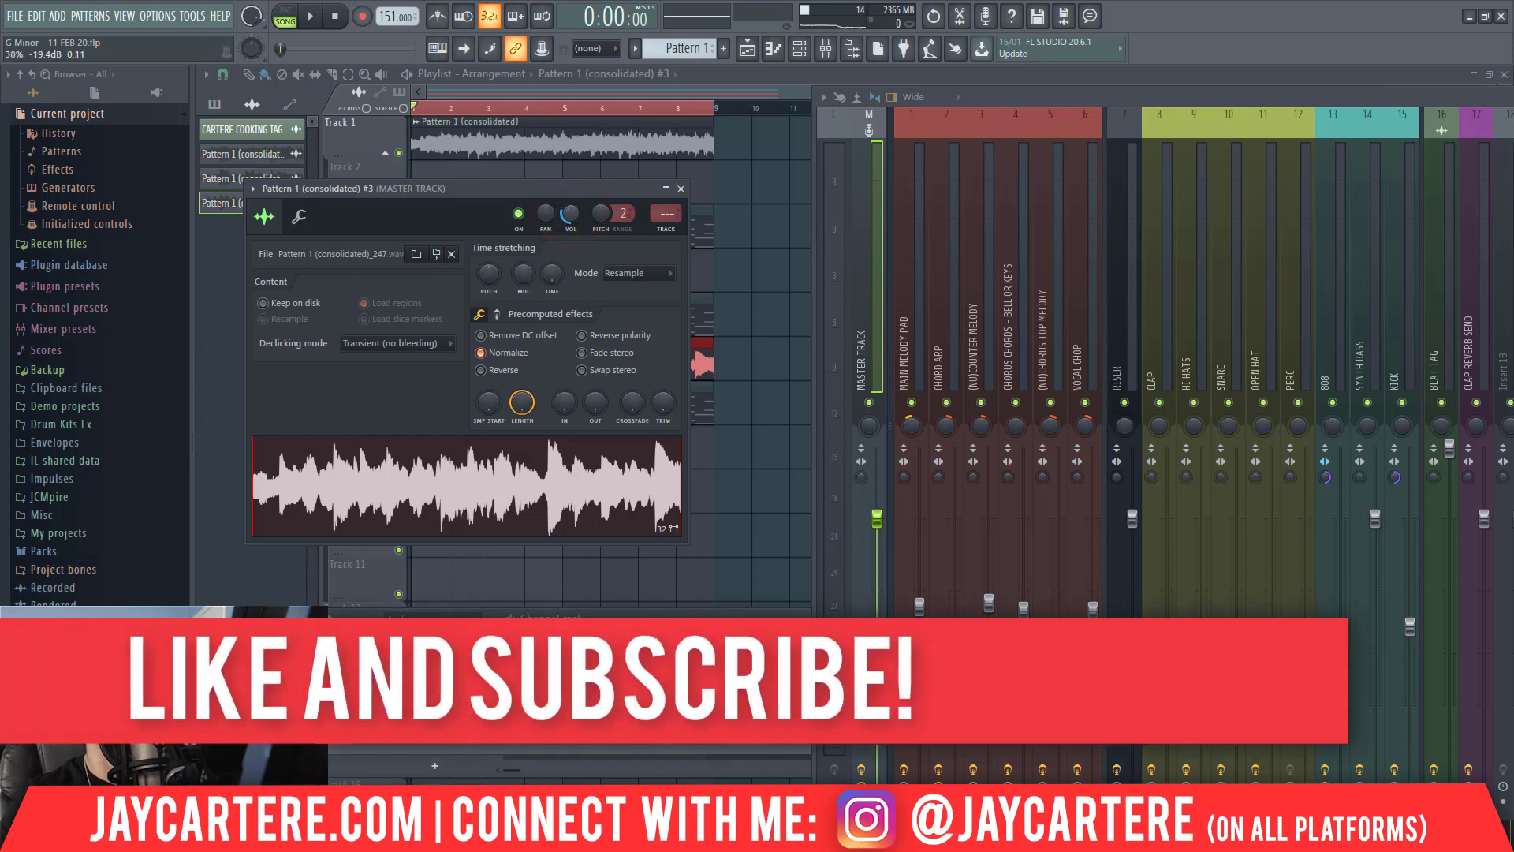
Set the audio clip's declicking mode to Crossfade (bleeding) and route it to mixer track 2, CHORD ARP.
{"action": "left_click", "coordinate": [442, 341]}
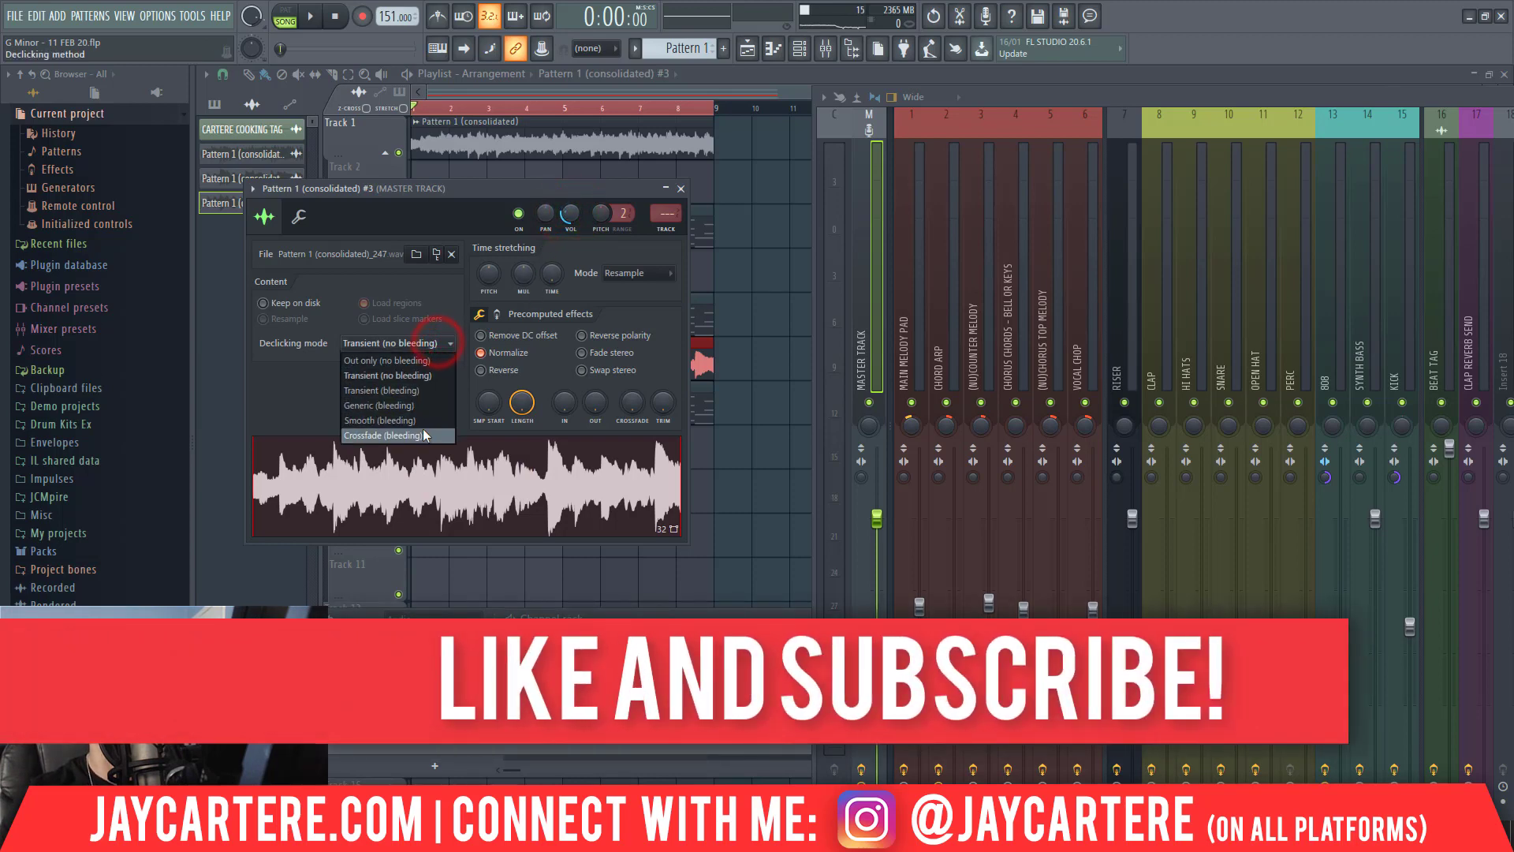
{"action": "left_click", "coordinate": [420, 431]}
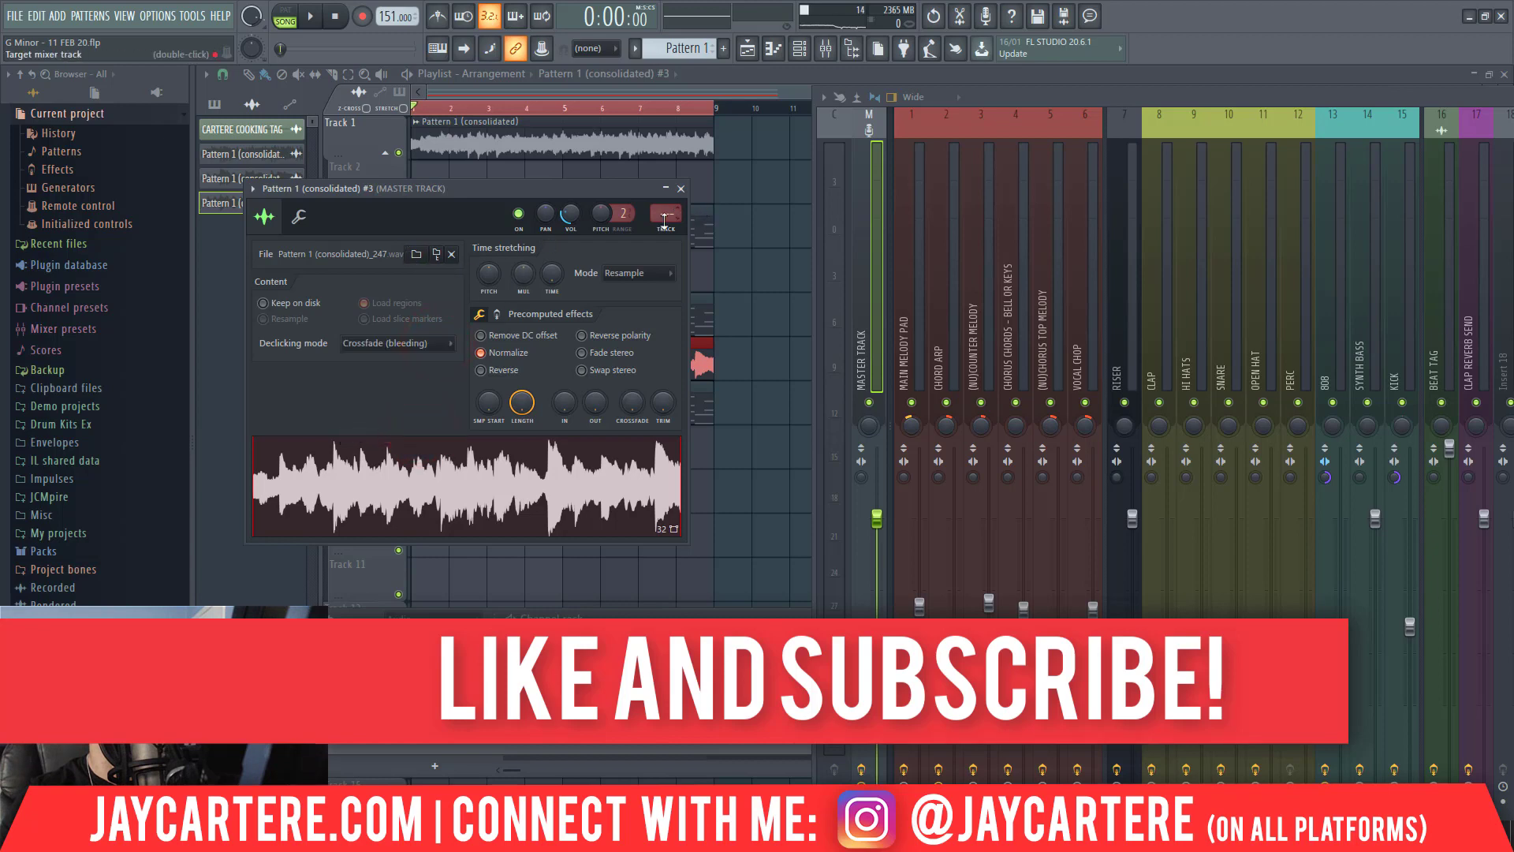
{"action": "mouse_move", "coordinate": [665, 220]}
{"action": "left_mouse_down"}
{"action": "mouse_move", "coordinate": [668, 191]}
{"action": "mouse_move", "coordinate": [667, 212]}
{"action": "left_mouse_up"}
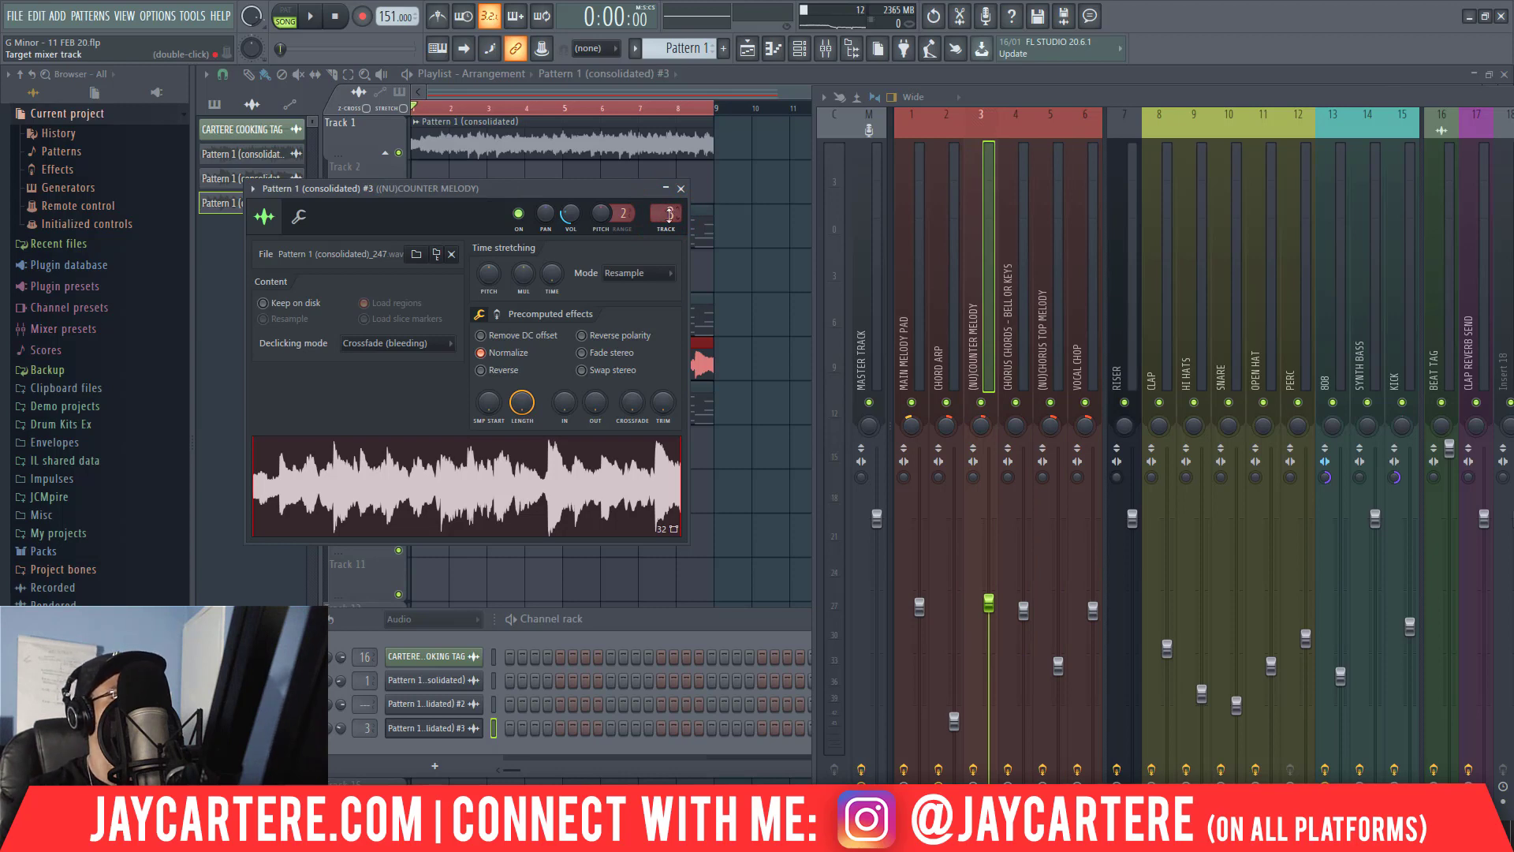
{"action": "left_click_drag", "start_coordinate": [669, 214], "coordinate": [670, 221]}
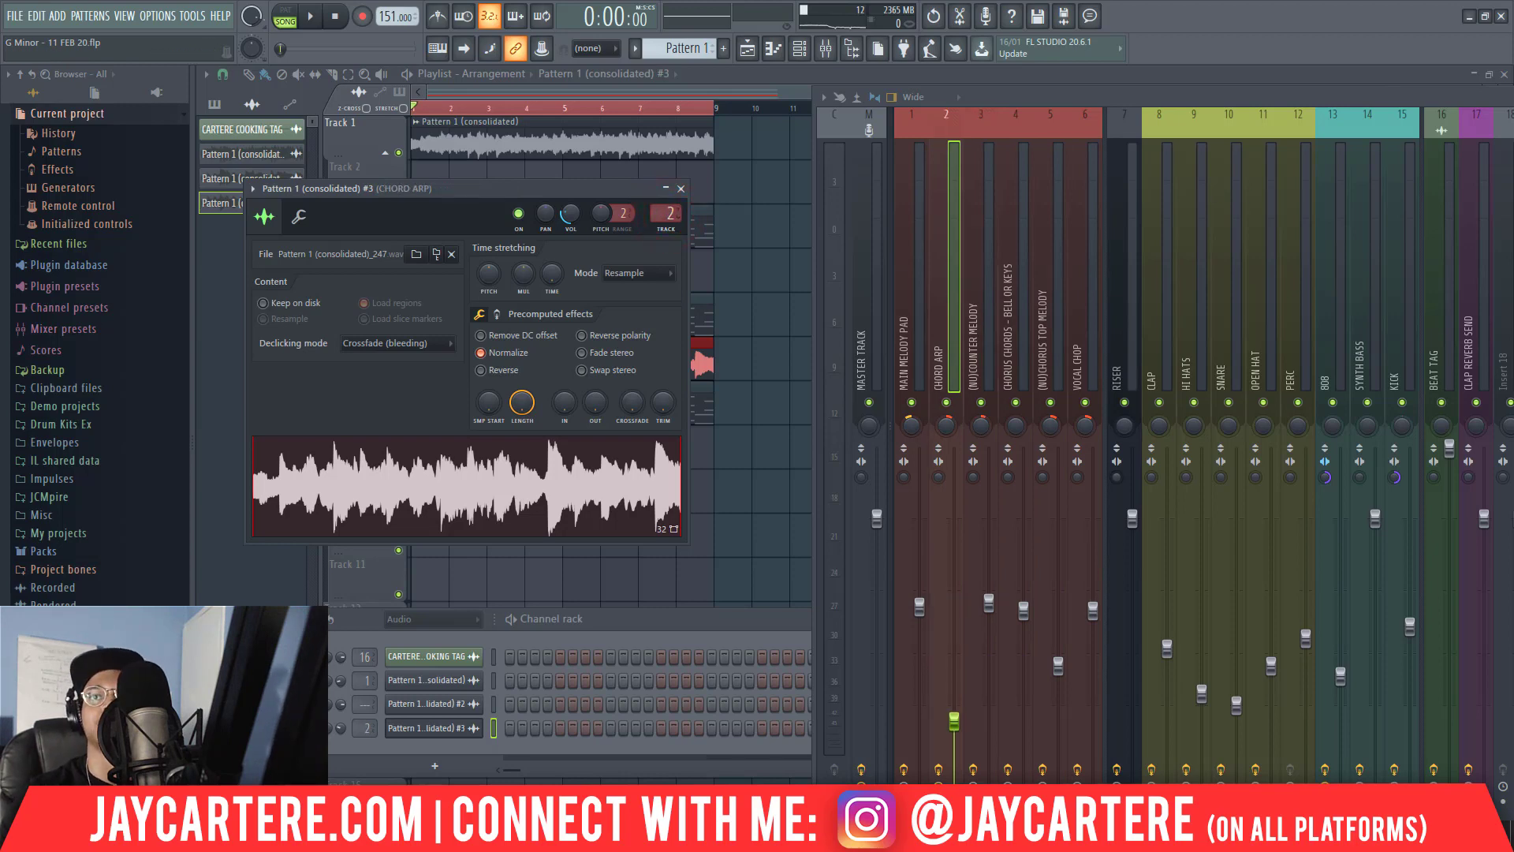
View the CHORD ARP effect slots, play the arrangement with the new audio clip, and close the clip's channel settings.
{"action": "left_click_drag", "start_coordinate": [1513, 95], "coordinate": [930, 102]}
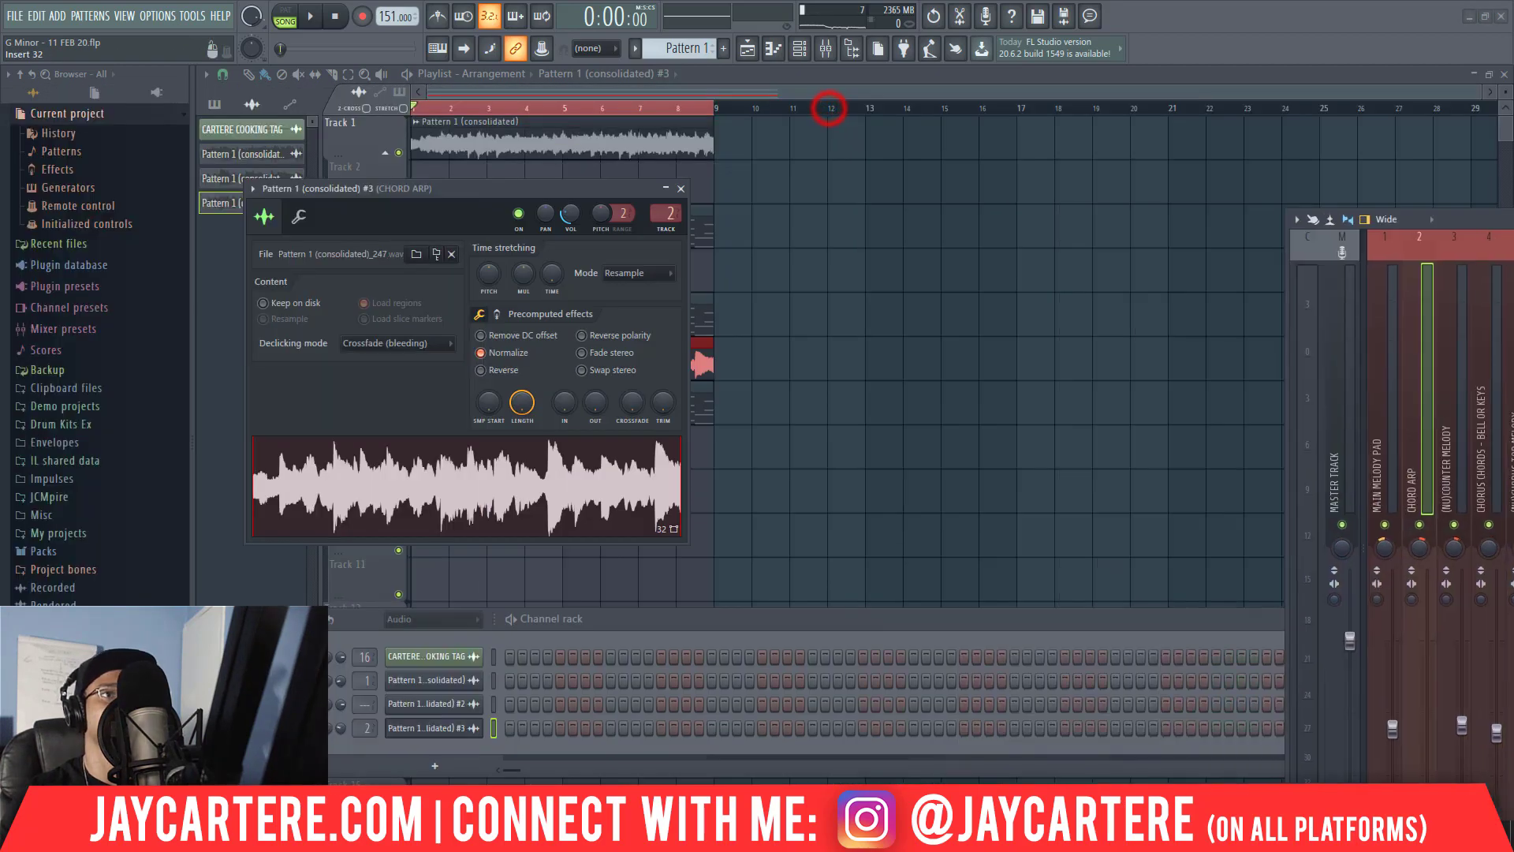
{"action": "key", "text": "space"}
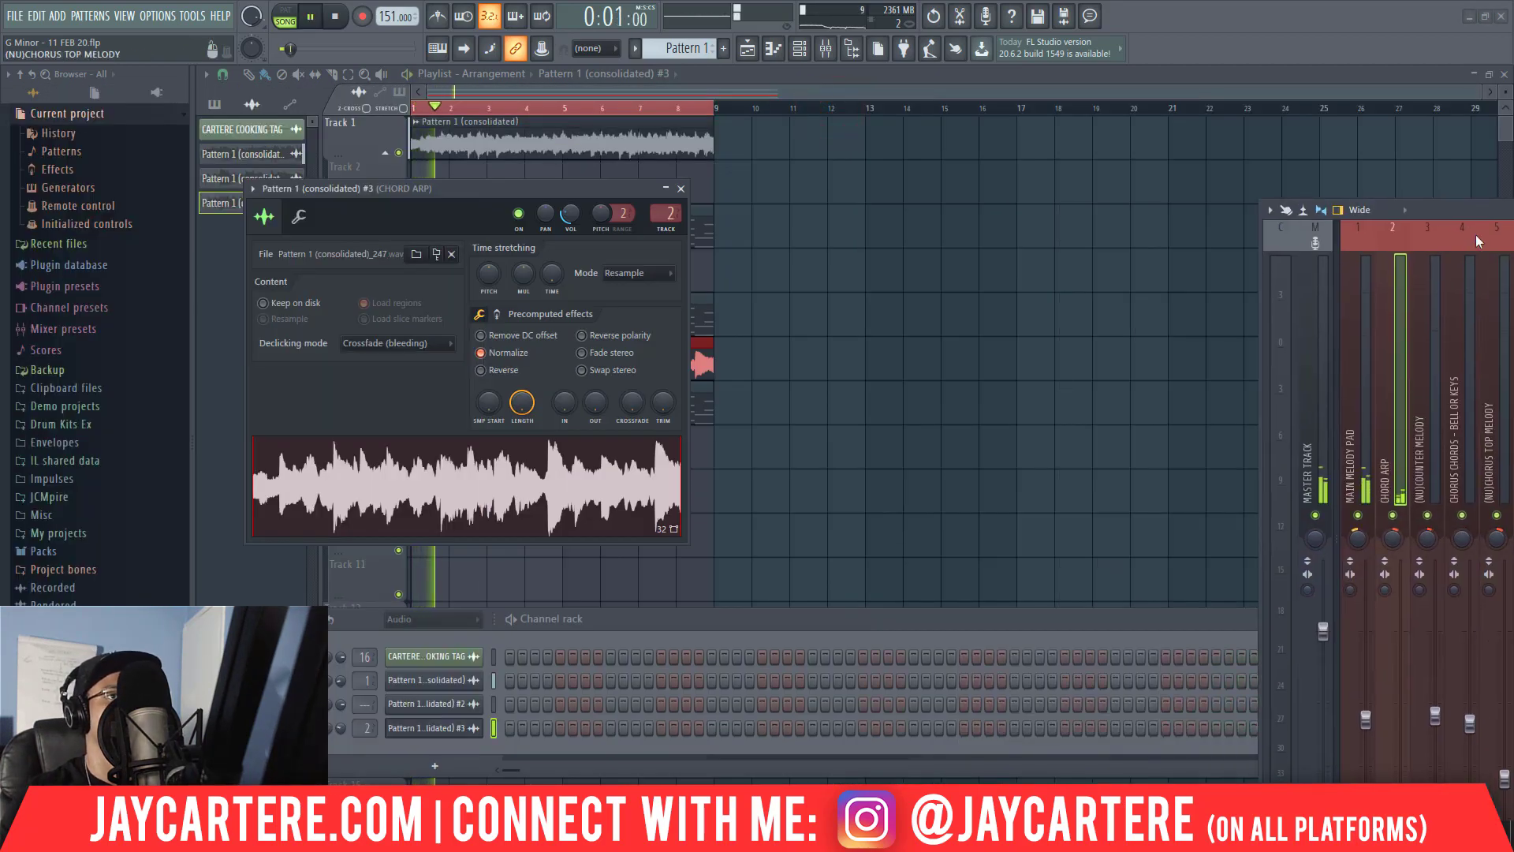
{"action": "left_click_drag", "start_coordinate": [1451, 205], "coordinate": [1026, 164]}
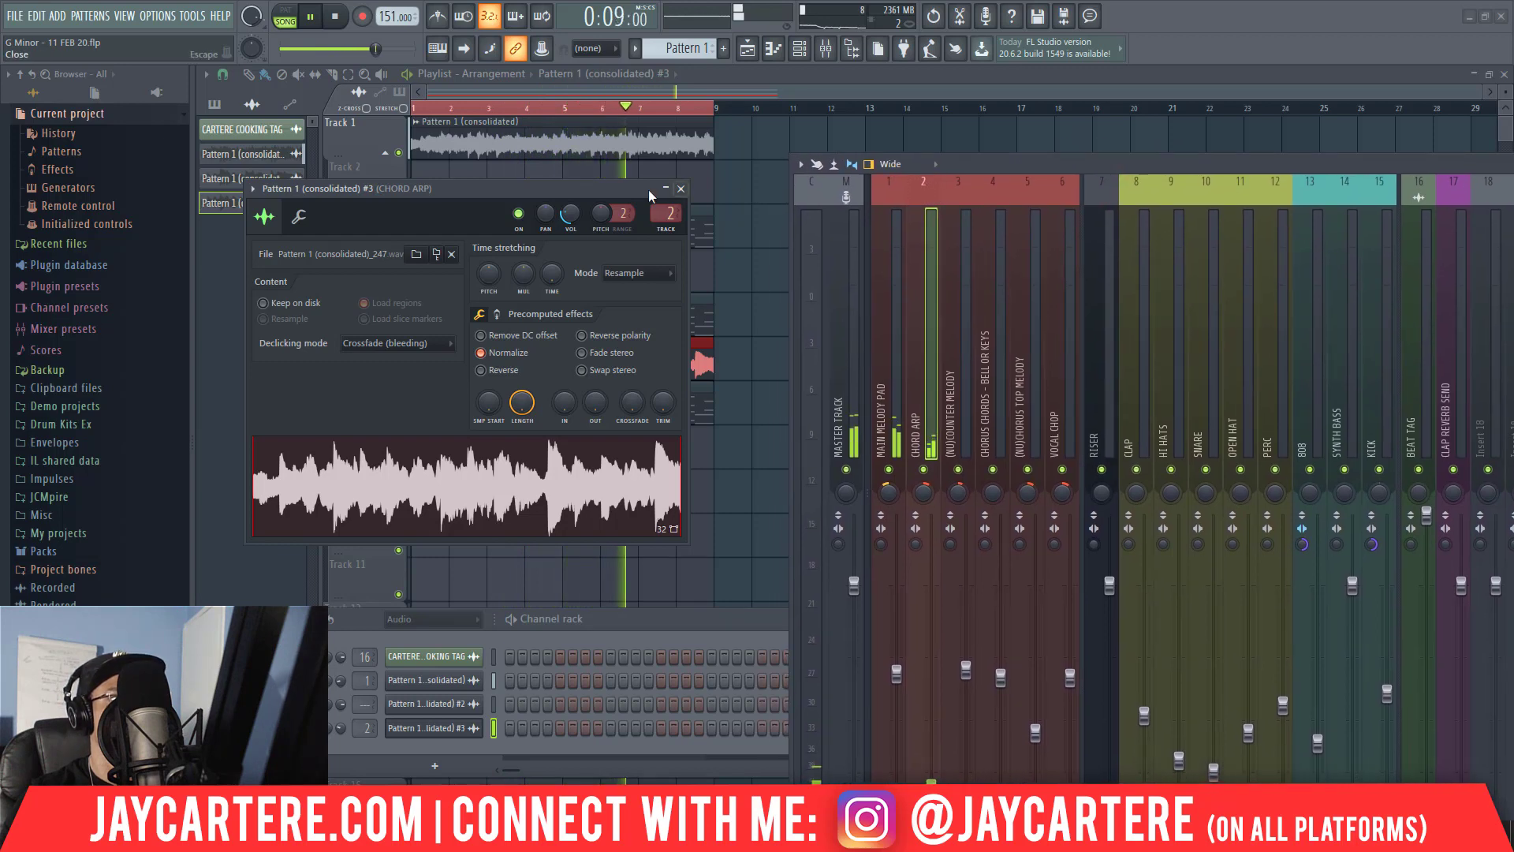
{"action": "left_click", "coordinate": [681, 189]}
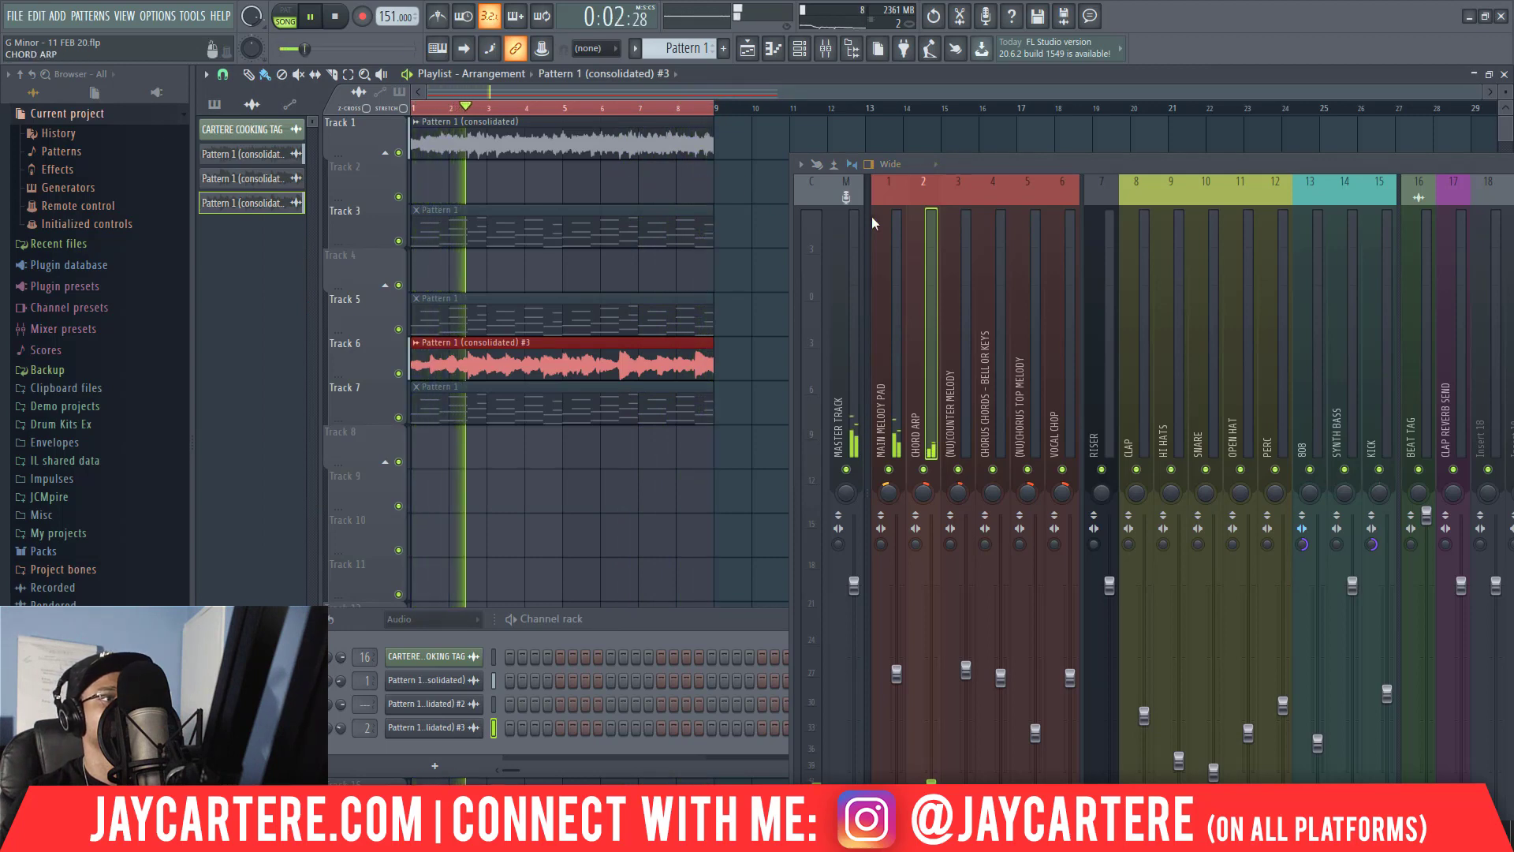
Move the channel rack and mixer clear of the playlist tracks while listening, and stop playback.
{"action": "left_click_drag", "start_coordinate": [695, 619], "coordinate": [1341, 590]}
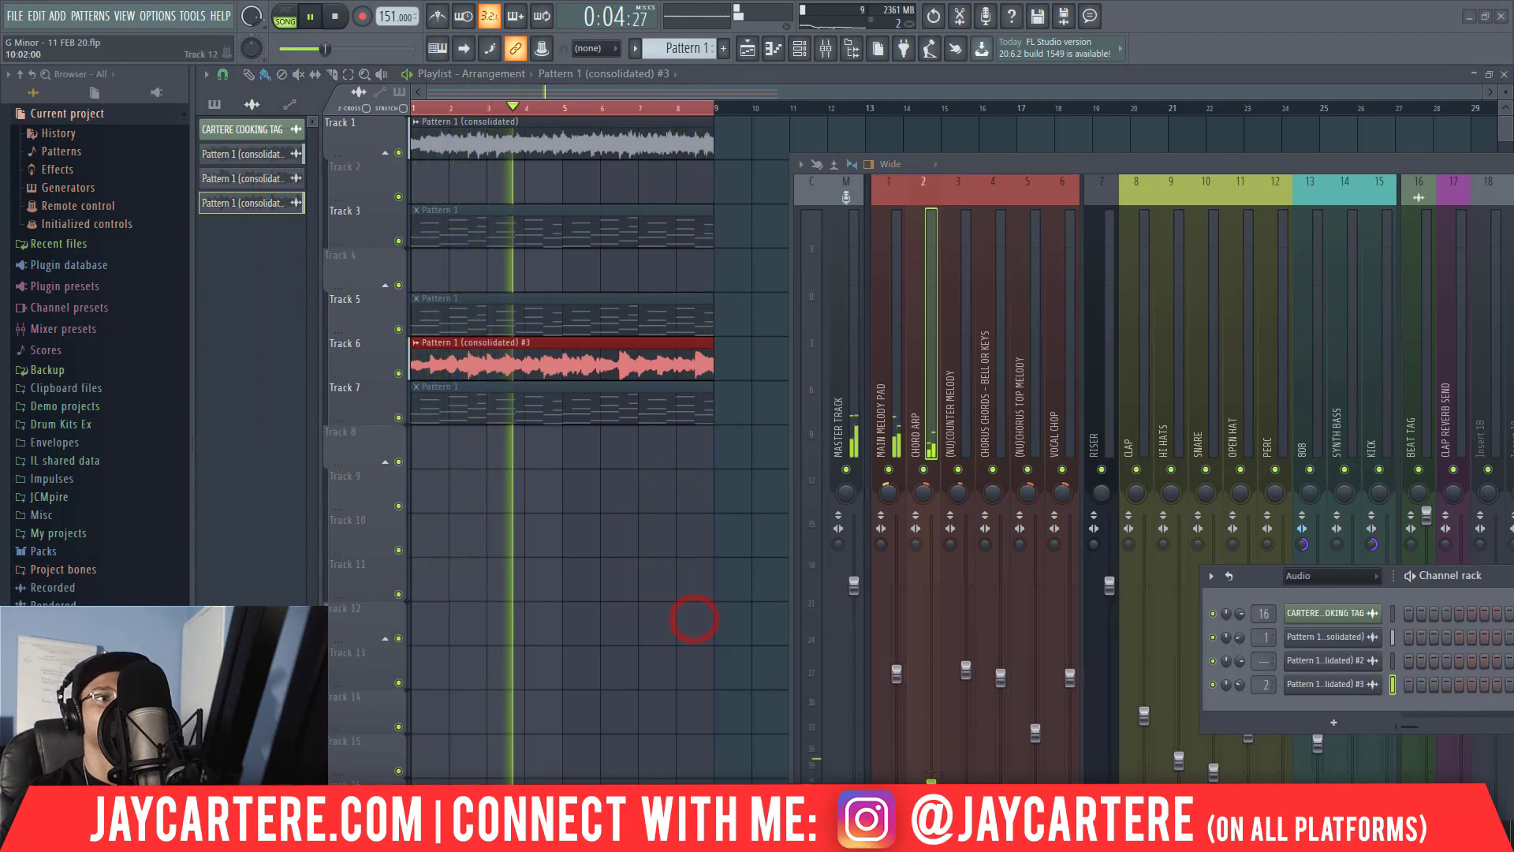
{"action": "left_click", "coordinate": [1101, 163]}
{"action": "left_click_drag", "start_coordinate": [1111, 160], "coordinate": [1261, 142]}
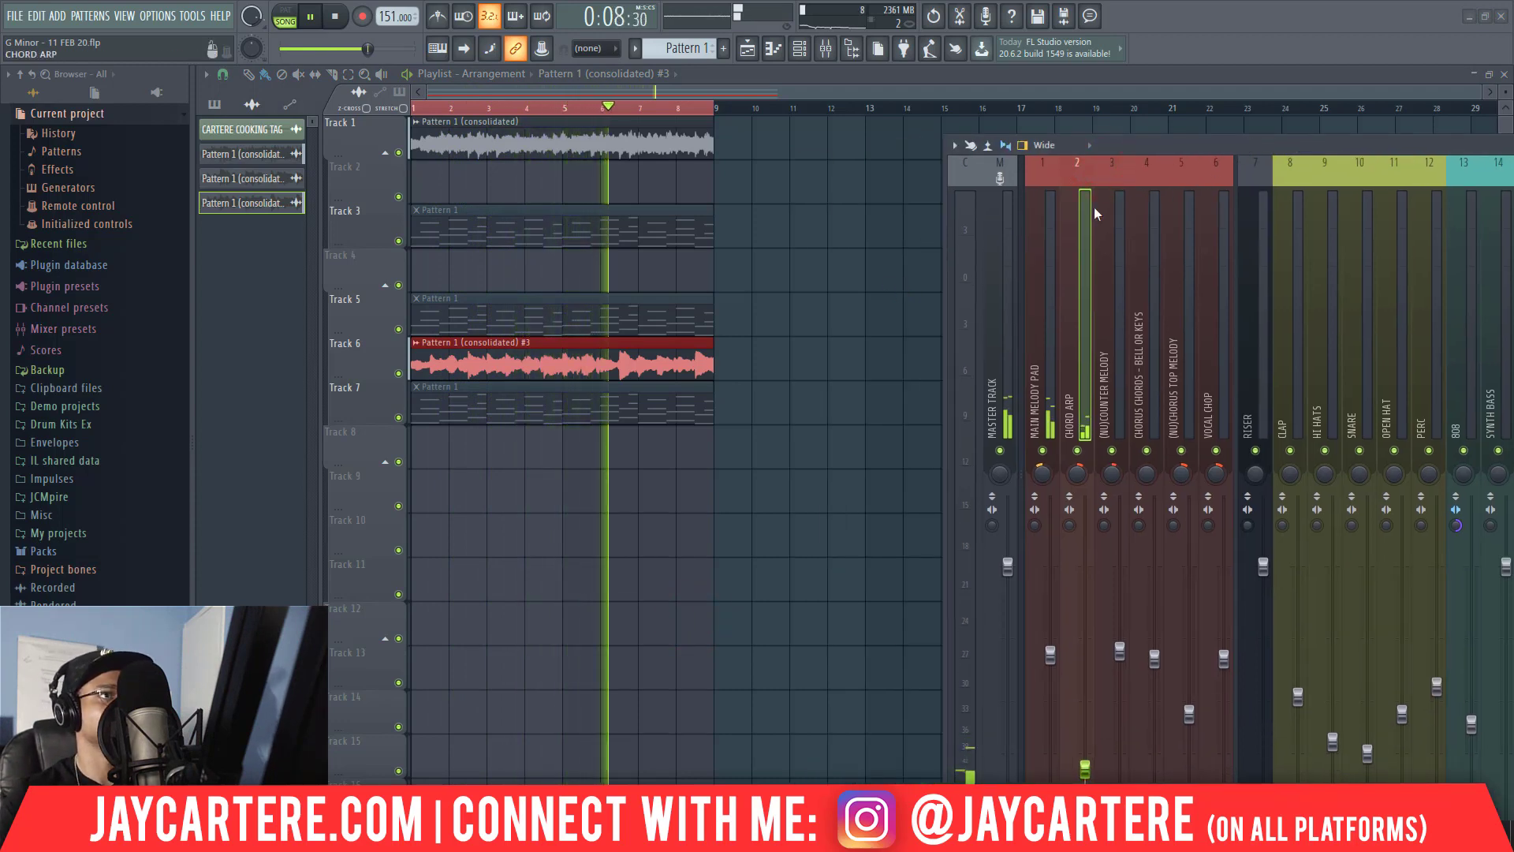
{"action": "left_click_drag", "start_coordinate": [1163, 149], "coordinate": [1180, 149]}
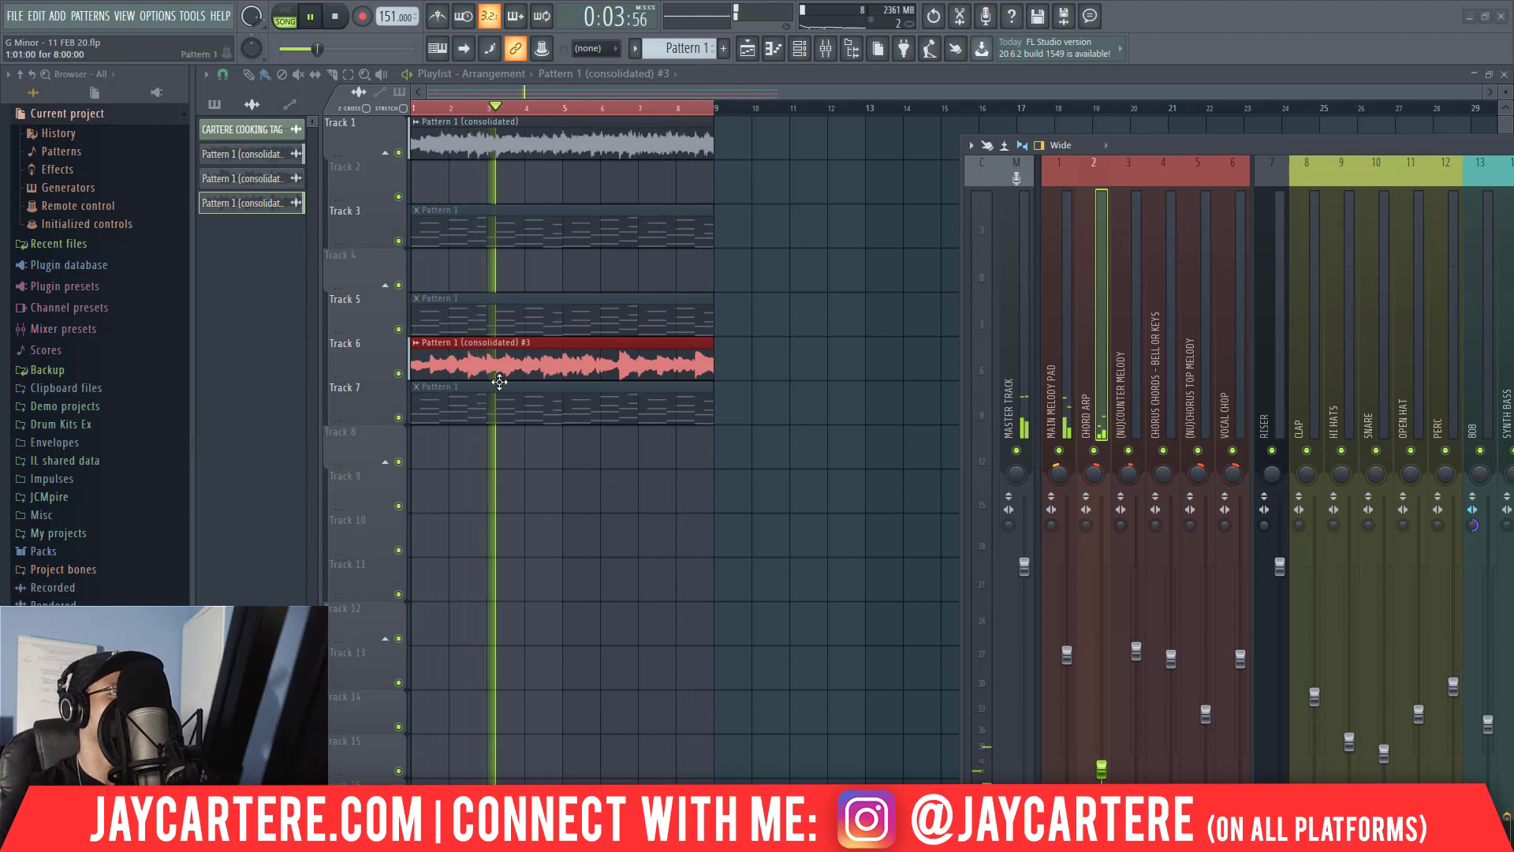
{"action": "key", "text": "space"}
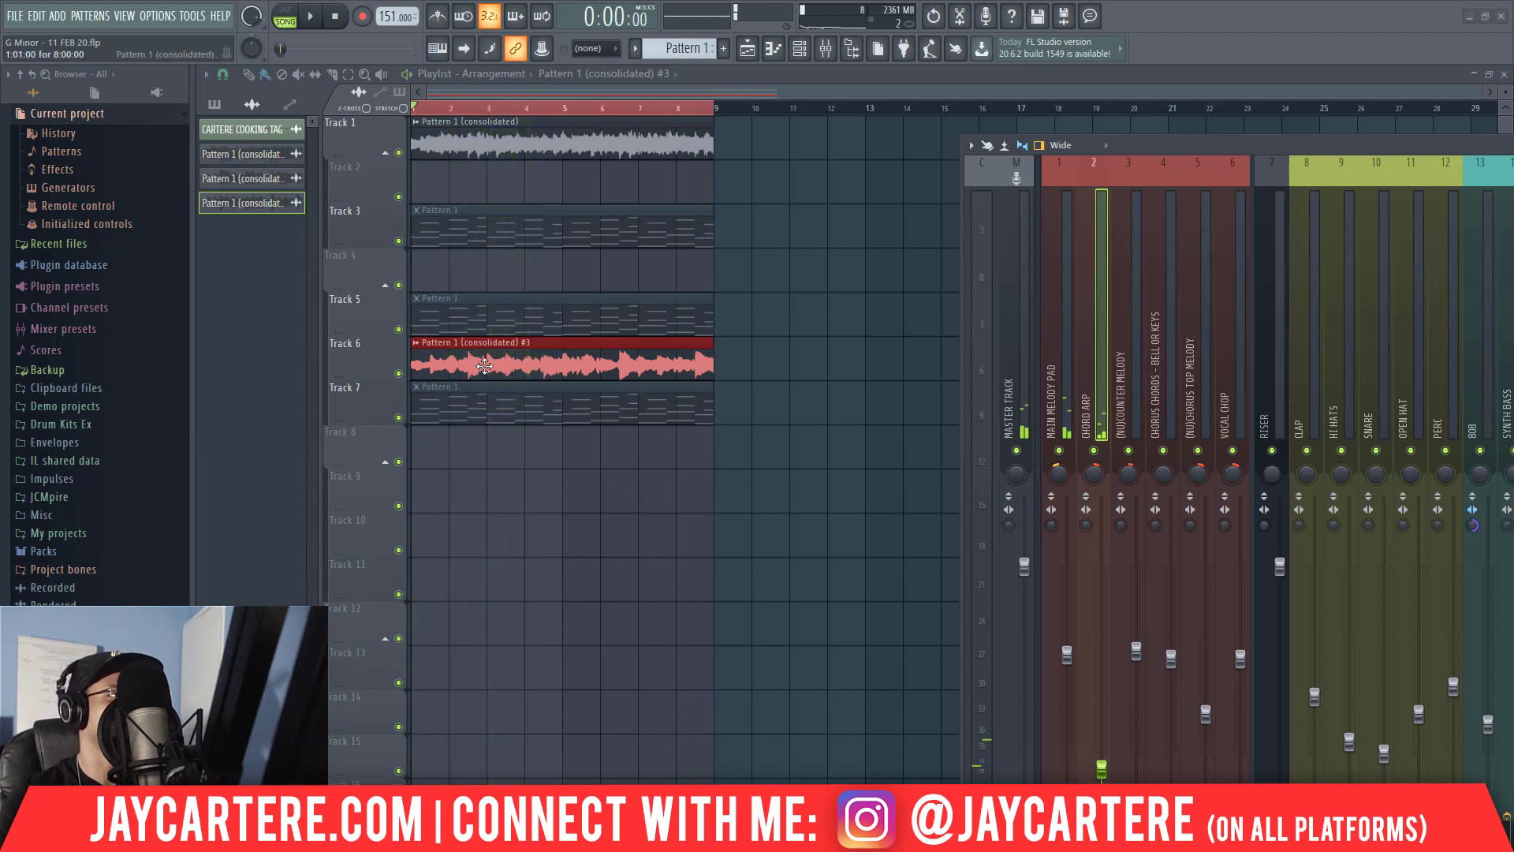
Place a second copy of the consolidated arp audio clip on Track 9, aligned to bar 1.
{"action": "left_click", "coordinate": [485, 366]}
{"action": "left_click", "coordinate": [446, 494]}
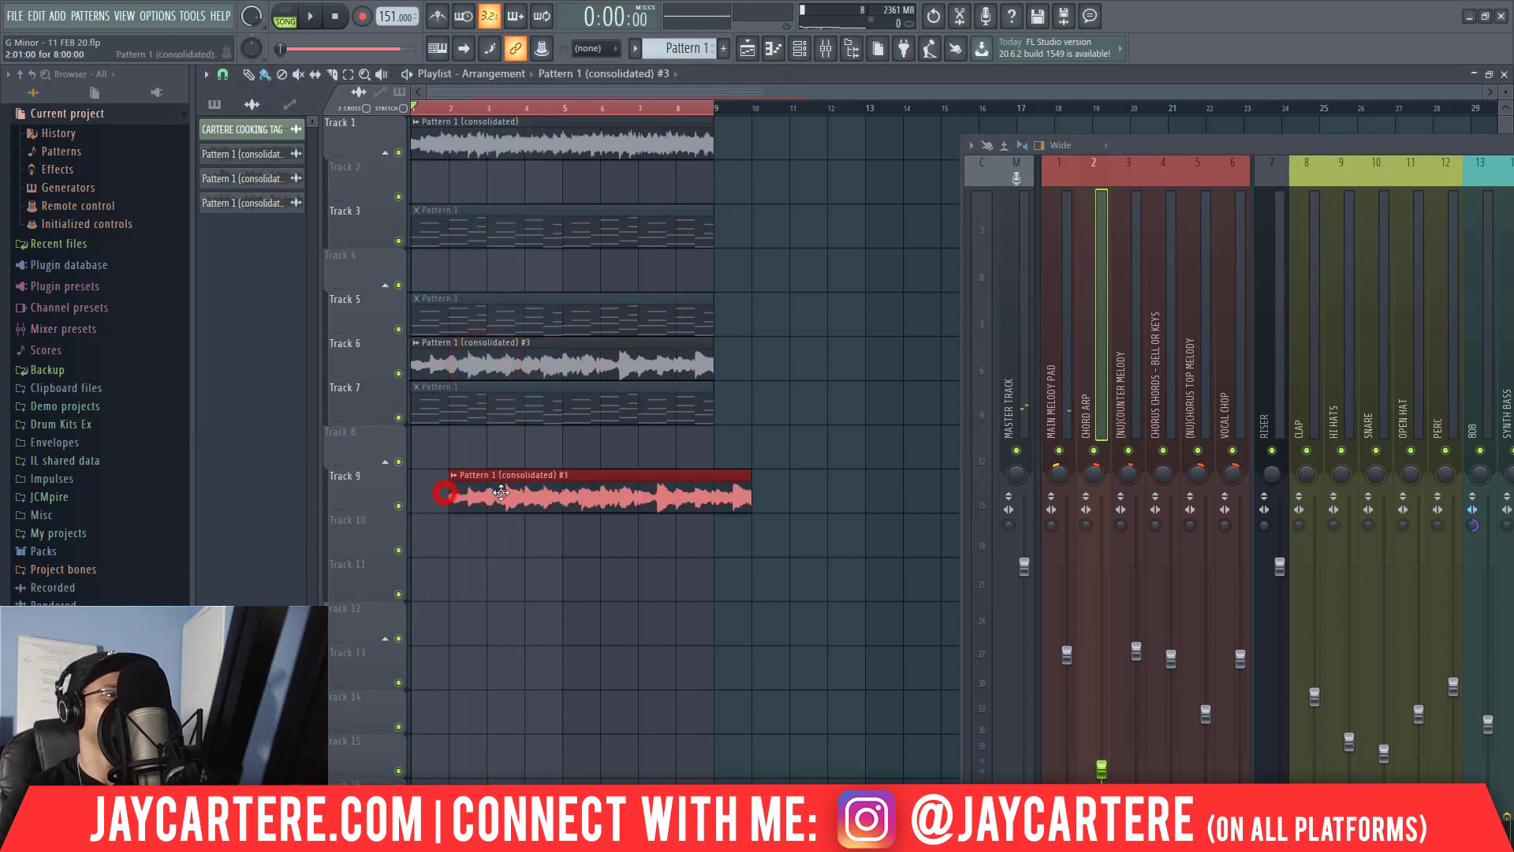
{"action": "left_click_drag", "start_coordinate": [516, 493], "coordinate": [459, 493]}
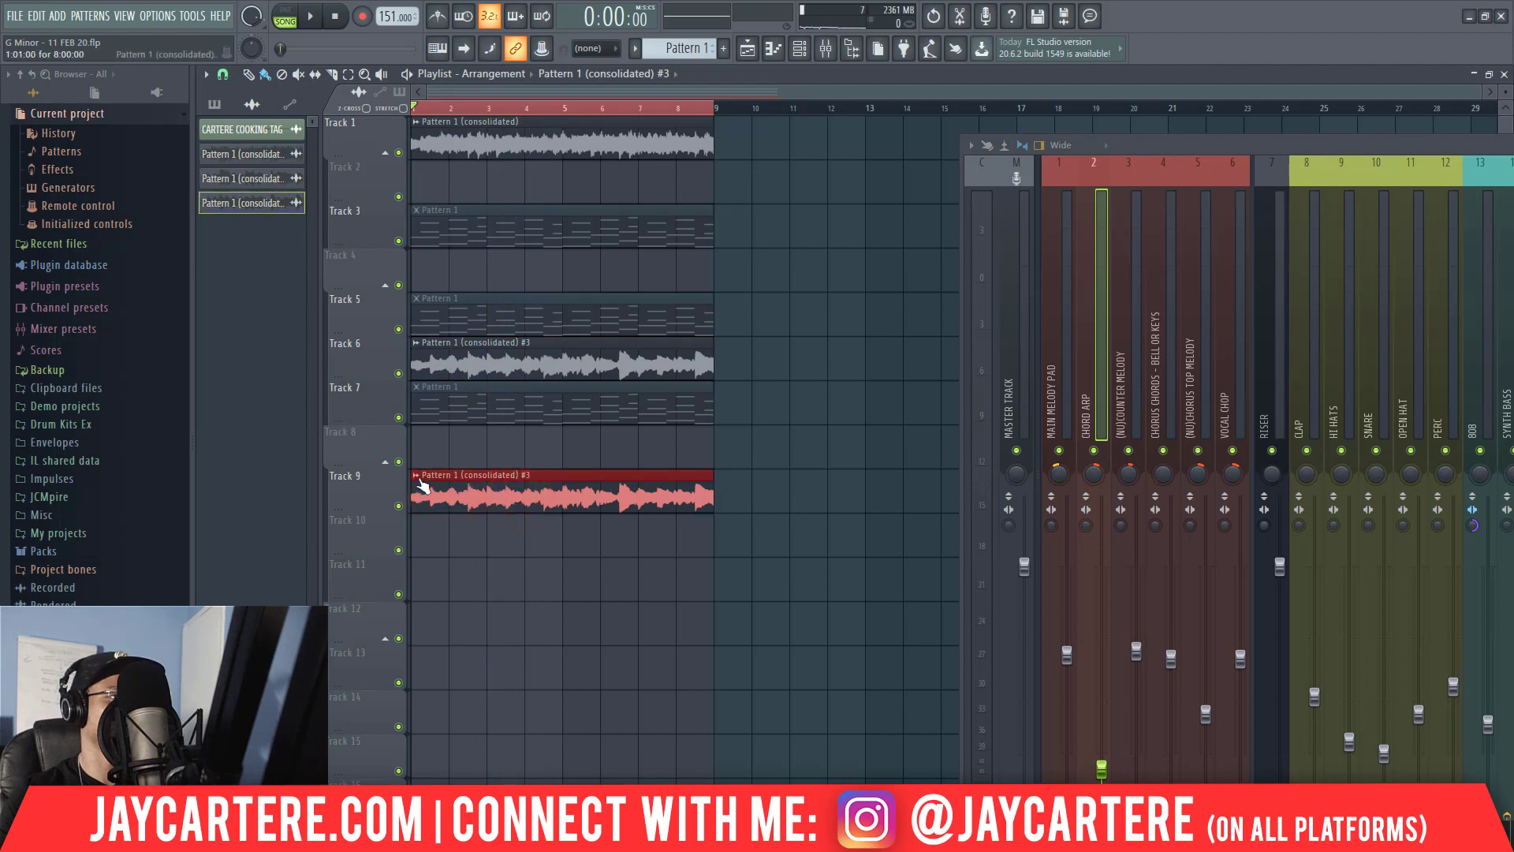
Rename the consolidated audio clip on Track 6 as CHORD ARP.
{"action": "left_click", "coordinate": [417, 343]}
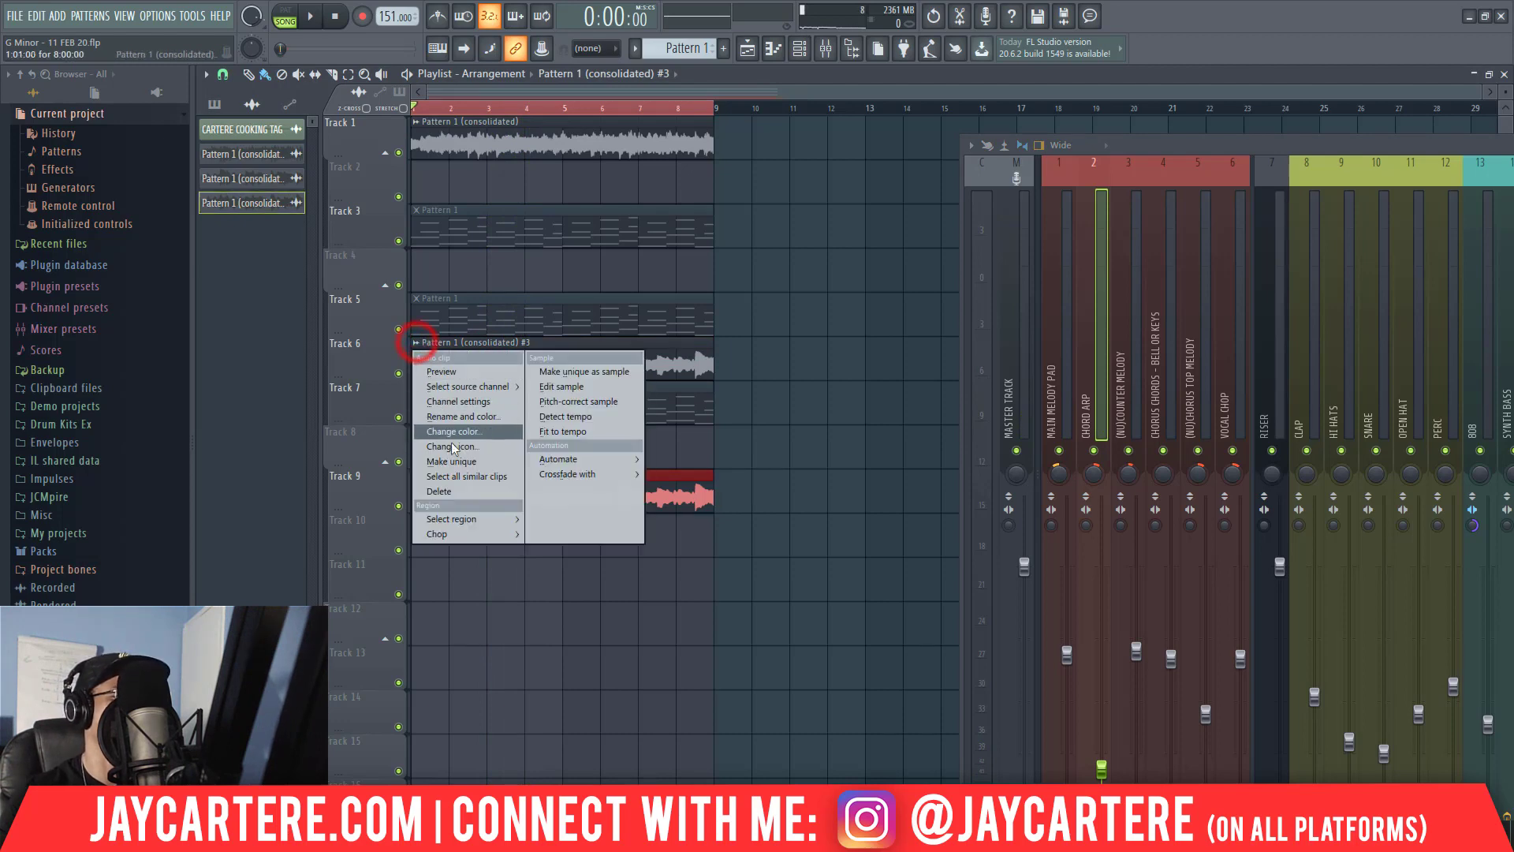
{"action": "left_click", "coordinate": [473, 417]}
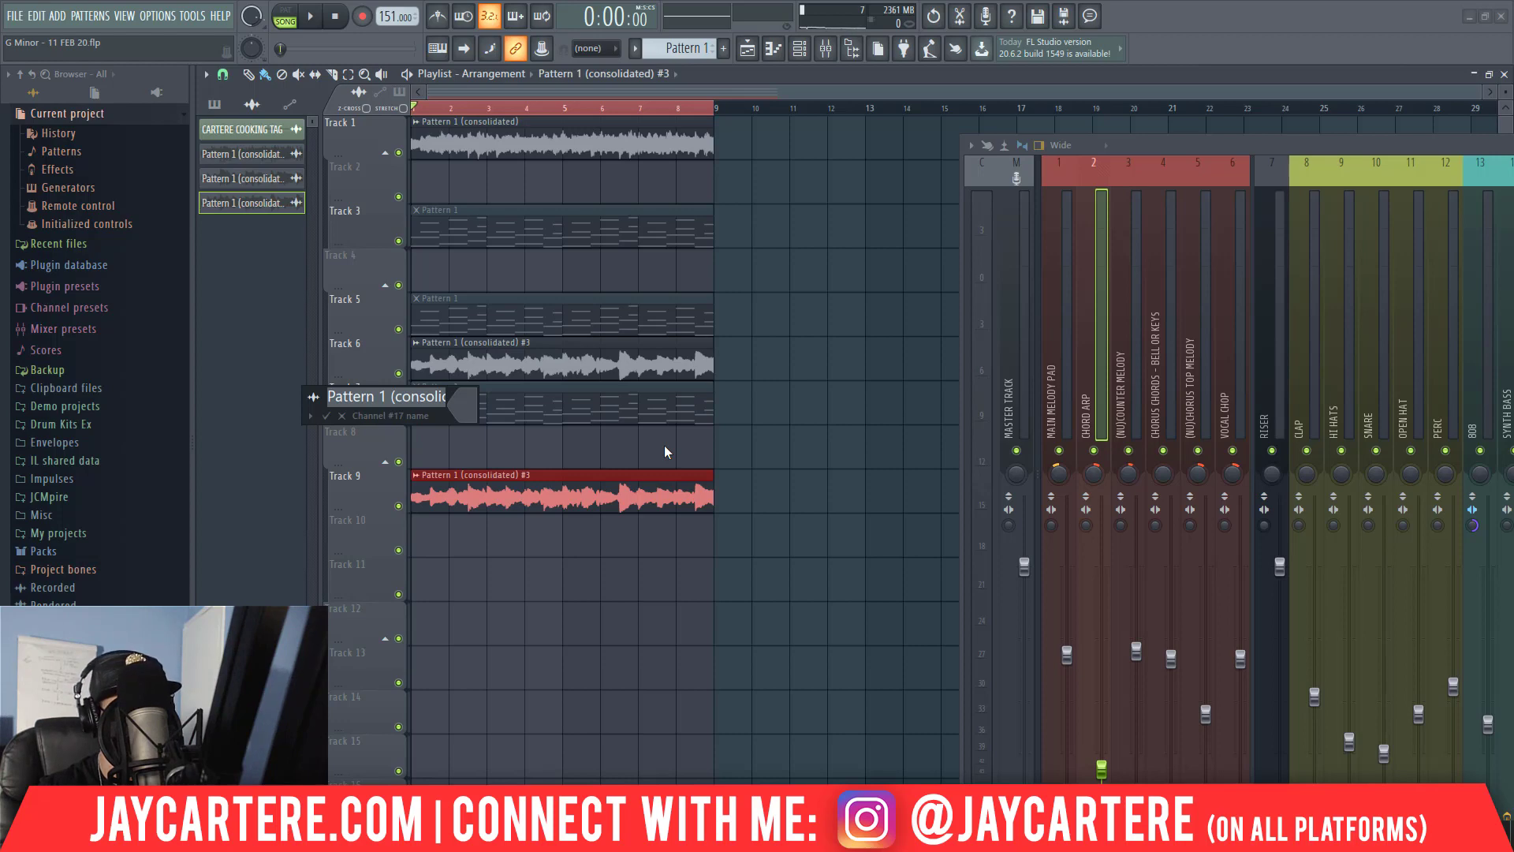
{"action": "type", "text": "CH"}
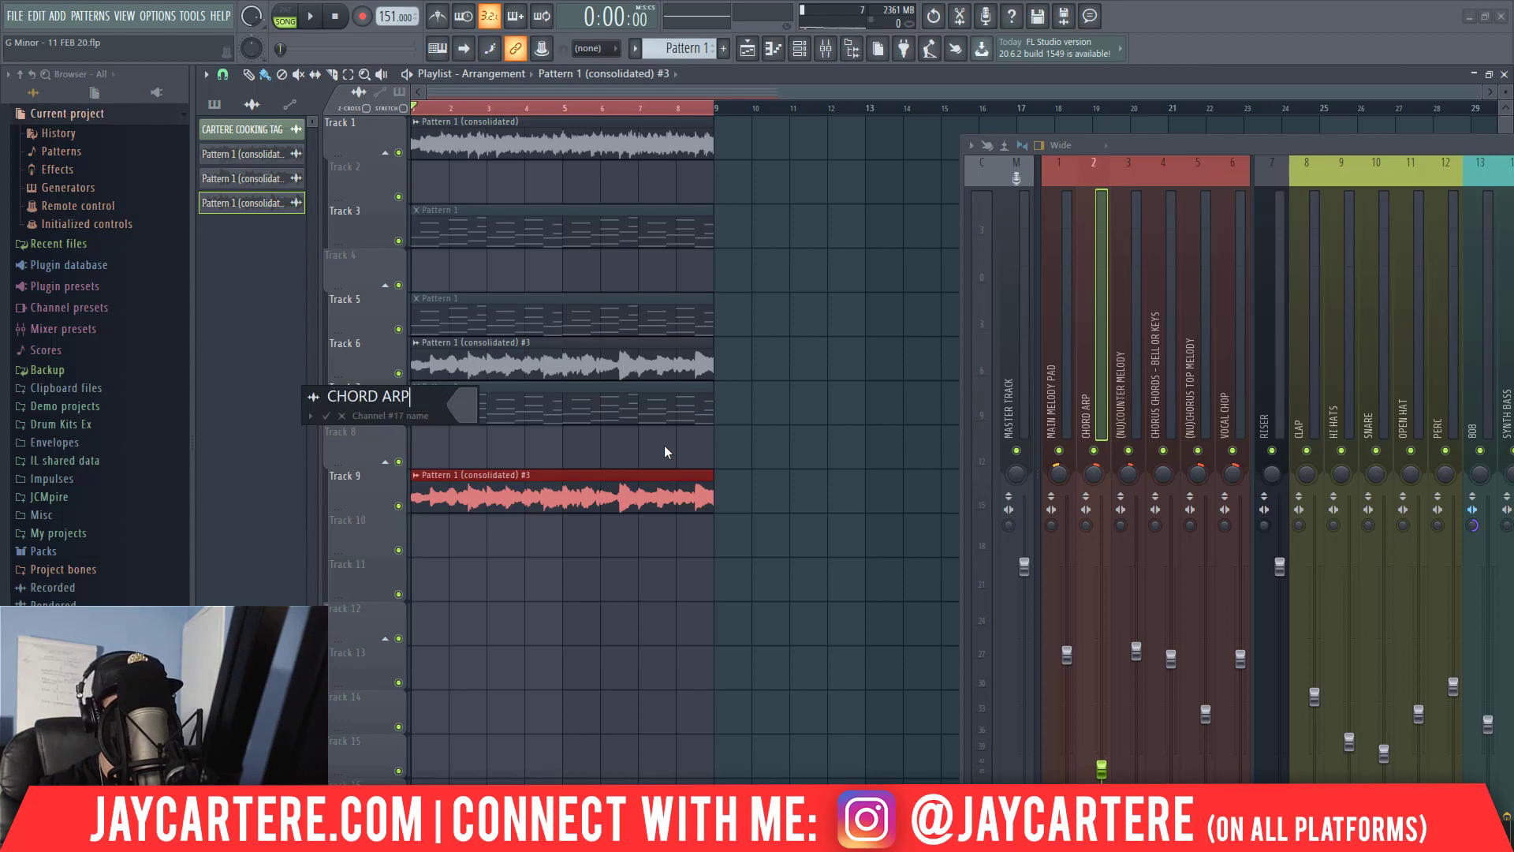
{"action": "type", "text": "ORD ARP"}
{"action": "key", "text": "Return"}
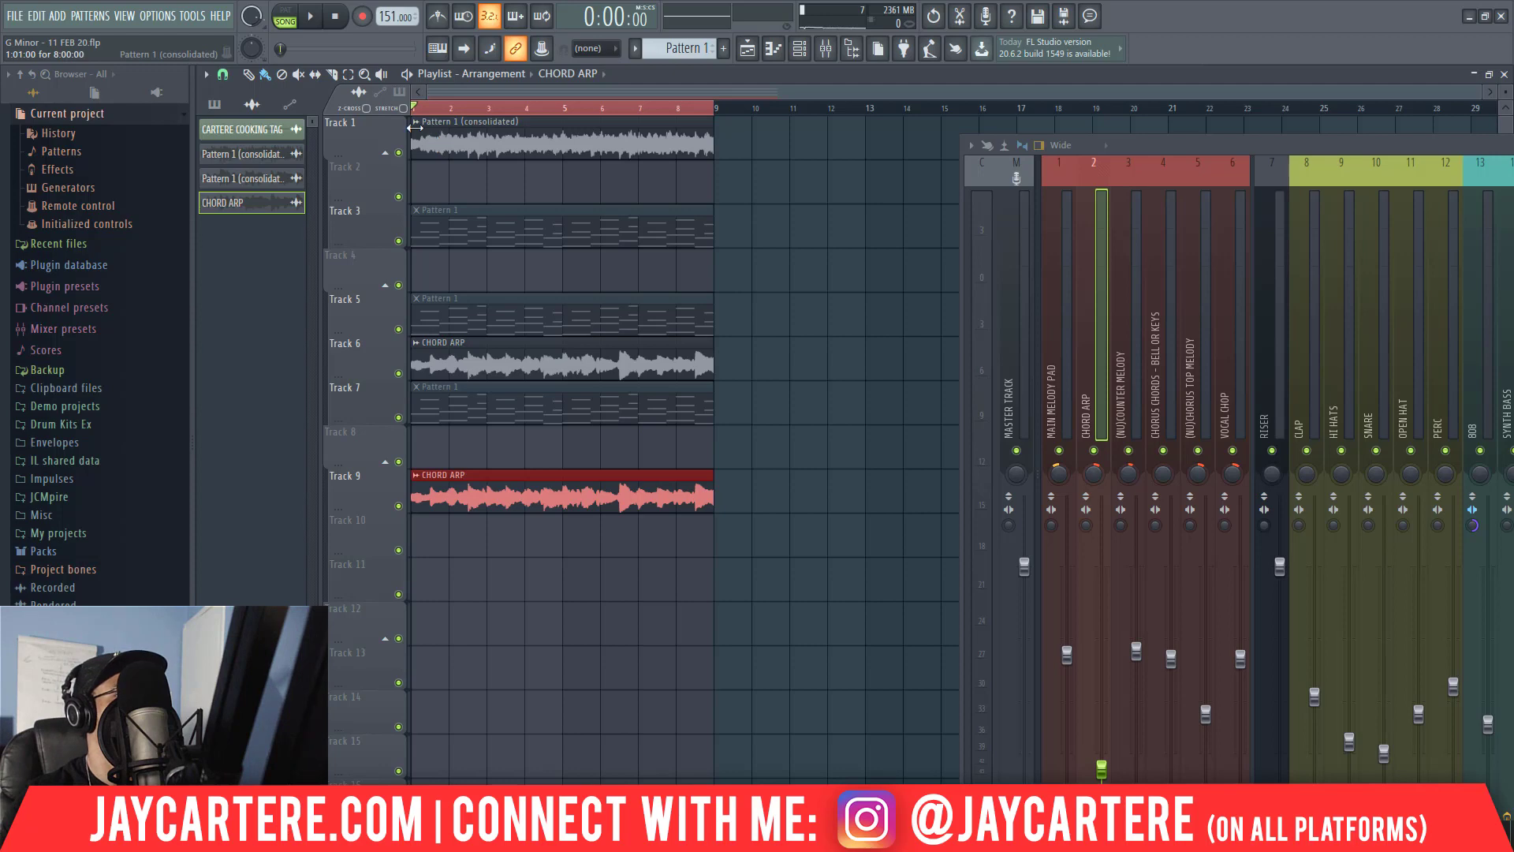
Rename the consolidated audio clip on Track 1 as MAIN MELODY.
{"action": "left_click", "coordinate": [414, 125]}
{"action": "left_click", "coordinate": [453, 198]}
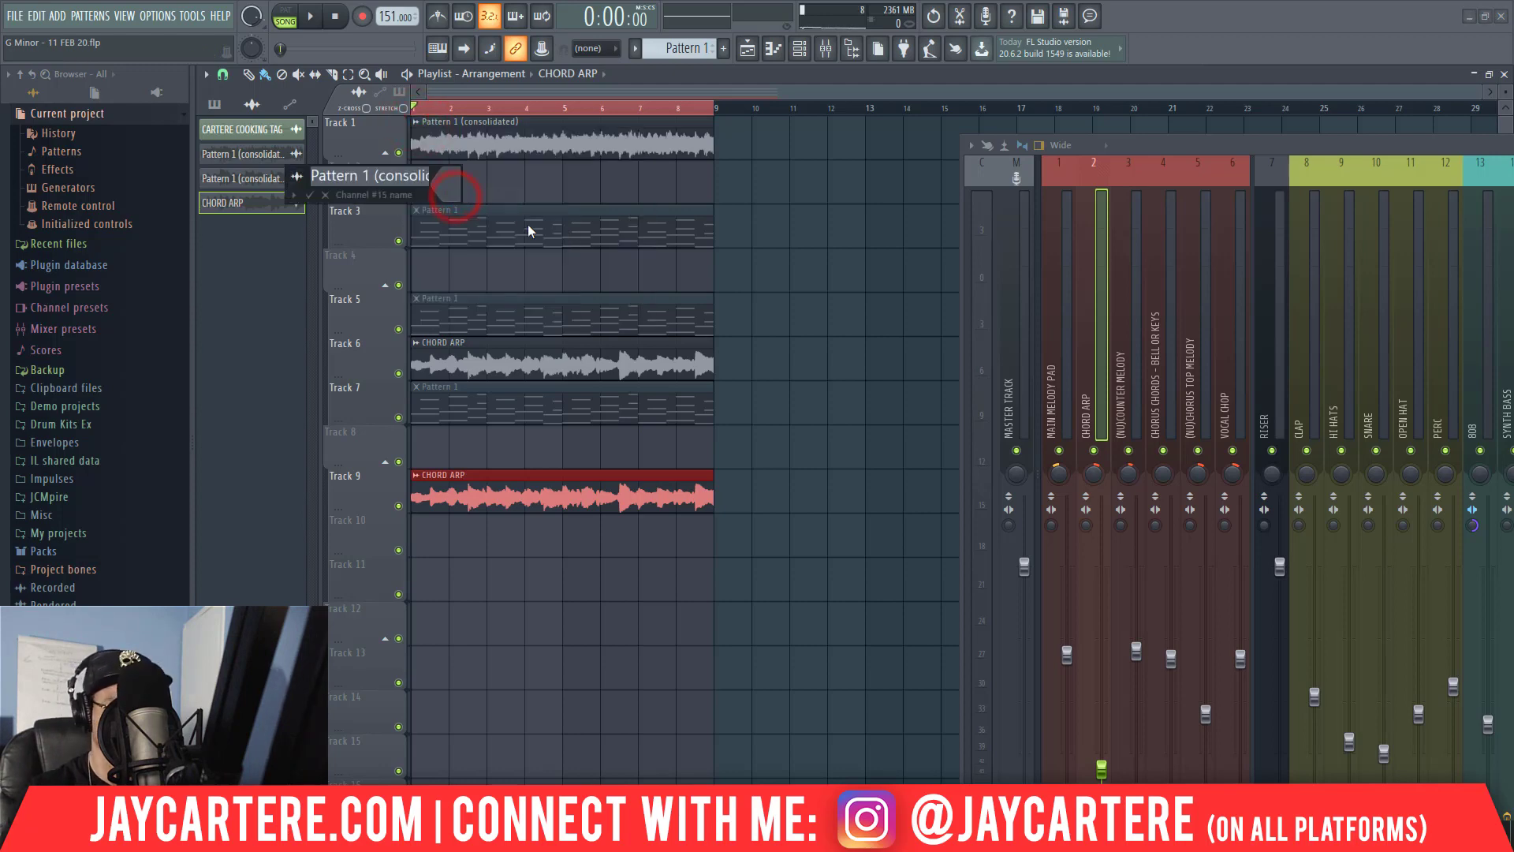
{"action": "type", "text": "MAIN MELO"}
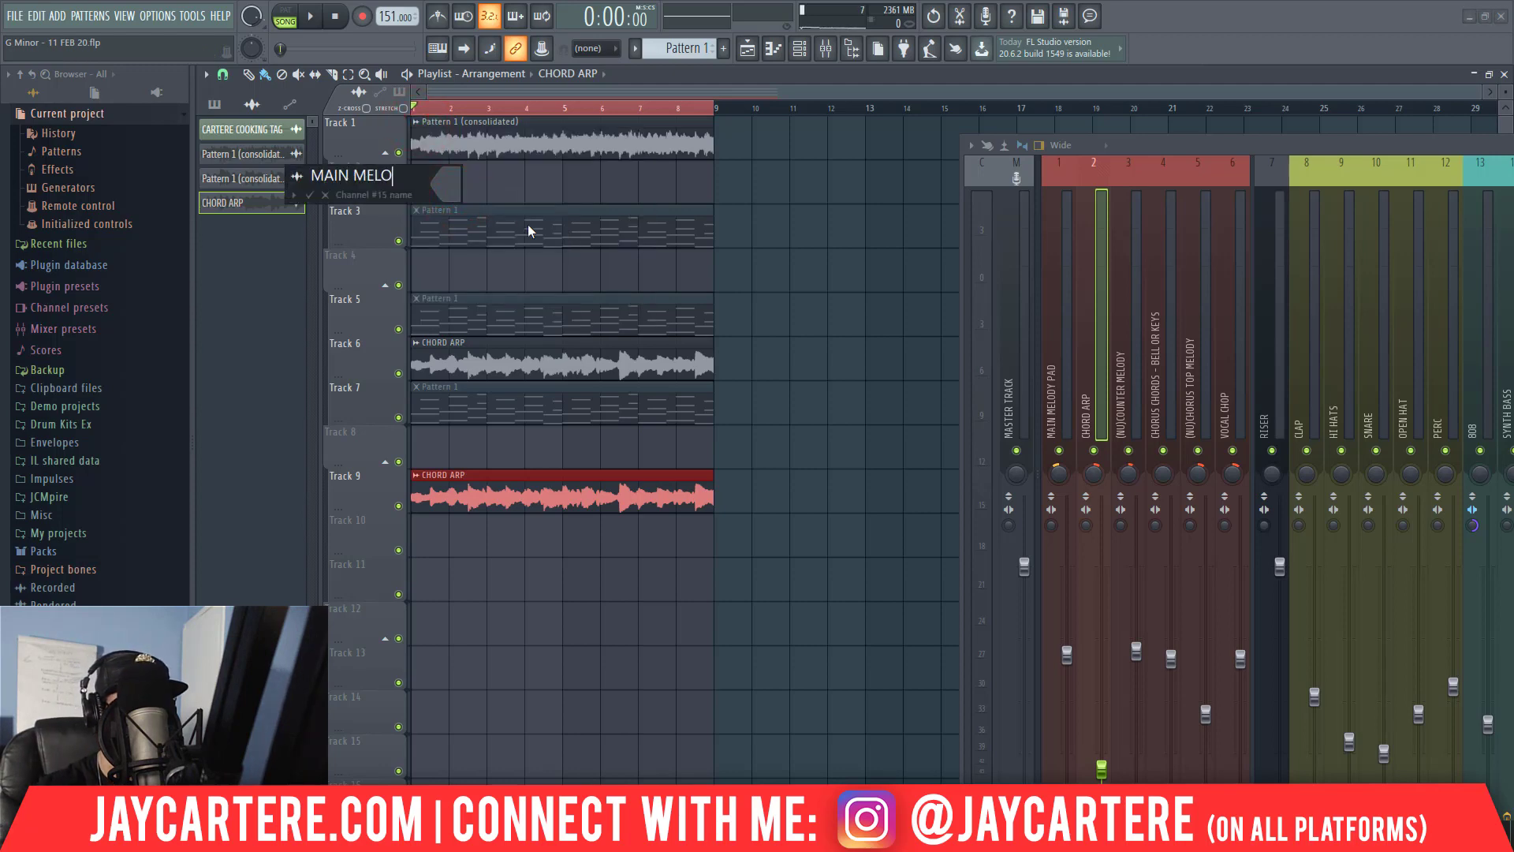
{"action": "type", "text": "DY"}
{"action": "key", "text": "Return"}
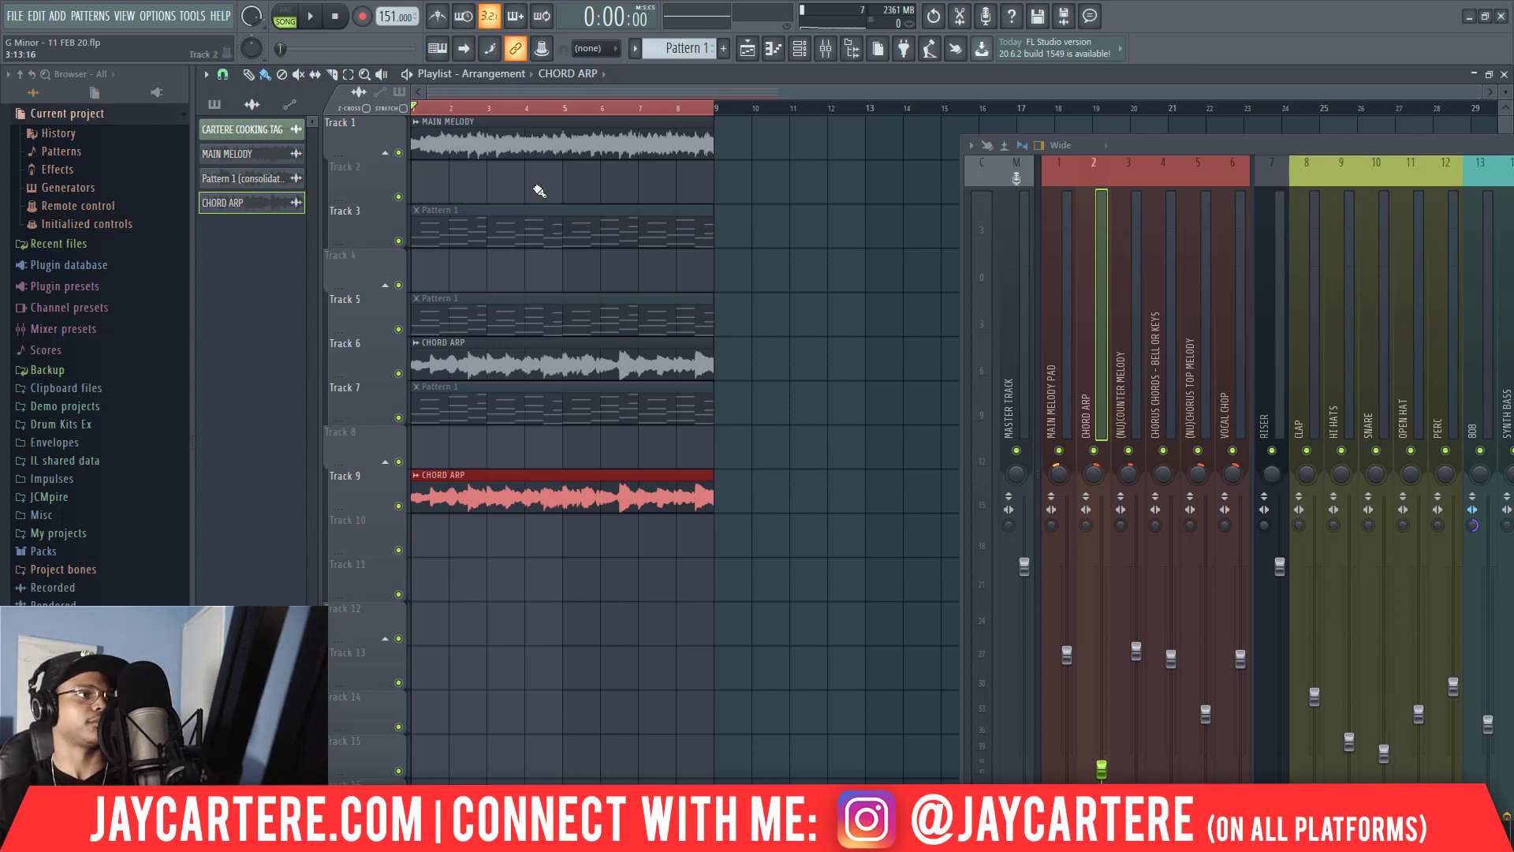
Make the arp audio clip on Track 9 unique and rename it as CHORD ARP REVERSE.
{"action": "right_click", "coordinate": [424, 485]}
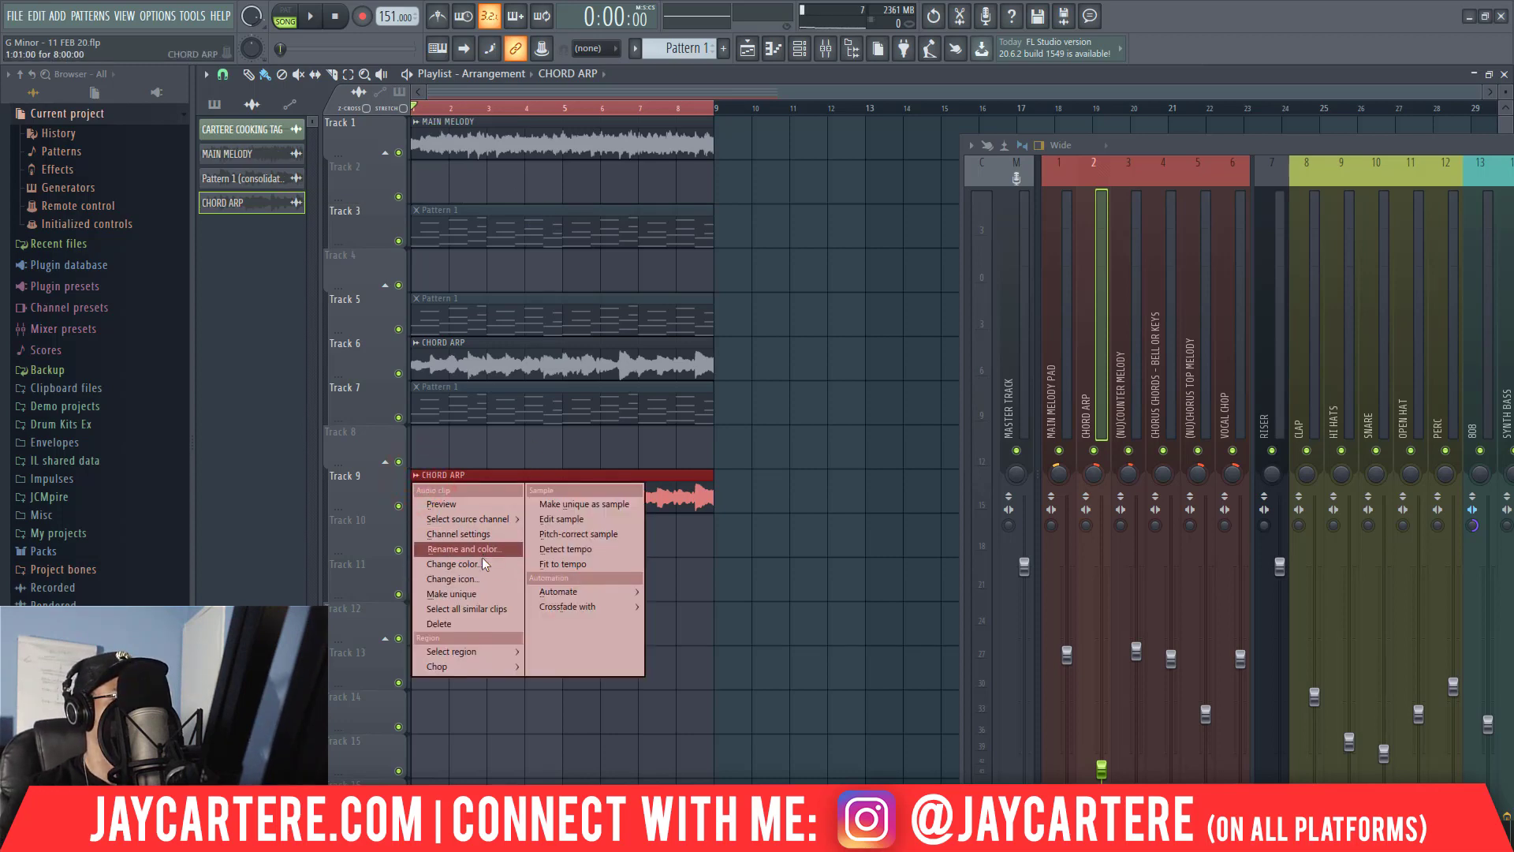
{"action": "left_click", "coordinate": [477, 595]}
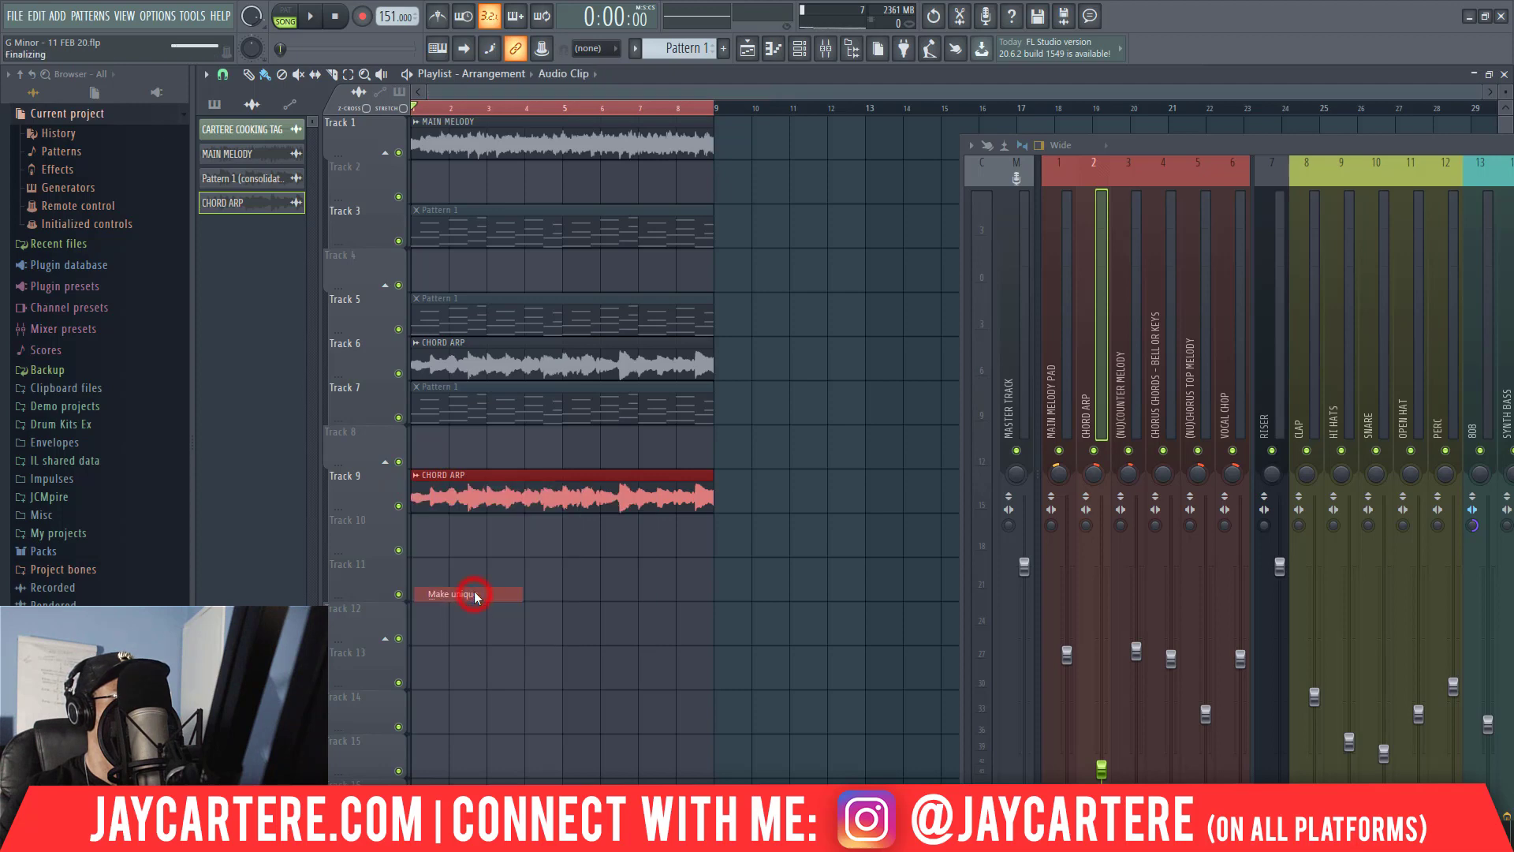
{"action": "right_click", "coordinate": [418, 481]}
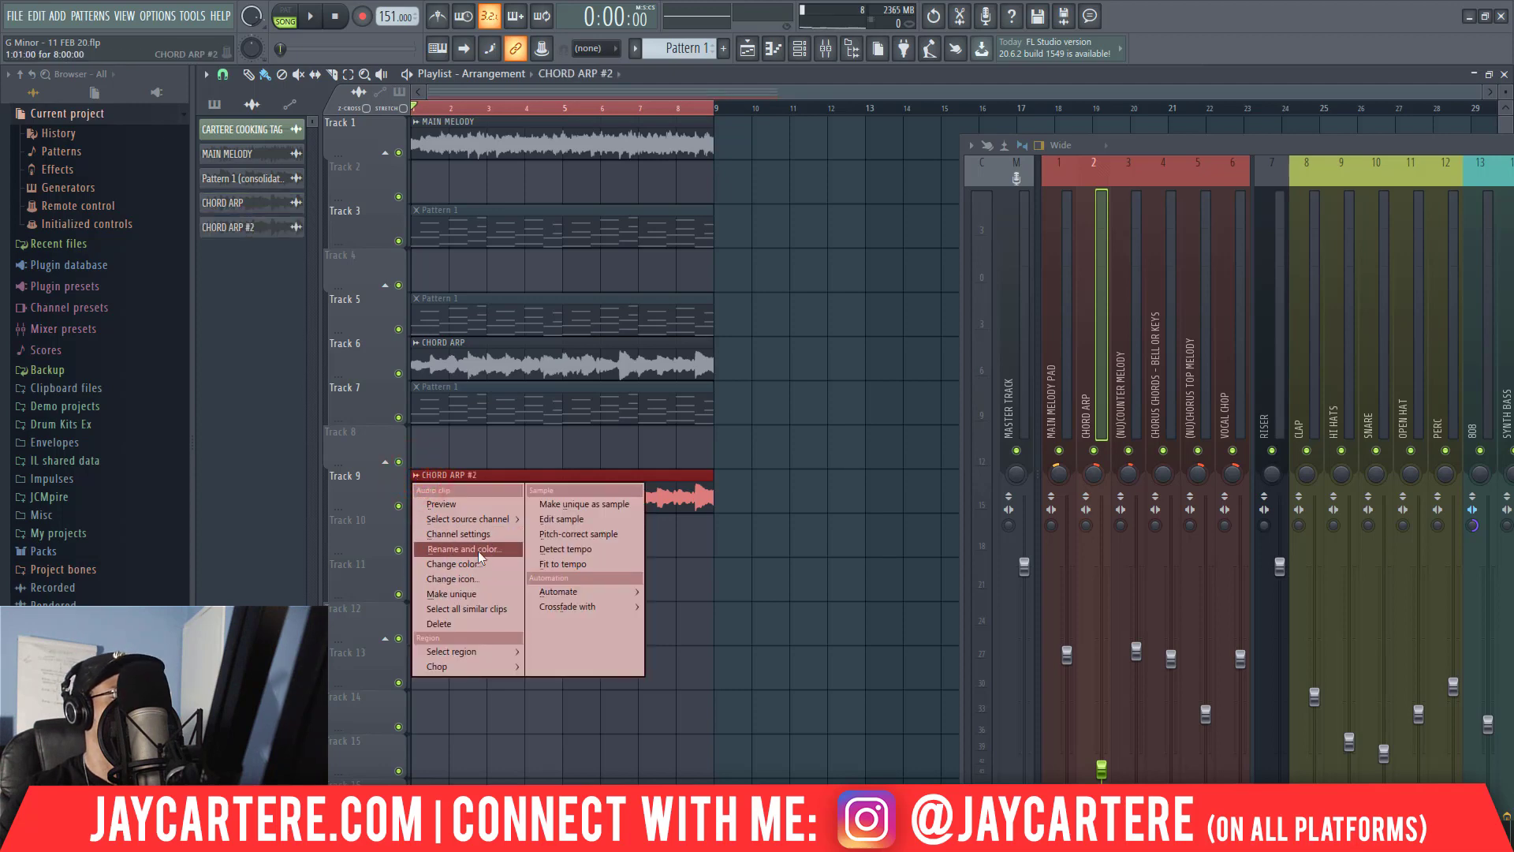
{"action": "left_click", "coordinate": [478, 551]}
{"action": "left_click", "coordinate": [433, 528]}
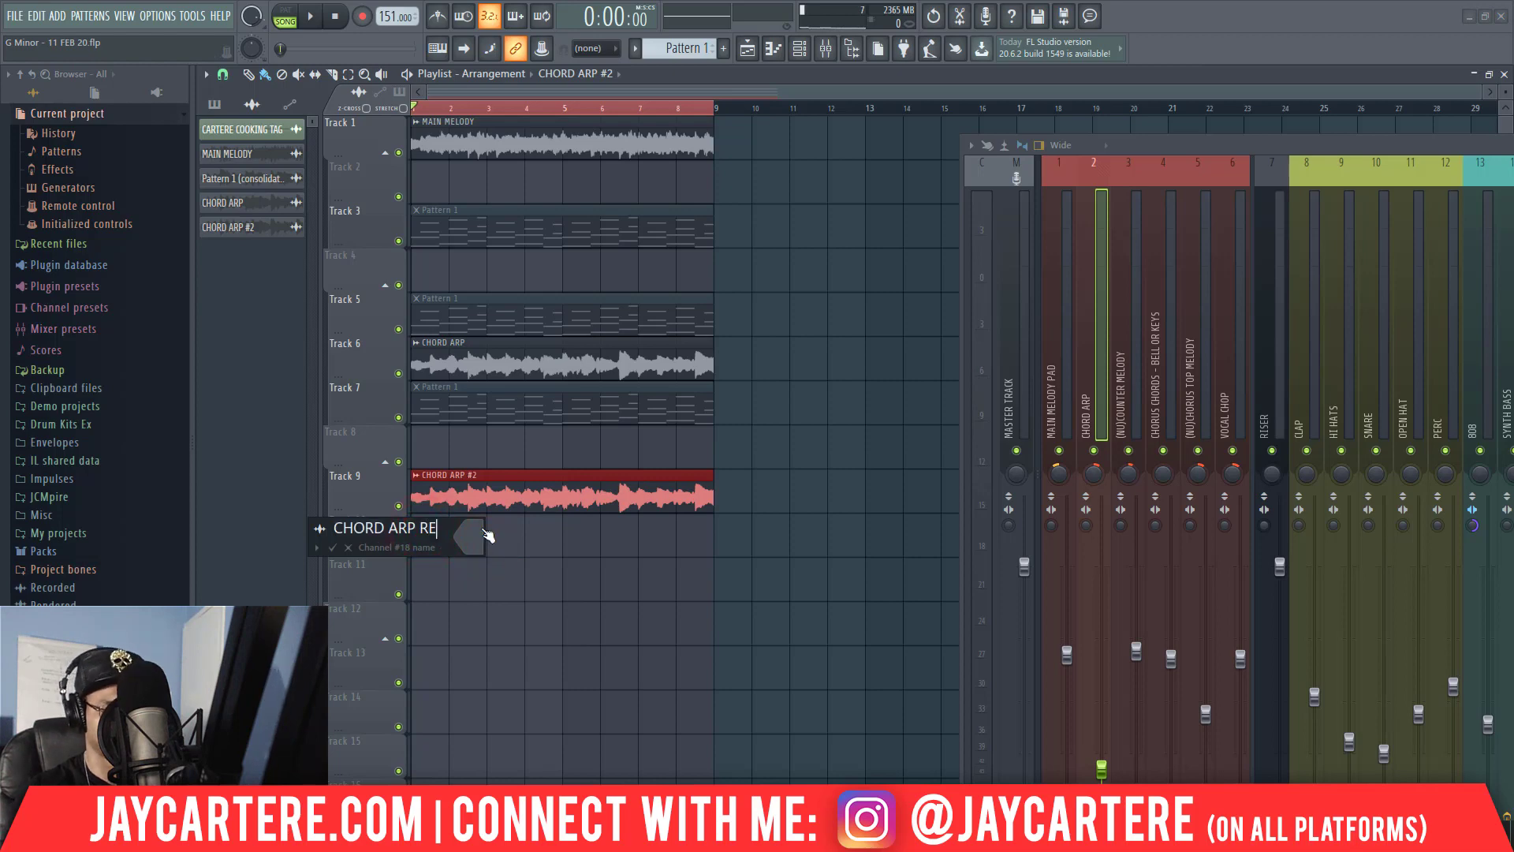
{"action": "type", "text": "REVERSE"}
{"action": "key", "text": "Return"}
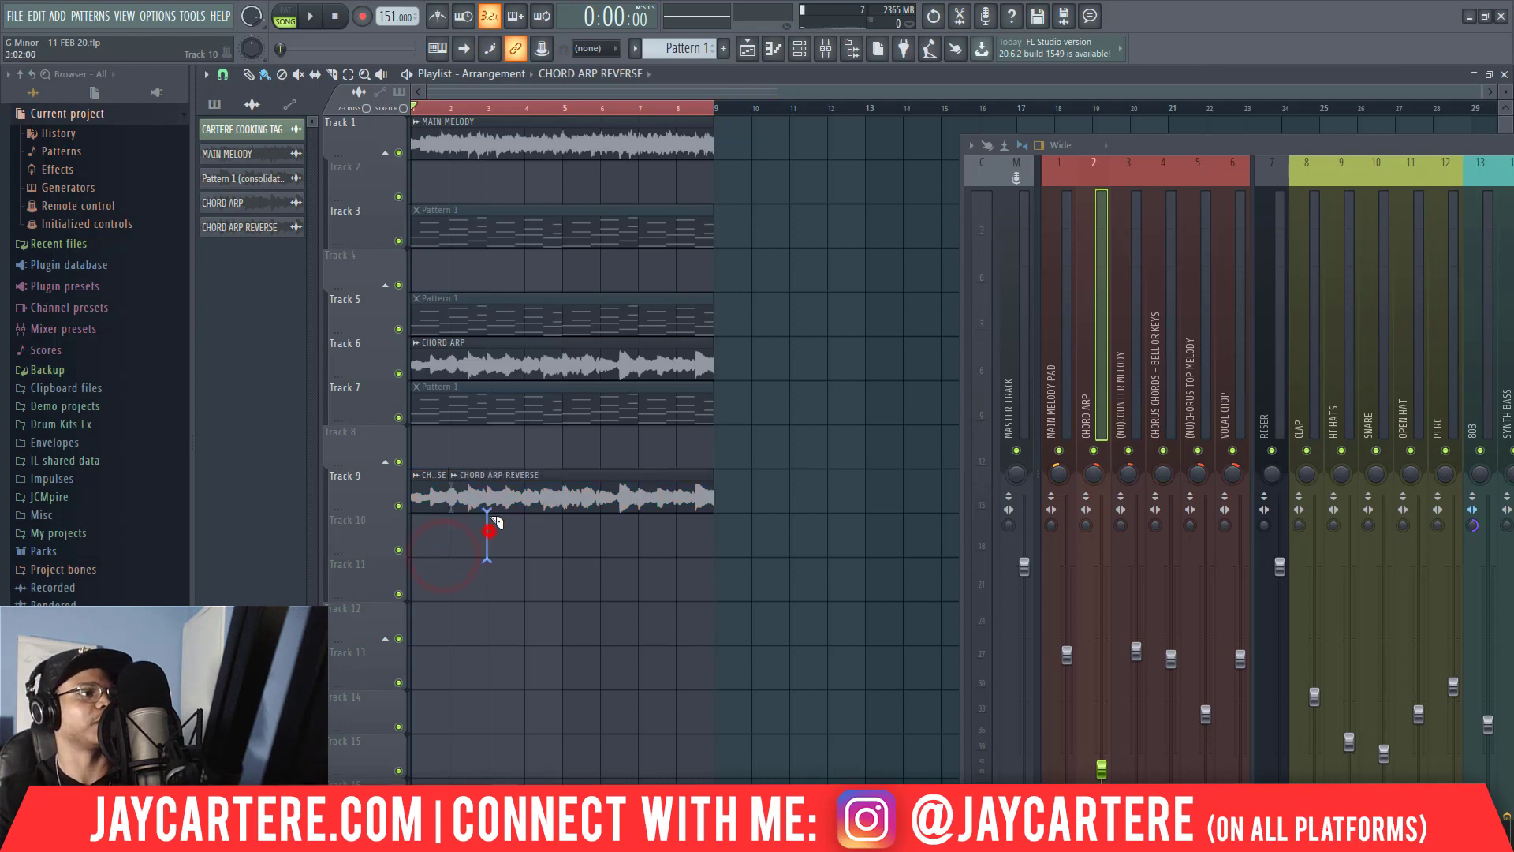
Slice the CHORD ARP REVERSE clip on Track 9 at every bar line from bar 3 to bar 8.
{"action": "left_click", "coordinate": [521, 527]}
{"action": "left_click", "coordinate": [561, 526]}
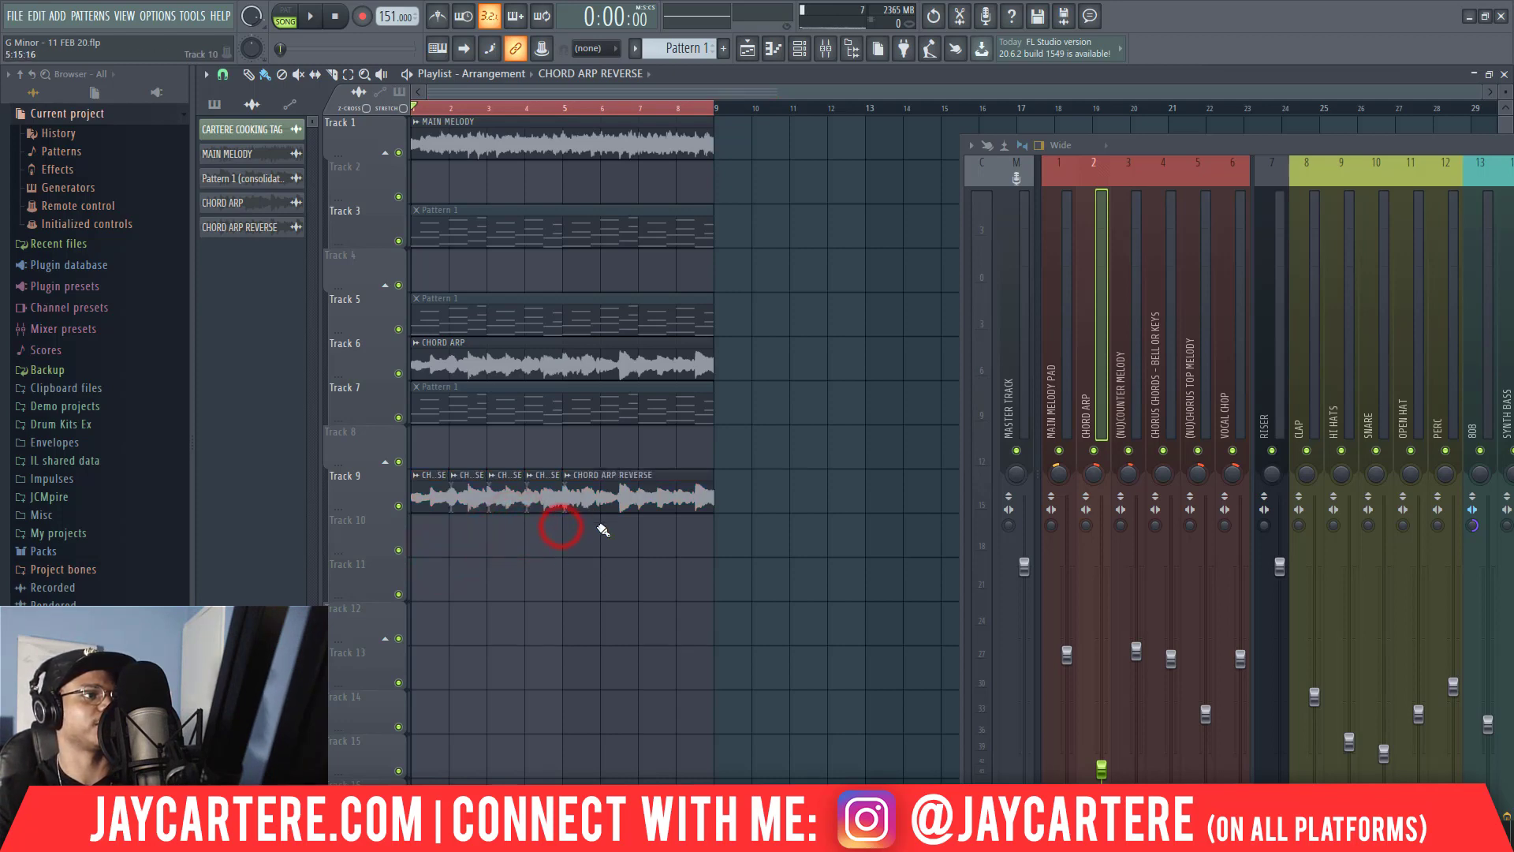
{"action": "left_click", "coordinate": [598, 527]}
{"action": "left_click", "coordinate": [646, 513]}
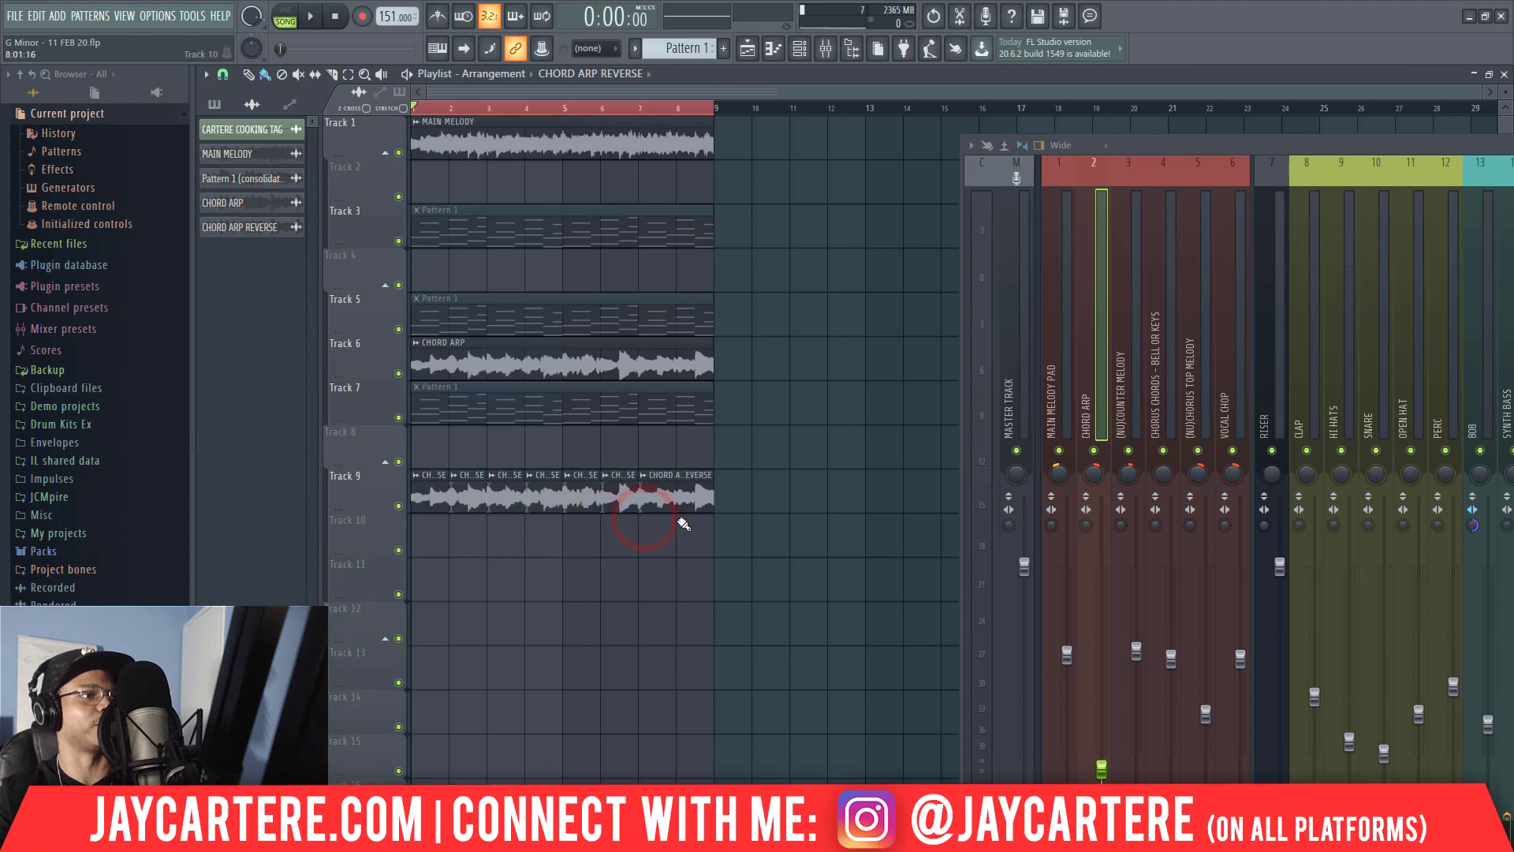
{"action": "left_click", "coordinate": [680, 516]}
Move the one-bar slices from Track 9 to Track 10 in reverse order, filling bars 1 to 8.
{"action": "left_click_drag", "start_coordinate": [695, 497], "coordinate": [446, 535]}
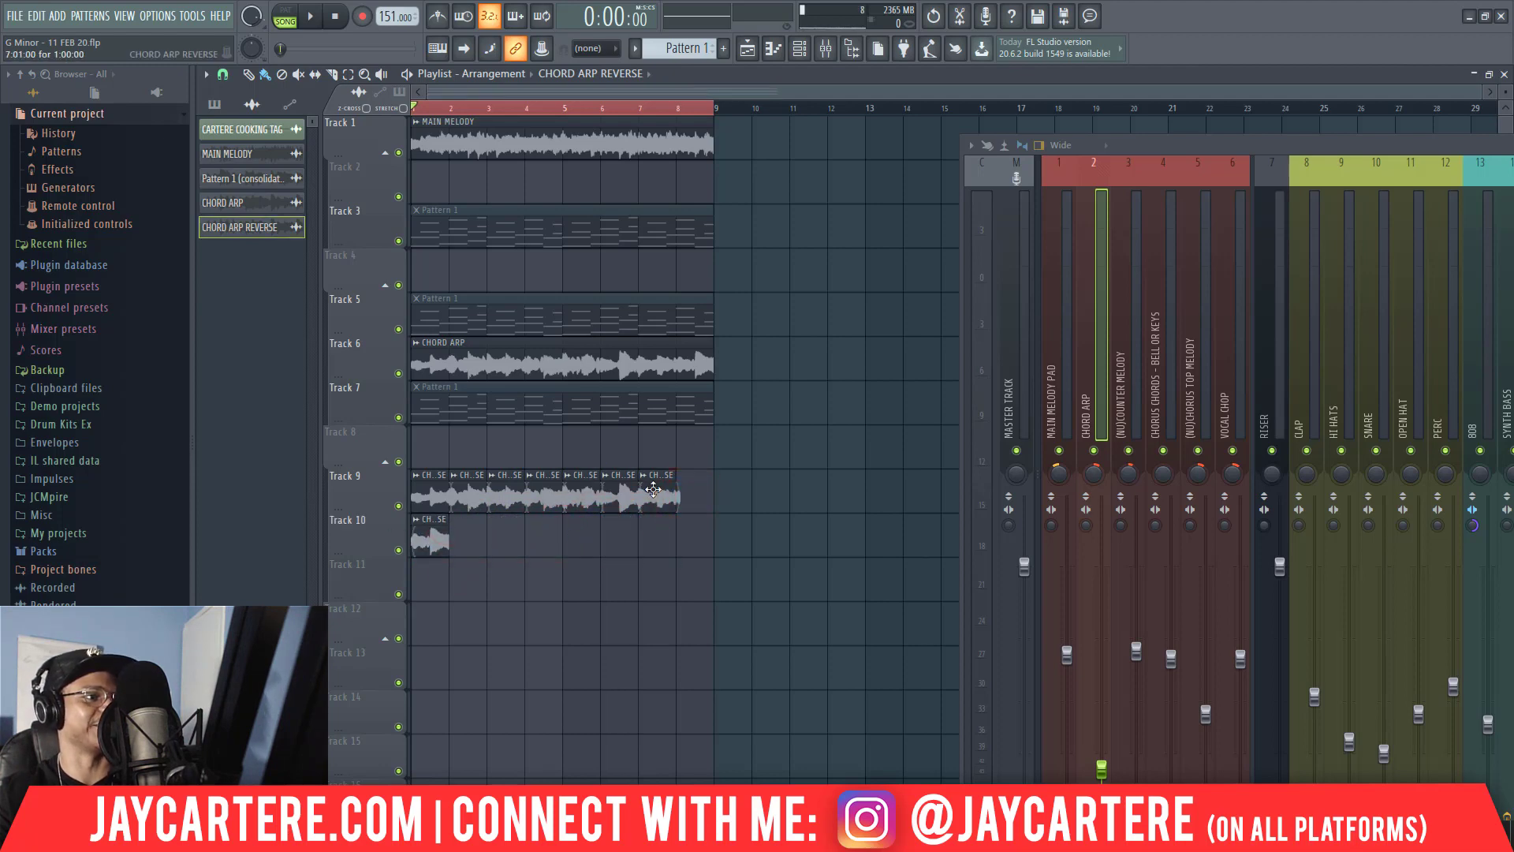
{"action": "left_click_drag", "start_coordinate": [653, 490], "coordinate": [499, 536]}
{"action": "left_click_drag", "start_coordinate": [625, 493], "coordinate": [509, 536]}
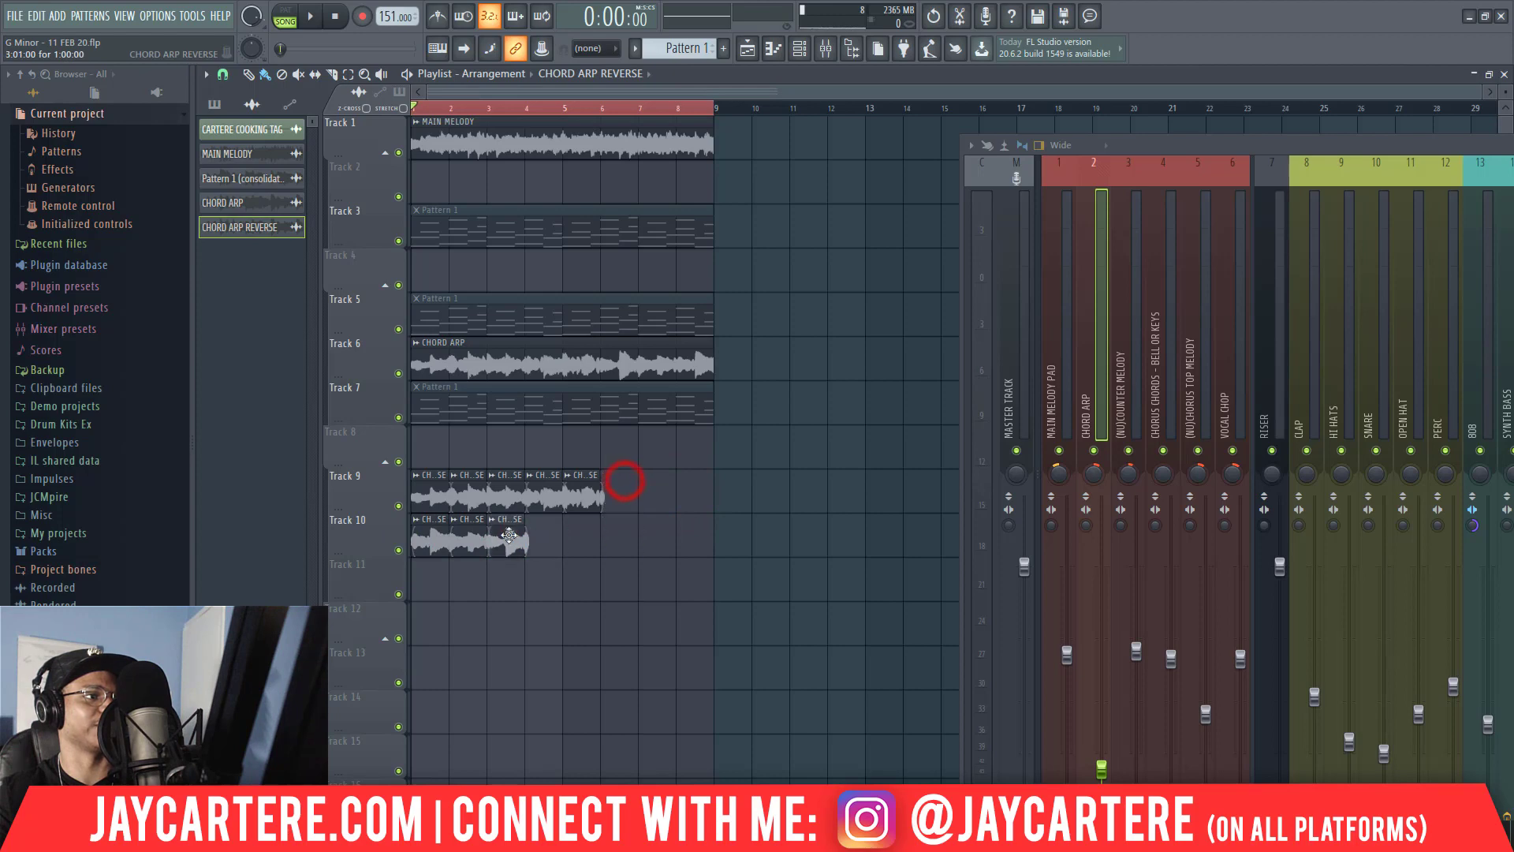
{"action": "left_click_drag", "start_coordinate": [585, 486], "coordinate": [583, 535]}
{"action": "left_click_drag", "start_coordinate": [503, 497], "coordinate": [622, 541]}
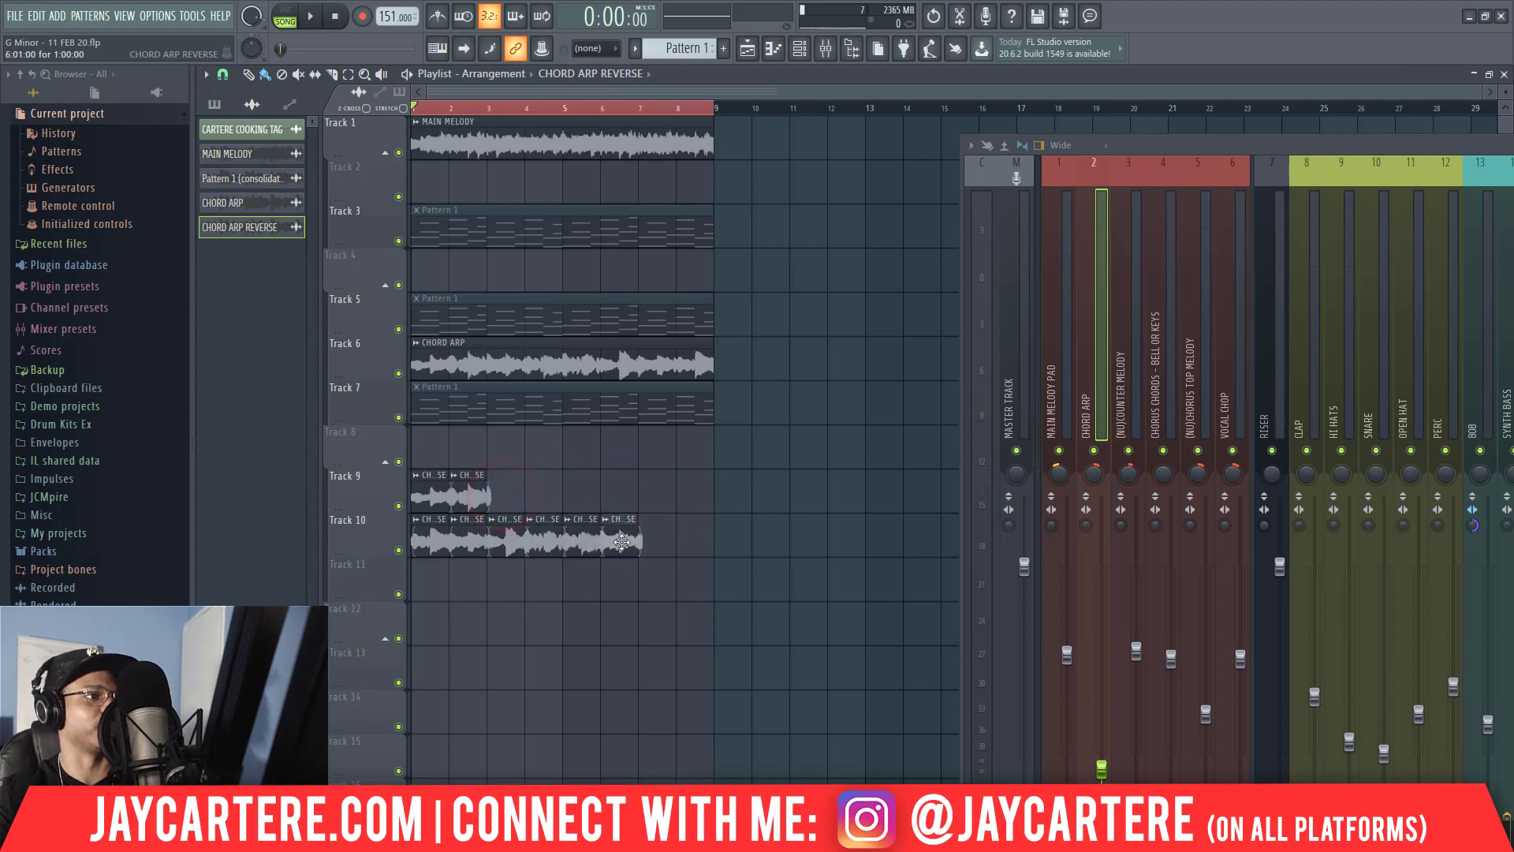
{"action": "left_click_drag", "start_coordinate": [463, 500], "coordinate": [661, 560]}
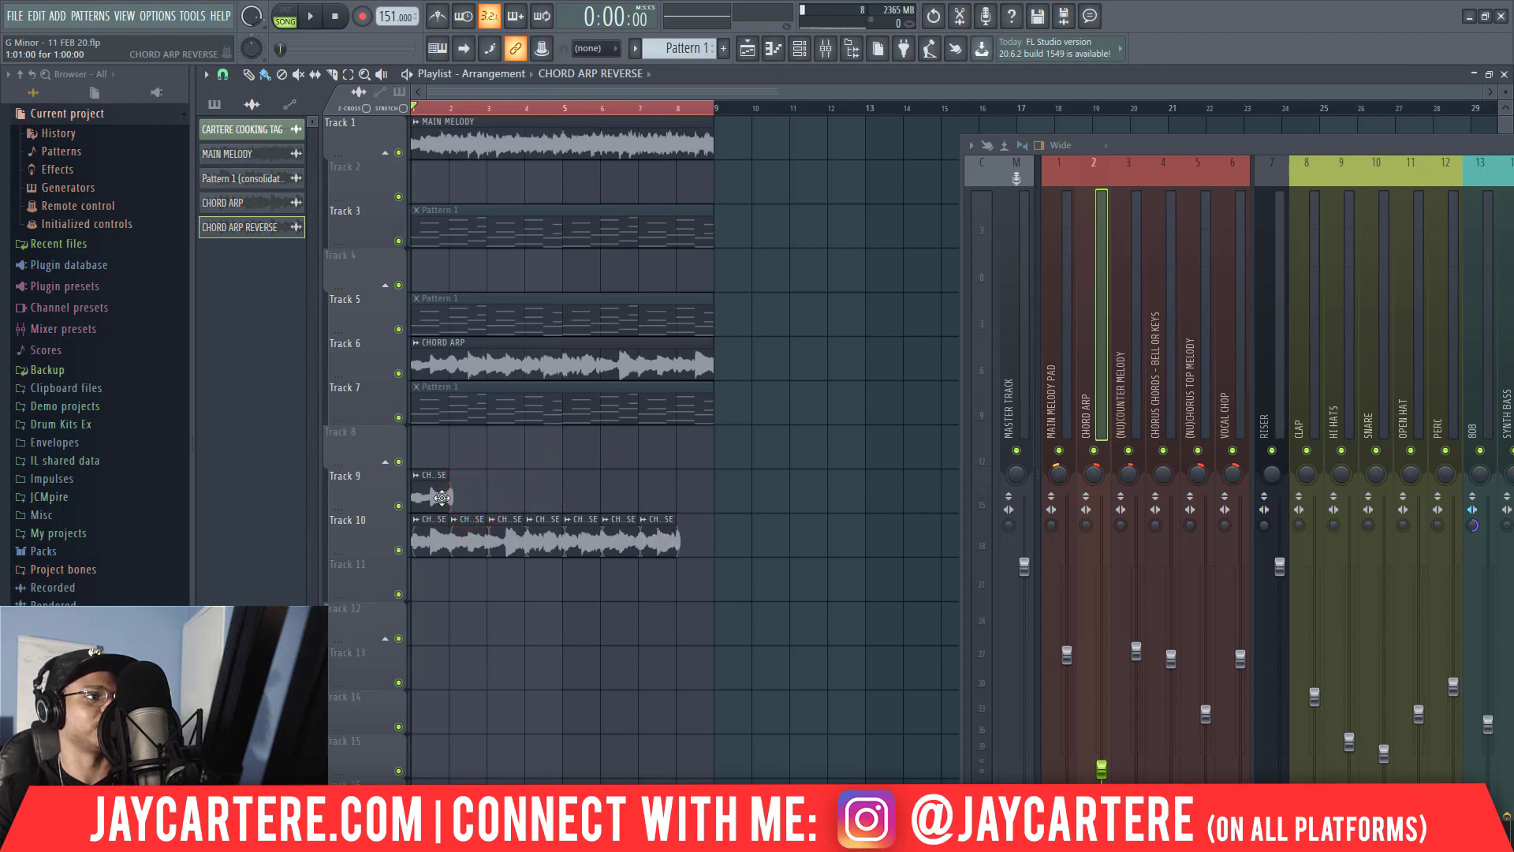
{"action": "left_click_drag", "start_coordinate": [442, 496], "coordinate": [695, 547]}
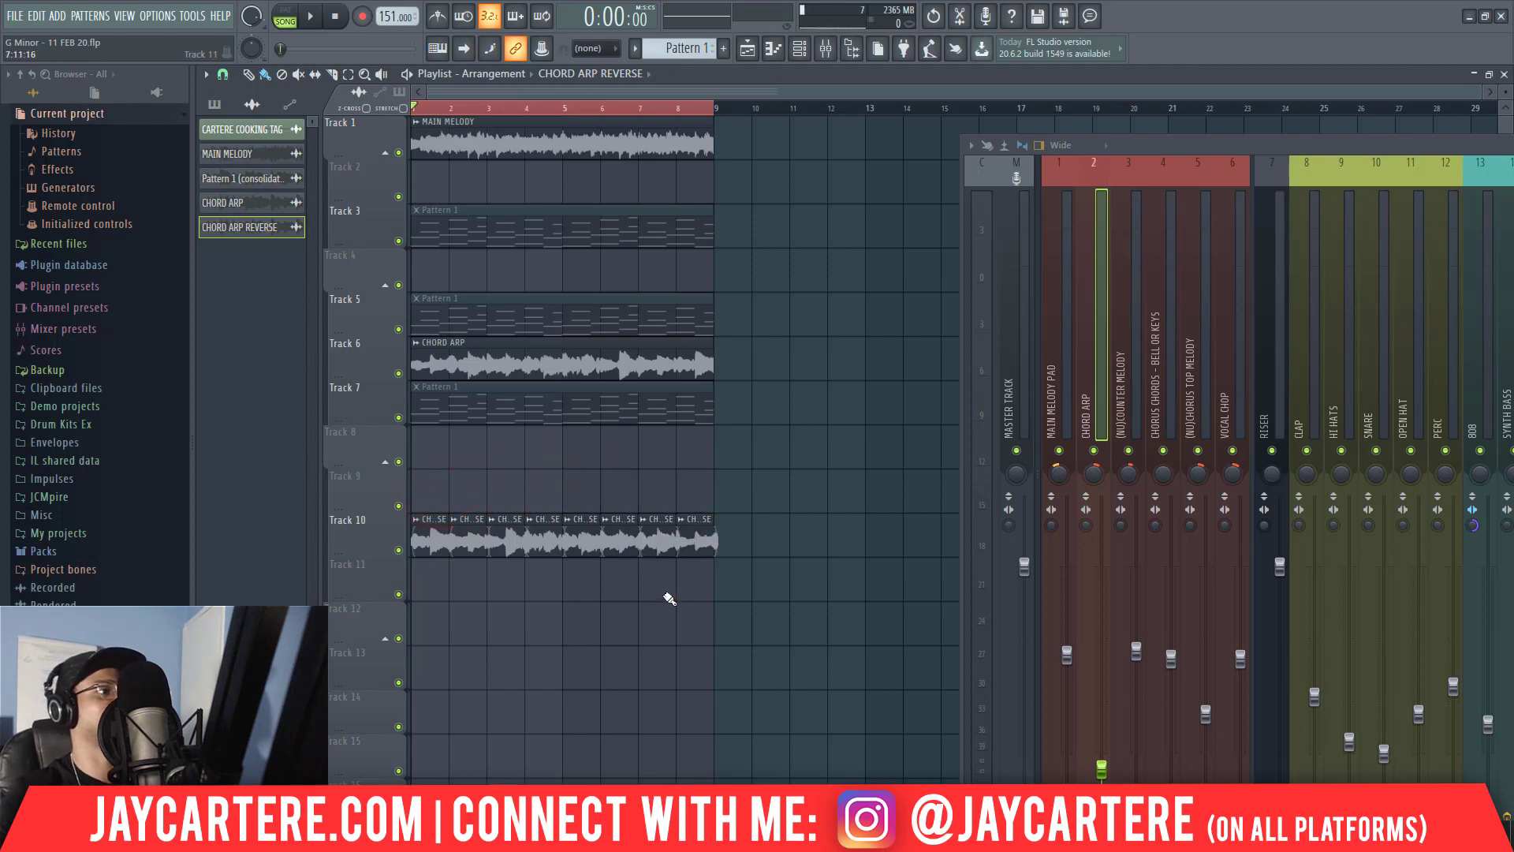
Route the CHORD ARP REVERSE channel to mixer track 5 and adjust its channel volume while the arrangement plays.
{"action": "double_click", "coordinate": [435, 539]}
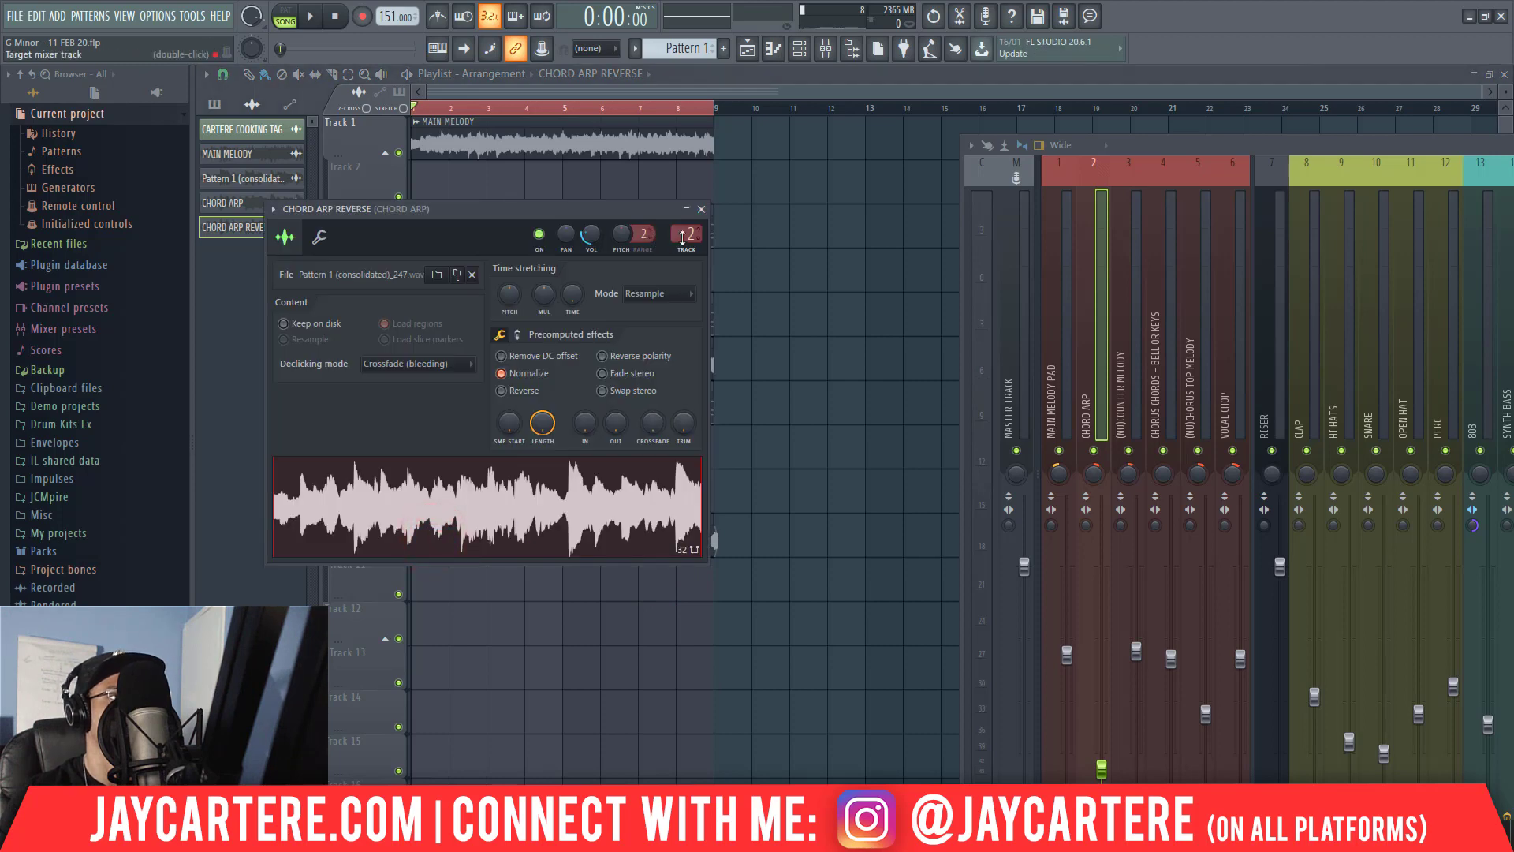
{"action": "left_click_drag", "start_coordinate": [683, 235], "coordinate": [683, 223]}
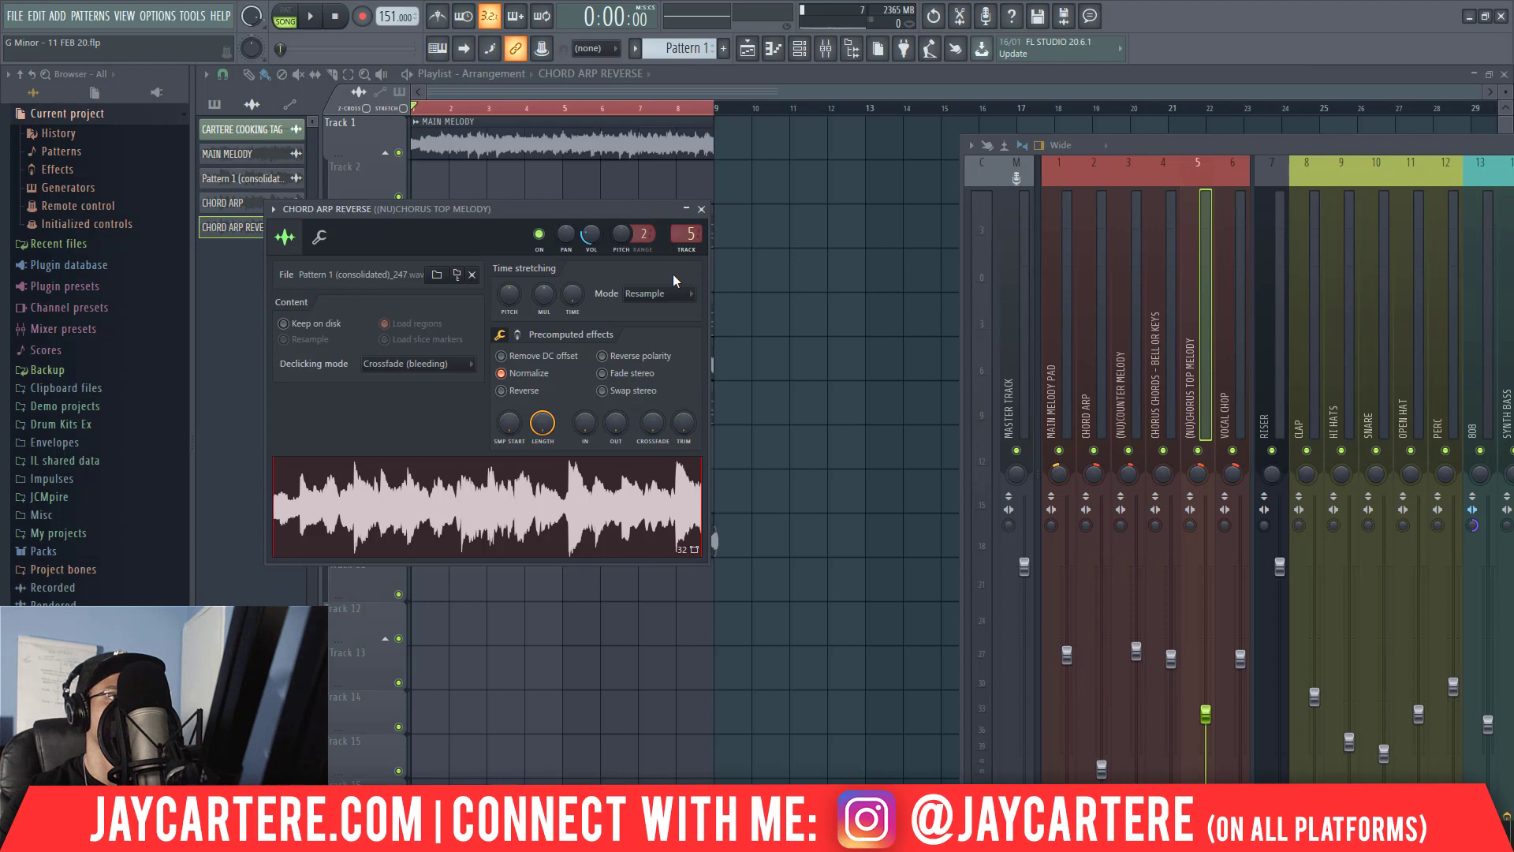
{"action": "key", "text": "space"}
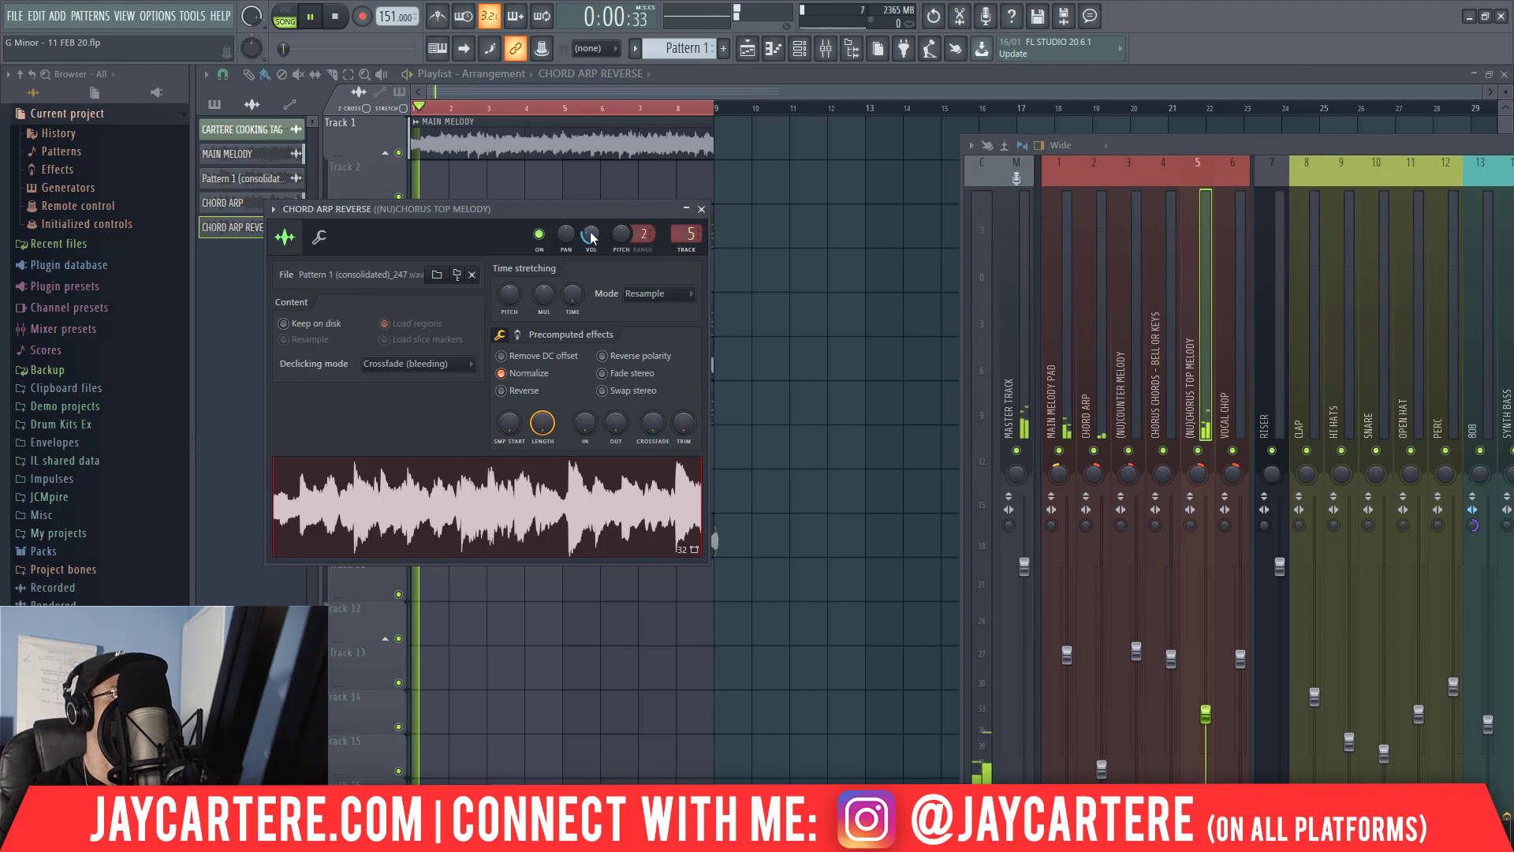
{"action": "left_click", "coordinate": [591, 235]}
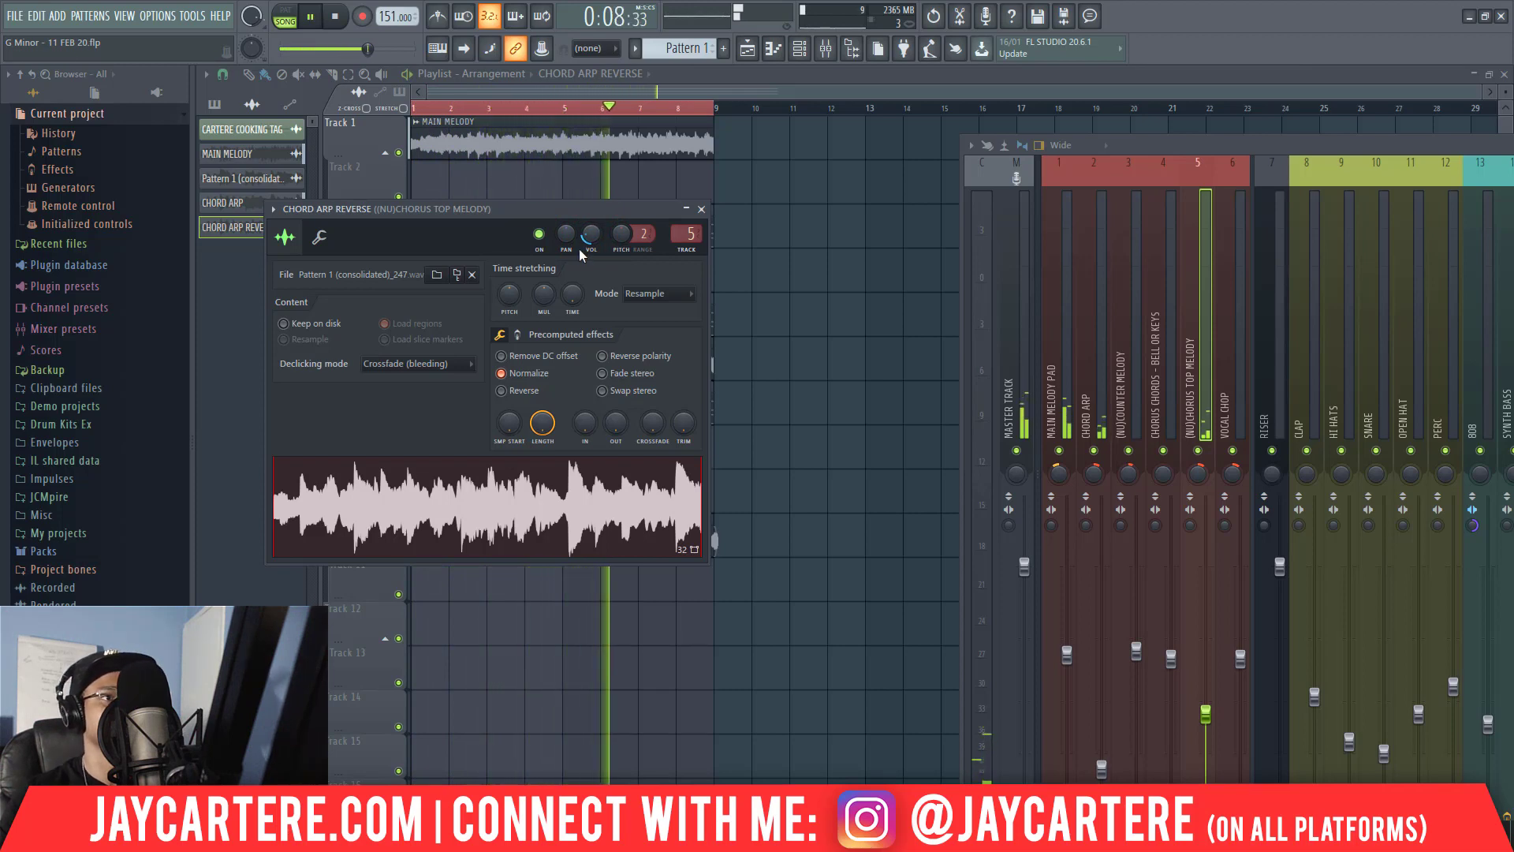
{"action": "left_click_drag", "start_coordinate": [591, 237], "coordinate": [592, 238]}
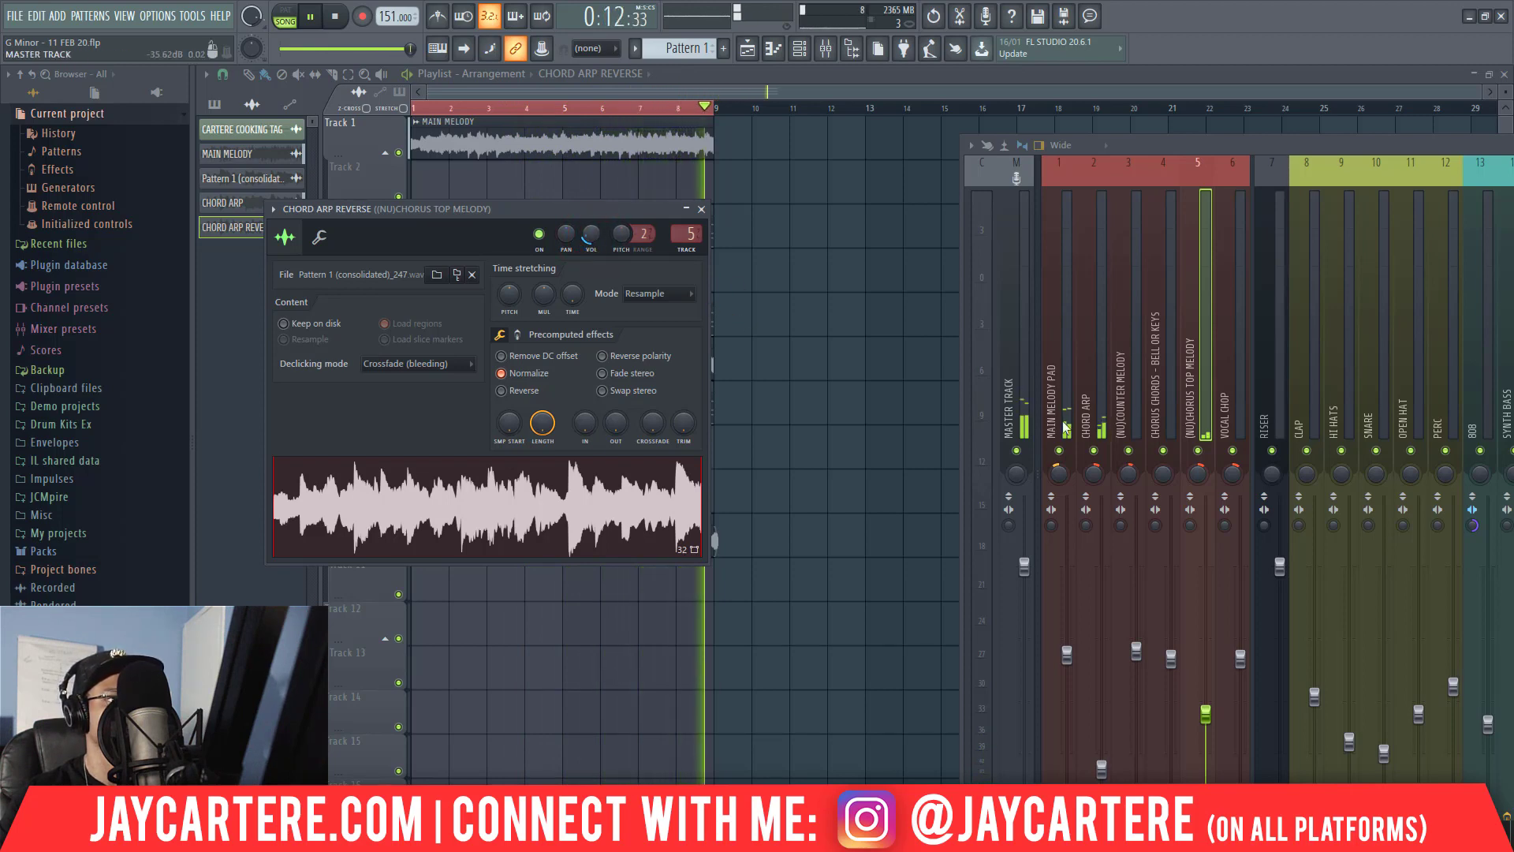
Raise the time-stretching pitch of CHORD ARP REVERSE and lower its channel volume, temporarily muting the CHORD ARP mixer track to compare.
{"action": "left_click", "coordinate": [1094, 451]}
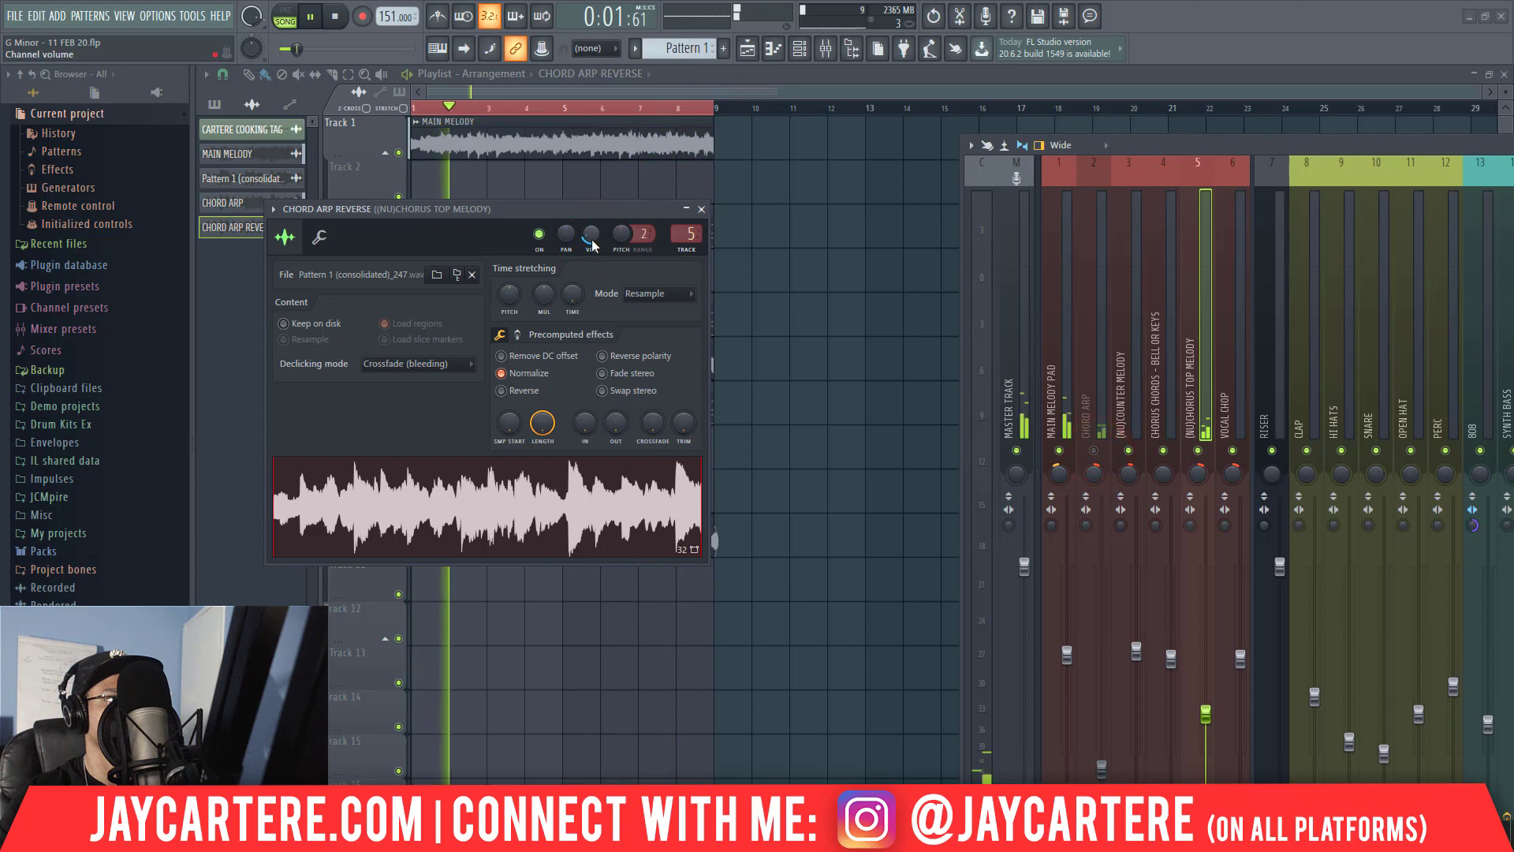
{"action": "left_click_drag", "start_coordinate": [591, 238], "coordinate": [593, 239]}
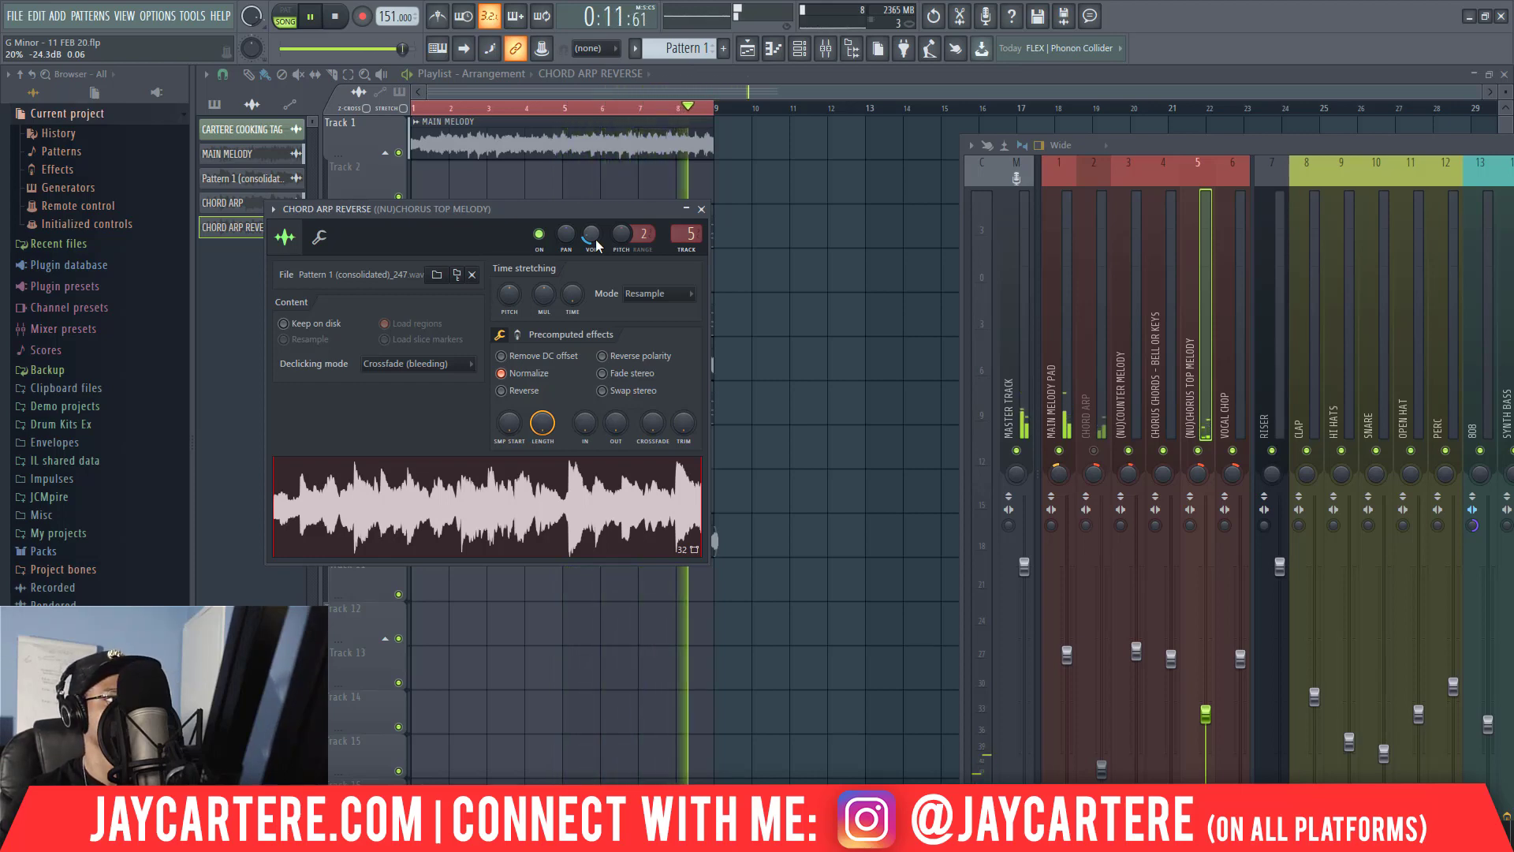
{"action": "left_click_drag", "start_coordinate": [513, 291], "coordinate": [513, 289]}
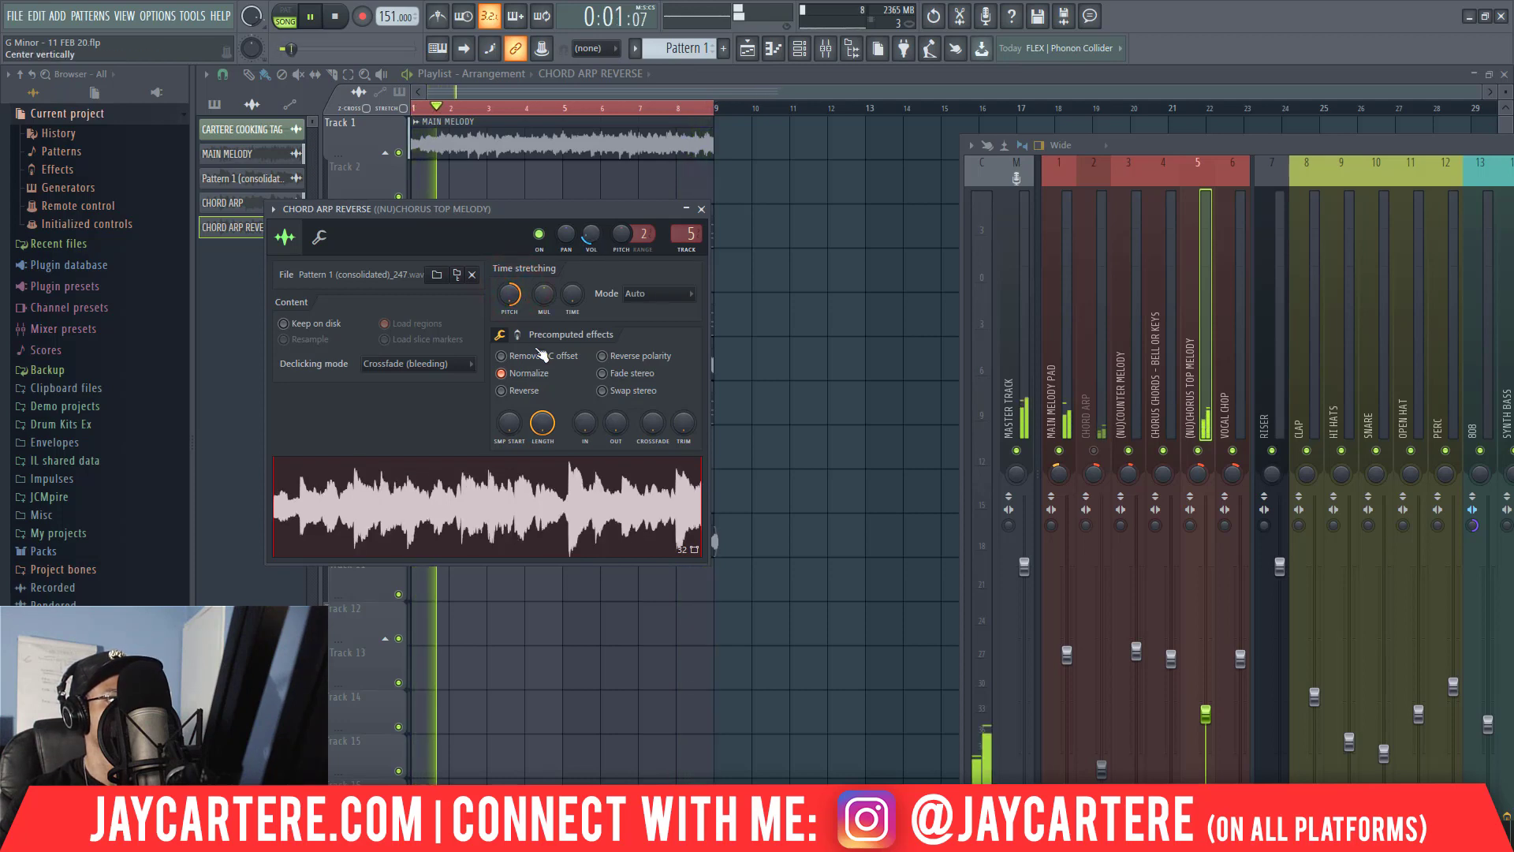
{"action": "left_click", "coordinate": [592, 238]}
{"action": "left_click_drag", "start_coordinate": [593, 238], "coordinate": [592, 245]}
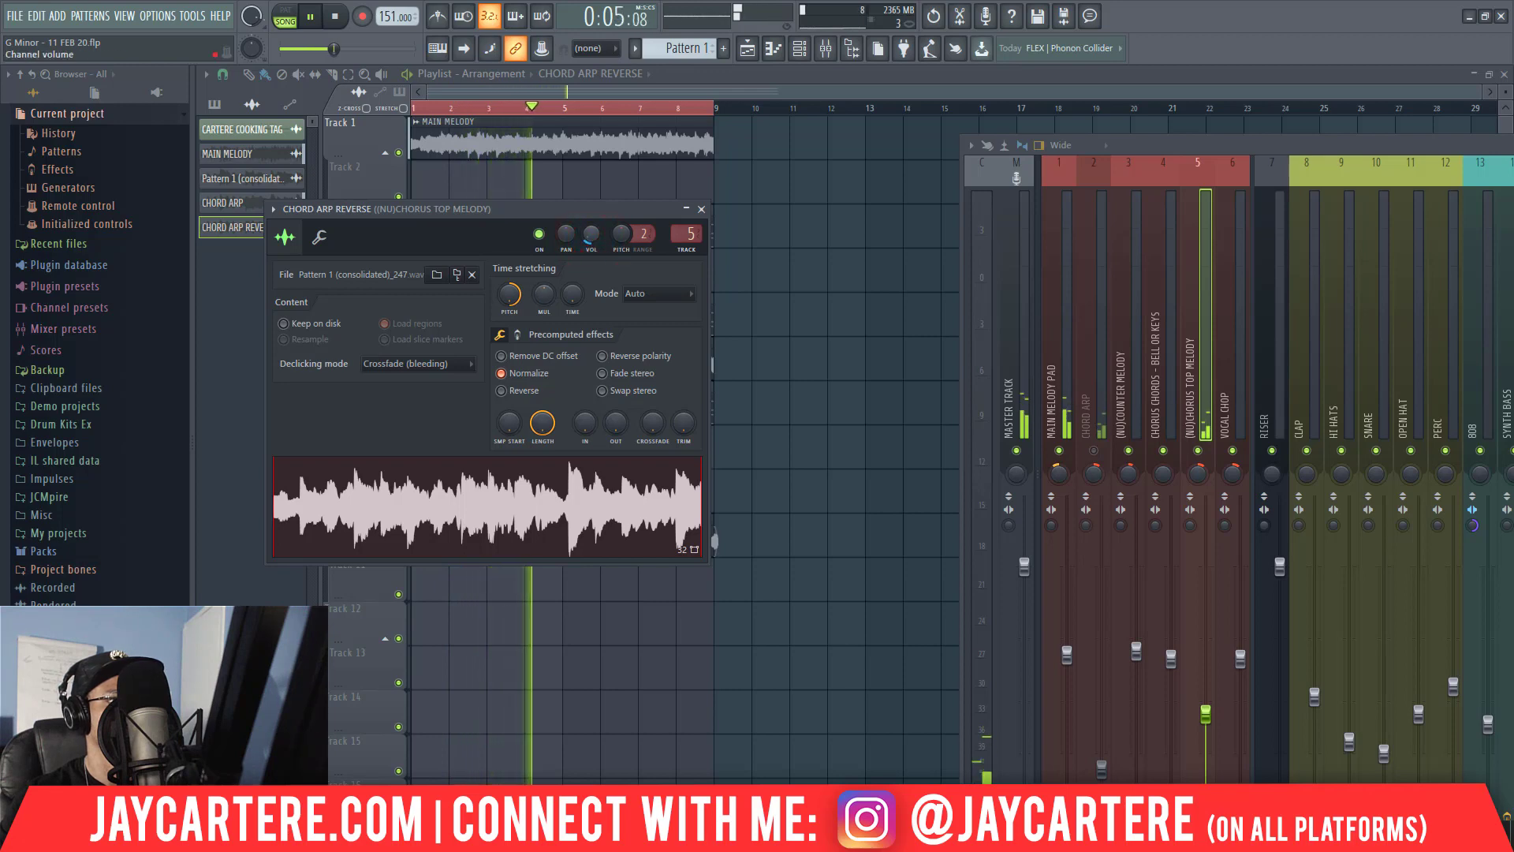
{"action": "key", "text": "space"}
{"action": "left_click", "coordinate": [1094, 451]}
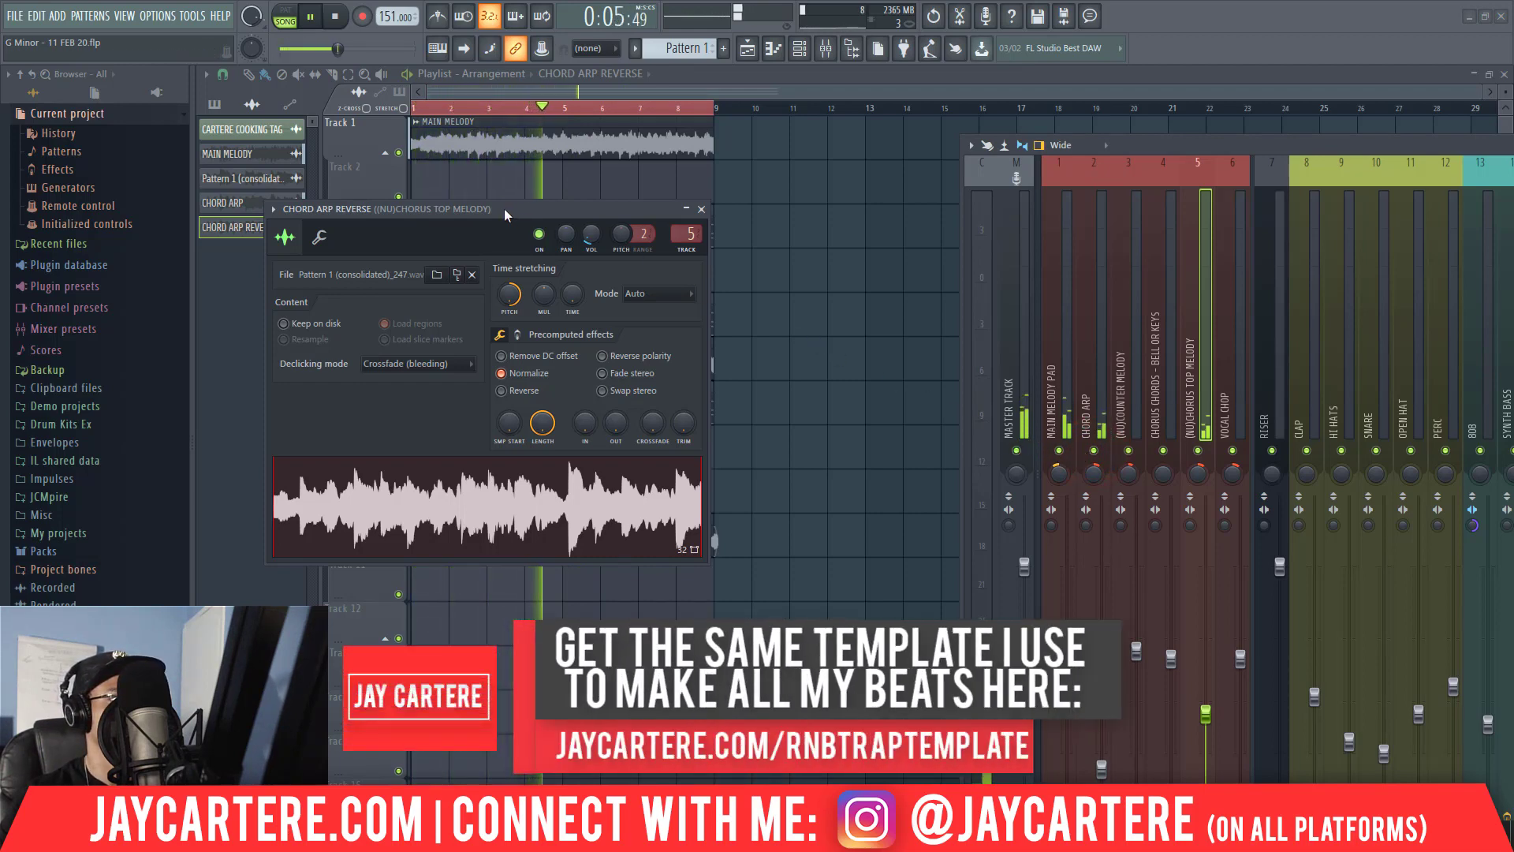
Try different pan positions for mixer track 5, leave it panned further right, and close the CHORD ARP REVERSE channel settings.
{"action": "left_click_drag", "start_coordinate": [505, 209], "coordinate": [589, 306]}
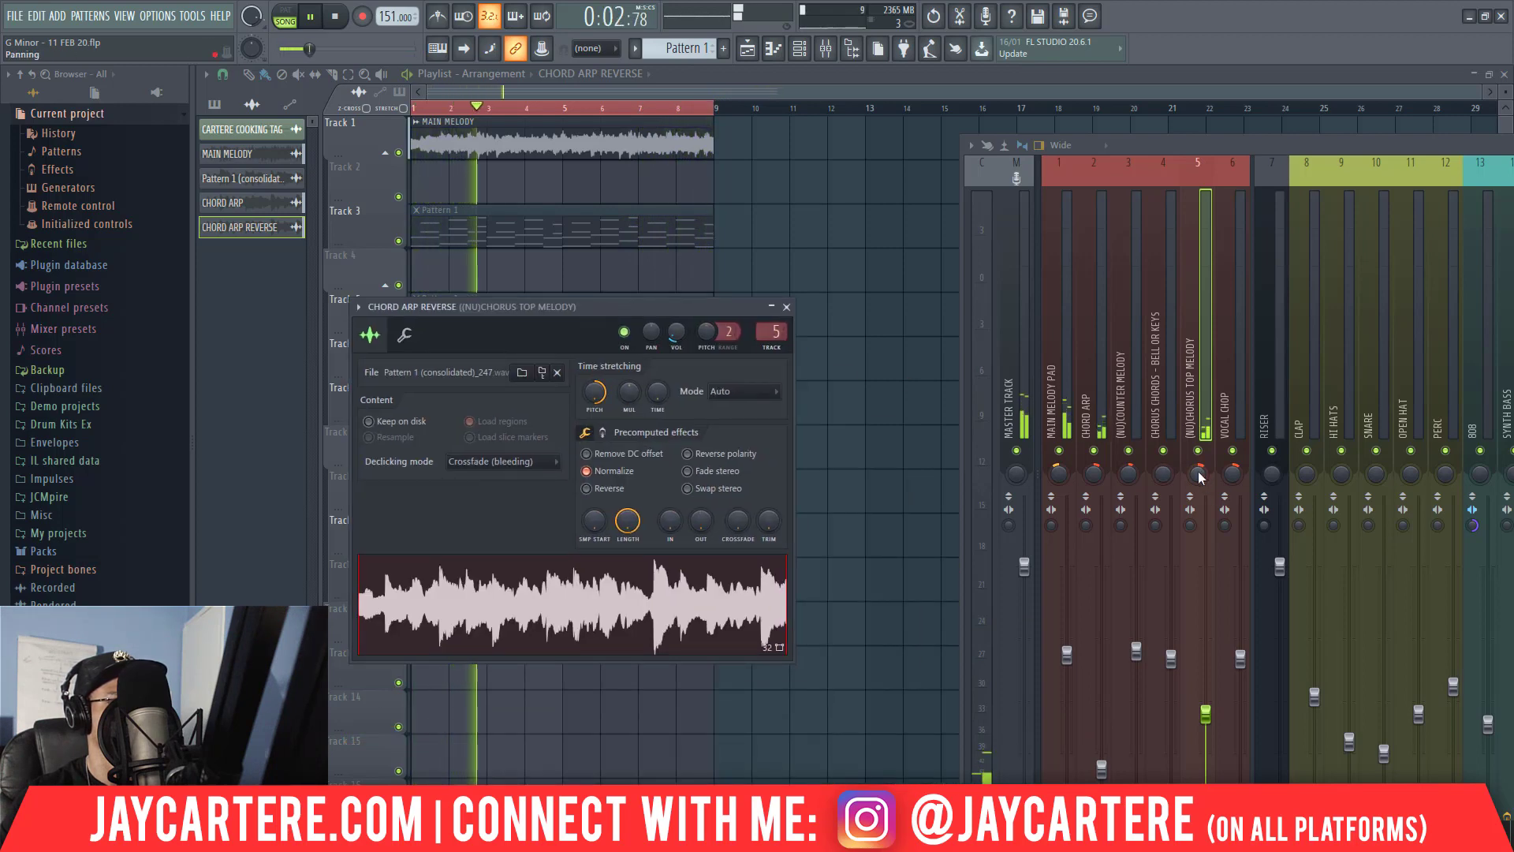
{"action": "mouse_move", "coordinate": [1198, 477]}
{"action": "left_mouse_down"}
{"action": "mouse_move", "coordinate": [1198, 462]}
{"action": "mouse_move", "coordinate": [1198, 495]}
{"action": "left_mouse_up"}
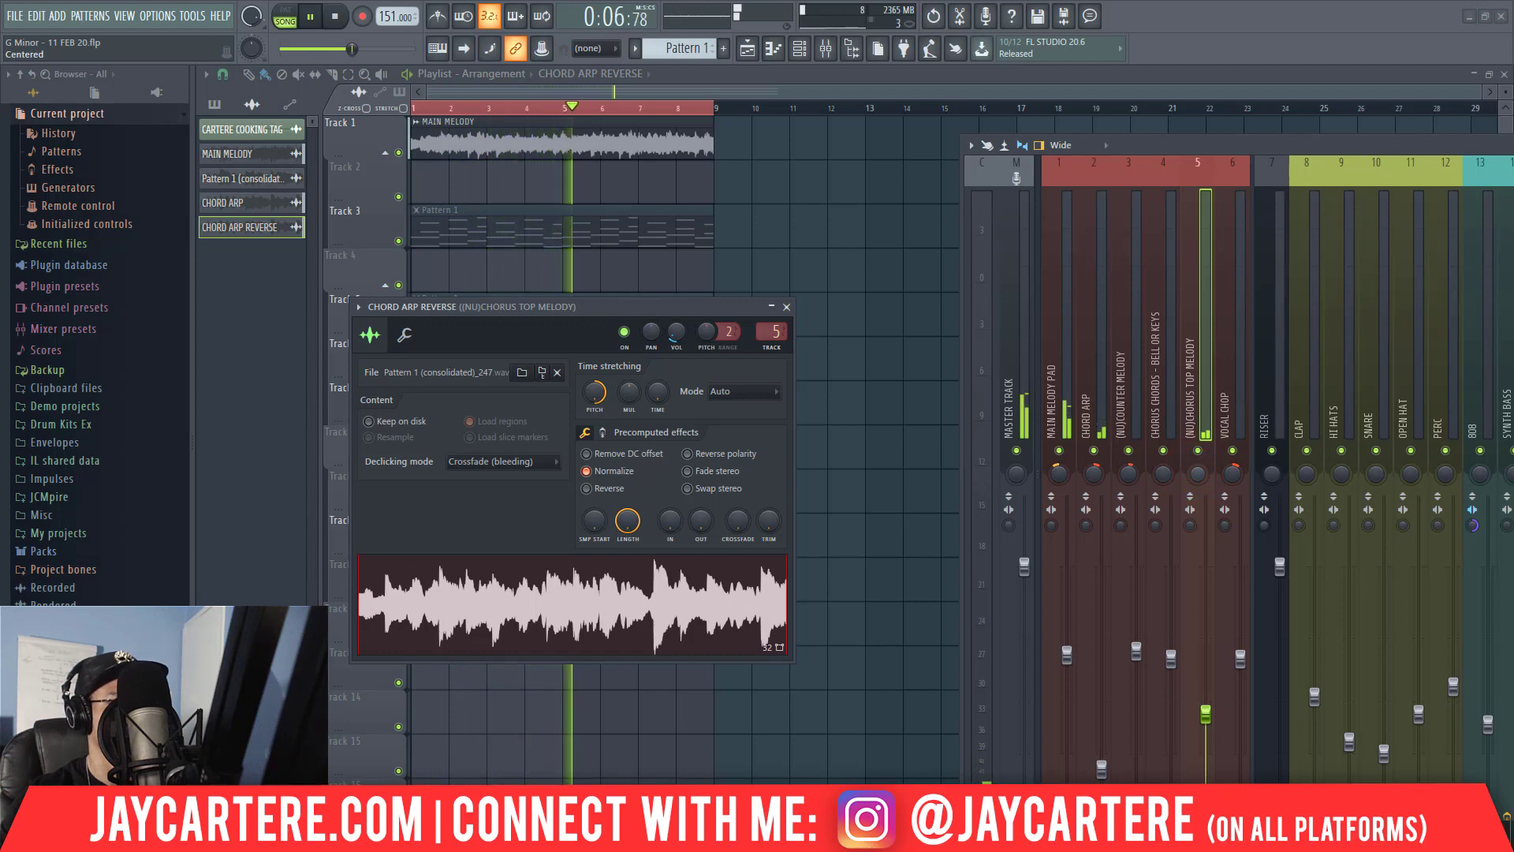
{"action": "left_click_drag", "start_coordinate": [1198, 474], "coordinate": [1198, 490]}
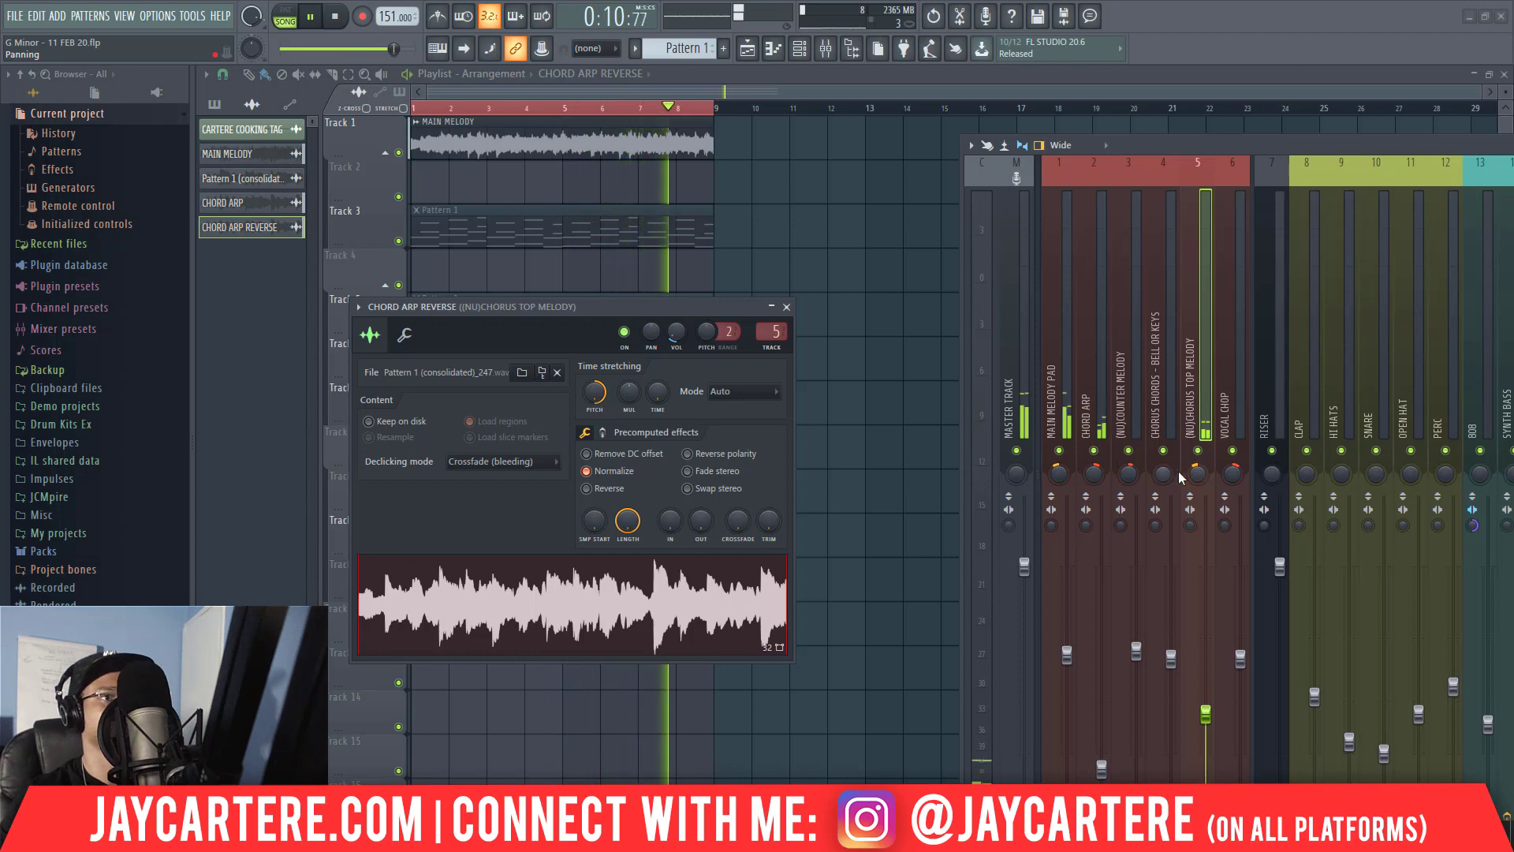
{"action": "left_click_drag", "start_coordinate": [1197, 474], "coordinate": [1197, 451]}
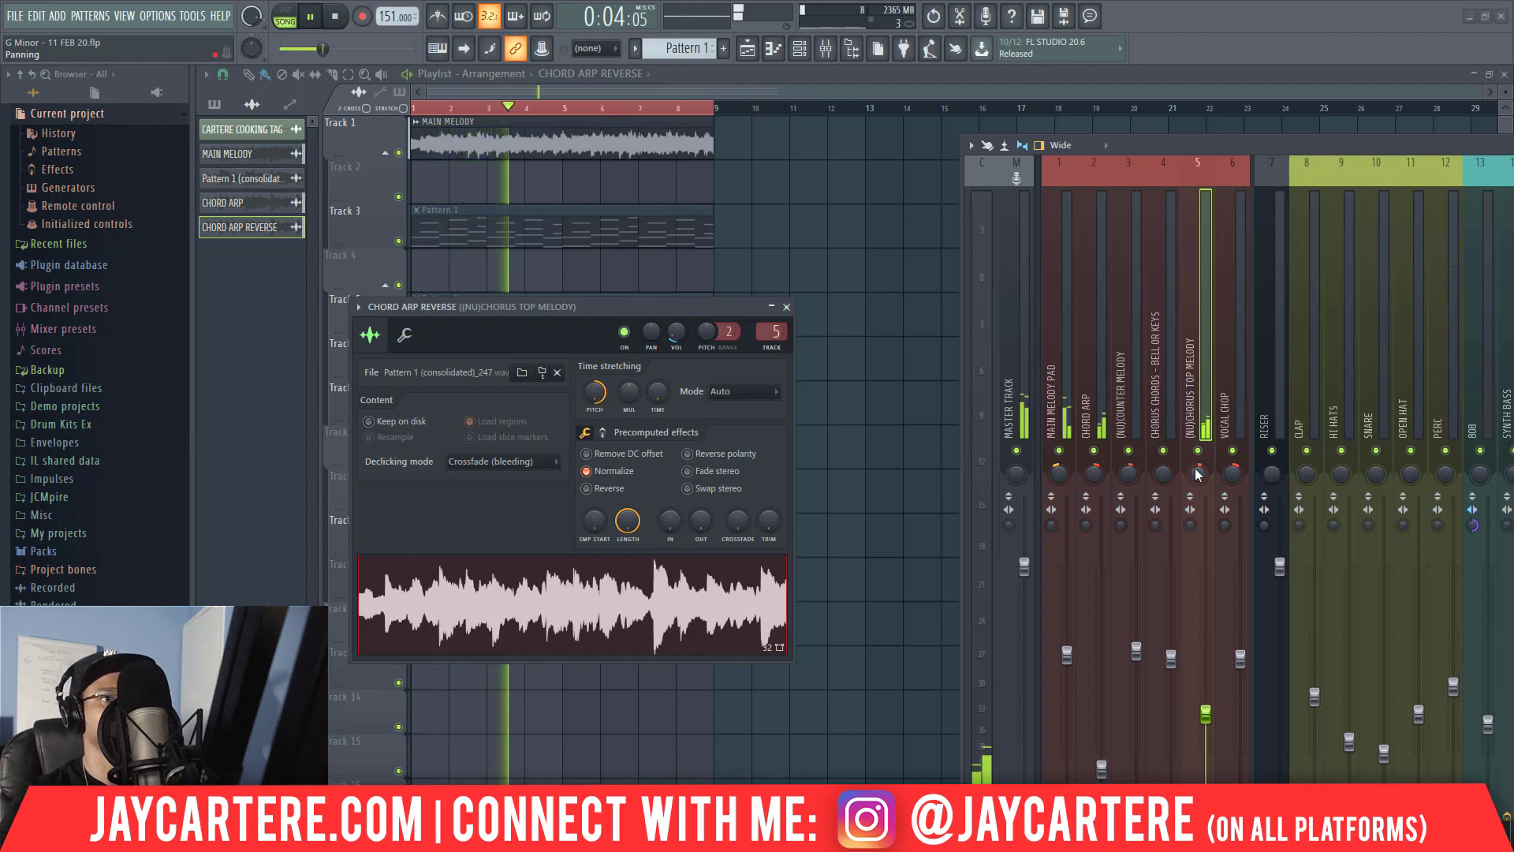
{"action": "left_click_drag", "start_coordinate": [1192, 479], "coordinate": [1192, 458]}
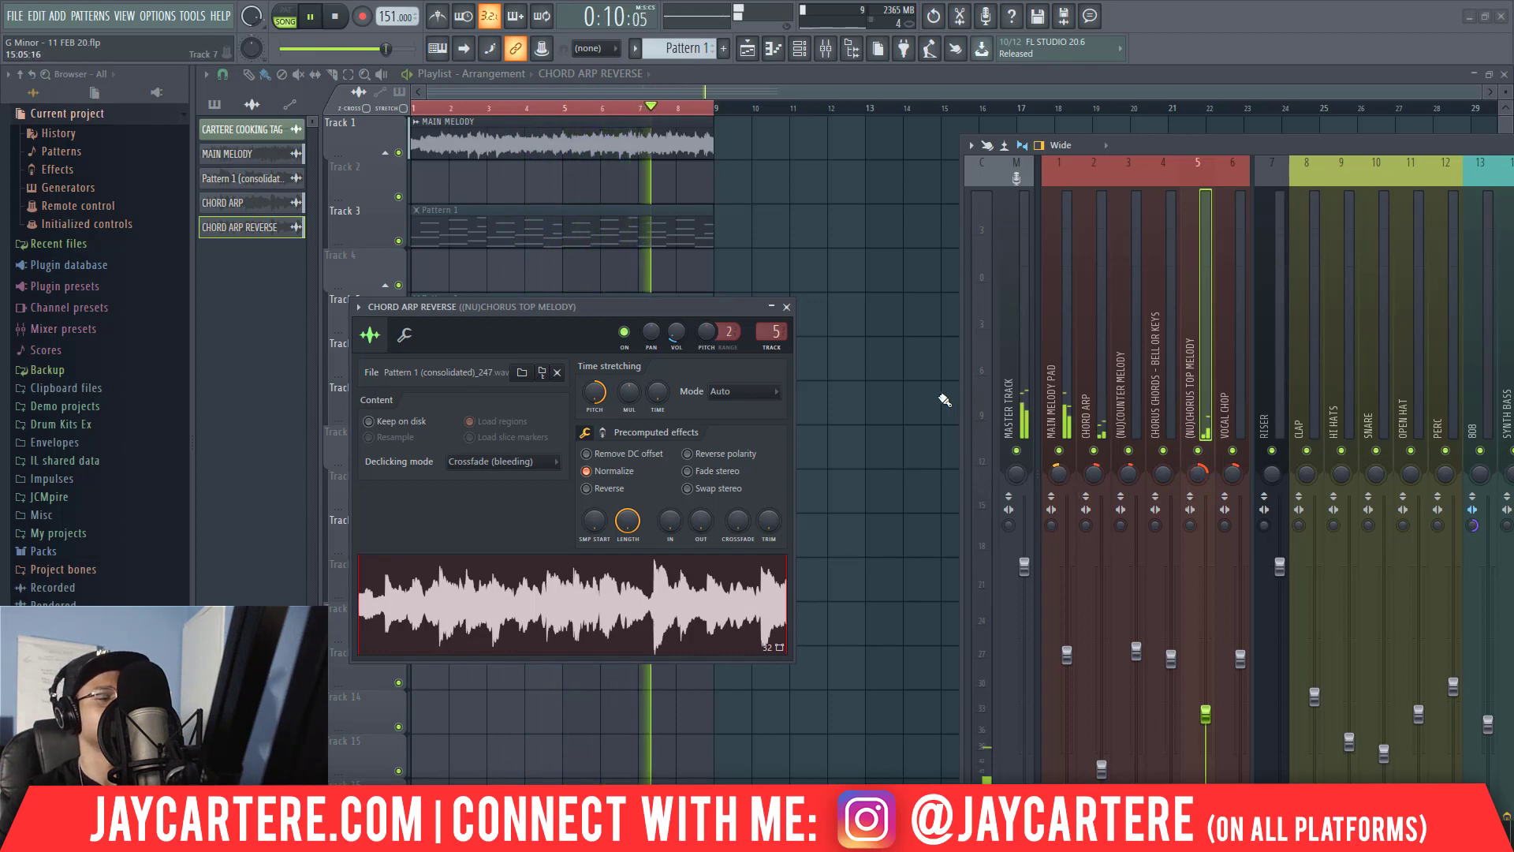
{"action": "left_click", "coordinate": [787, 307]}
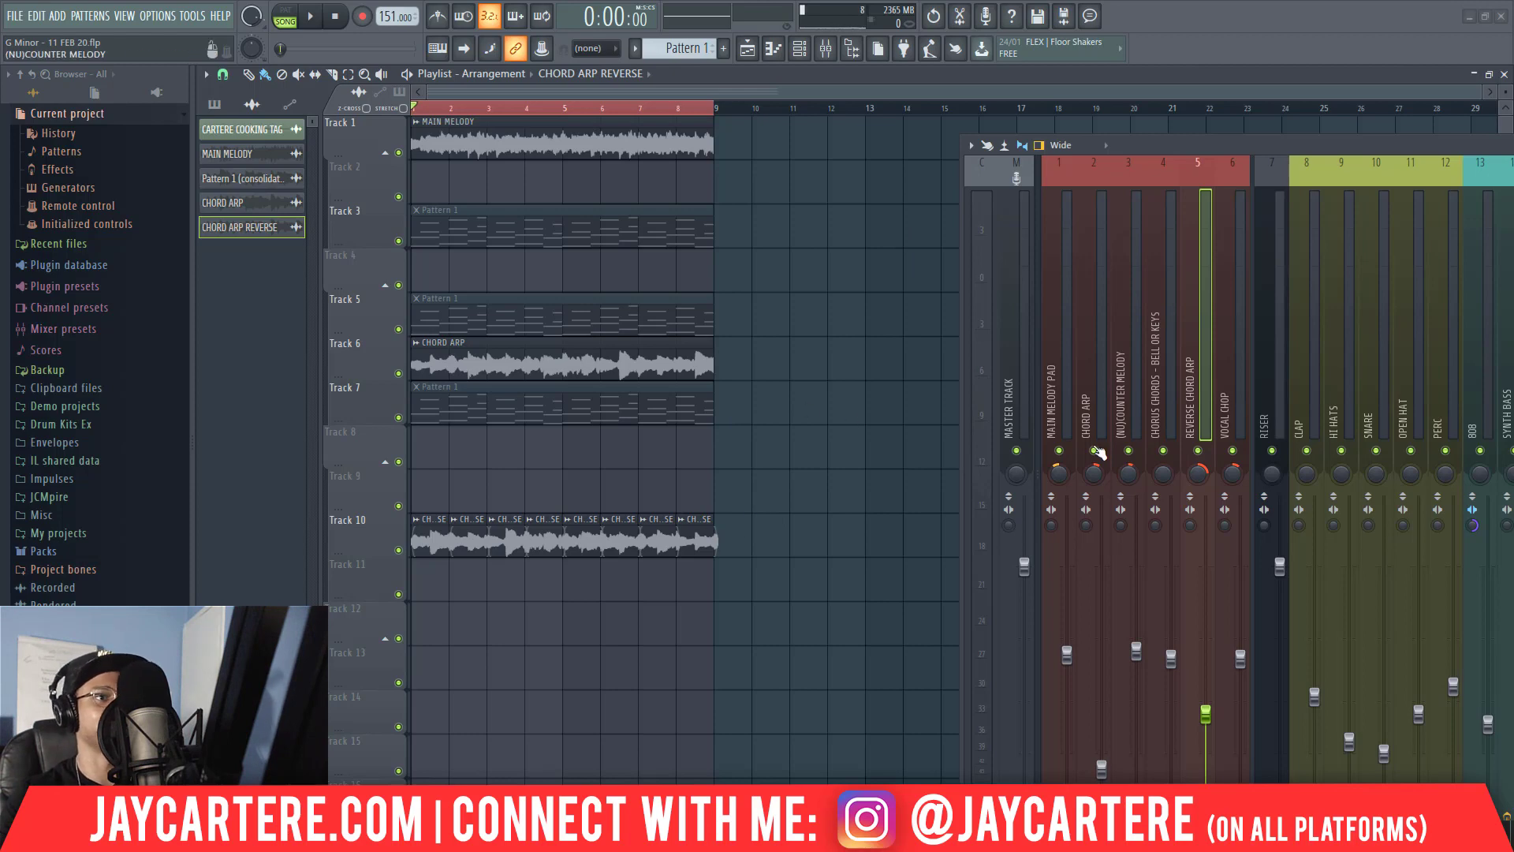
Play the arrangement, view the last Track 10 slice's channel settings briefly, and stop playback.
{"action": "key", "text": "space"}
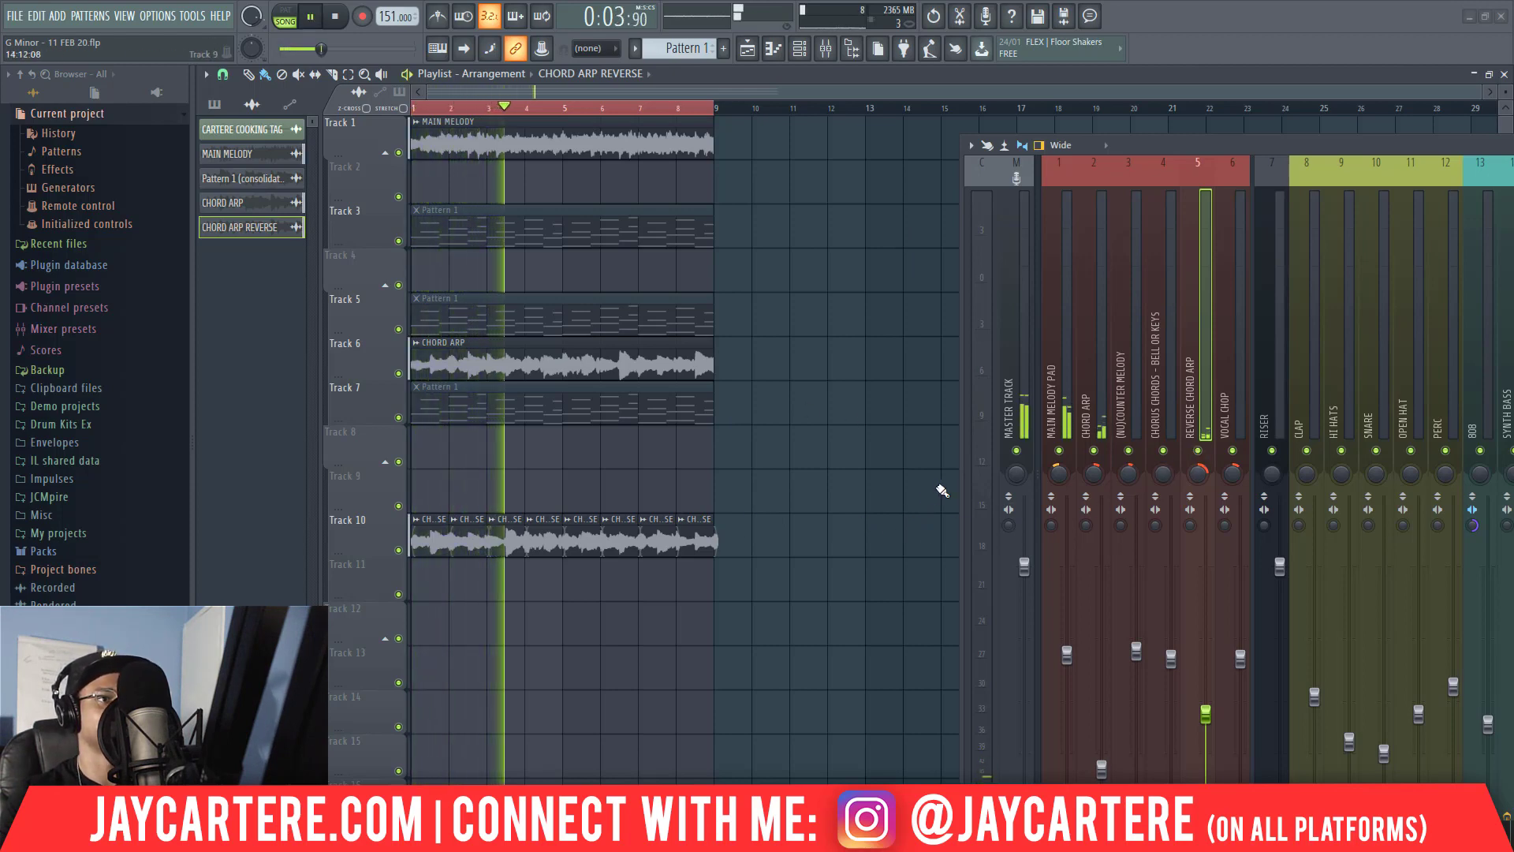
{"action": "left_click", "coordinate": [694, 547]}
{"action": "left_click", "coordinate": [789, 310]}
{"action": "key", "text": "space"}
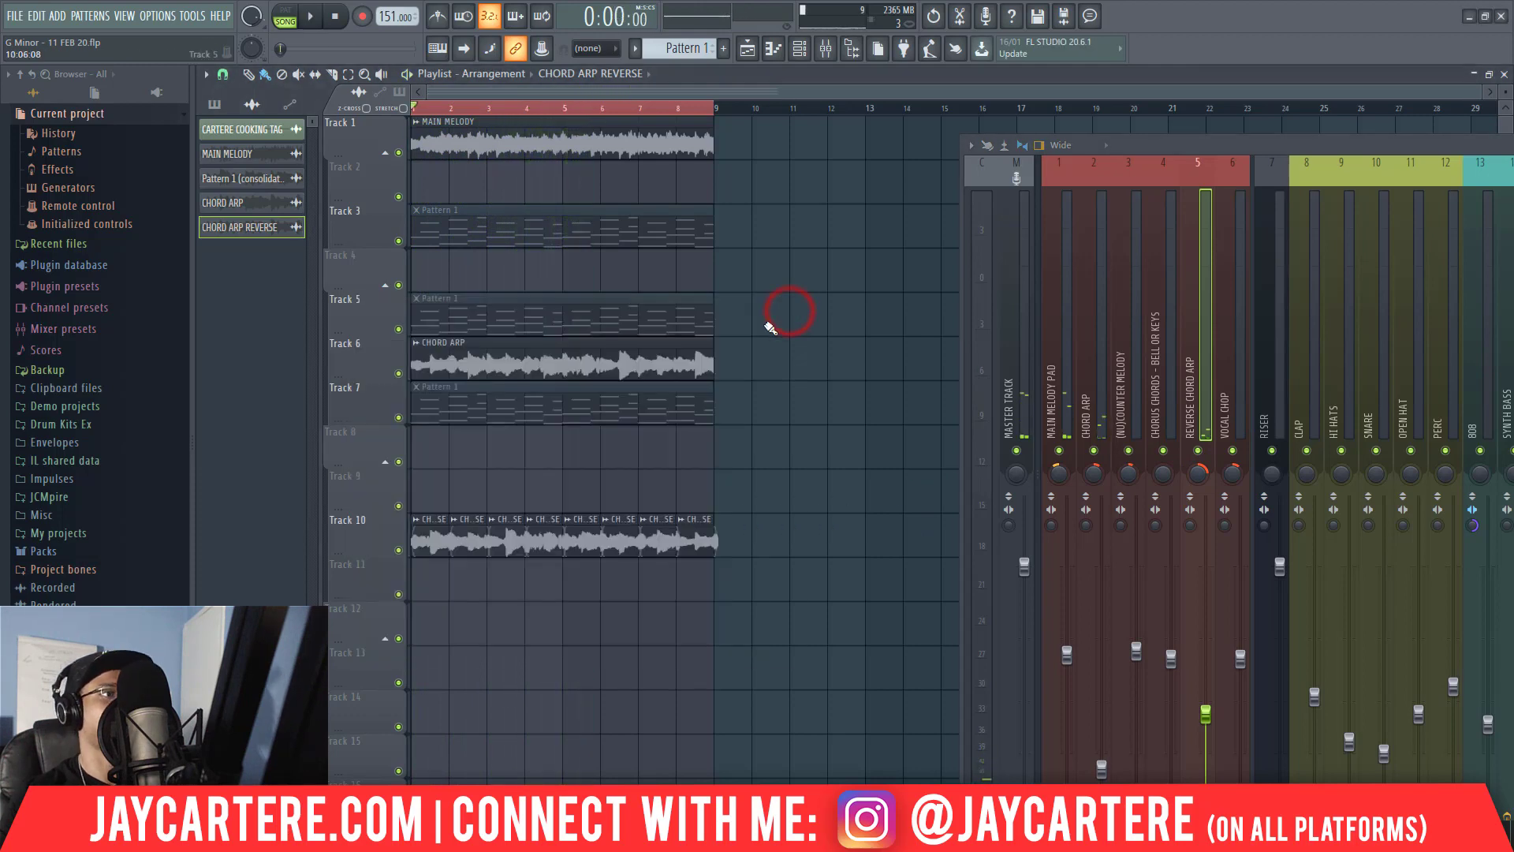
Delete the Pattern 1 clips from Tracks 7, 5 and 3.
{"action": "right_click", "coordinate": [624, 400]}
{"action": "right_click", "coordinate": [623, 321]}
{"action": "right_click", "coordinate": [617, 240]}
Move the CHORD ARP clip up to Track 2 and all the CHORD ARP REVERSE slices up to Track 3.
{"action": "left_click_drag", "start_coordinate": [602, 349], "coordinate": [592, 172]}
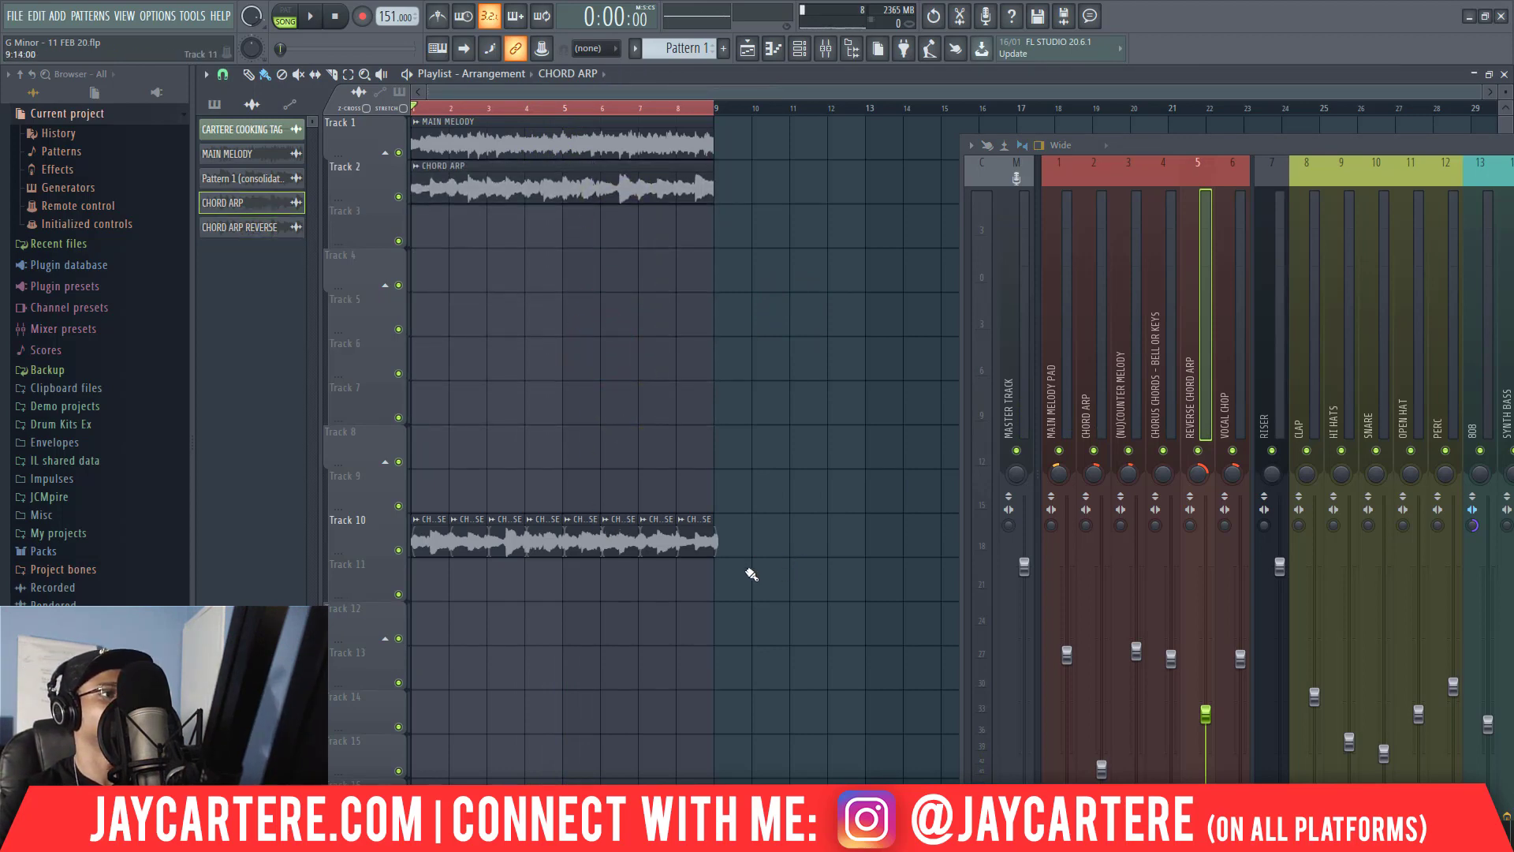
{"action": "left_click_drag", "start_coordinate": [758, 576], "coordinate": [429, 474]}
{"action": "left_click_drag", "start_coordinate": [440, 538], "coordinate": [439, 220]}
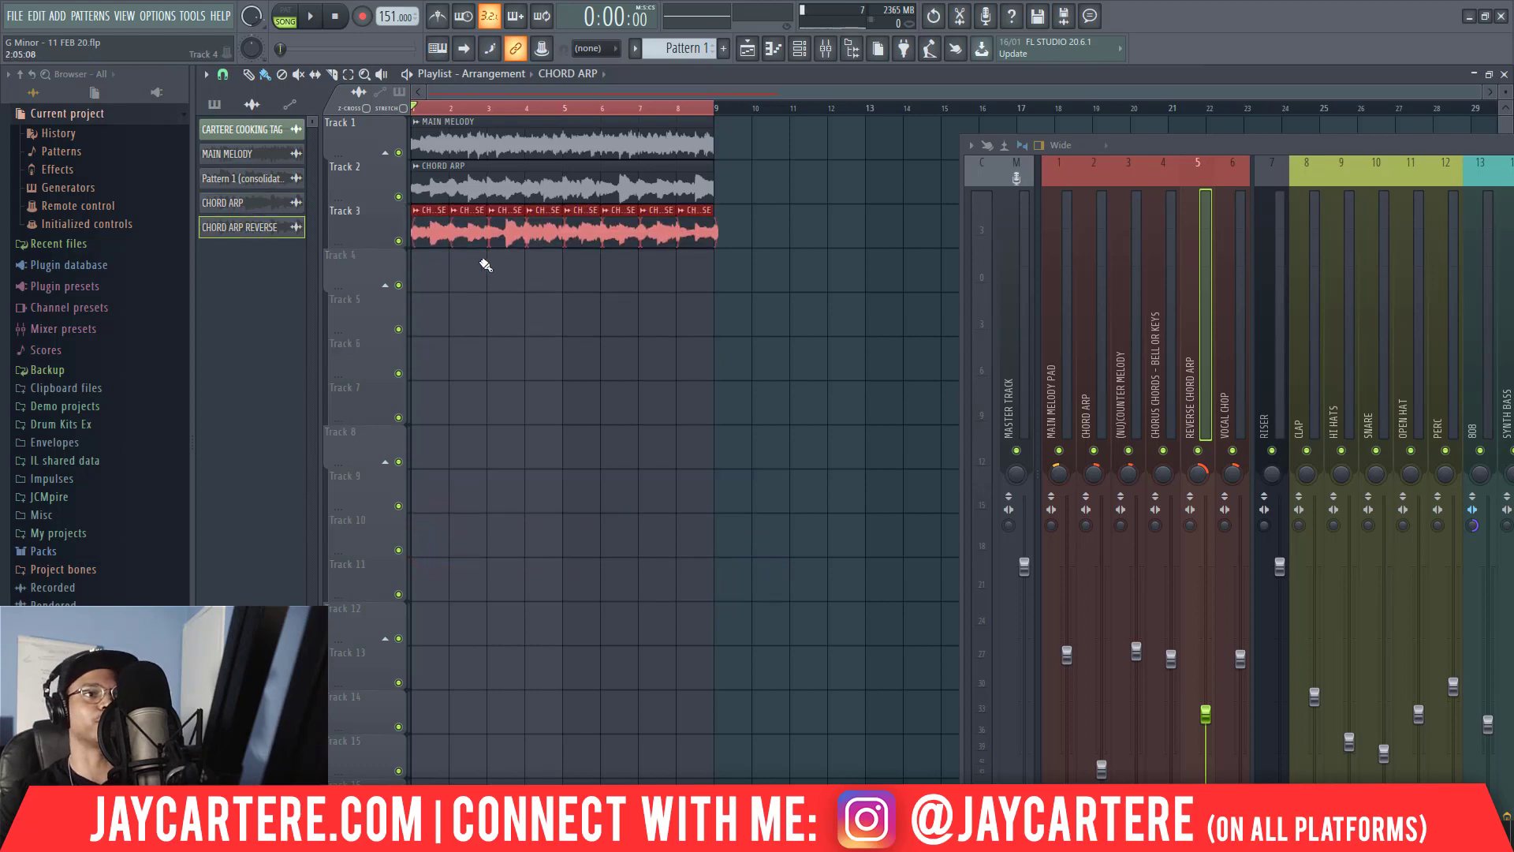
Switch the channel rack to the Unsorted group and mute the Omnisphere #2 channel.
{"action": "left_click_drag", "start_coordinate": [1198, 145], "coordinate": [971, 191]}
{"action": "left_click_drag", "start_coordinate": [1300, 226], "coordinate": [1509, 221]}
{"action": "left_click_drag", "start_coordinate": [1262, 578], "coordinate": [632, 346]}
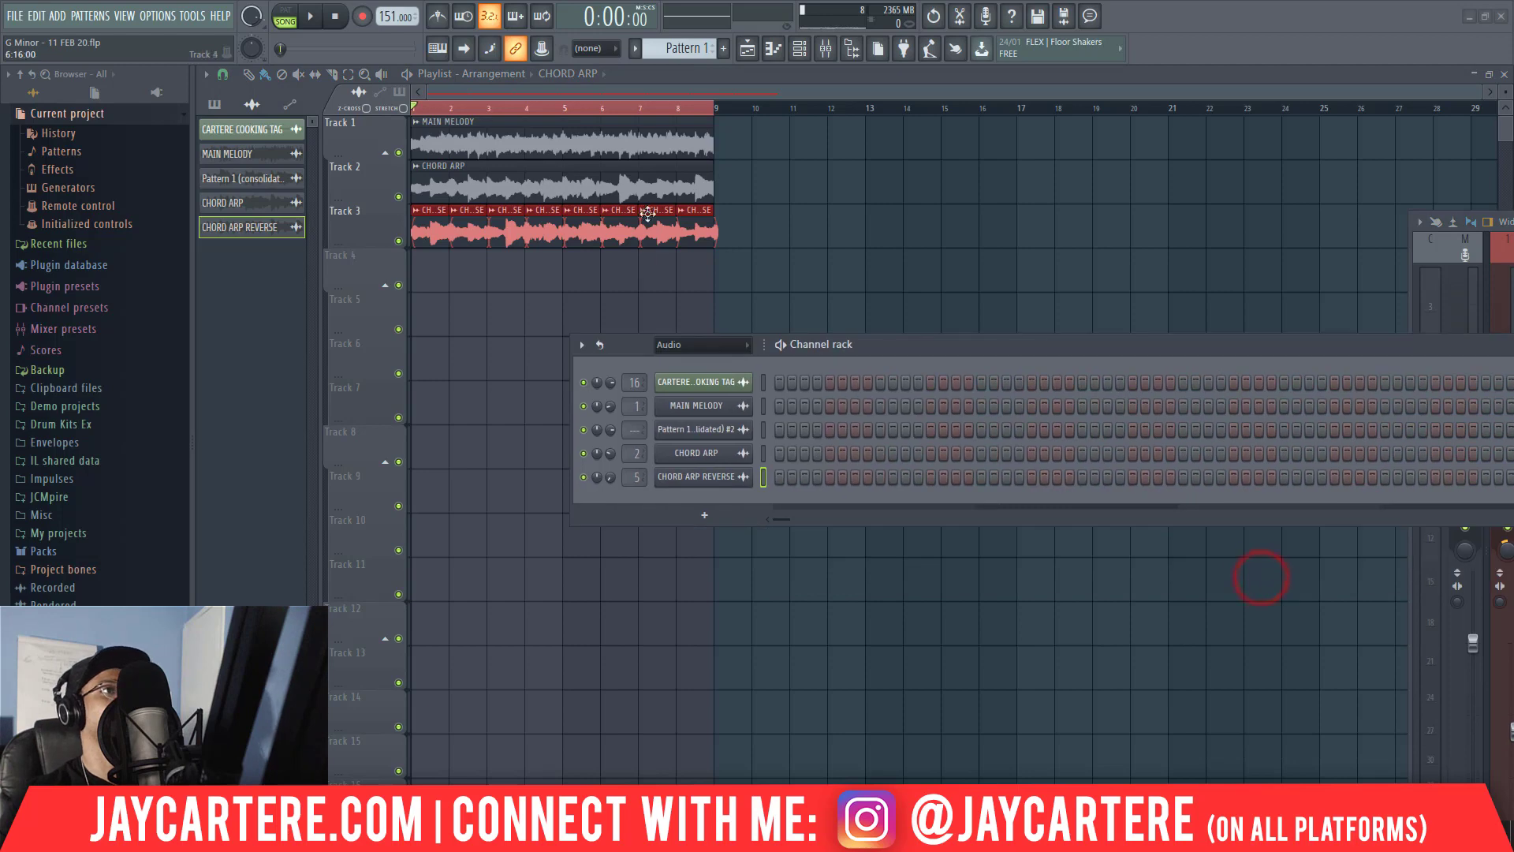
{"action": "scroll", "coordinate": [699, 48], "scroll_direction": "down", "scroll_amount": 1}
{"action": "scroll", "coordinate": [699, 48], "scroll_direction": "up", "scroll_amount": 1}
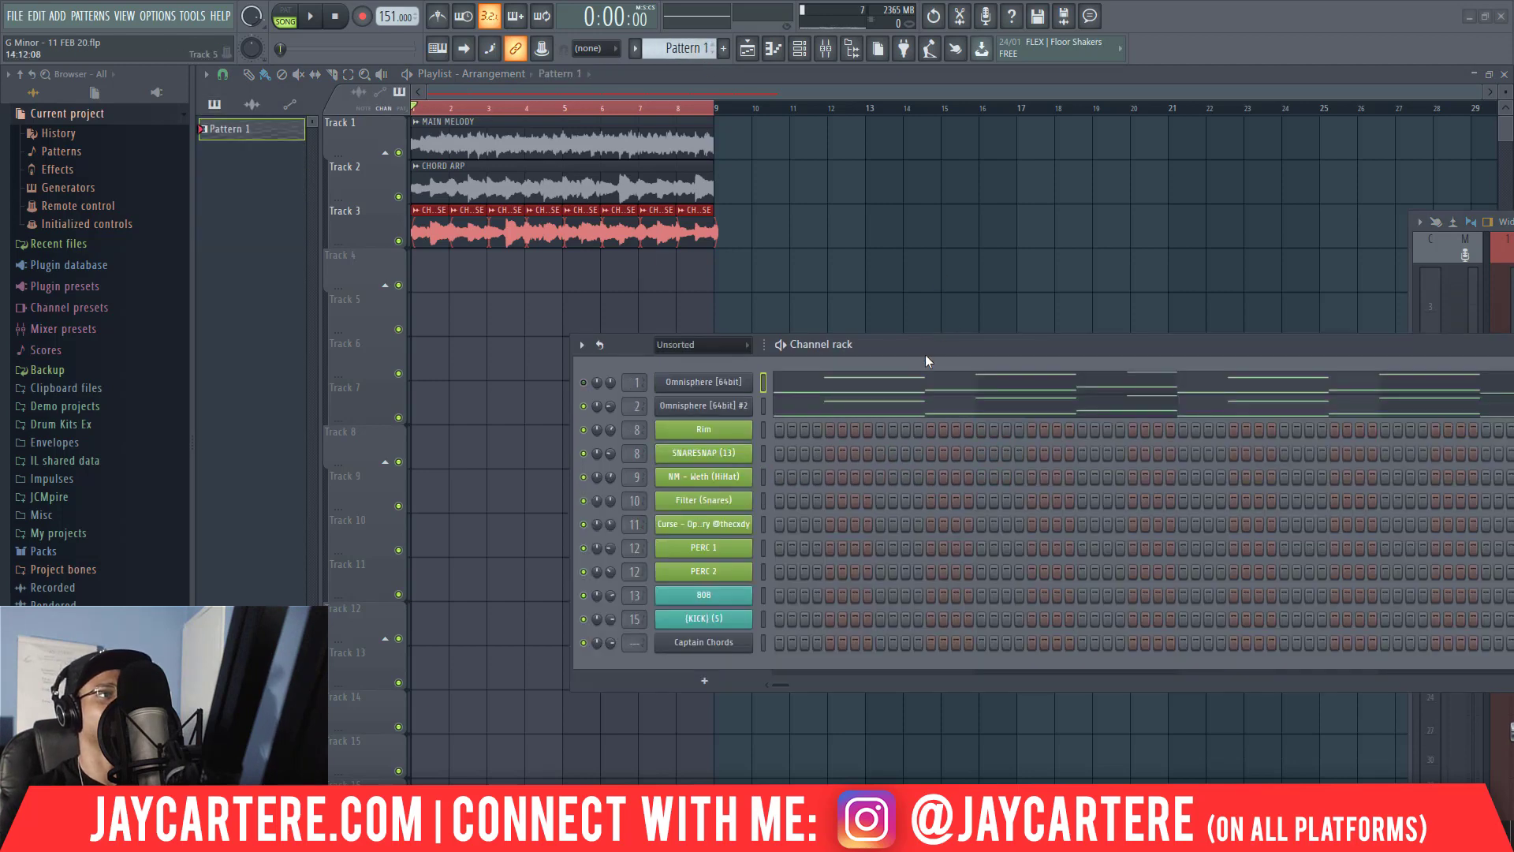
{"action": "left_click_drag", "start_coordinate": [915, 344], "coordinate": [451, 222]}
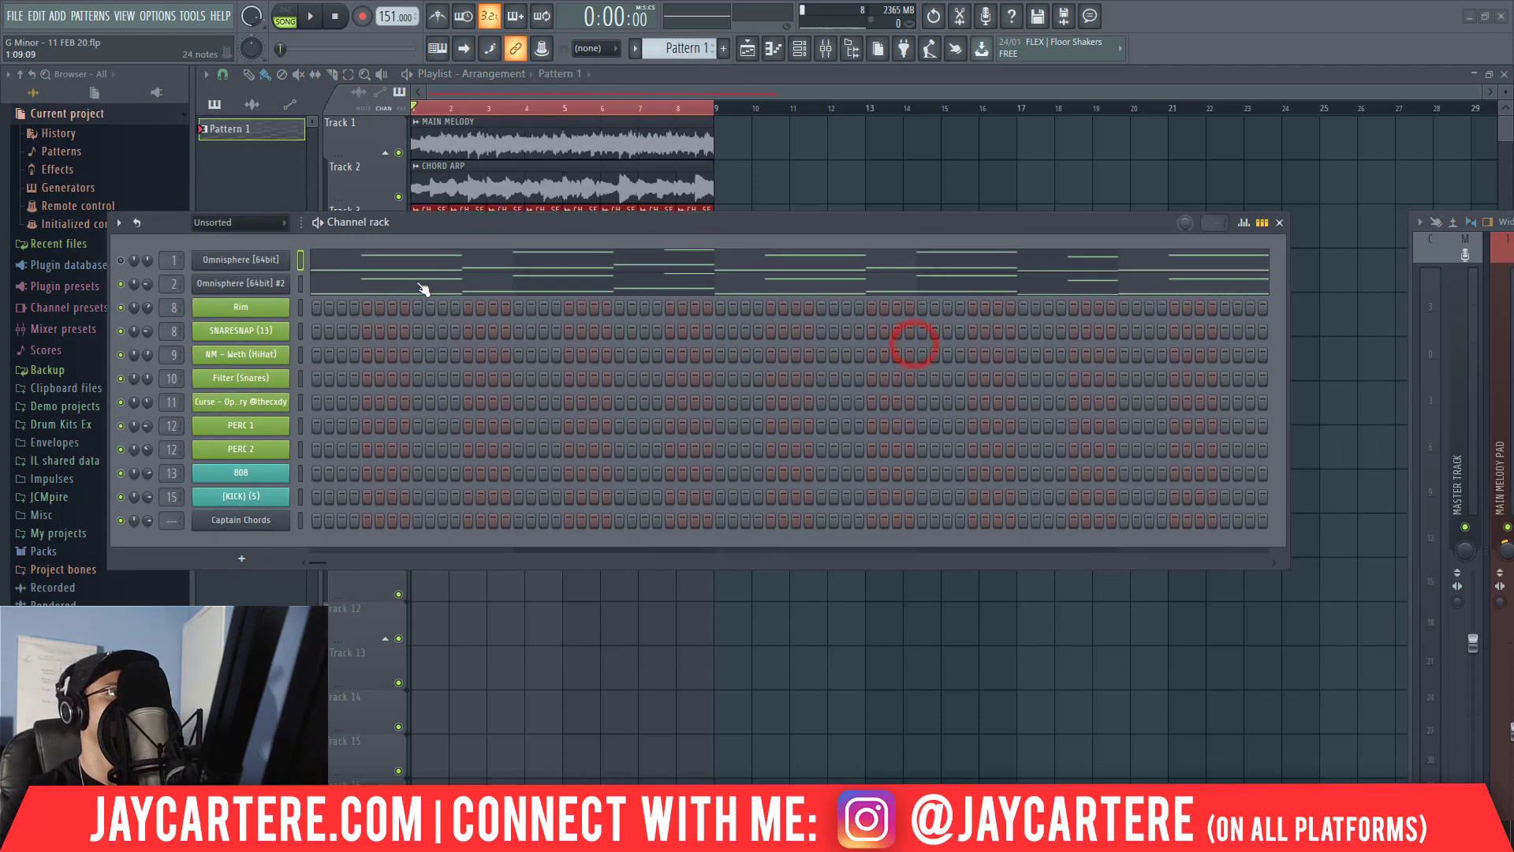
{"action": "right_click", "coordinate": [239, 292]}
{"action": "left_click", "coordinate": [469, 307]}
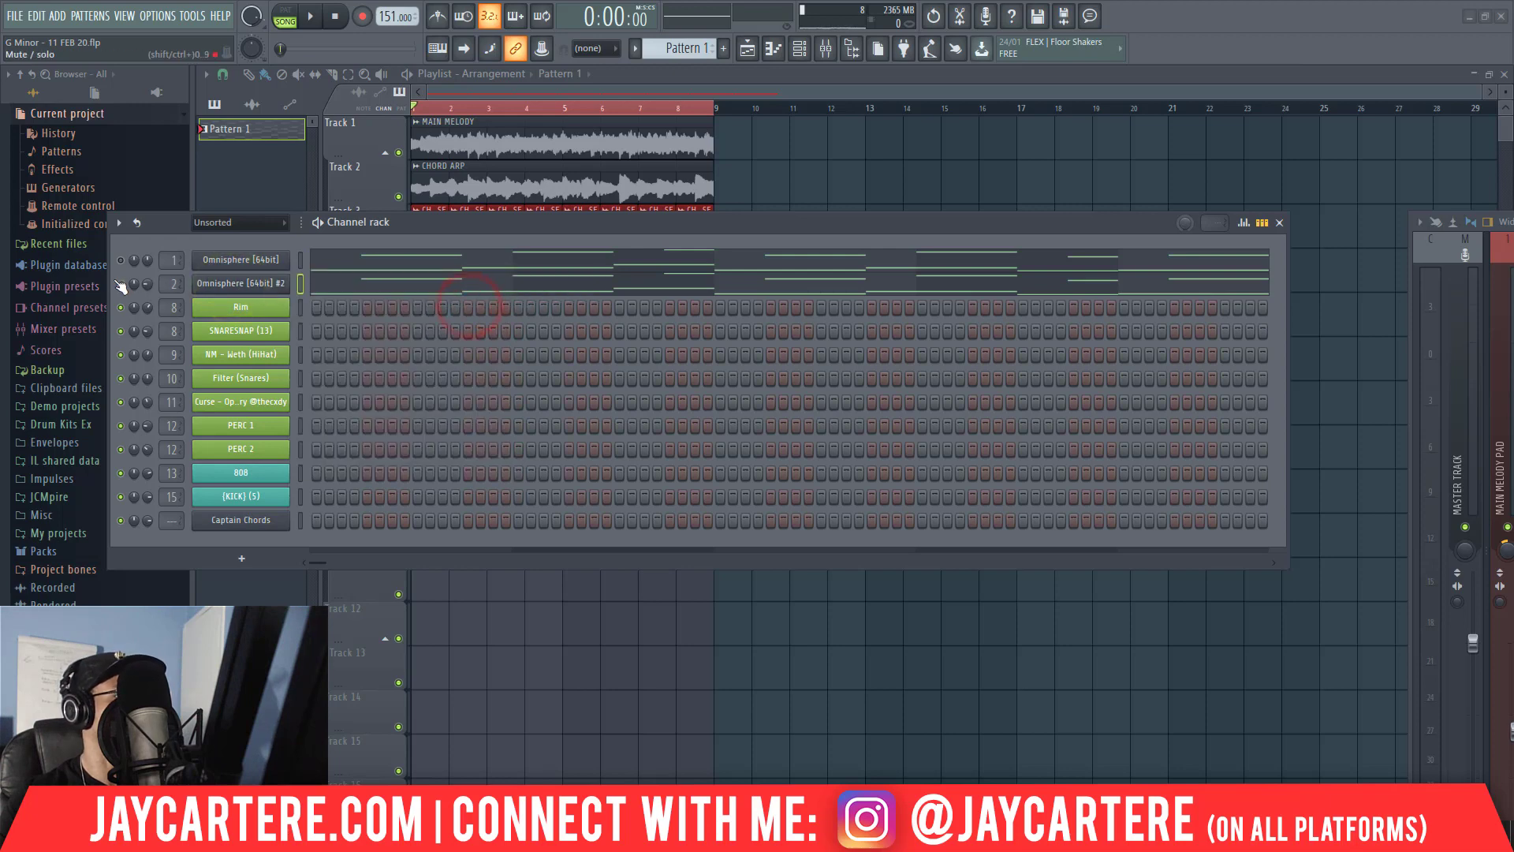
{"action": "right_click", "coordinate": [247, 285]}
{"action": "left_click", "coordinate": [441, 242]}
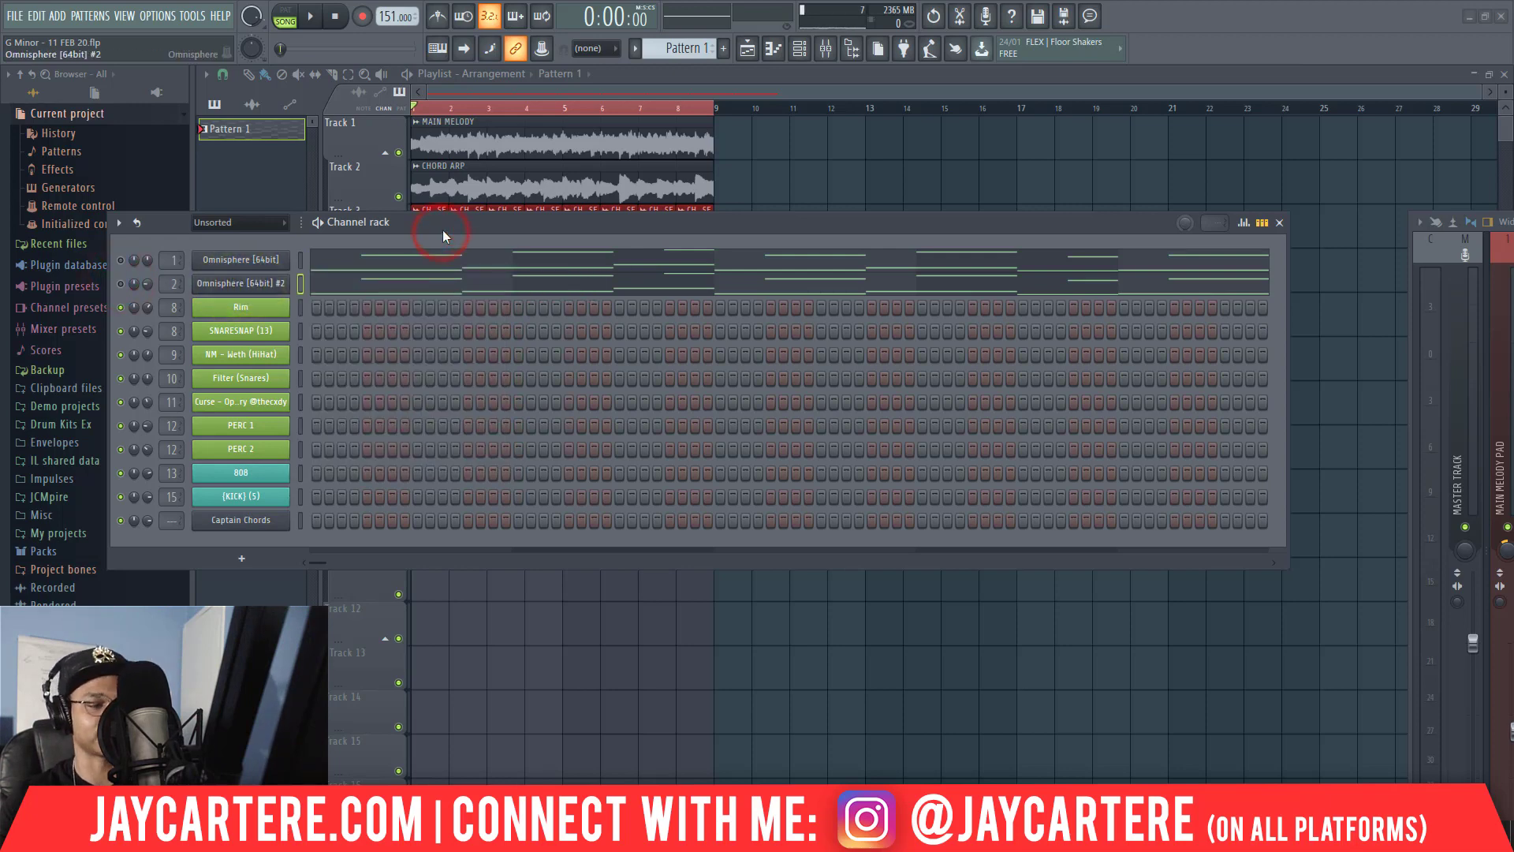
Clone the Omnisphere #2 channel and bring the new instance's whole window into view.
{"action": "right_click", "coordinate": [258, 292]}
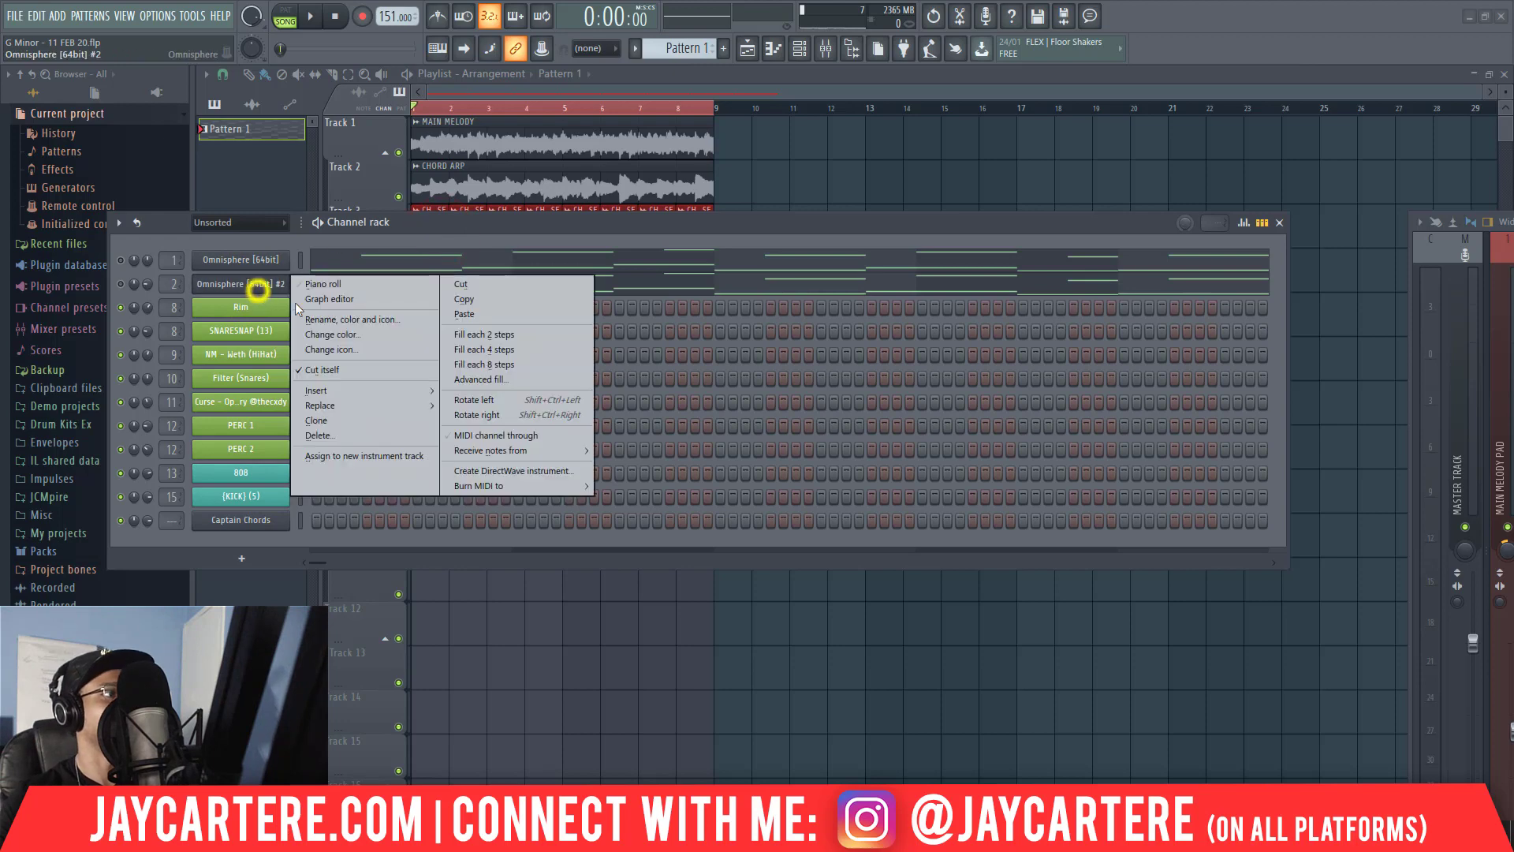
{"action": "left_click", "coordinate": [339, 421]}
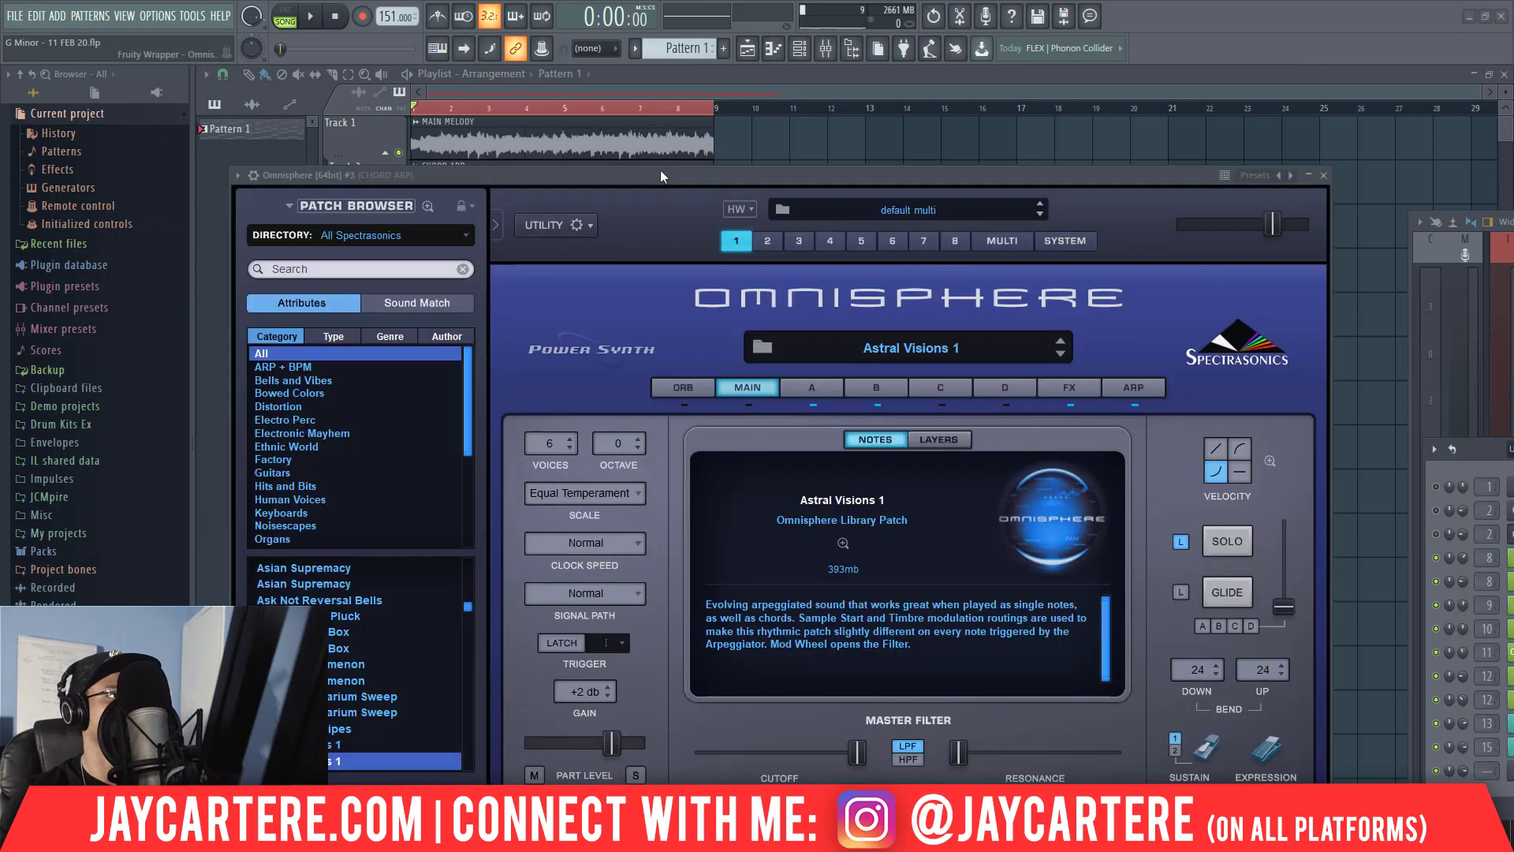
{"action": "left_click_drag", "start_coordinate": [660, 169], "coordinate": [591, 151]}
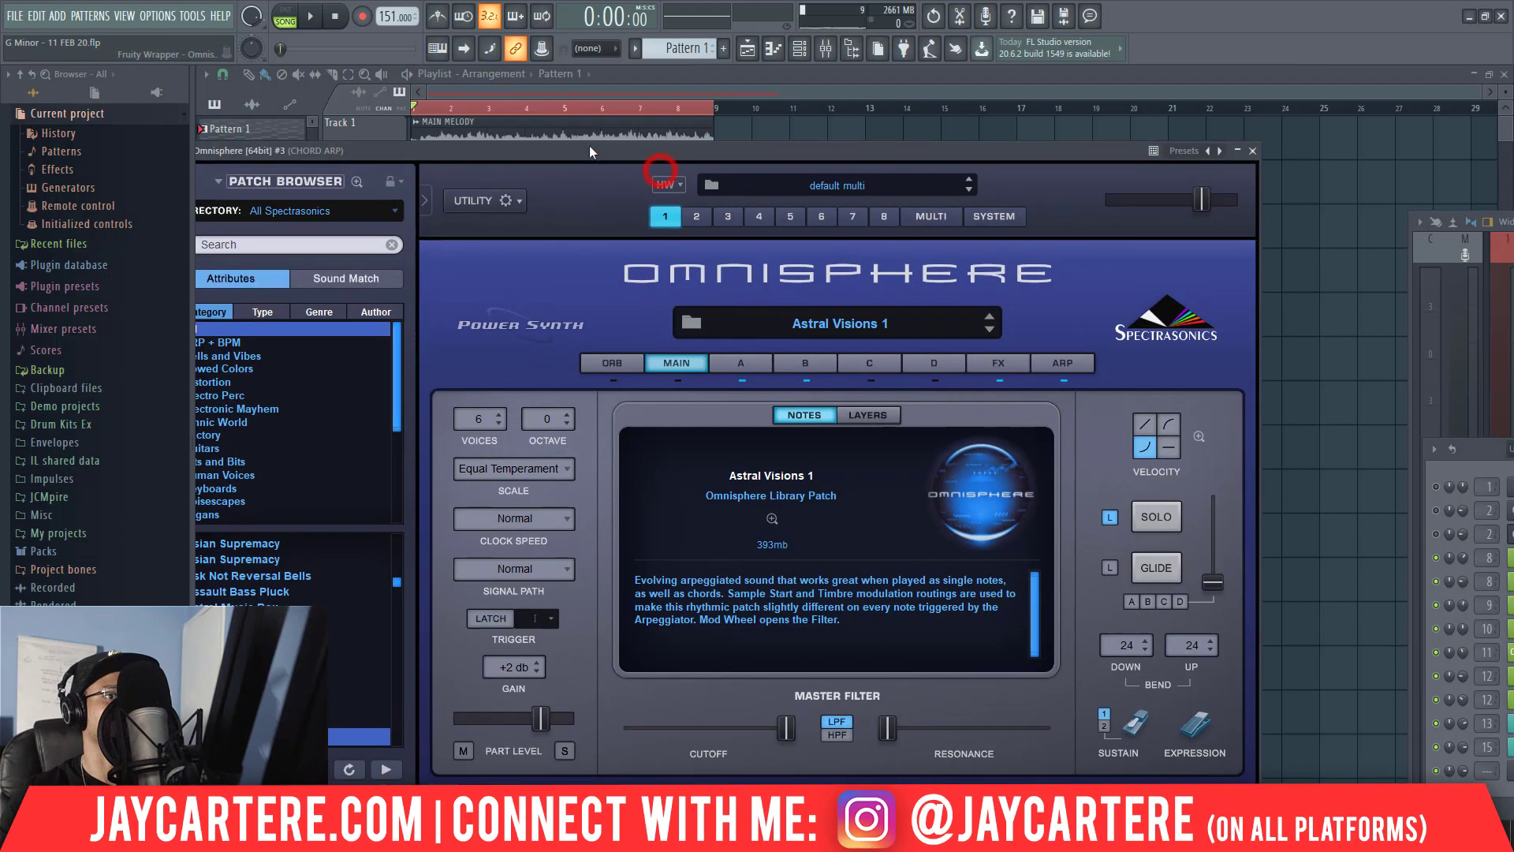
{"action": "left_click_drag", "start_coordinate": [436, 155], "coordinate": [505, 156]}
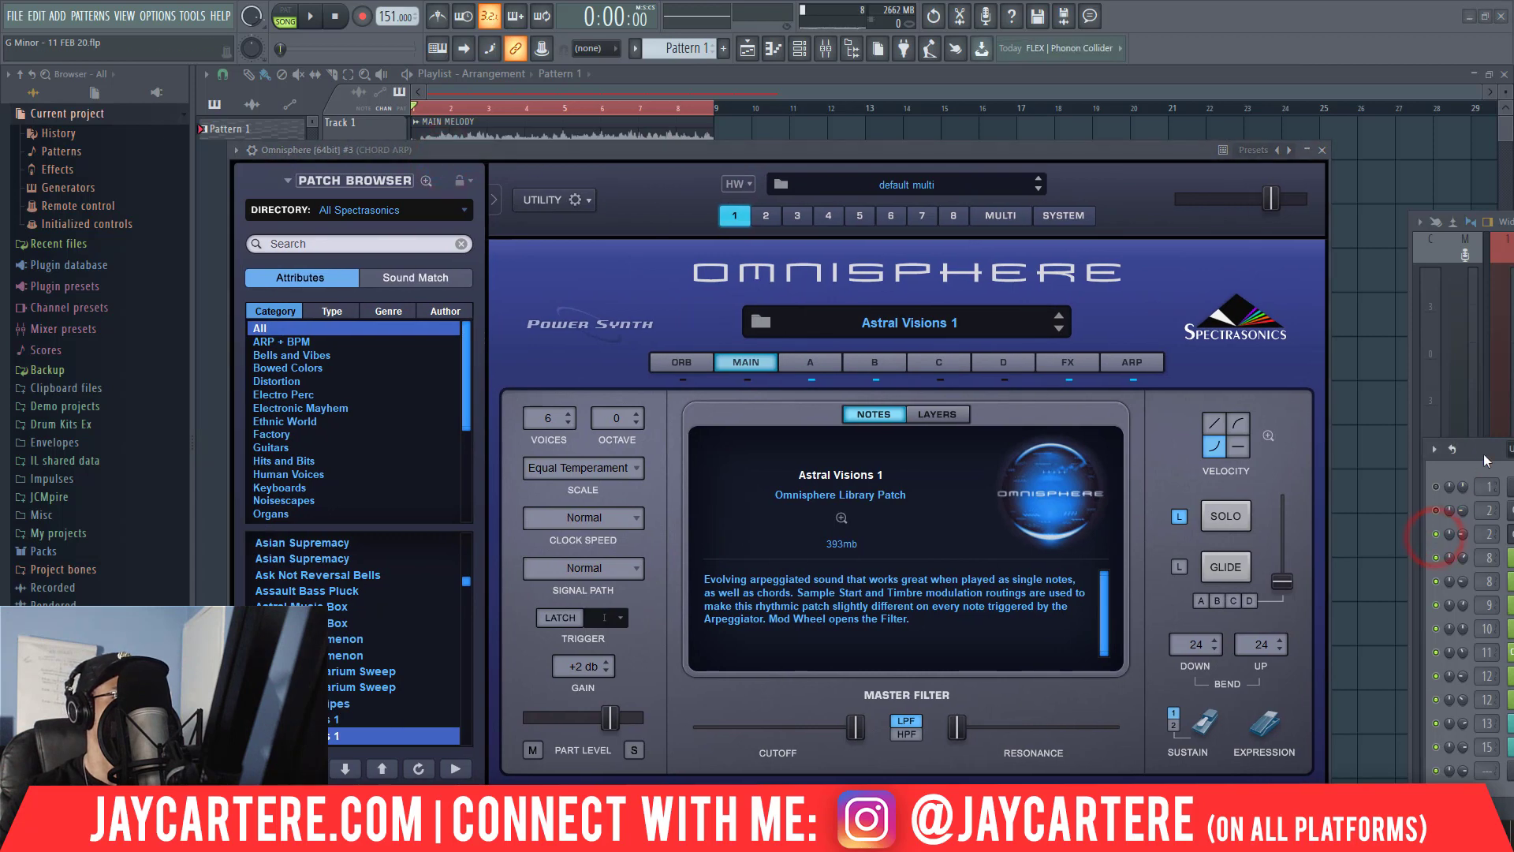
Route the Omnisphere #3 channel to mixer track 4, CHORUS CHORDS - BELL OR KEYS.
{"action": "key", "text": "F6"}
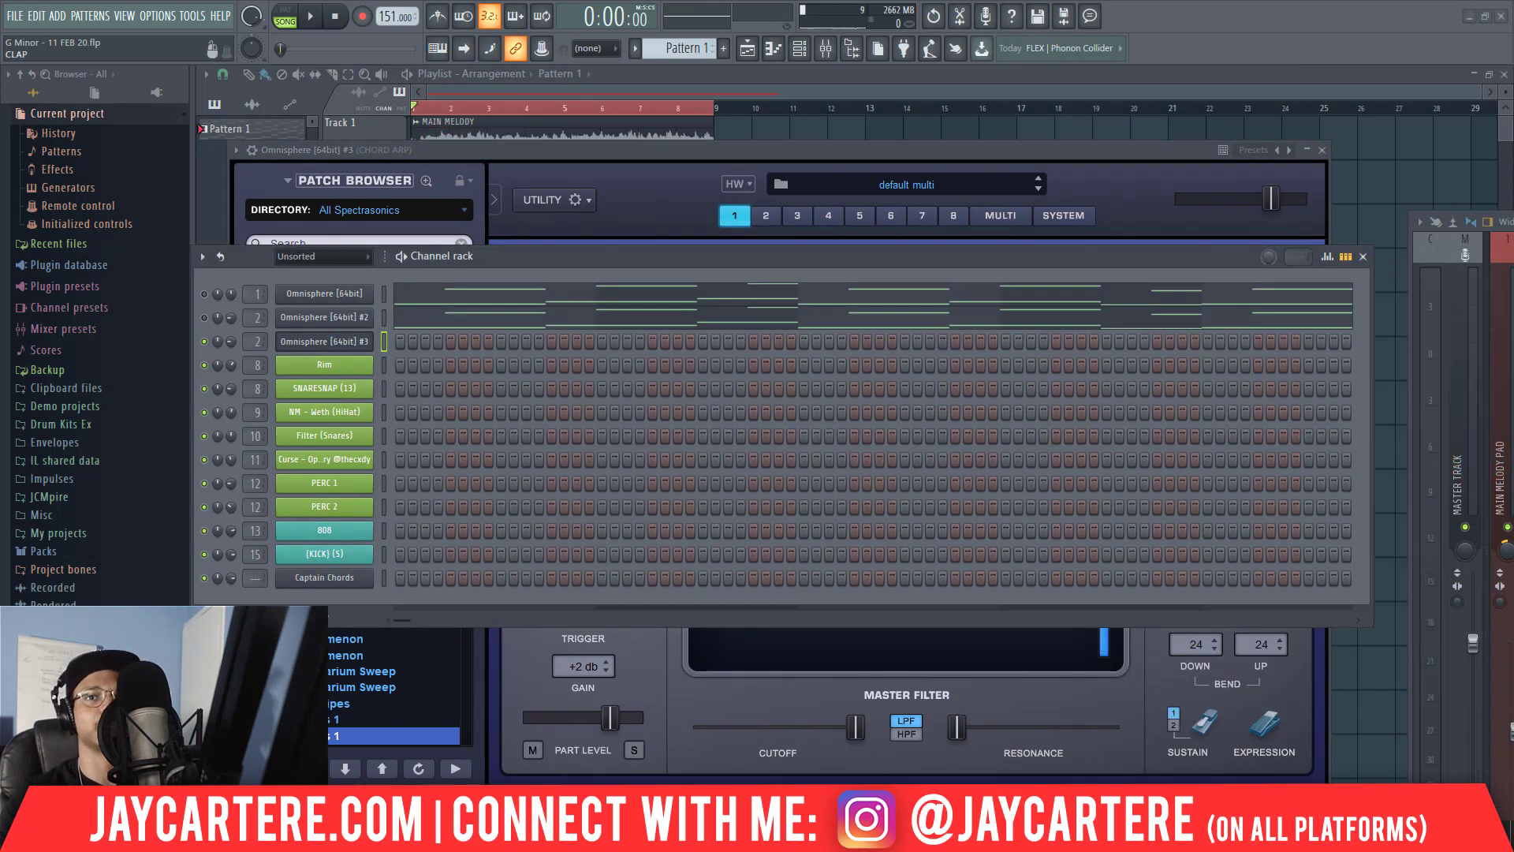
{"action": "key", "text": "F9"}
{"action": "left_click_drag", "start_coordinate": [863, 51], "coordinate": [997, 109]}
{"action": "left_click_drag", "start_coordinate": [249, 344], "coordinate": [251, 344]}
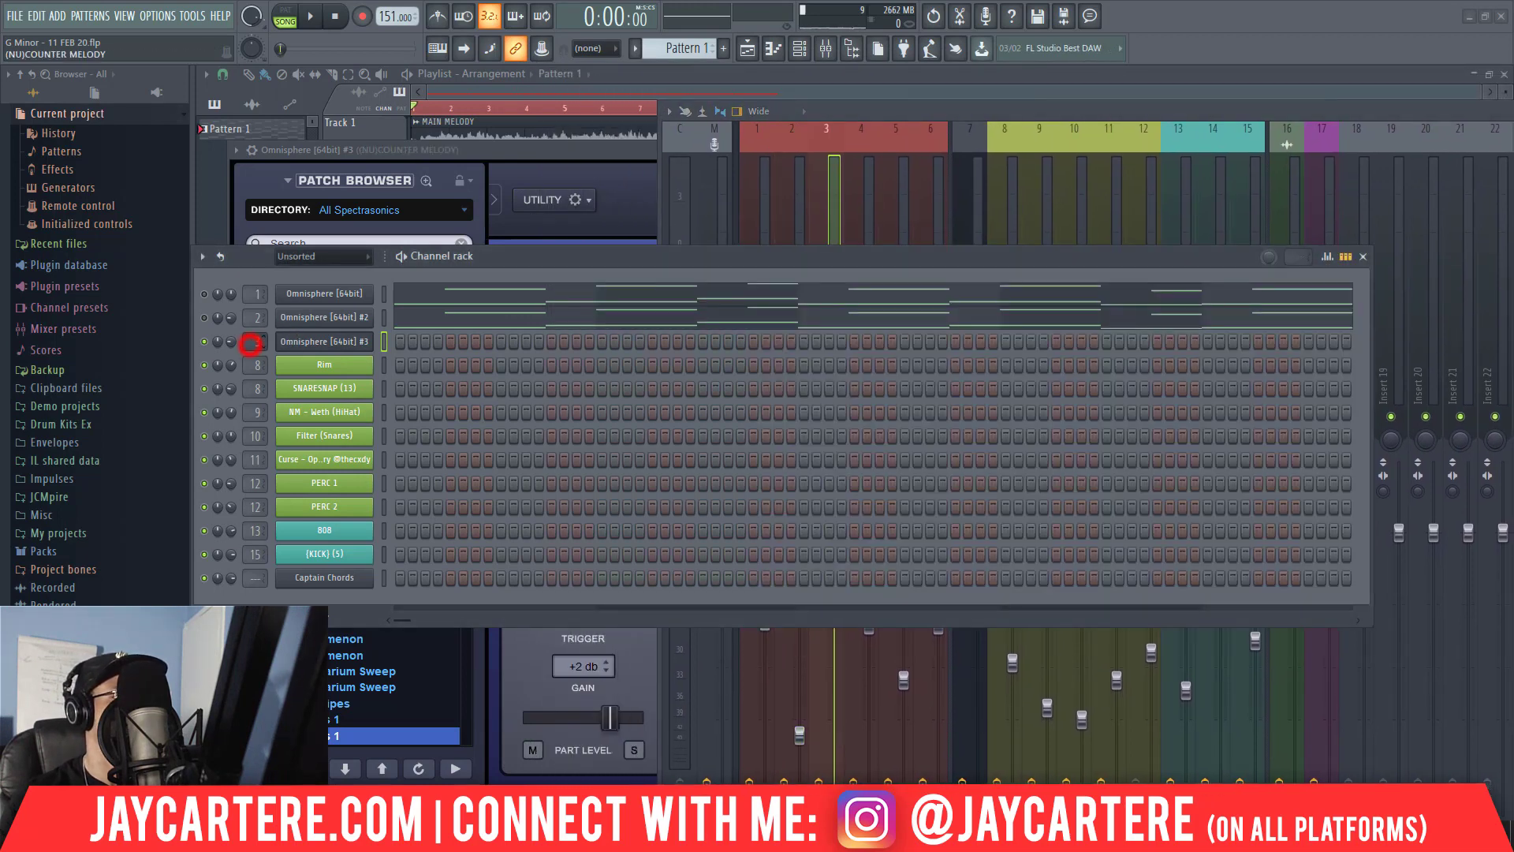
{"action": "left_click_drag", "start_coordinate": [528, 257], "coordinate": [570, 530]}
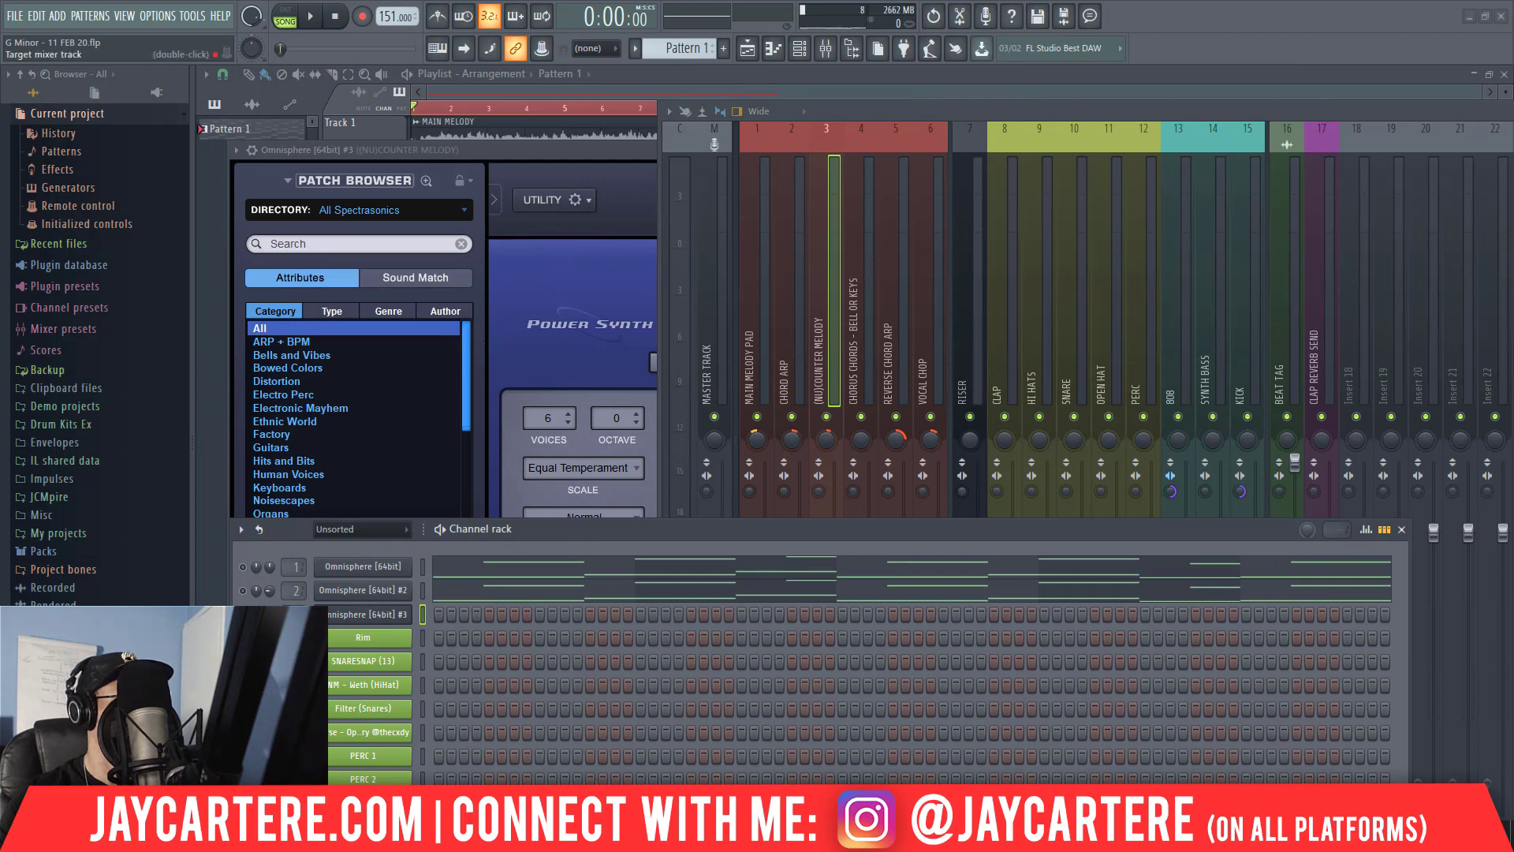
{"action": "left_click_drag", "start_coordinate": [295, 614], "coordinate": [294, 609]}
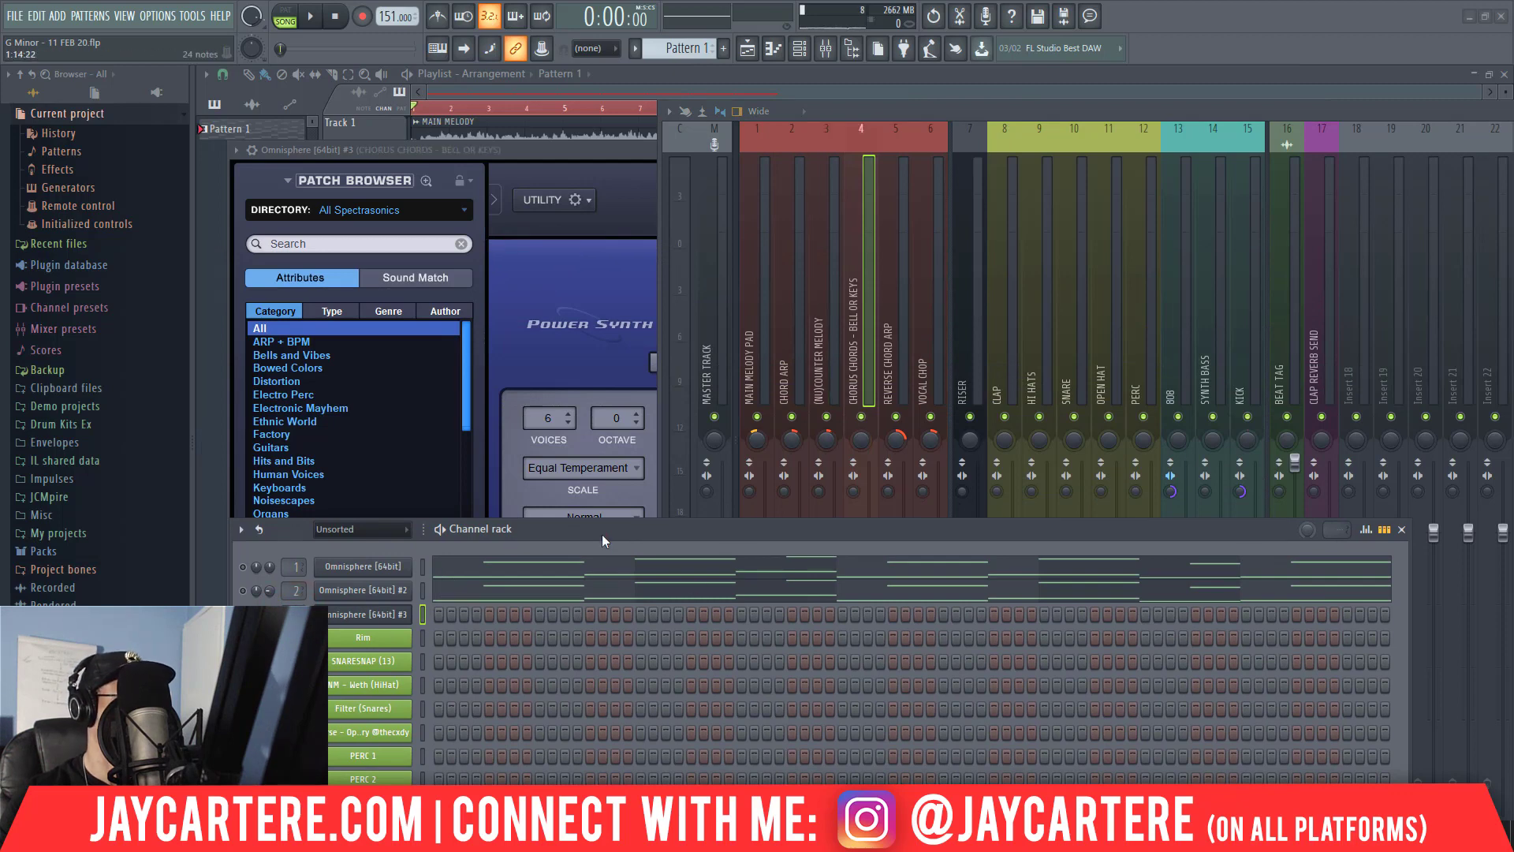
{"action": "left_click_drag", "start_coordinate": [602, 534], "coordinate": [1412, 813]}
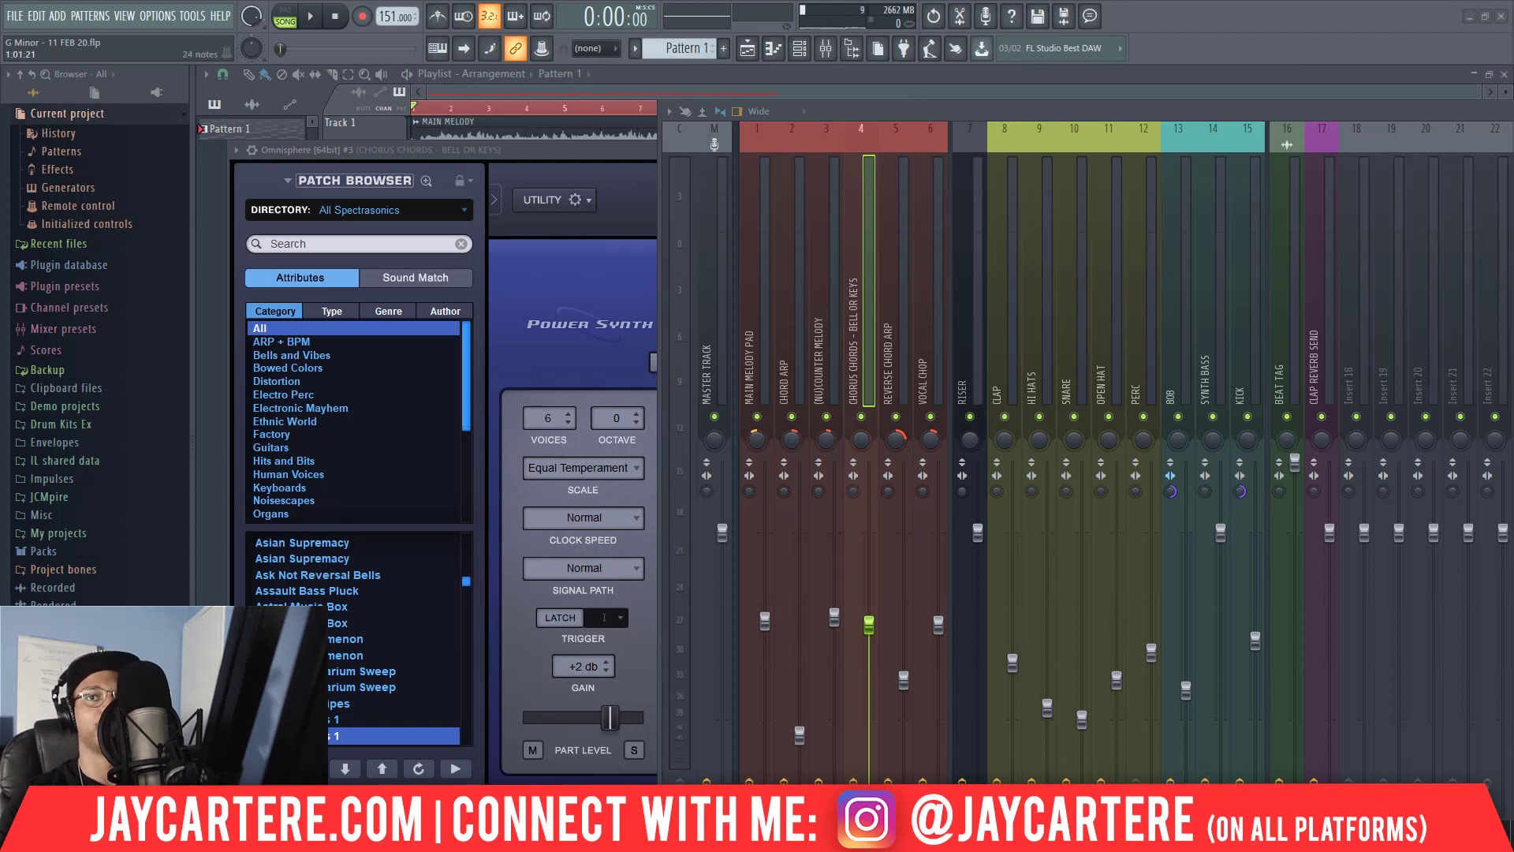
Copy the notes of the Omnisphere #2 channel into Omnisphere #3 and clear the channel rack out of the way.
{"action": "left_click_drag", "start_coordinate": [1513, 336], "coordinate": [643, 288]}
{"action": "right_click", "coordinate": [457, 350]}
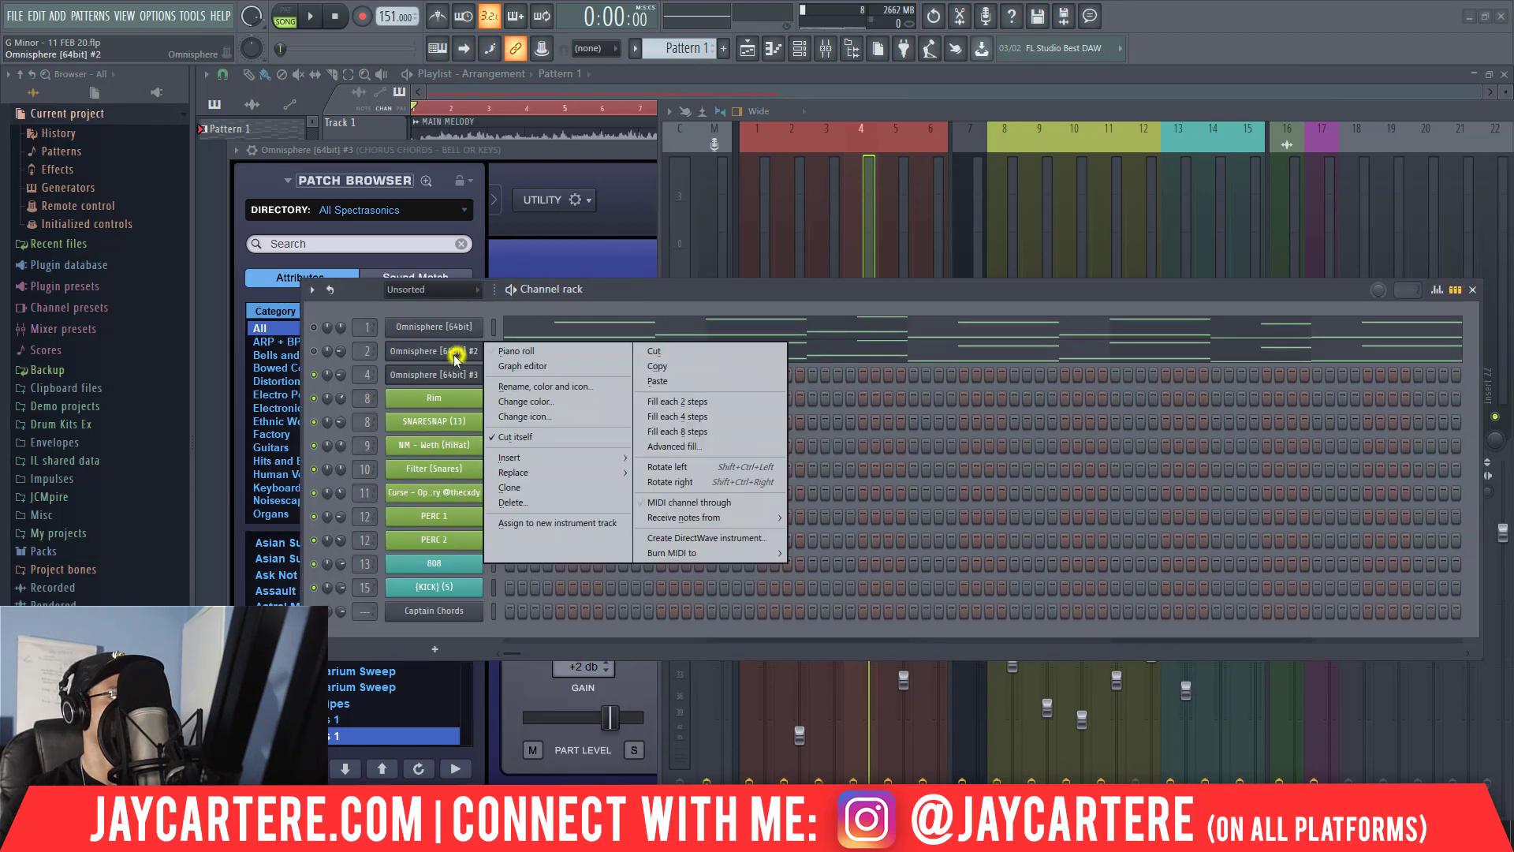
{"action": "left_click", "coordinate": [678, 364]}
{"action": "right_click", "coordinate": [449, 375]}
{"action": "left_click", "coordinate": [688, 406]}
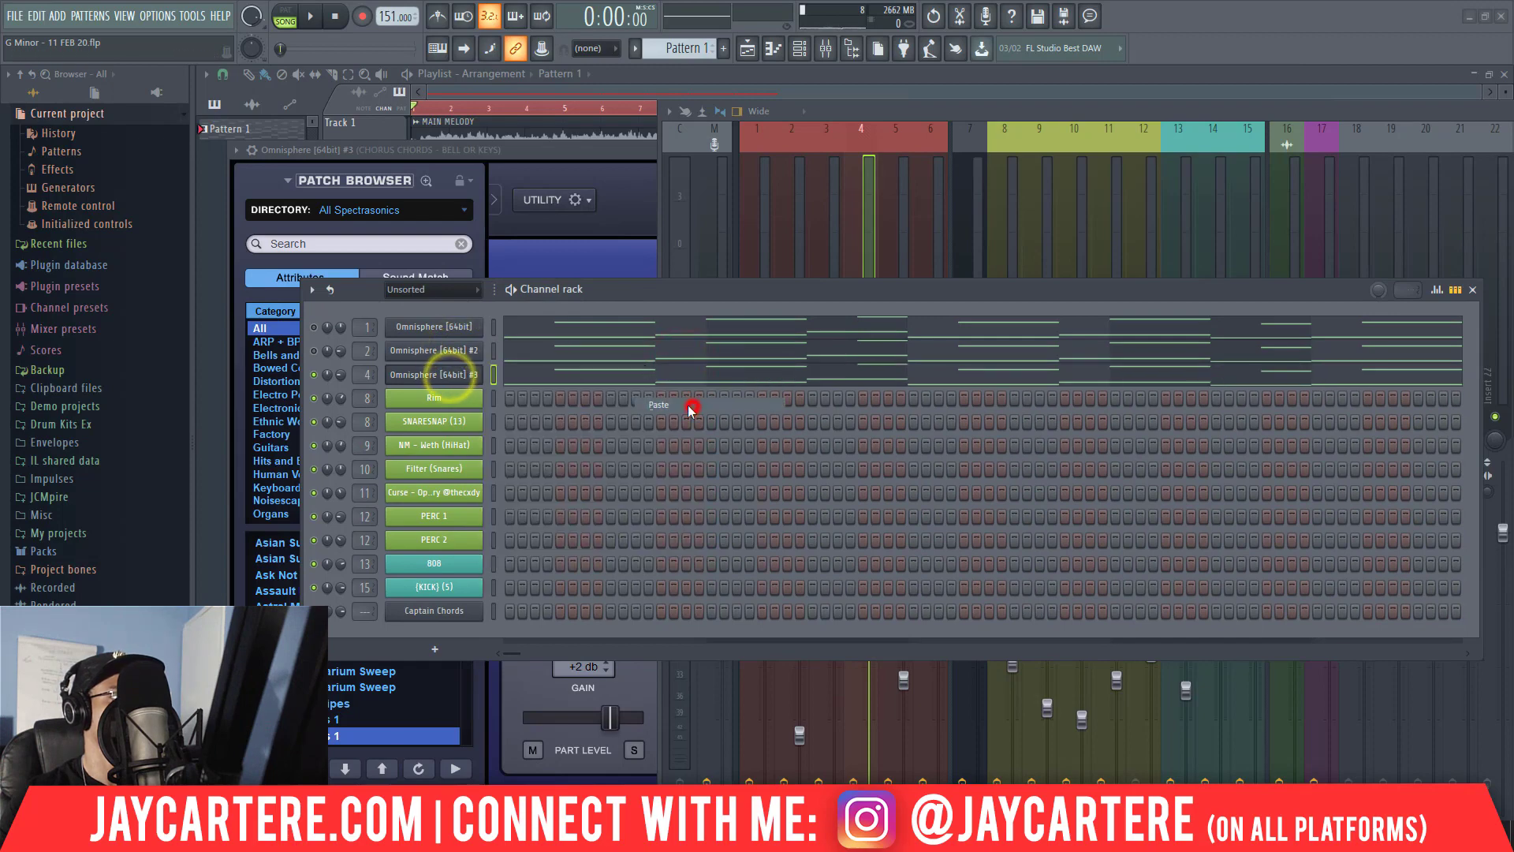
{"action": "left_click", "coordinate": [630, 280]}
{"action": "left_click_drag", "start_coordinate": [616, 290], "coordinate": [1513, 339]}
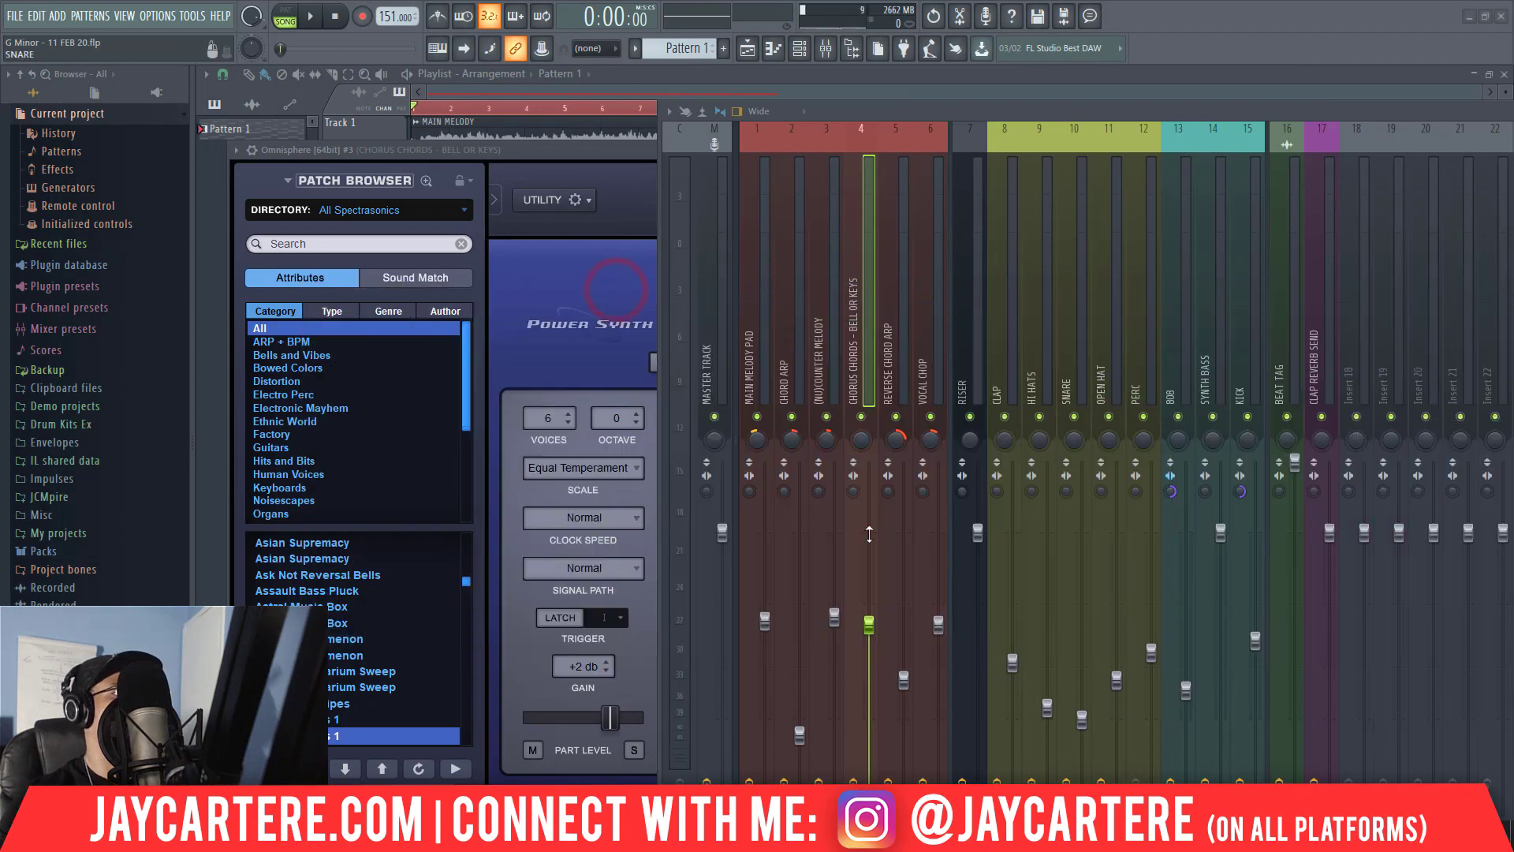
Filter the Omnisphere #3 patches to Pads + Strings, sort them by rating, and load Afterthought Sines.
{"action": "scroll", "coordinate": [321, 465], "scroll_direction": "down", "scroll_amount": 5}
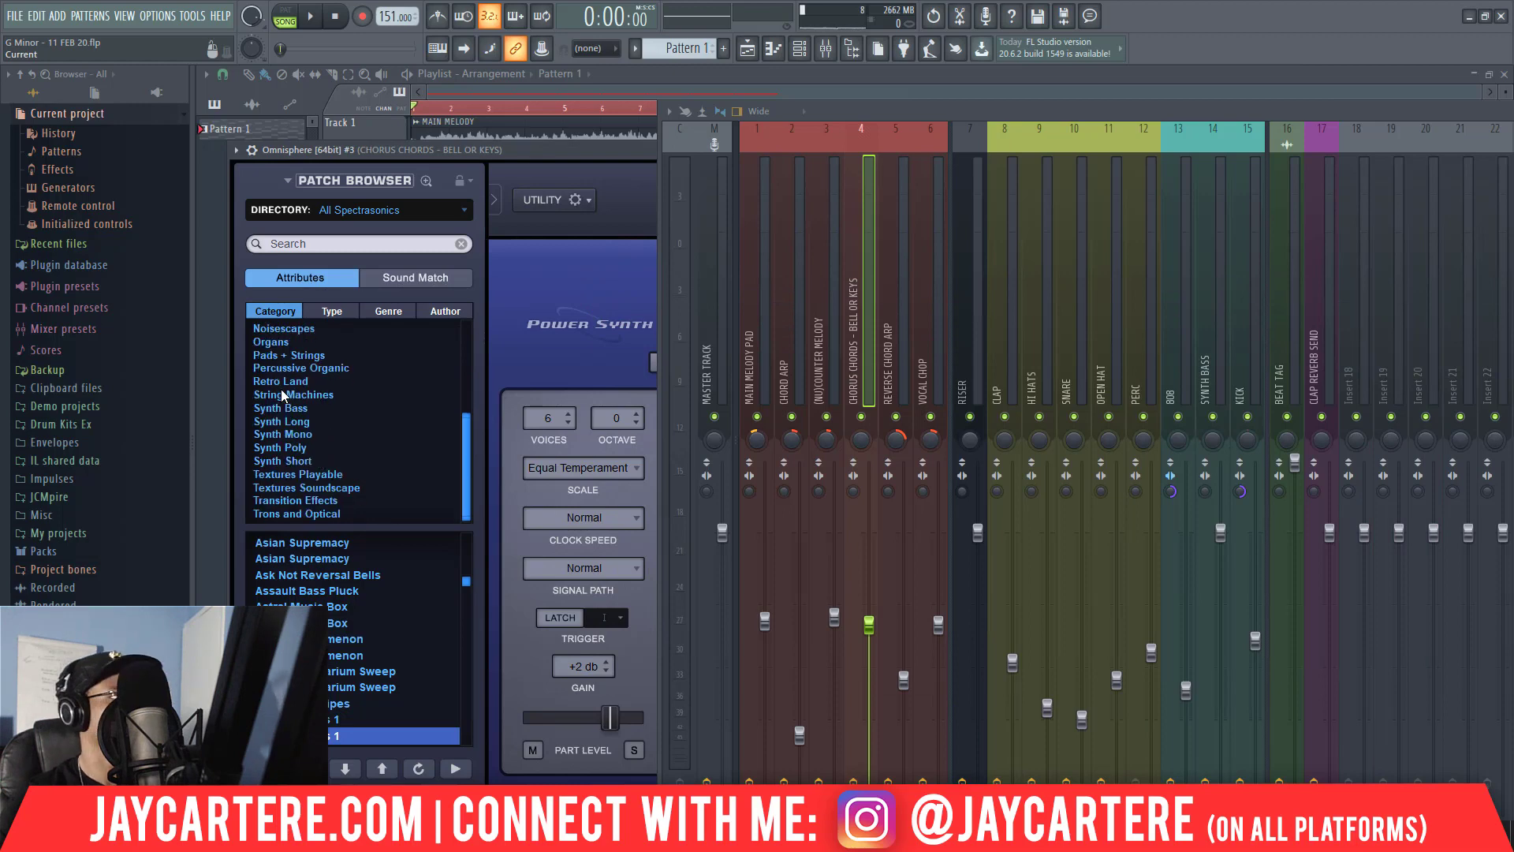
{"action": "left_click", "coordinate": [283, 356]}
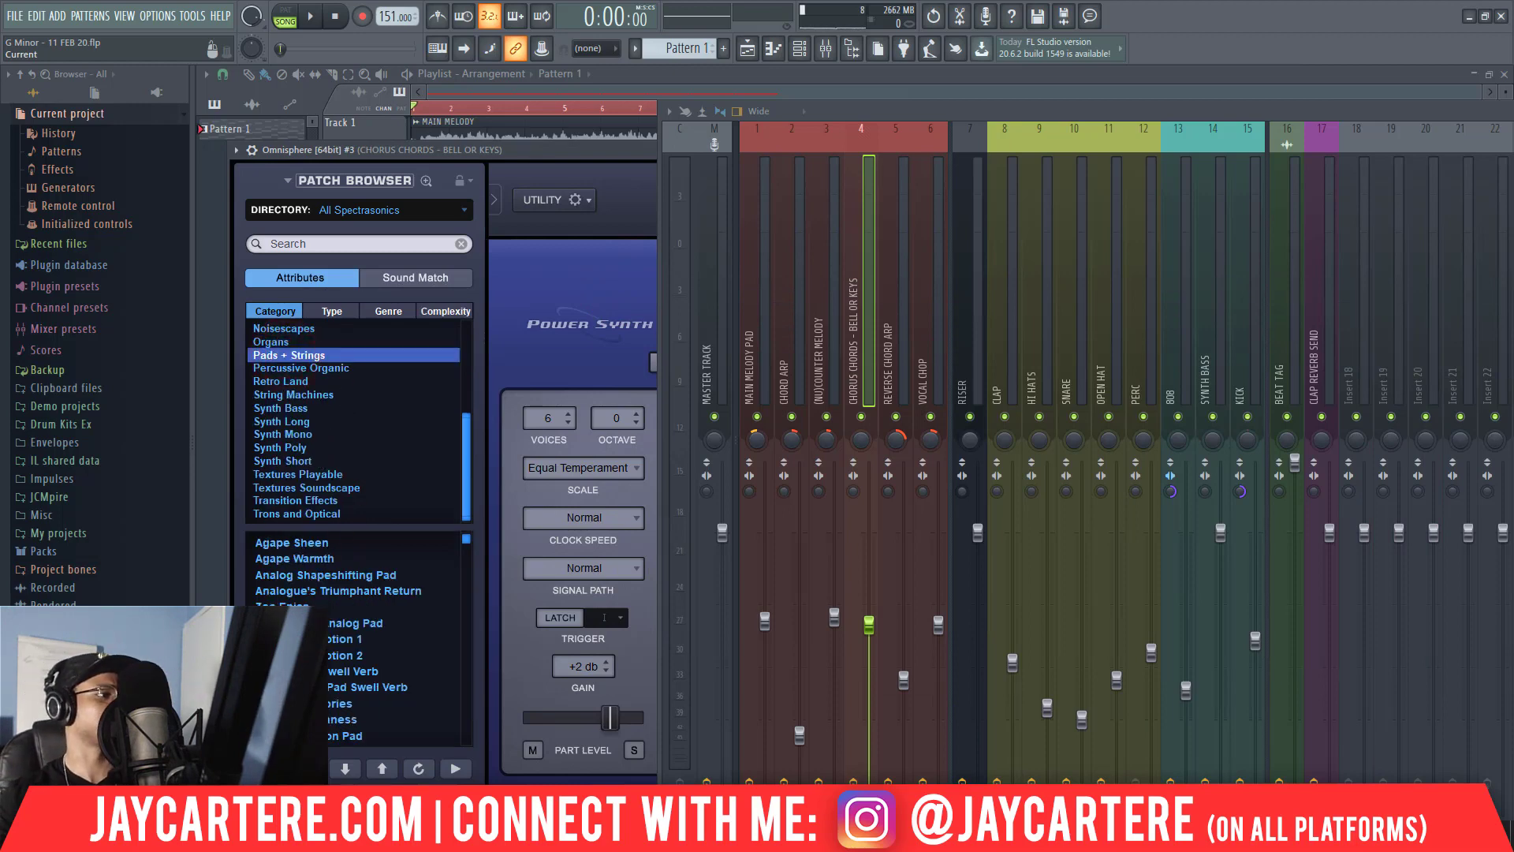
{"action": "left_click", "coordinate": [287, 768]}
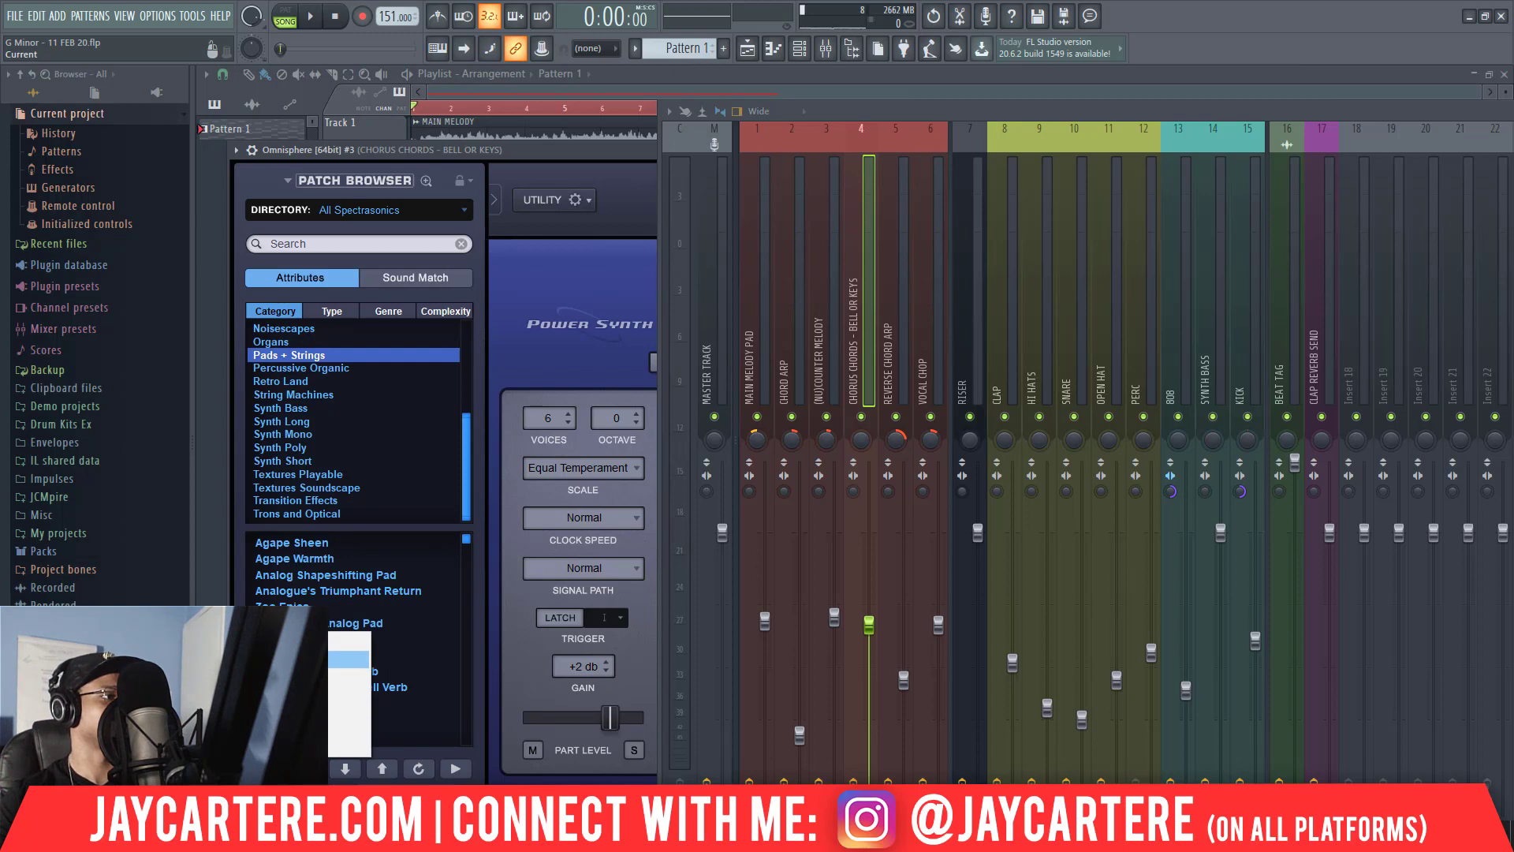
{"action": "left_click", "coordinate": [309, 659]}
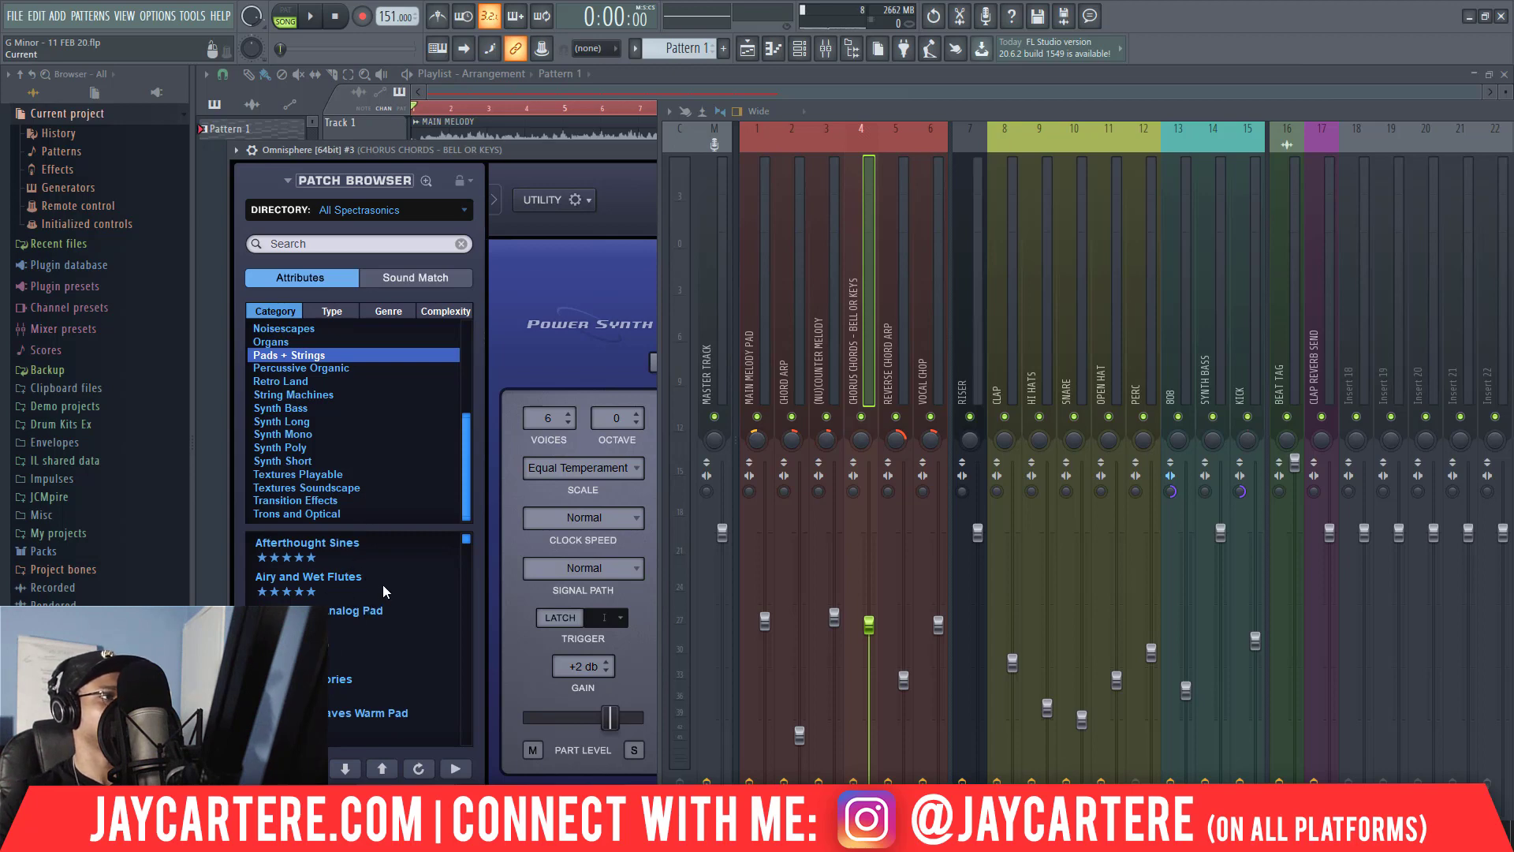
{"action": "left_click", "coordinate": [400, 552]}
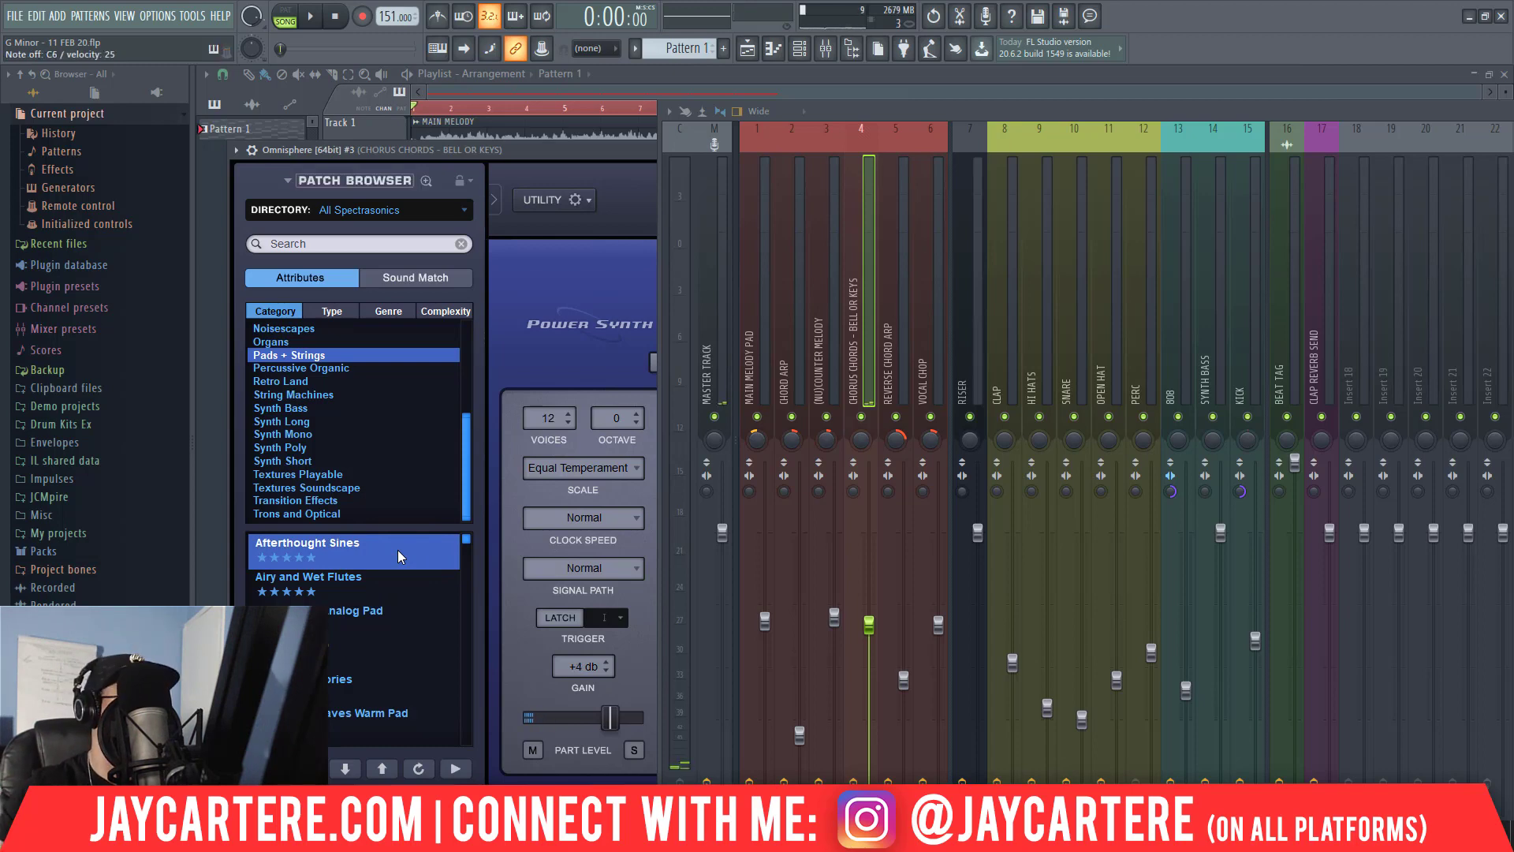
Place a Pattern 1 clip at the start of Track 4, play the arrangement with the channel rack shown, and stop playback.
{"action": "left_click", "coordinate": [564, 155]}
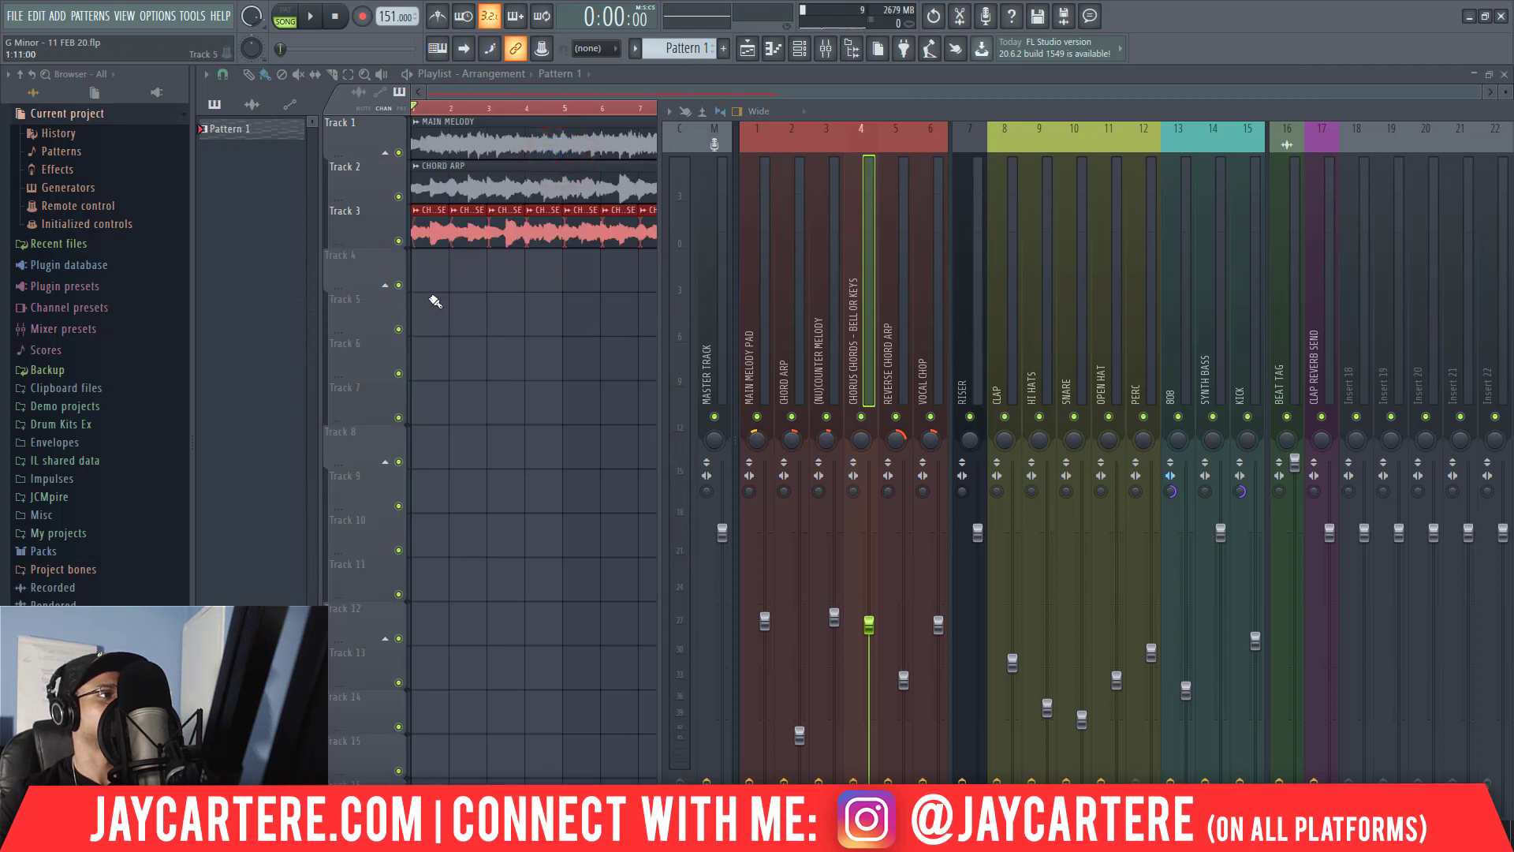
{"action": "left_click", "coordinate": [422, 289]}
{"action": "key", "text": "space"}
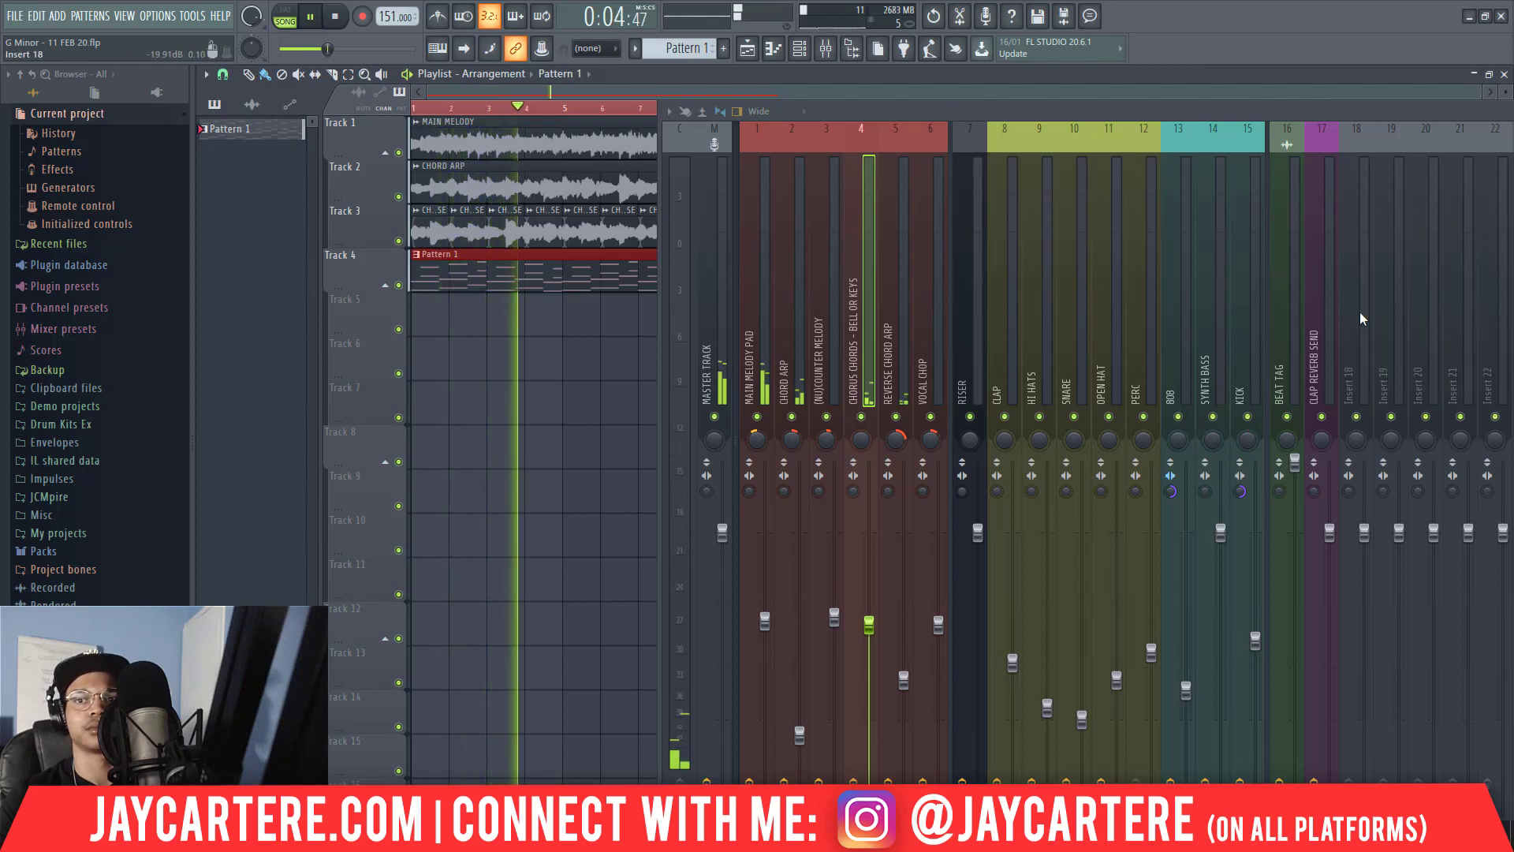
{"action": "key", "text": "F6"}
{"action": "left_click_drag", "start_coordinate": [1356, 264], "coordinate": [700, 242]}
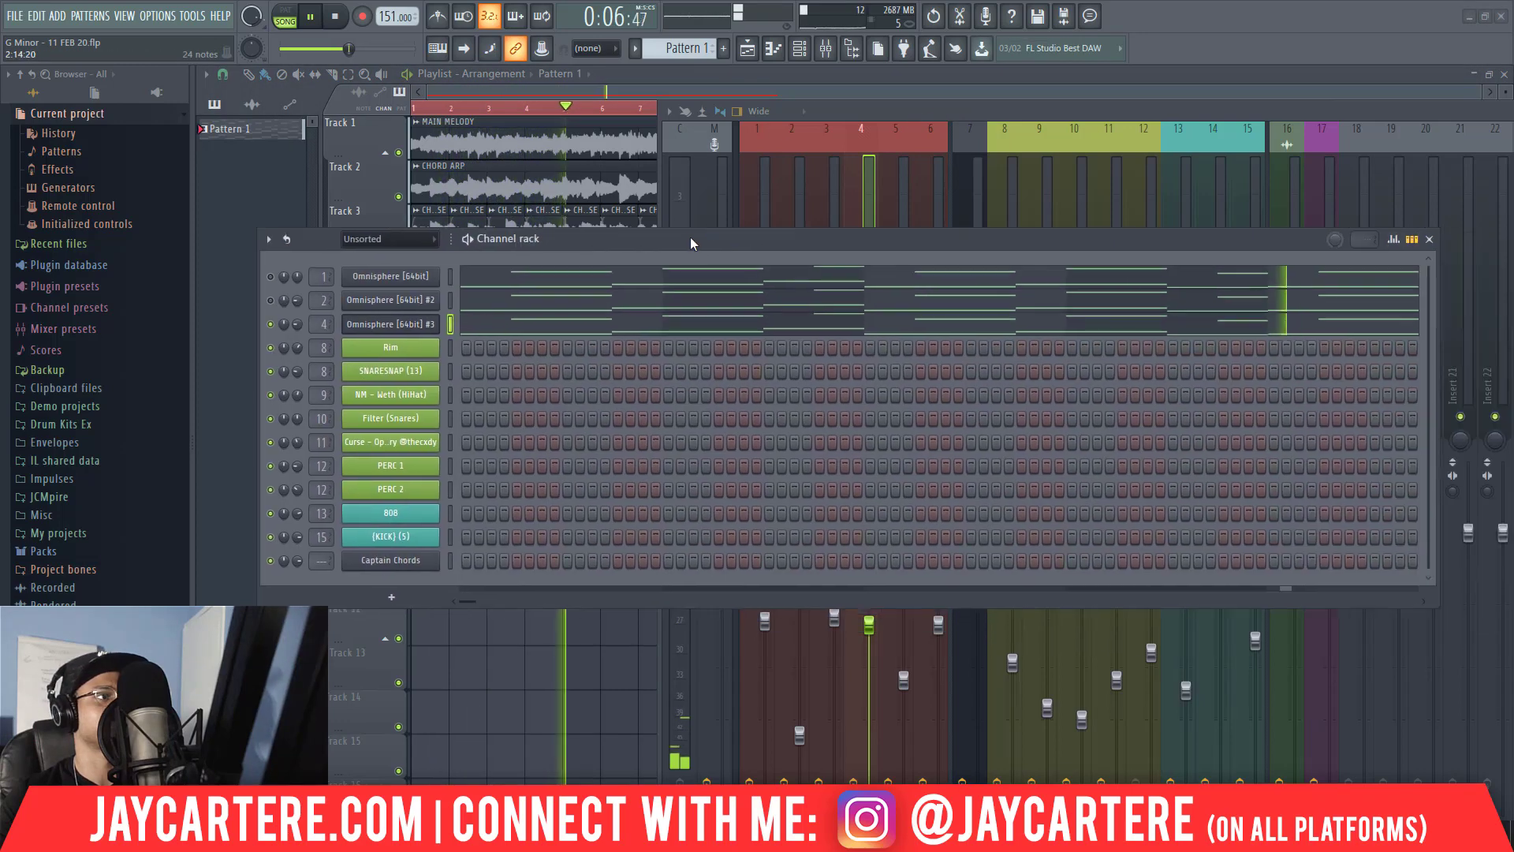
{"action": "key", "text": "space"}
Solo Track 4, play its Pattern 1 clip on its own, and stop playback.
{"action": "right_click", "coordinate": [270, 326]}
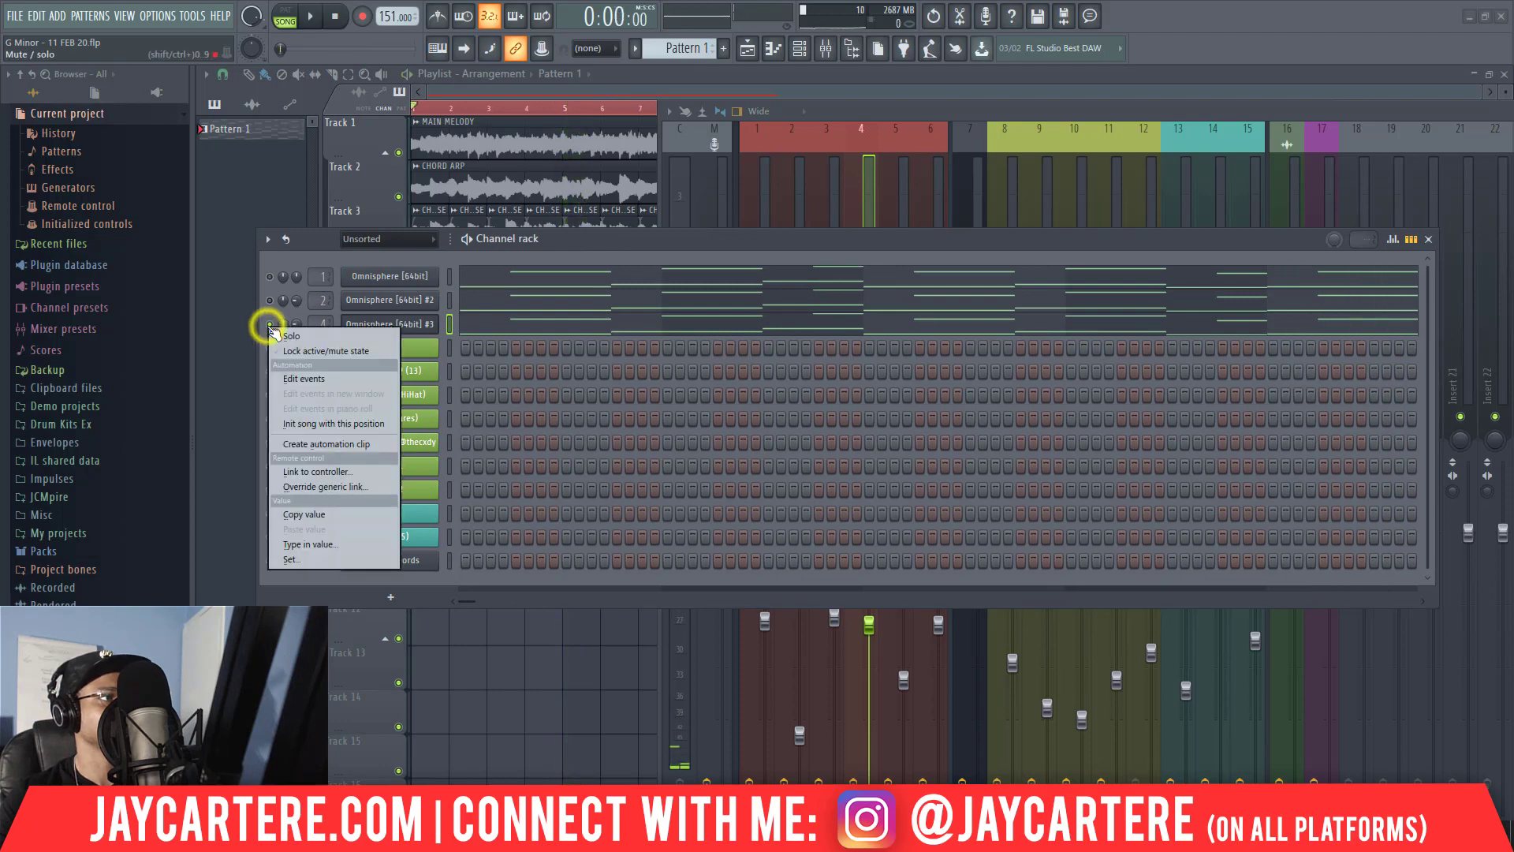
{"action": "left_click", "coordinate": [593, 241]}
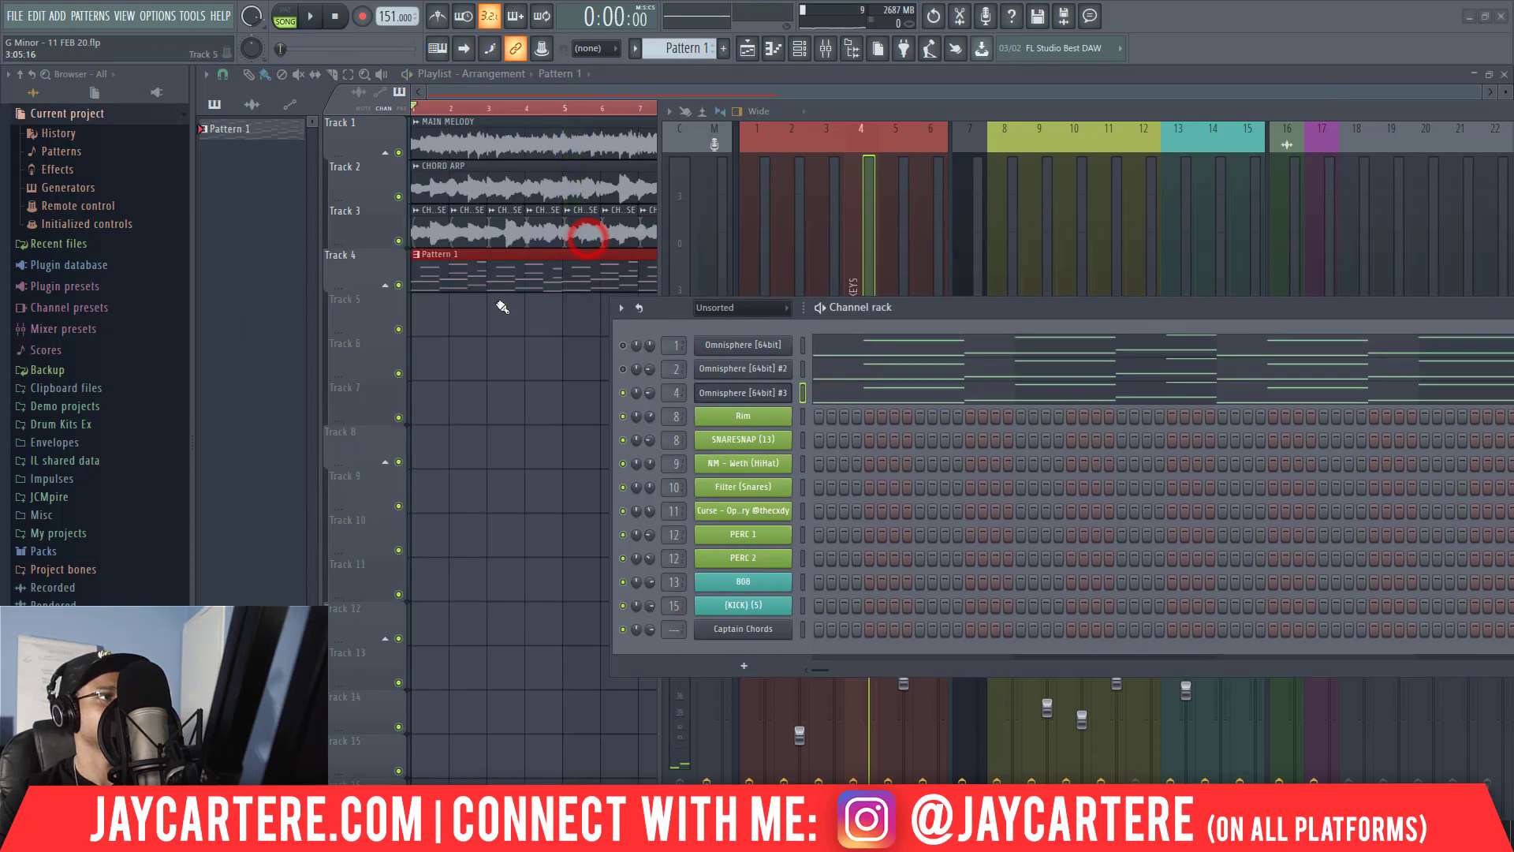
{"action": "left_click", "coordinate": [399, 285], "text": "ctrl"}
{"action": "key", "text": "space"}
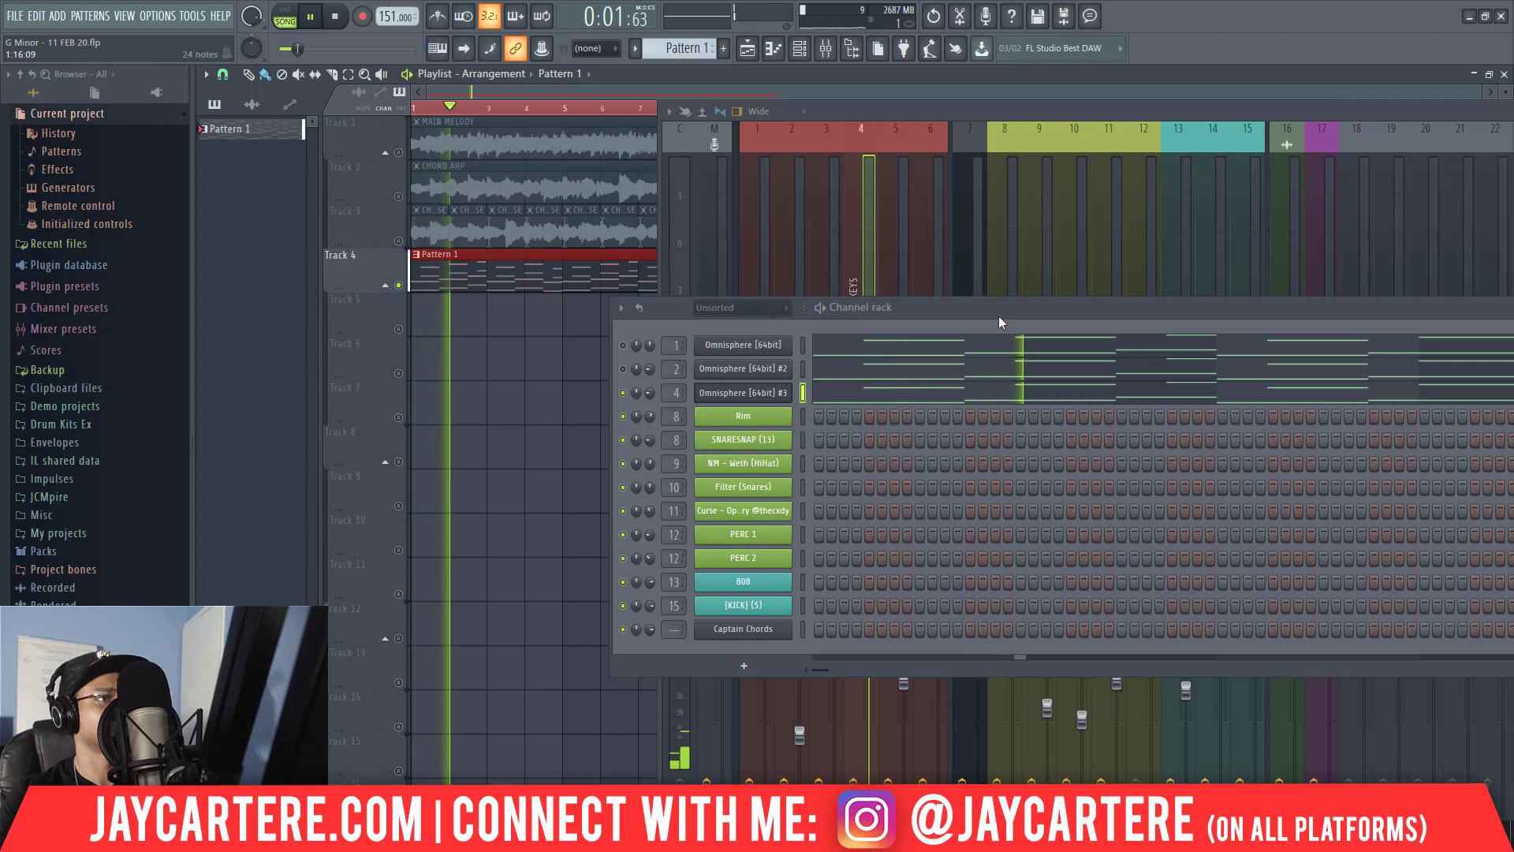
{"action": "left_click_drag", "start_coordinate": [1001, 306], "coordinate": [1030, 301]}
{"action": "key", "text": "space"}
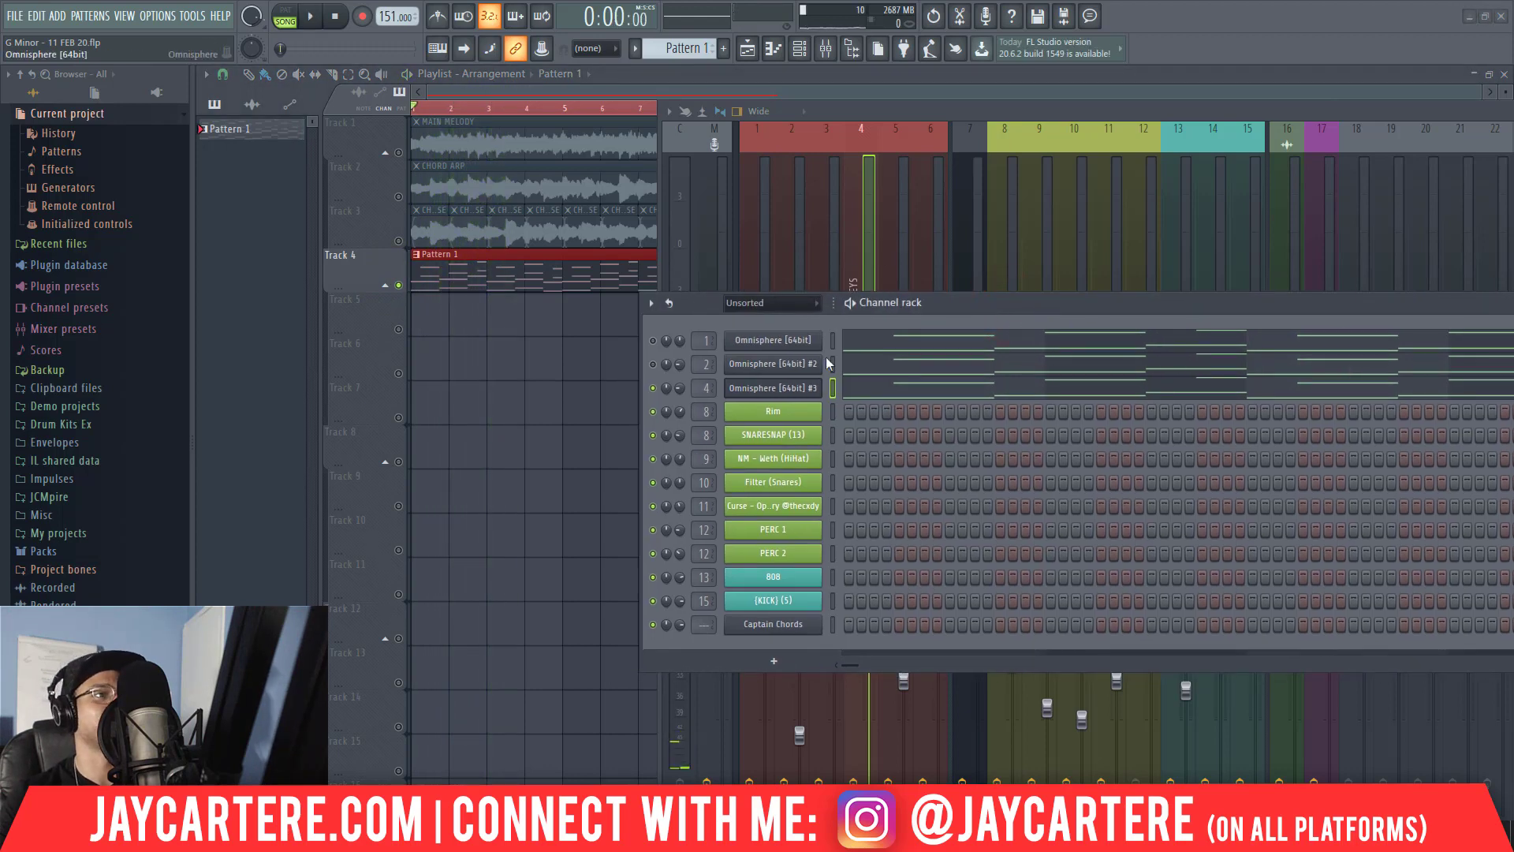
Open Omnisphere #3, load the Airy and Wet Flutes patch, and play the soloed Track 4 to audition it.
{"action": "left_click", "coordinate": [781, 389]}
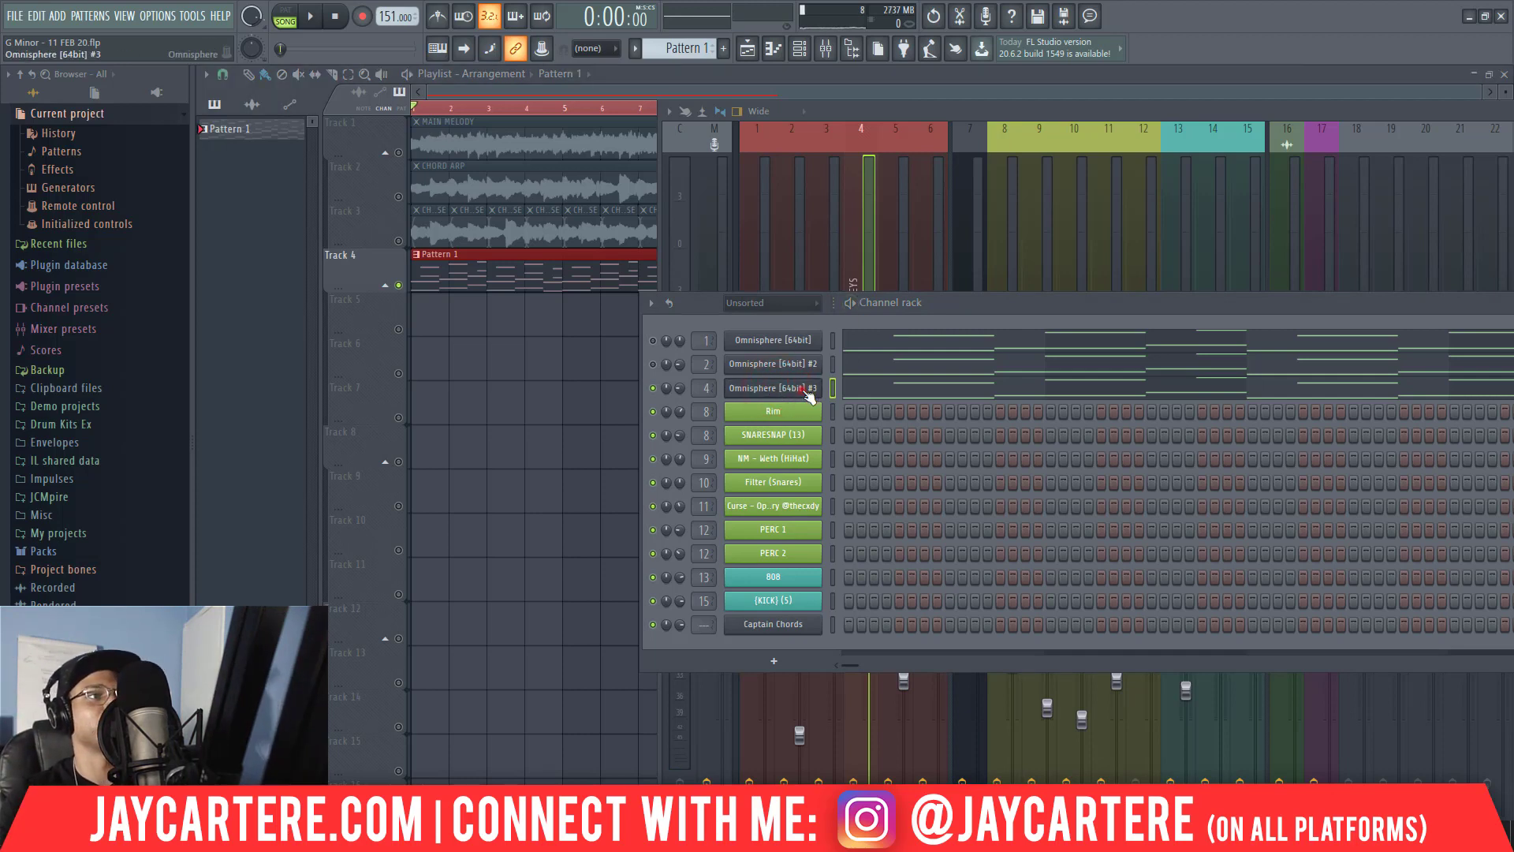
{"action": "left_click_drag", "start_coordinate": [940, 306], "coordinate": [942, 428]}
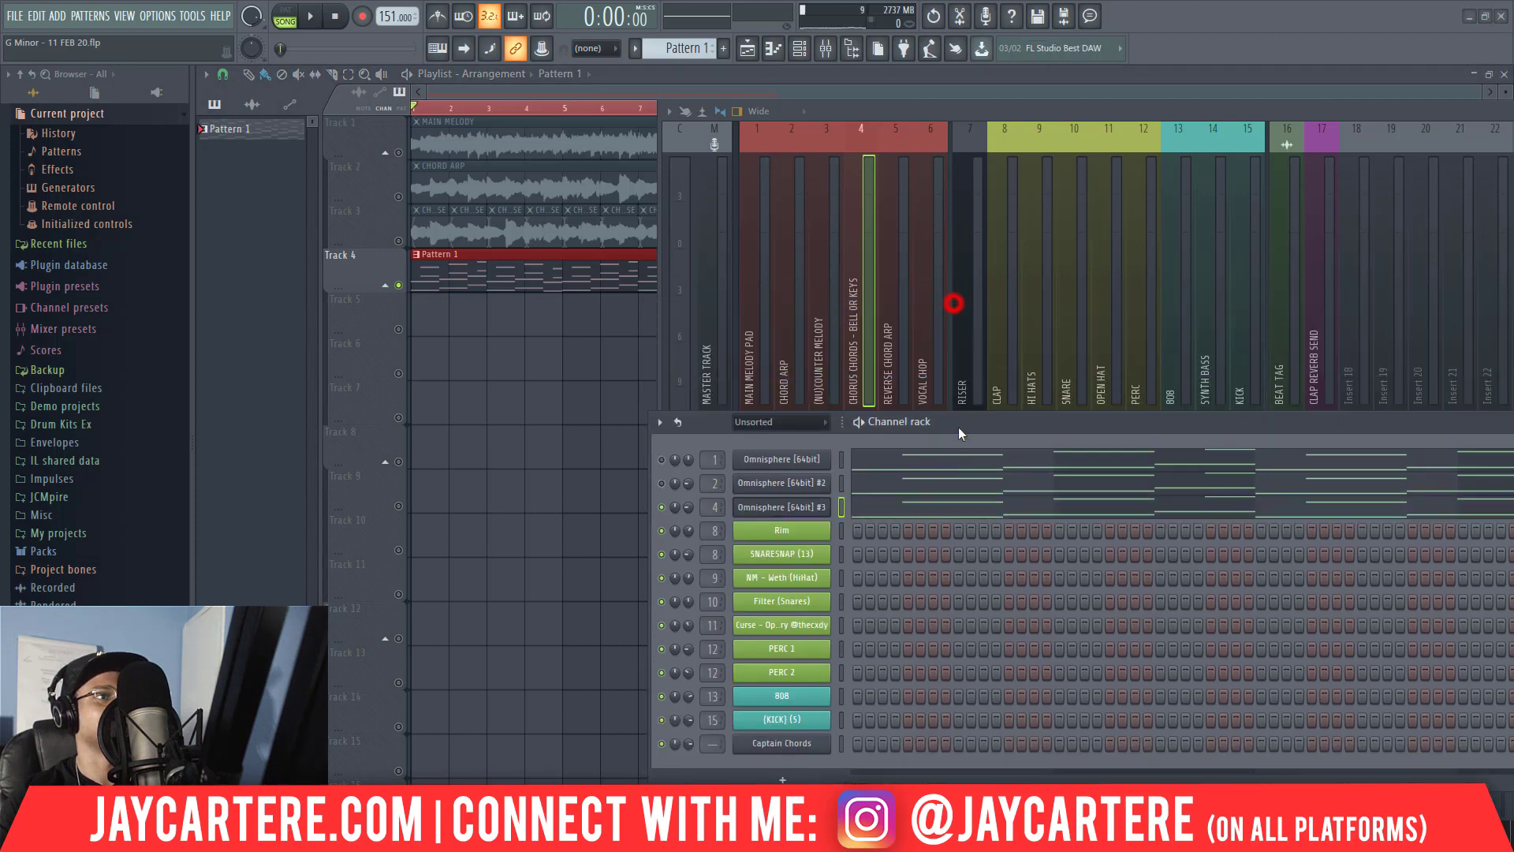
{"action": "left_click", "coordinate": [911, 115]}
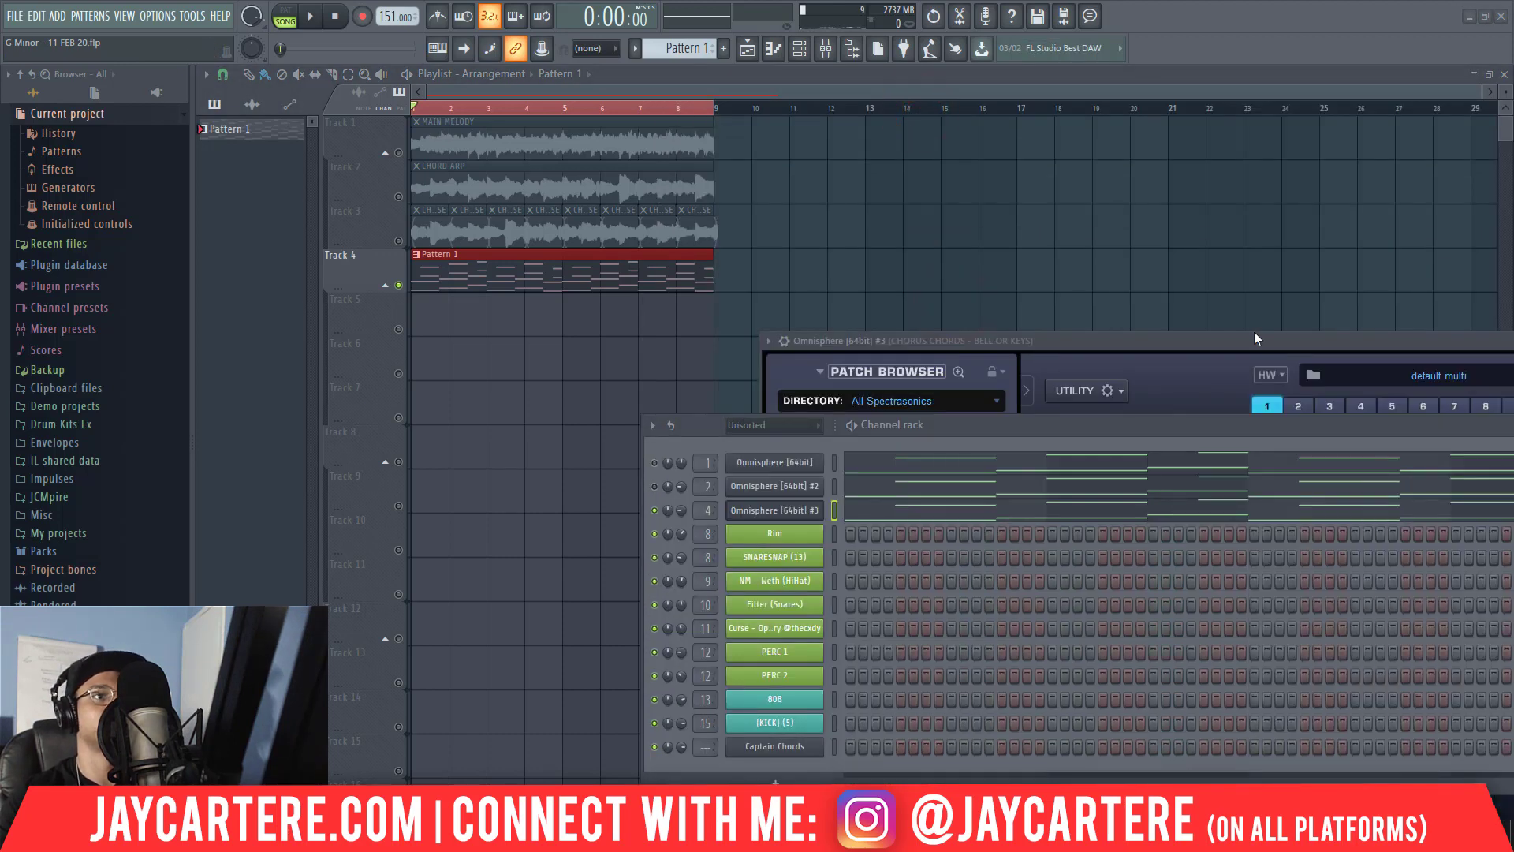
{"action": "left_click_drag", "start_coordinate": [1256, 339], "coordinate": [735, 126]}
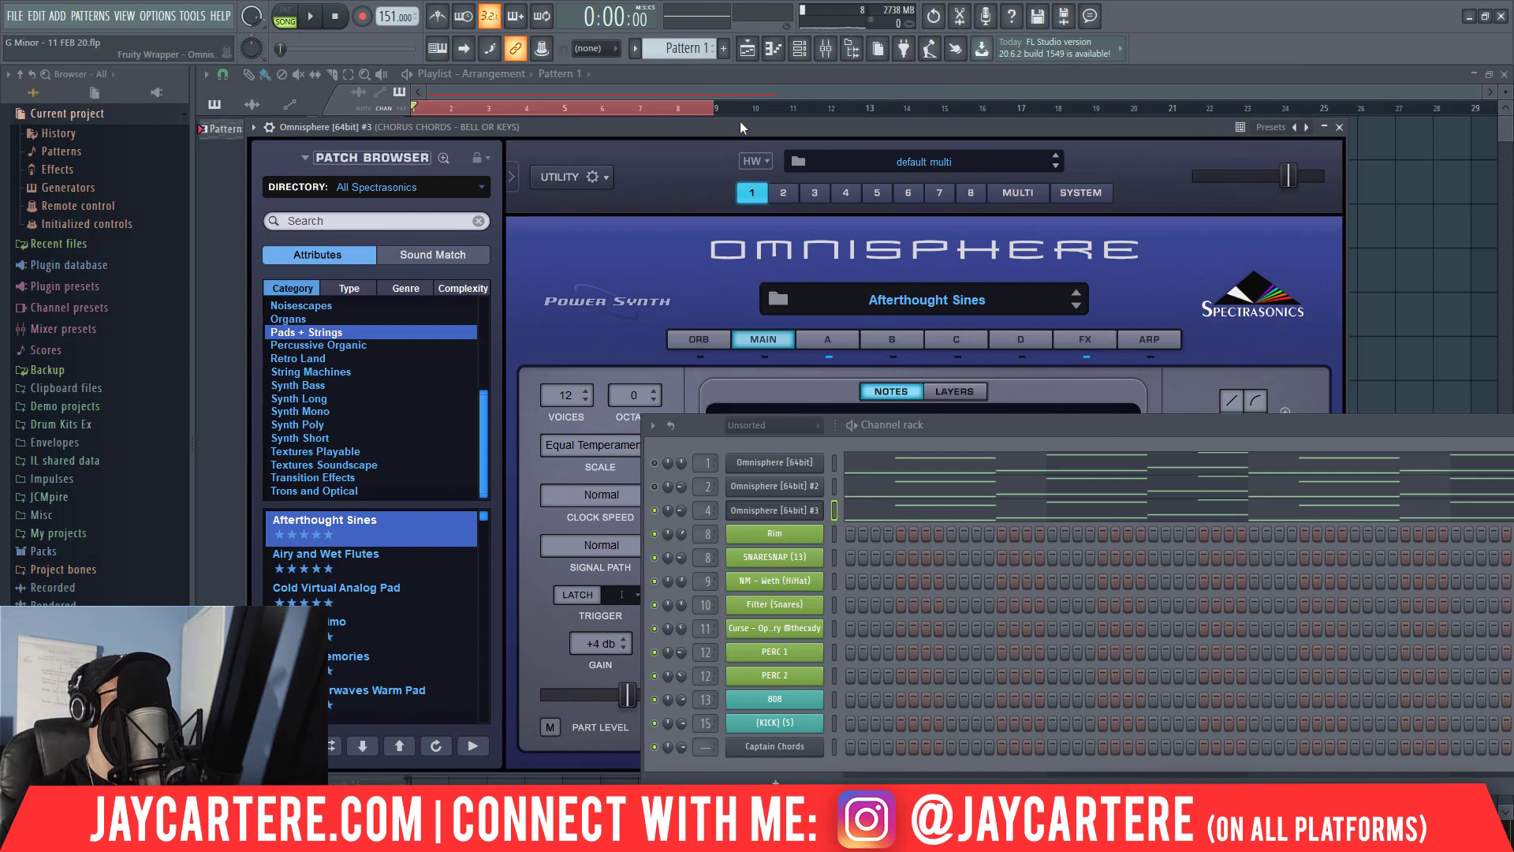
{"action": "left_click", "coordinate": [353, 560]}
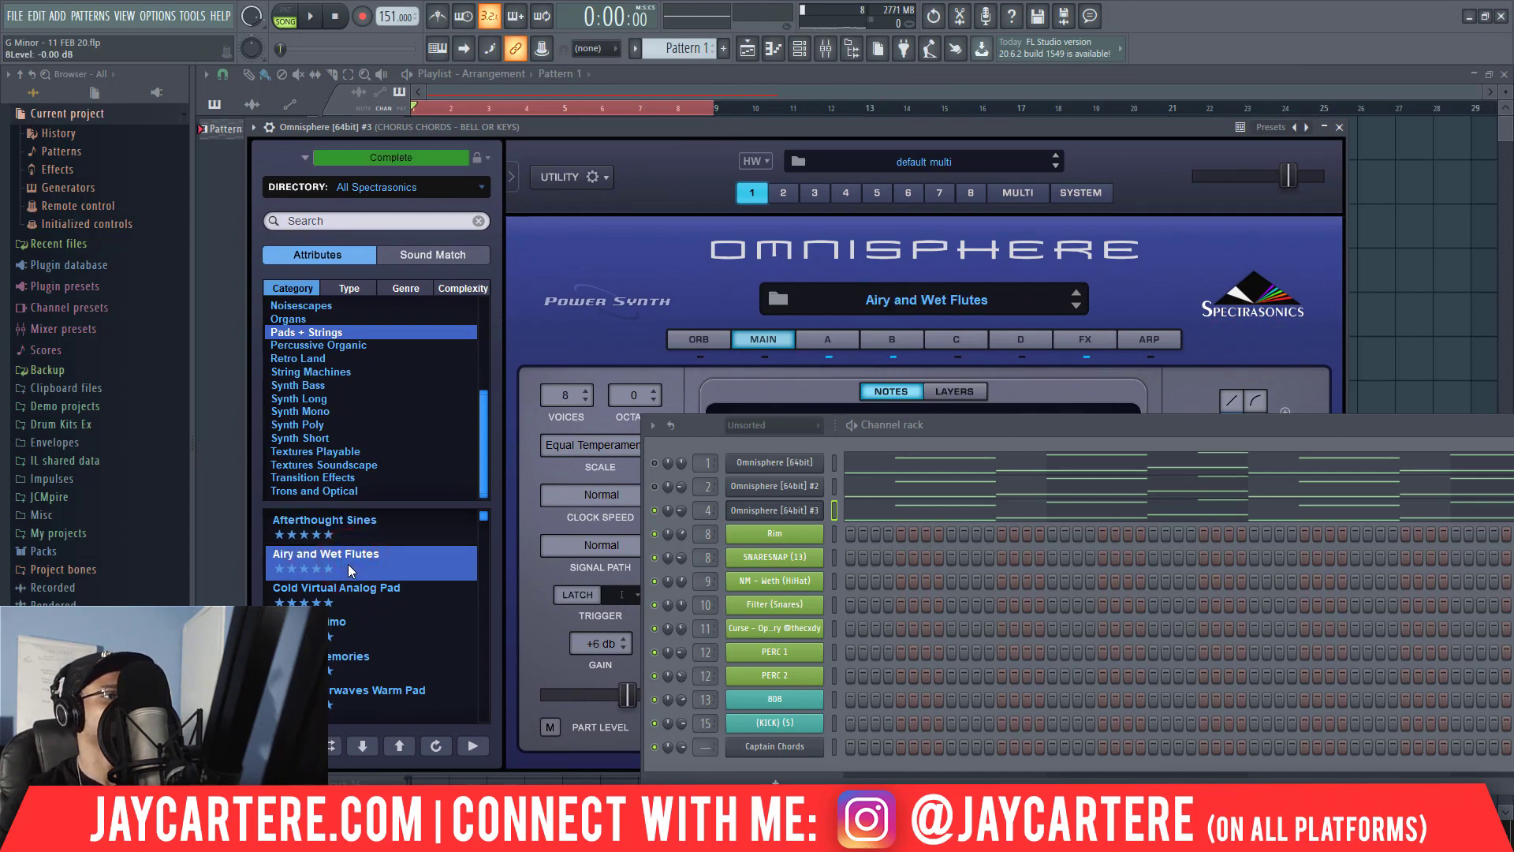
{"action": "key", "text": "space"}
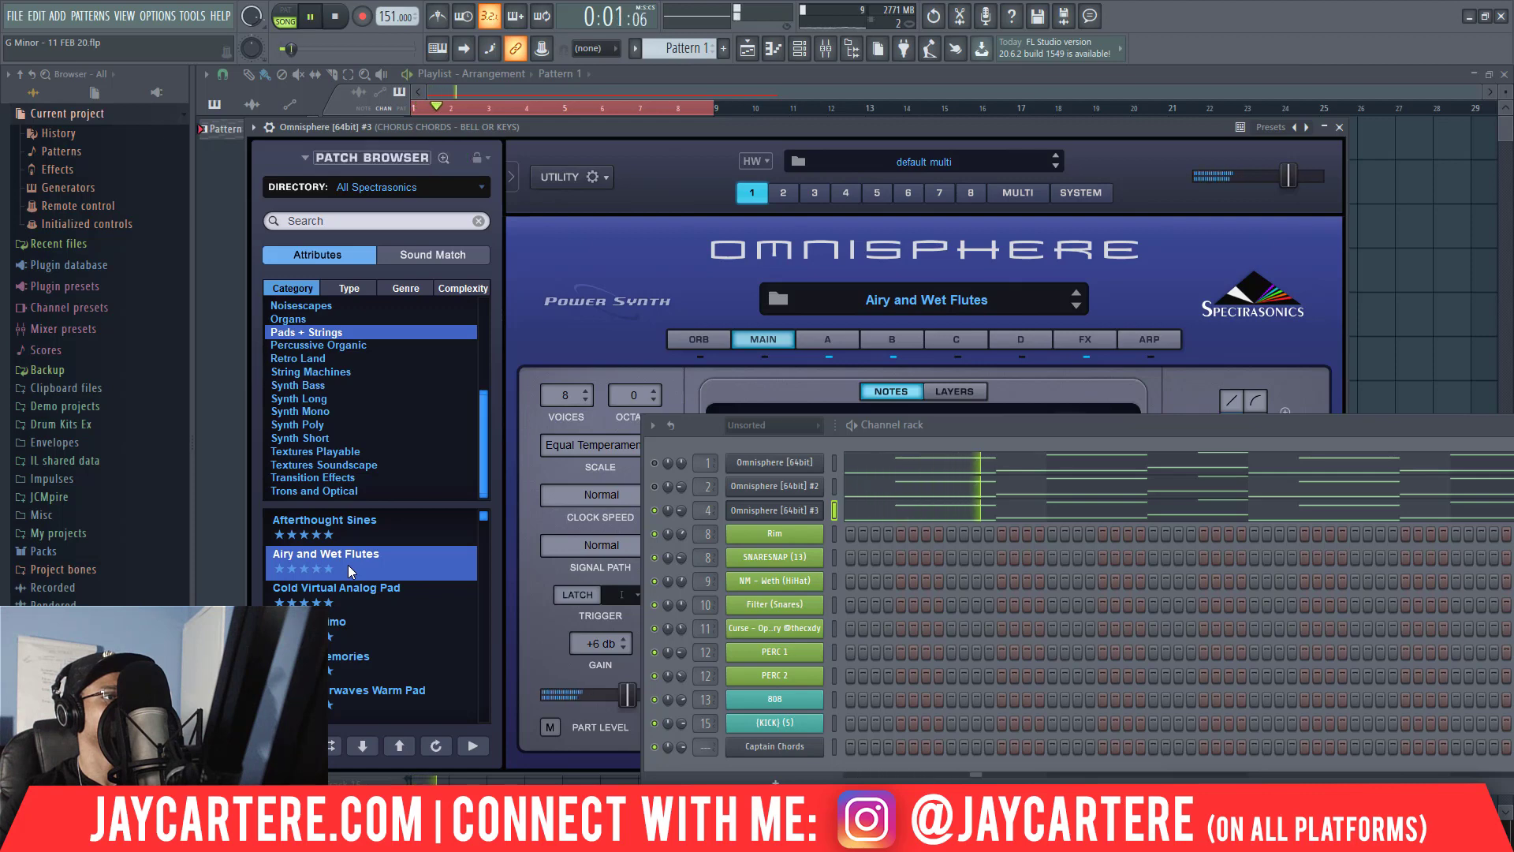
Load the Winded Flutes patch in Omnisphere #3 and restart playback to audition it on the chords.
{"action": "left_click", "coordinate": [485, 518]}
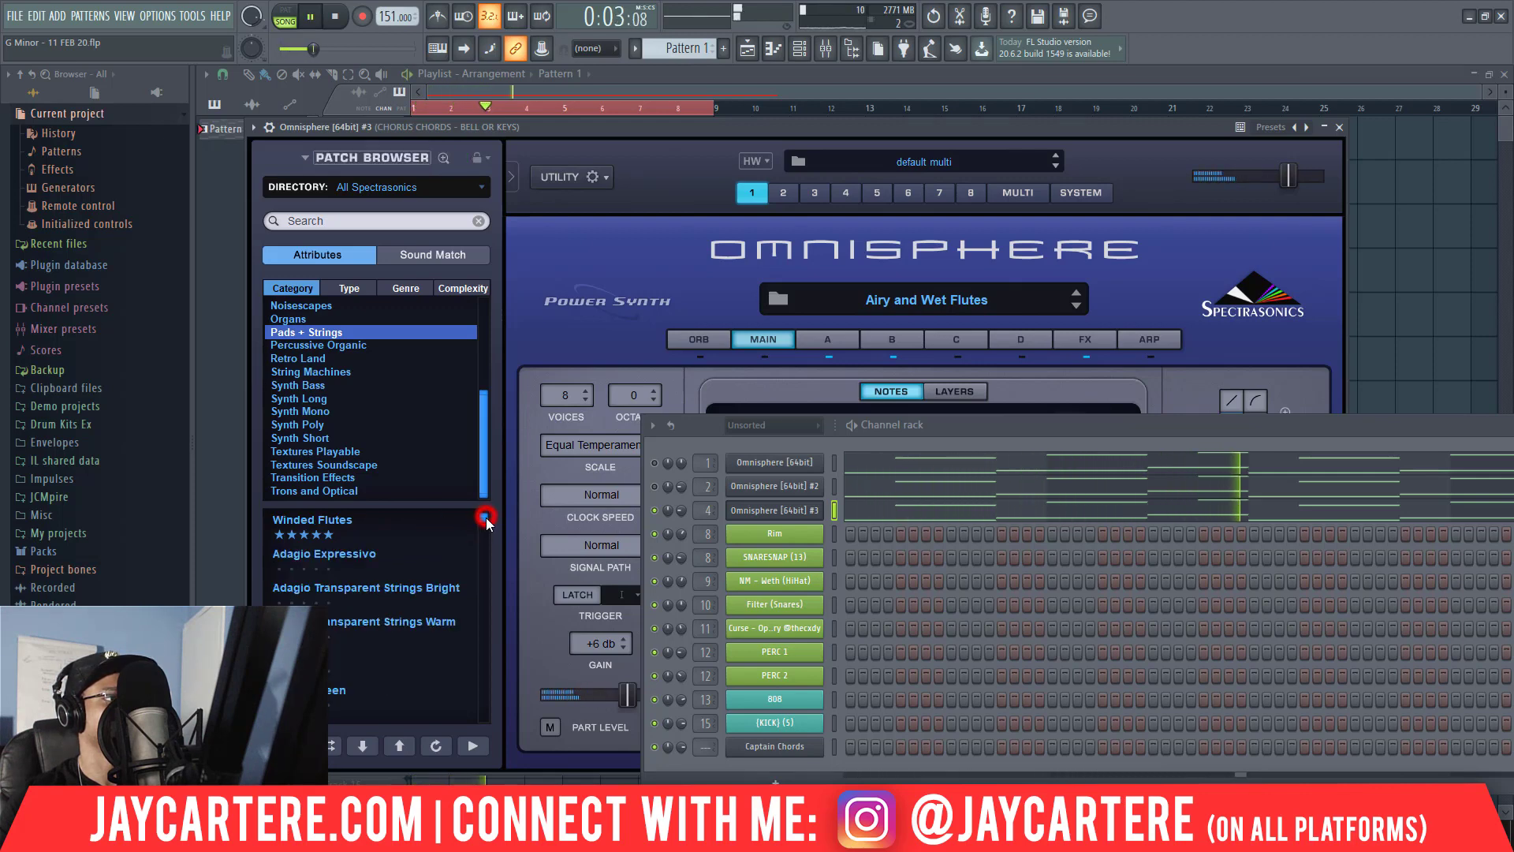
{"action": "left_click", "coordinate": [421, 522]}
{"action": "key", "text": "space"}
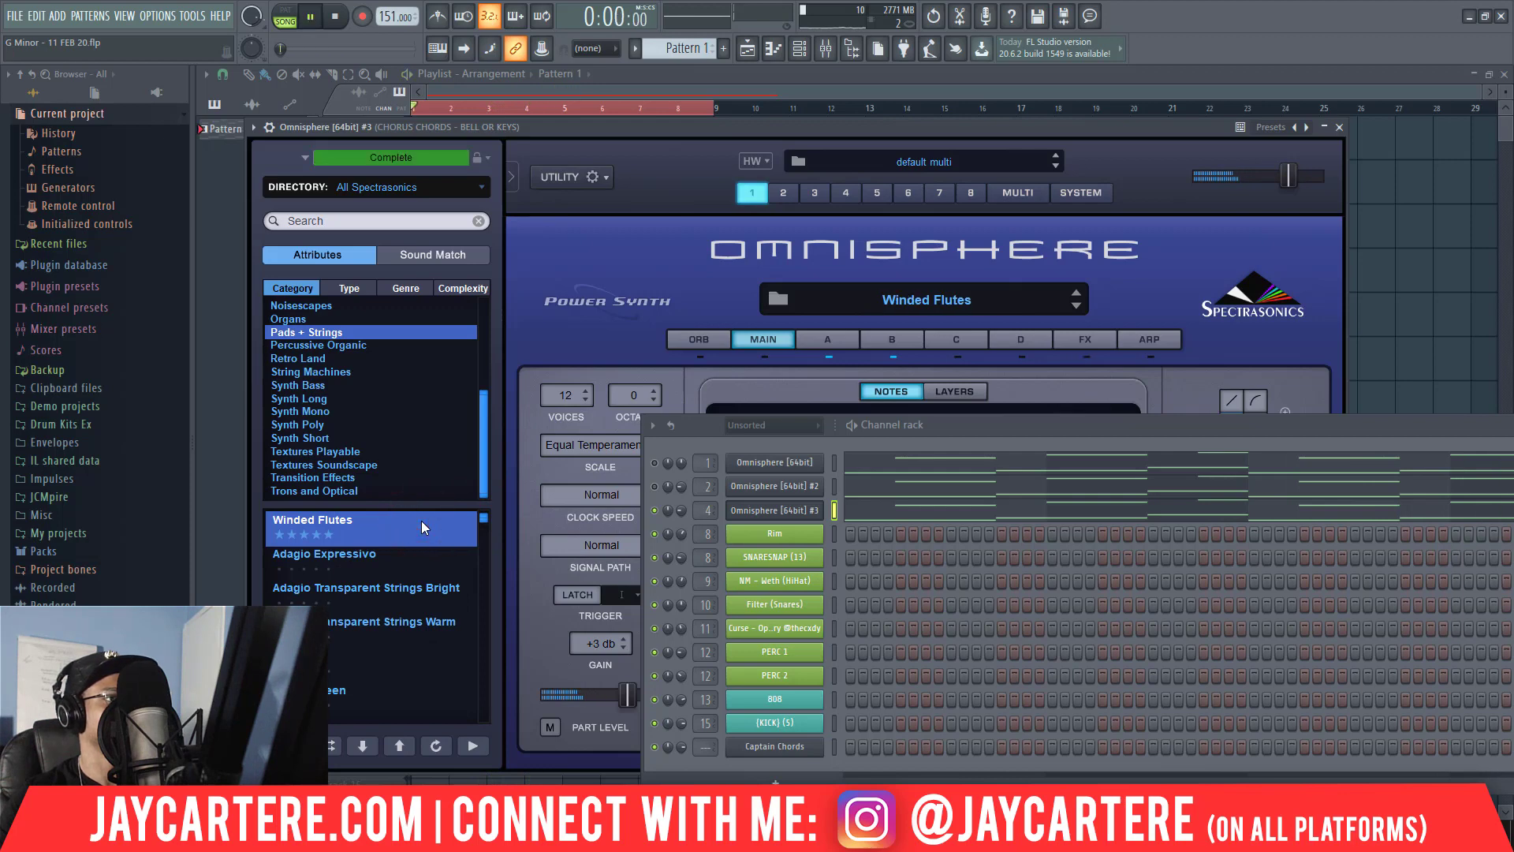
{"action": "key", "text": "space"}
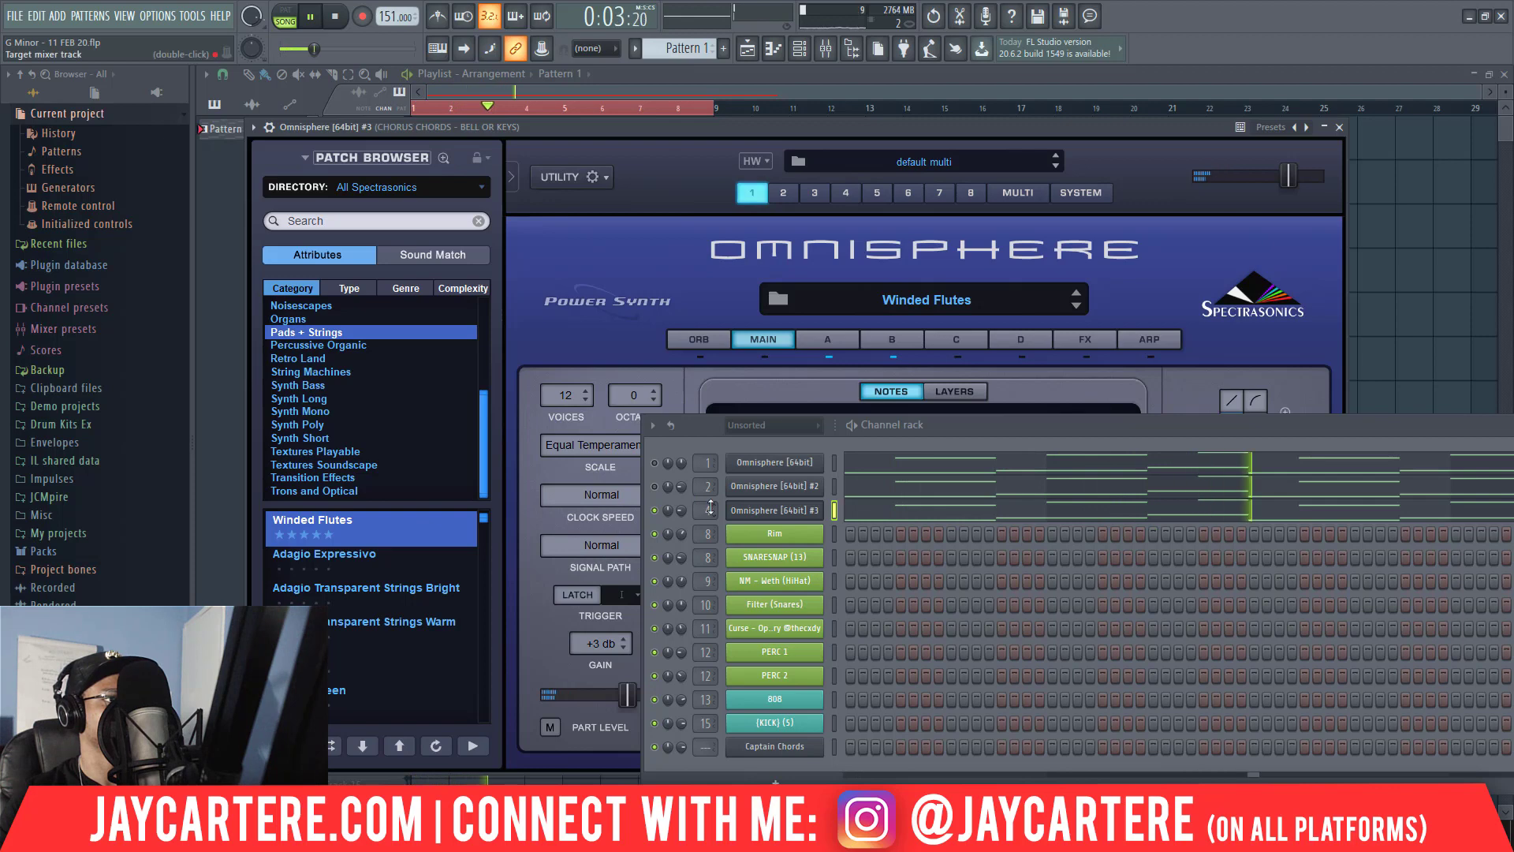
Open the Omnisphere #3 piano roll, transpose all its notes down one octave, and stop playback after listening.
{"action": "right_click", "coordinate": [765, 511]}
{"action": "left_click", "coordinate": [859, 512]}
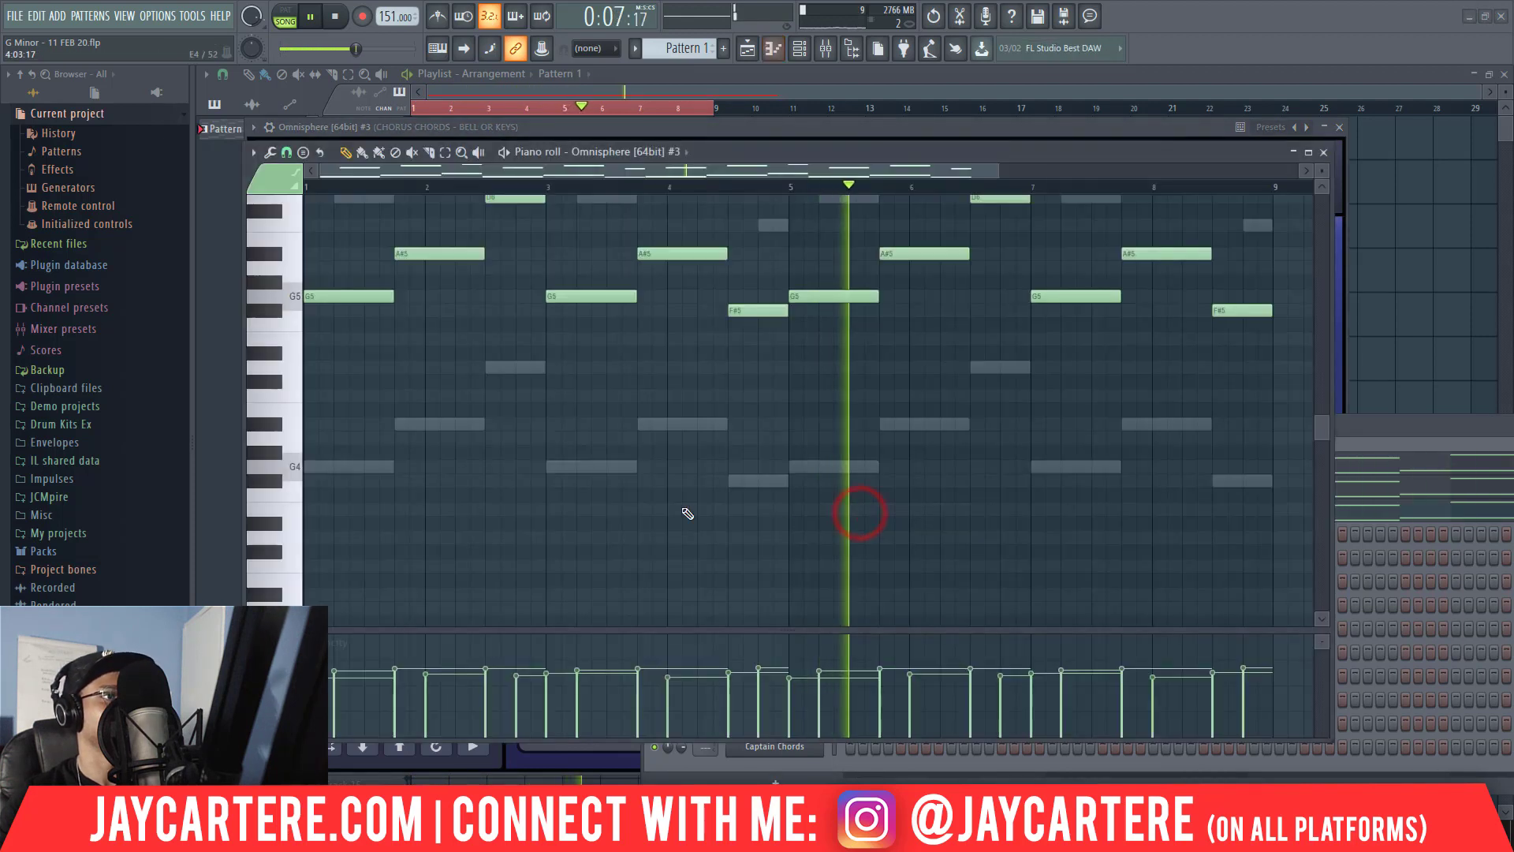
{"action": "key", "text": "ctrl+a"}
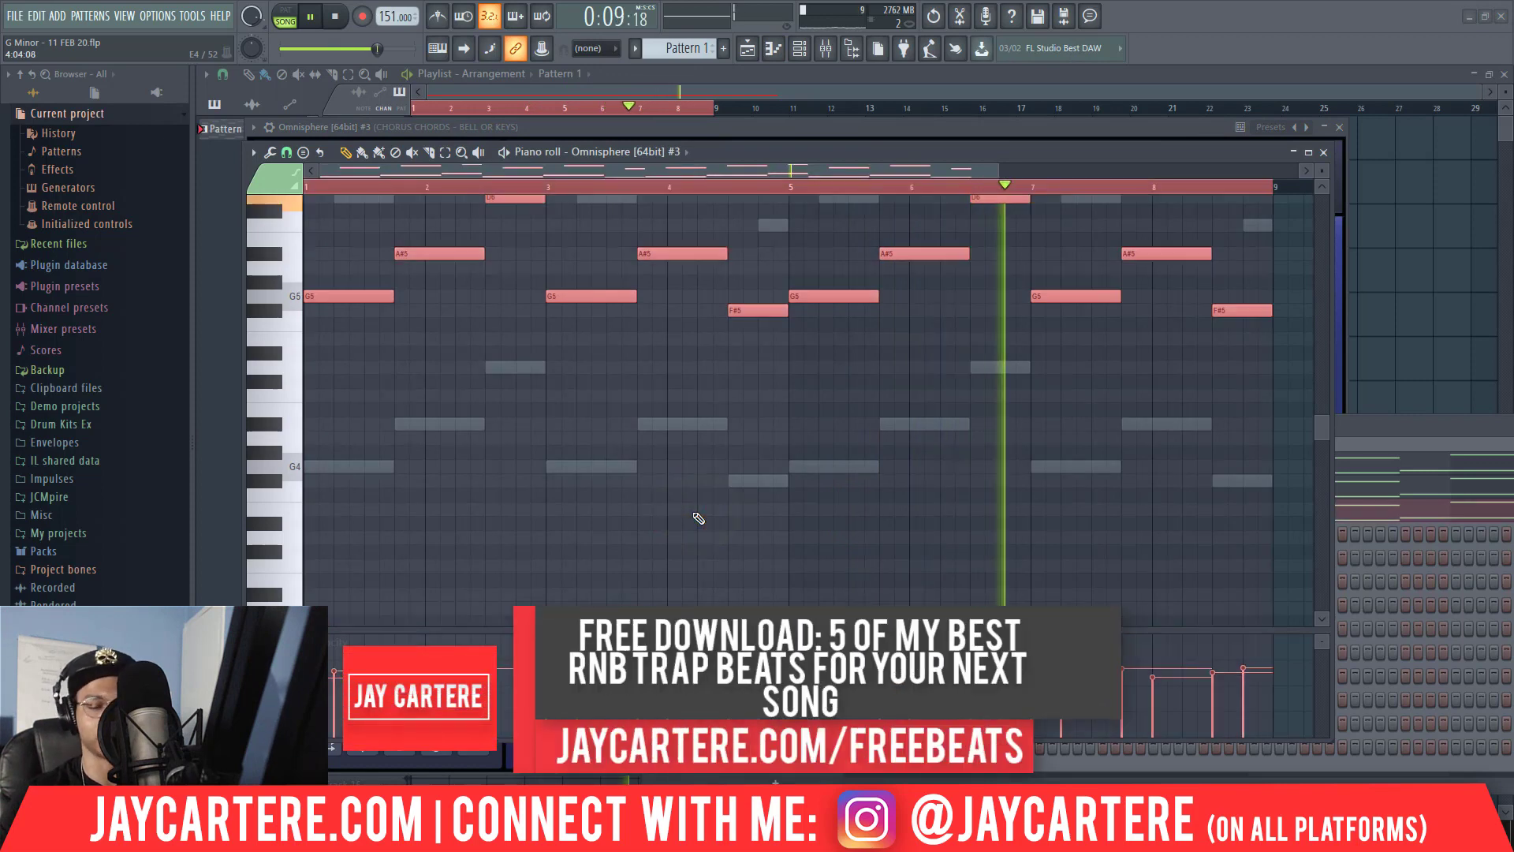
{"action": "key", "text": "ctrl+Down"}
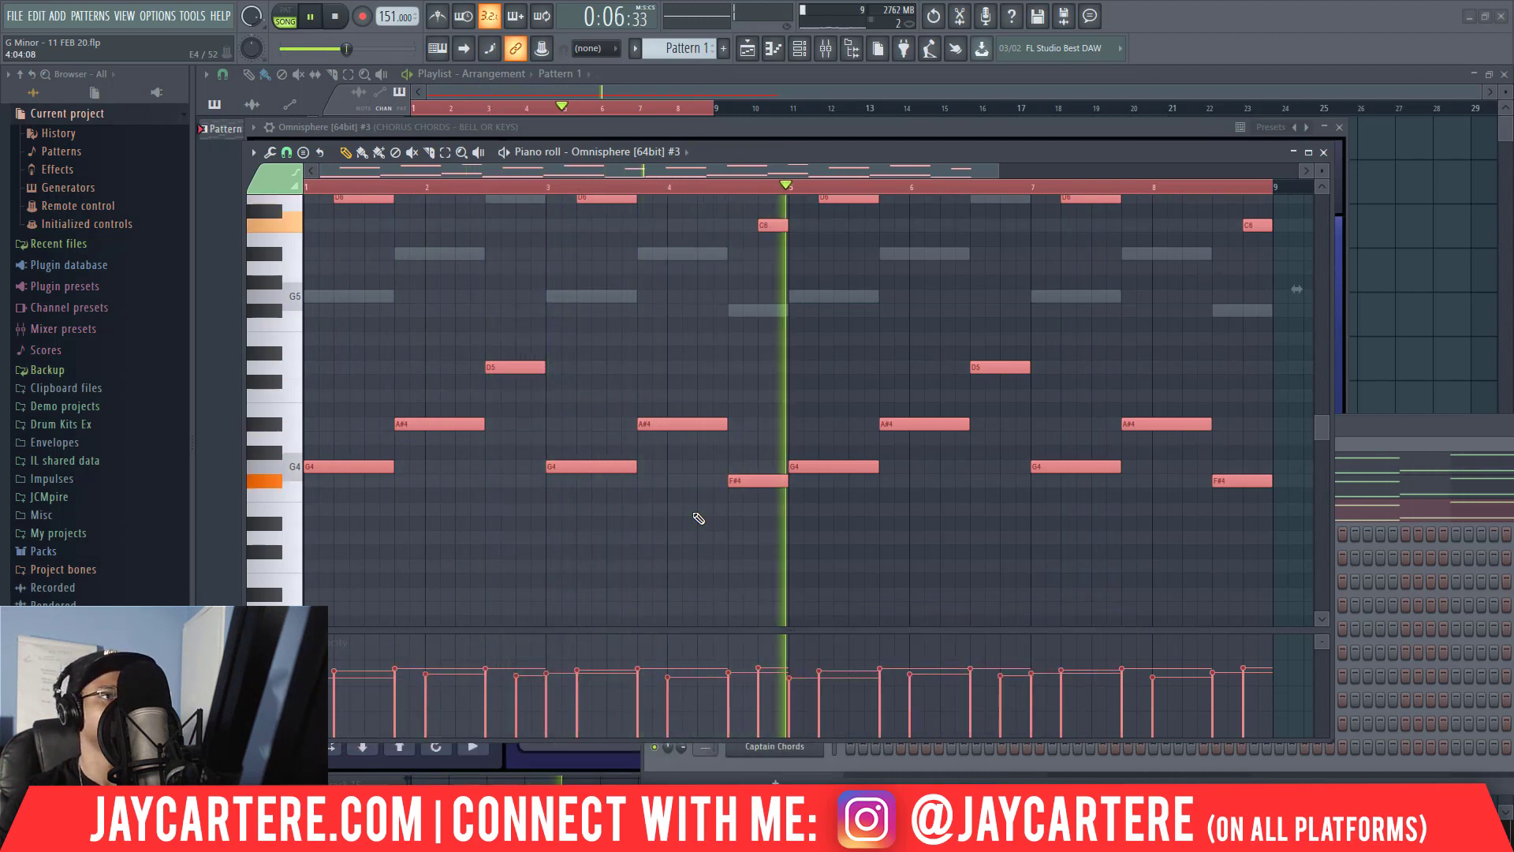
{"action": "scroll", "coordinate": [699, 518], "scroll_direction": "up", "scroll_amount": 3}
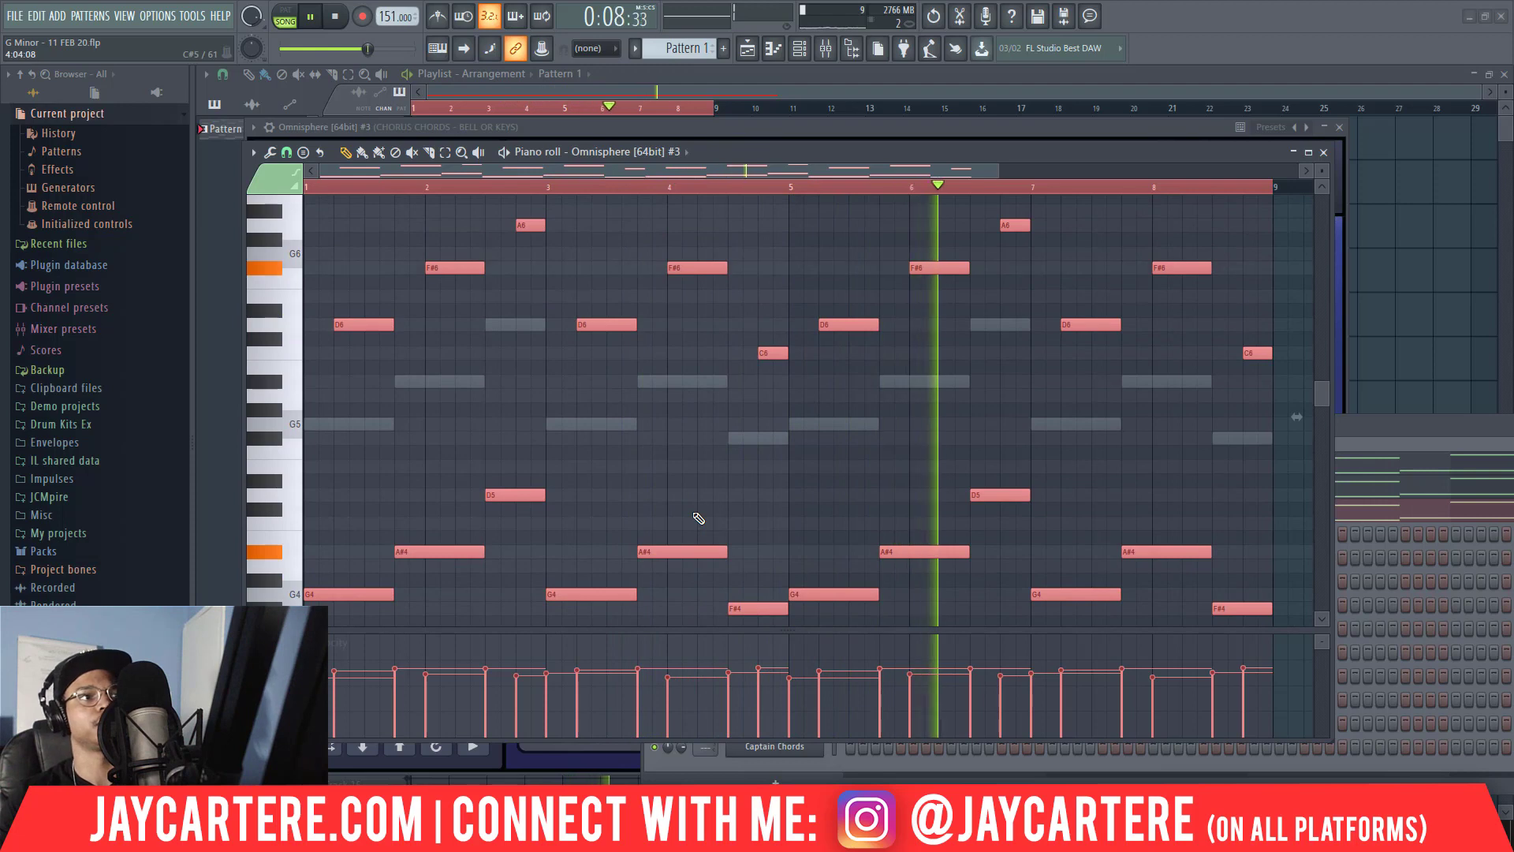
{"action": "scroll", "coordinate": [699, 519], "scroll_direction": "up", "scroll_amount": 2}
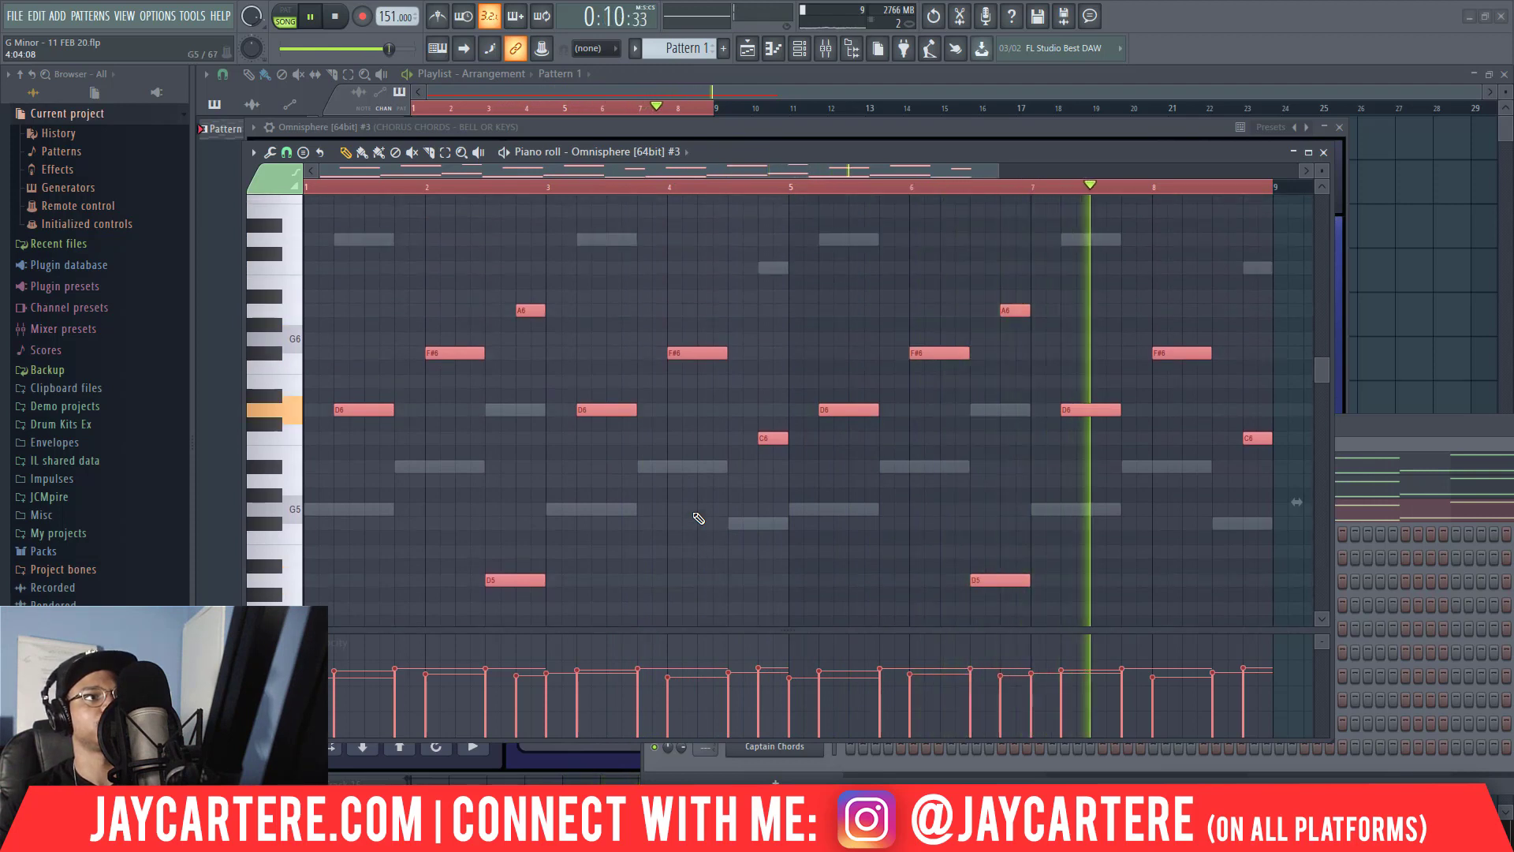
{"action": "key", "text": "space"}
Close the Omnisphere window, move the piano roll aside, unsolo Track 4, and play the full arrangement.
{"action": "left_click", "coordinate": [1341, 131]}
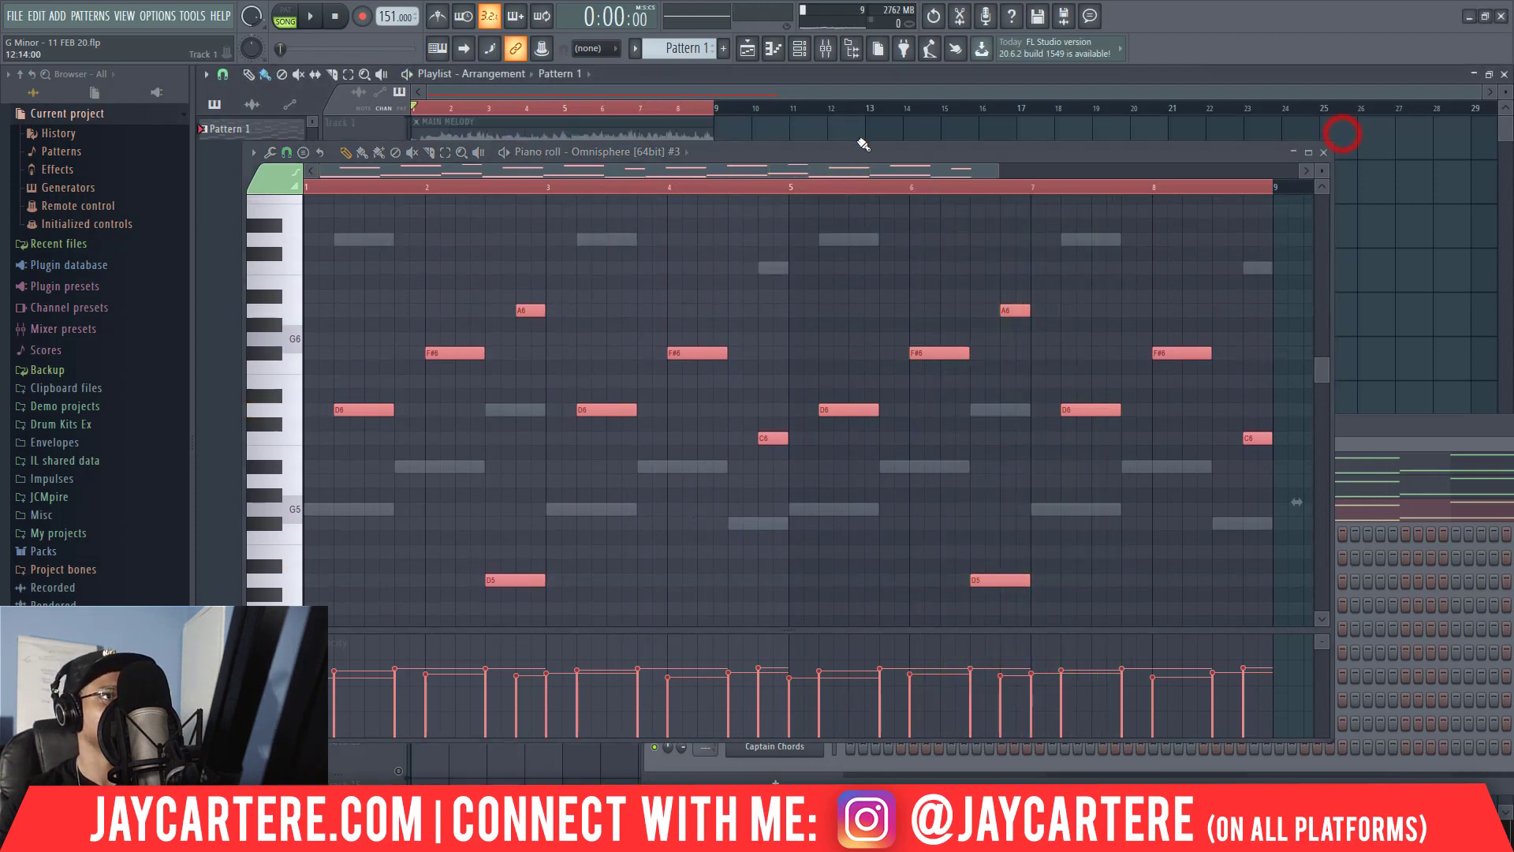
{"action": "left_click_drag", "start_coordinate": [838, 152], "coordinate": [1267, 184]}
{"action": "right_click", "coordinate": [400, 284]}
{"action": "key", "text": "space"}
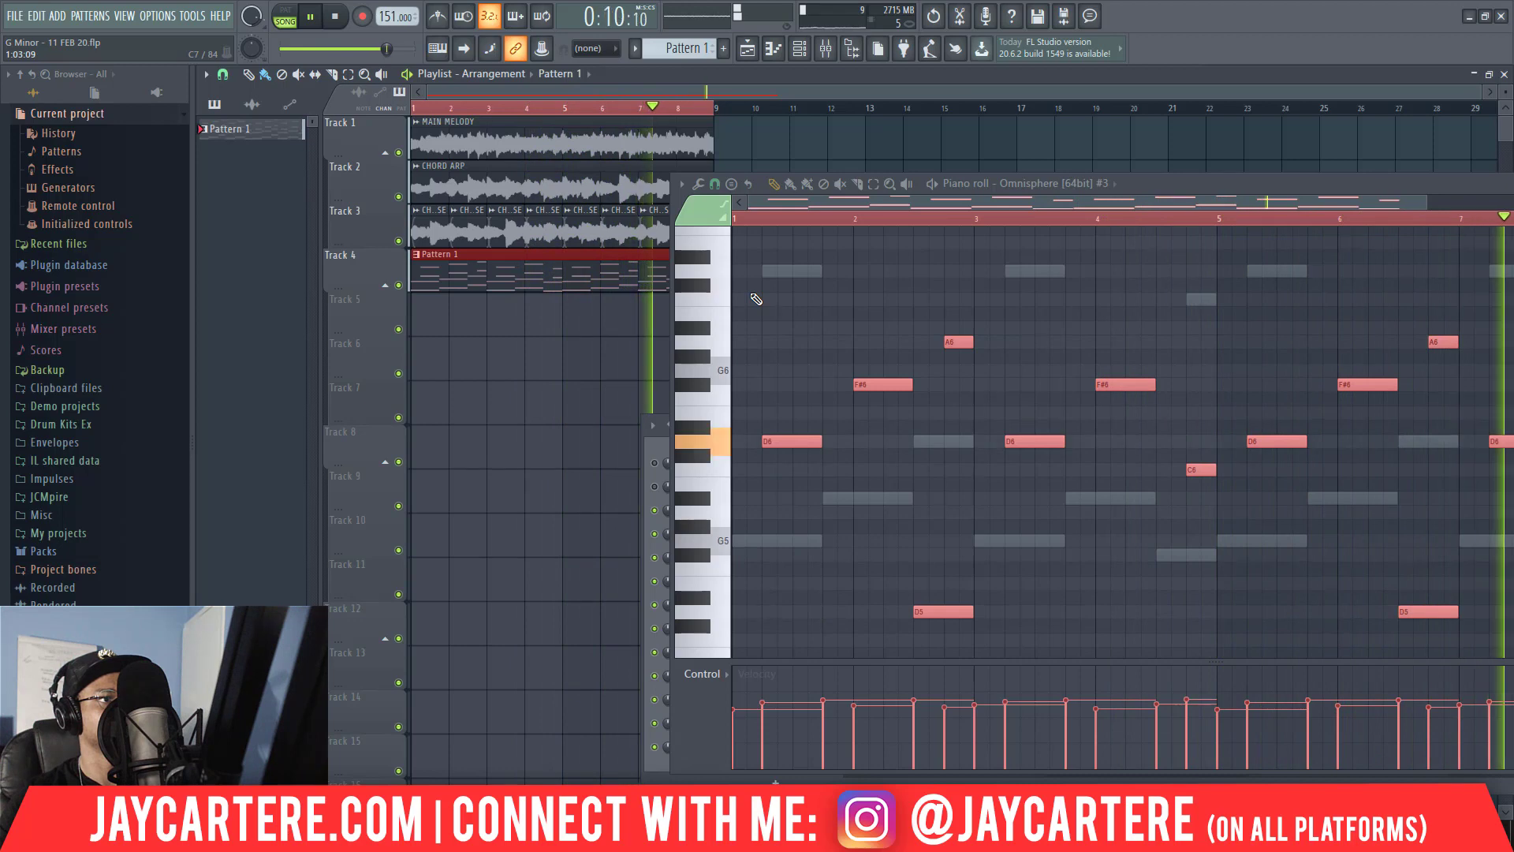
Transpose all Omnisphere #3 notes up one octave, stop playback, and close the piano roll.
{"action": "left_click", "coordinate": [753, 295]}
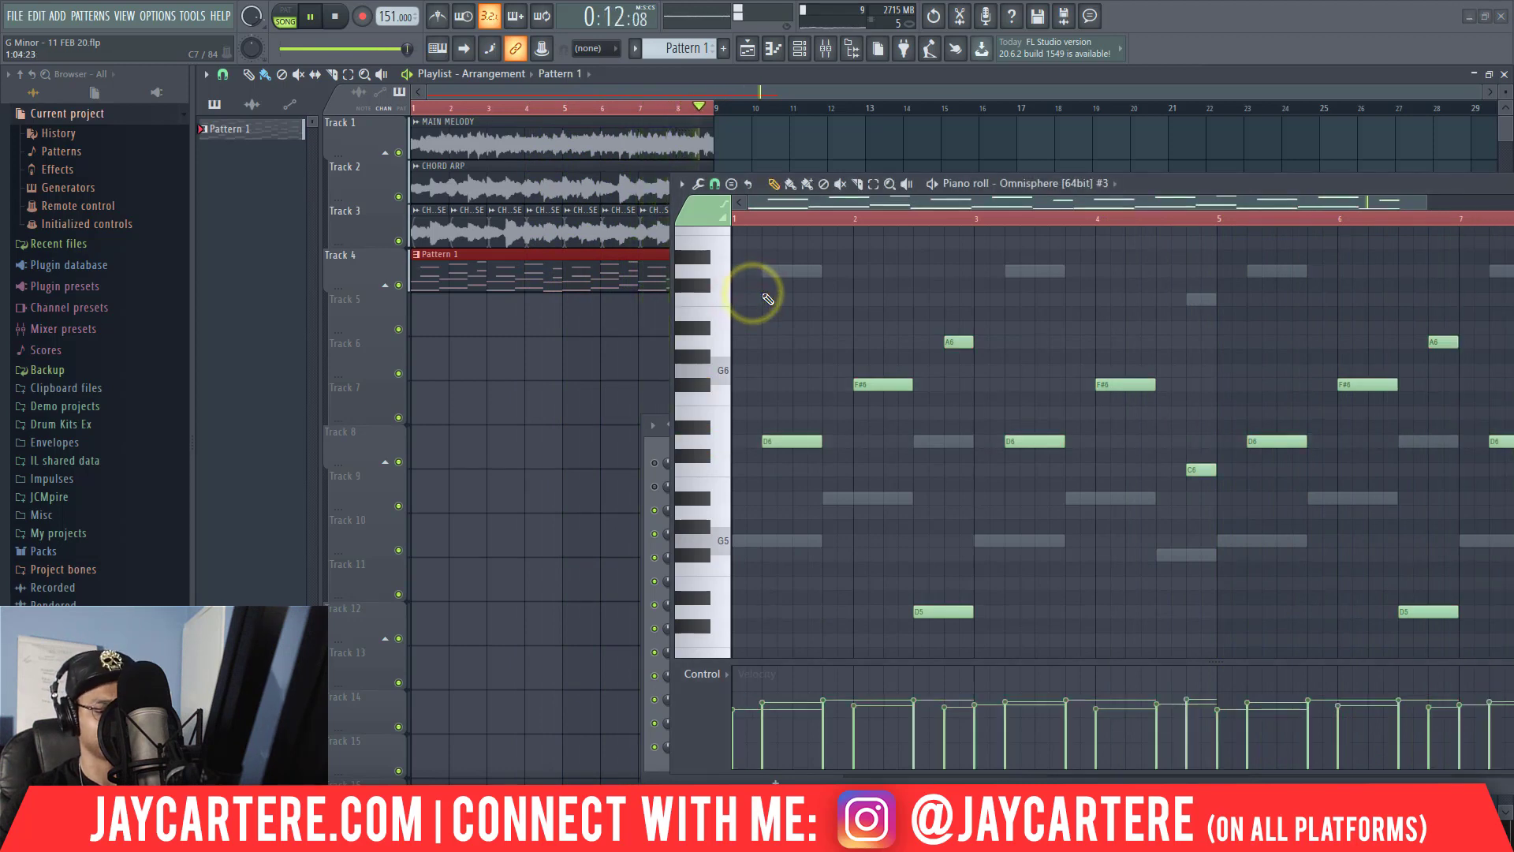
{"action": "key", "text": "ctrl+a"}
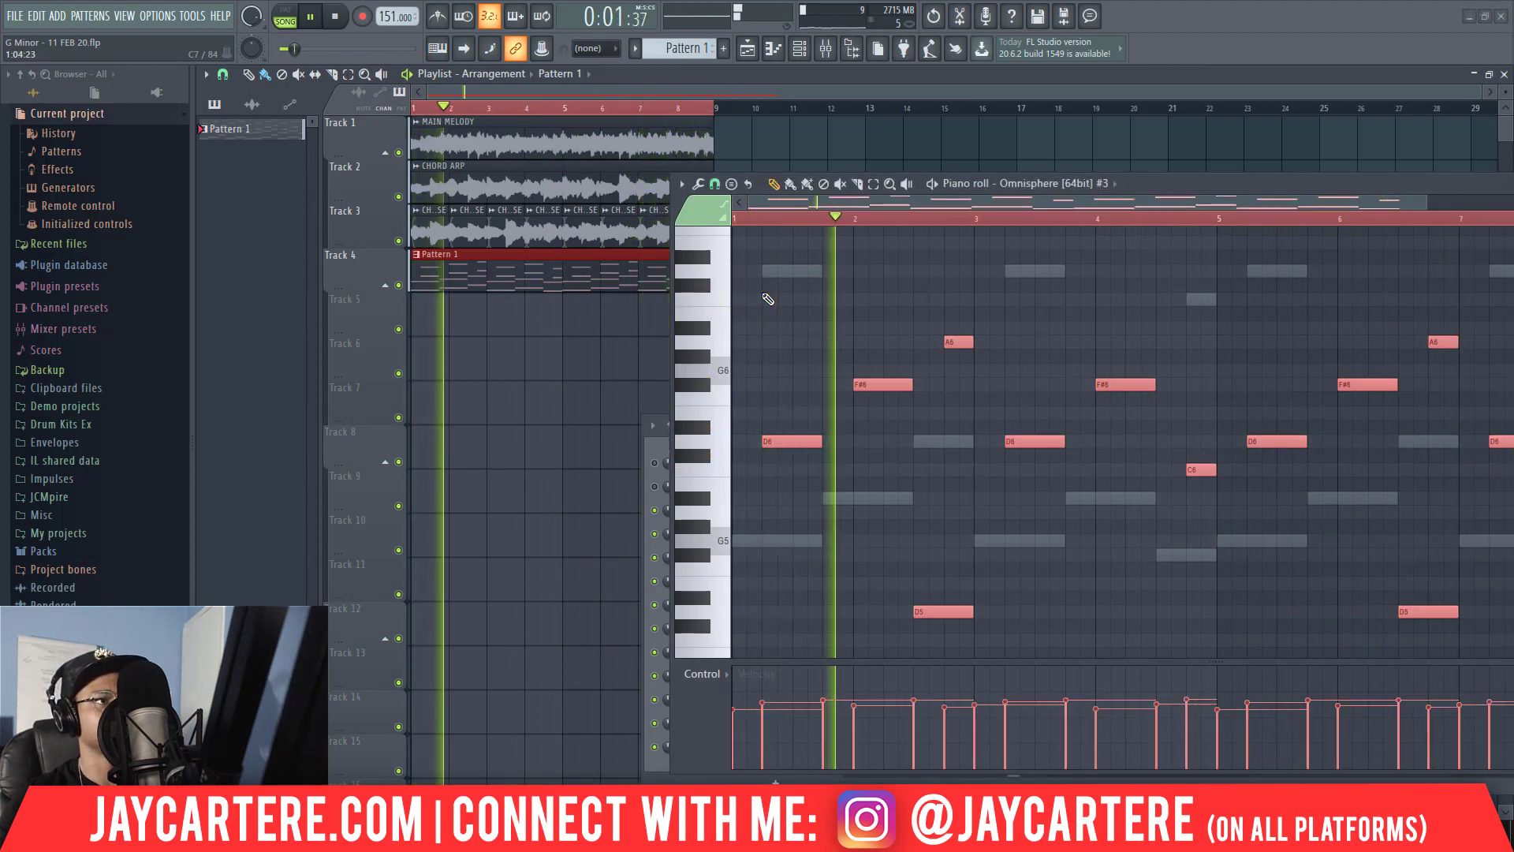
{"action": "key", "text": "ctrl+Up"}
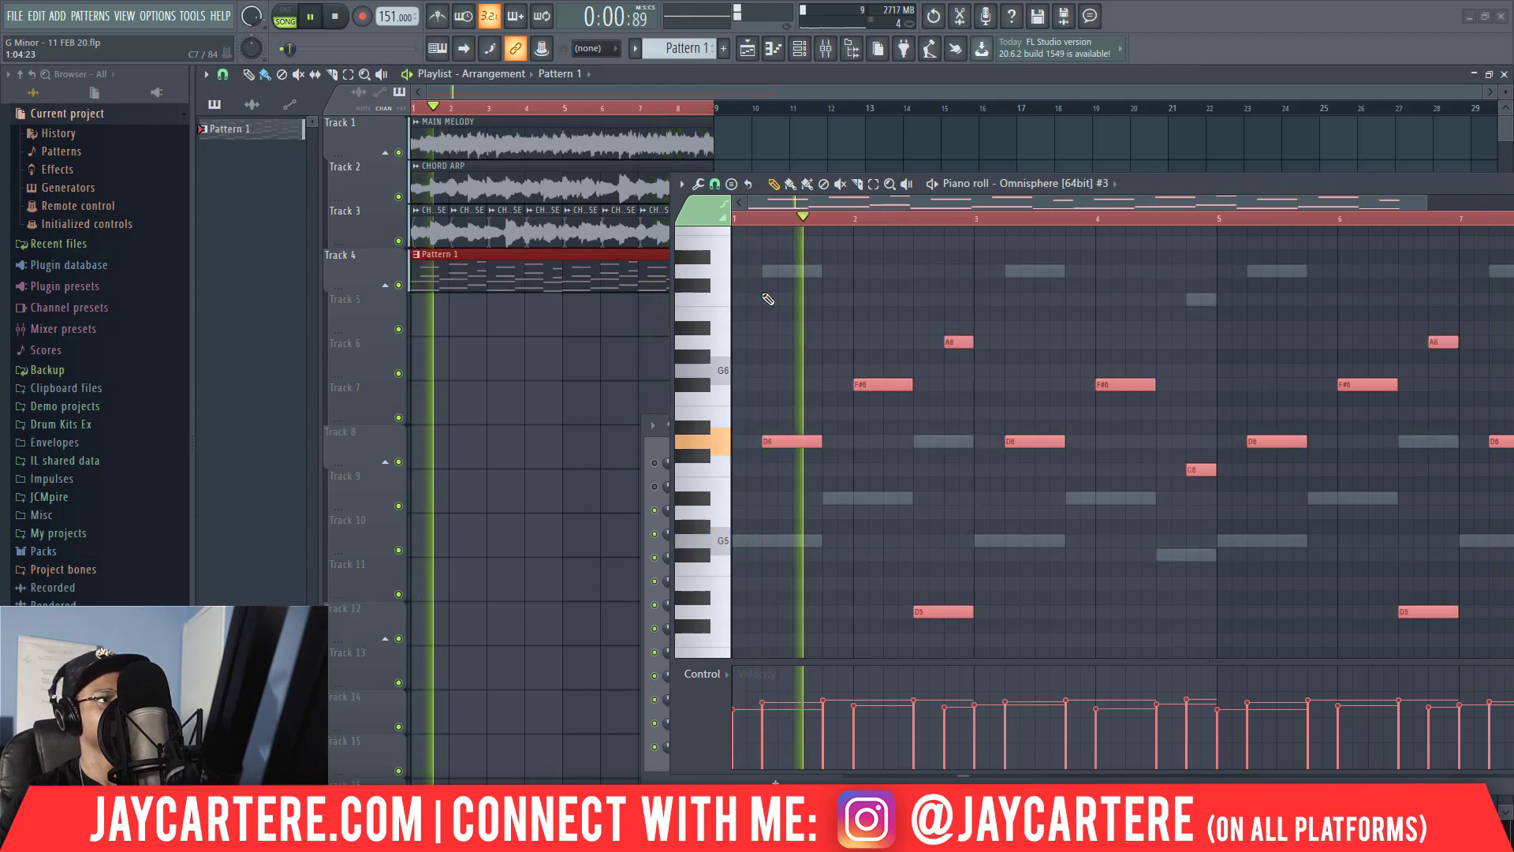
{"action": "key", "text": "space"}
{"action": "key", "text": "alt+m"}
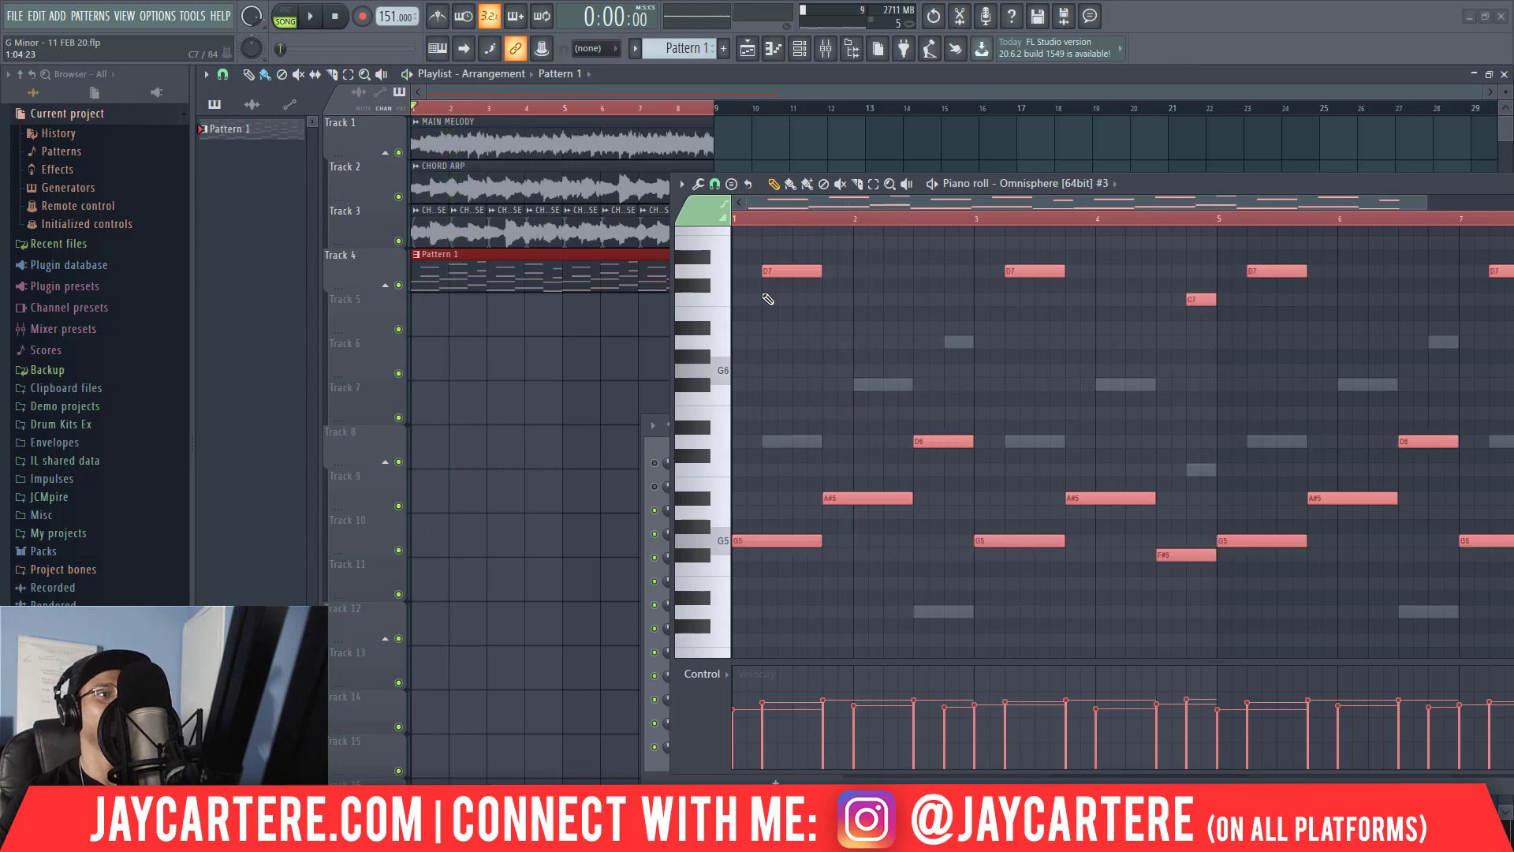
{"action": "left_click_drag", "start_coordinate": [1182, 184], "coordinate": [946, 192]}
{"action": "left_click", "coordinate": [1270, 189]}
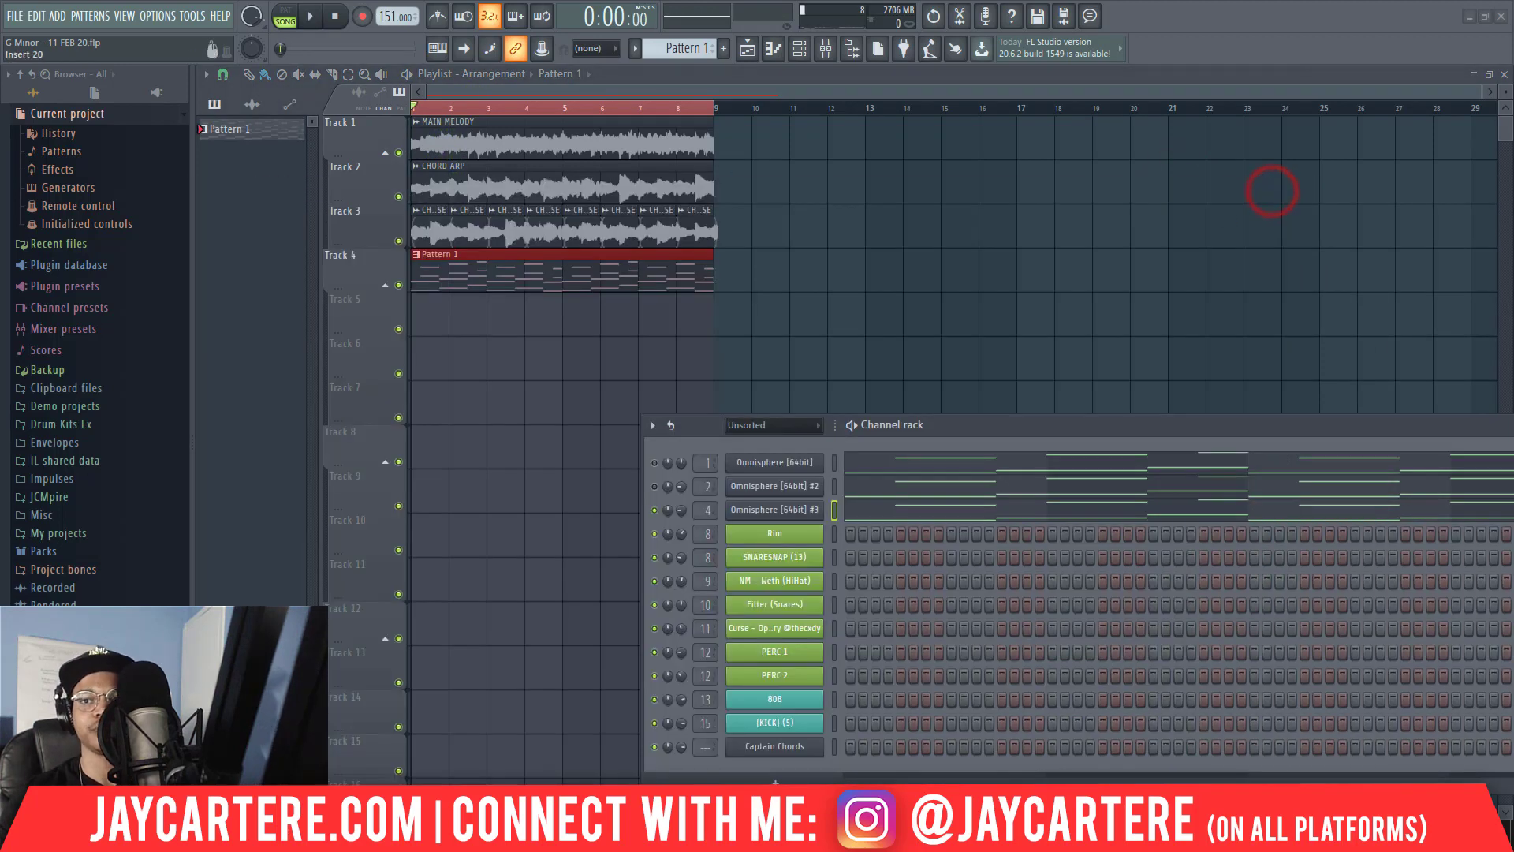
Copy the RC-20 Retro Color effect with its settings from the MAIN MELODY PAD mixer track to CHORUS CHORDS - BELL OR KEYS.
{"action": "key", "text": "F9"}
{"action": "left_click_drag", "start_coordinate": [1513, 288], "coordinate": [720, 149]}
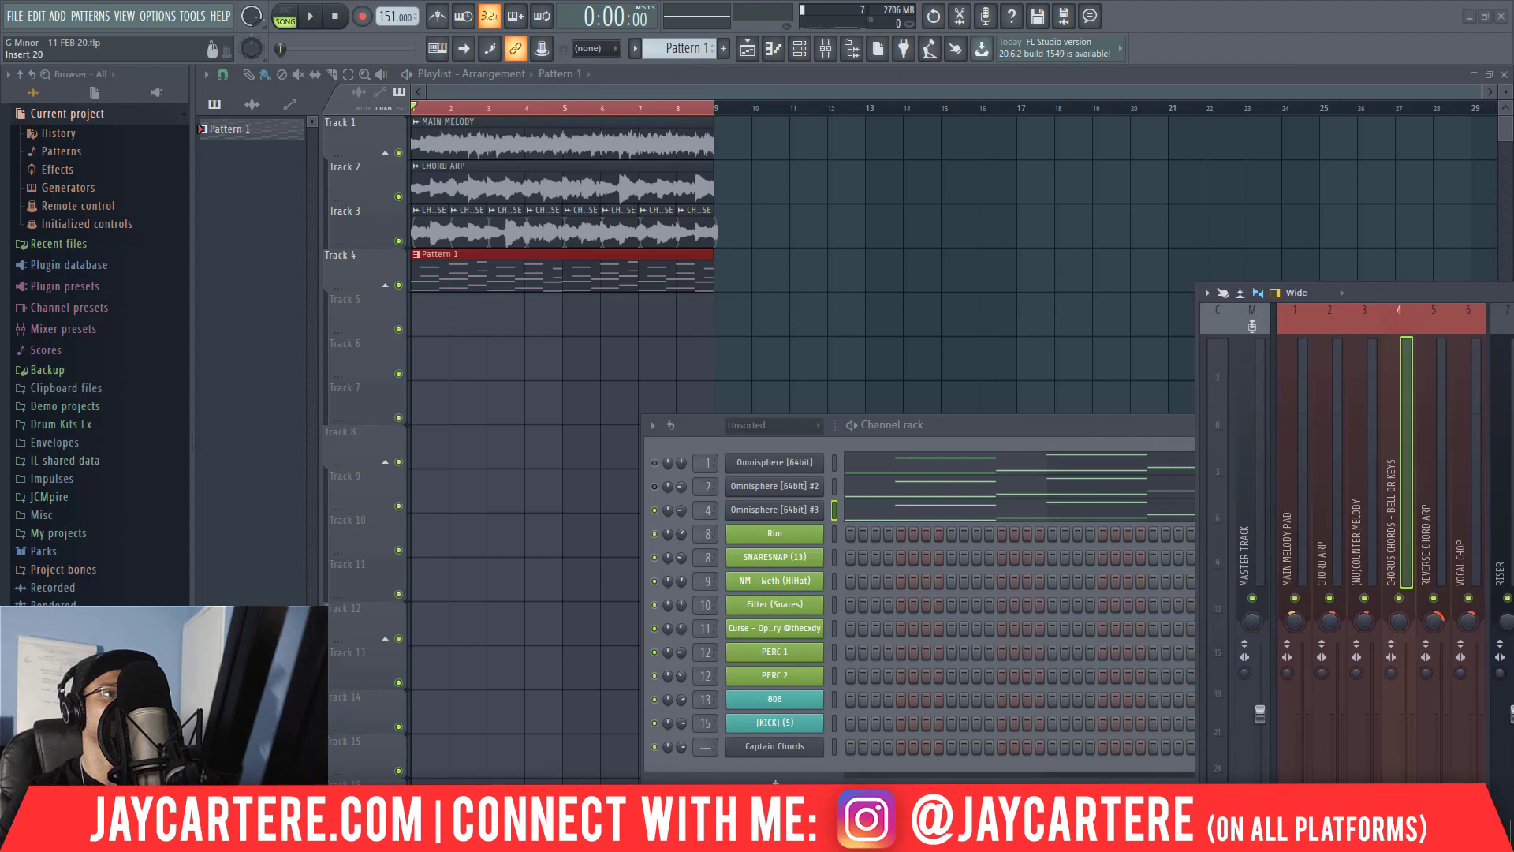
{"action": "left_click_drag", "start_coordinate": [1383, 290], "coordinate": [261, 103]}
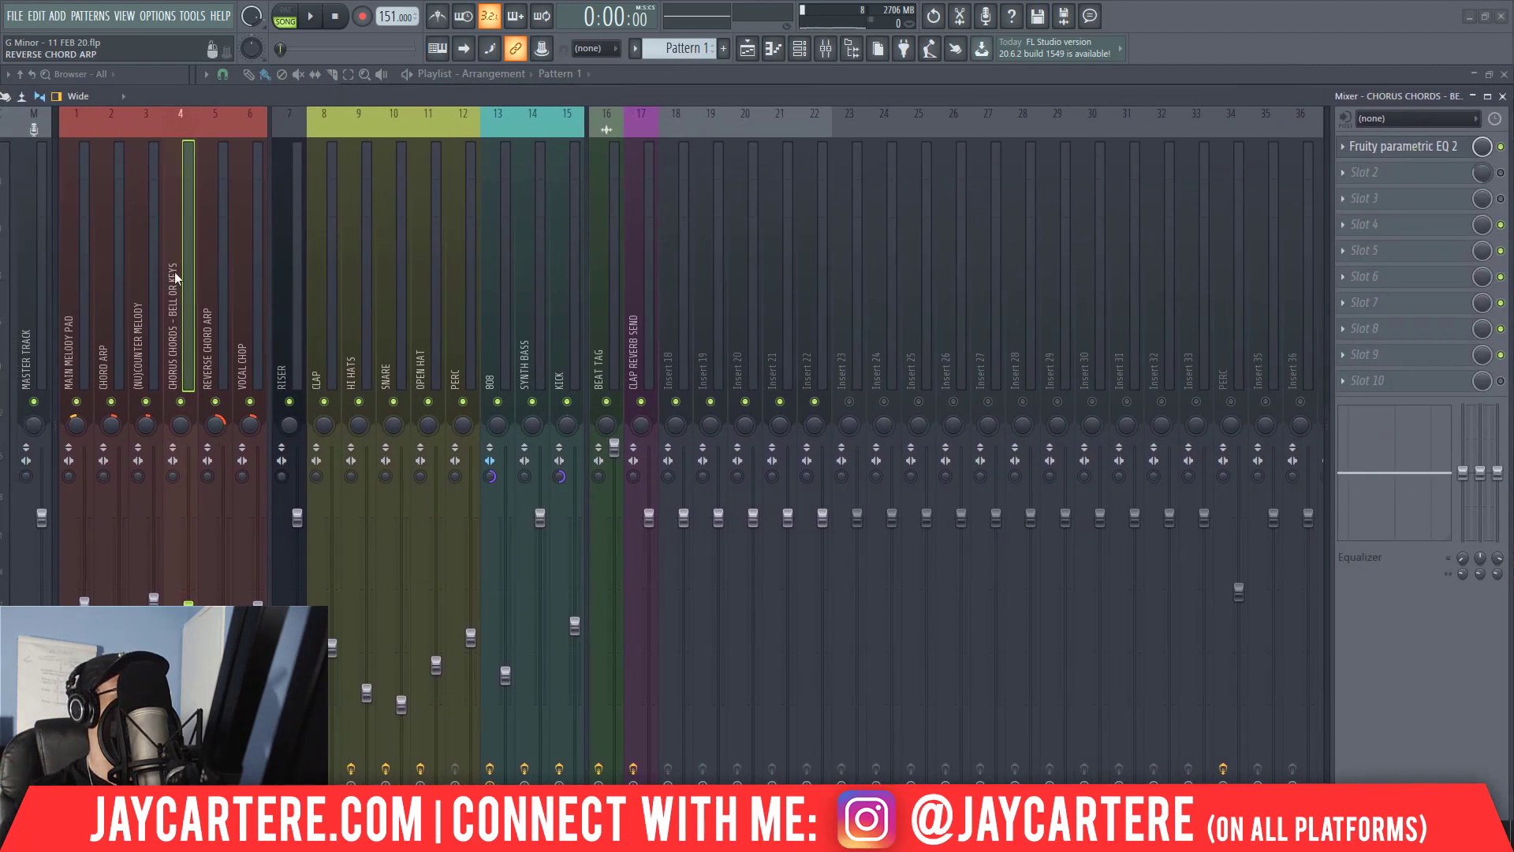
{"action": "left_click", "coordinate": [73, 296]}
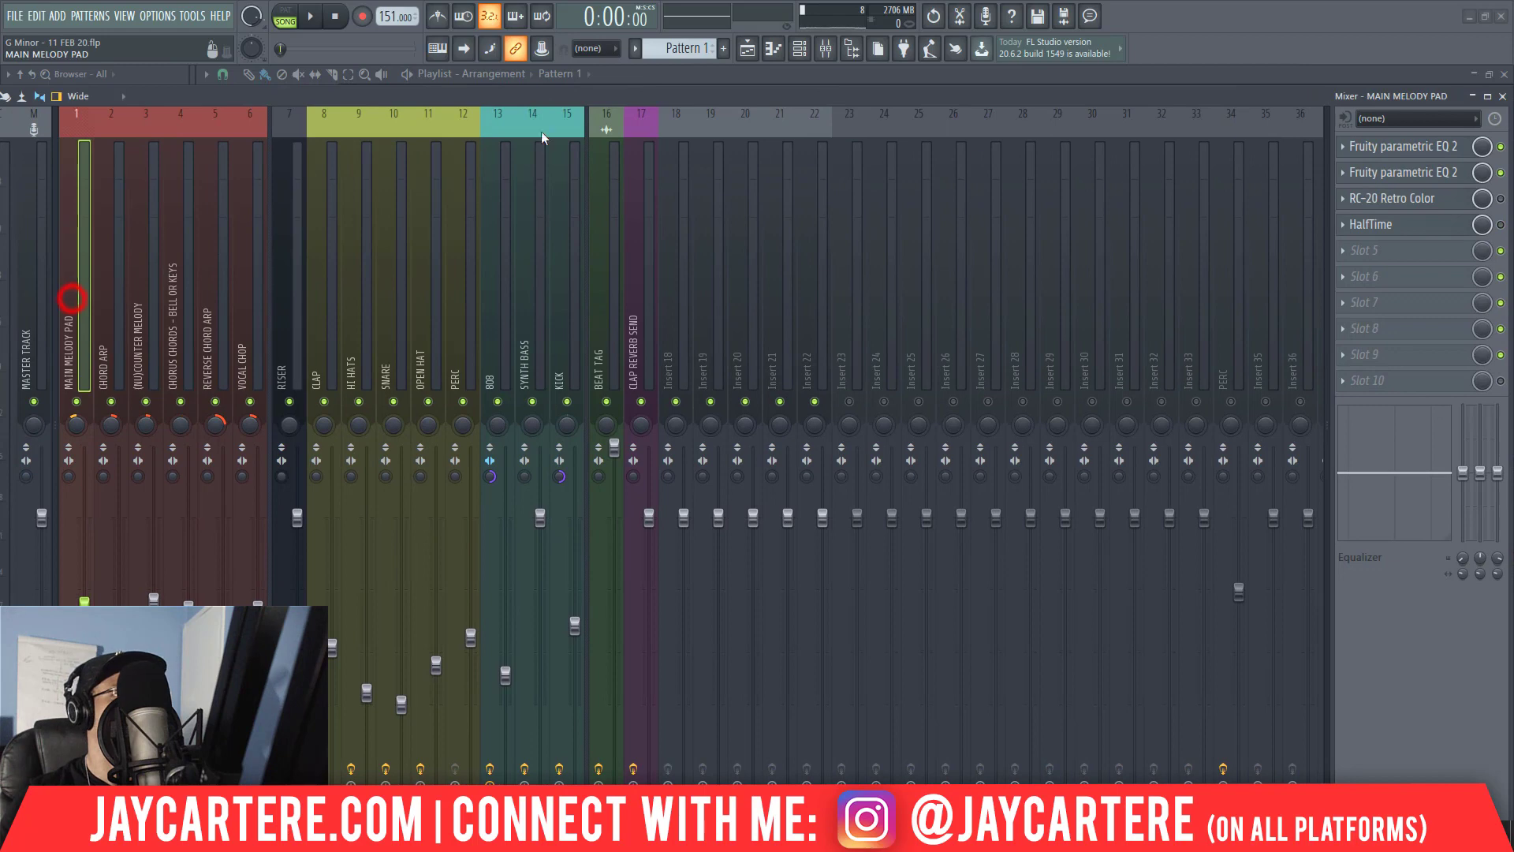
{"action": "left_click", "coordinate": [1351, 202]}
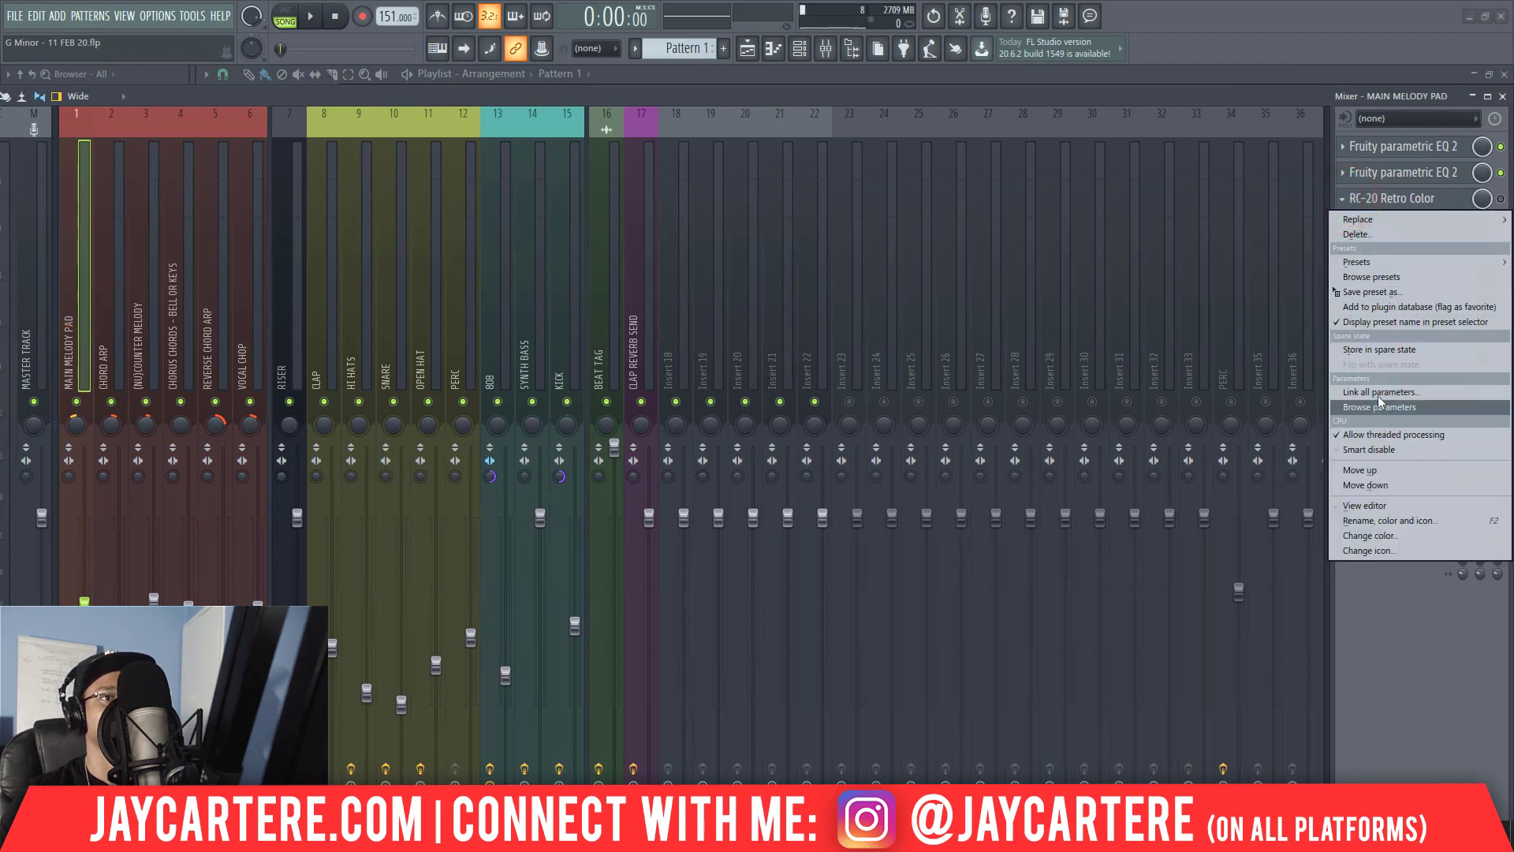
{"action": "left_click_drag", "start_coordinate": [1369, 292], "coordinate": [175, 337]}
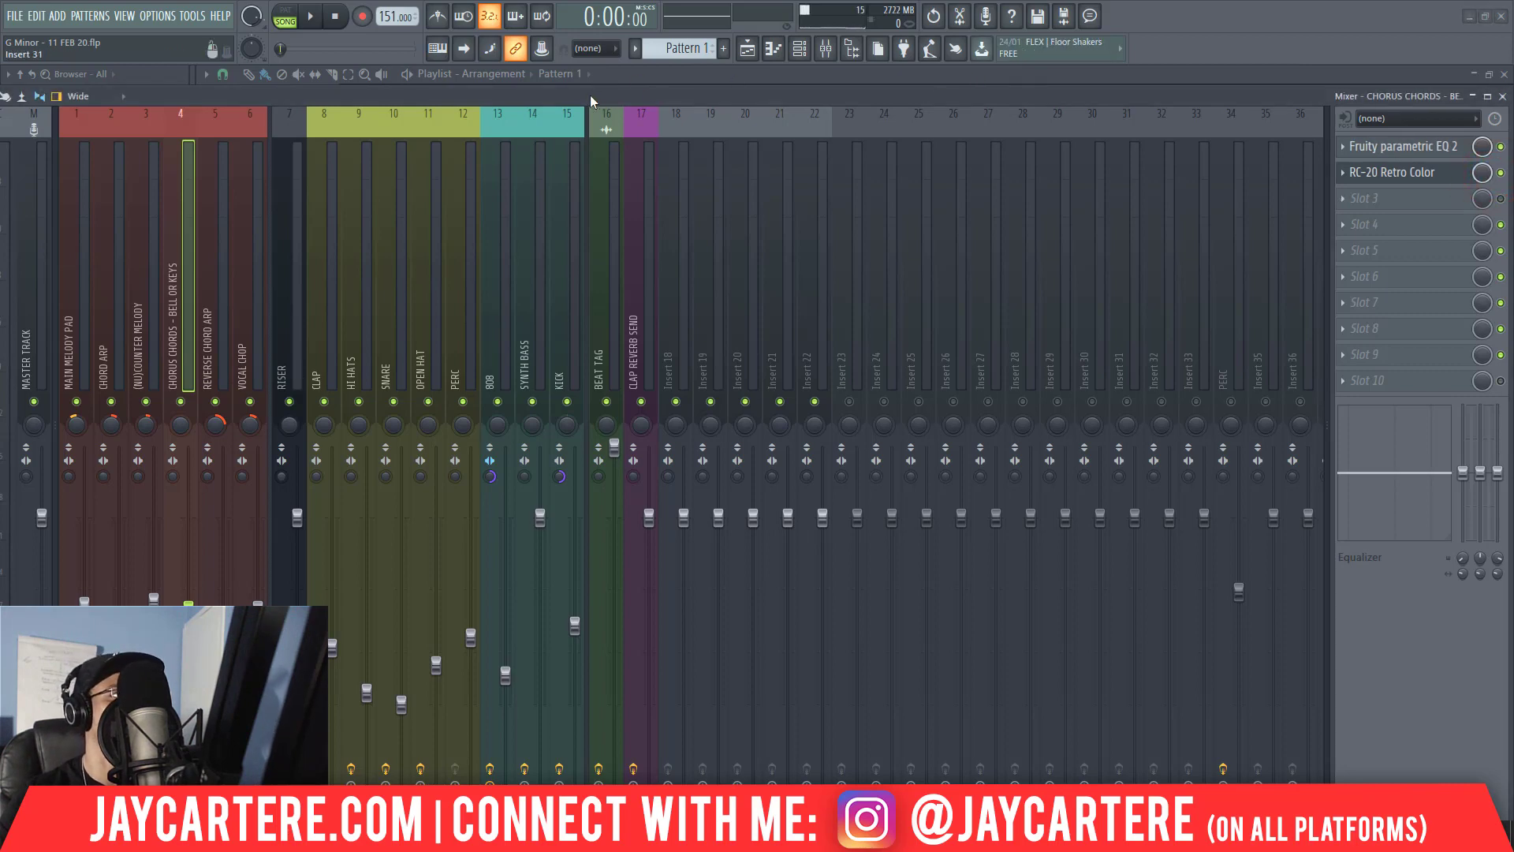
Move the mixer out of the way, play the arrangement with the added effect, and close the RC-20 window.
{"action": "left_click_drag", "start_coordinate": [590, 95], "coordinate": [1513, 257]}
{"action": "key", "text": "space"}
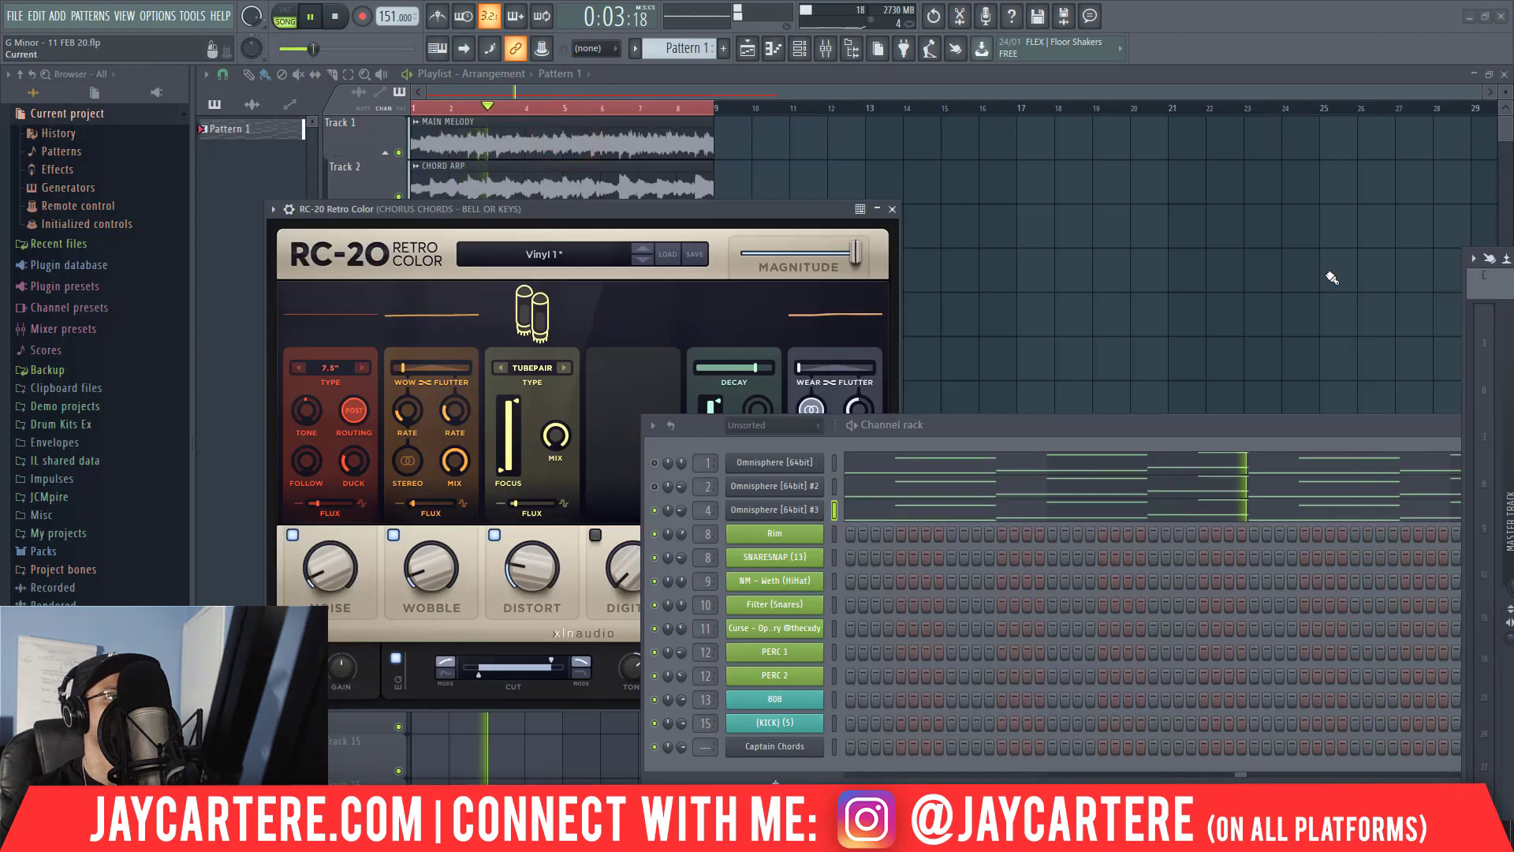
{"action": "left_click", "coordinate": [892, 209]}
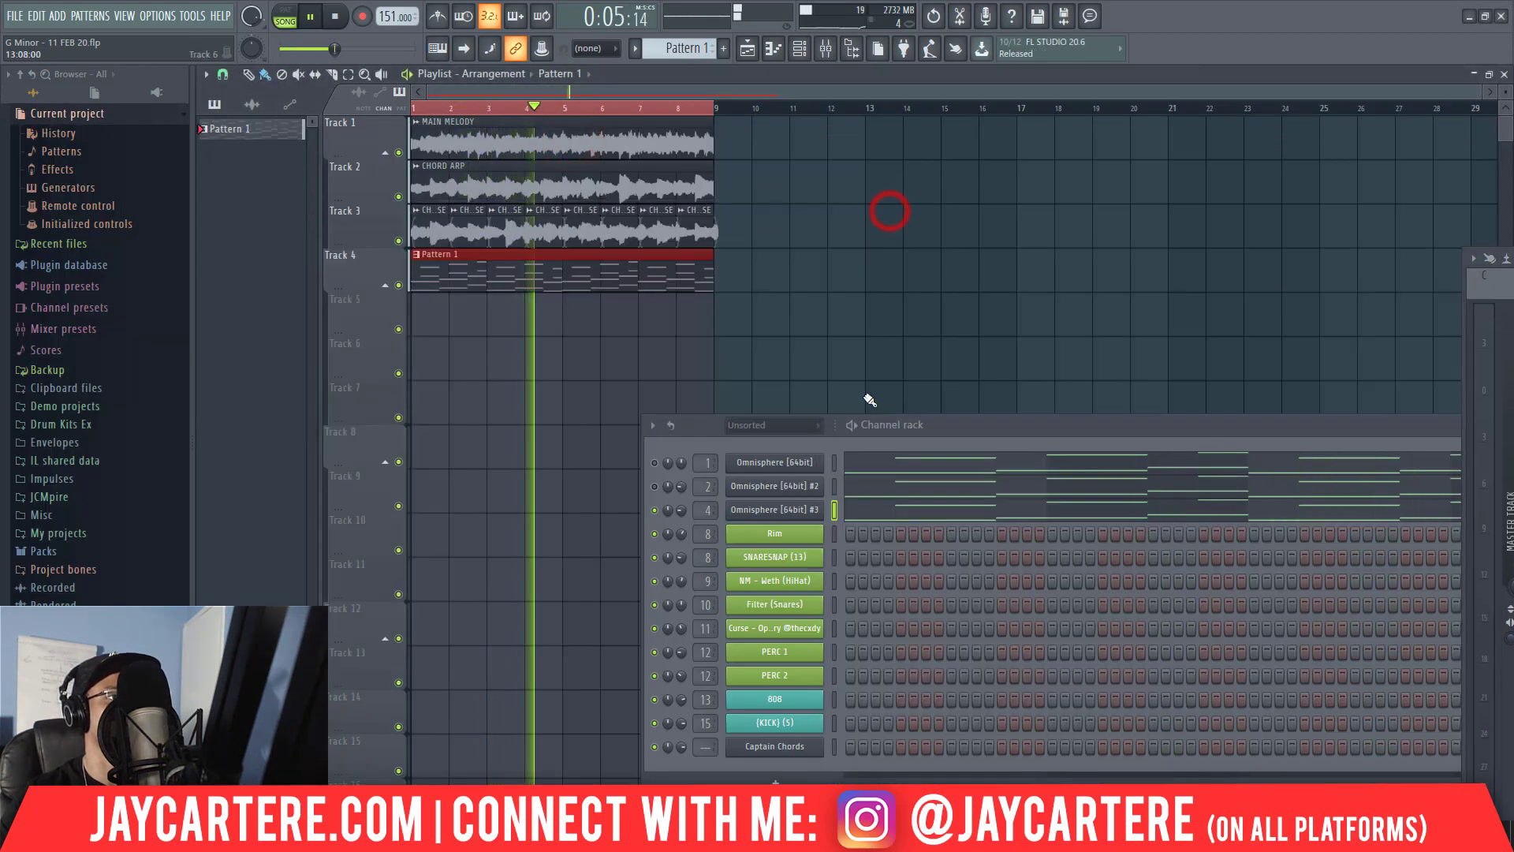
Consolidate the Pattern 1 clip on Track 4 to audio and normalize the resulting audio clip.
{"action": "left_click_drag", "start_coordinate": [639, 313], "coordinate": [547, 292]}
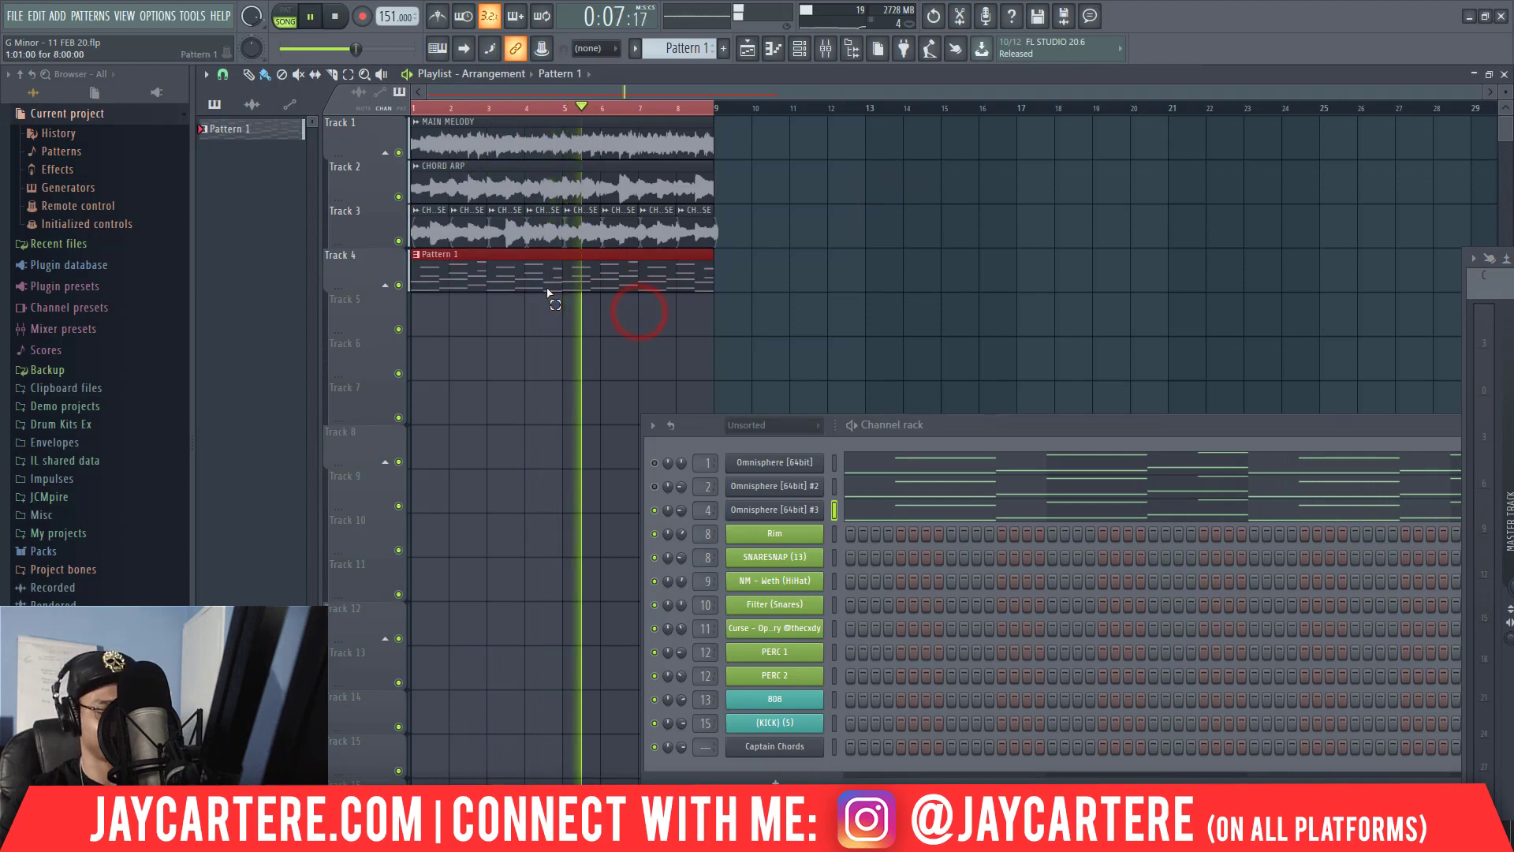
{"action": "key", "text": "ctrl+alt+c"}
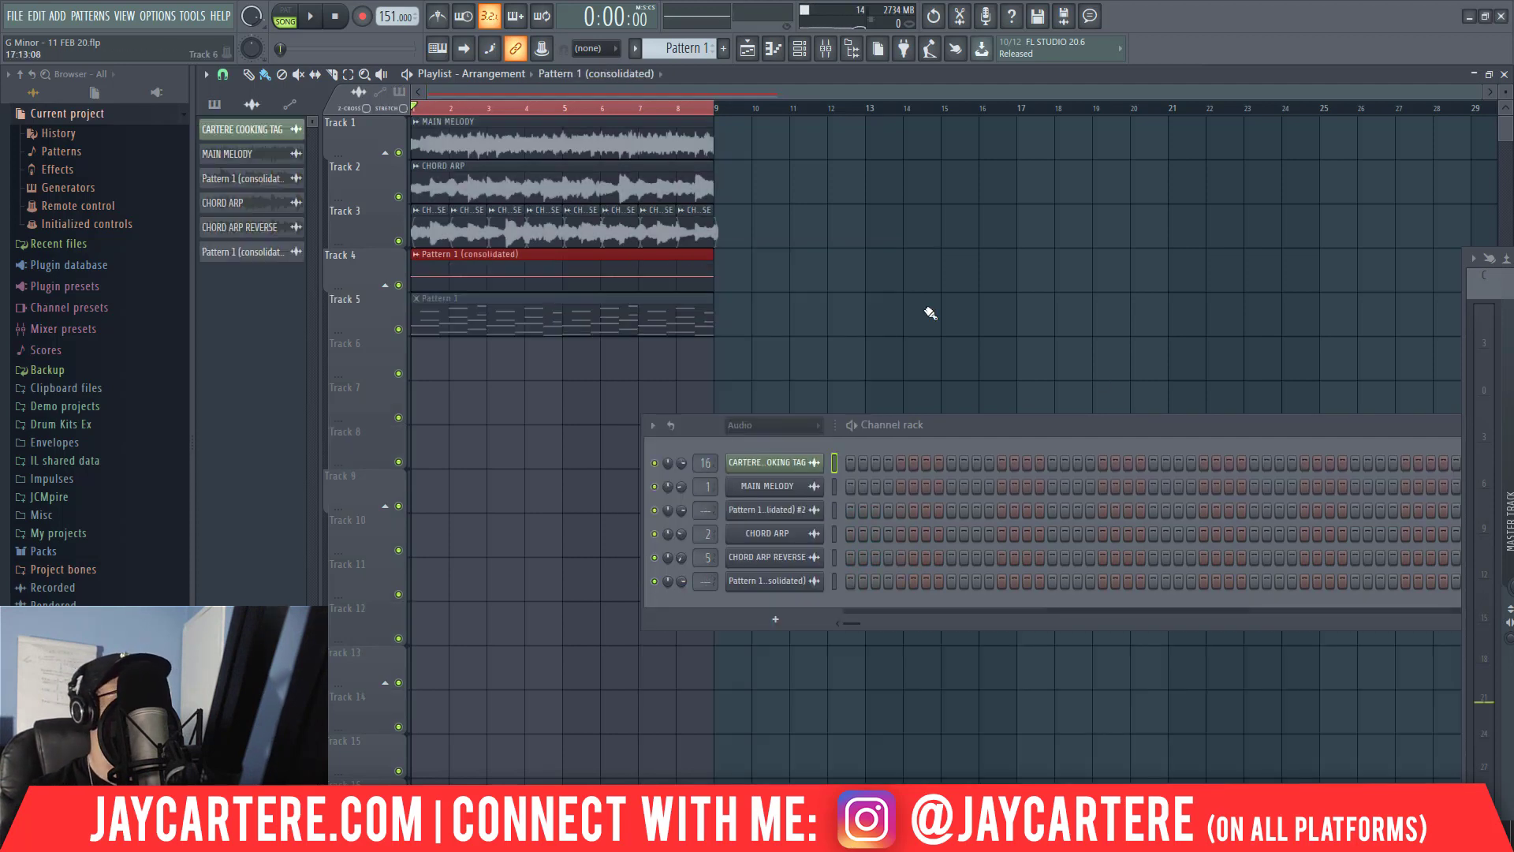
{"action": "double_click", "coordinate": [636, 273]}
{"action": "left_click", "coordinate": [543, 414]}
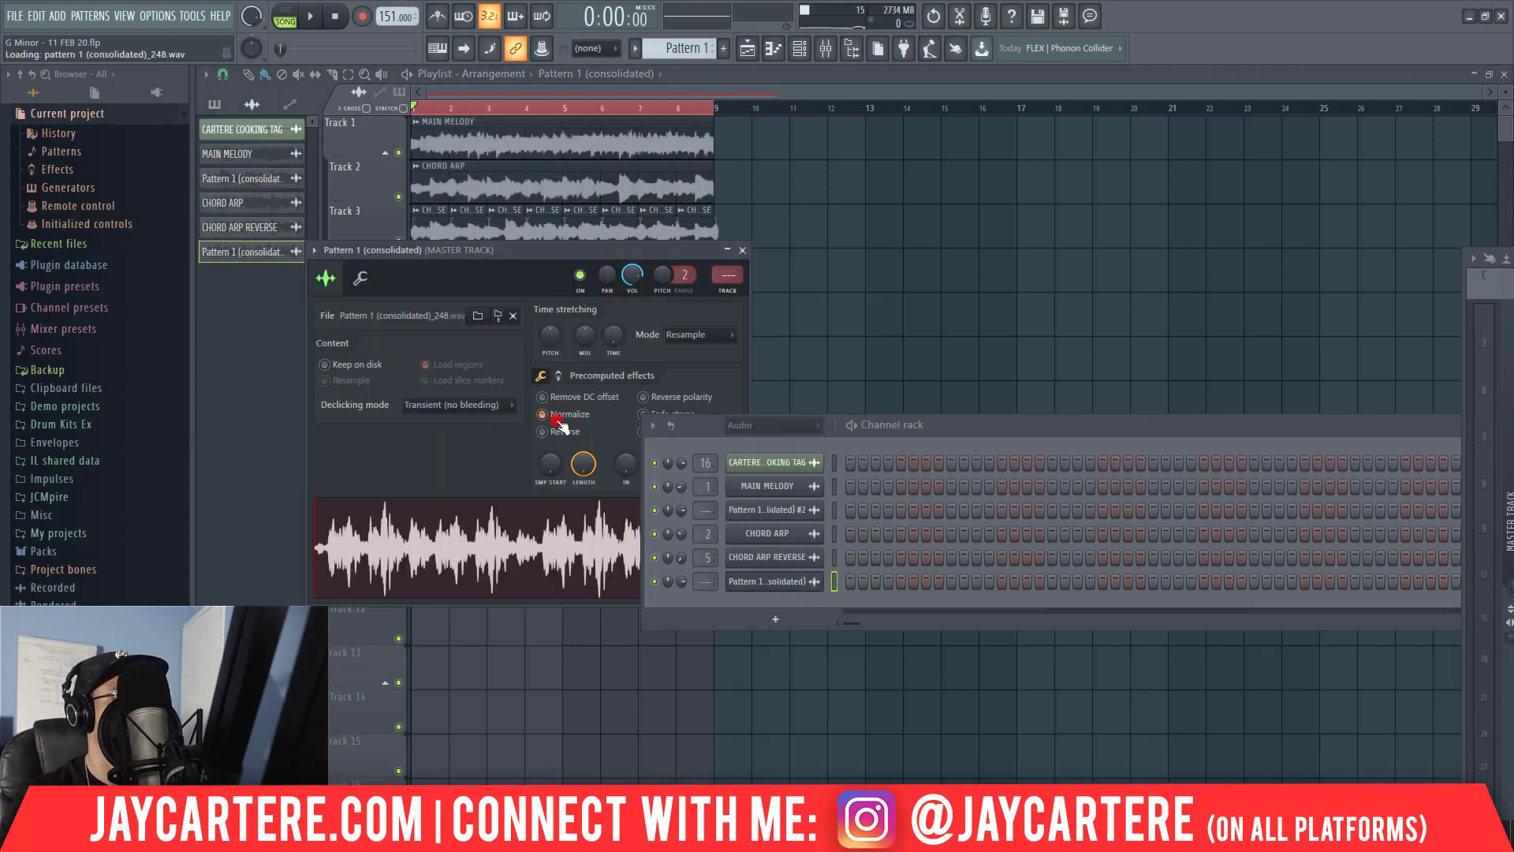
Route the consolidated Pattern 1 audio clip to mixer track 4 and bring up the mixer.
{"action": "left_click_drag", "start_coordinate": [952, 433], "coordinate": [1201, 446]}
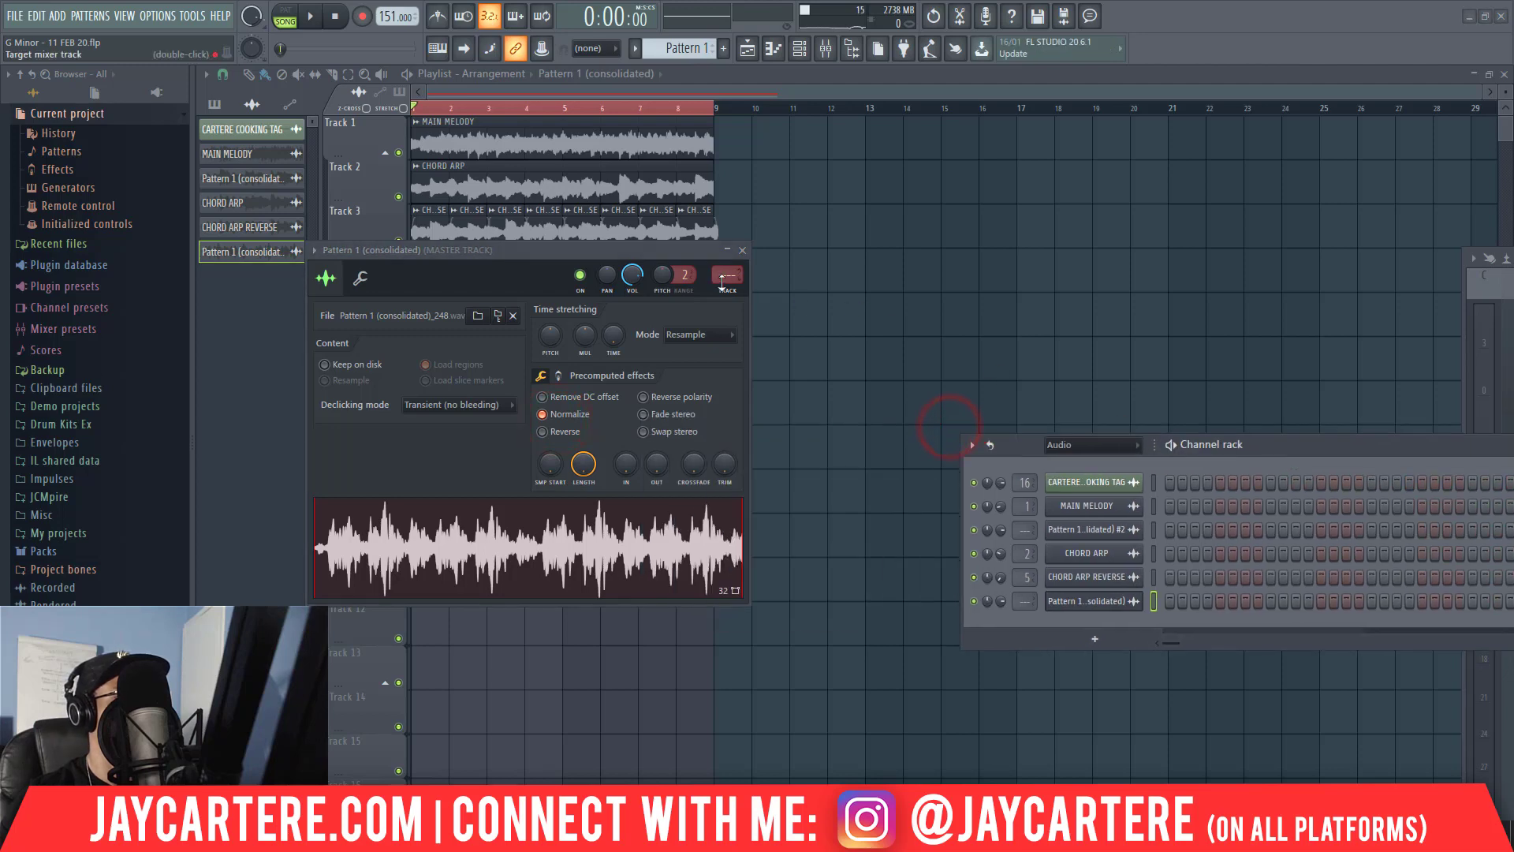
{"action": "left_click_drag", "start_coordinate": [722, 280], "coordinate": [724, 278]}
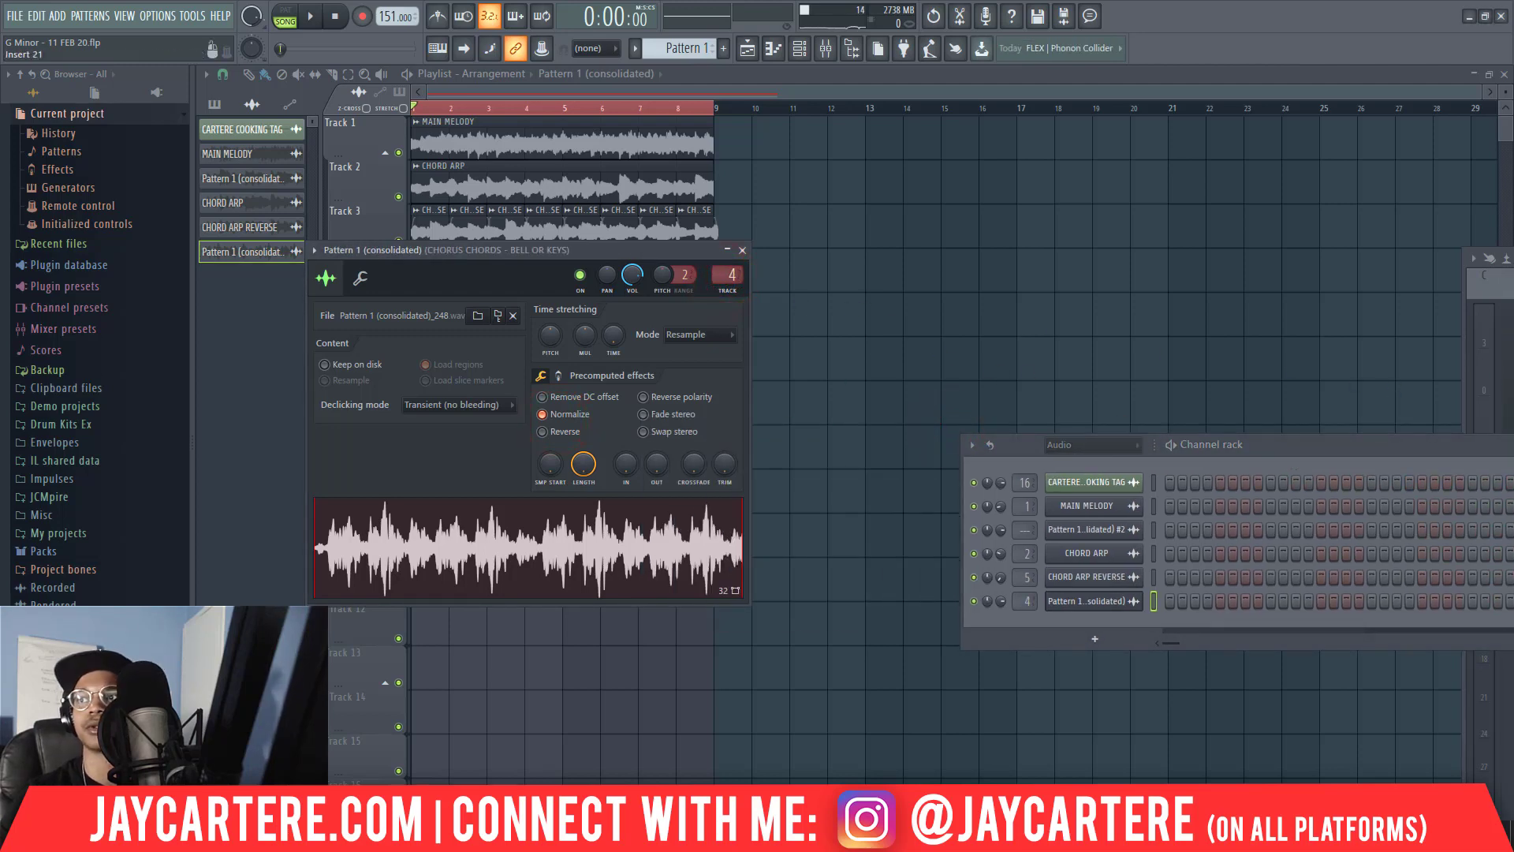
{"action": "key", "text": "F9"}
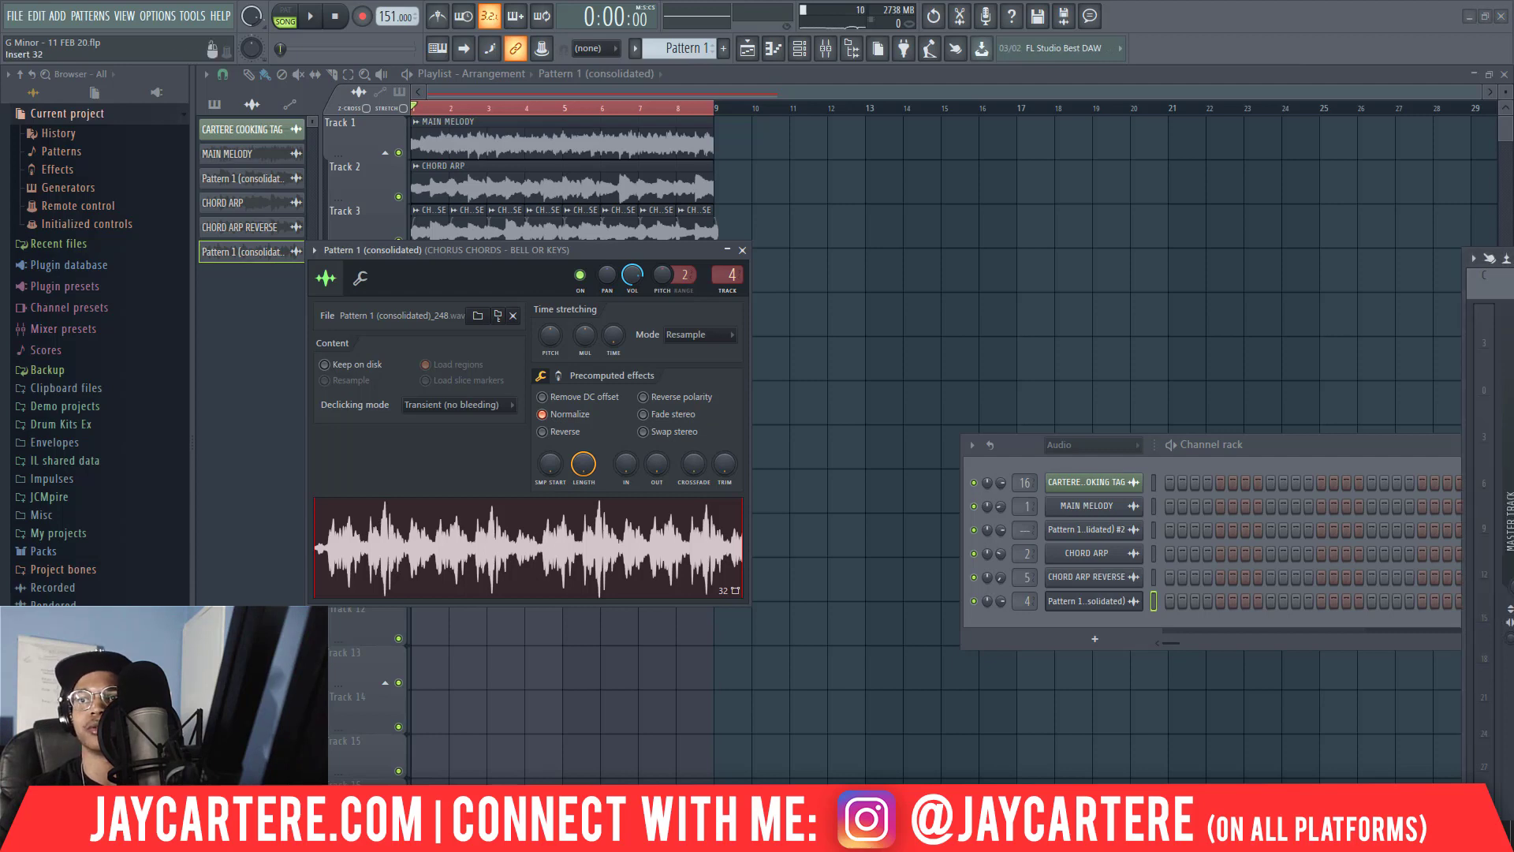
{"action": "left_click_drag", "start_coordinate": [1513, 258], "coordinate": [0, 169]}
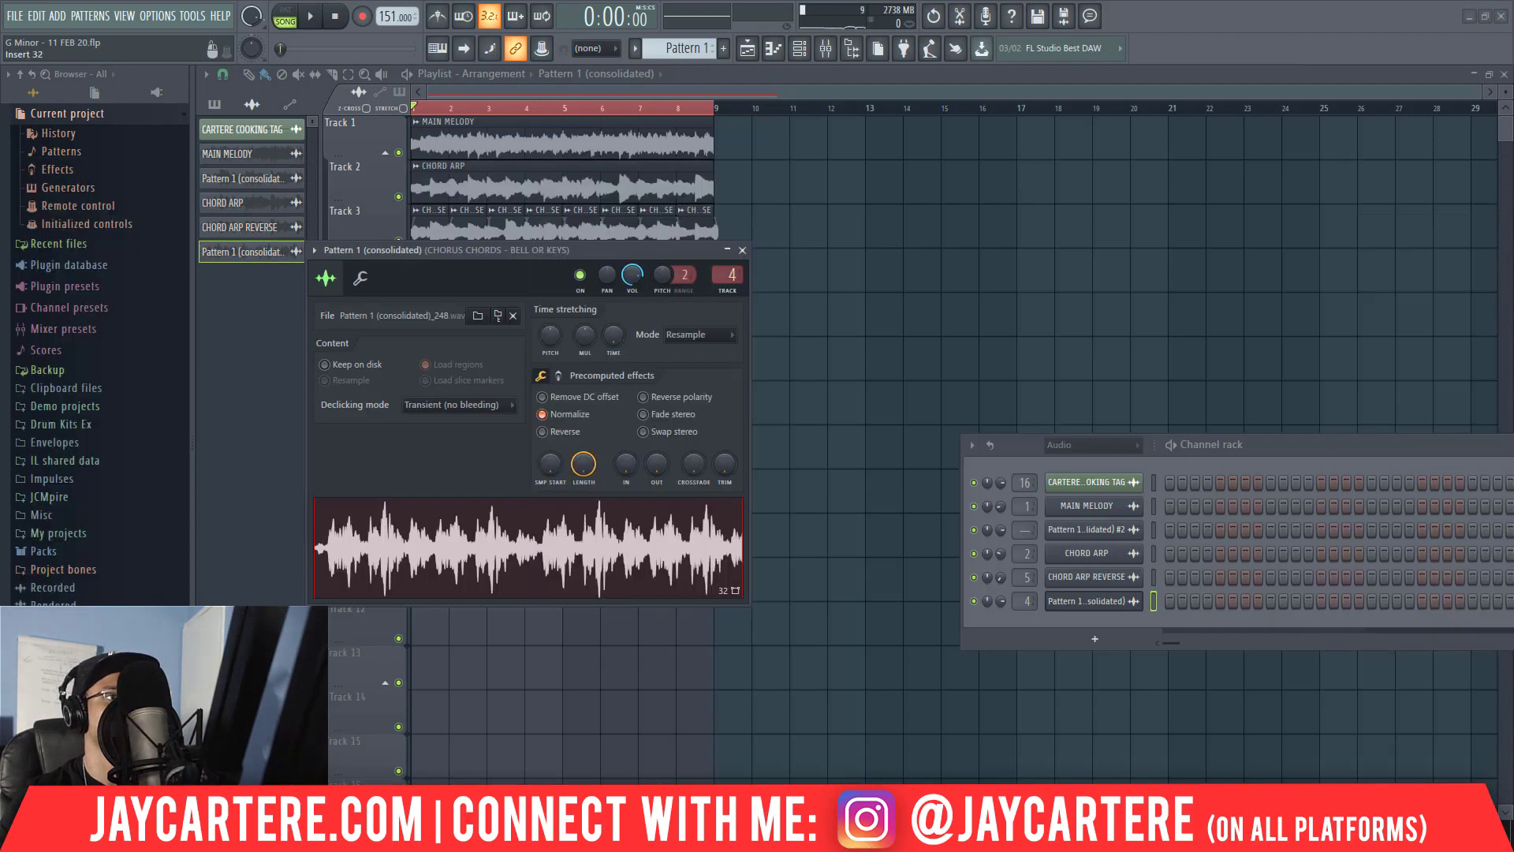
Lower the consolidated Pattern 1 audio clip's volume during playback and set its declicking mode to Crossfade (bleeding).
{"action": "key", "text": "space"}
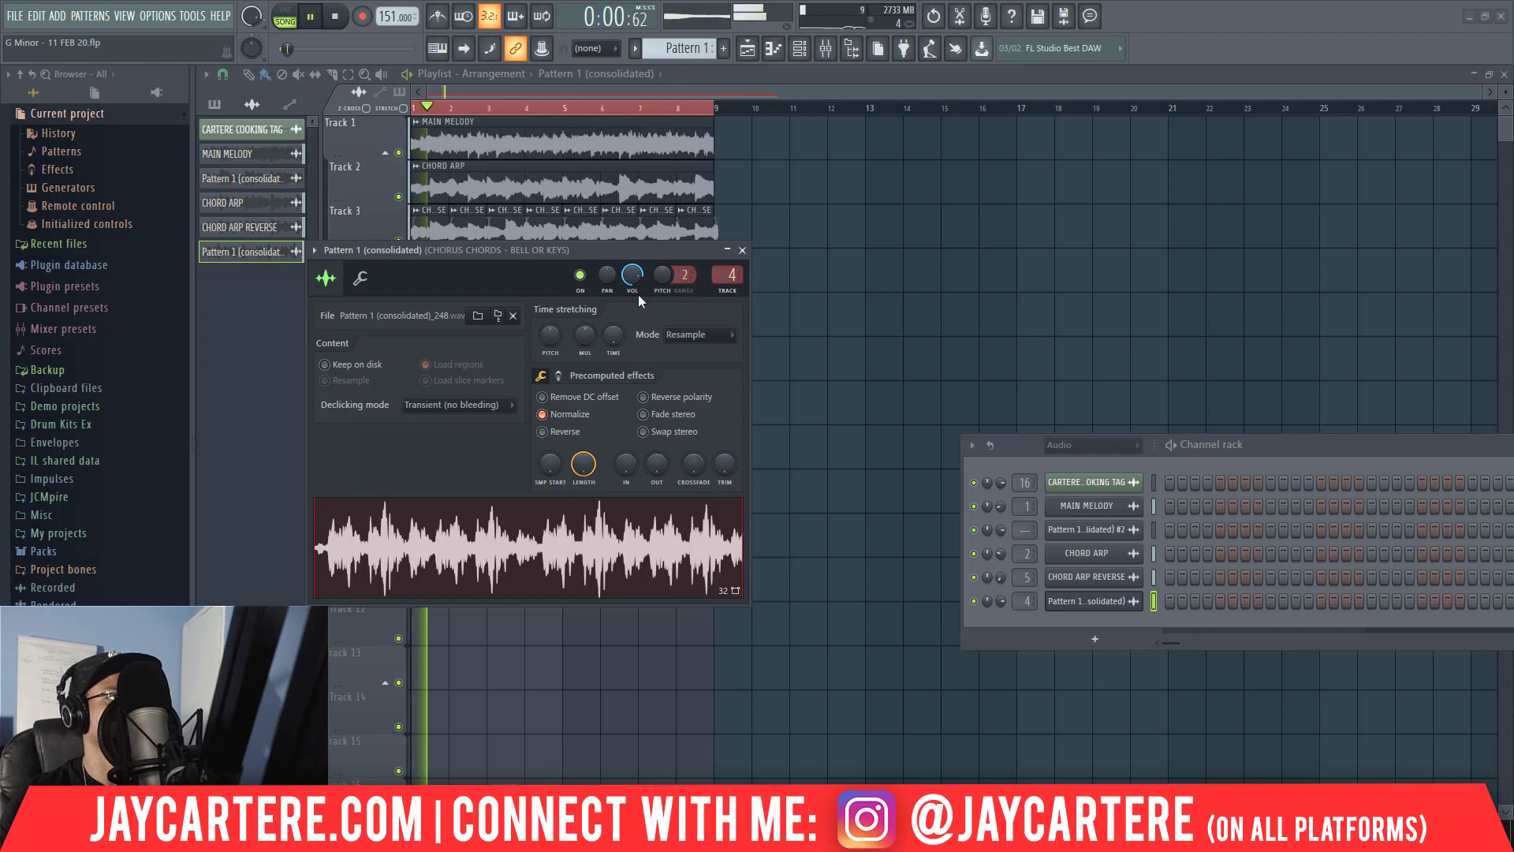
{"action": "left_click_drag", "start_coordinate": [633, 267], "coordinate": [633, 280]}
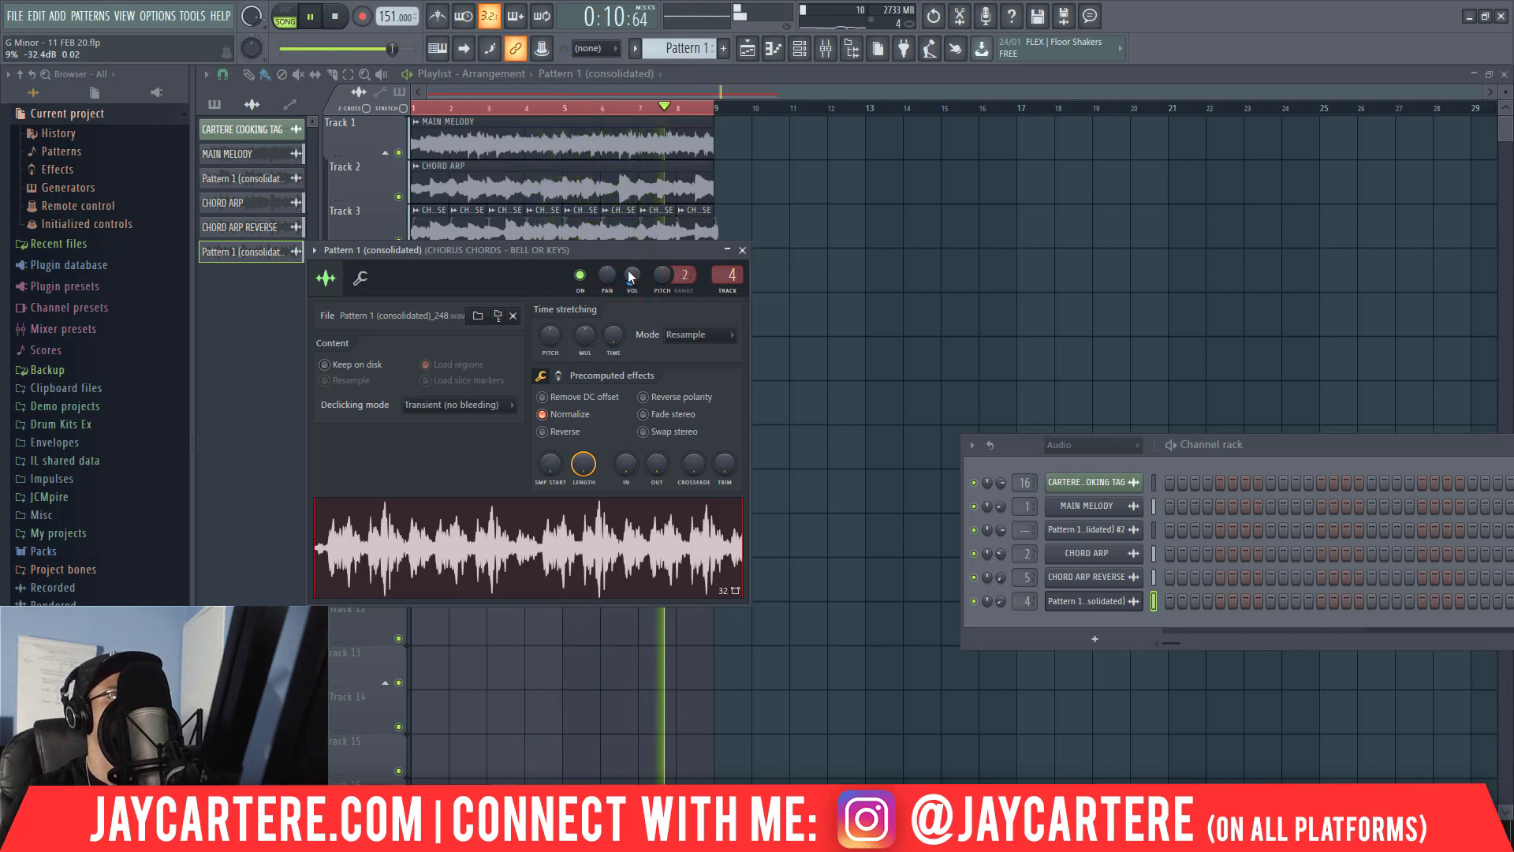
{"action": "left_click", "coordinate": [497, 404]}
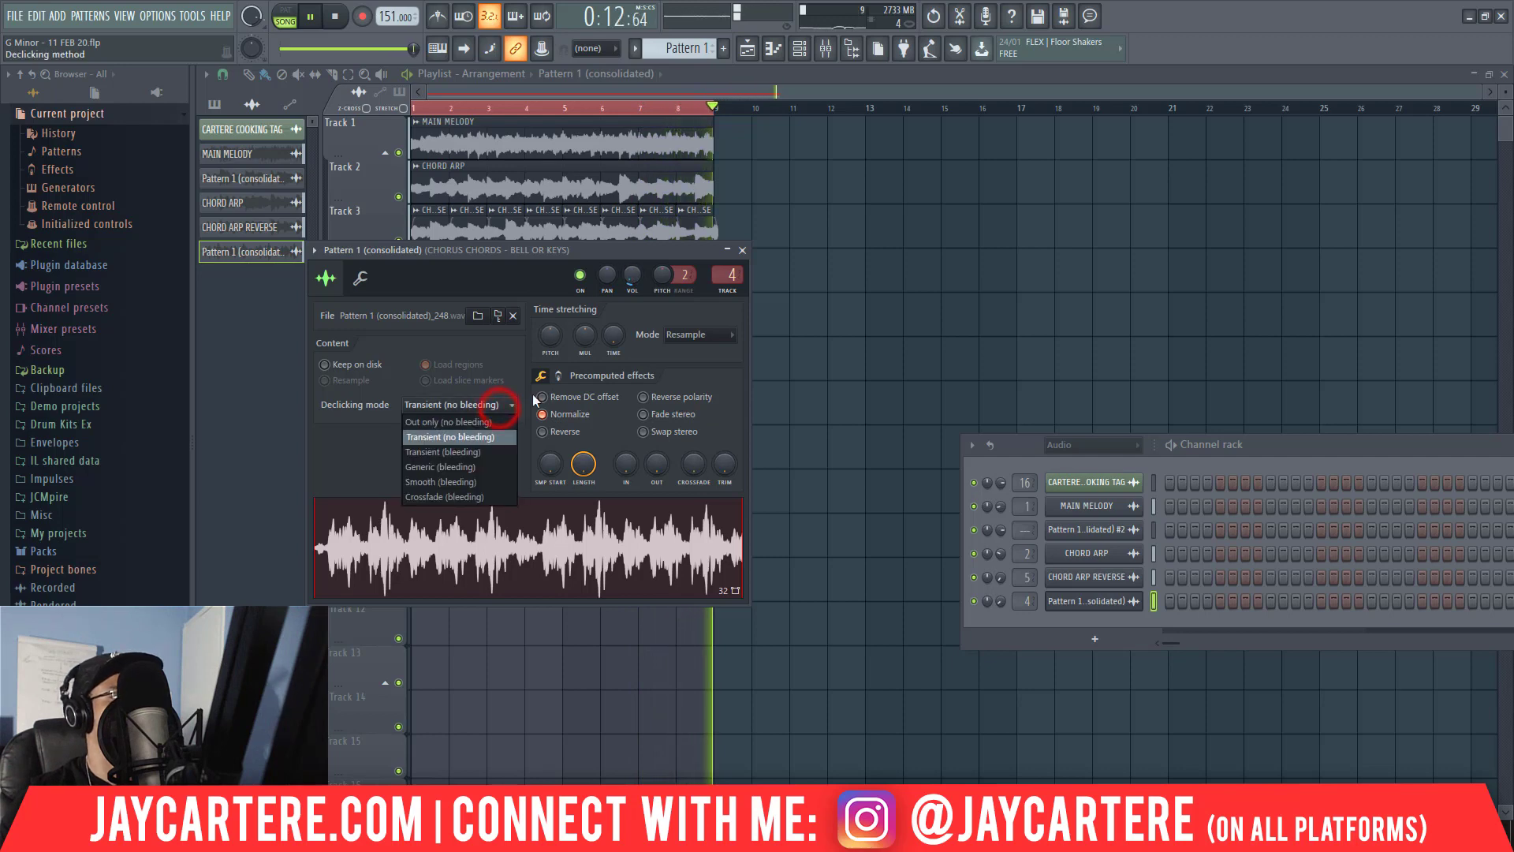
{"action": "left_click", "coordinate": [483, 497]}
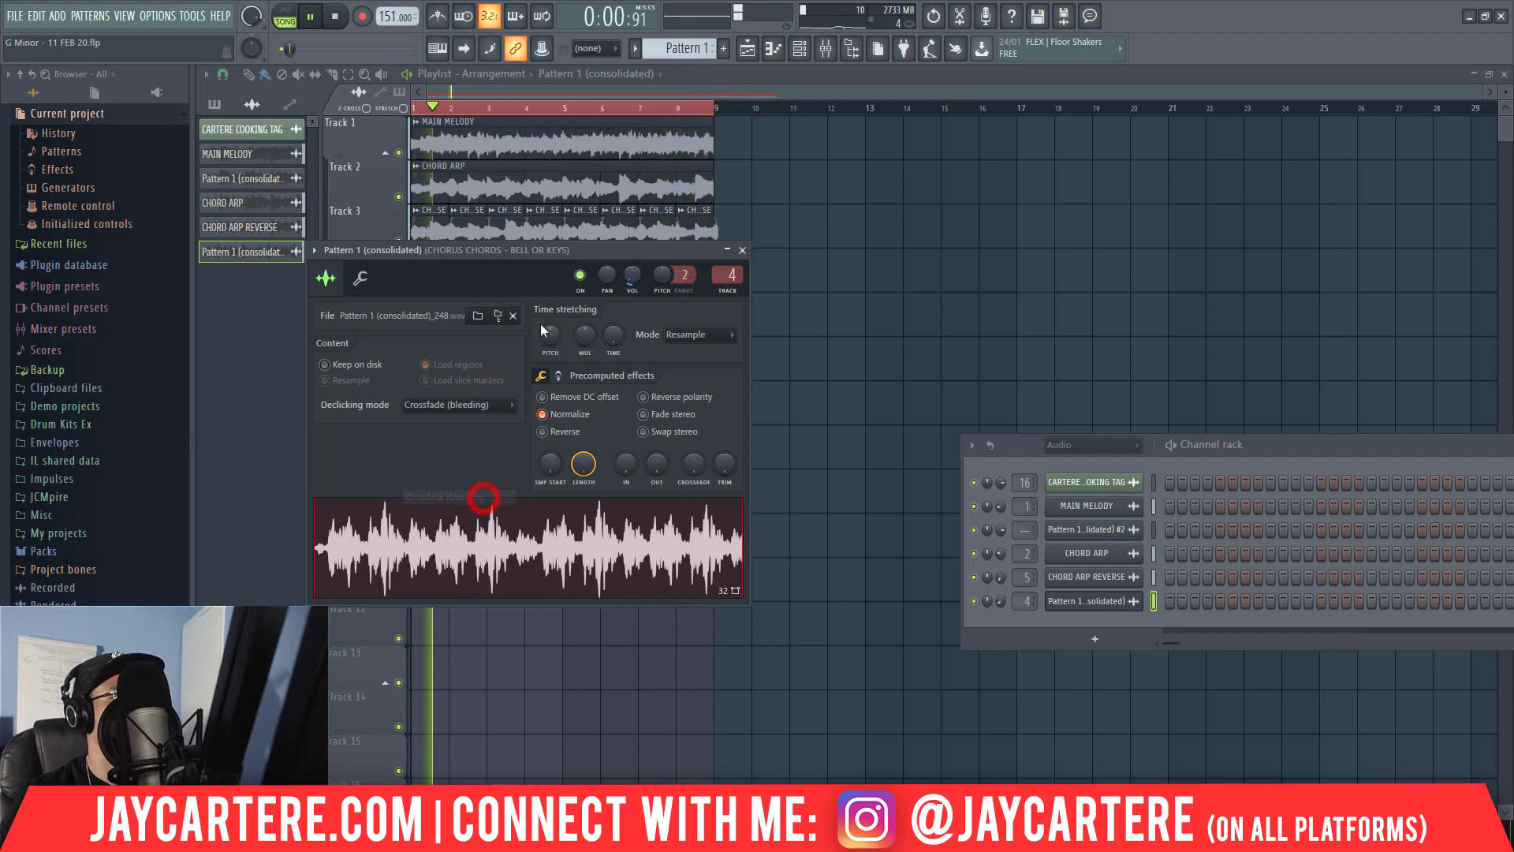
Pitch the consolidated audio clip down 1200 cents and raise its volume while auditioning it in the arrangement.
{"action": "left_click_drag", "start_coordinate": [549, 333], "coordinate": [550, 334]}
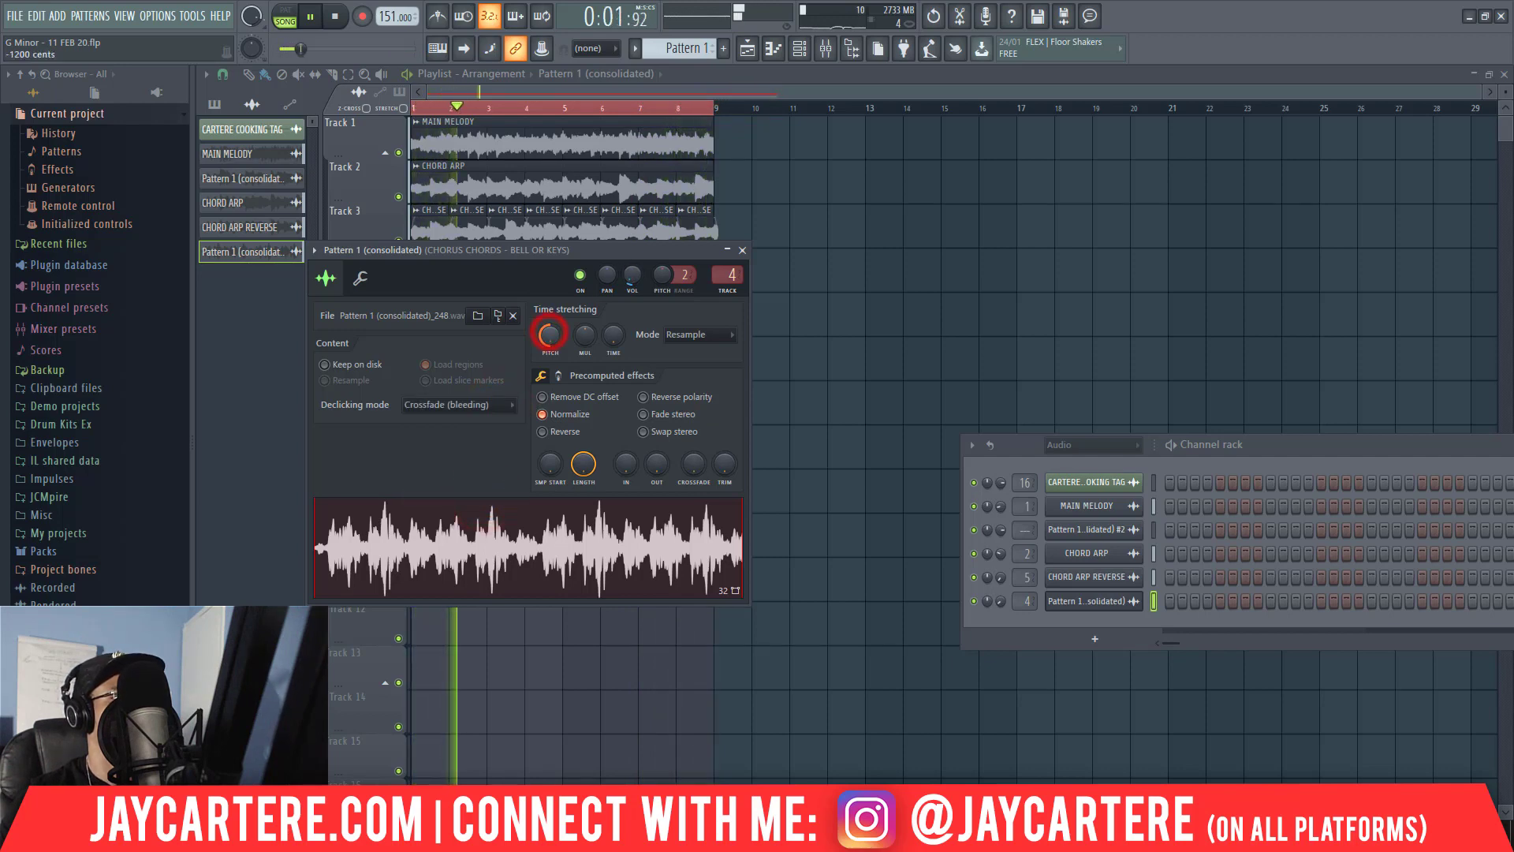
{"action": "key", "text": "space"}
{"action": "key", "text": "space"}
{"action": "left_click_drag", "start_coordinate": [632, 276], "coordinate": [633, 253]}
{"action": "key", "text": "space"}
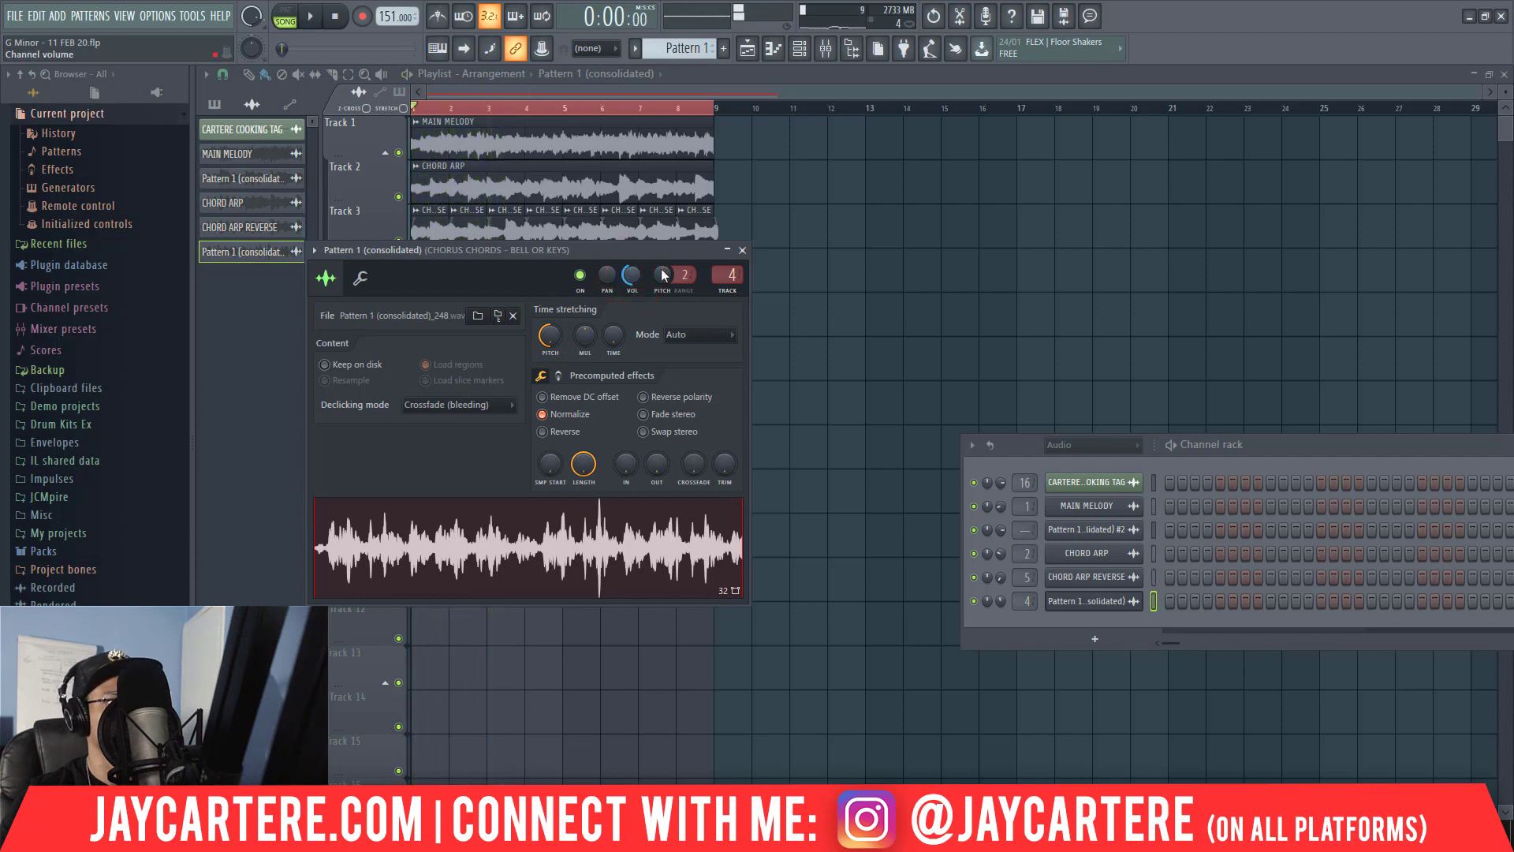
Delete the consolidated audio clip from Track 4 and place the Pattern 1 clip on Track 7 from bar 1.
{"action": "left_click", "coordinate": [742, 250]}
{"action": "right_click", "coordinate": [558, 271]}
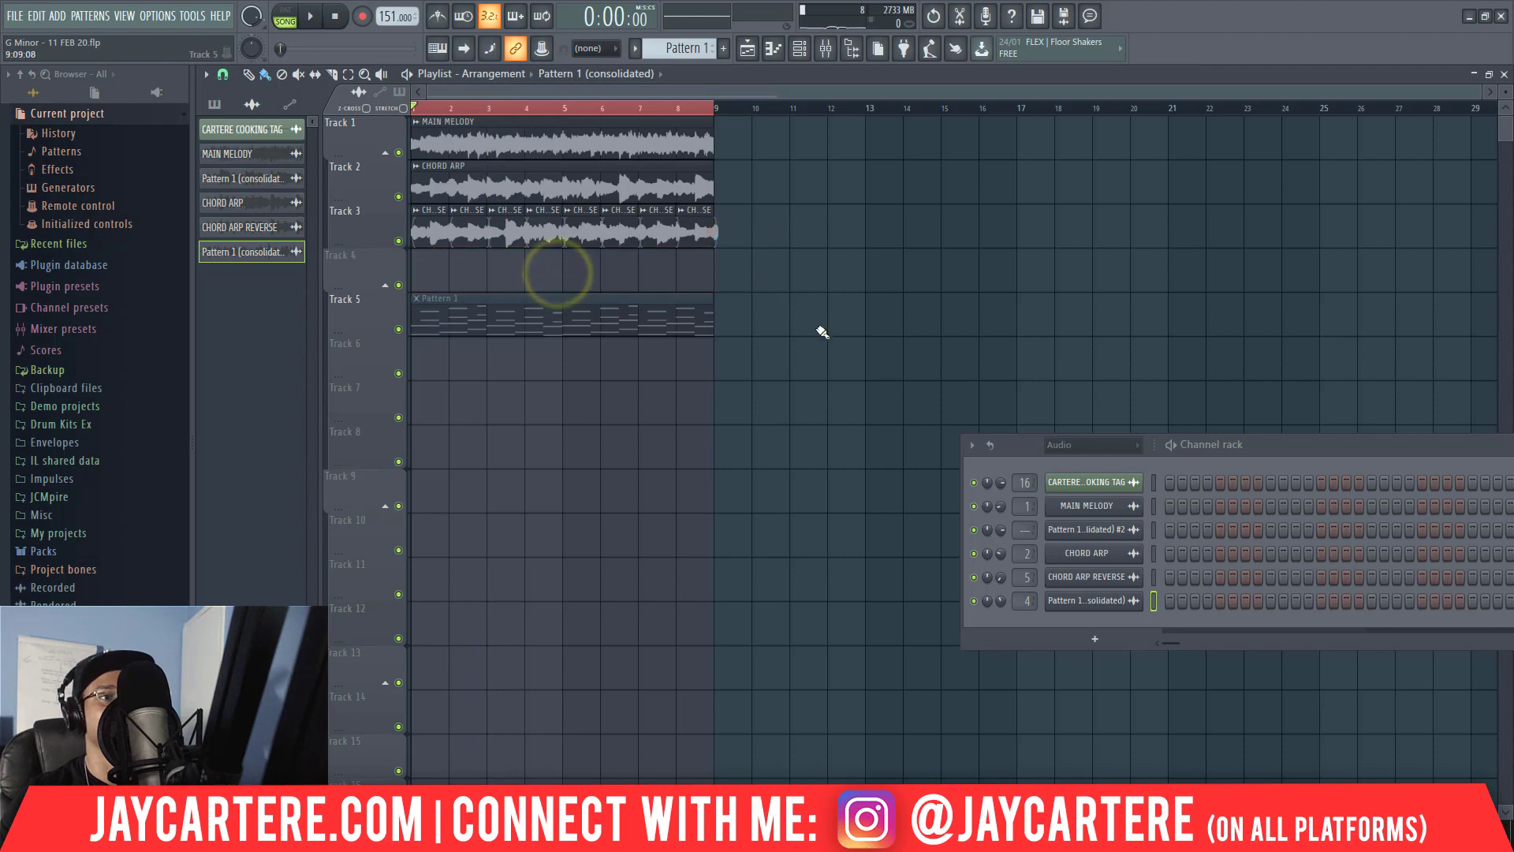
{"action": "scroll", "coordinate": [690, 48], "scroll_direction": "down", "scroll_amount": 1}
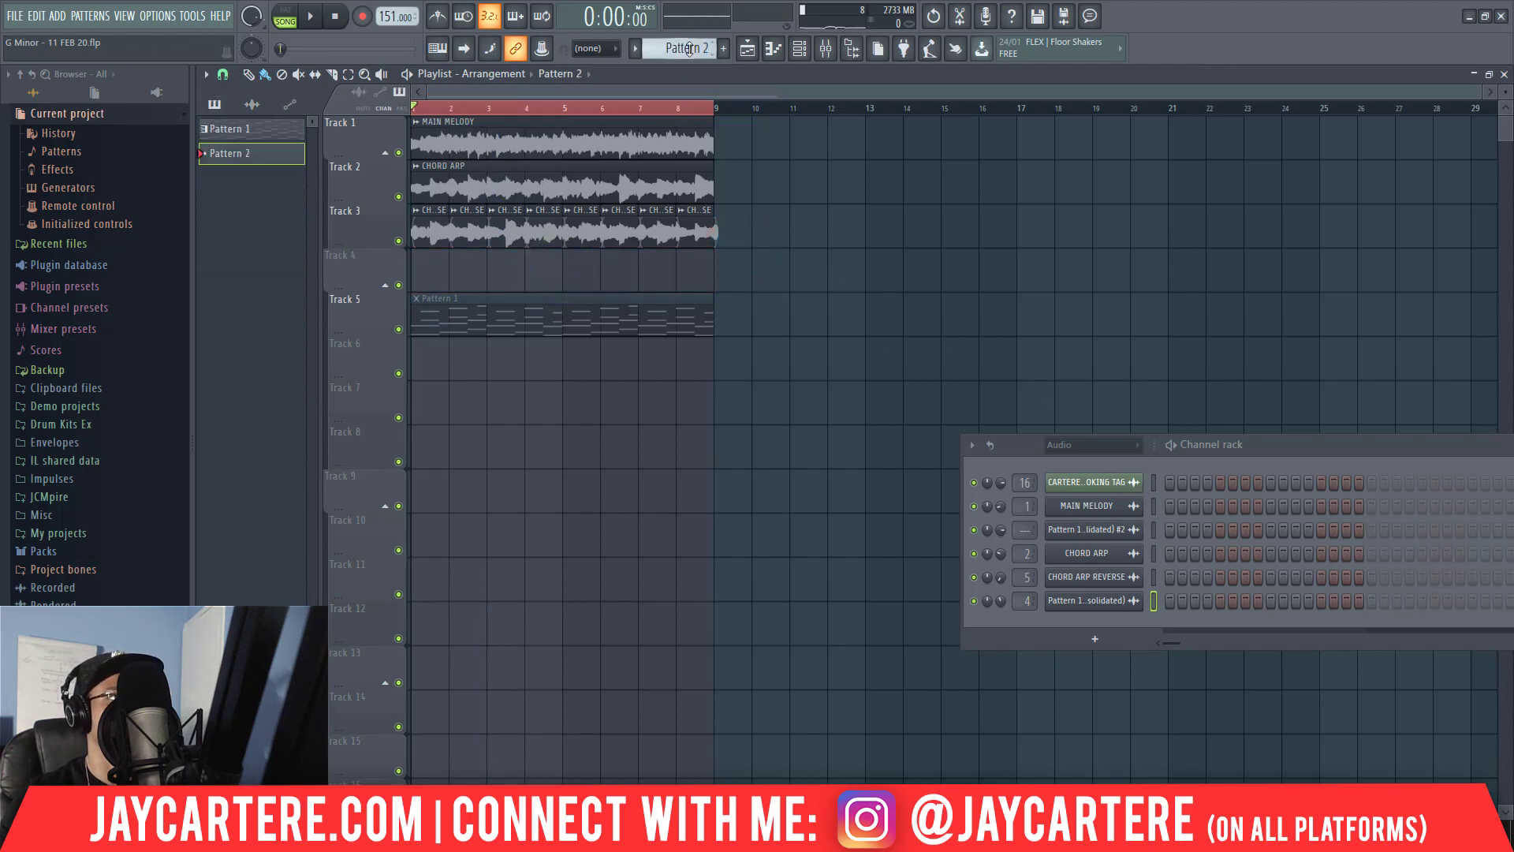
{"action": "scroll", "coordinate": [690, 48], "scroll_direction": "up", "scroll_amount": 1}
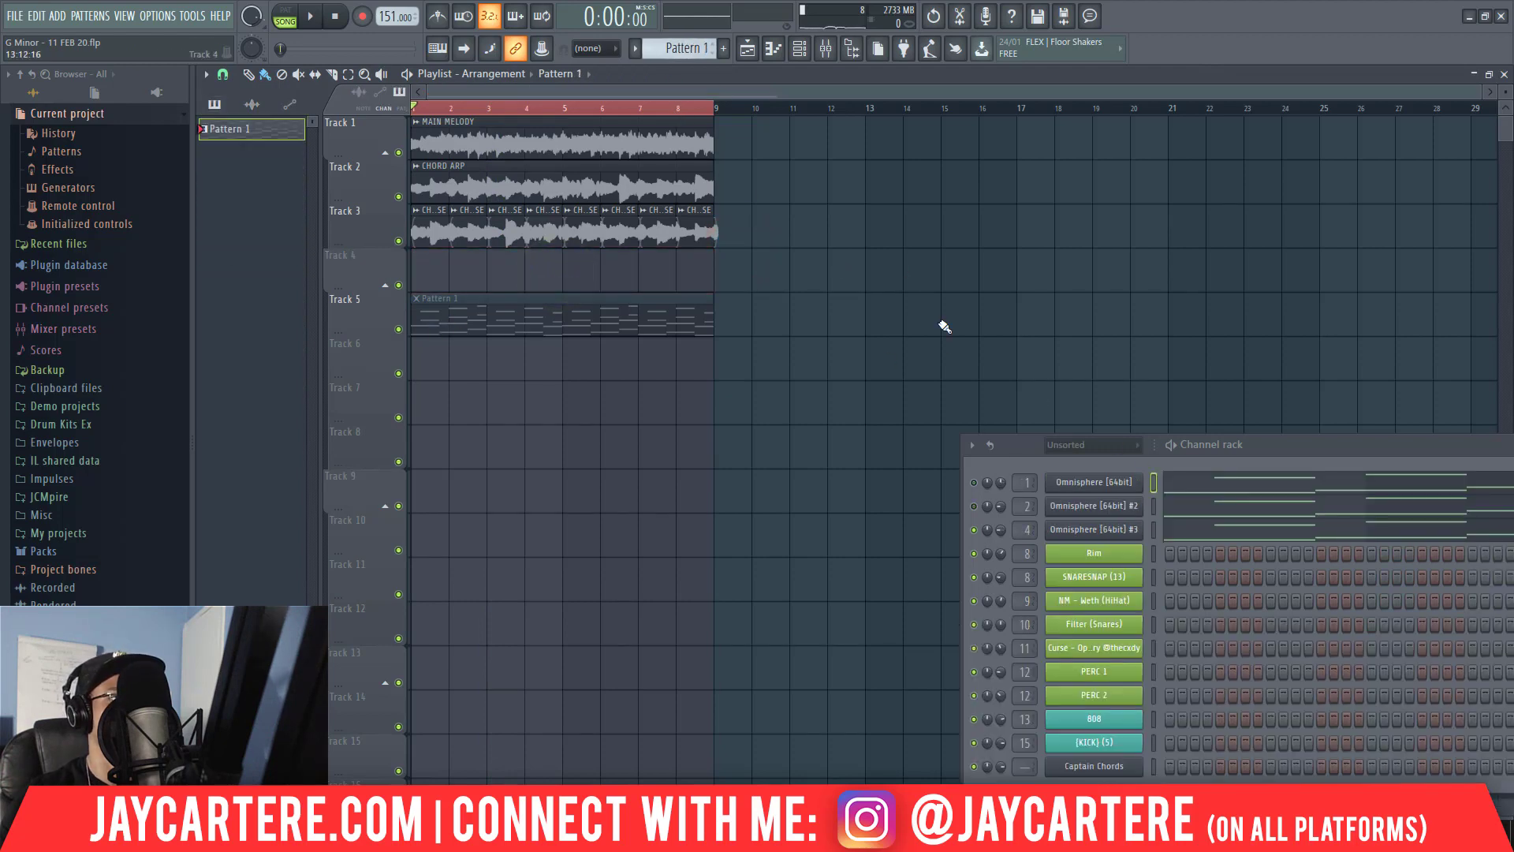
{"action": "left_click", "coordinate": [461, 392]}
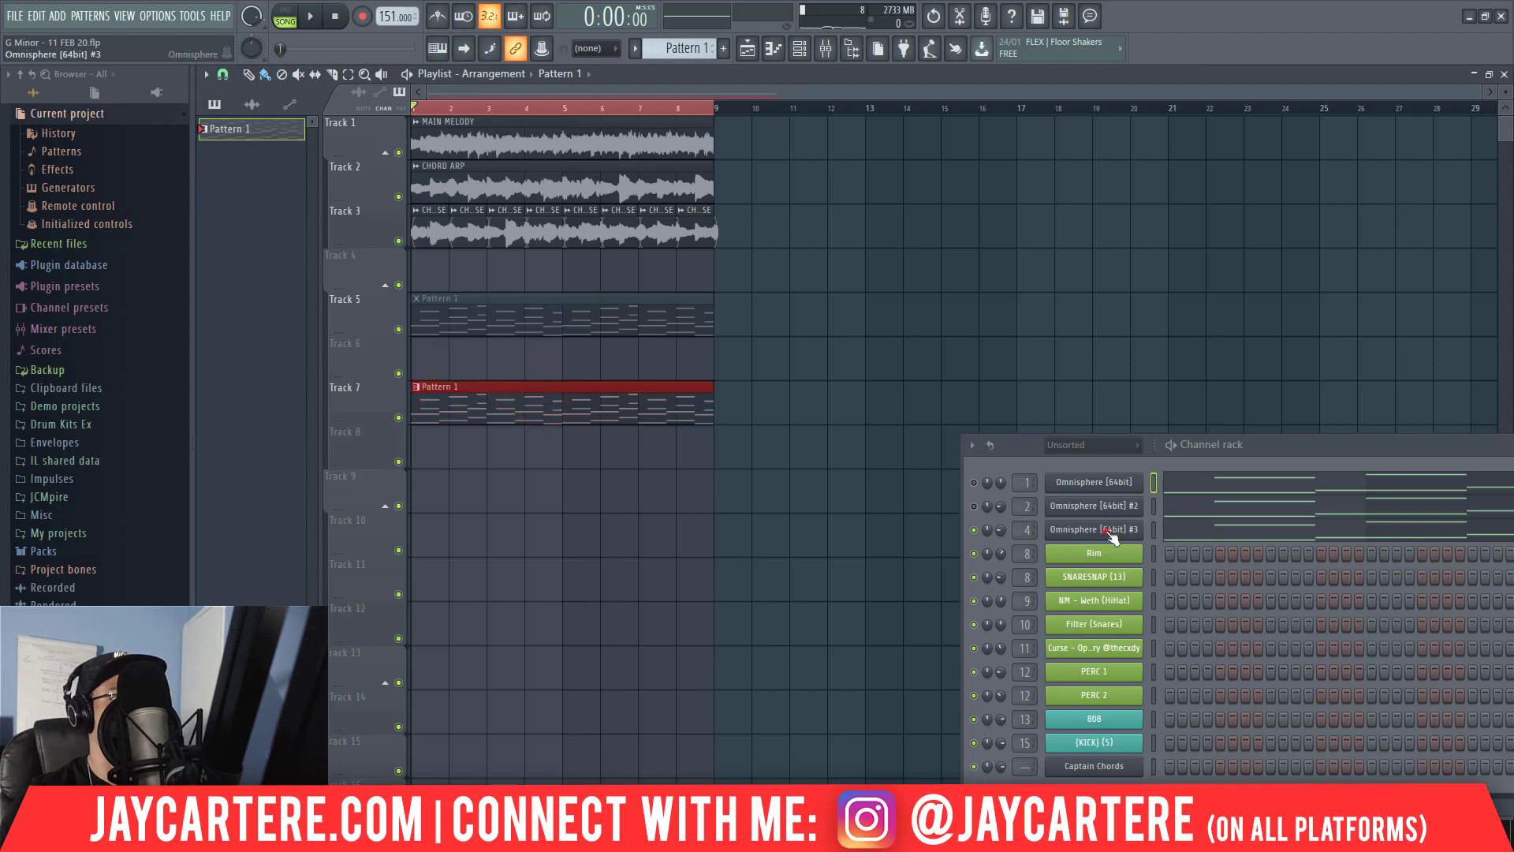
Open Omnisphere [64bit] #3, move the channel rack aside, and show layer A of the Winded Flutes patch.
{"action": "left_click", "coordinate": [1111, 535]}
{"action": "left_click_drag", "start_coordinate": [1017, 443], "coordinate": [1312, 475]}
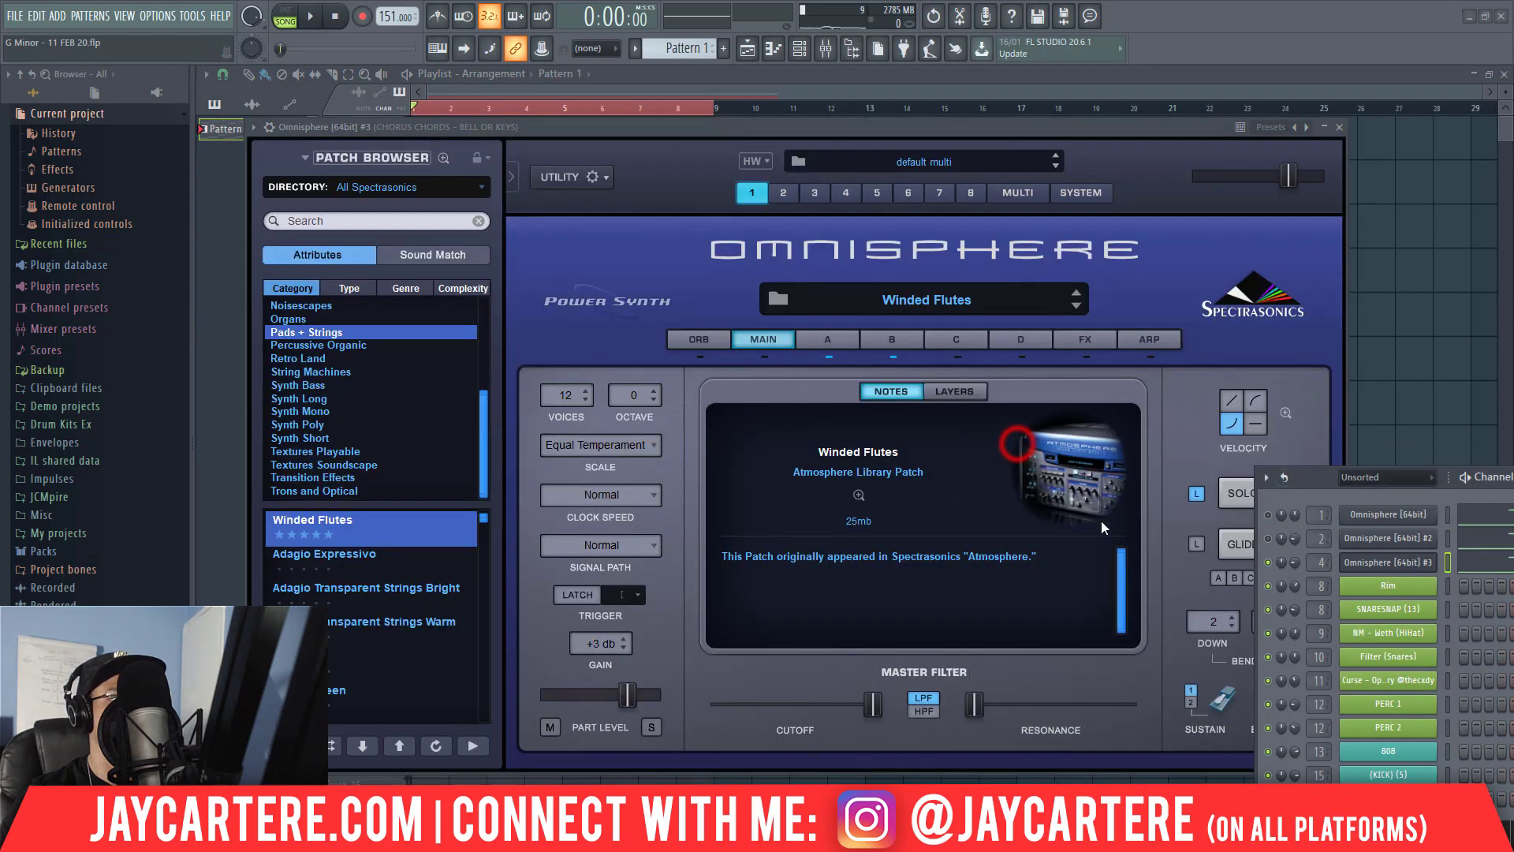
{"action": "left_click", "coordinate": [888, 339]}
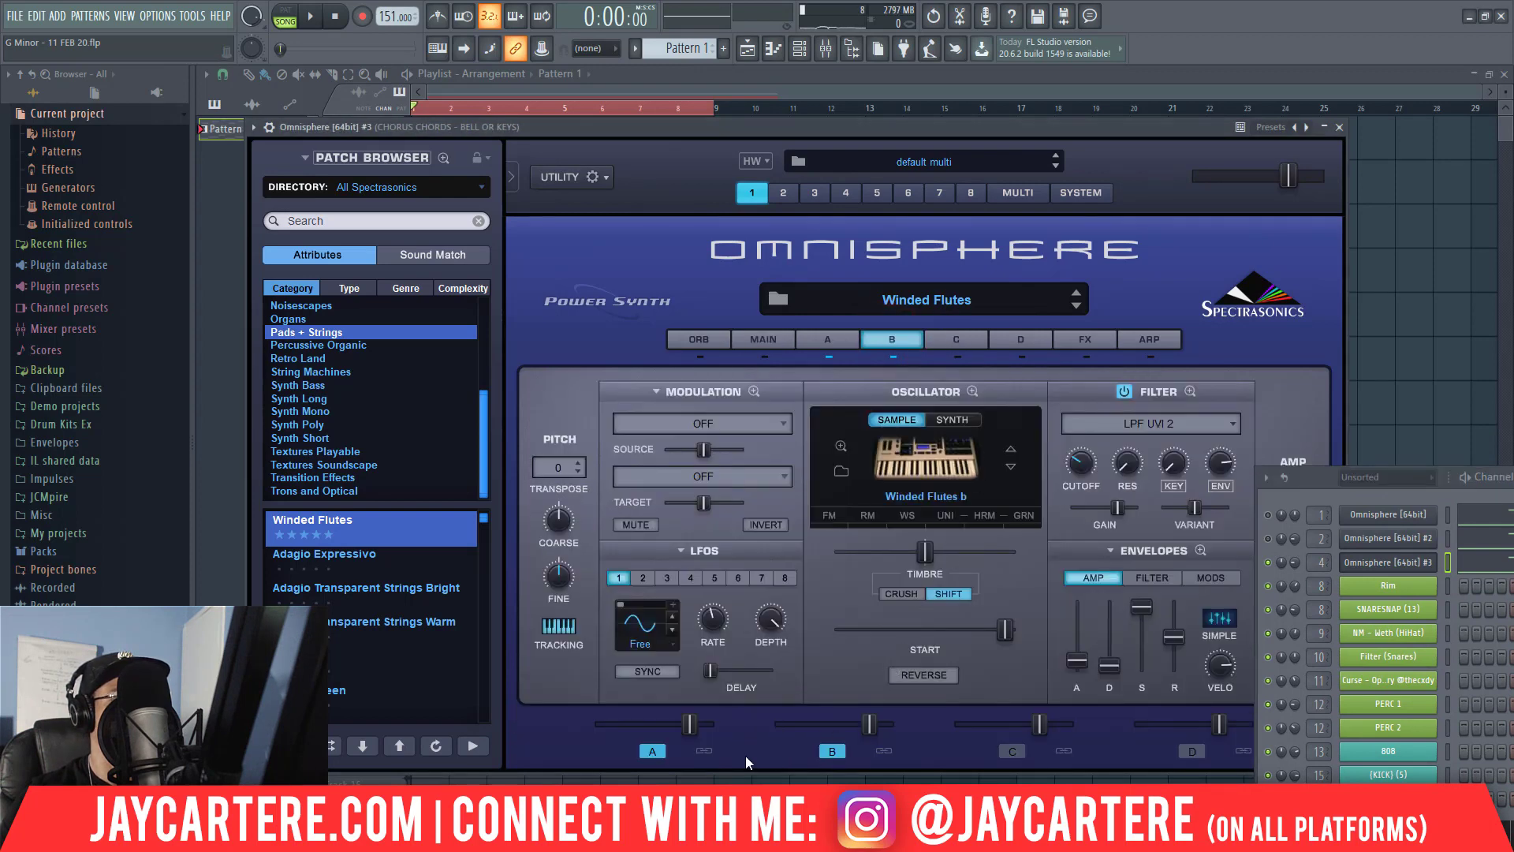
{"action": "left_click", "coordinate": [820, 338]}
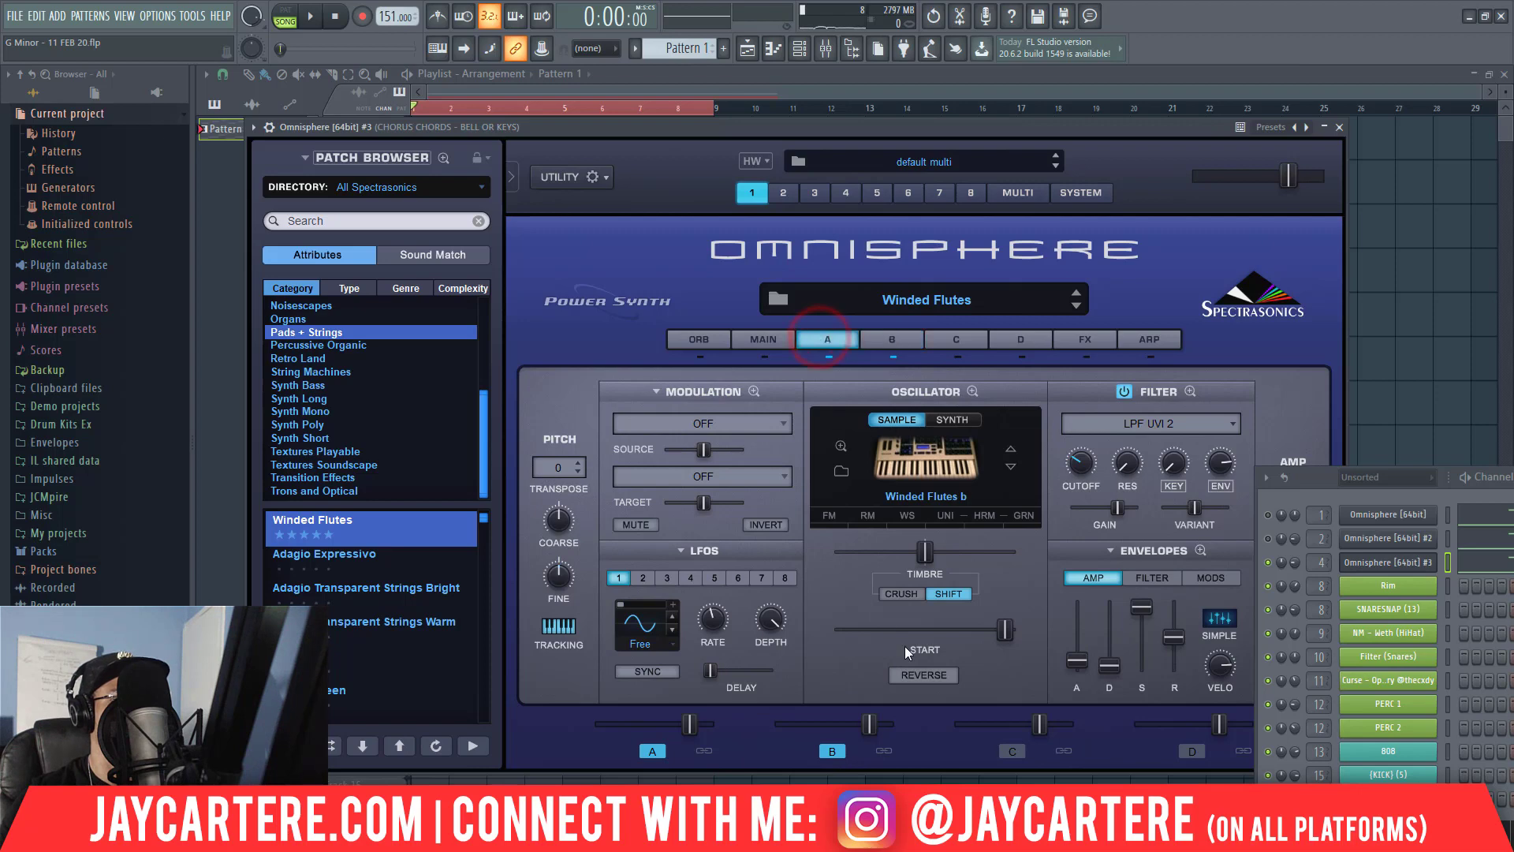
{"action": "left_click", "coordinate": [835, 752]}
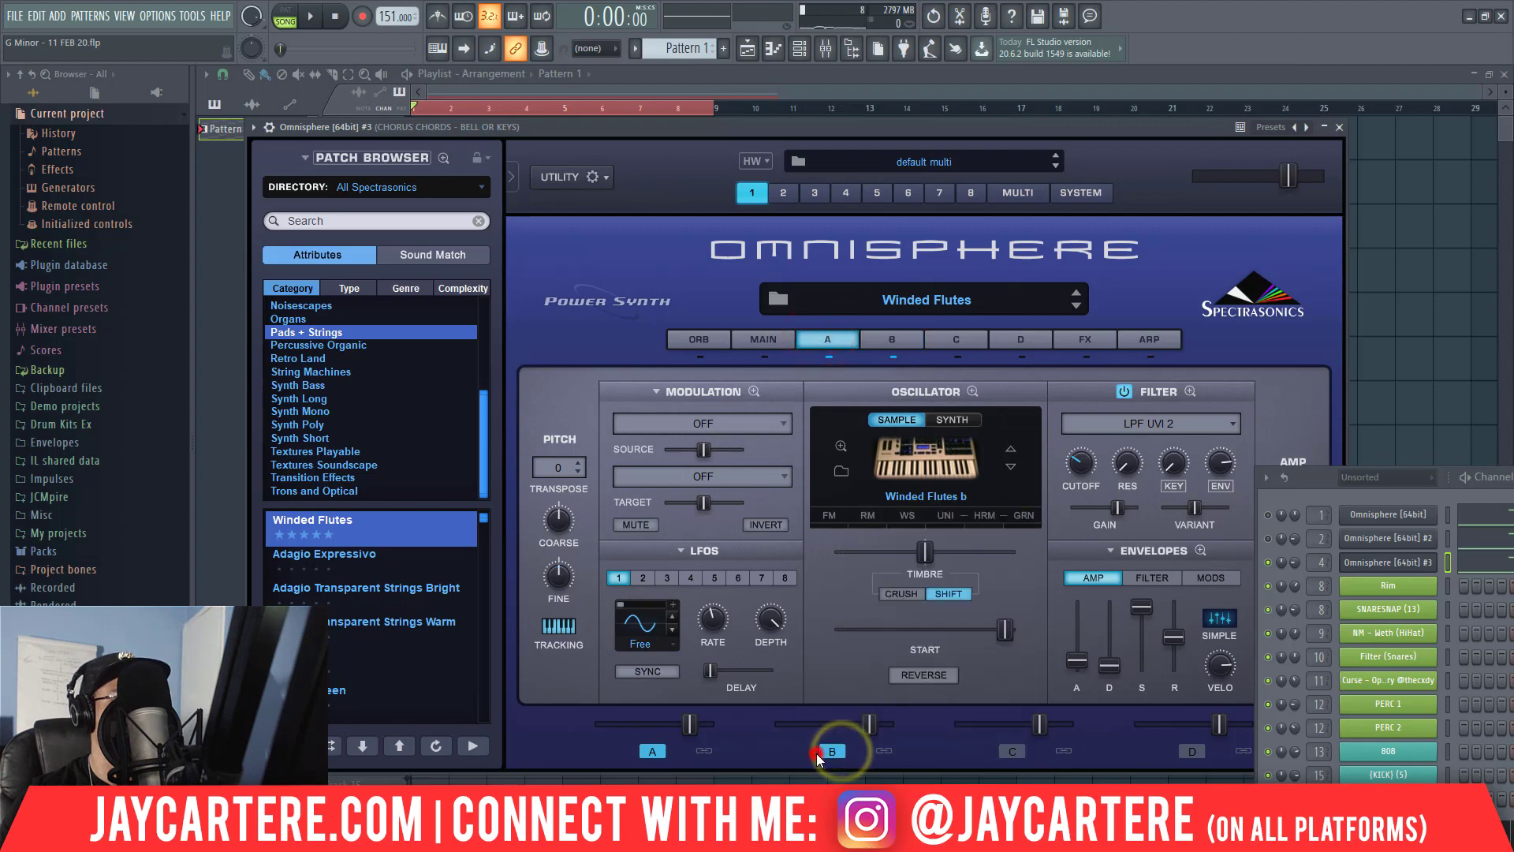
Adjust the levels of layers A and B in the Winded Flutes patch during playback, and close Omnisphere.
{"action": "key", "text": "space"}
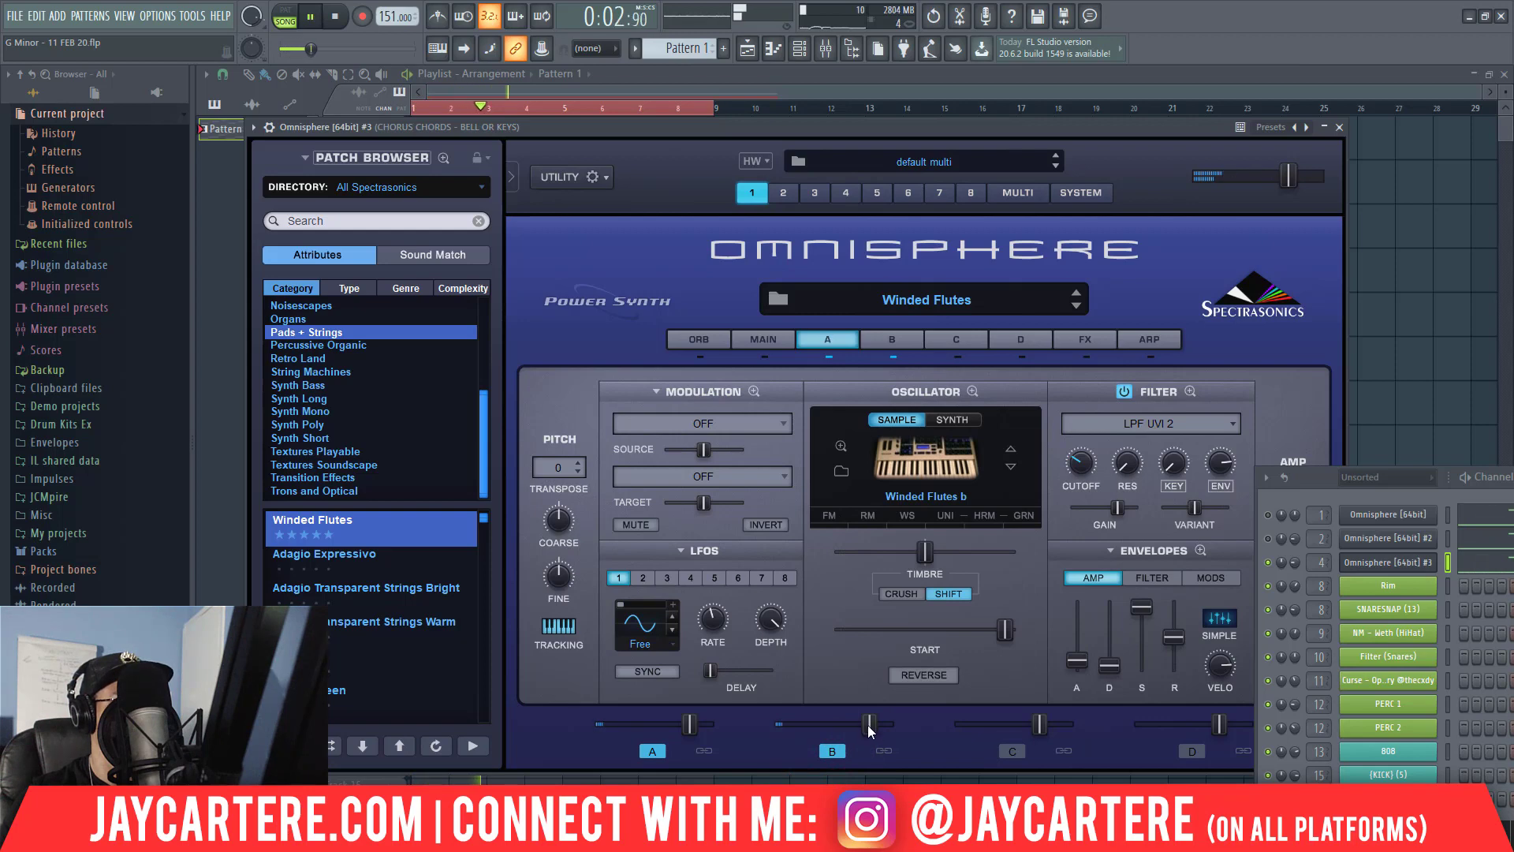
{"action": "mouse_move", "coordinate": [869, 729]}
{"action": "left_mouse_down"}
{"action": "mouse_move", "coordinate": [765, 735]}
{"action": "mouse_move", "coordinate": [983, 747]}
{"action": "mouse_move", "coordinate": [845, 745]}
{"action": "left_mouse_up"}
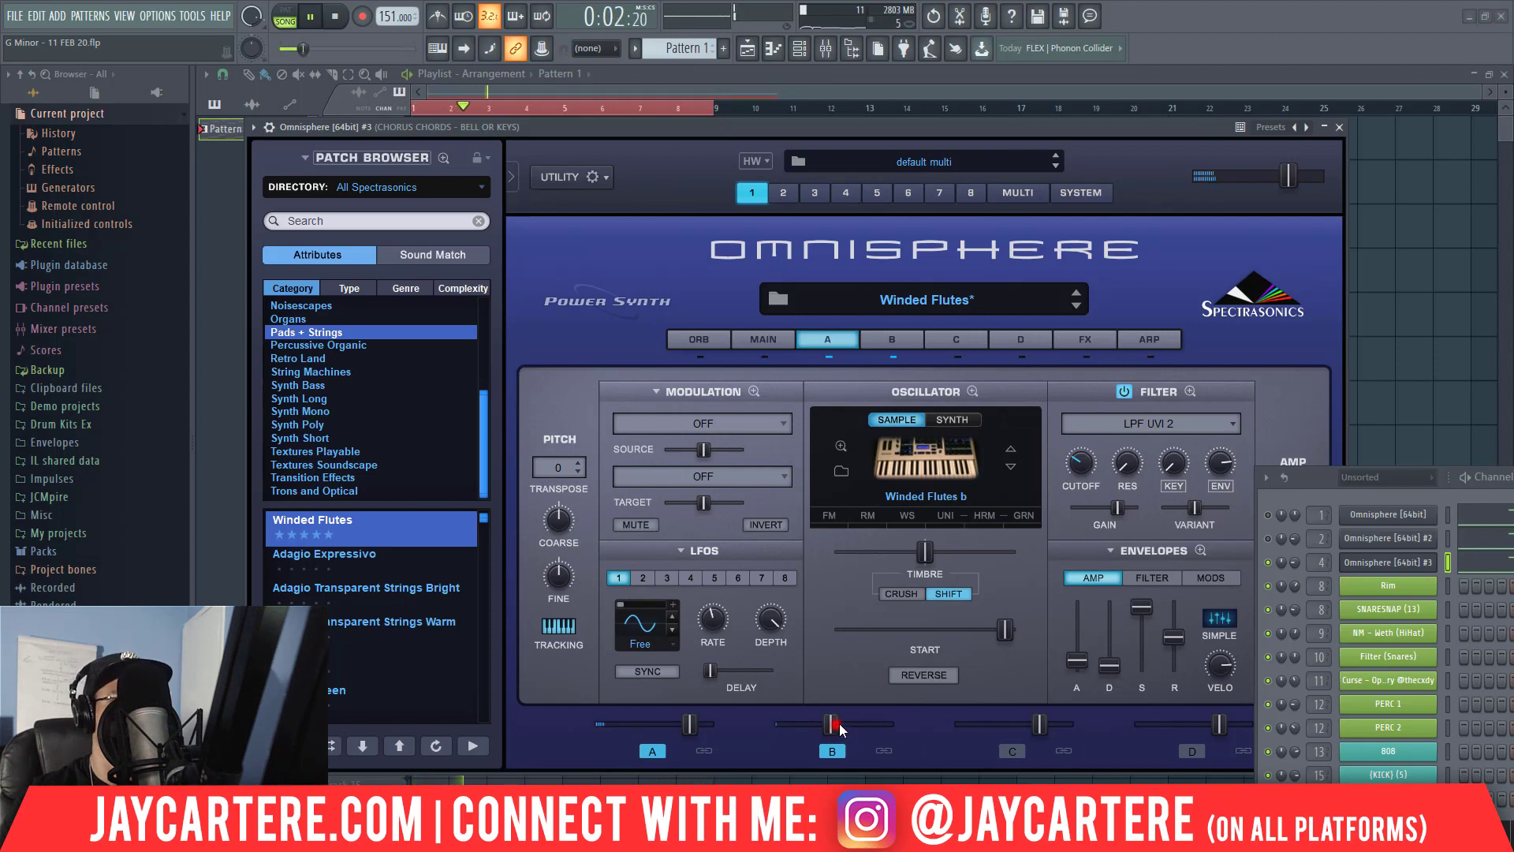
{"action": "left_click_drag", "start_coordinate": [835, 723], "coordinate": [990, 705]}
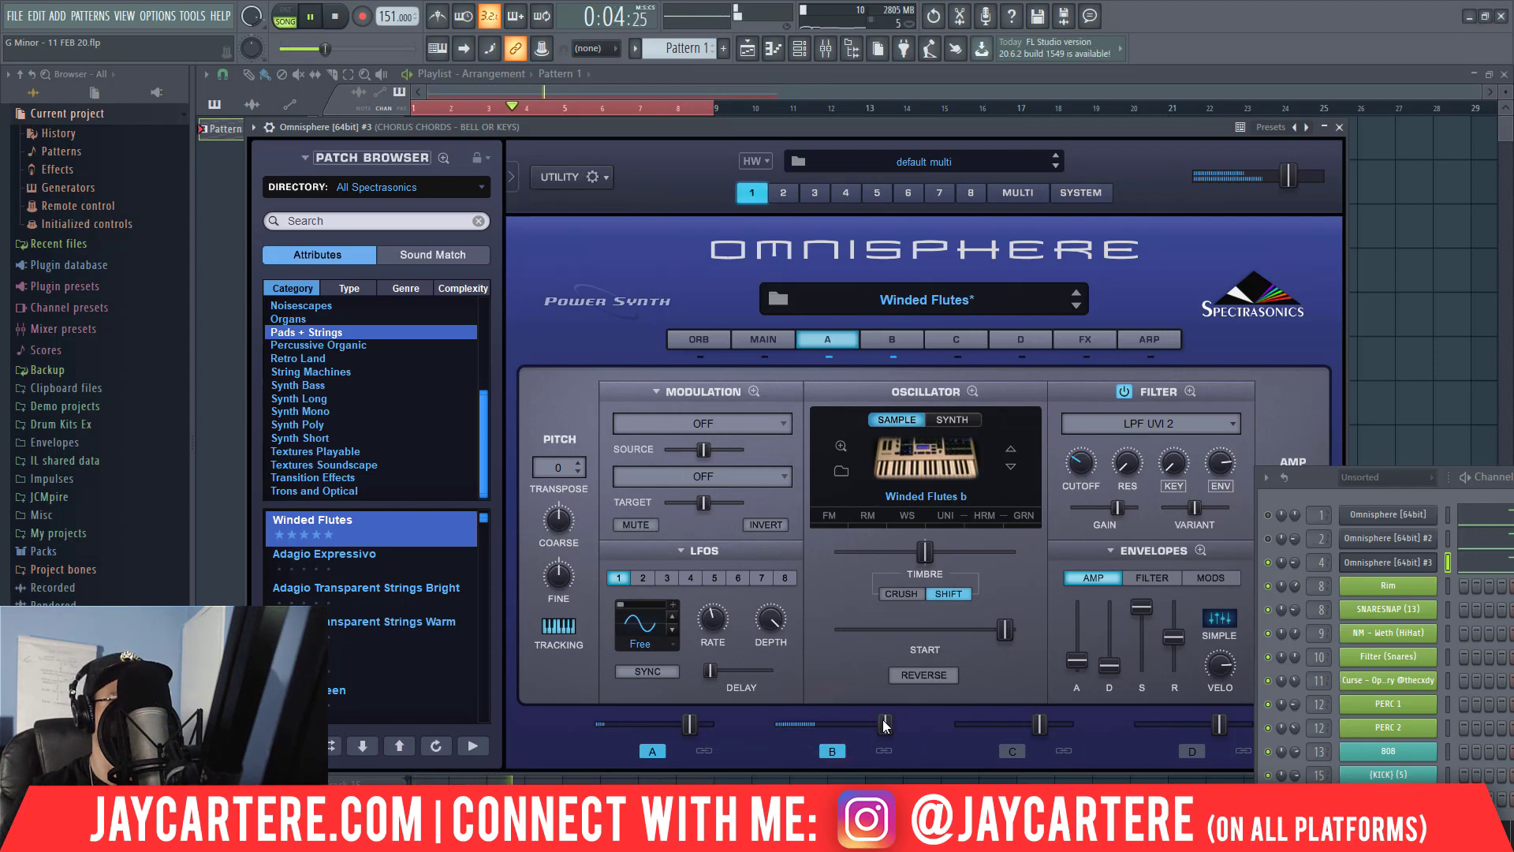
{"action": "left_click_drag", "start_coordinate": [886, 727], "coordinate": [797, 725]}
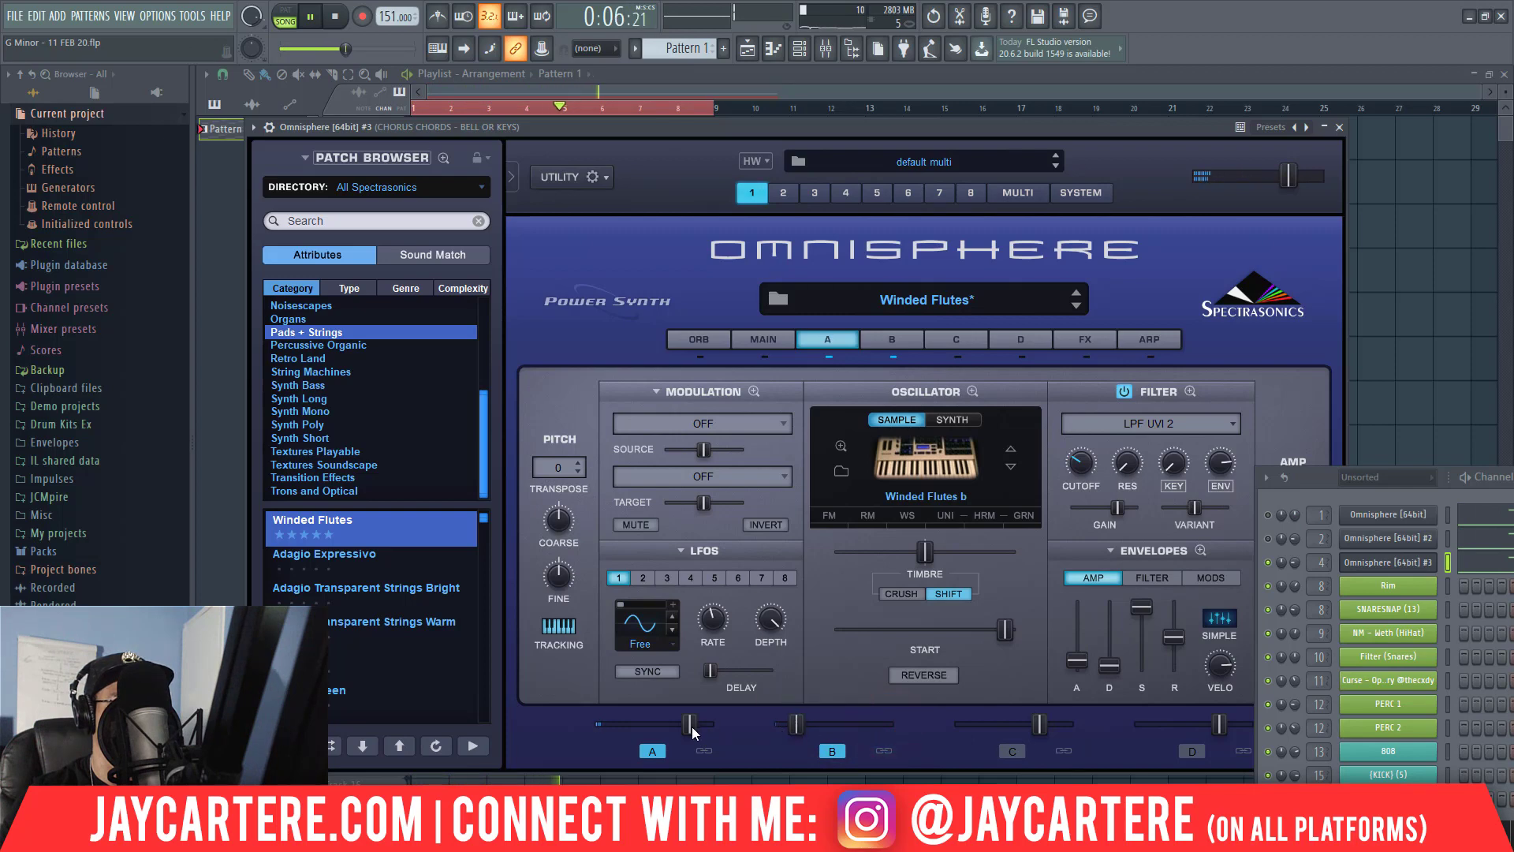
{"action": "left_click_drag", "start_coordinate": [692, 724], "coordinate": [794, 729]}
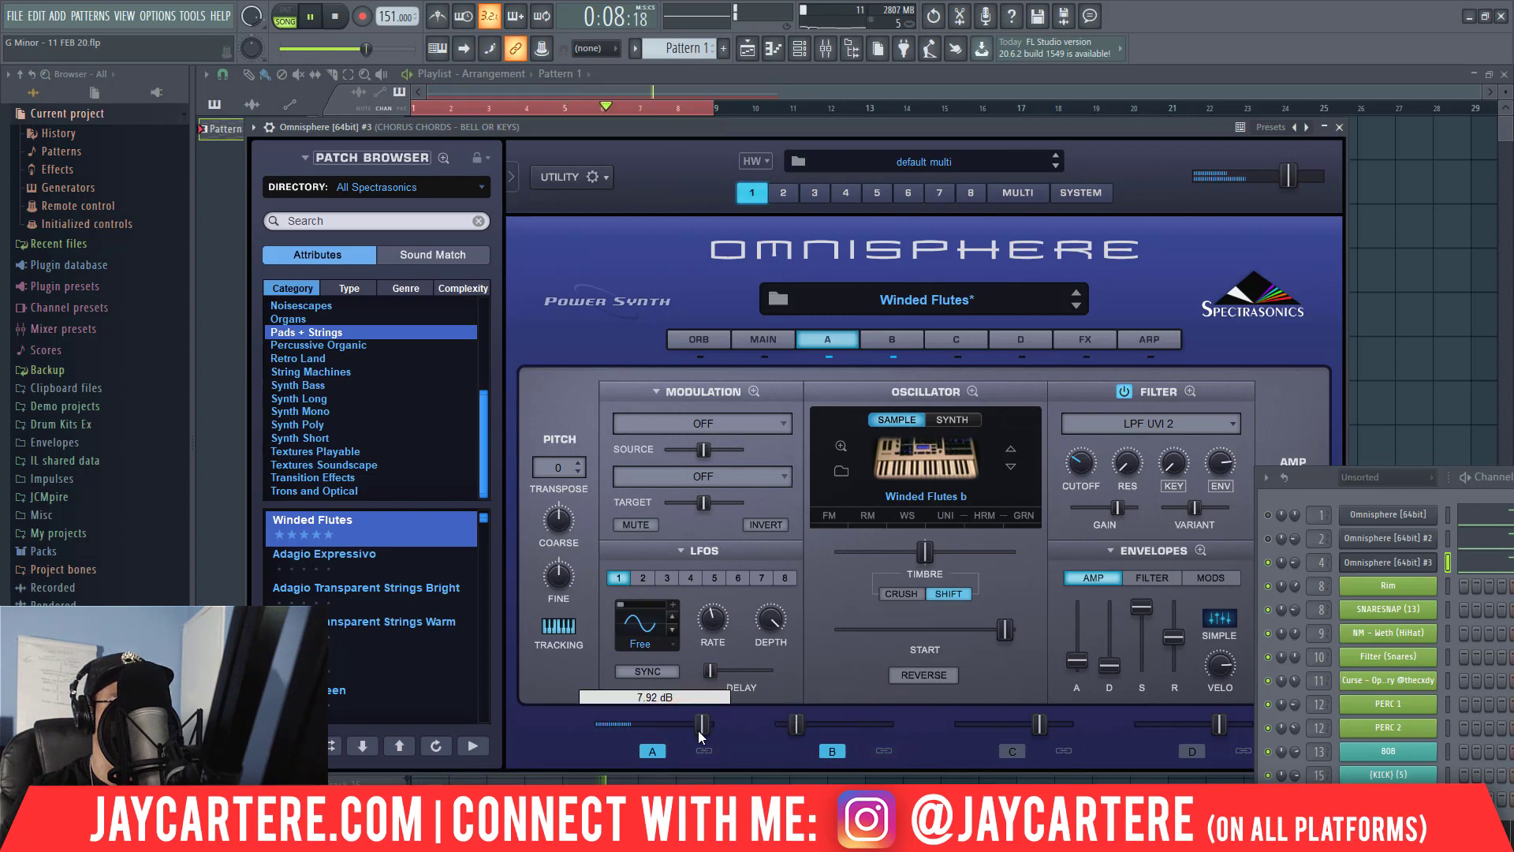
{"action": "left_click_drag", "start_coordinate": [698, 730], "coordinate": [688, 732]}
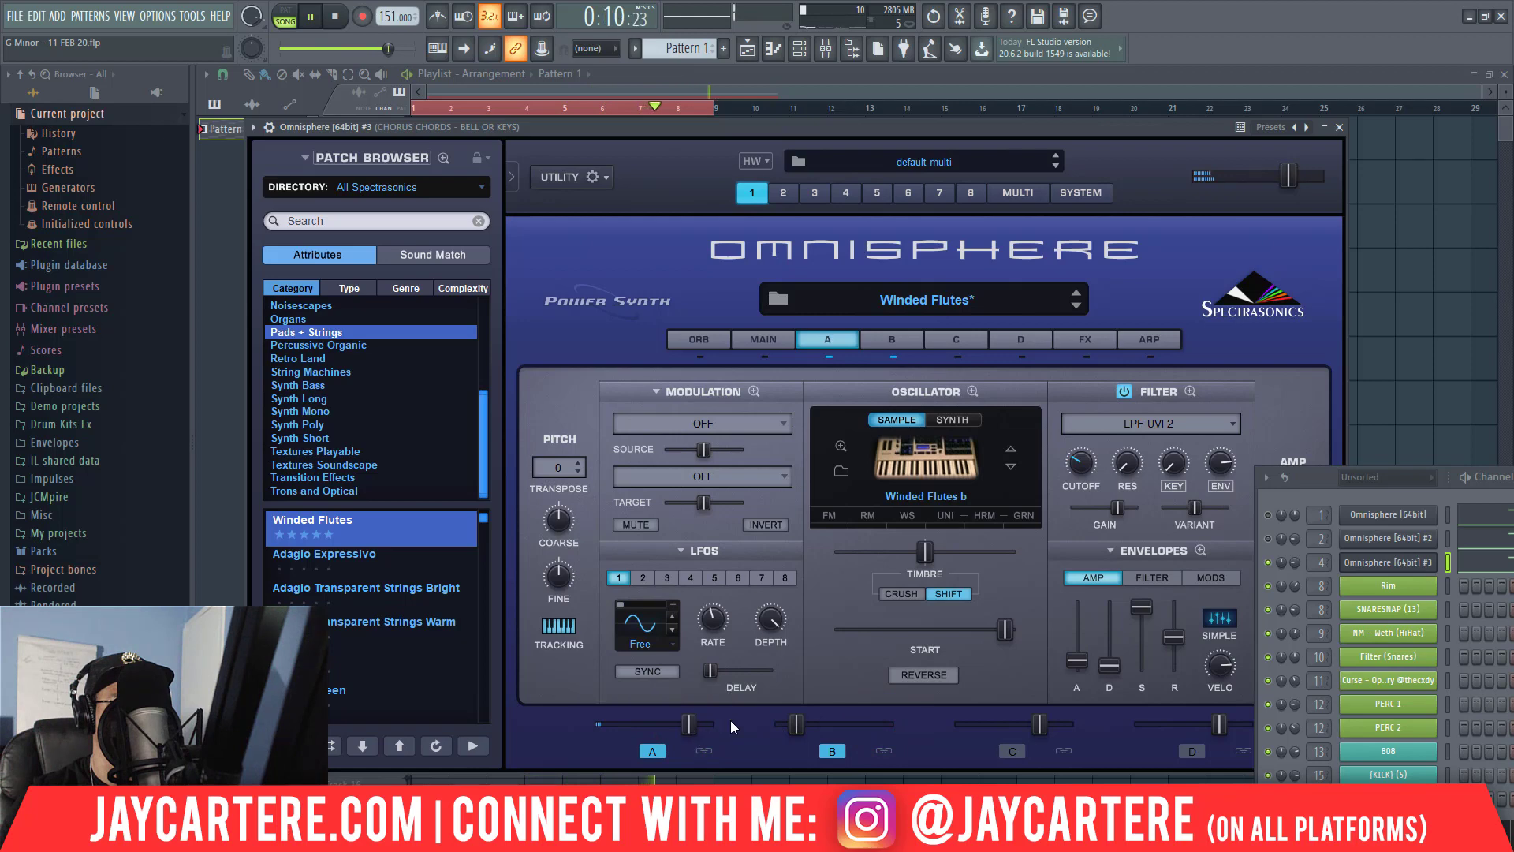
{"action": "left_click_drag", "start_coordinate": [796, 726], "coordinate": [927, 721]}
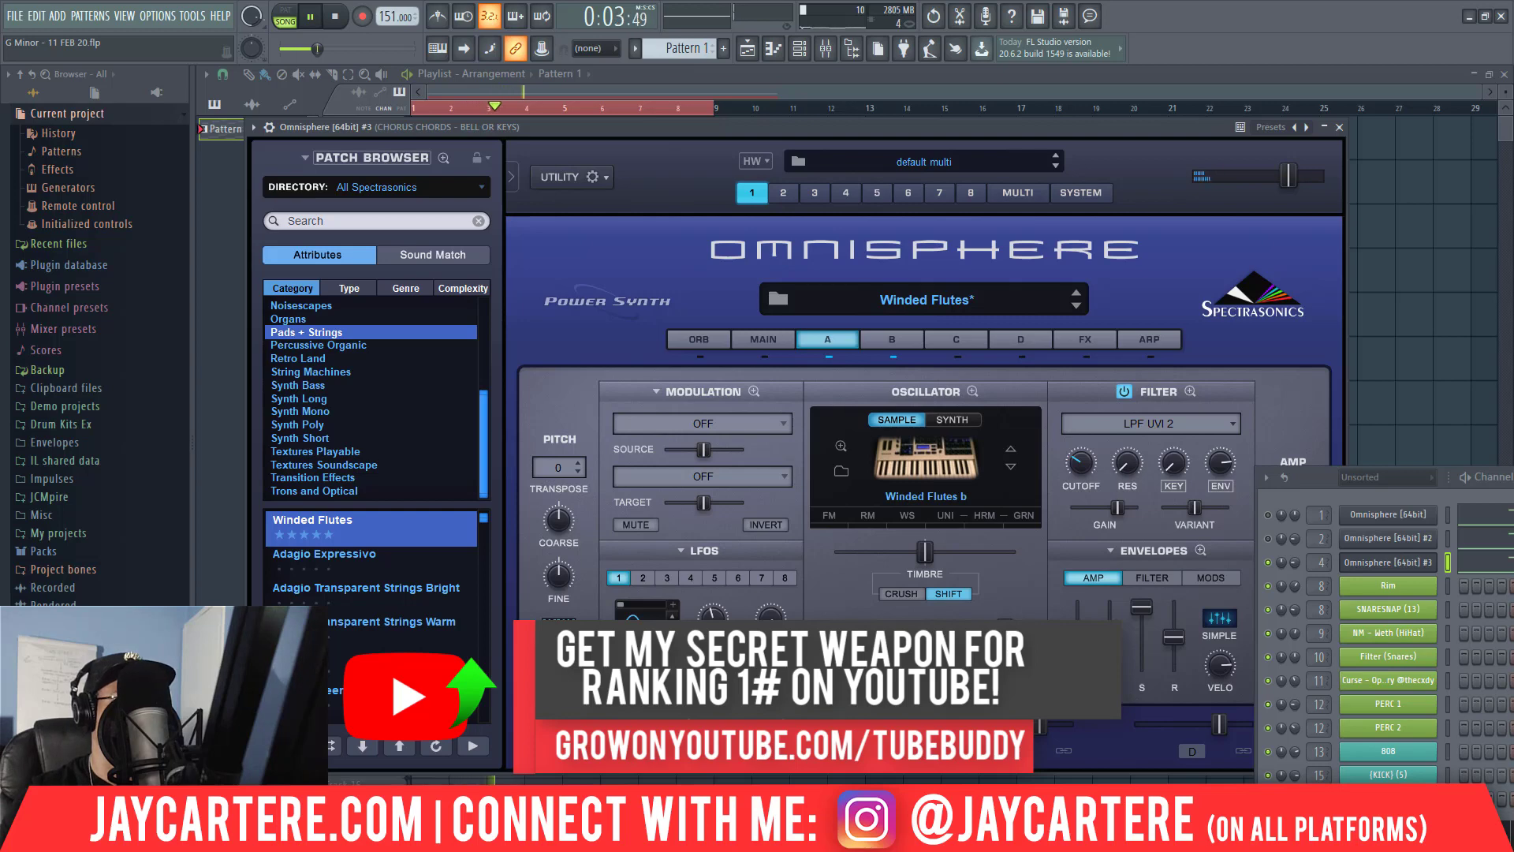
{"action": "left_click", "coordinate": [1339, 128]}
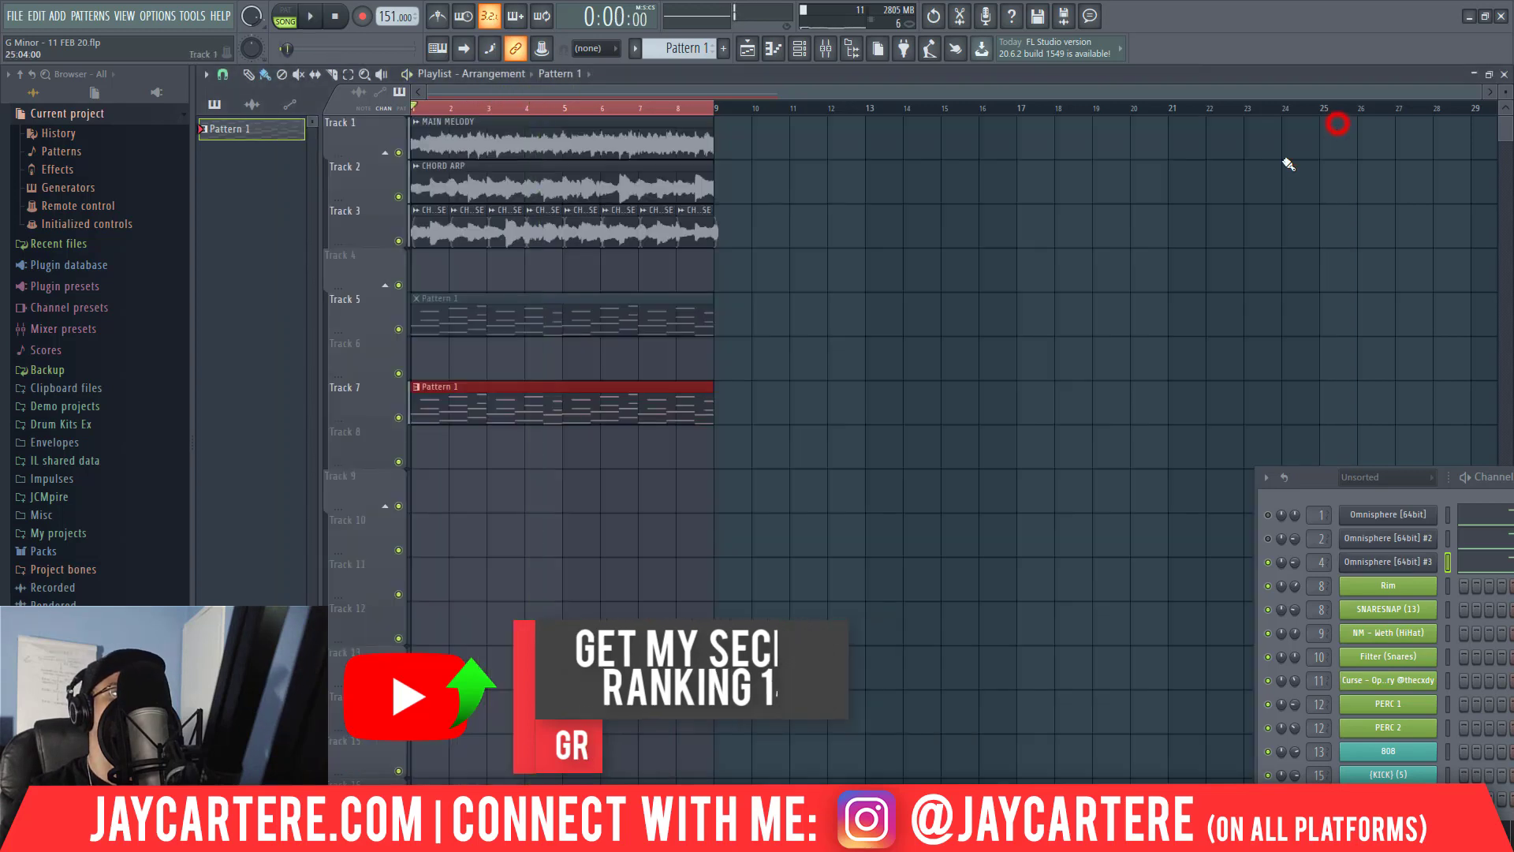
{"action": "key", "text": "space"}
Play the arrangement briefly with the mixer shown, and consolidate the Pattern 1 clip on Track 7 to audio.
{"action": "left_click_drag", "start_coordinate": [639, 448], "coordinate": [540, 402]}
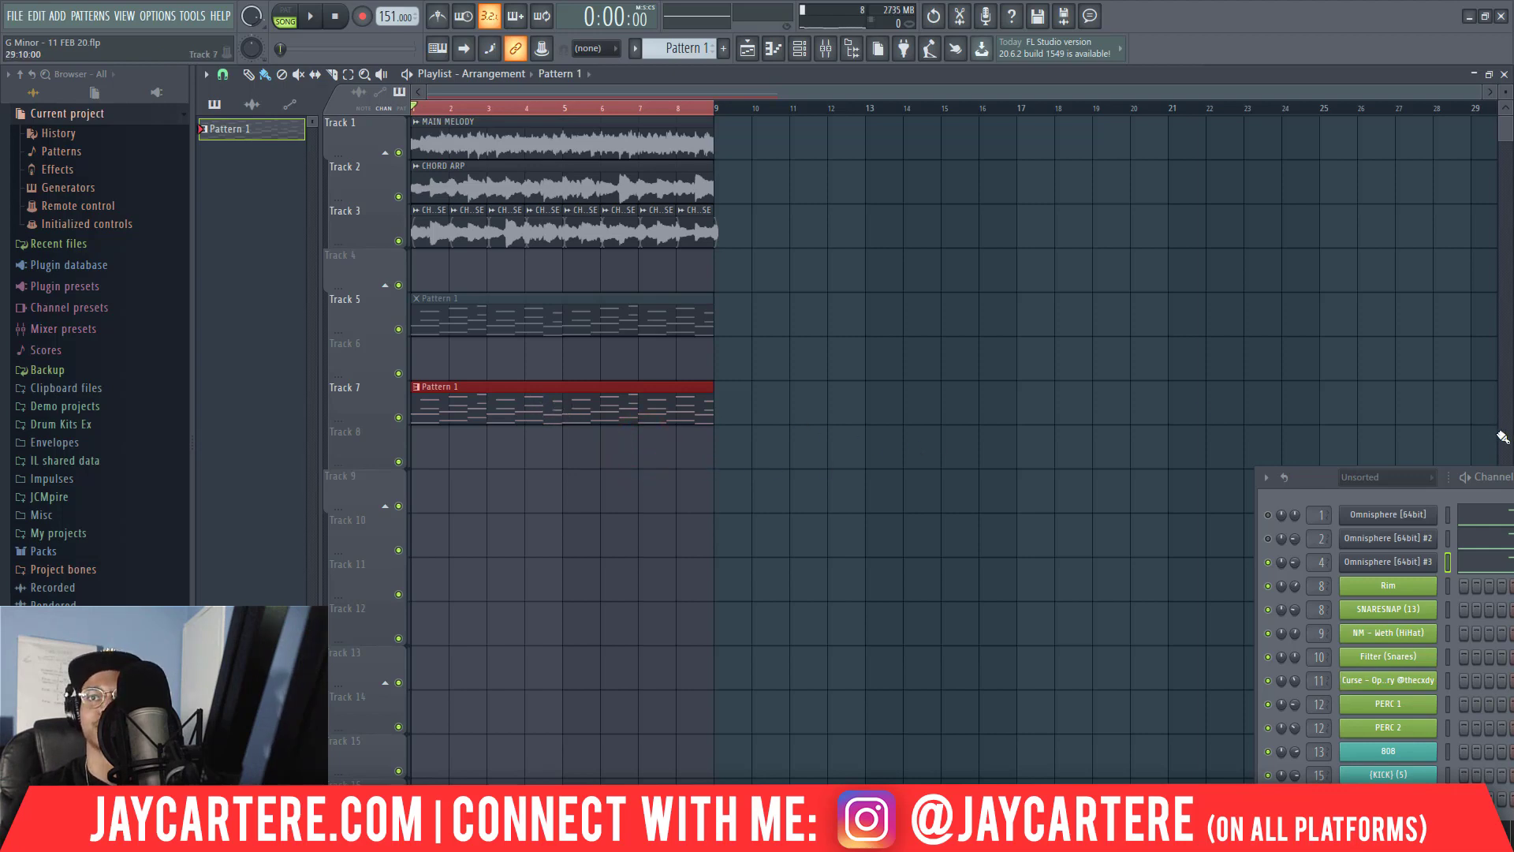
{"action": "key", "text": "F9"}
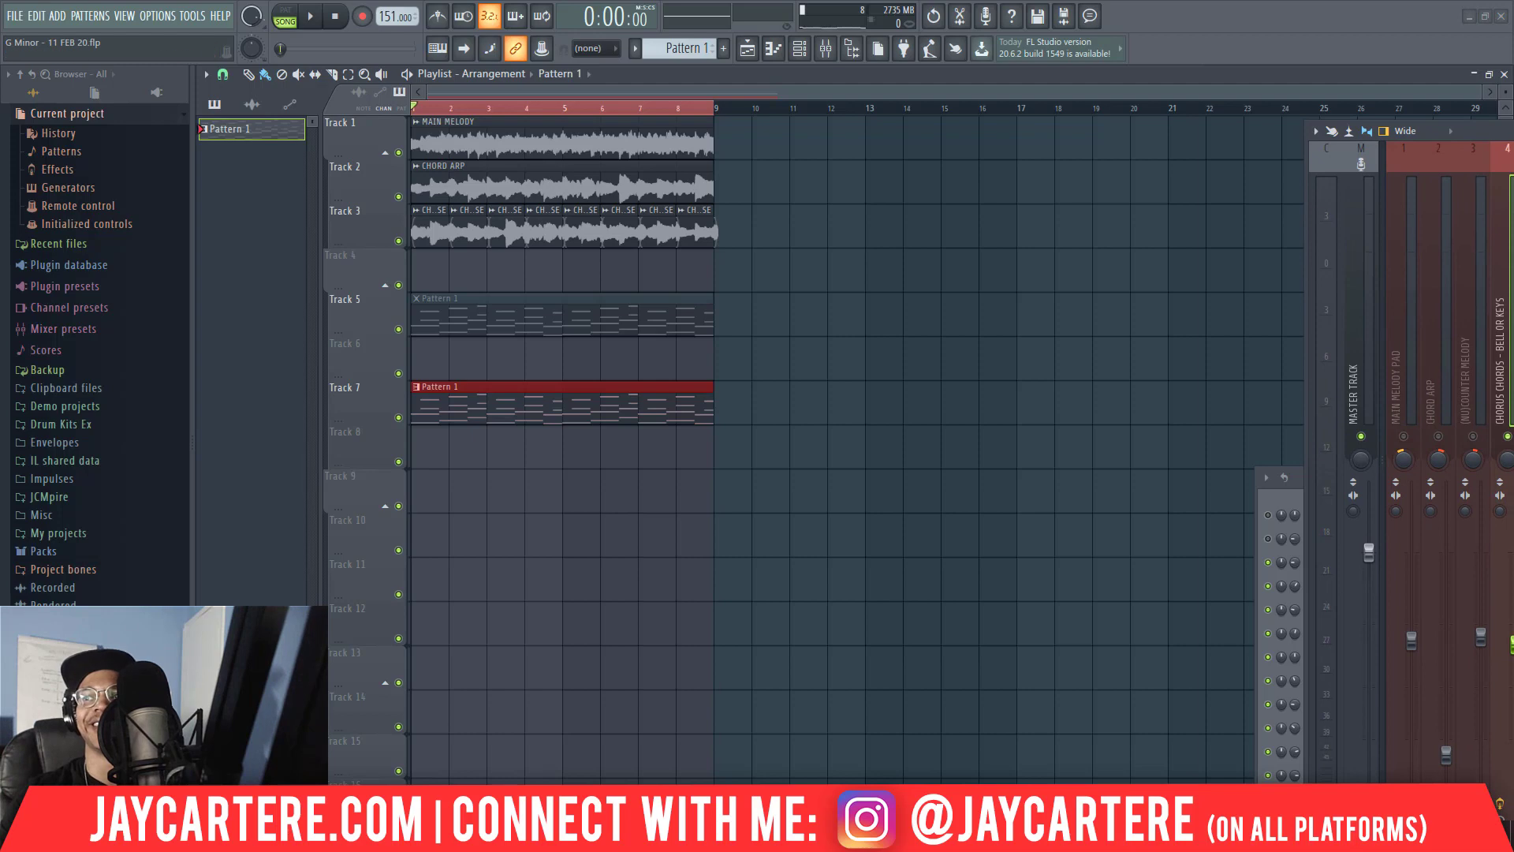
{"action": "key", "text": "space"}
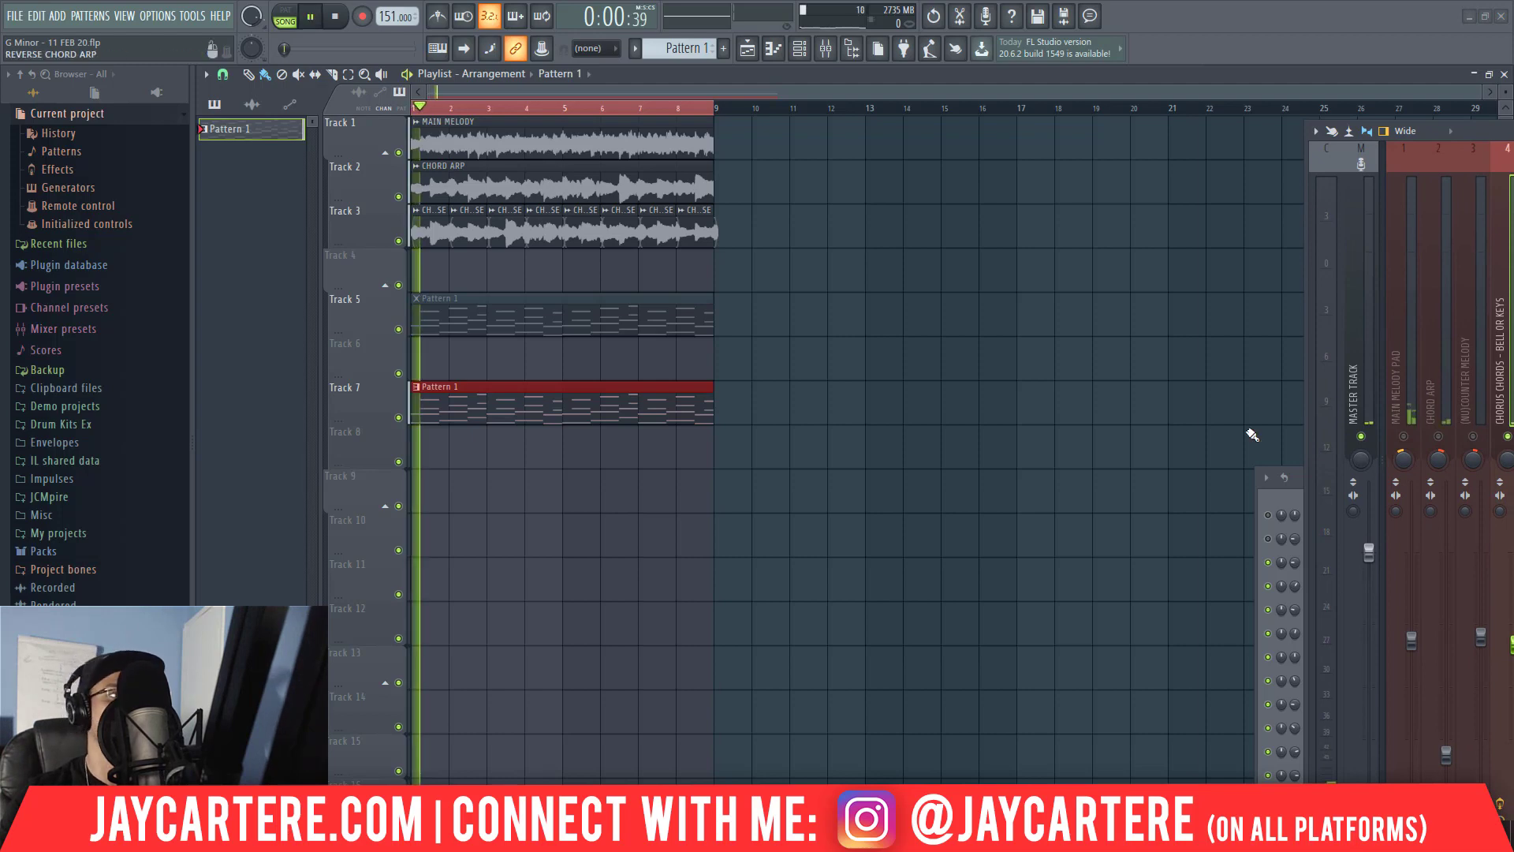
{"action": "key", "text": "space"}
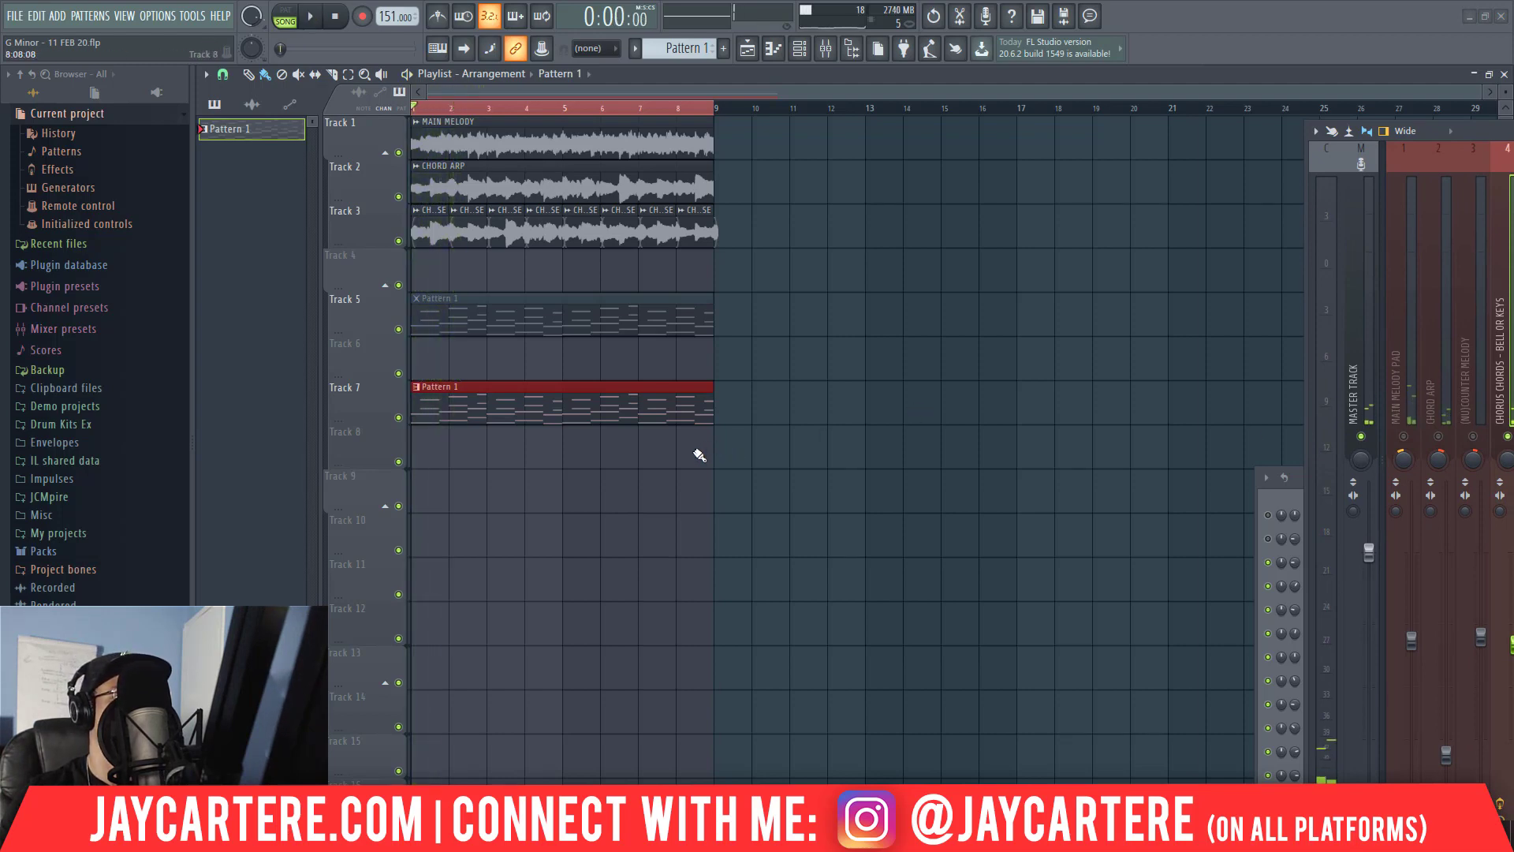
{"action": "left_click_drag", "start_coordinate": [694, 451], "coordinate": [580, 413]}
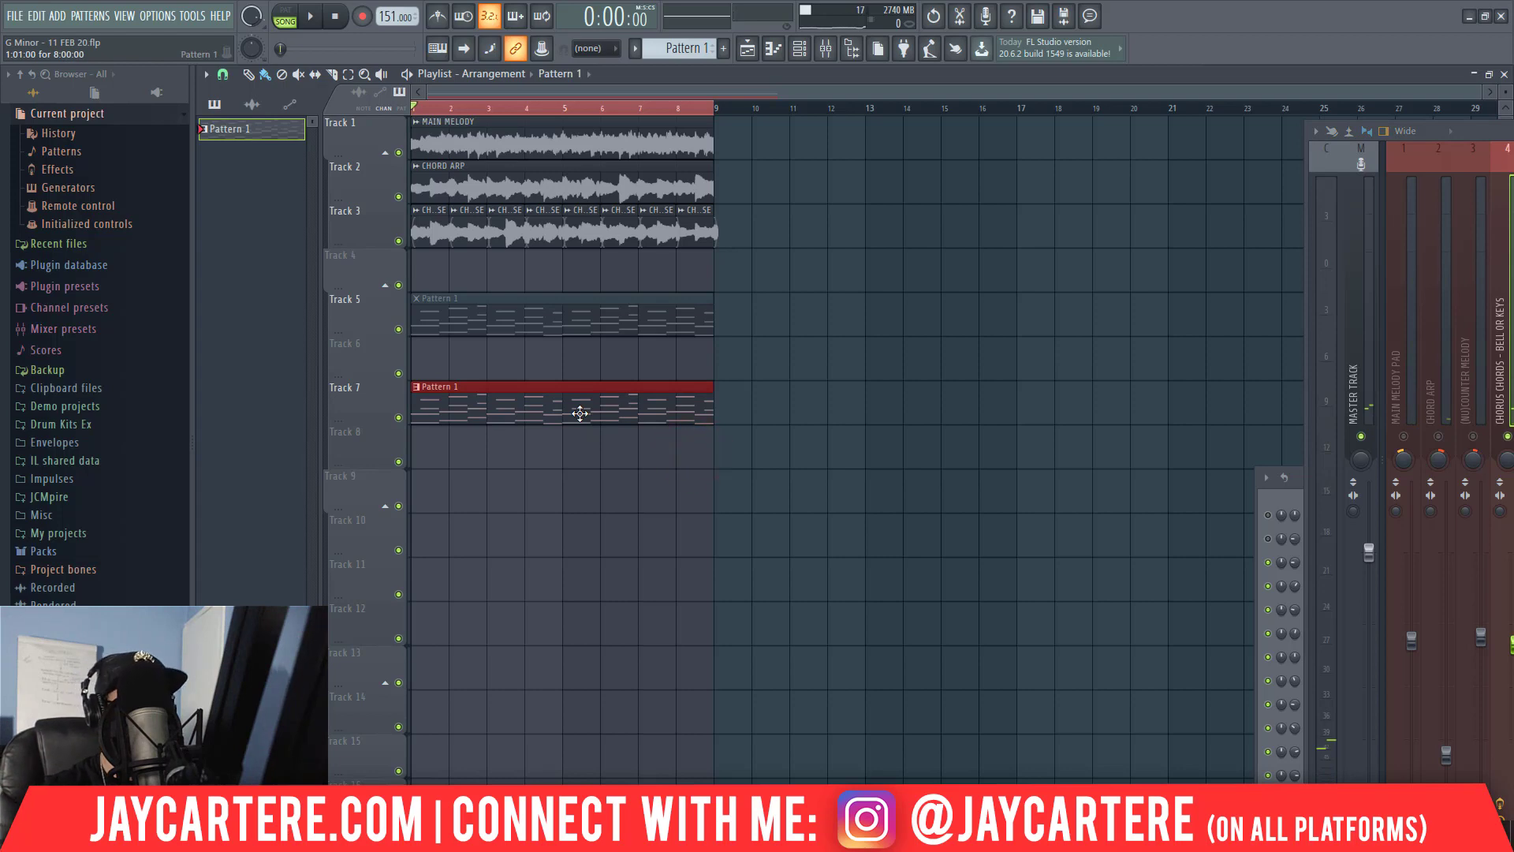
{"action": "key", "text": "ctrl+alt+c"}
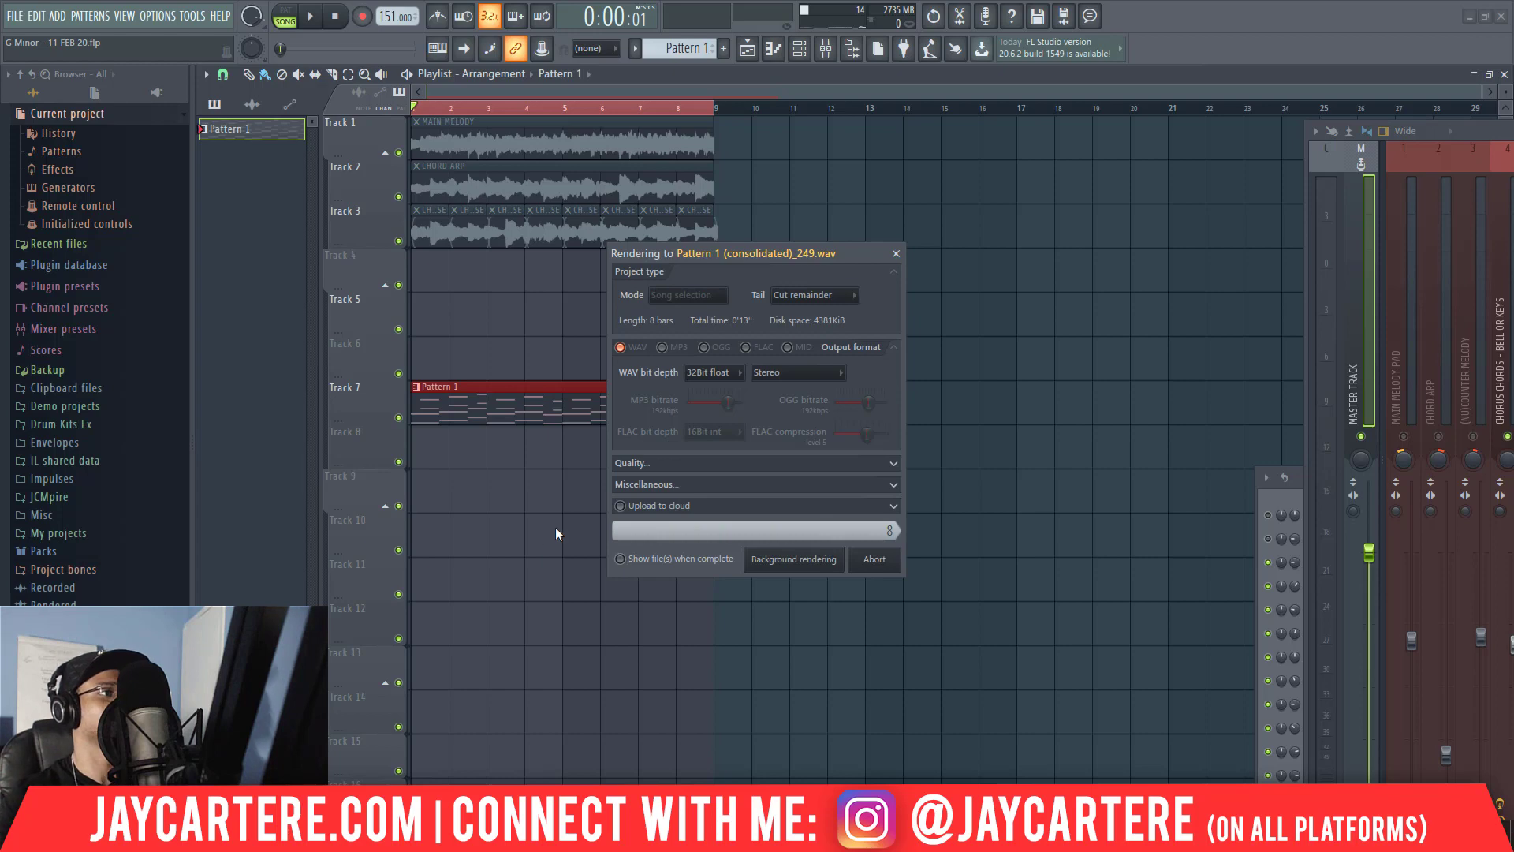
Normalize the new Track 7 audio clip with Crossfade (bleeding) declicking, and route it to mixer track 4.
{"action": "double_click", "coordinate": [512, 396]}
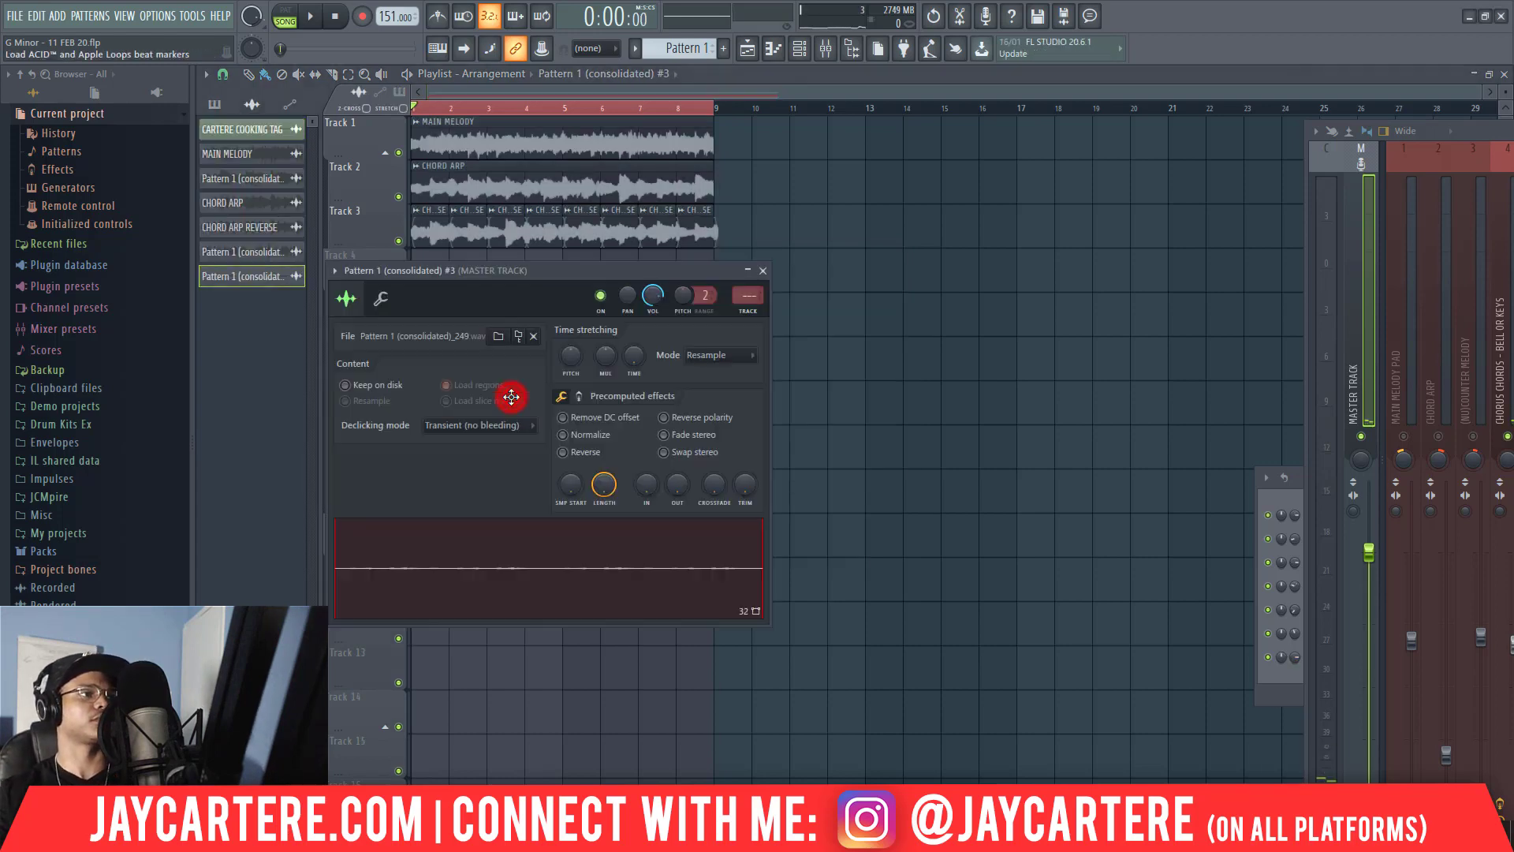
{"action": "left_click", "coordinate": [490, 424]}
{"action": "left_click", "coordinate": [485, 515]}
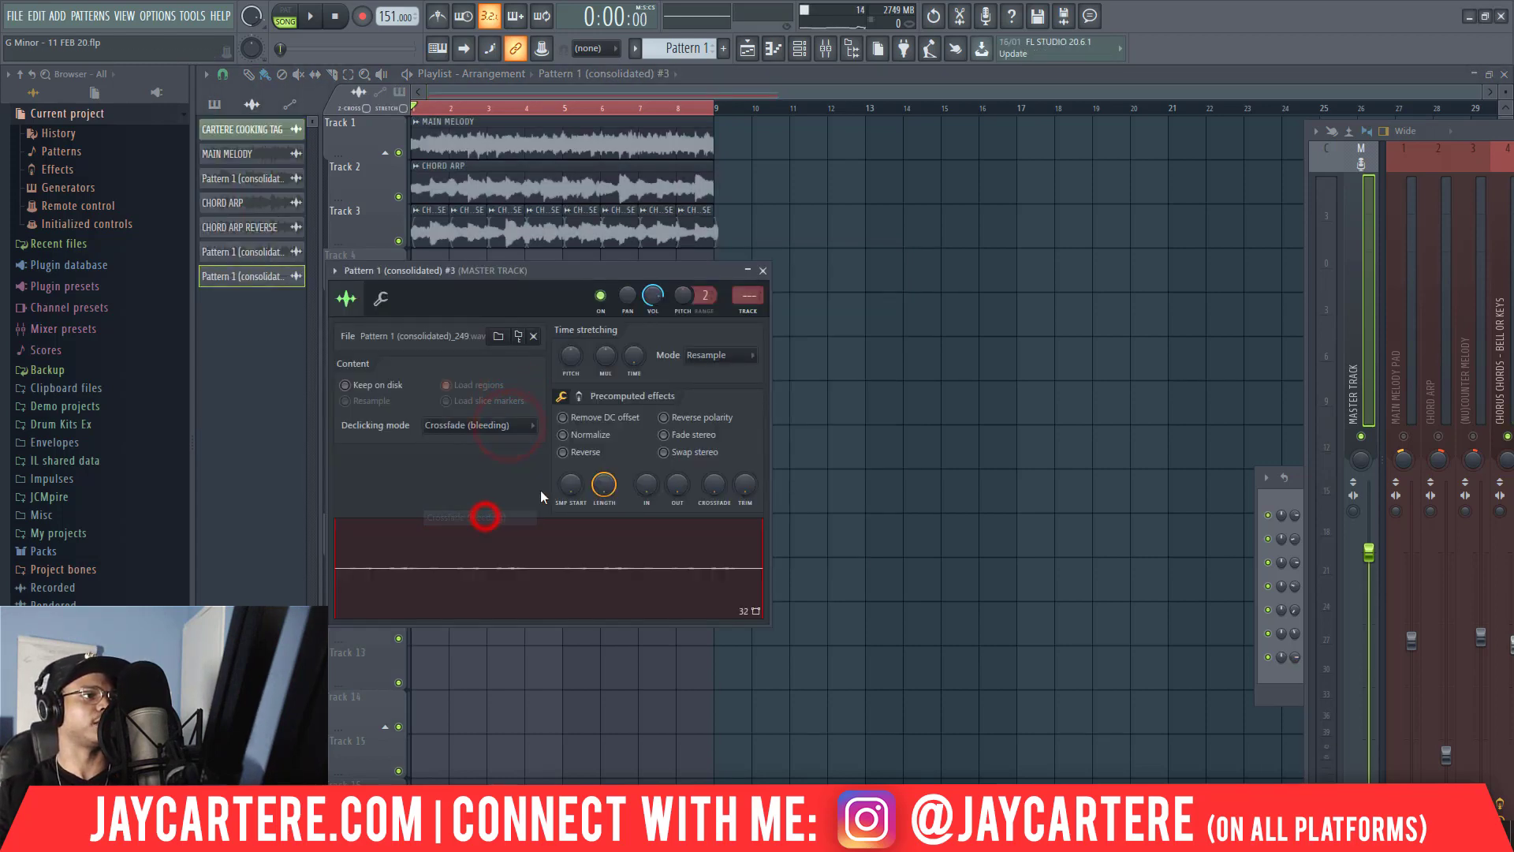
{"action": "left_click", "coordinate": [590, 433]}
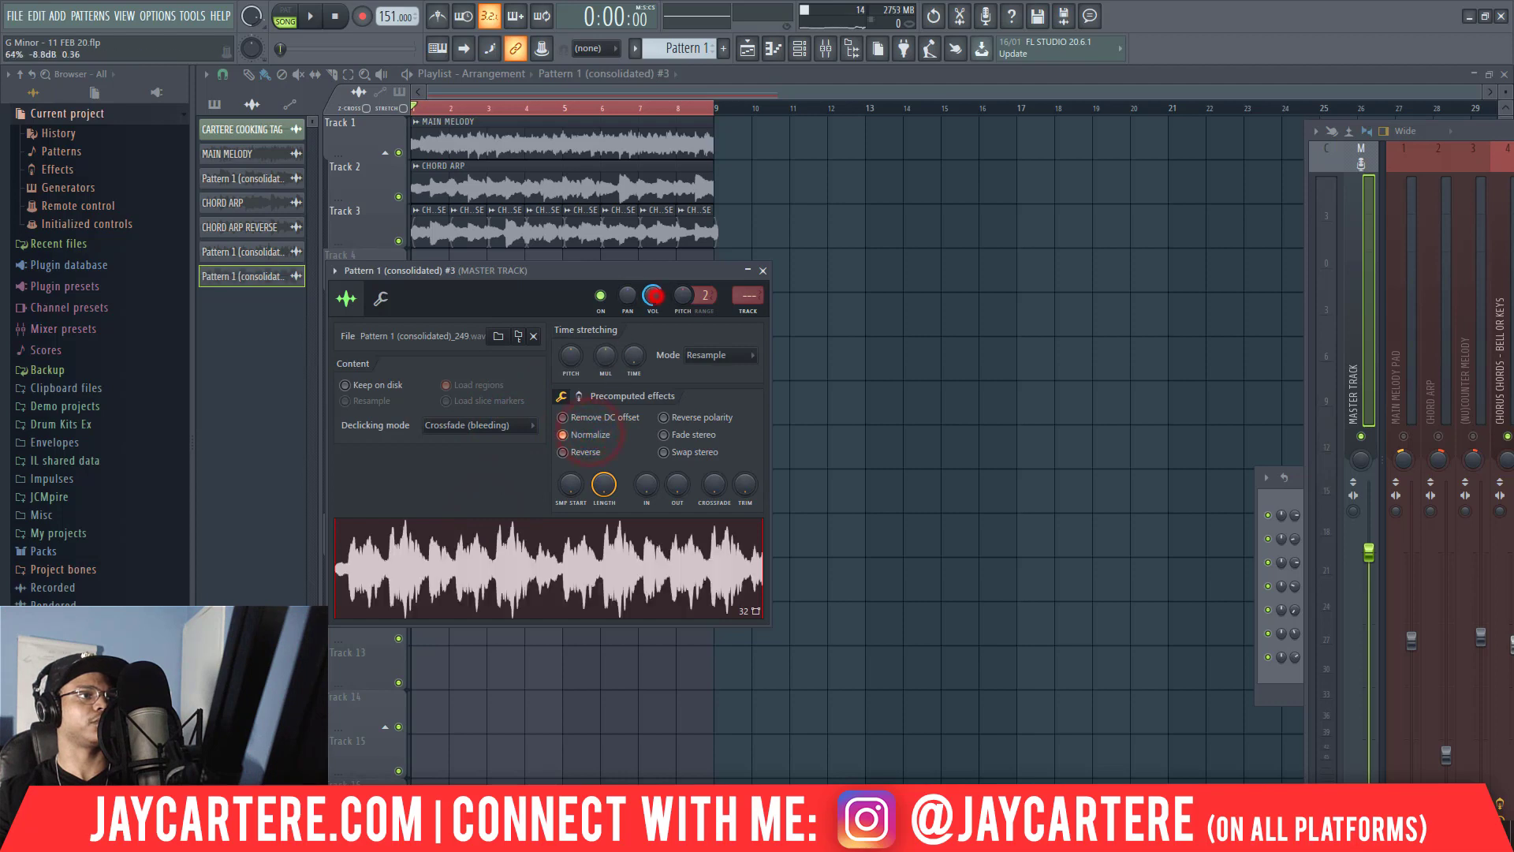
{"action": "left_click_drag", "start_coordinate": [747, 298], "coordinate": [748, 282]}
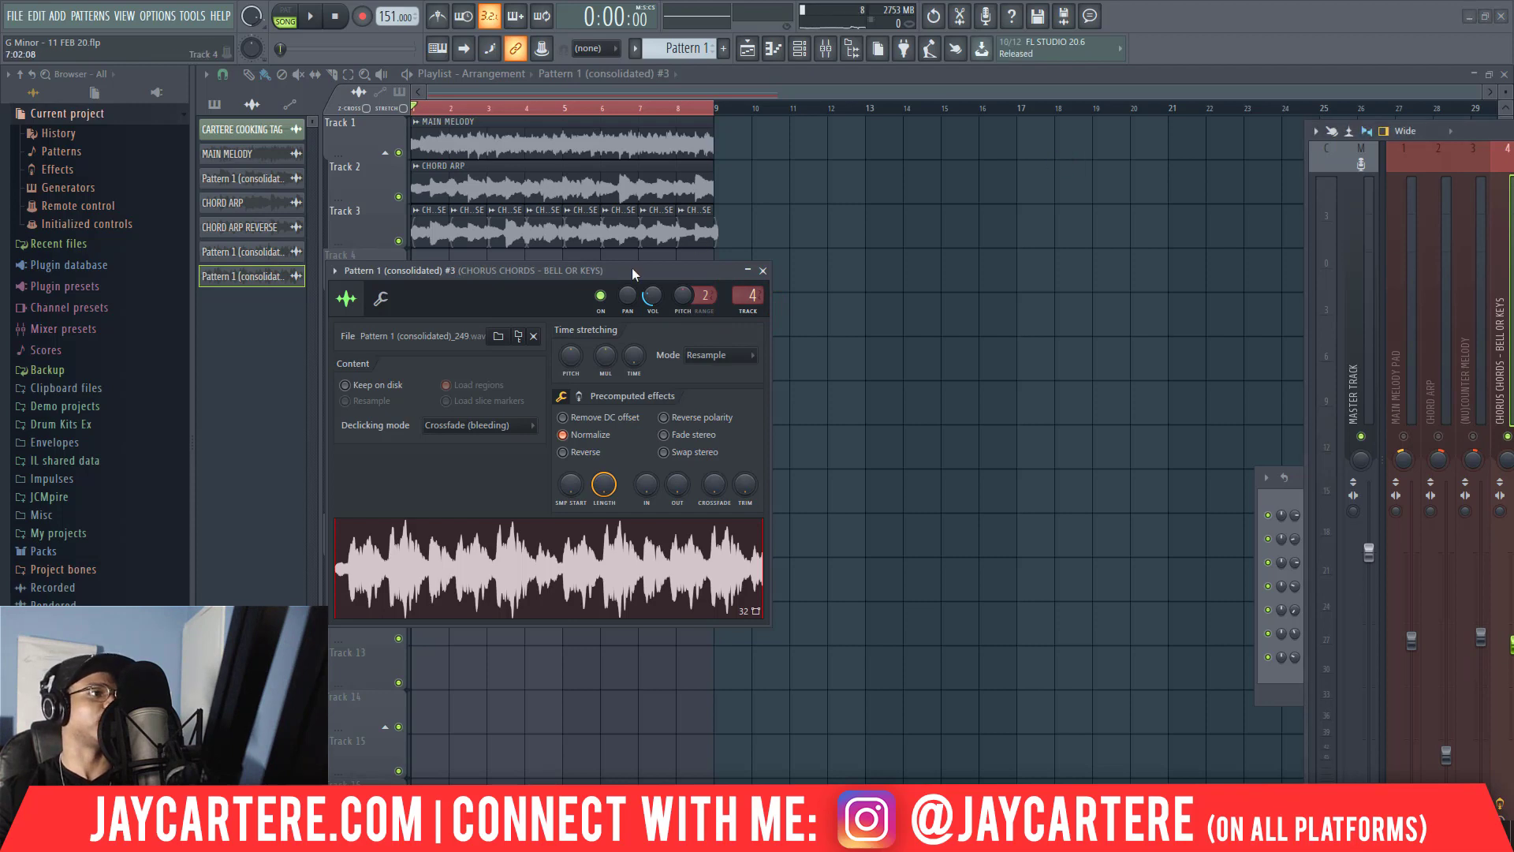
{"action": "left_click_drag", "start_coordinate": [632, 267], "coordinate": [625, 262]}
Lower the pitch and volume of the Track 7 audio clip while auditioning it with the arrangement.
{"action": "key", "text": "space"}
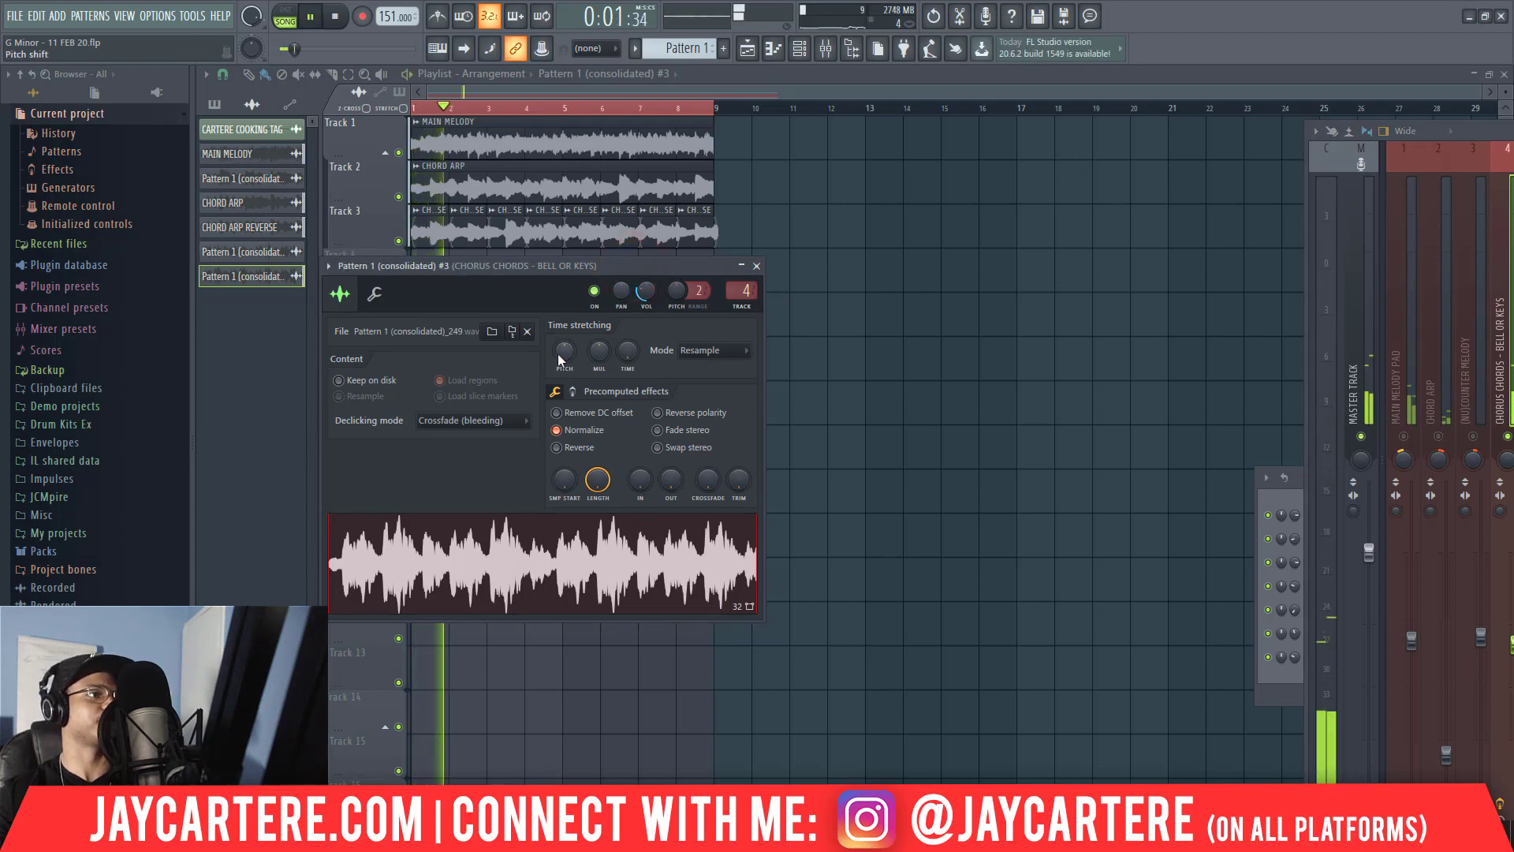
{"action": "left_click_drag", "start_coordinate": [562, 351], "coordinate": [562, 403]}
{"action": "key", "text": "space"}
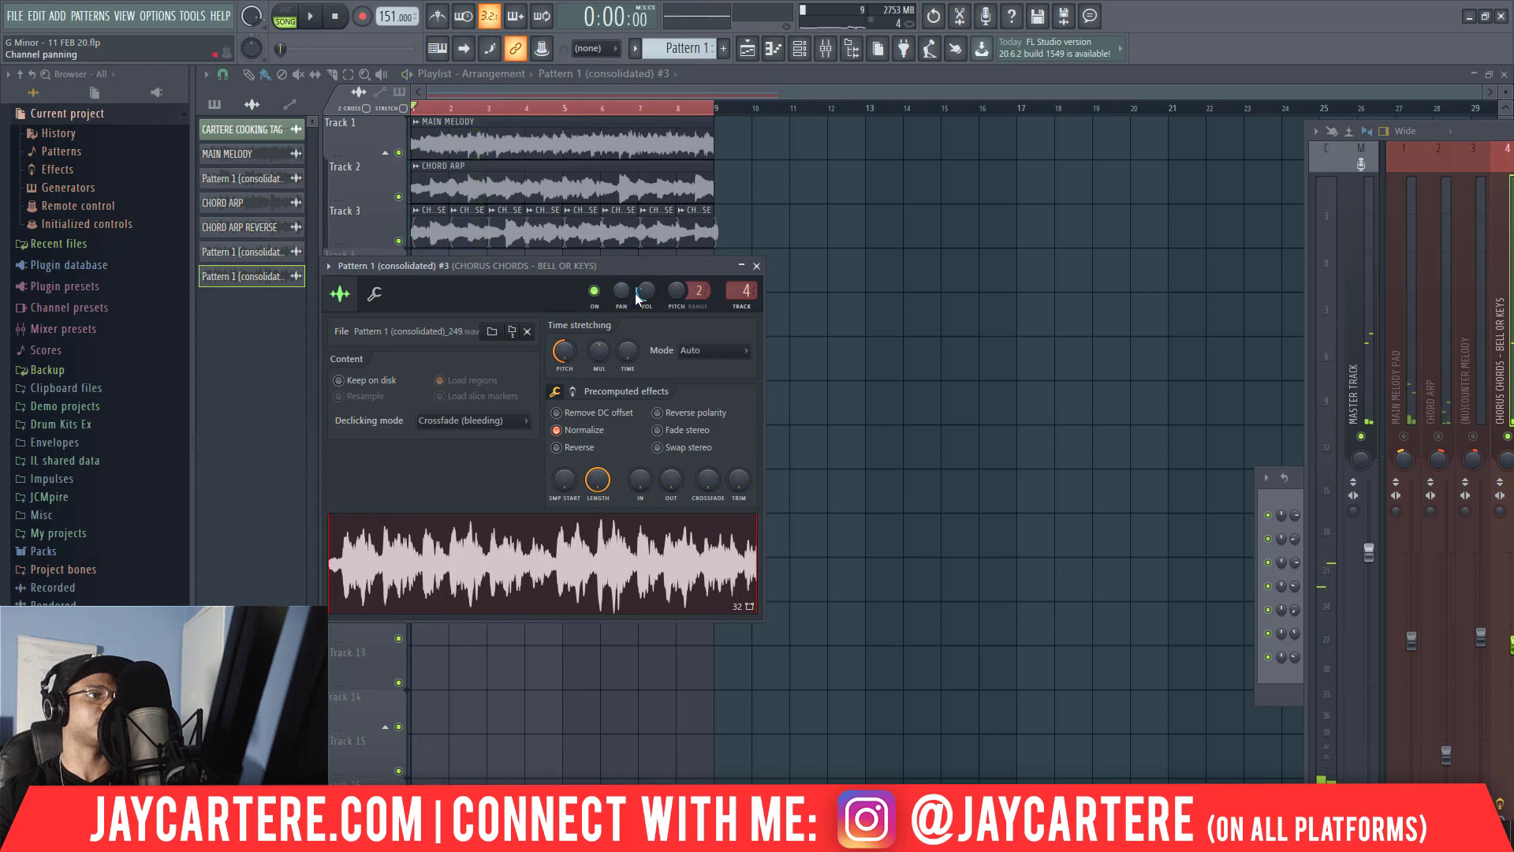
{"action": "key", "text": "space"}
{"action": "left_click_drag", "start_coordinate": [646, 291], "coordinate": [646, 299]}
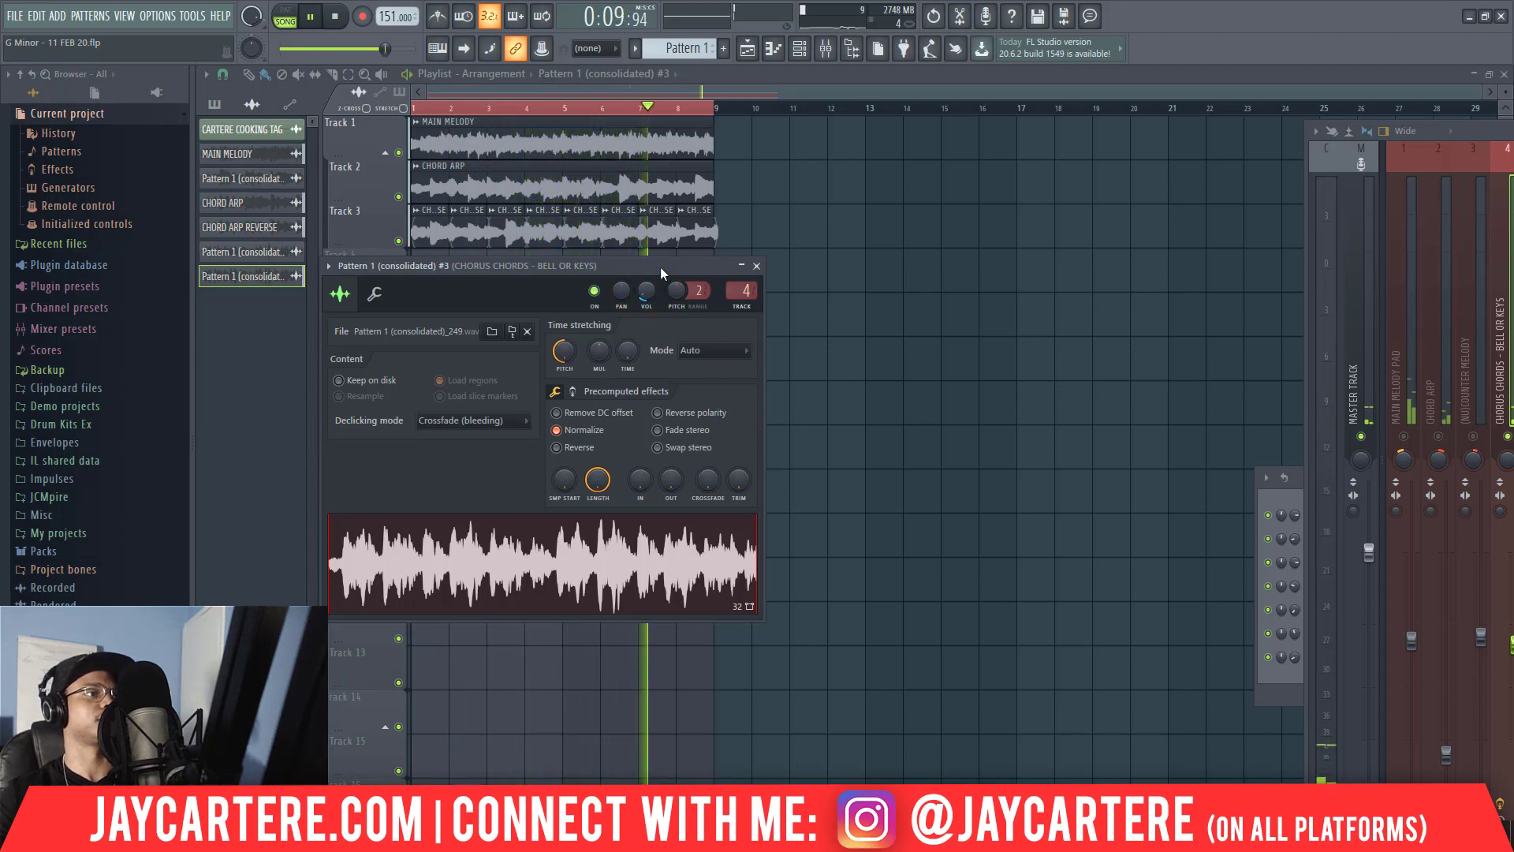
Close the audio clip's settings and delete the muted Pattern 1 clip from Track 5.
{"action": "left_click", "coordinate": [756, 266]}
{"action": "right_click", "coordinate": [620, 312]}
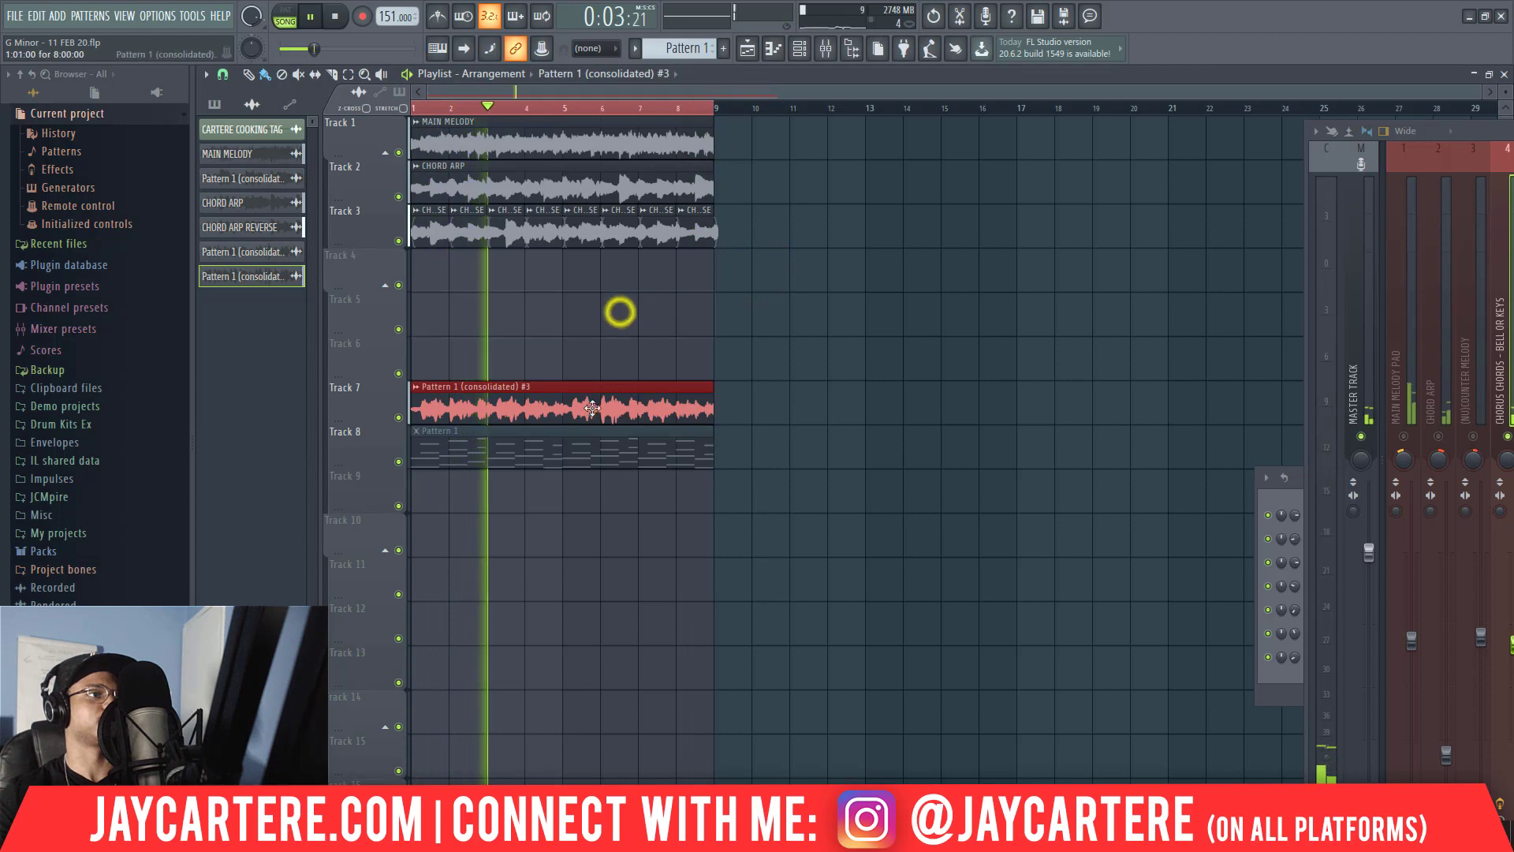
Delete the muted Pattern 1 clip from Track 8 and move the Track 7 audio clip up to Track 4.
{"action": "right_click", "coordinate": [581, 447]}
{"action": "left_click_drag", "start_coordinate": [725, 447], "coordinate": [593, 400]}
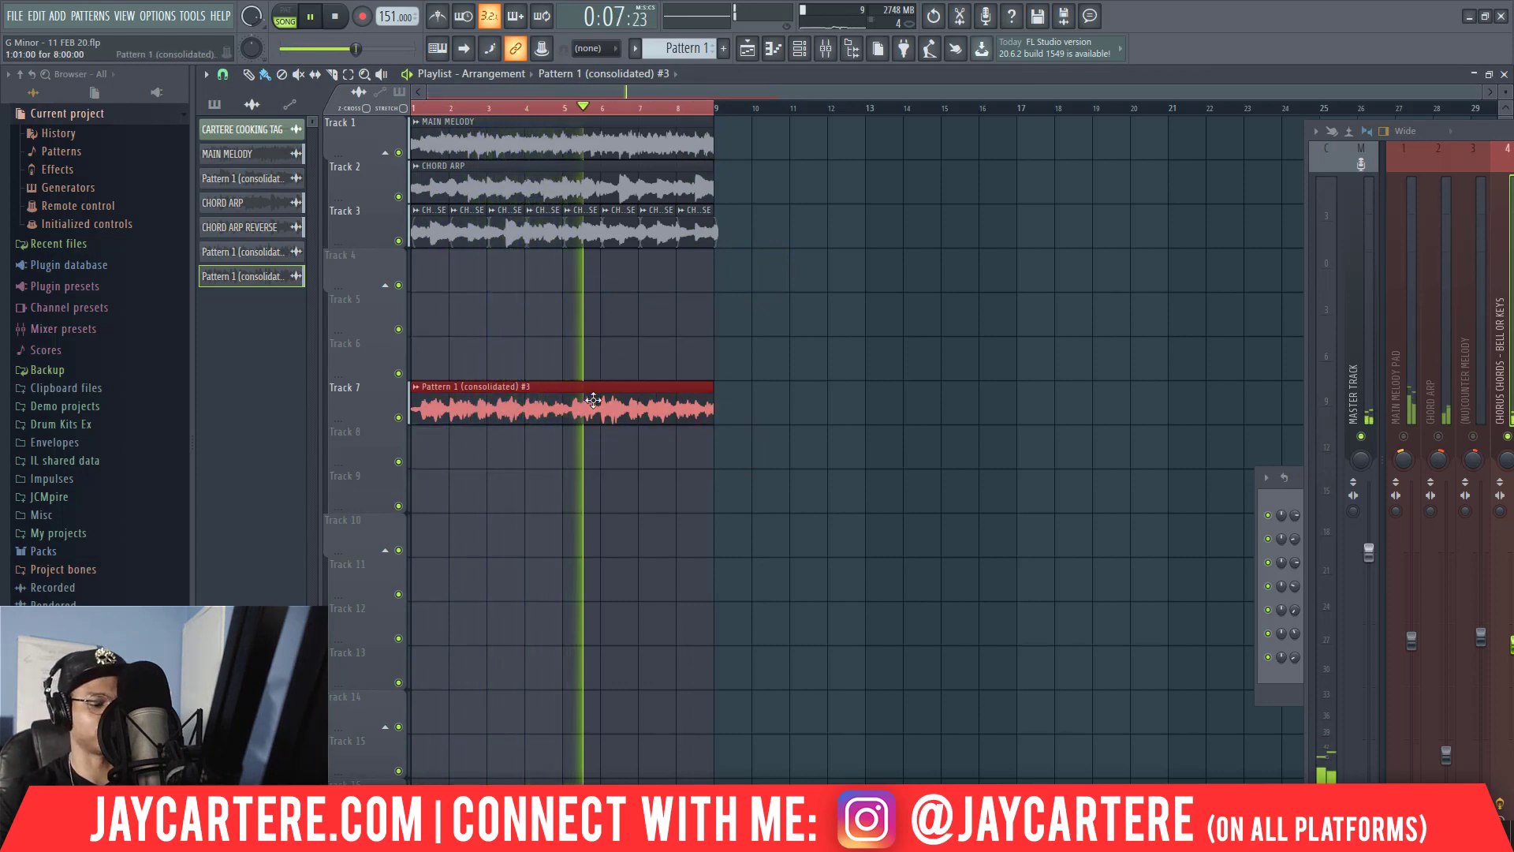
{"action": "key", "text": "shift+Up"}
{"action": "key", "text": "shift+Up"}
{"action": "key", "text": "shift+Up"}
{"action": "key", "text": "space"}
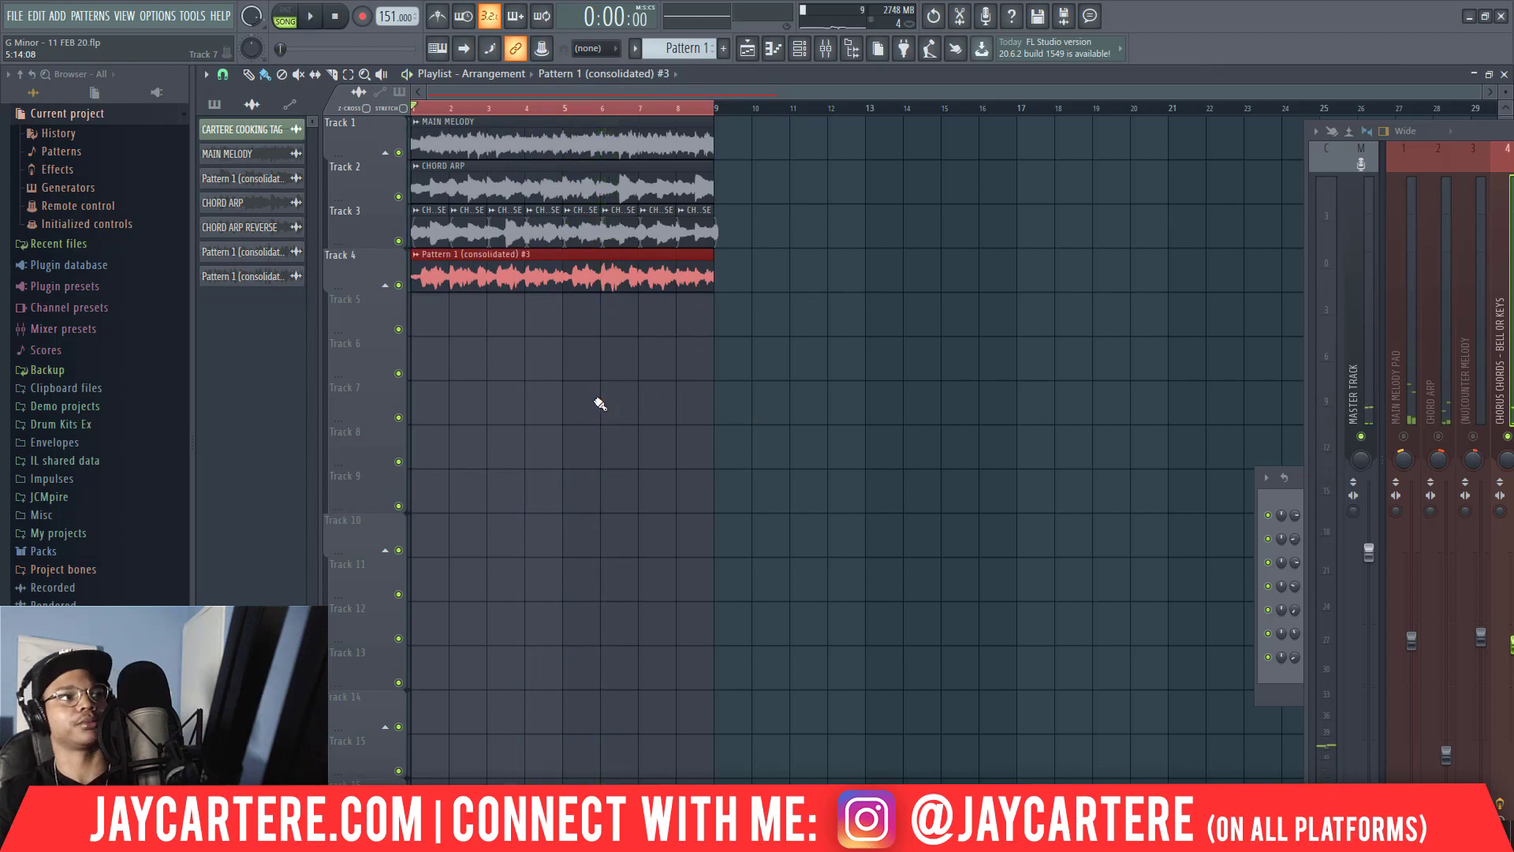
Save the project and rename the Track 4 audio clip as CHORD PAD.
{"action": "key", "text": "ctrl+s"}
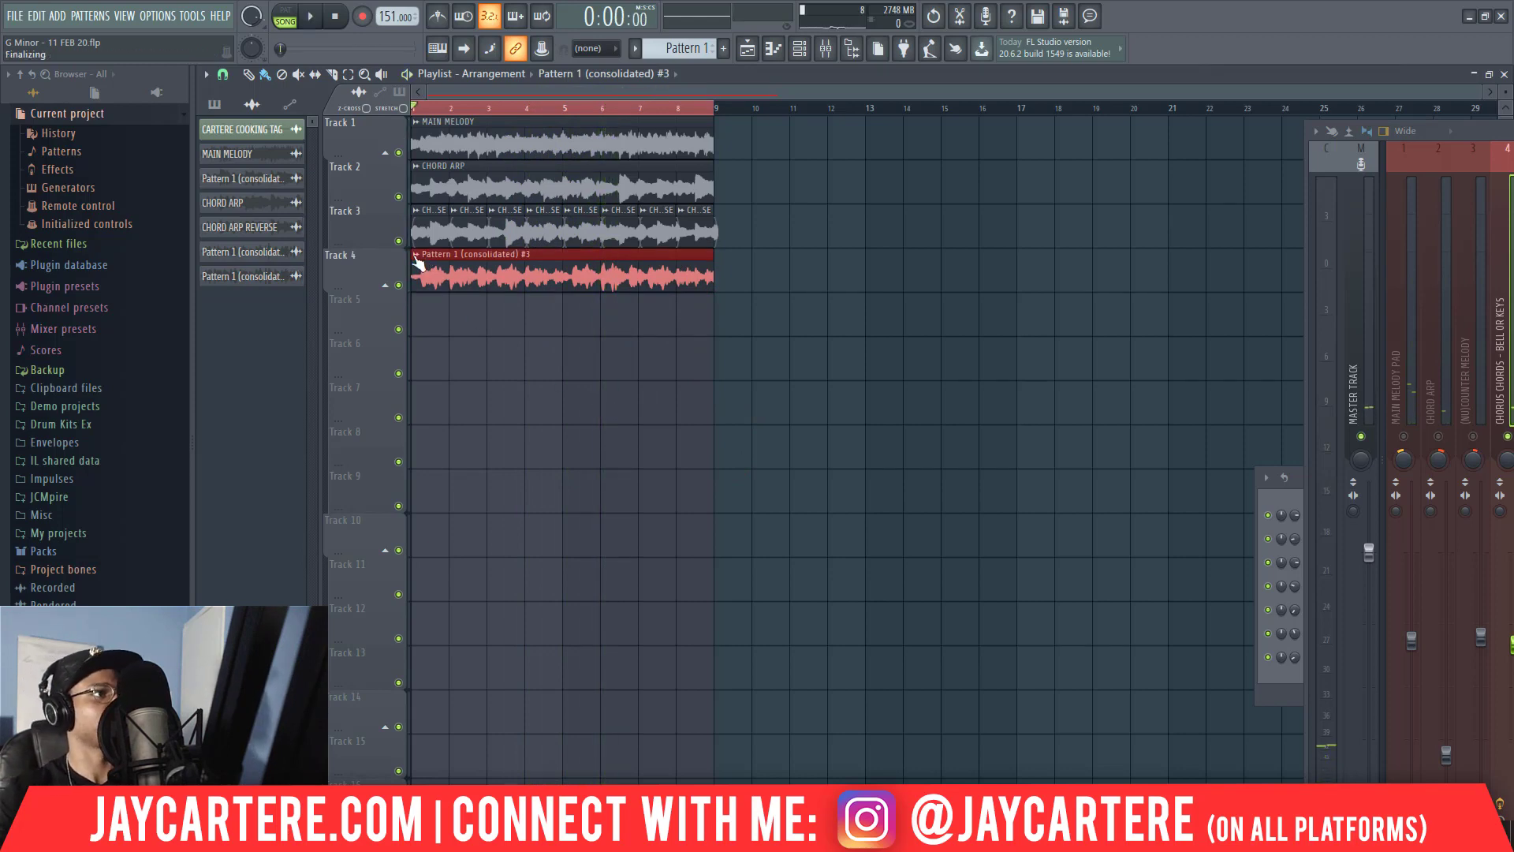
{"action": "left_click", "coordinate": [416, 256]}
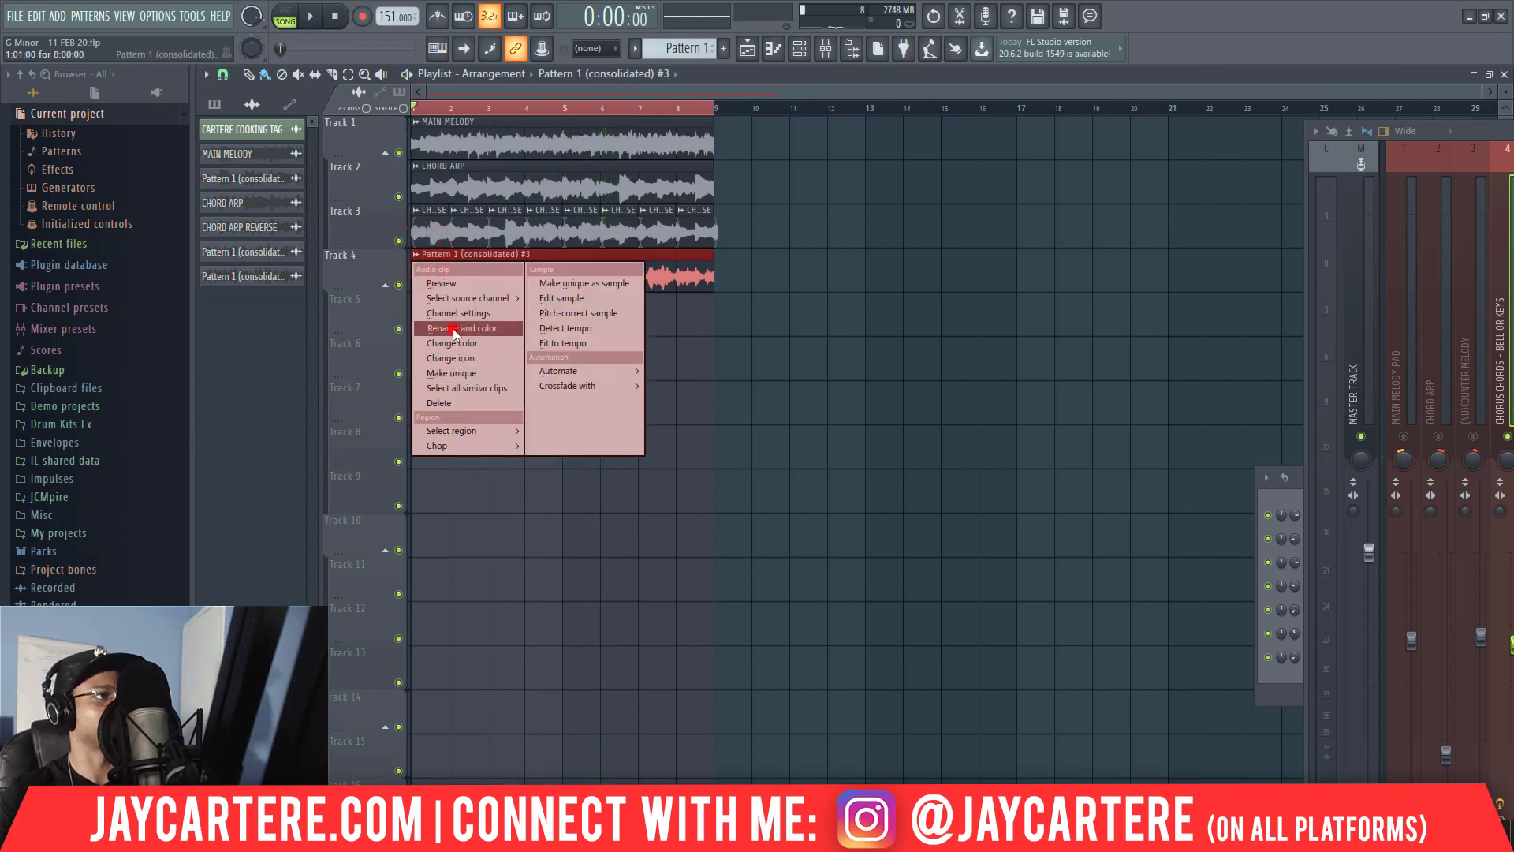
{"action": "left_click", "coordinate": [460, 332]}
{"action": "type", "text": "CHORD PAD"}
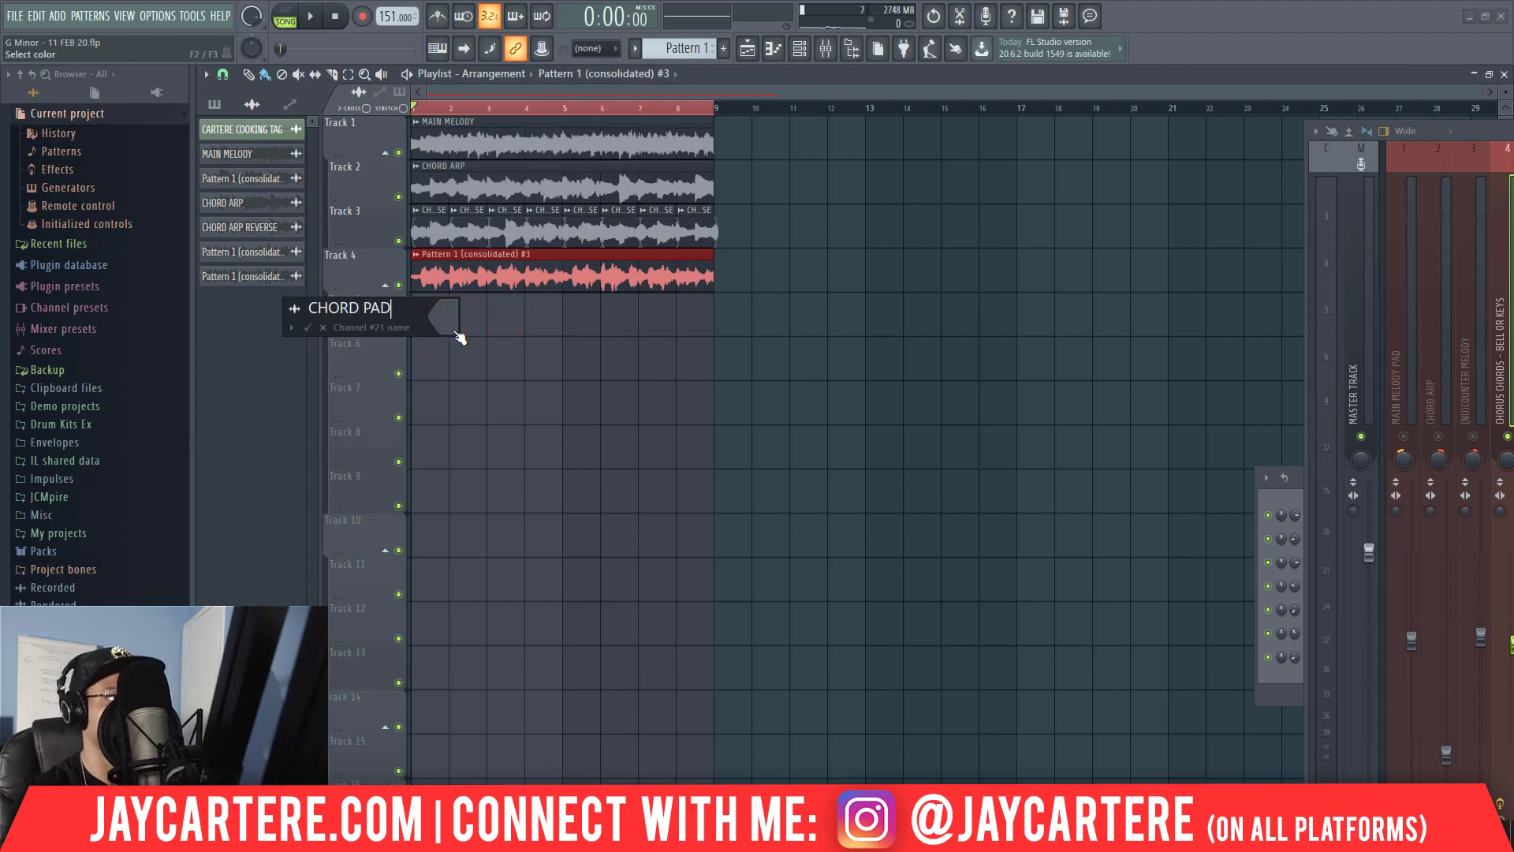
{"action": "key", "text": "Return"}
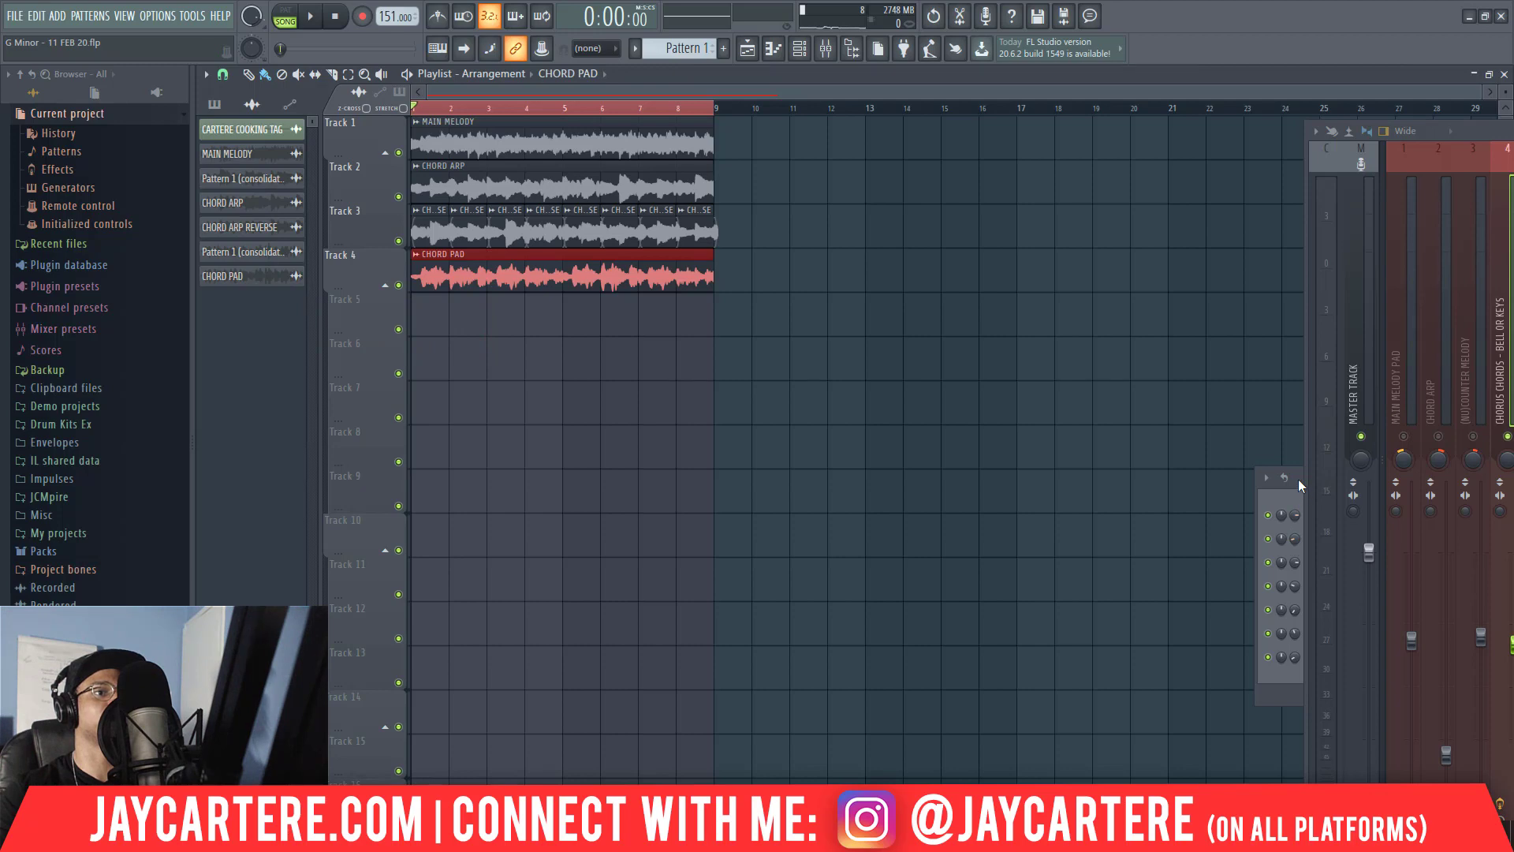
Show the Unsorted channels of Pattern 1 in the channel rack and place a Pattern 1 clip at the start of Track 5.
{"action": "left_click_drag", "start_coordinate": [1301, 485], "coordinate": [512, 411]}
{"action": "left_click", "coordinate": [683, 48]}
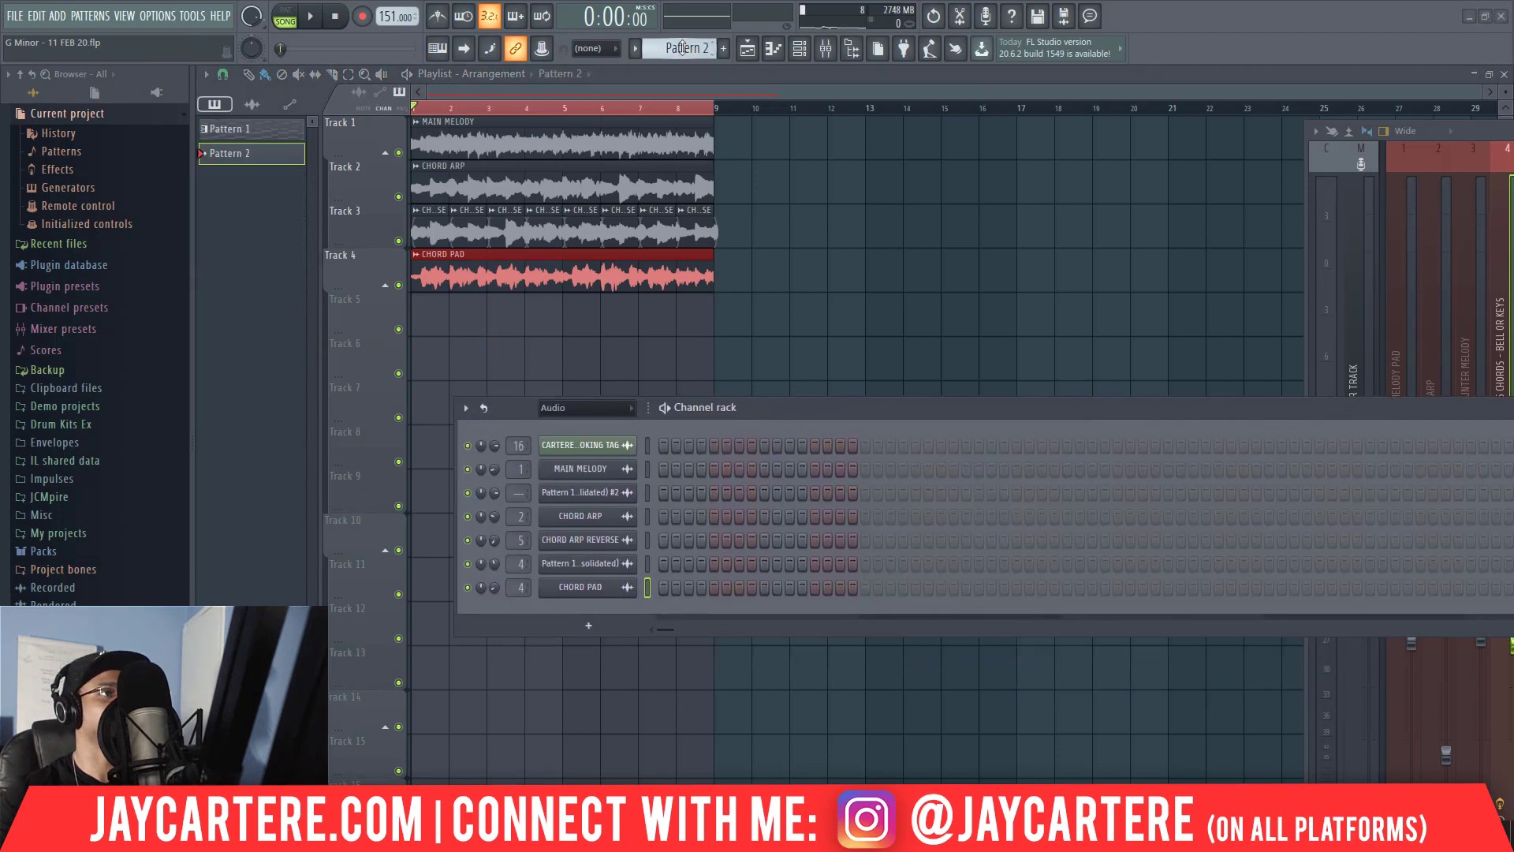
{"action": "left_click_drag", "start_coordinate": [804, 418], "coordinate": [834, 307]}
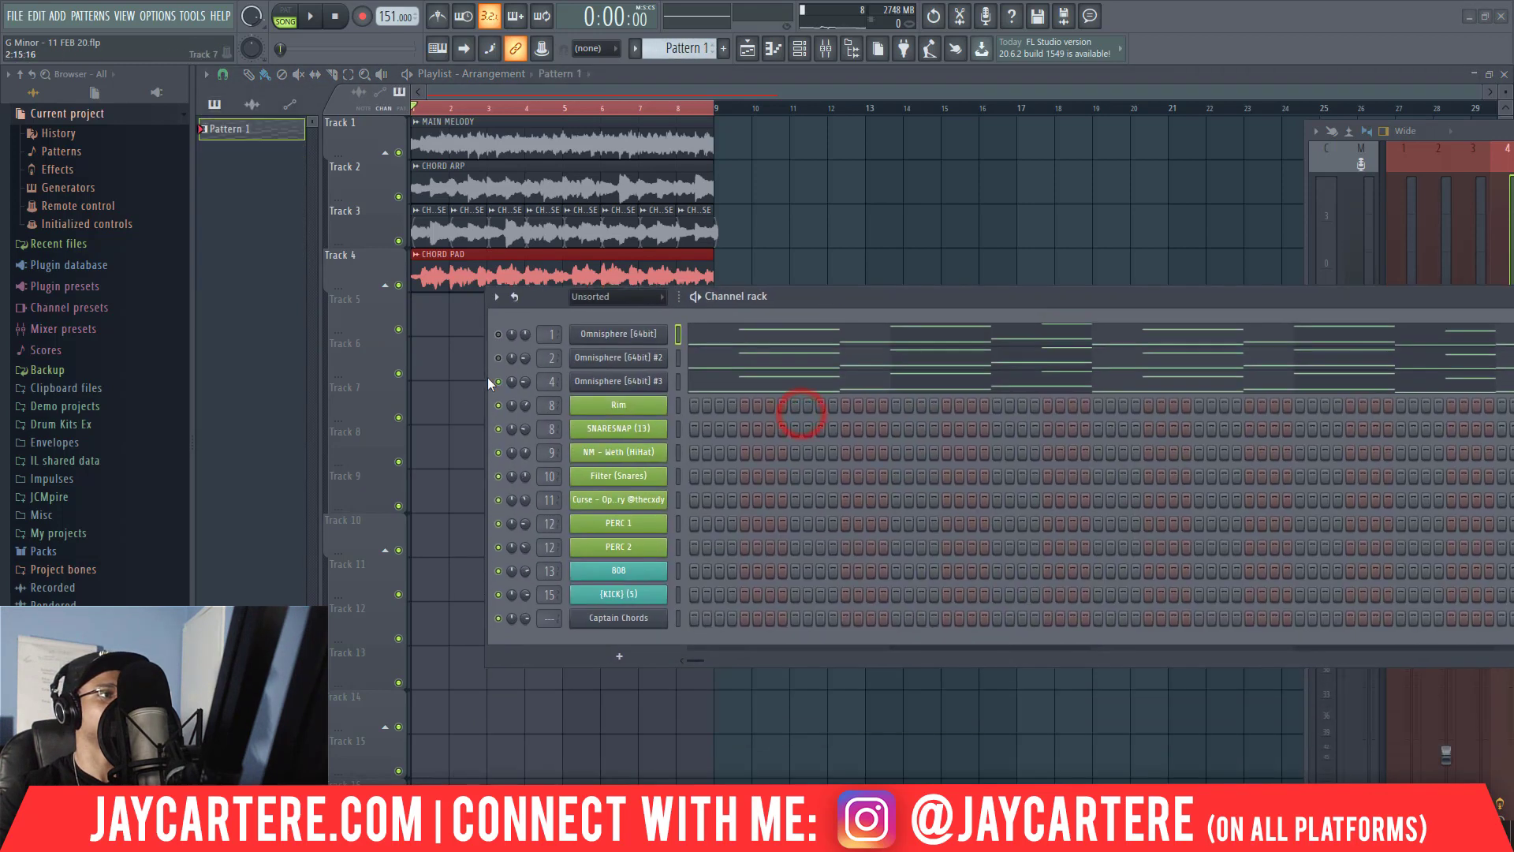
{"action": "left_click", "coordinate": [418, 329]}
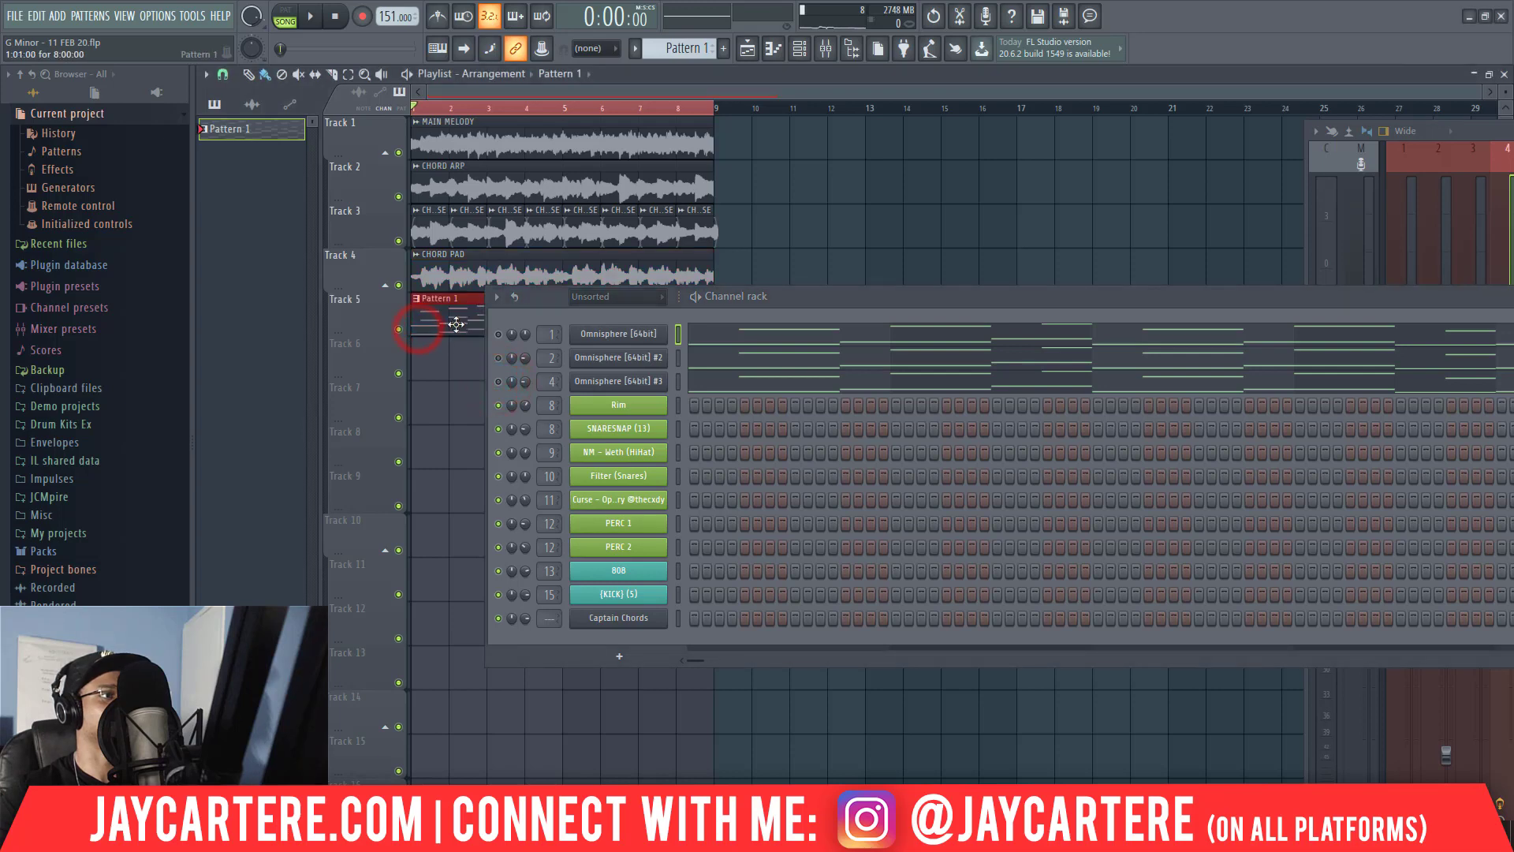
Place Rim hits on step 9 of bars 1 and 2 and start playing them with the arrangement.
{"action": "left_click_drag", "start_coordinate": [820, 295], "coordinate": [691, 172]}
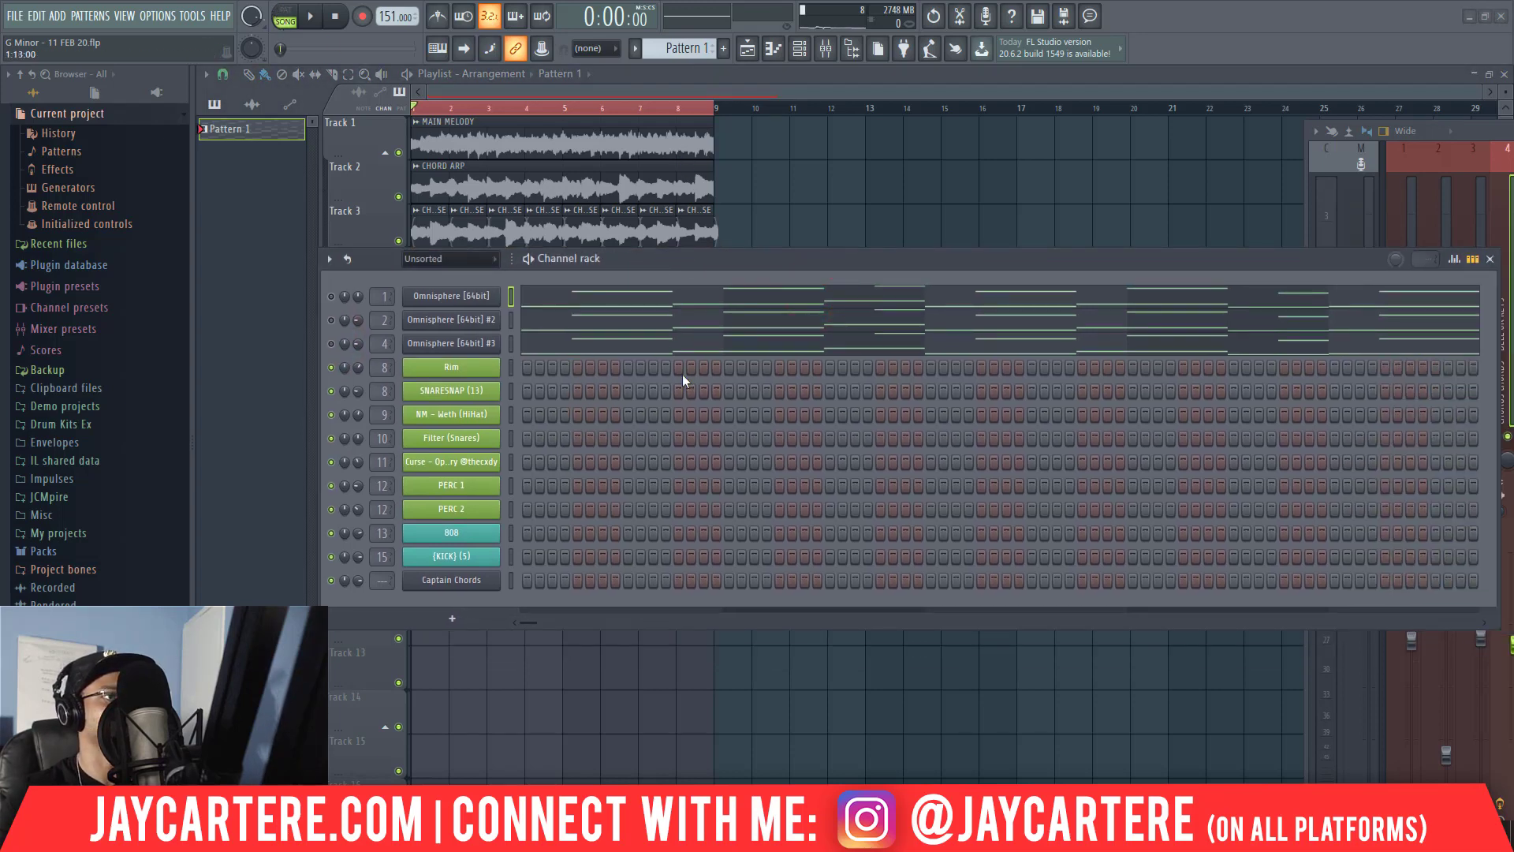
{"action": "left_click", "coordinate": [627, 367]}
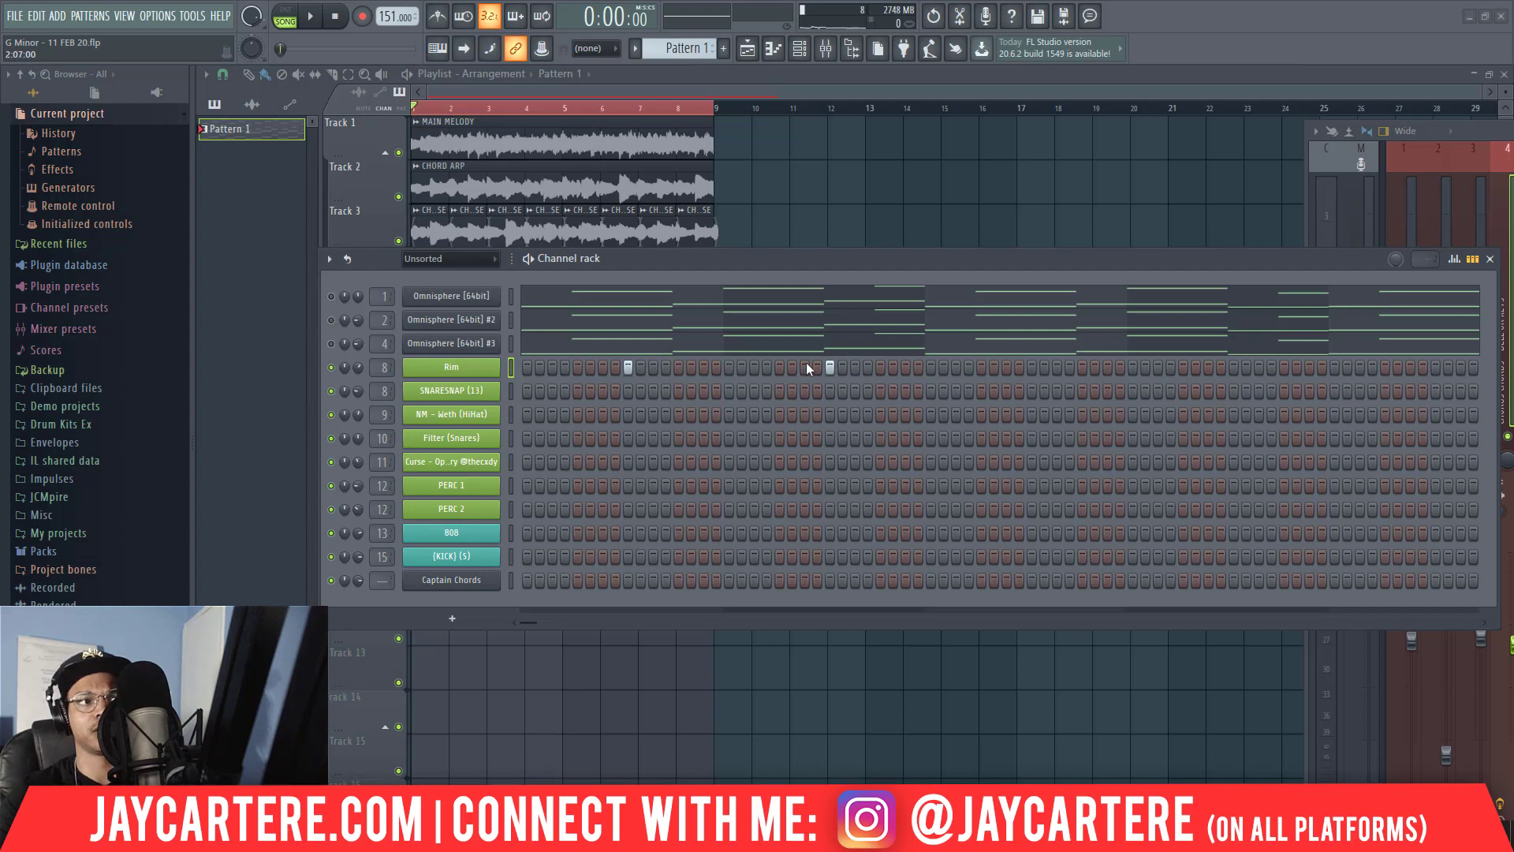
{"action": "key", "text": "space"}
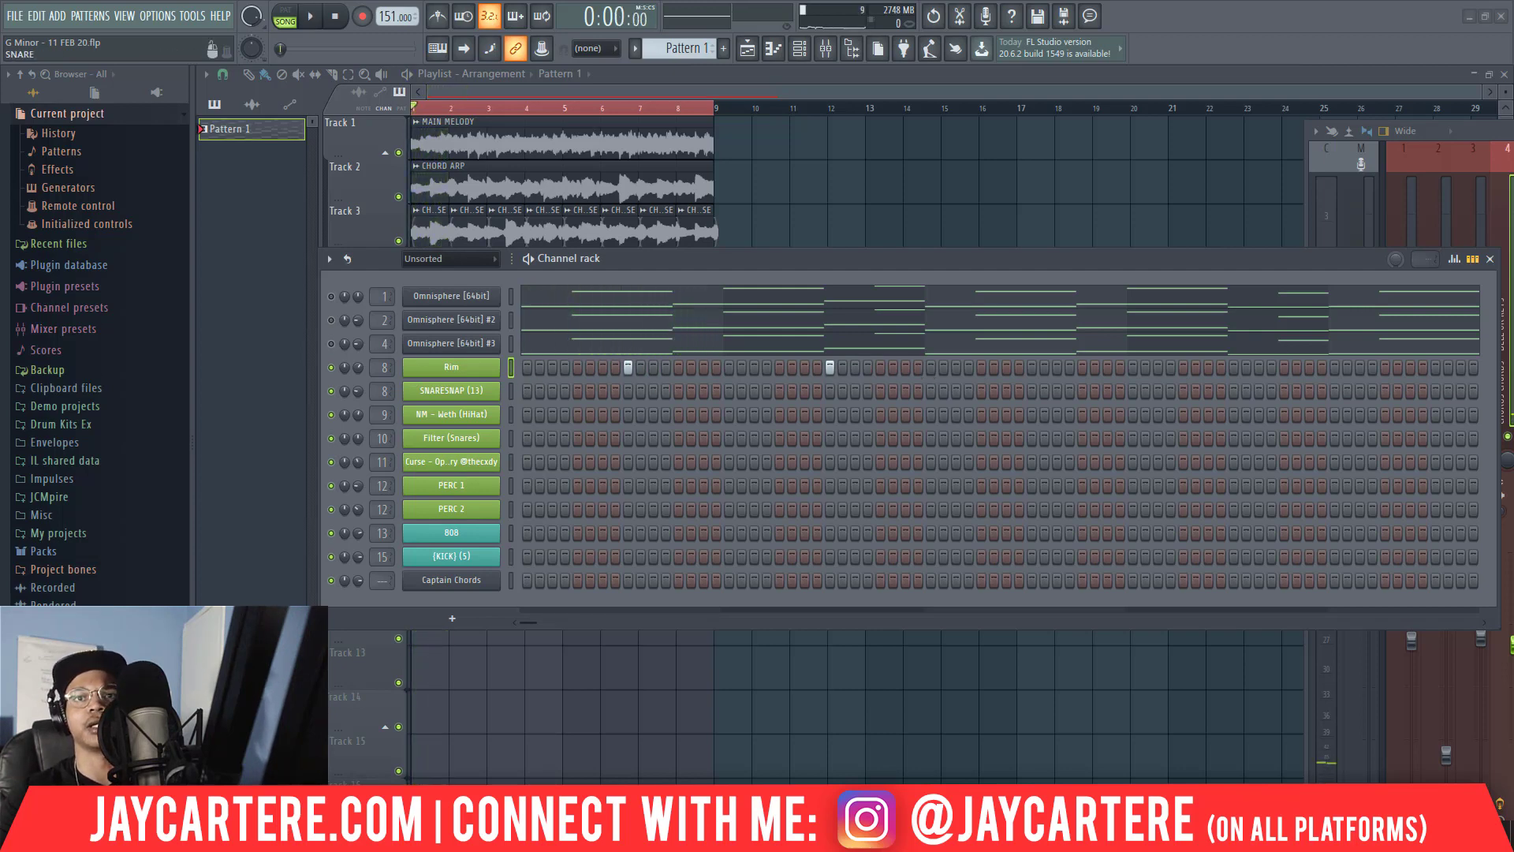
{"action": "key", "text": "F9"}
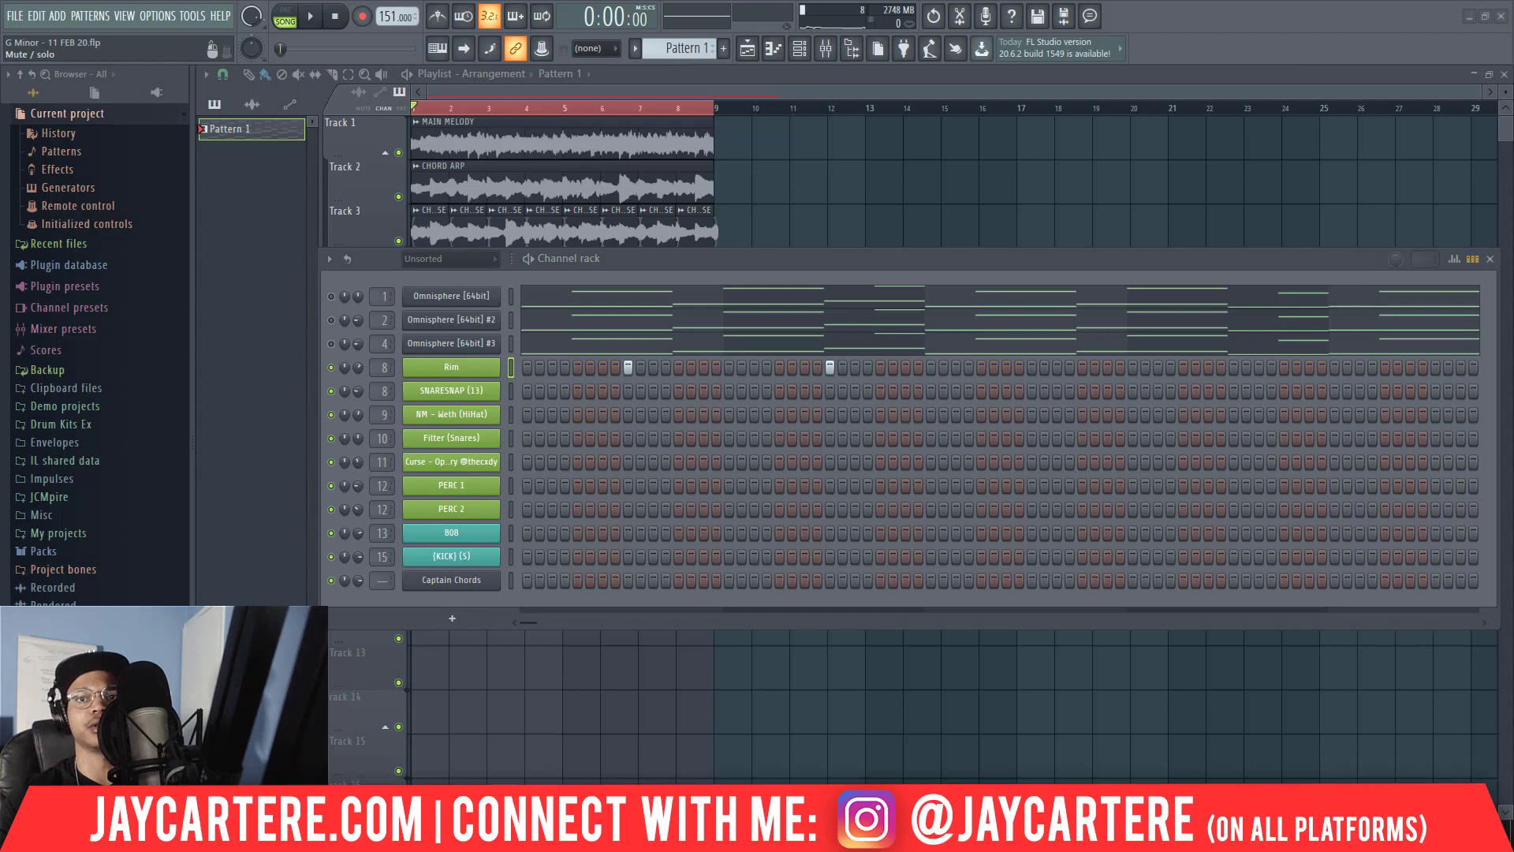
{"action": "key", "text": "space"}
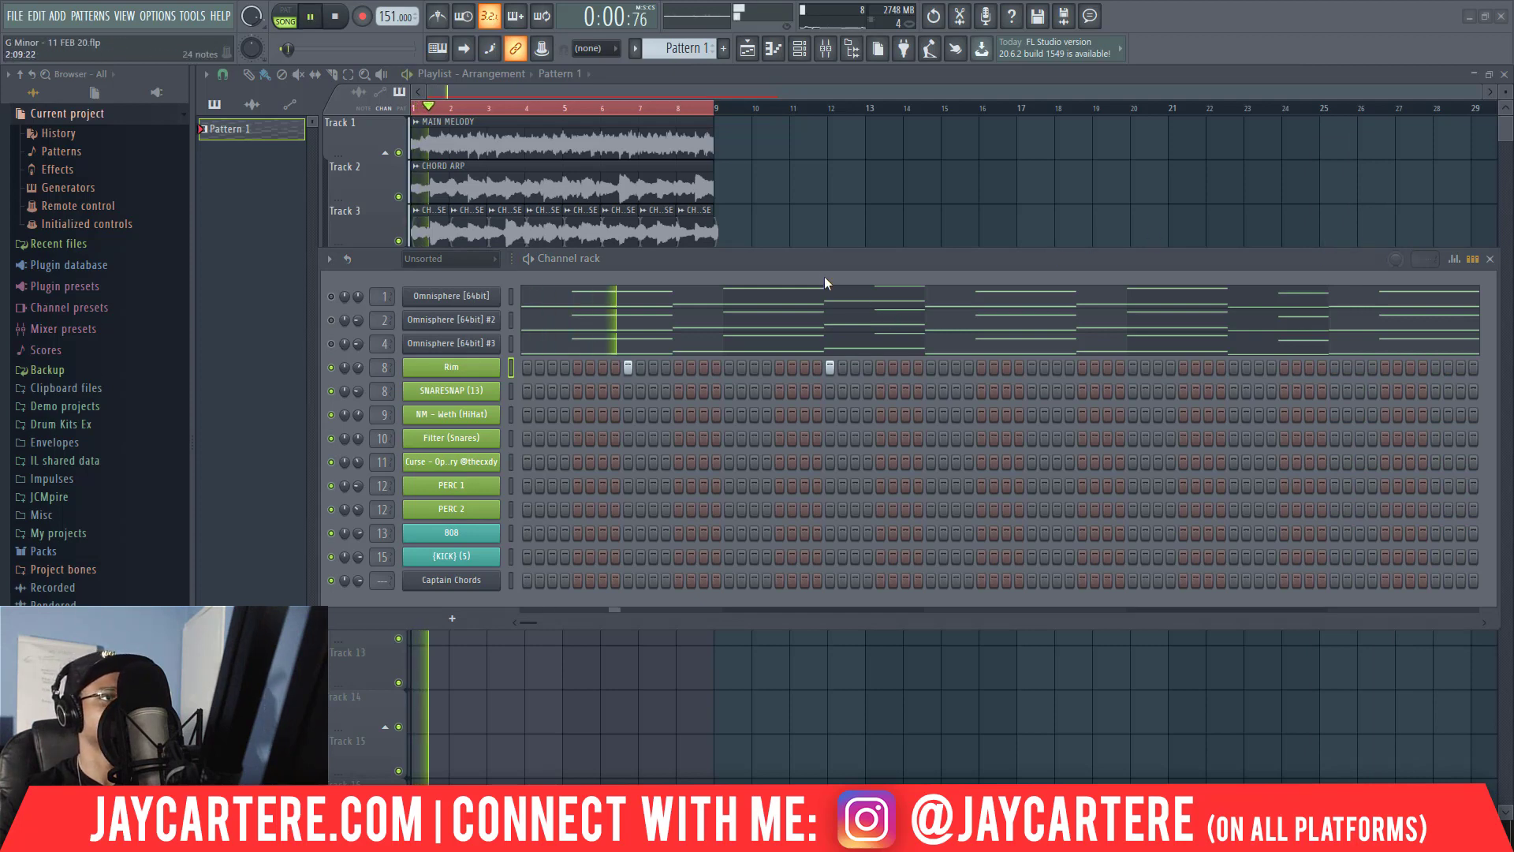
Add Rim hits on step 9 of bars 3, 4 and 5 while auditioning the arrangement.
{"action": "left_click_drag", "start_coordinate": [835, 257], "coordinate": [801, 301]}
{"action": "key", "text": "space"}
{"action": "key", "text": "space"}
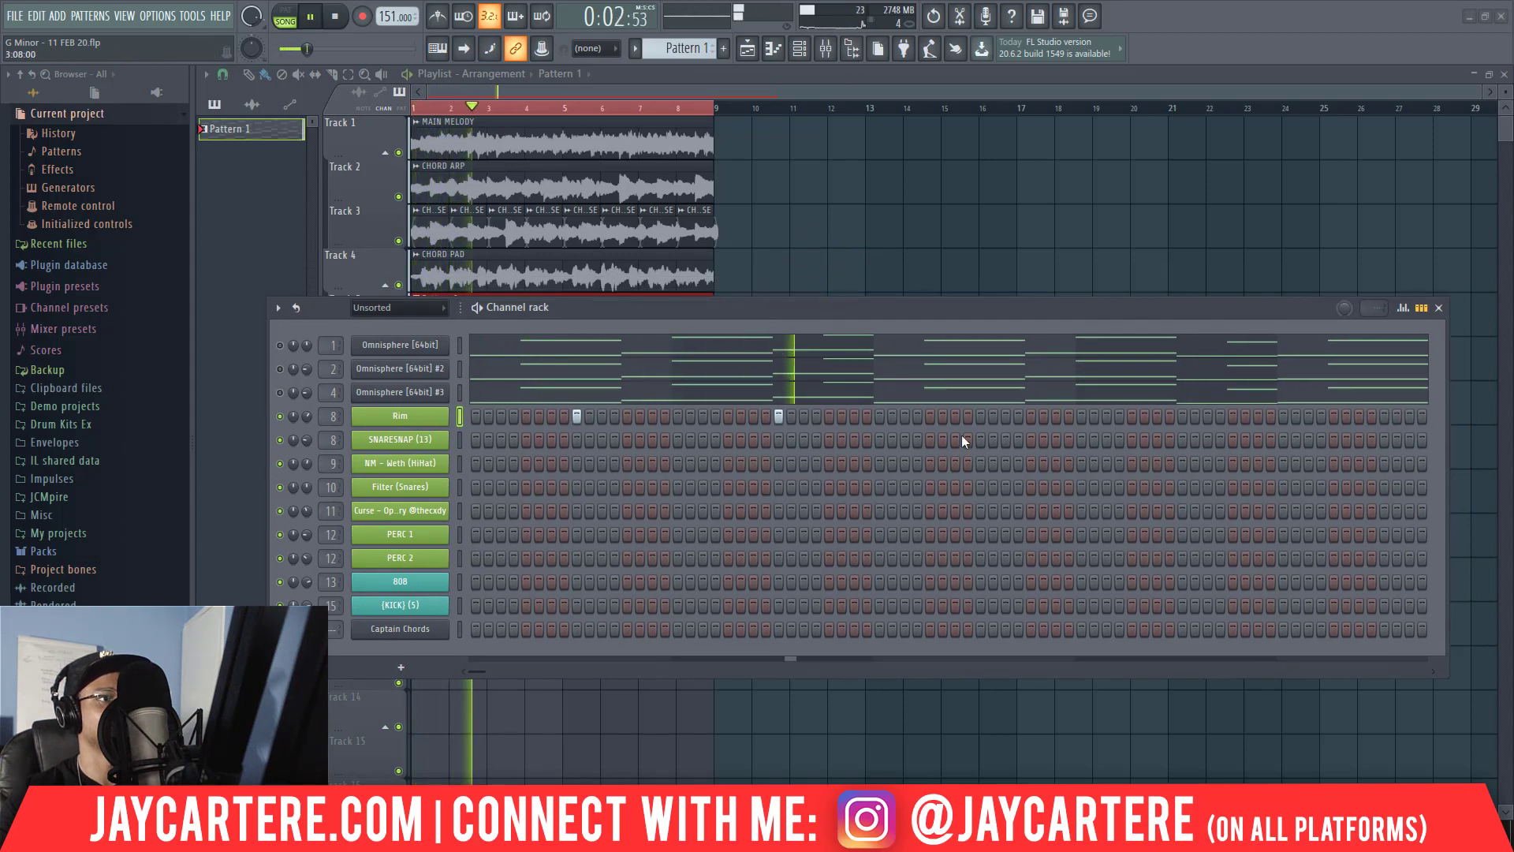
{"action": "left_click", "coordinate": [981, 417]}
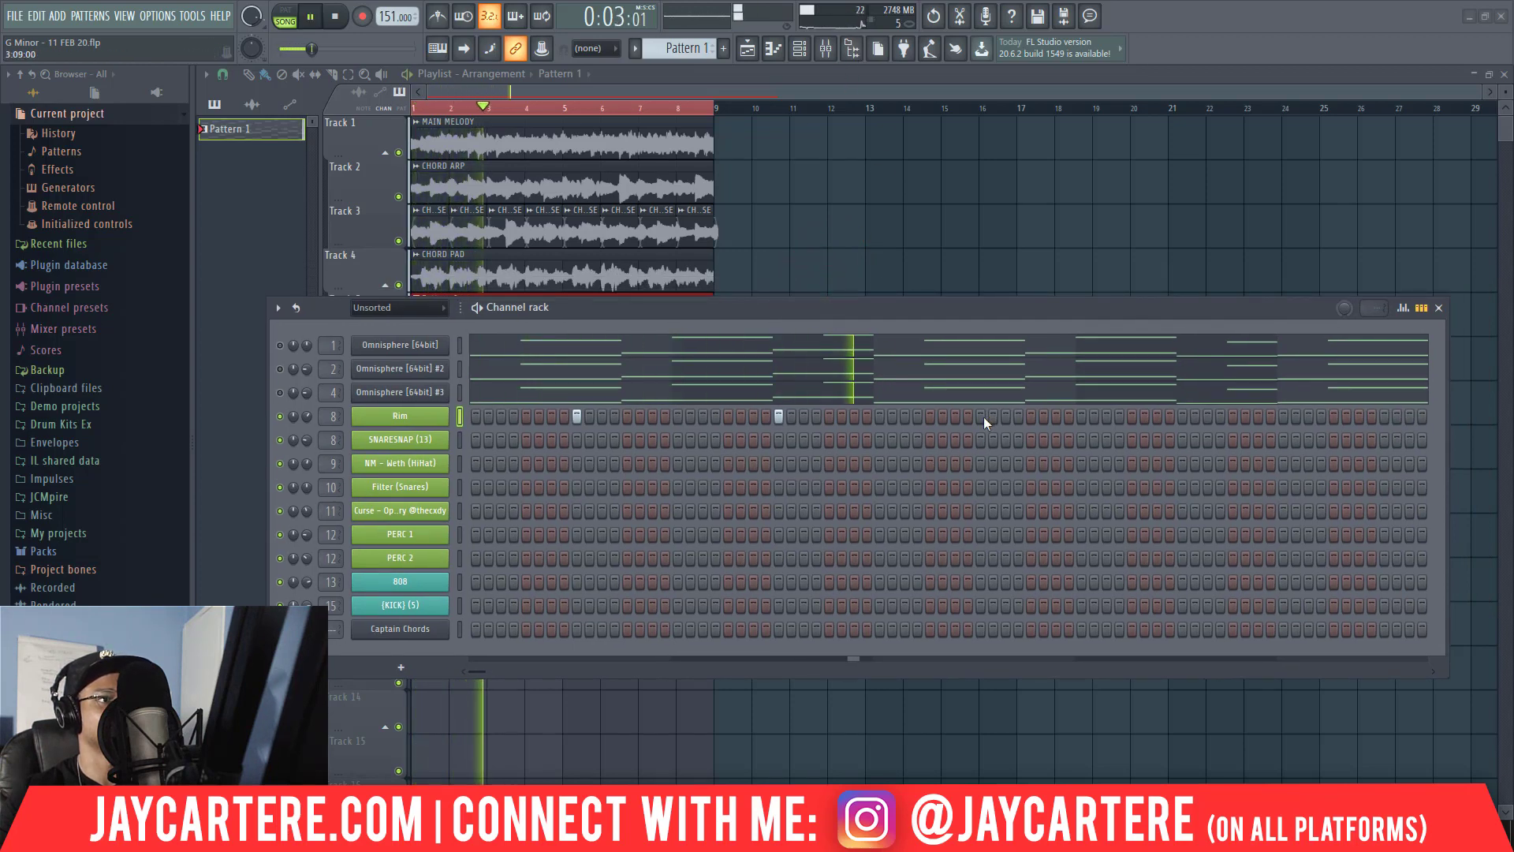
{"action": "left_click", "coordinate": [1181, 415]}
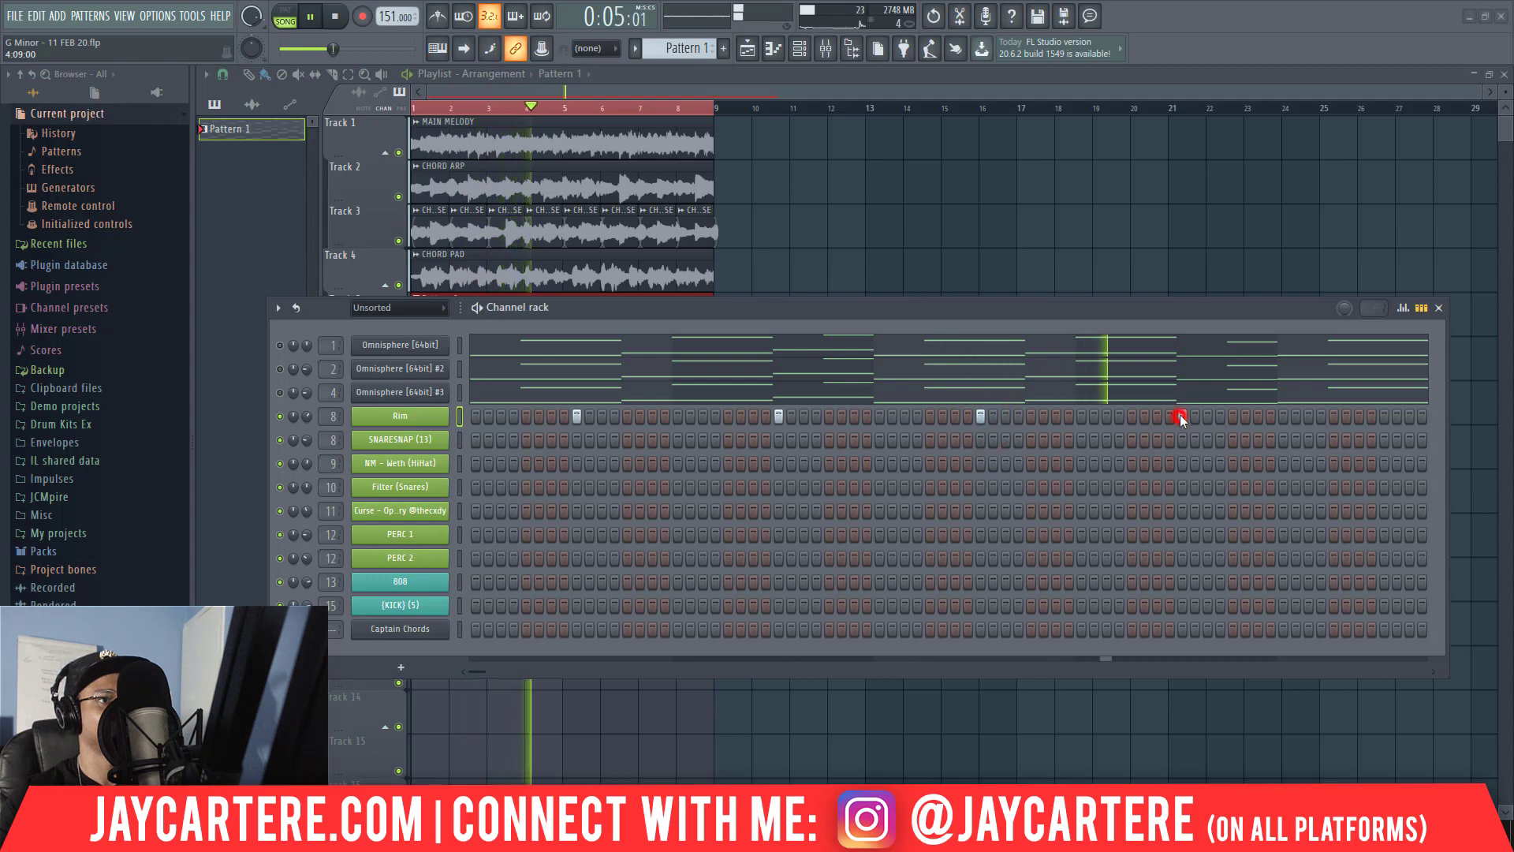
{"action": "left_click", "coordinate": [1385, 416]}
{"action": "key", "text": "space"}
Remove the fifth Rim note in the piano roll and duplicate the first four notes into bars 5 to 8.
{"action": "right_click", "coordinate": [367, 414]}
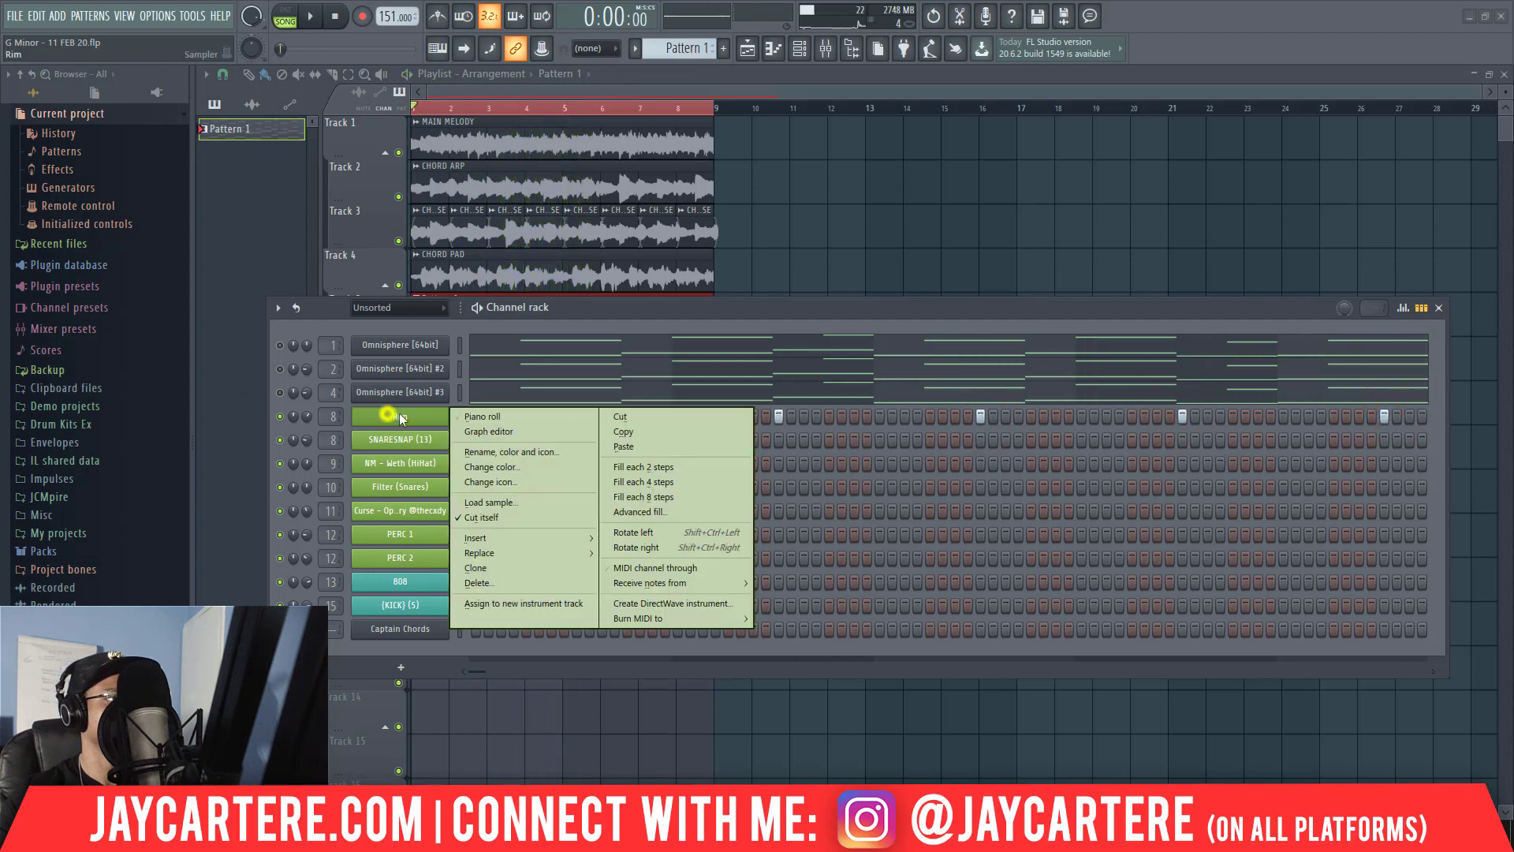
{"action": "left_click", "coordinate": [479, 419]}
{"action": "scroll", "coordinate": [852, 592], "scroll_direction": "down", "scroll_amount": 4}
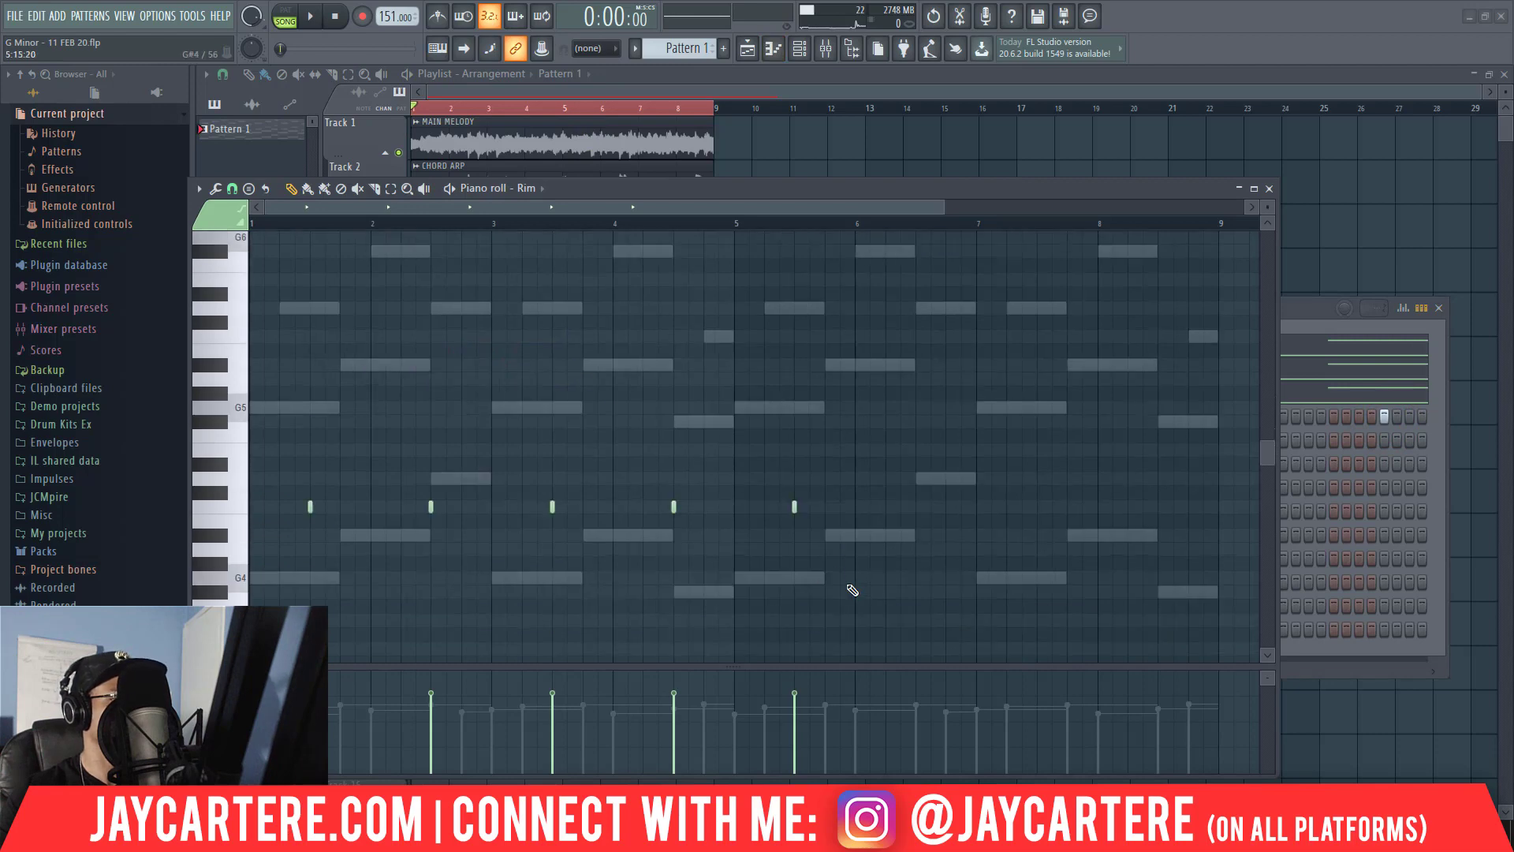
{"action": "left_click_drag", "start_coordinate": [815, 493], "coordinate": [250, 382]}
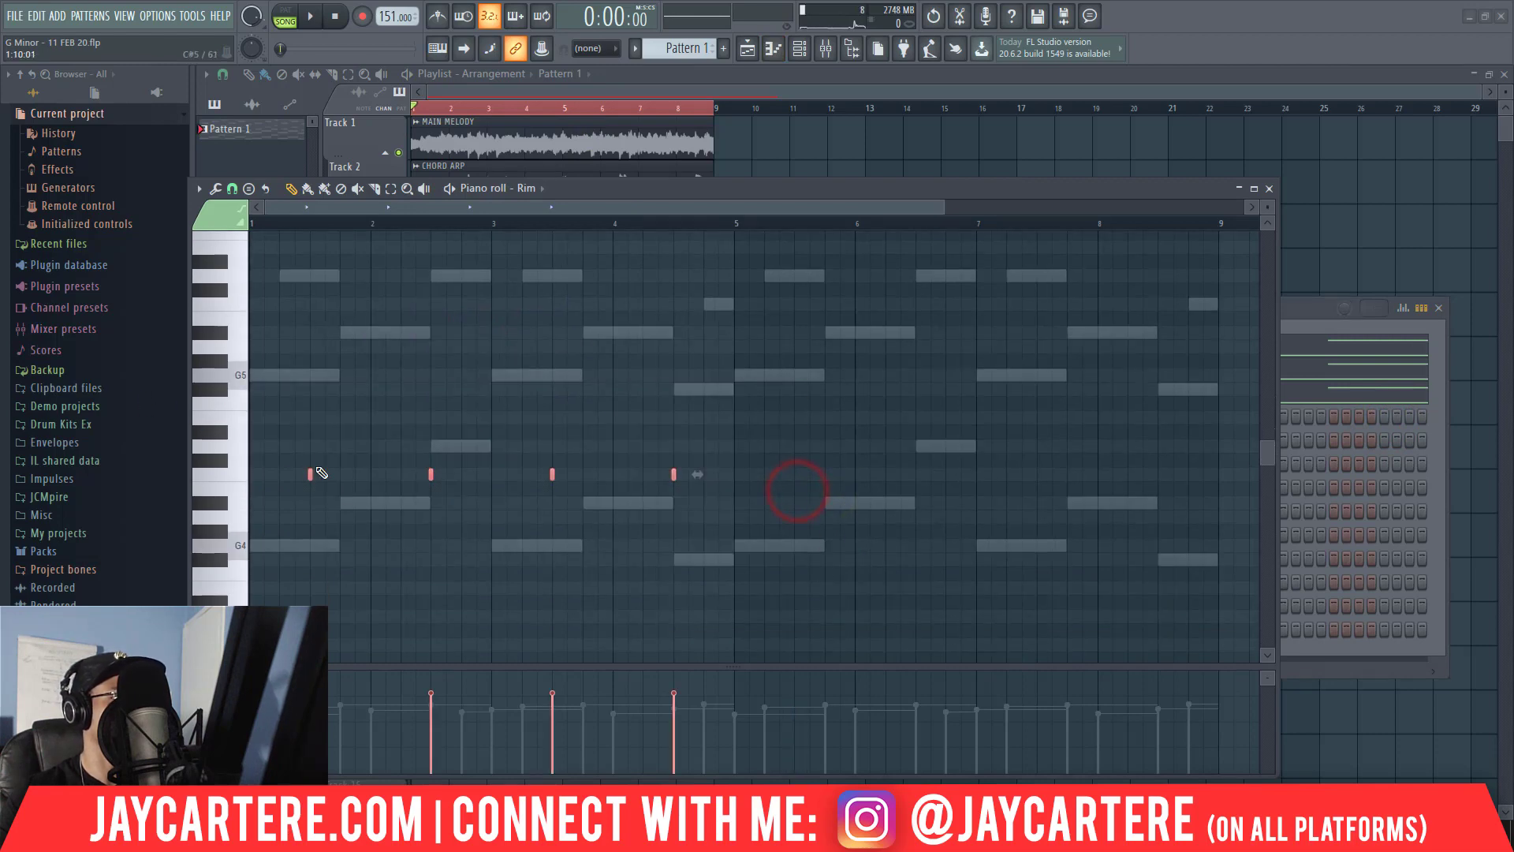
{"action": "left_click_drag", "start_coordinate": [313, 471], "coordinate": [797, 474]}
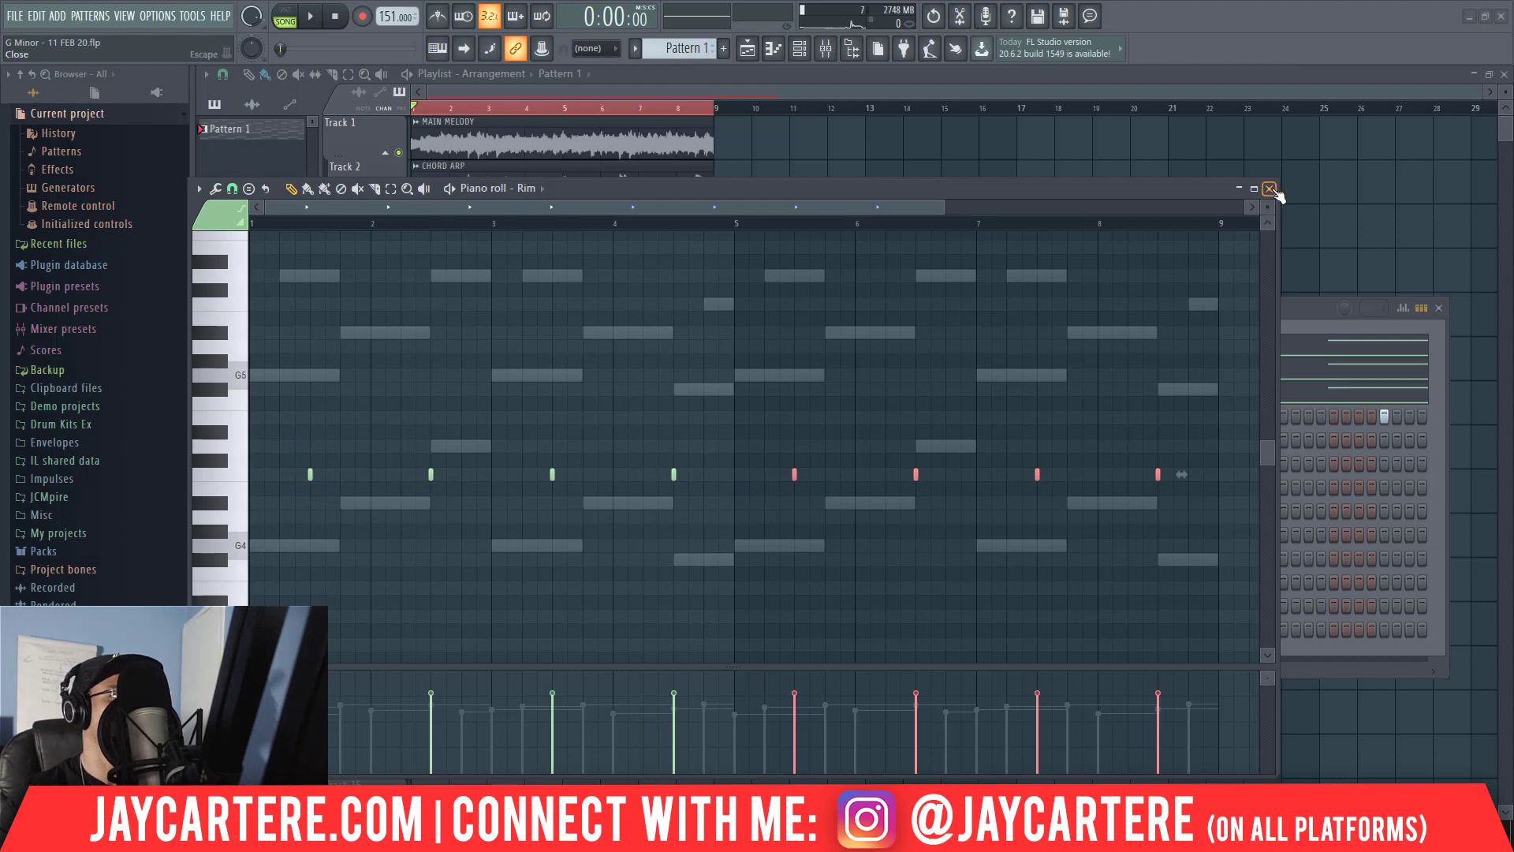
{"action": "key", "text": "space"}
{"action": "left_click", "coordinate": [1270, 189]}
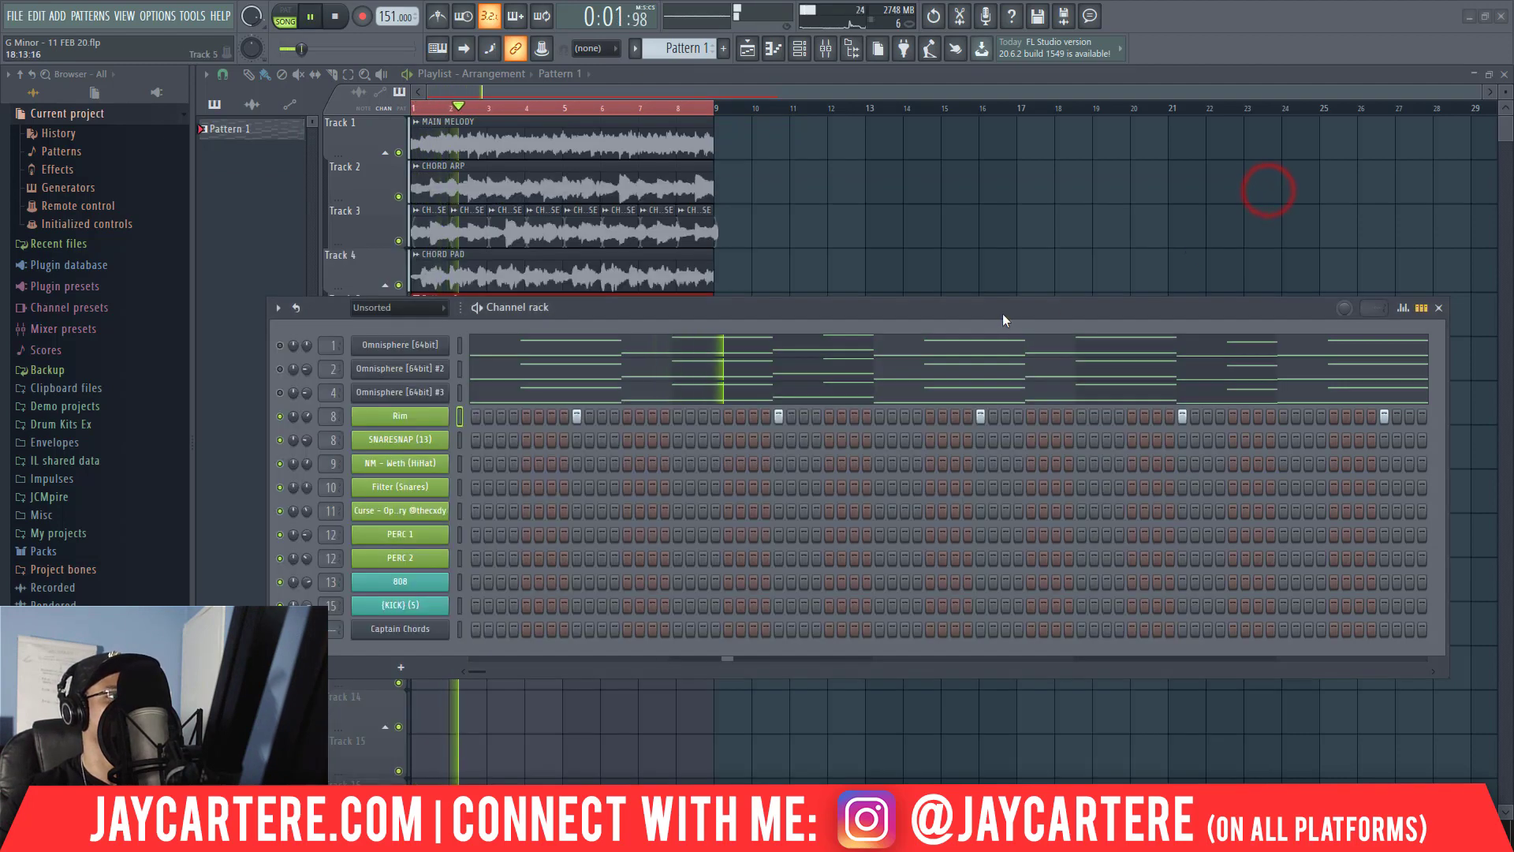
Copy the Rim pattern onto the SNARESNAP (13) channel and adjust the snare channel's volume.
{"action": "left_click_drag", "start_coordinate": [1002, 314], "coordinate": [1015, 284]}
{"action": "right_click", "coordinate": [440, 386]}
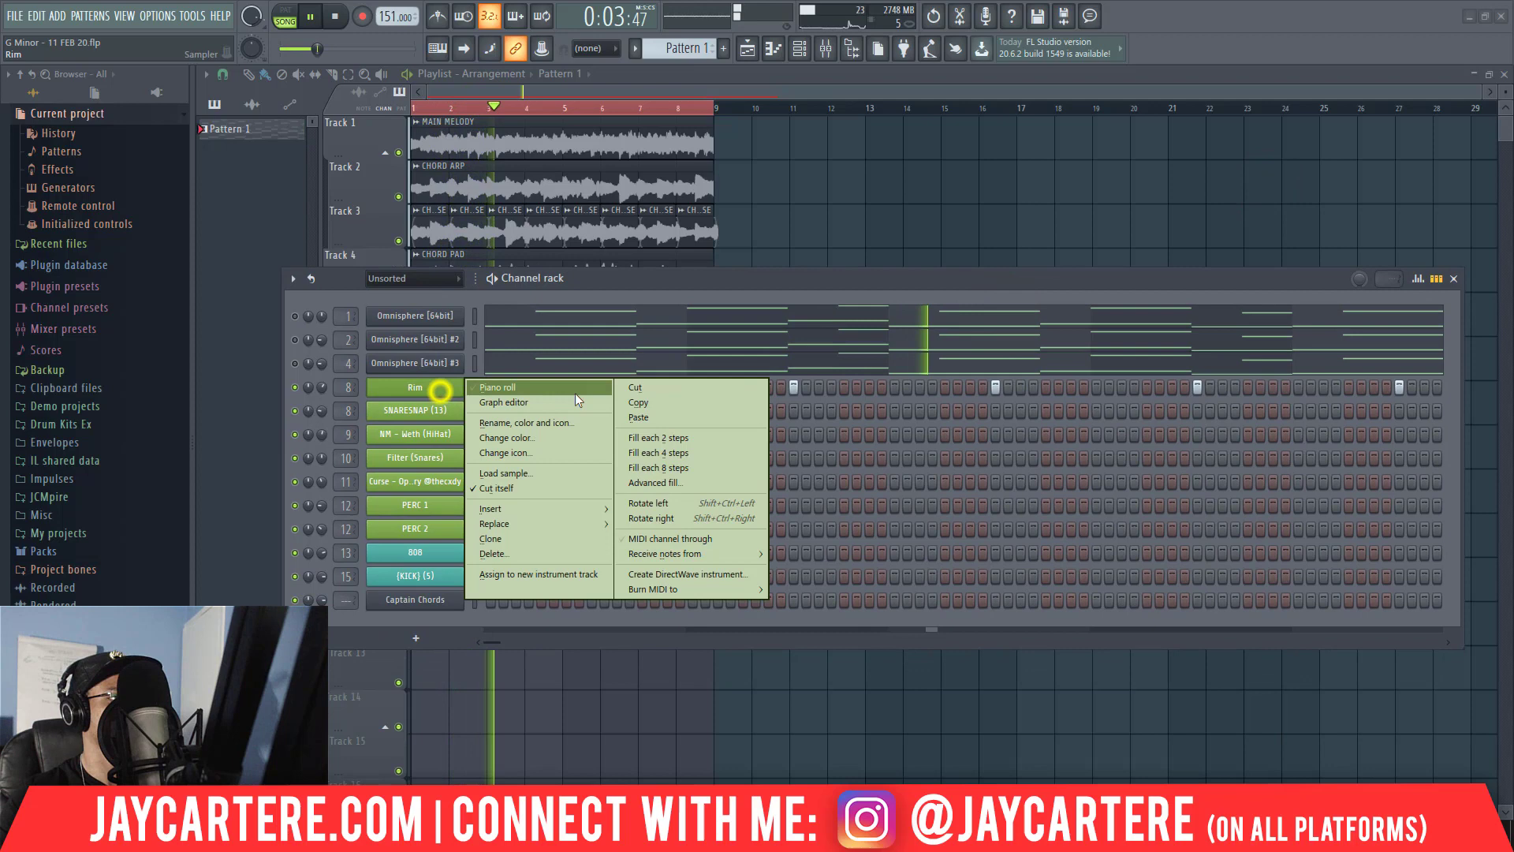
{"action": "left_click", "coordinate": [639, 402]}
{"action": "right_click", "coordinate": [430, 410]}
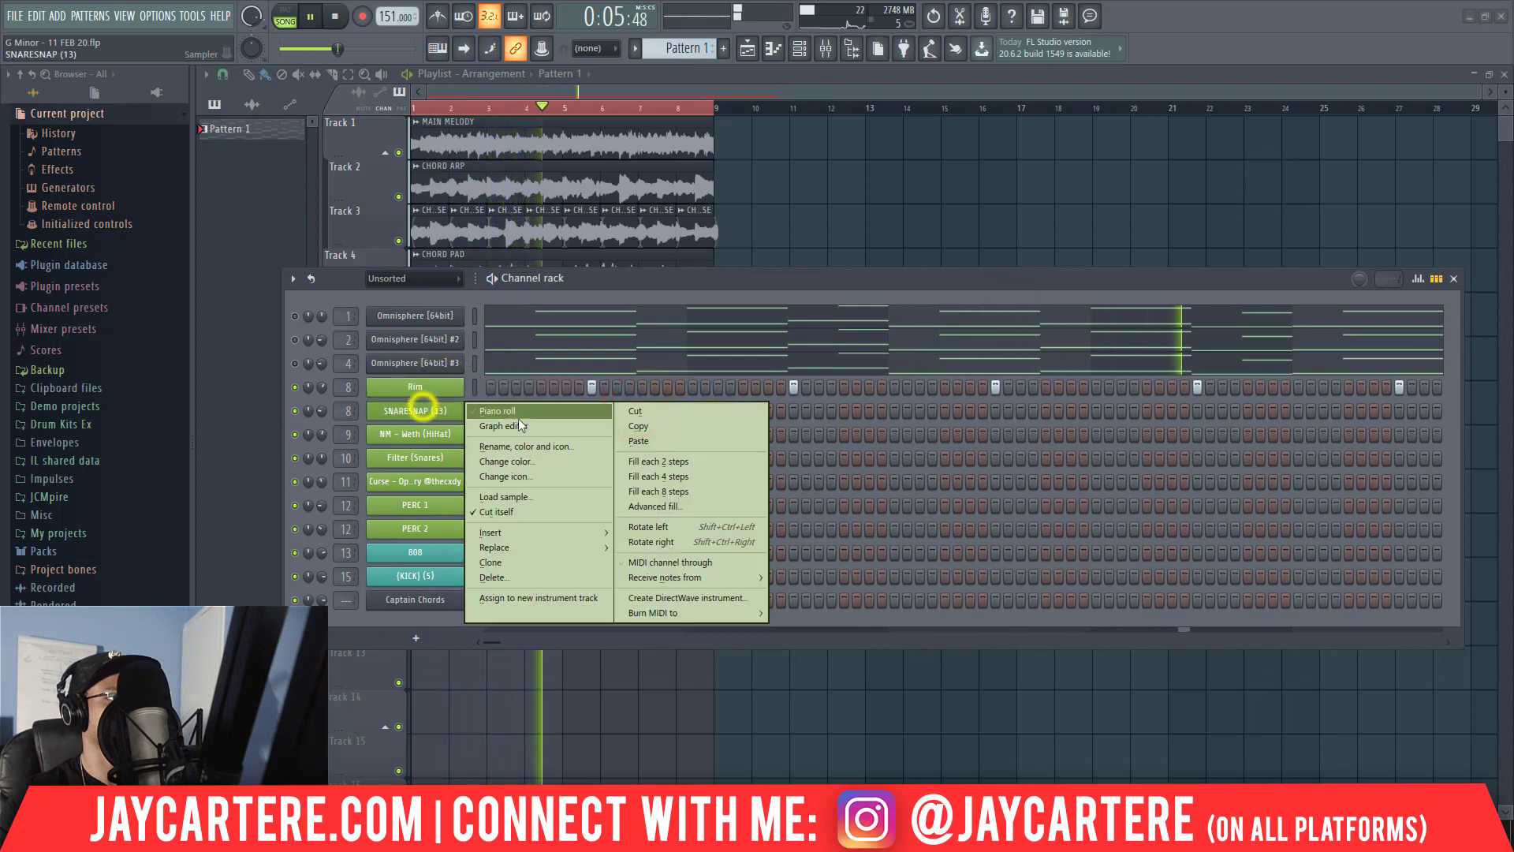
{"action": "left_click", "coordinate": [675, 443]}
{"action": "left_click_drag", "start_coordinate": [320, 408], "coordinate": [322, 410]}
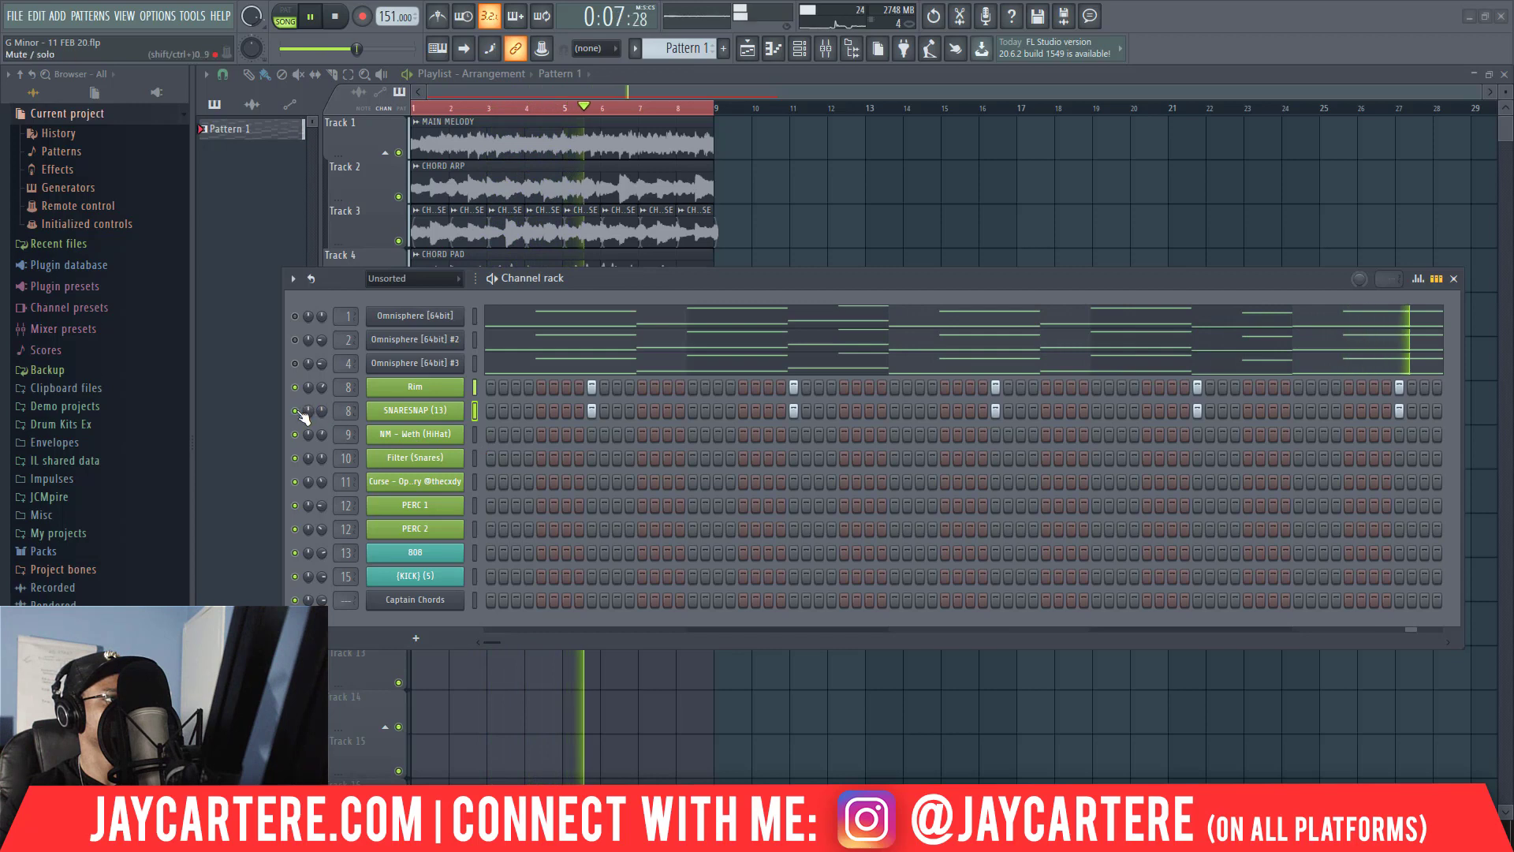
Fill the NM - Weth (HiHat) channel with a hit each 2 steps.
{"action": "right_click", "coordinate": [429, 436]}
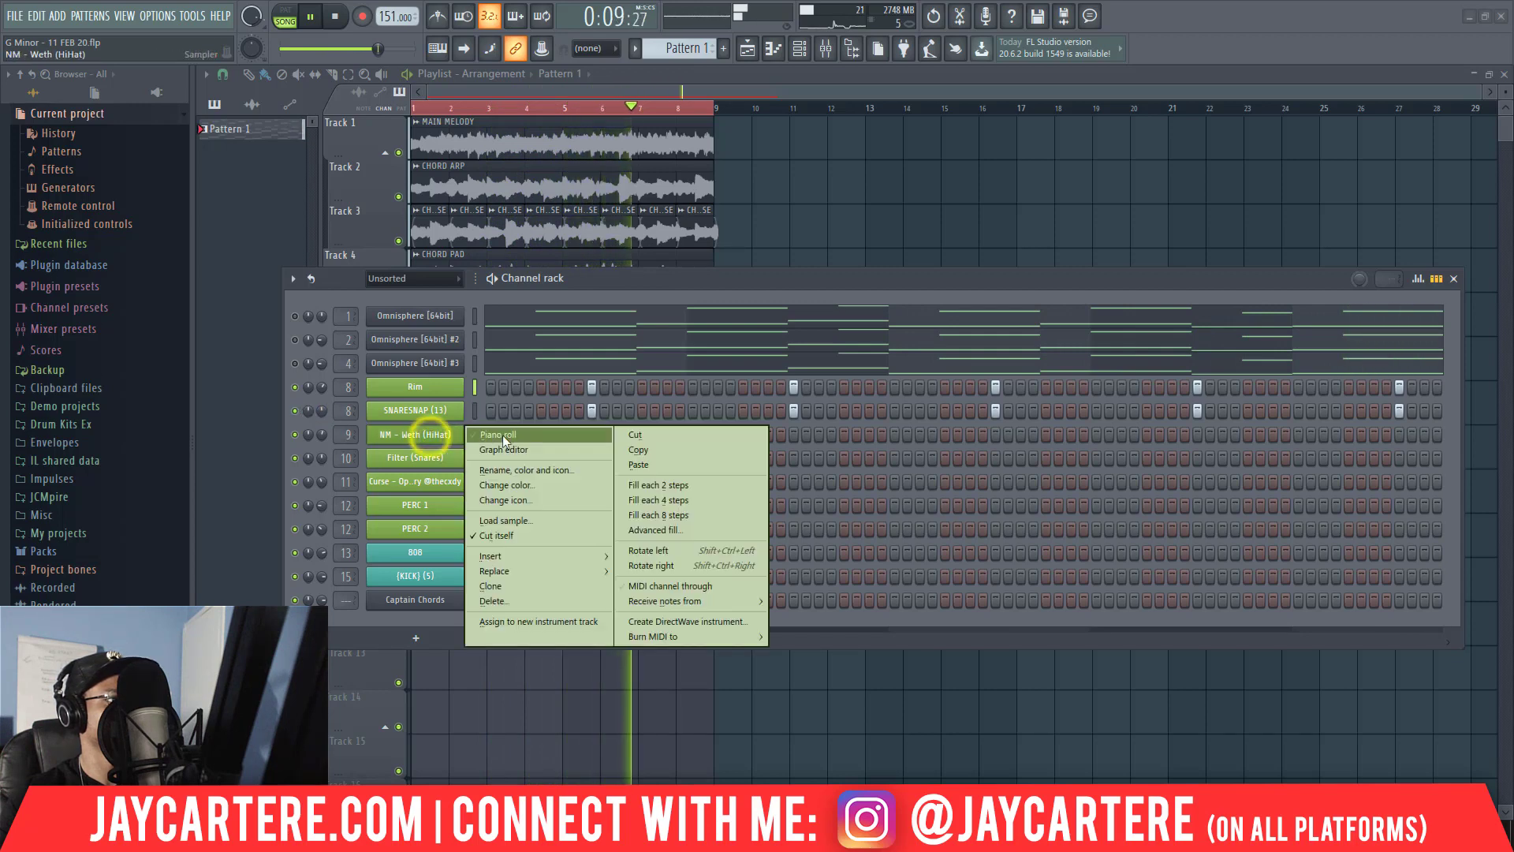
{"action": "left_click", "coordinate": [652, 487]}
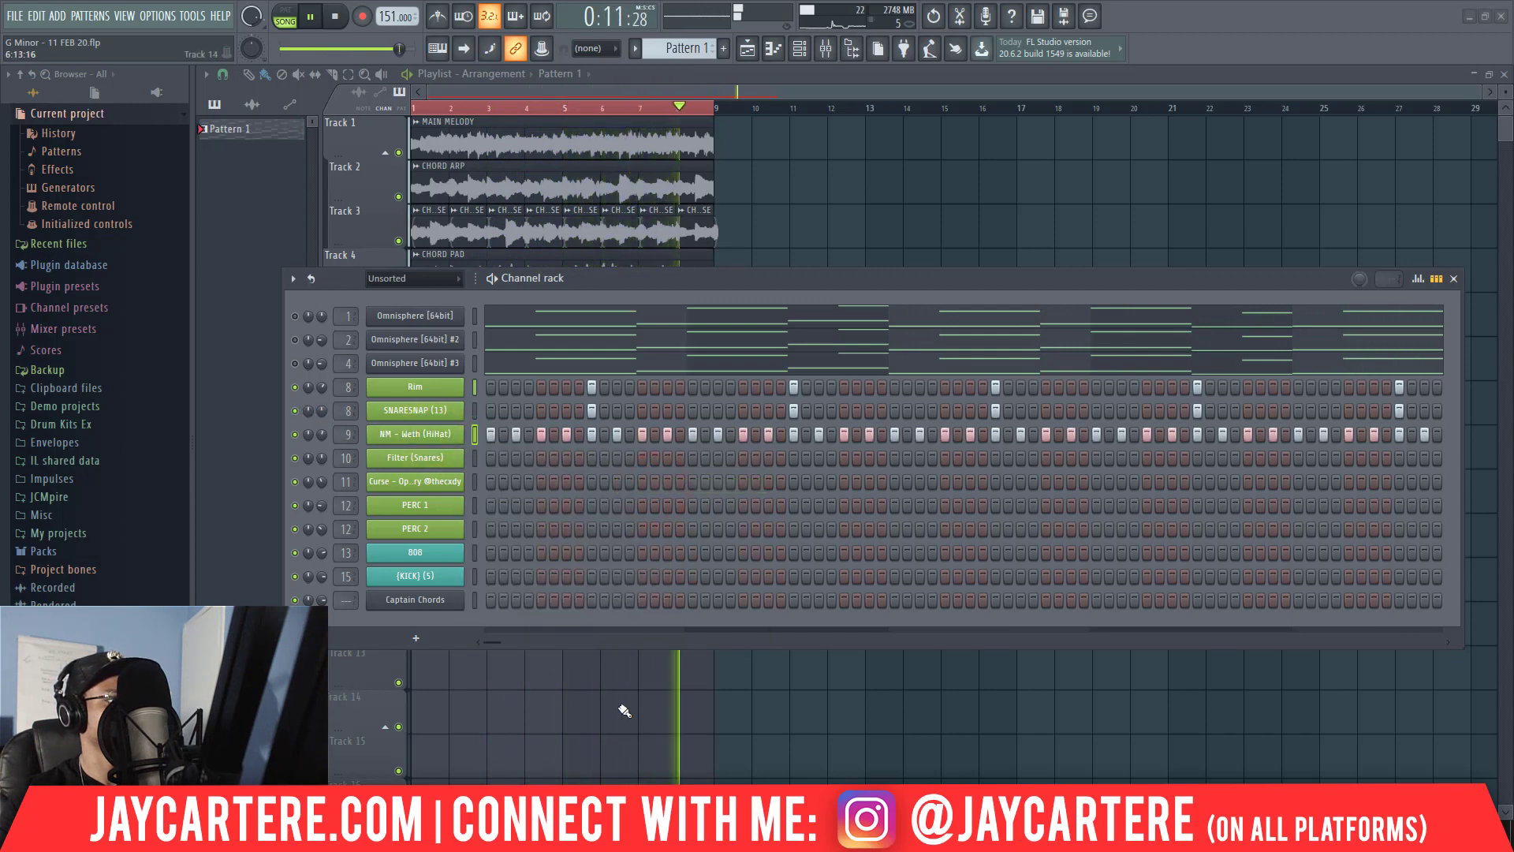
{"action": "mouse_move", "coordinate": [445, 838]}
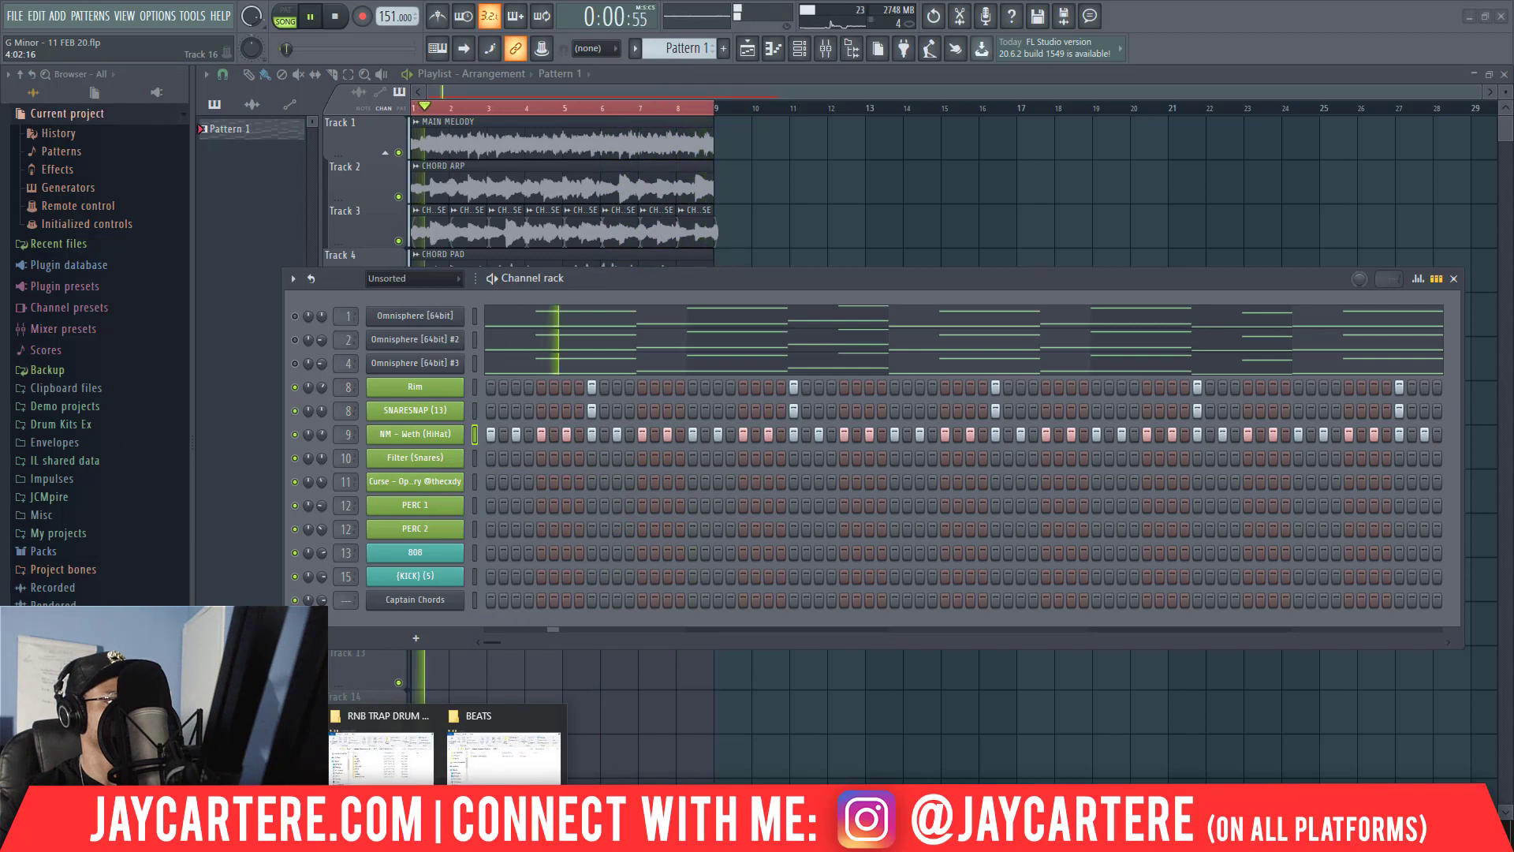
{"action": "mouse_move", "coordinate": [638, 837]}
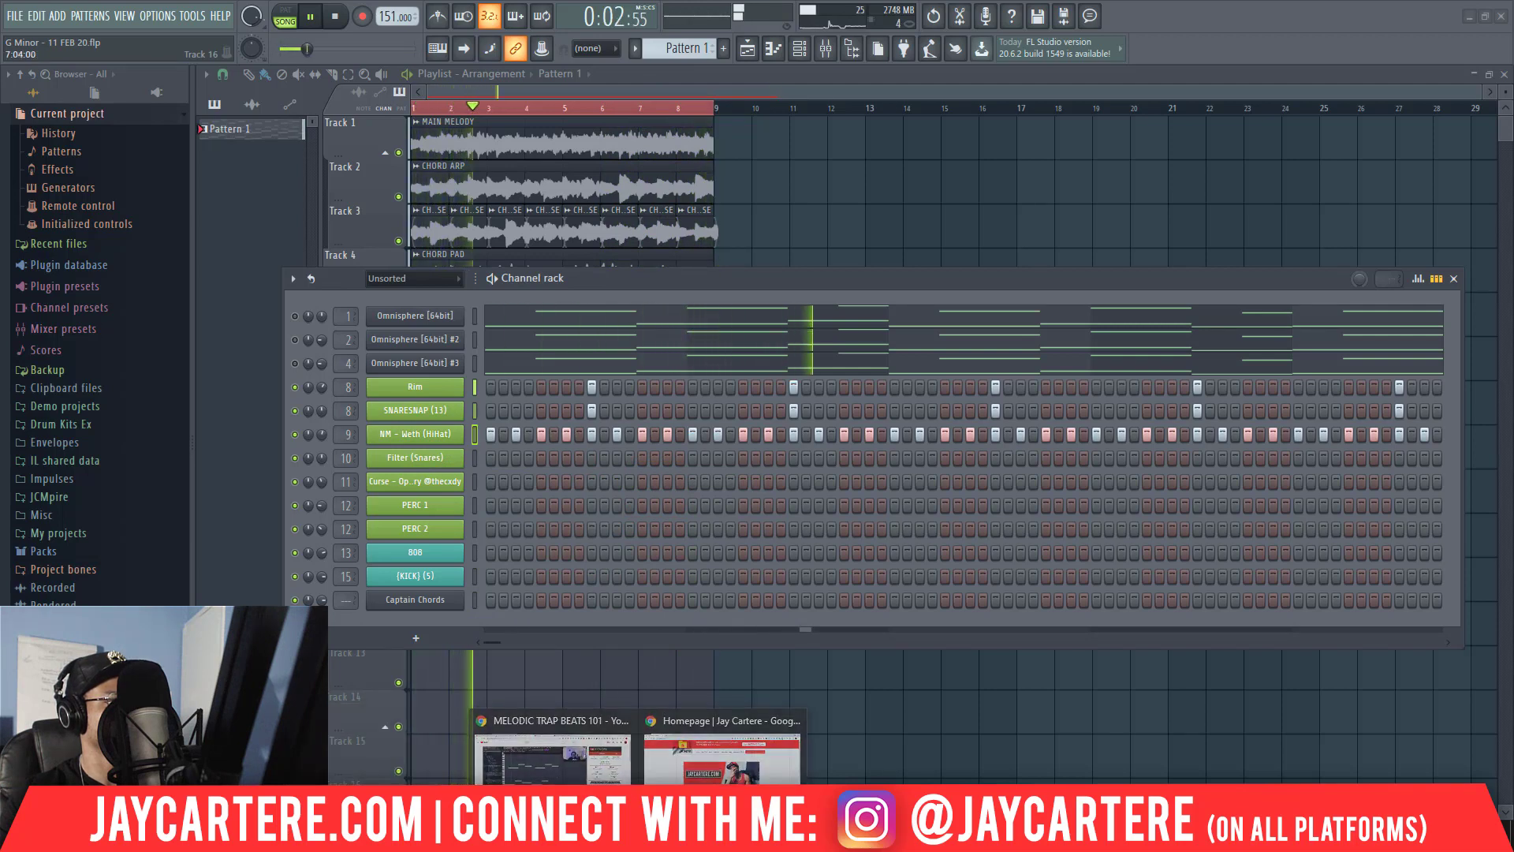
Open the NM - Weth (HiHat) channel in the piano roll and choose a different grid snap setting.
{"action": "right_click", "coordinate": [429, 435]}
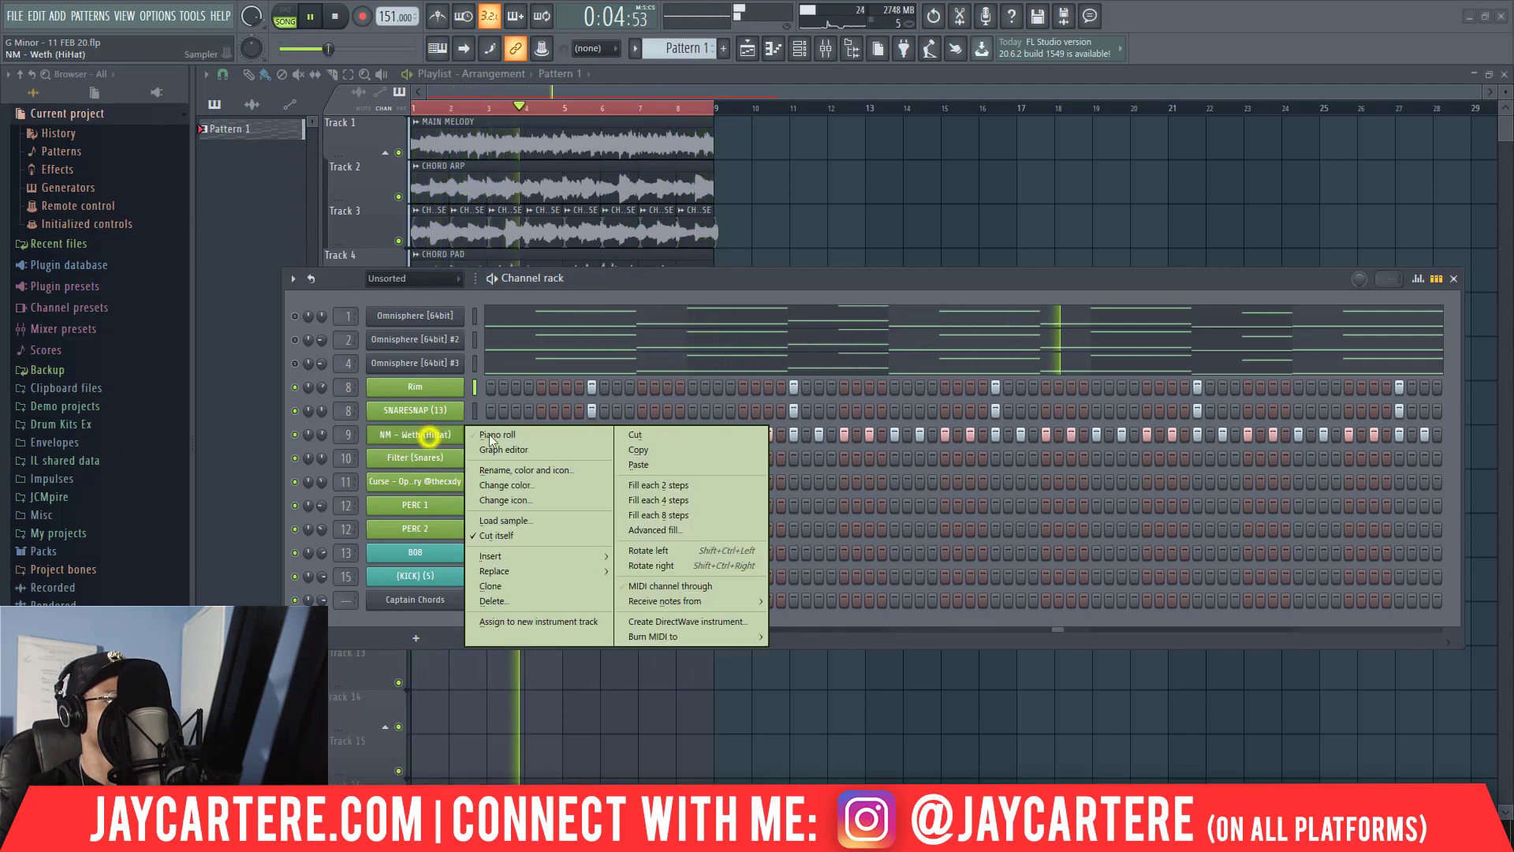
{"action": "left_click", "coordinate": [513, 434]}
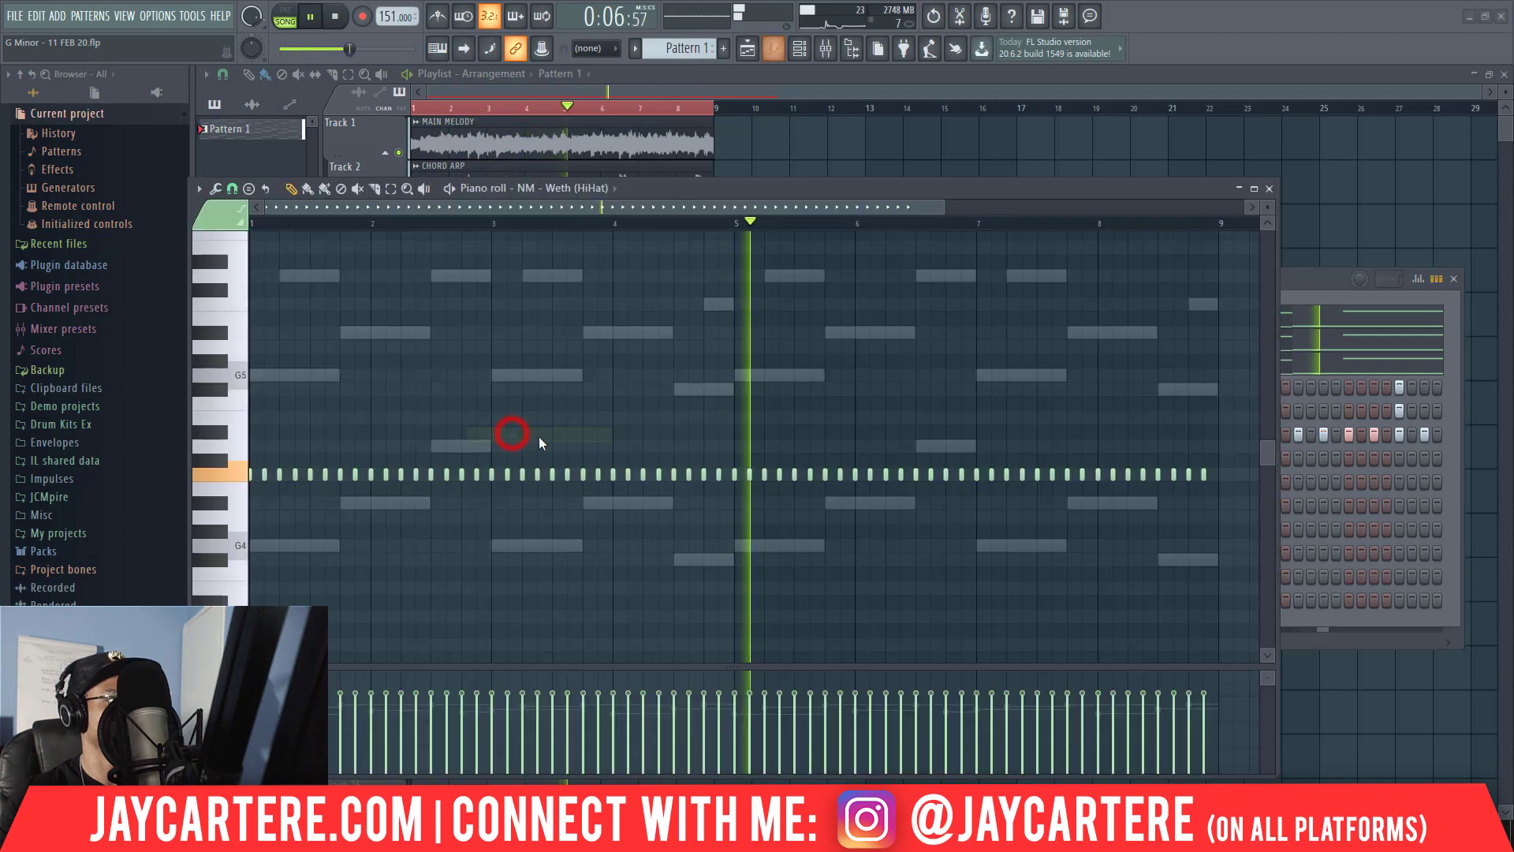
{"action": "key", "text": "space"}
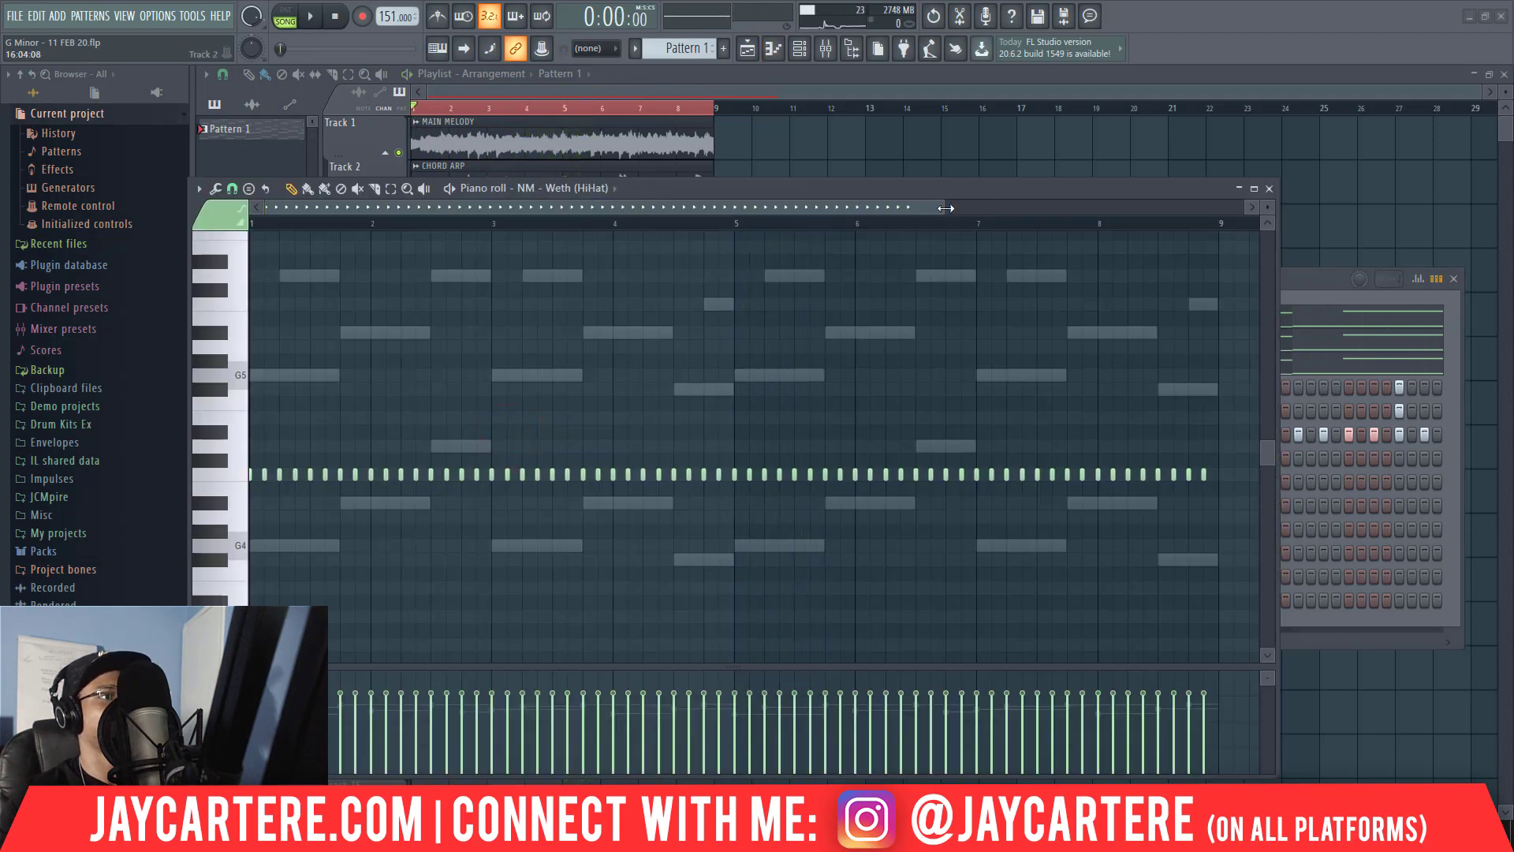
{"action": "left_click_drag", "start_coordinate": [946, 207], "coordinate": [439, 233]}
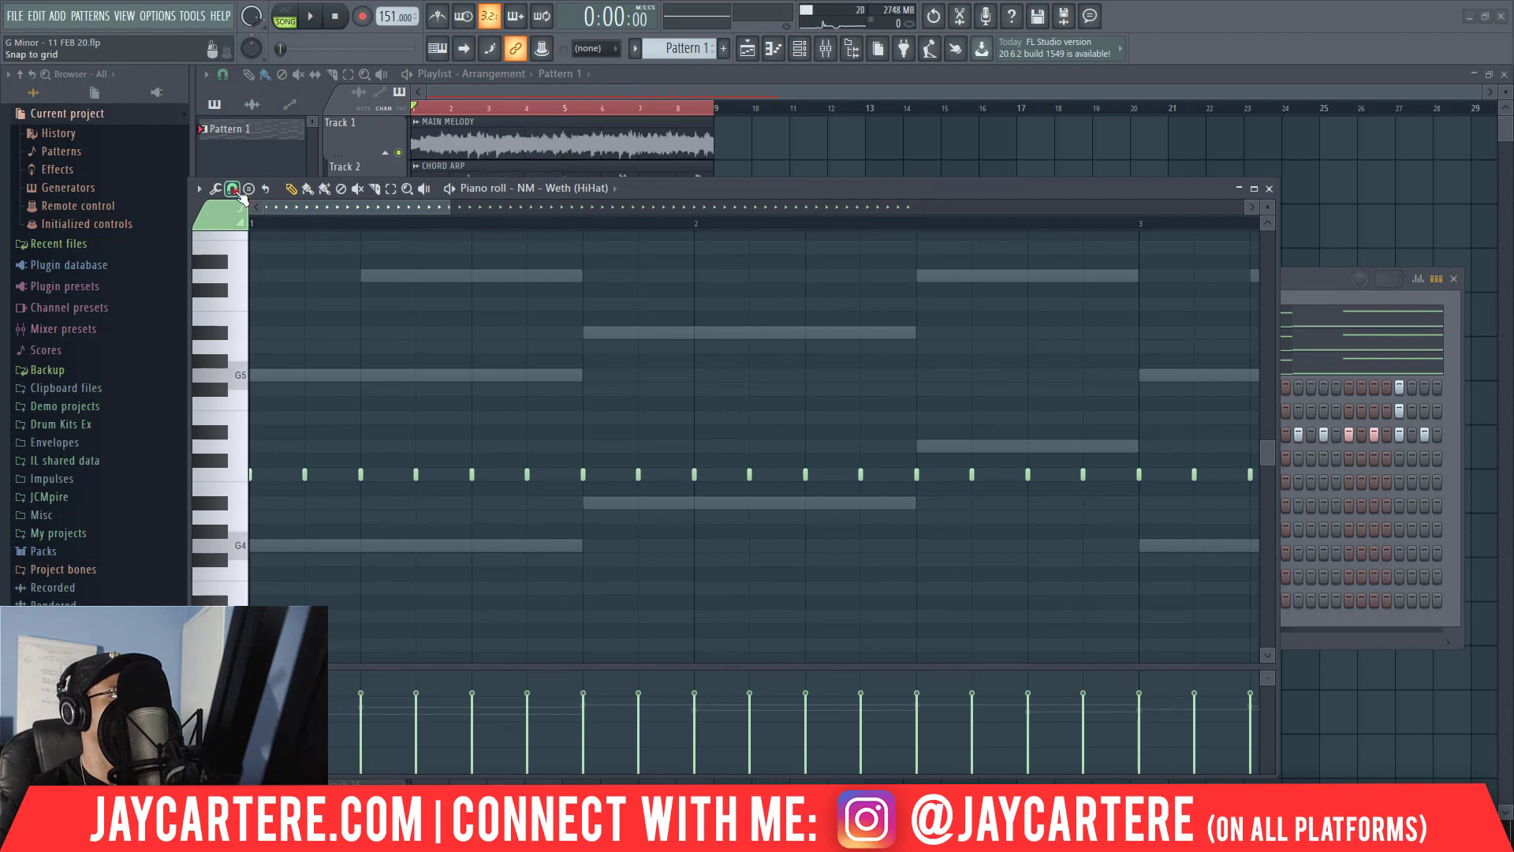
{"action": "left_click", "coordinate": [232, 189]}
{"action": "left_click", "coordinate": [268, 276]}
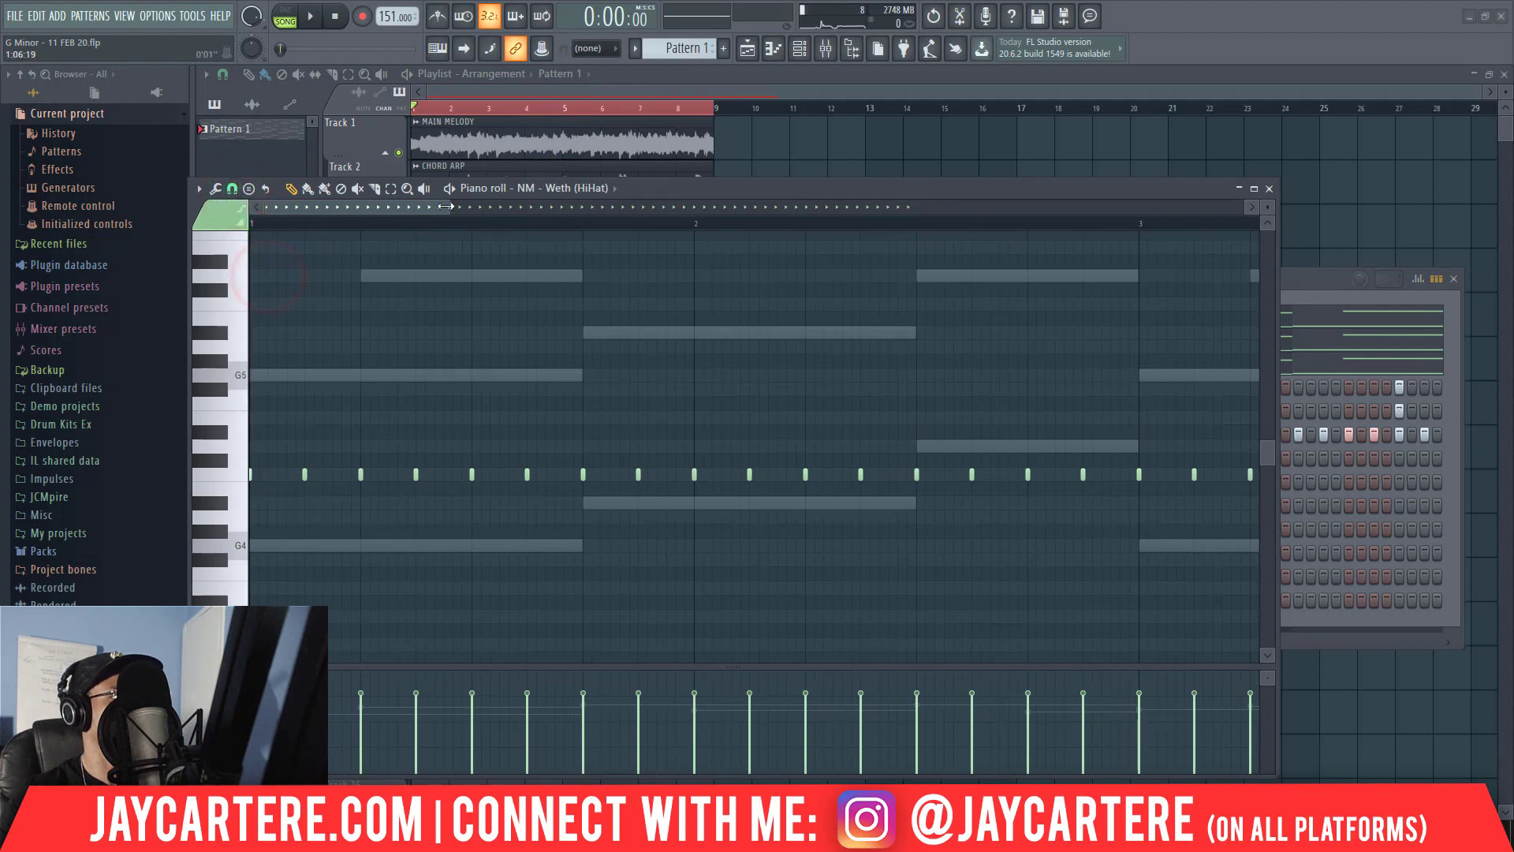
{"action": "left_click_drag", "start_coordinate": [450, 207], "coordinate": [504, 209]}
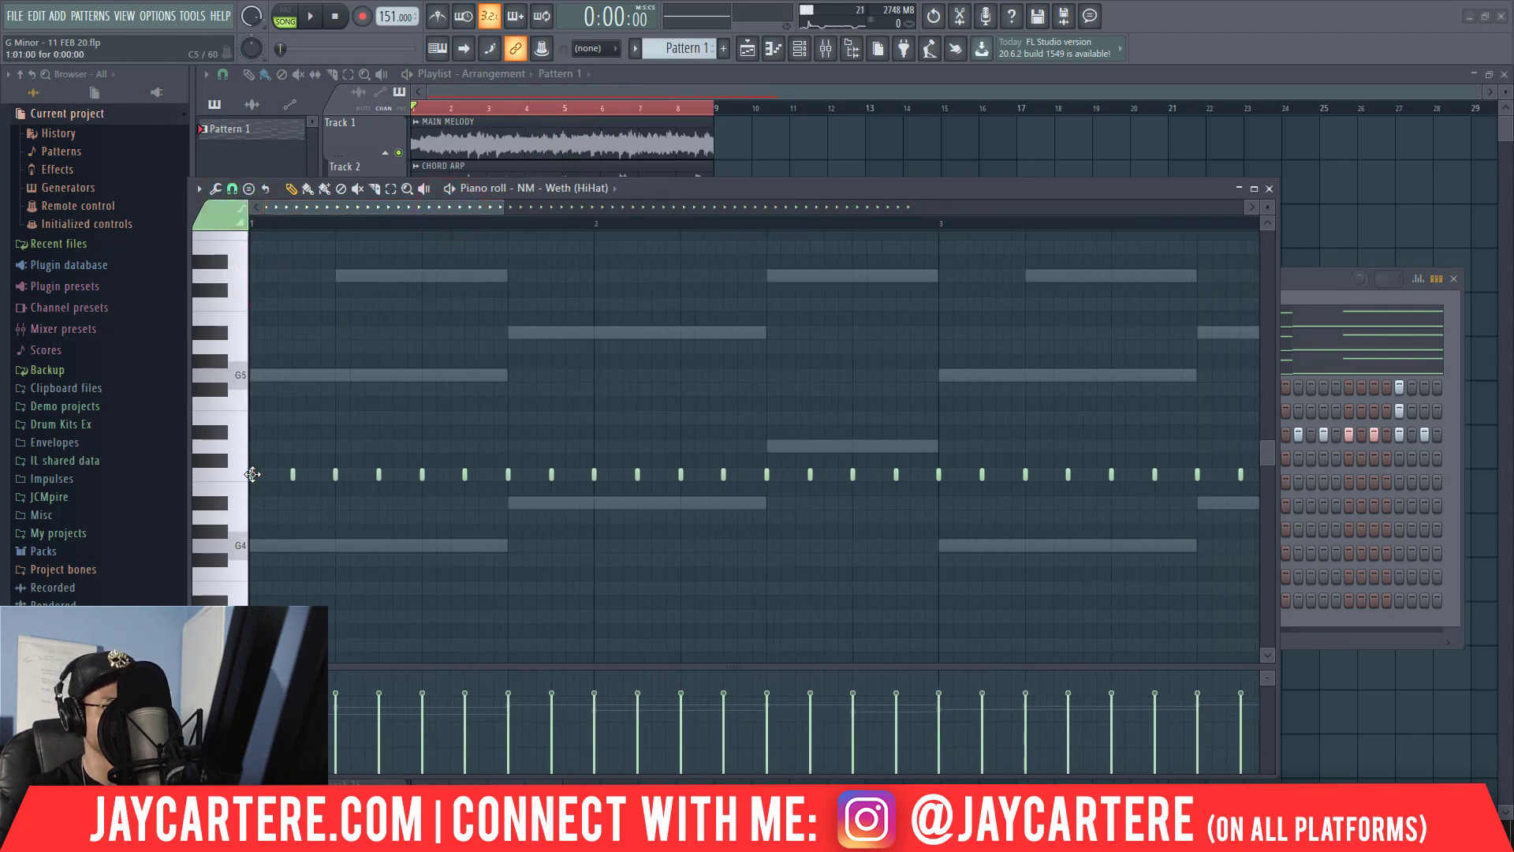
Lengthen the first hi-hat note of bar 1 and chop it into a roll with the Default chopper pattern.
{"action": "left_click_drag", "start_coordinate": [280, 475], "coordinate": [277, 475]}
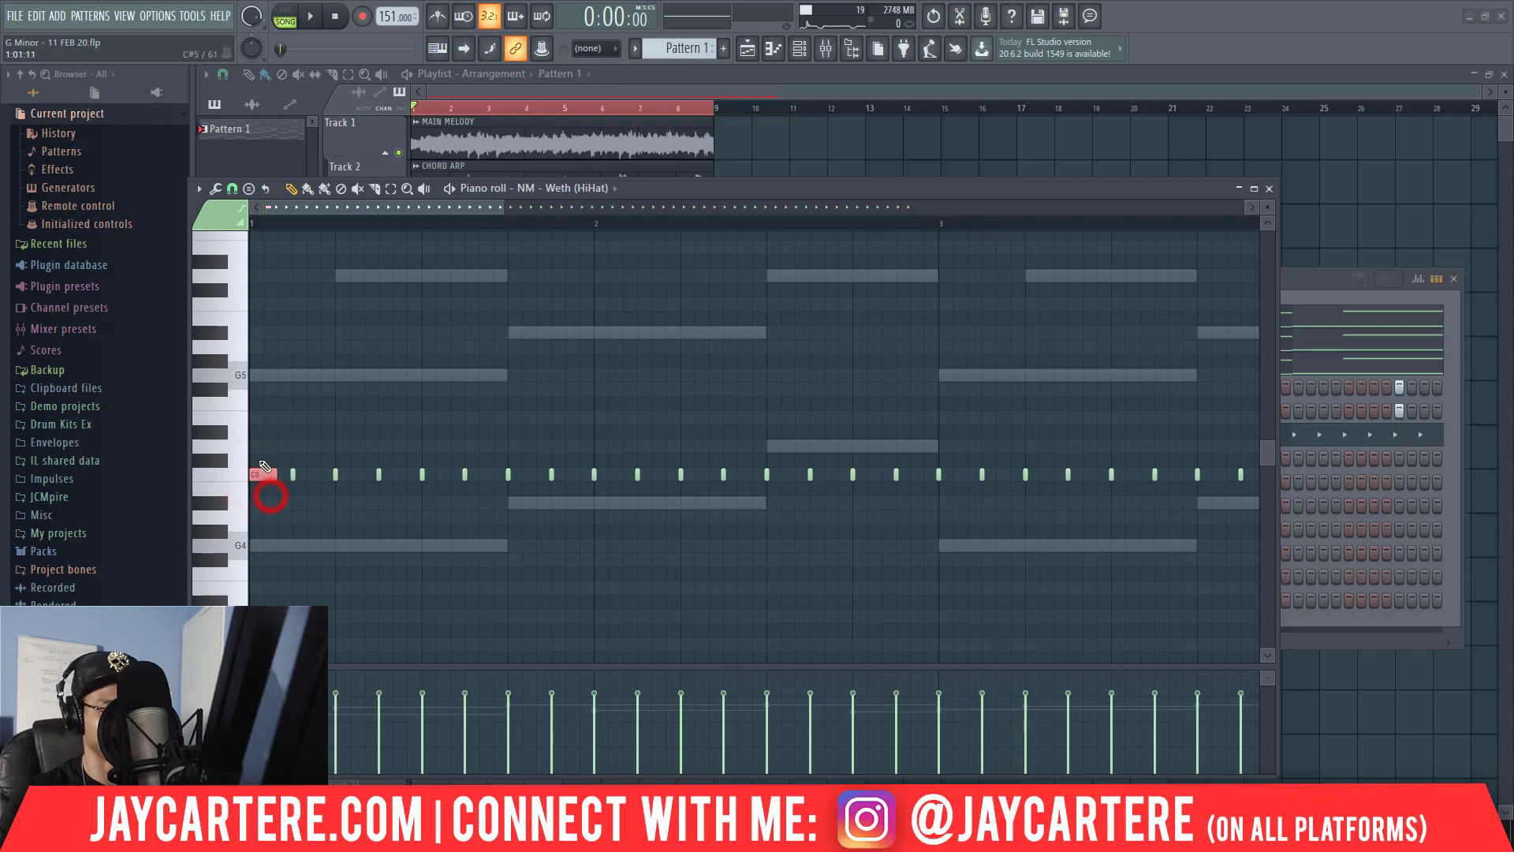
{"action": "key", "text": "ctrl+u"}
{"action": "key", "text": "space"}
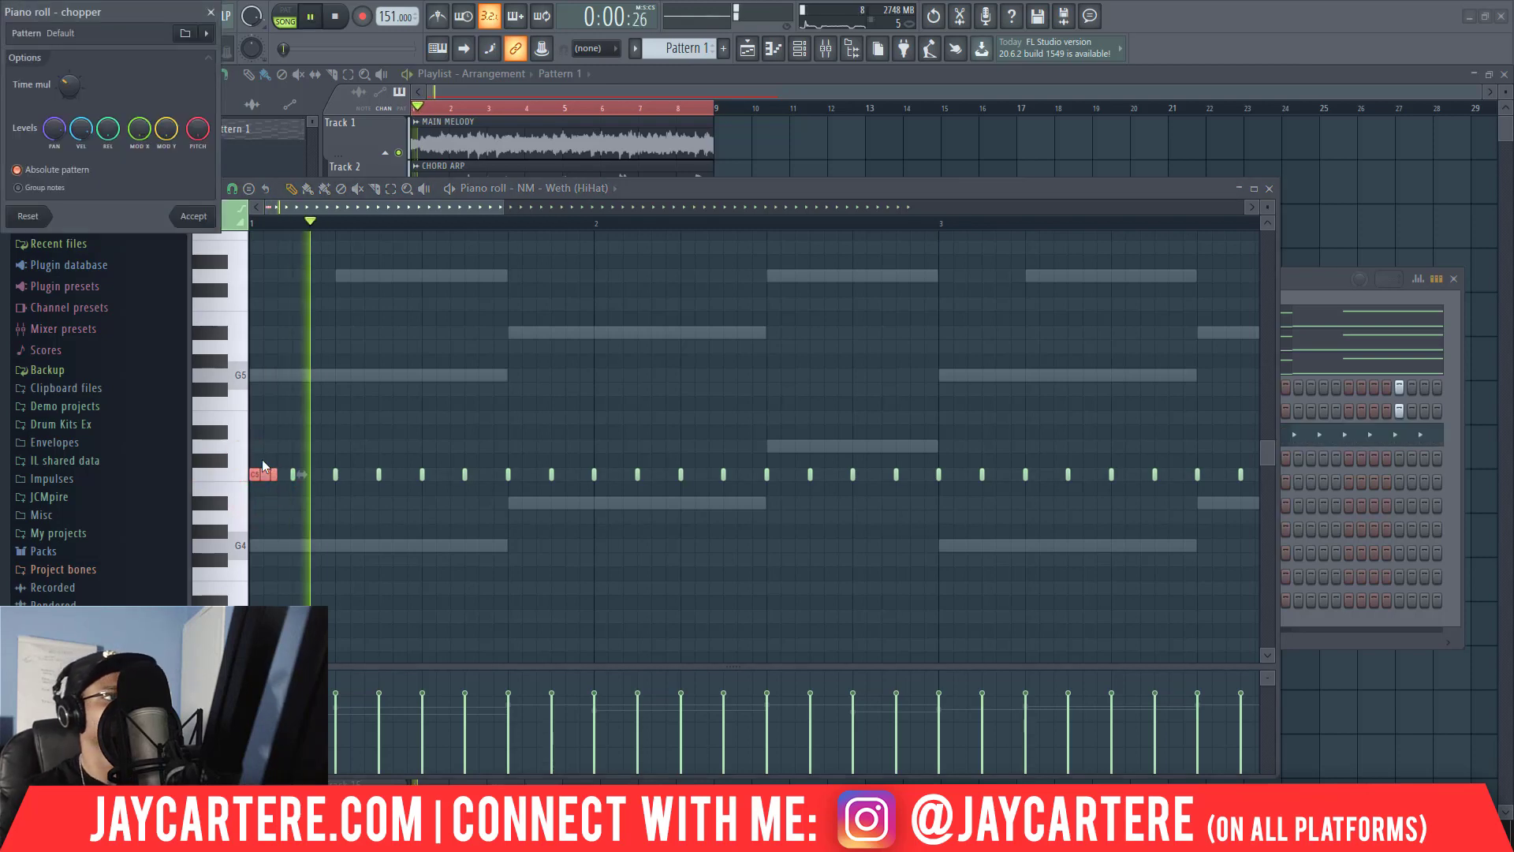
{"action": "left_click", "coordinate": [193, 218]}
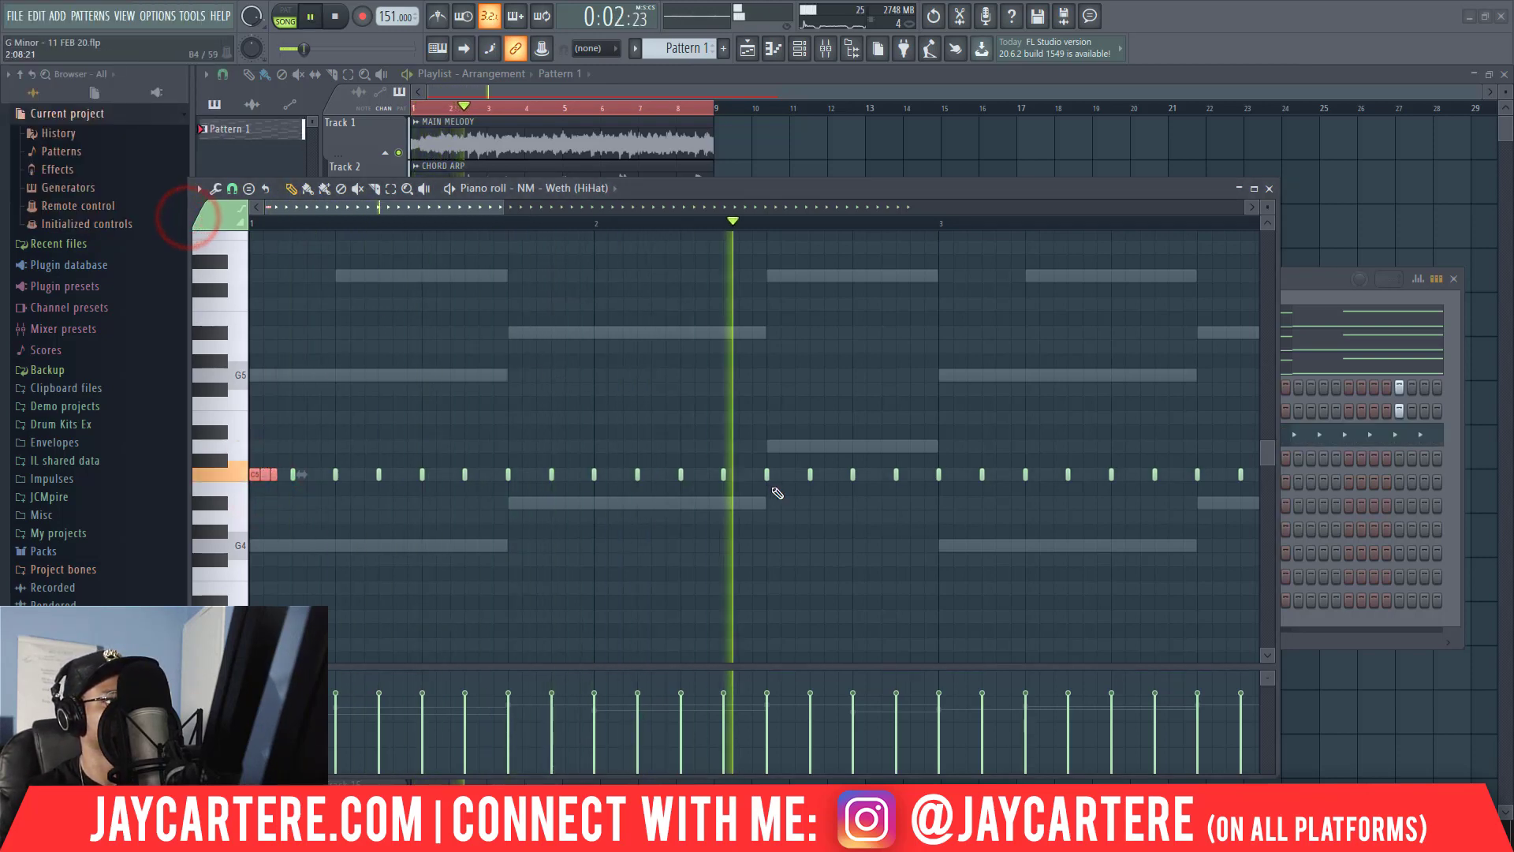
{"action": "key", "text": "space"}
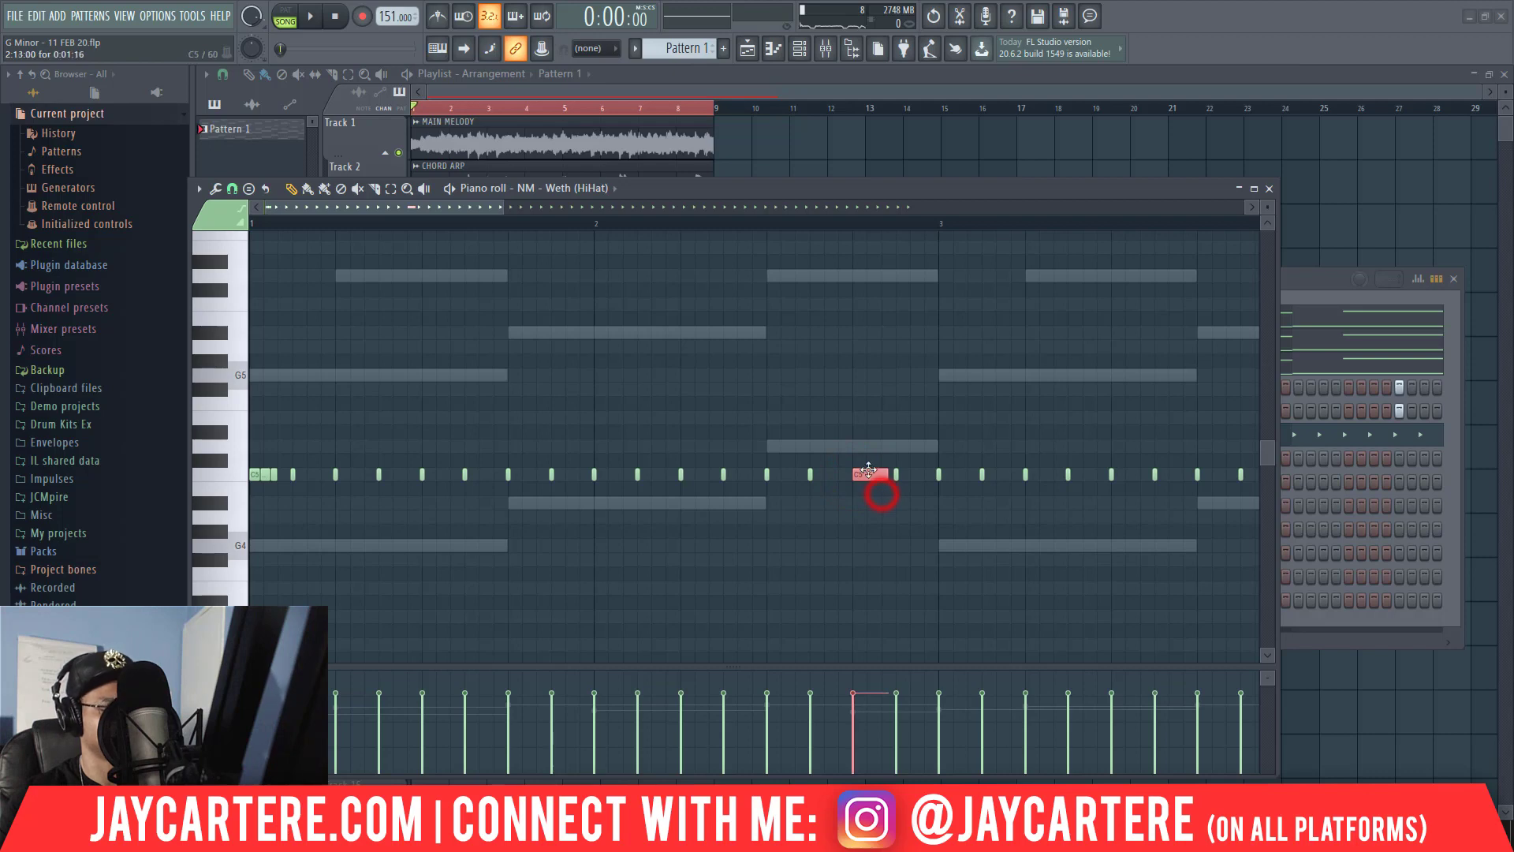
Chop the lengthened hi-hat note on step 13 of bar 2 into a roll with the Default pattern.
{"action": "key", "text": "alt+u"}
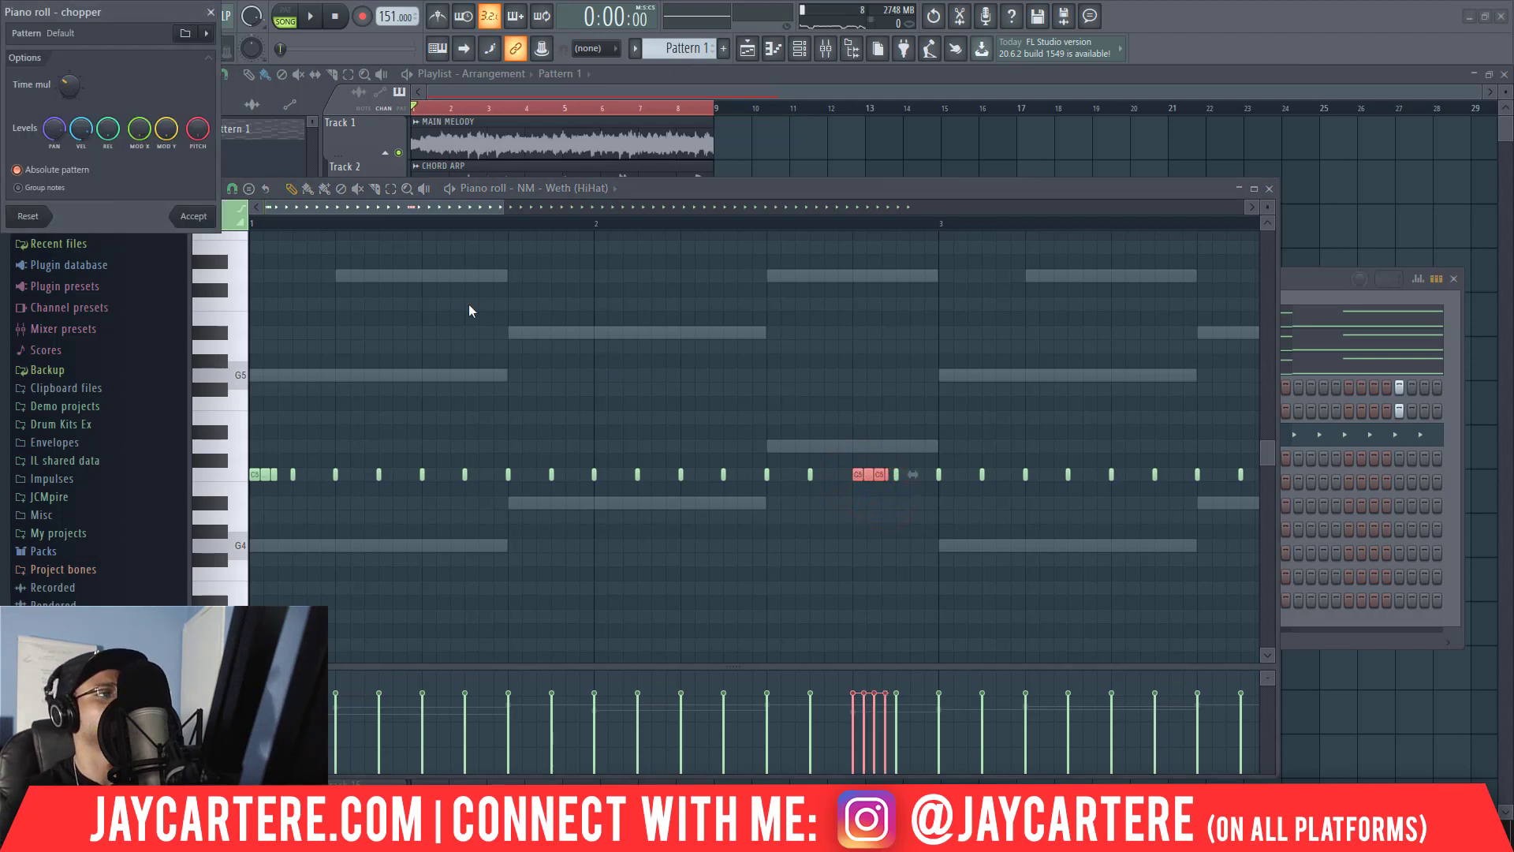
{"action": "key", "text": "space"}
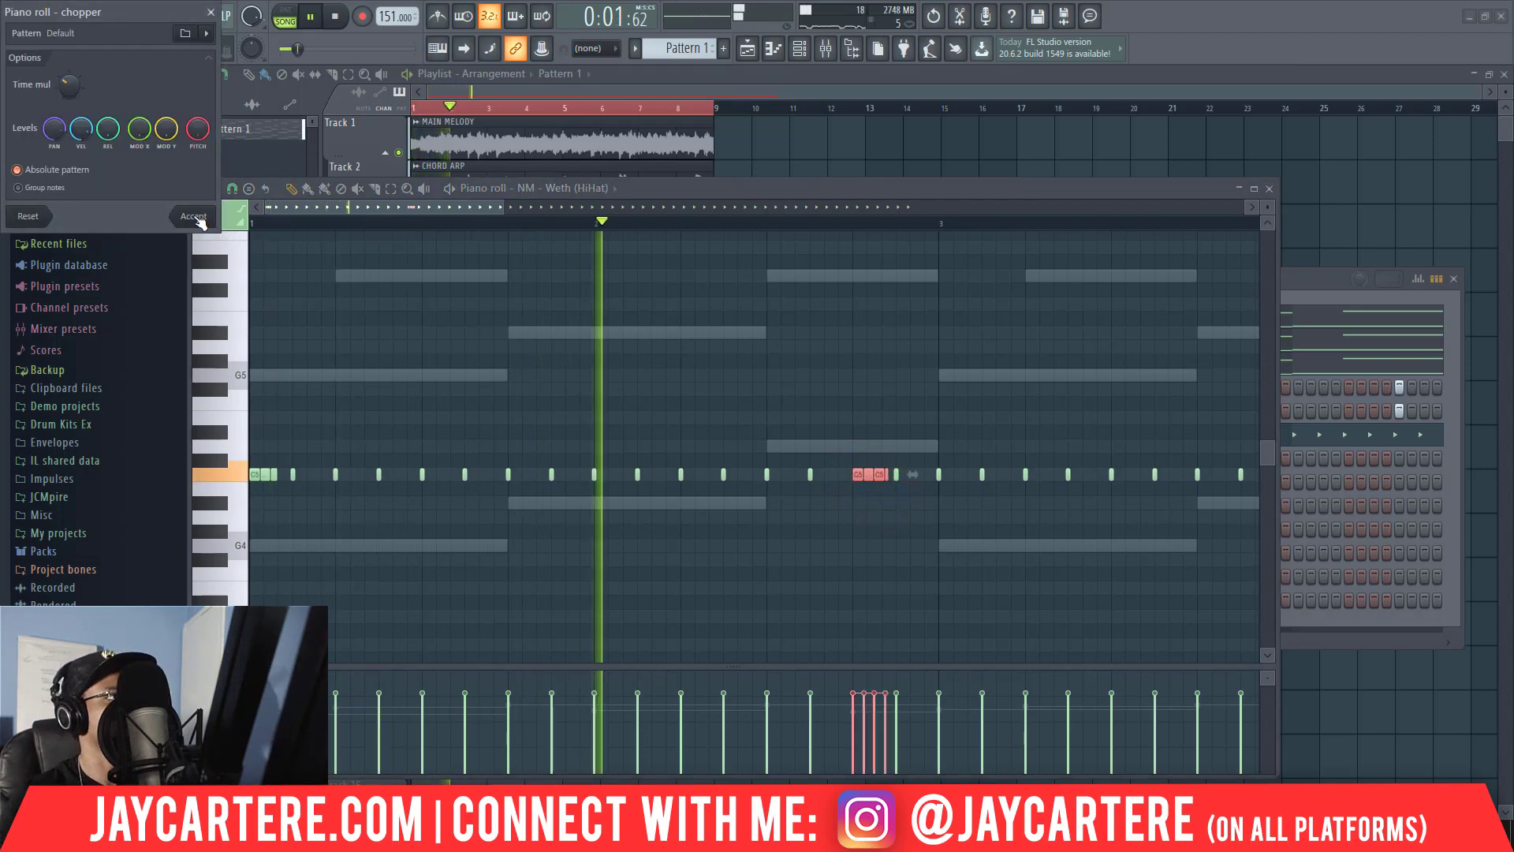
{"action": "left_click", "coordinate": [197, 220]}
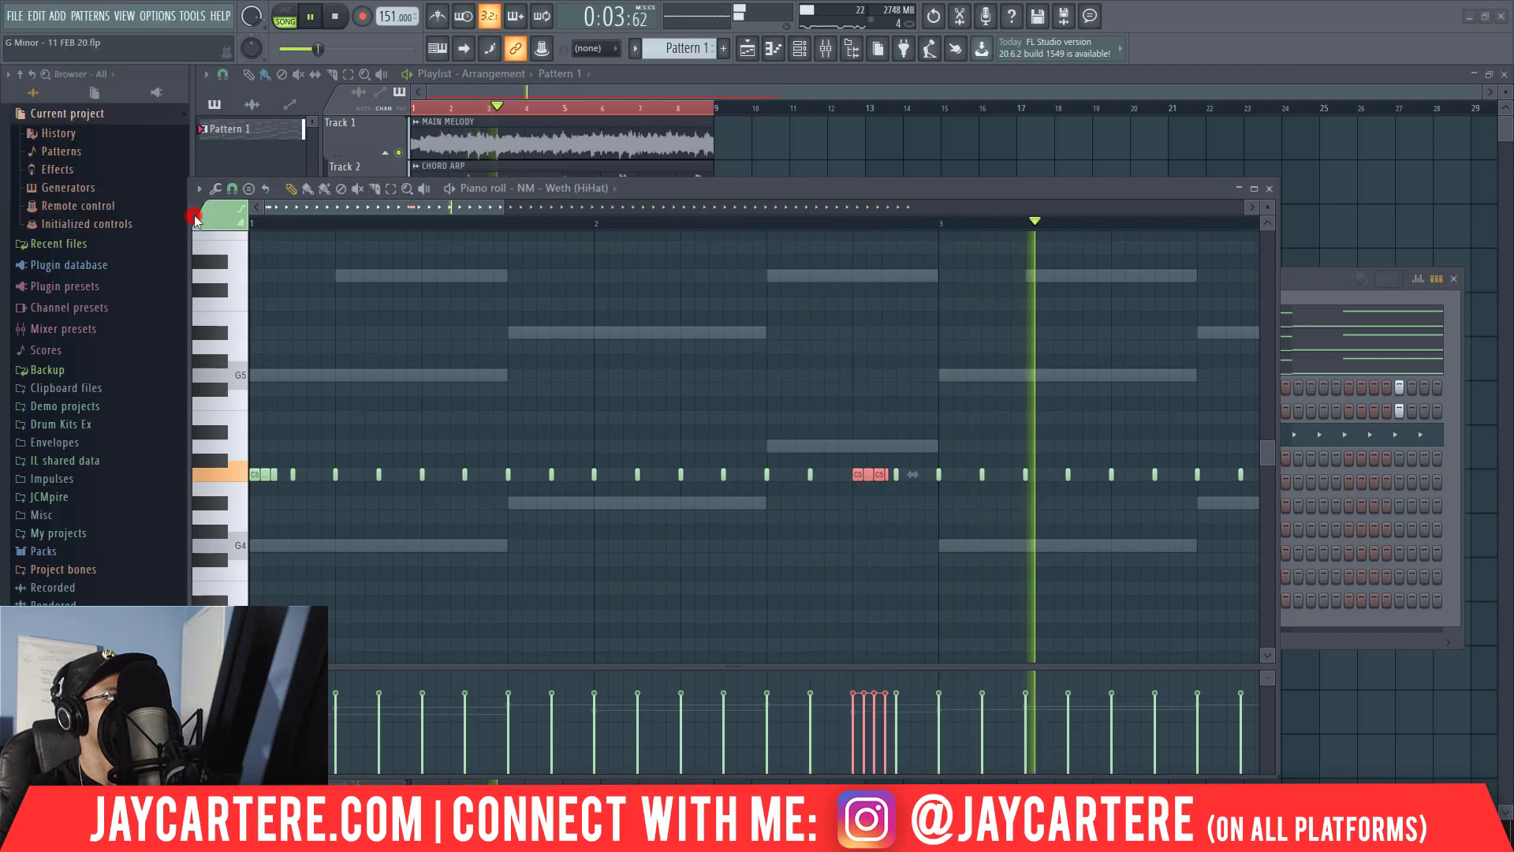
{"action": "key", "text": "space"}
Delete the hi-hat notes from bar 3 onward and copy the two-bar hi-hat pattern into bars 3 and 4.
{"action": "left_click_drag", "start_coordinate": [505, 213], "coordinate": [600, 213]}
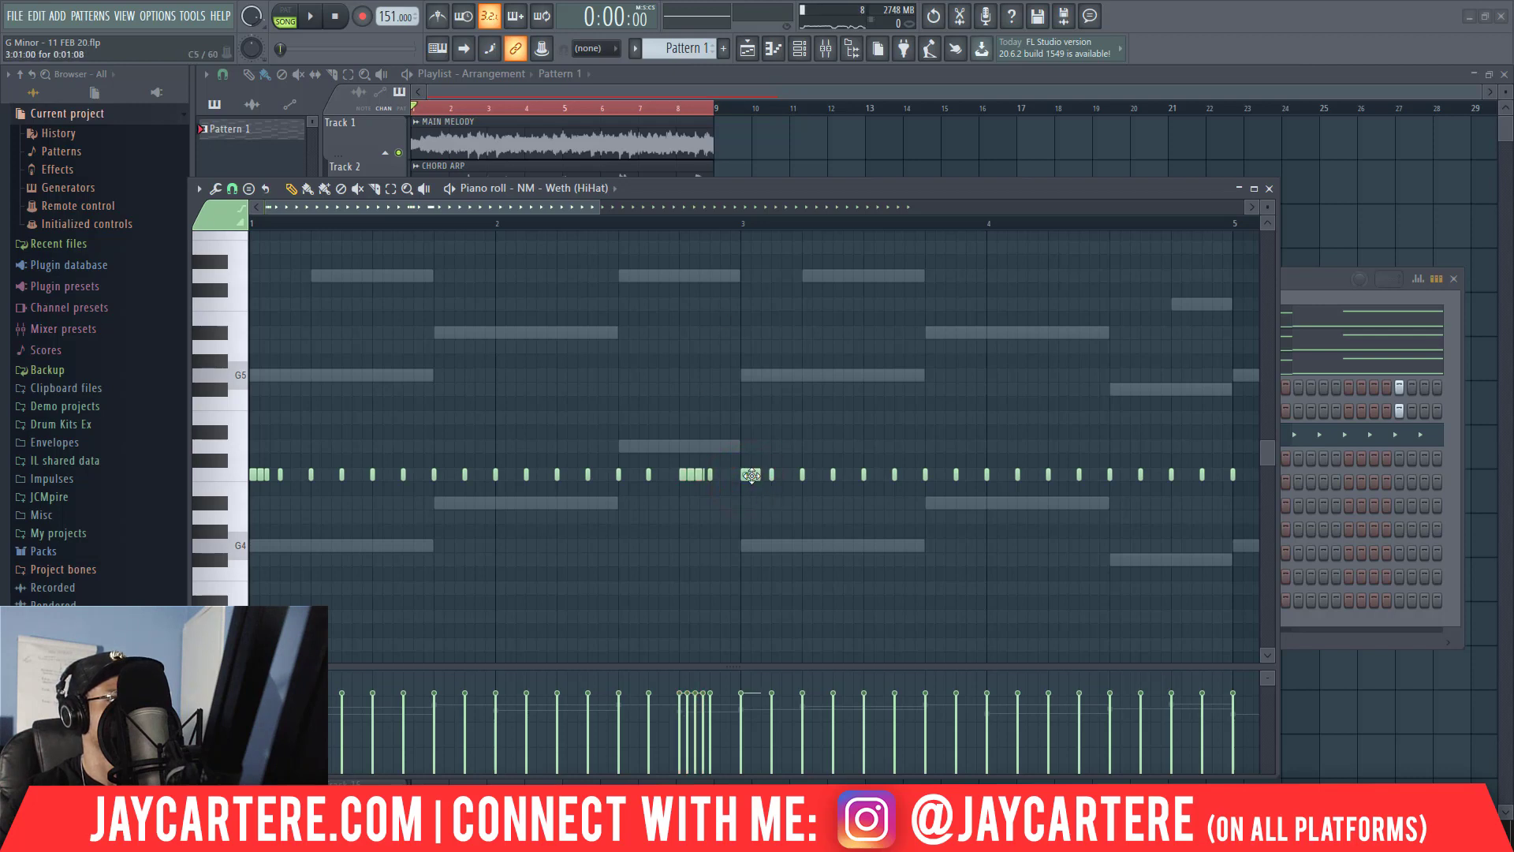
{"action": "right_click", "coordinate": [1233, 475]}
{"action": "left_click_drag", "start_coordinate": [1065, 478], "coordinate": [845, 457]}
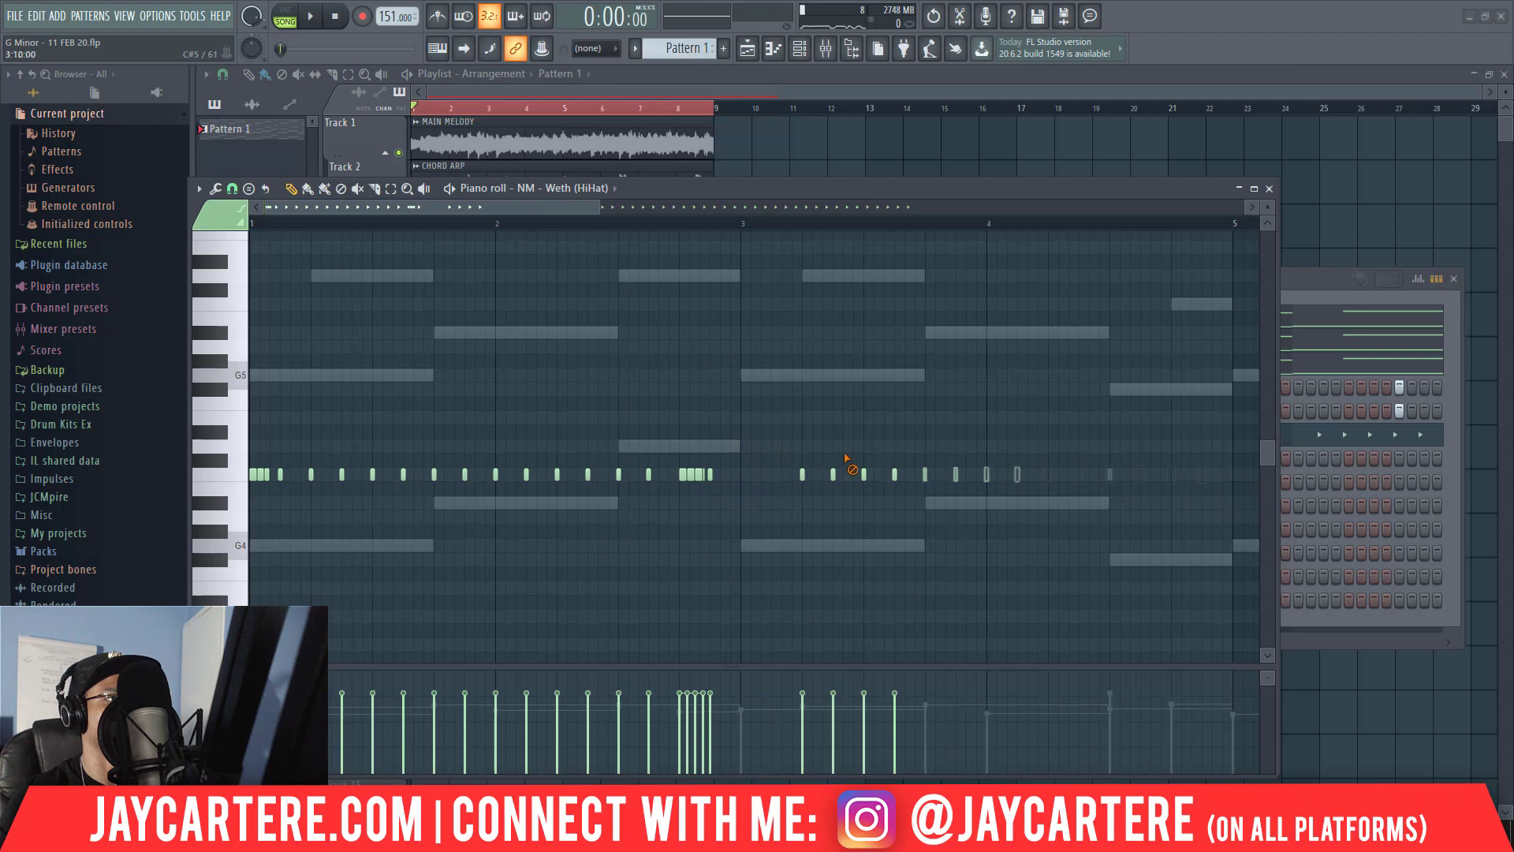
{"action": "left_click_drag", "start_coordinate": [920, 509], "coordinate": [252, 368]}
{"action": "left_click_drag", "start_coordinate": [260, 475], "coordinate": [750, 474]}
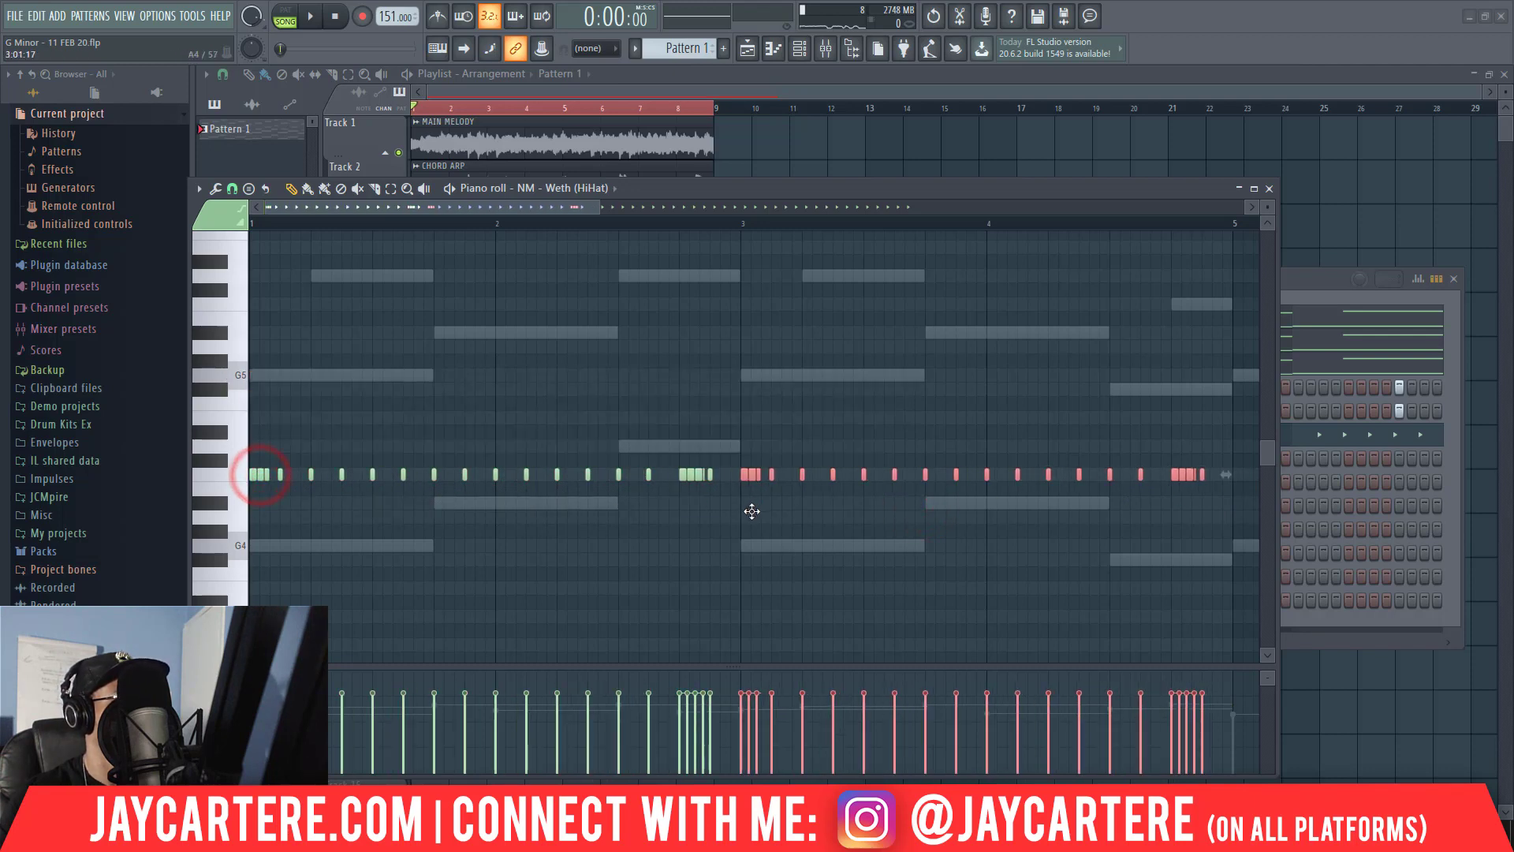
Duplicate the first four bars of hi-hats into bars 5 to 8 and audition the result.
{"action": "scroll", "coordinate": [759, 517], "scroll_direction": "down", "scroll_amount": 2}
{"action": "left_click_drag", "start_coordinate": [889, 562], "coordinate": [253, 404]}
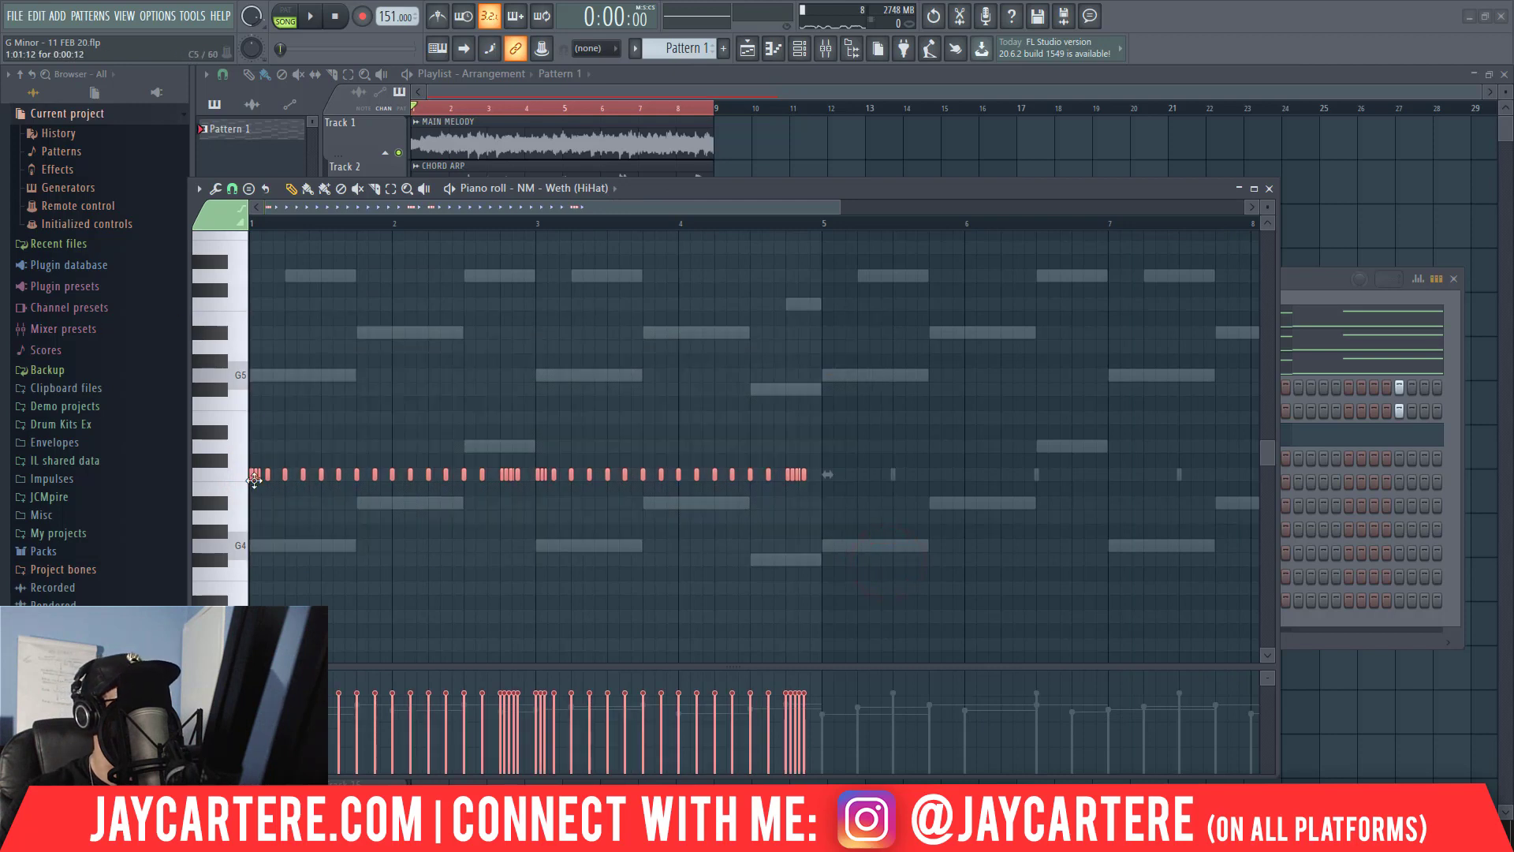
{"action": "left_click_drag", "start_coordinate": [254, 480], "coordinate": [538, 474]}
{"action": "key", "text": "space"}
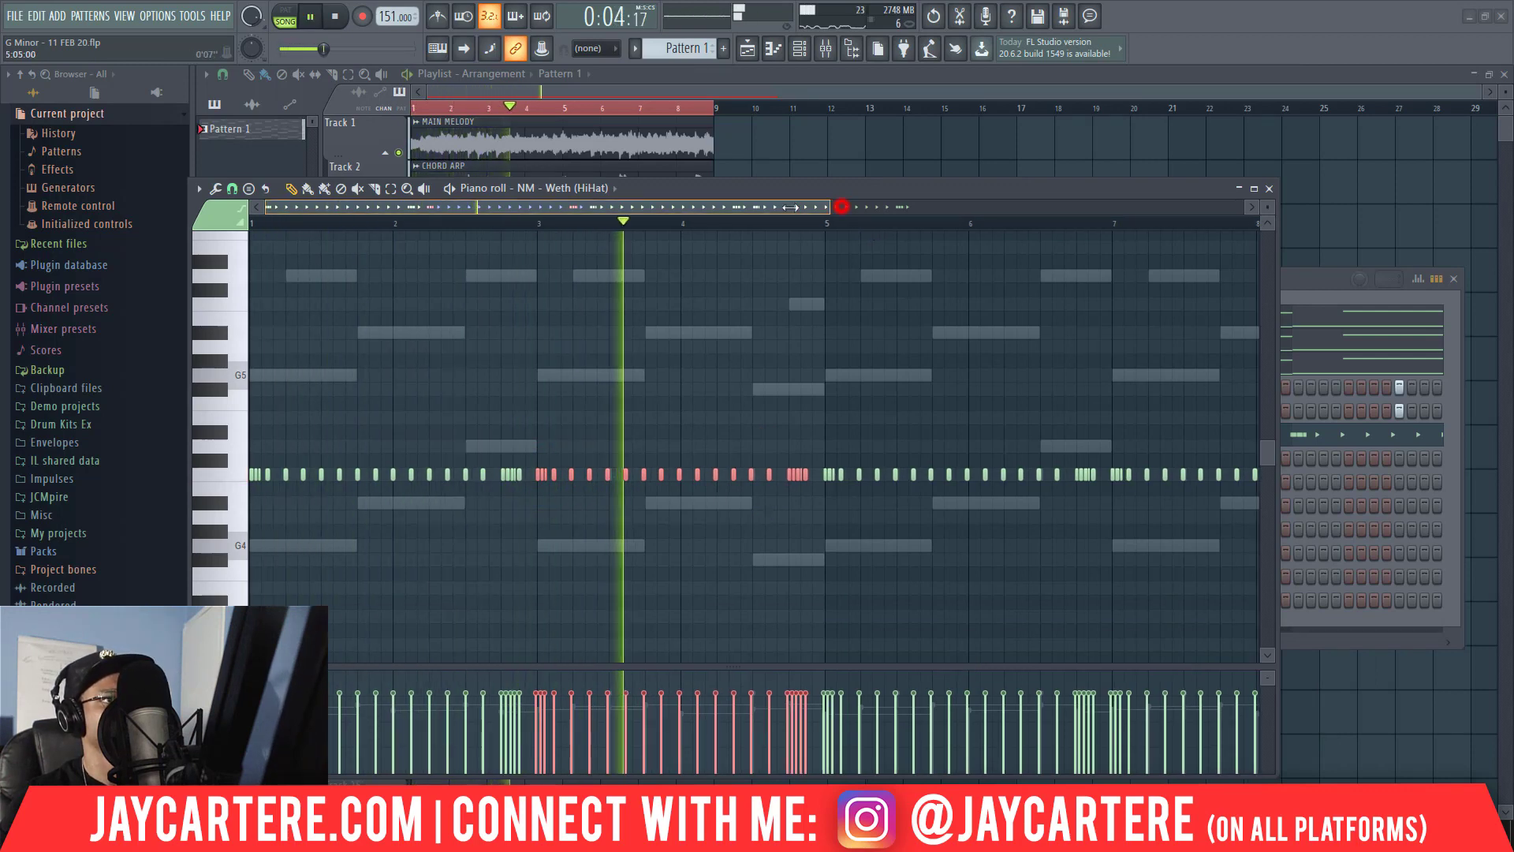
{"action": "left_click_drag", "start_coordinate": [844, 207], "coordinate": [927, 216]}
{"action": "left_click_drag", "start_coordinate": [702, 206], "coordinate": [266, 209]}
{"action": "key", "text": "space"}
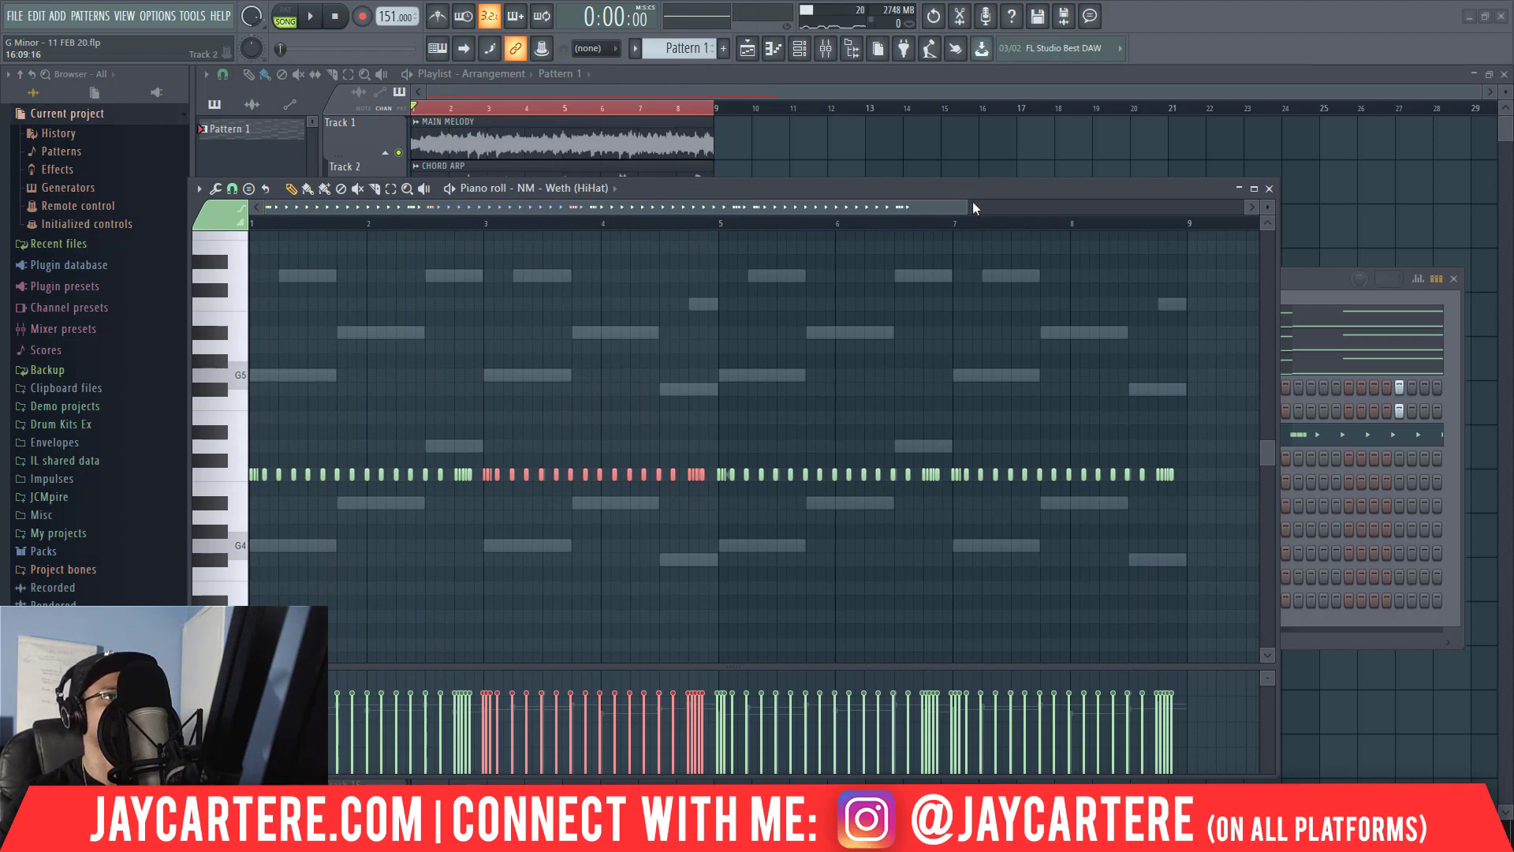
Select all hi-hat notes and randomize their velocity slightly with the Randomizer.
{"action": "left_click_drag", "start_coordinate": [968, 205], "coordinate": [1325, 207]}
{"action": "left_click", "coordinate": [608, 561]}
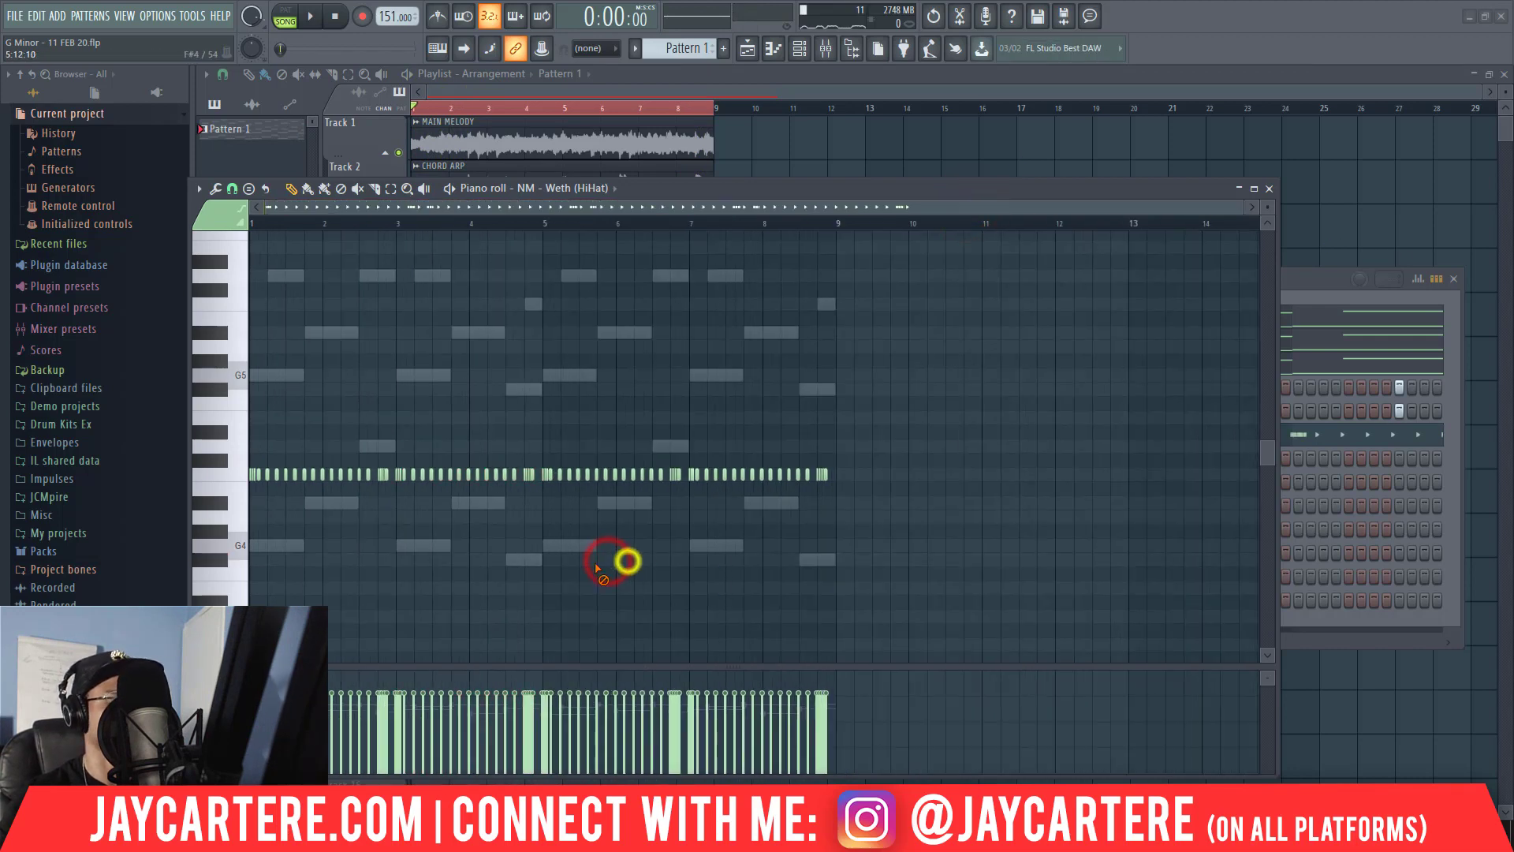
{"action": "key", "text": "ctrl+a"}
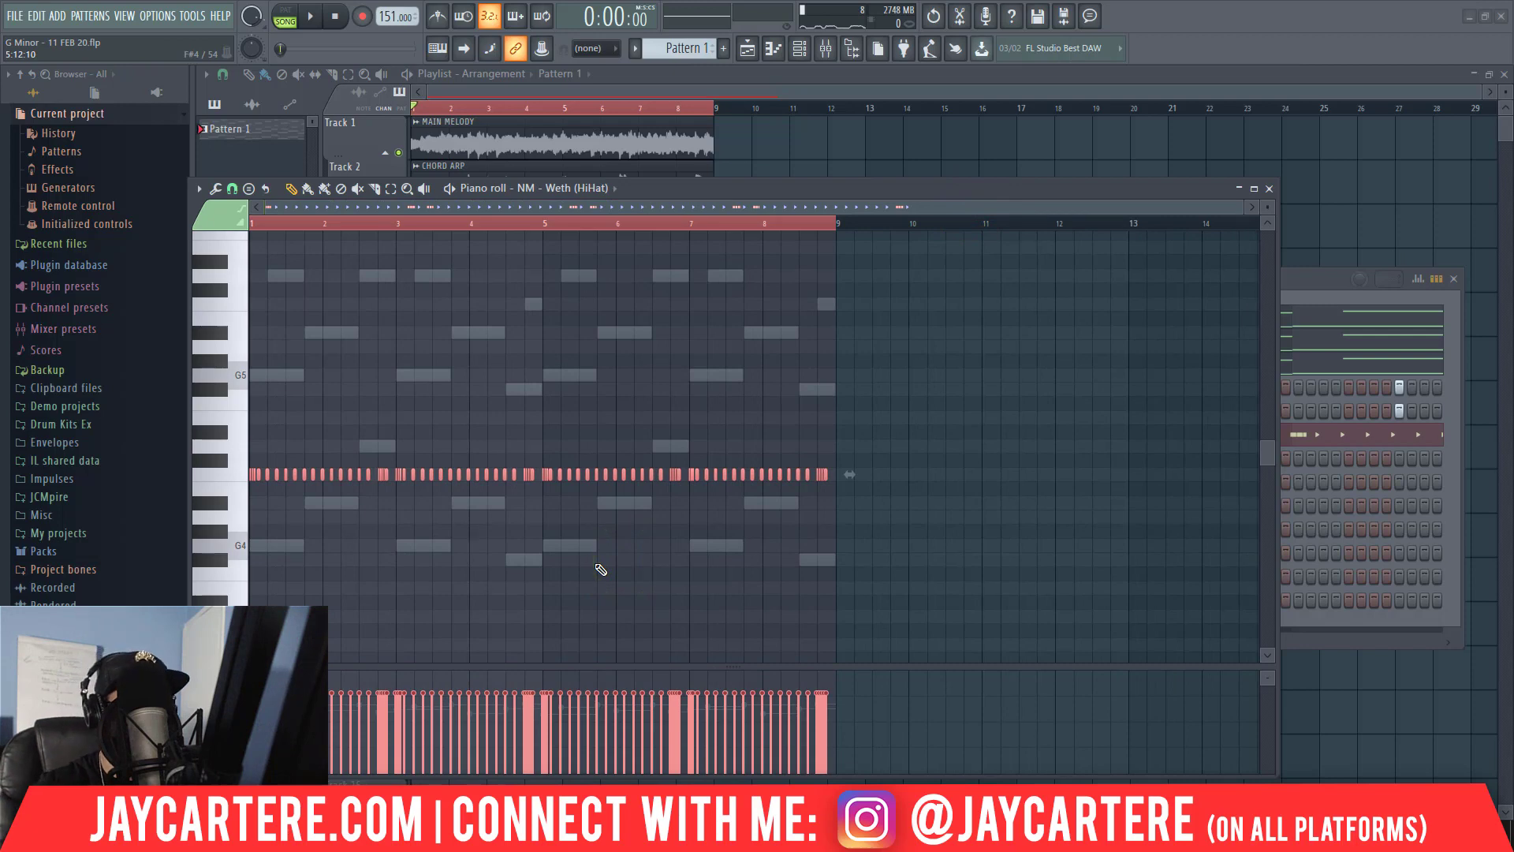
{"action": "key", "text": "alt+r"}
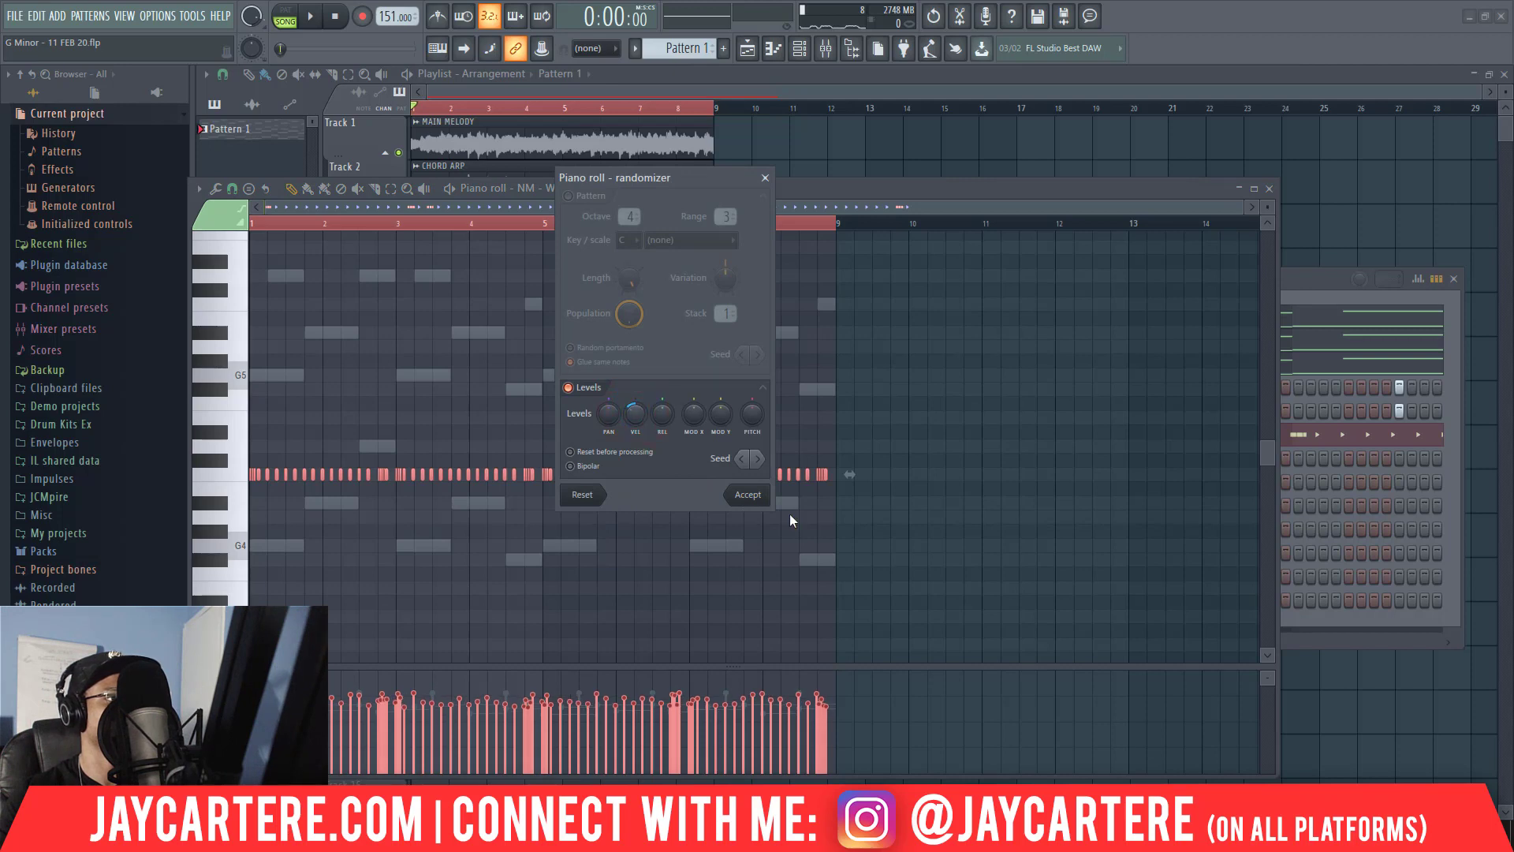
{"action": "left_click", "coordinate": [765, 500]}
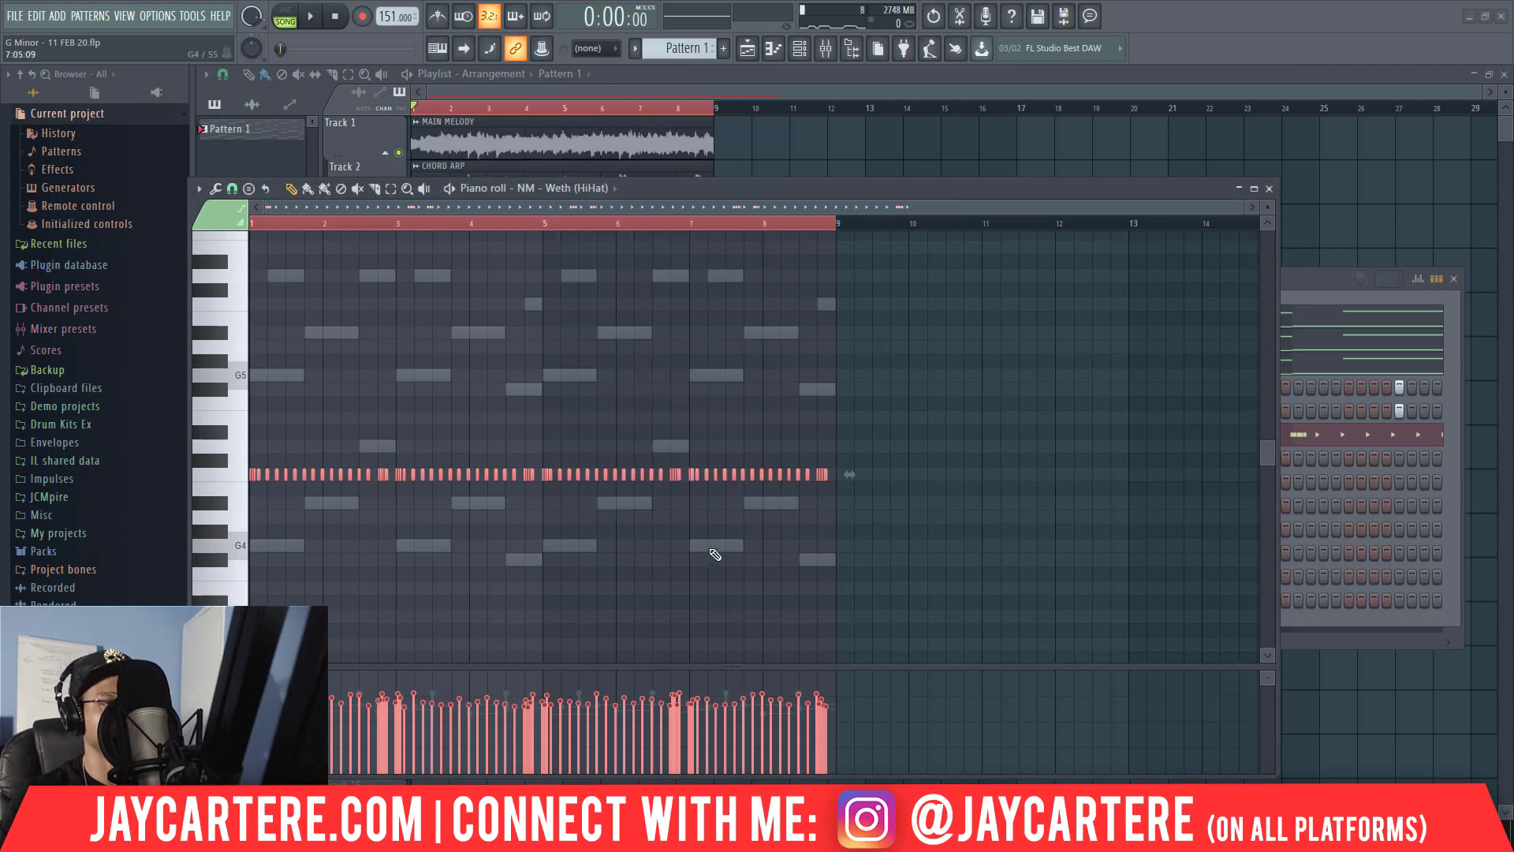
Randomize the panning of all hi-hat notes with velocity randomization turned off and Bipolar enabled.
{"action": "key", "text": "alt+r"}
{"action": "left_click", "coordinate": [633, 415]}
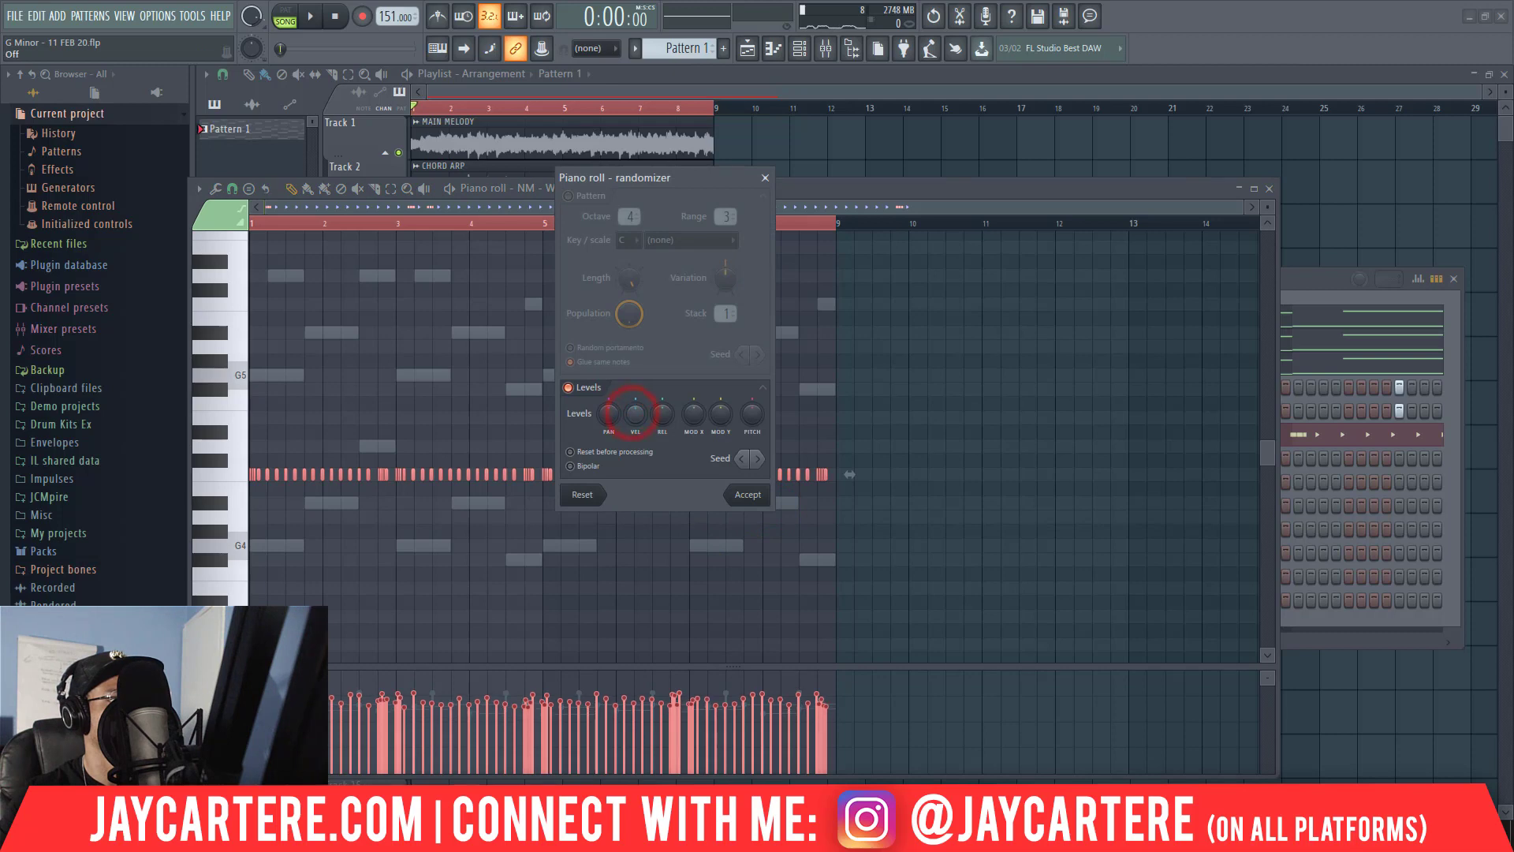
{"action": "left_click", "coordinate": [611, 415]}
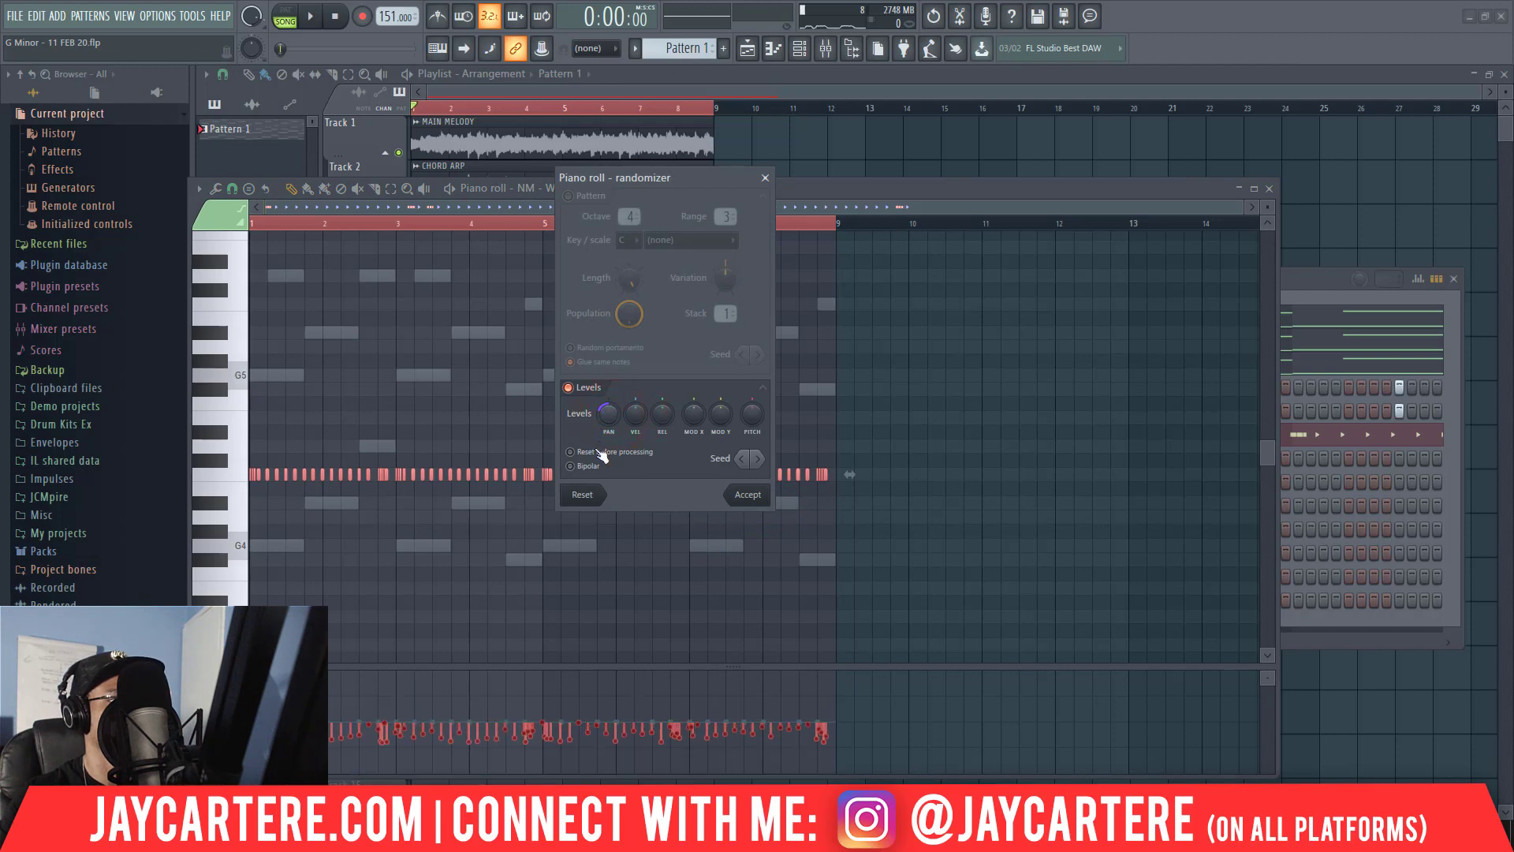
{"action": "left_click", "coordinate": [579, 467]}
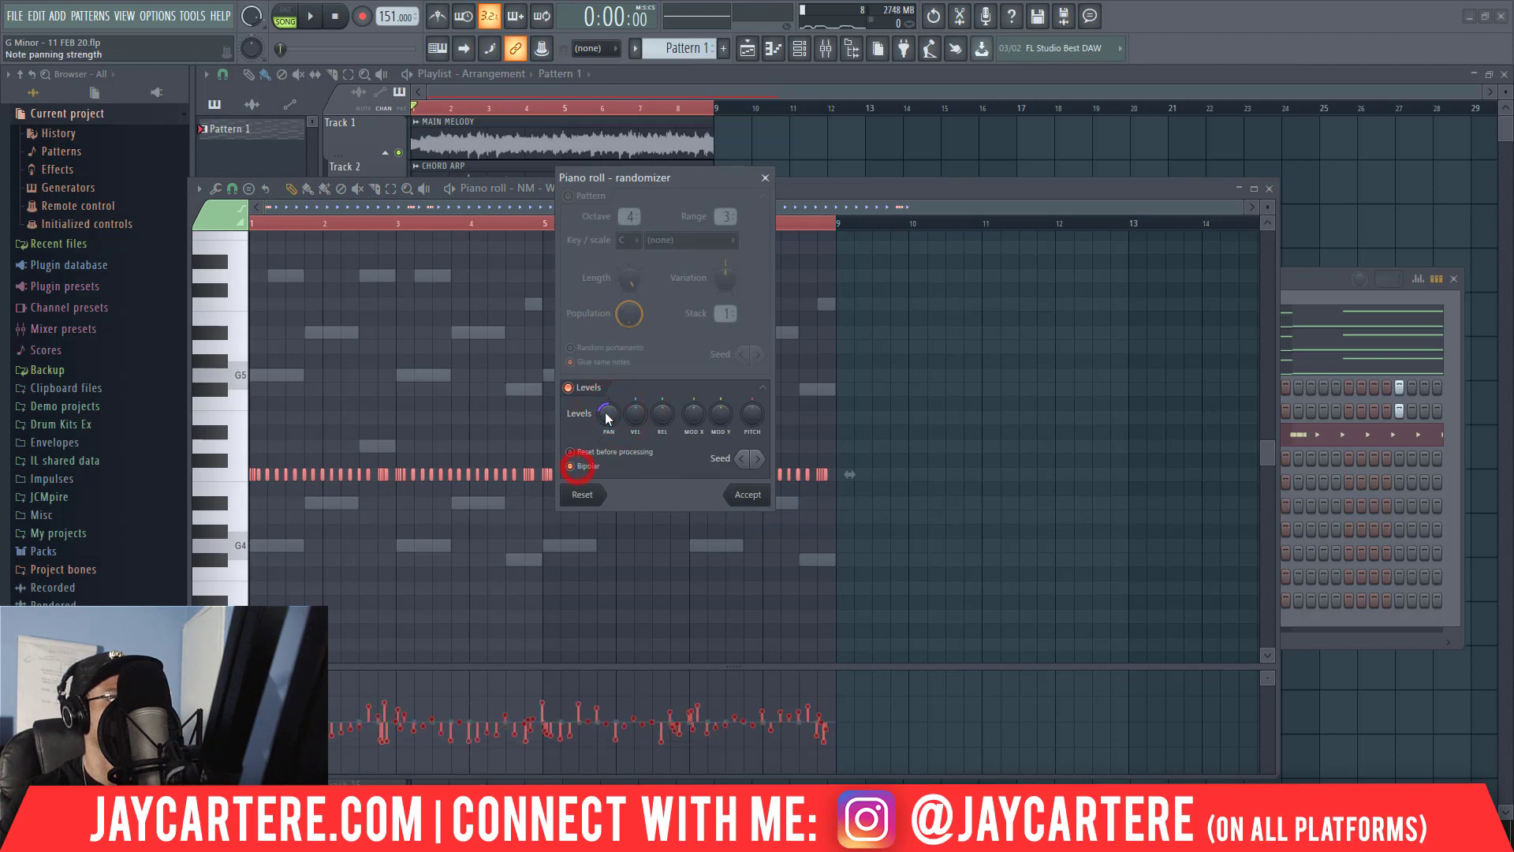
{"action": "left_click", "coordinate": [747, 492]}
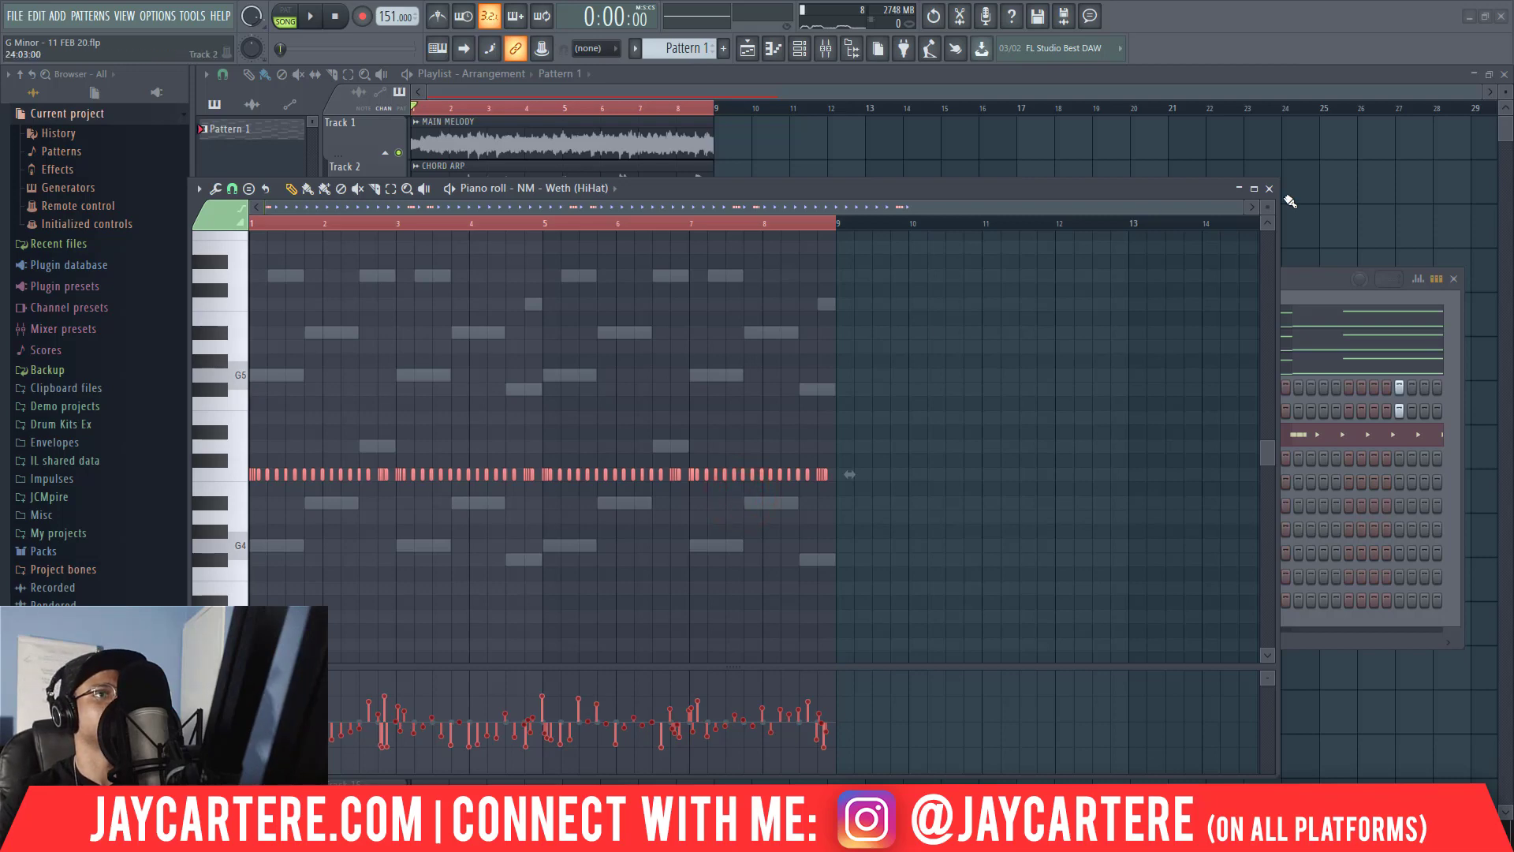
Audition the beat and shift the hi-hat notes of bars 3 and 4 to start exactly on bar 3.
{"action": "key", "text": "space"}
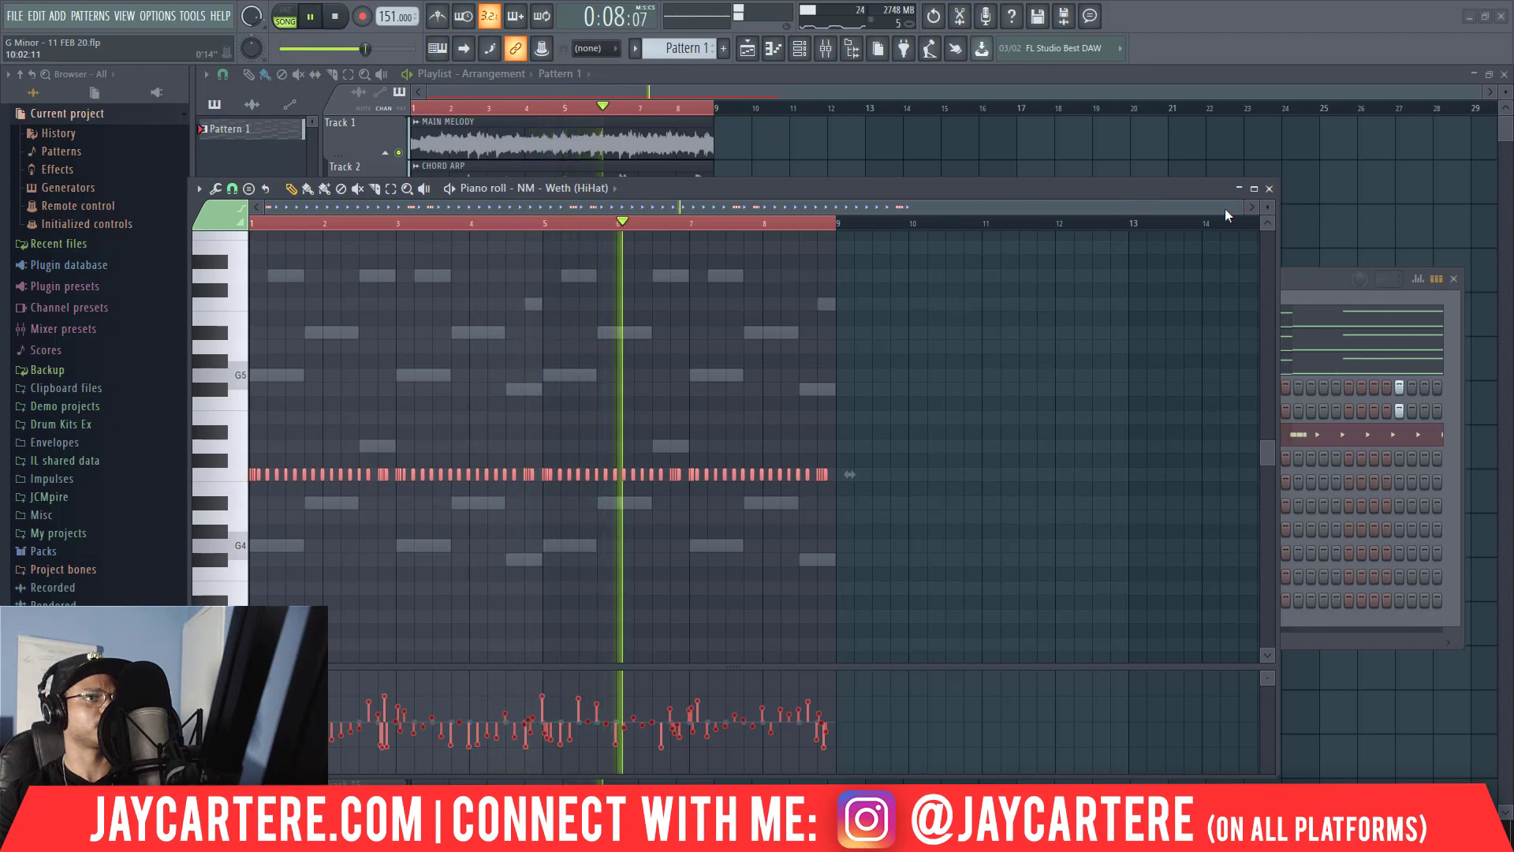
{"action": "left_click_drag", "start_coordinate": [1237, 208], "coordinate": [433, 234]}
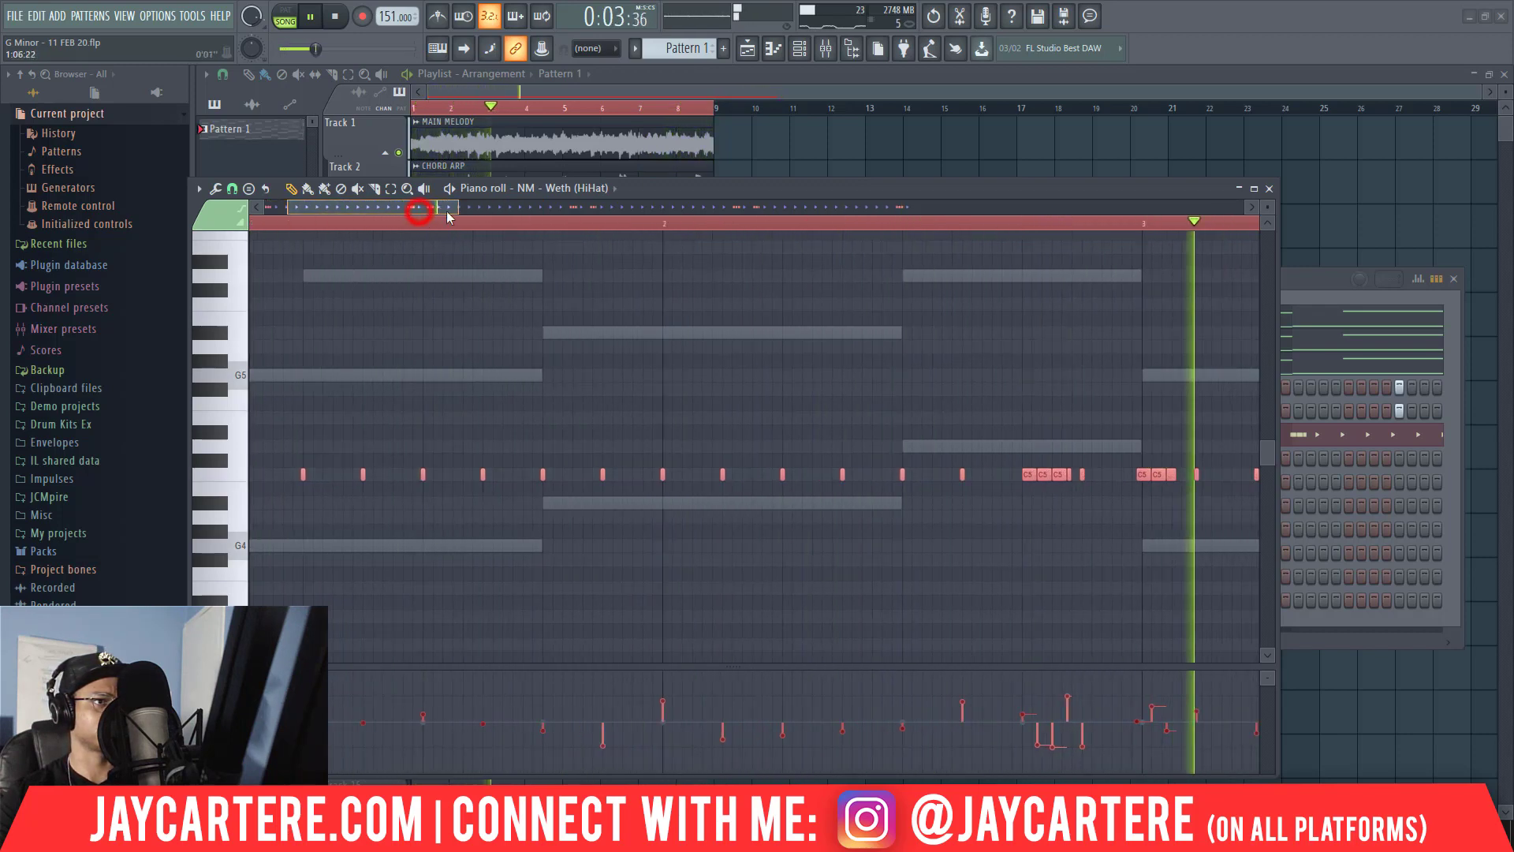
{"action": "left_click_drag", "start_coordinate": [422, 219], "coordinate": [547, 224]}
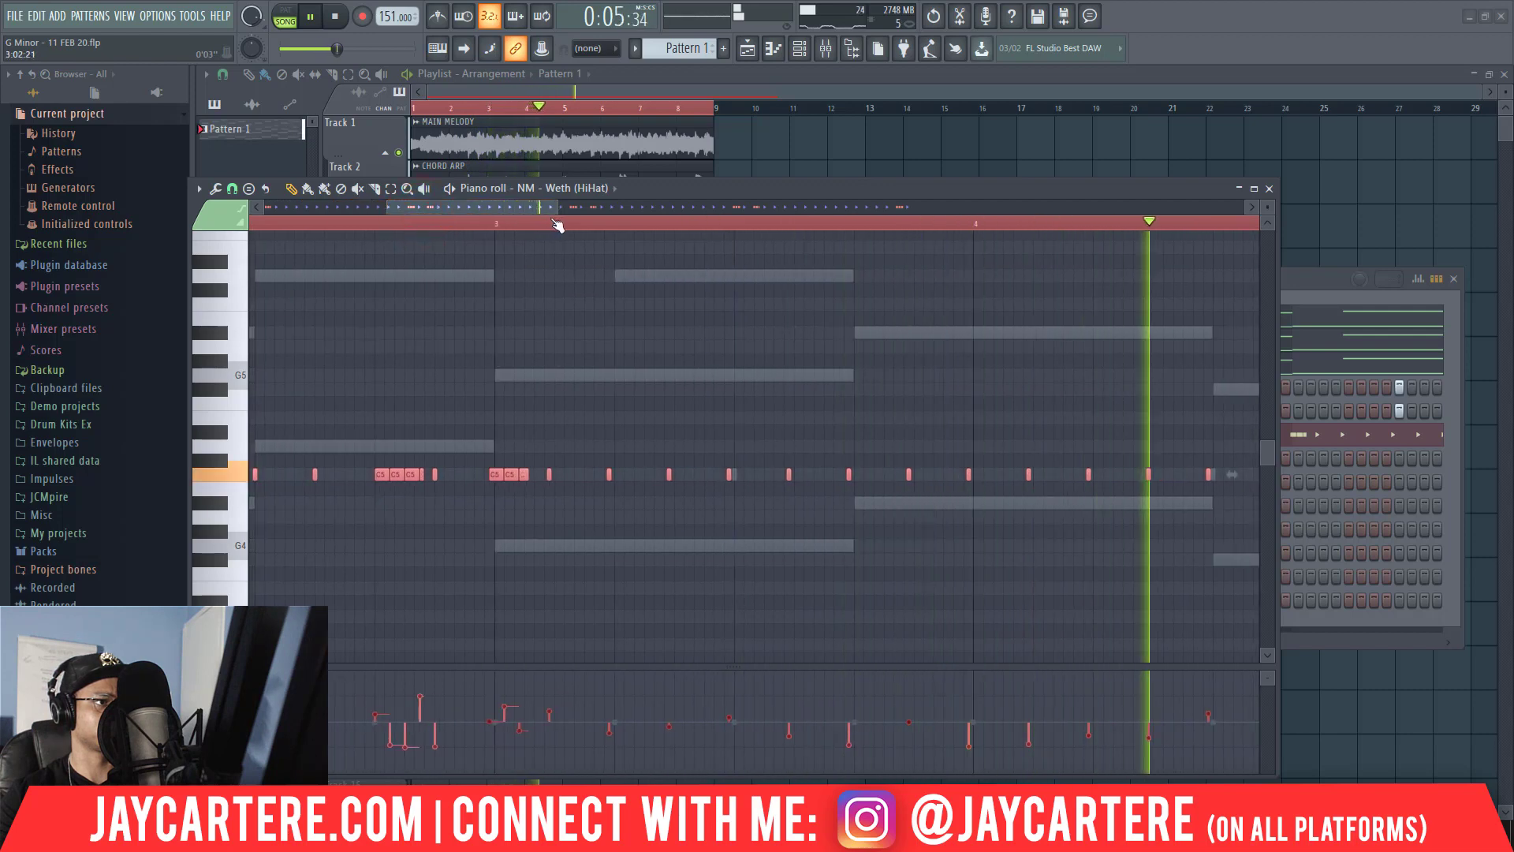
{"action": "left_click_drag", "start_coordinate": [558, 208], "coordinate": [827, 212]}
{"action": "left_click_drag", "start_coordinate": [710, 498], "coordinate": [347, 414]}
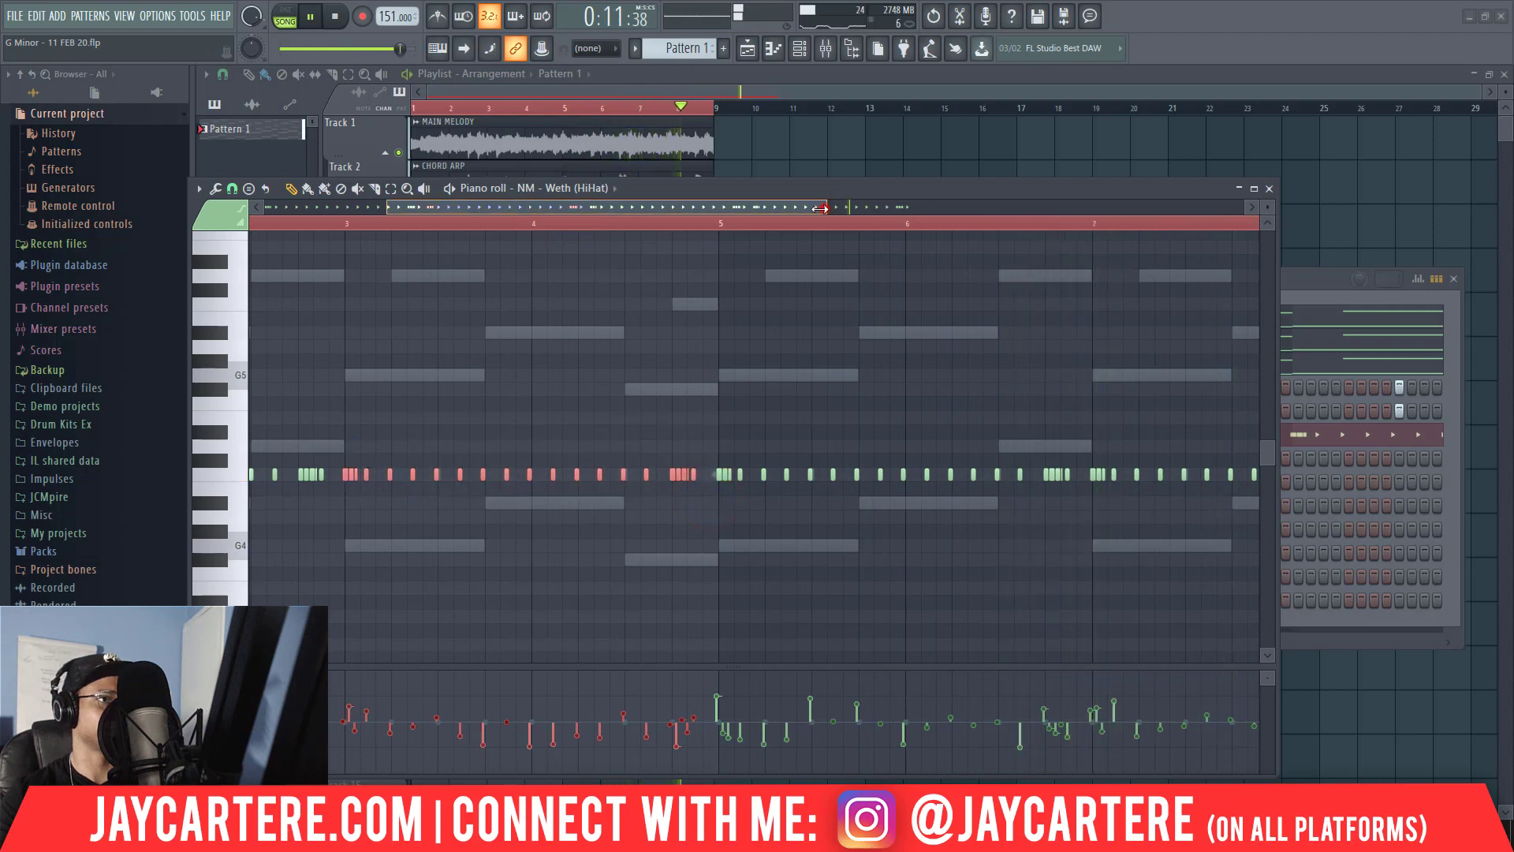
{"action": "left_click_drag", "start_coordinate": [824, 208], "coordinate": [657, 392]}
{"action": "left_click_drag", "start_coordinate": [648, 476], "coordinate": [656, 478]}
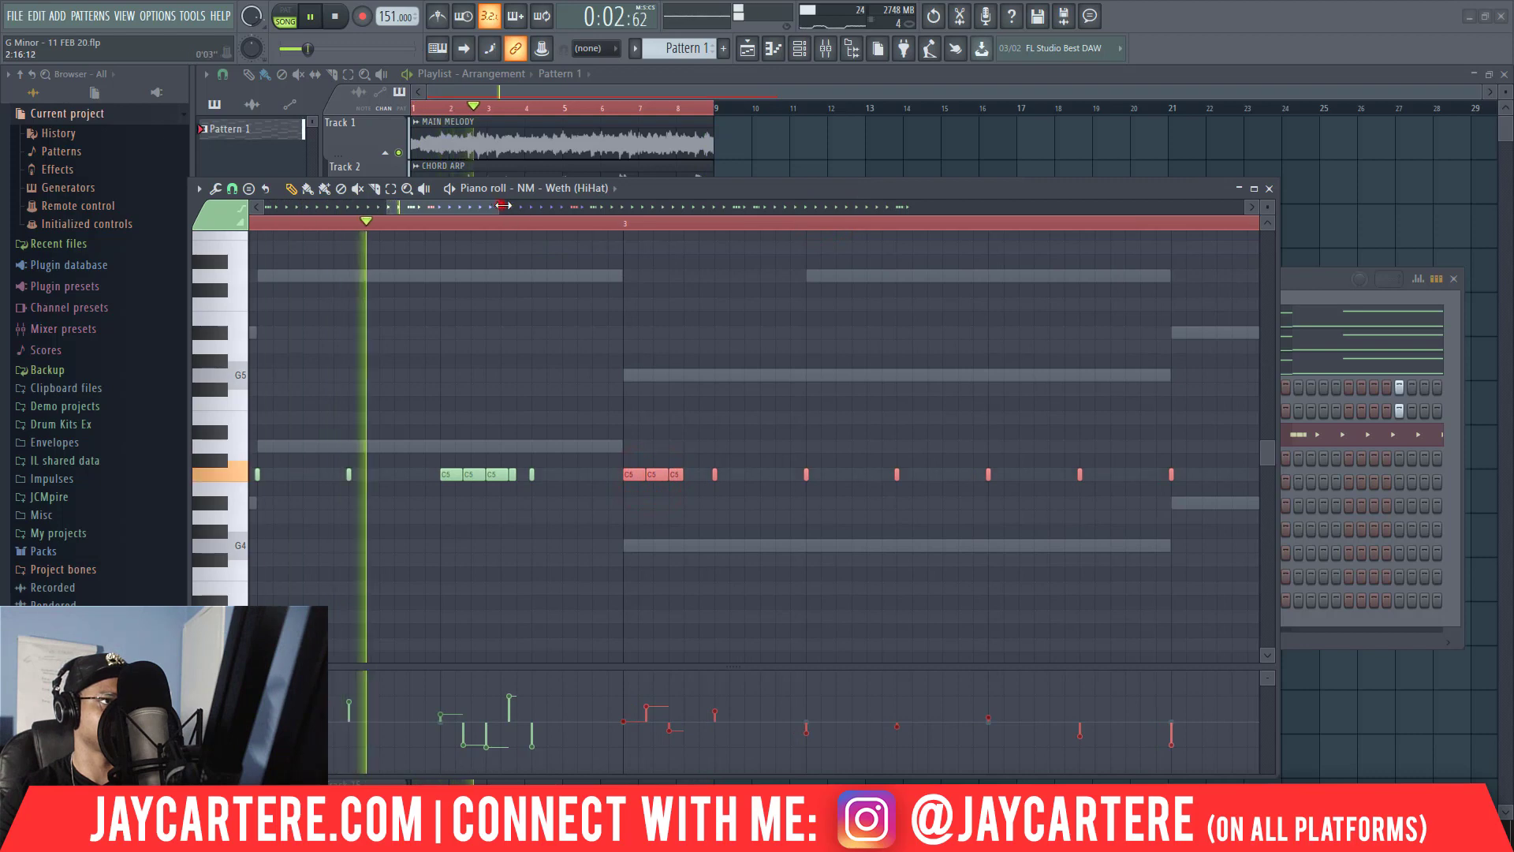
Shift the hi-hat notes of bars 7 and 8 slightly later to start exactly on bar 7.
{"action": "left_click_drag", "start_coordinate": [500, 206], "coordinate": [979, 209]}
{"action": "left_click_drag", "start_coordinate": [1160, 490], "coordinate": [875, 426]}
{"action": "left_click_drag", "start_coordinate": [754, 209], "coordinate": [967, 210]}
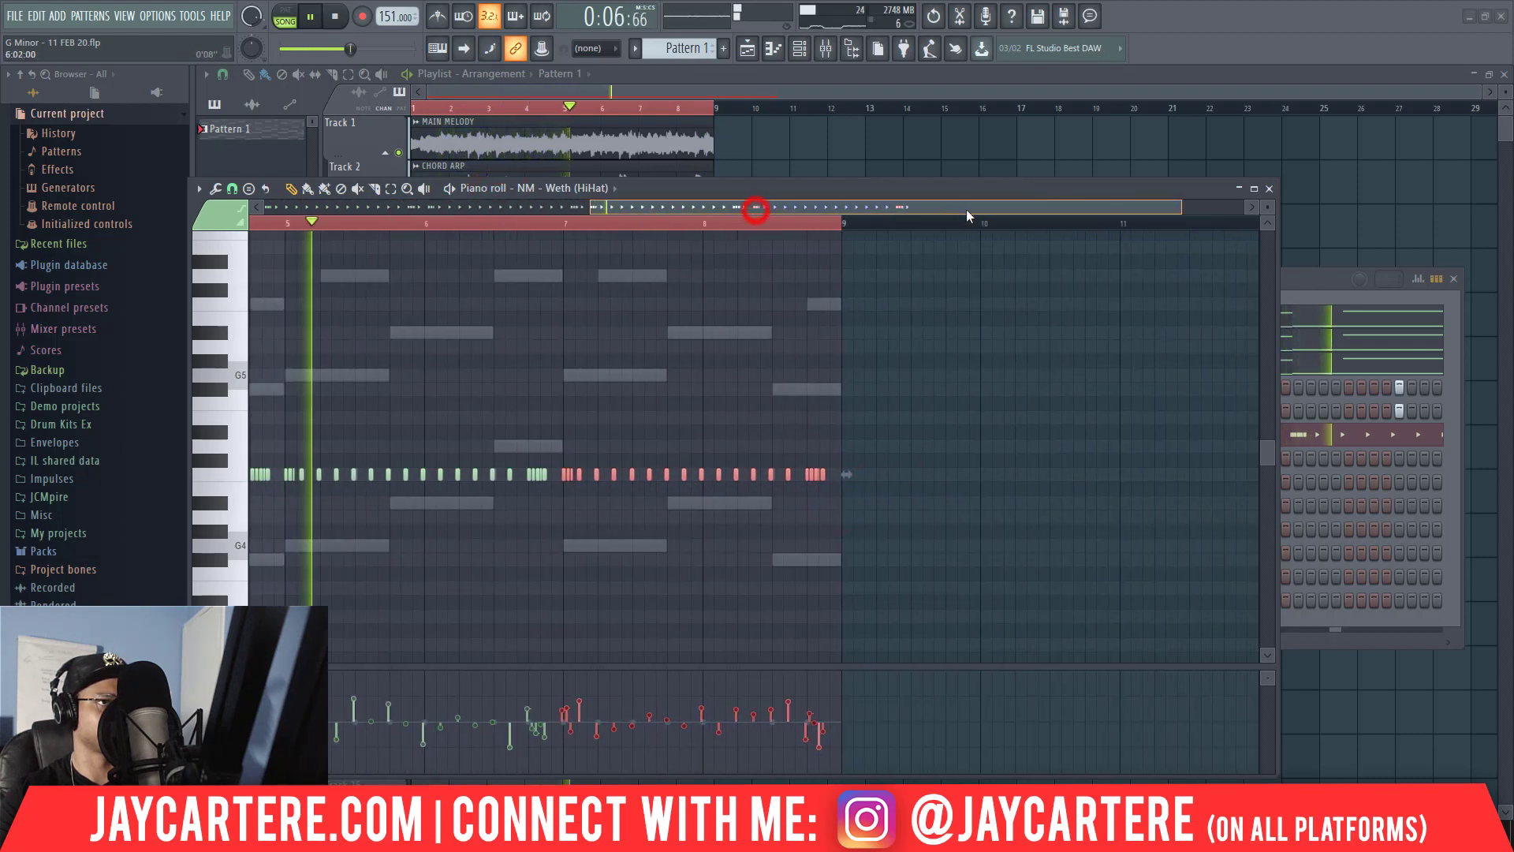
{"action": "left_click_drag", "start_coordinate": [1191, 207], "coordinate": [749, 202]}
{"action": "left_click_drag", "start_coordinate": [738, 209], "coordinate": [835, 216]}
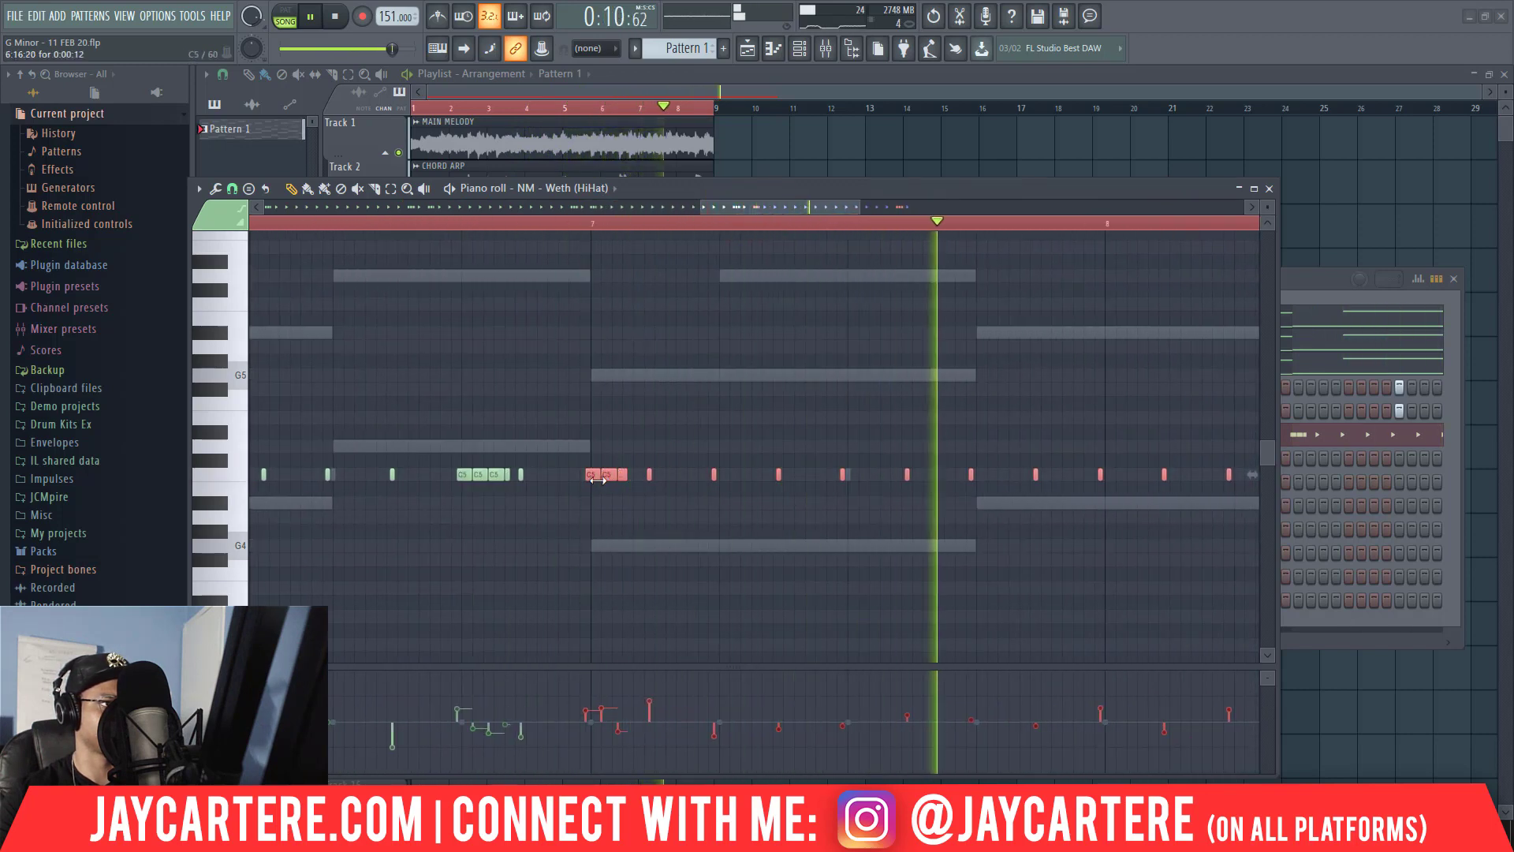
{"action": "left_click_drag", "start_coordinate": [600, 474], "coordinate": [606, 474]}
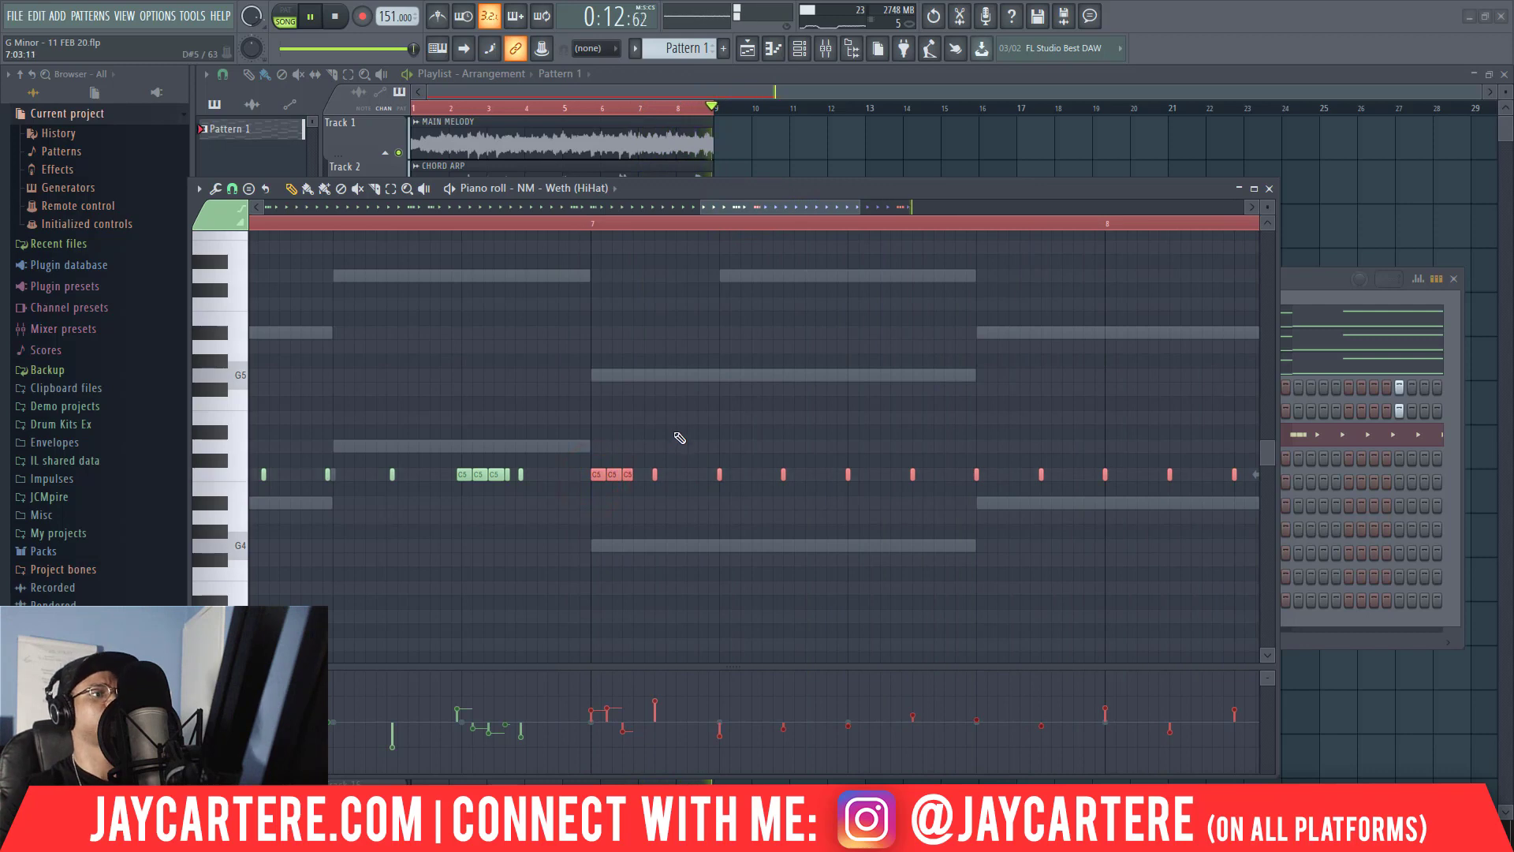
Close the hi-hat piano roll and stop playback.
{"action": "left_click", "coordinate": [1268, 188]}
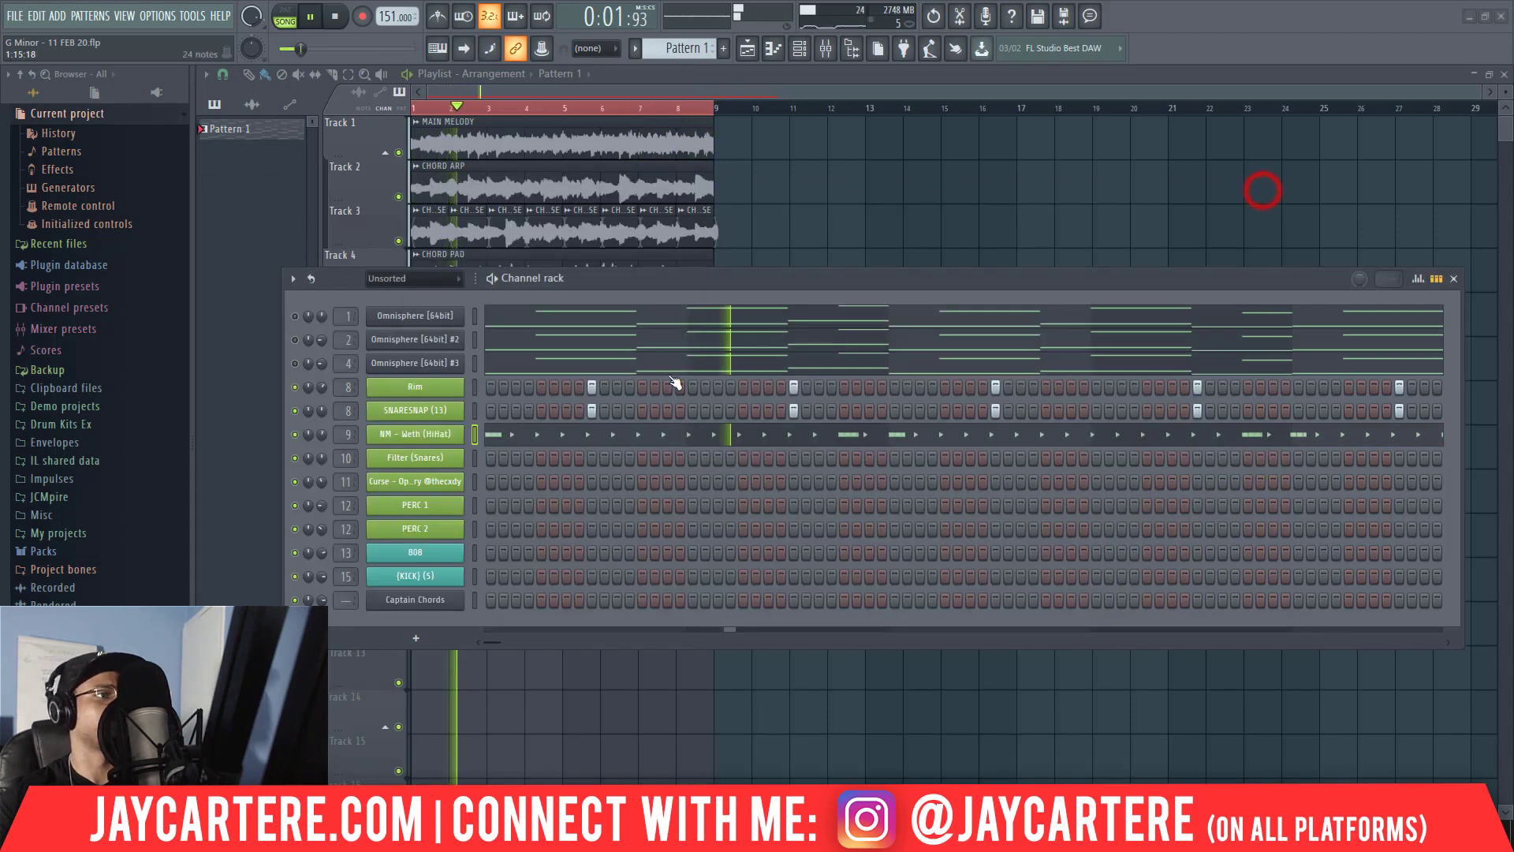
{"action": "key", "text": "space"}
{"action": "right_click", "coordinate": [409, 461]}
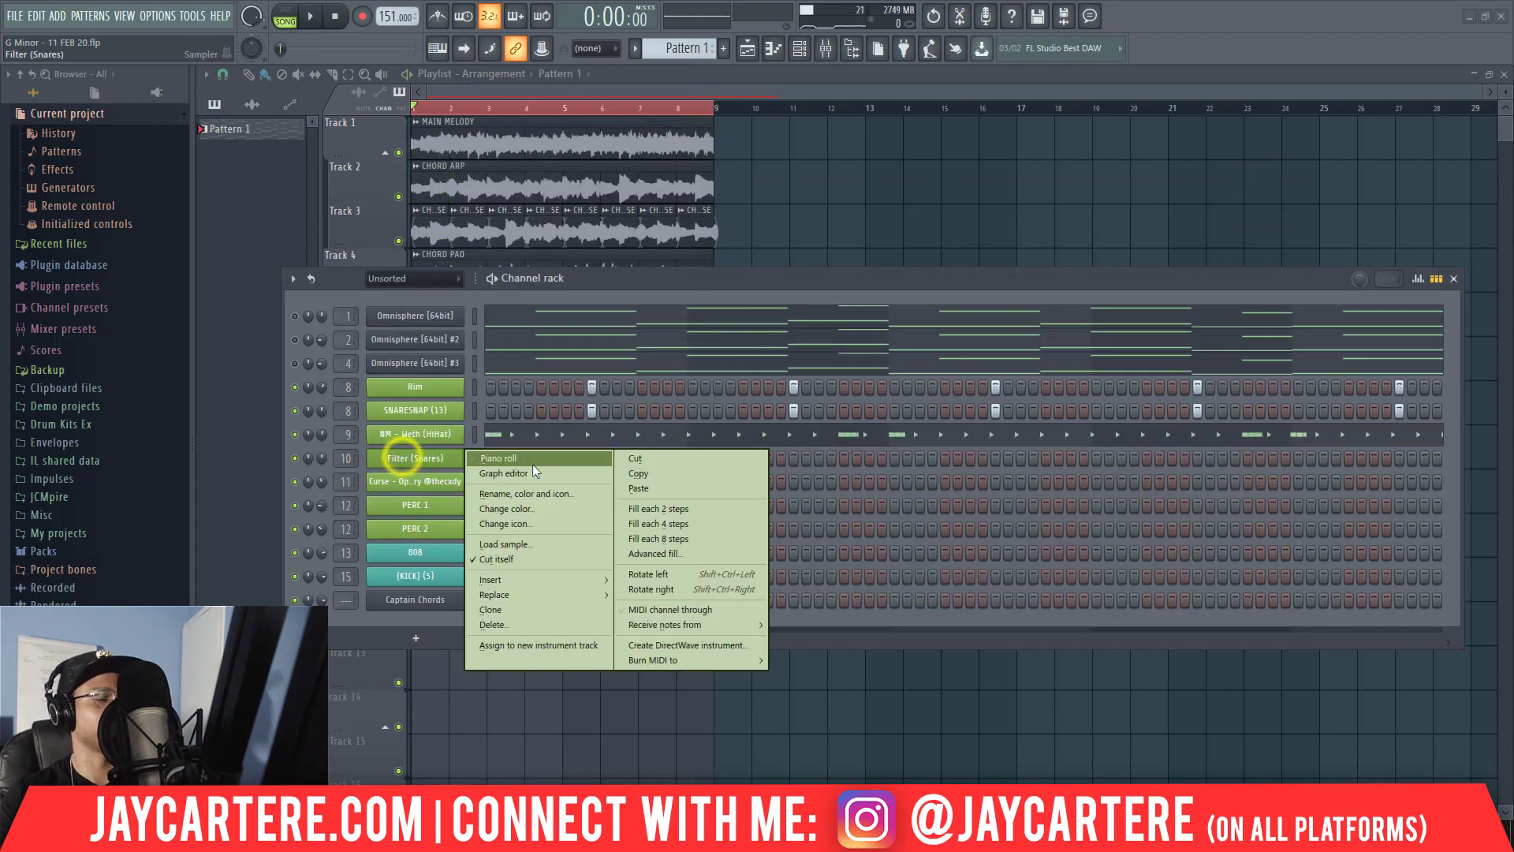
{"action": "left_click", "coordinate": [534, 459]}
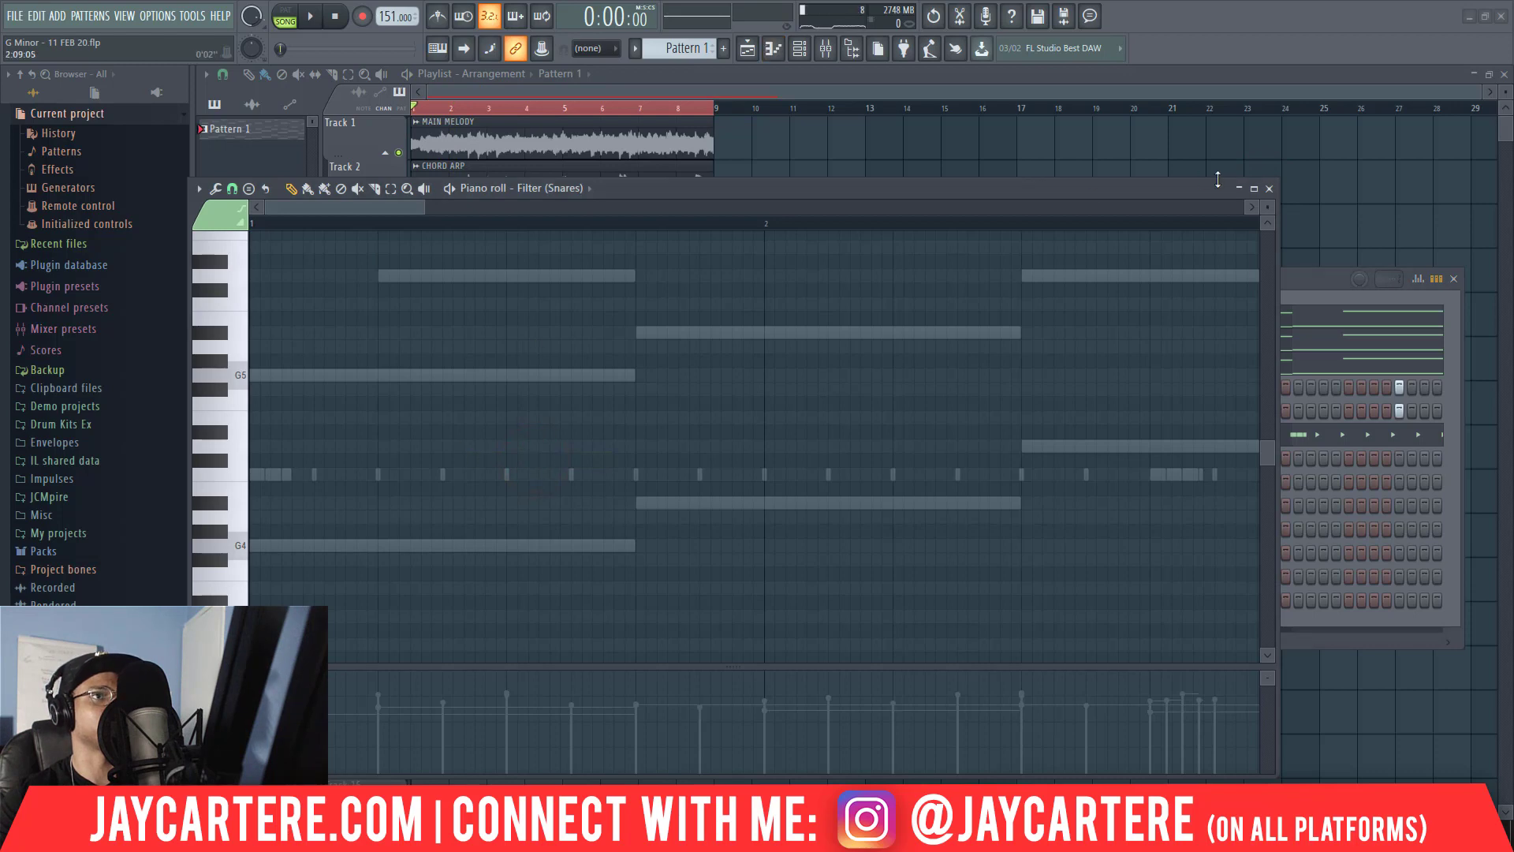
{"action": "left_click", "coordinate": [1270, 189]}
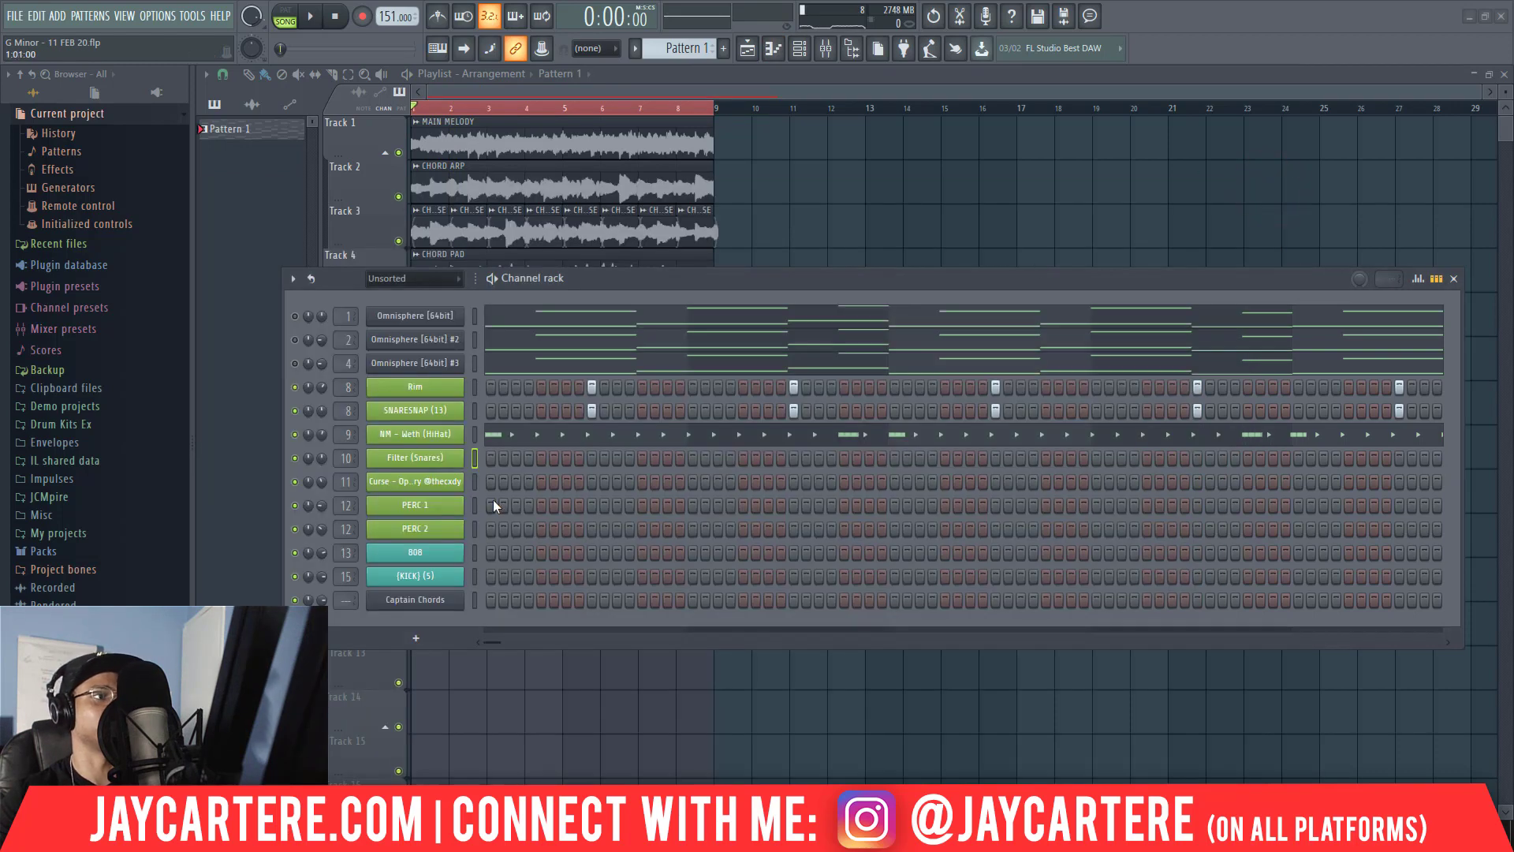
Add Filter (Snares) hits on step 3 of bars 1 and 2 and audition them with the beat.
{"action": "key", "text": "space"}
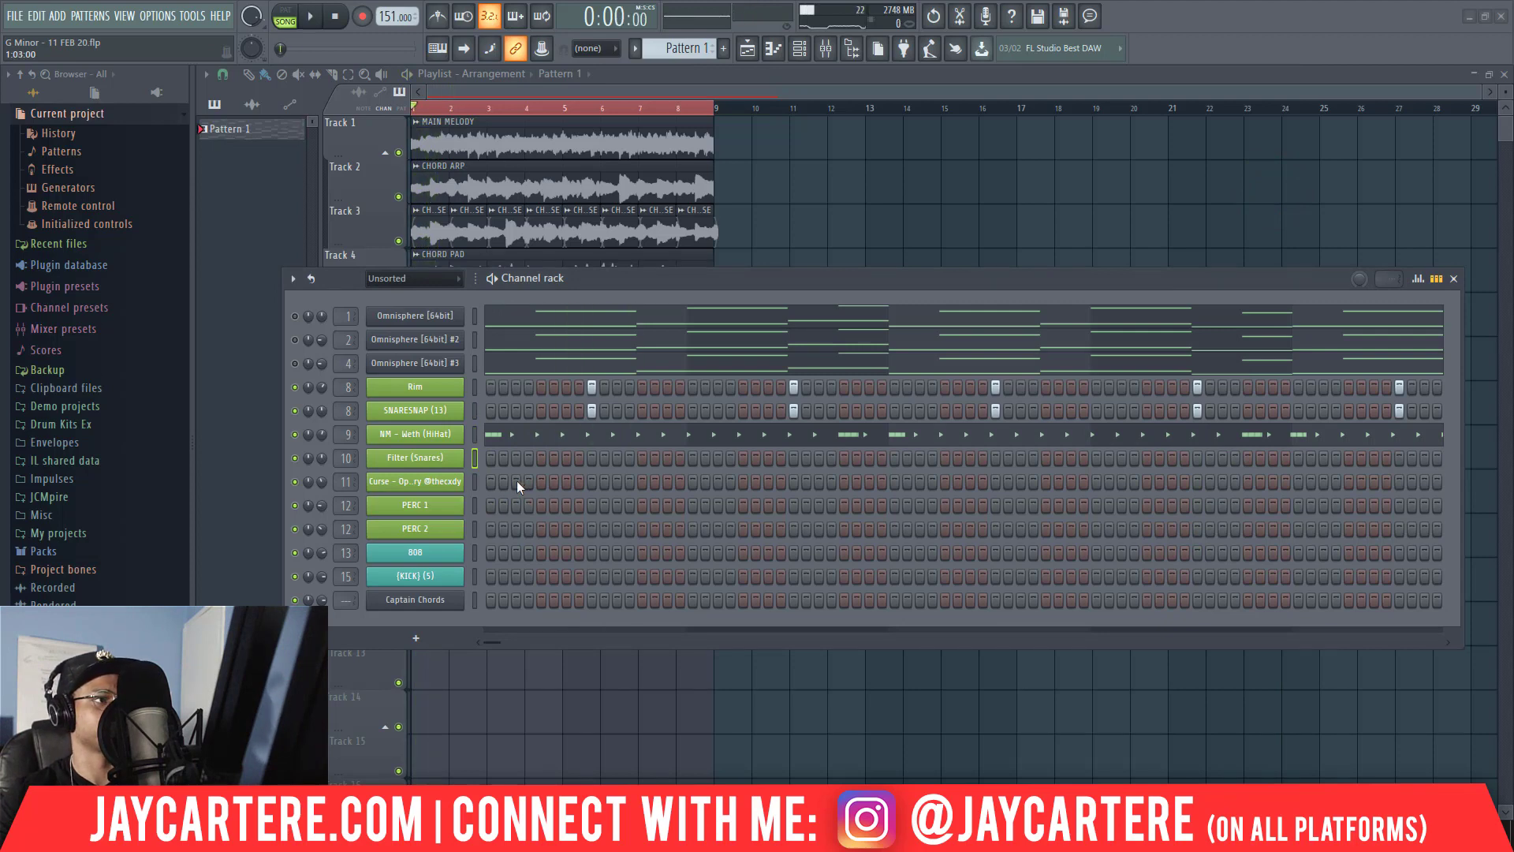
{"action": "left_click", "coordinate": [516, 457]}
{"action": "key", "text": "space"}
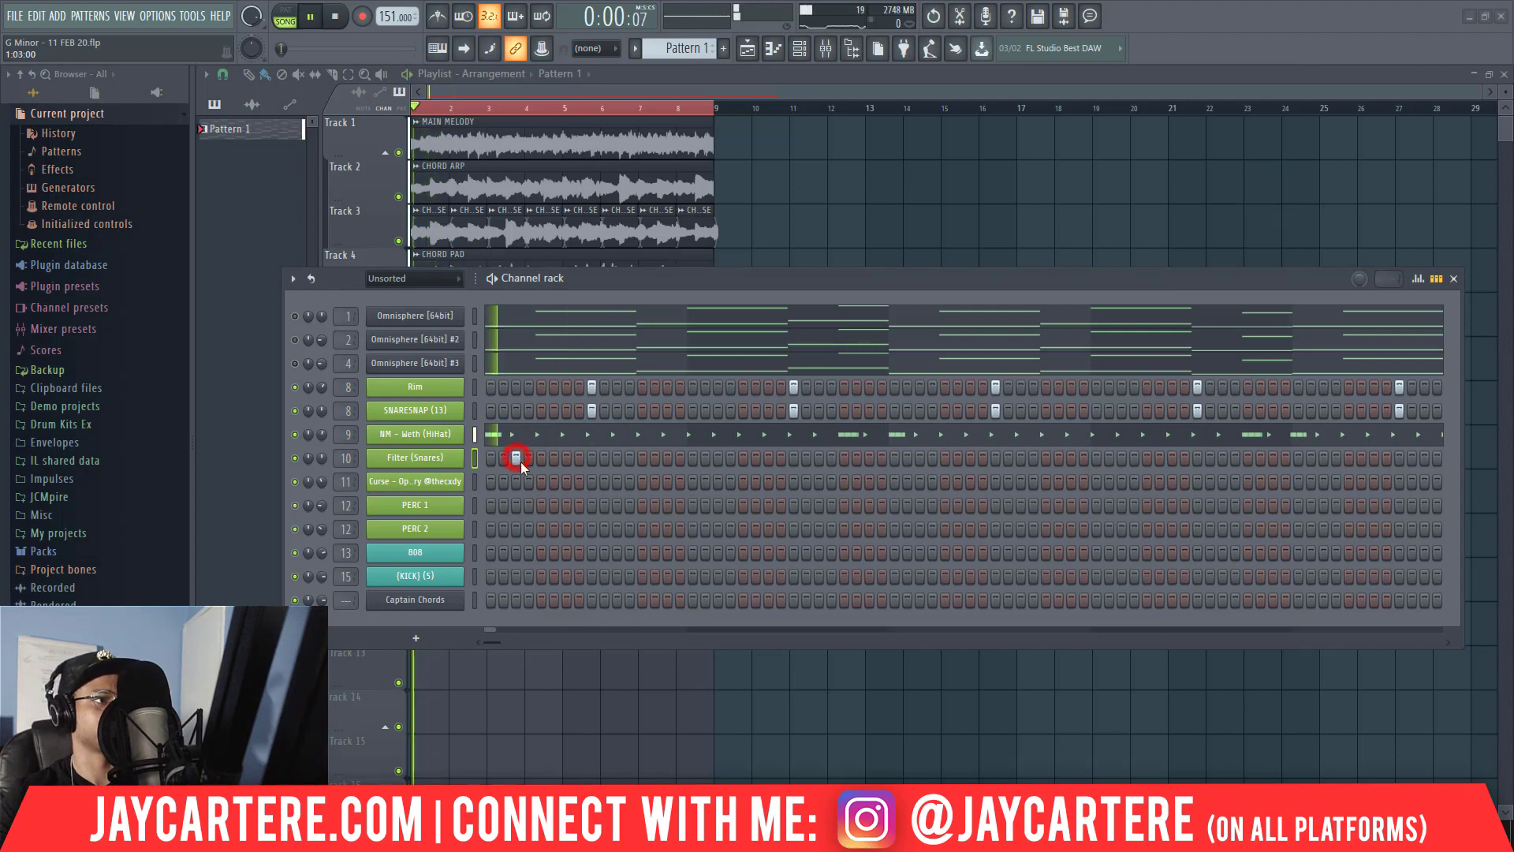
{"action": "left_click", "coordinate": [715, 456]}
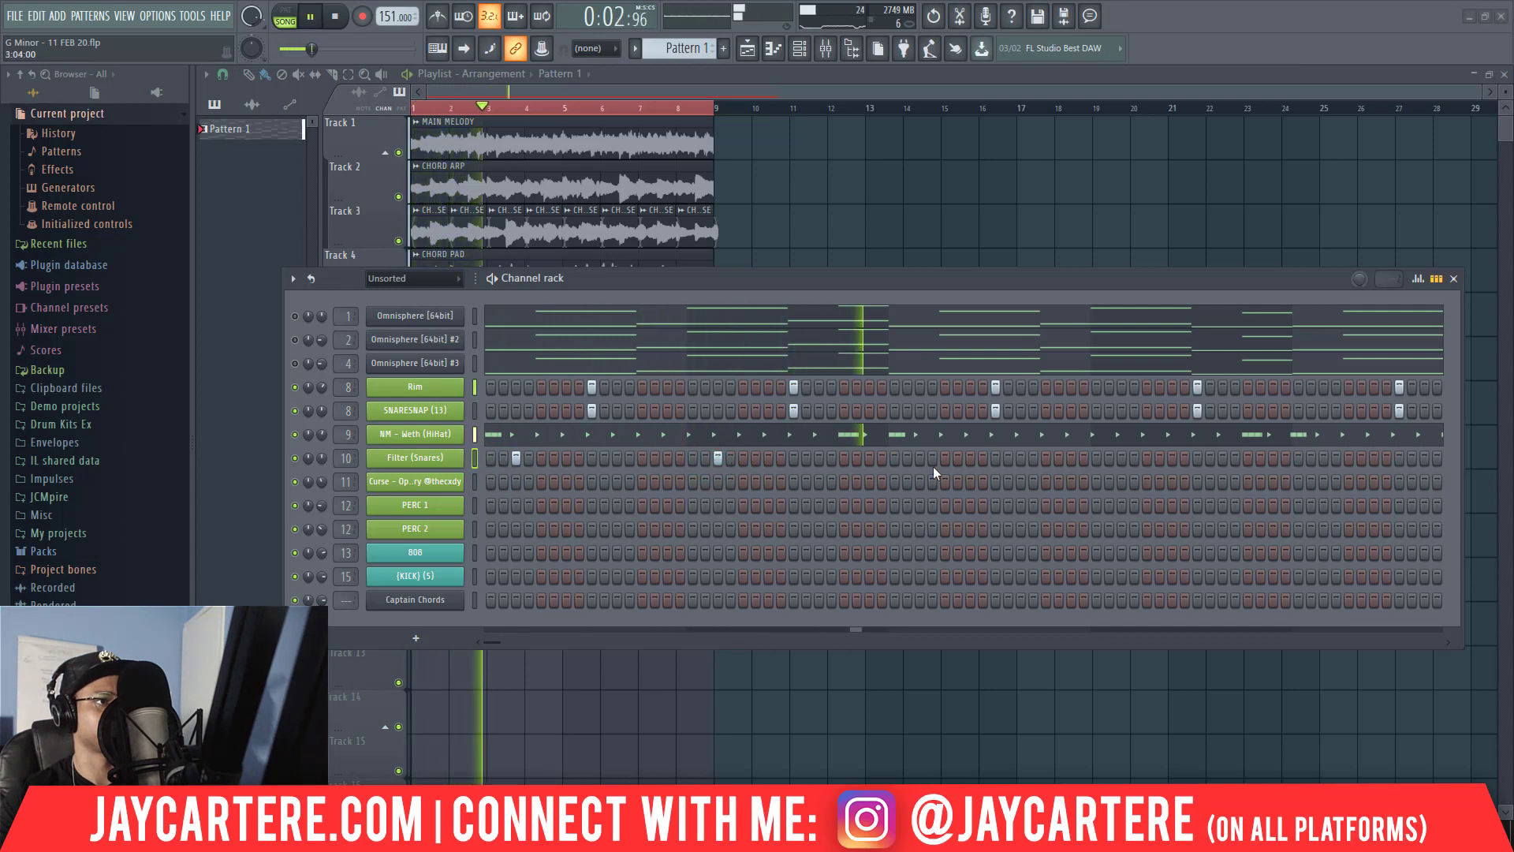
{"action": "key", "text": "space"}
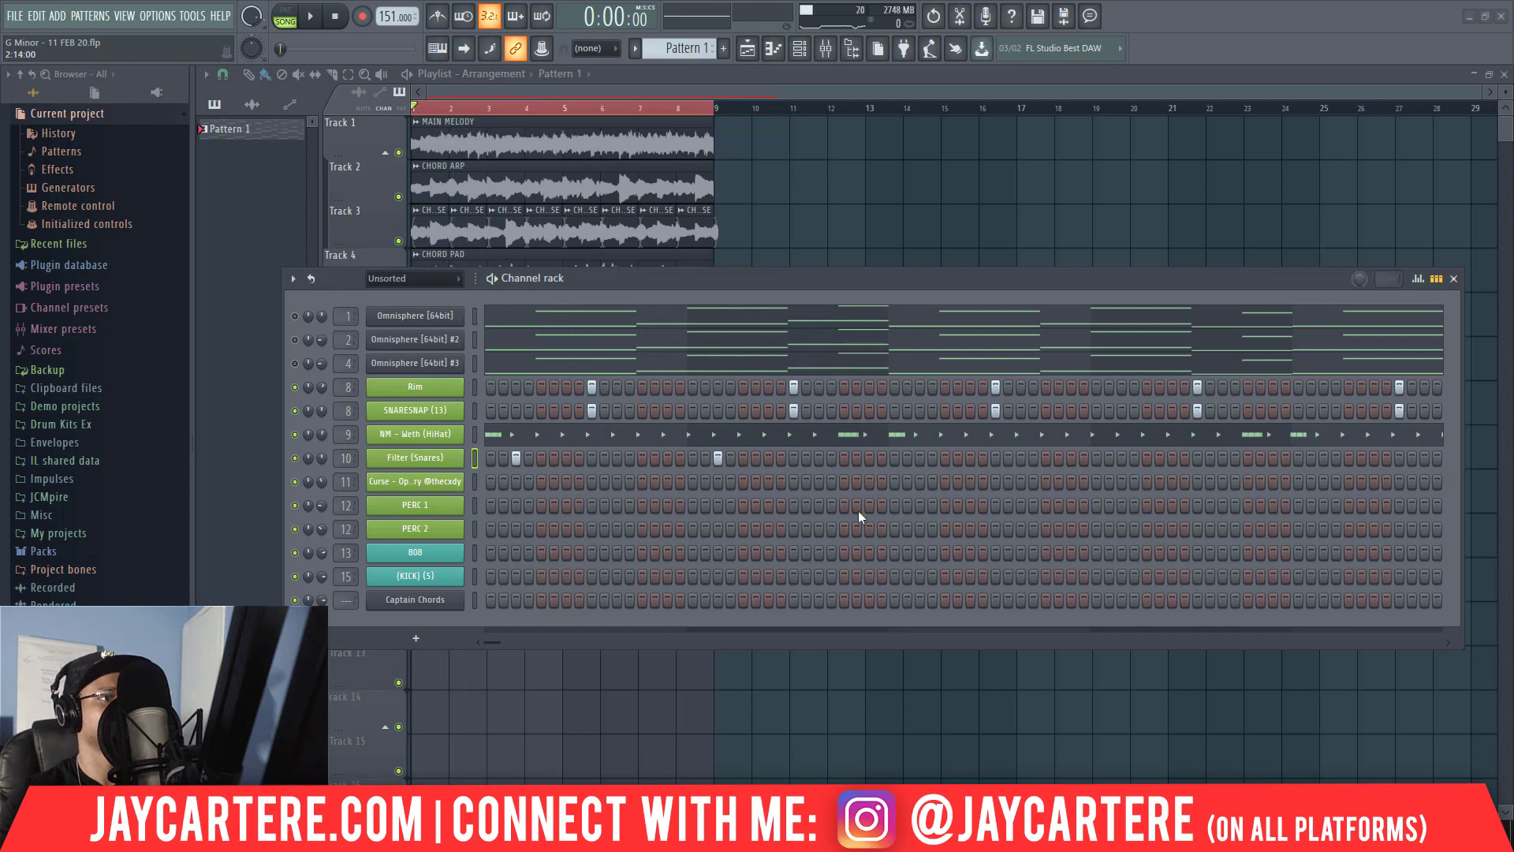
Try a PERC 1 hit on step 15 of bar 2, replace it with a PERC 2 hit there, and audition it.
{"action": "key", "text": "space"}
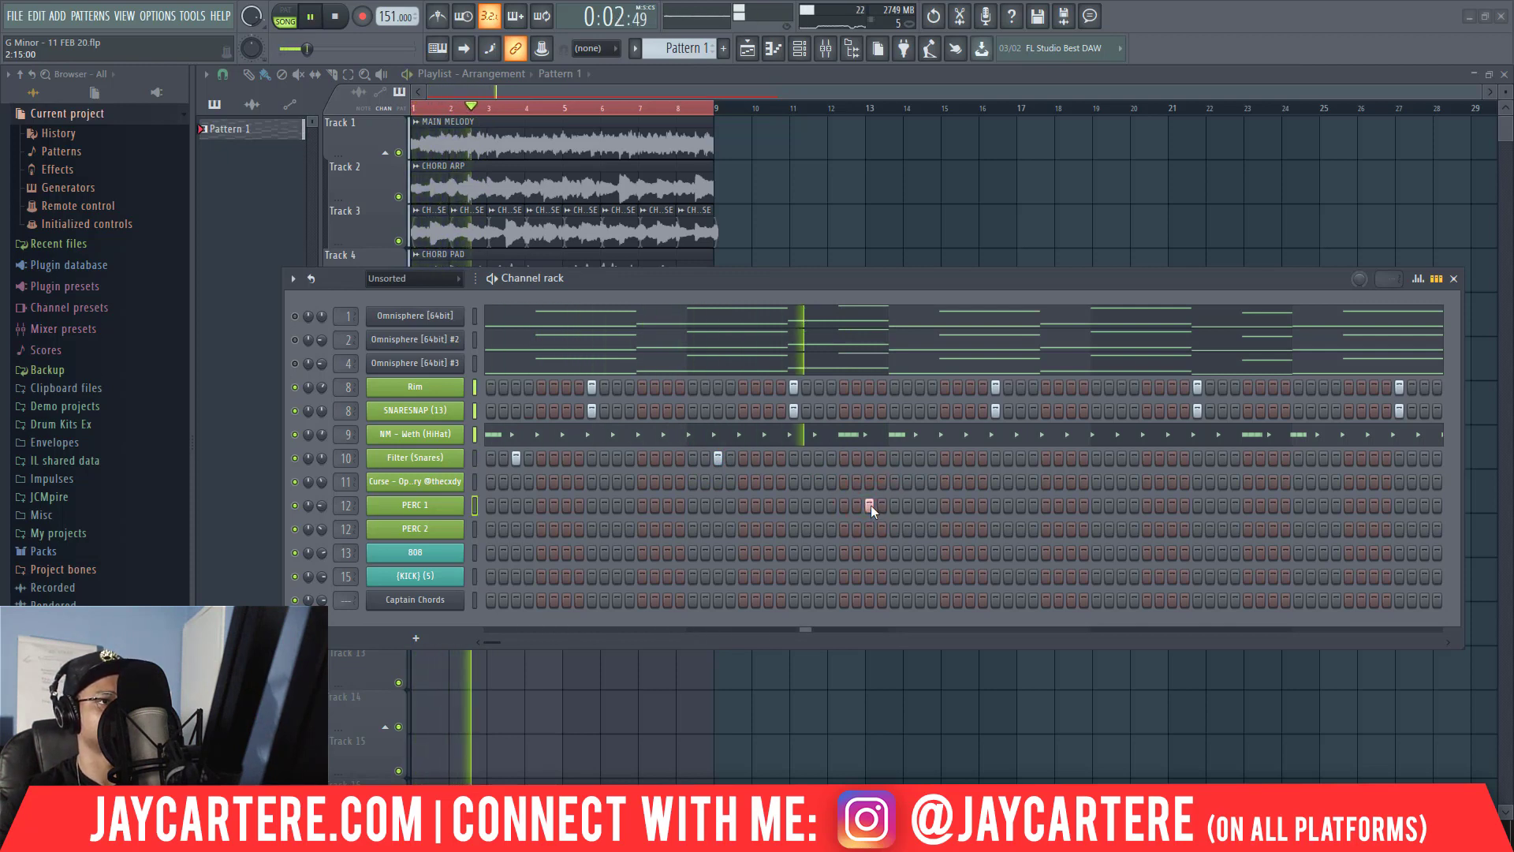
{"action": "key", "text": "space"}
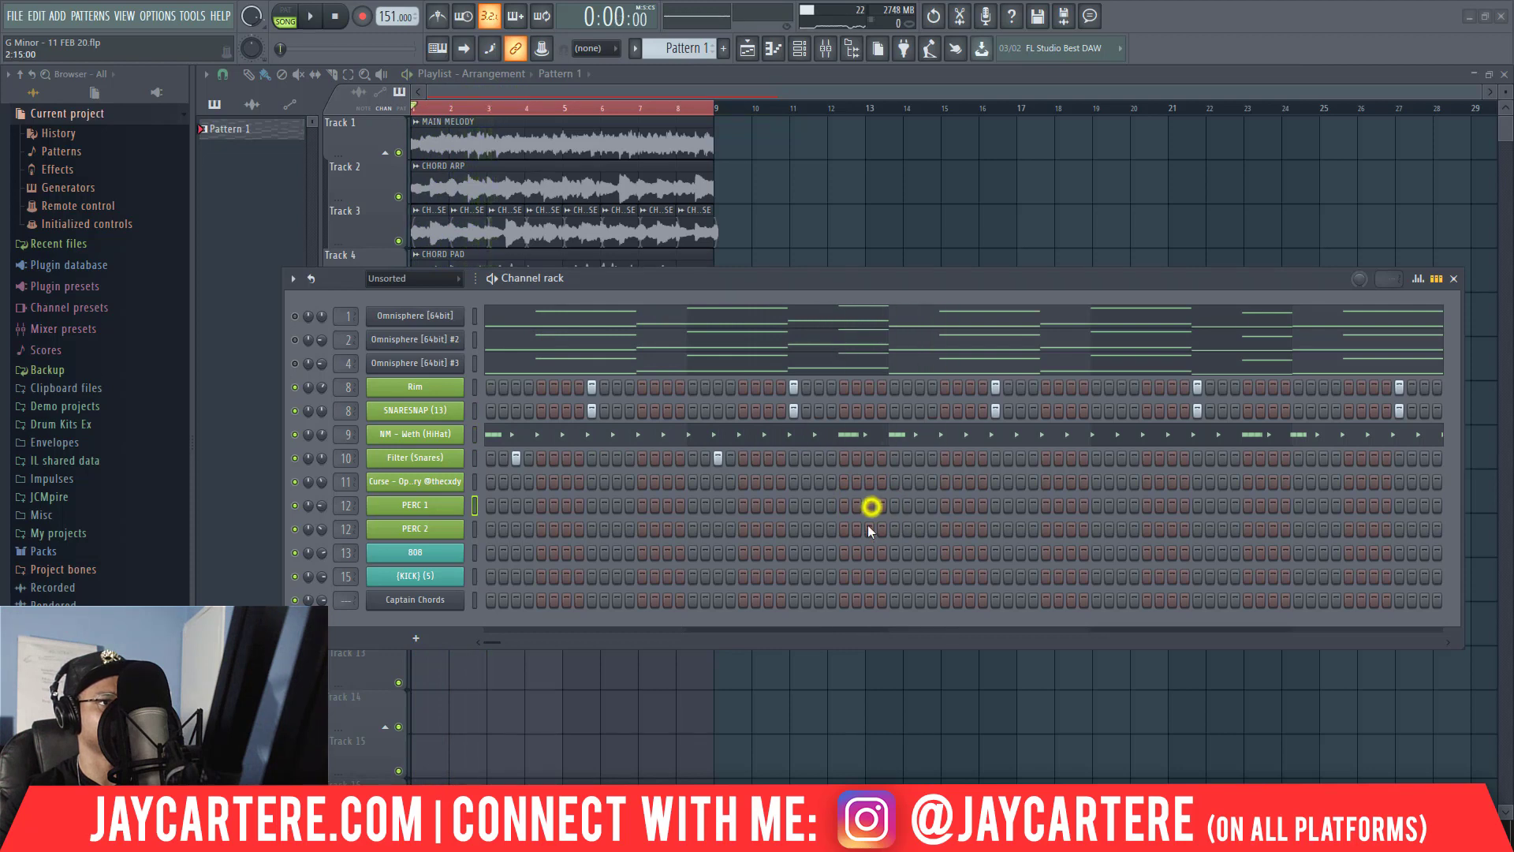
{"action": "left_click", "coordinate": [869, 529]}
{"action": "key", "text": "space"}
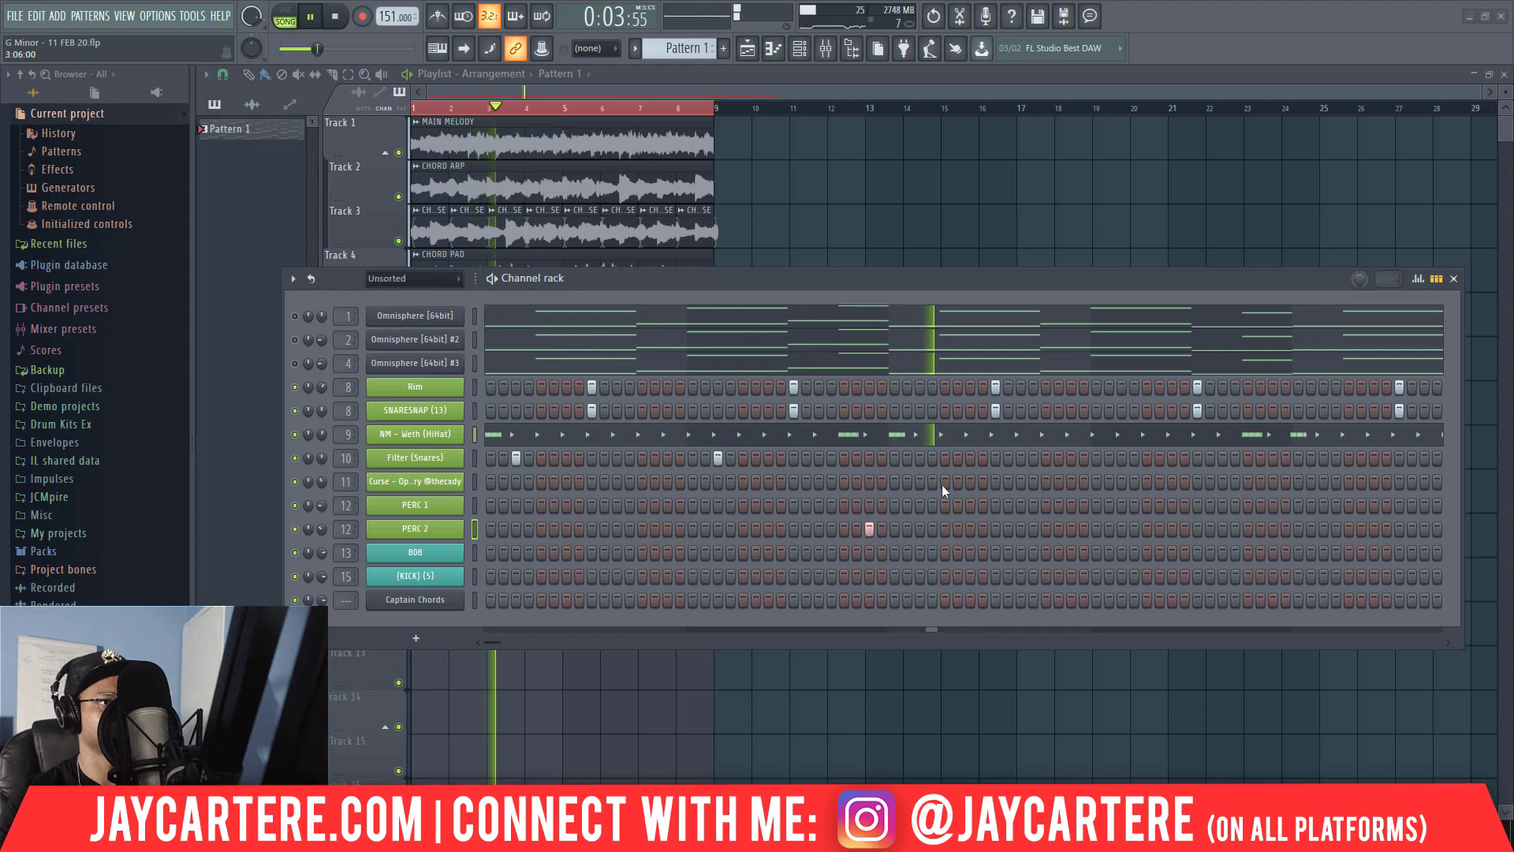
{"action": "key", "text": "space"}
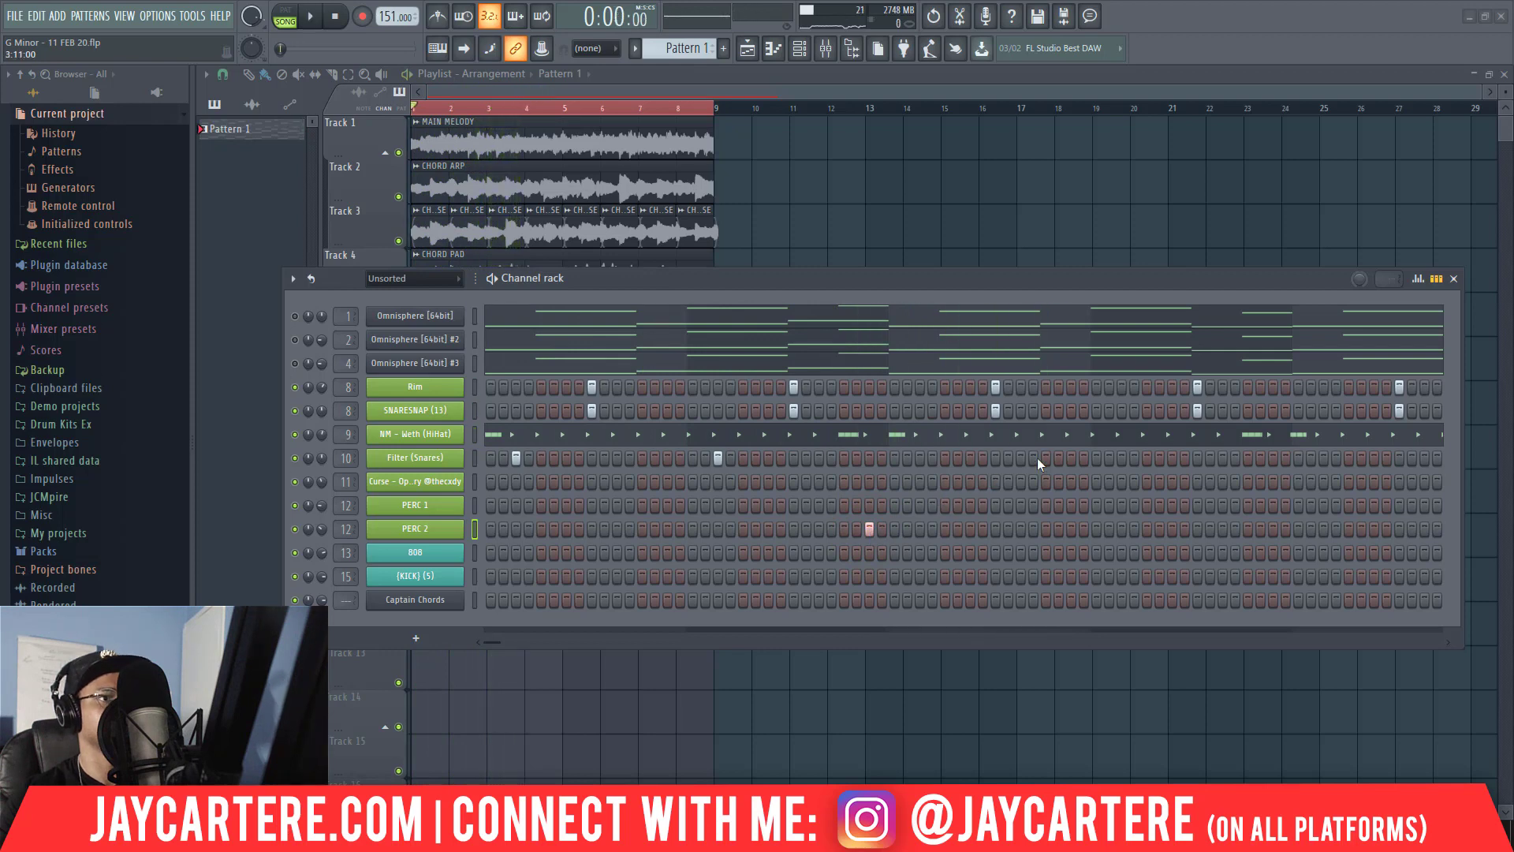
Add a Filter (Snares) hit on step 3 of bar 4, audition the beat, and reposition the Channel rack.
{"action": "key", "text": "space"}
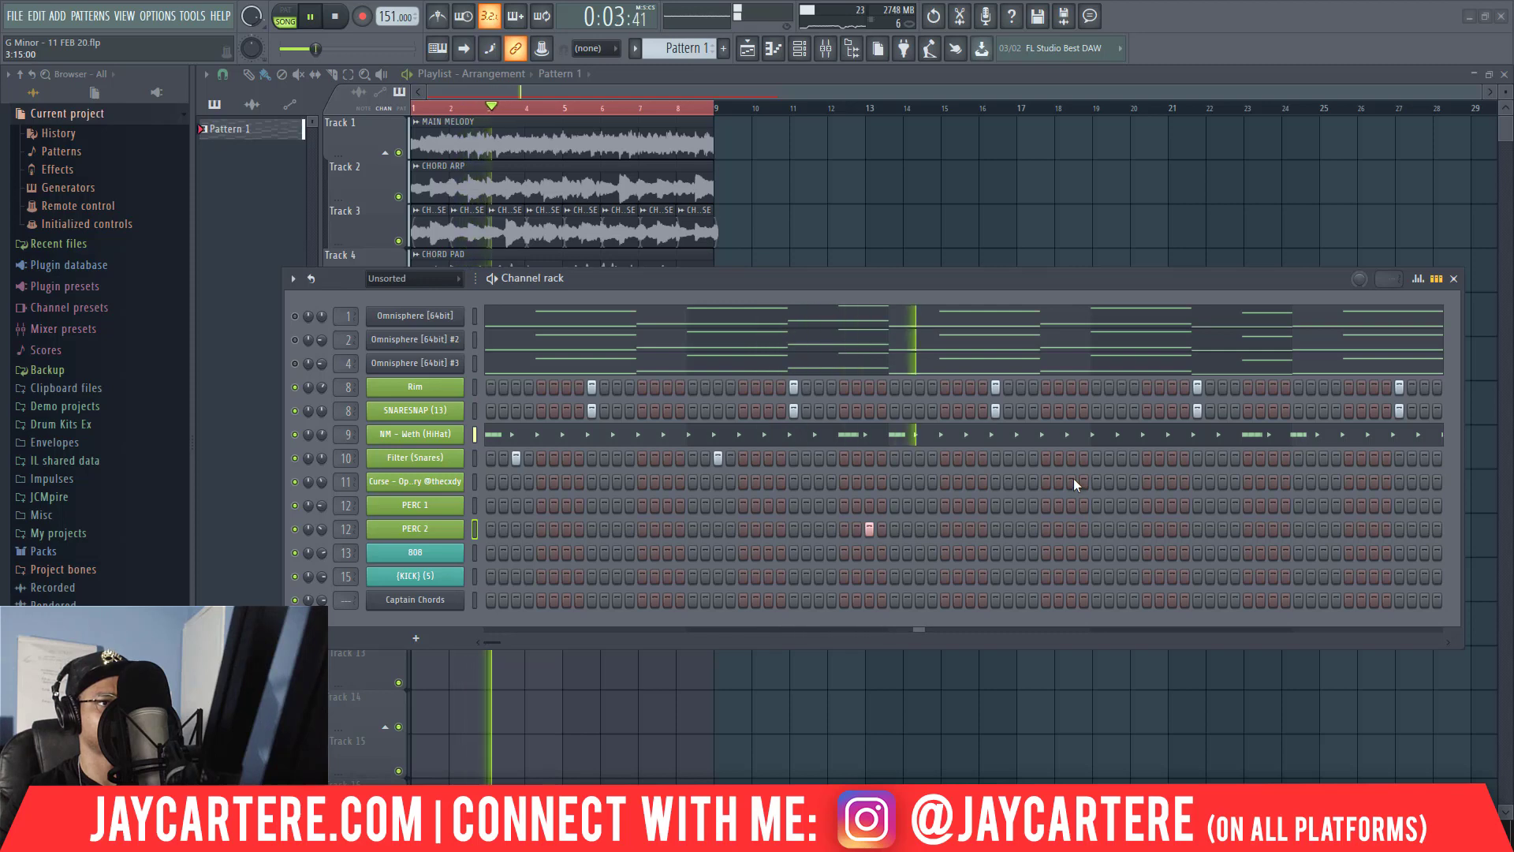
{"action": "key", "text": "space"}
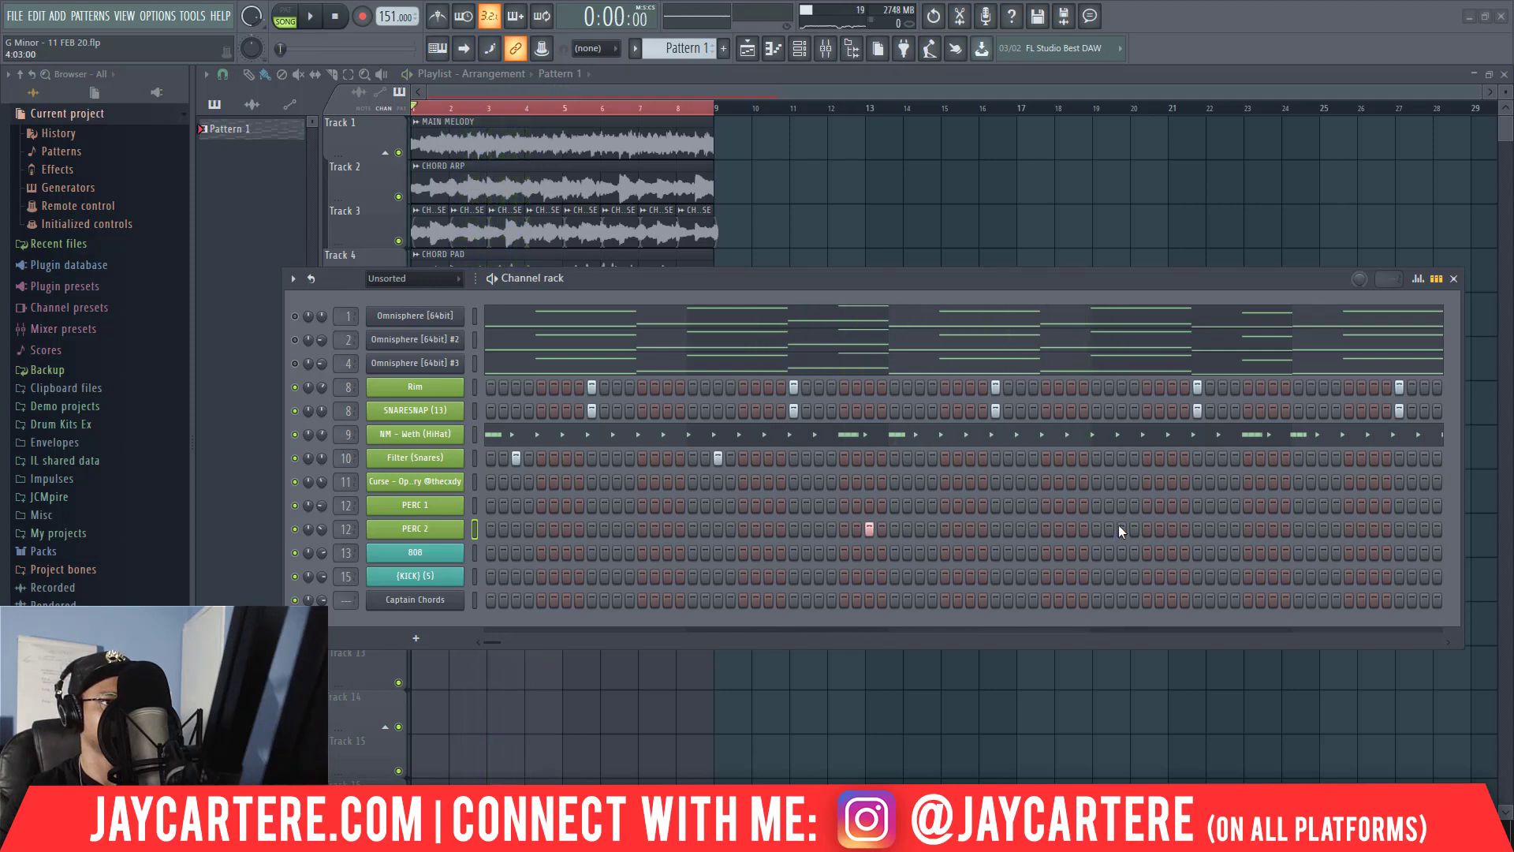
{"action": "left_click", "coordinate": [1122, 459]}
{"action": "key", "text": "space"}
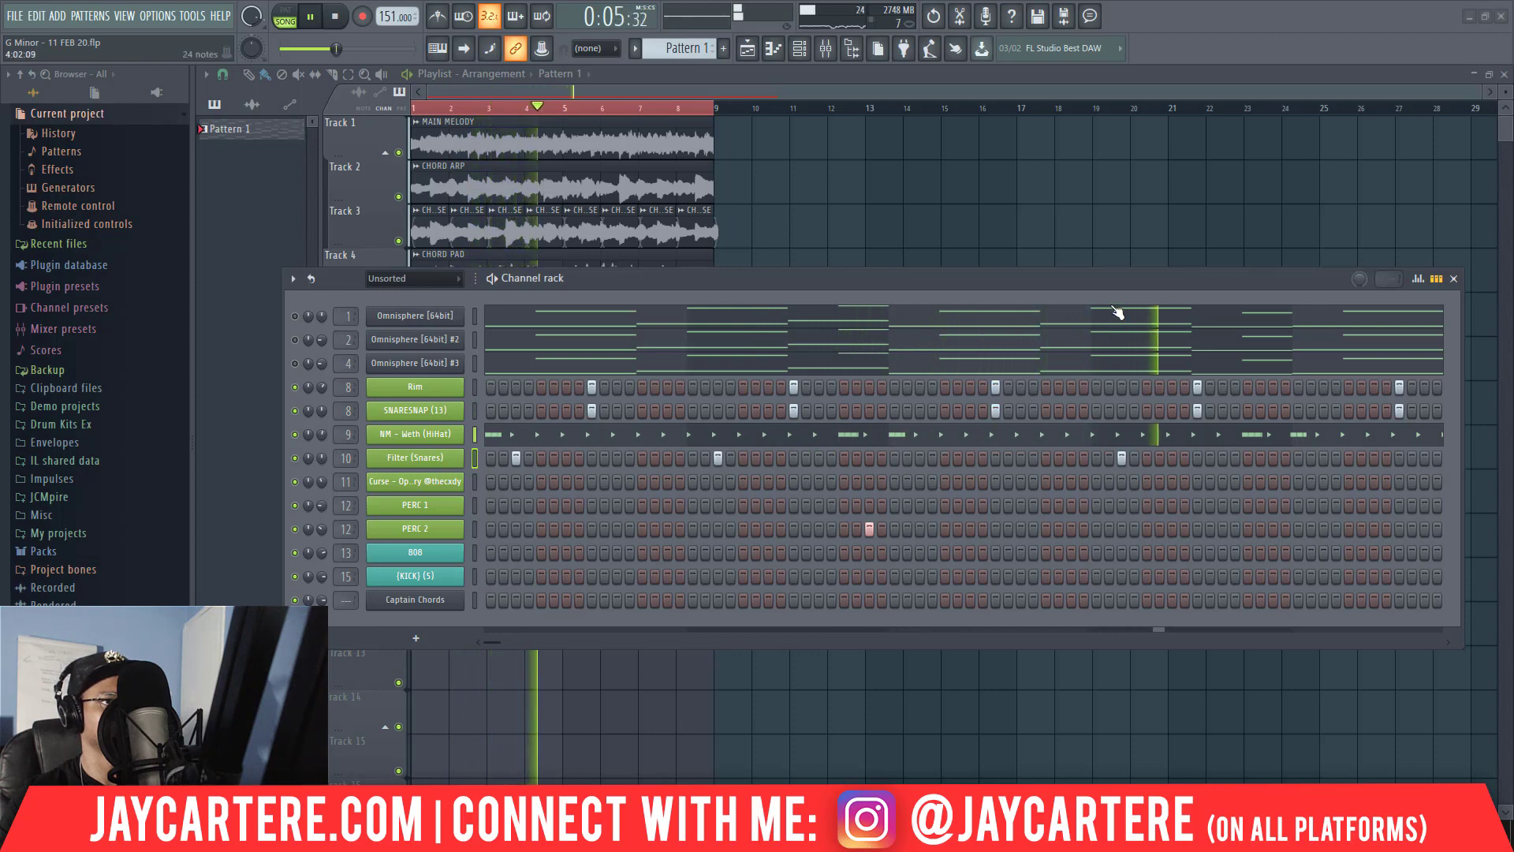
{"action": "left_click_drag", "start_coordinate": [1127, 277], "coordinate": [1012, 266]}
{"action": "key", "text": "space"}
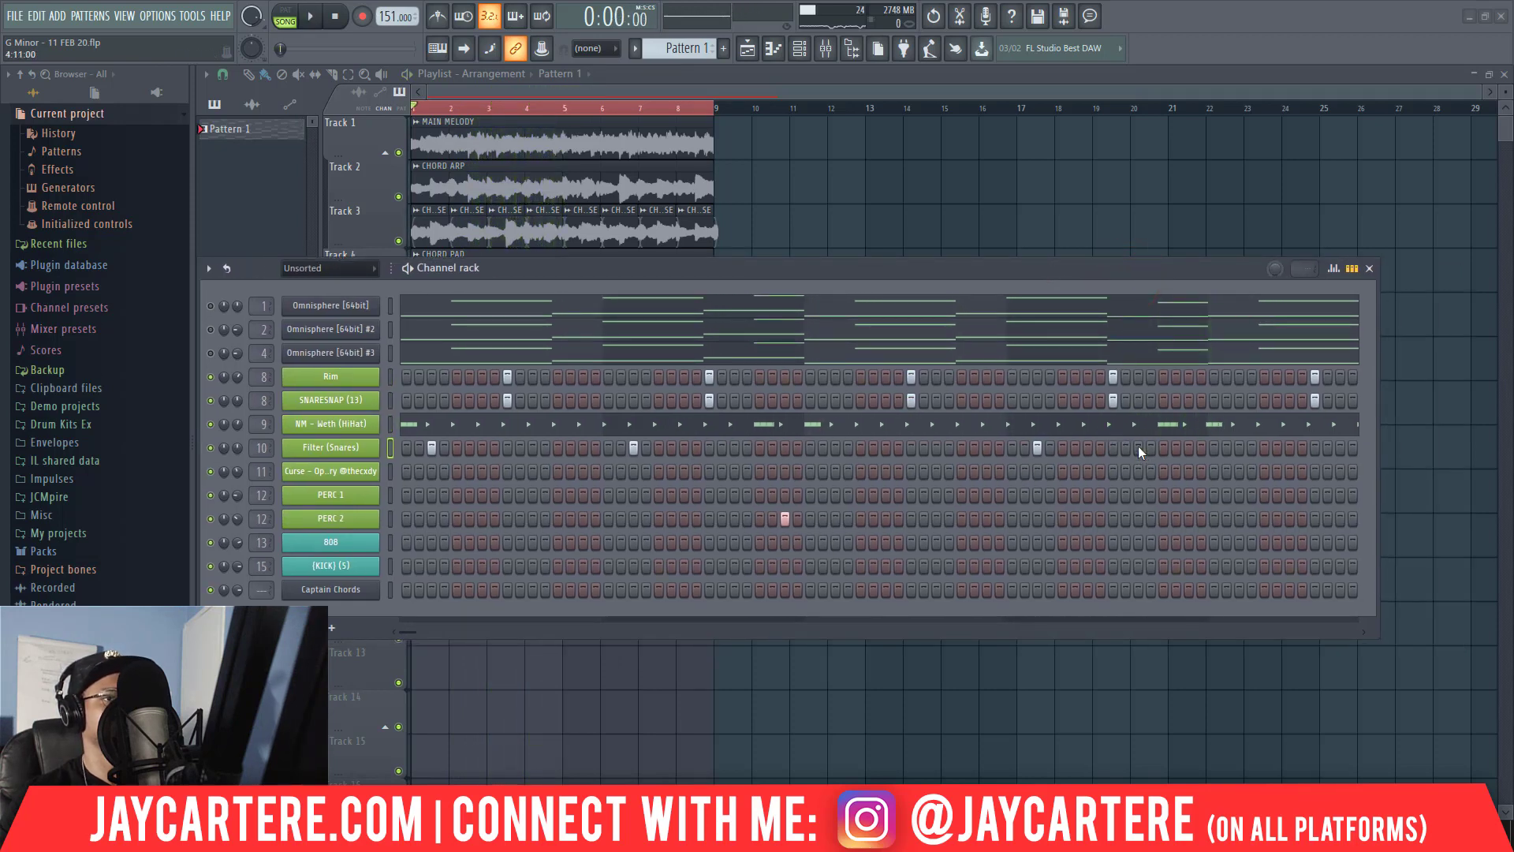
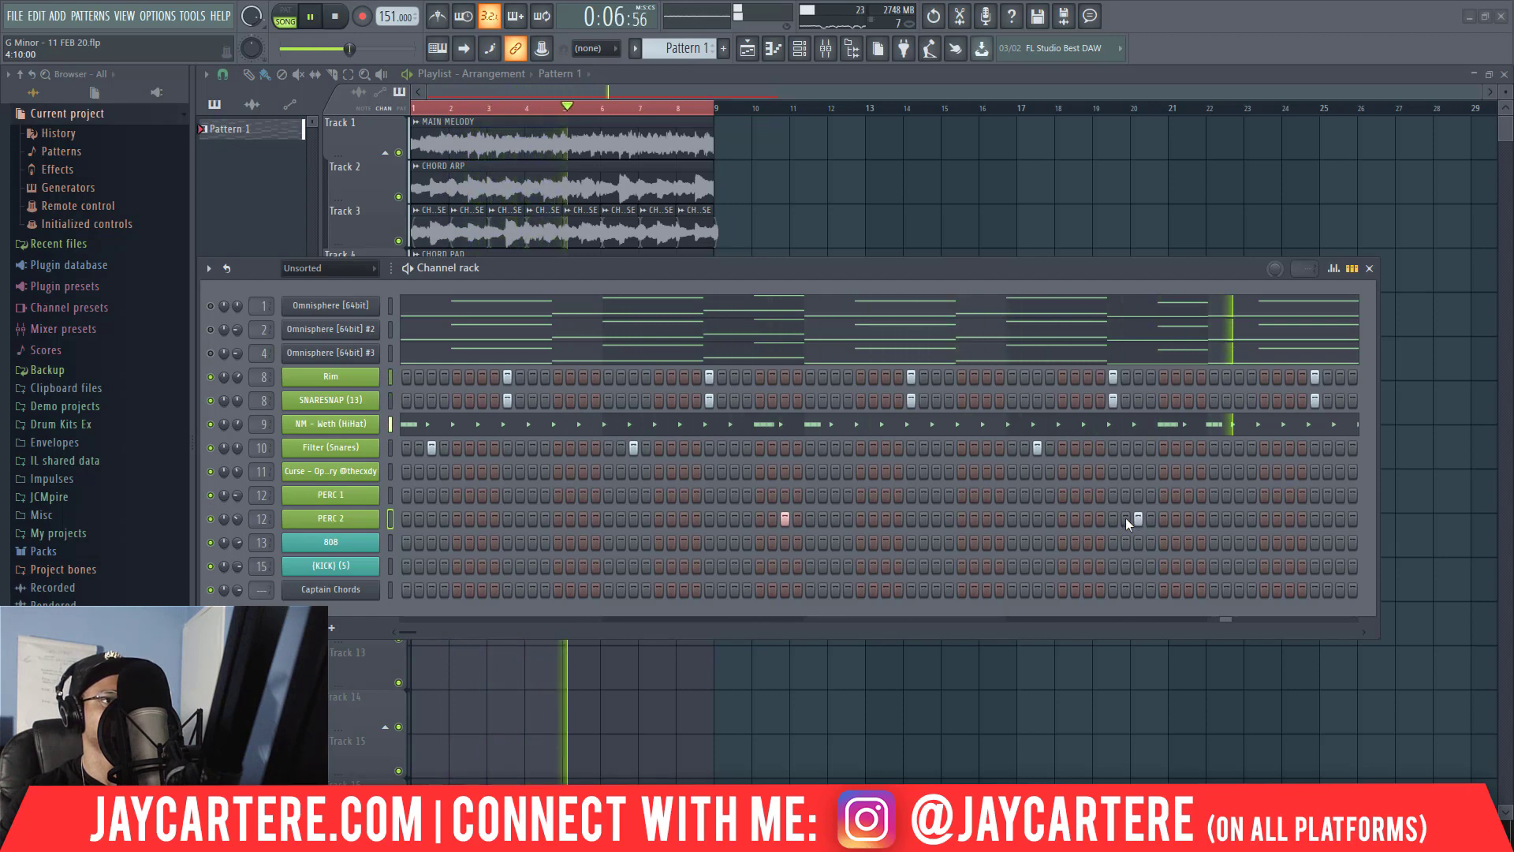
Stop playback, open the Filter (Snares) piano roll, and lower the bar 2 hit to A#4.
{"action": "key", "text": "space"}
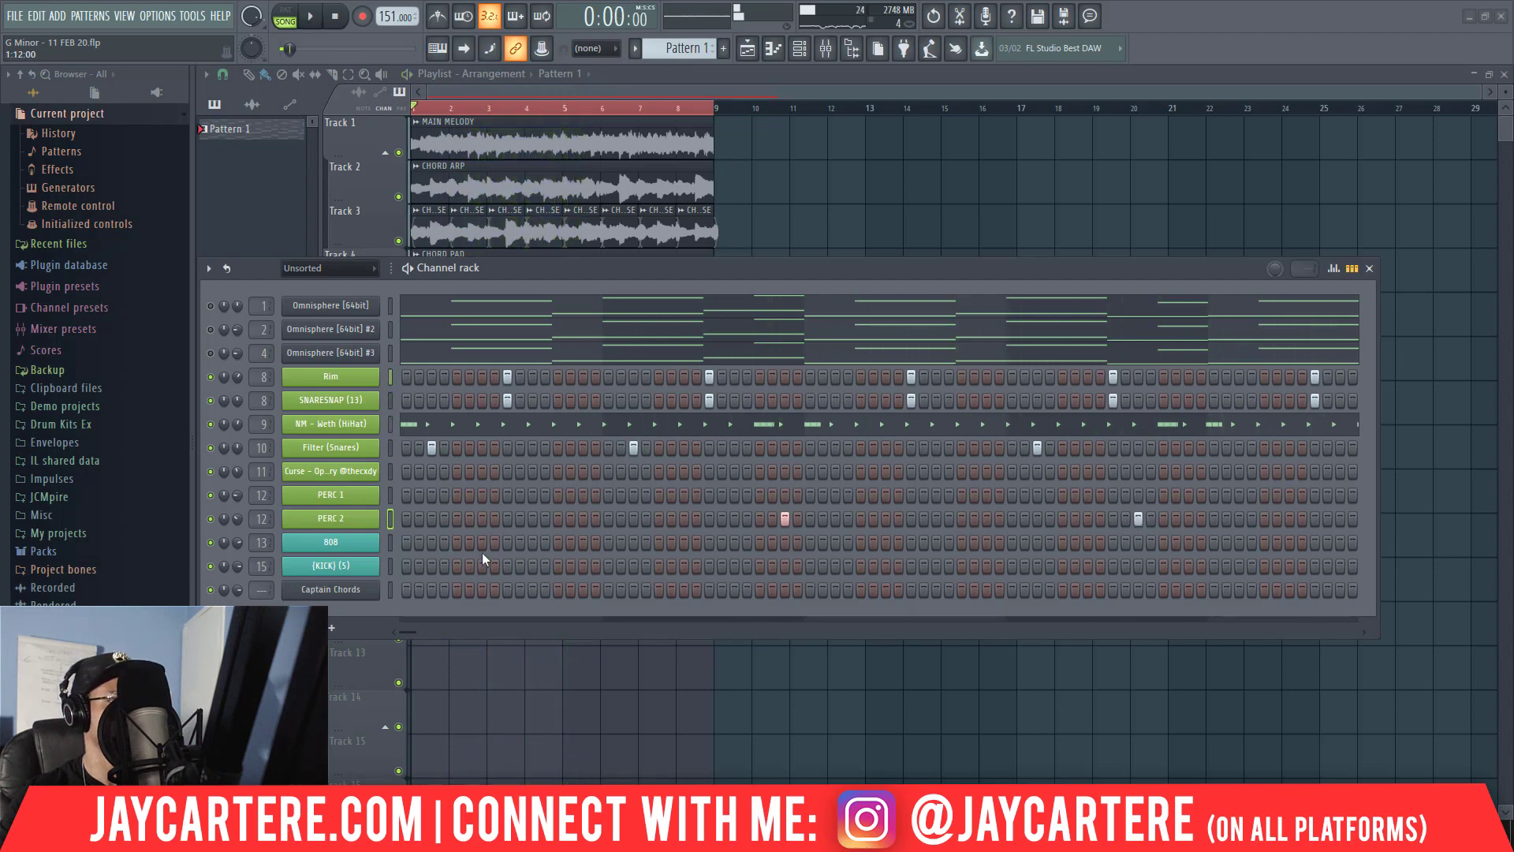
{"action": "right_click", "coordinate": [343, 447]}
{"action": "left_click", "coordinate": [412, 447]}
{"action": "left_click_drag", "start_coordinate": [913, 519], "coordinate": [313, 467]}
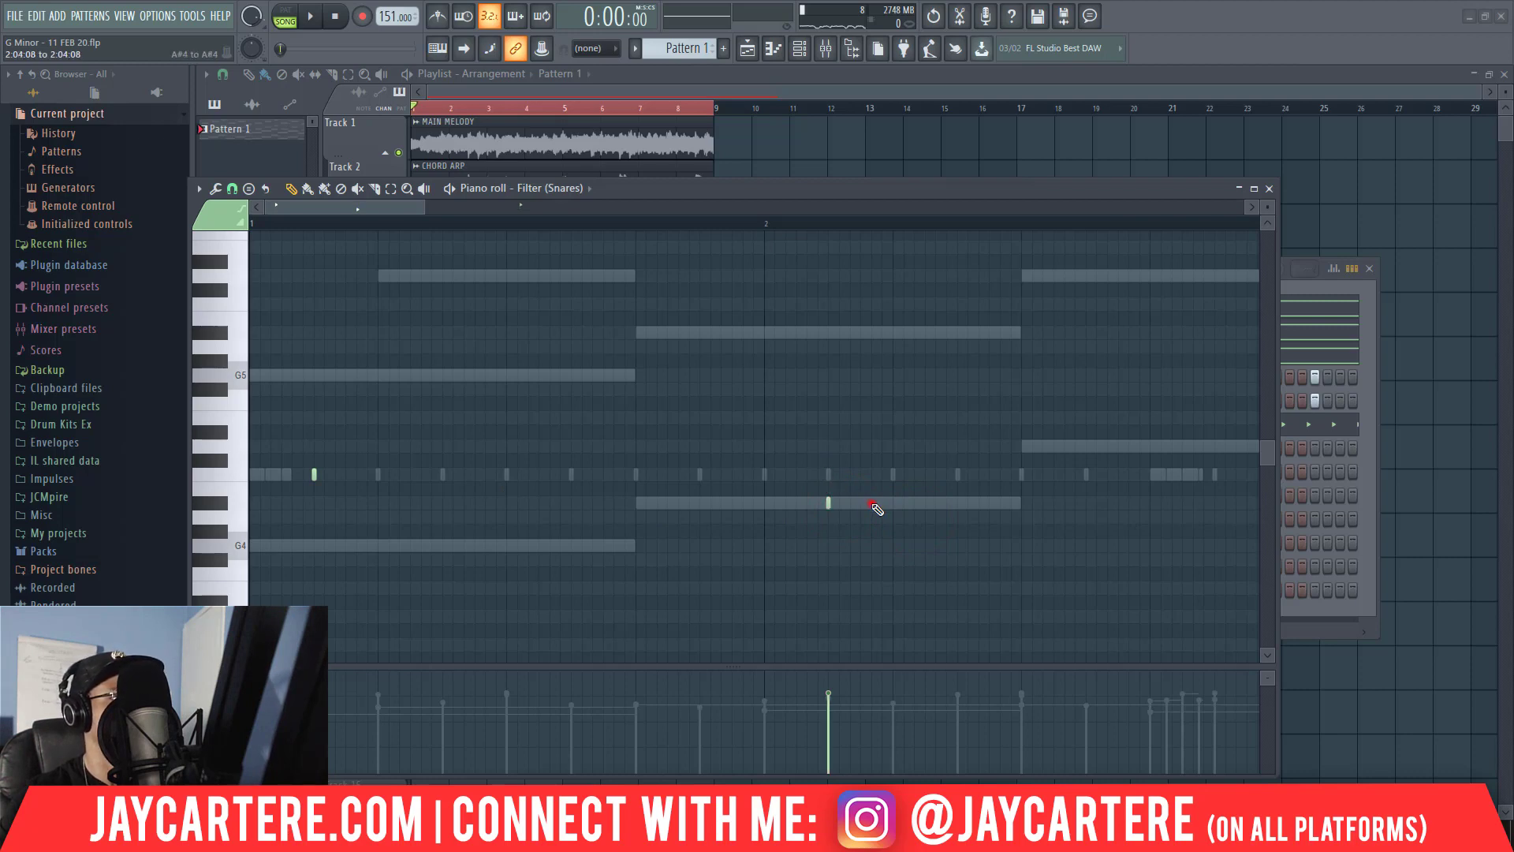
Set the piano roll snap to 1/2 beat, then duplicate the two-hit Filter (Snares) phrase into bars 3 and 4.
{"action": "left_click_drag", "start_coordinate": [872, 504], "coordinate": [250, 397]}
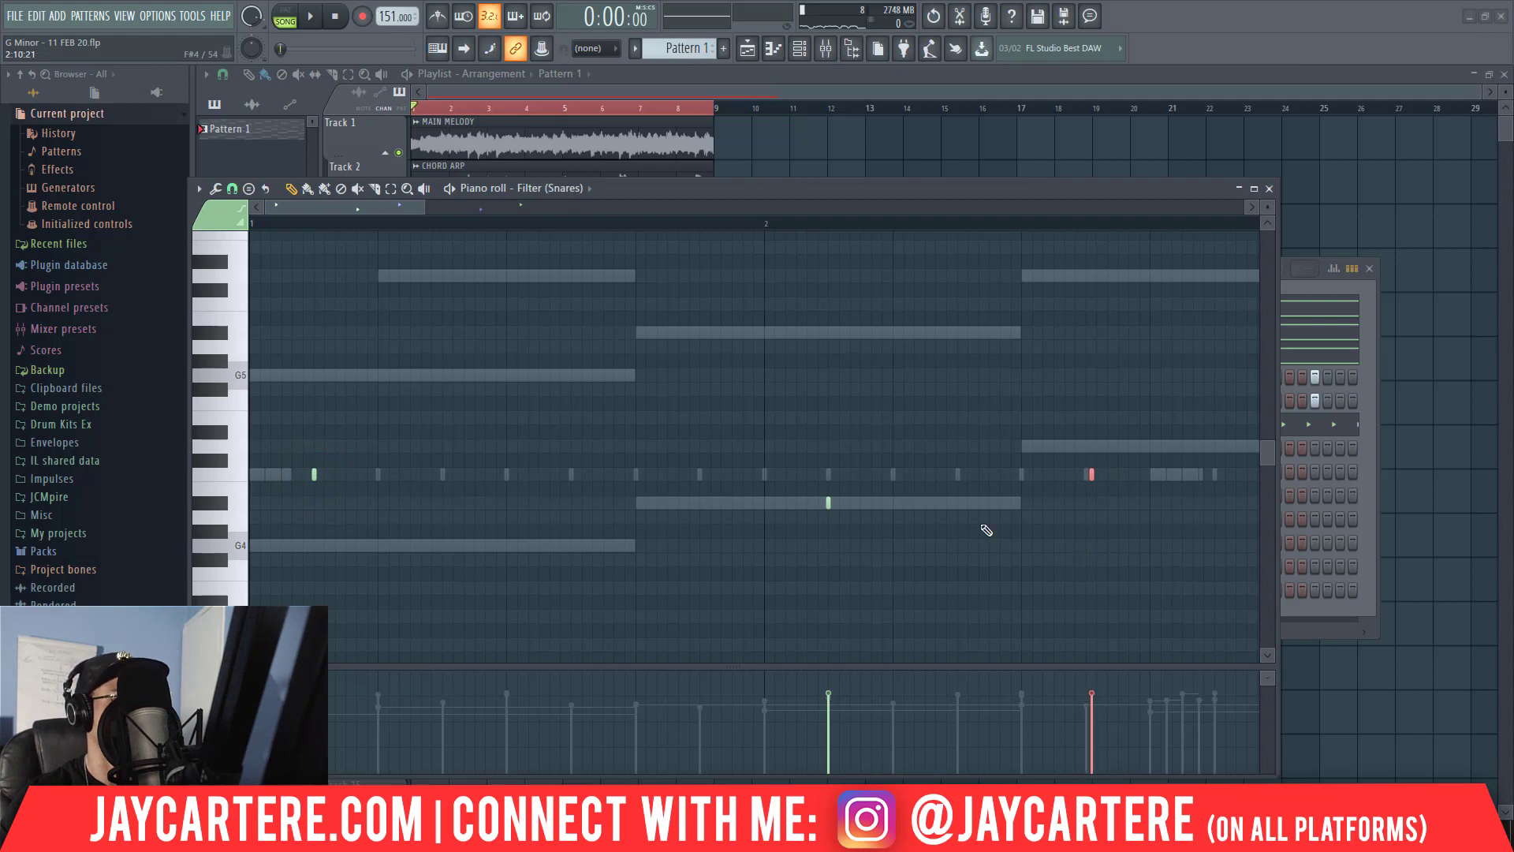
{"action": "left_click", "coordinate": [231, 189]}
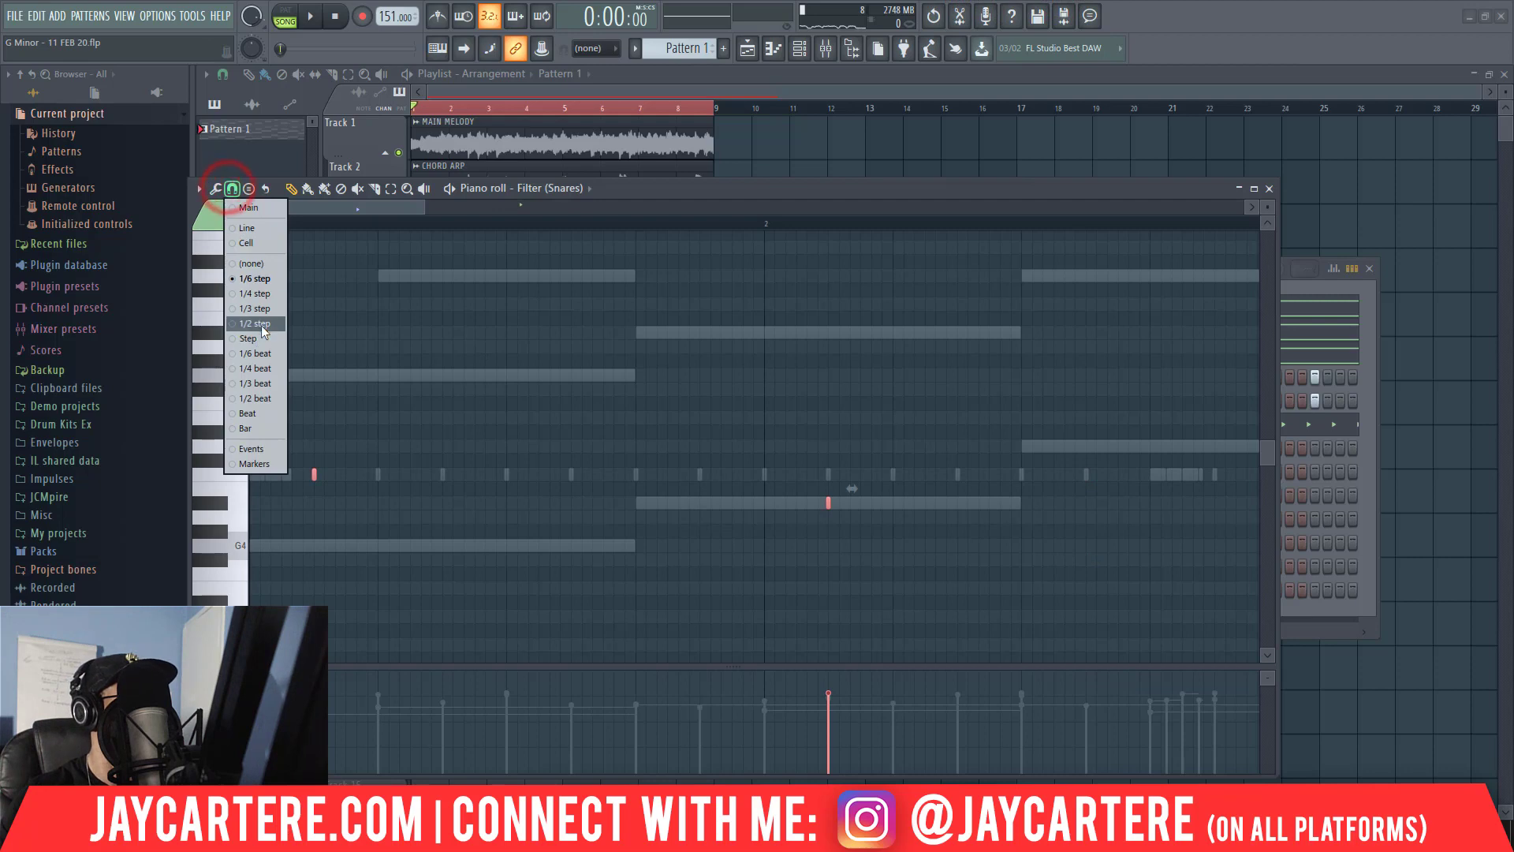
{"action": "left_click", "coordinate": [264, 398]}
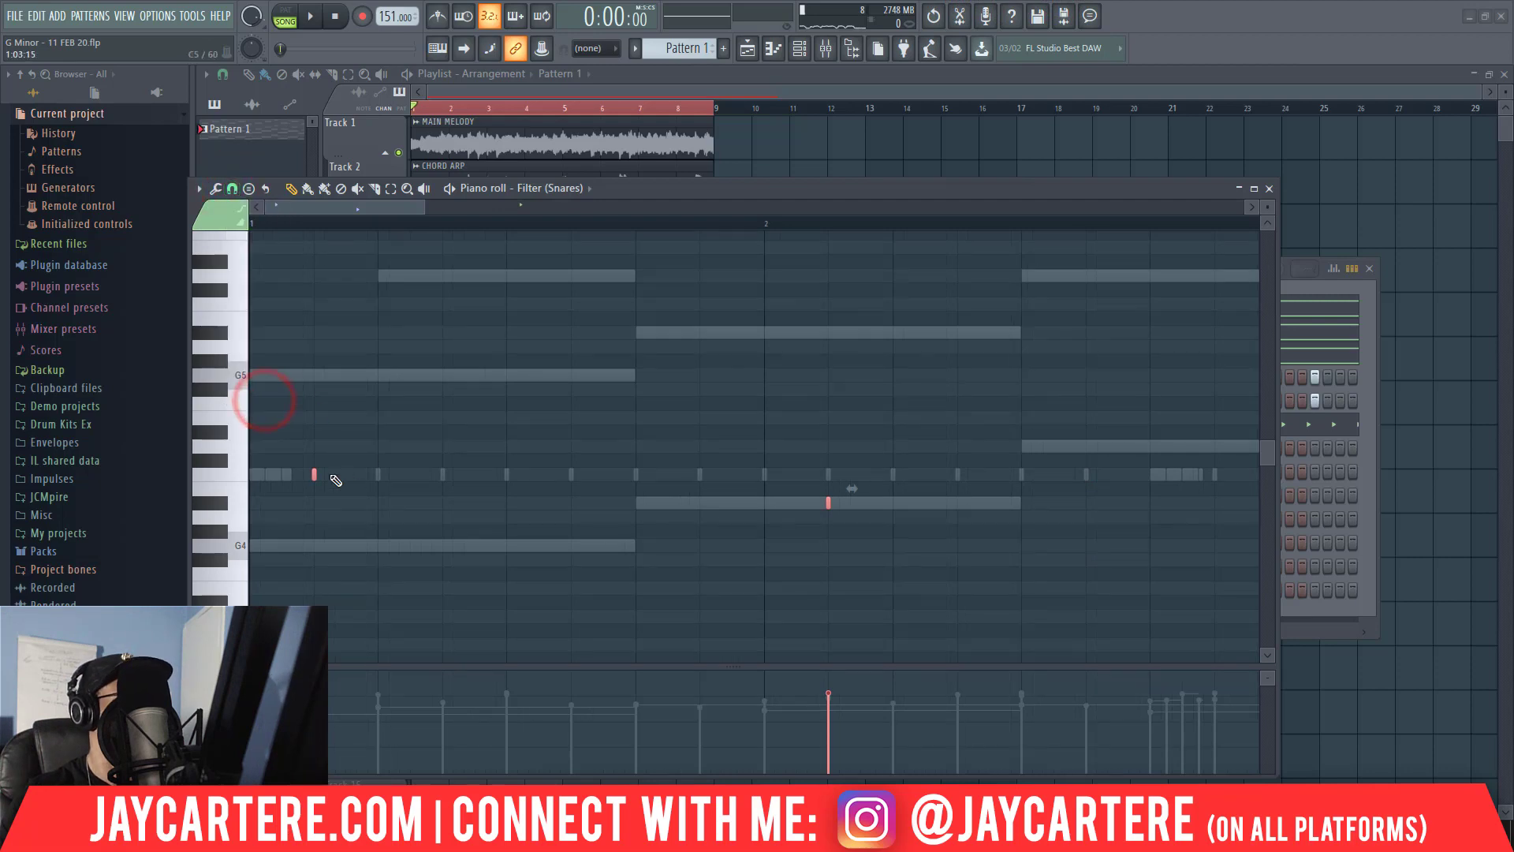
{"action": "left_click_drag", "start_coordinate": [424, 208], "coordinate": [740, 234]}
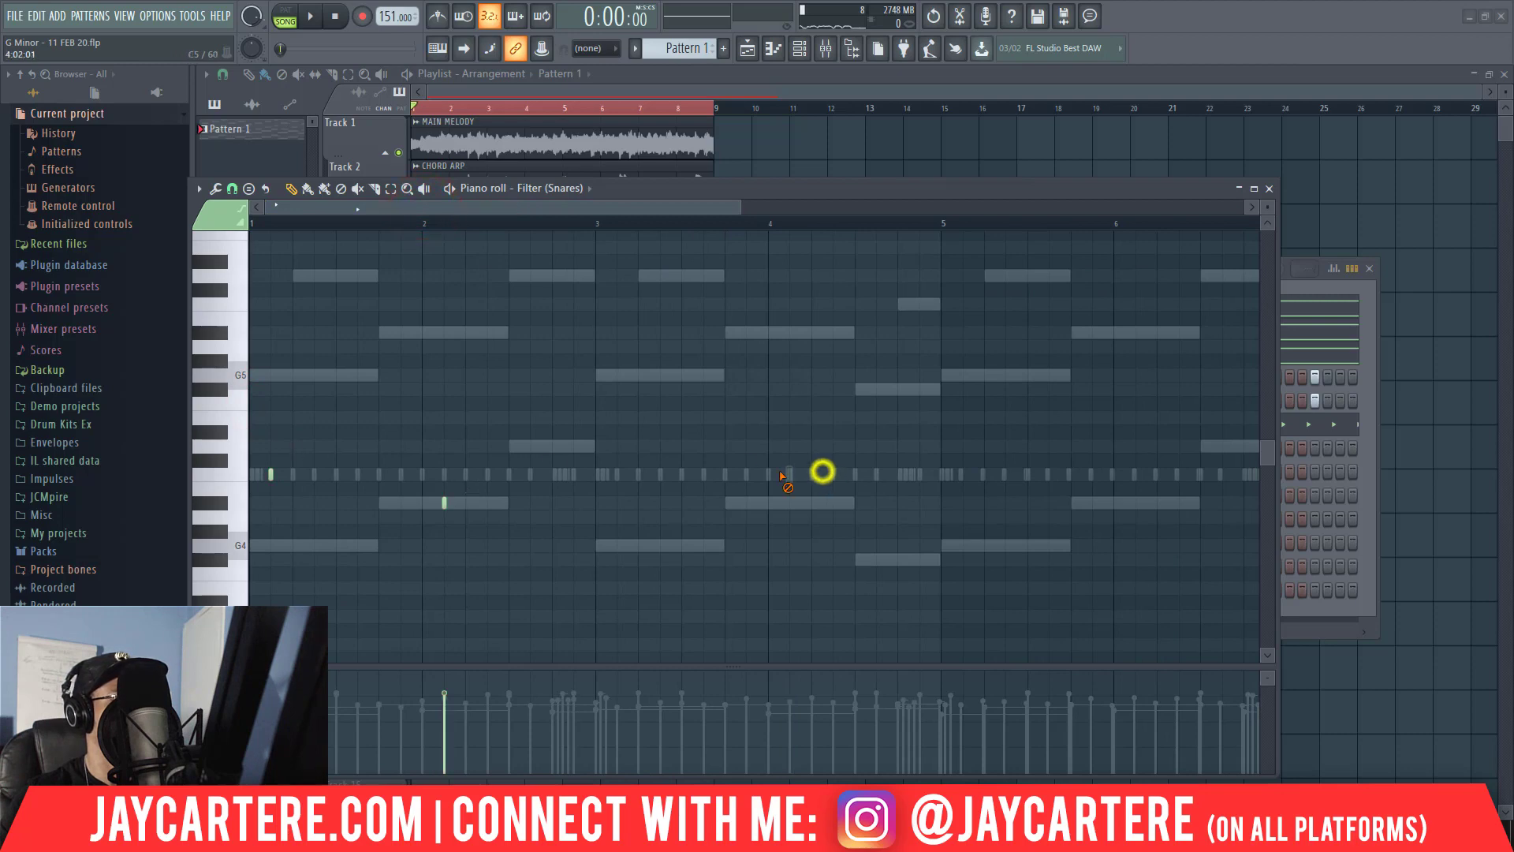
{"action": "left_click_drag", "start_coordinate": [533, 544], "coordinate": [205, 415]}
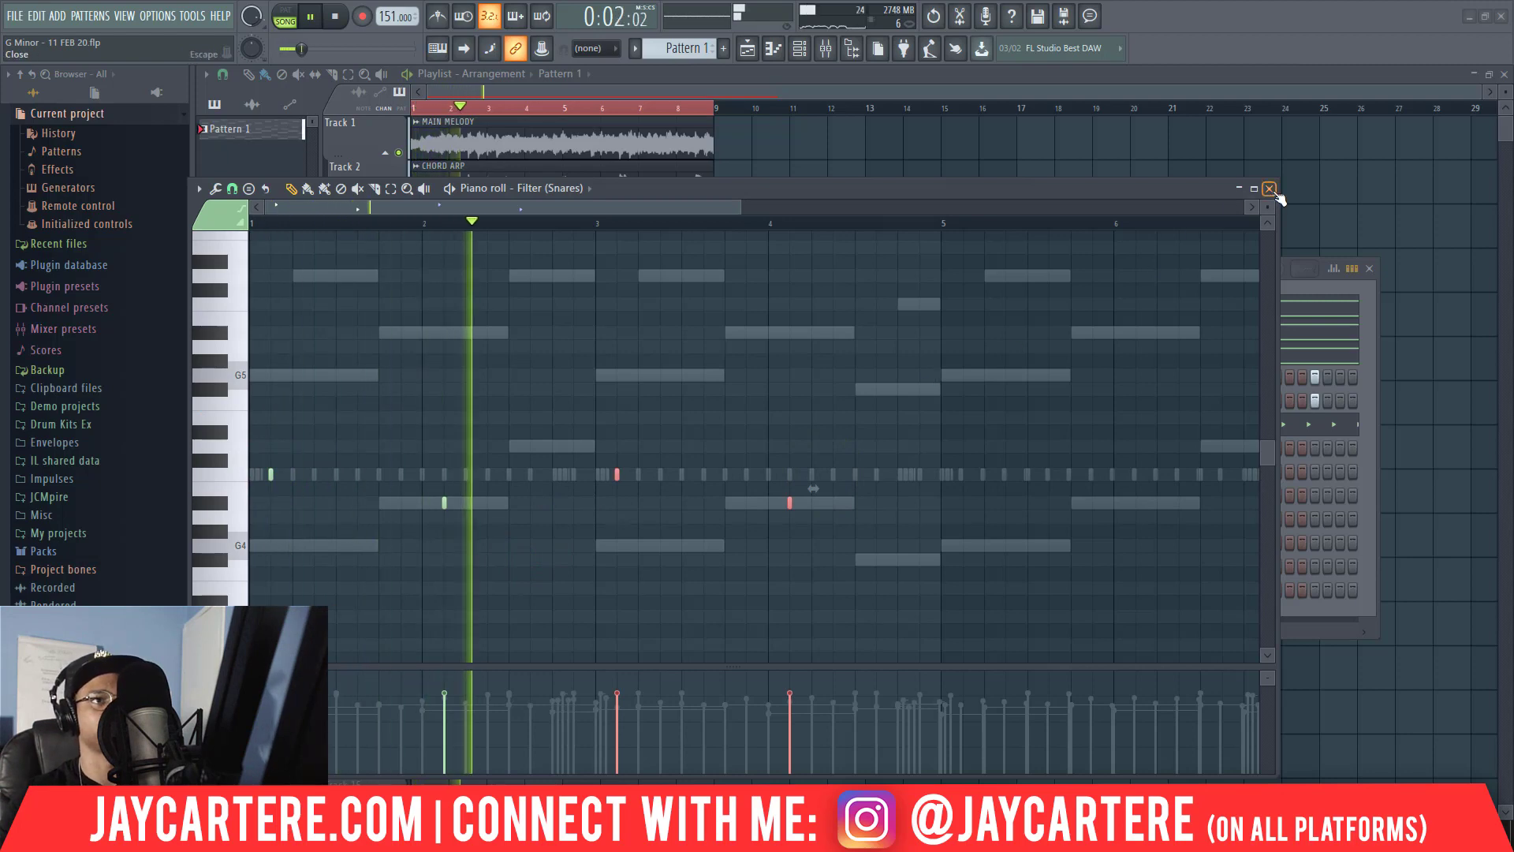
{"action": "left_click", "coordinate": [1269, 188]}
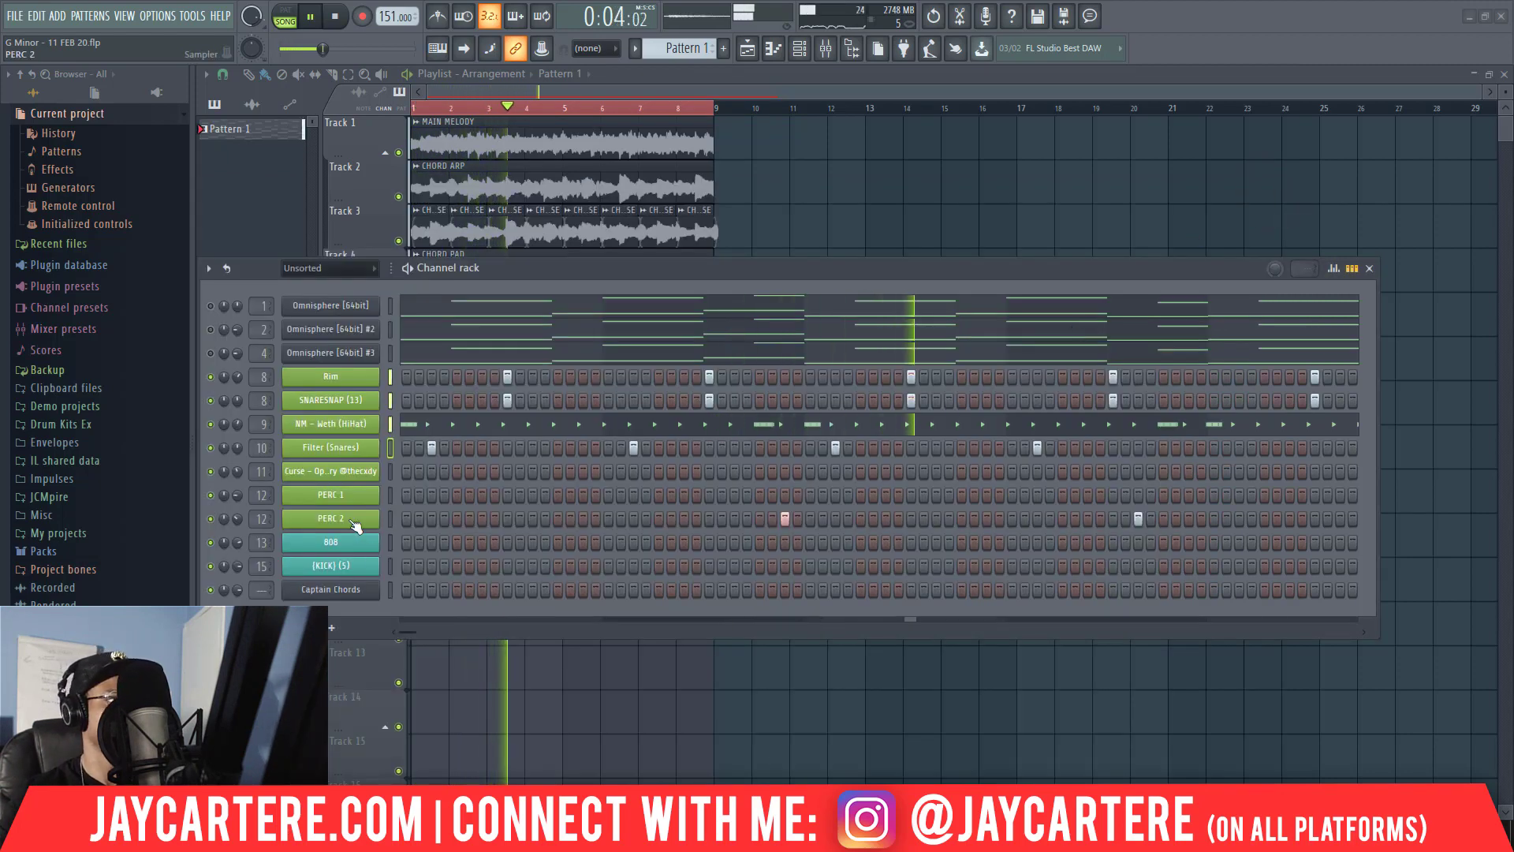
Try CREASE PERC.wav on the PERC 2 channel, then replace it with CLASSIC PERC.wav from the PERCS folder and audition it.
{"action": "mouse_move", "coordinate": [237, 520]}
{"action": "left_mouse_down"}
{"action": "mouse_move", "coordinate": [237, 536]}
{"action": "mouse_move", "coordinate": [235, 517]}
{"action": "left_mouse_up"}
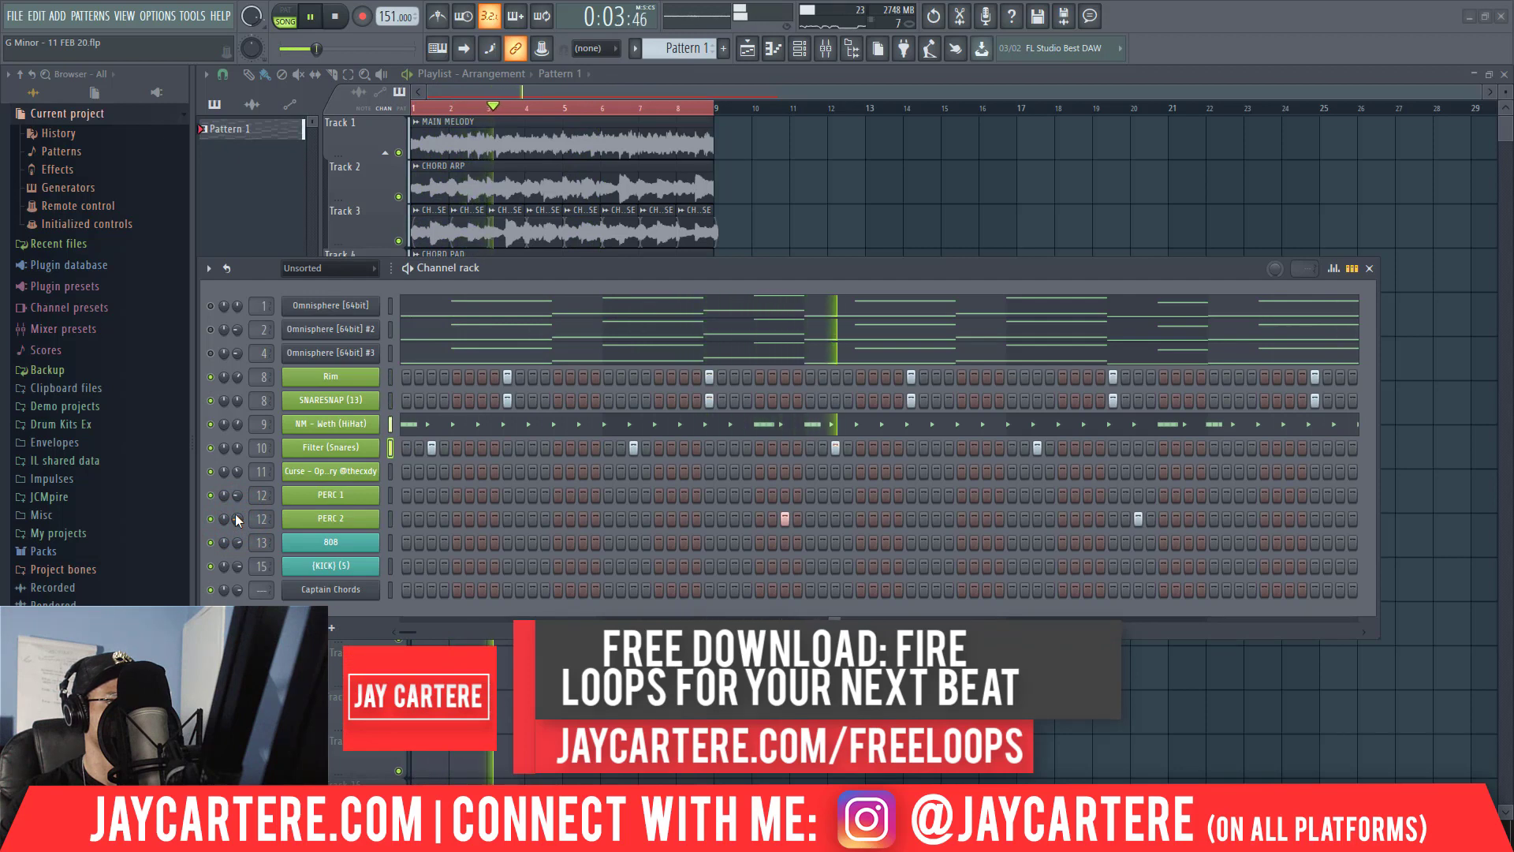
{"action": "key", "text": "space"}
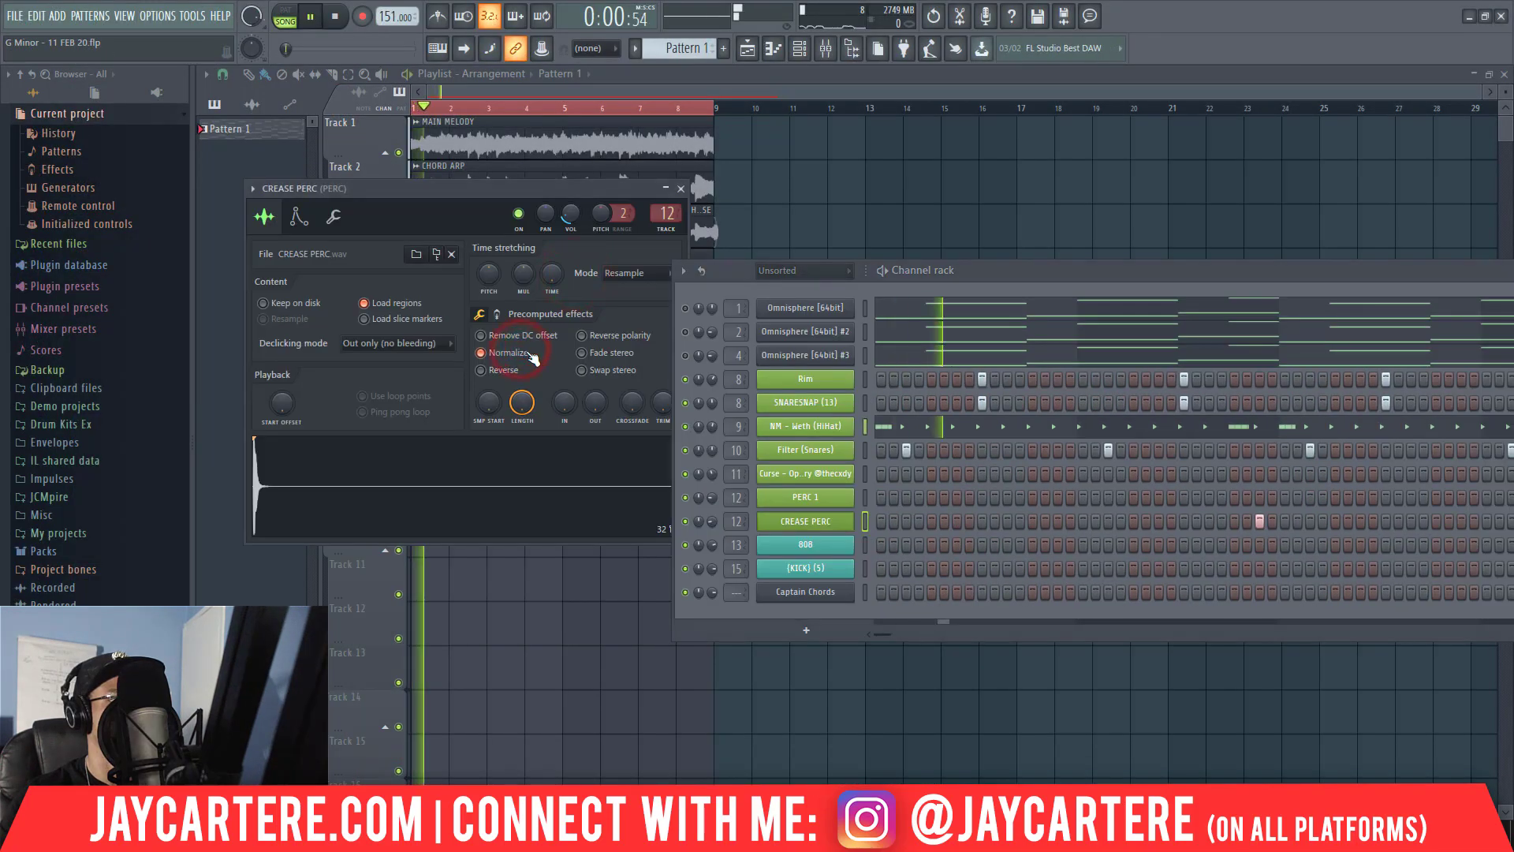
{"action": "left_click_drag", "start_coordinate": [997, 274], "coordinate": [634, 279]}
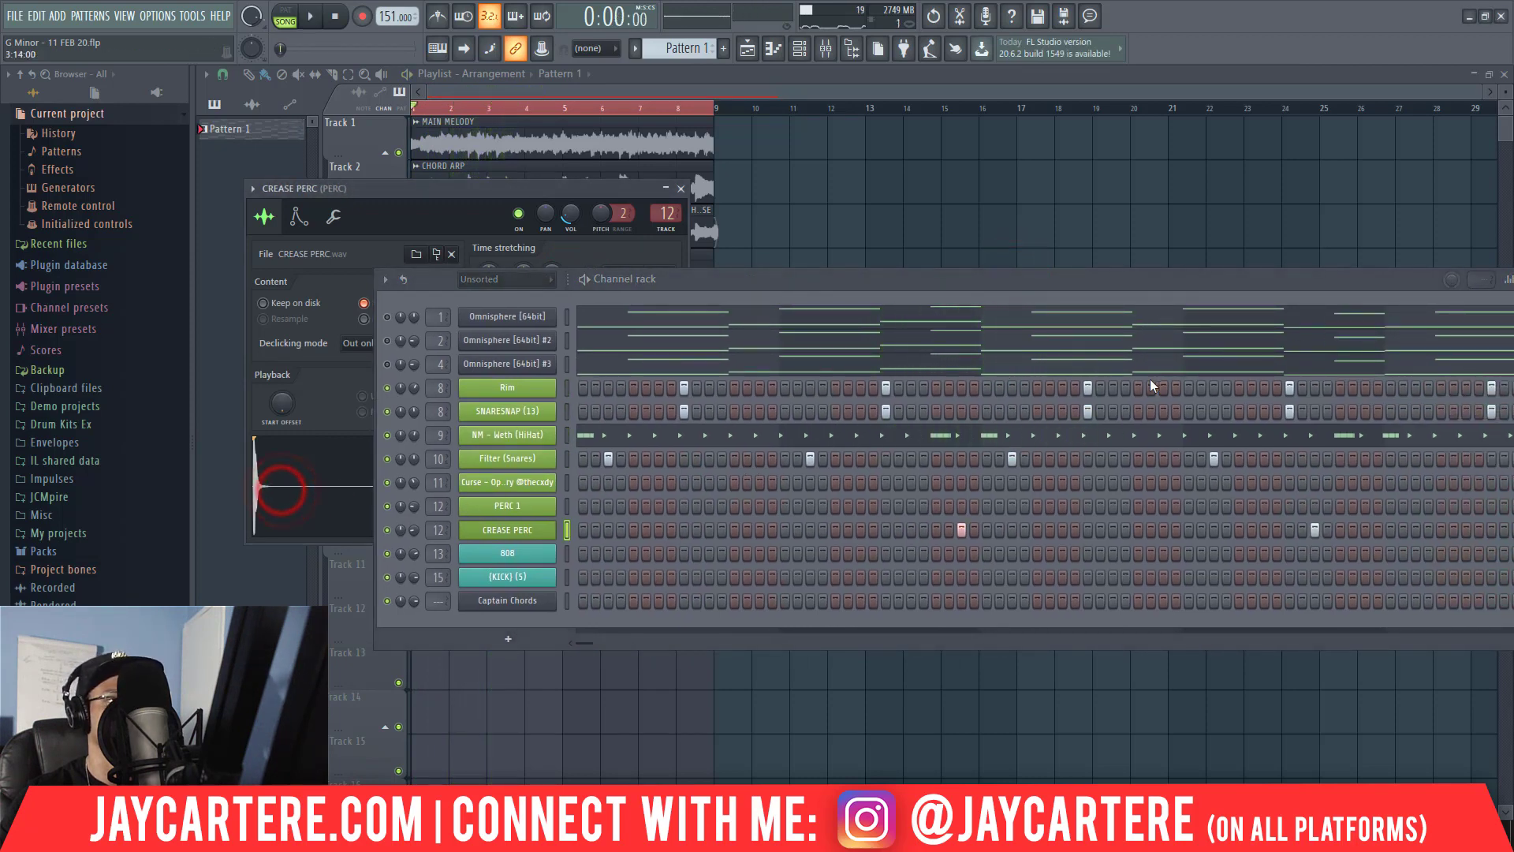
{"action": "key", "text": "alt+Tab"}
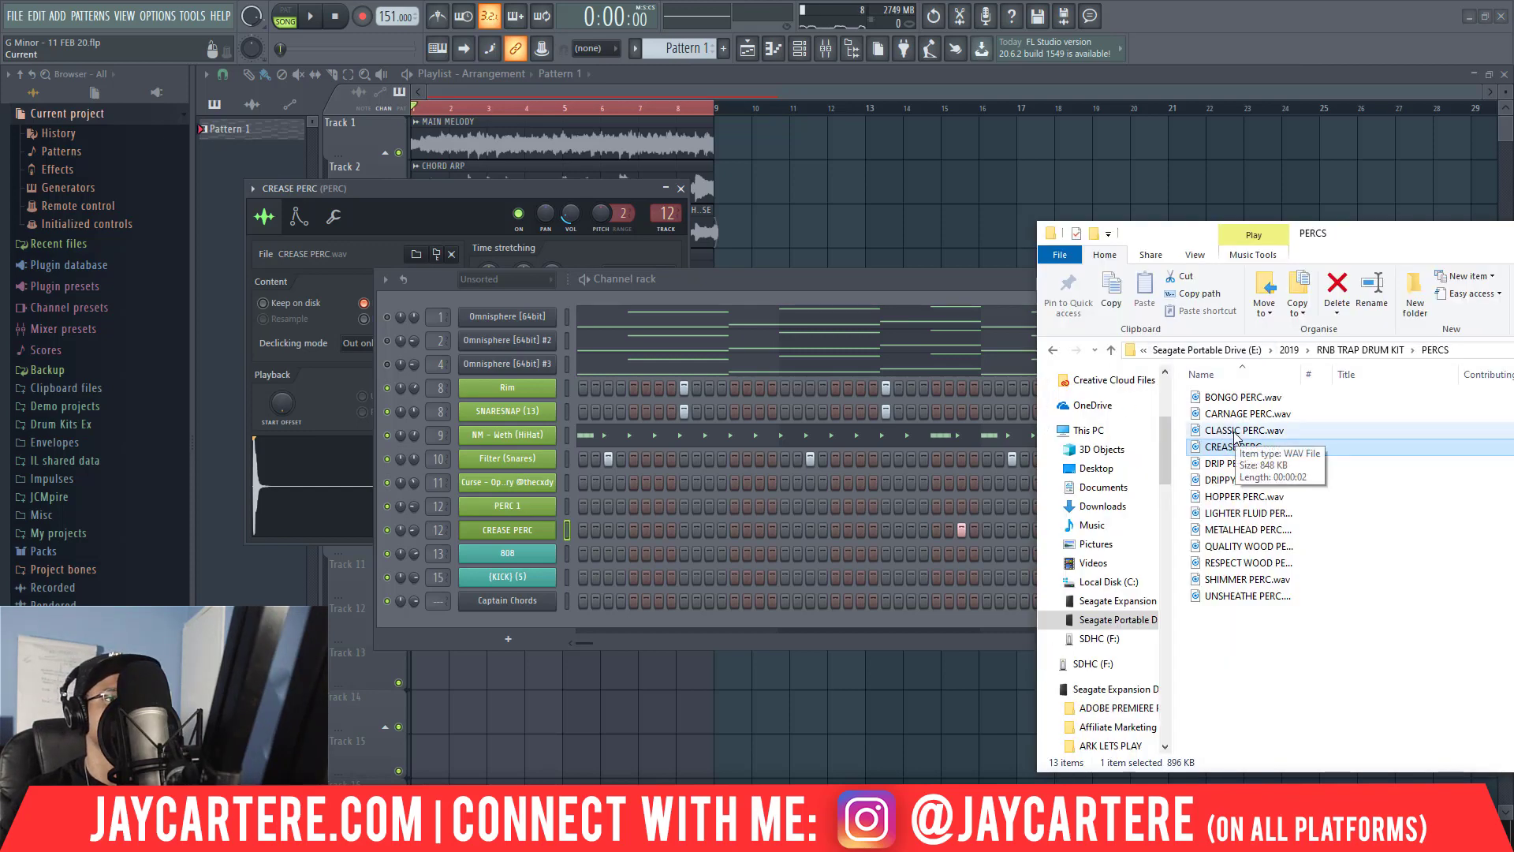
{"action": "left_click_drag", "start_coordinate": [1235, 434], "coordinate": [530, 533]}
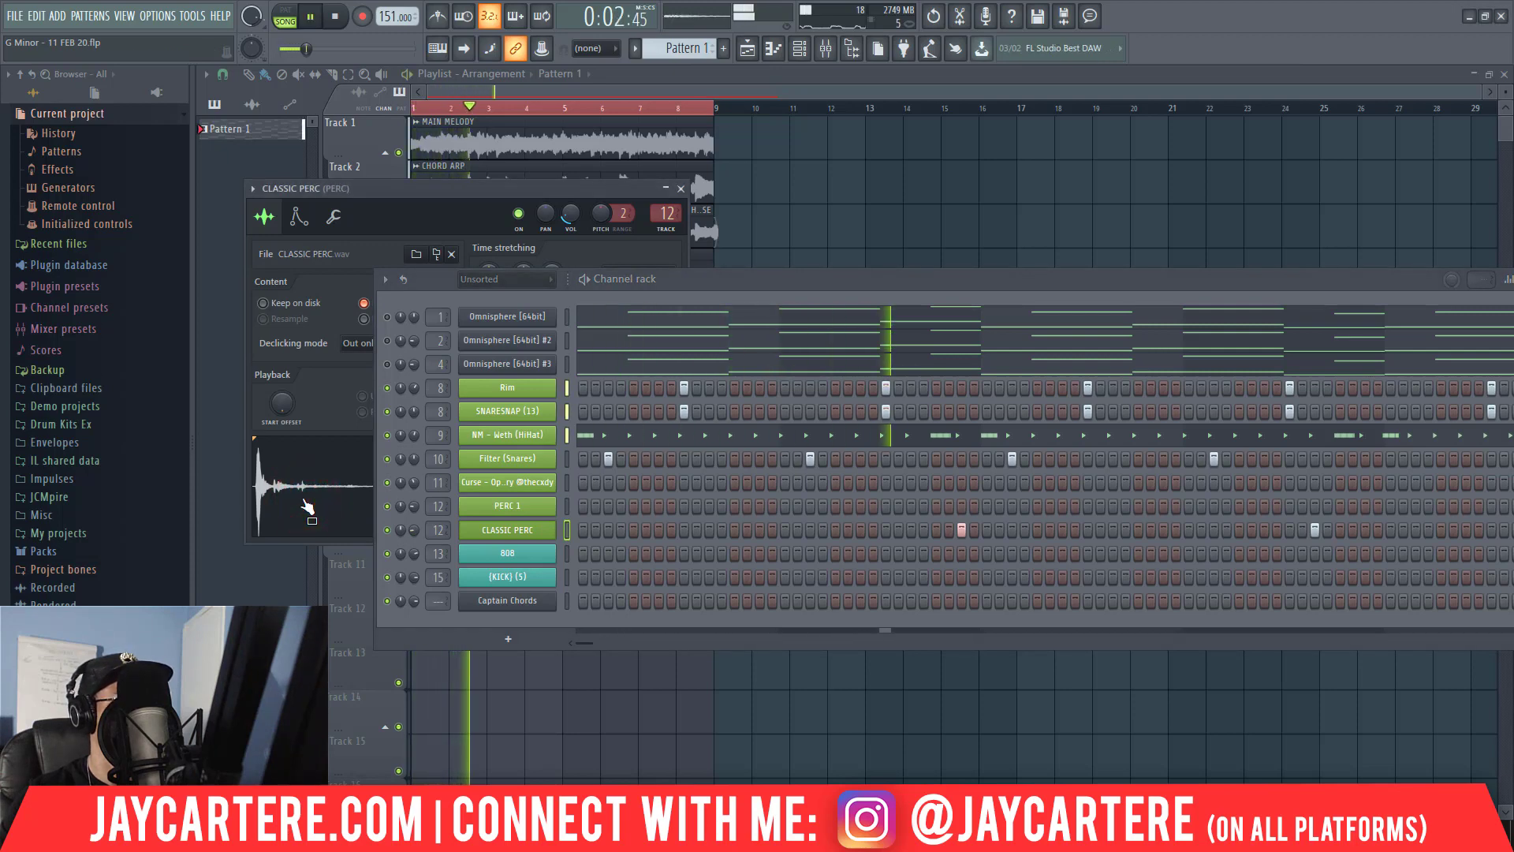
{"action": "left_click", "coordinate": [681, 190]}
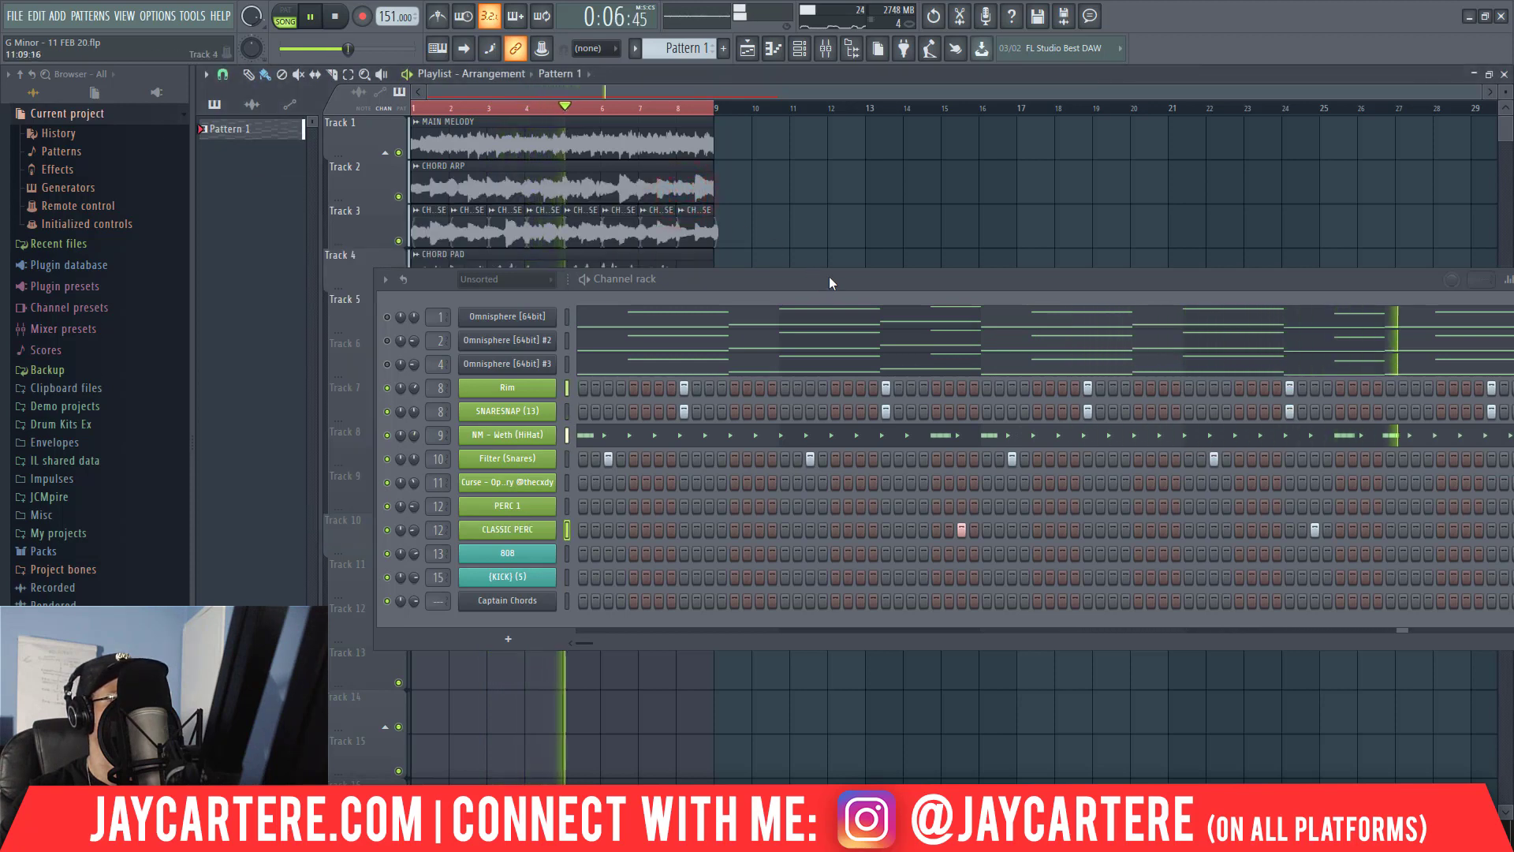
{"action": "left_click_drag", "start_coordinate": [830, 277], "coordinate": [624, 277]}
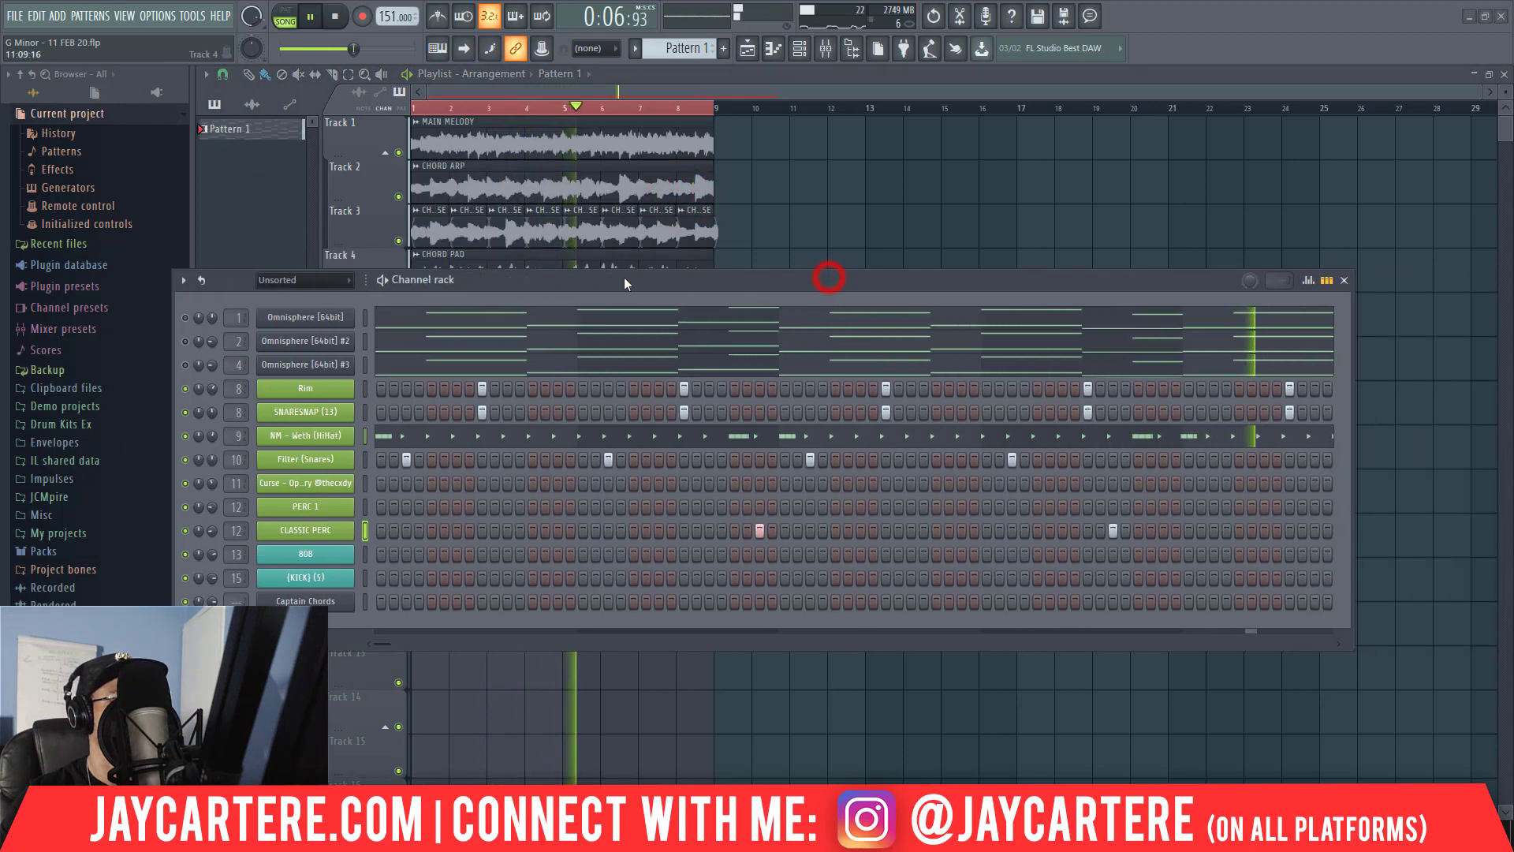
In the CLASSIC PERC piano roll, lower the bar 4 hit by one semitone.
{"action": "right_click", "coordinate": [330, 538]}
{"action": "left_click", "coordinate": [374, 526]}
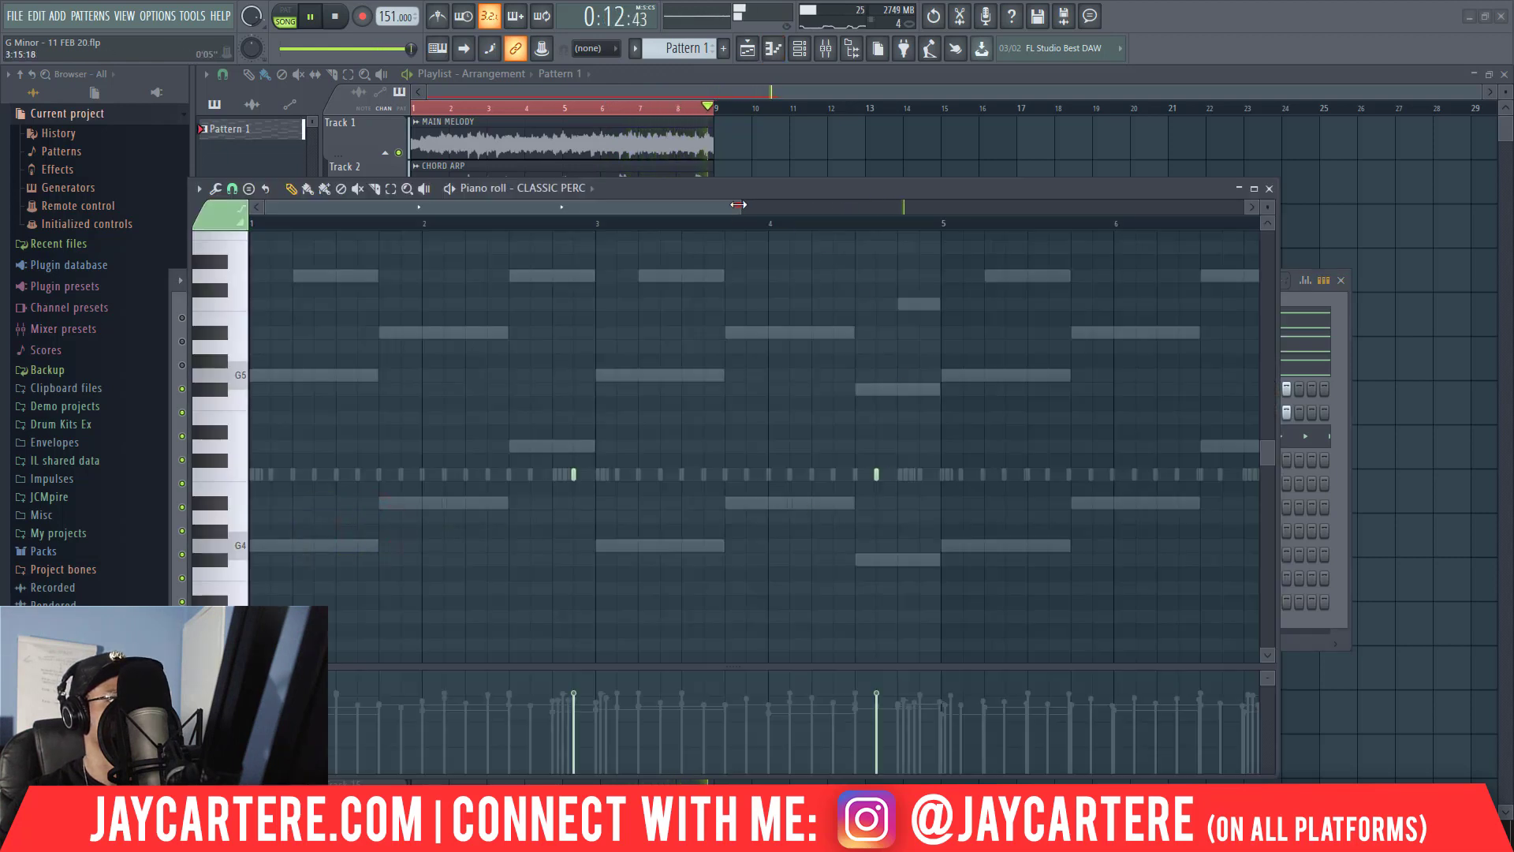
{"action": "left_click_drag", "start_coordinate": [737, 204], "coordinate": [1153, 205]}
{"action": "left_click_drag", "start_coordinate": [852, 544], "coordinate": [473, 452]}
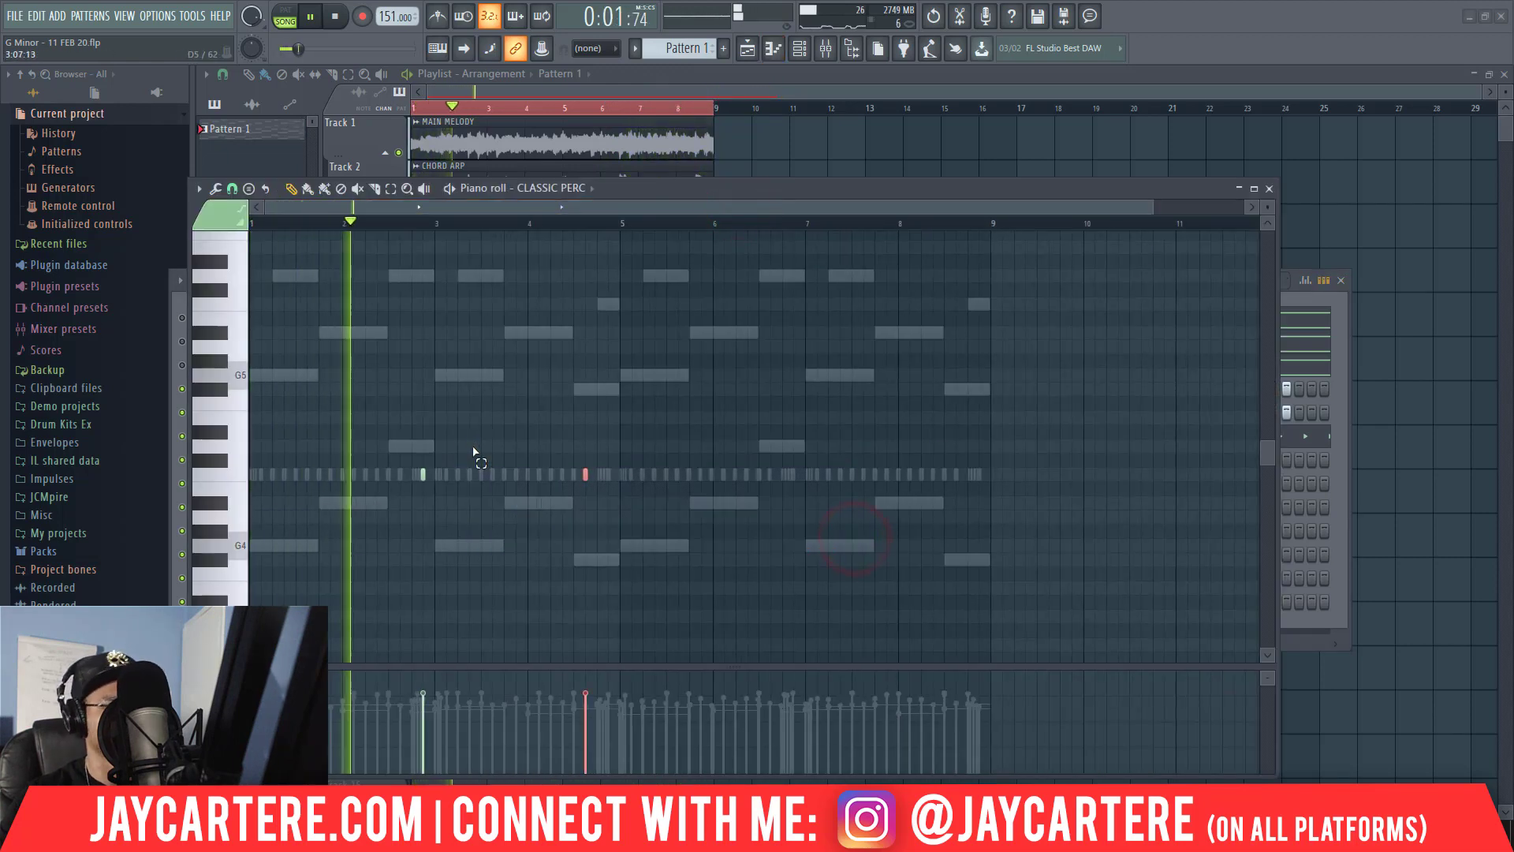
{"action": "key", "text": "shift+Down"}
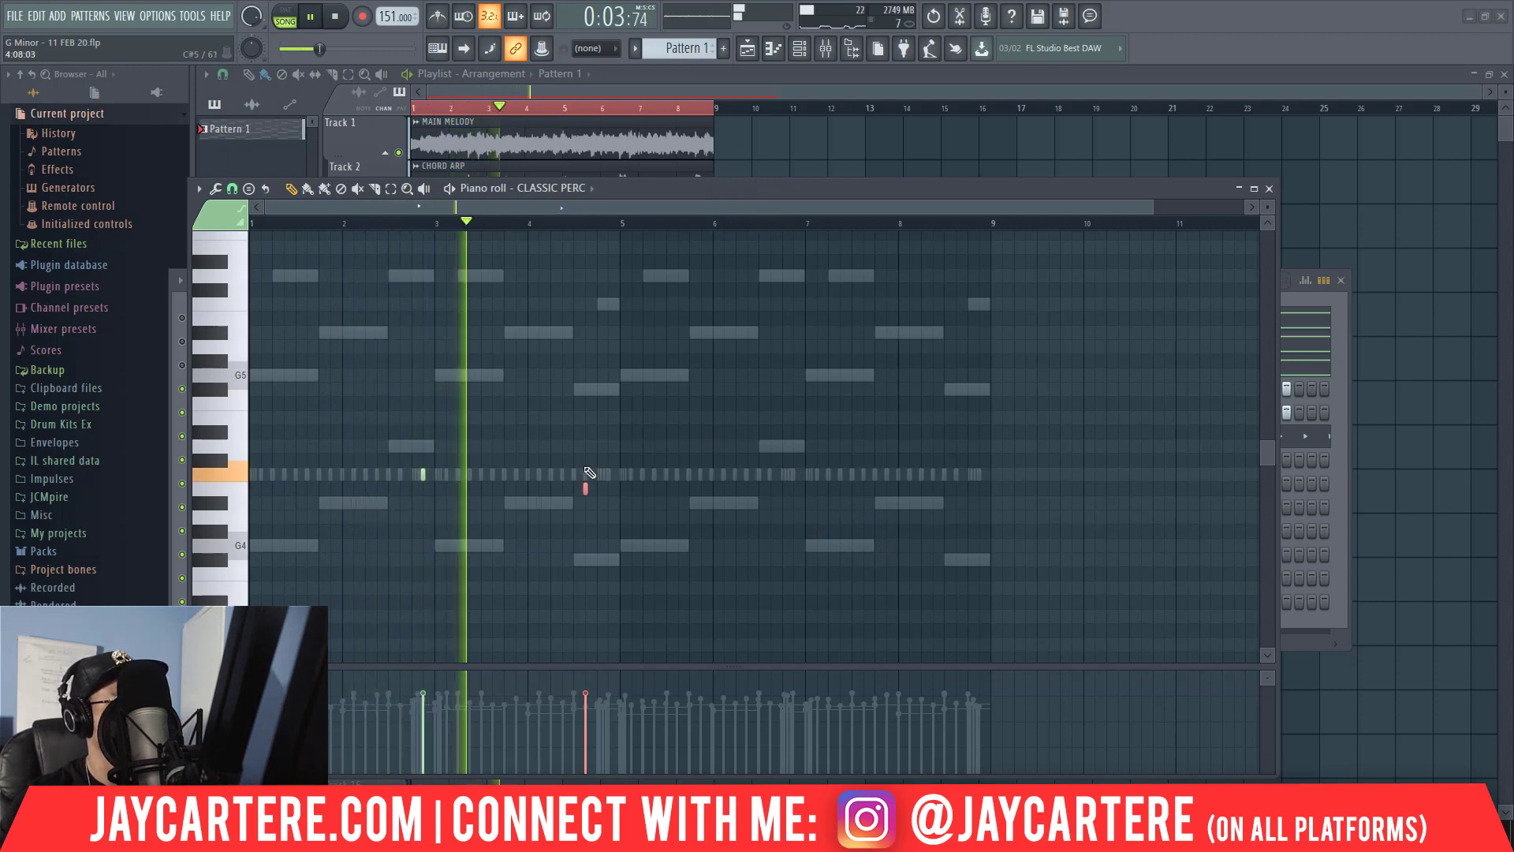
Duplicate the two CLASSIC PERC hits into bars 6 and 8, then close the piano roll and reposition the Channel rack.
{"action": "left_click_drag", "start_coordinate": [655, 510], "coordinate": [341, 437]}
{"action": "left_click_drag", "start_coordinate": [422, 474], "coordinate": [791, 521]}
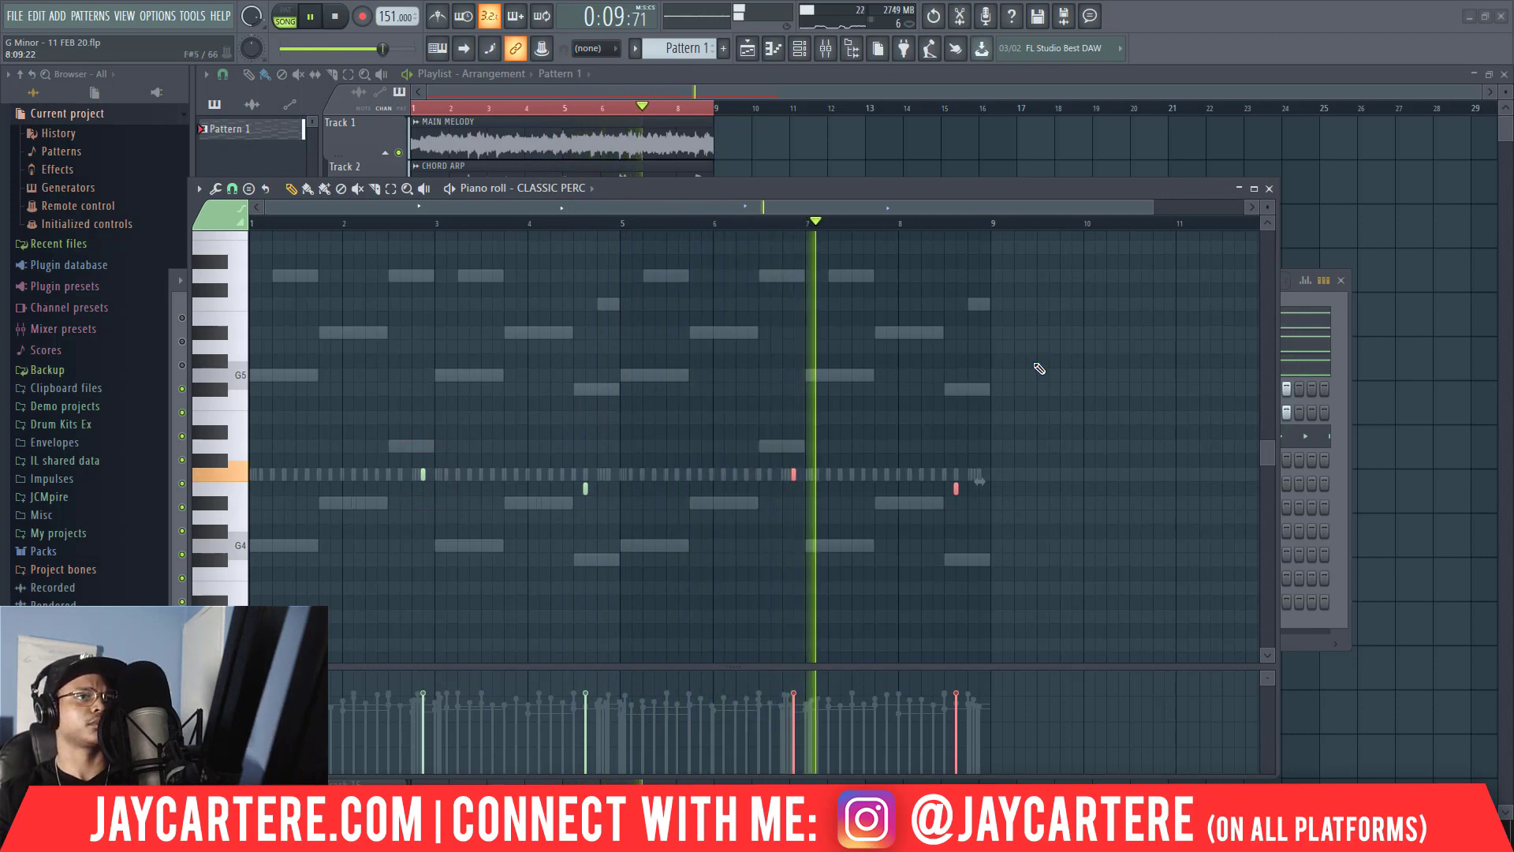
{"action": "left_click", "coordinate": [1269, 189]}
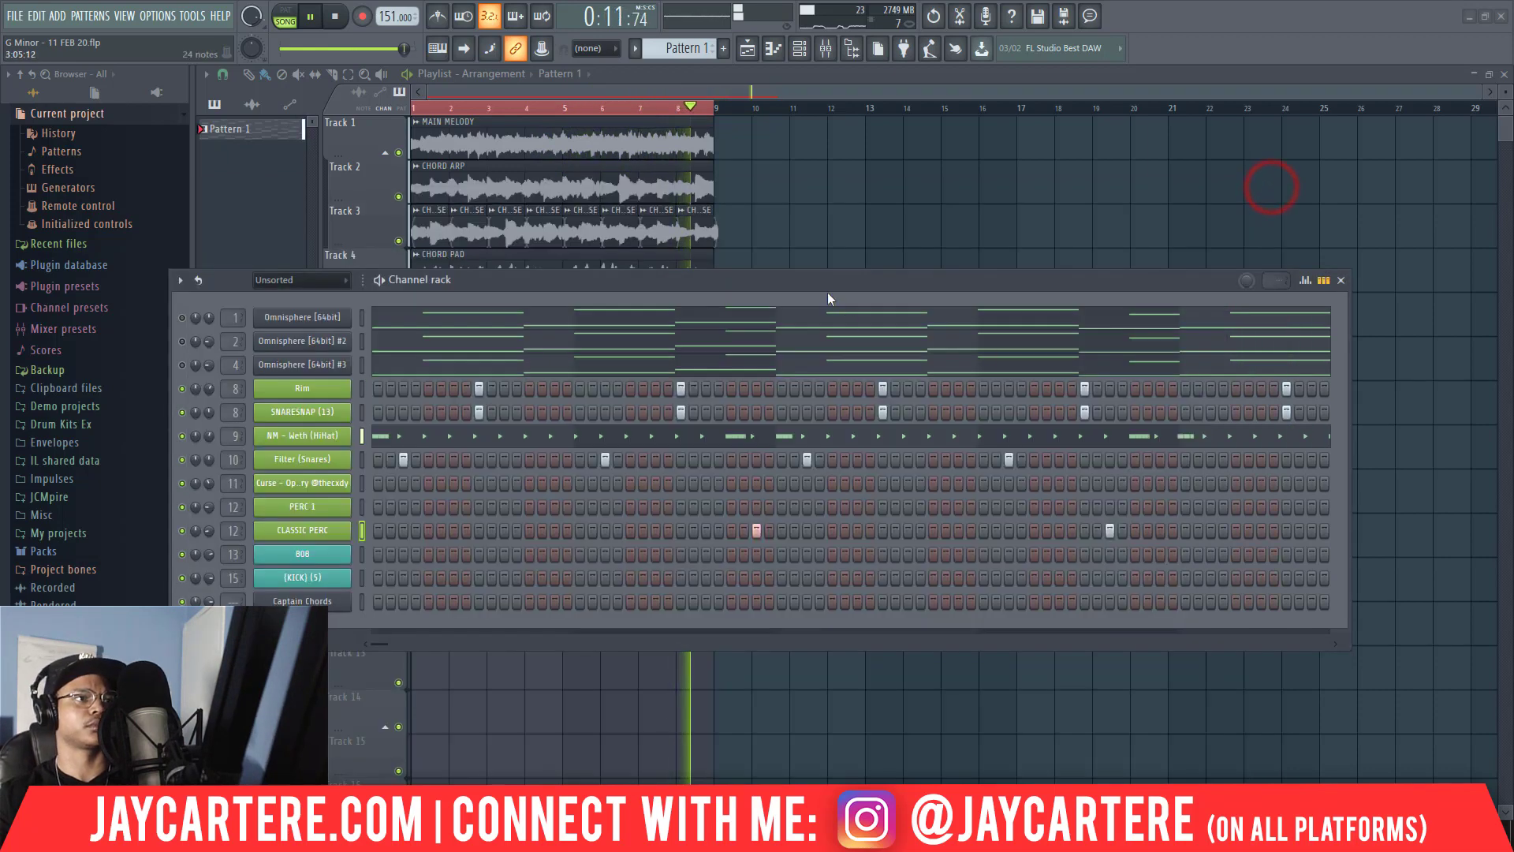
{"action": "left_click_drag", "start_coordinate": [771, 283], "coordinate": [996, 232]}
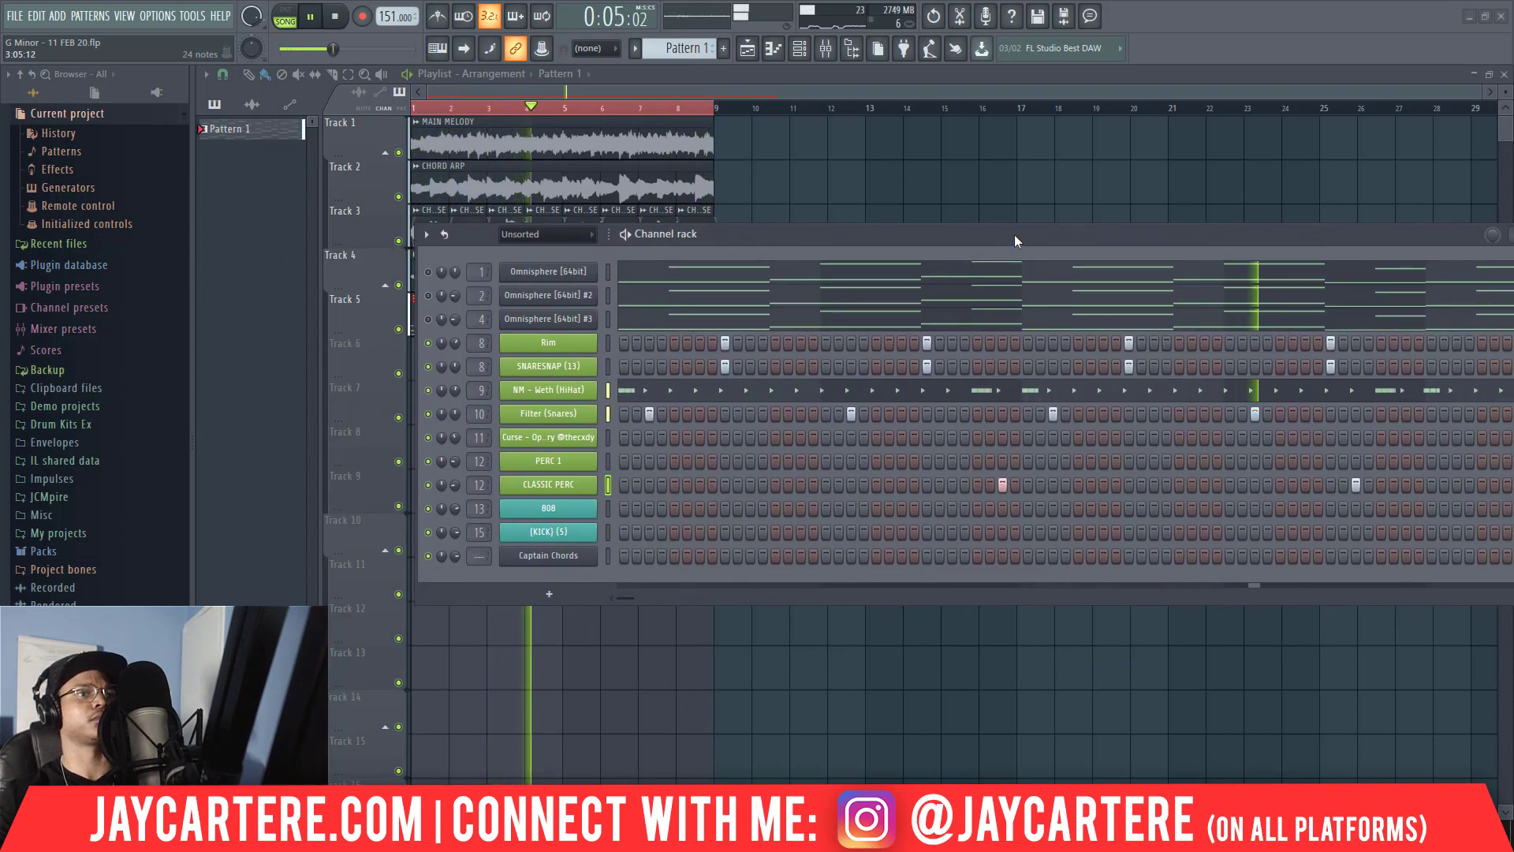
{"action": "left_click_drag", "start_coordinate": [838, 233], "coordinate": [797, 225]}
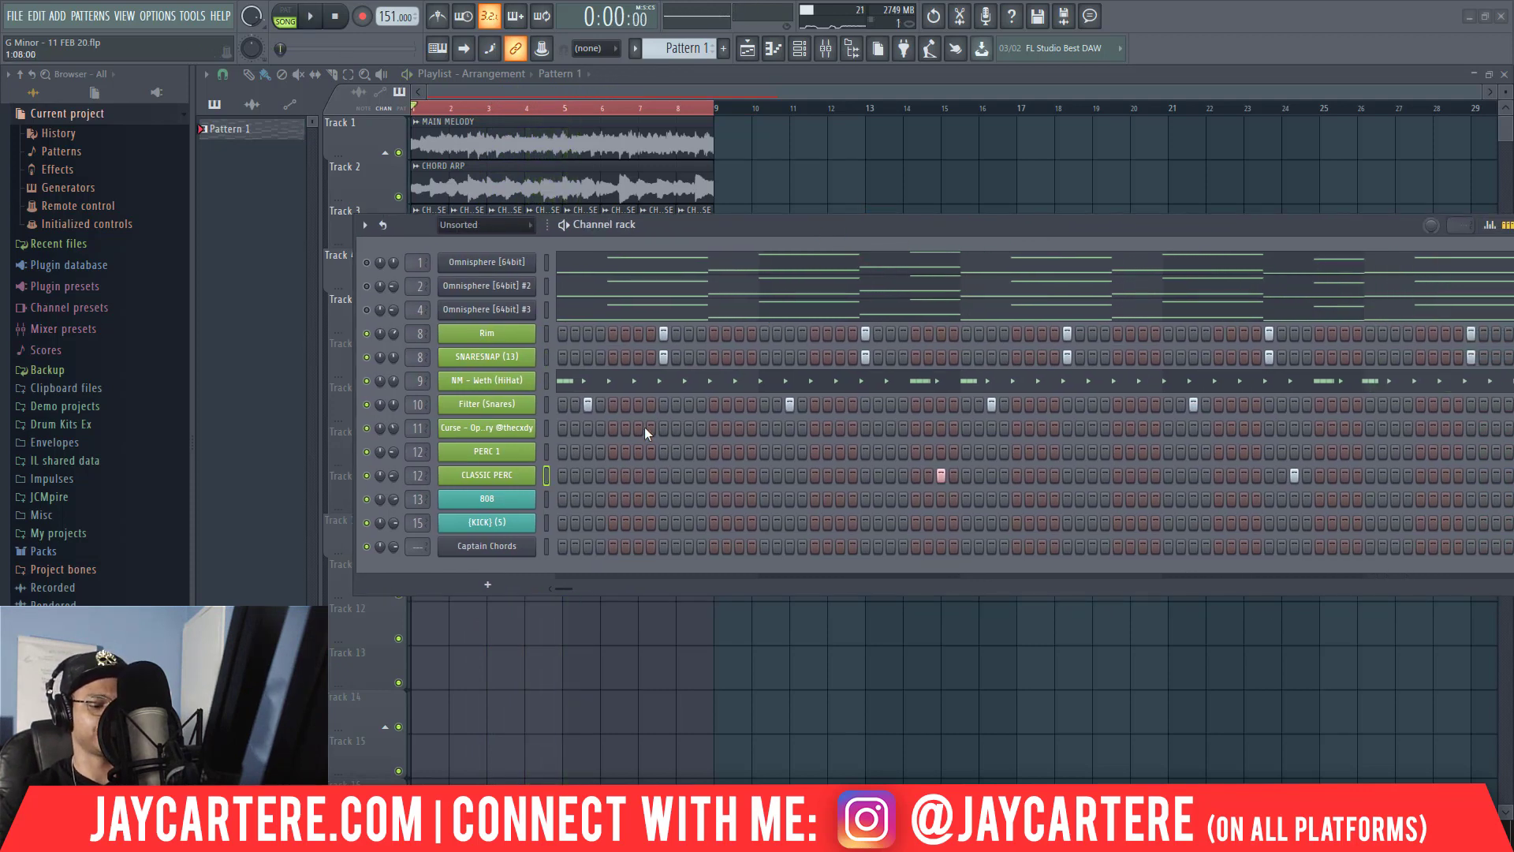
Draw the 808 notes G4, A#4, D5, G4, A#4 and F#4 across bars 1 to 4 in the 808 piano roll.
{"action": "right_click", "coordinate": [529, 497]}
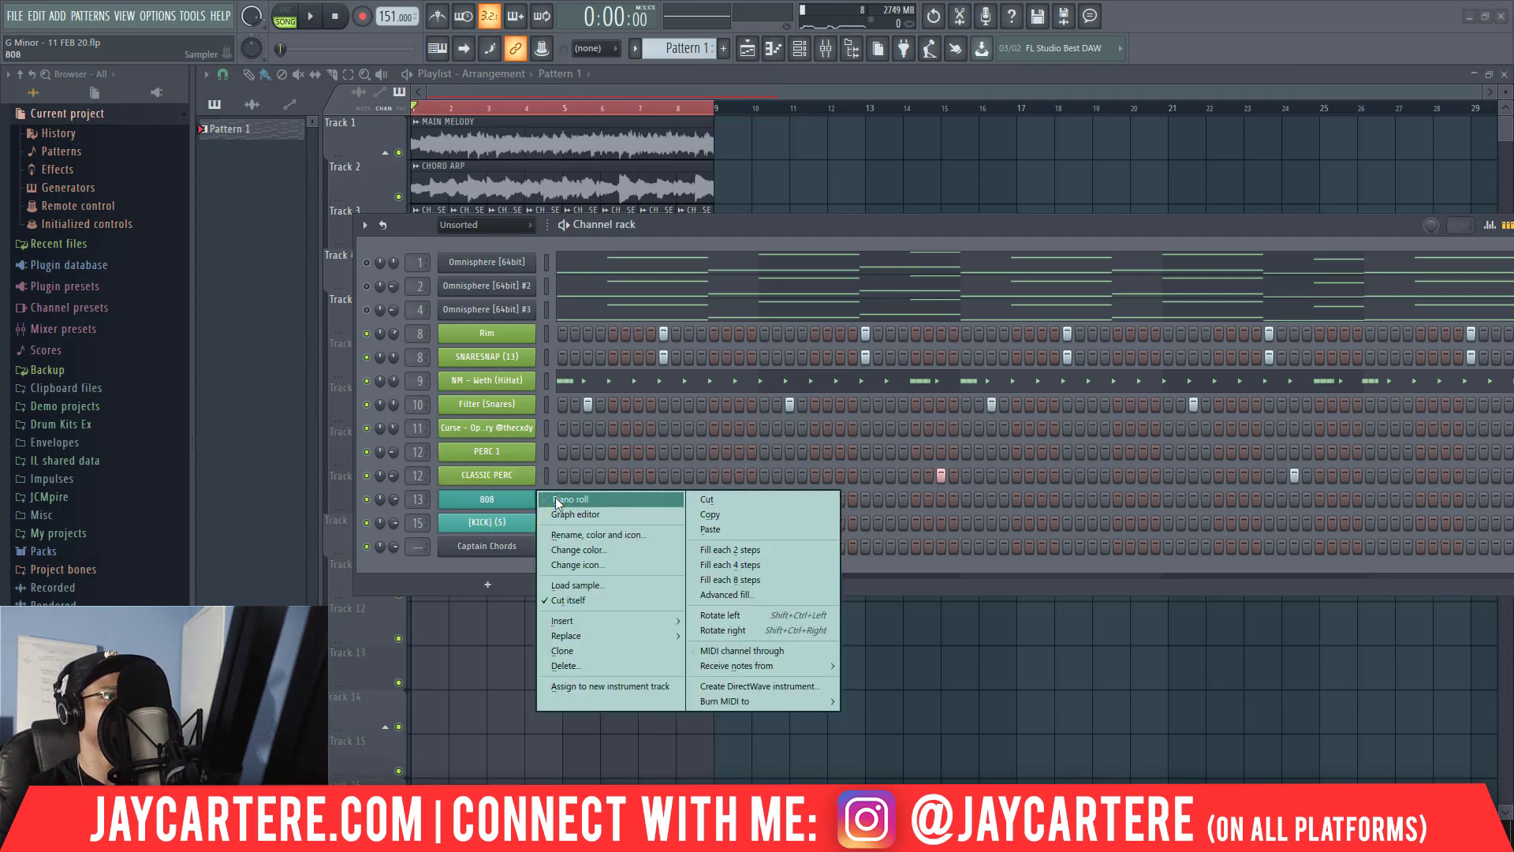
{"action": "left_click", "coordinate": [556, 499]}
{"action": "scroll", "coordinate": [410, 520], "scroll_direction": "down", "scroll_amount": 1}
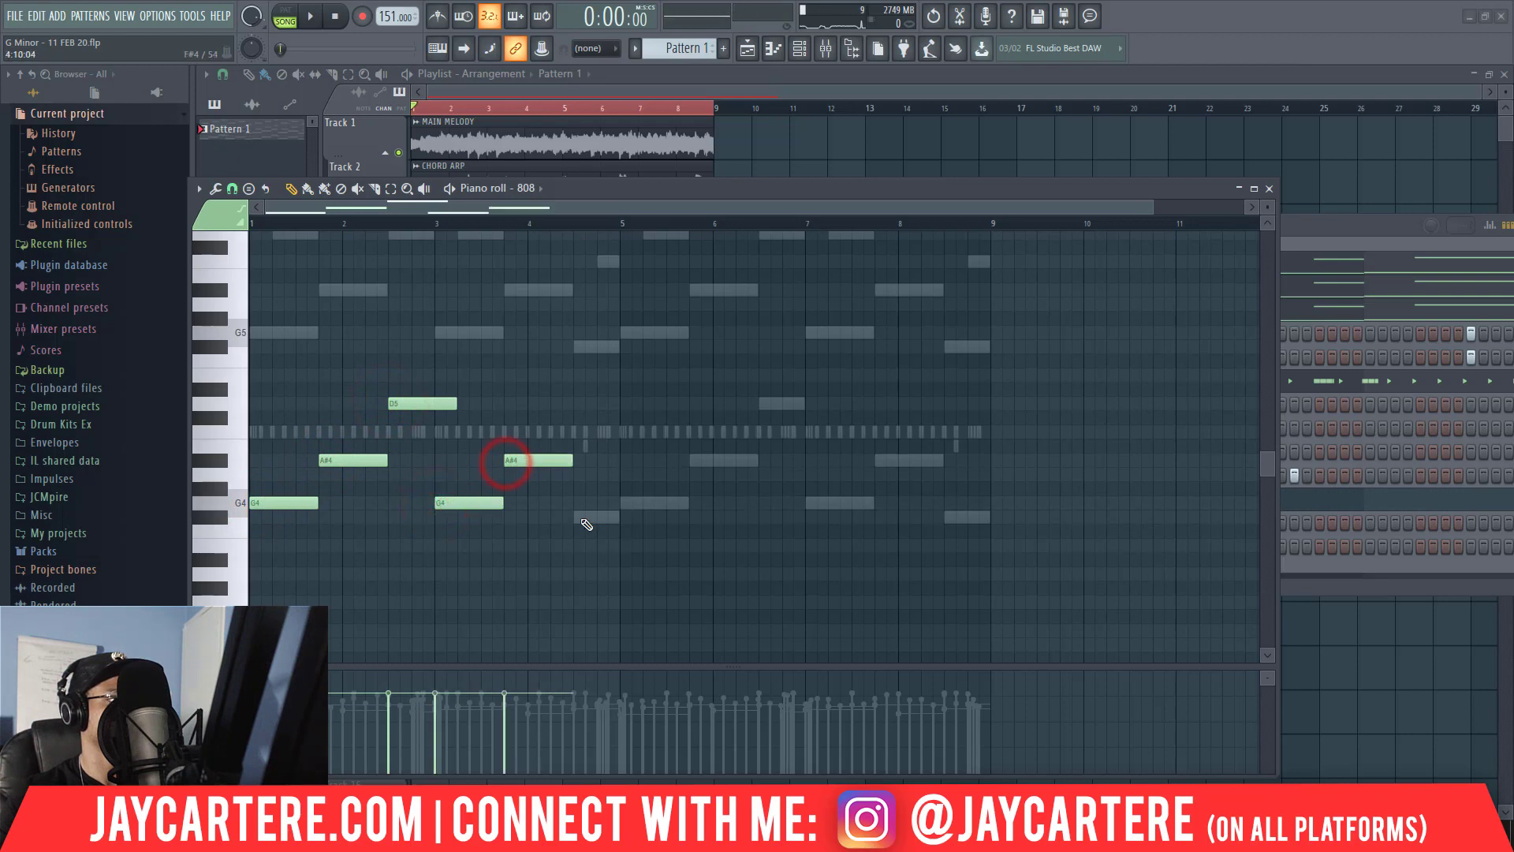
Transpose all six 808 notes up two octaves and set their velocity to 100%.
{"action": "left_click_drag", "start_coordinate": [685, 576], "coordinate": [275, 394]}
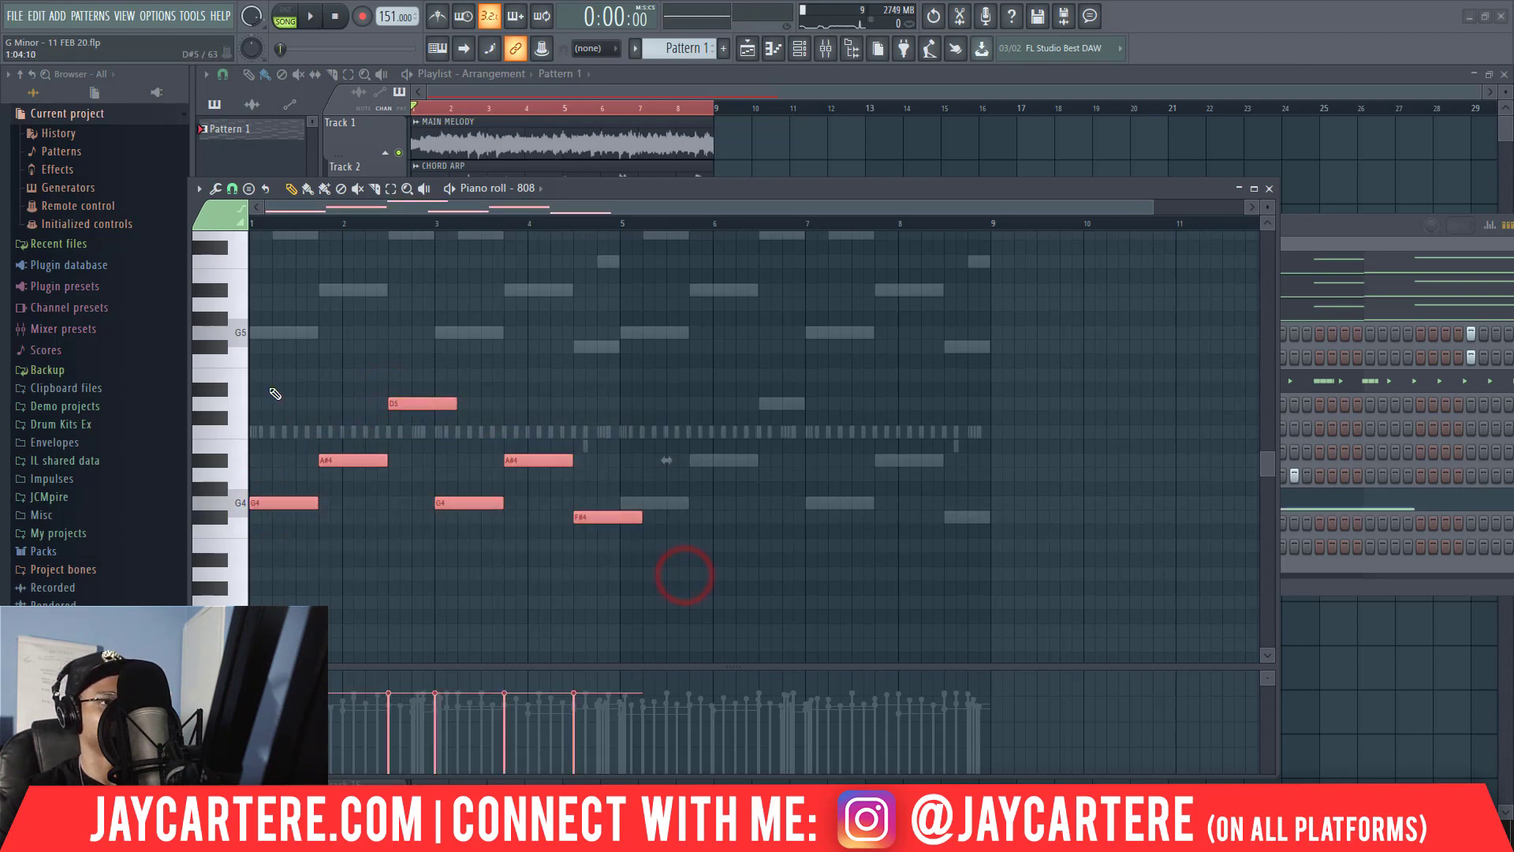
{"action": "key", "text": "ctrl+Up"}
{"action": "key", "text": "ctrl+Up"}
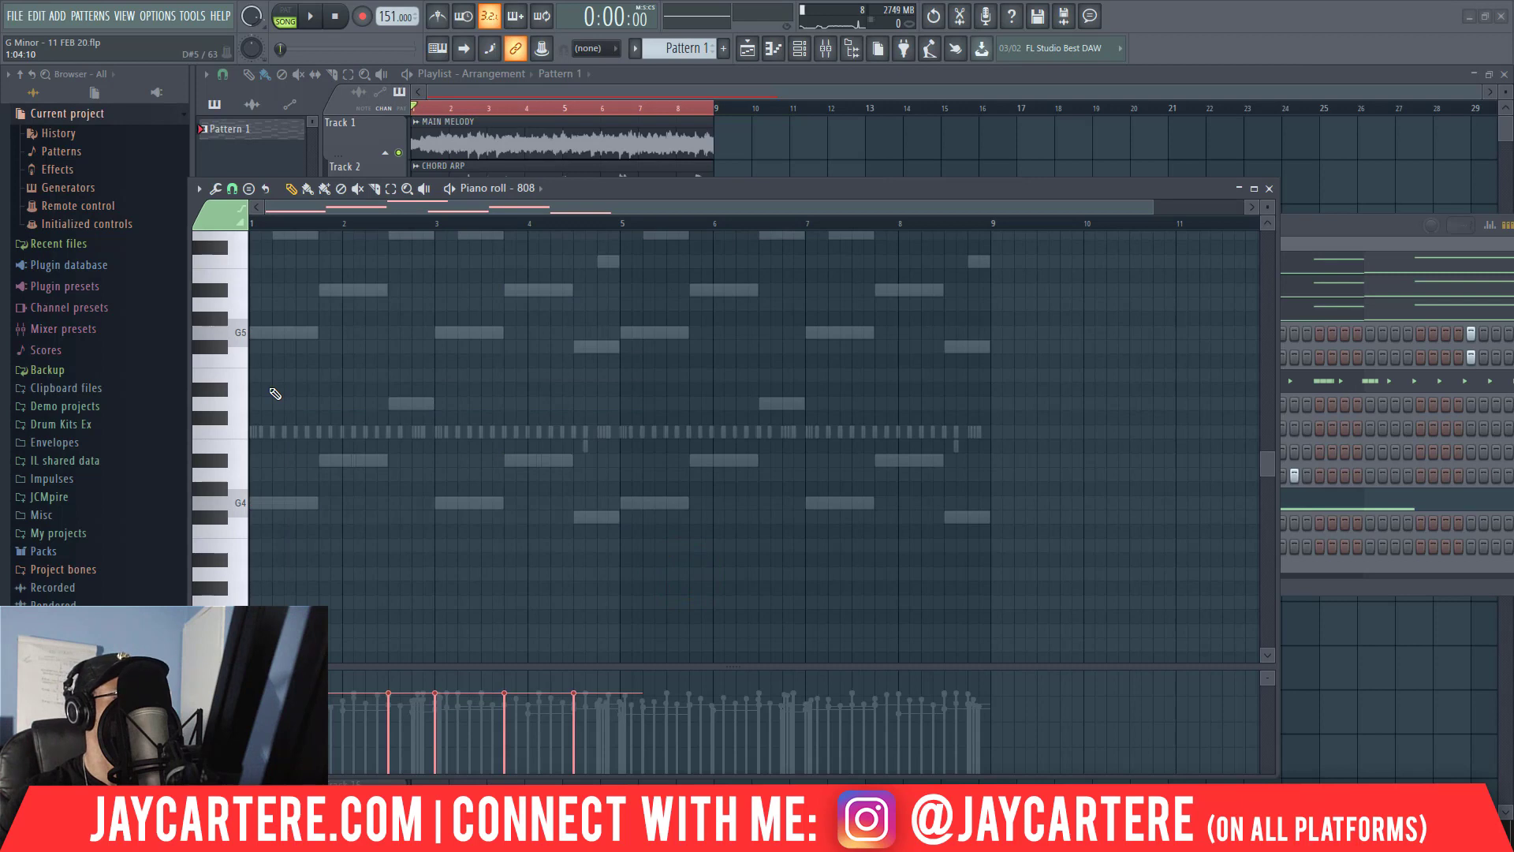
{"action": "scroll", "coordinate": [275, 393], "scroll_direction": "up", "scroll_amount": 5}
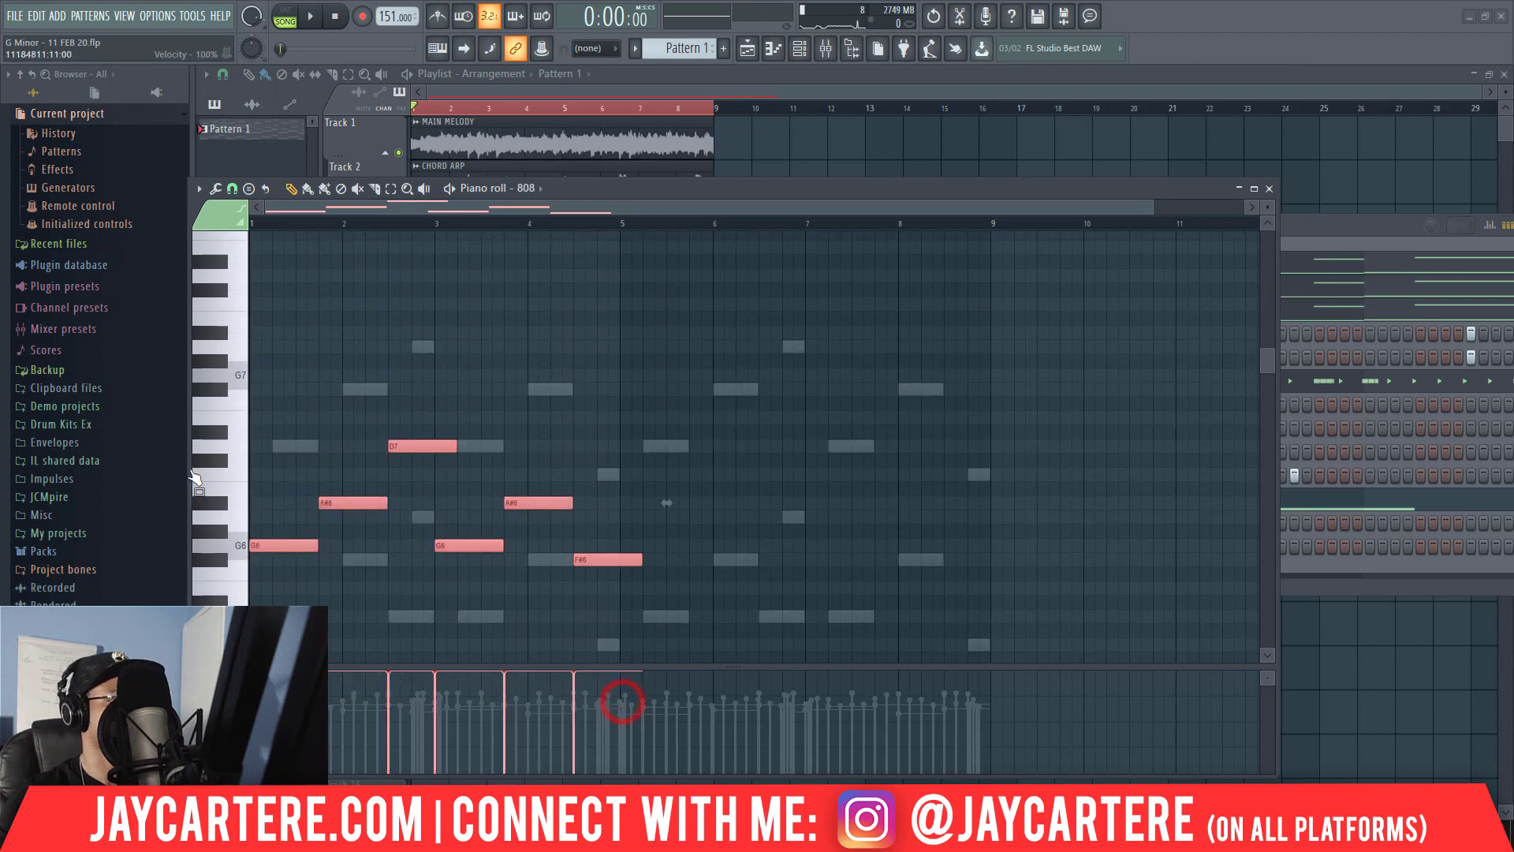
Shorten all six 808 notes to one beat each and audition the line with the beat.
{"action": "key", "text": "space"}
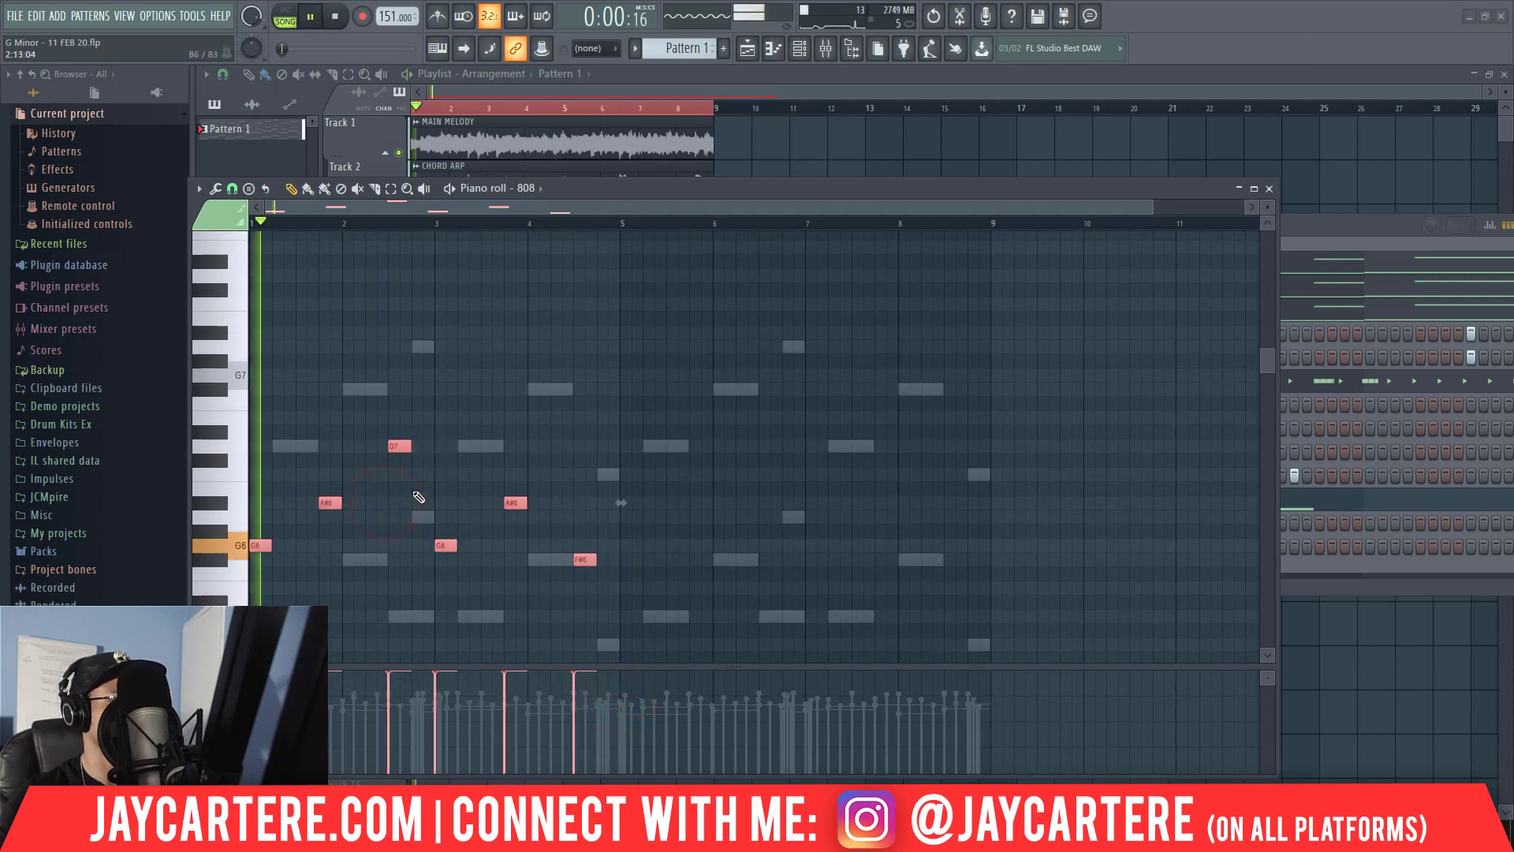
{"action": "key", "text": "space"}
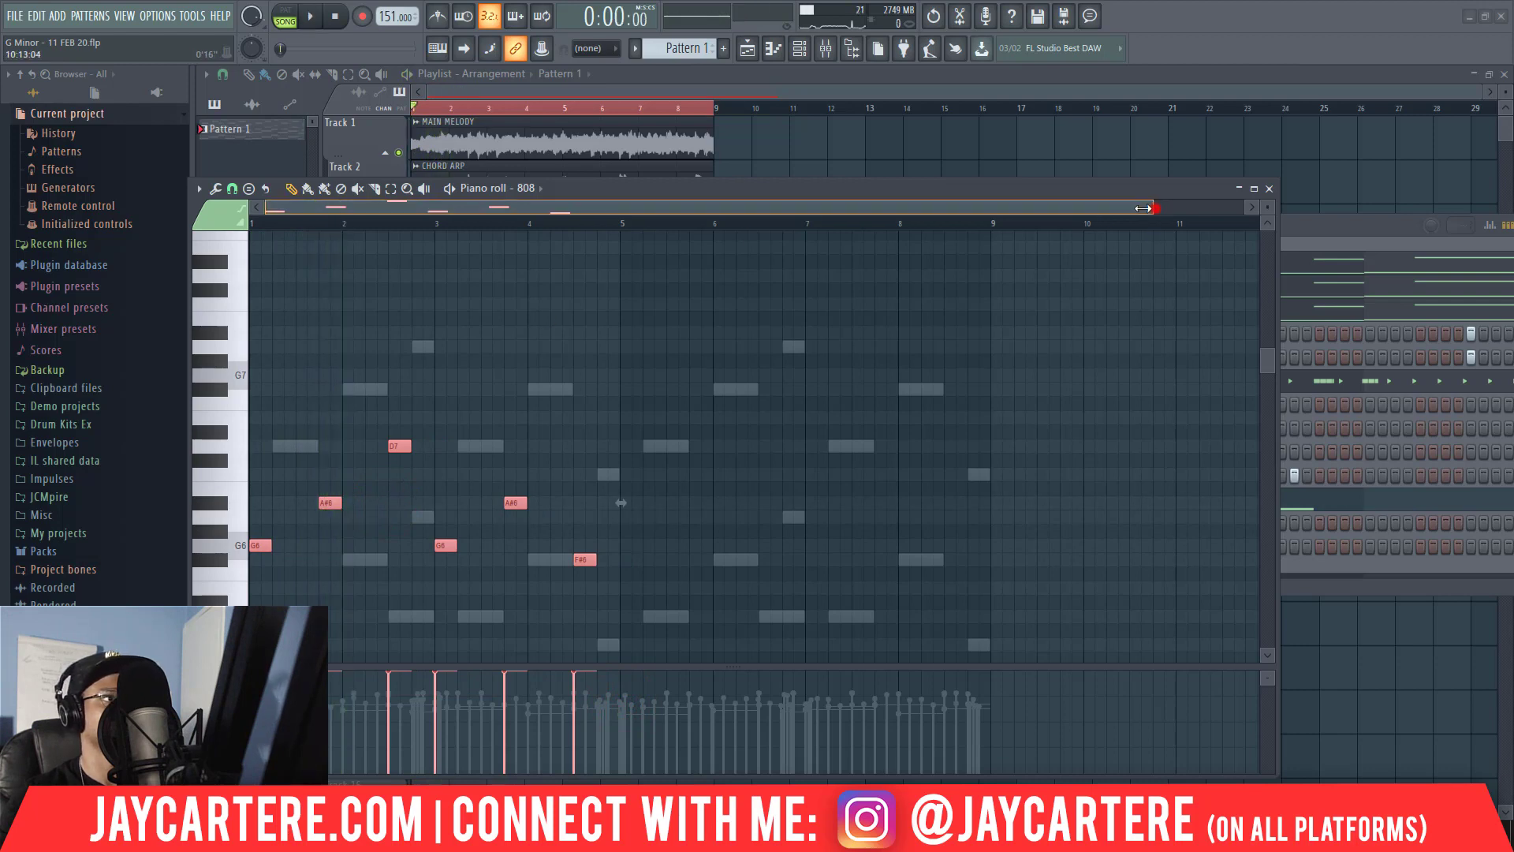
{"action": "left_click", "coordinate": [1143, 209]}
{"action": "scroll", "coordinate": [511, 486], "scroll_direction": "down", "scroll_amount": 2}
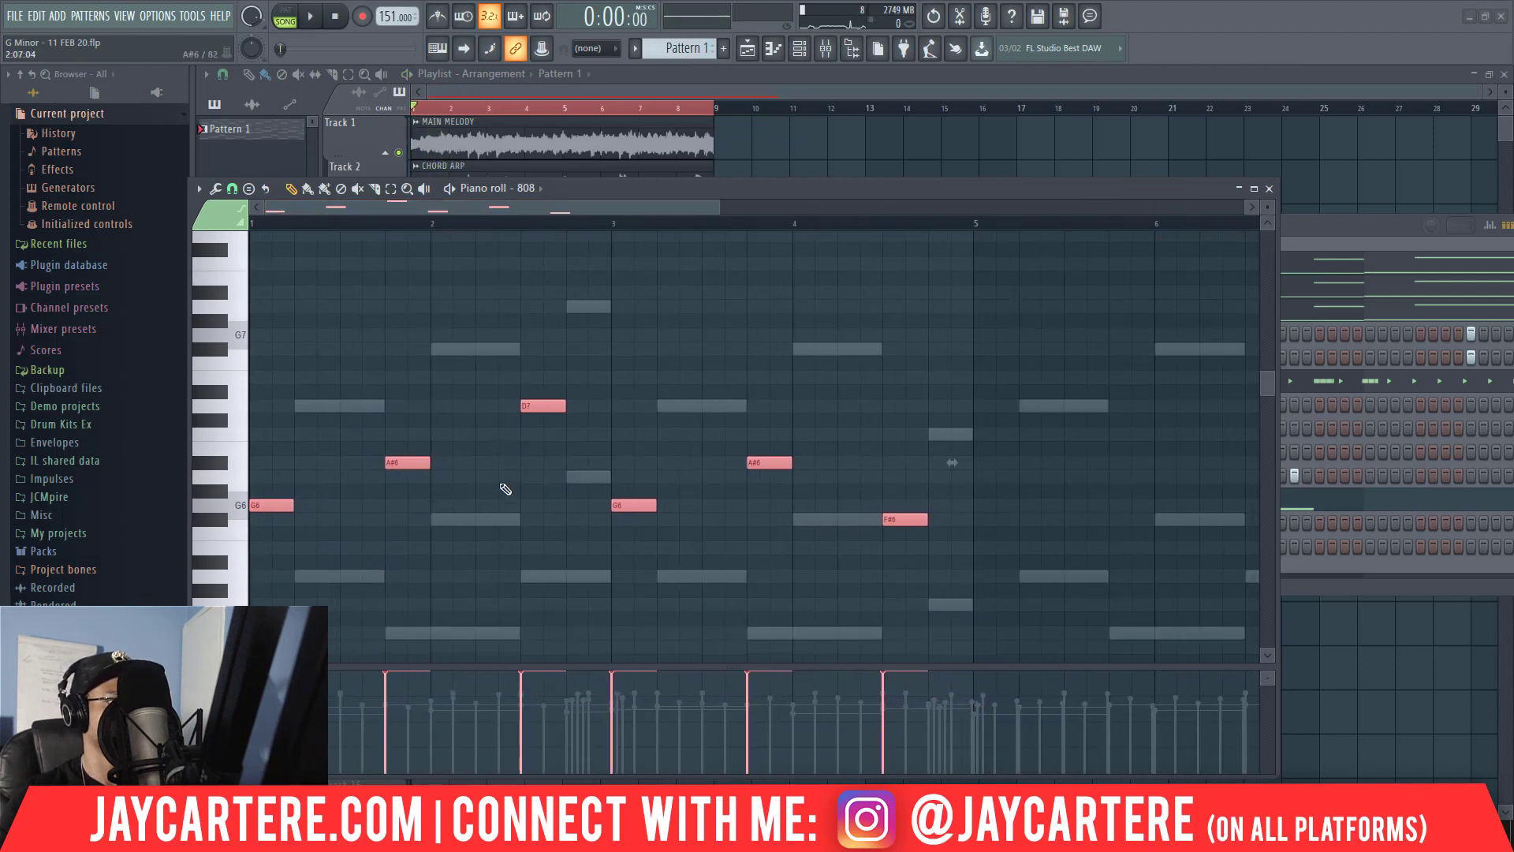
{"action": "scroll", "coordinate": [505, 481], "scroll_direction": "up", "scroll_amount": 3}
{"action": "key", "text": "space"}
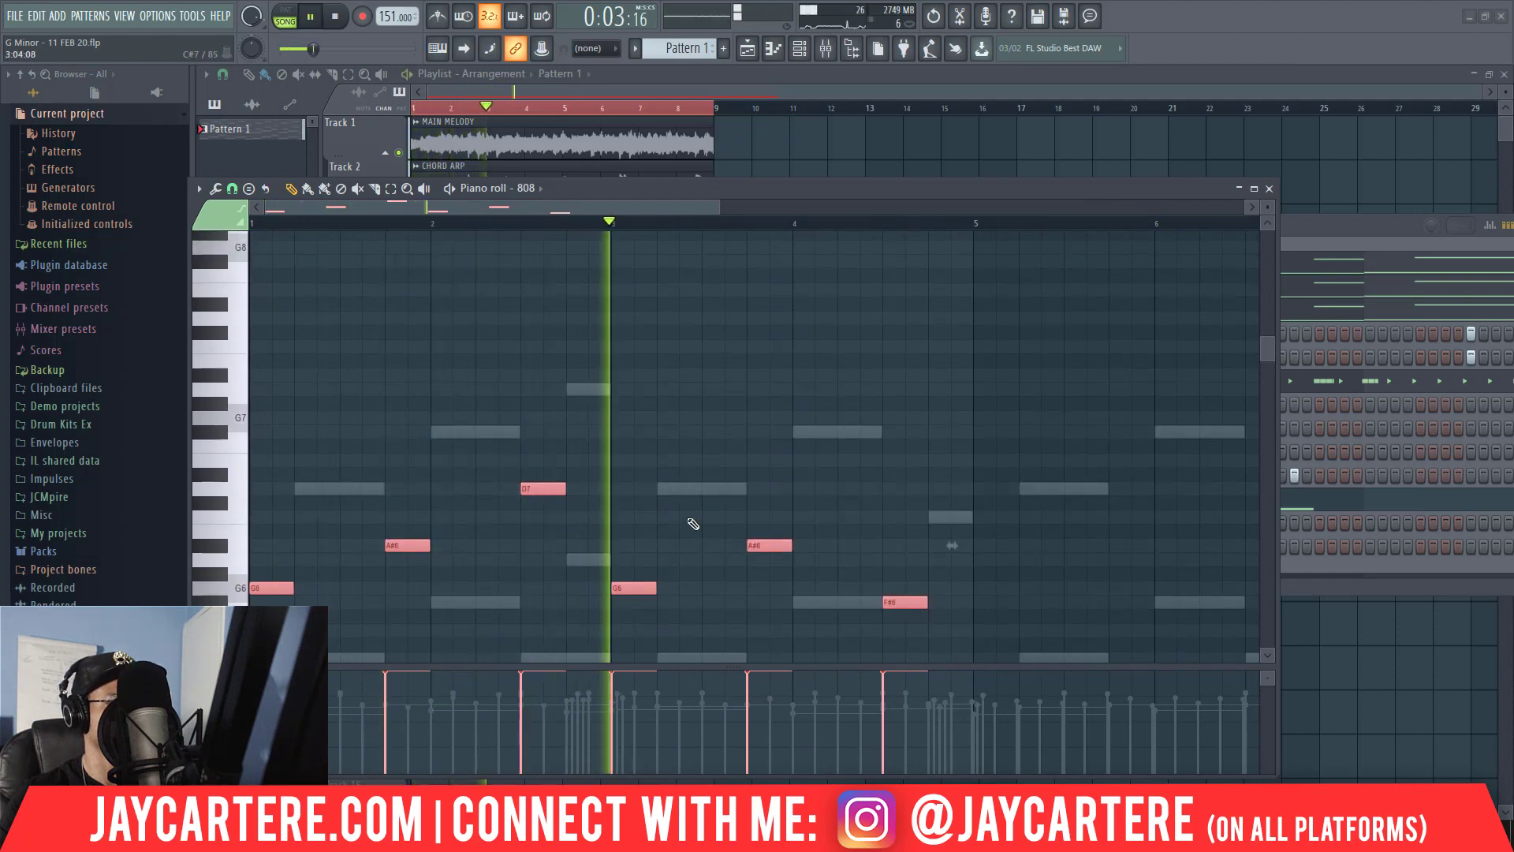
{"action": "scroll", "coordinate": [686, 517], "scroll_direction": "down", "scroll_amount": 3}
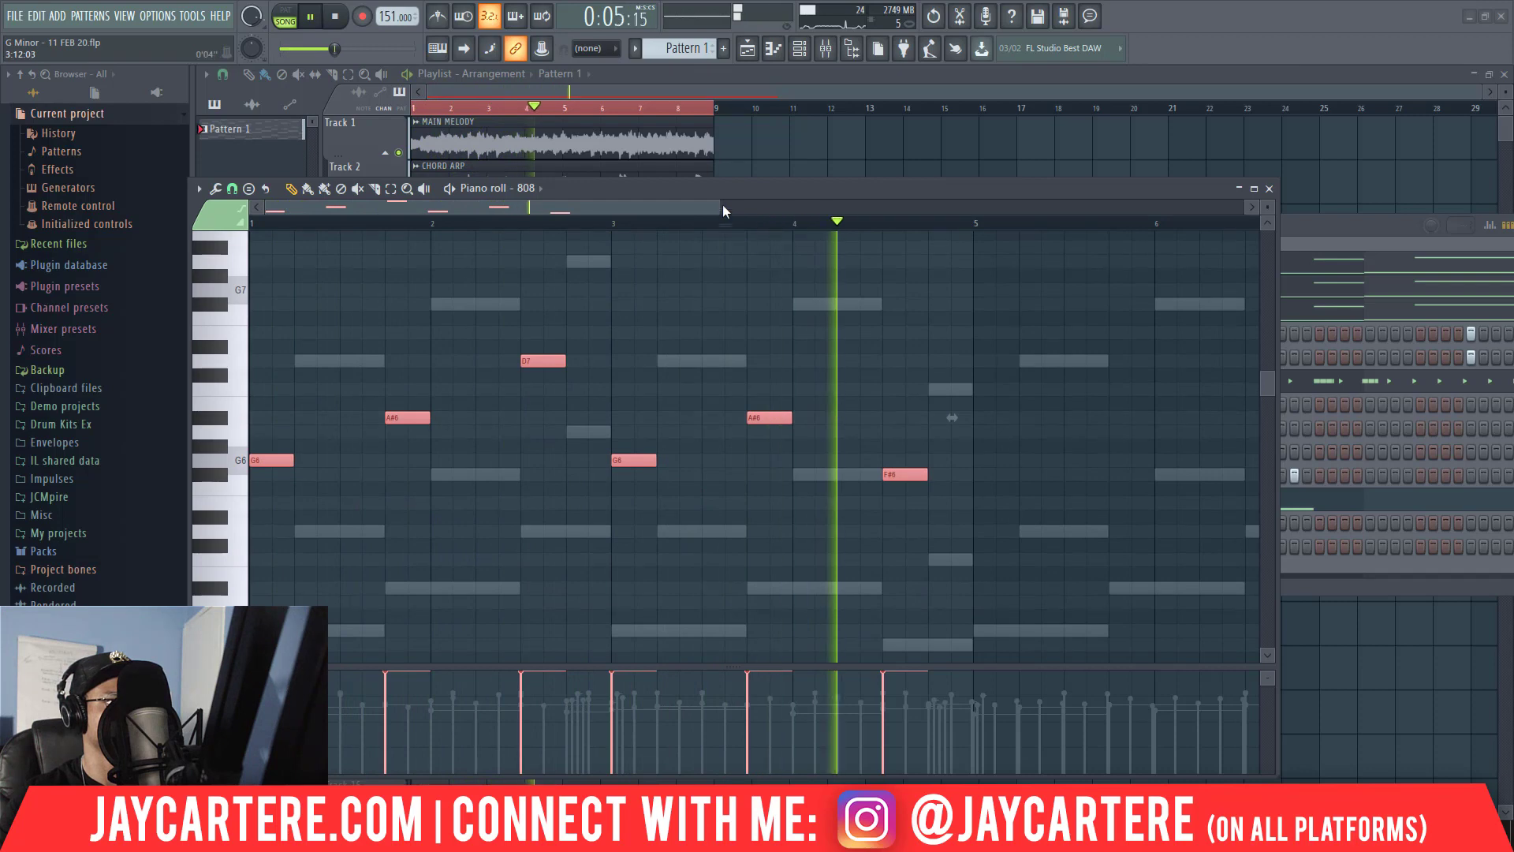
{"action": "left_click_drag", "start_coordinate": [720, 207], "coordinate": [779, 207]}
{"action": "key", "text": "space"}
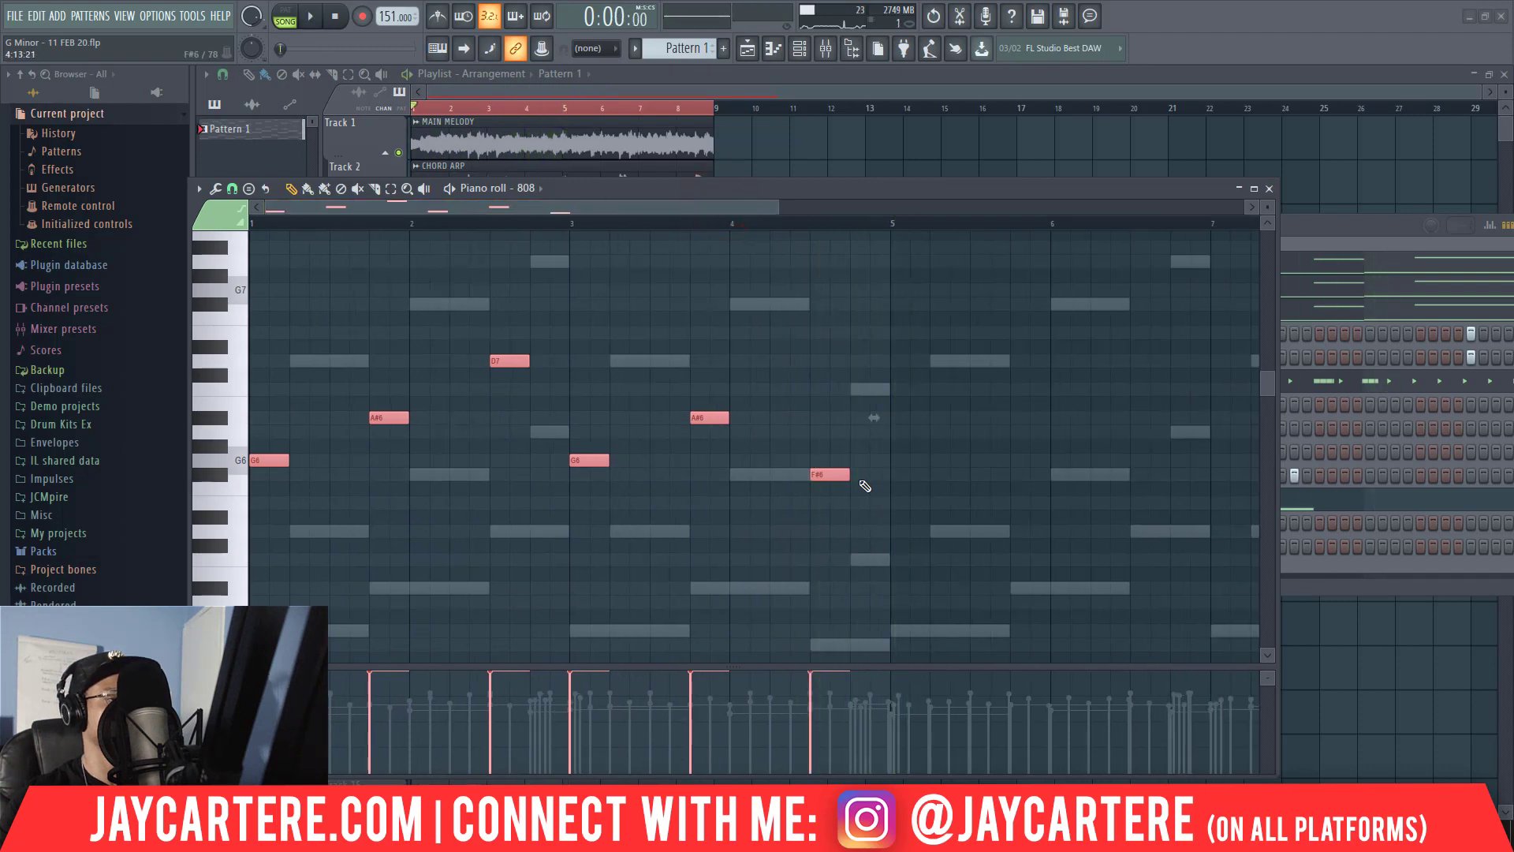
{"action": "key", "text": "space"}
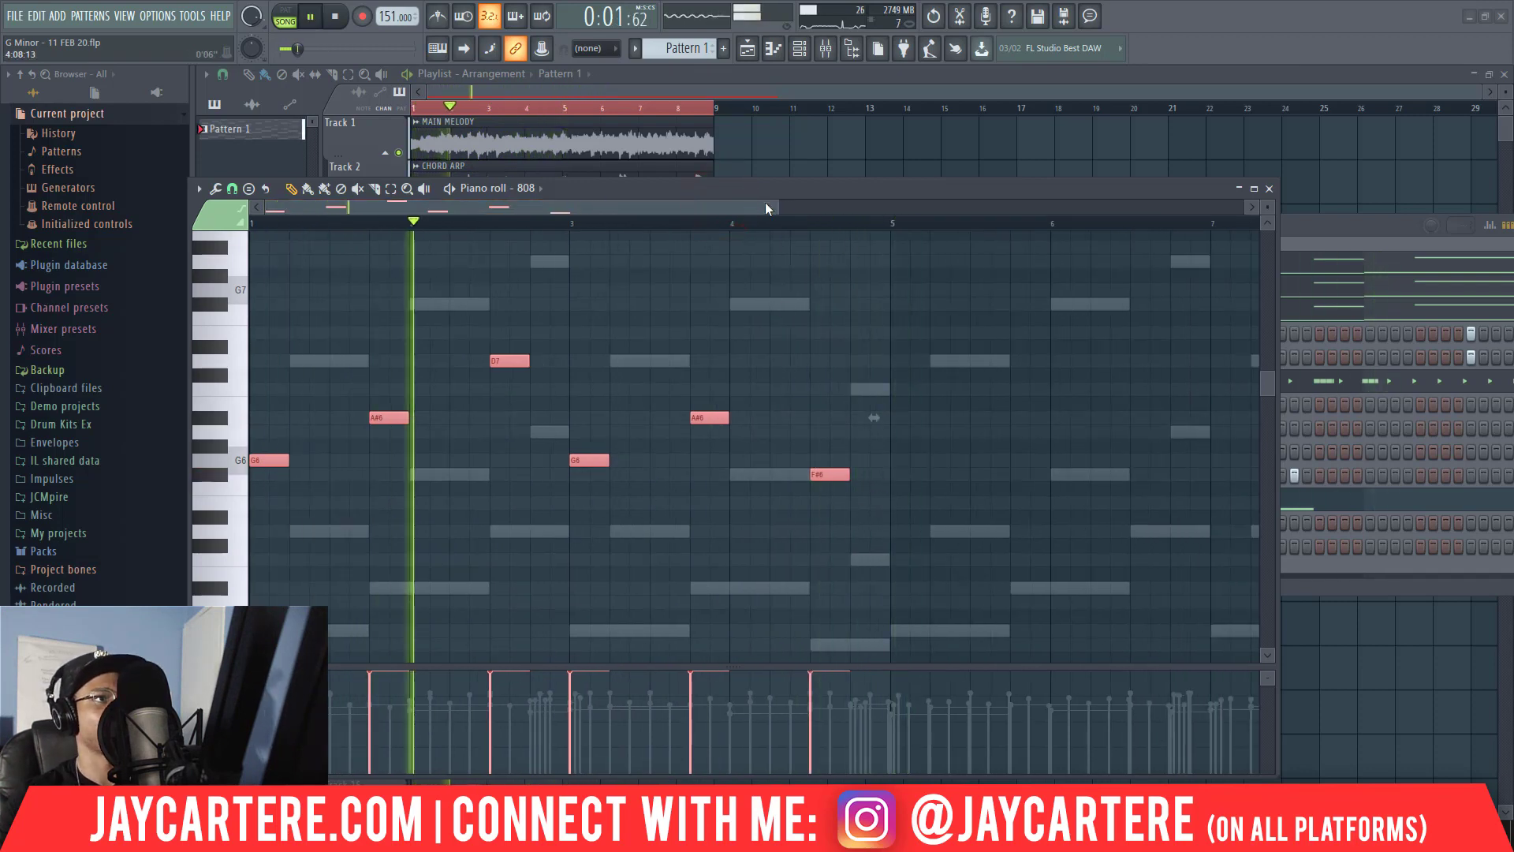
{"action": "left_click_drag", "start_coordinate": [780, 207], "coordinate": [953, 207]}
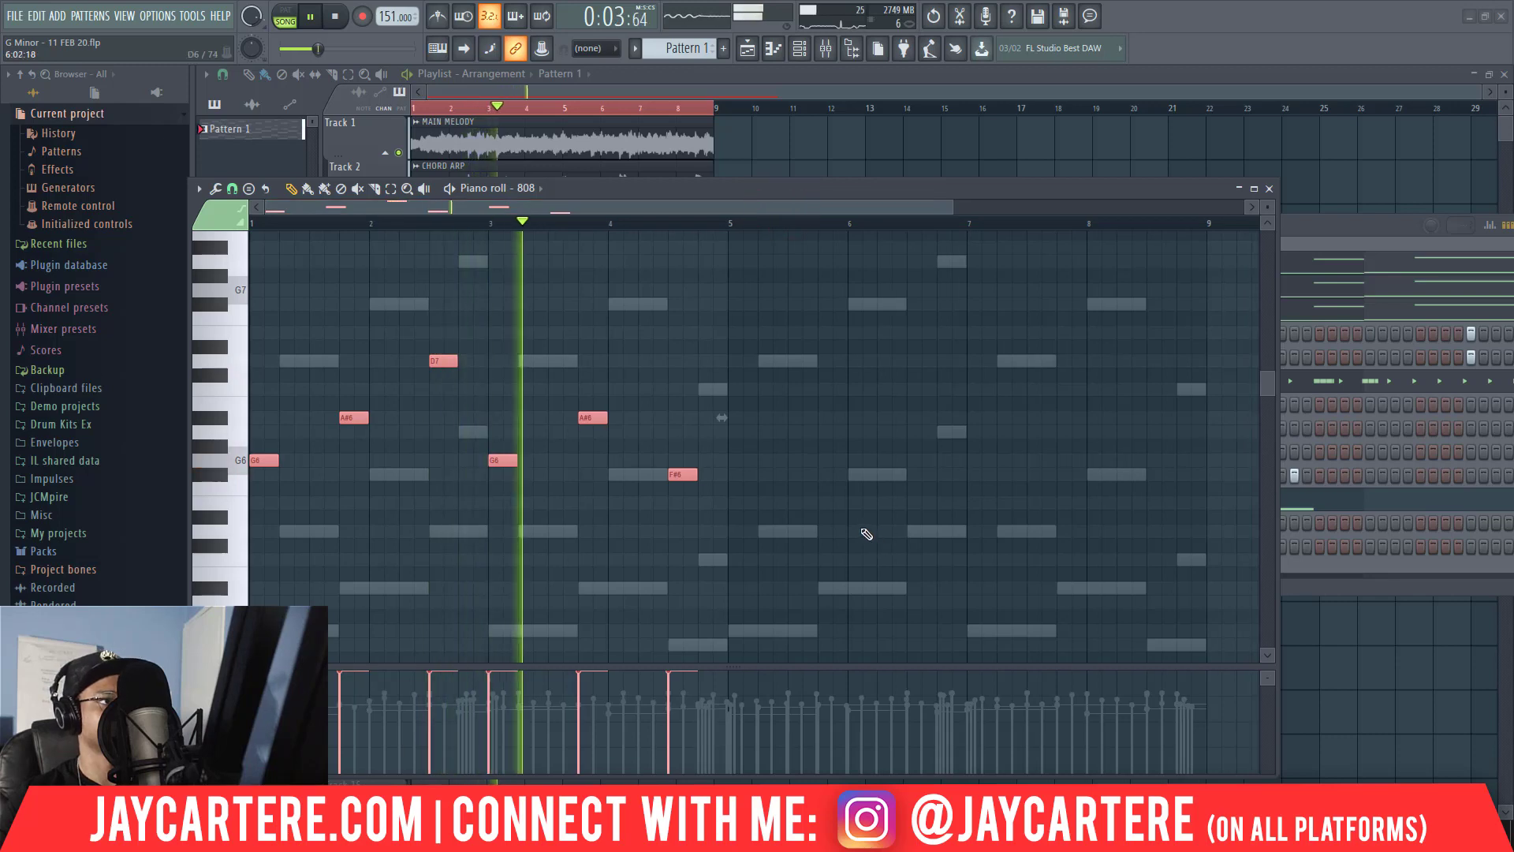
Move the D7 note in bar 2 and the F#6 note in bar 4 one beat earlier, auditioning the line.
{"action": "key", "text": "space"}
{"action": "key", "text": "space"}
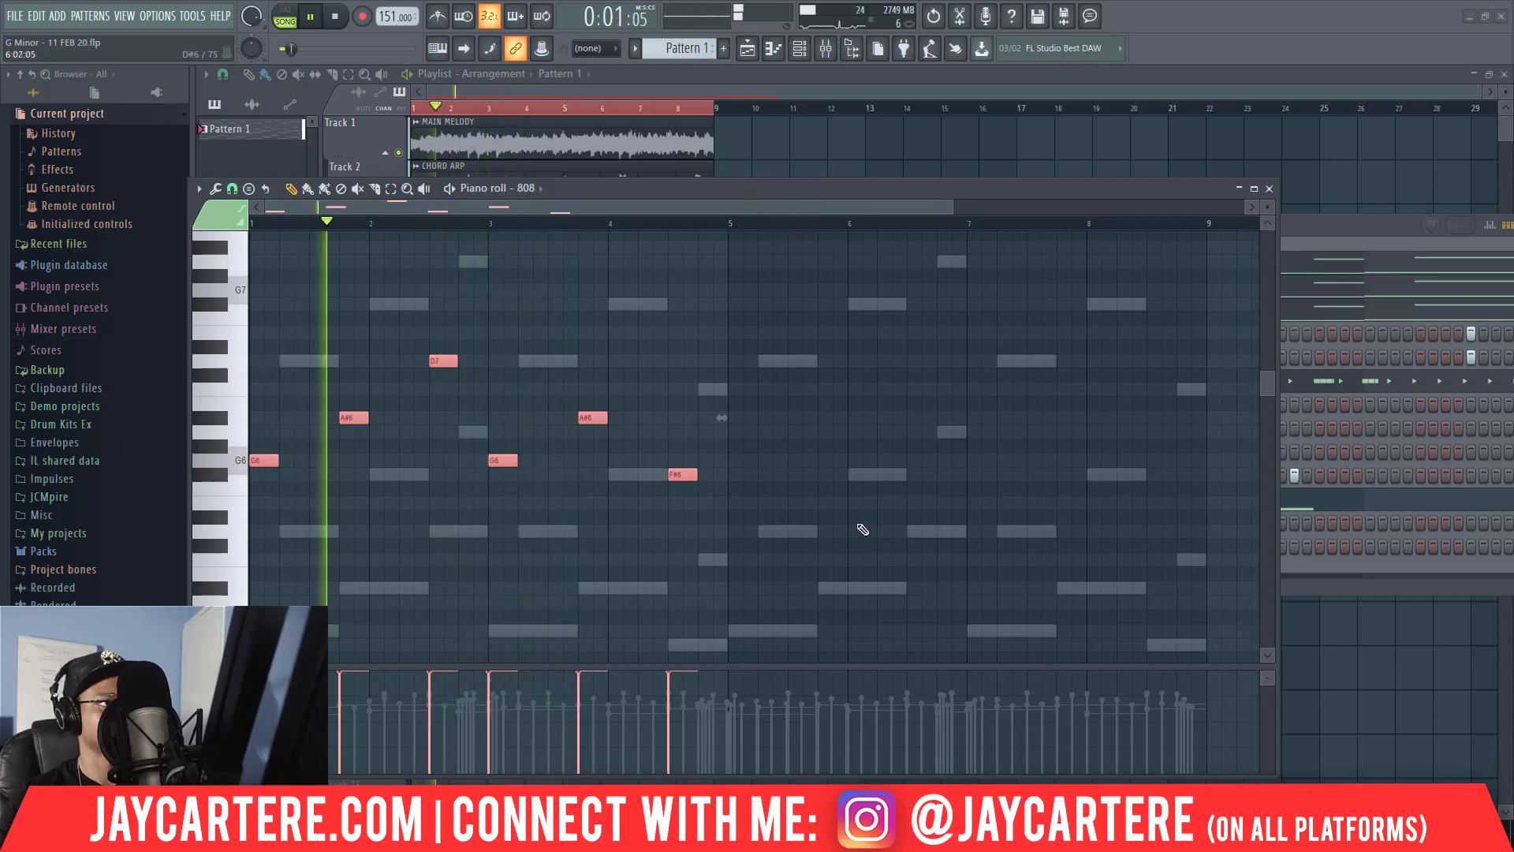
{"action": "key", "text": "space"}
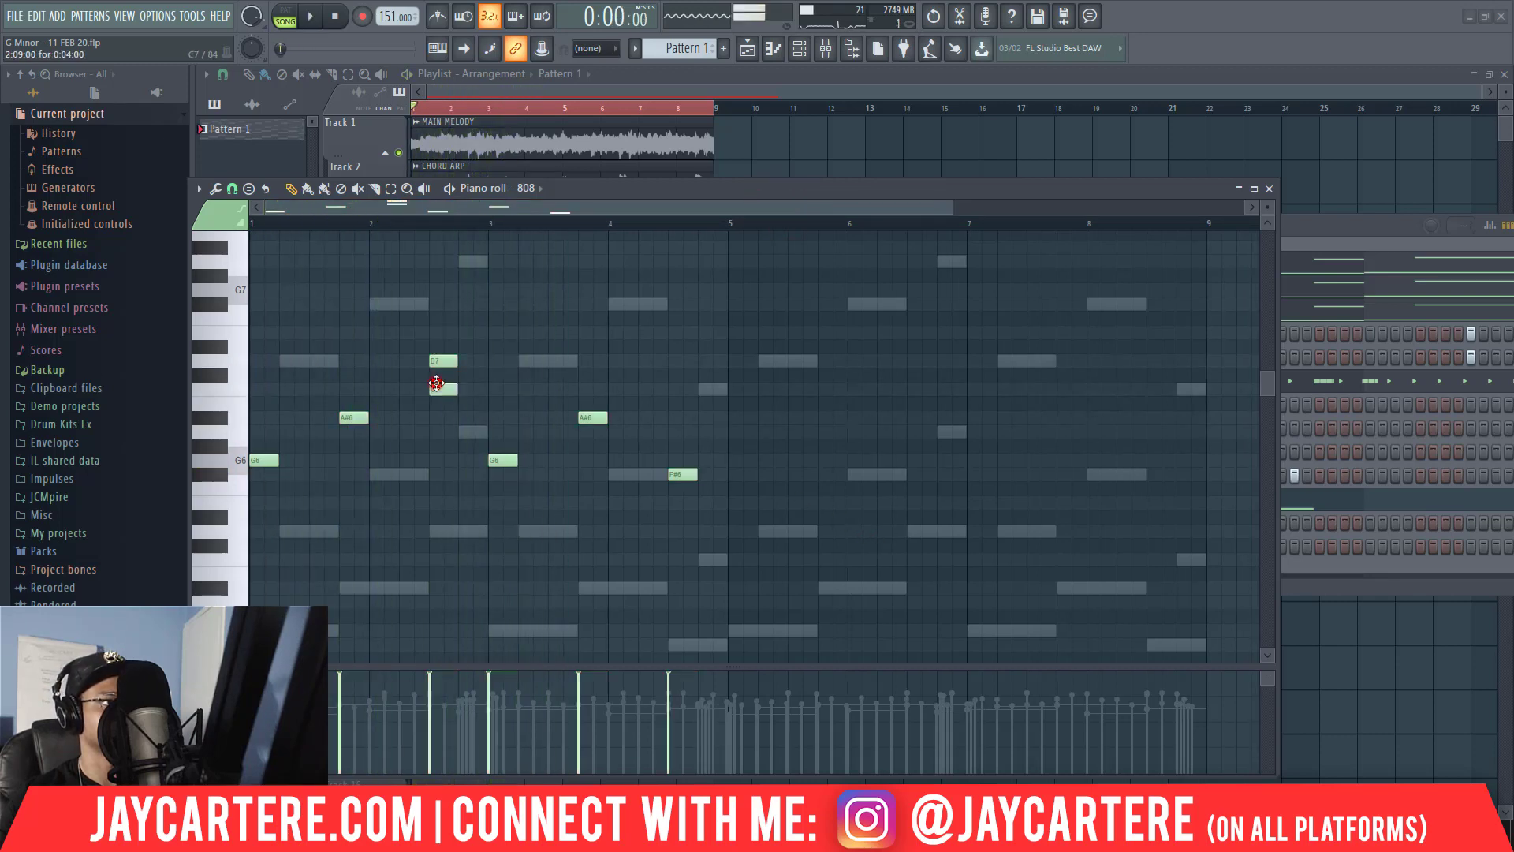
{"action": "key", "text": "space"}
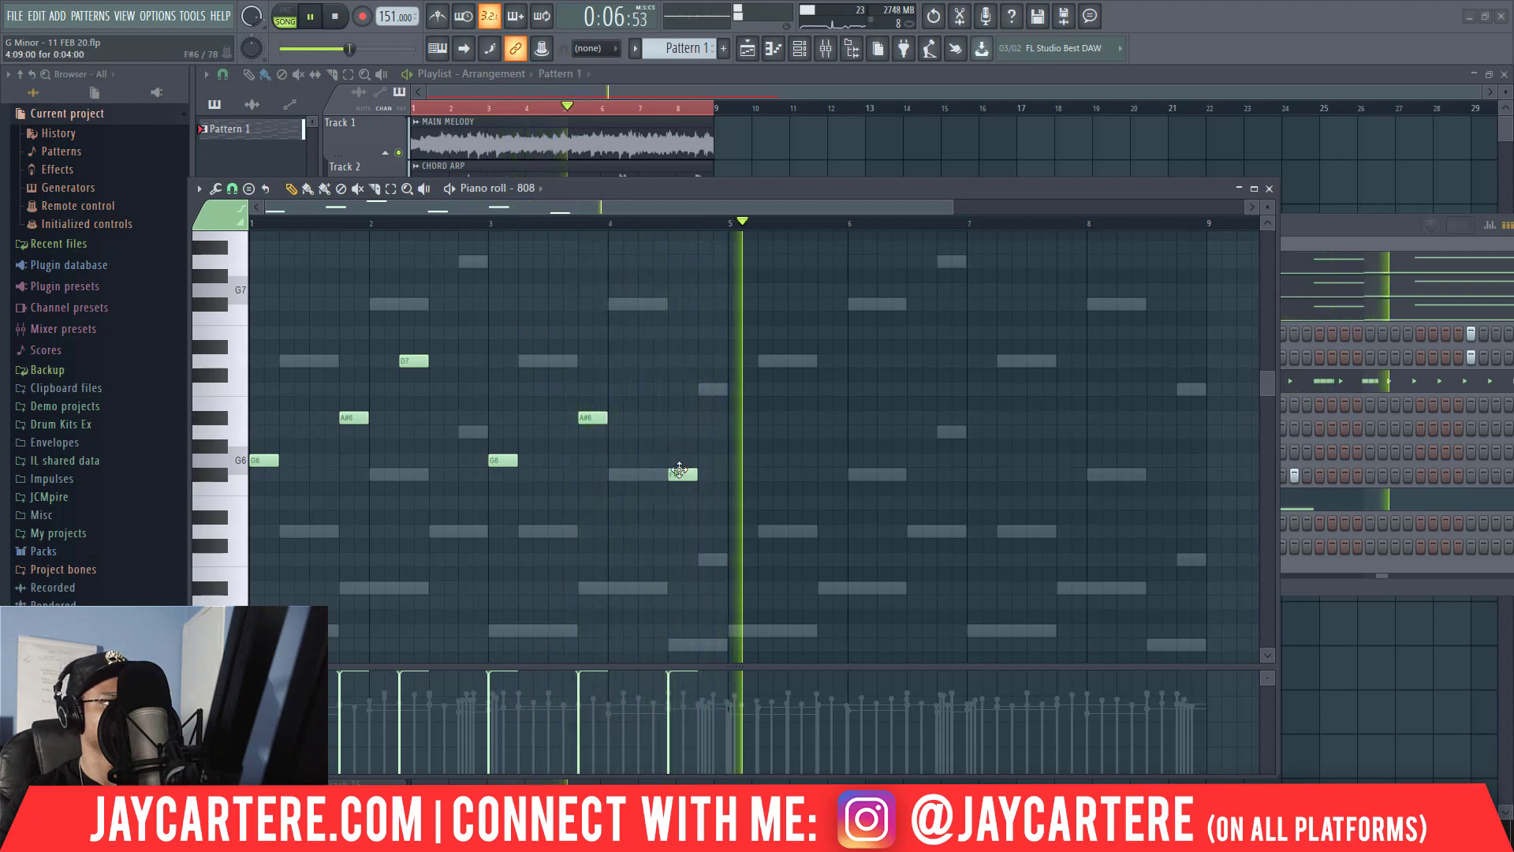
{"action": "key", "text": "space"}
{"action": "left_click", "coordinate": [679, 473]}
{"action": "key", "text": "space"}
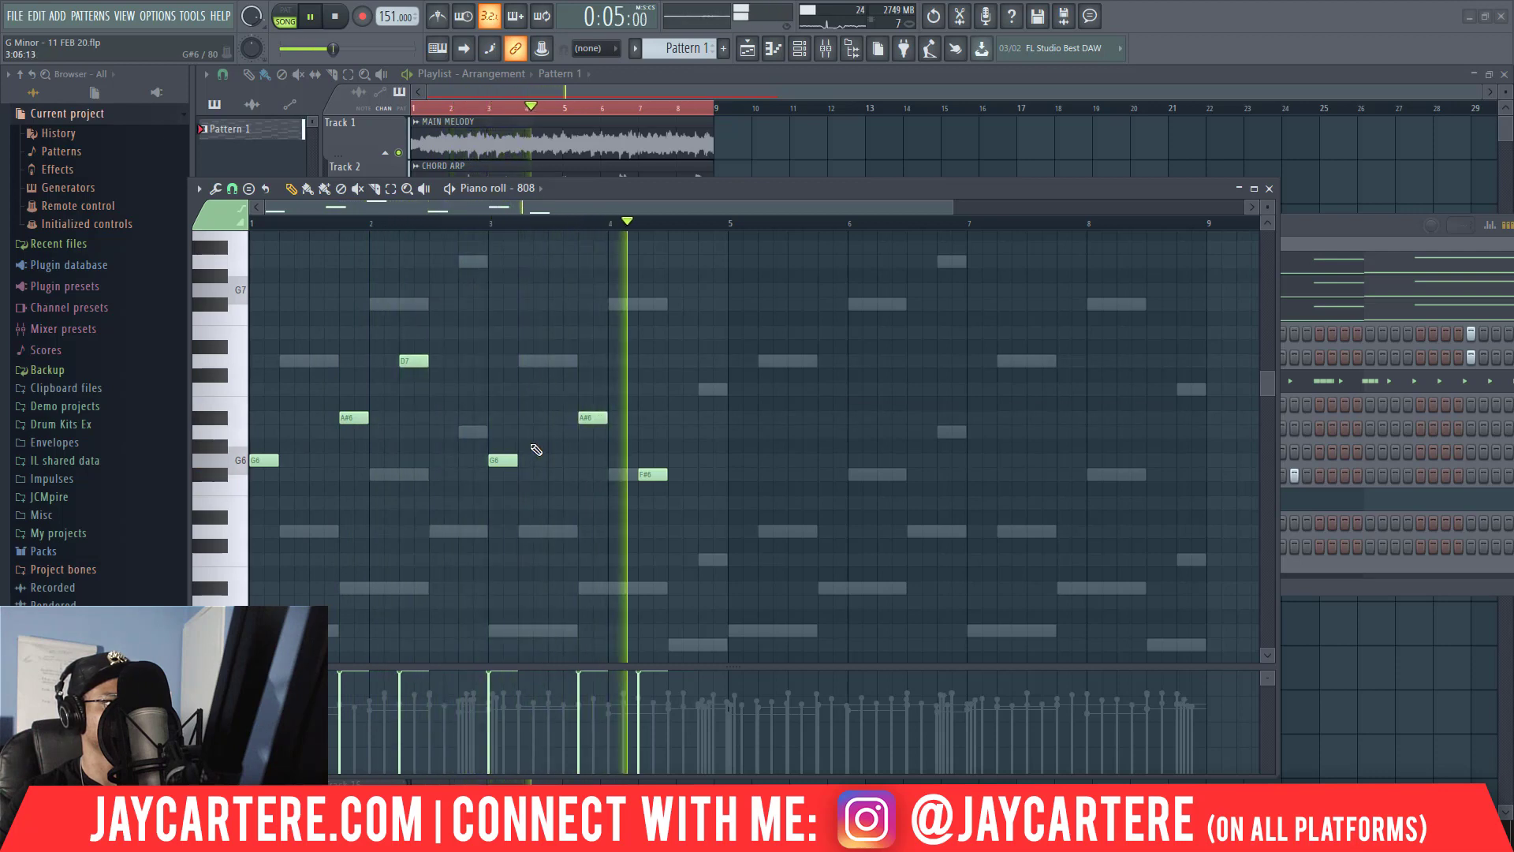
Try an extra A#6 at the end of bar 2 and an extra E6 after the F#6 in bar 4.
{"action": "left_click", "coordinate": [436, 419]}
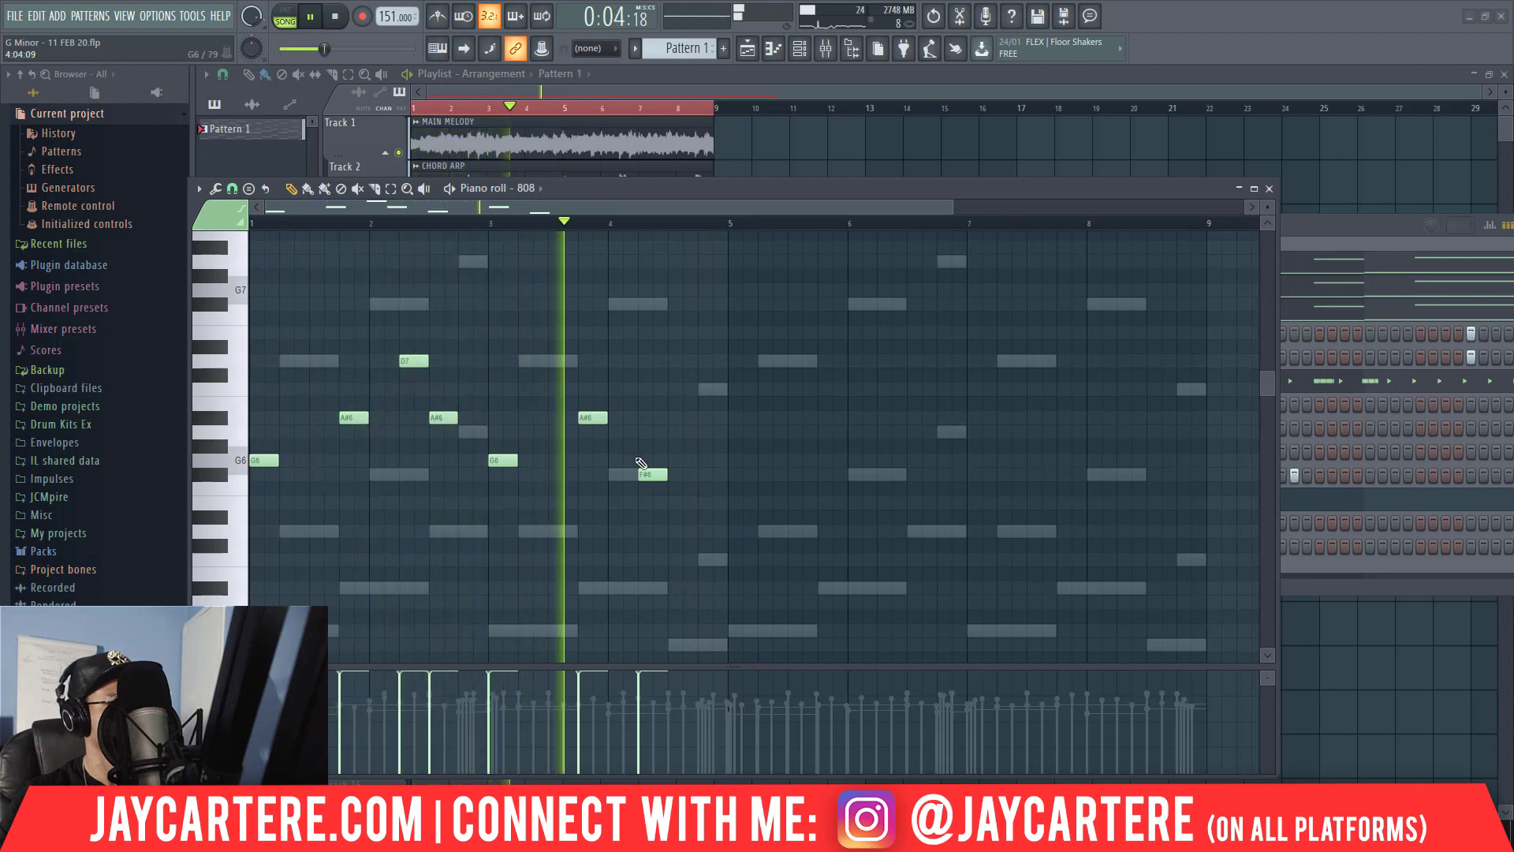
{"action": "left_click", "coordinate": [672, 505]}
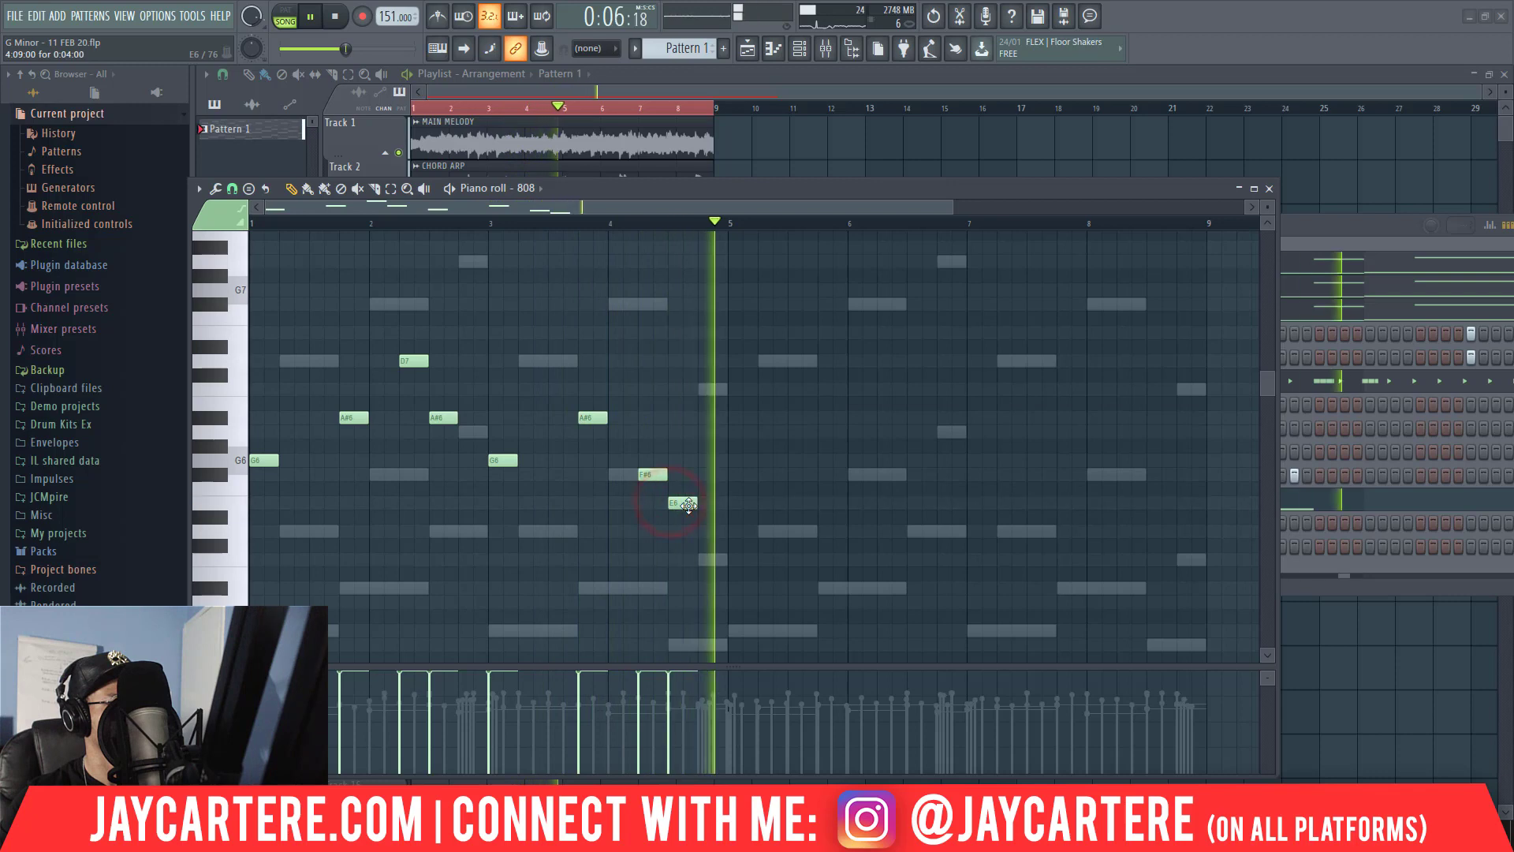
{"action": "key", "text": "space"}
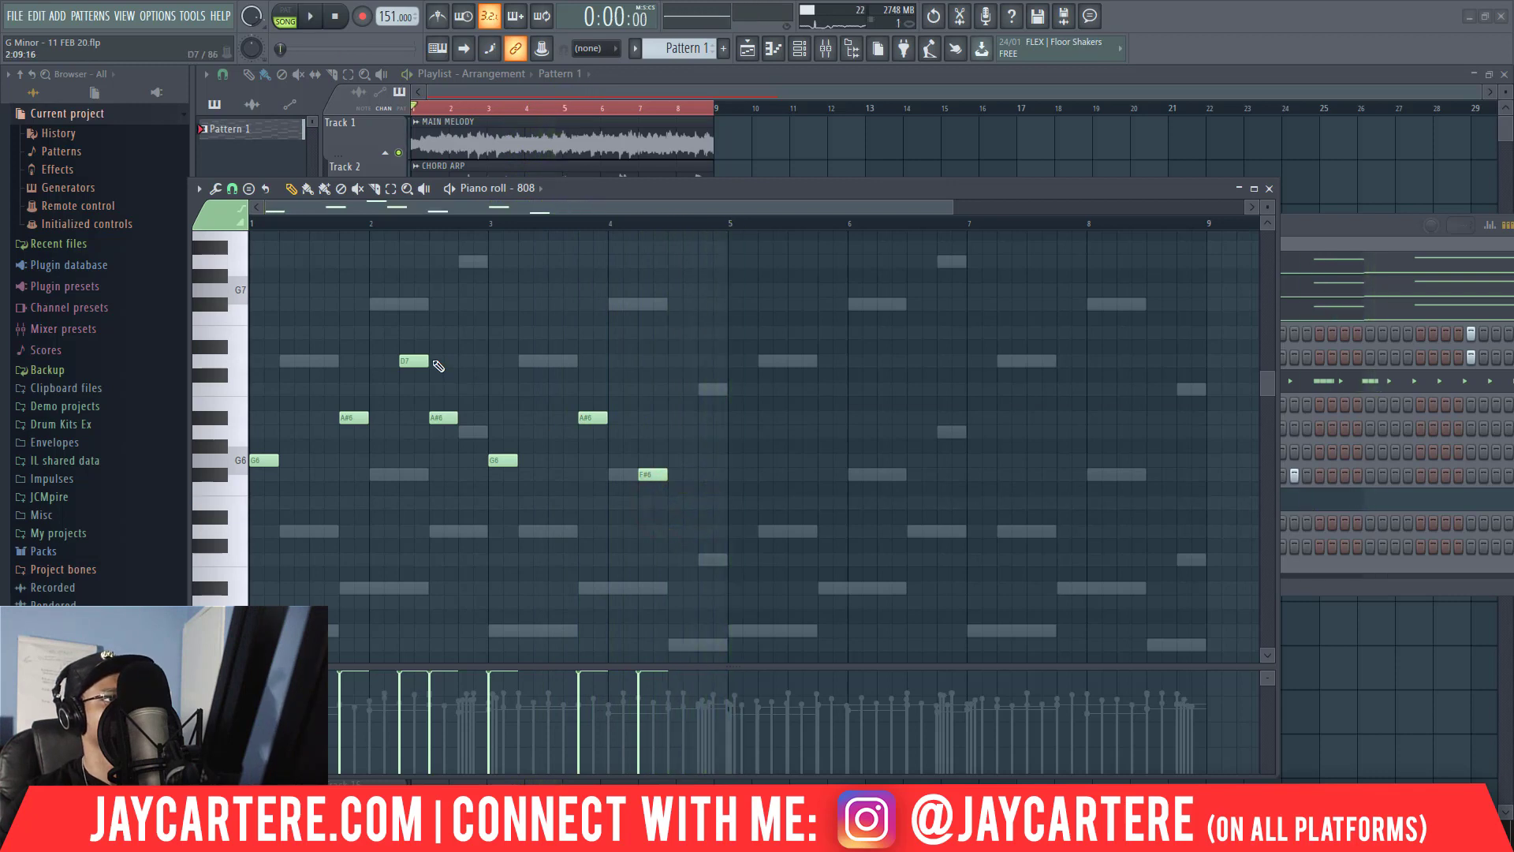
{"action": "right_click", "coordinate": [441, 416]}
Add a second one-beat D7 ending bar 2, then a repeated F#6 and a closing E6 on the last two beats of bar 4.
{"action": "key", "text": "space"}
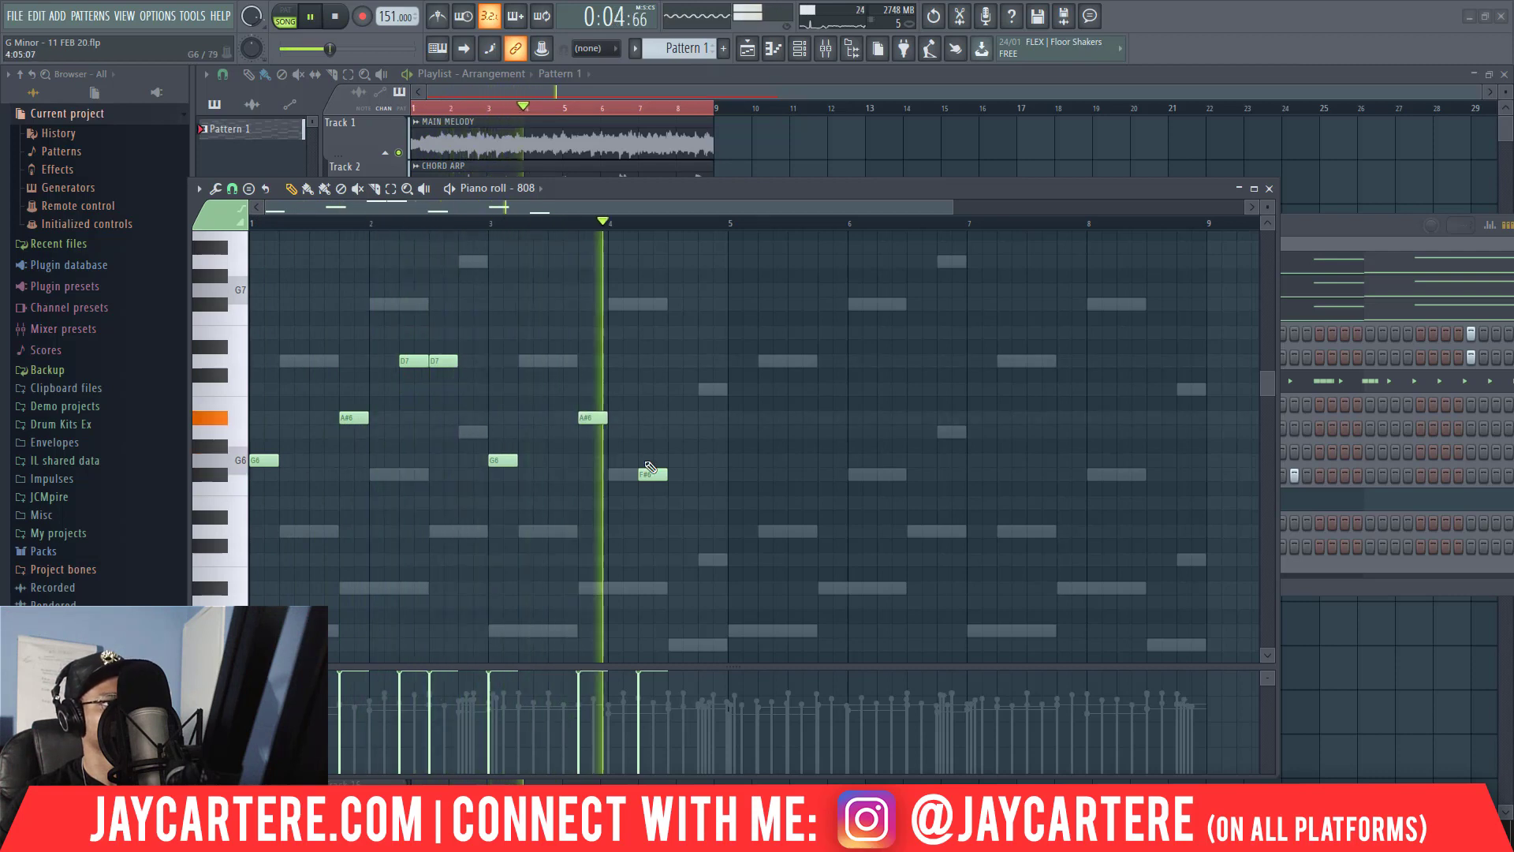
{"action": "key", "text": "space"}
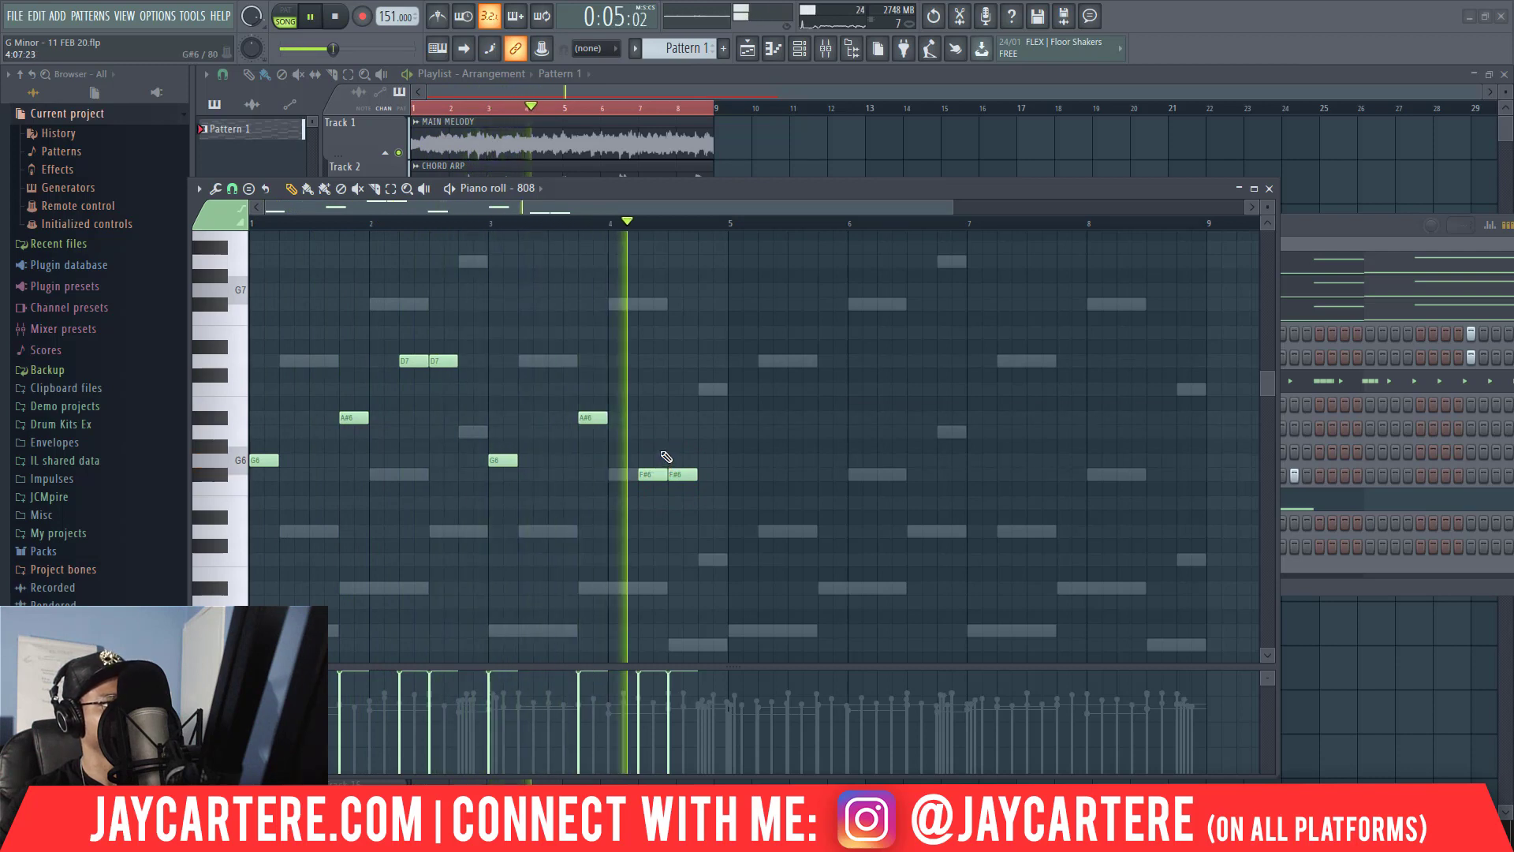
{"action": "key", "text": "space"}
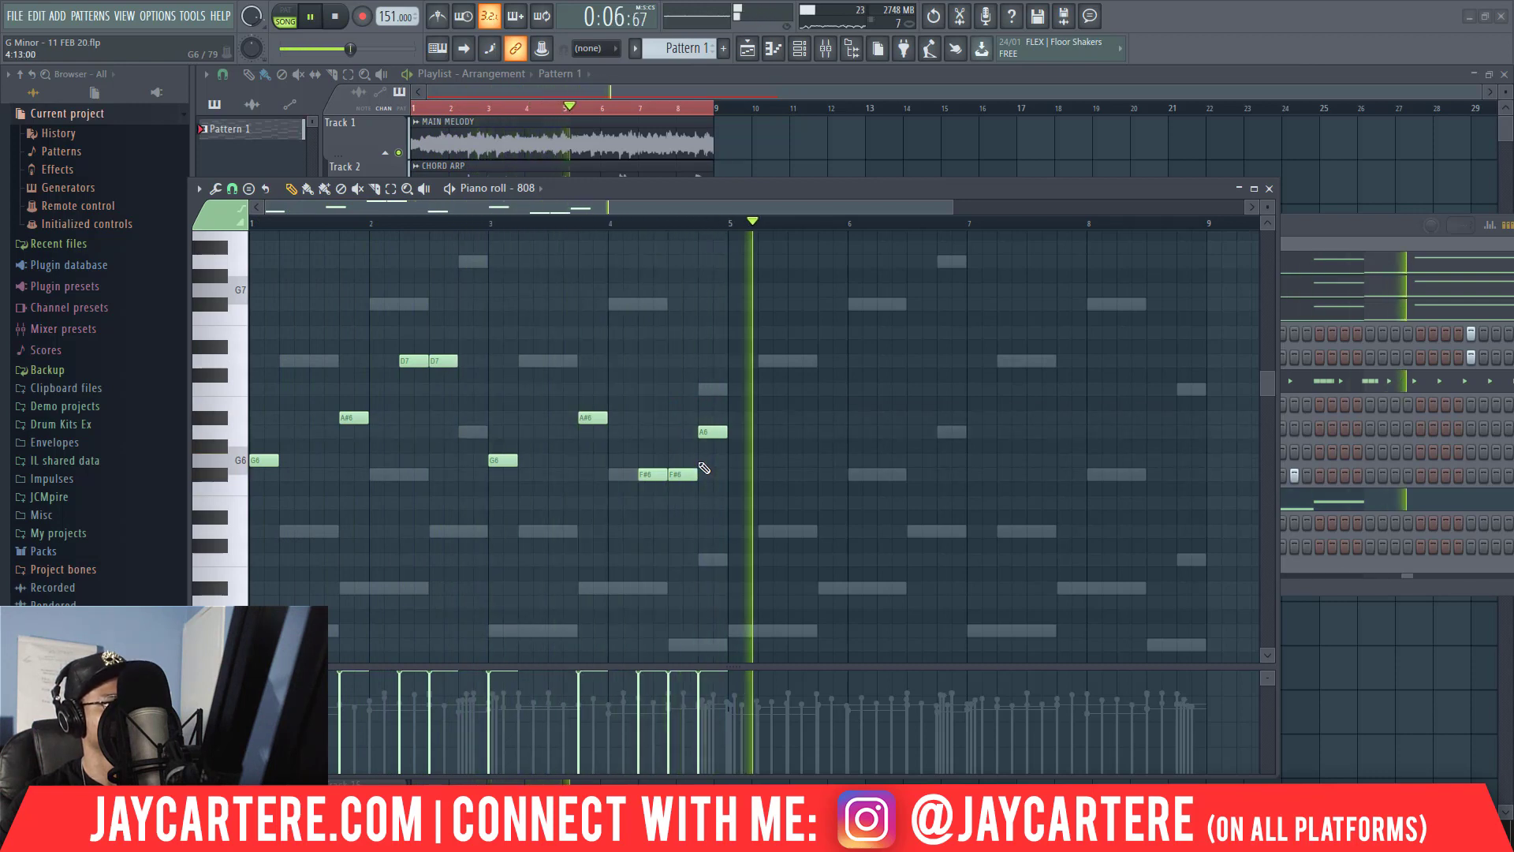
{"action": "key", "text": "space"}
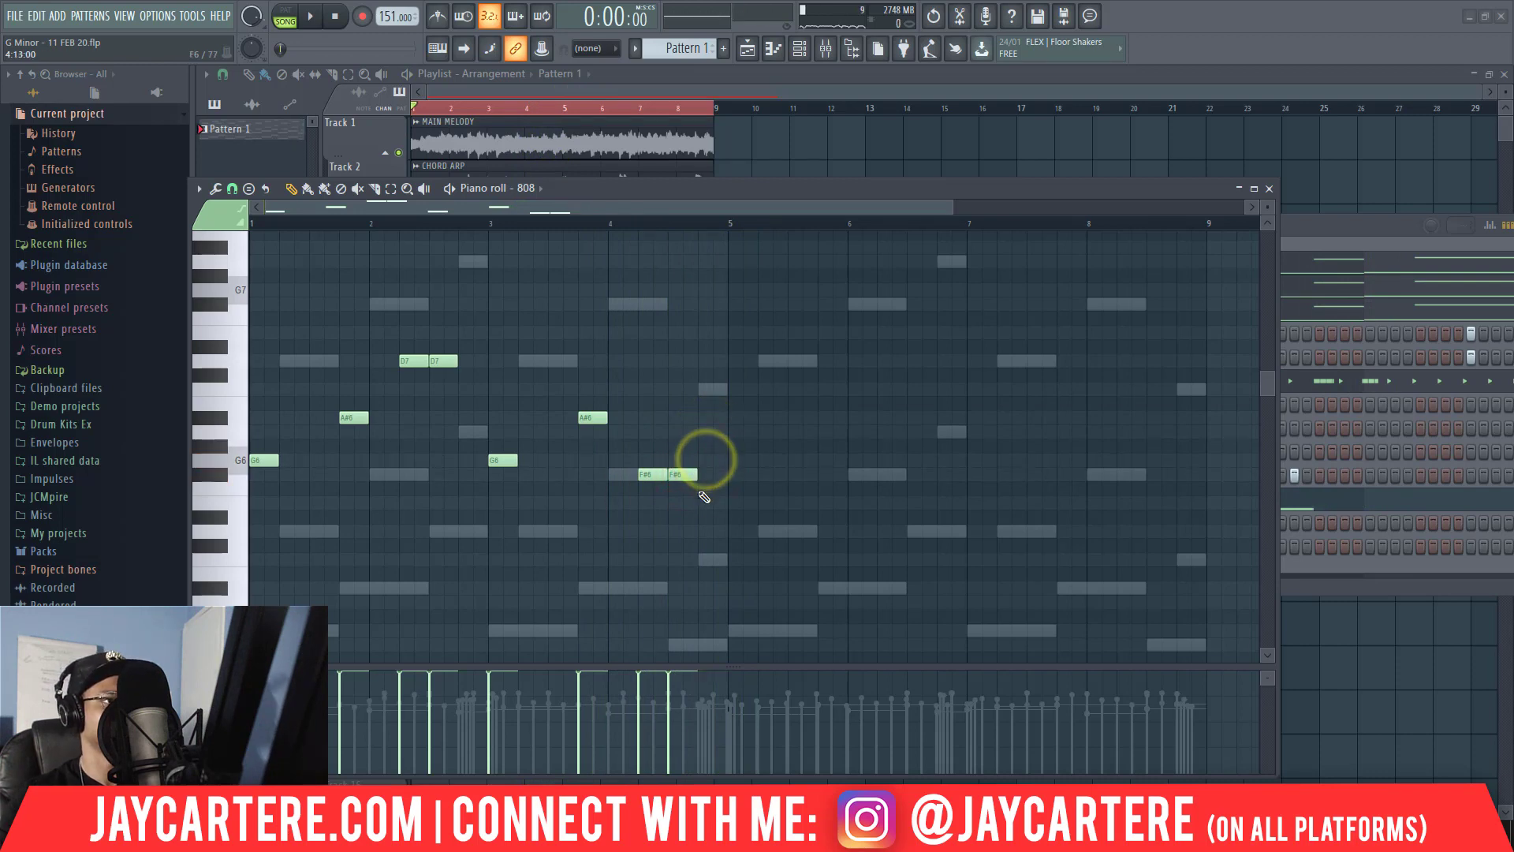
Transpose the whole four-bar 808 line down one octave and audition it.
{"action": "left_click_drag", "start_coordinate": [737, 529], "coordinate": [221, 321]}
{"action": "key", "text": "ctrl+Down"}
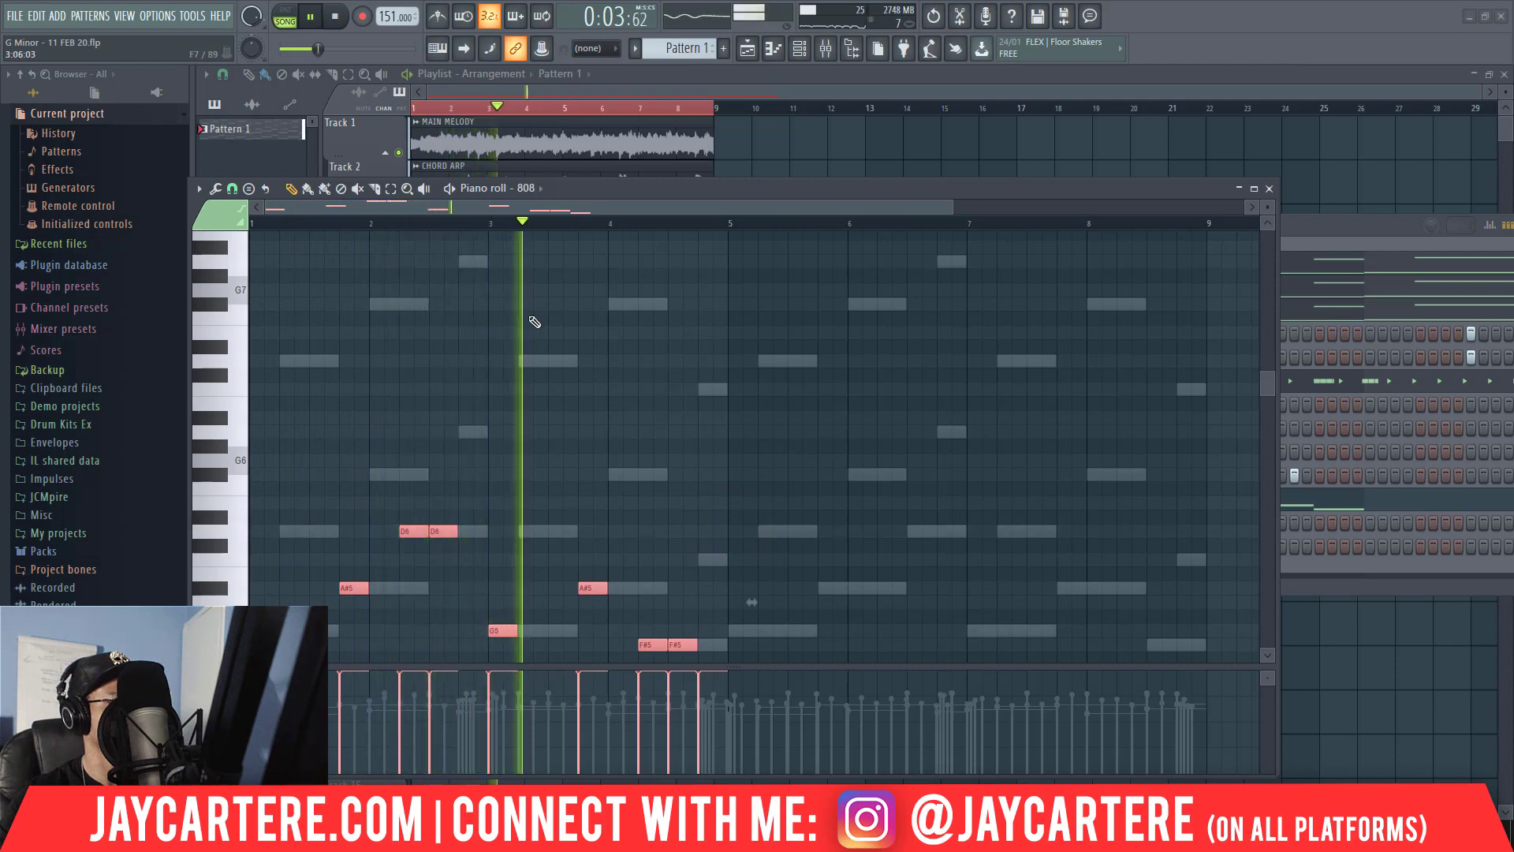
{"action": "scroll", "coordinate": [537, 328], "scroll_direction": "down", "scroll_amount": 2}
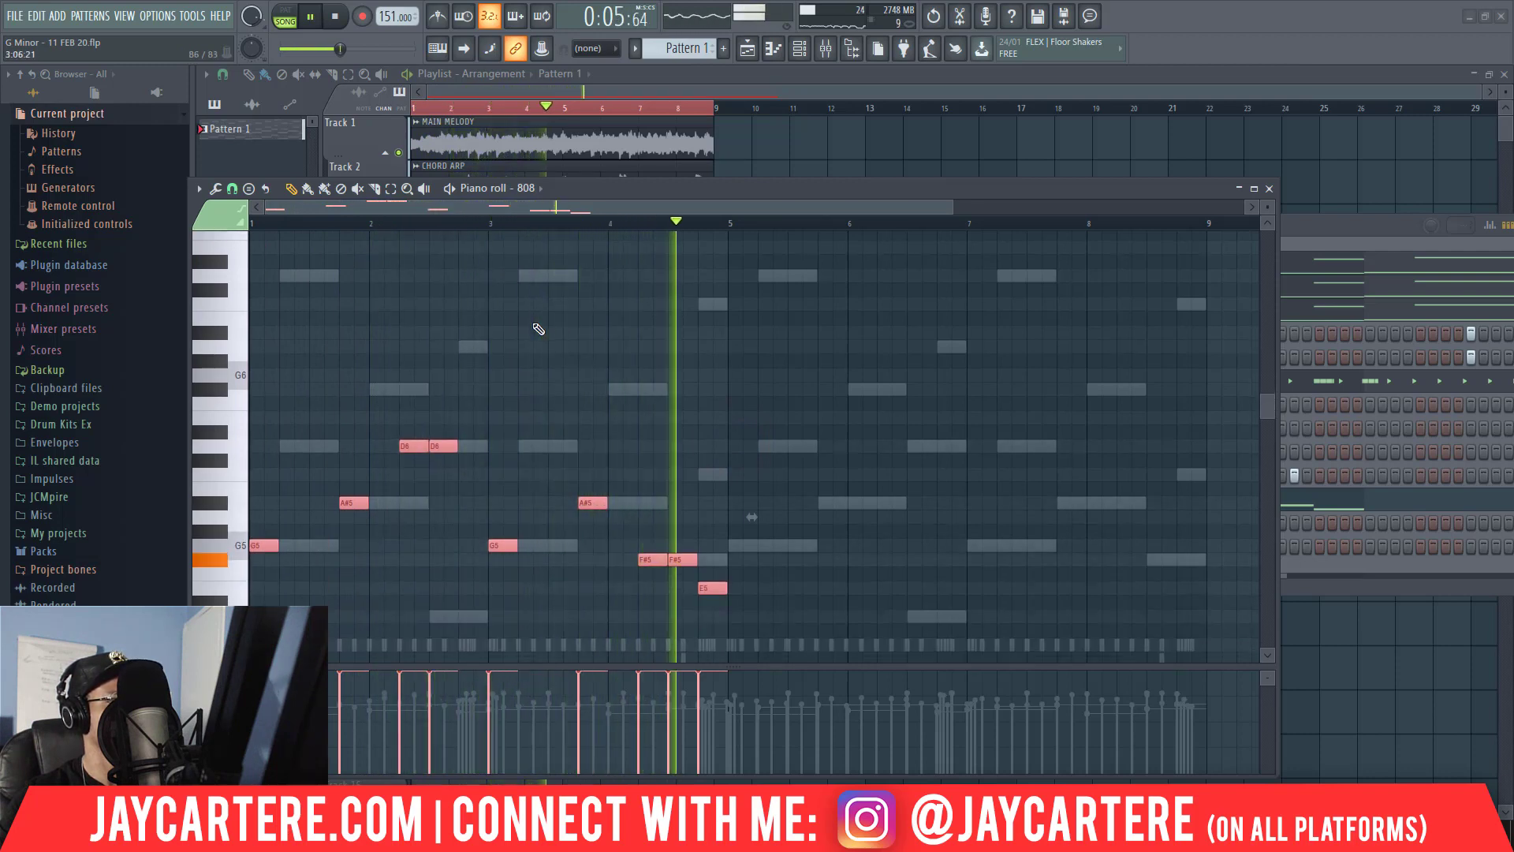
{"action": "key", "text": "space"}
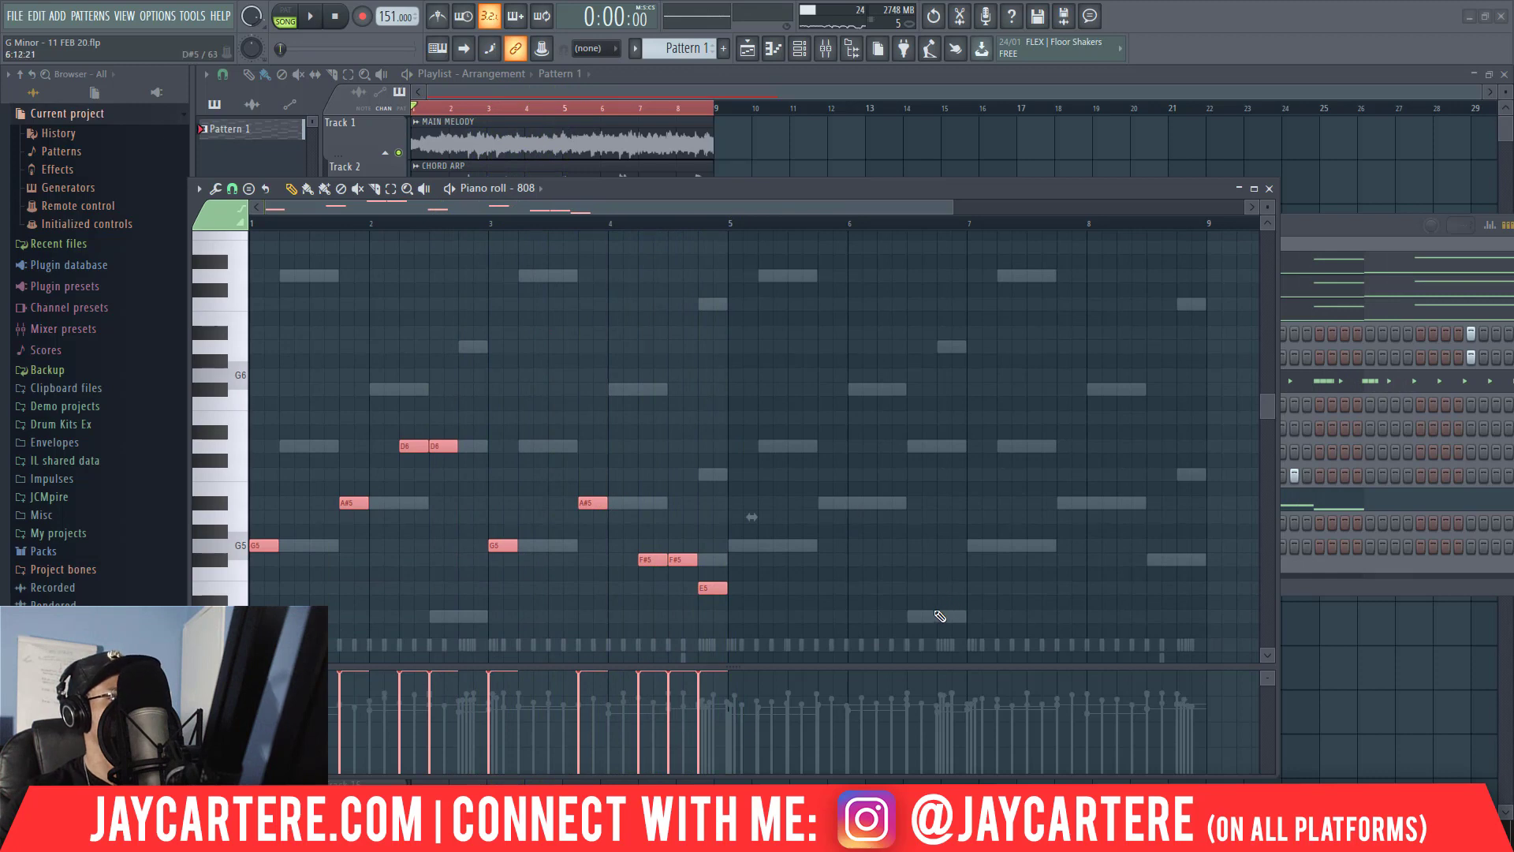
Duplicate the four-bar 808 line into bars 5 to 8 and play it back.
{"action": "left_click_drag", "start_coordinate": [940, 616], "coordinate": [282, 562]}
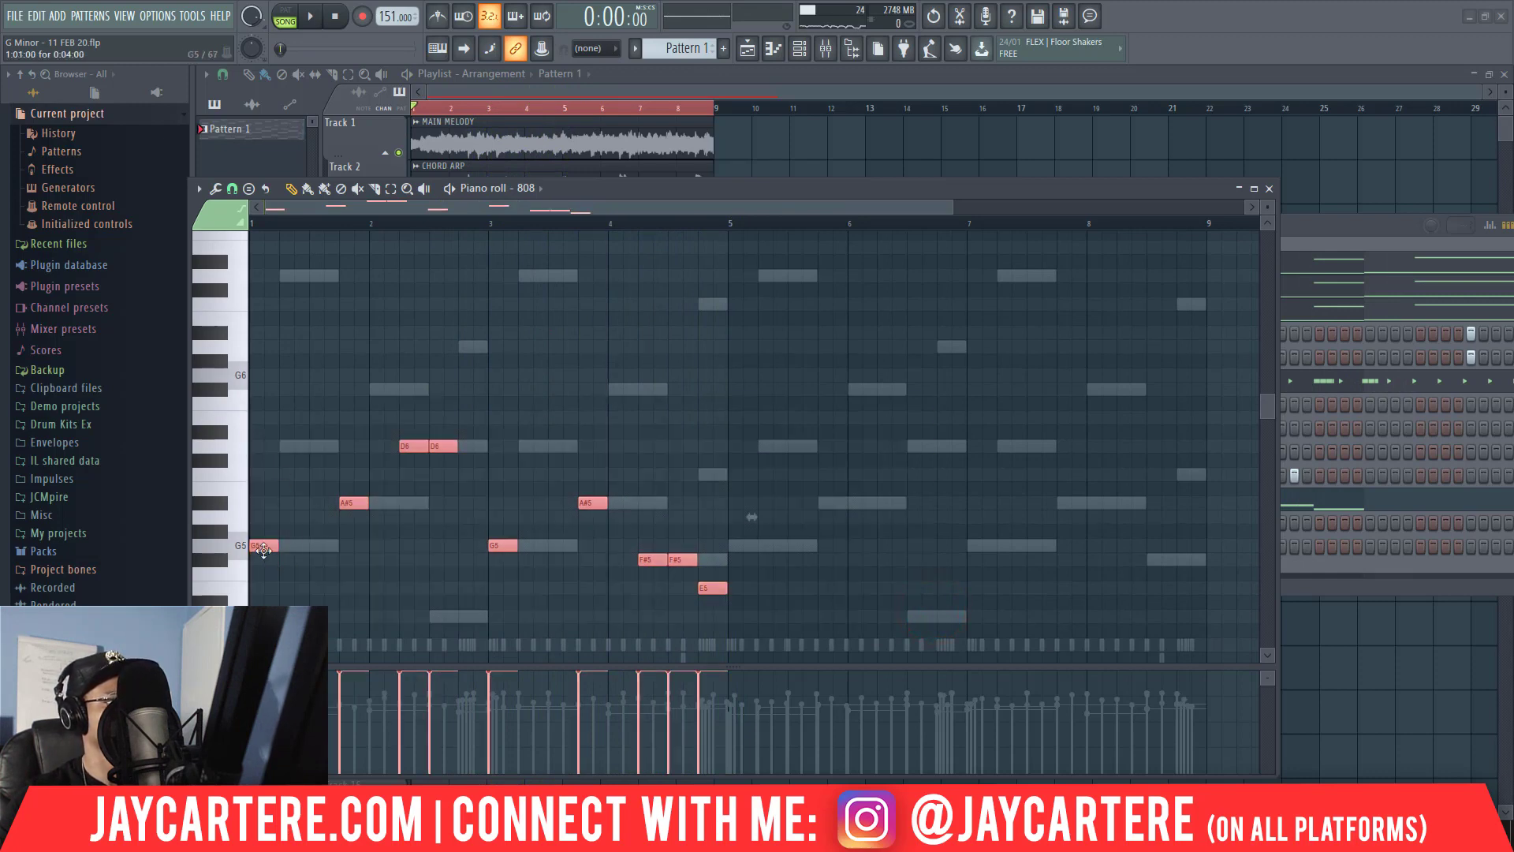
{"action": "key", "text": "ctrl+b"}
{"action": "key", "text": "space"}
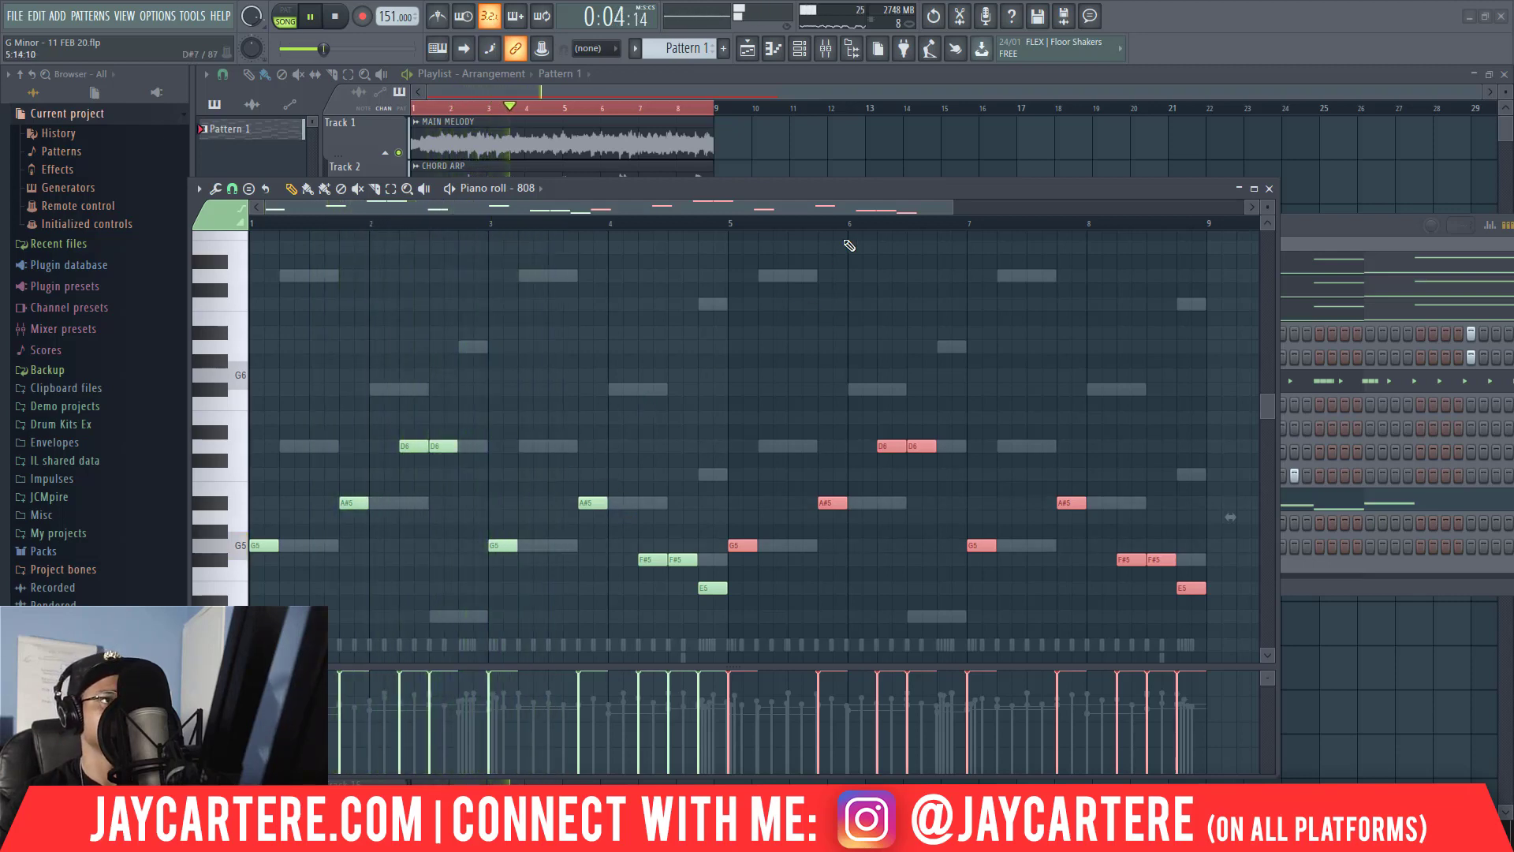
Replace the 808 channel's sample with TARENTINO 808.wav from File Explorer's RNB TRAP DRUM KIT folder and check its Cut itself option.
{"action": "left_click_drag", "start_coordinate": [1140, 189], "coordinate": [1037, 356]}
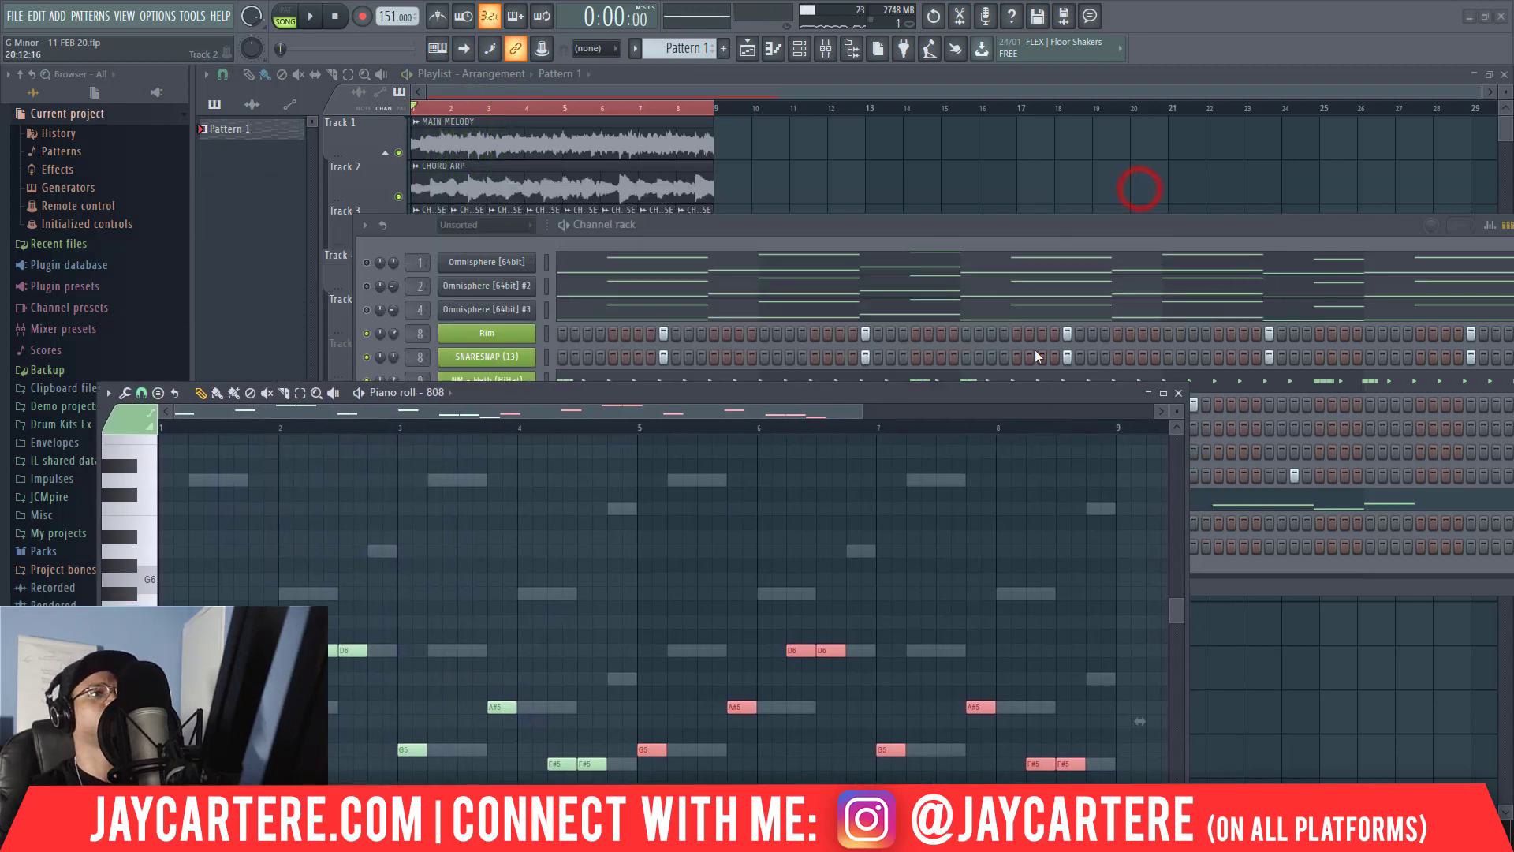
{"action": "left_click", "coordinate": [887, 231]}
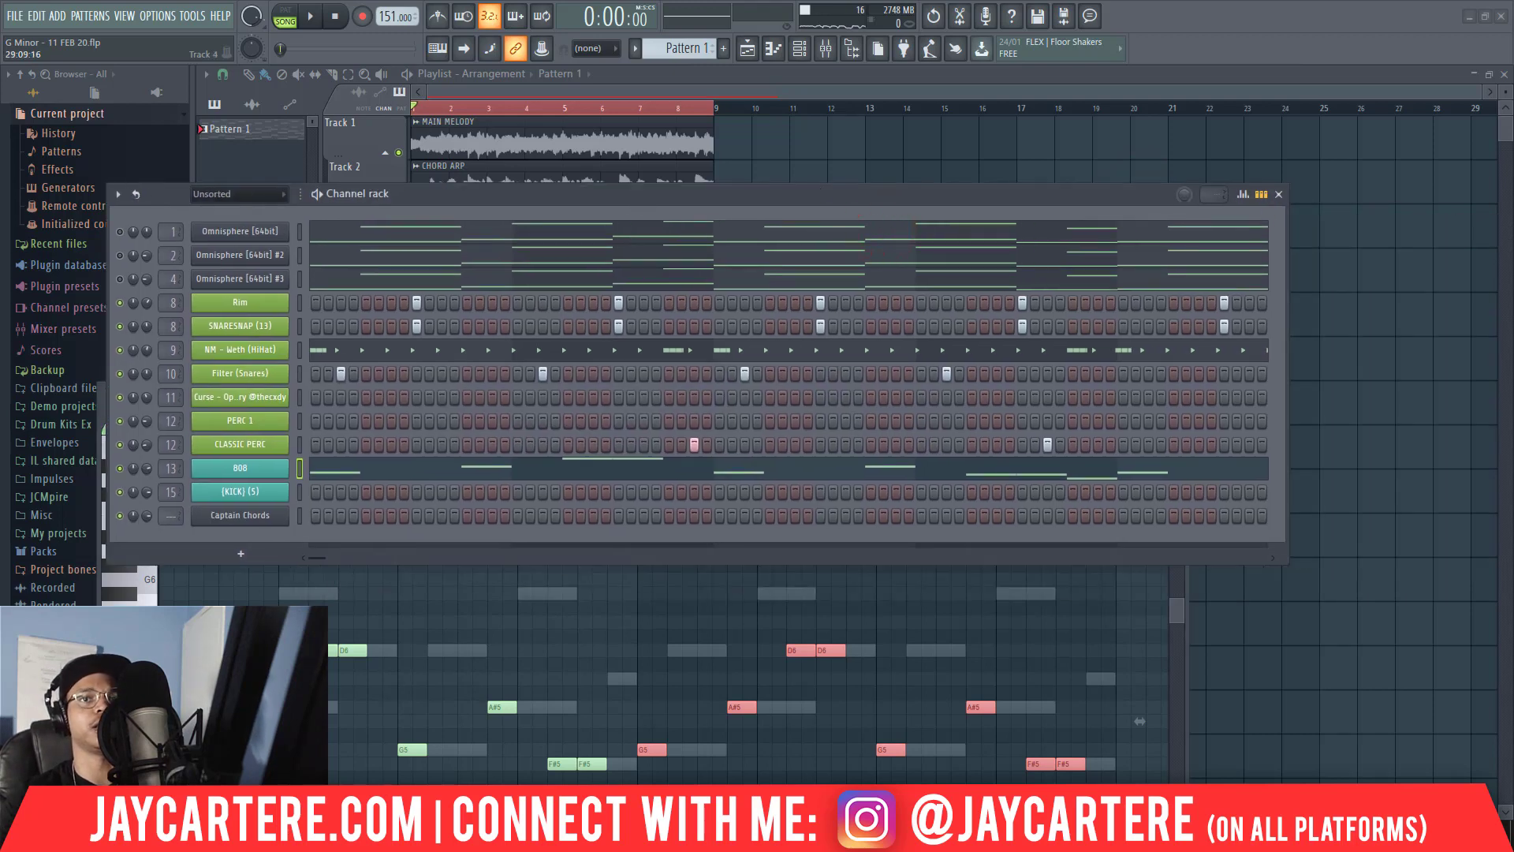
{"action": "key", "text": "alt+Tab"}
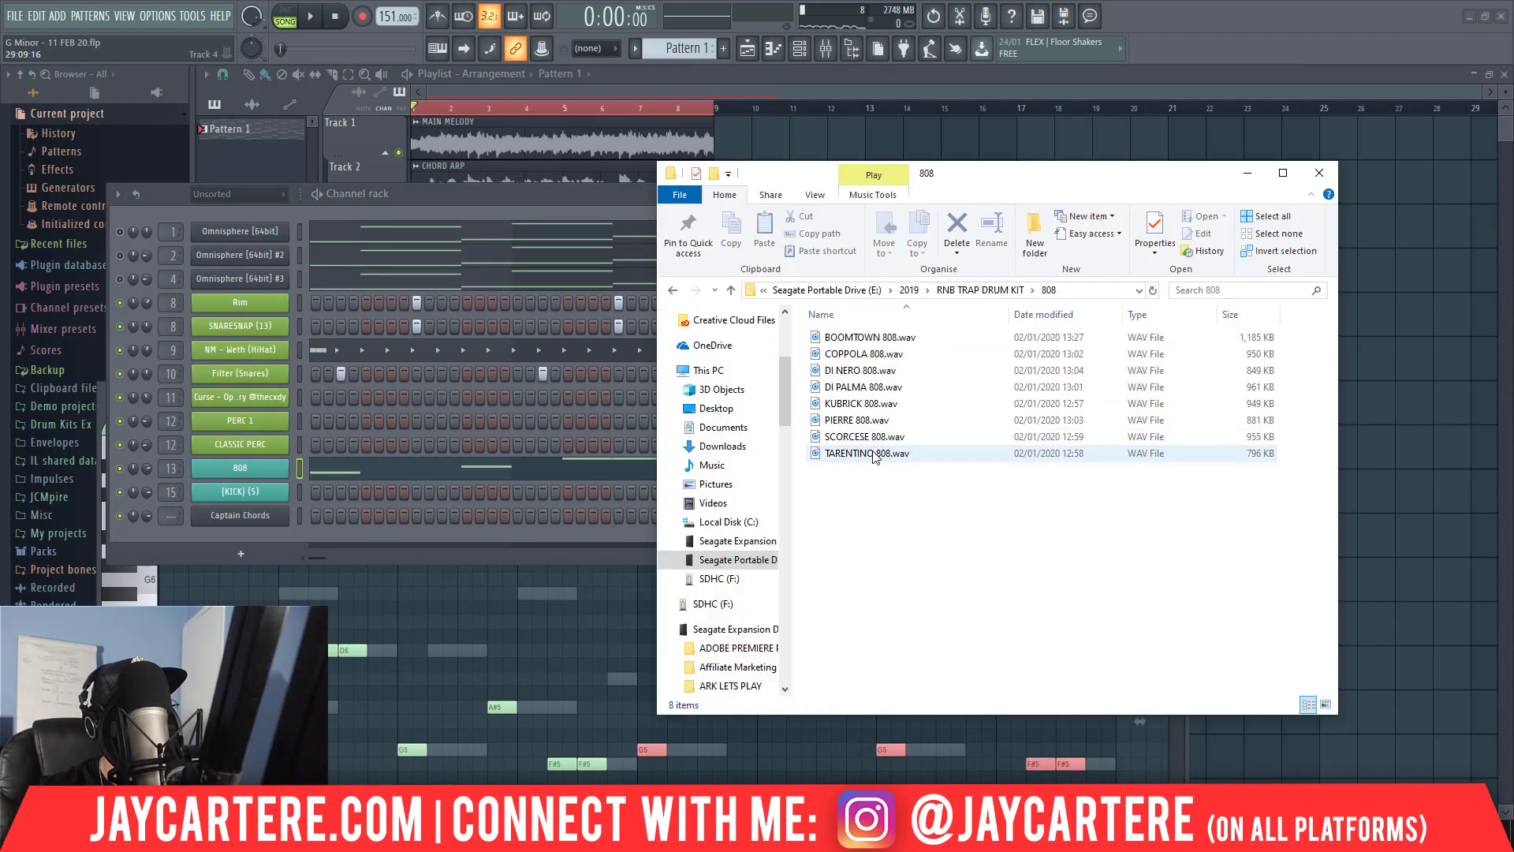
{"action": "left_click", "coordinate": [872, 453]}
{"action": "left_click_drag", "start_coordinate": [246, 476], "coordinate": [245, 476]}
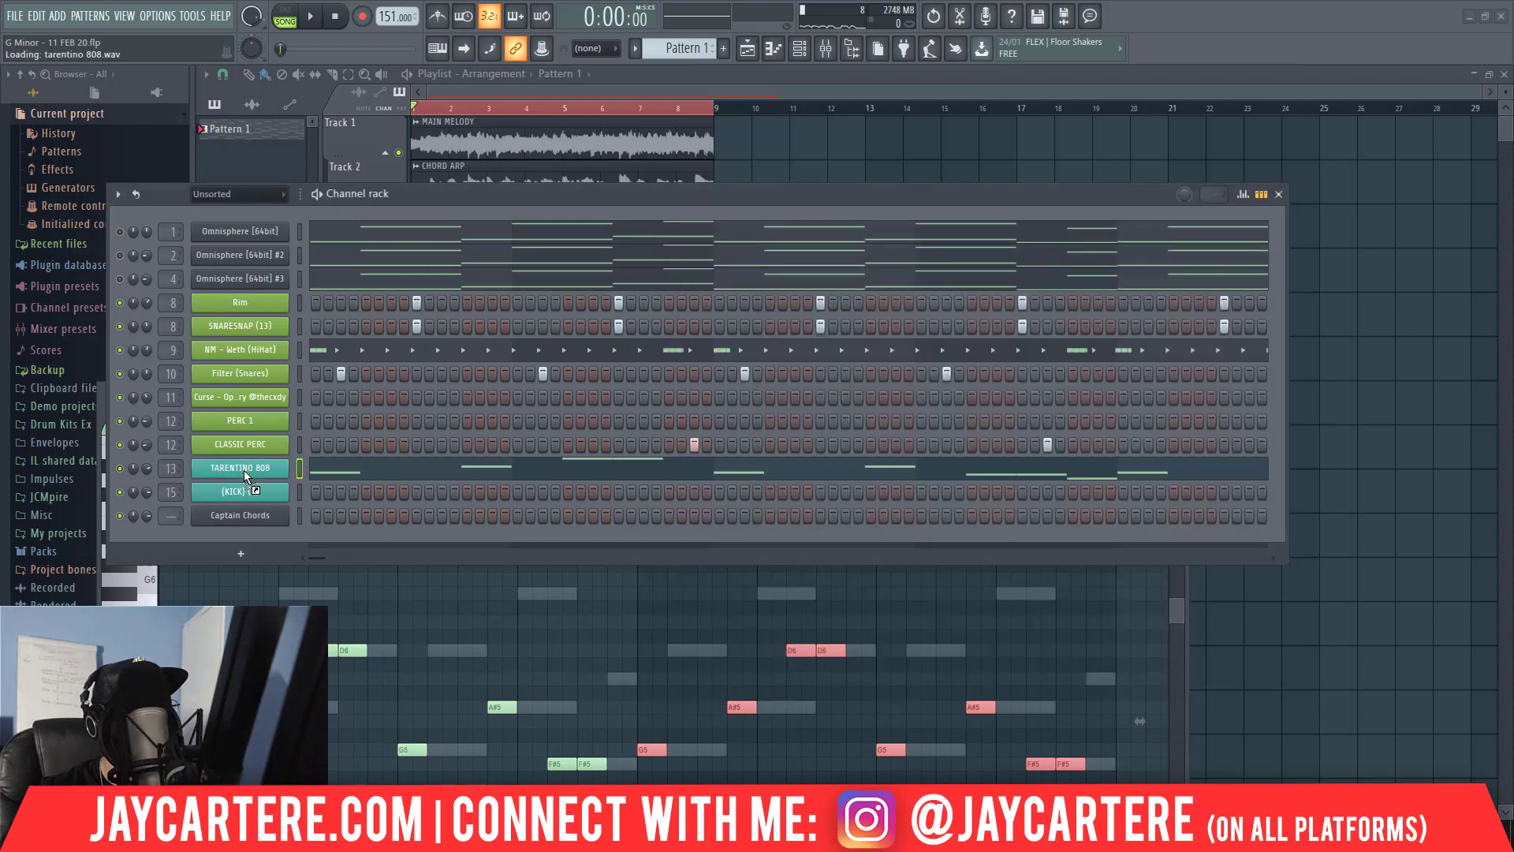
{"action": "right_click", "coordinate": [264, 470]}
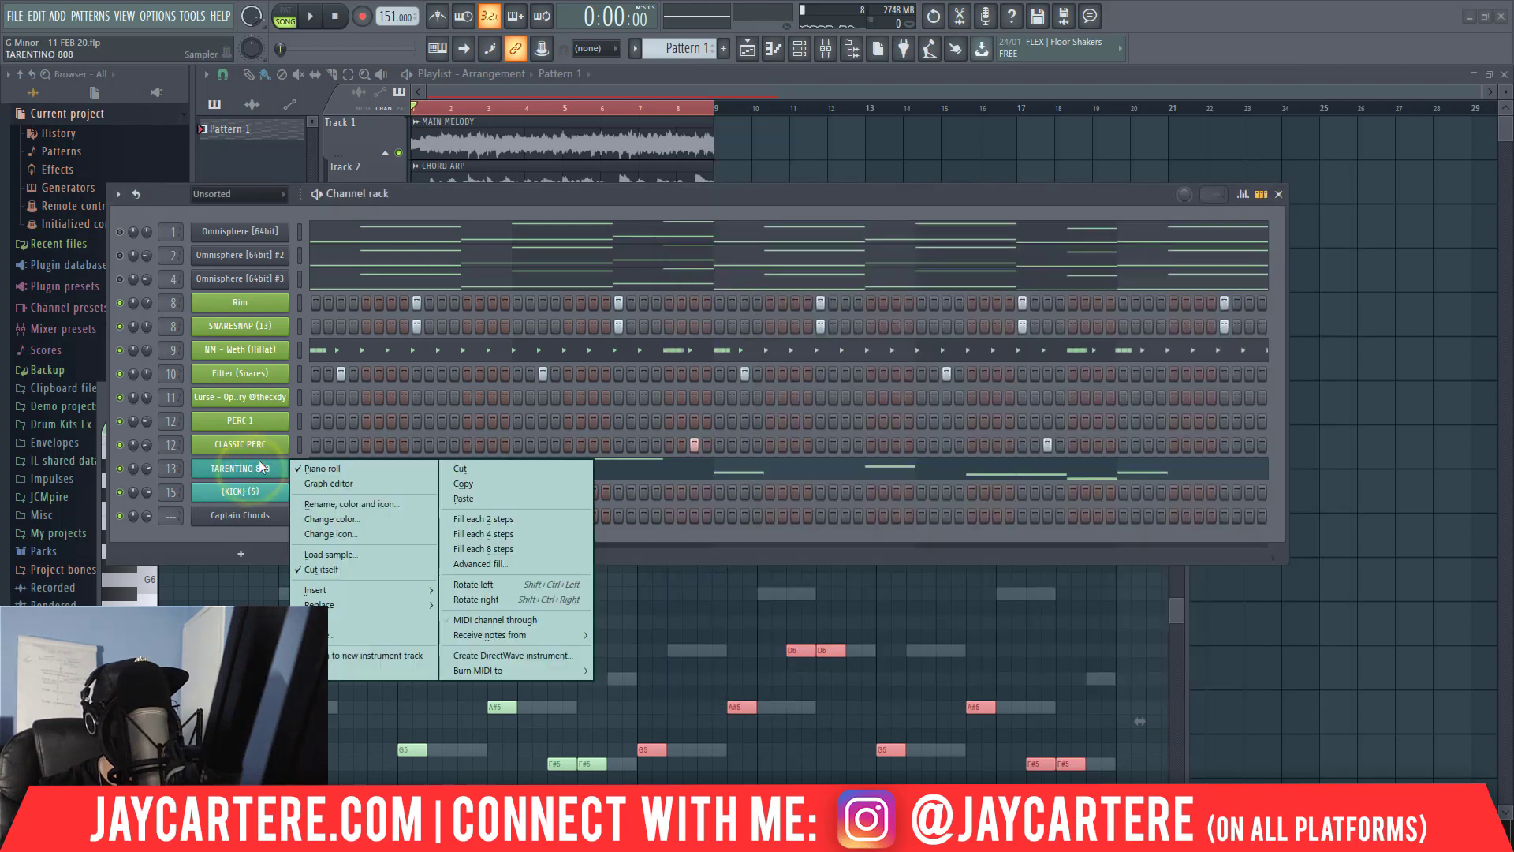
{"action": "left_click", "coordinate": [773, 624]}
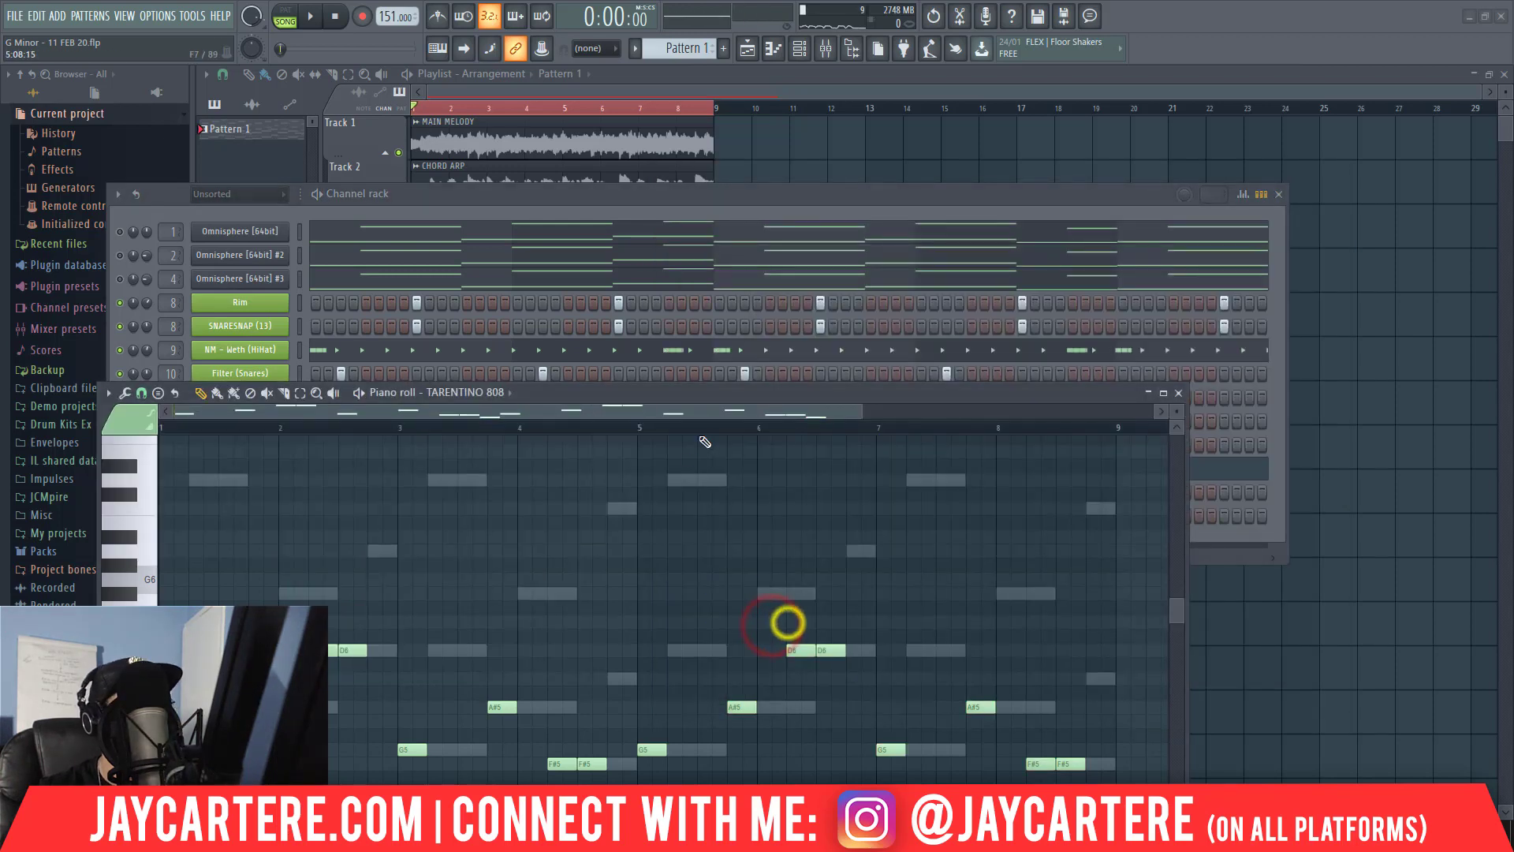
Across all eight bars, lengthen every G5 to three beats, and every A#5 and the second D6 of each pair to two beats.
{"action": "left_click_drag", "start_coordinate": [676, 396], "coordinate": [740, 269]}
{"action": "left_click", "coordinate": [611, 265]}
{"action": "left_click_drag", "start_coordinate": [622, 260], "coordinate": [664, 207]}
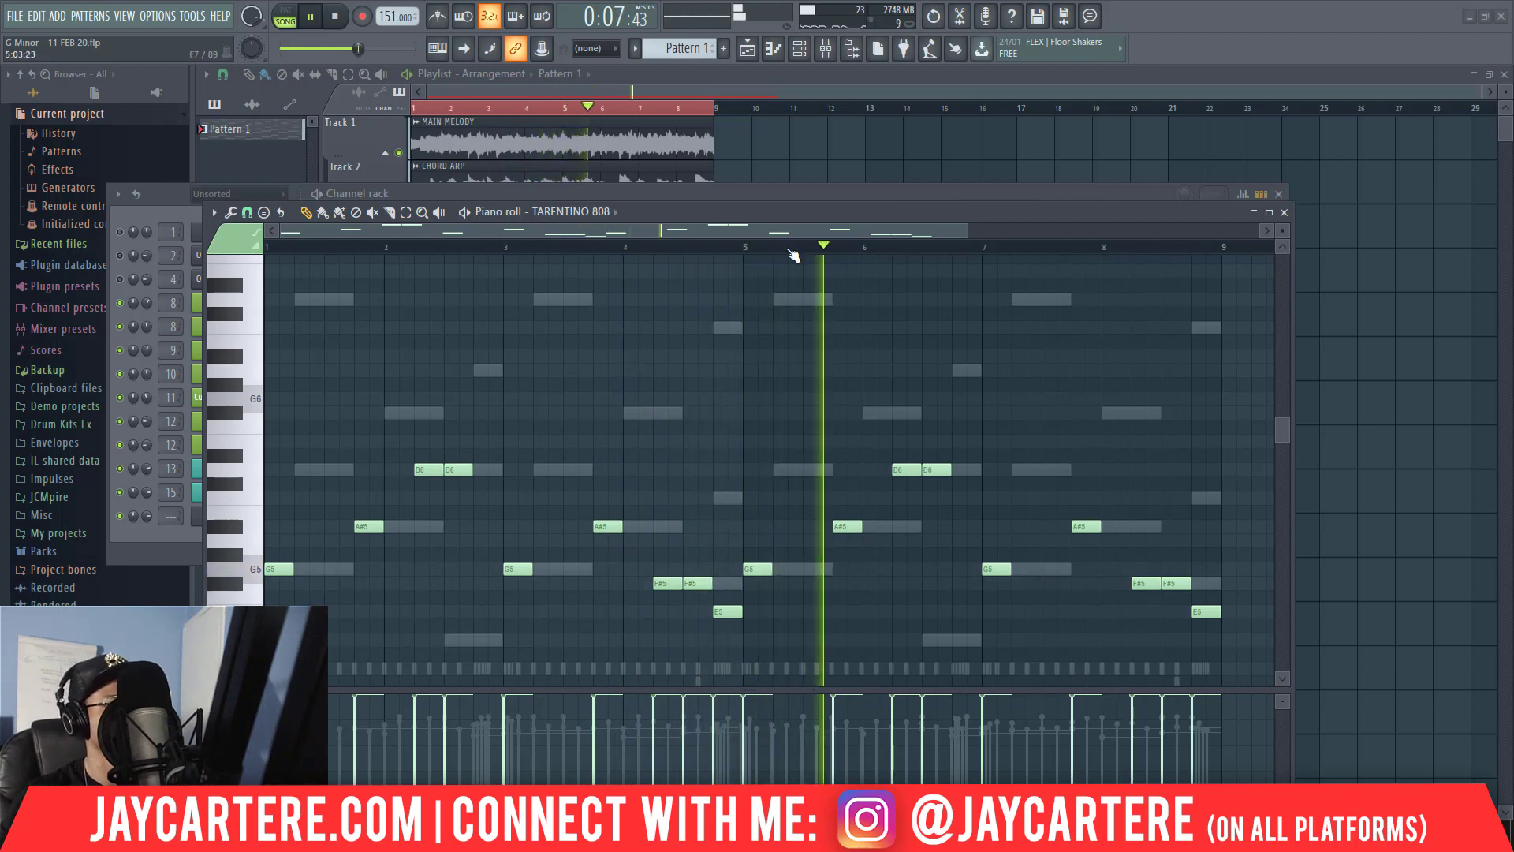
{"action": "left_click_drag", "start_coordinate": [969, 229], "coordinate": [1134, 233]}
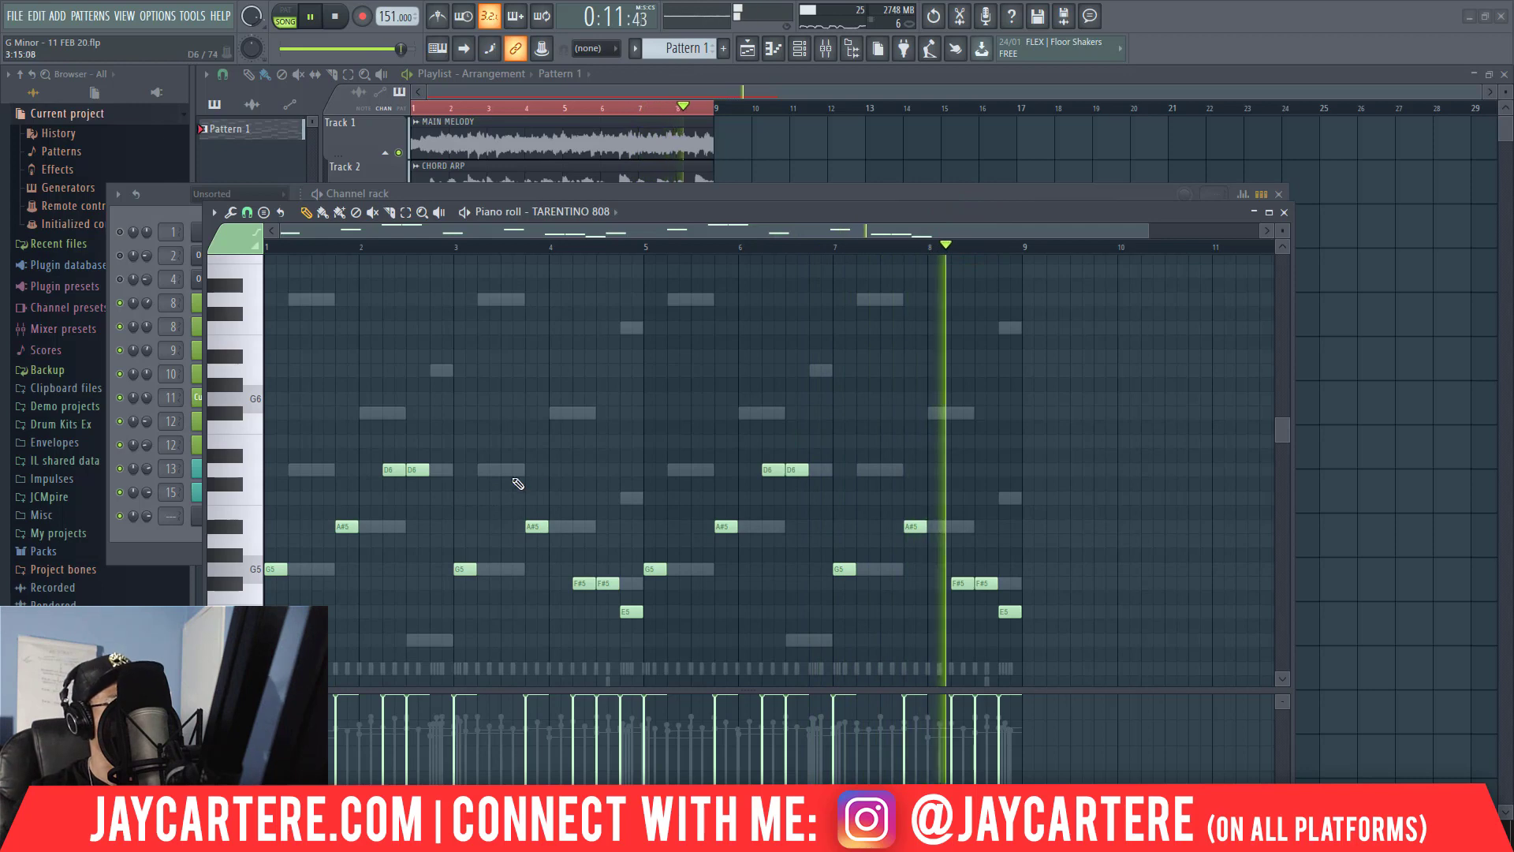
{"action": "left_click_drag", "start_coordinate": [286, 571], "coordinate": [326, 570]}
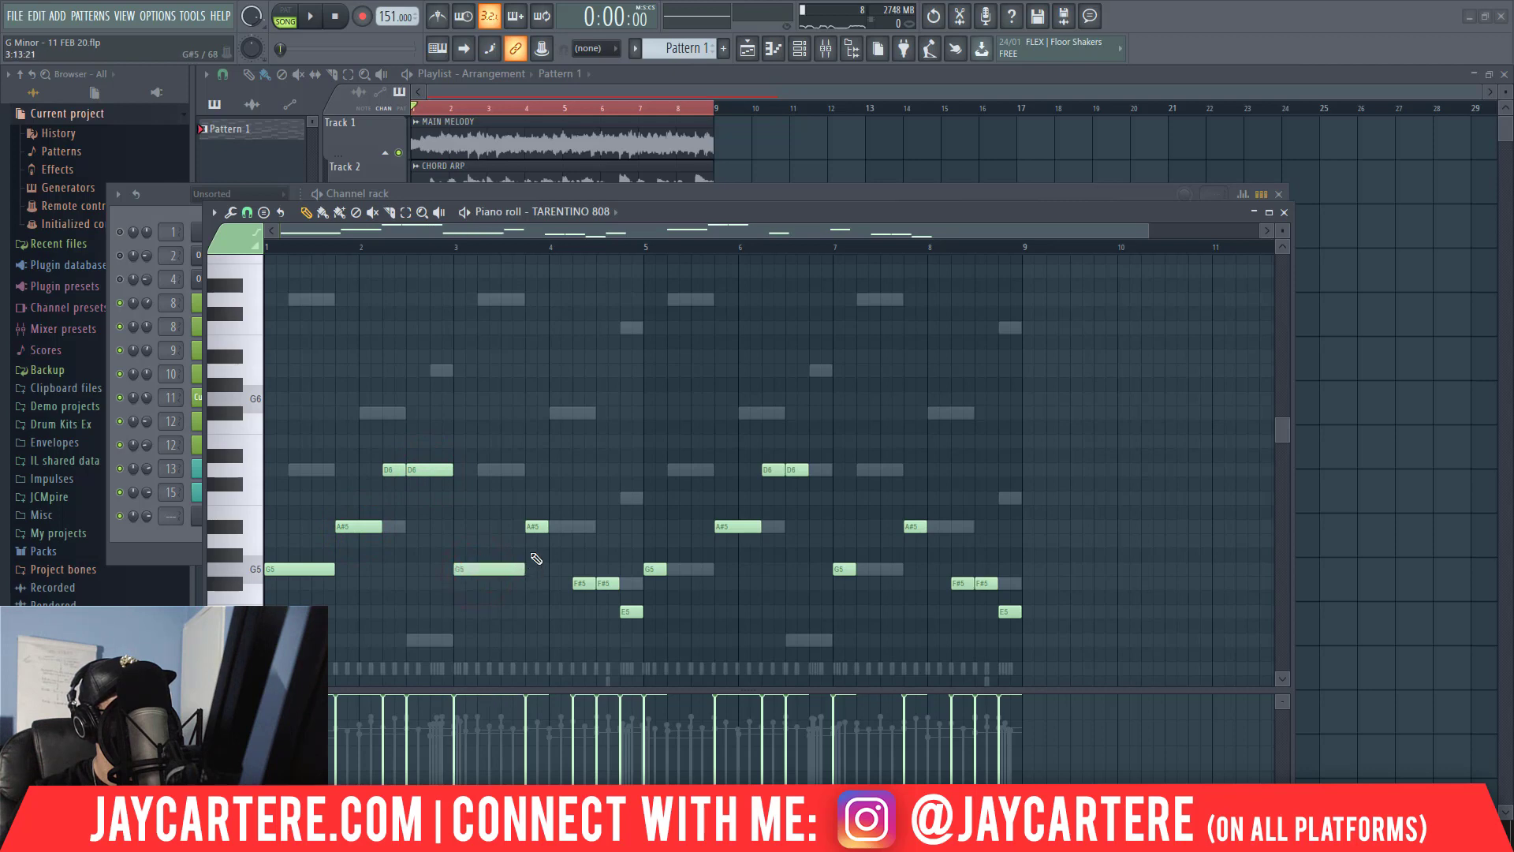
{"action": "key", "text": "ctrl+a"}
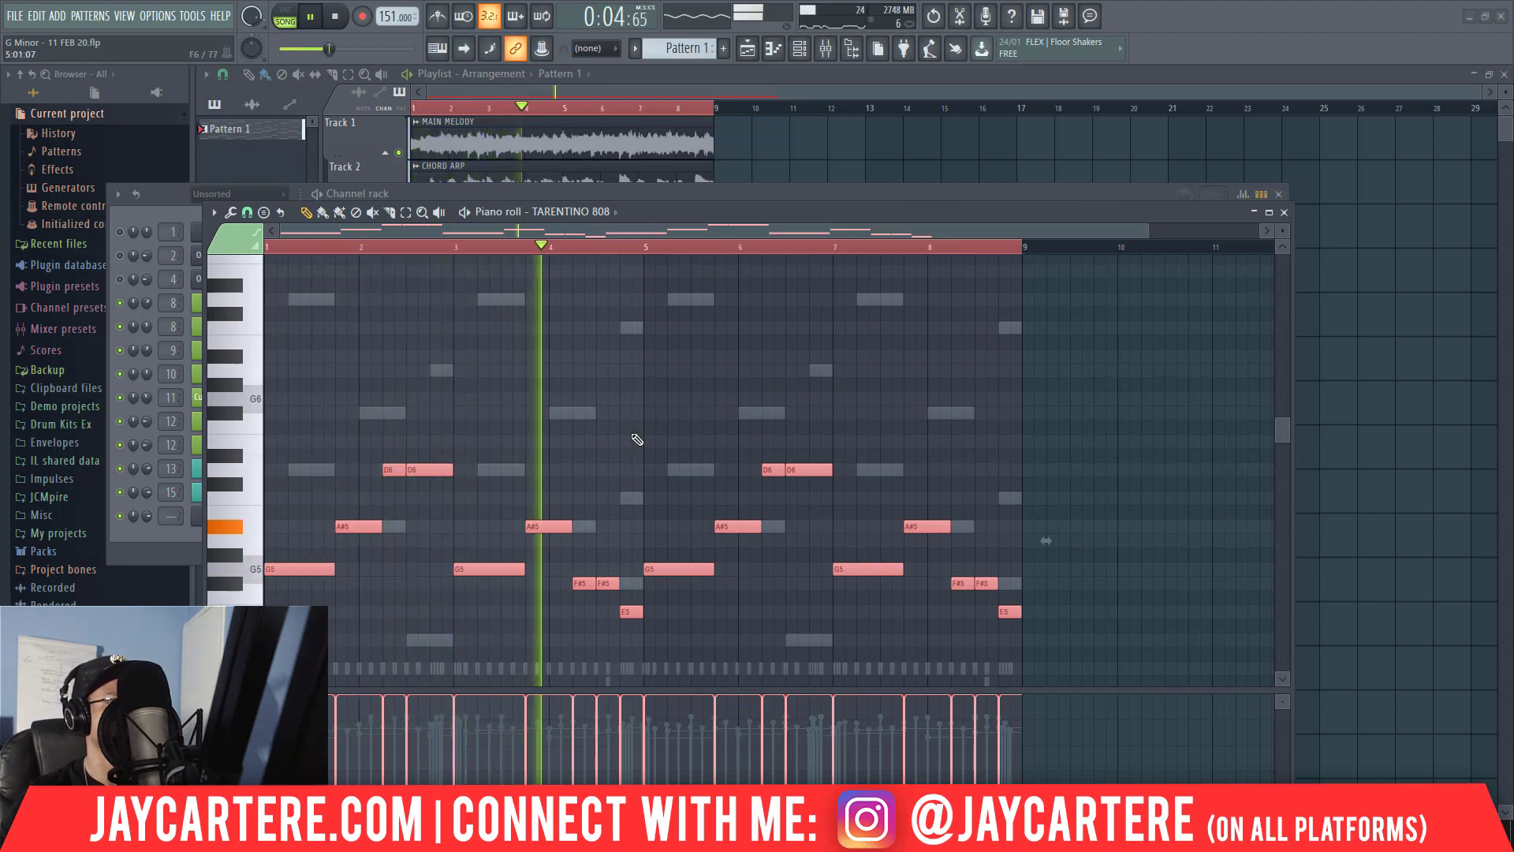
Shorten the last D6 in bars 2 and 6, ending bar 2 with a half-beat D6 and bar 6 with half-beat D7 and D6 notes.
{"action": "left_click_drag", "start_coordinate": [1149, 234], "coordinate": [823, 229]}
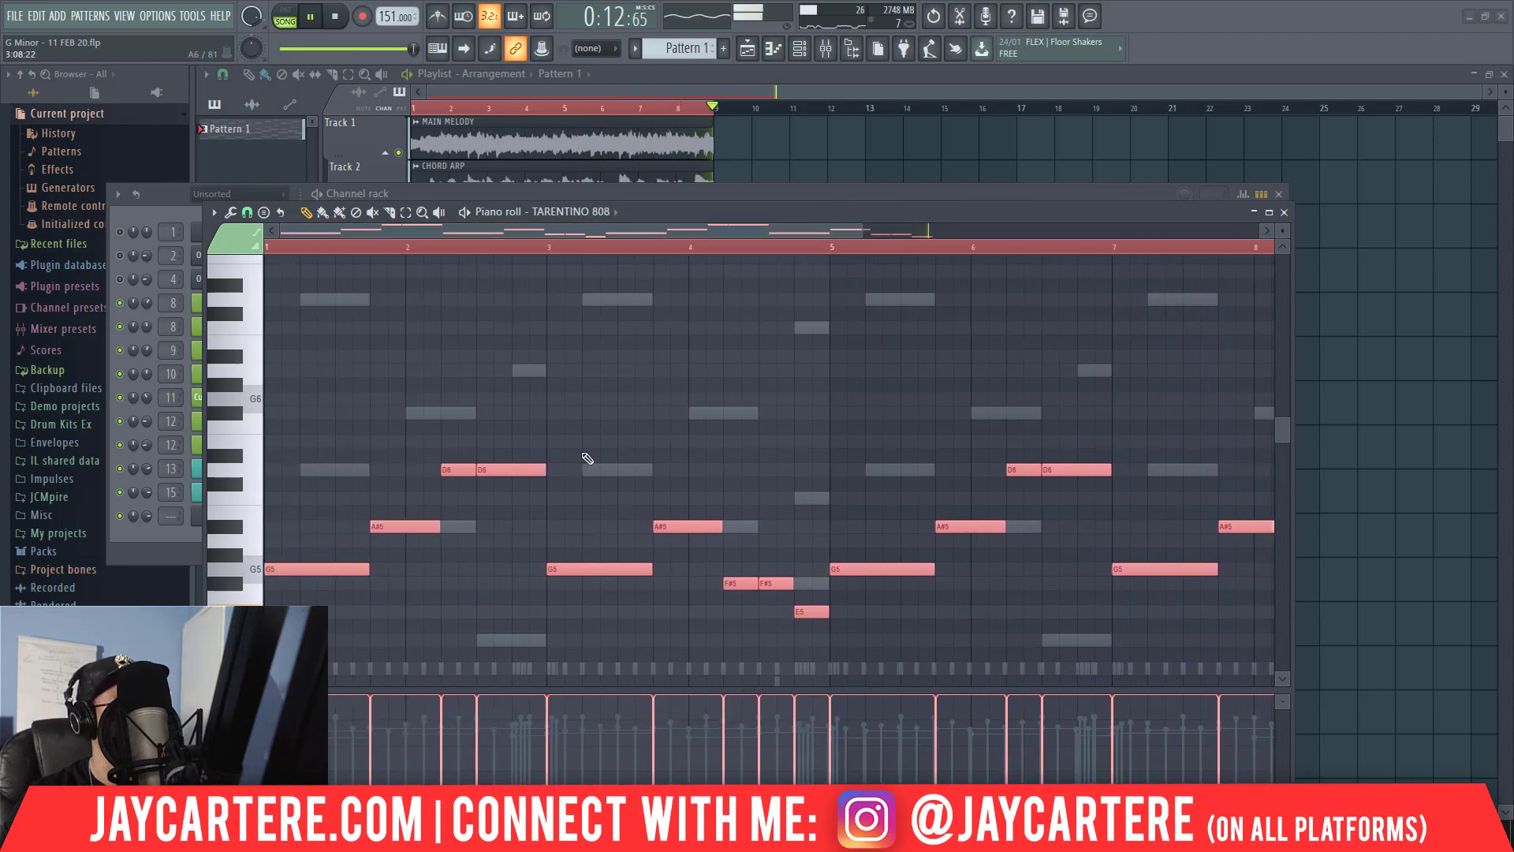
{"action": "right_click", "coordinate": [531, 480], "text": "shift"}
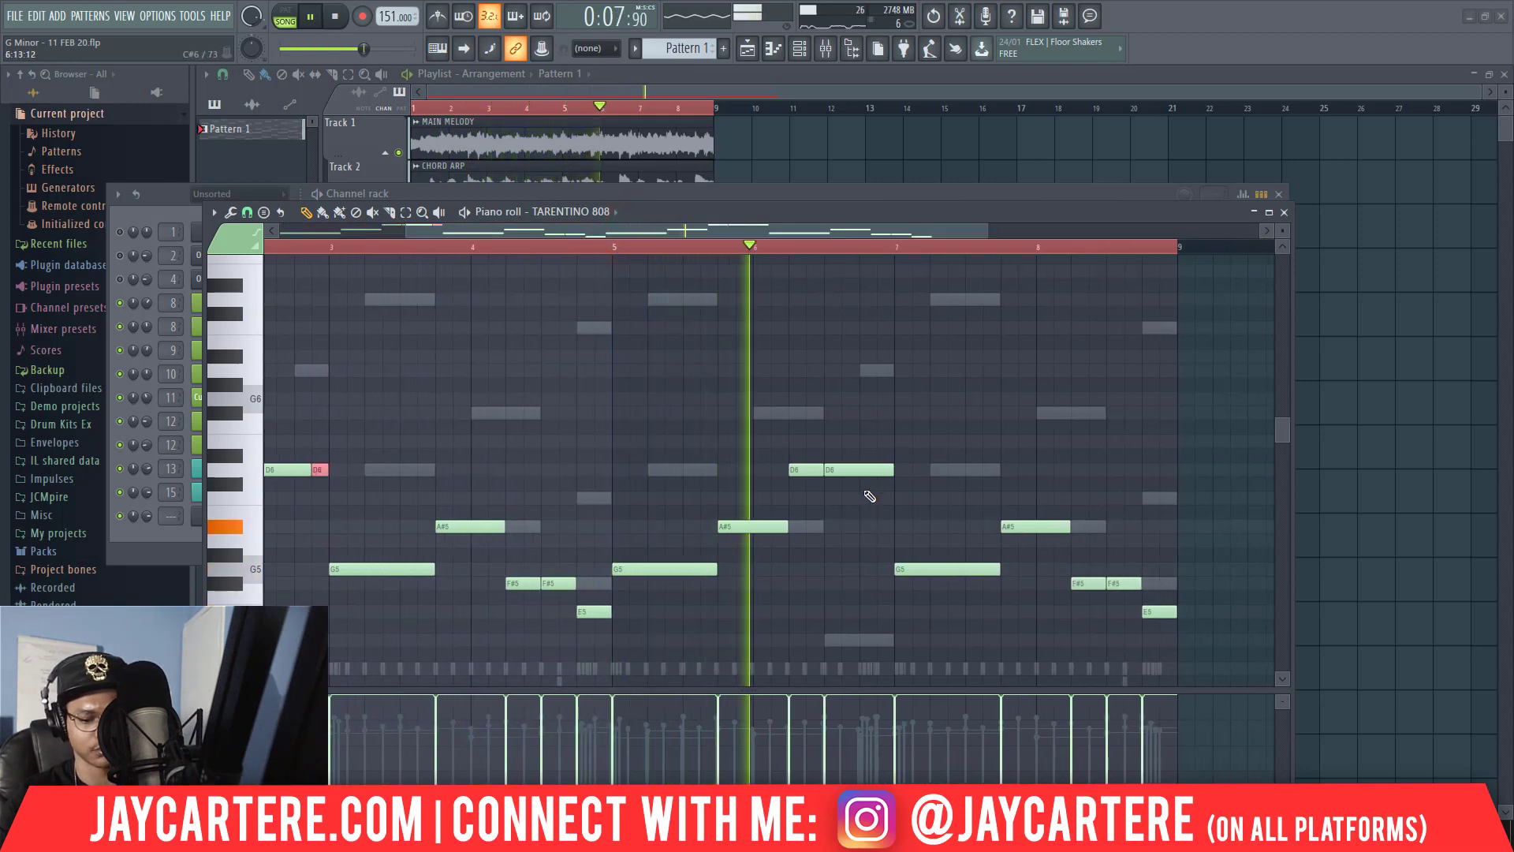
{"action": "key", "text": "space"}
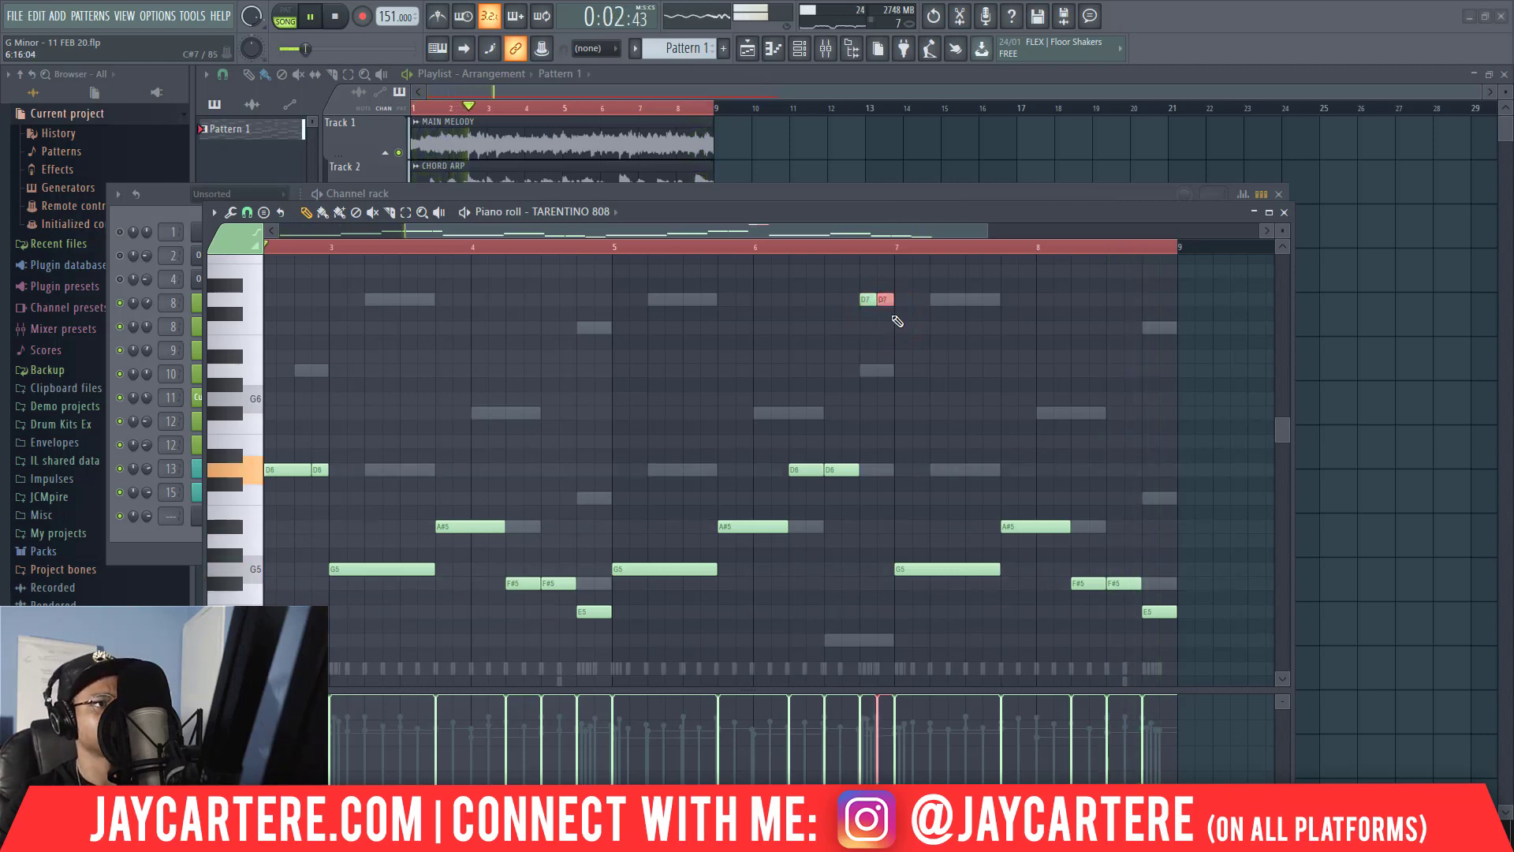
{"action": "key", "text": "ctrl+Down"}
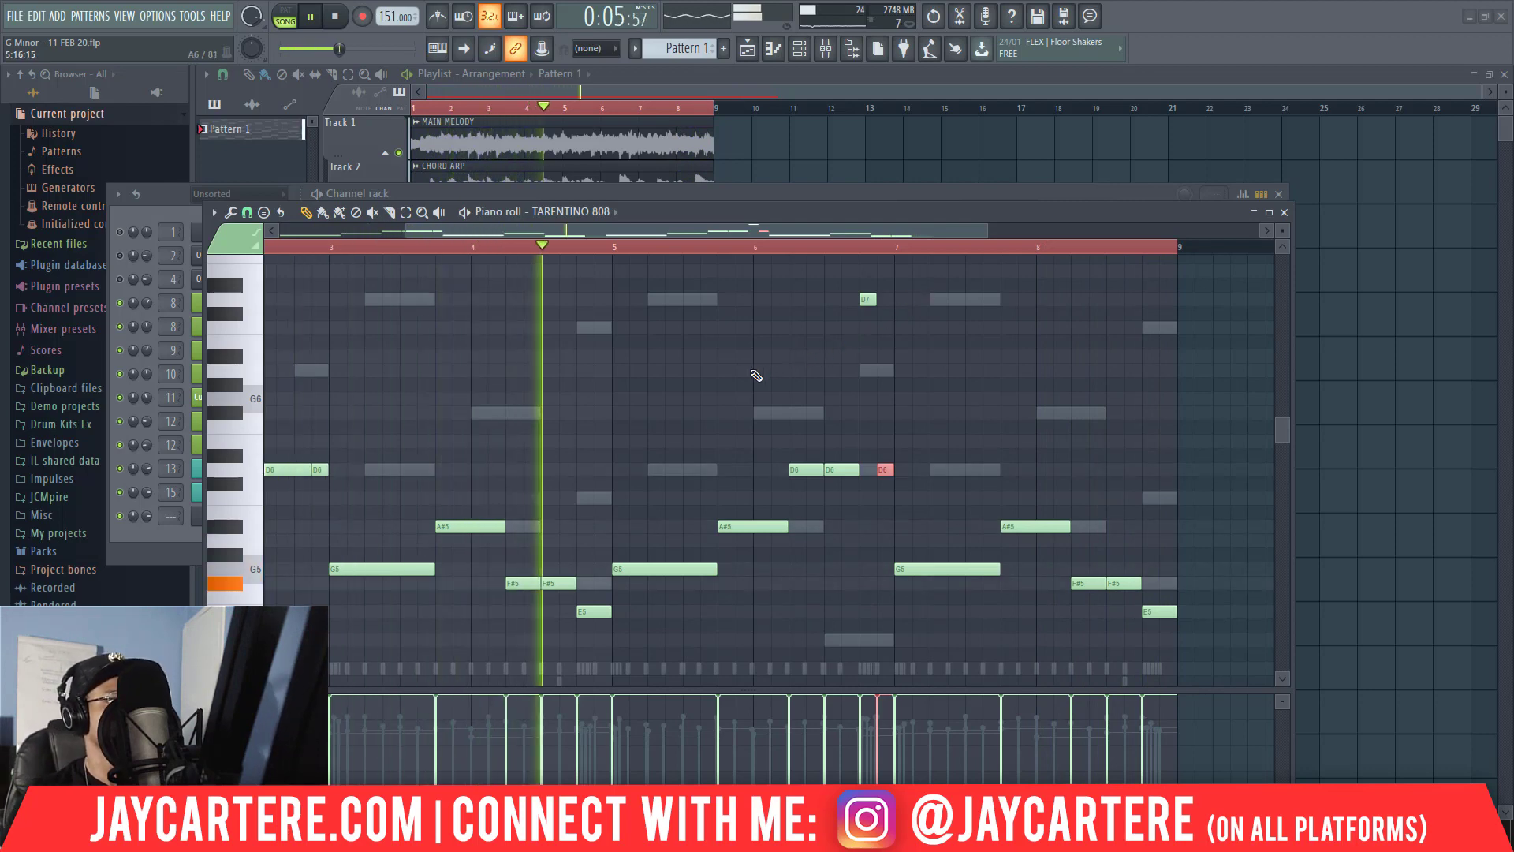
{"action": "scroll", "coordinate": [751, 376], "scroll_direction": "down", "scroll_amount": 4}
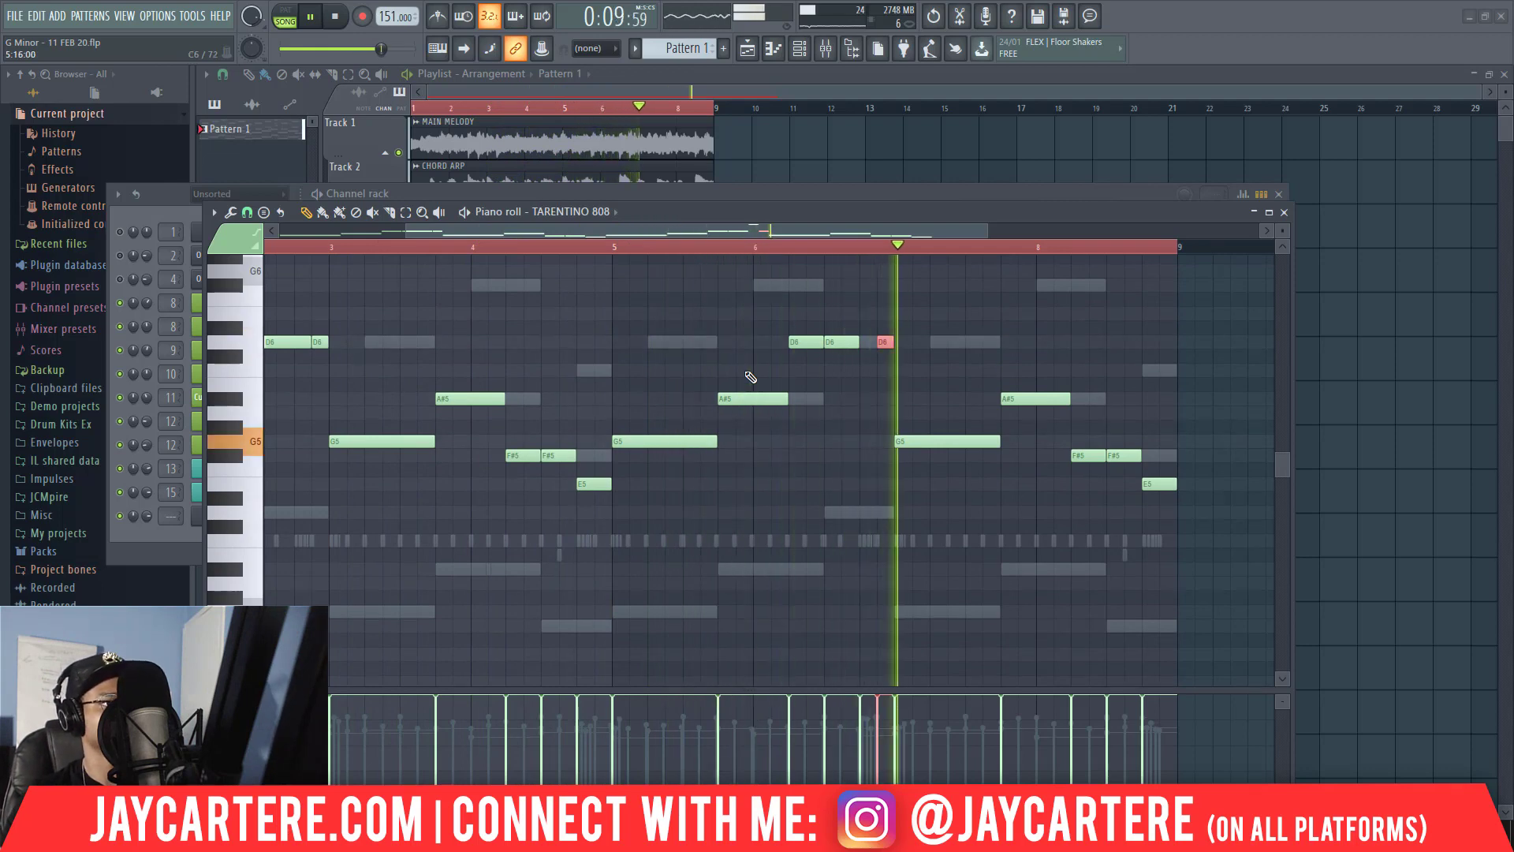
{"action": "key", "text": "space"}
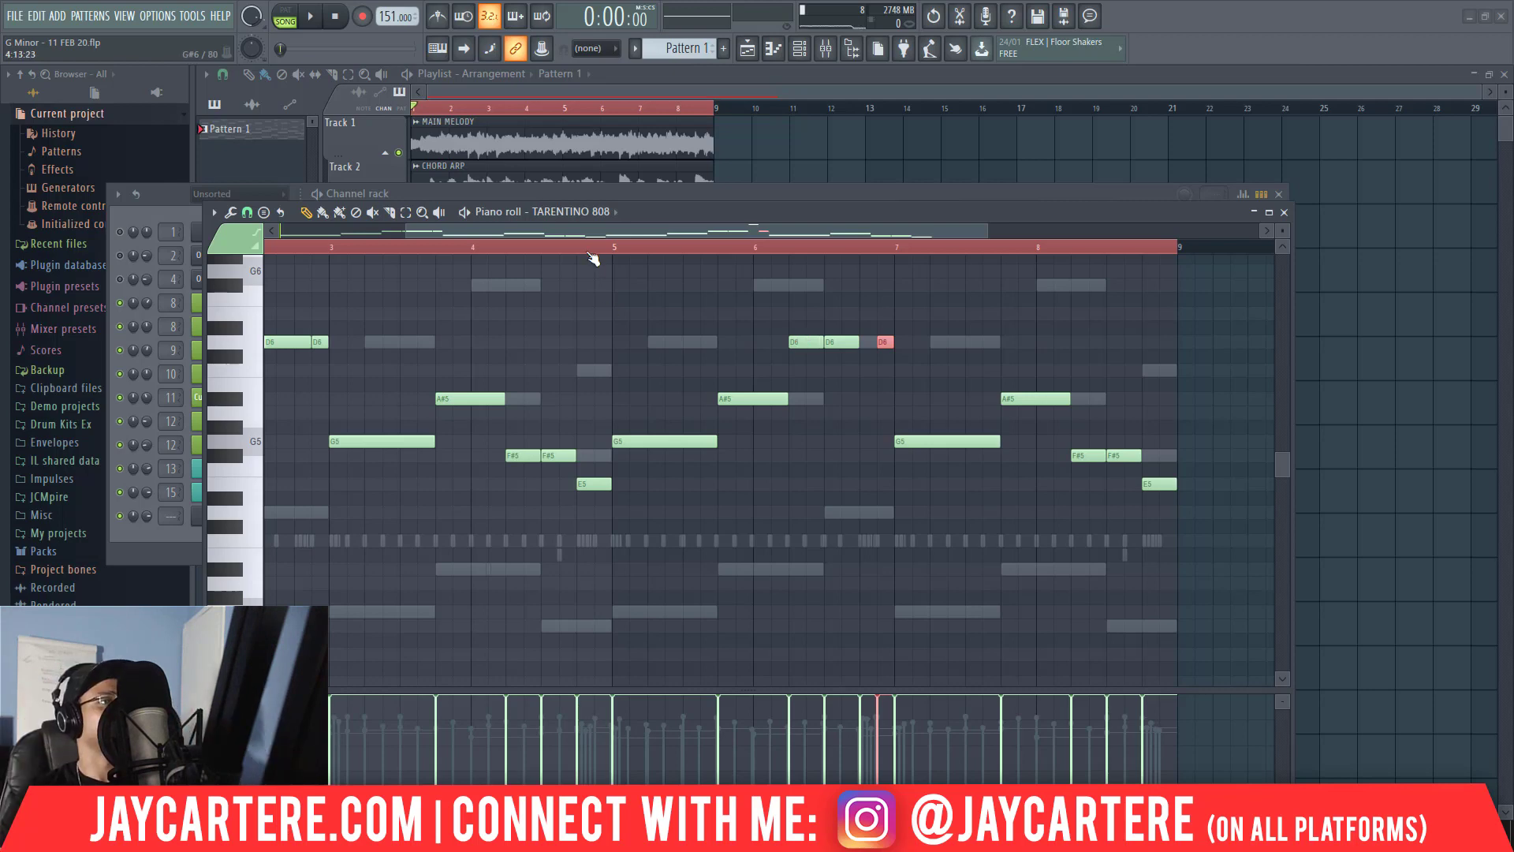
Merge the first two D6 notes in bar 2 into one note lasting two and a half beats and audition the bassline.
{"action": "left_click_drag", "start_coordinate": [606, 229], "coordinate": [427, 223]}
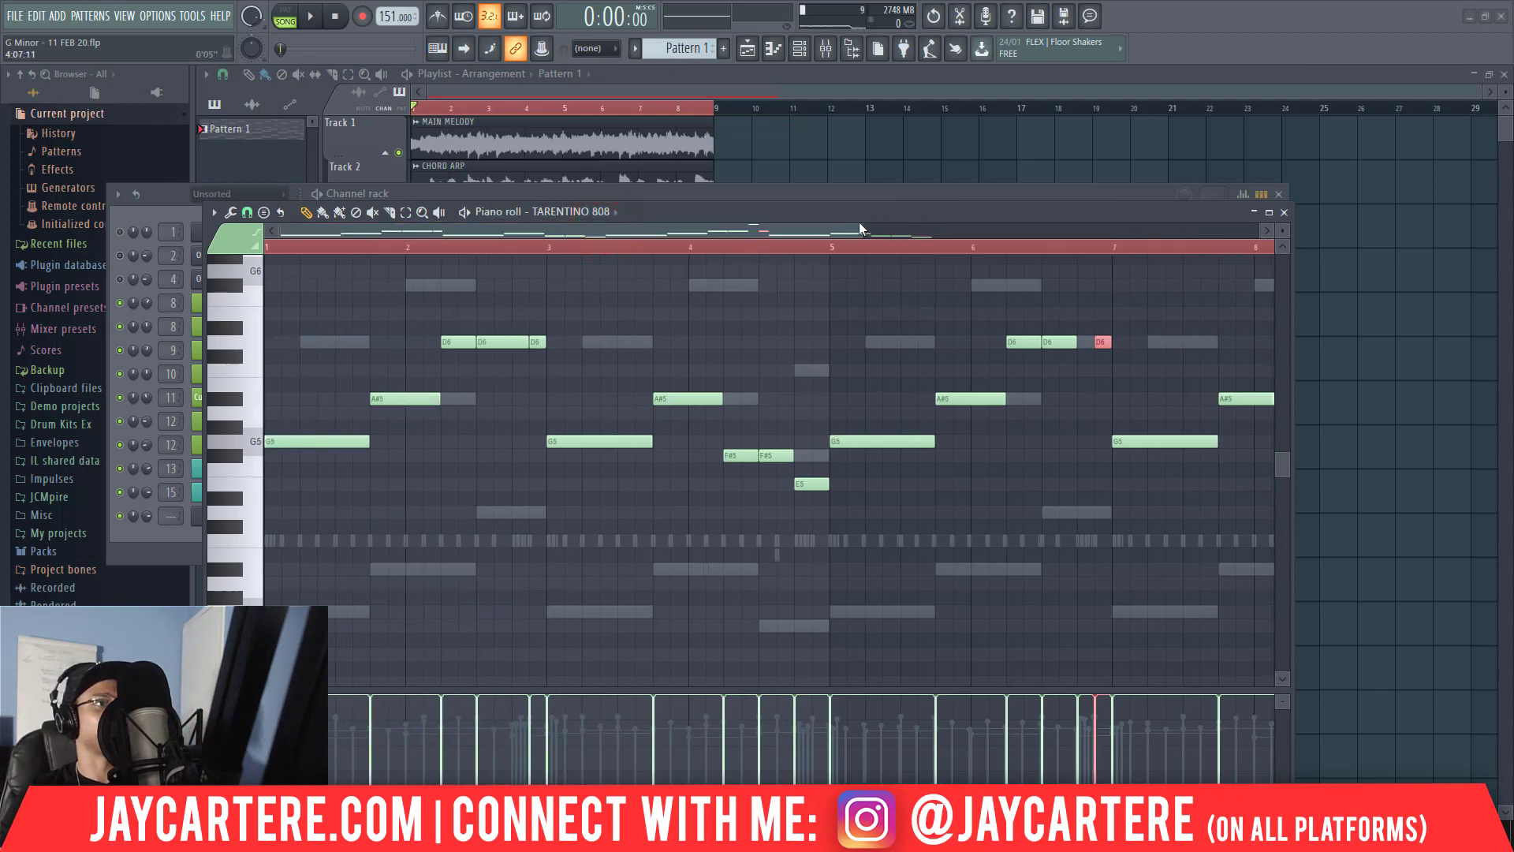
{"action": "left_click_drag", "start_coordinate": [862, 230], "coordinate": [562, 345]}
{"action": "key", "text": "space"}
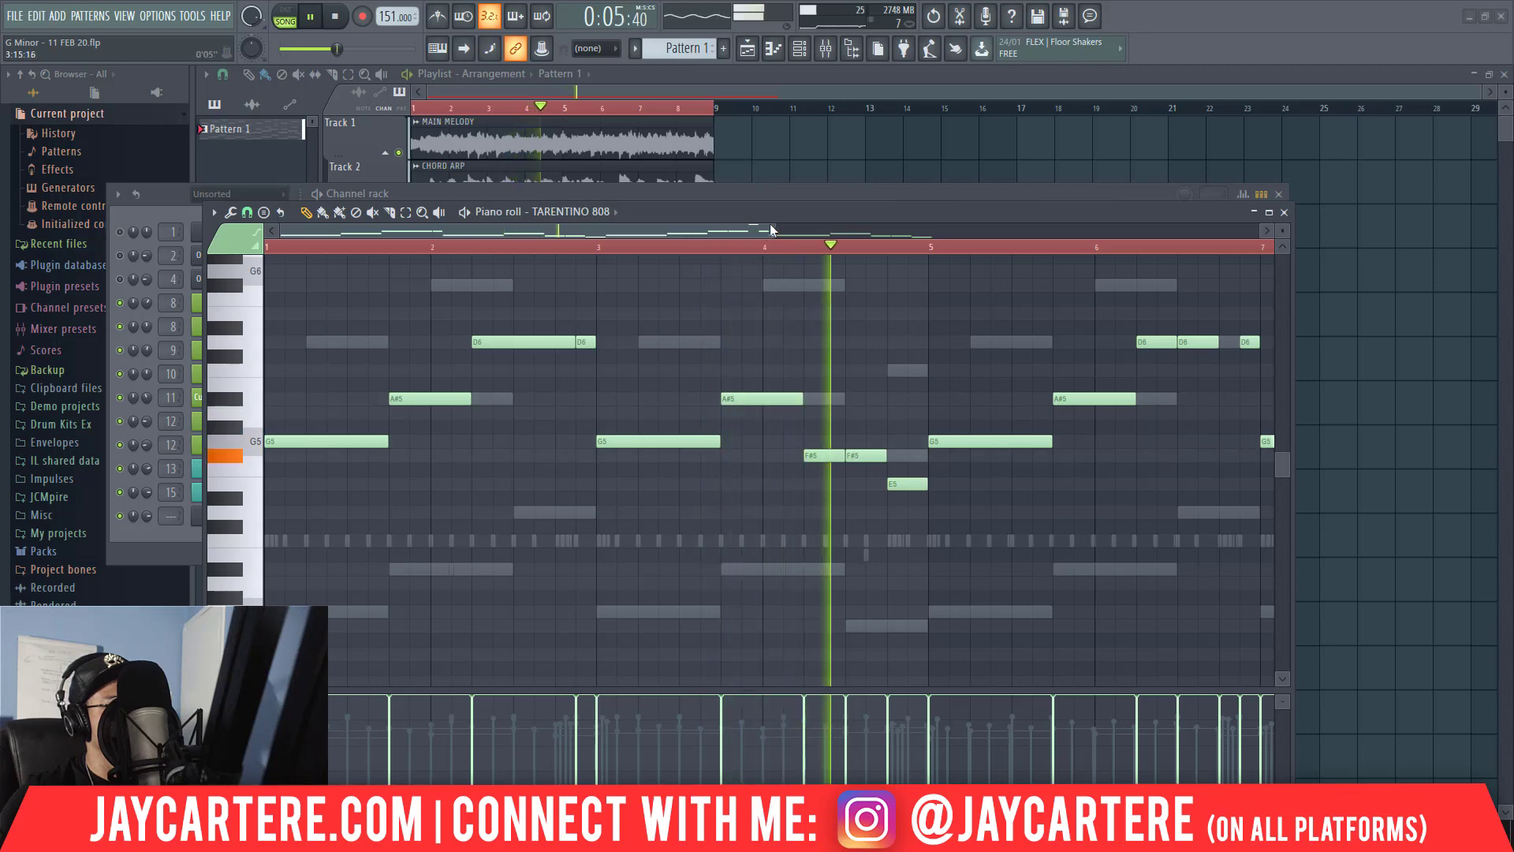
{"action": "left_click_drag", "start_coordinate": [775, 229], "coordinate": [974, 276]}
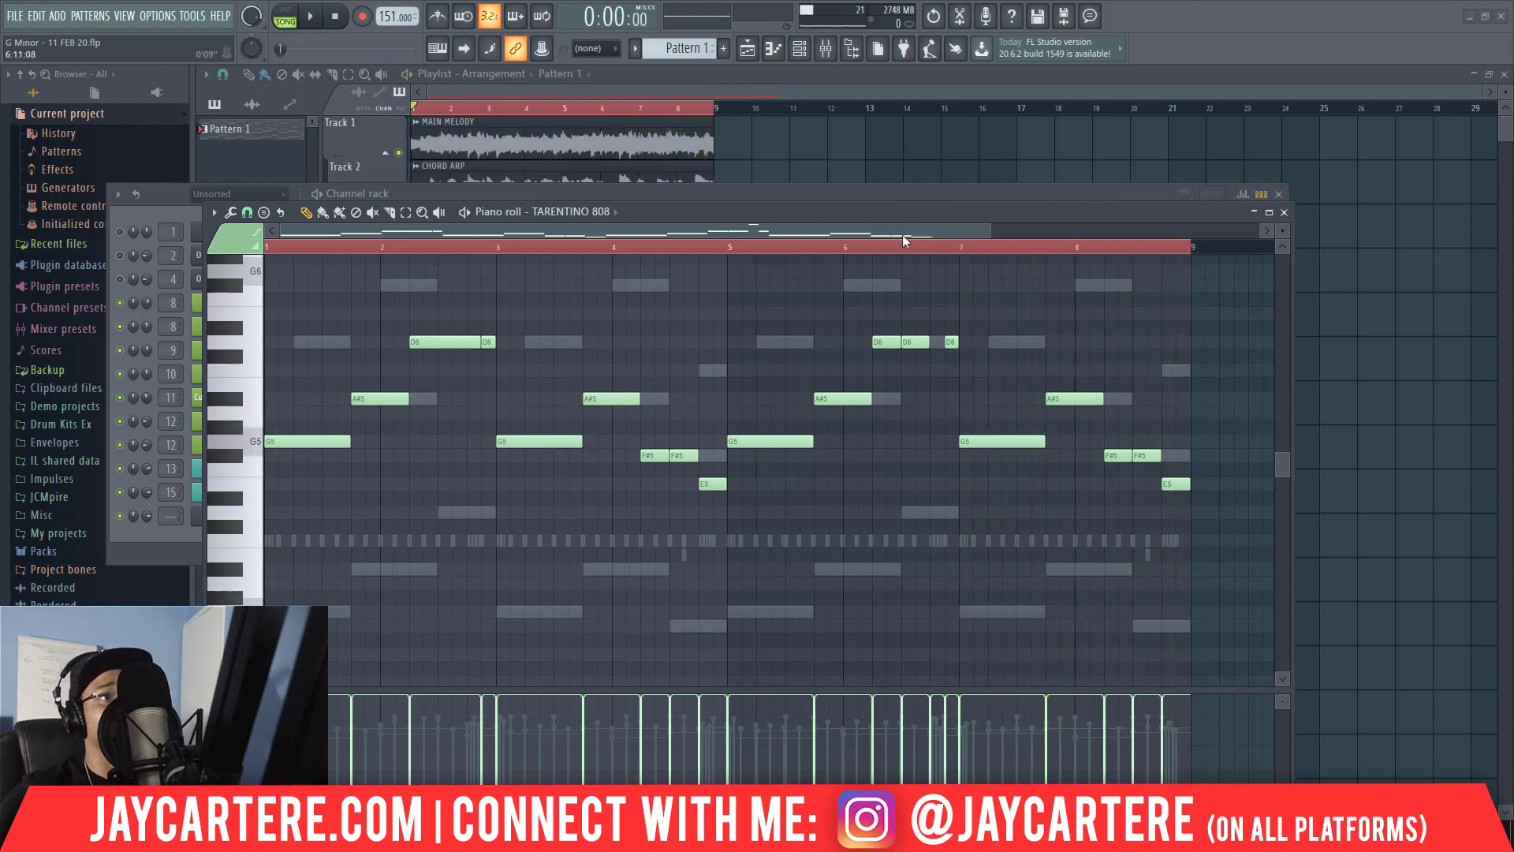
Copy the TARENTINO 808 channel's notes and paste them into the (KICK) (5) channel.
{"action": "left_click_drag", "start_coordinate": [904, 216], "coordinate": [924, 186]}
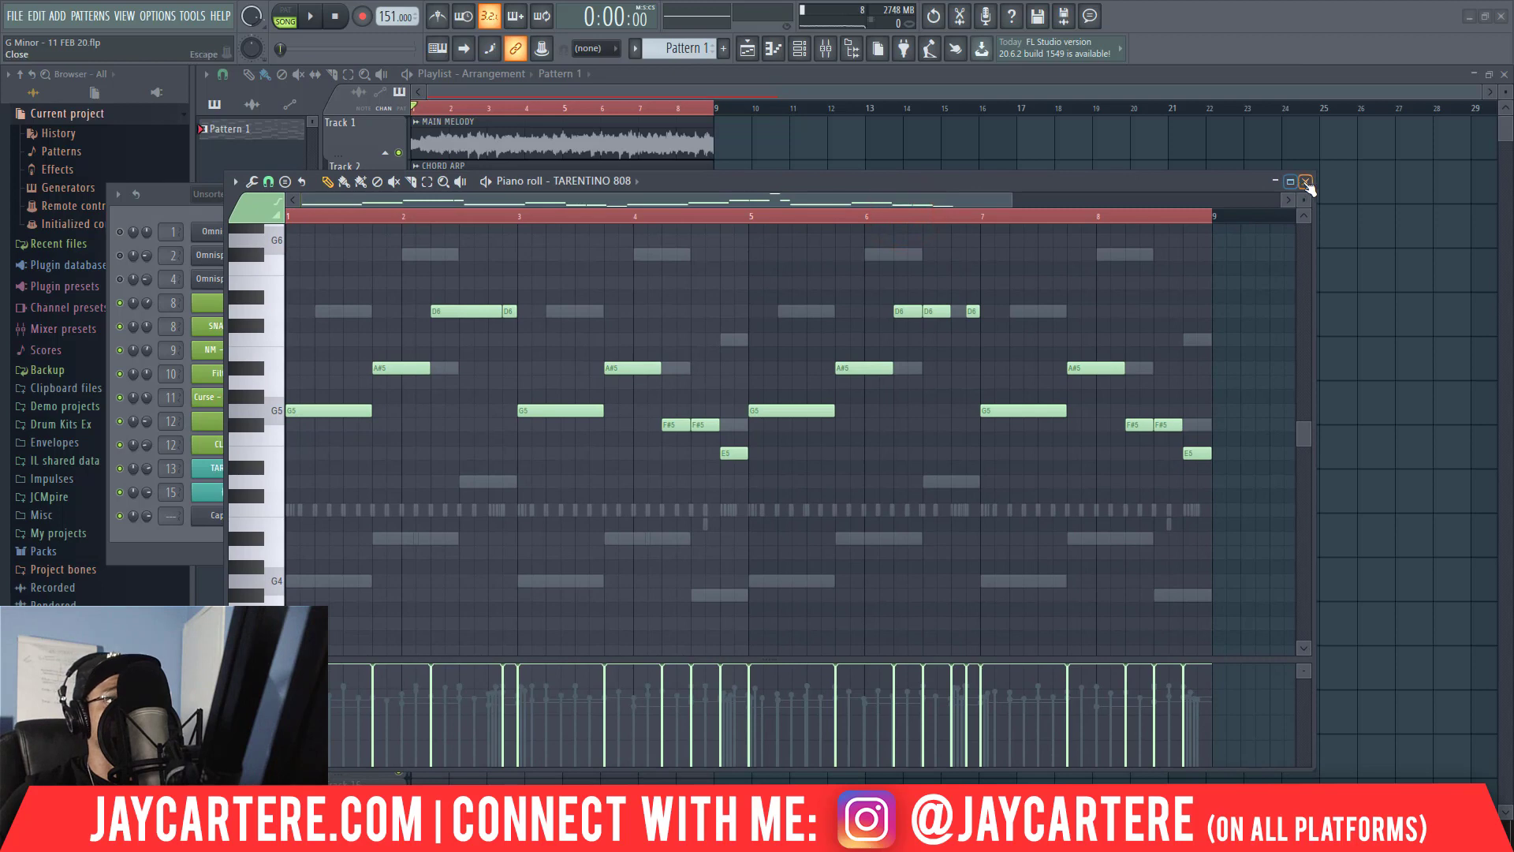
{"action": "left_click_drag", "start_coordinate": [1147, 184], "coordinate": [1193, 192]}
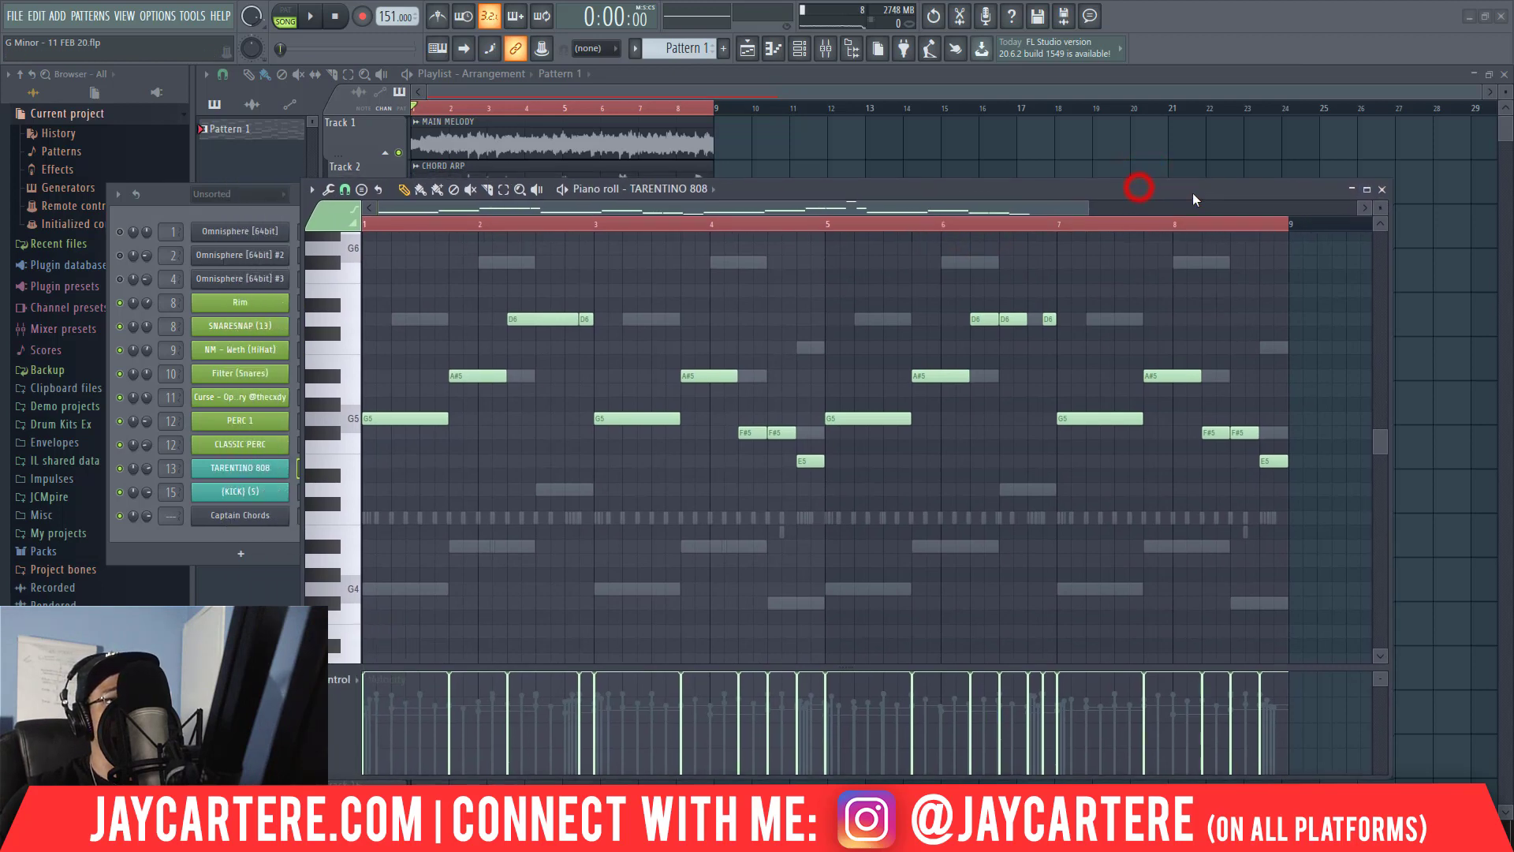
{"action": "left_click", "coordinate": [1382, 190]}
{"action": "right_click", "coordinate": [288, 470]}
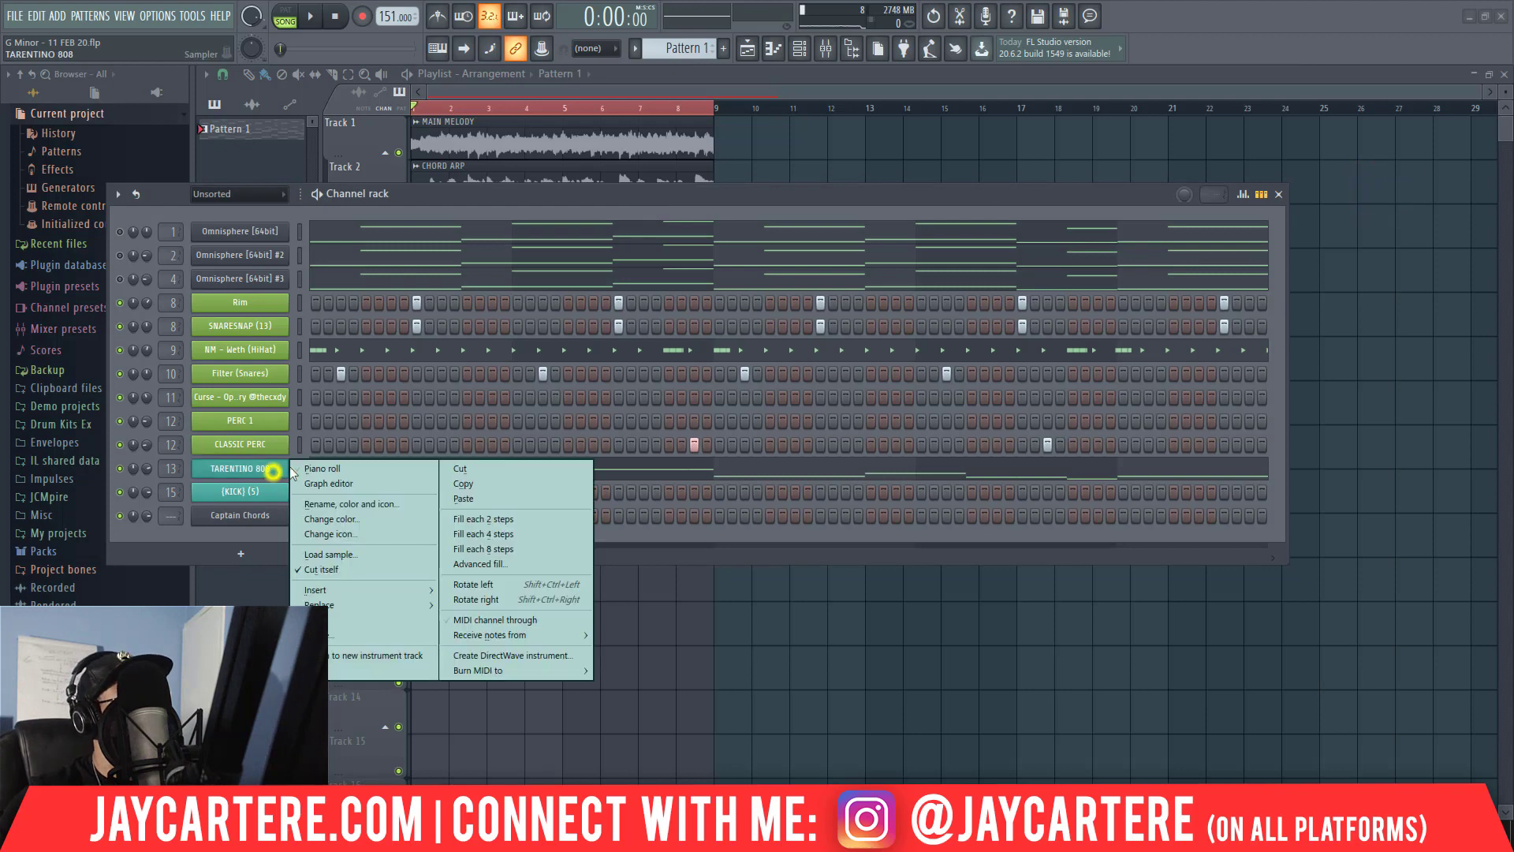
{"action": "left_click", "coordinate": [471, 484]}
{"action": "right_click", "coordinate": [269, 493]}
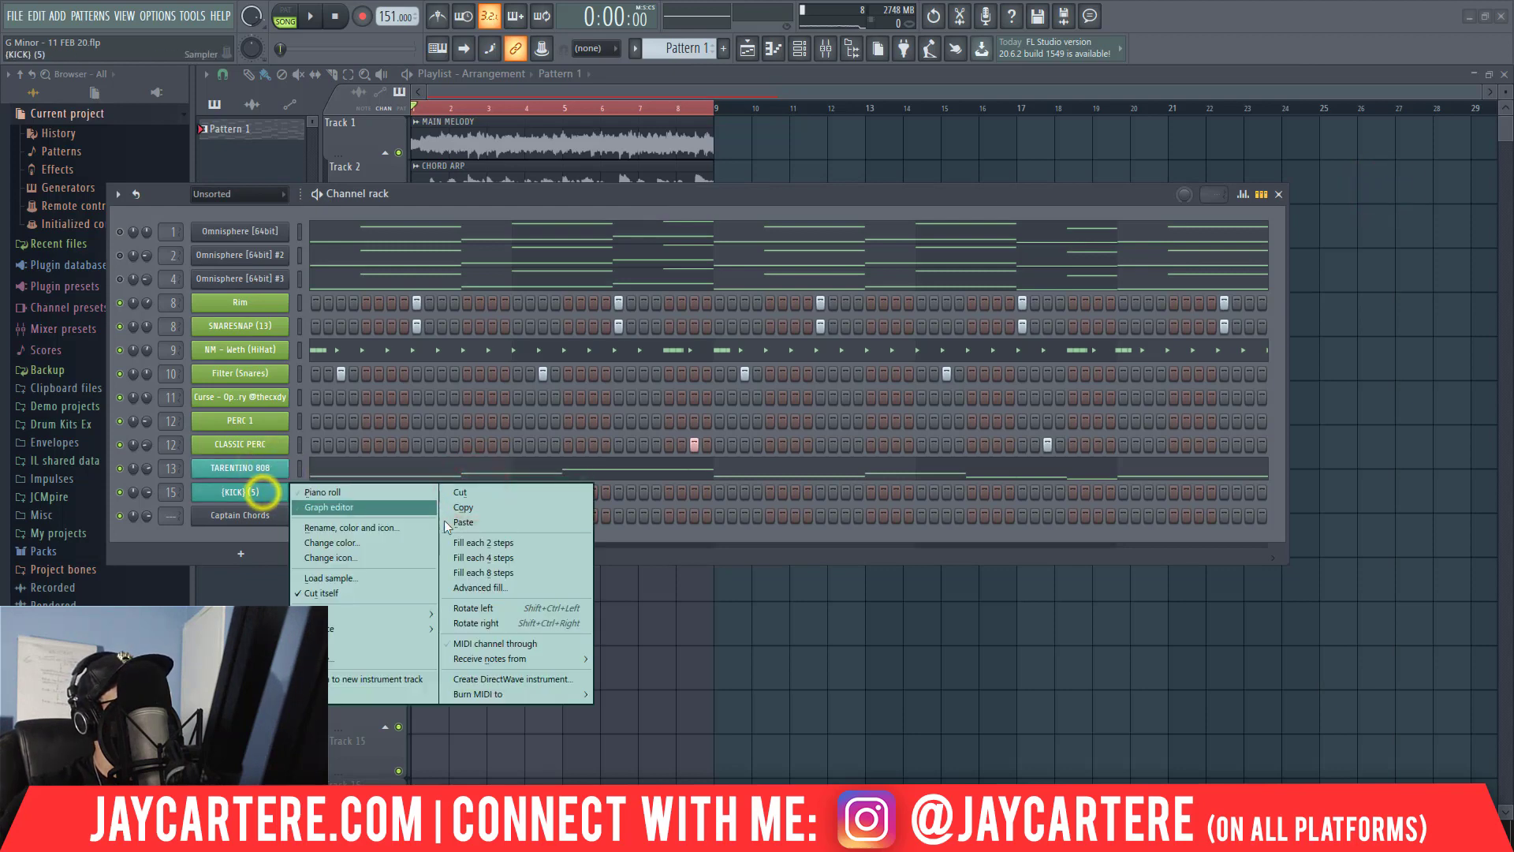
{"action": "left_click", "coordinate": [456, 524]}
Transpose all the pasted kick notes to C5 with the limiter and audition the kick with the beat.
{"action": "right_click", "coordinate": [249, 498]}
{"action": "left_click", "coordinate": [311, 491]}
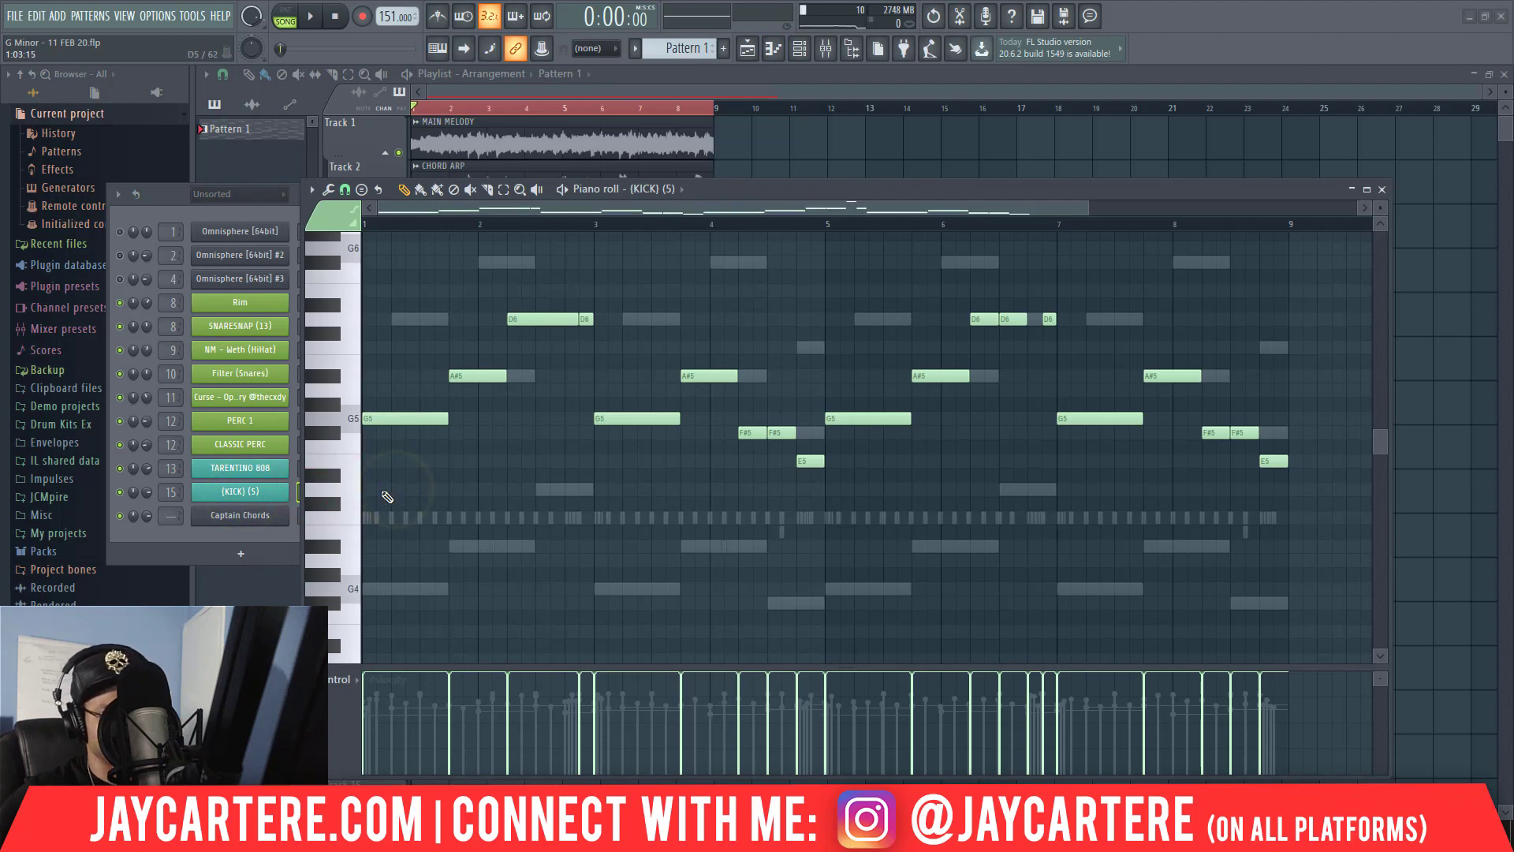
{"action": "key", "text": "ctrl+a"}
{"action": "key", "text": "alt+k"}
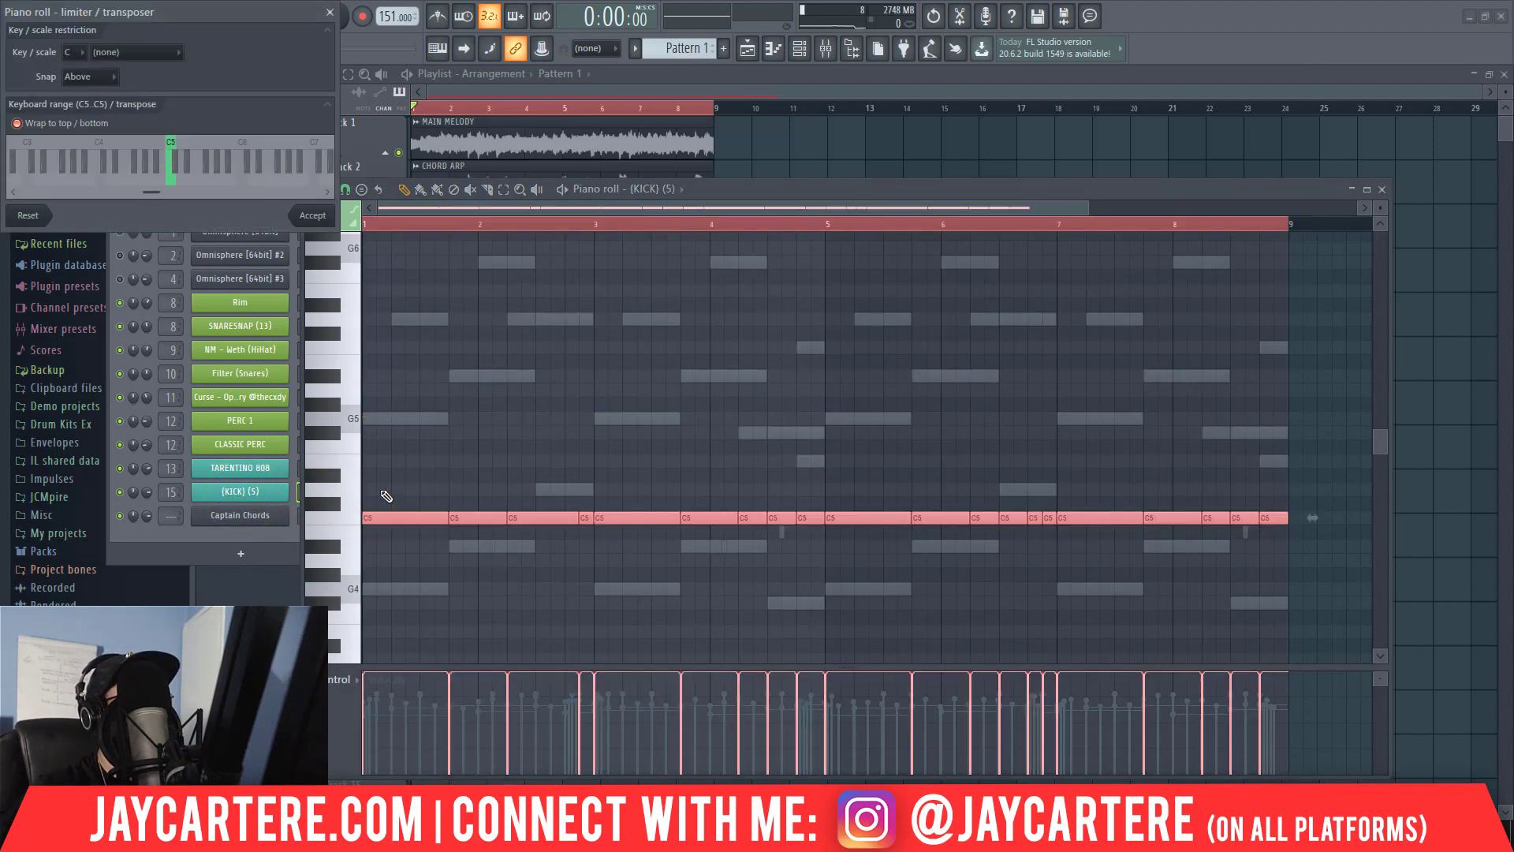
{"action": "left_click", "coordinate": [316, 221]}
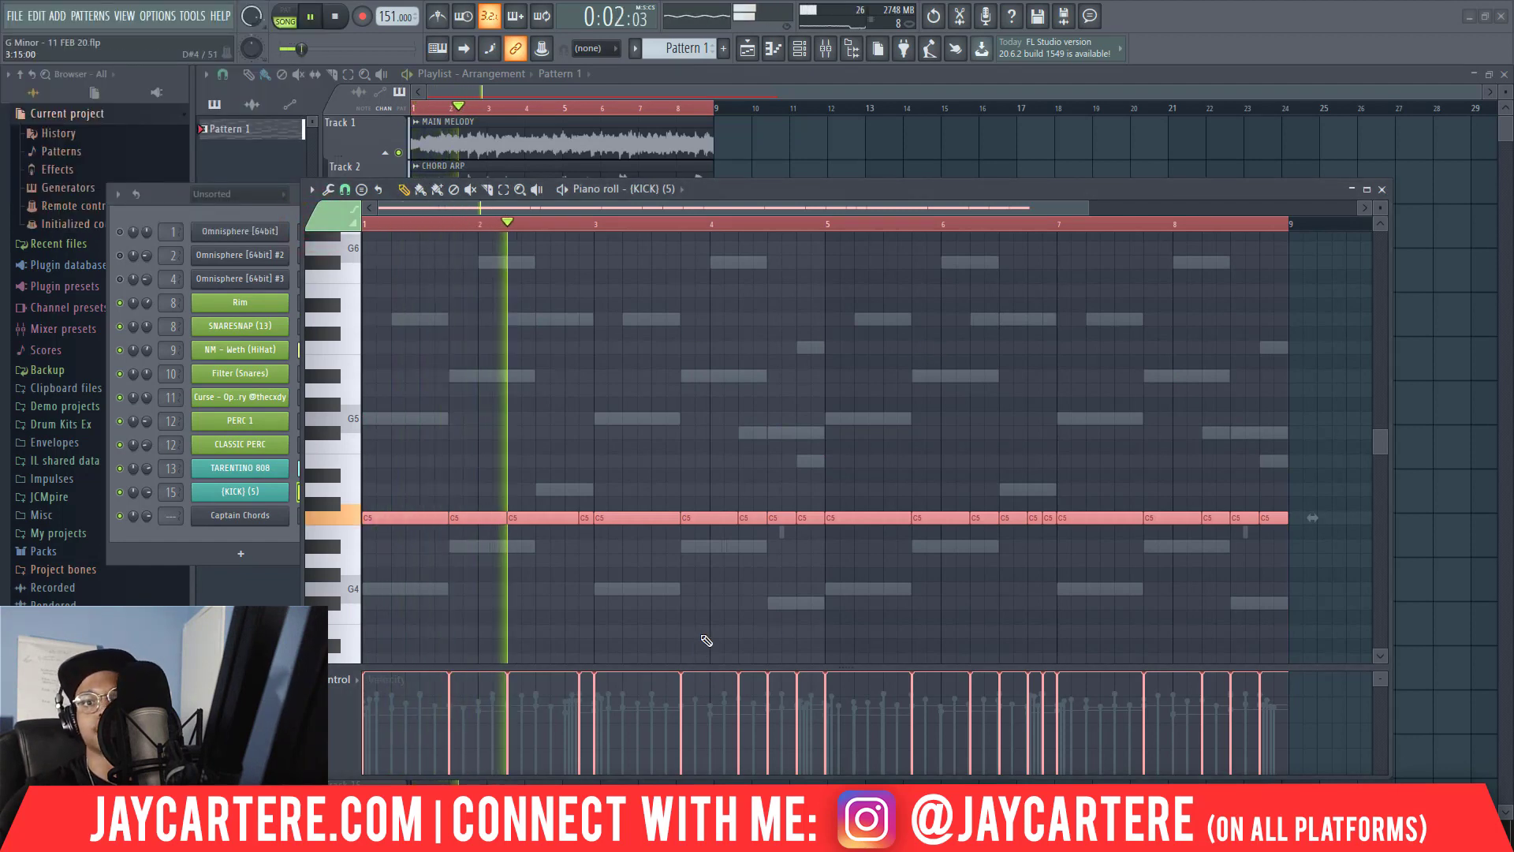
{"action": "left_click", "coordinate": [1382, 189]}
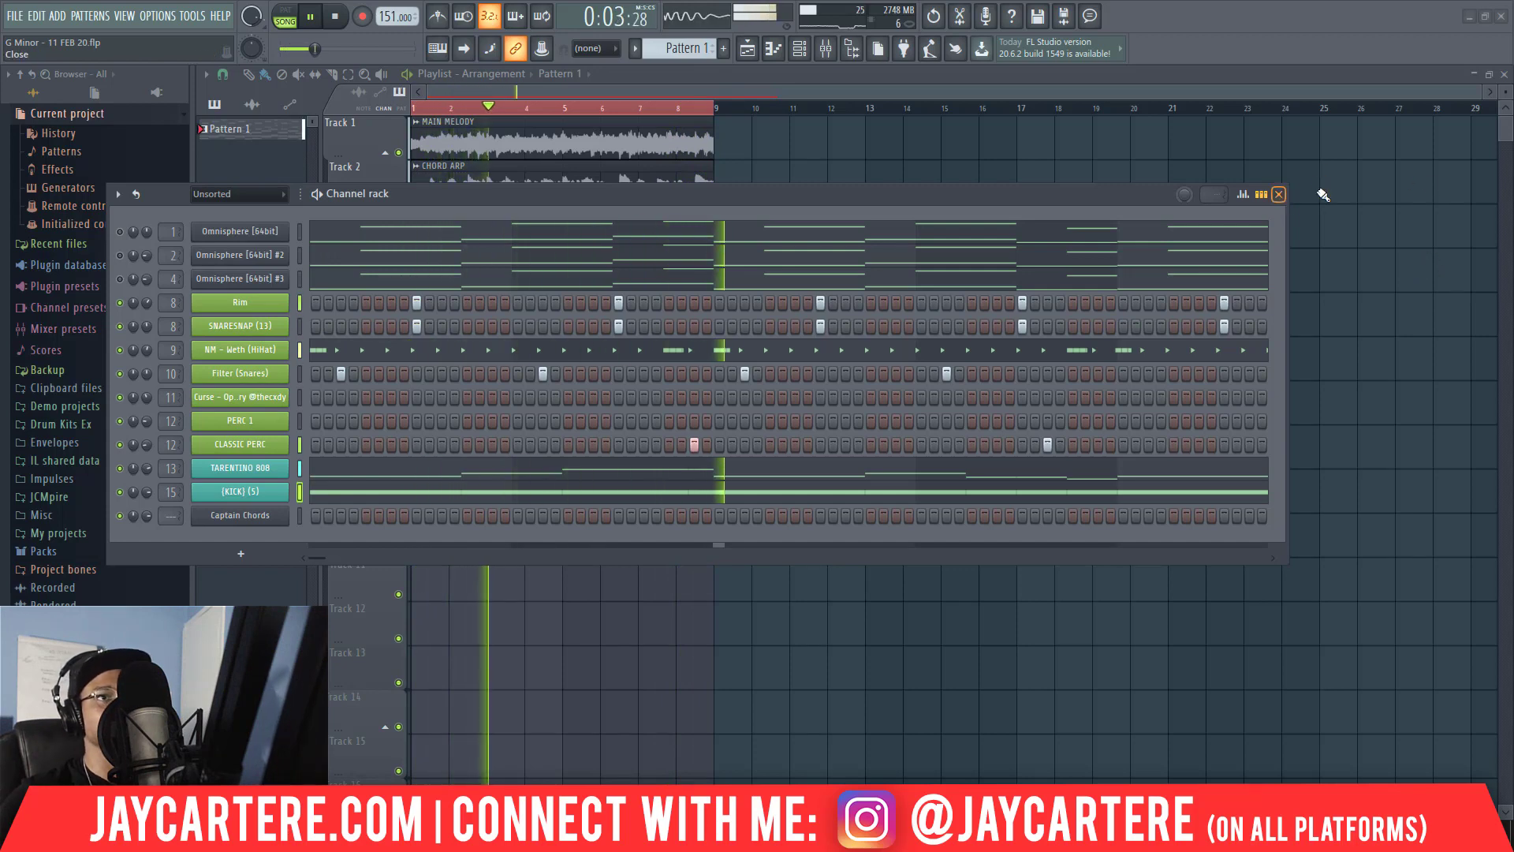
Open the mixer and check the levels of the 808, synth bass, kick and master tracks during playback.
{"action": "key", "text": "F9"}
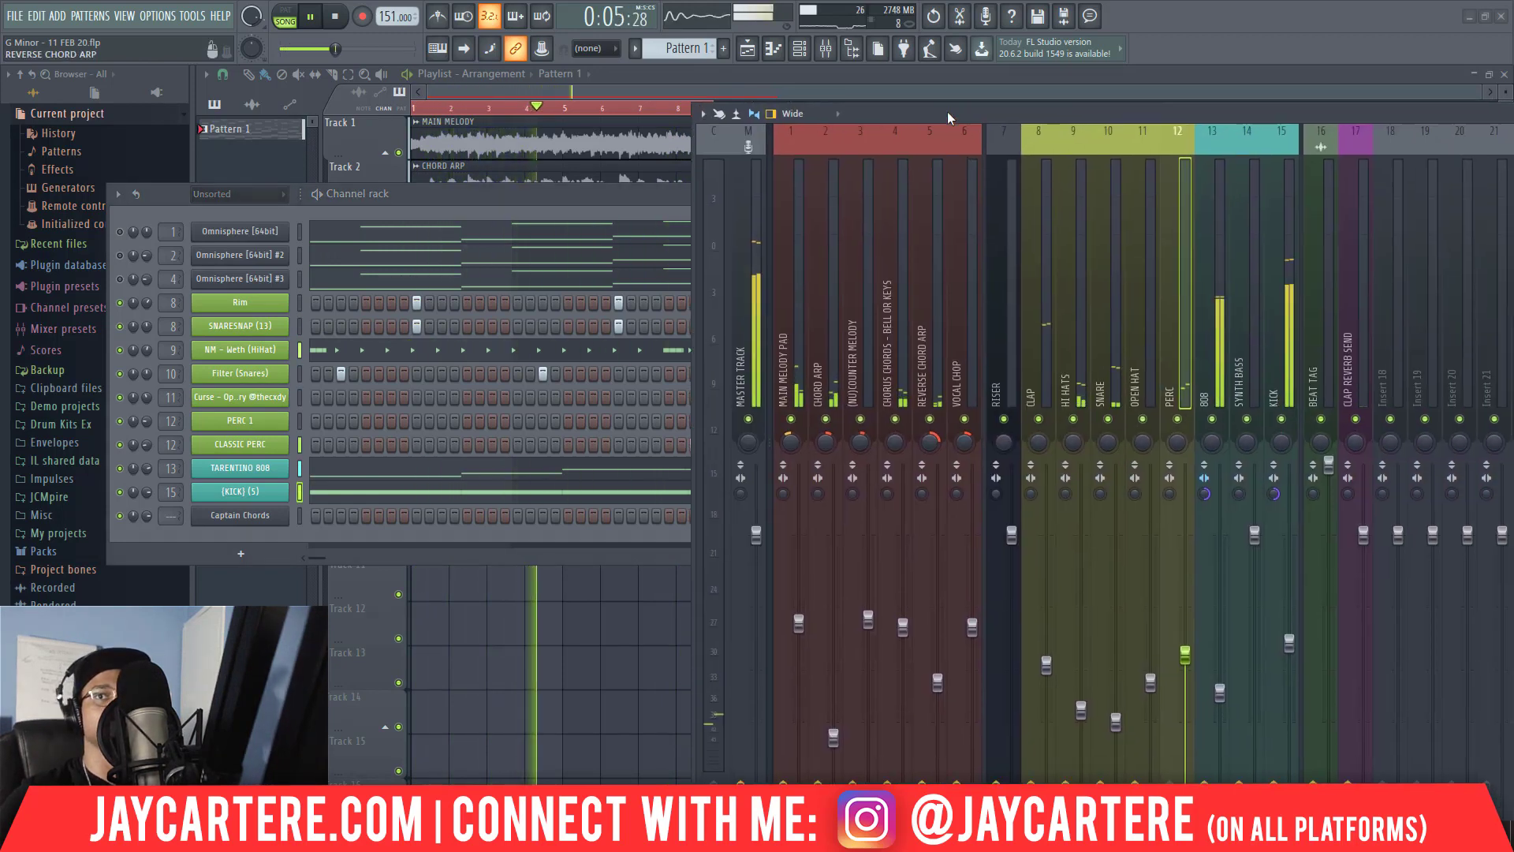
{"action": "left_click_drag", "start_coordinate": [948, 112], "coordinate": [505, 73]}
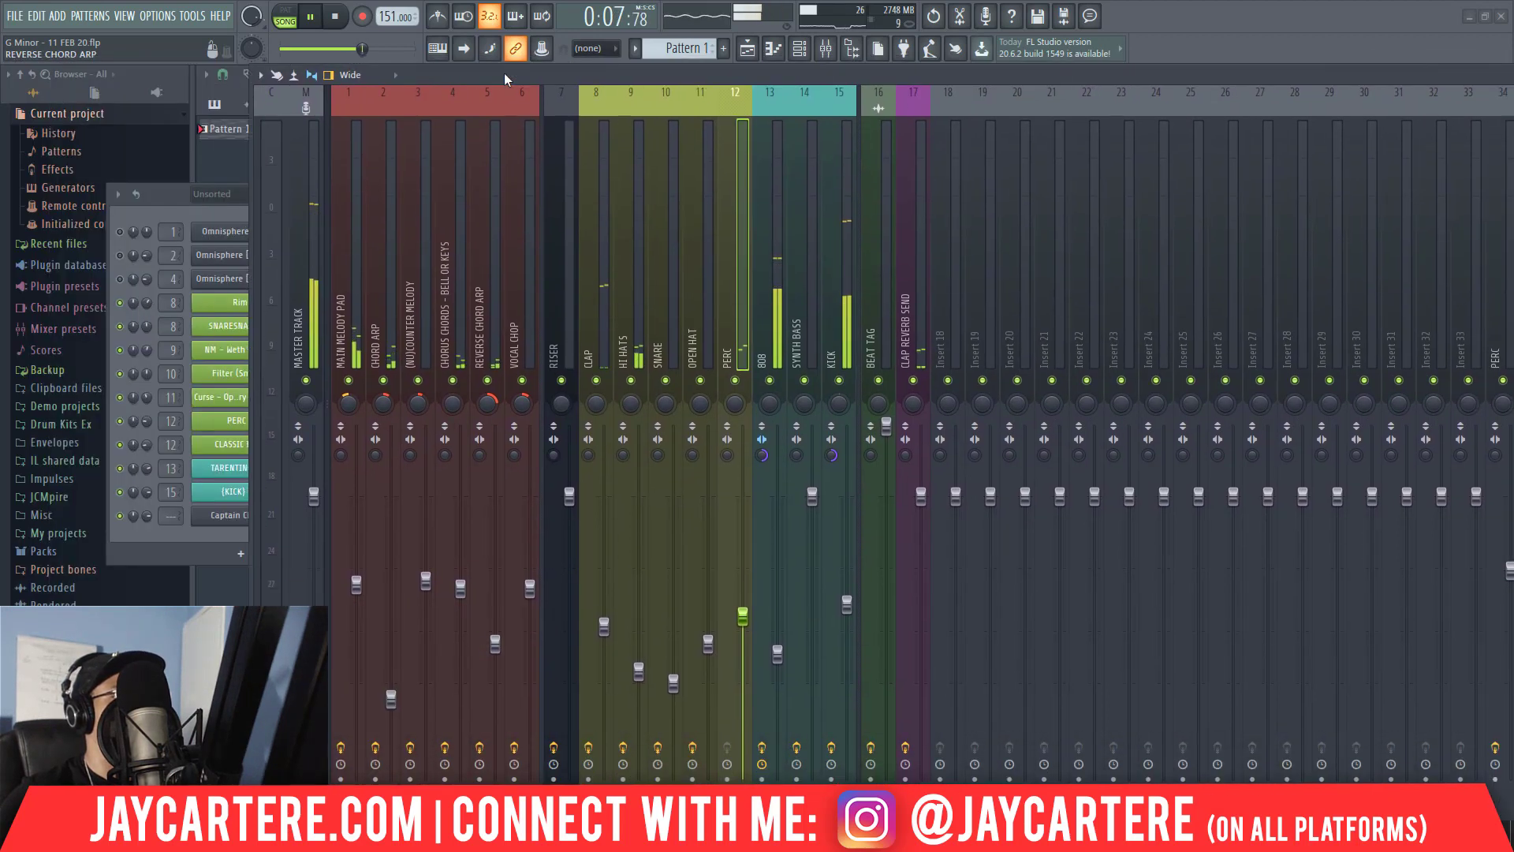
{"action": "left_click", "coordinate": [764, 310]}
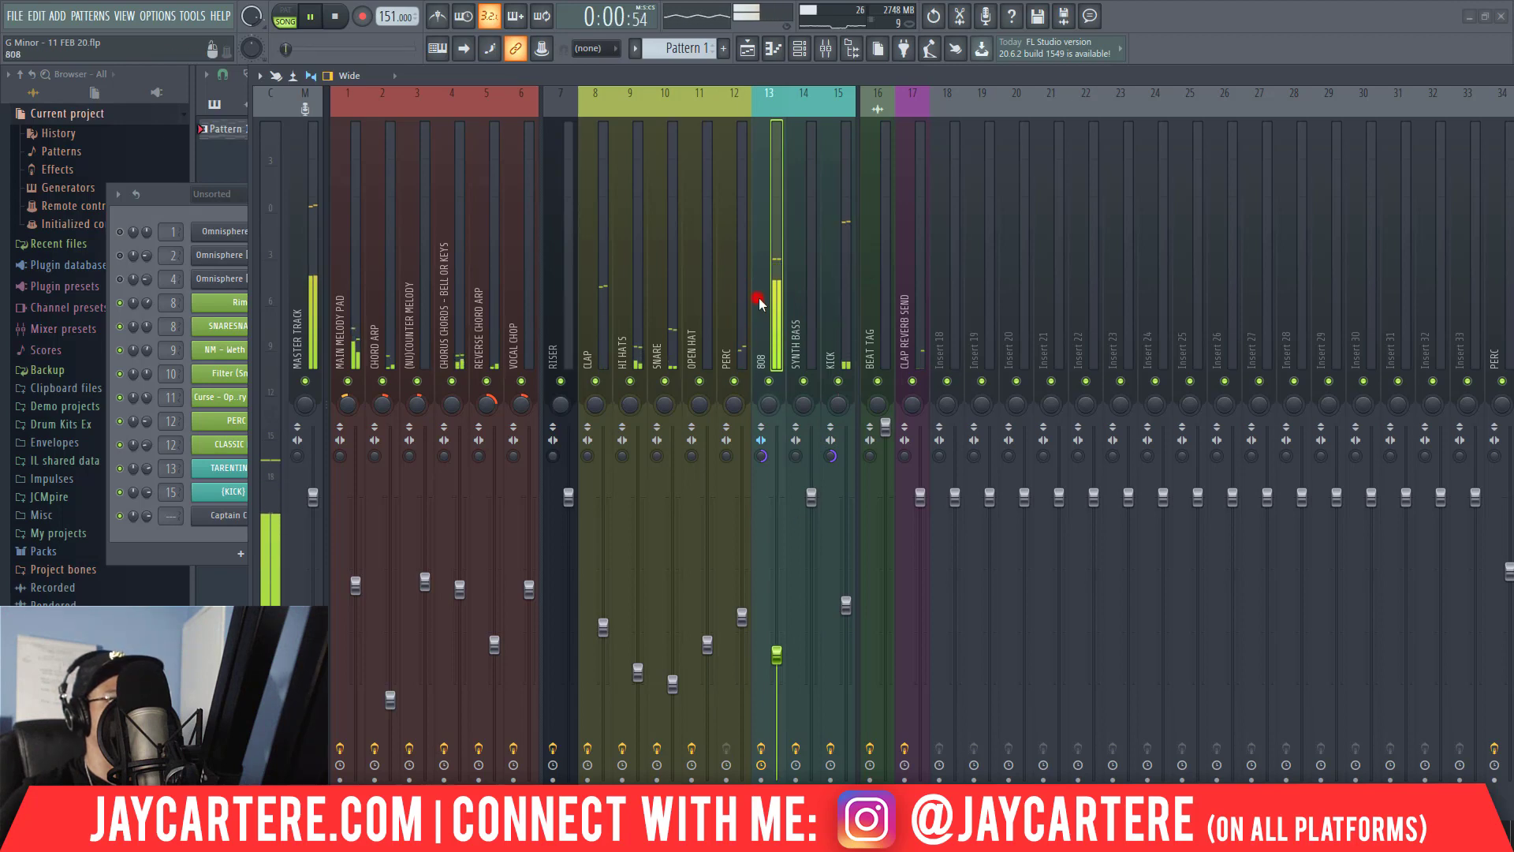
{"action": "left_click_drag", "start_coordinate": [757, 298], "coordinate": [824, 309]}
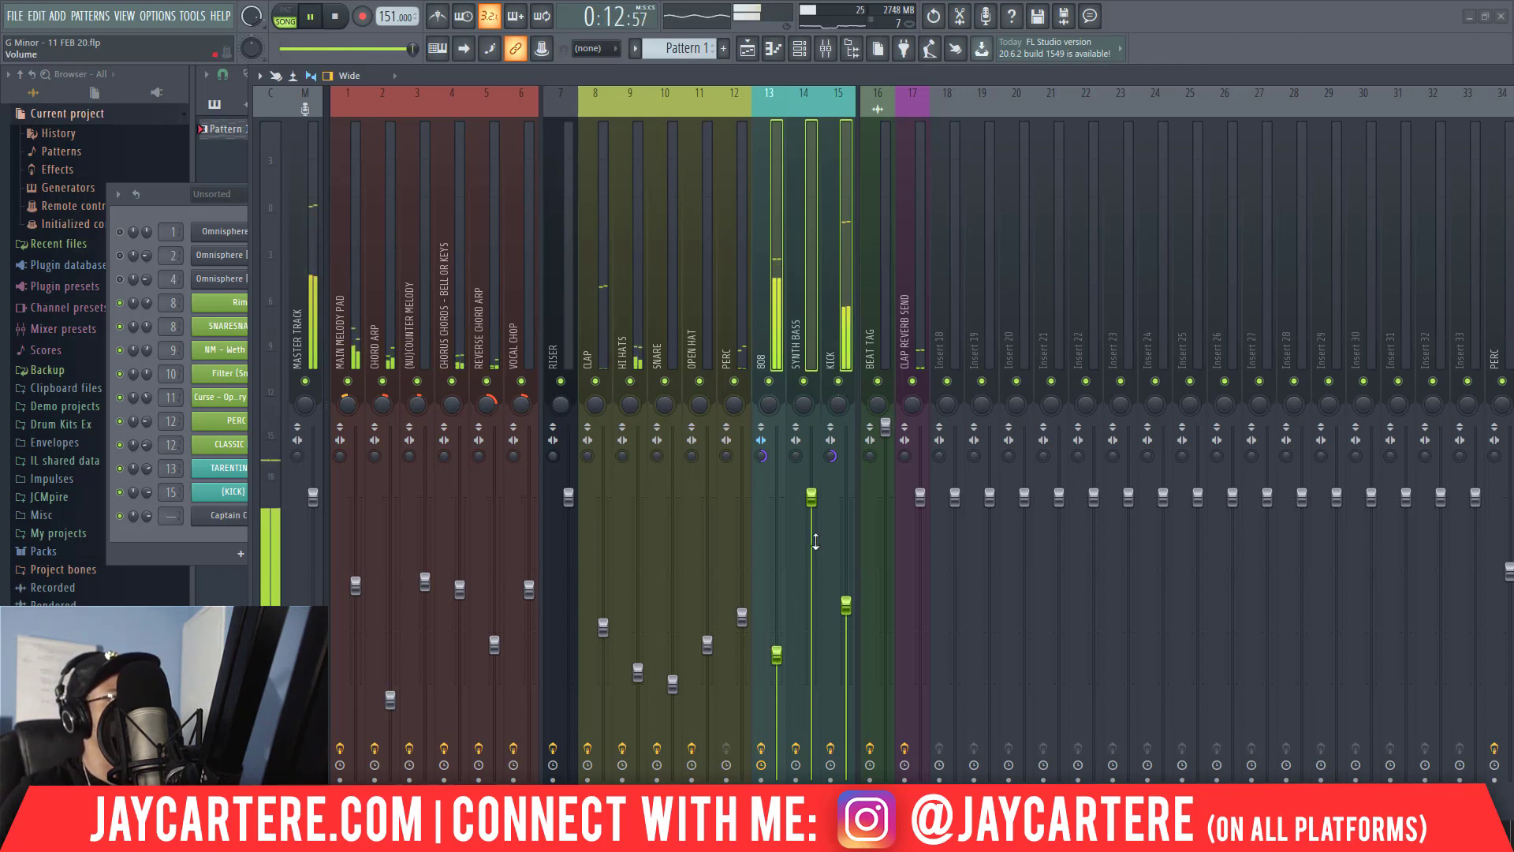
{"action": "left_click", "coordinate": [305, 259]}
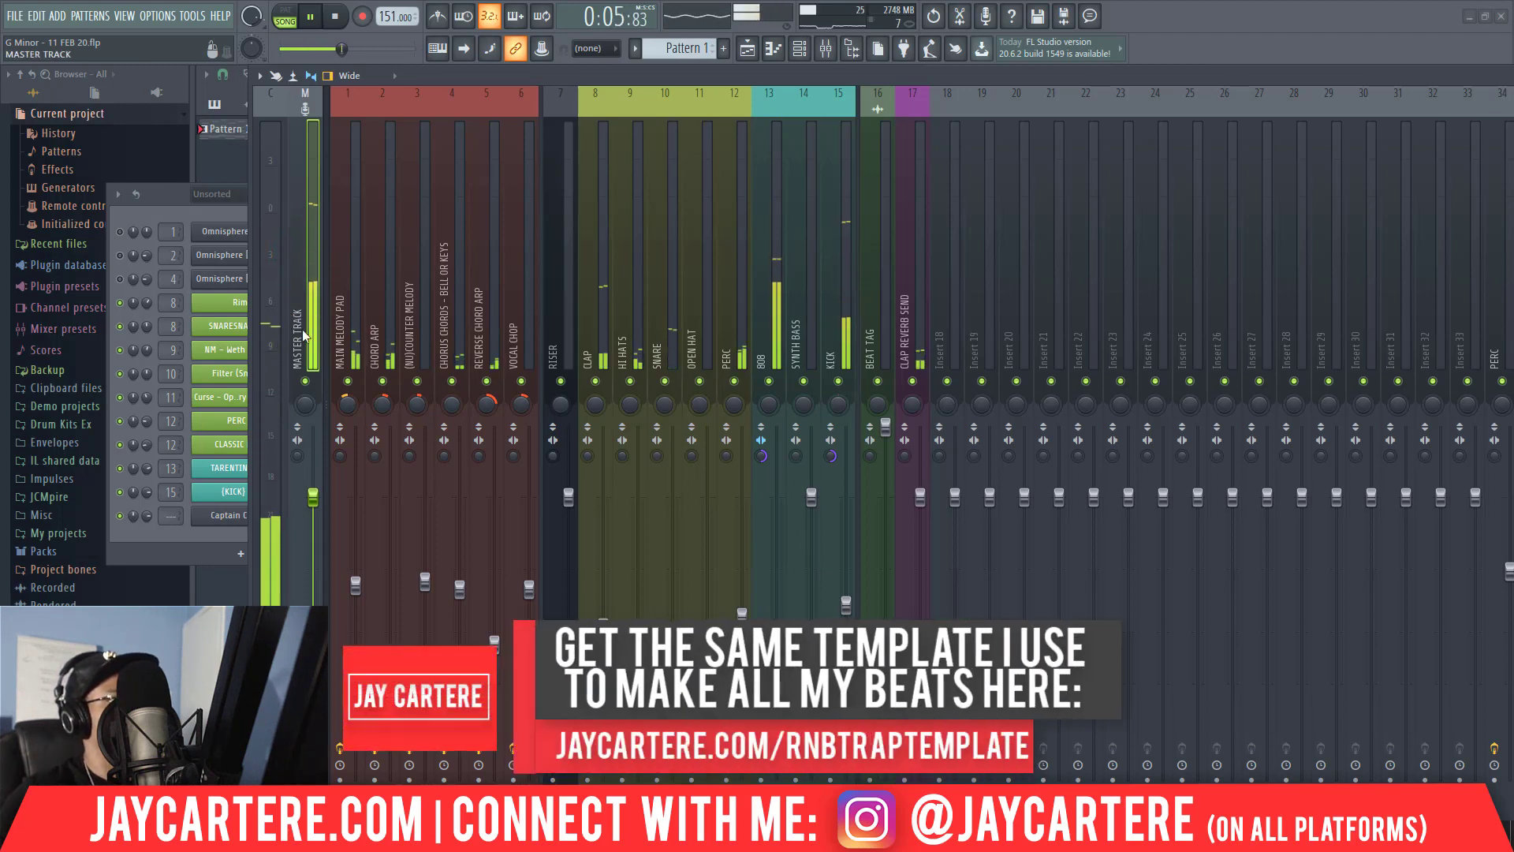
Raise the volumes of mixer tracks 1 to 5 together, bringing track 3's fader to -5.6 dB.
{"action": "left_click", "coordinate": [346, 323]}
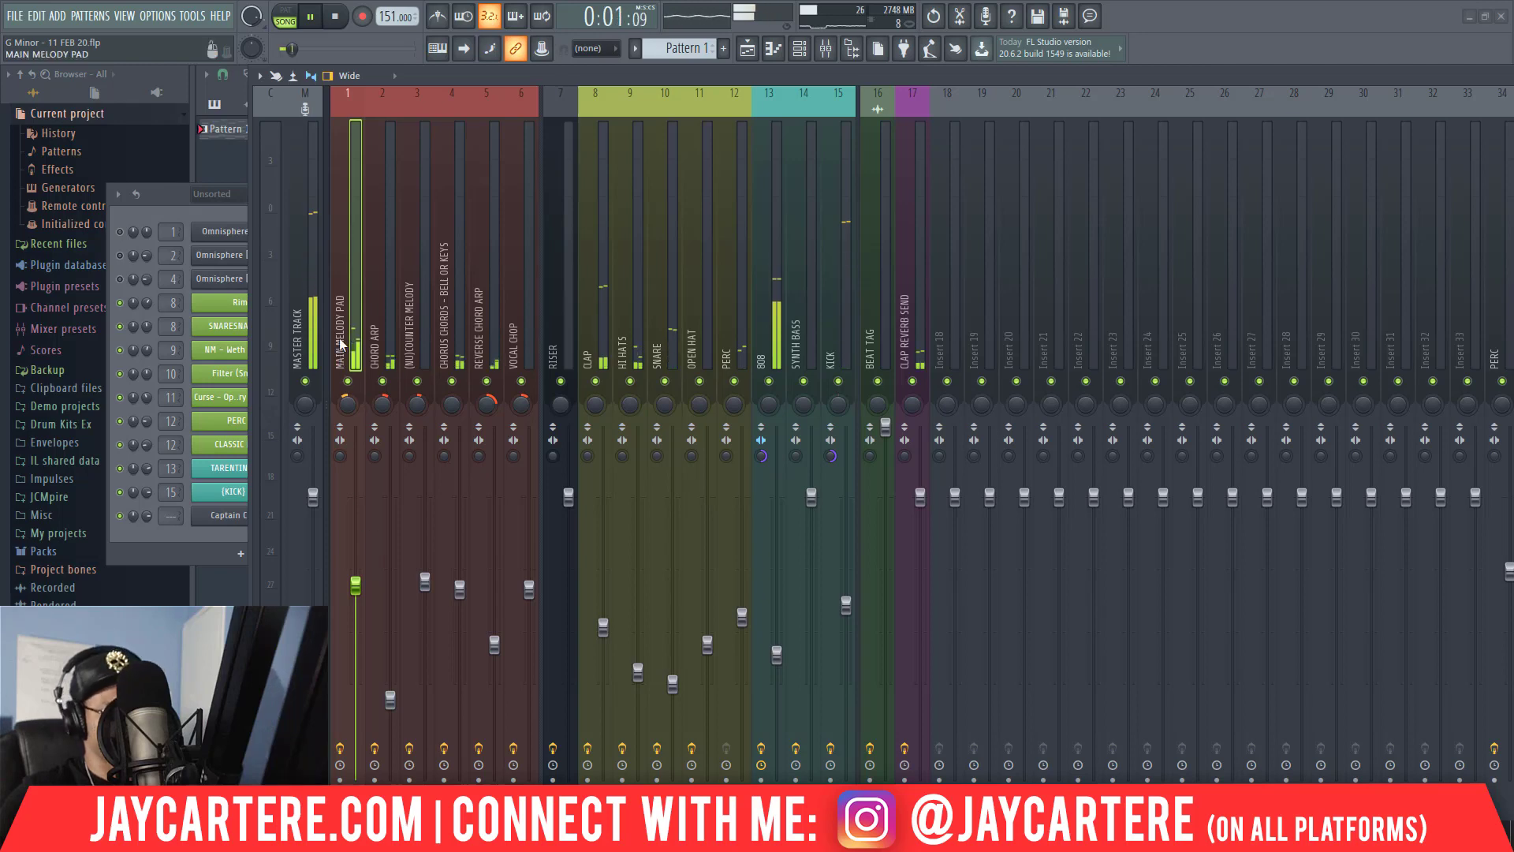
{"action": "left_click_drag", "start_coordinate": [340, 343], "coordinate": [497, 341]}
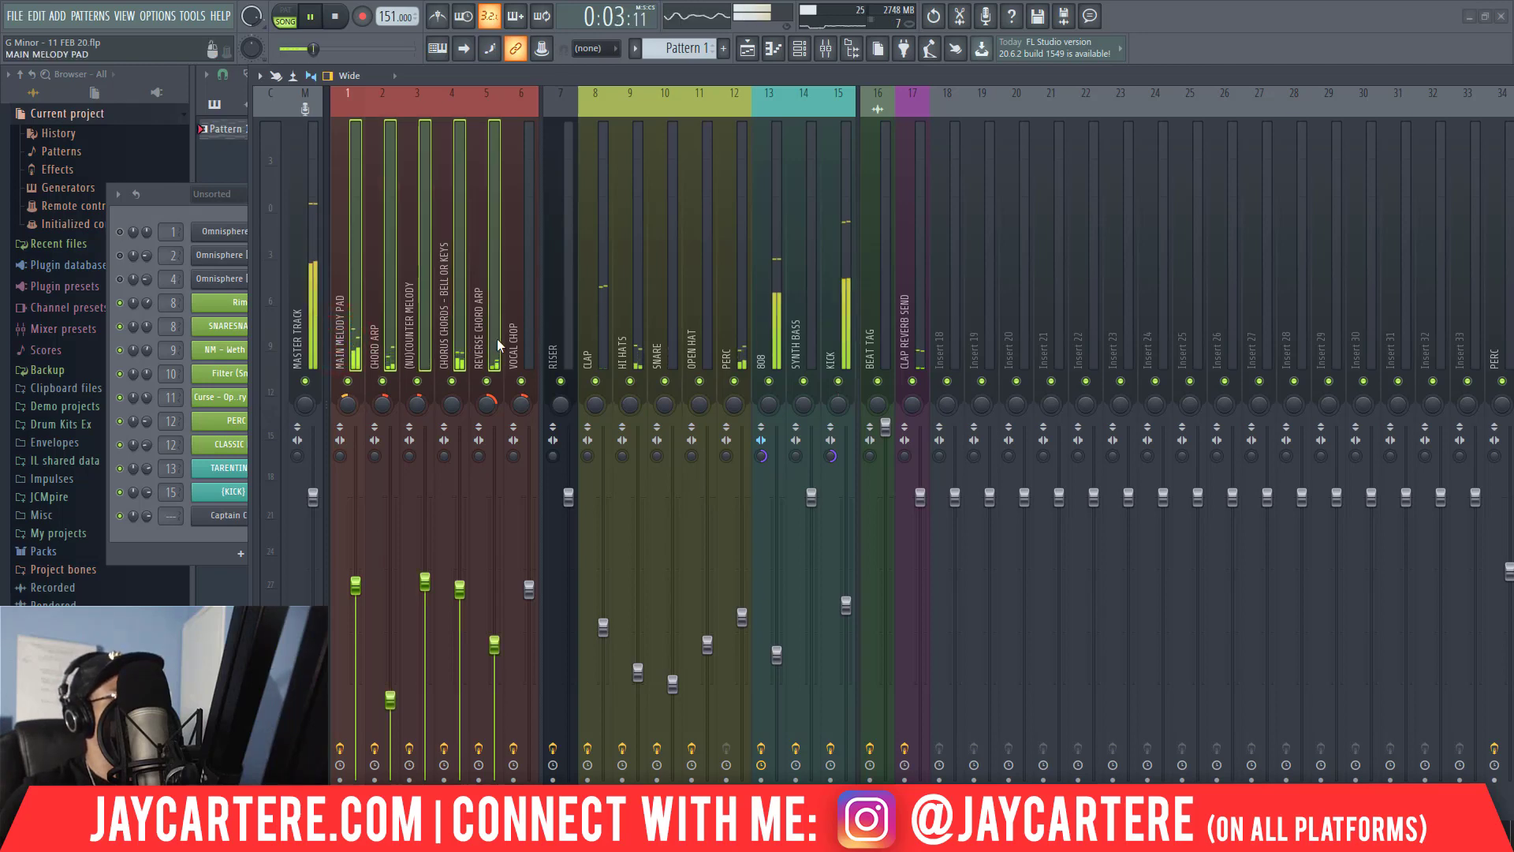
{"action": "left_click_drag", "start_coordinate": [425, 584], "coordinate": [425, 536]}
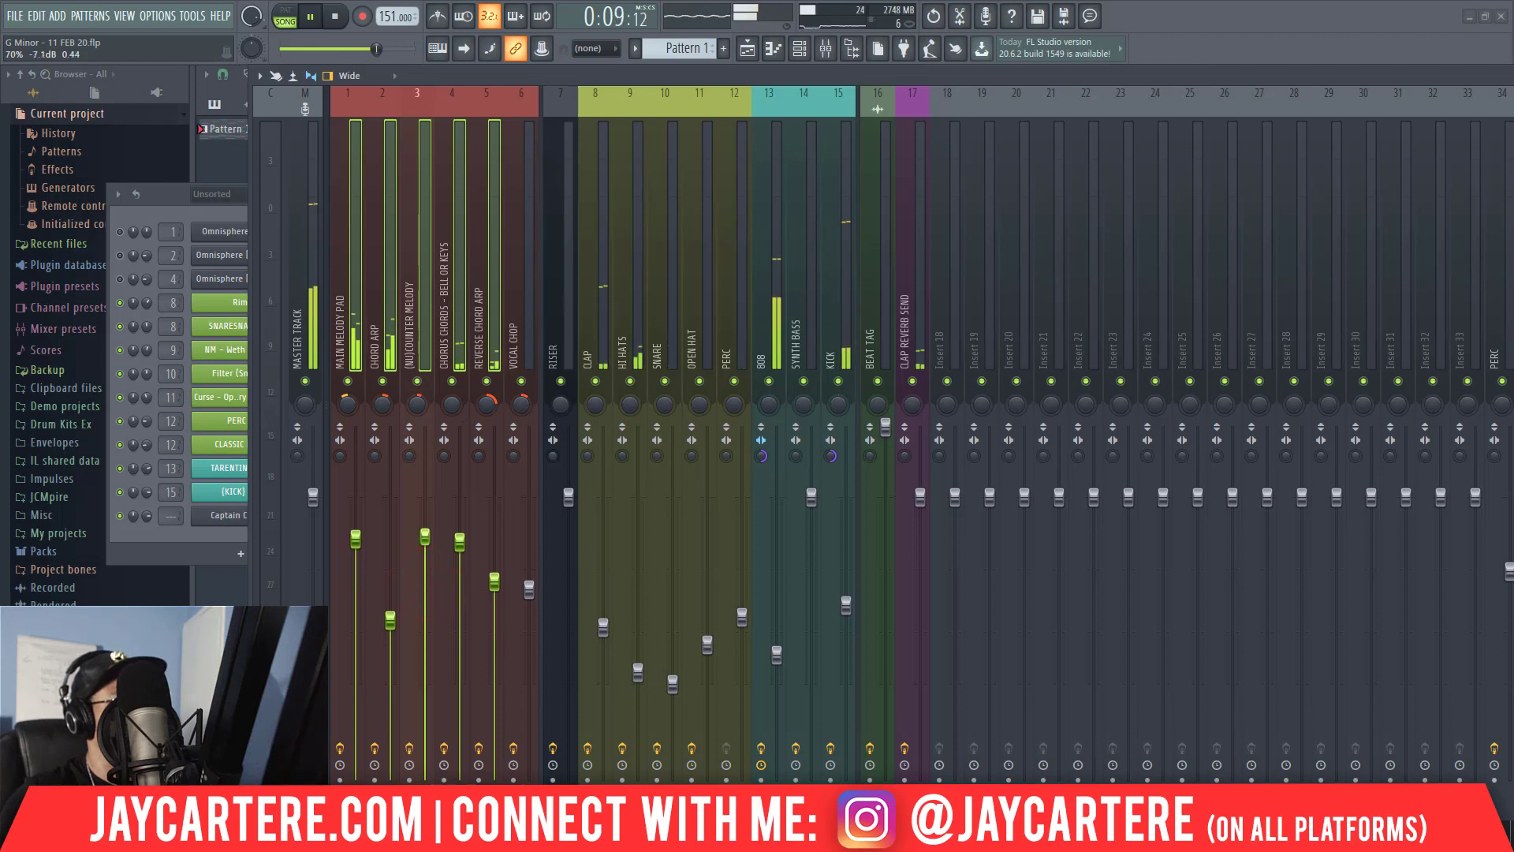
{"action": "left_click_drag", "start_coordinate": [426, 536], "coordinate": [425, 523]}
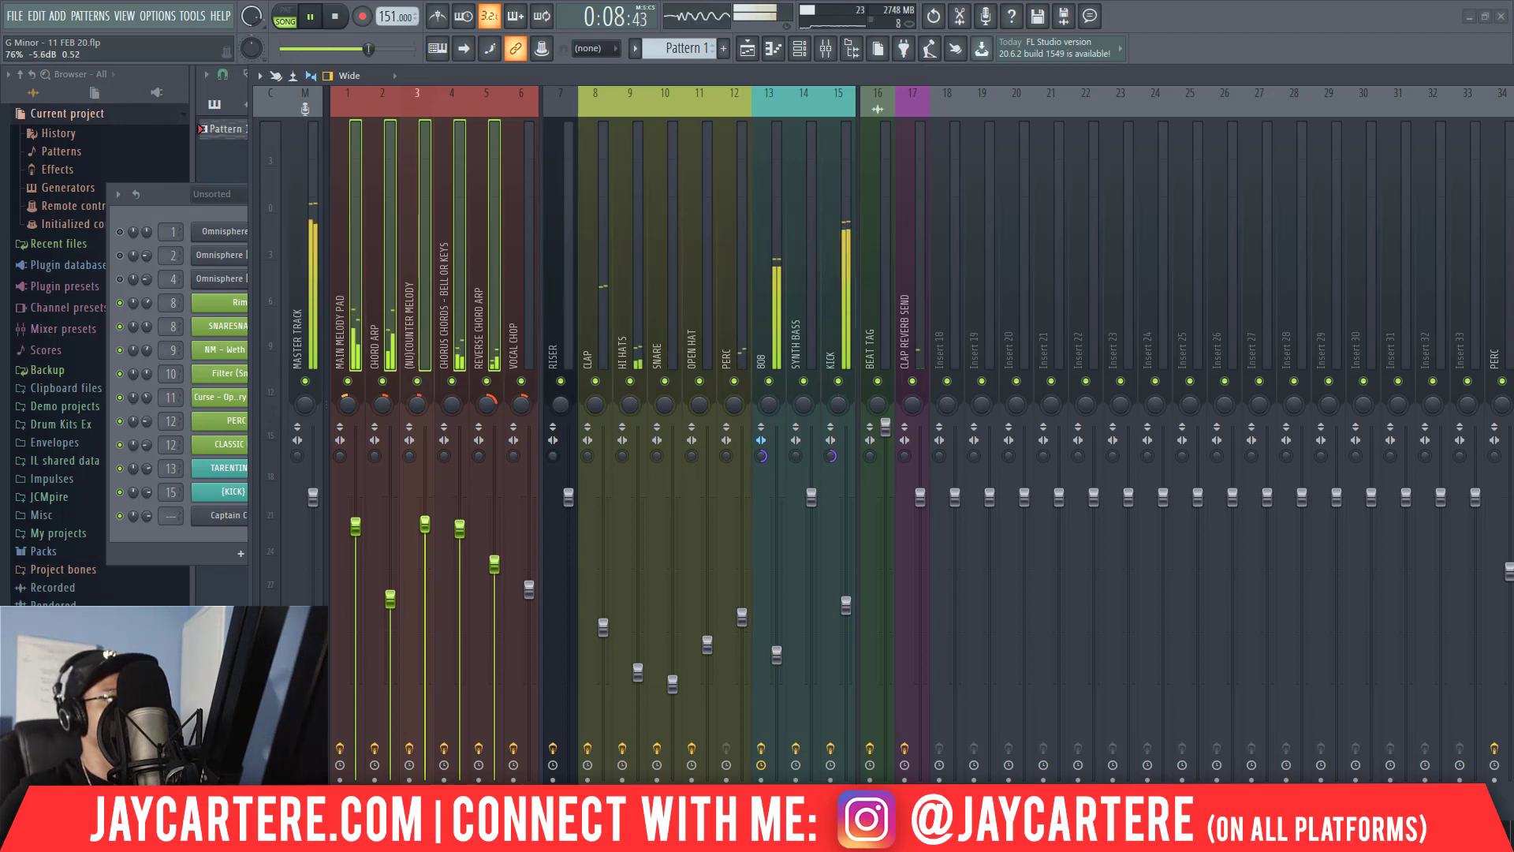
Compare the master, 808 and kick levels against the melody tracks.
{"action": "left_click", "coordinate": [302, 343]}
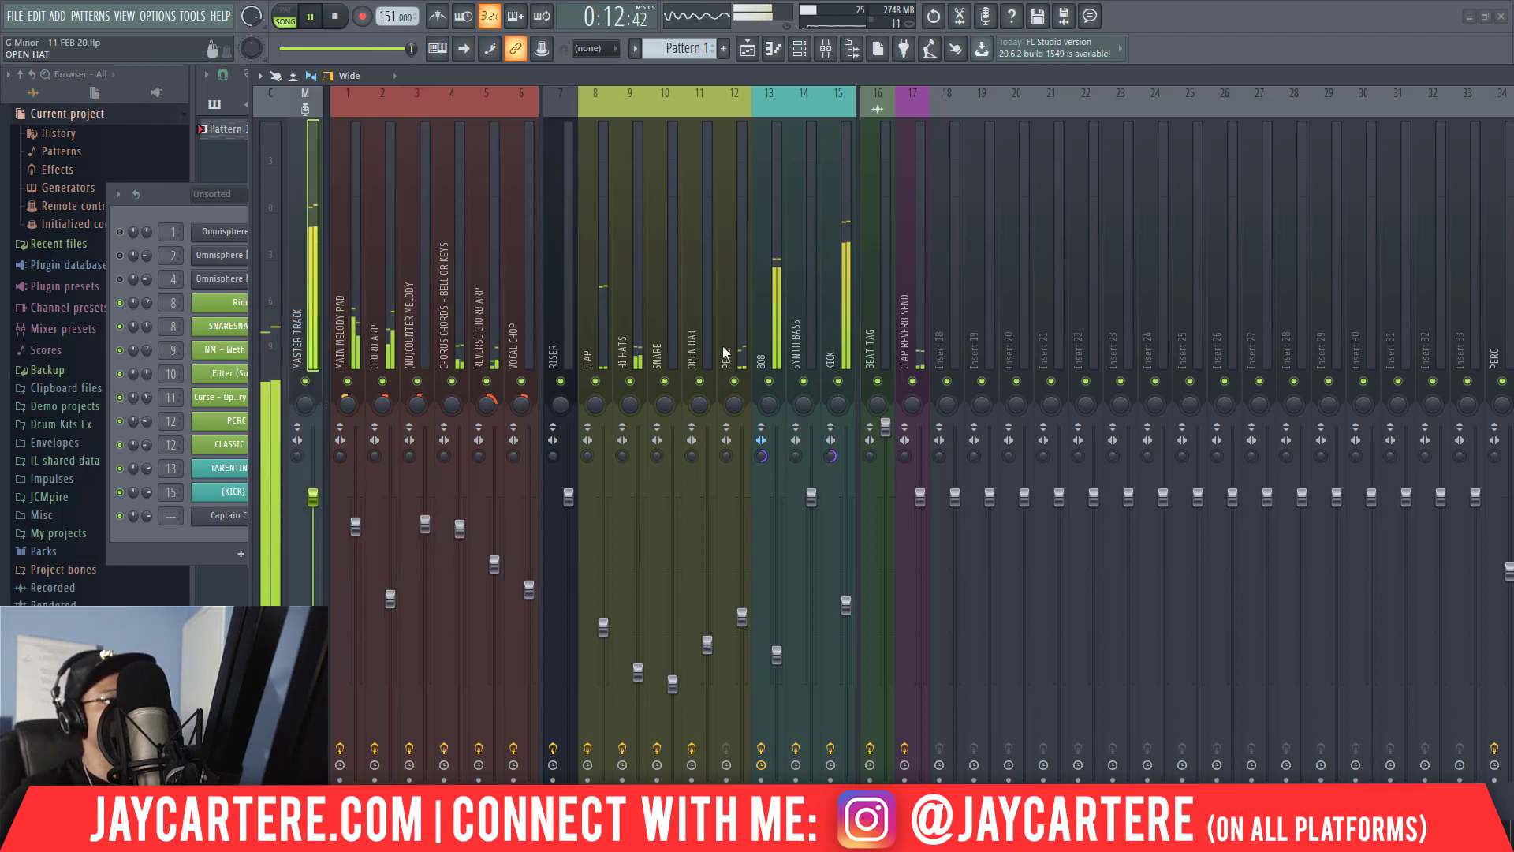
{"action": "left_click", "coordinate": [765, 308]}
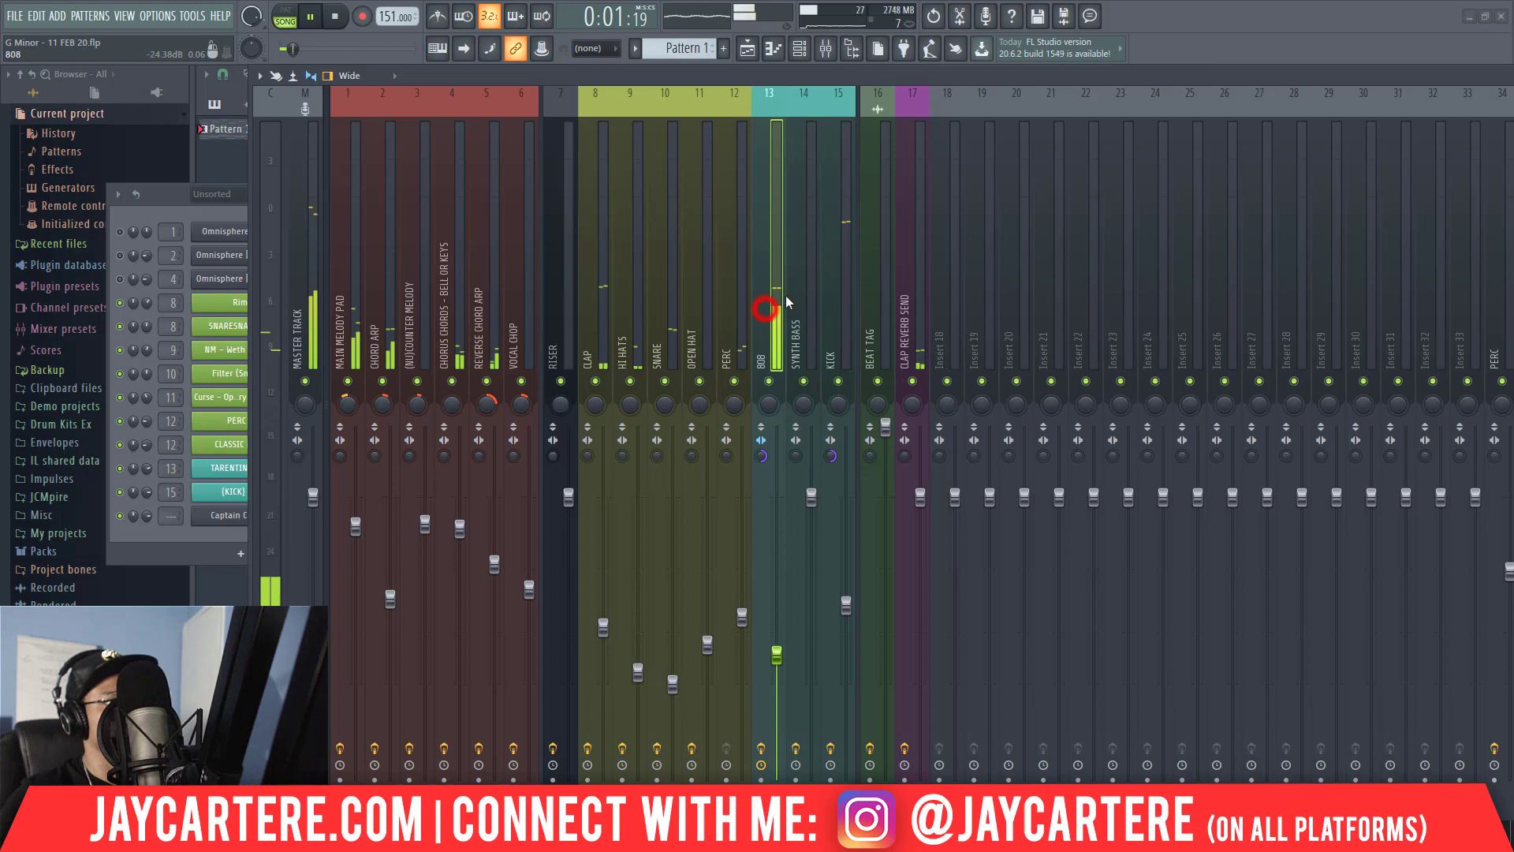
{"action": "left_click", "coordinate": [827, 287]}
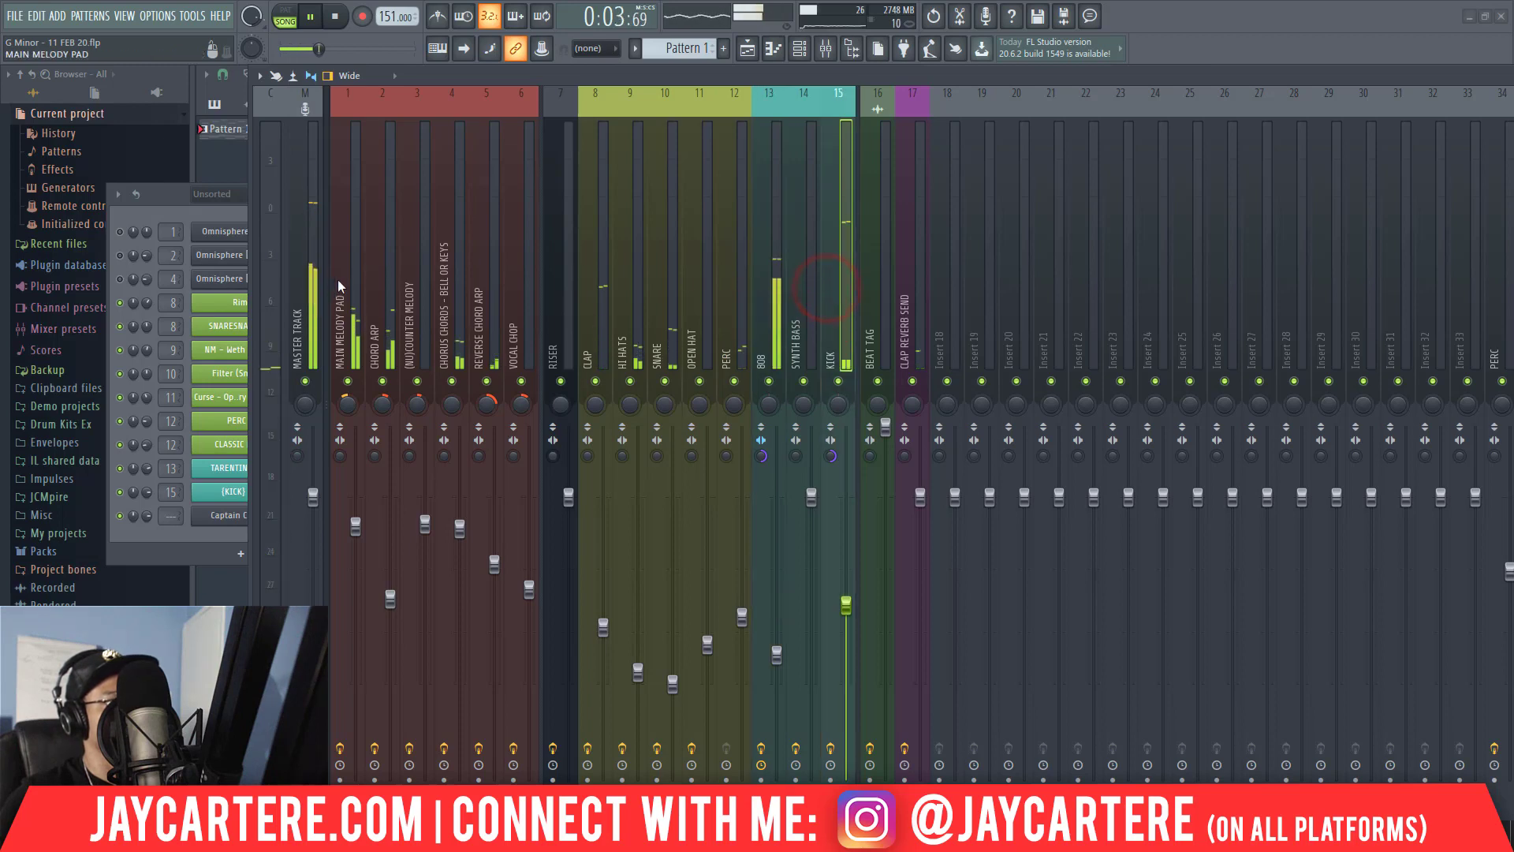
Raise the high-pass band to 200 Hz in the first Fruity parametric EQ 2 on MAIN MELODY PAD.
{"action": "left_click", "coordinate": [338, 280]}
{"action": "left_click_drag", "start_coordinate": [744, 68], "coordinate": [290, 137]}
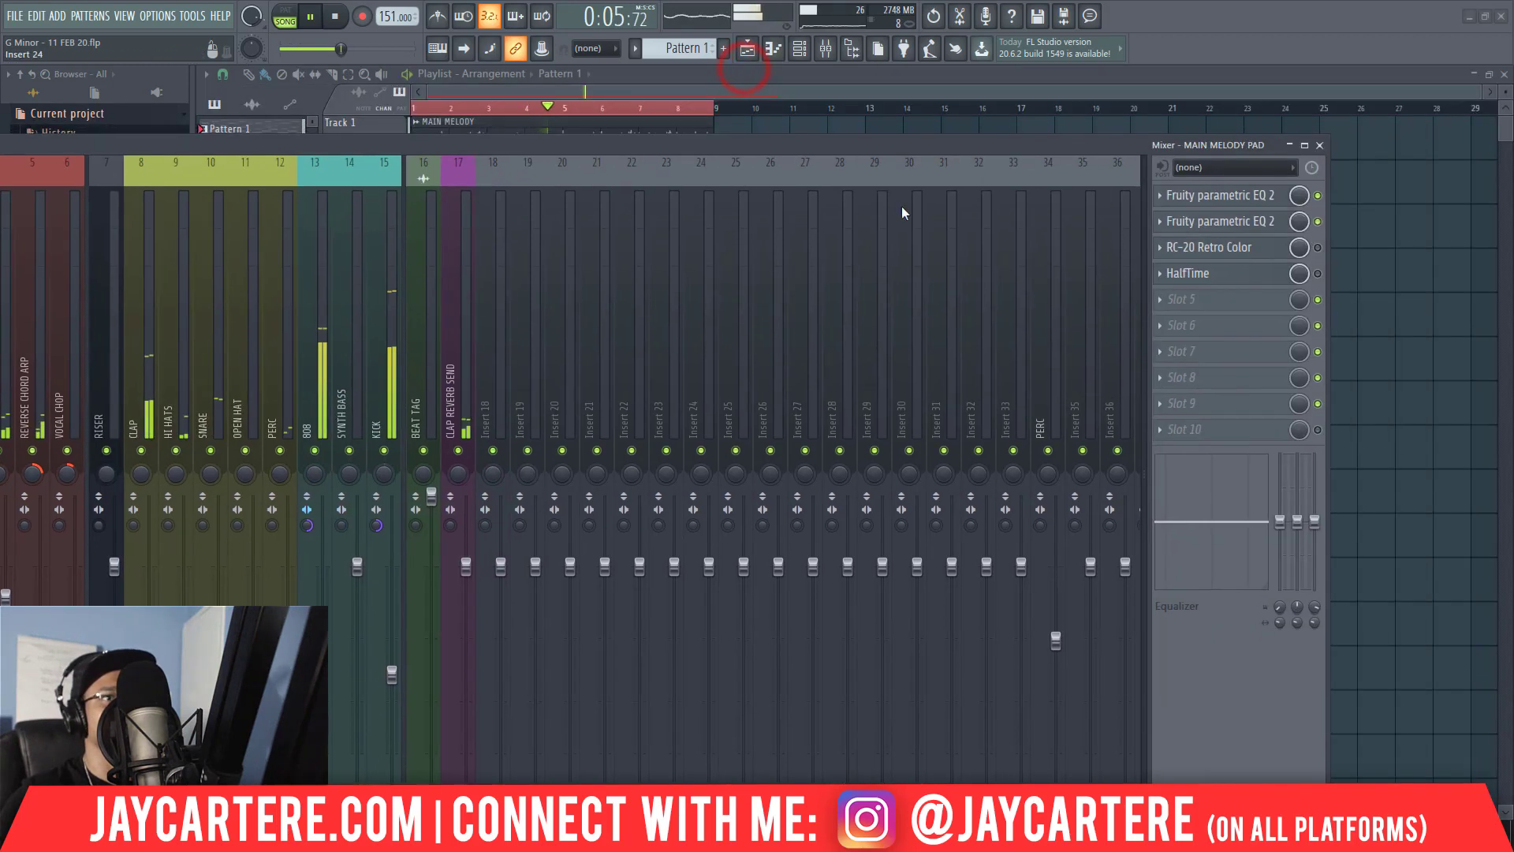
{"action": "left_click", "coordinate": [1206, 200]}
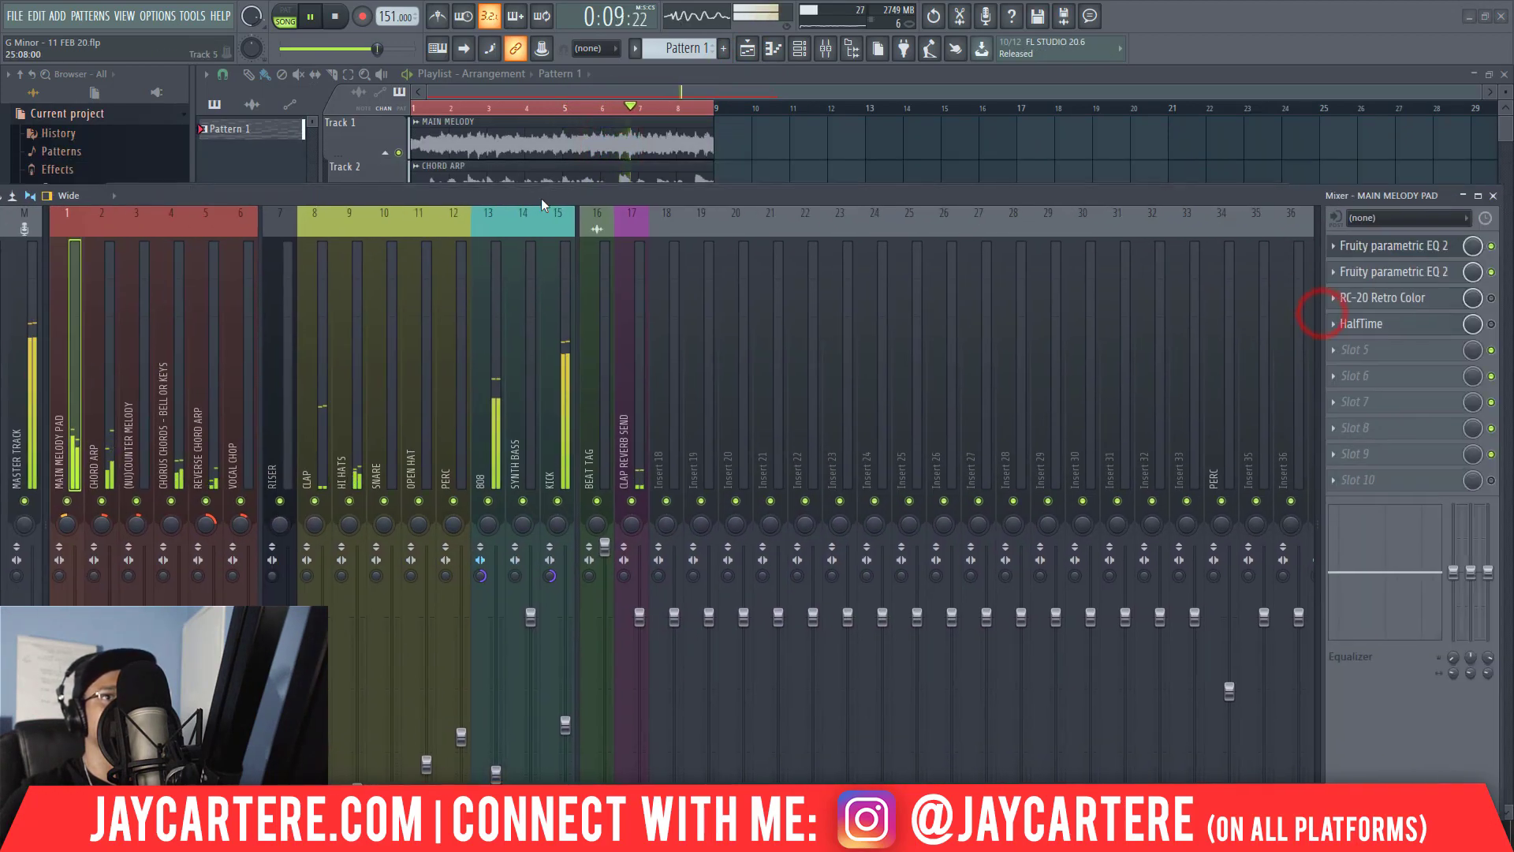
{"action": "left_click_drag", "start_coordinate": [541, 197], "coordinate": [543, 213]}
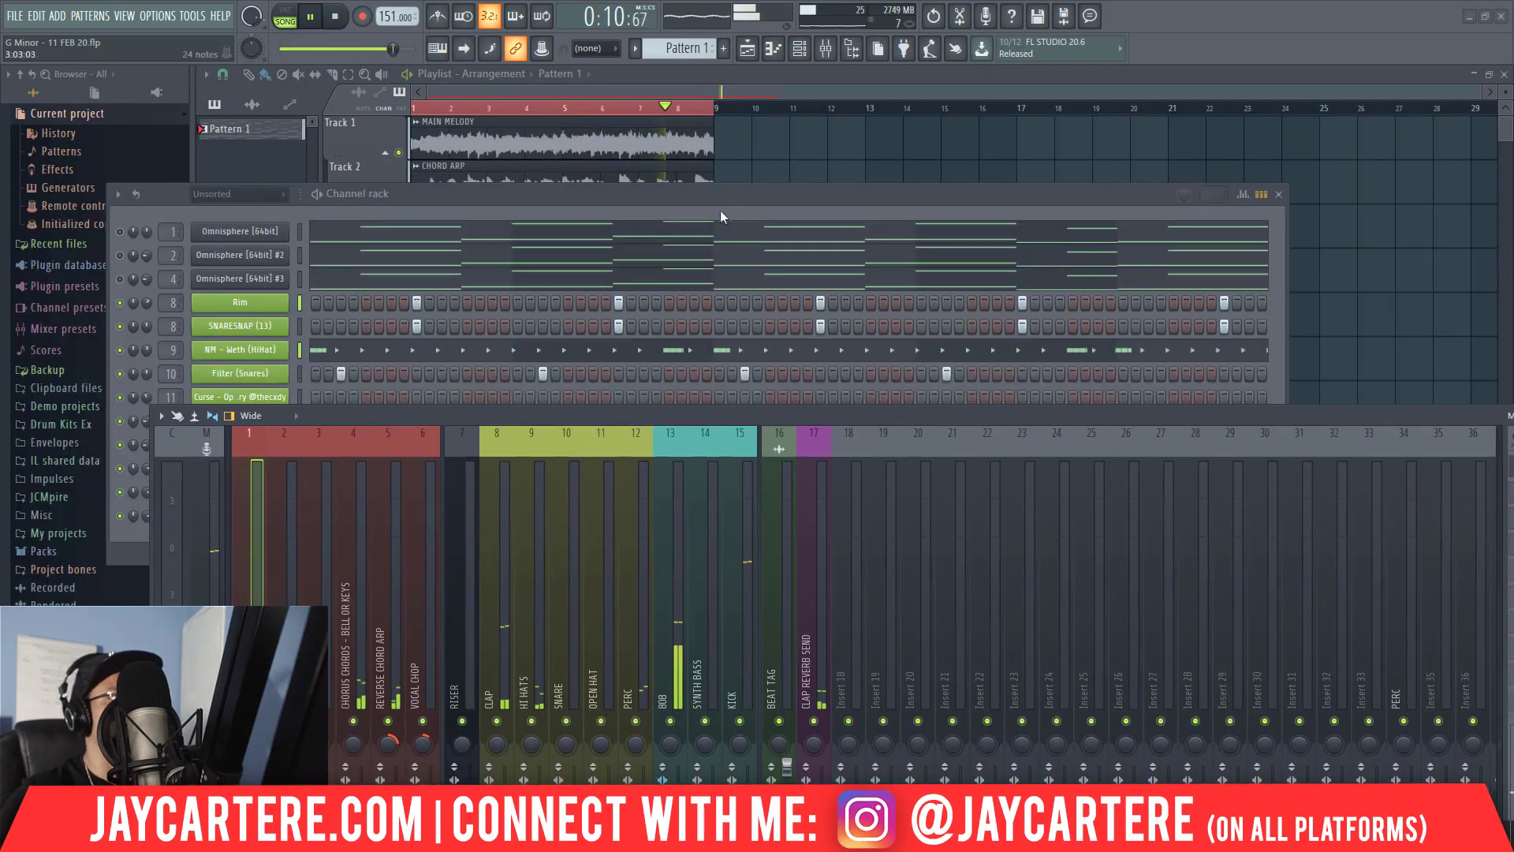
{"action": "left_click_drag", "start_coordinate": [717, 193], "coordinate": [1513, 395]}
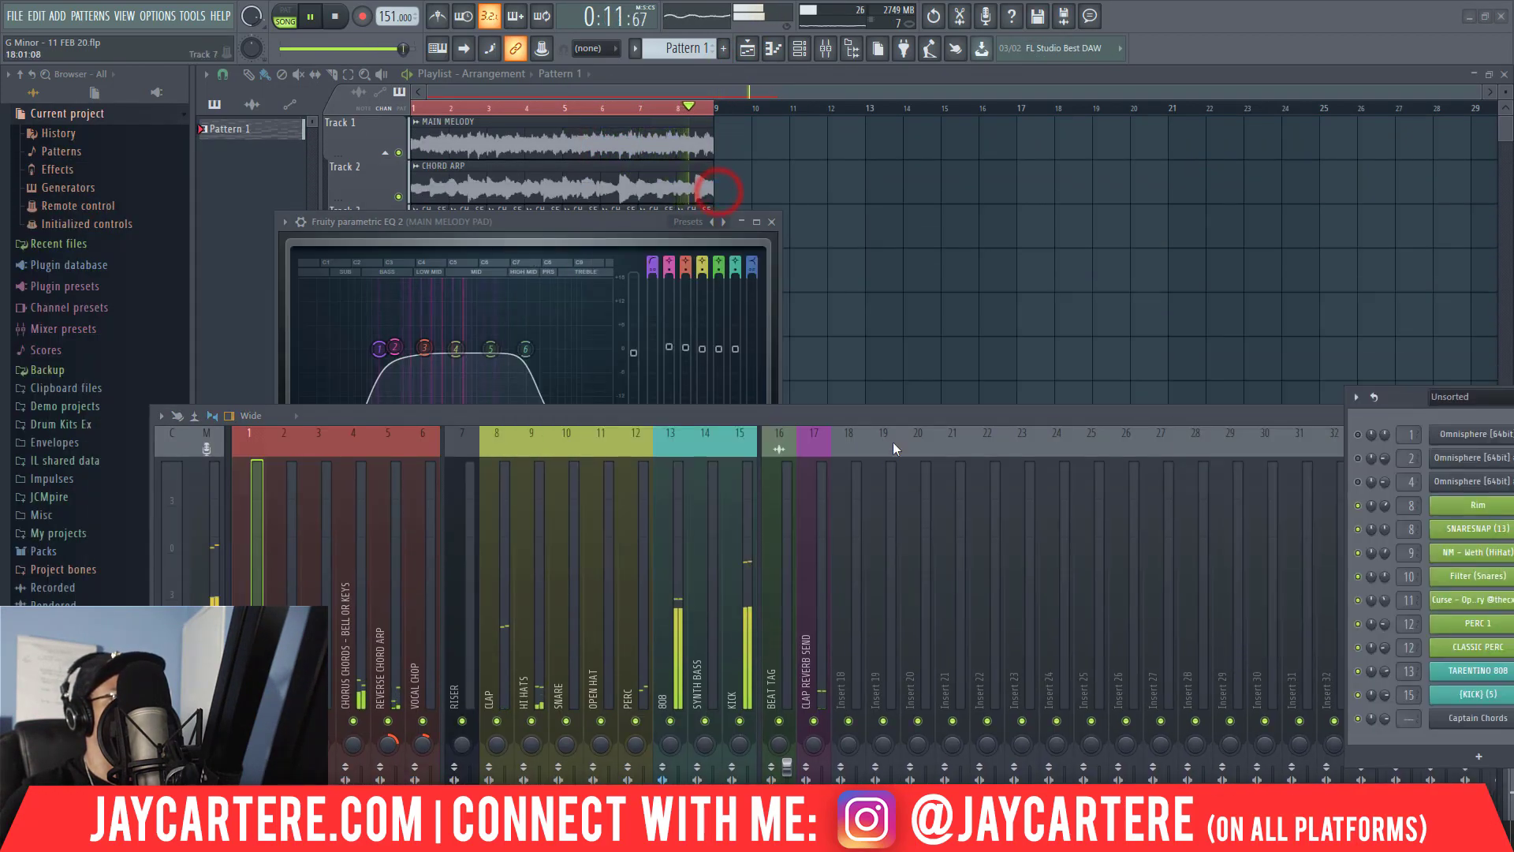
{"action": "left_click_drag", "start_coordinate": [575, 414], "coordinate": [867, 513]}
{"action": "left_click_drag", "start_coordinate": [379, 347], "coordinate": [404, 350]}
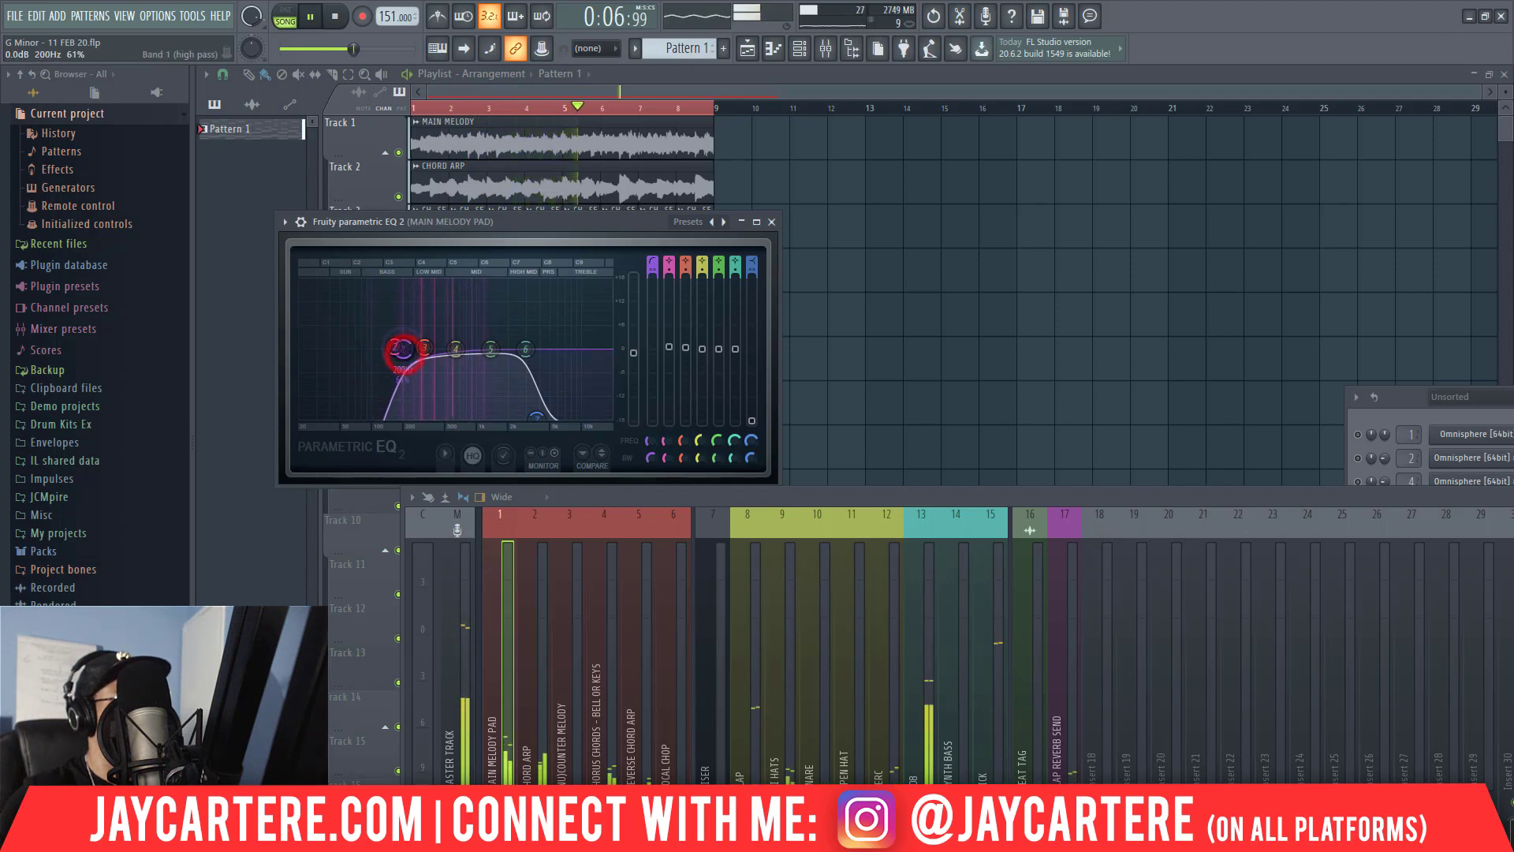
{"action": "left_click", "coordinate": [771, 221]}
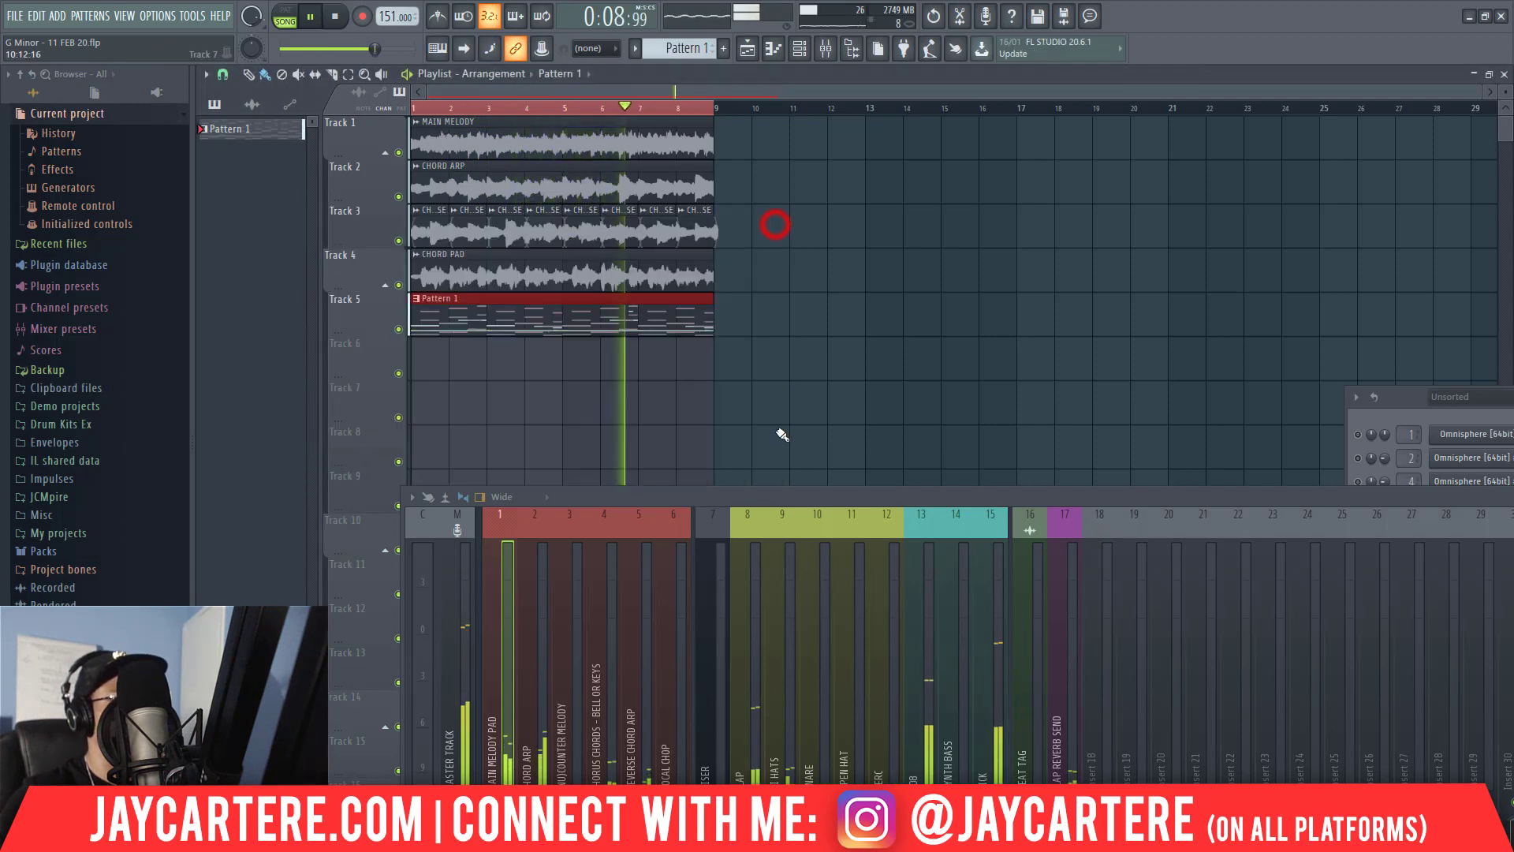
Lower the CHORD ARP mixer track's volume to about -12 dB.
{"action": "left_click", "coordinate": [756, 496]}
{"action": "left_click_drag", "start_coordinate": [741, 443], "coordinate": [620, 262]}
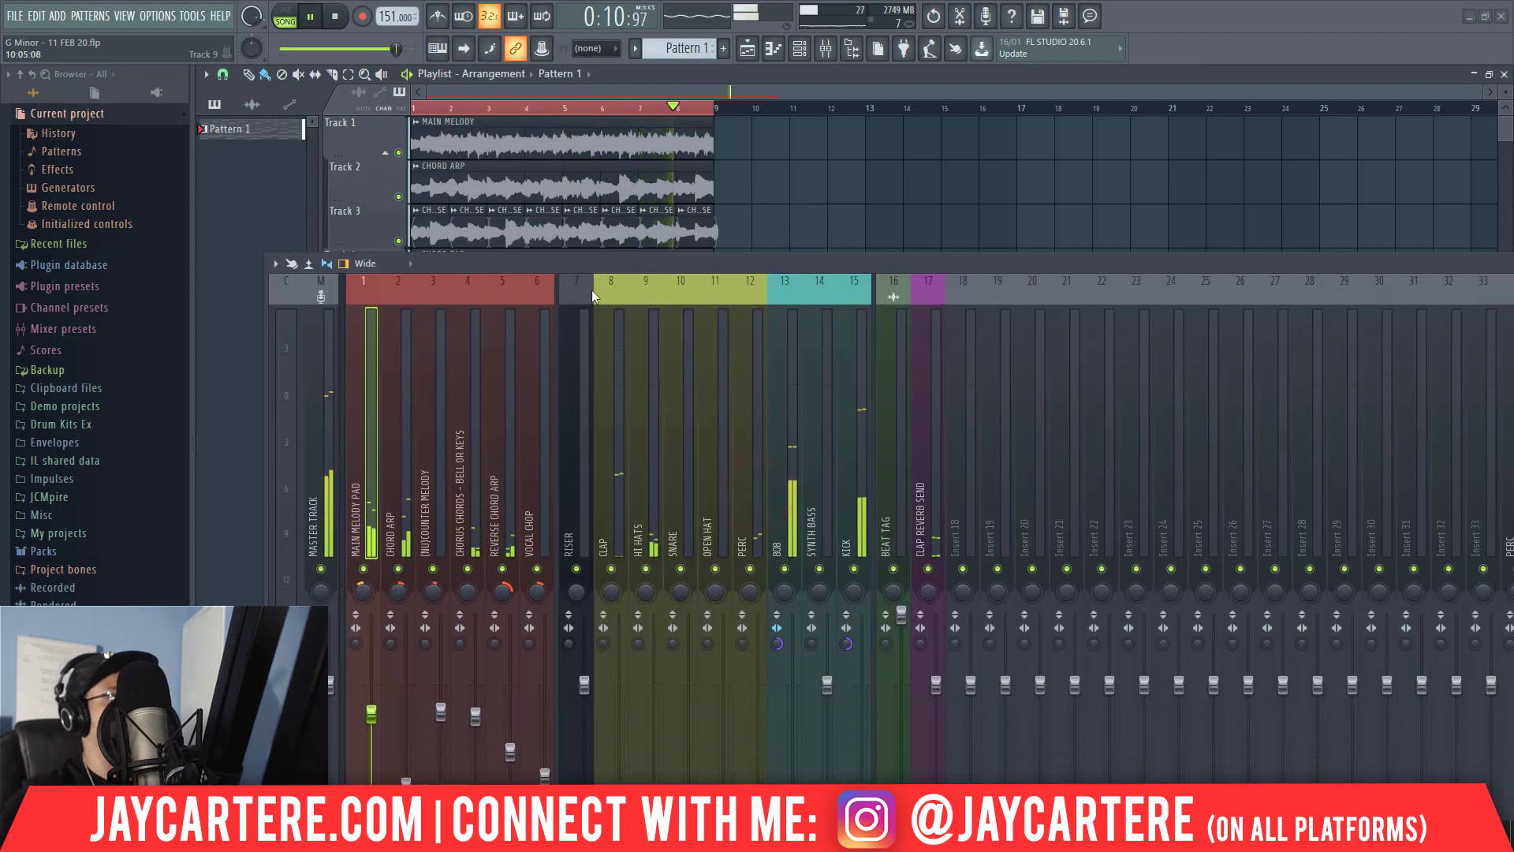
{"action": "left_click", "coordinate": [391, 476]}
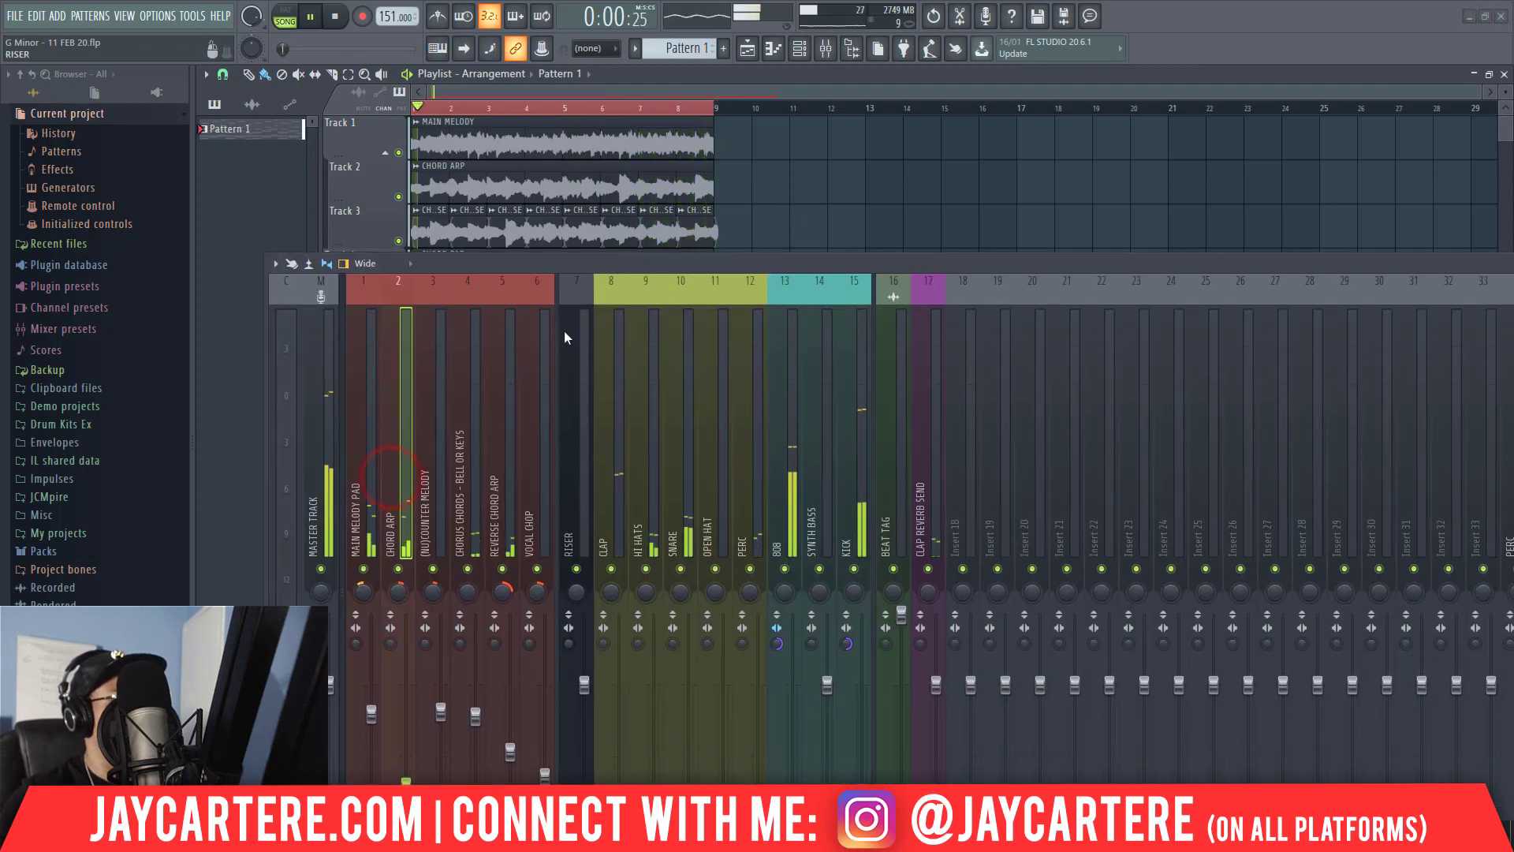
{"action": "left_click_drag", "start_coordinate": [608, 268], "coordinate": [635, 173]}
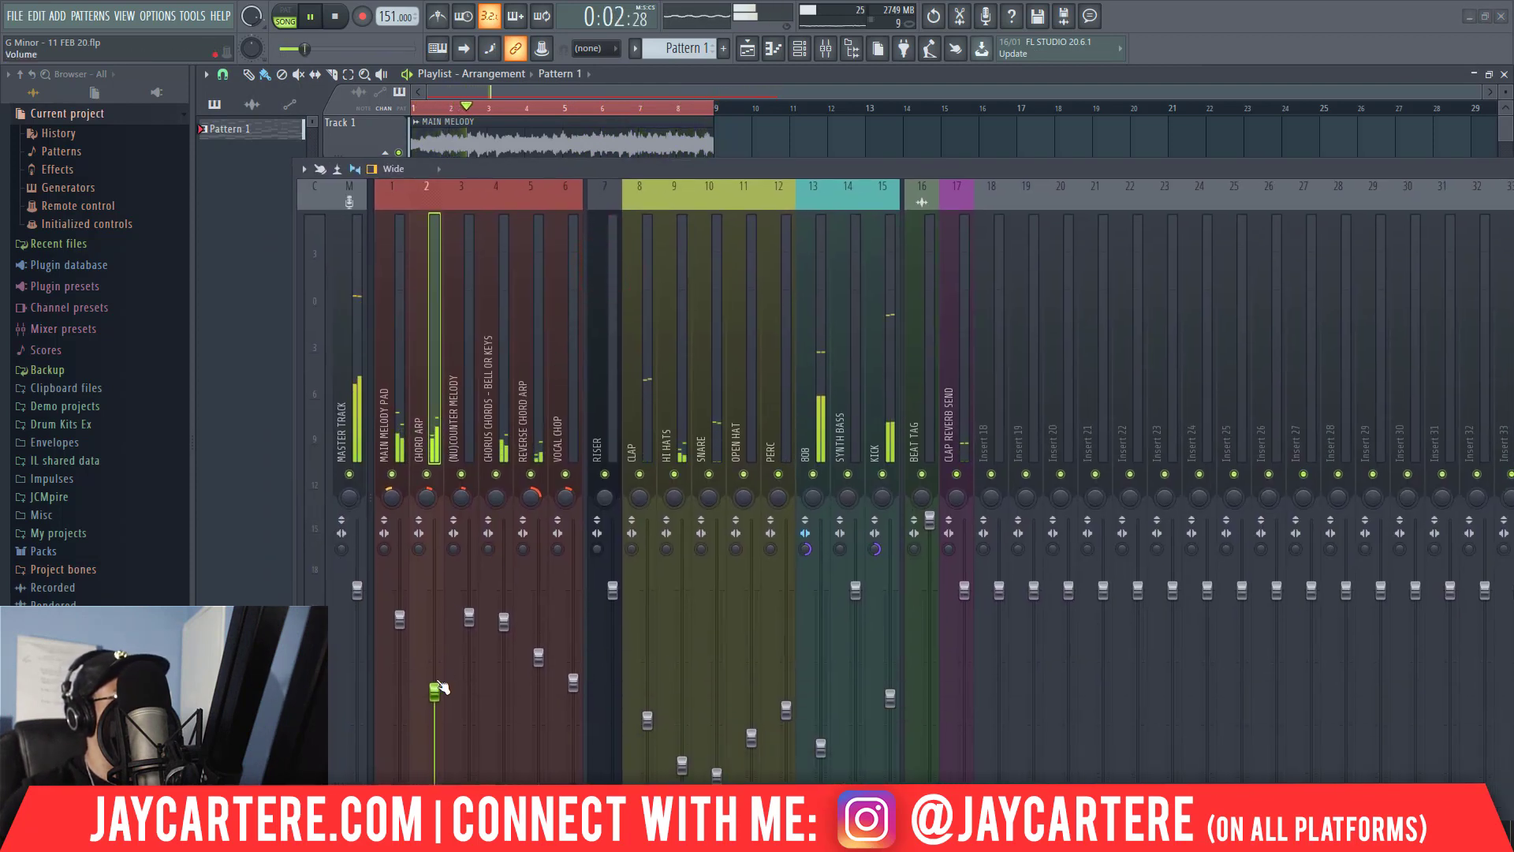
{"action": "left_click_drag", "start_coordinate": [434, 702], "coordinate": [446, 724]}
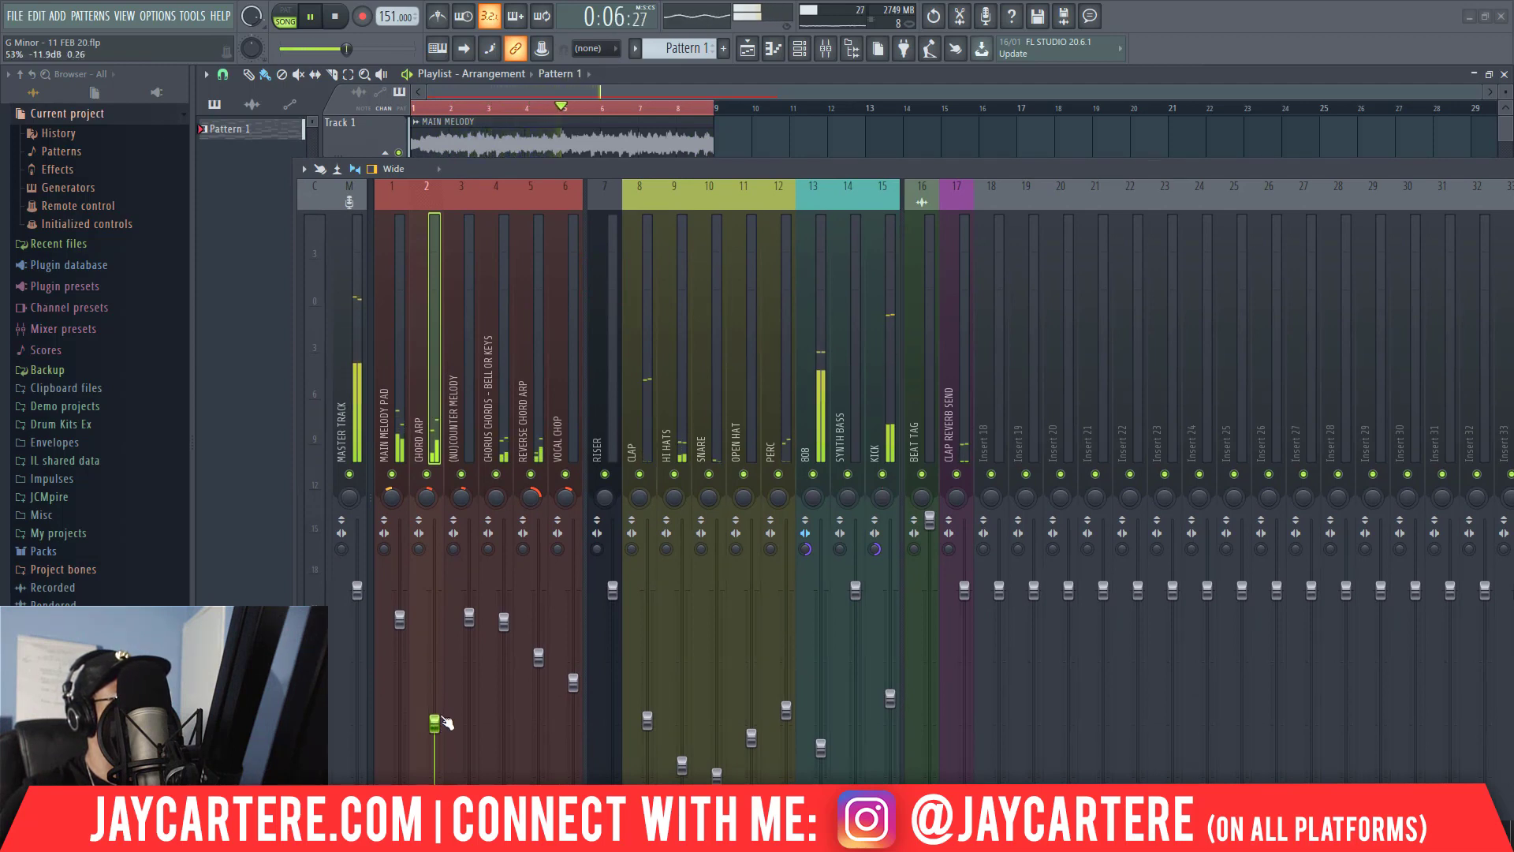
{"action": "left_click_drag", "start_coordinate": [444, 725], "coordinate": [445, 731]}
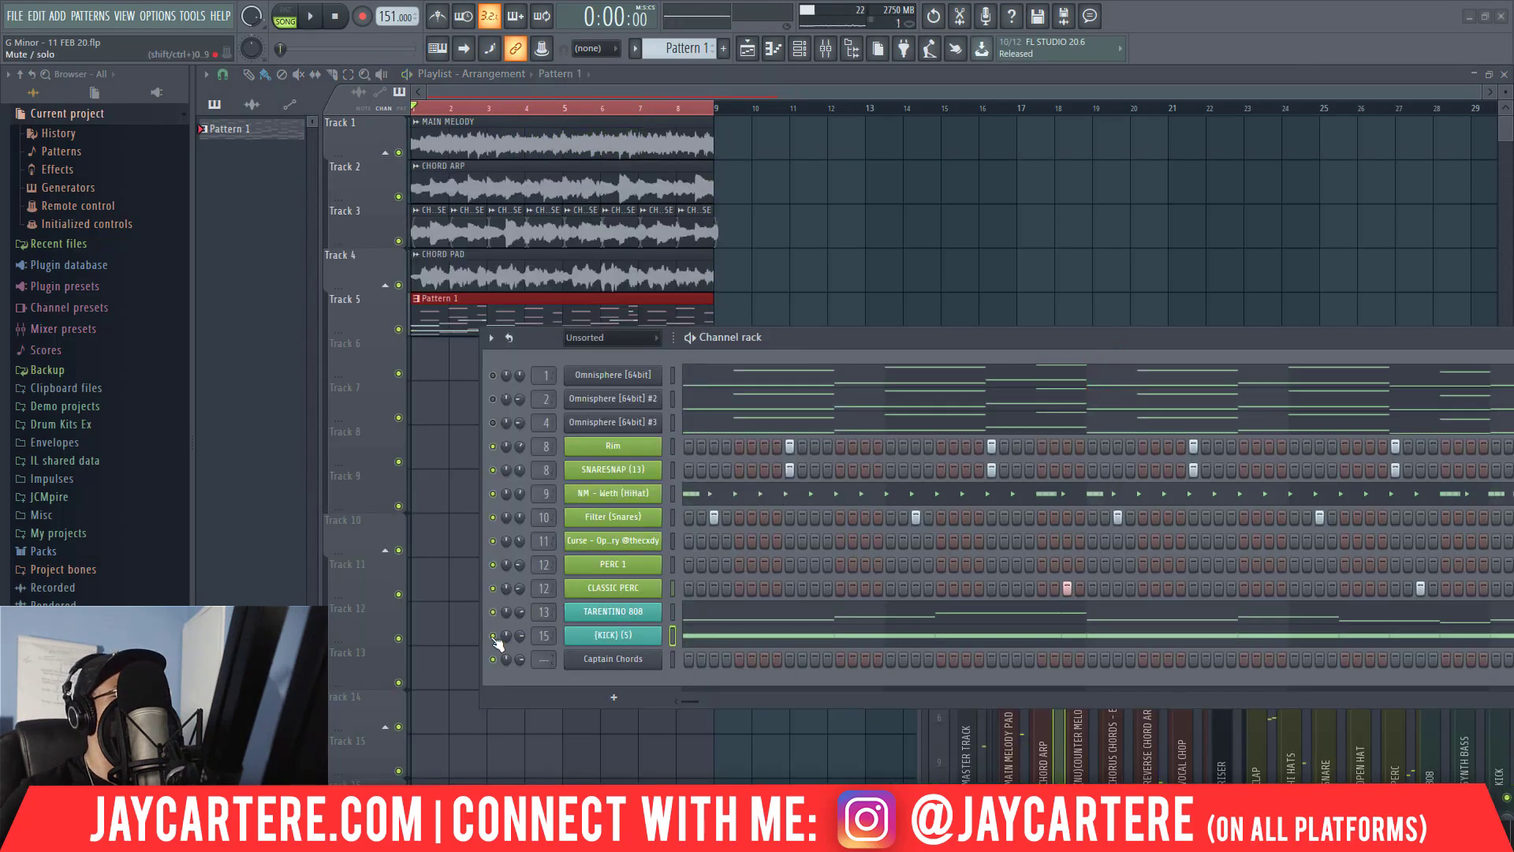
Merge the TARENTINO 808's F#5 pairs in bars 4 and 8 and bar 6's first D6 pair into two-beat notes, and audition the bassline.
{"action": "right_click", "coordinate": [627, 633]}
{"action": "left_click", "coordinate": [695, 595]}
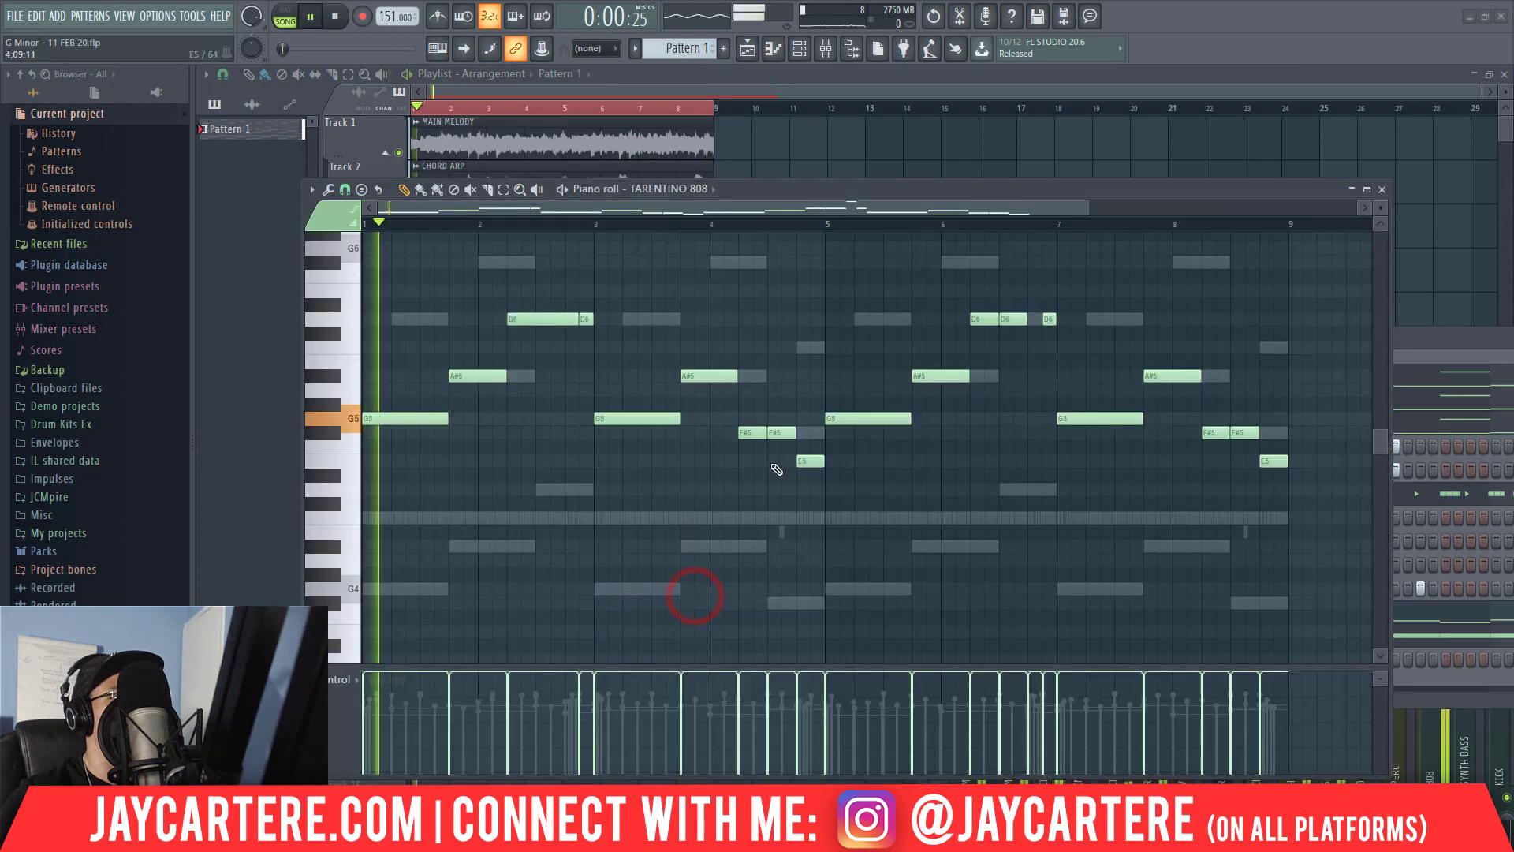
{"action": "left_click_drag", "start_coordinate": [1320, 187], "coordinate": [1184, 173]}
{"action": "left_click", "coordinate": [1251, 176]}
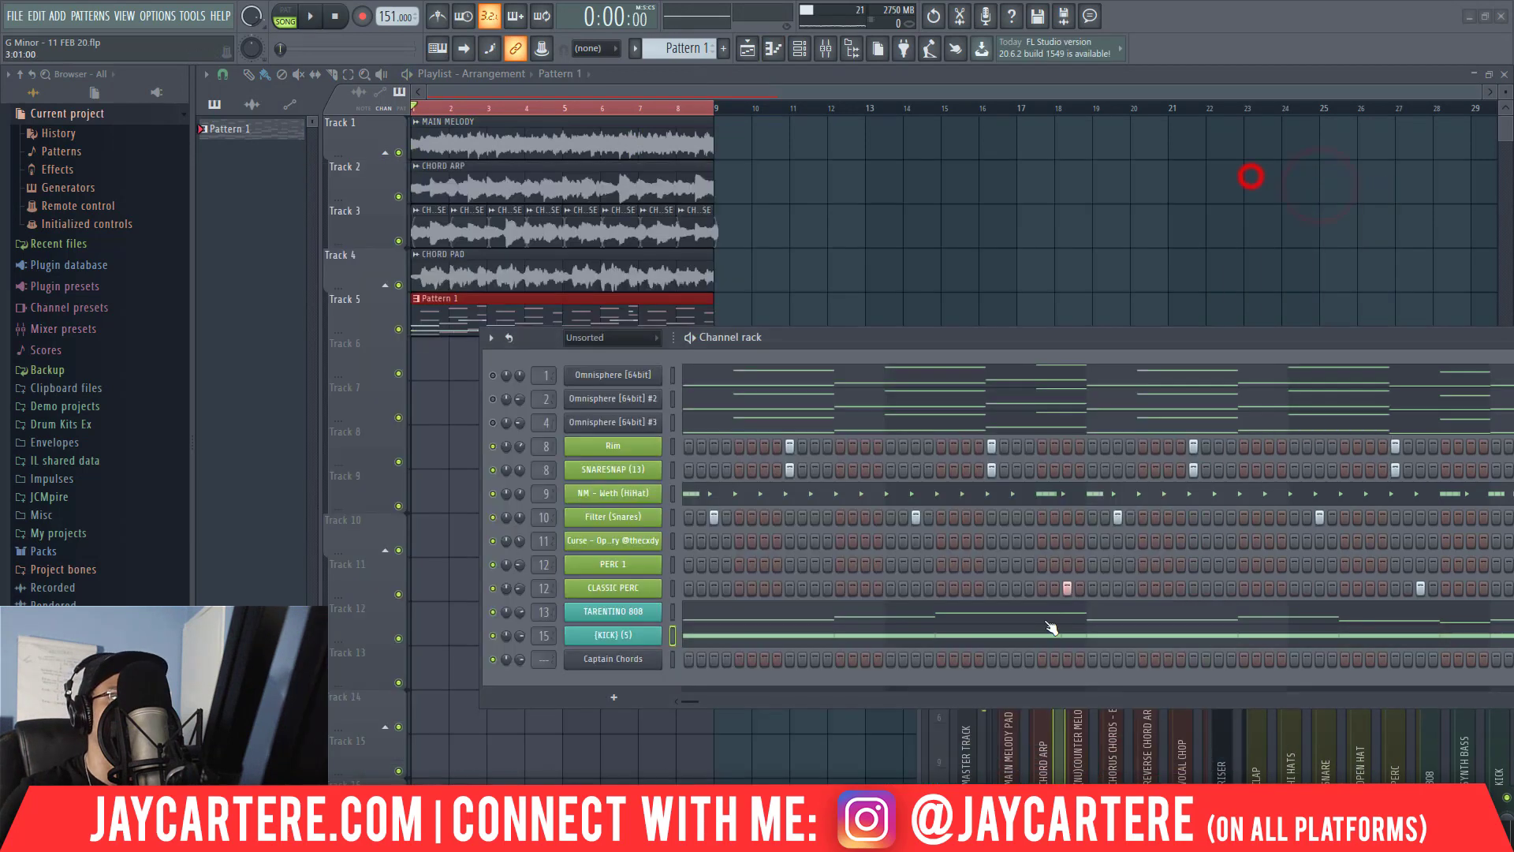
{"action": "right_click", "coordinate": [640, 611]}
{"action": "left_click", "coordinate": [691, 602]}
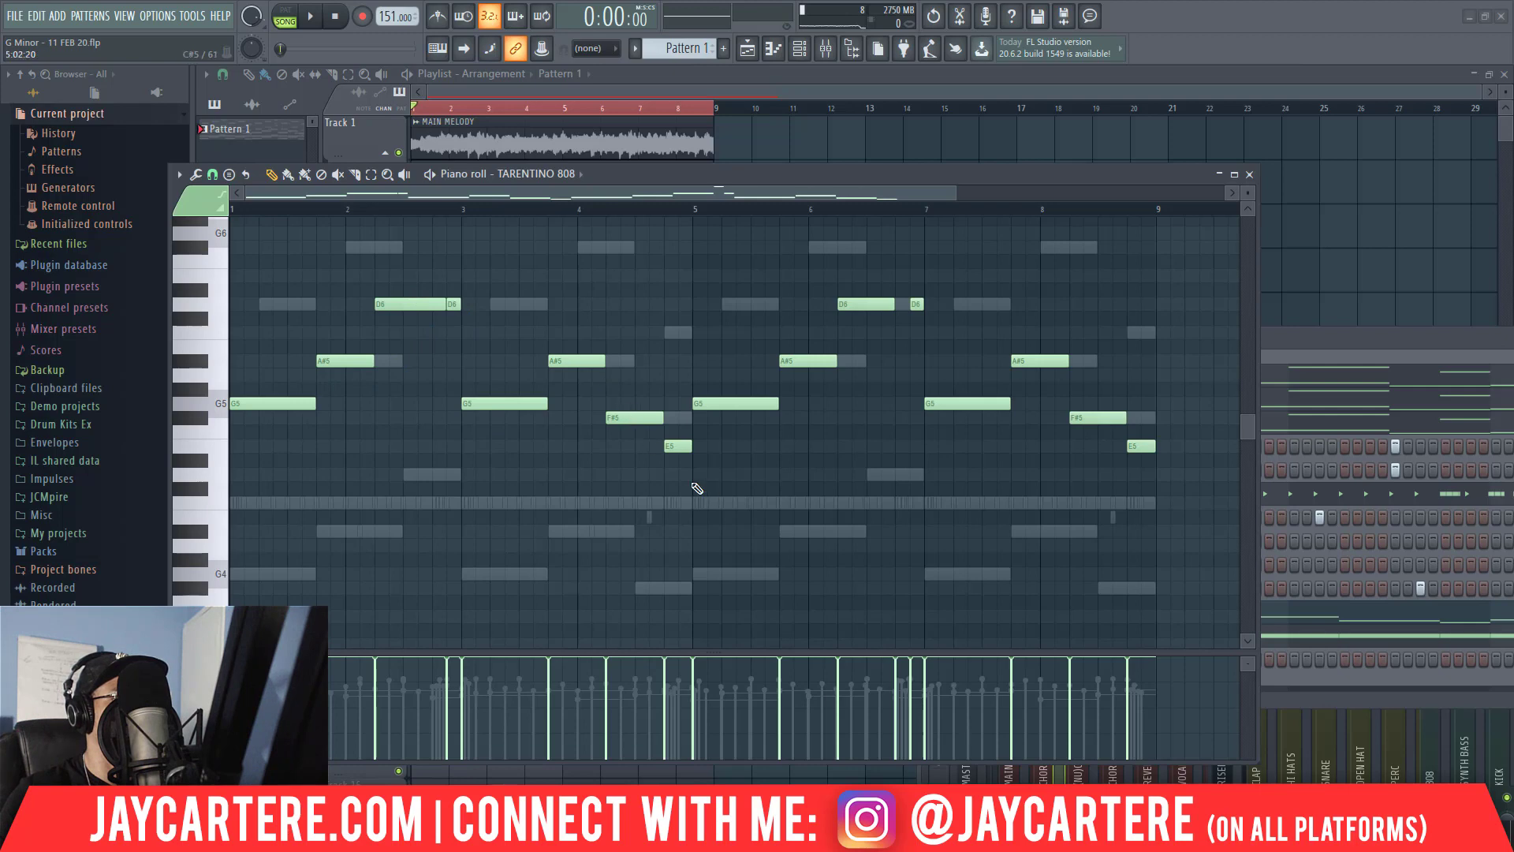
{"action": "key", "text": "space"}
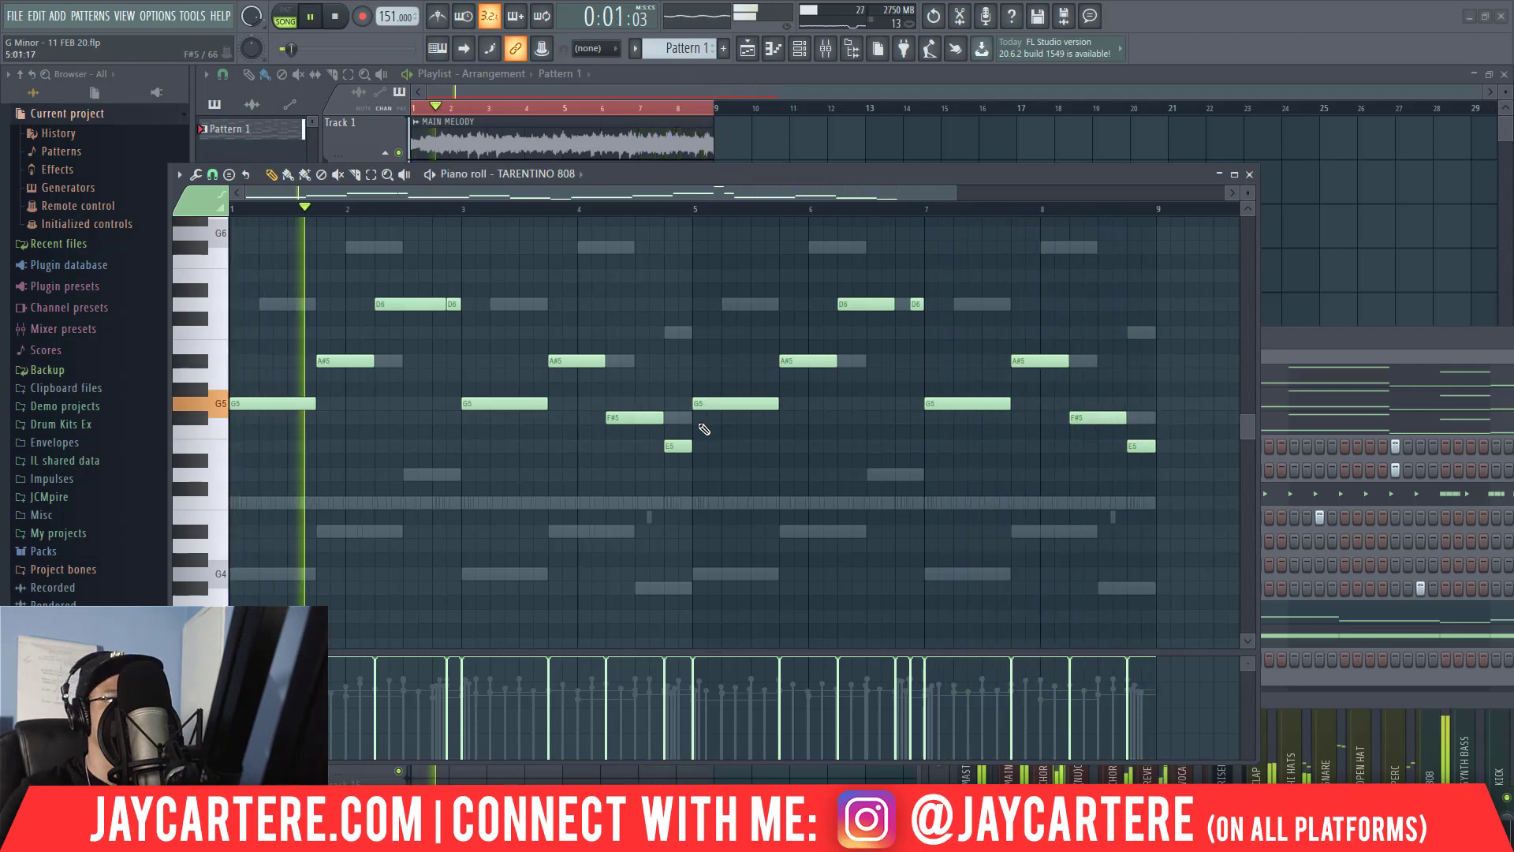
Close the TARENTINO 808 piano roll and set the (KICK) (5) channel's volume to 64%.
{"action": "left_click_drag", "start_coordinate": [741, 175], "coordinate": [735, 345]}
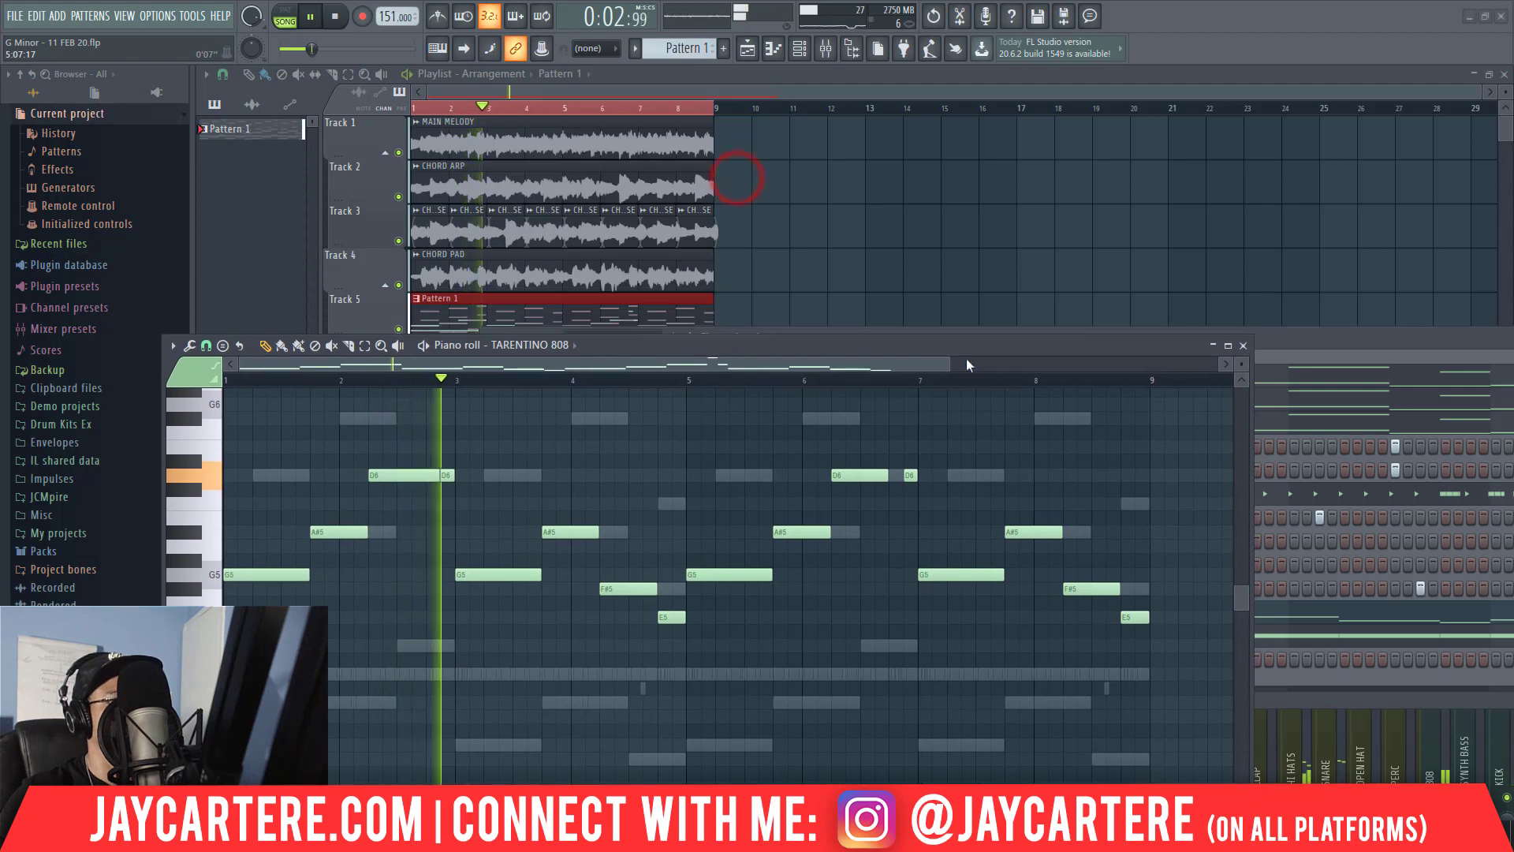
{"action": "left_click", "coordinate": [1244, 345]}
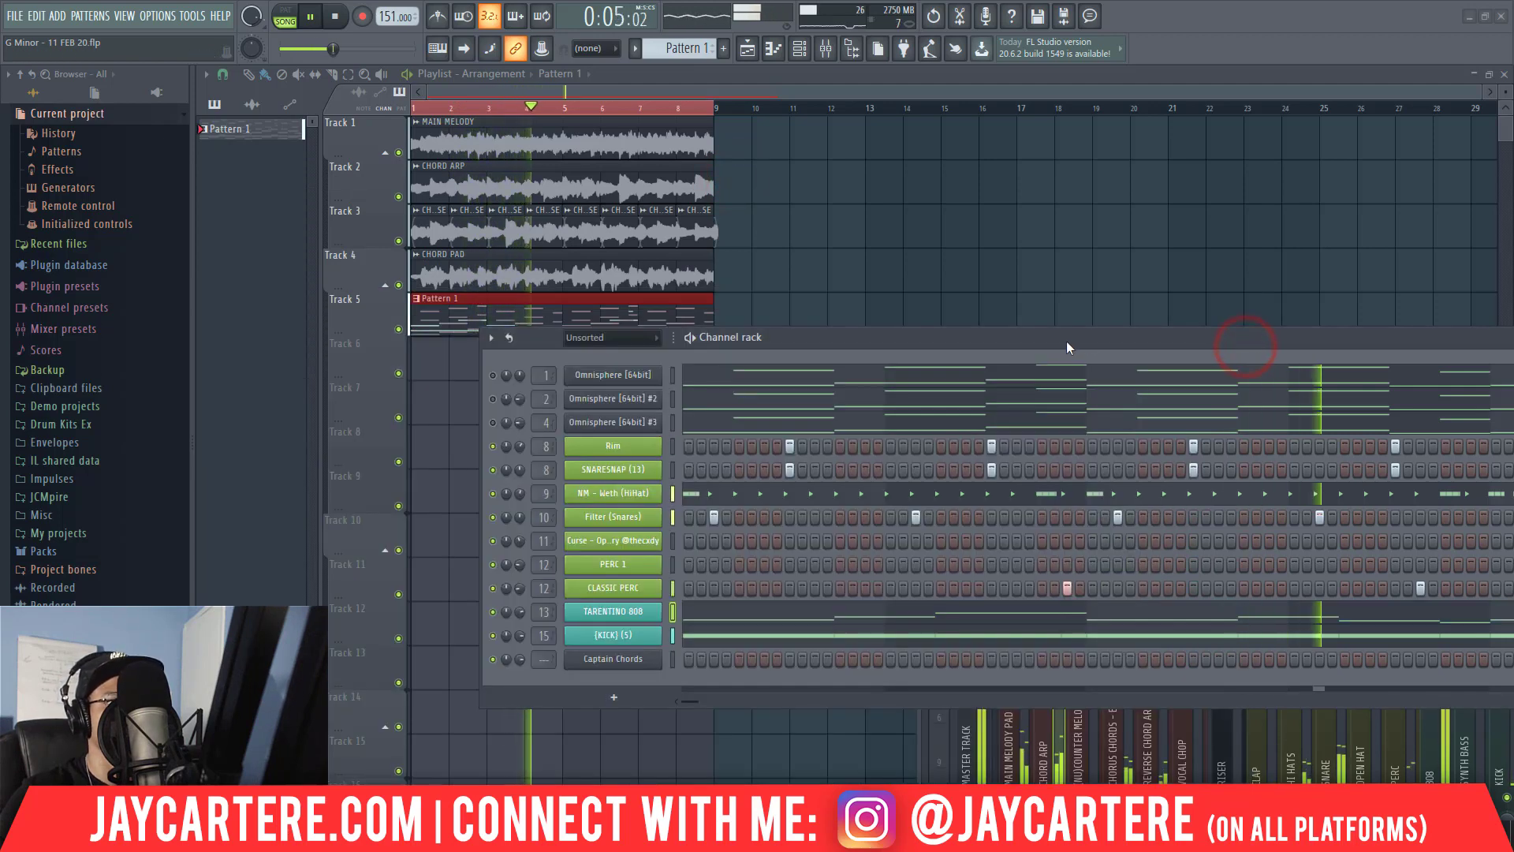
{"action": "left_click_drag", "start_coordinate": [1063, 343], "coordinate": [892, 306]}
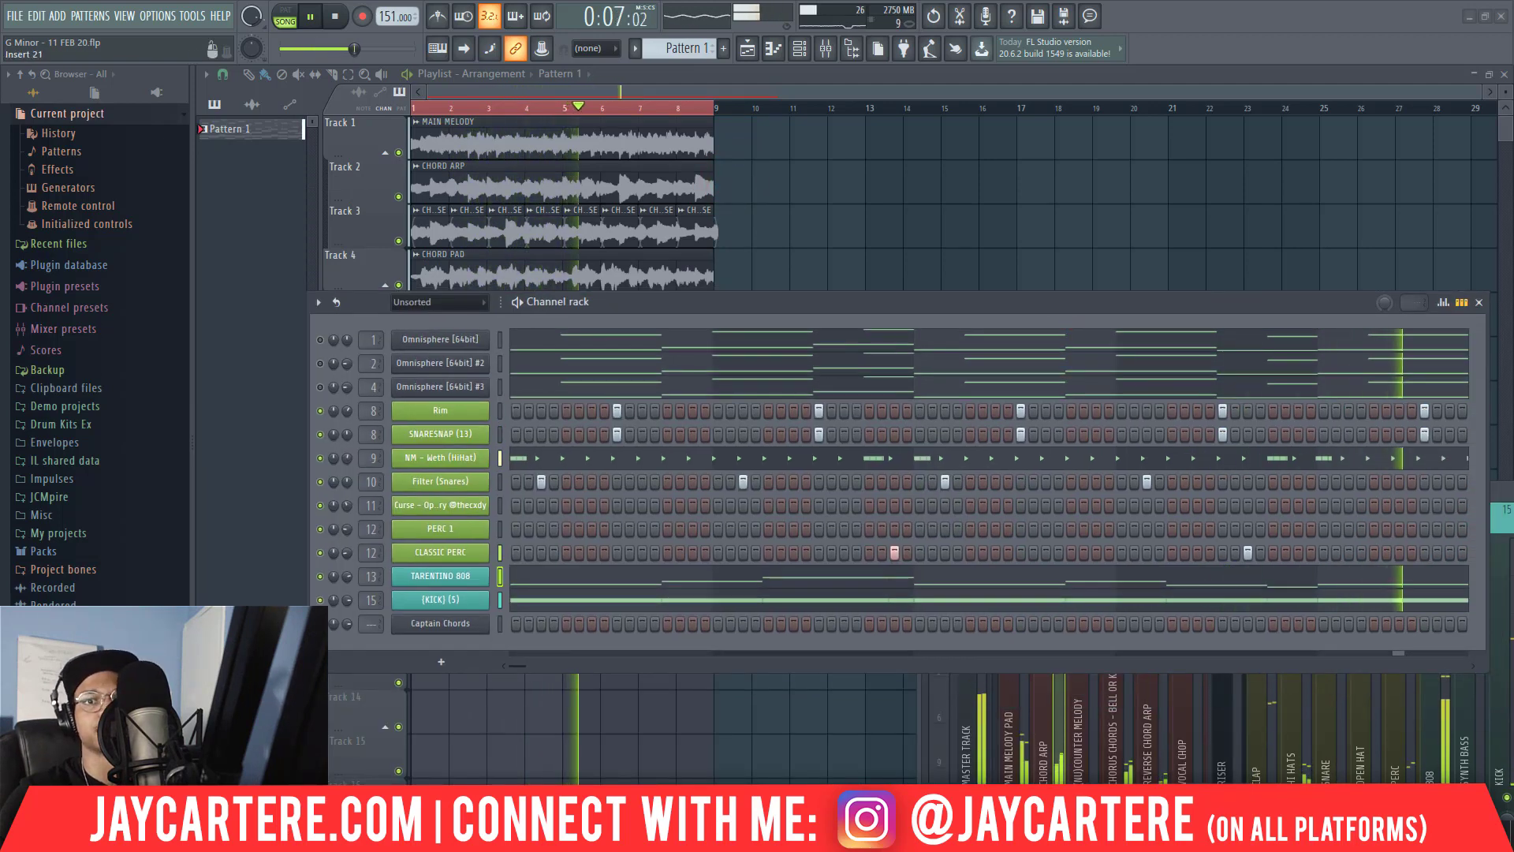
{"action": "left_click_drag", "start_coordinate": [1503, 493], "coordinate": [1020, 202]}
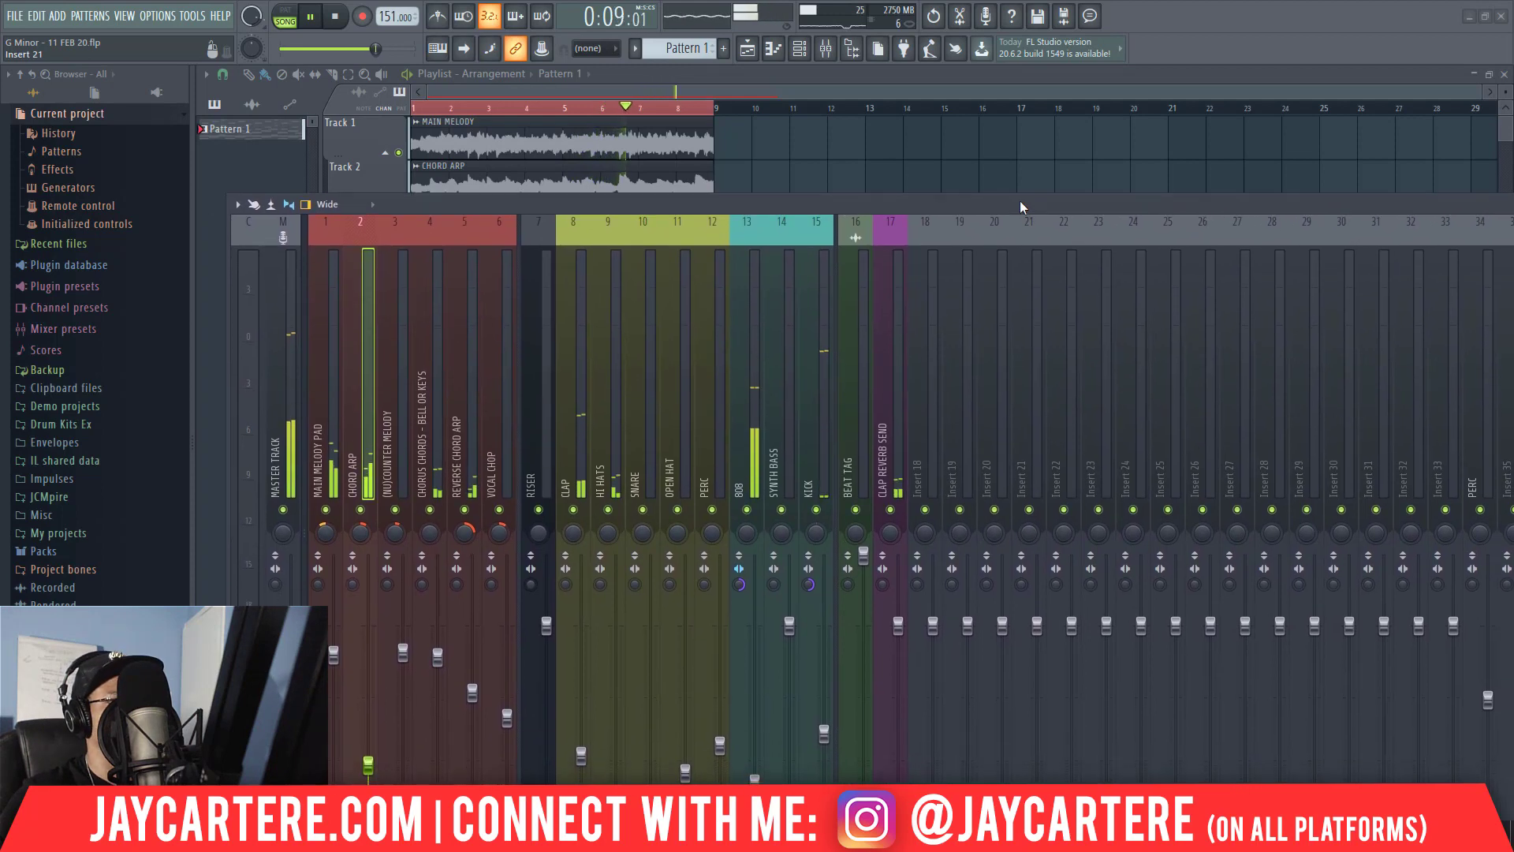
{"action": "left_click", "coordinate": [807, 345]}
{"action": "left_click_drag", "start_coordinate": [887, 202], "coordinate": [1513, 261]}
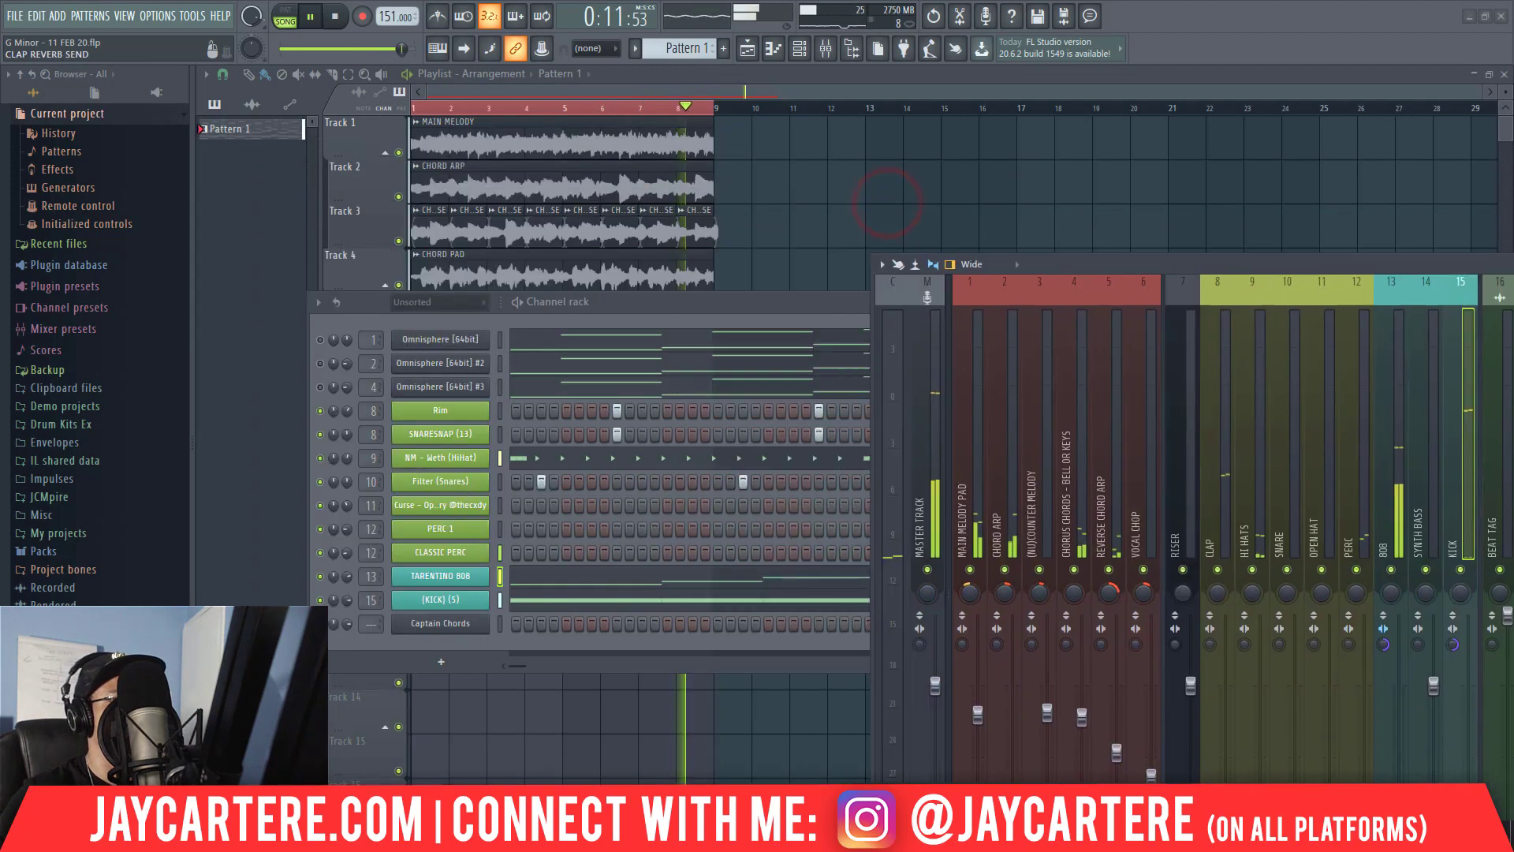
{"action": "left_click", "coordinate": [351, 602]}
{"action": "left_click_drag", "start_coordinate": [348, 601], "coordinate": [348, 604]}
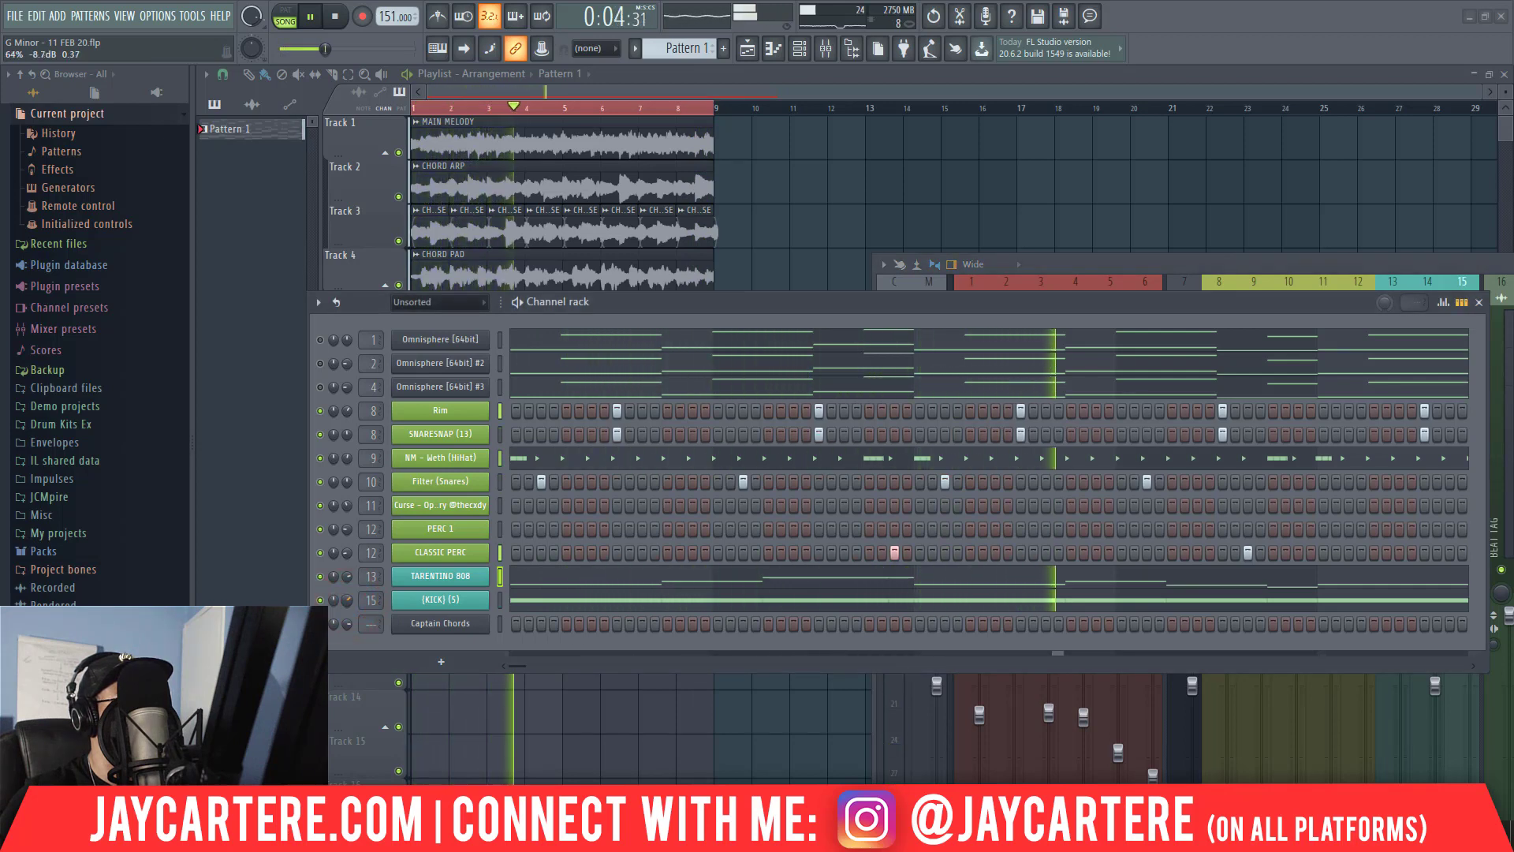
Compare the master track's level with the 808 and kick levels during playback.
{"action": "left_click_drag", "start_coordinate": [1177, 266], "coordinate": [664, 173]}
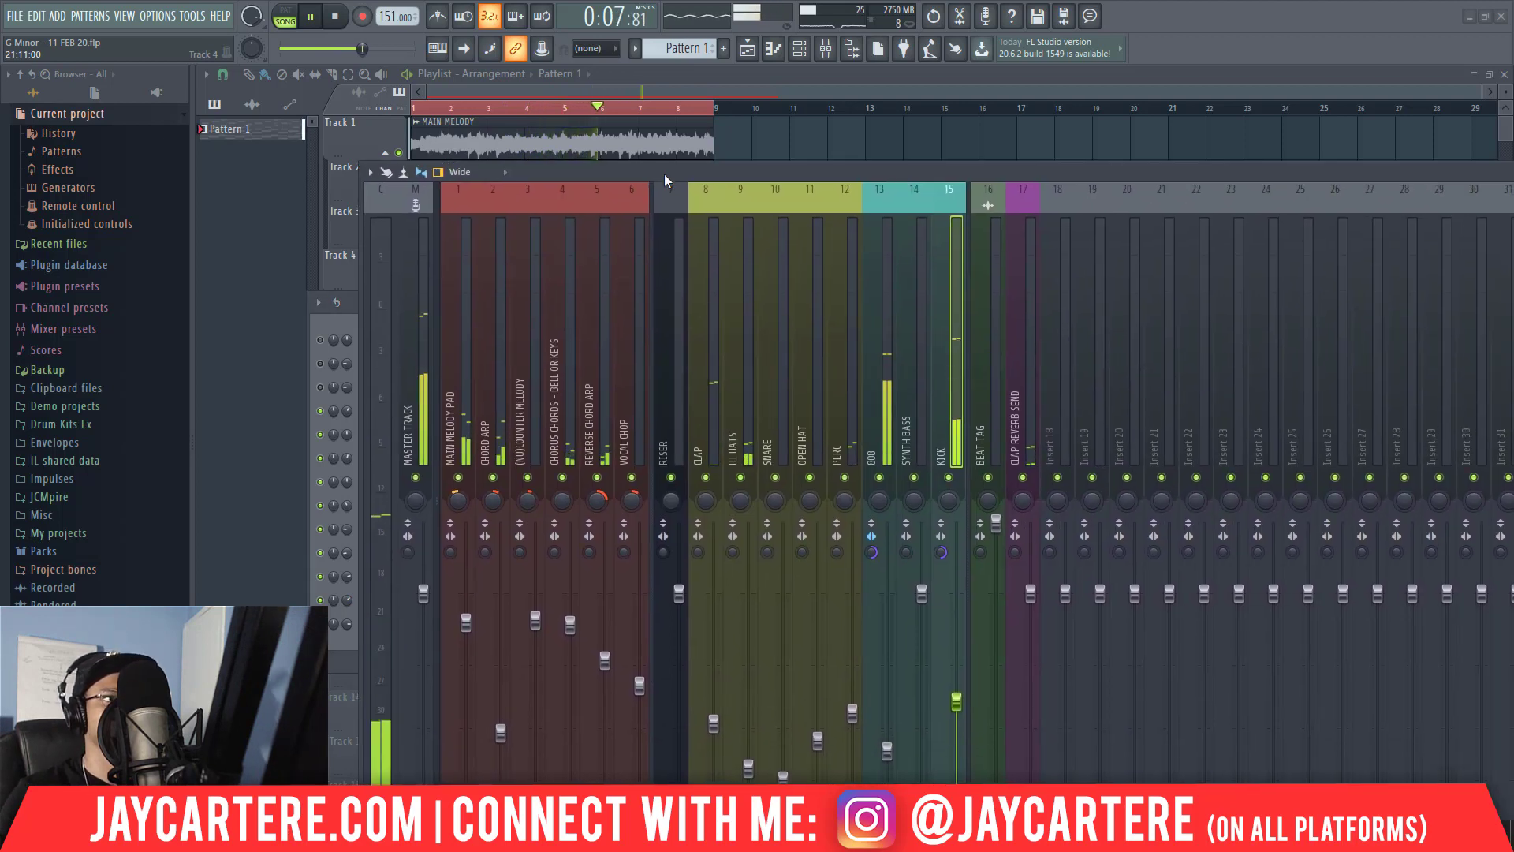
{"action": "left_click", "coordinate": [414, 353]}
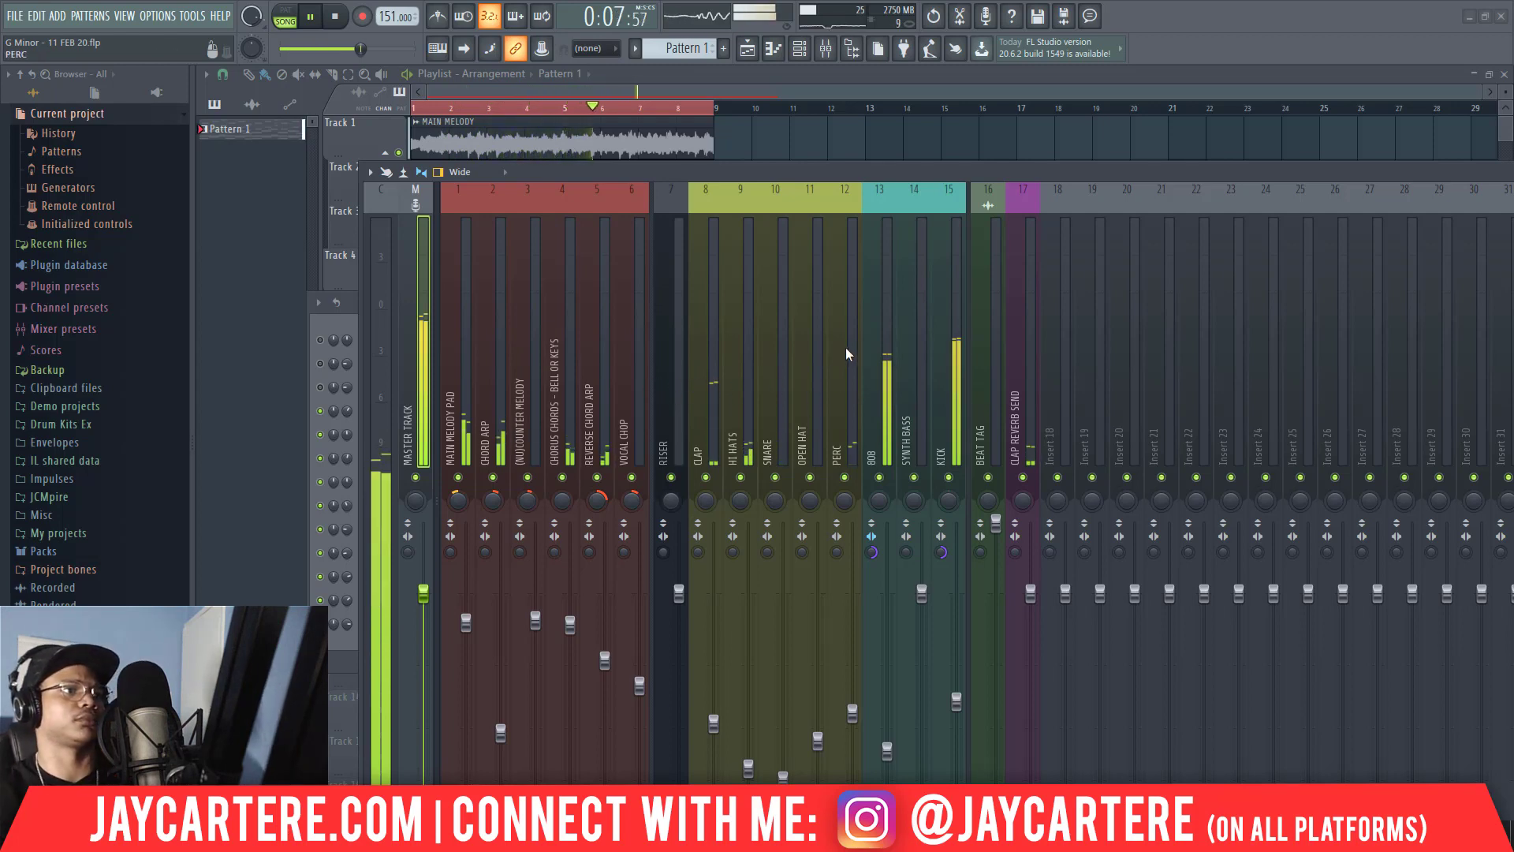
{"action": "key", "text": "space"}
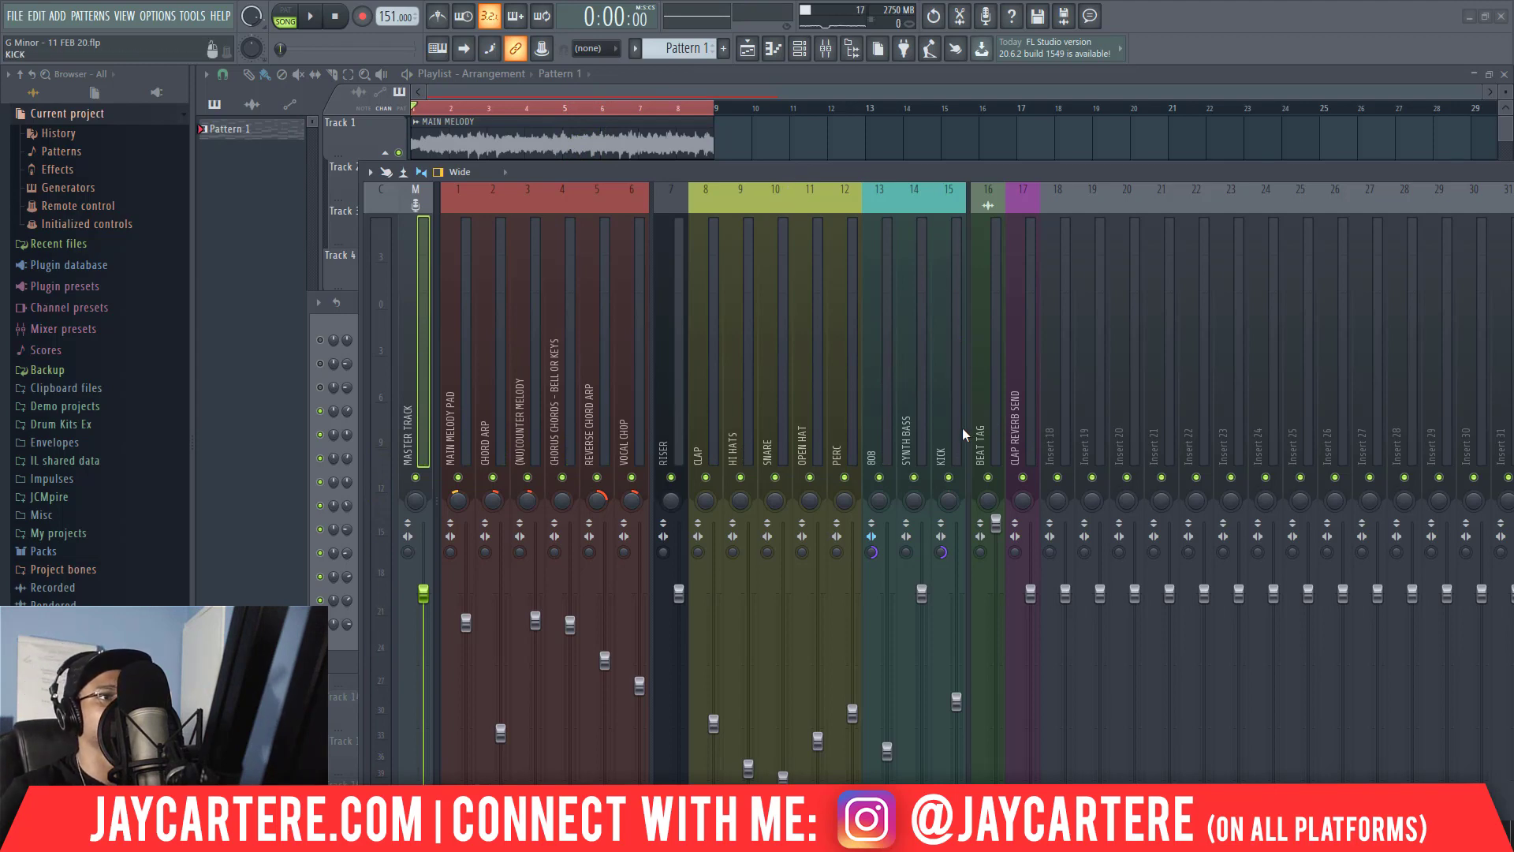
Mute the TARENTINO 808 channel in favour of Omnisphere [64bit] #3 and open that channel's piano roll.
{"action": "left_click", "coordinate": [908, 408]}
{"action": "left_click", "coordinate": [845, 164]}
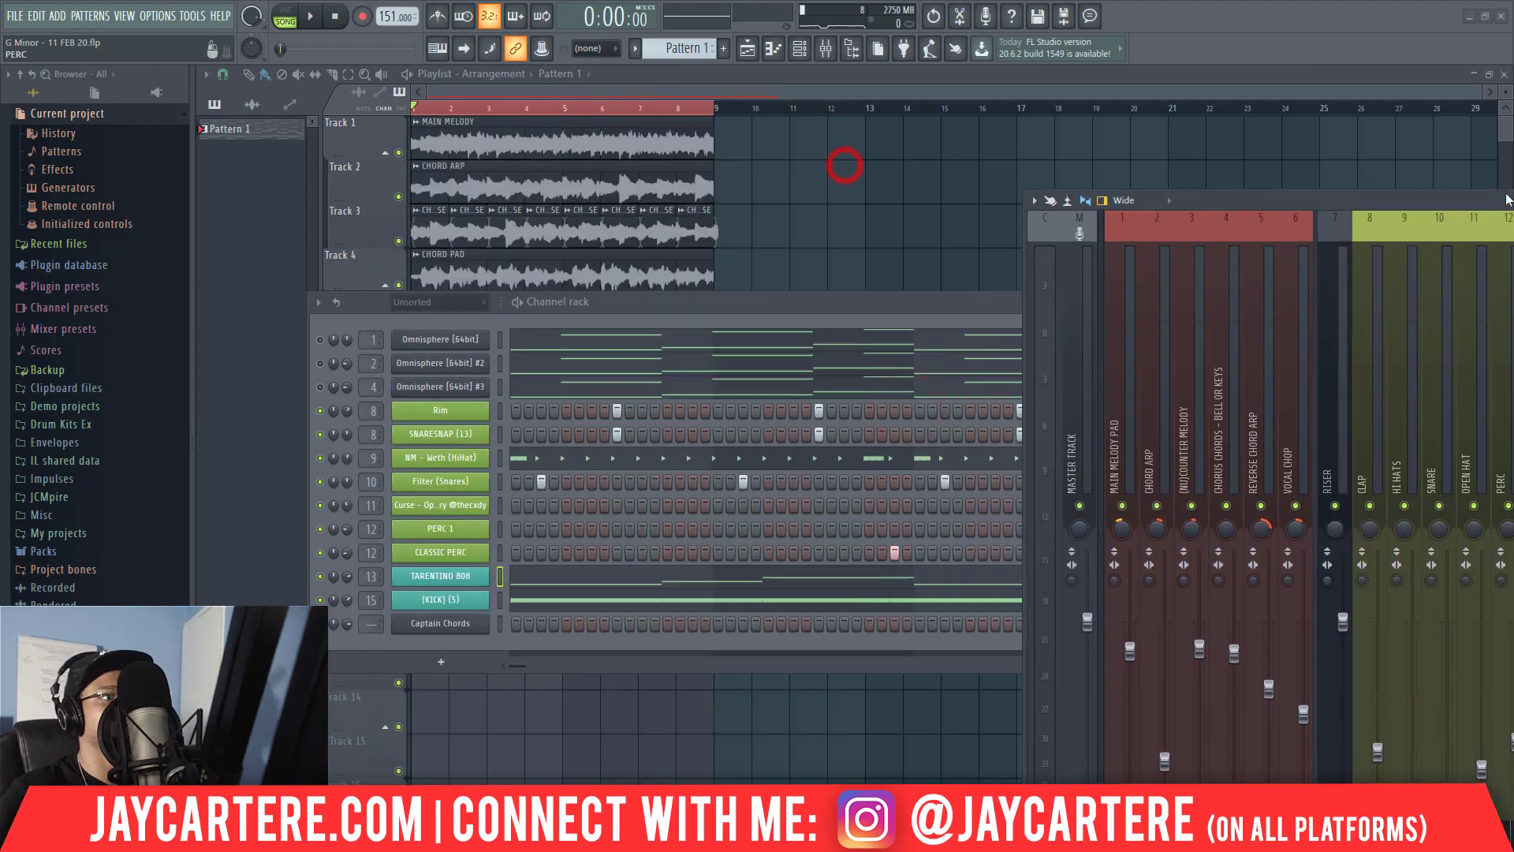
{"action": "left_click", "coordinate": [892, 308]}
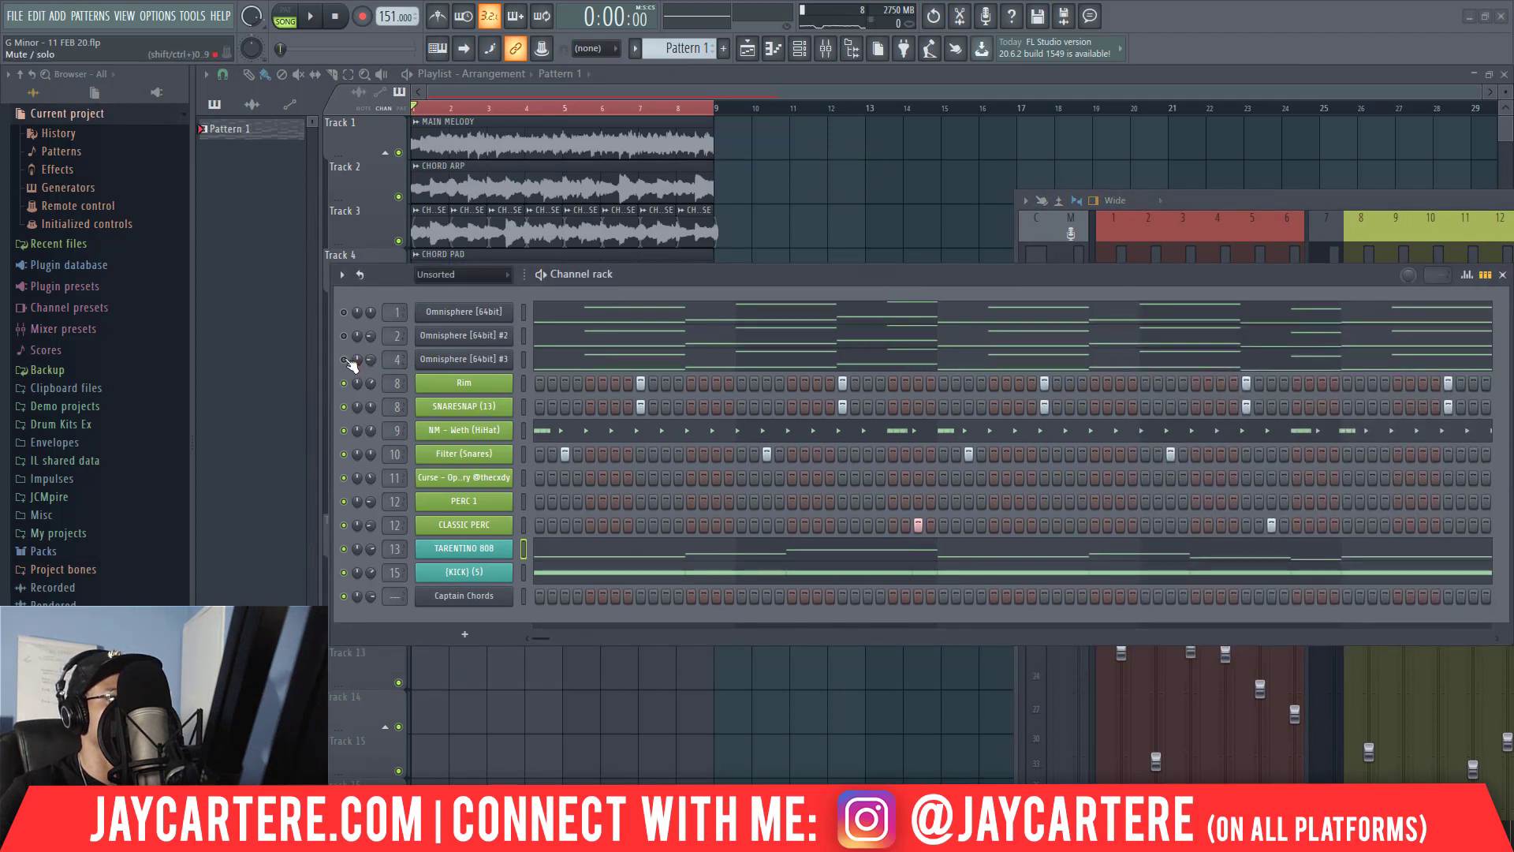
{"action": "left_click_drag", "start_coordinate": [638, 281], "coordinate": [933, 315]}
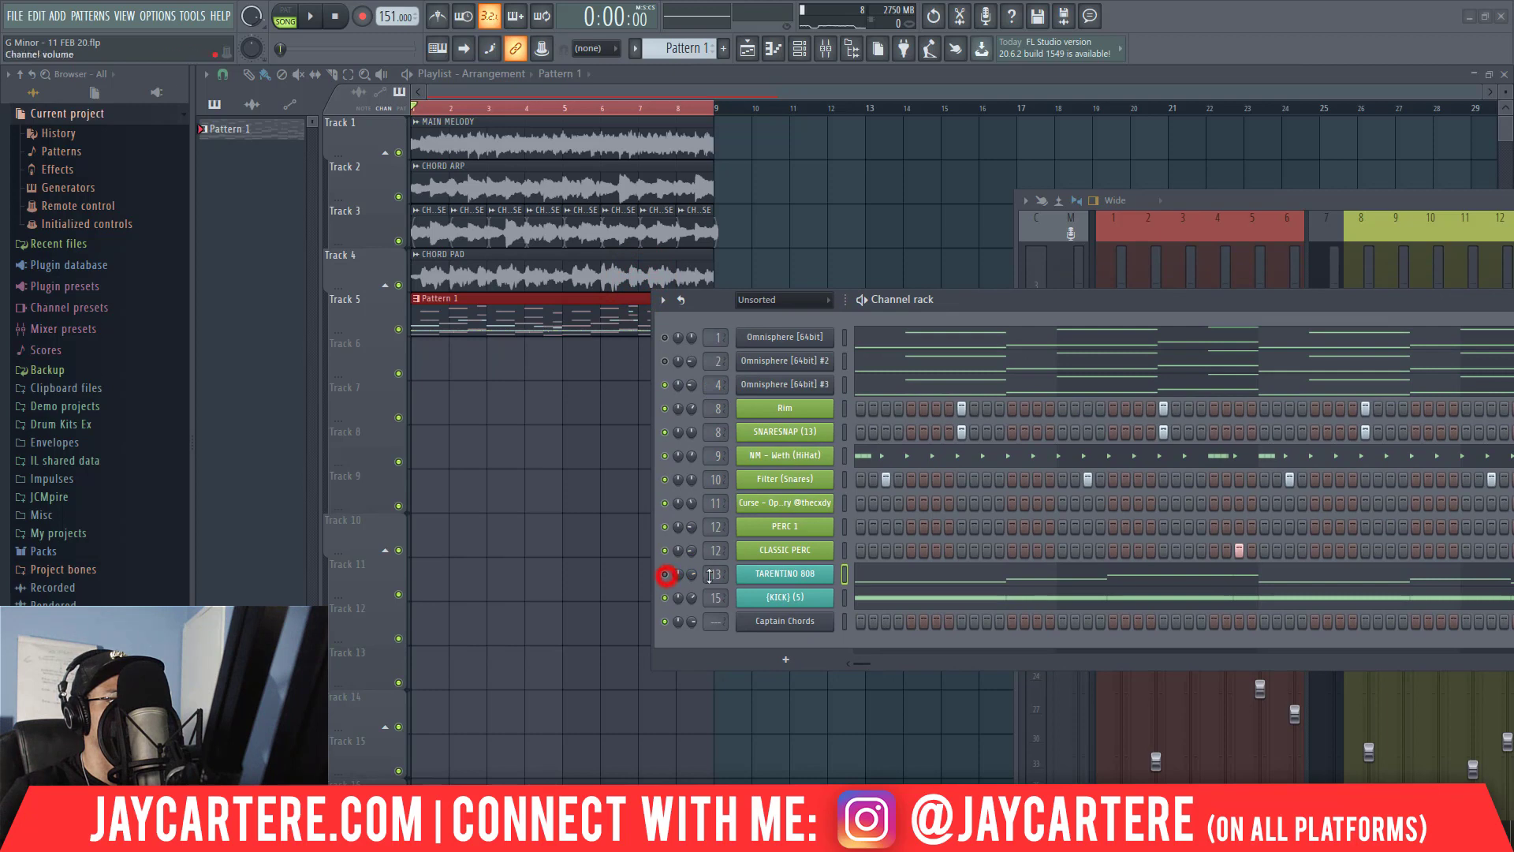
{"action": "right_click", "coordinate": [765, 386]}
{"action": "left_click", "coordinate": [860, 391]}
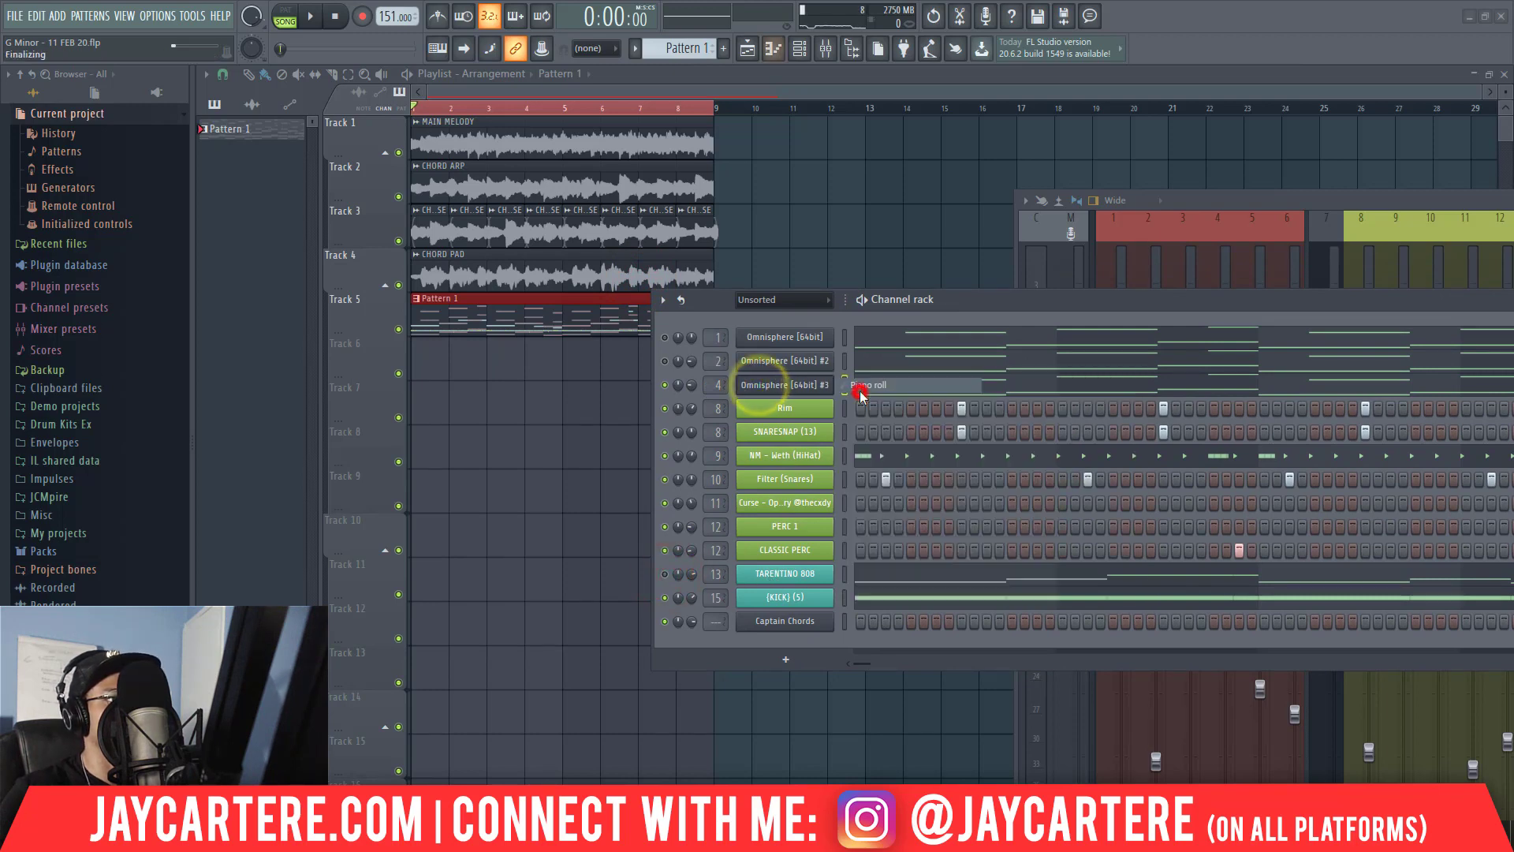
Delete the highest notes, around D7 to A7, in bars 5 to 8 of Omnisphere [64bit] #3 and close the piano roll.
{"action": "scroll", "coordinate": [359, 553], "scroll_direction": "up", "scroll_amount": 5}
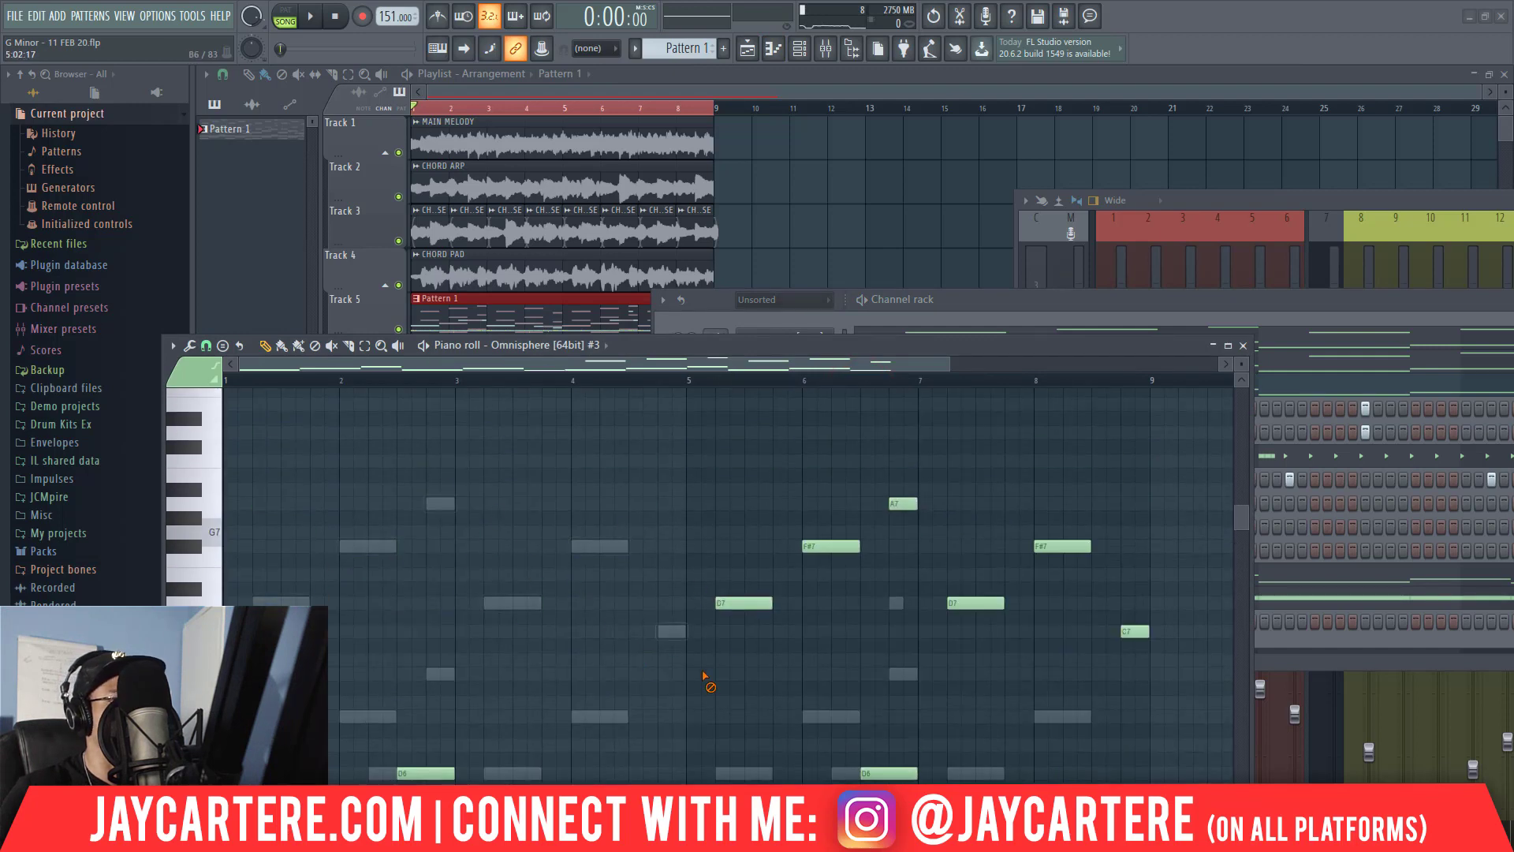
{"action": "right_click", "coordinate": [744, 603]}
{"action": "right_click", "coordinate": [831, 546]}
{"action": "right_click", "coordinate": [903, 503]}
{"action": "right_click", "coordinate": [1039, 549]}
{"action": "right_click", "coordinate": [1136, 631]}
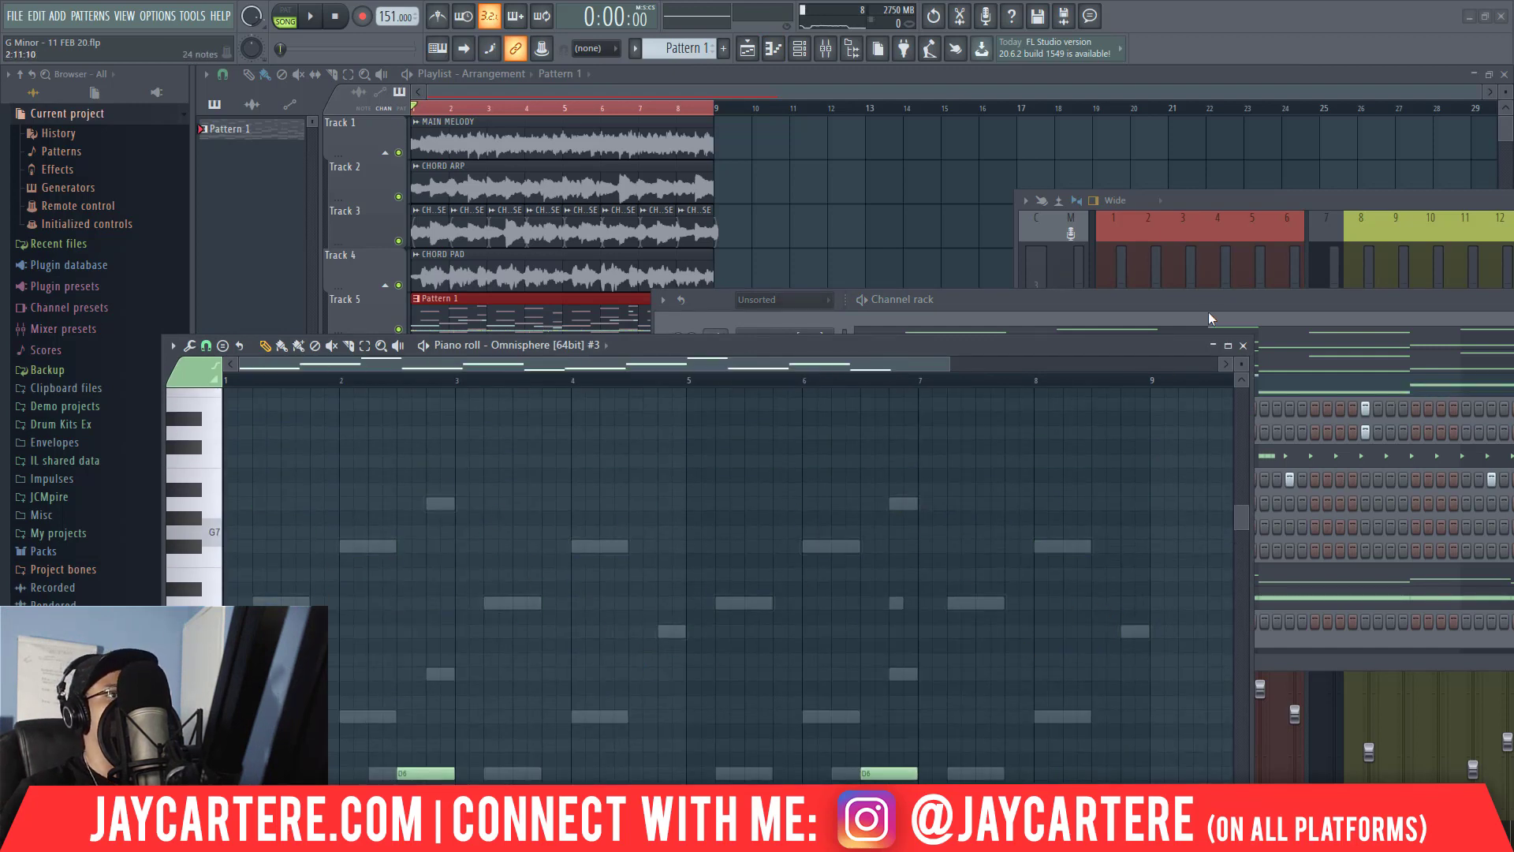
{"action": "left_click", "coordinate": [1243, 347]}
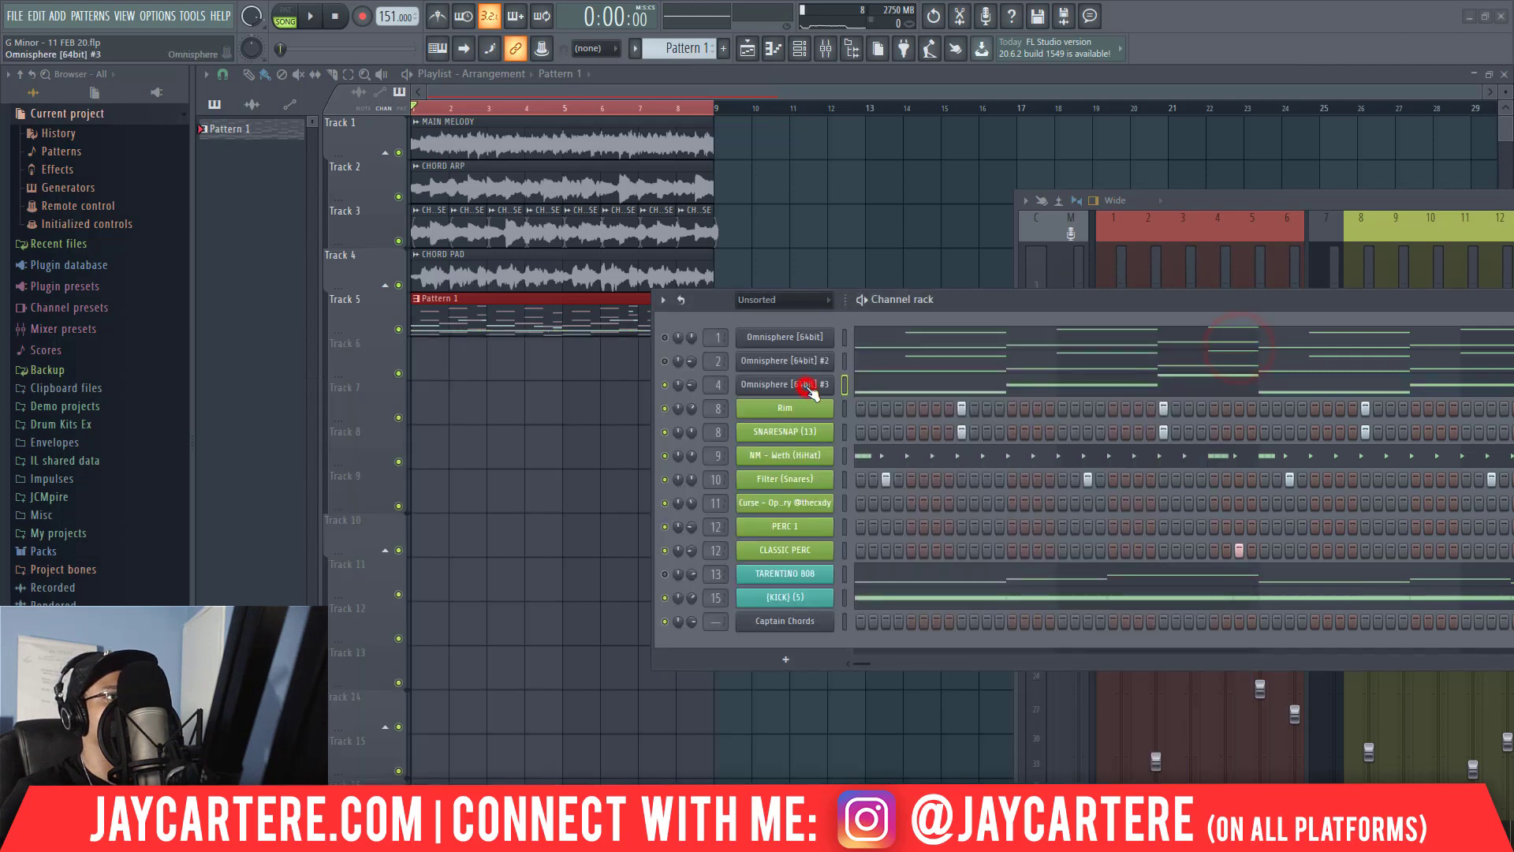
Search all Omnisphere categories for GROWLER and load the Growler Moog Bass patch in Omnisphere [64bit] #3.
{"action": "left_click", "coordinate": [750, 385]}
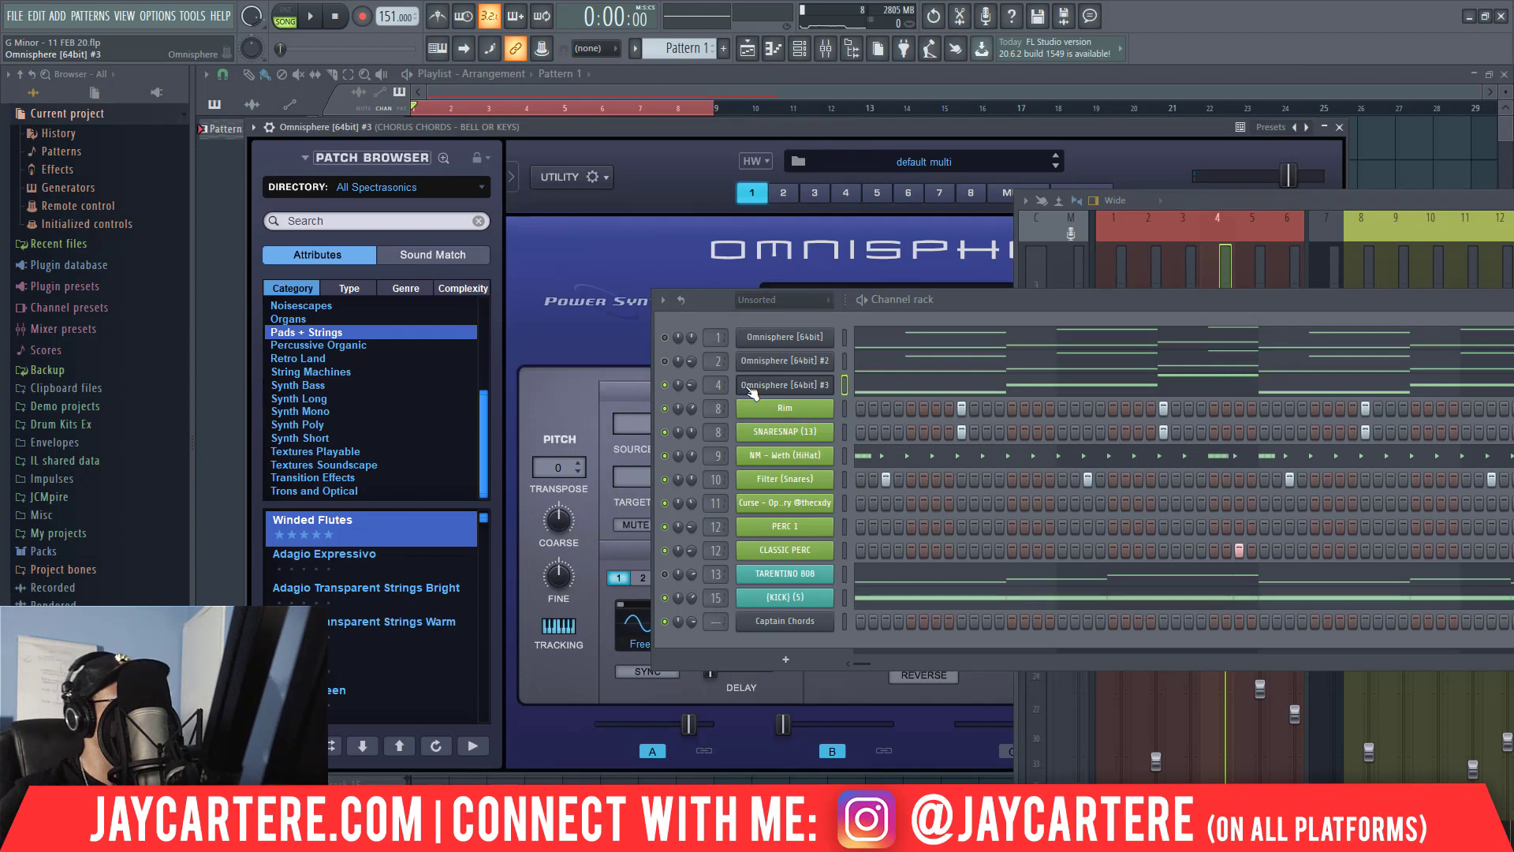
{"action": "left_click", "coordinate": [323, 220]}
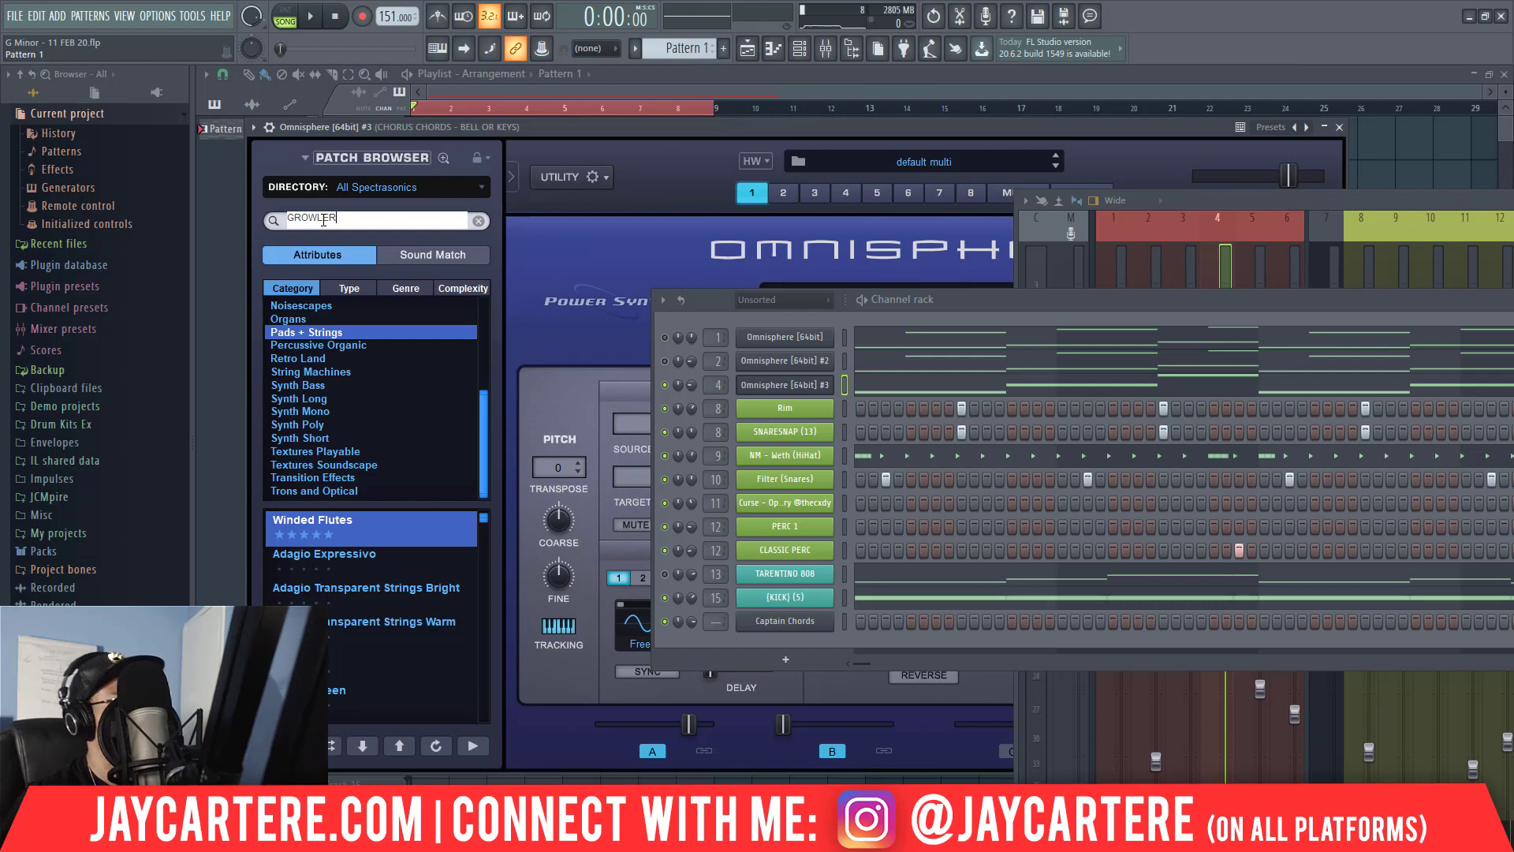
{"action": "key", "text": "Return"}
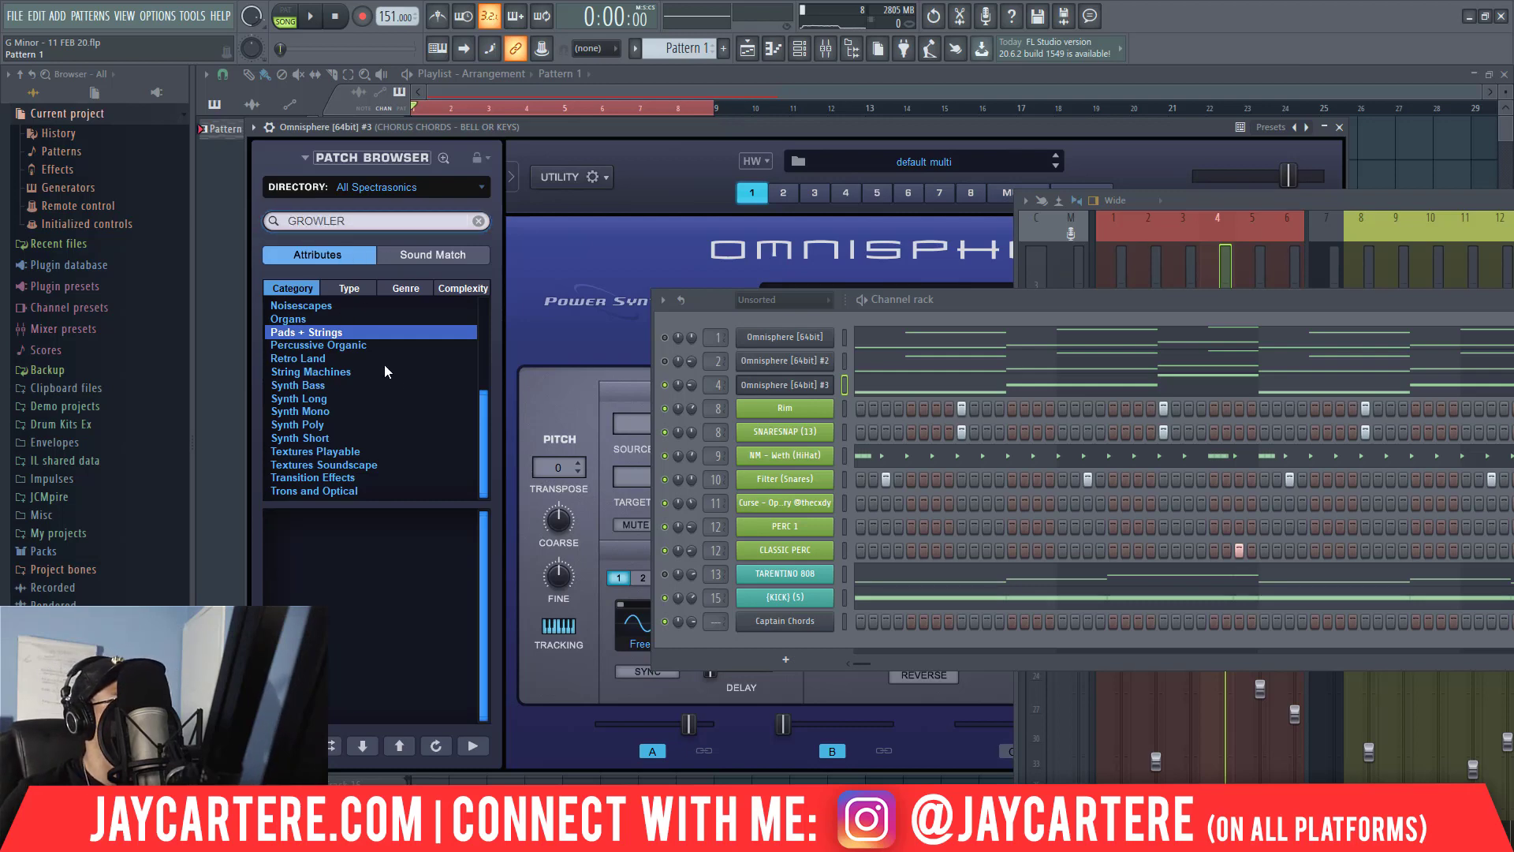
{"action": "scroll", "coordinate": [384, 363], "scroll_direction": "up", "scroll_amount": 5}
{"action": "left_click", "coordinate": [324, 305]}
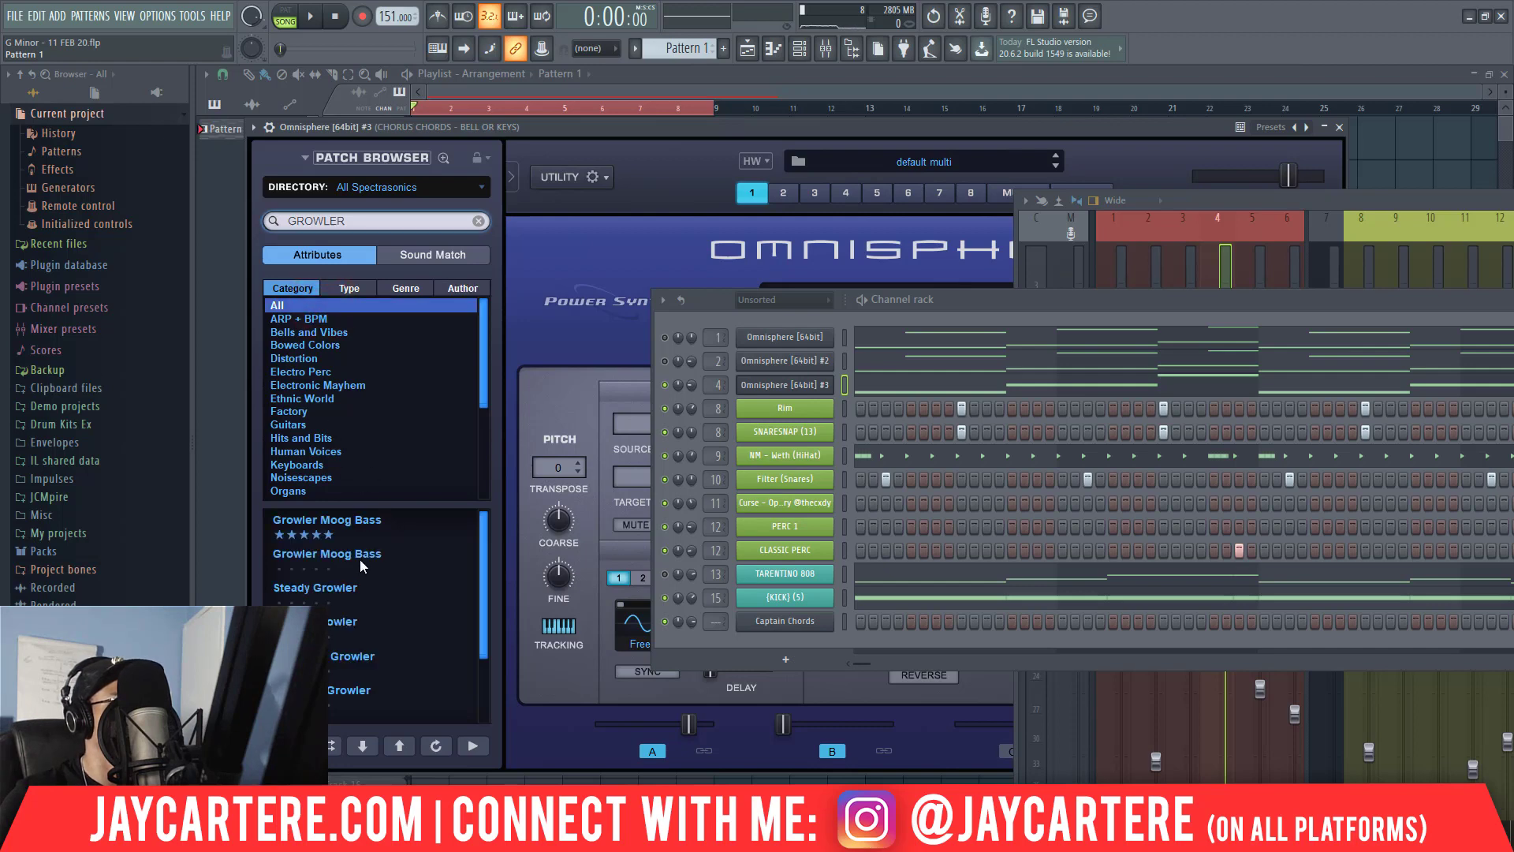
{"action": "left_click", "coordinate": [368, 524]}
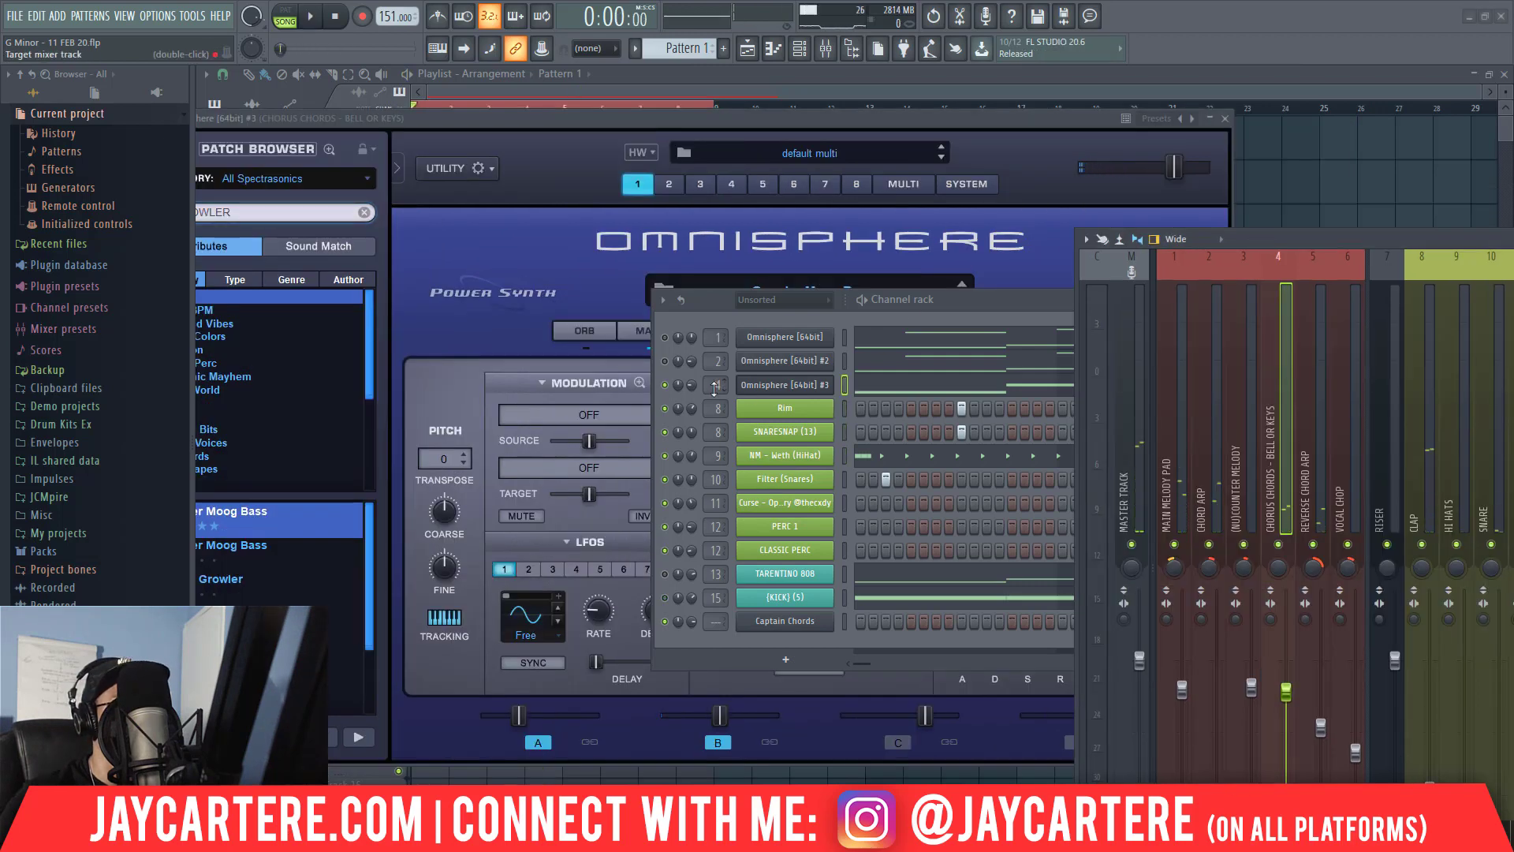
Route the Omnisphere [64bit] #3 channel to mixer track 14, SYNTH BASS.
{"action": "left_click_drag", "start_coordinate": [714, 388], "coordinate": [716, 380]}
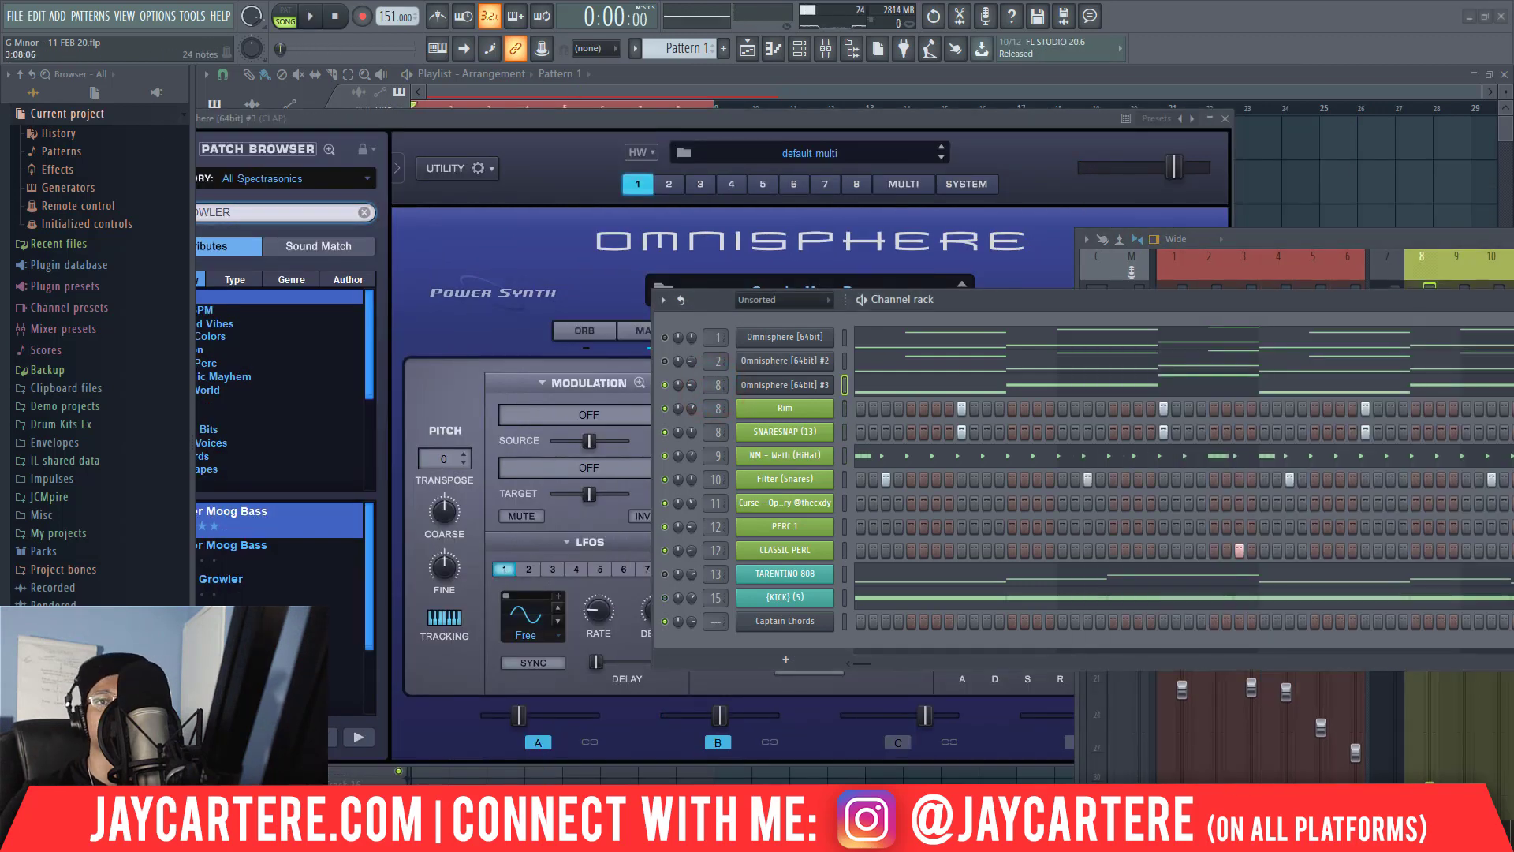
{"action": "left_click_drag", "start_coordinate": [1409, 239], "coordinate": [584, 348]}
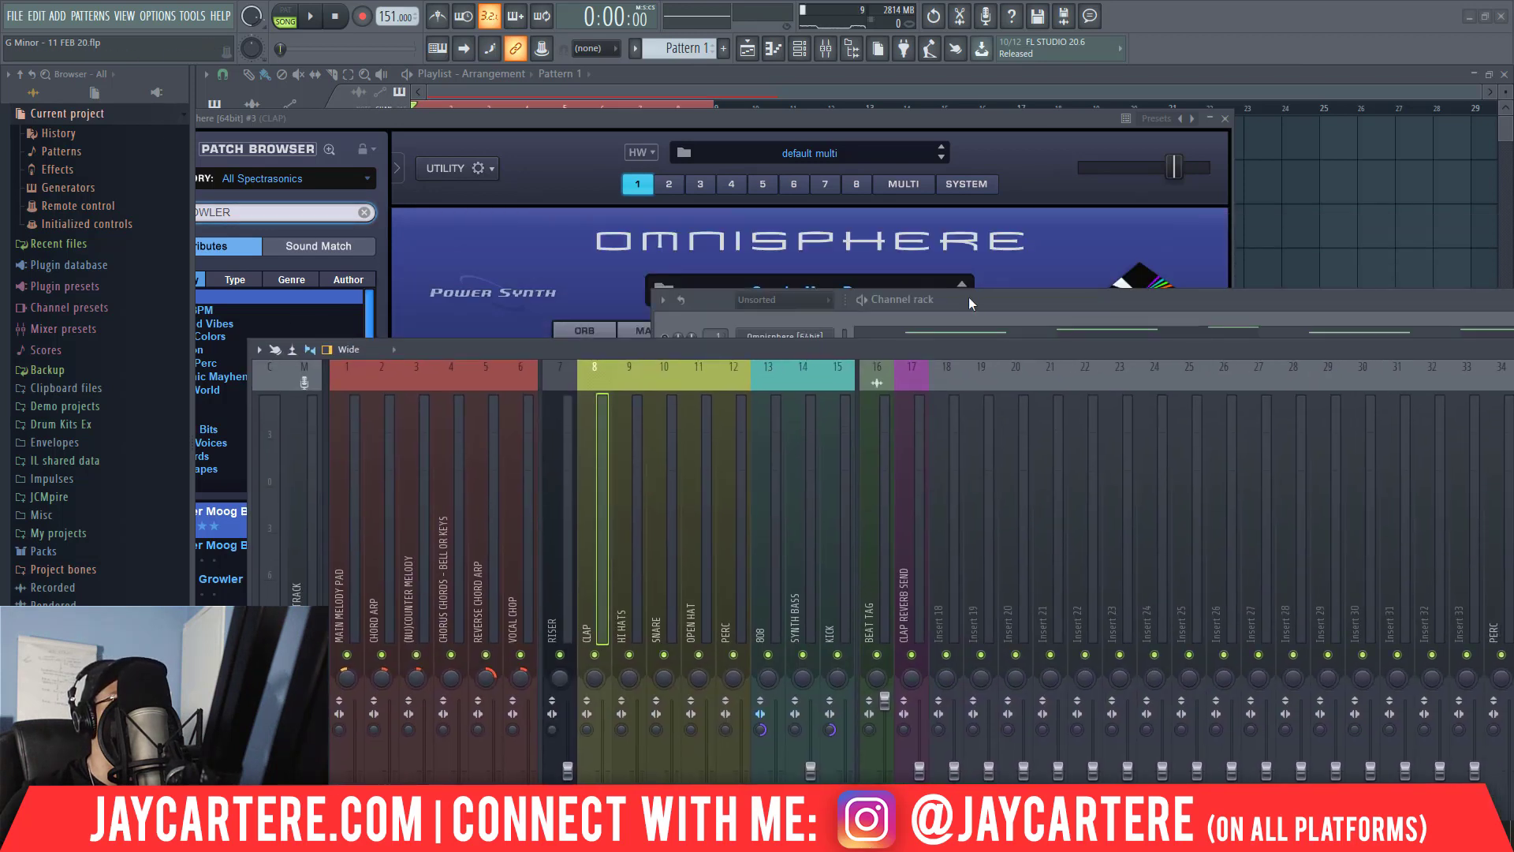
{"action": "left_click_drag", "start_coordinate": [973, 299], "coordinate": [1087, 292]}
{"action": "left_click_drag", "start_coordinate": [822, 385], "coordinate": [822, 374]}
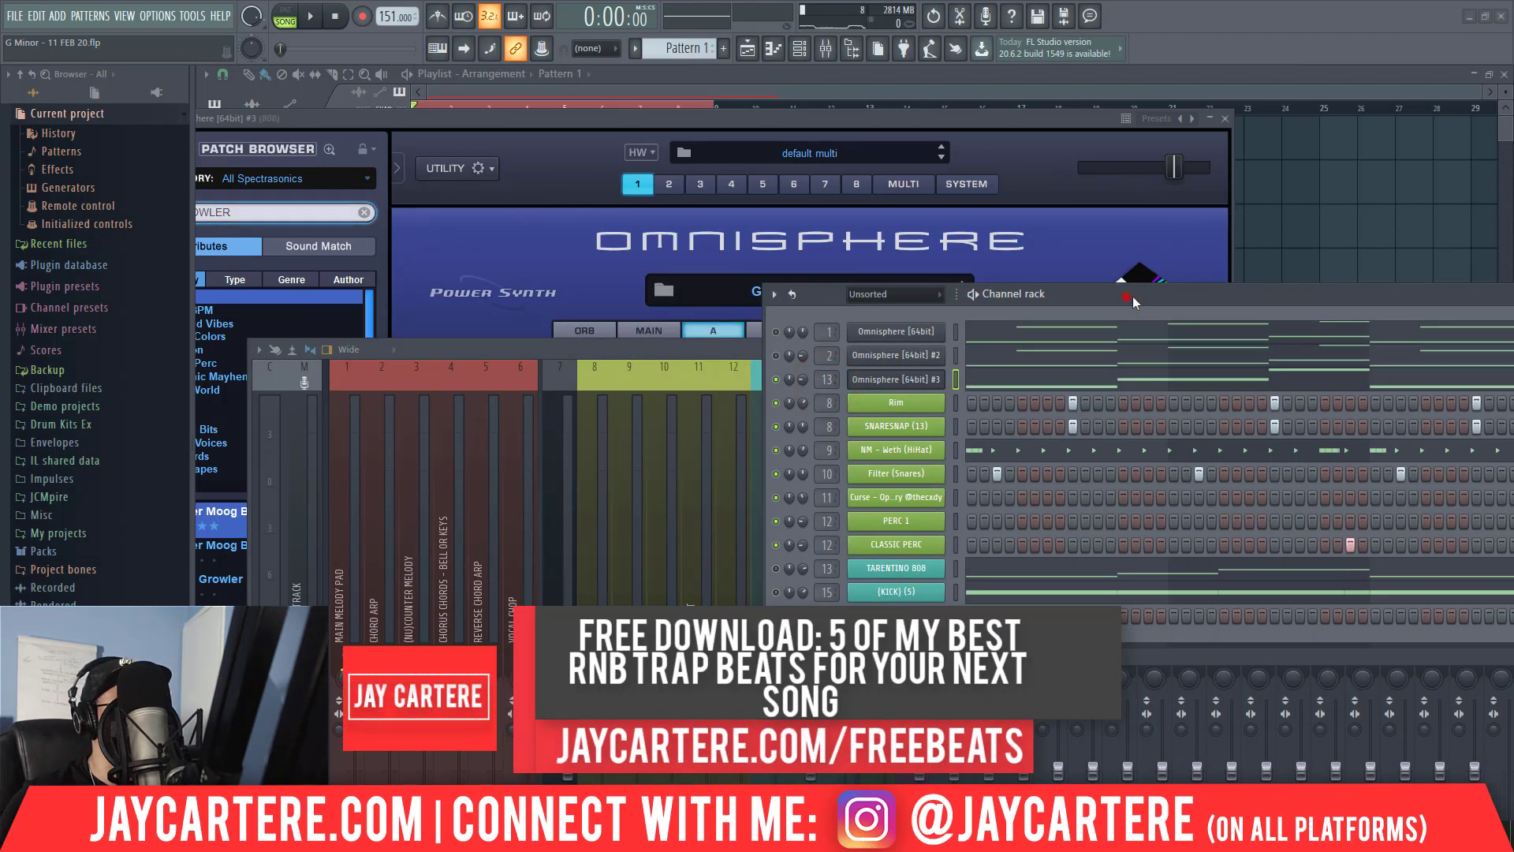
{"action": "left_click_drag", "start_coordinate": [1134, 297], "coordinate": [1286, 313]}
{"action": "left_click_drag", "start_coordinate": [975, 396], "coordinate": [975, 394]}
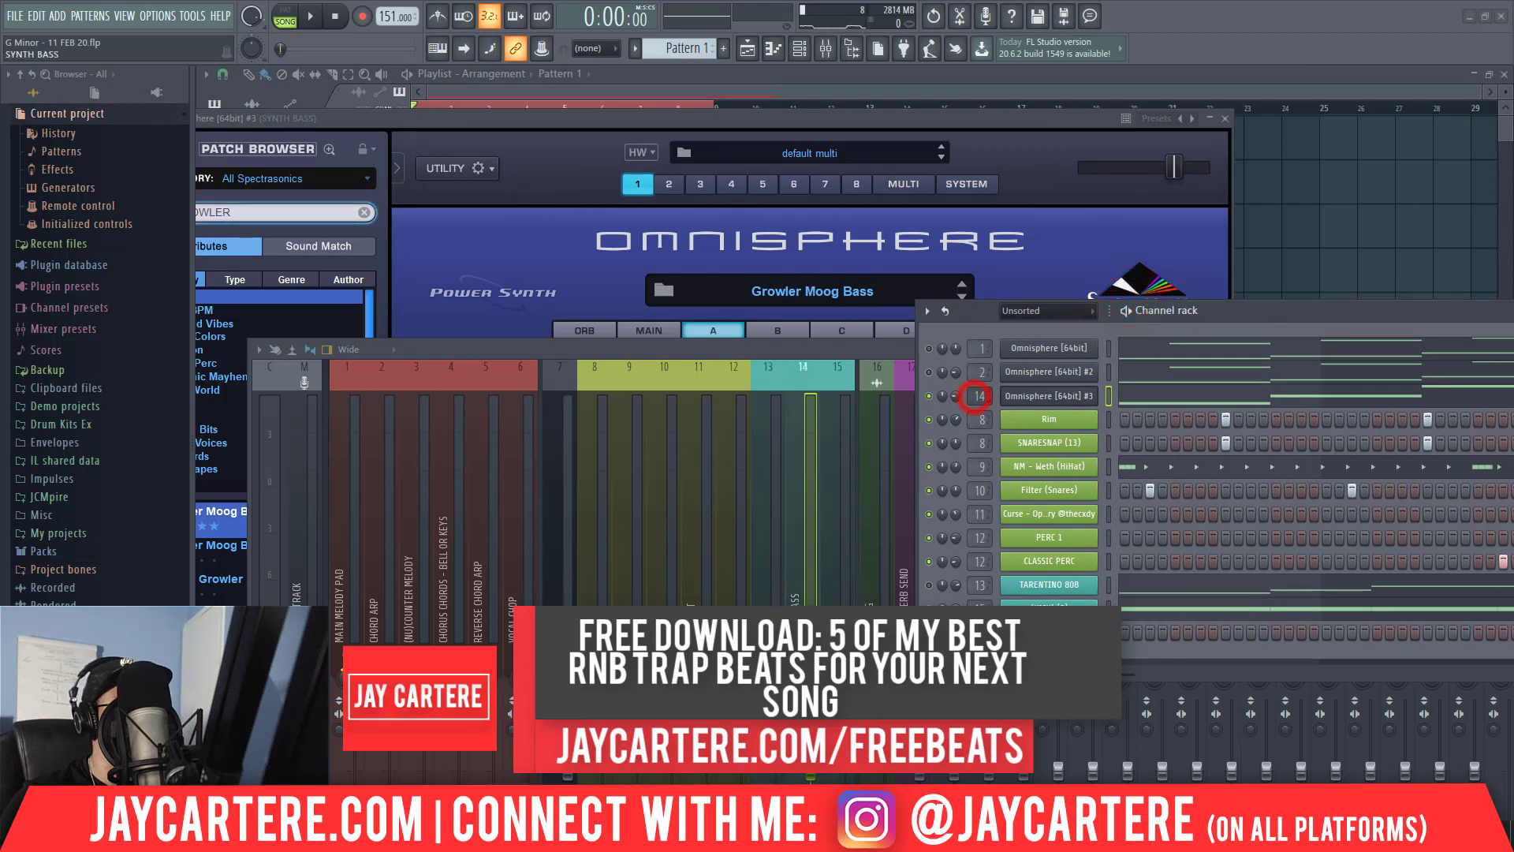
Turn down the Omnisphere [64bit] #3 channel's volume while auditioning the beat, and clear the windows off the playlist.
{"action": "key", "text": "space"}
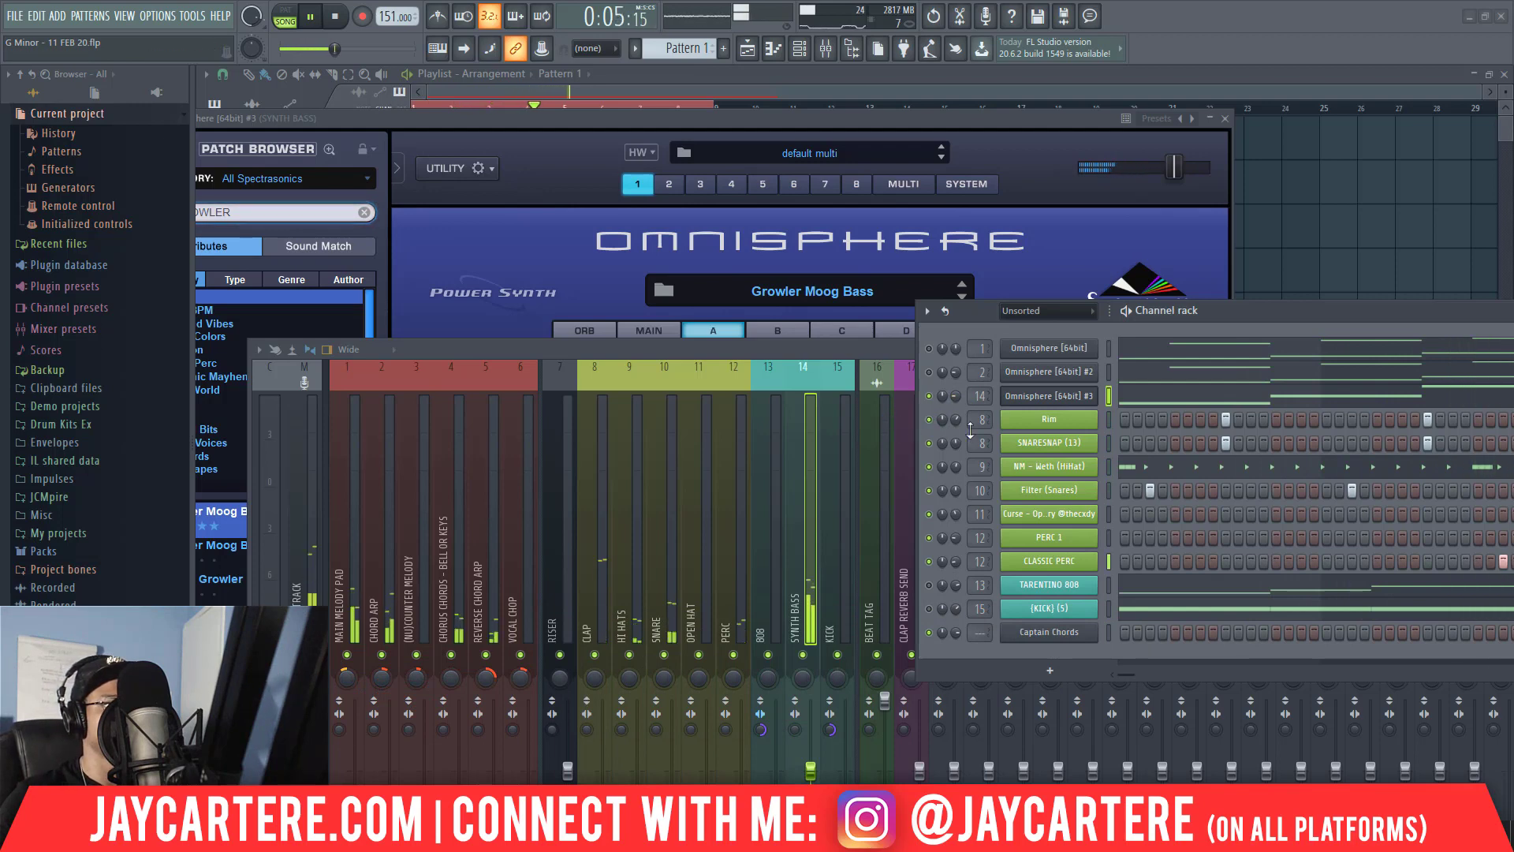
{"action": "left_click_drag", "start_coordinate": [957, 396], "coordinate": [957, 404]}
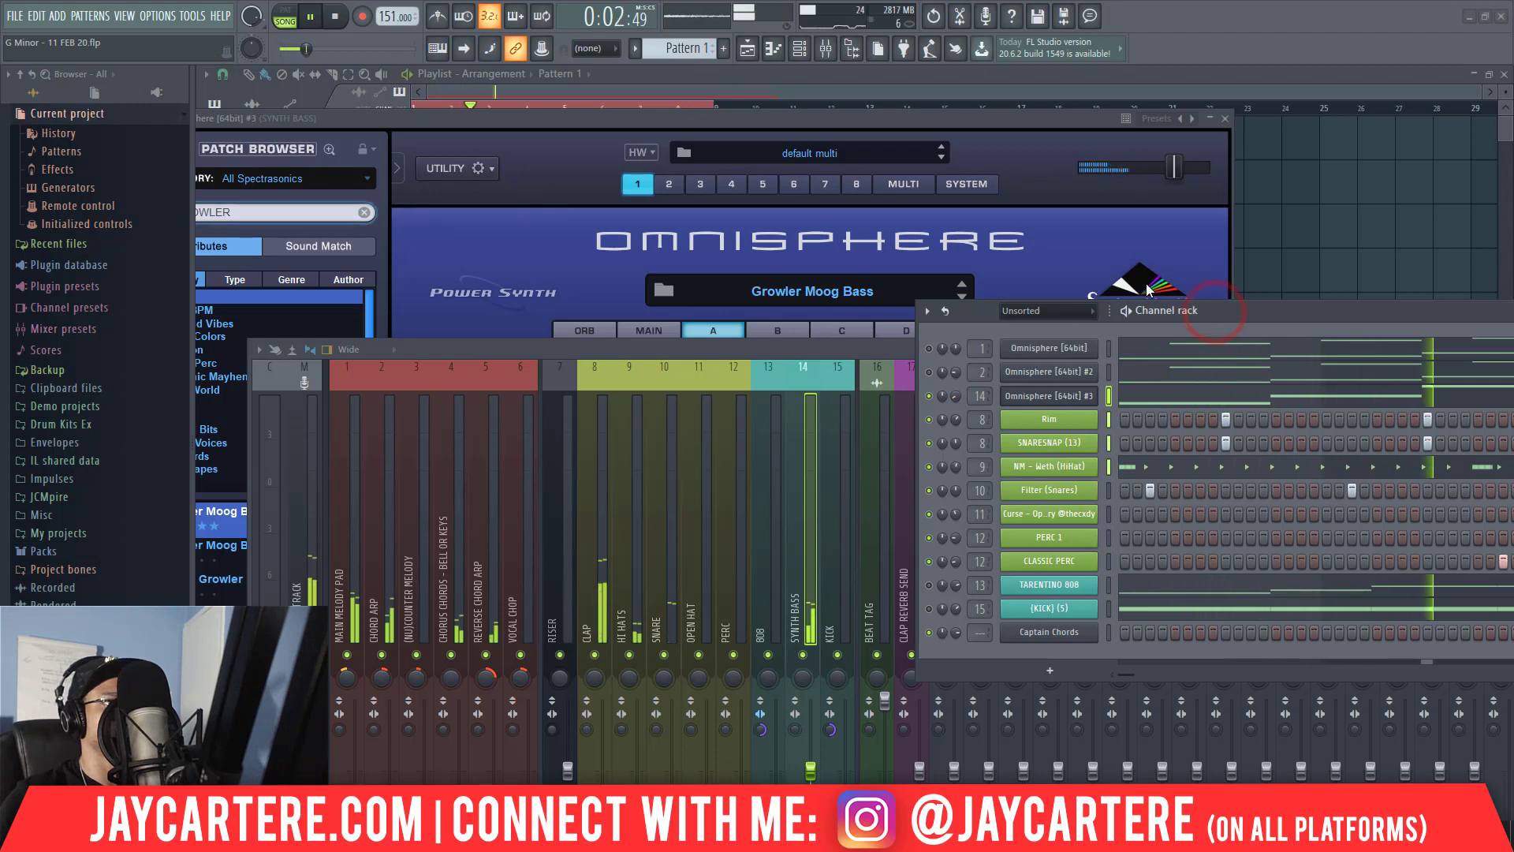
{"action": "left_click", "coordinate": [1229, 120]}
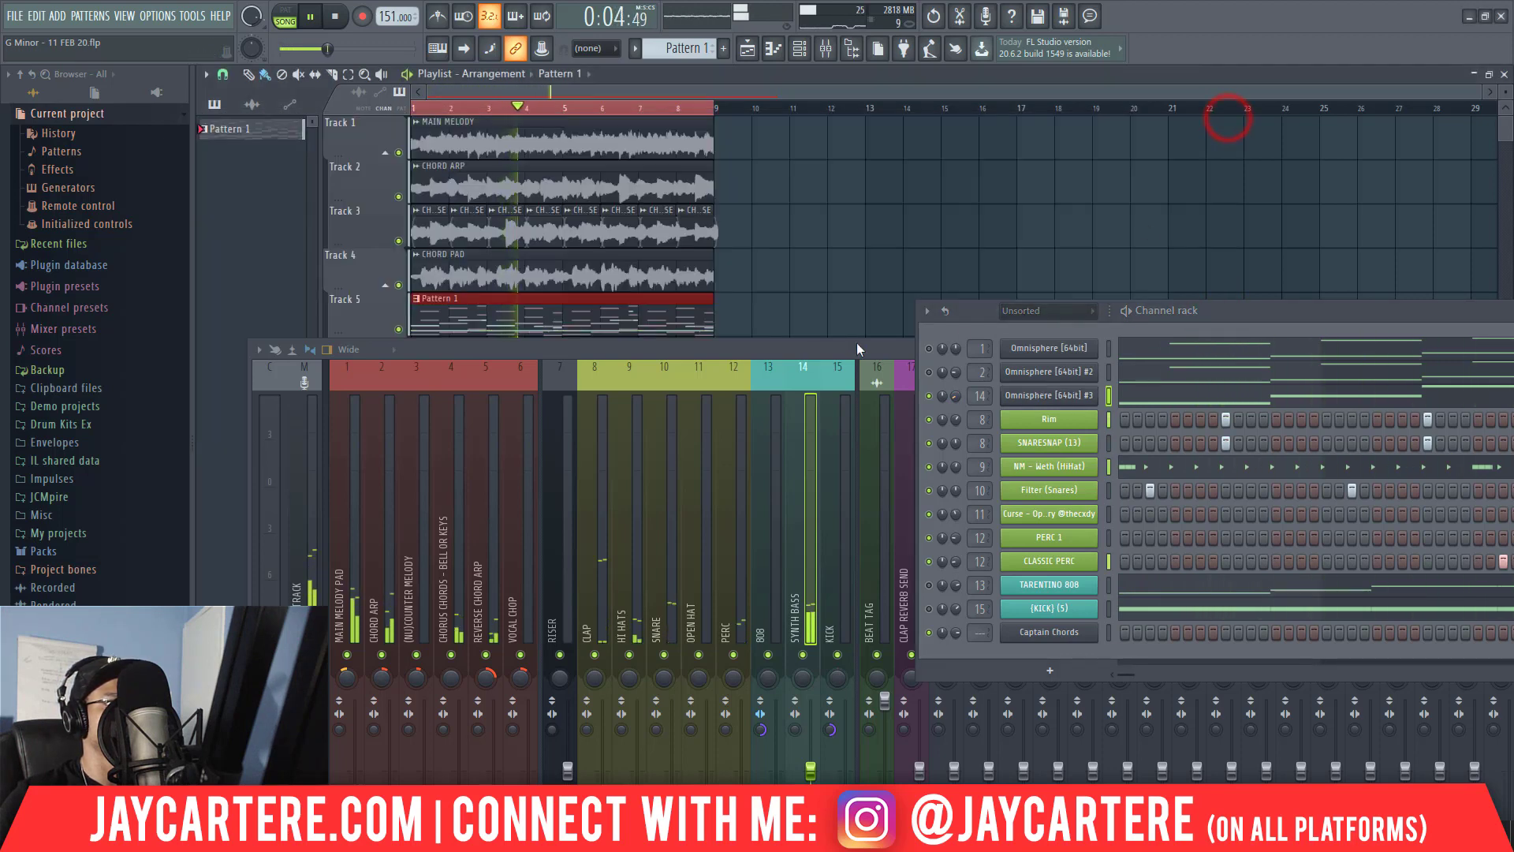
{"action": "left_click_drag", "start_coordinate": [828, 349], "coordinate": [903, 261]}
{"action": "left_click_drag", "start_coordinate": [1051, 280], "coordinate": [1513, 315]}
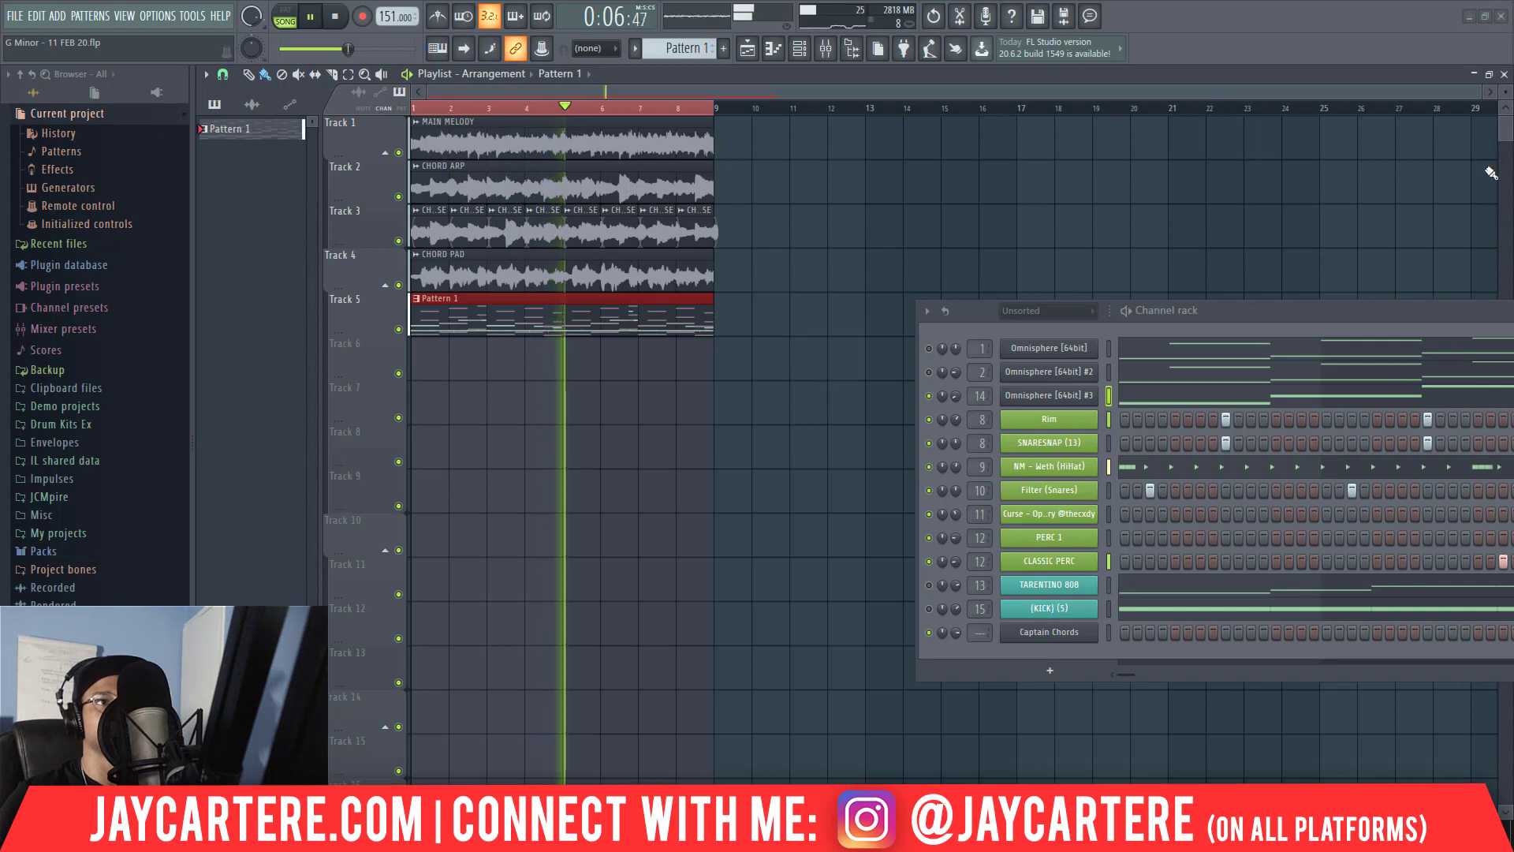
{"action": "left_click_drag", "start_coordinate": [1233, 312], "coordinate": [1513, 177]}
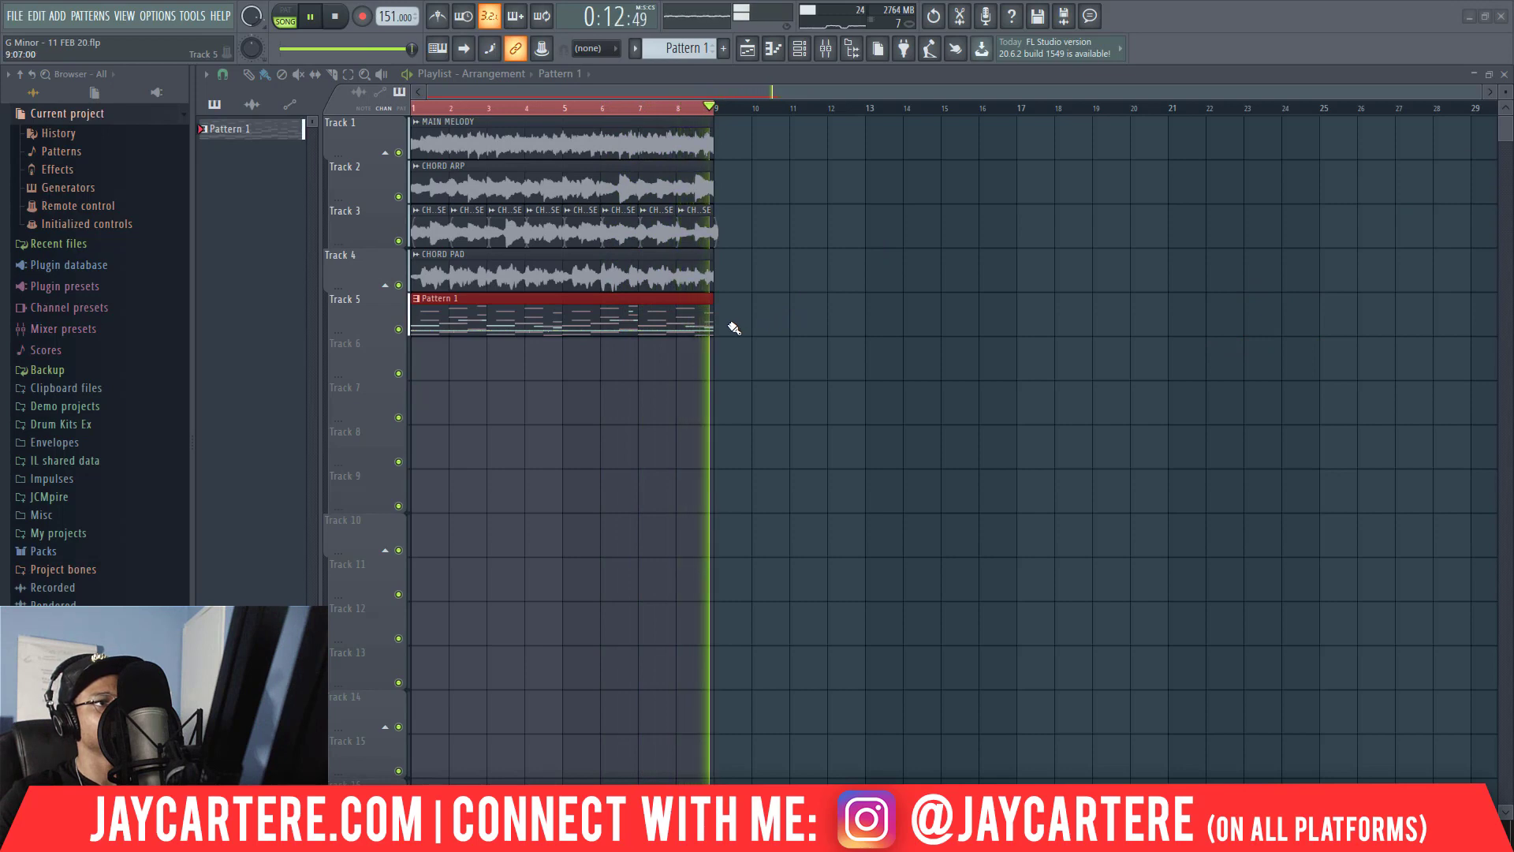
{"action": "key", "text": "space"}
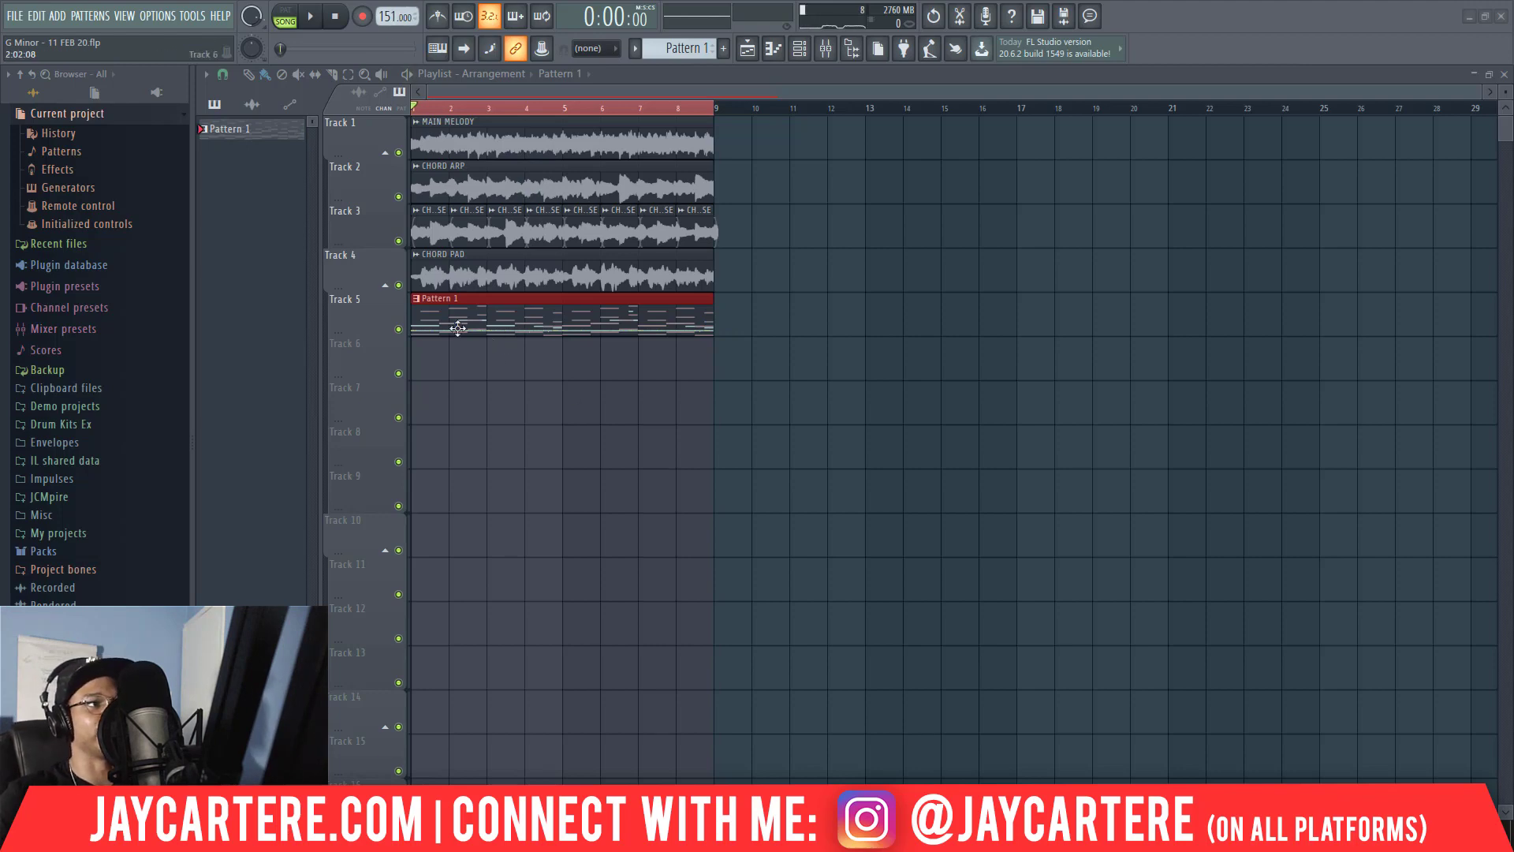
Clone Pattern 1 and split the copy by channel into separate patterns.
{"action": "right_click", "coordinate": [270, 134]}
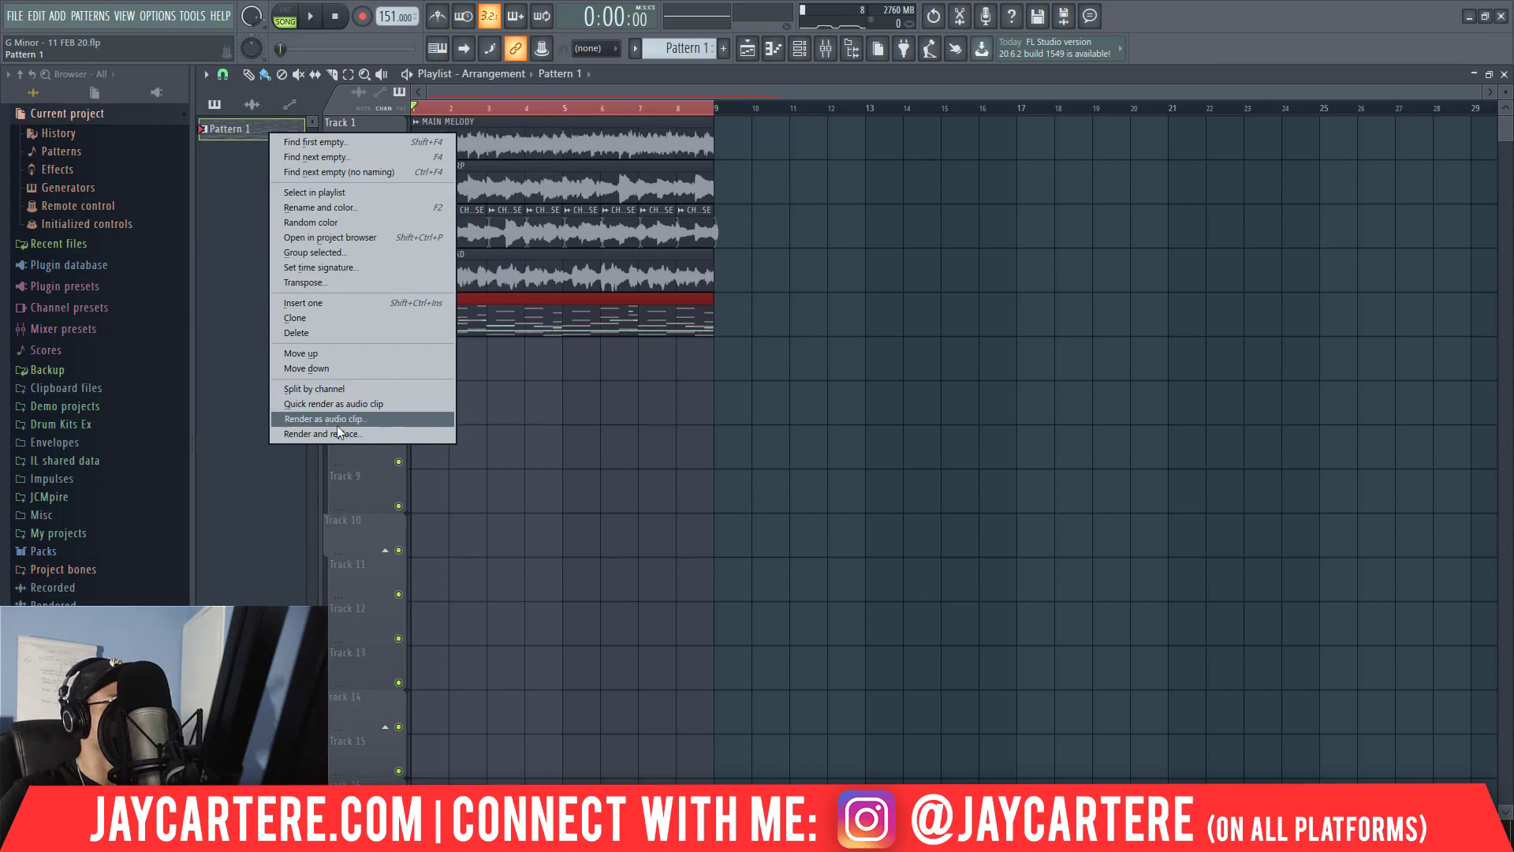
{"action": "left_click", "coordinate": [320, 318]}
{"action": "right_click", "coordinate": [258, 141]}
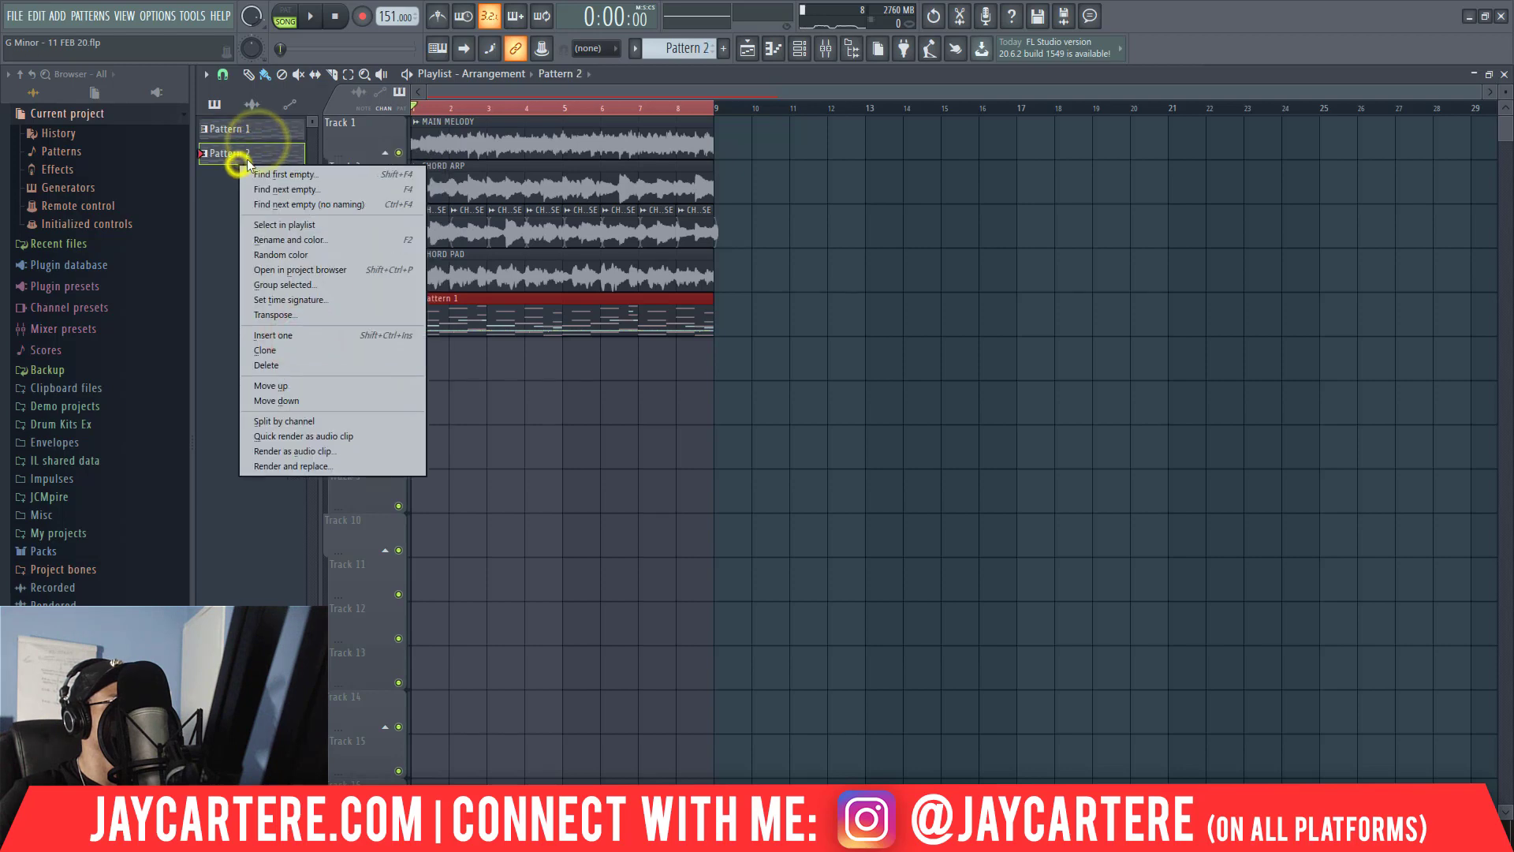
{"action": "left_click", "coordinate": [323, 399]}
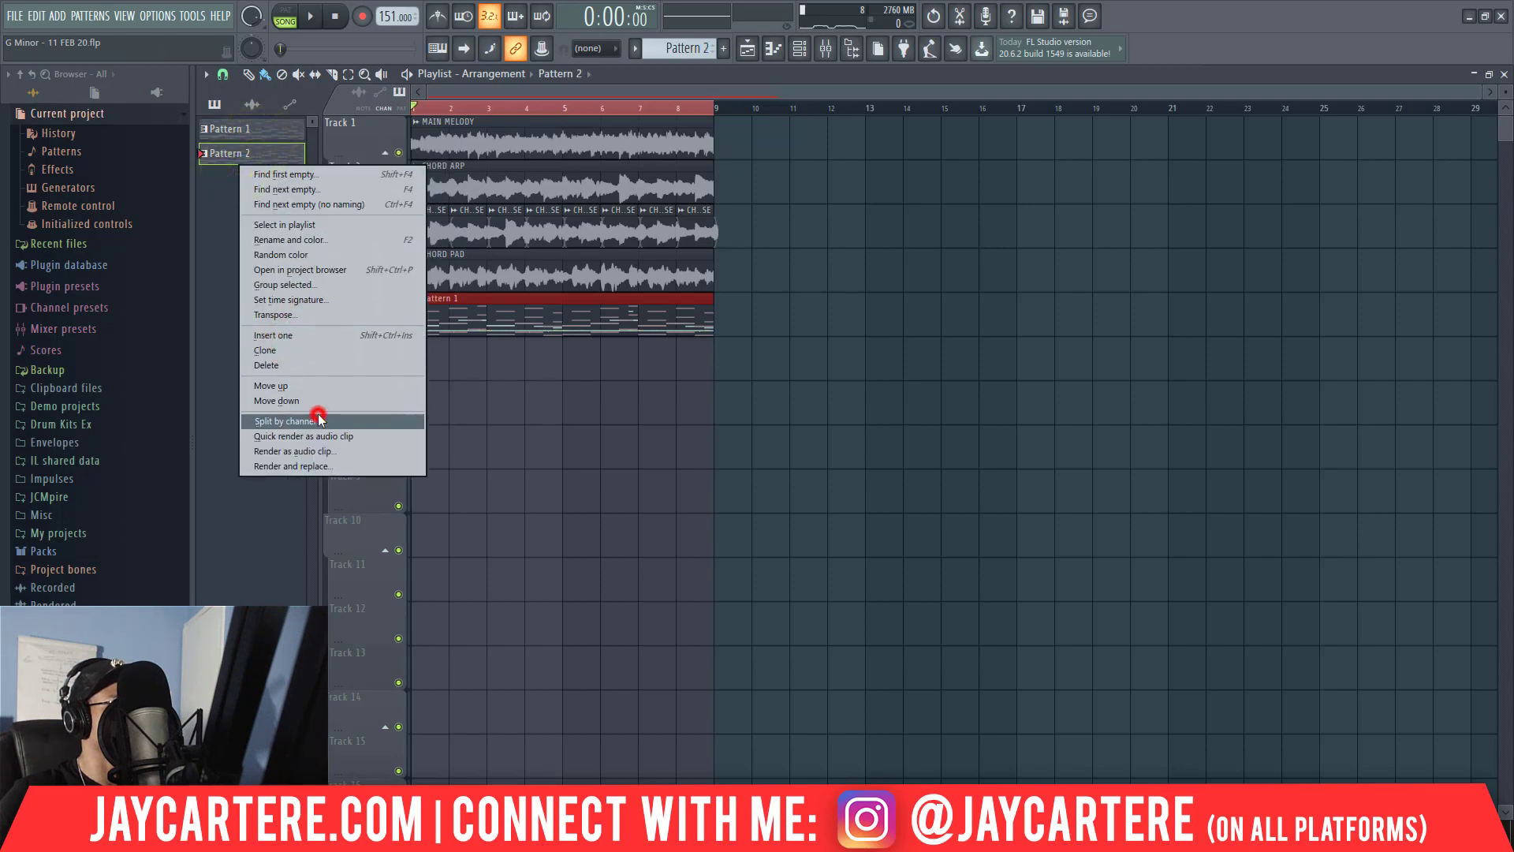
Remove the Pattern 1 clip from Track 5 and place the Omnisphere [64bit] #3 pattern there at bar 1.
{"action": "right_click", "coordinate": [457, 318]}
{"action": "left_click", "coordinate": [252, 130]}
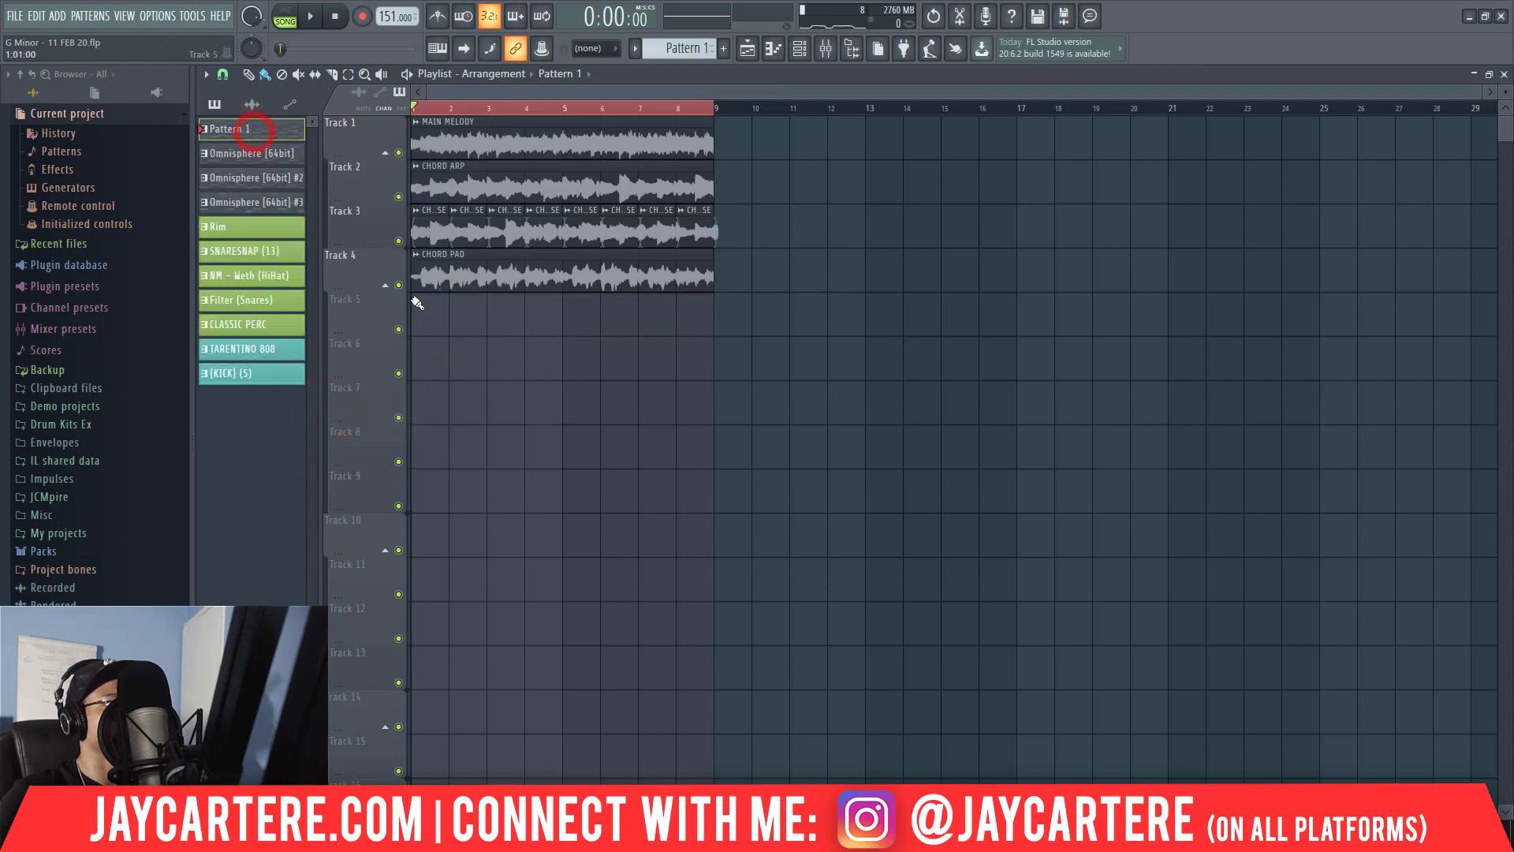
{"action": "left_click", "coordinate": [263, 156]}
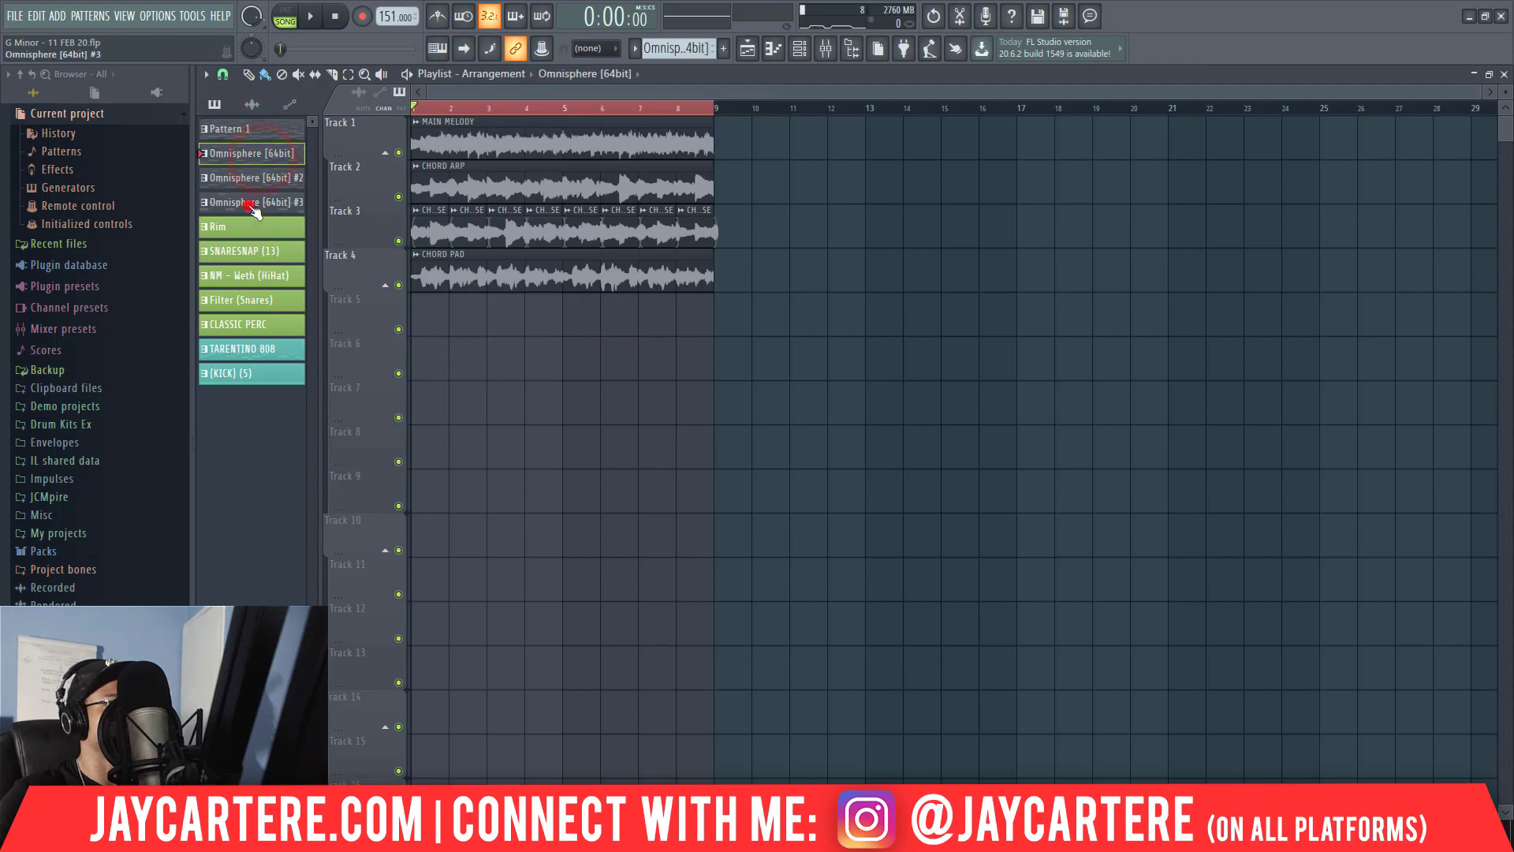
{"action": "left_click", "coordinate": [252, 207]}
{"action": "left_click", "coordinate": [420, 316]}
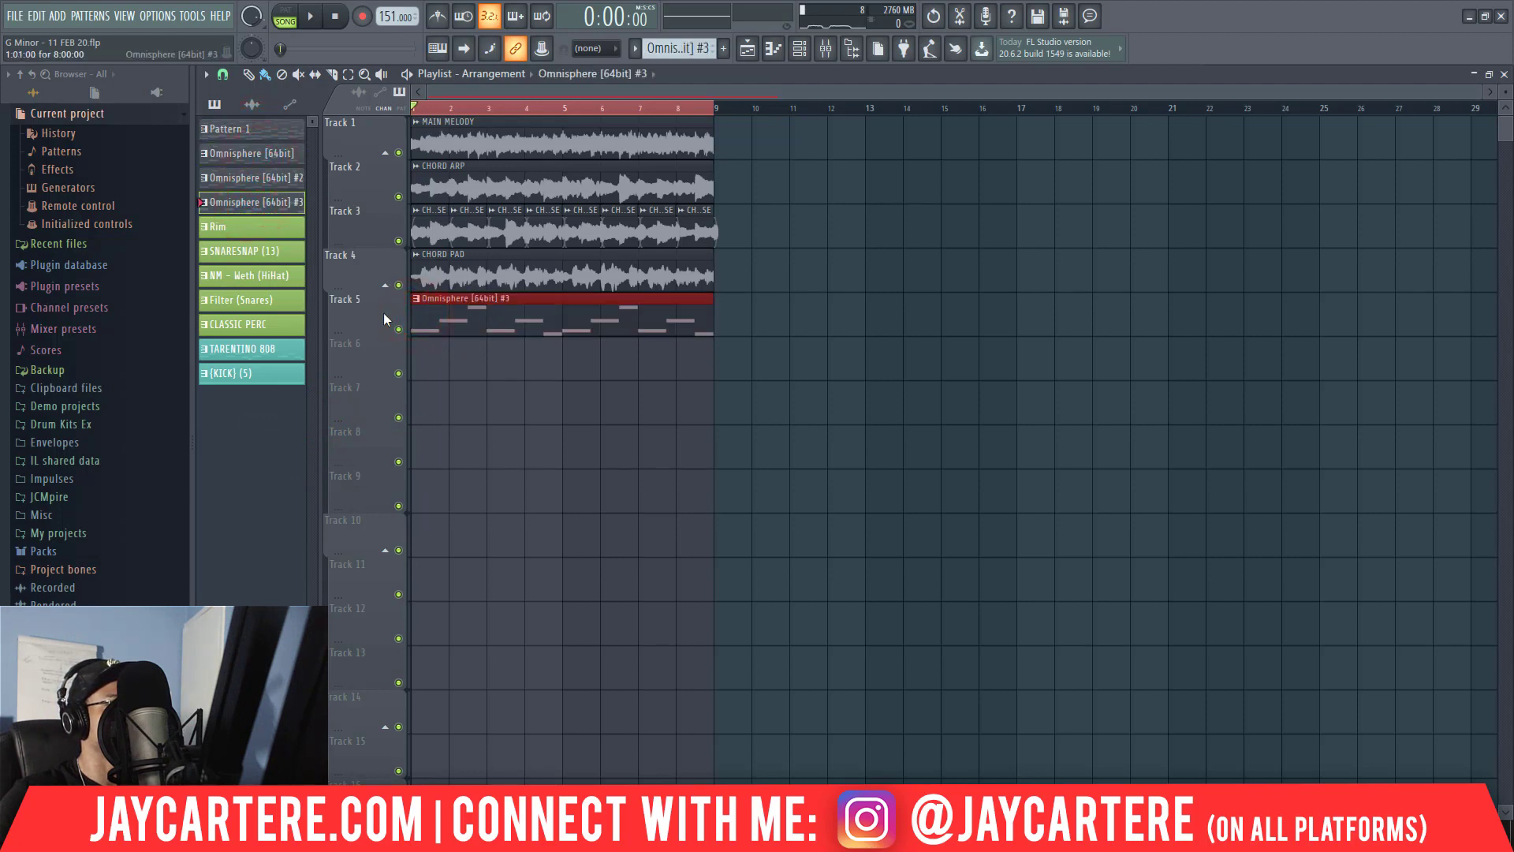
Place the Rim pattern on Track 6 and the SNARESNAP (13) pattern on Track 7, both starting at bar 1.
{"action": "left_click", "coordinate": [262, 228]}
{"action": "left_click", "coordinate": [441, 363]}
{"action": "left_click_drag", "start_coordinate": [511, 355], "coordinate": [472, 352]}
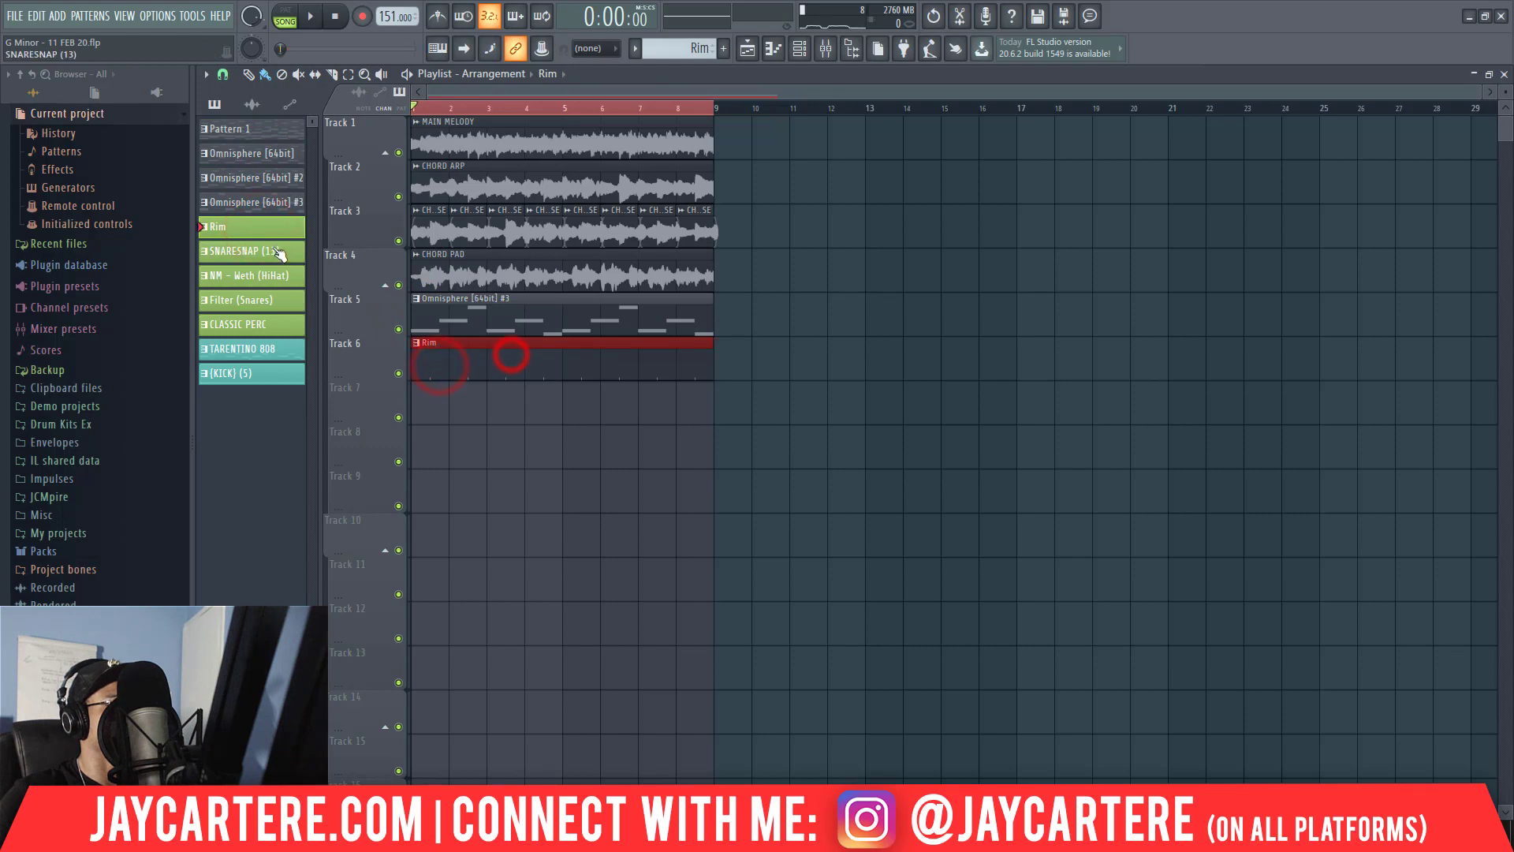
{"action": "left_click", "coordinate": [271, 250]}
{"action": "left_click", "coordinate": [466, 397]}
{"action": "left_click_drag", "start_coordinate": [569, 403], "coordinate": [530, 402]}
Place the NM - Weth (HiHat) pattern on Track 8 and two back-to-back Filter (Snares) clips on Track 9, starting at bar 1.
{"action": "left_click", "coordinate": [253, 275]}
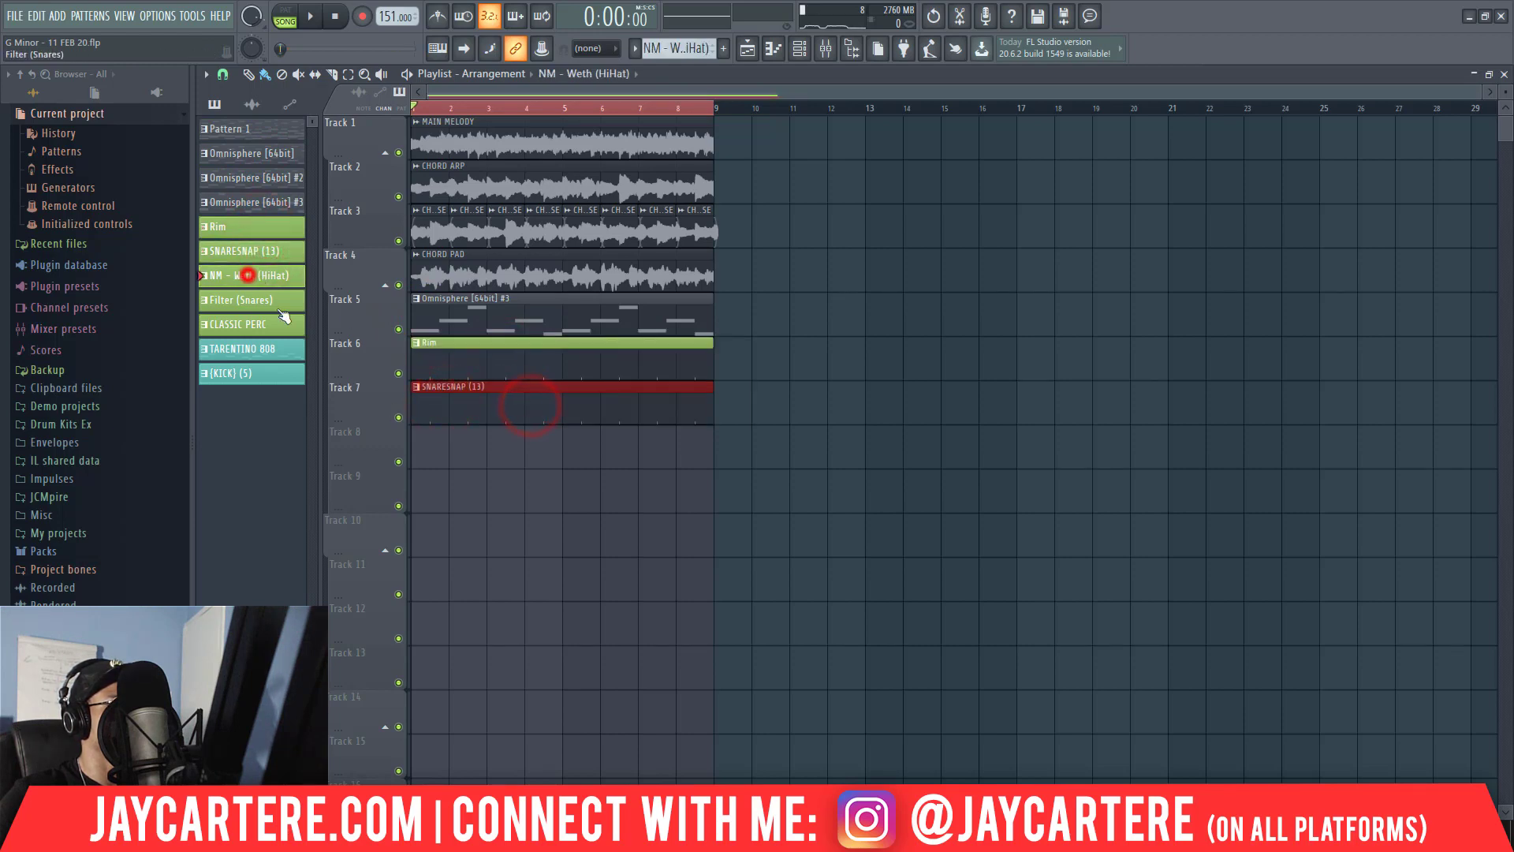
{"action": "left_click", "coordinate": [427, 447]}
{"action": "left_click", "coordinate": [262, 301]}
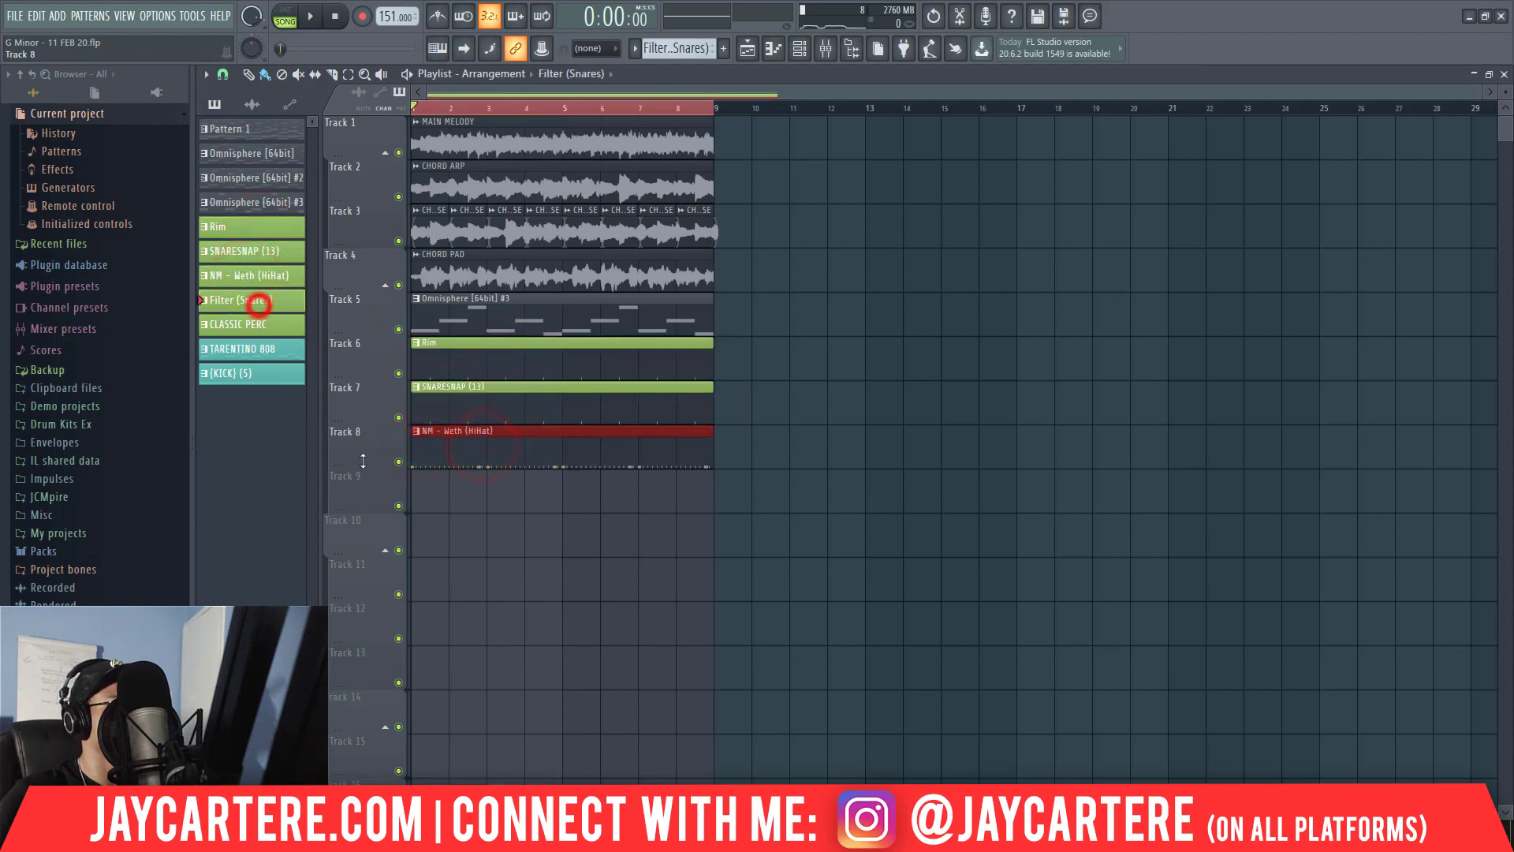
{"action": "left_click", "coordinate": [415, 489]}
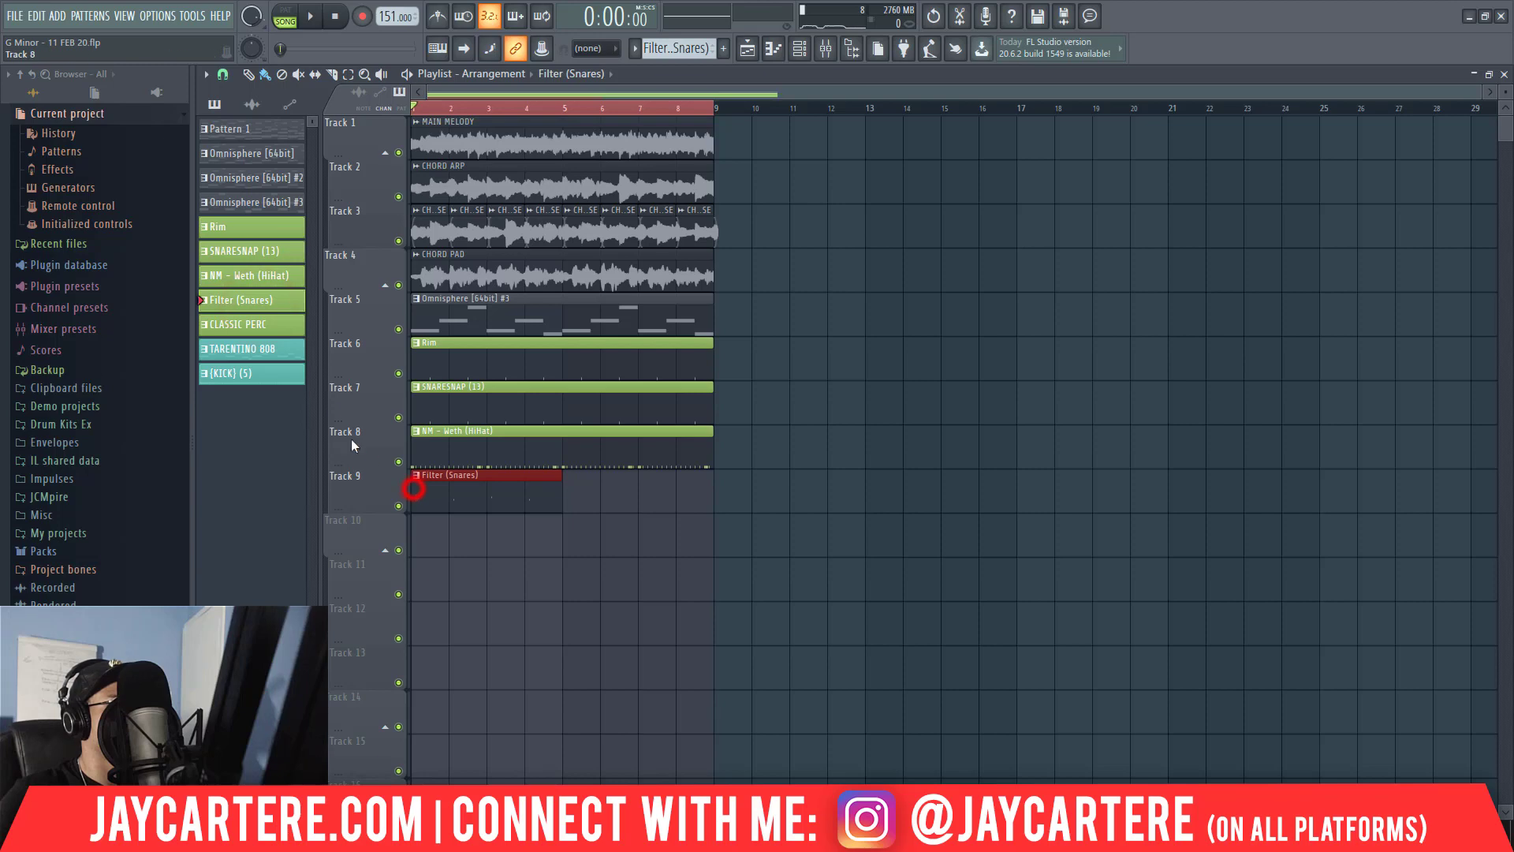
{"action": "left_click", "coordinate": [567, 491]}
Place the CLASSIC PERC, TARENTINO 808 and (KICK) (5) patterns at bar 1 on Tracks 10, 11 and 12.
{"action": "left_click", "coordinate": [250, 324]}
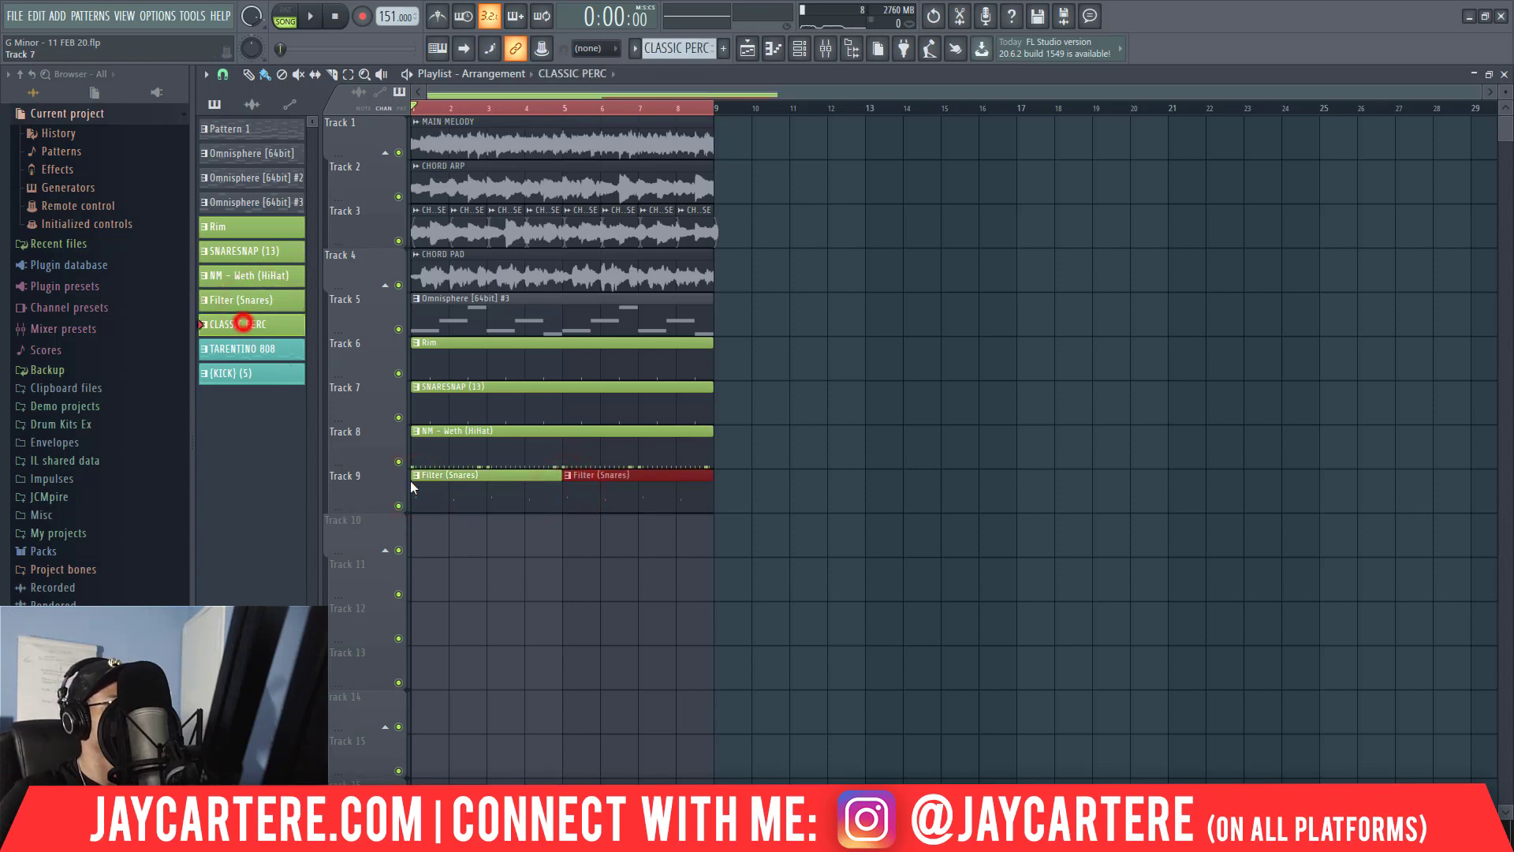
{"action": "left_click", "coordinate": [444, 560]}
{"action": "left_click_drag", "start_coordinate": [427, 548], "coordinate": [425, 524]}
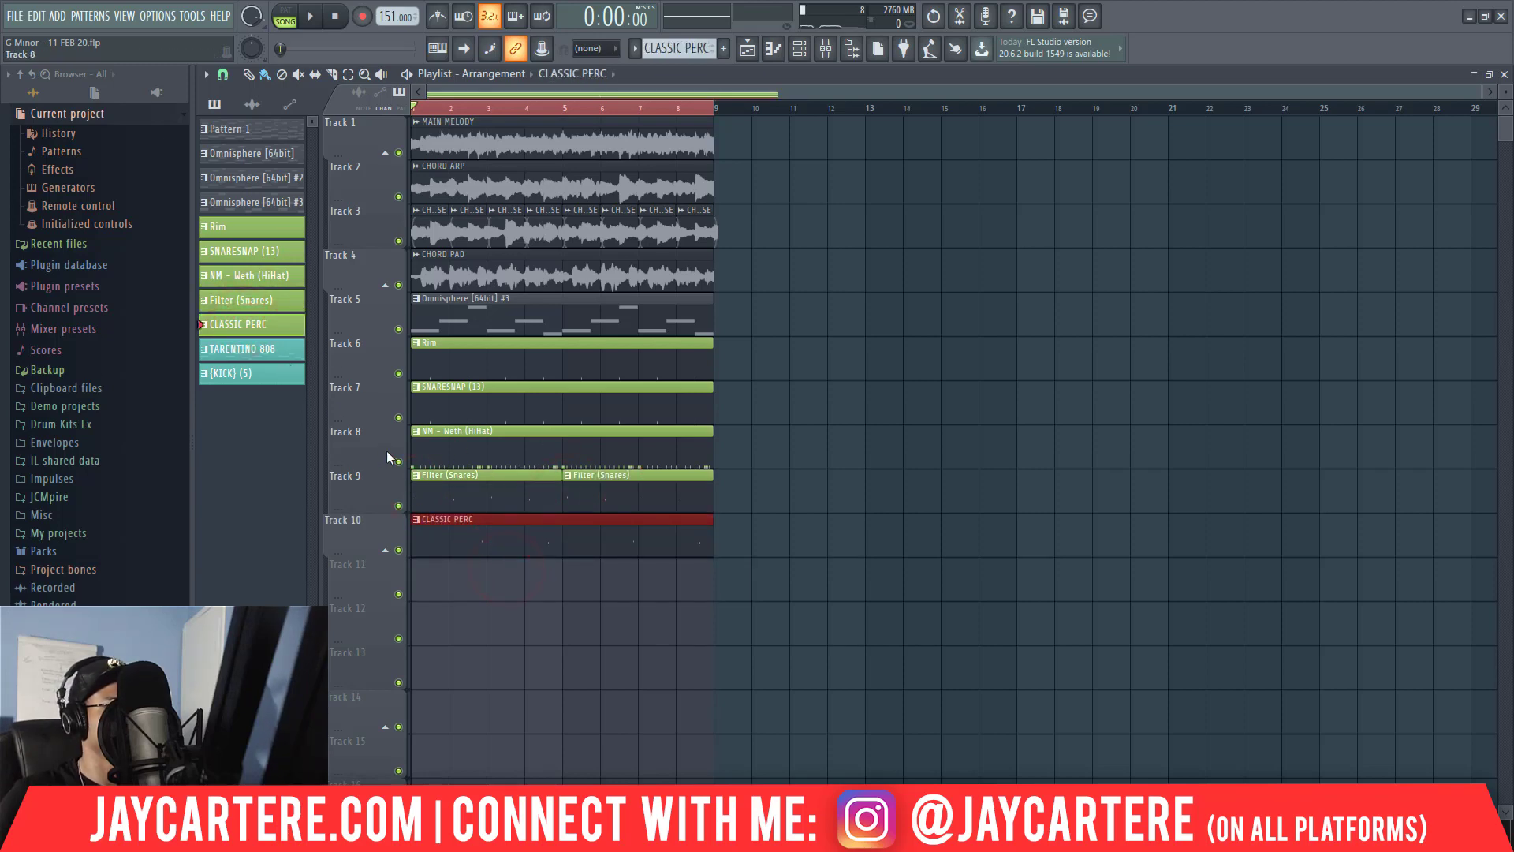
{"action": "left_click", "coordinate": [282, 349]}
{"action": "left_click_drag", "start_coordinate": [430, 587], "coordinate": [484, 613]}
{"action": "left_click", "coordinate": [271, 382]}
{"action": "left_click", "coordinate": [442, 619]}
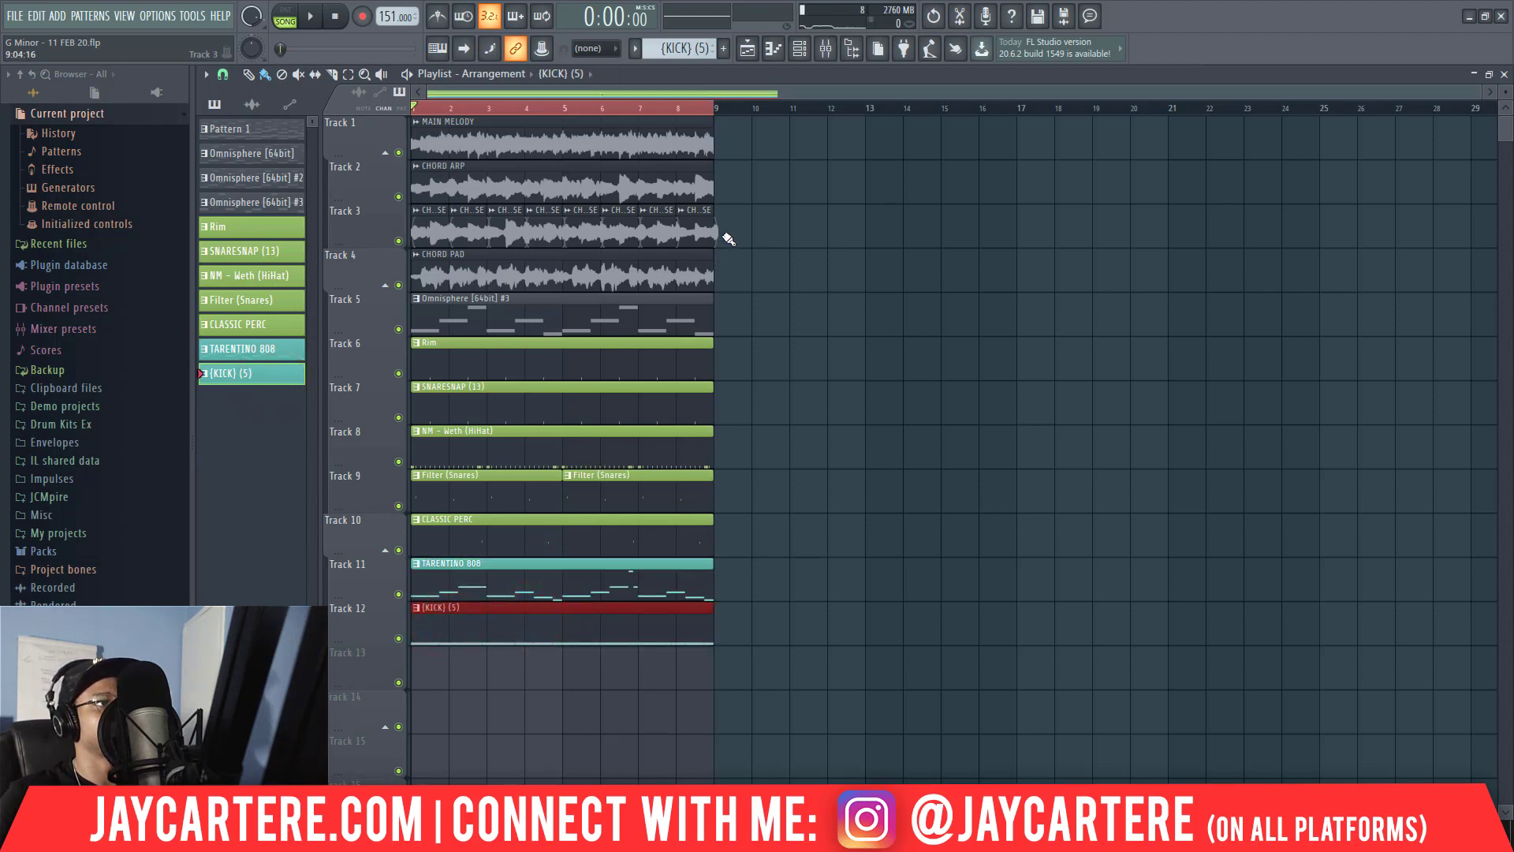
Play back the loop and move the Omnisphere [64bit] #3 clip on Track 5 to bar 17.
{"action": "key", "text": "space"}
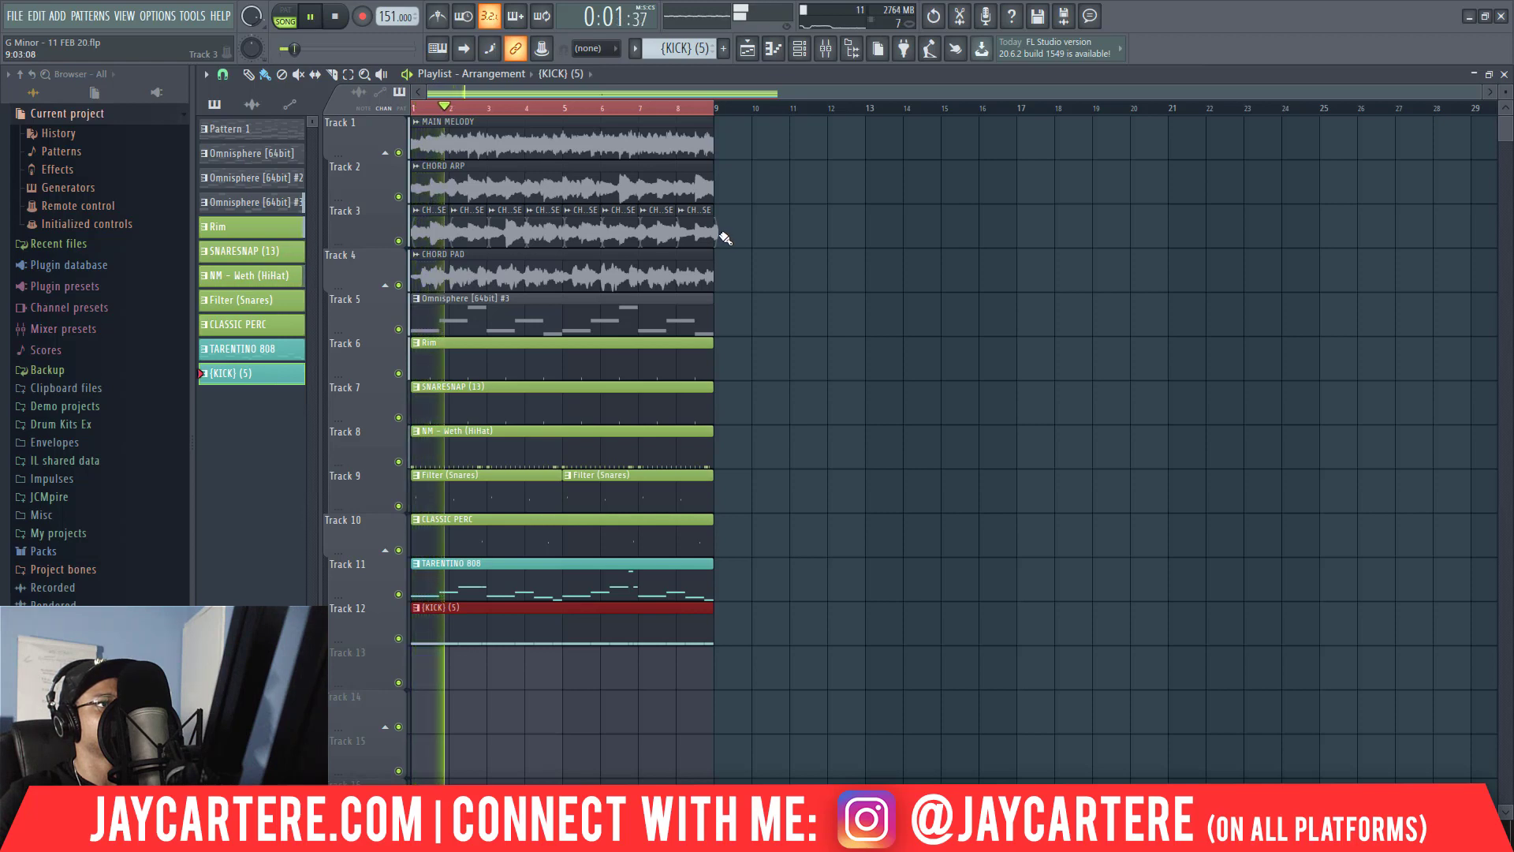
{"action": "left_click_drag", "start_coordinate": [530, 320], "coordinate": [830, 327]}
{"action": "key", "text": "space"}
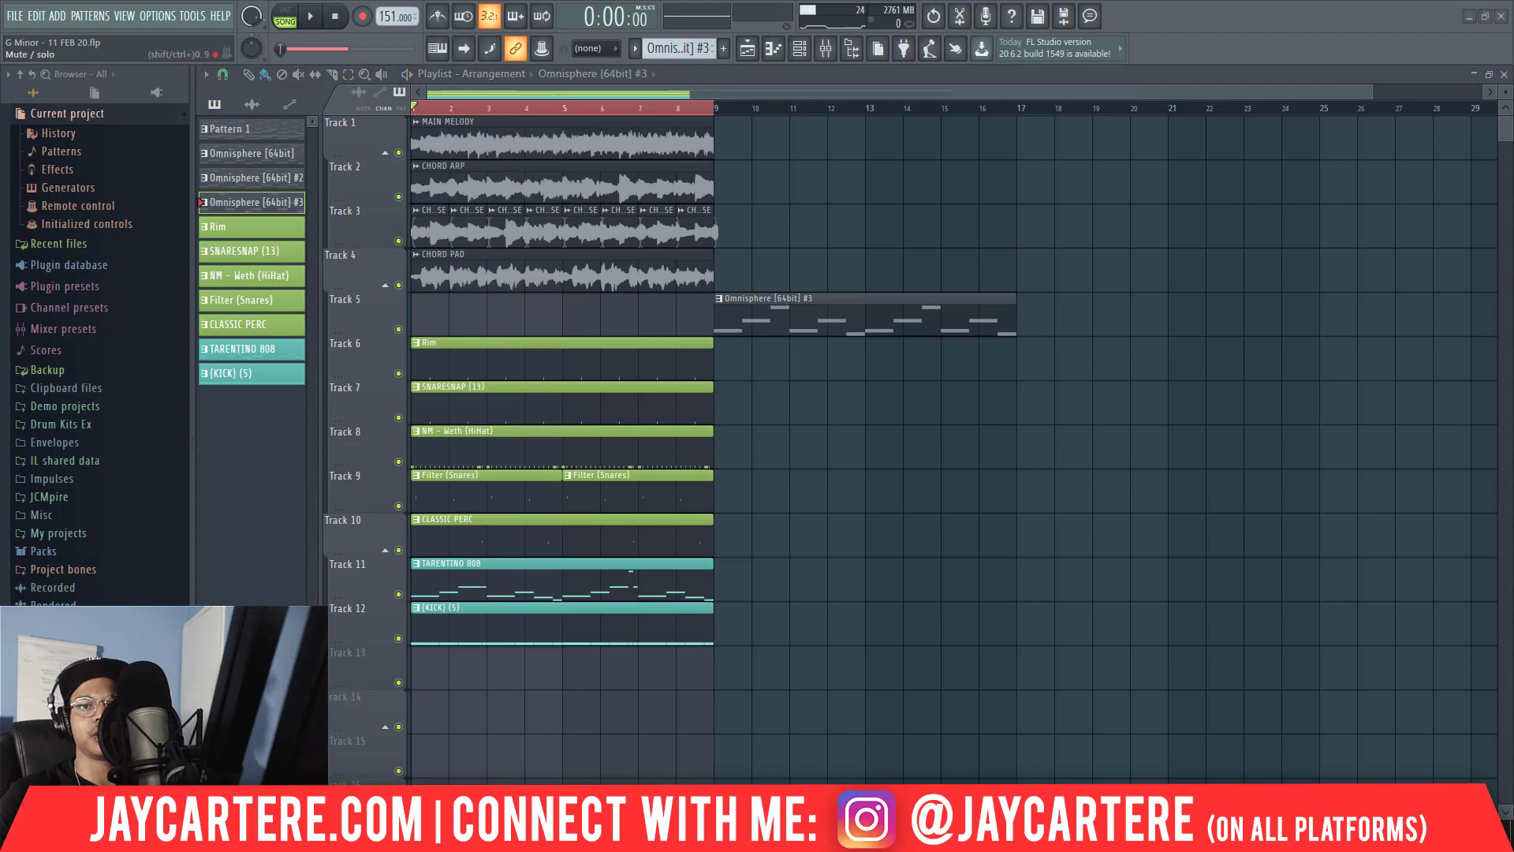
{"action": "key", "text": "space"}
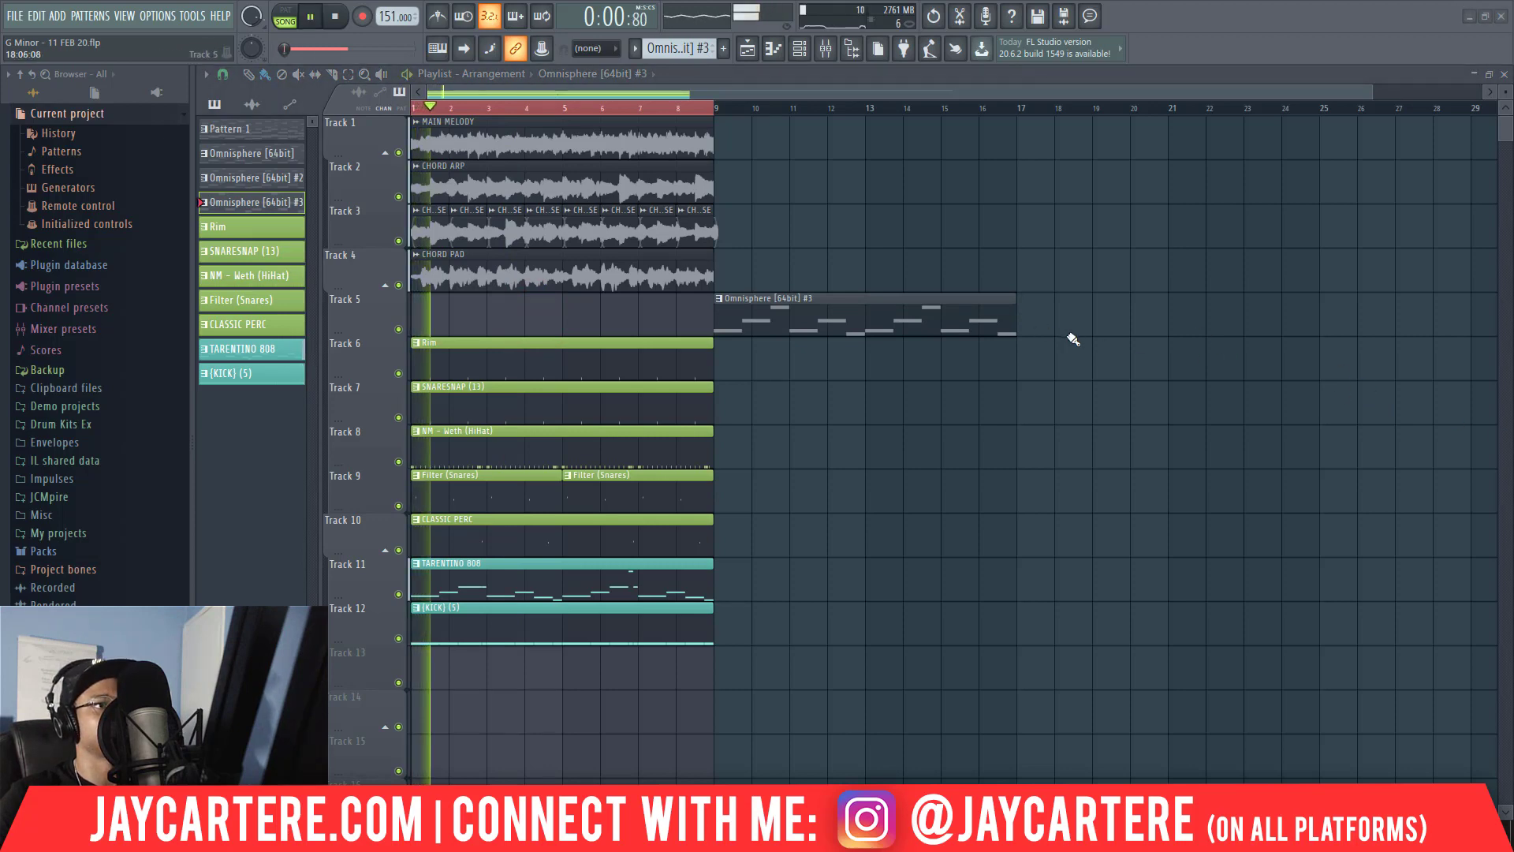
{"action": "left_click_drag", "start_coordinate": [828, 307], "coordinate": [1092, 314]}
Duplicate the eight-bar section to bar 9, then move both copies together to start at bar 25.
{"action": "left_click_drag", "start_coordinate": [861, 656], "coordinate": [742, 139]}
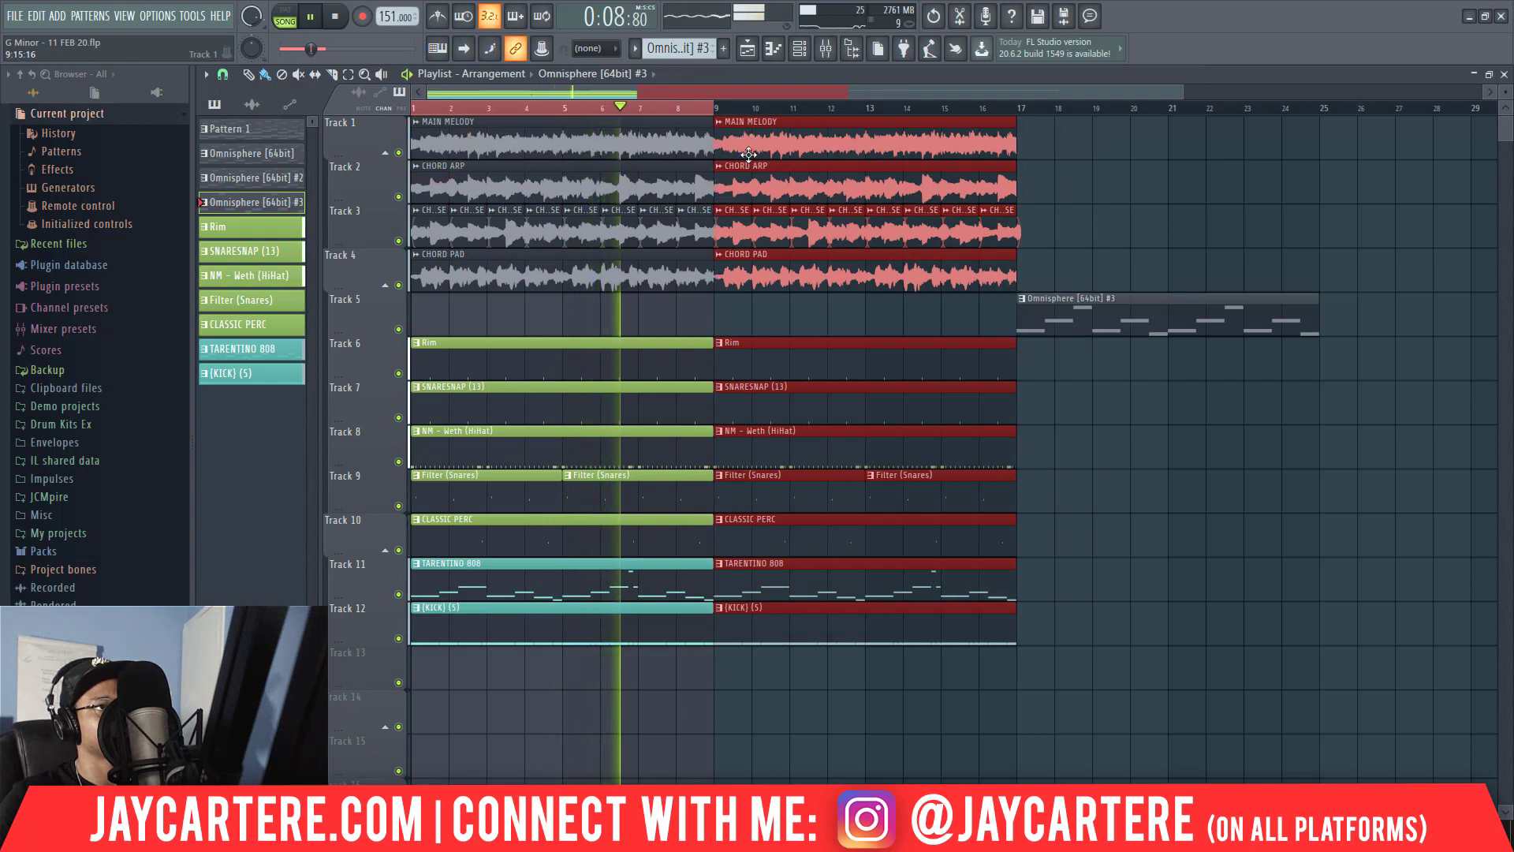
{"action": "left_click_drag", "start_coordinate": [1183, 92], "coordinate": [1483, 92]}
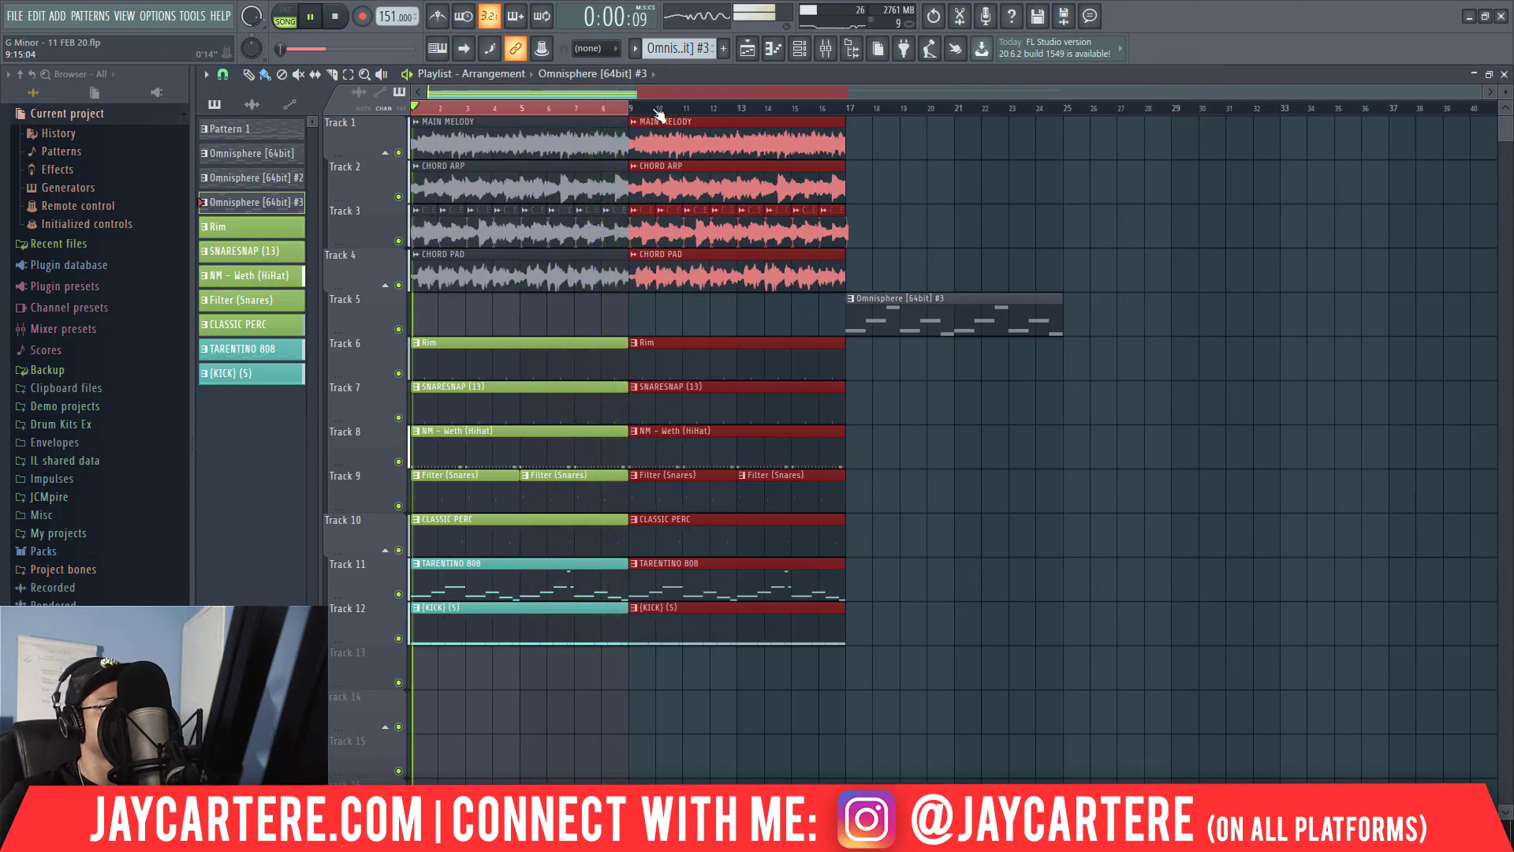
{"action": "left_click_drag", "start_coordinate": [654, 107], "coordinate": [827, 107]}
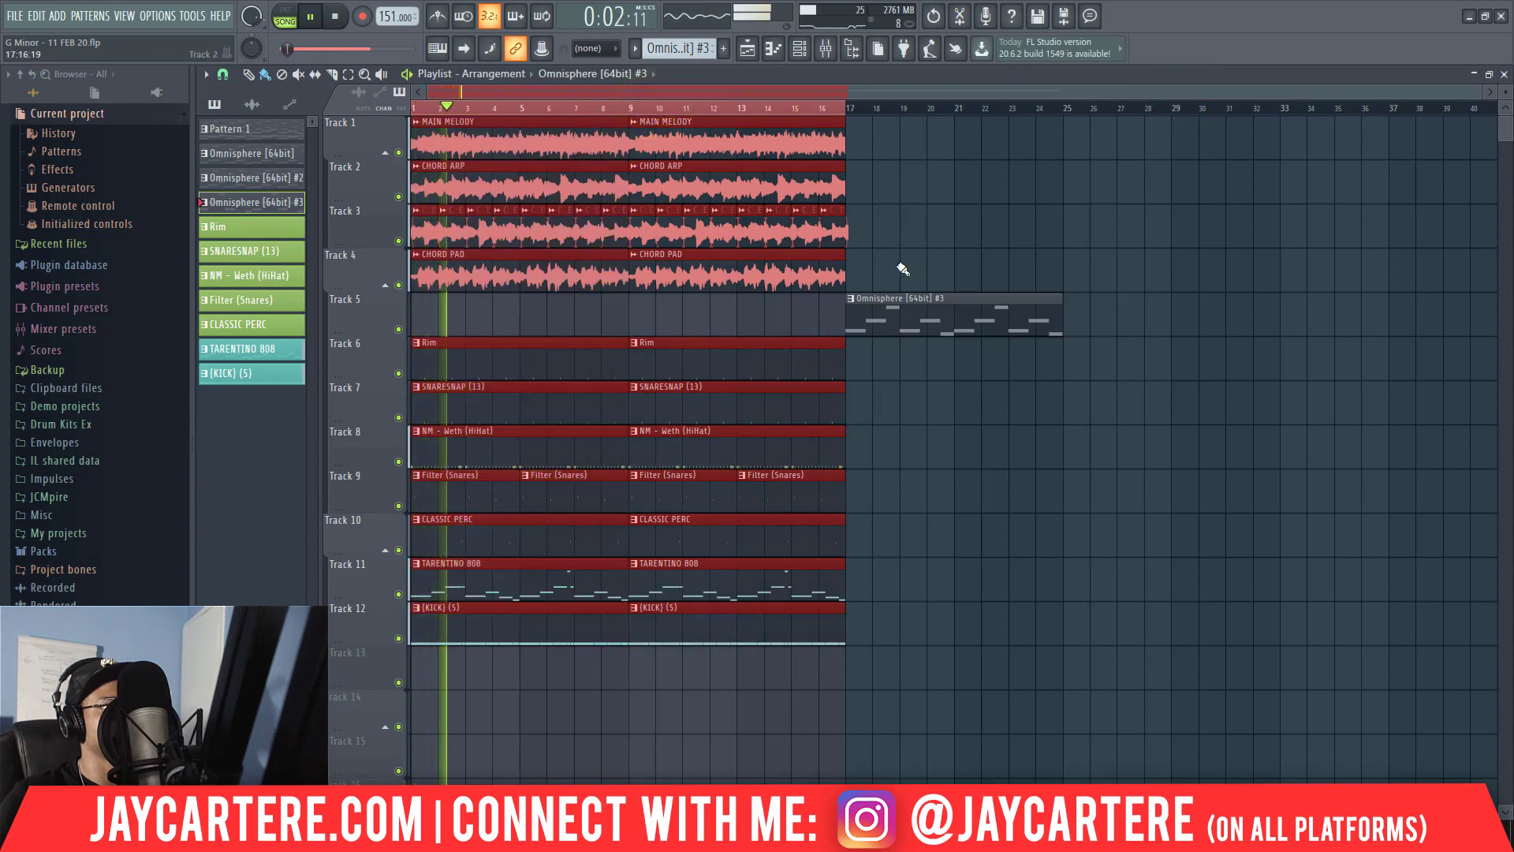
{"action": "key", "text": "space"}
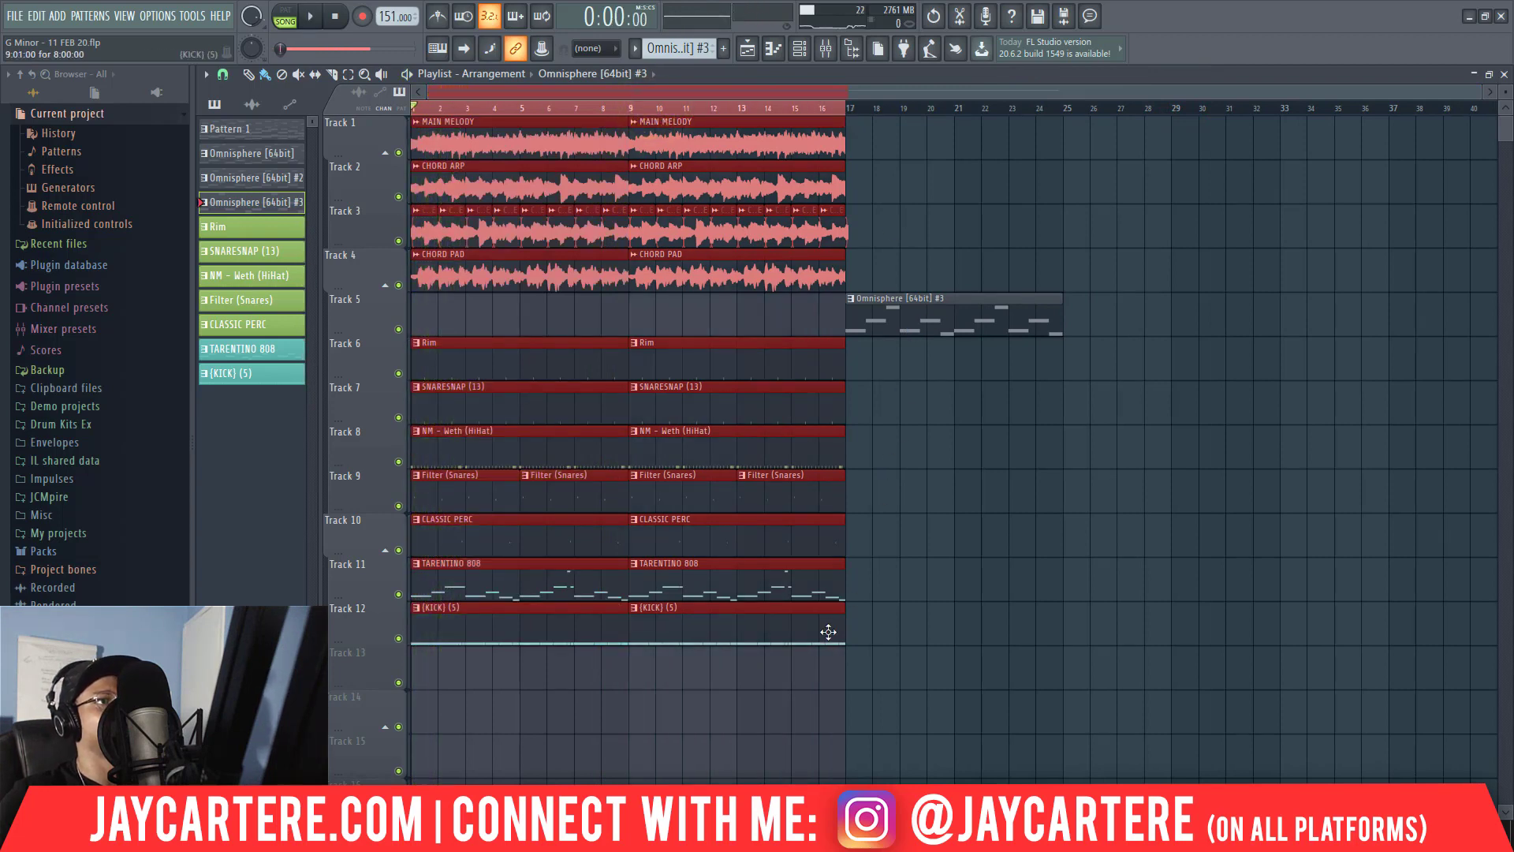
{"action": "left_click_drag", "start_coordinate": [490, 139], "coordinate": [1141, 173]}
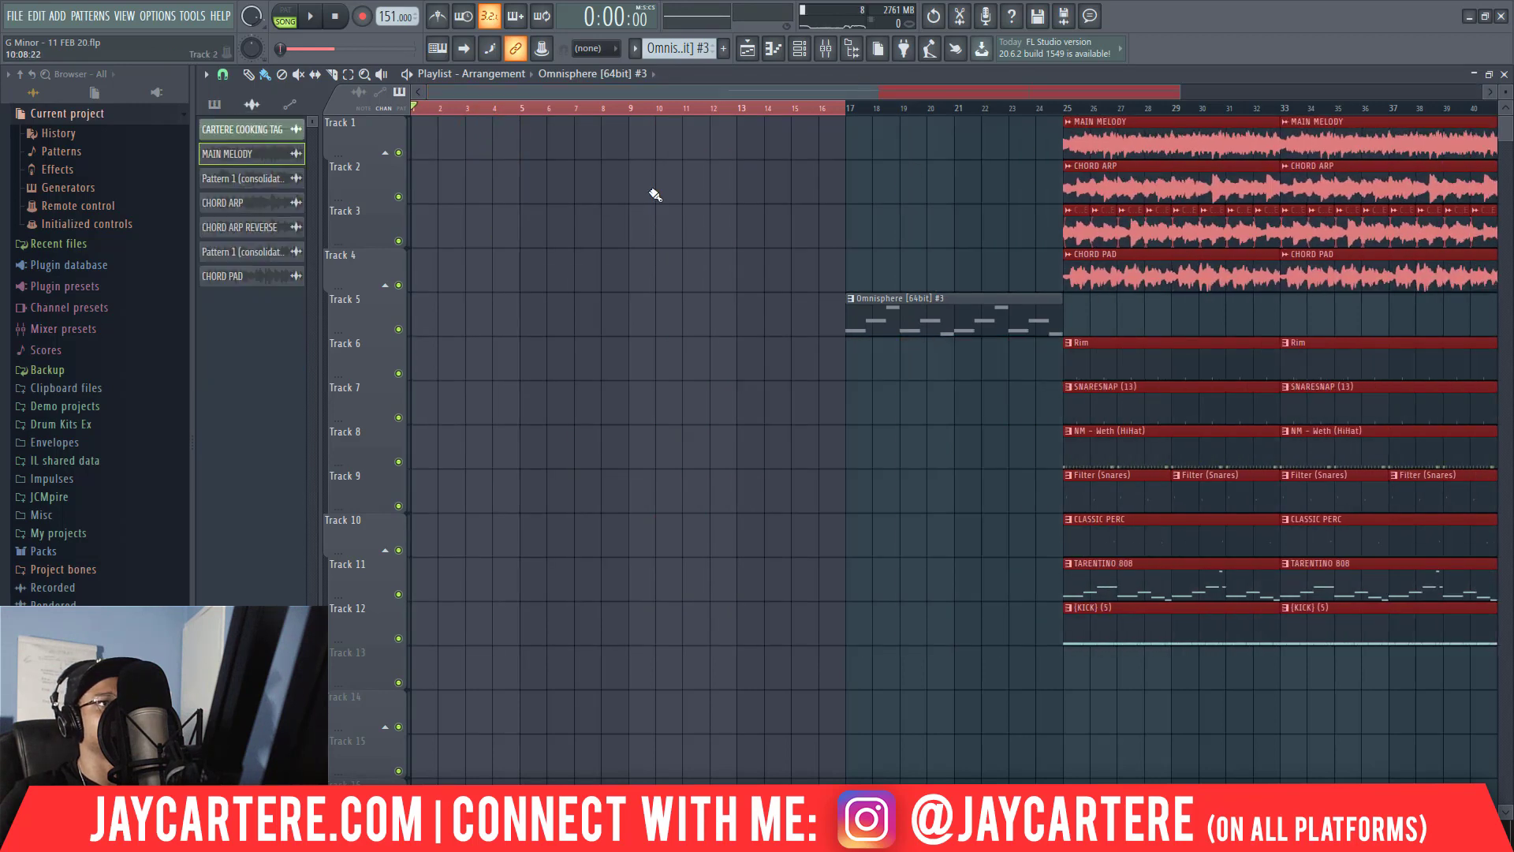
Place MAIN MELODY clips on Track 1 at bars 1, 9 and 17, removing the stray clip from Track 2.
{"action": "left_click", "coordinate": [653, 192]}
{"action": "right_click", "coordinate": [721, 187]}
{"action": "left_click", "coordinate": [1130, 144]}
{"action": "left_click", "coordinate": [714, 140]}
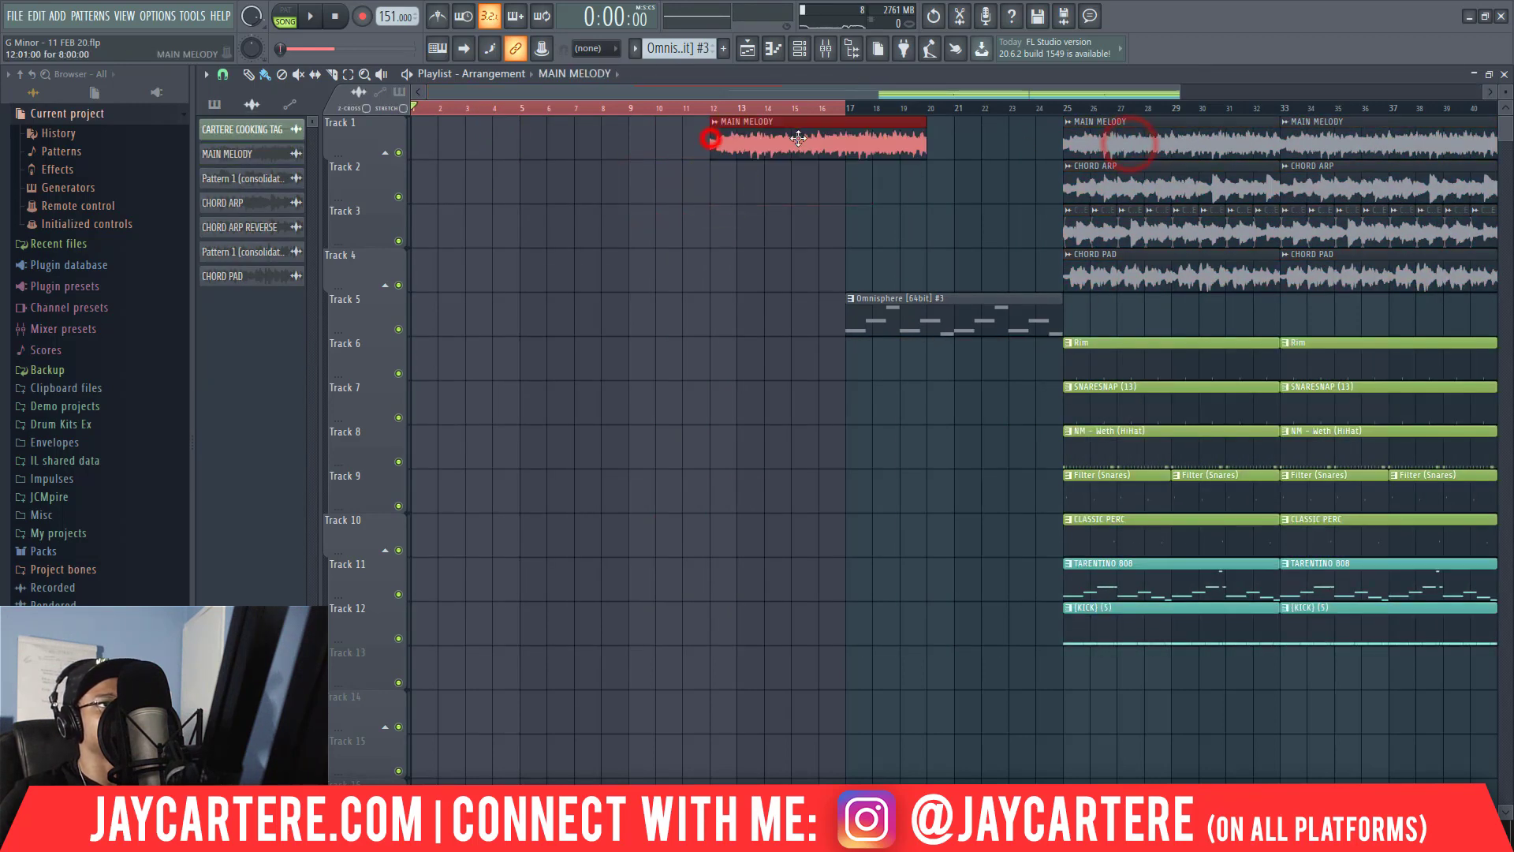
{"action": "left_click_drag", "start_coordinate": [794, 140], "coordinate": [497, 141]}
{"action": "left_click", "coordinate": [641, 139]}
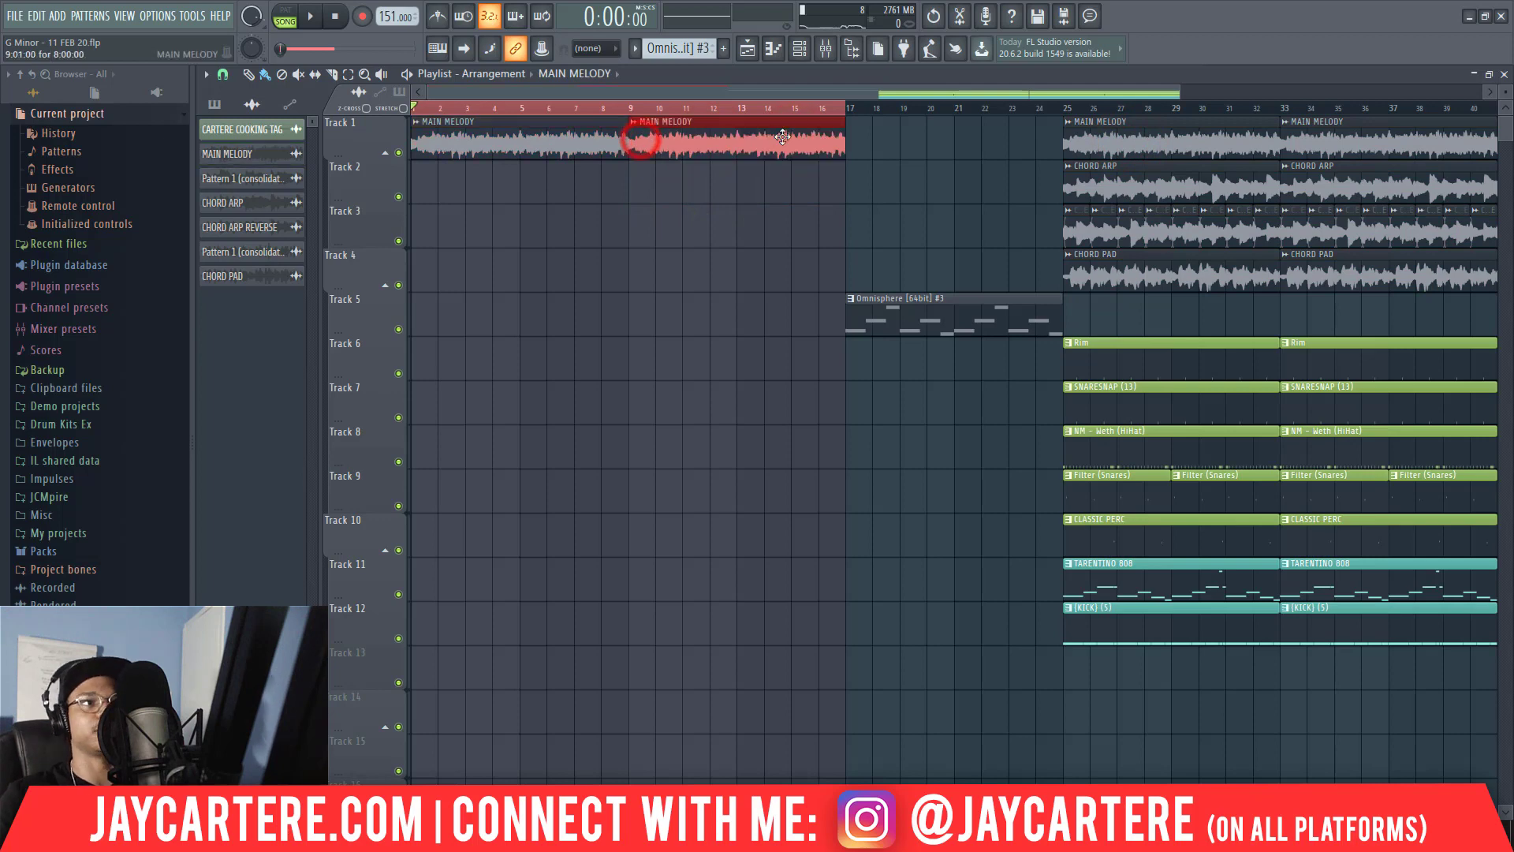
{"action": "left_click", "coordinate": [851, 147]}
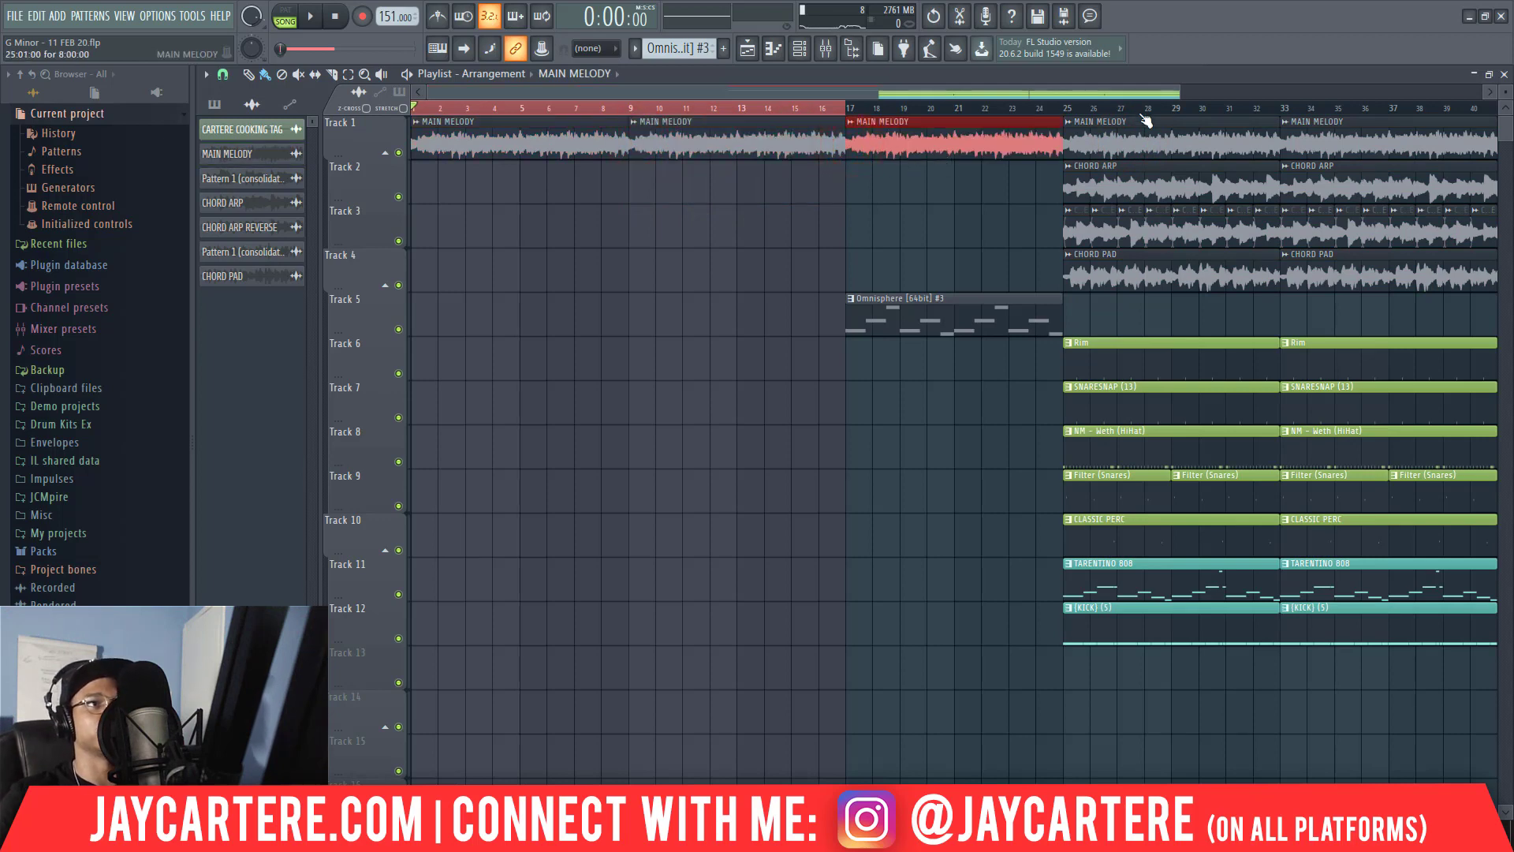
Copy one CHORD ARP clip to bar 9 on Track 2 and eight bars of CHORD ARP REVERSE clips to bar 17 on Track 3.
{"action": "left_click_drag", "start_coordinate": [1178, 94], "coordinate": [1211, 159]}
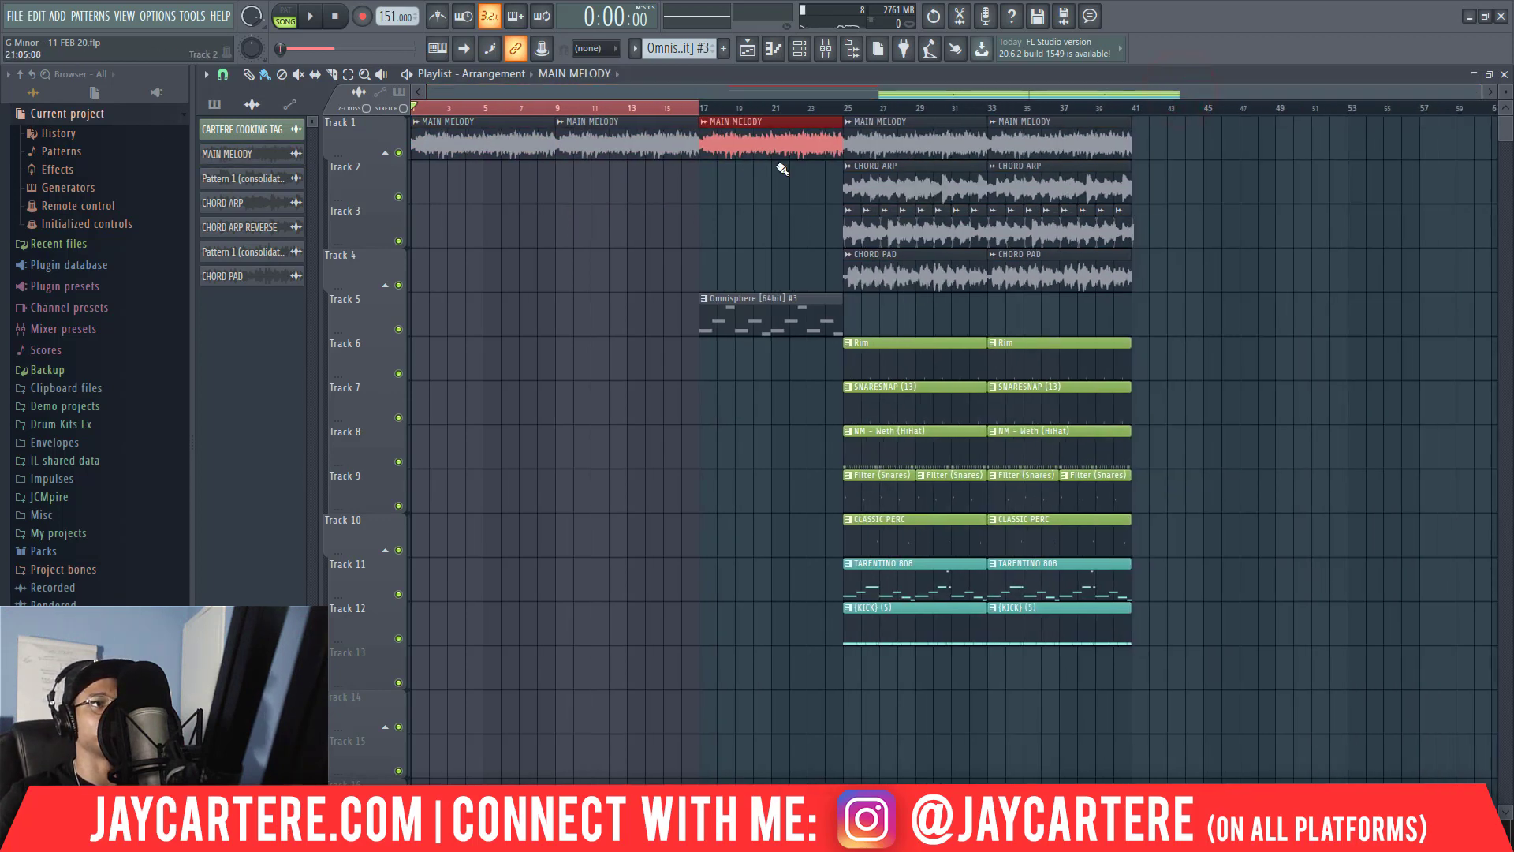
{"action": "left_click_drag", "start_coordinate": [1164, 223], "coordinate": [888, 209]}
{"action": "left_click_drag", "start_coordinate": [1173, 180], "coordinate": [623, 166]}
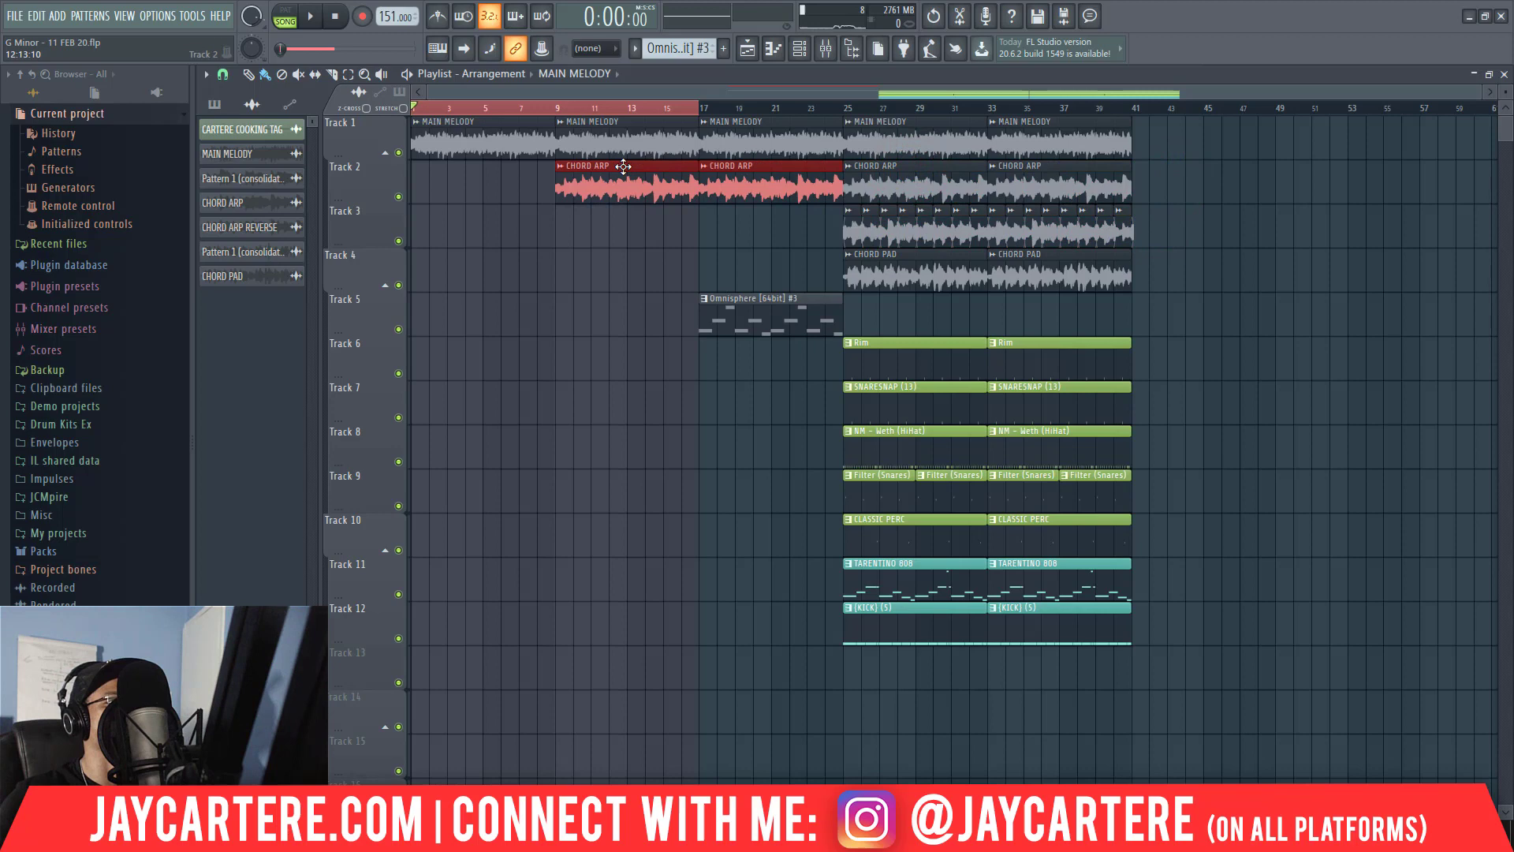
{"action": "right_click", "coordinate": [777, 192]}
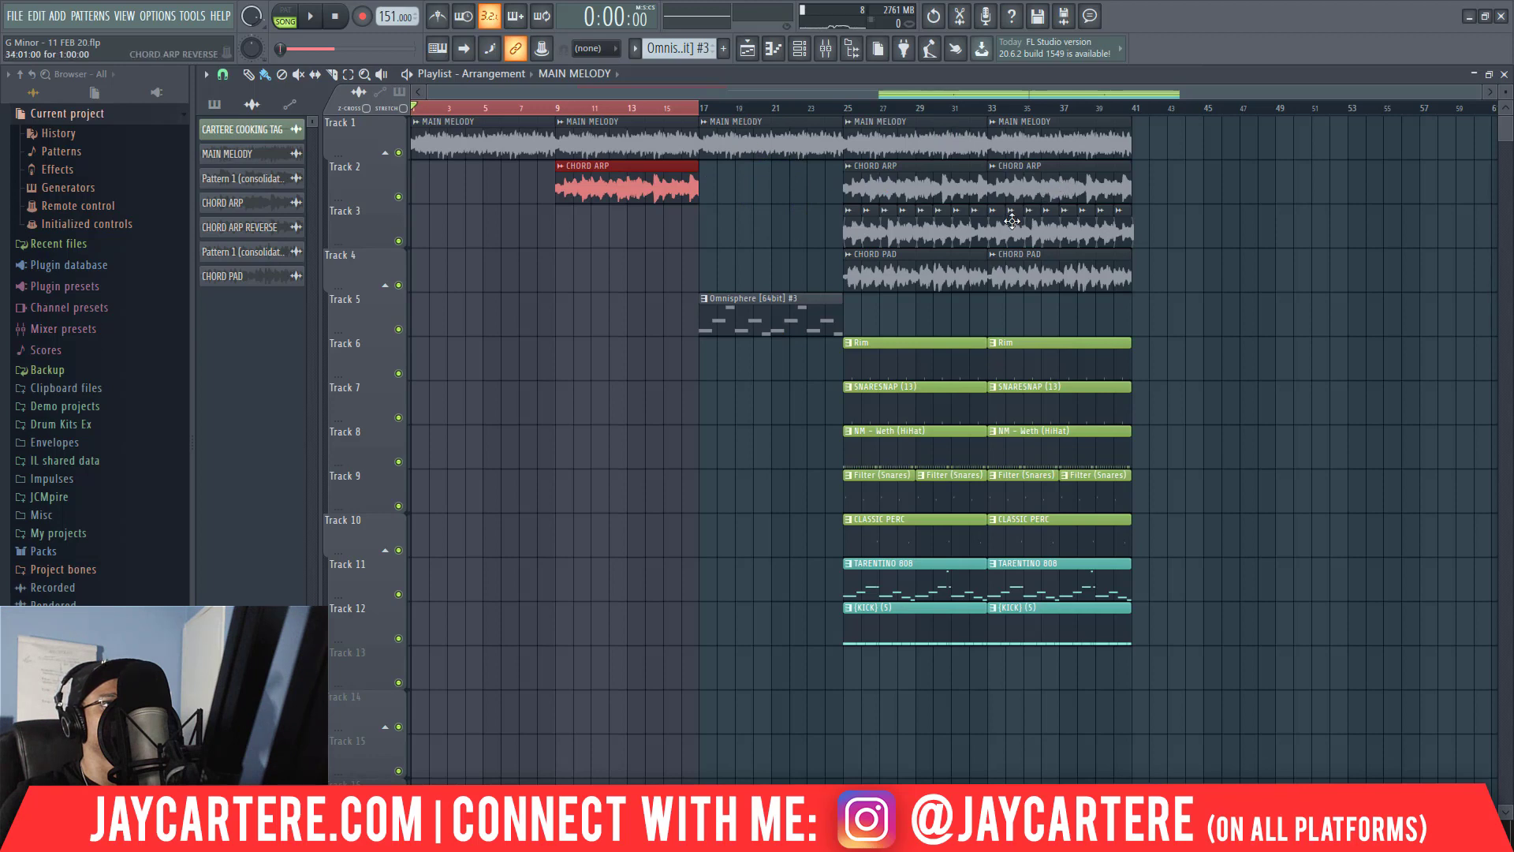
{"action": "left_click_drag", "start_coordinate": [1162, 231], "coordinate": [713, 216]}
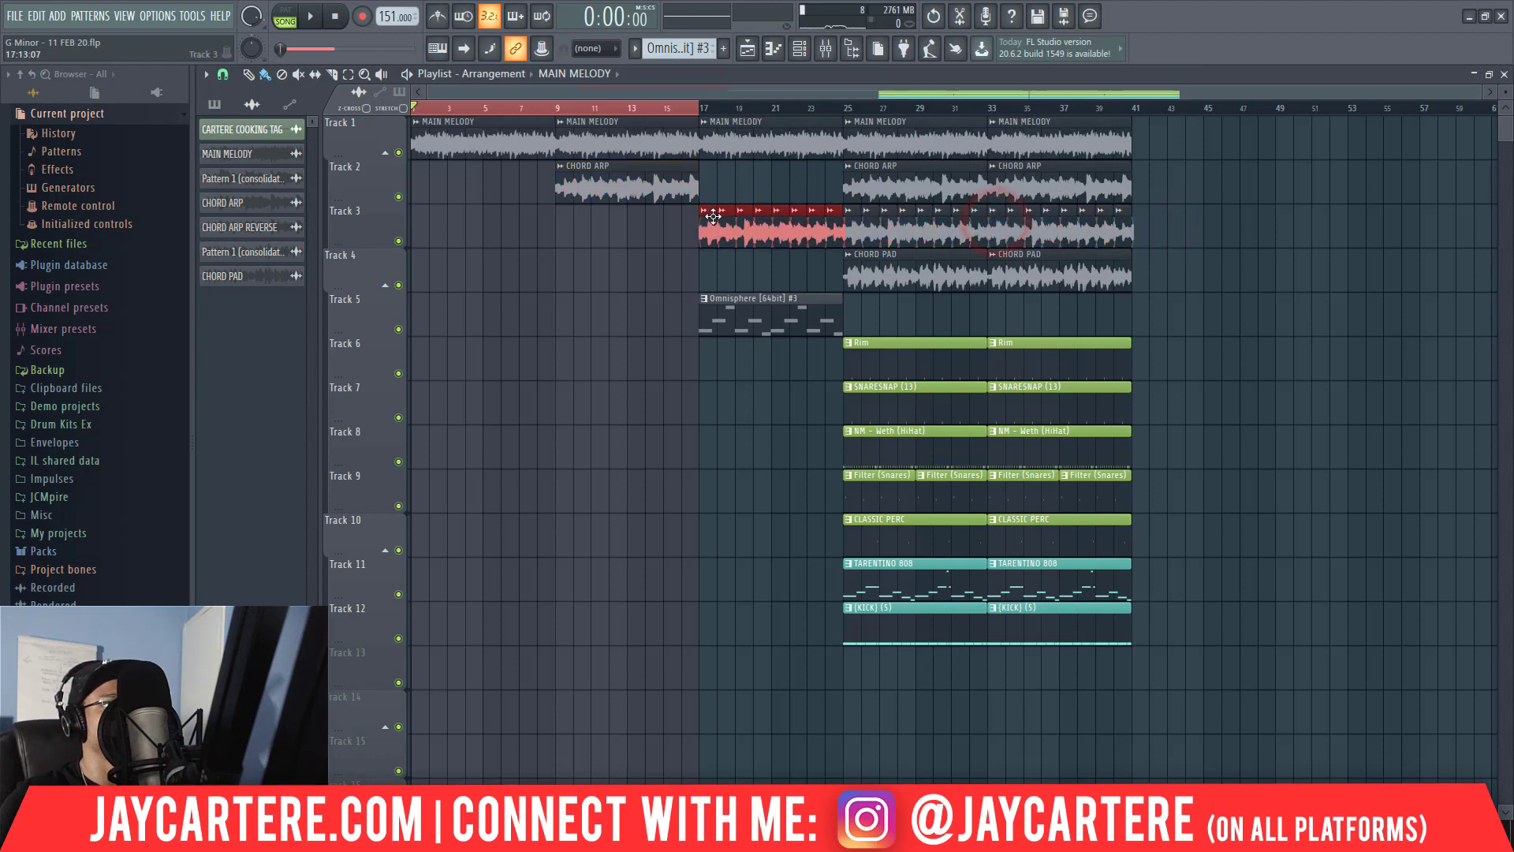
Move the full 16-bar section to start at bar 33 and the Omnisphere [64bit] #3 clip to bar 25.
{"action": "left_click_drag", "start_coordinate": [856, 677], "coordinate": [1112, 114]}
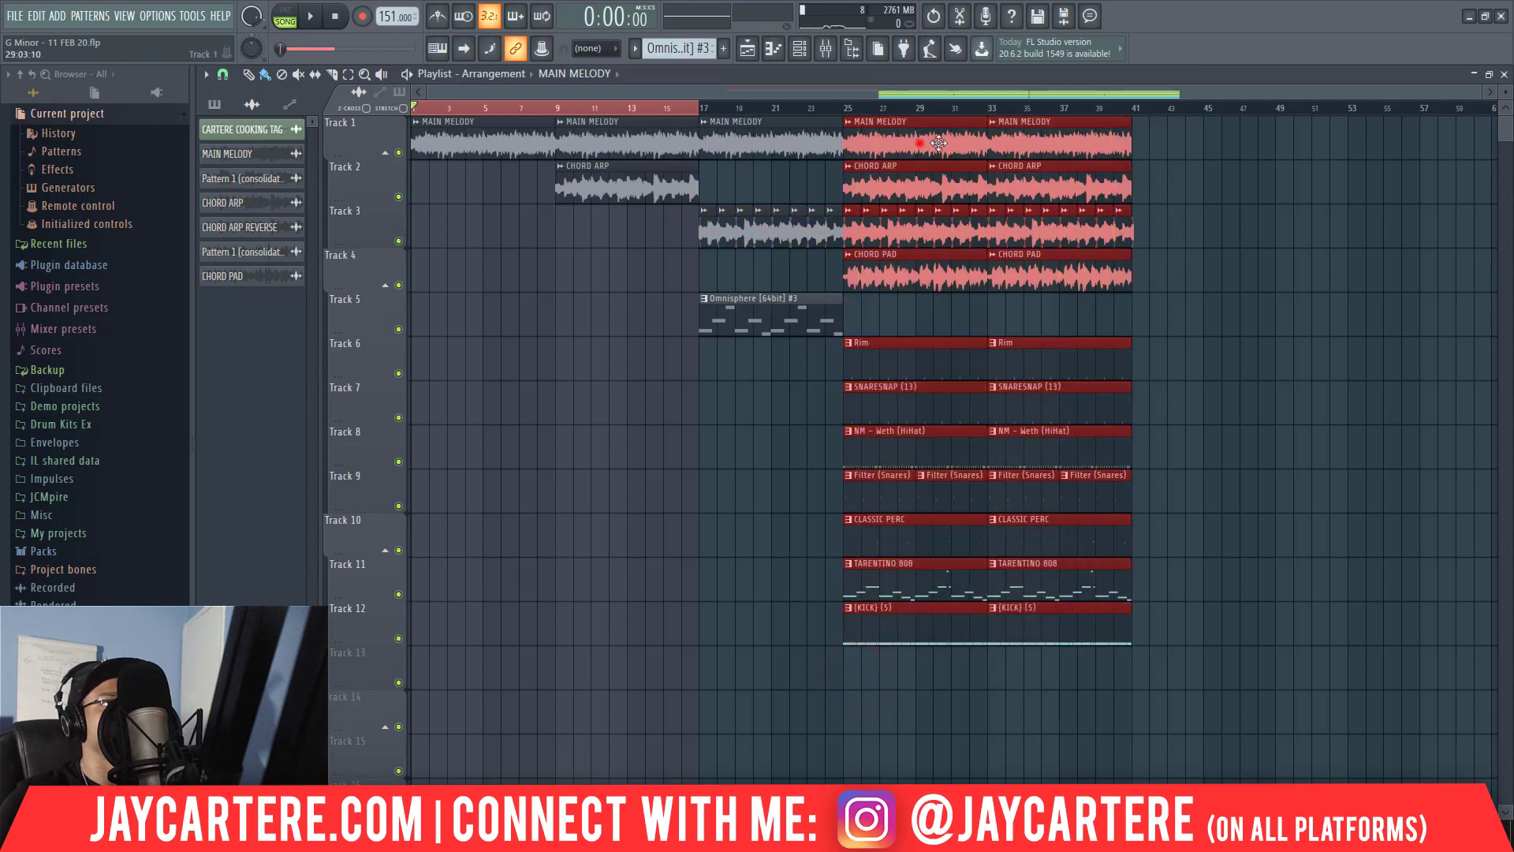
{"action": "left_click_drag", "start_coordinate": [938, 143], "coordinate": [1083, 143]}
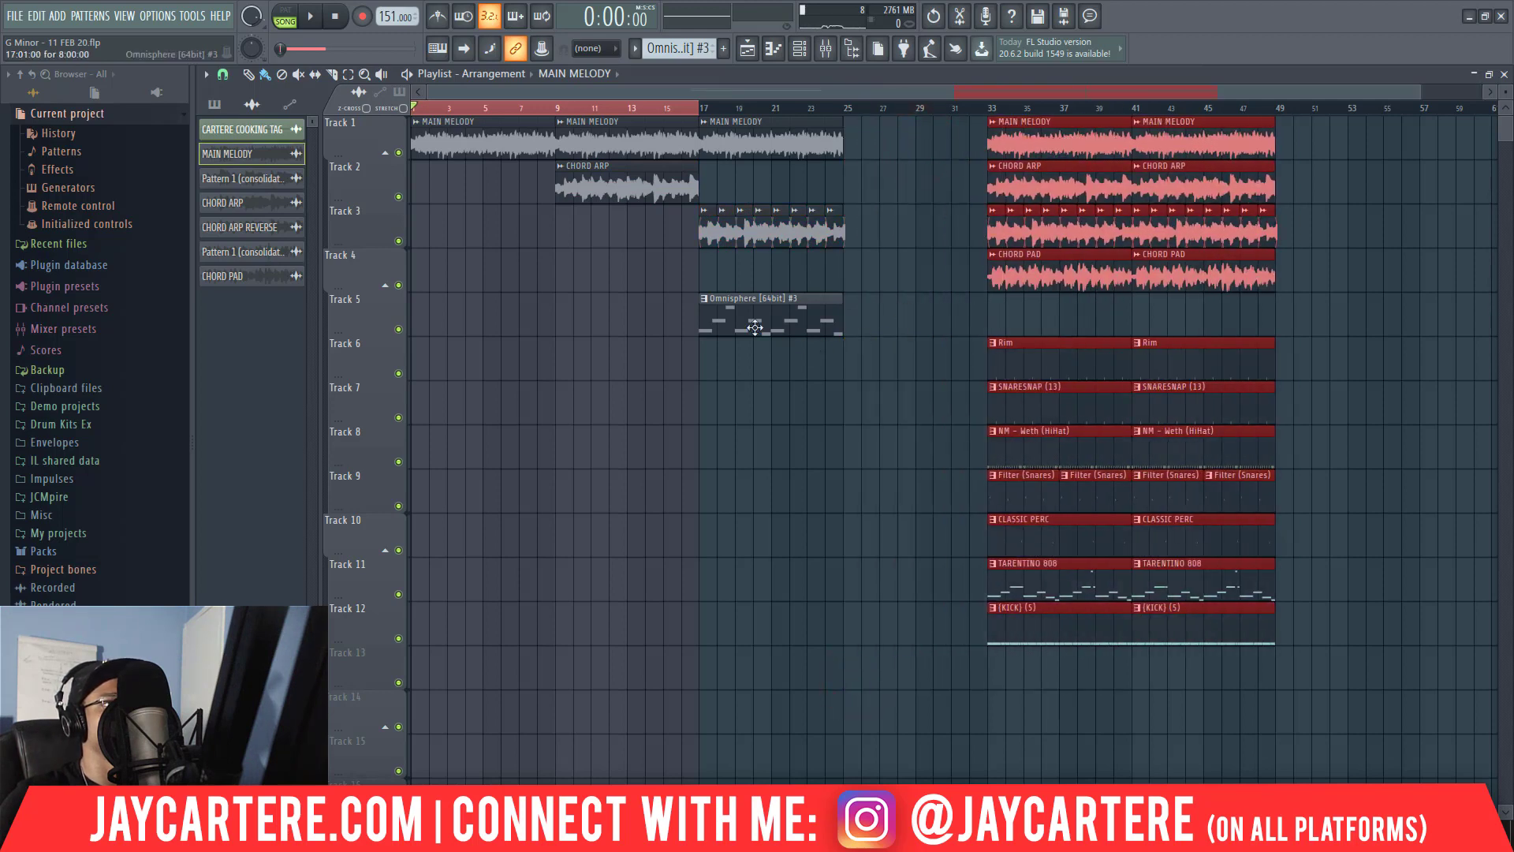
{"action": "left_click_drag", "start_coordinate": [754, 328], "coordinate": [900, 323]}
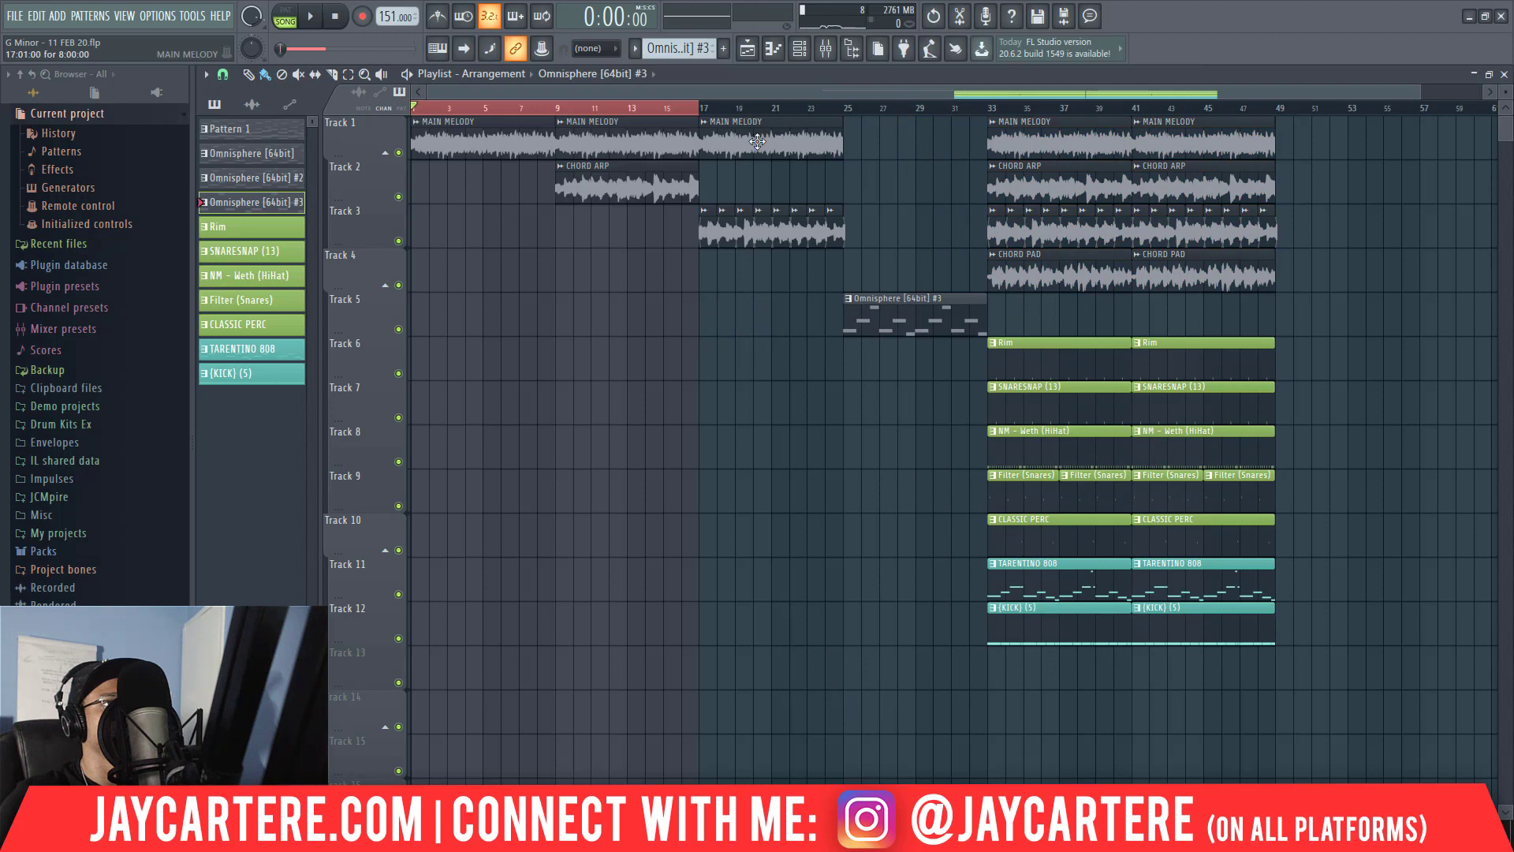
Copy MAIN MELODY to bar 25 on Track 1 and shorten the Omnisphere [64bit] #3 clip to end at bar 32.
{"action": "left_click_drag", "start_coordinate": [757, 141], "coordinate": [901, 146]}
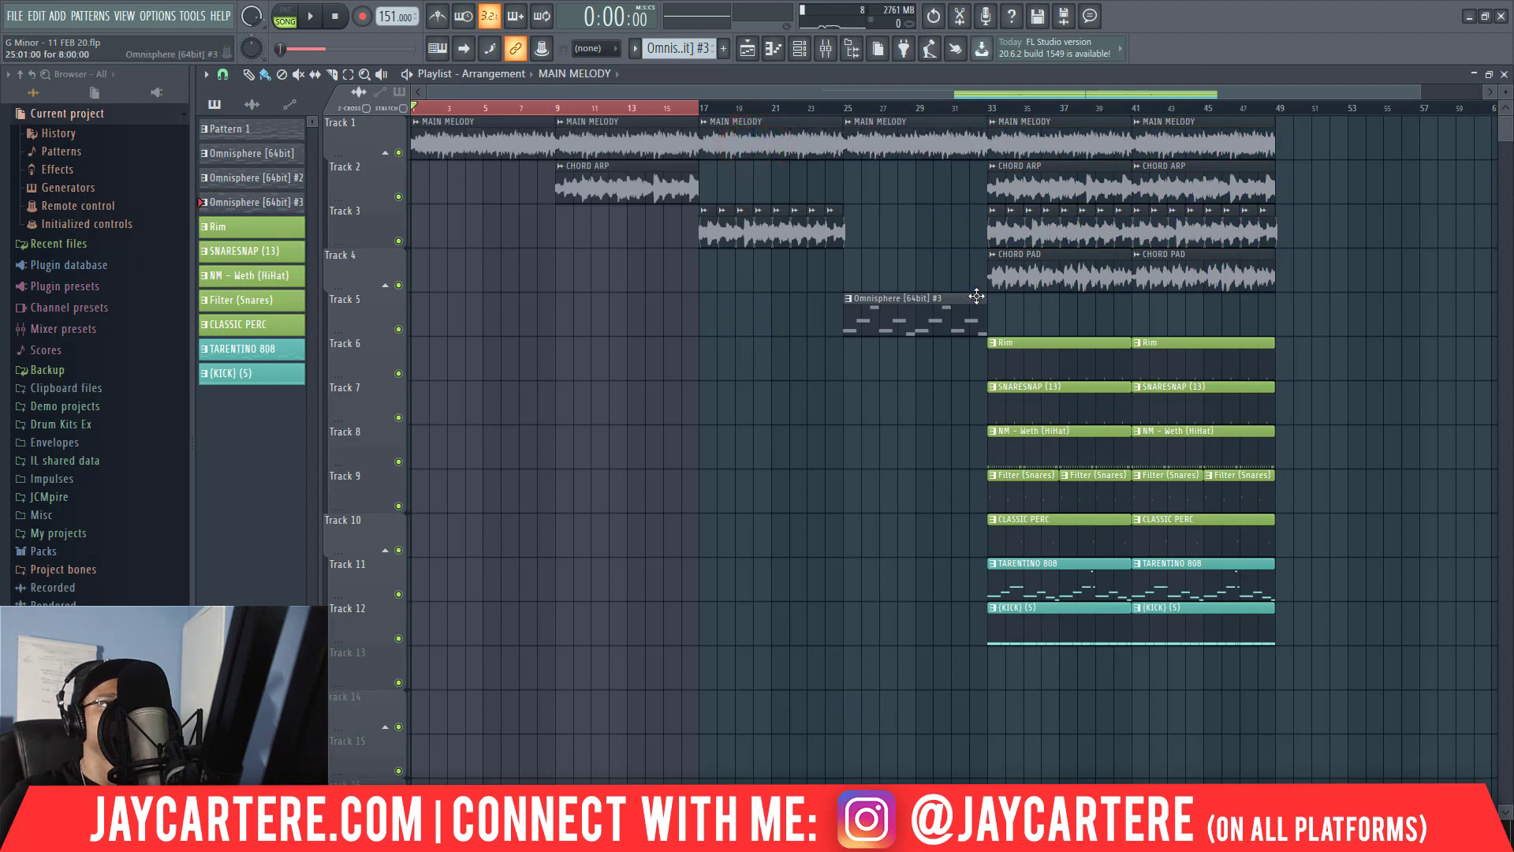
{"action": "left_click", "coordinate": [994, 304]}
{"action": "right_click", "coordinate": [999, 304]}
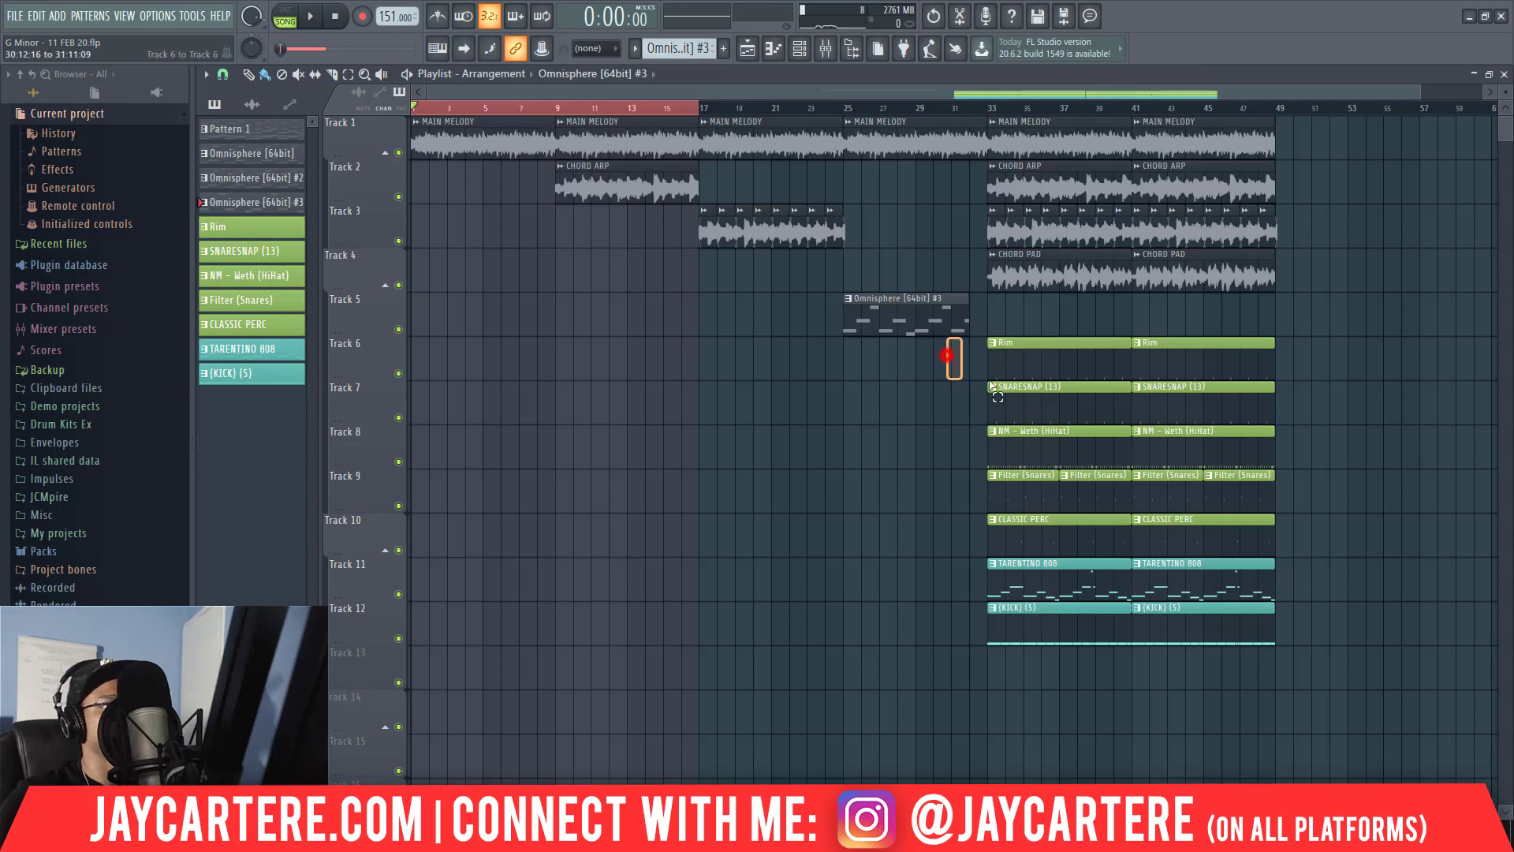
Copy eight bars of the drum, 808 and kick clips on Tracks 6 to 12 to bar 9, and delete the SNARESNAP (13) copy.
{"action": "left_click_drag", "start_coordinate": [993, 386], "coordinate": [1114, 645]}
{"action": "left_click_drag", "start_coordinate": [1070, 365], "coordinate": [644, 374]}
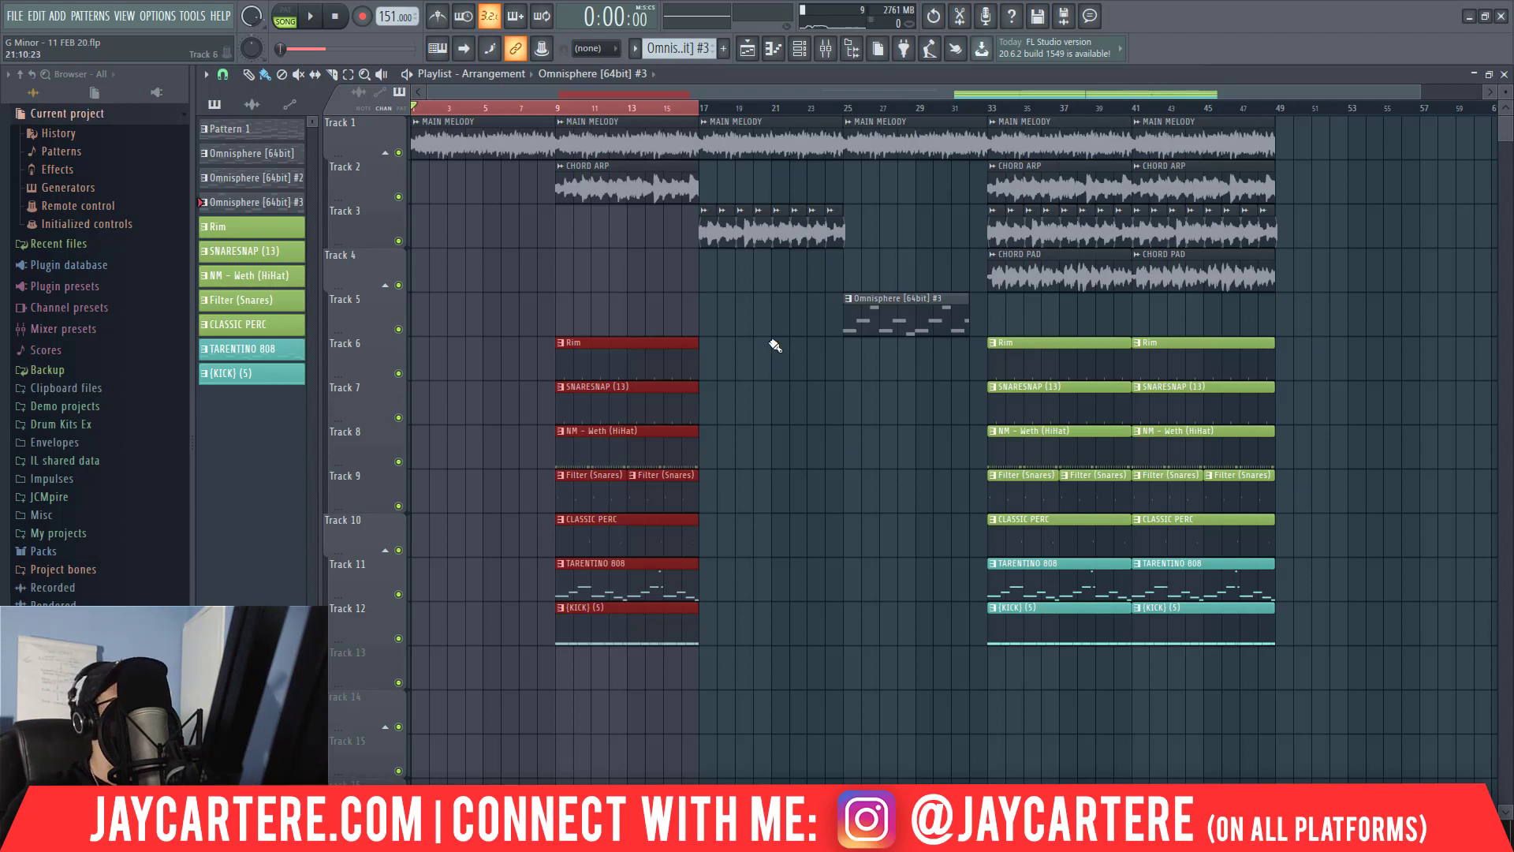
{"action": "key", "text": "ctrl+a"}
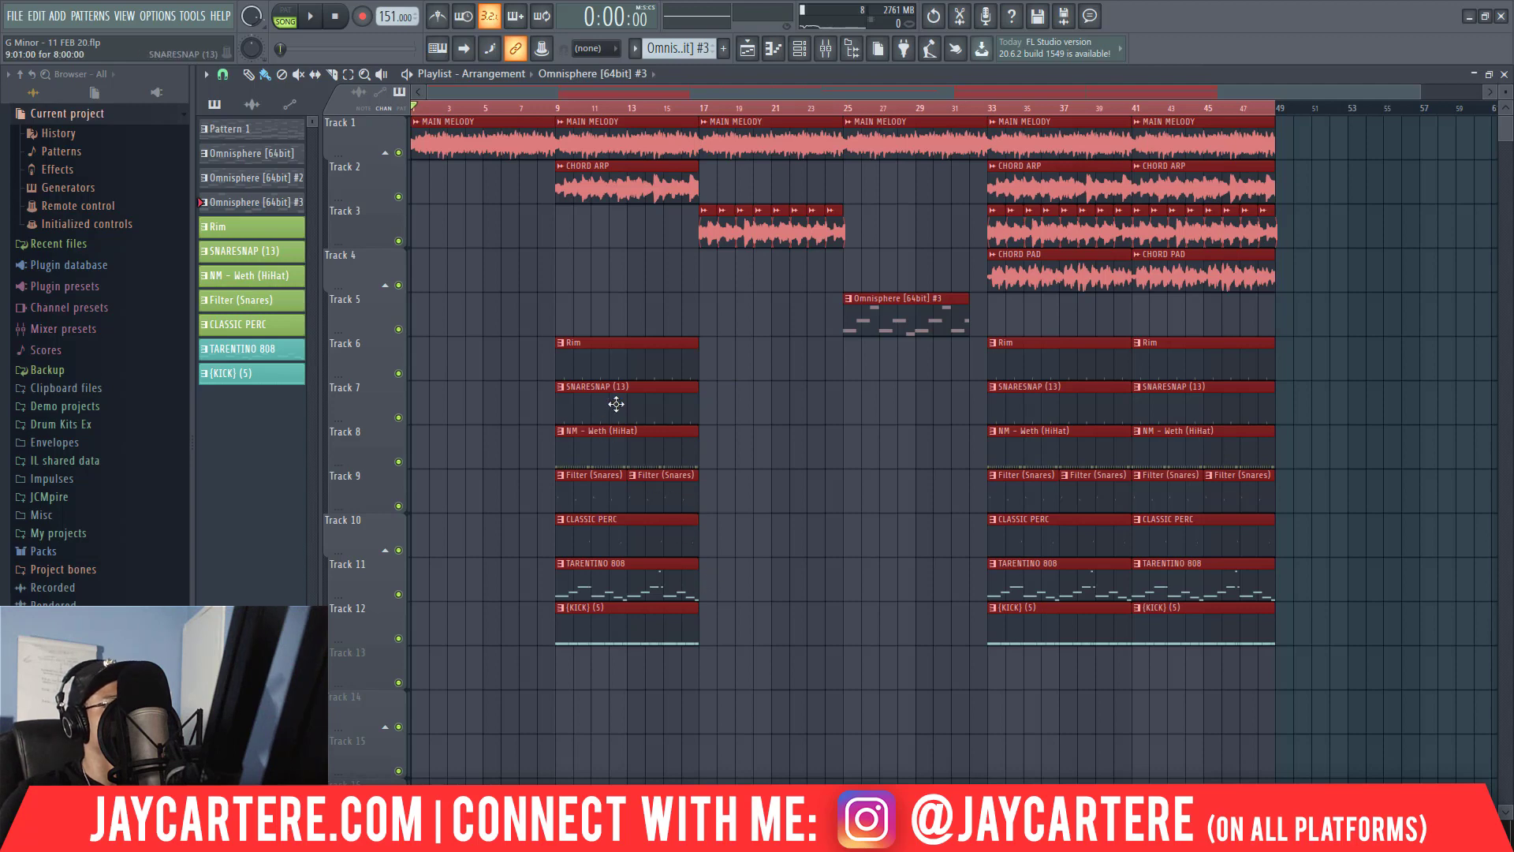
{"action": "right_click", "coordinate": [584, 396]}
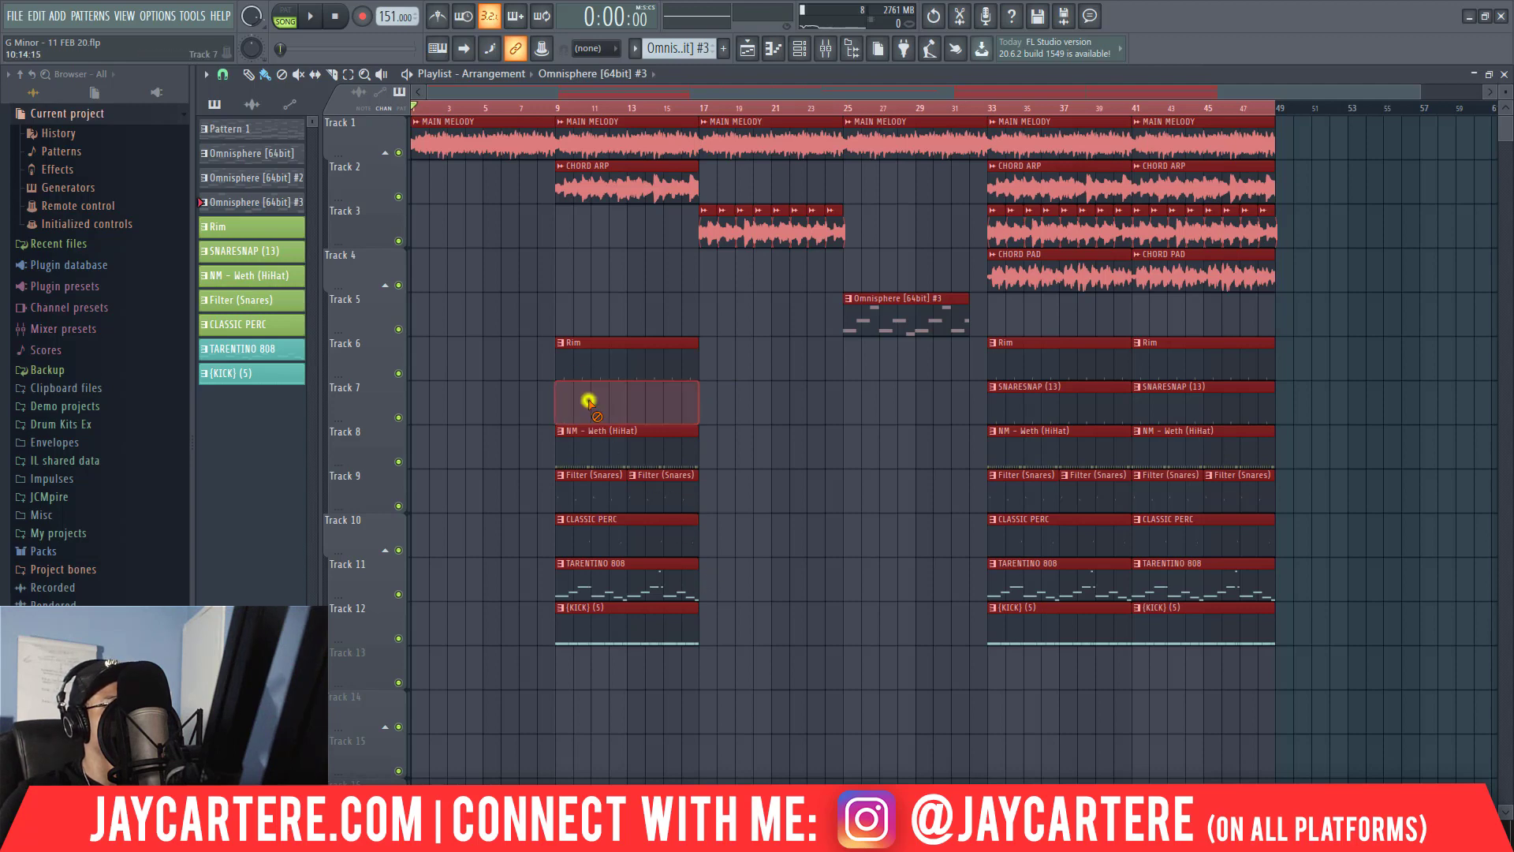
Copy the drum, 808 and kick clips from bar 9 to bar 17 and shorten the bar 9 clips on Tracks 6 to 11 to end at bar 16.
{"action": "right_click", "coordinate": [745, 652]}
{"action": "left_click_drag", "start_coordinate": [741, 642], "coordinate": [746, 378]}
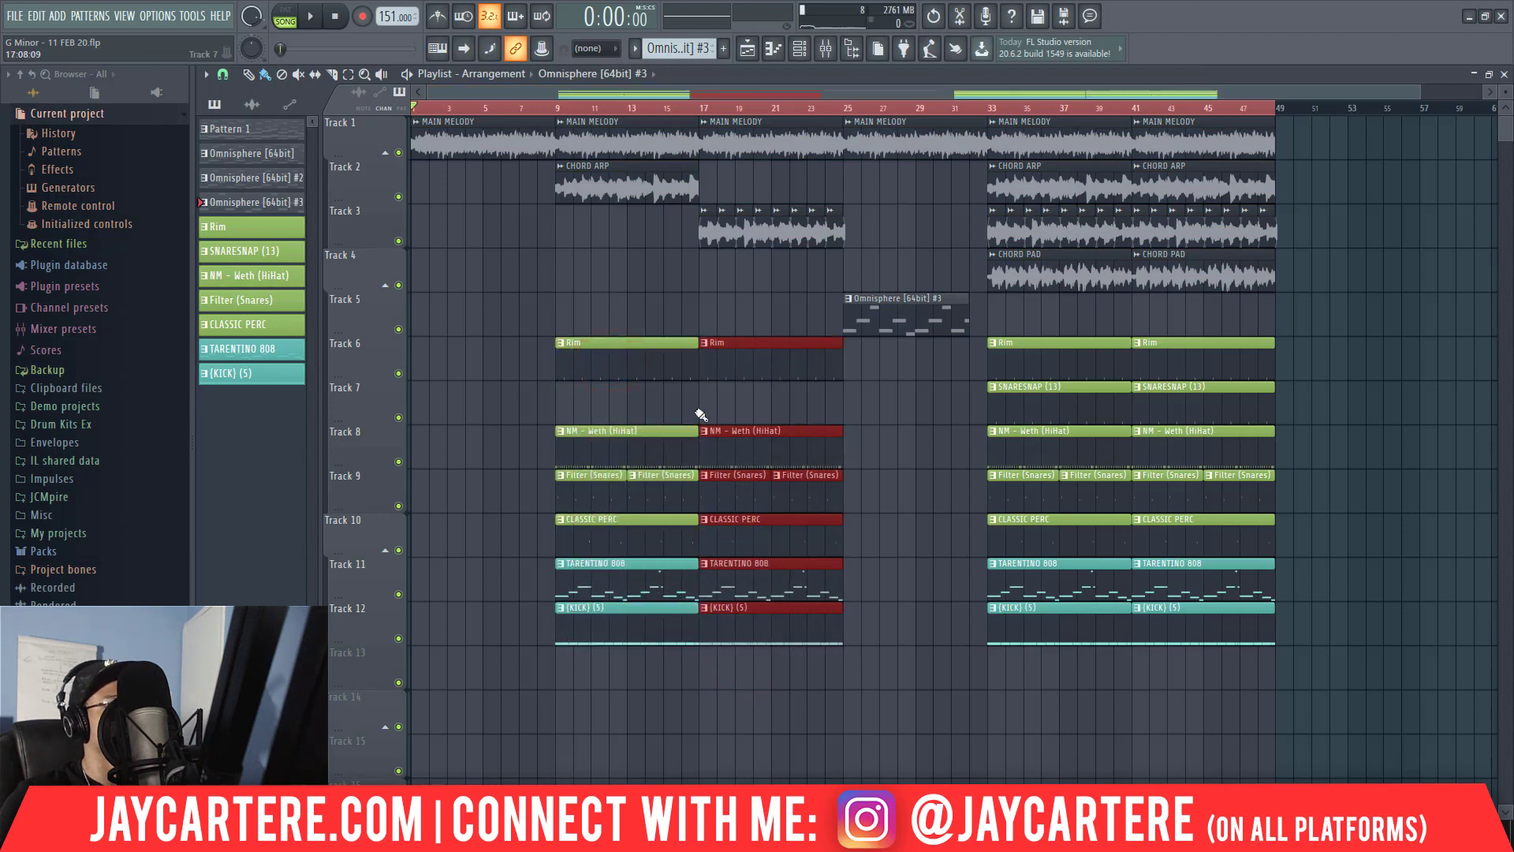
{"action": "left_click", "coordinate": [692, 477]}
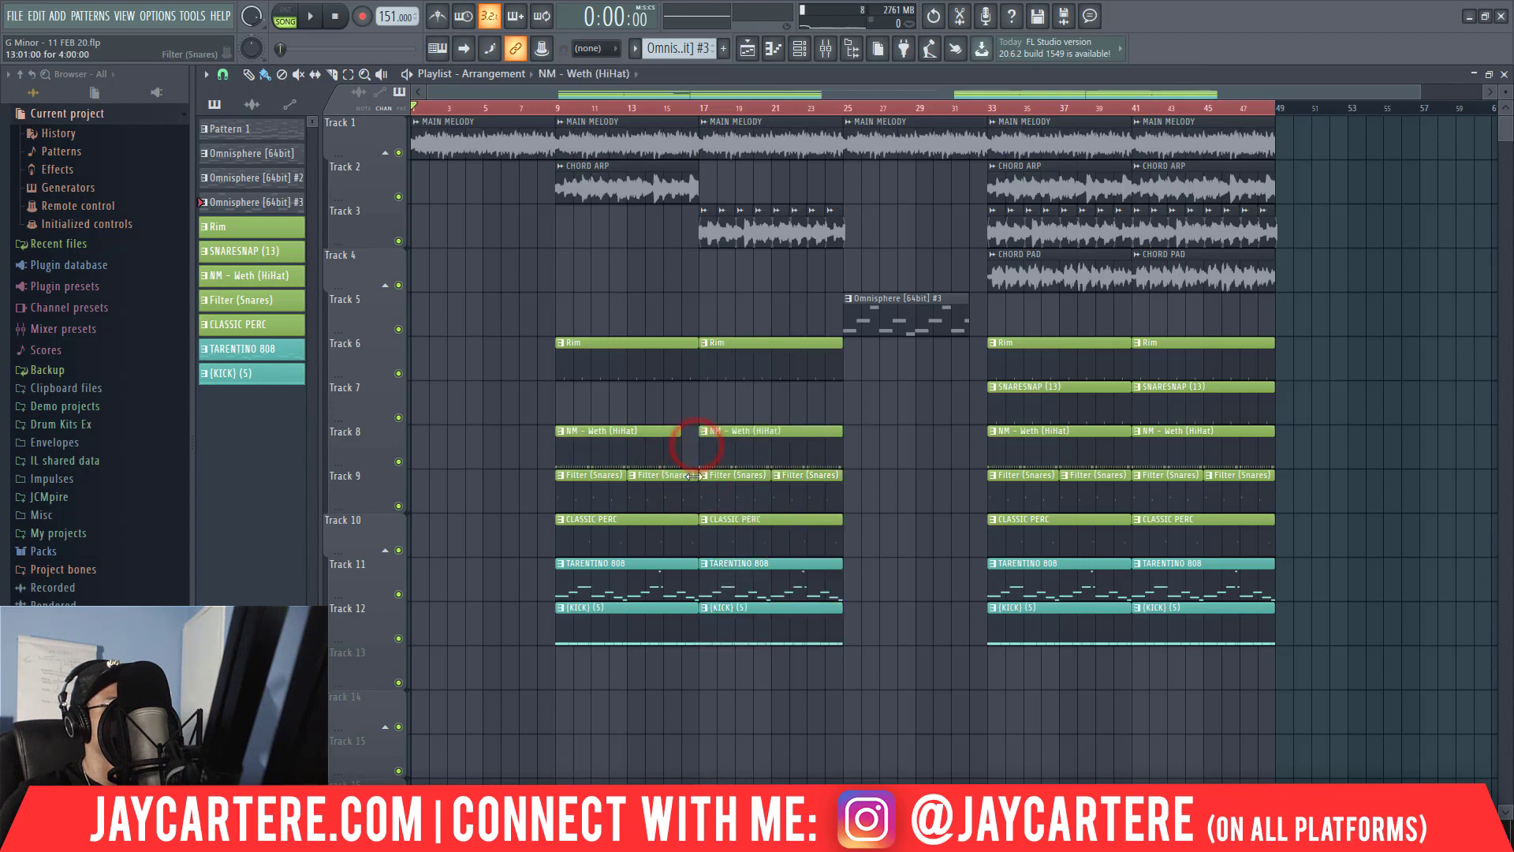
{"action": "left_click_drag", "start_coordinate": [696, 476], "coordinate": [680, 476]}
{"action": "left_click_drag", "start_coordinate": [695, 351], "coordinate": [681, 351]}
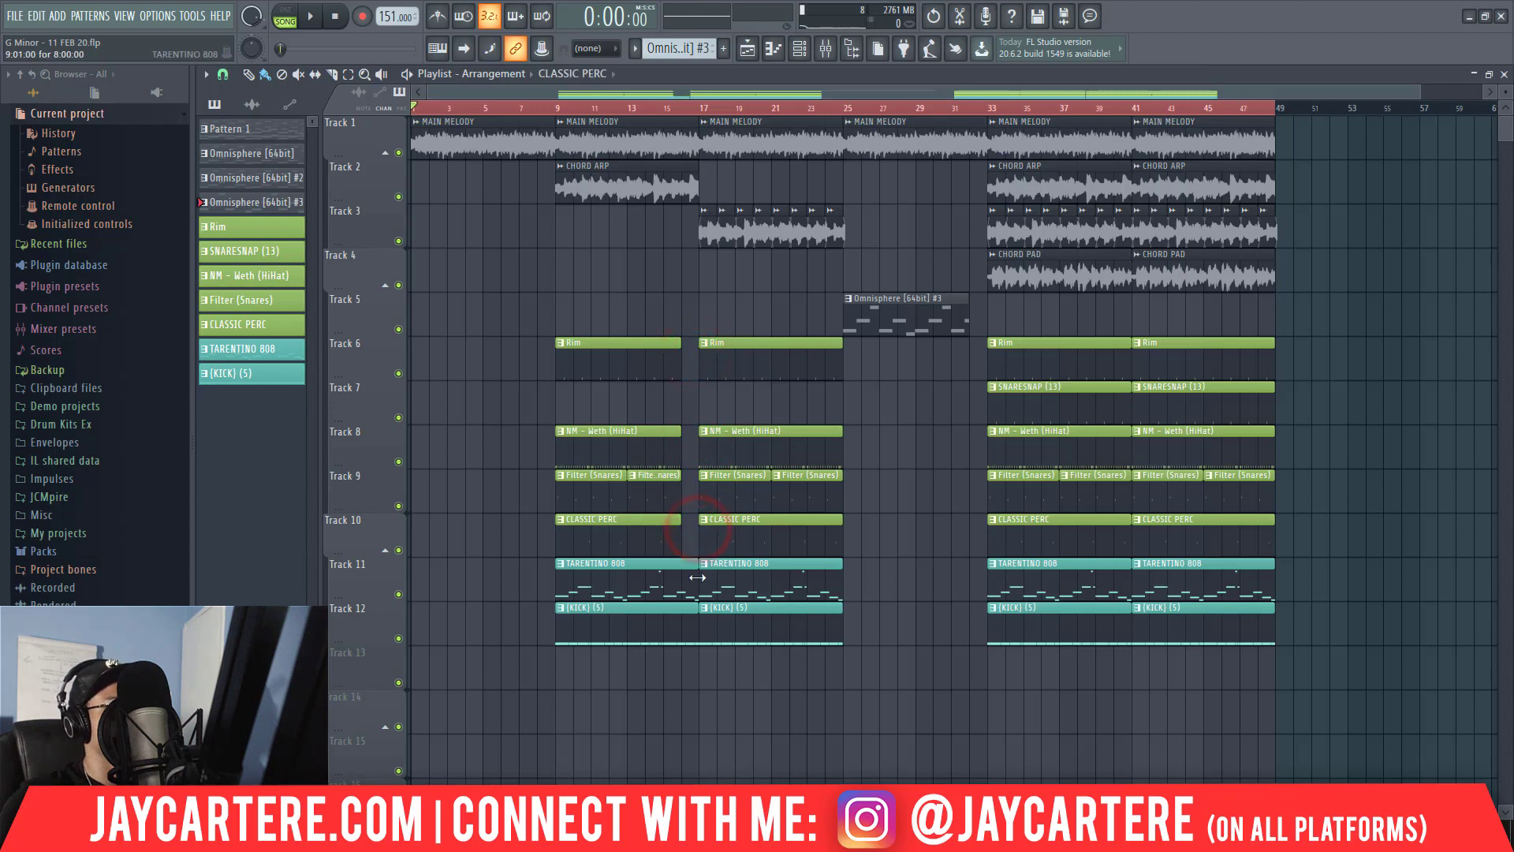
{"action": "left_click_drag", "start_coordinate": [698, 577], "coordinate": [683, 578]}
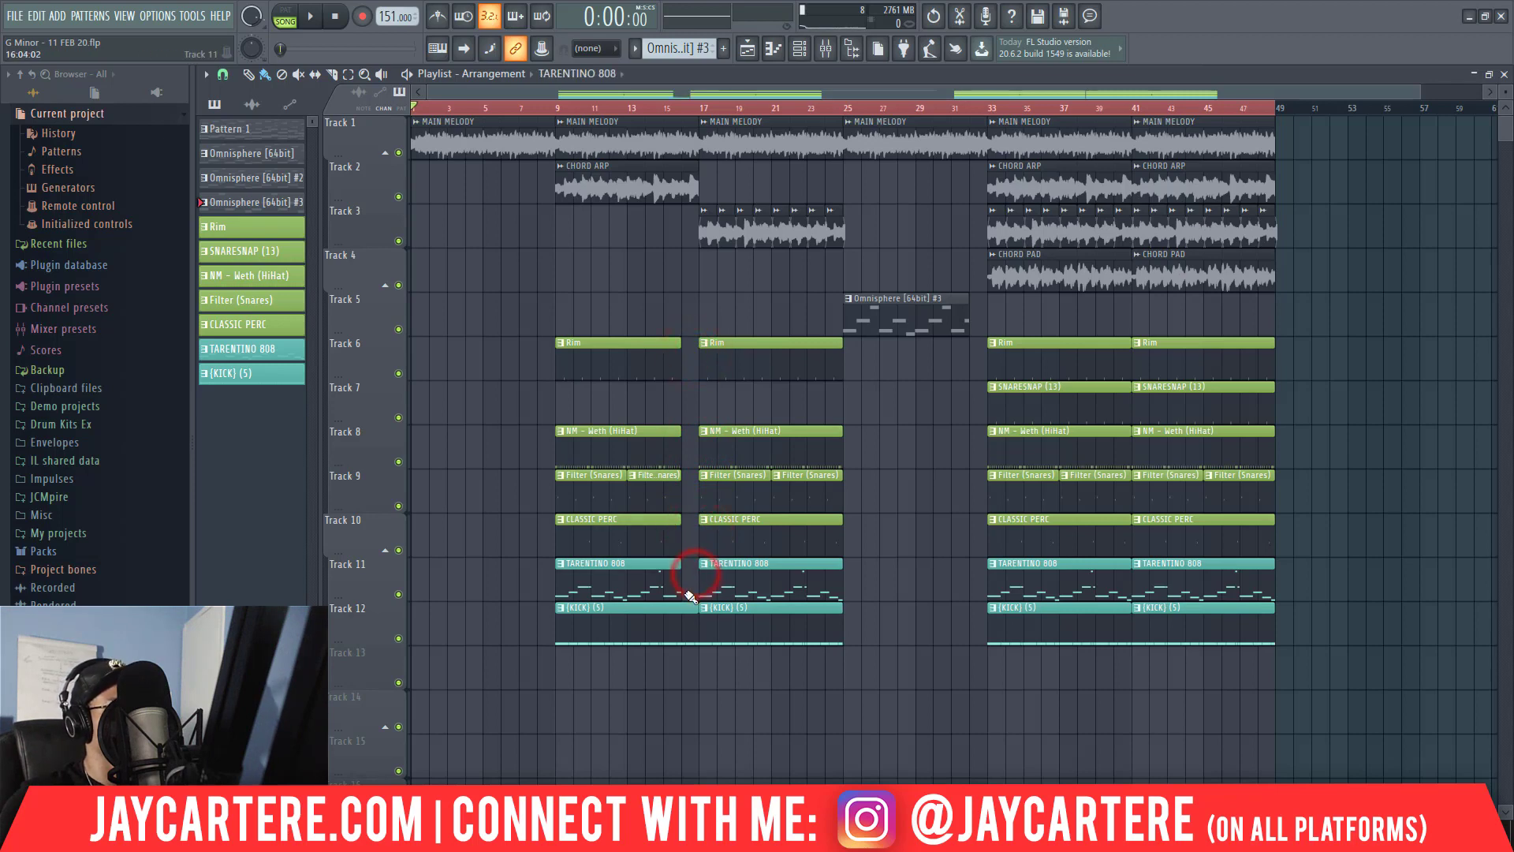
Delete the TARENTINO 808 and (KICK) (5) clips at bar 9 and shorten all bar 17 clips on Tracks 6 to 12 to end at bar 24.
{"action": "right_click", "coordinate": [670, 643]}
{"action": "right_click", "coordinate": [669, 584]}
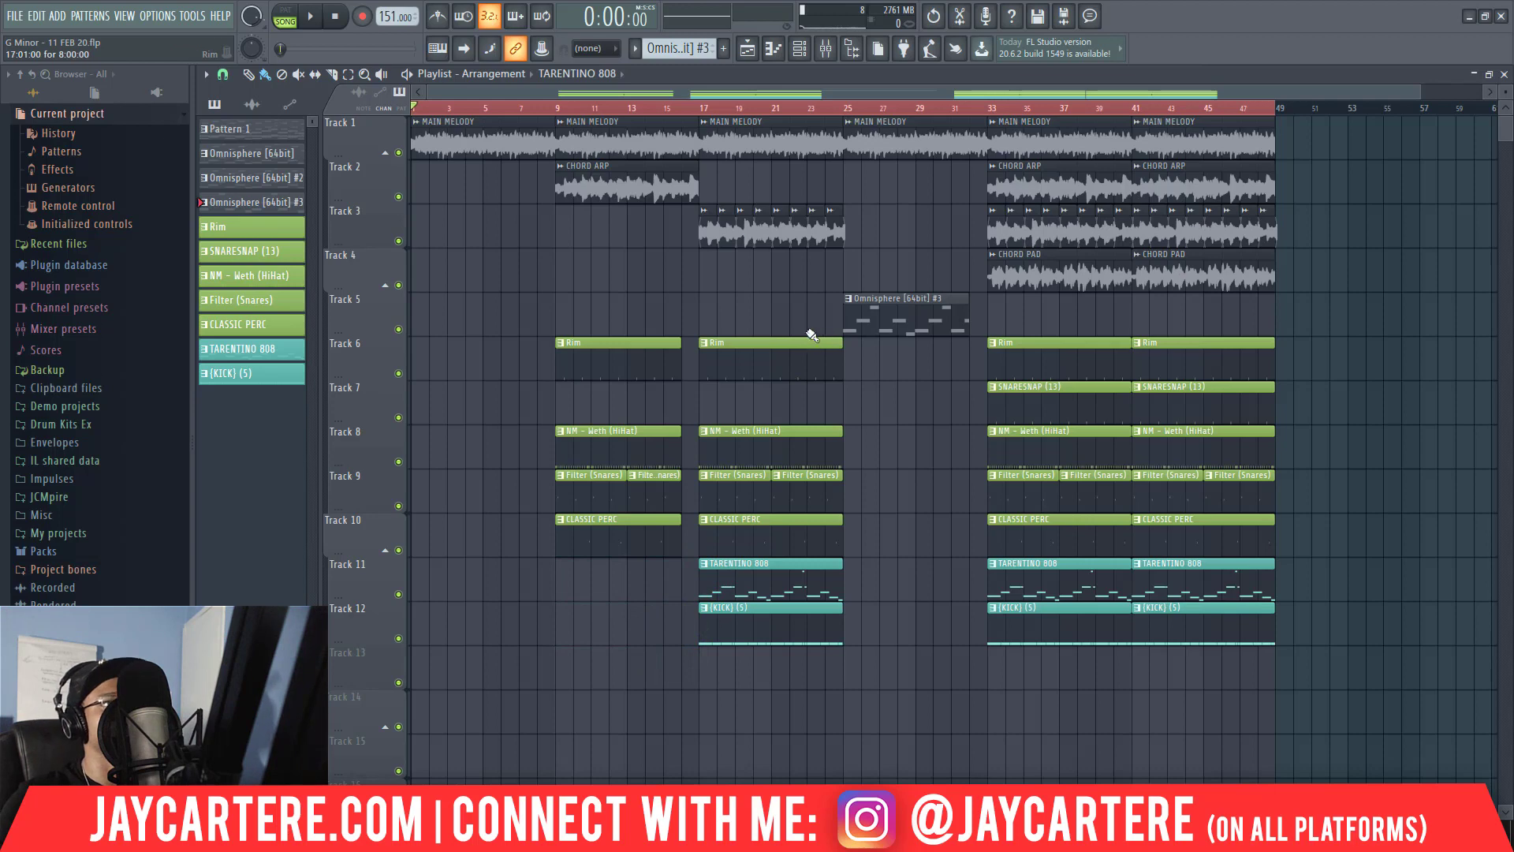
{"action": "key", "text": "space"}
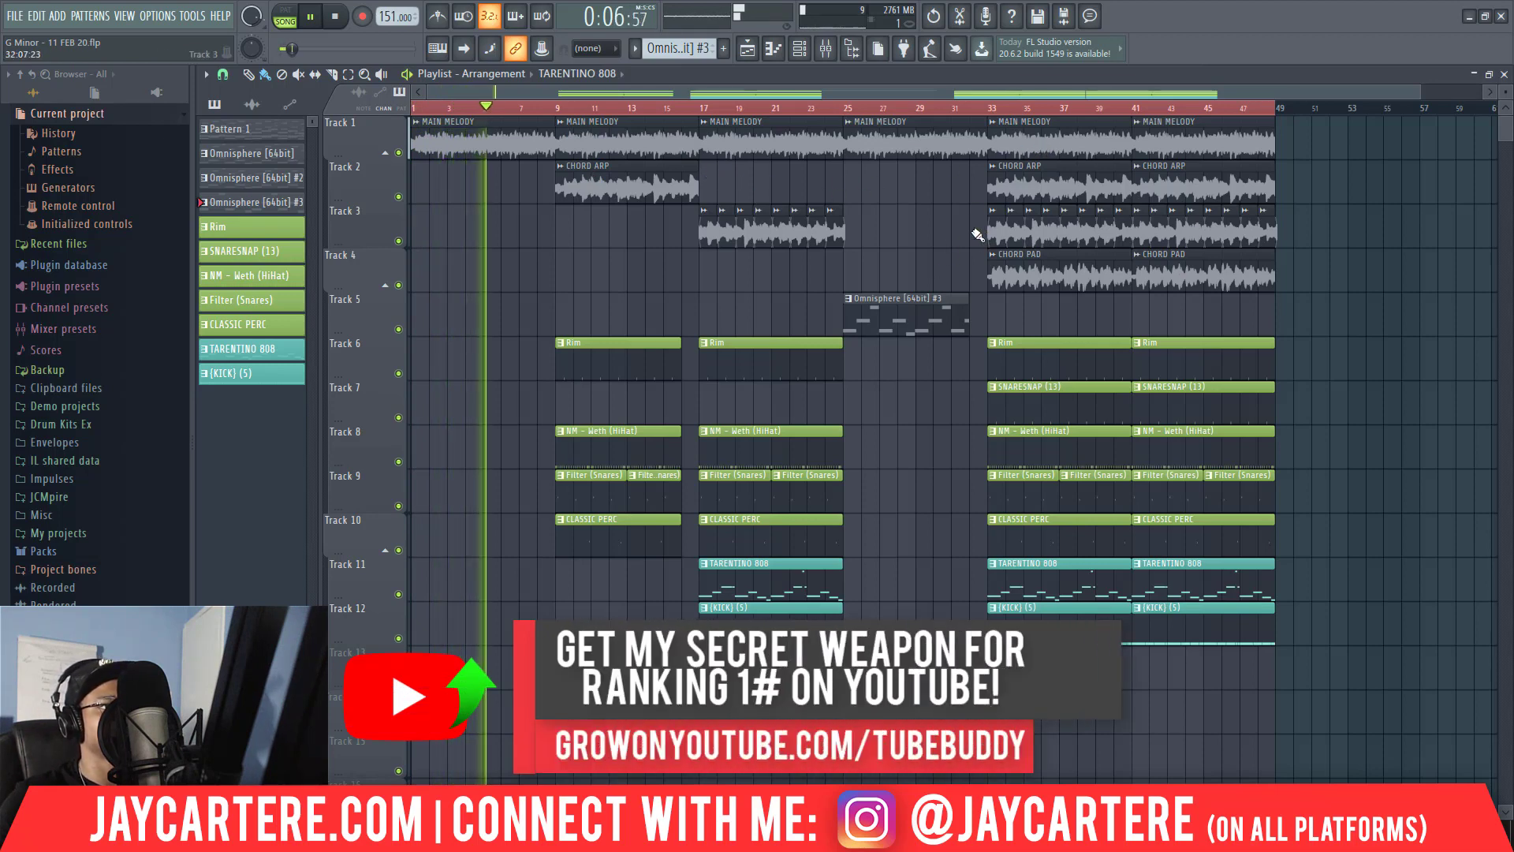
{"action": "left_click_drag", "start_coordinate": [856, 667], "coordinate": [826, 361]}
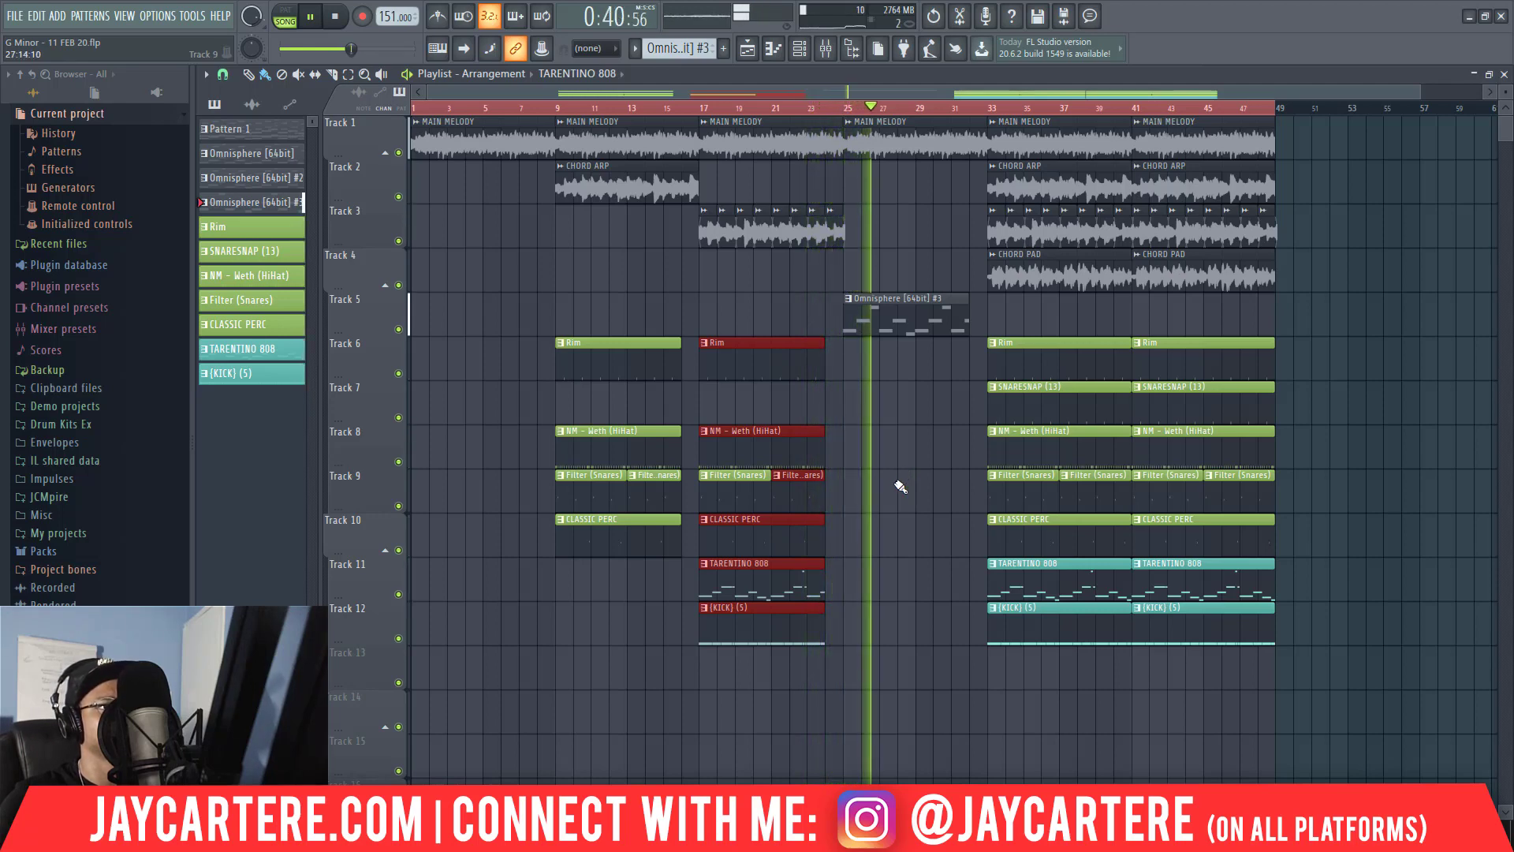
Delete the last high note of the Omnisphere [64bit] #3 pattern and transpose the remaining notes down one octave.
{"action": "double_click", "coordinate": [902, 323]}
{"action": "left_click", "coordinate": [791, 467]}
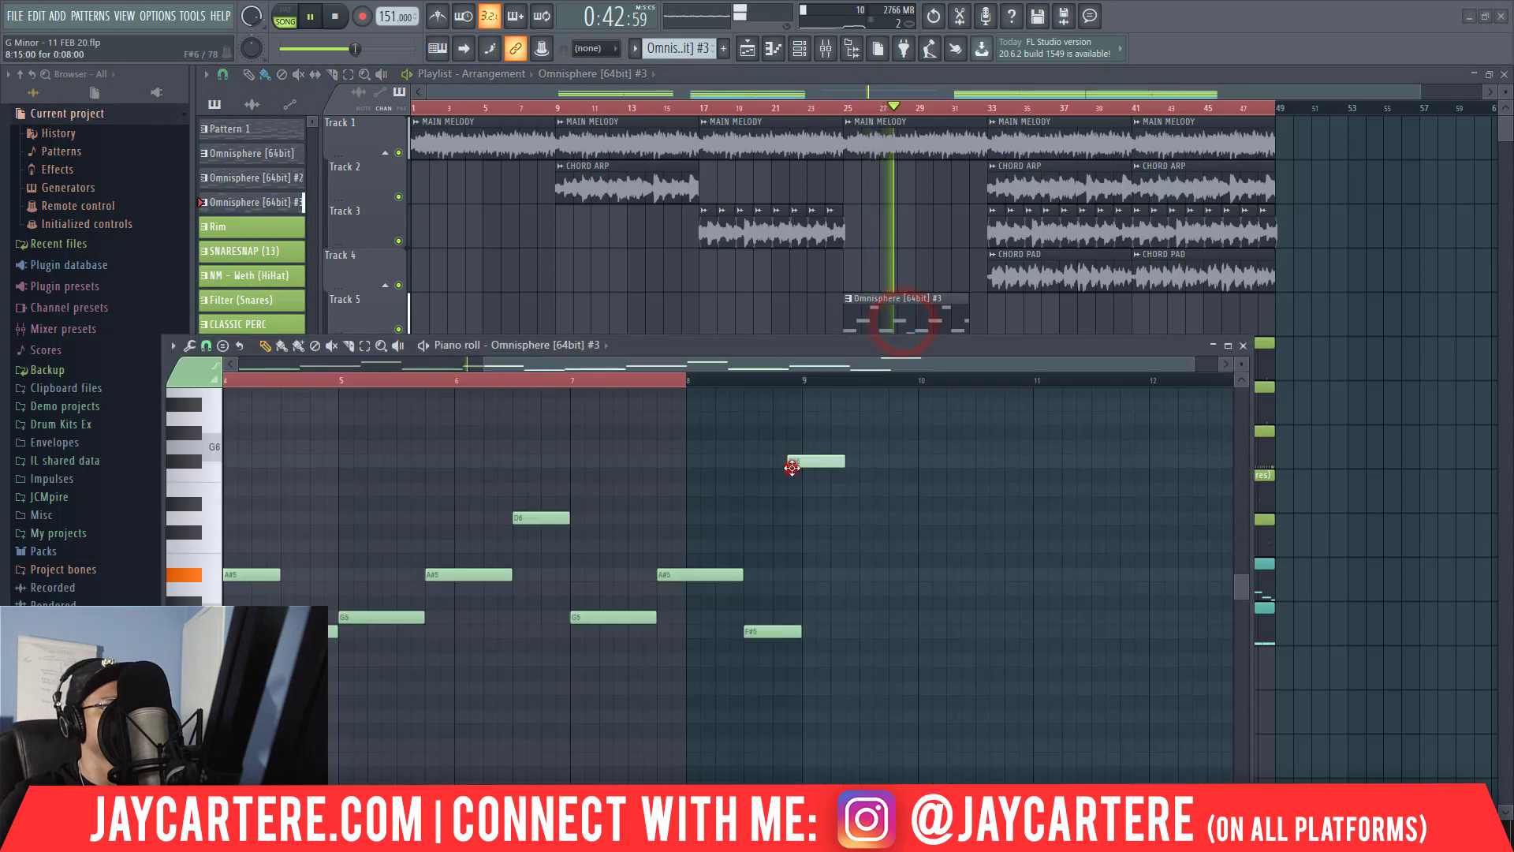
{"action": "right_click", "coordinate": [811, 464]}
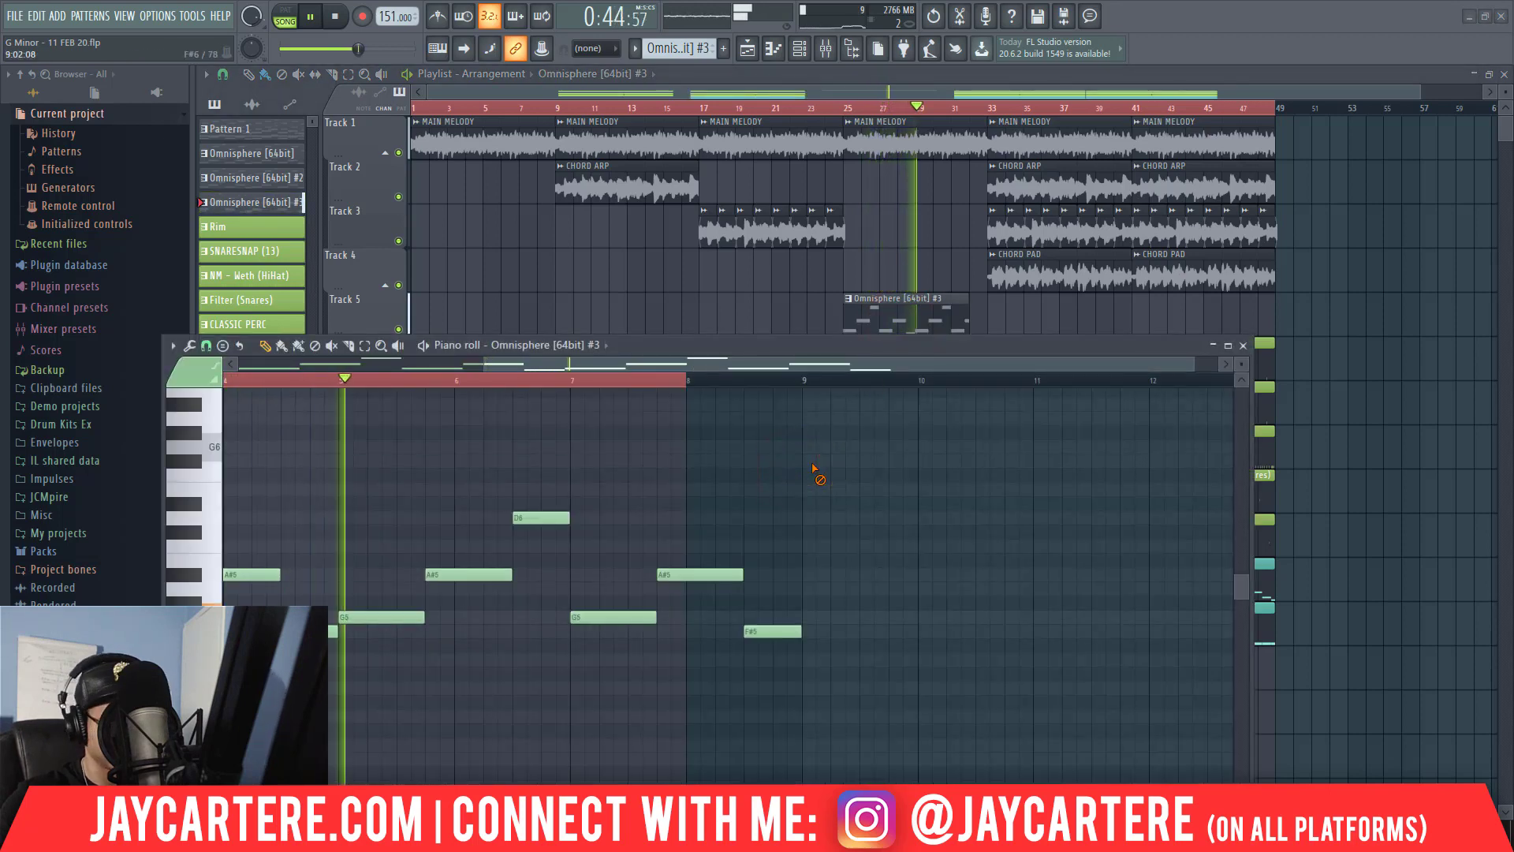
{"action": "key", "text": "ctrl+a"}
{"action": "key", "text": "ctrl+Down"}
{"action": "key", "text": "space"}
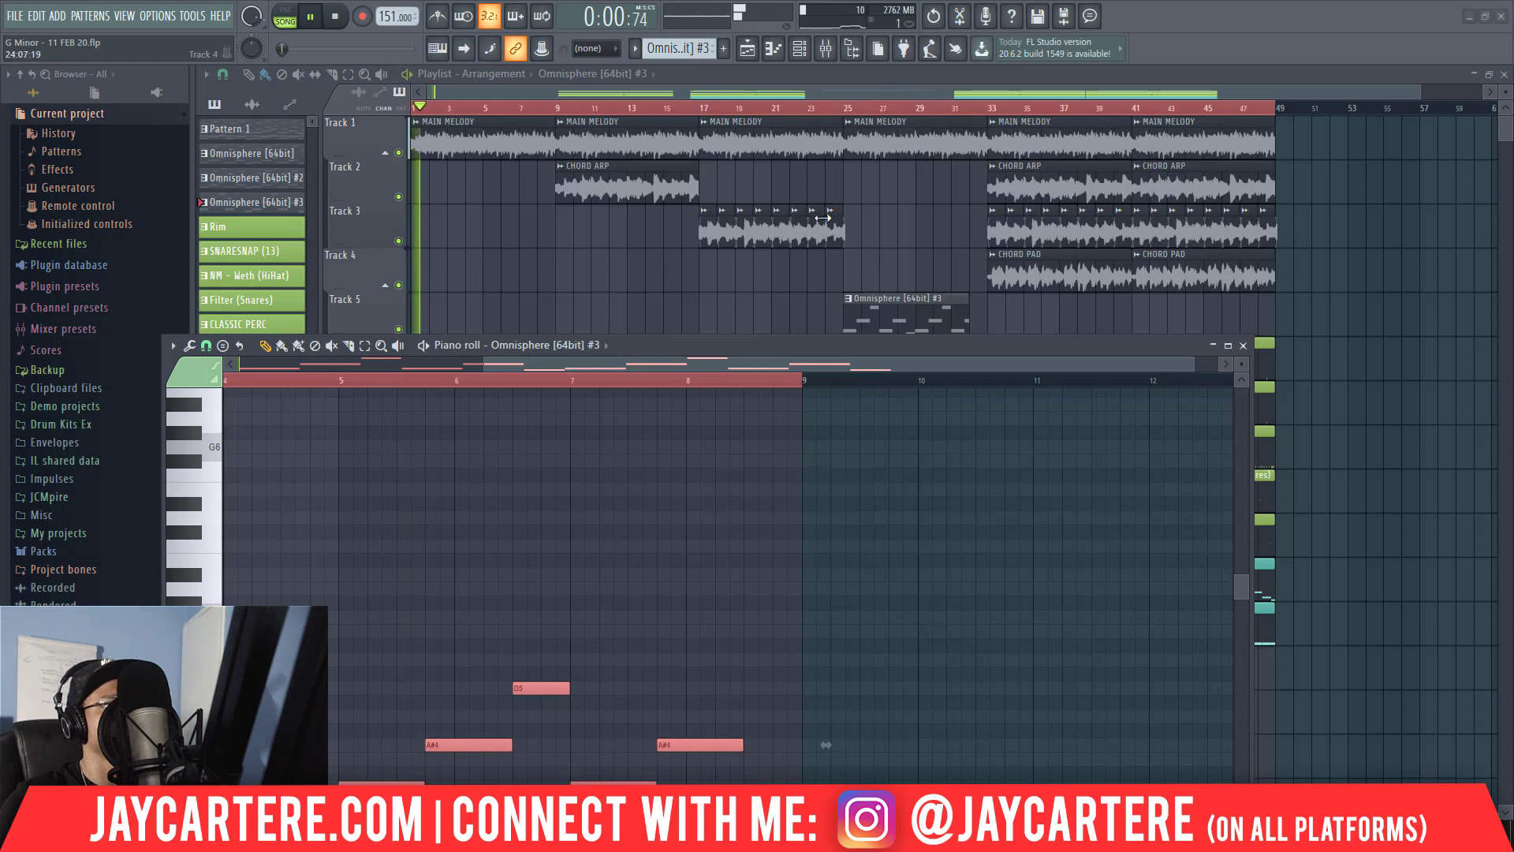
{"action": "left_click", "coordinate": [843, 107]}
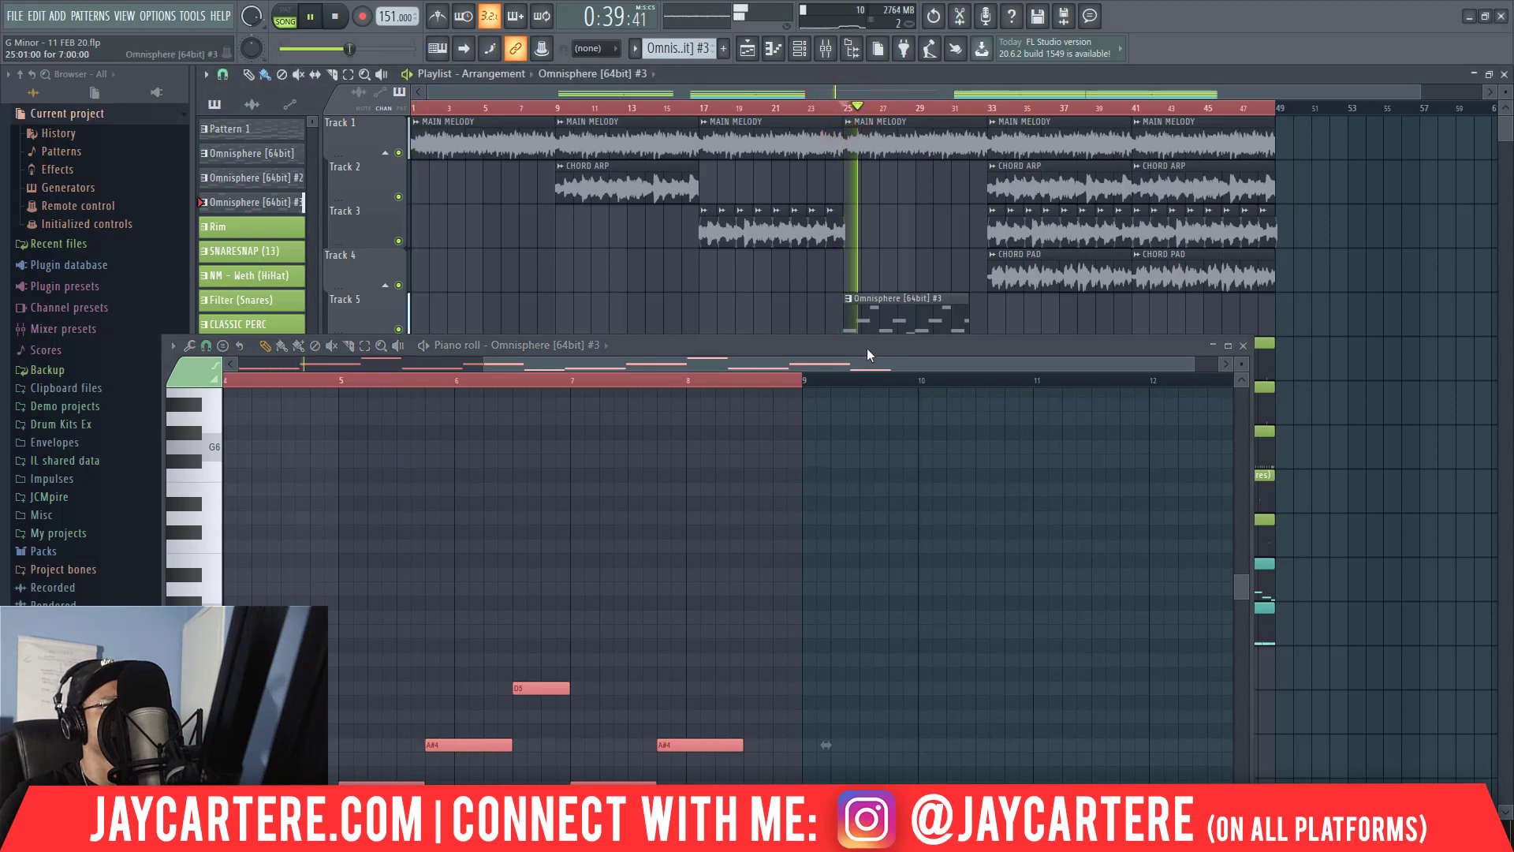
{"action": "left_click_drag", "start_coordinate": [871, 353], "coordinate": [896, 304]}
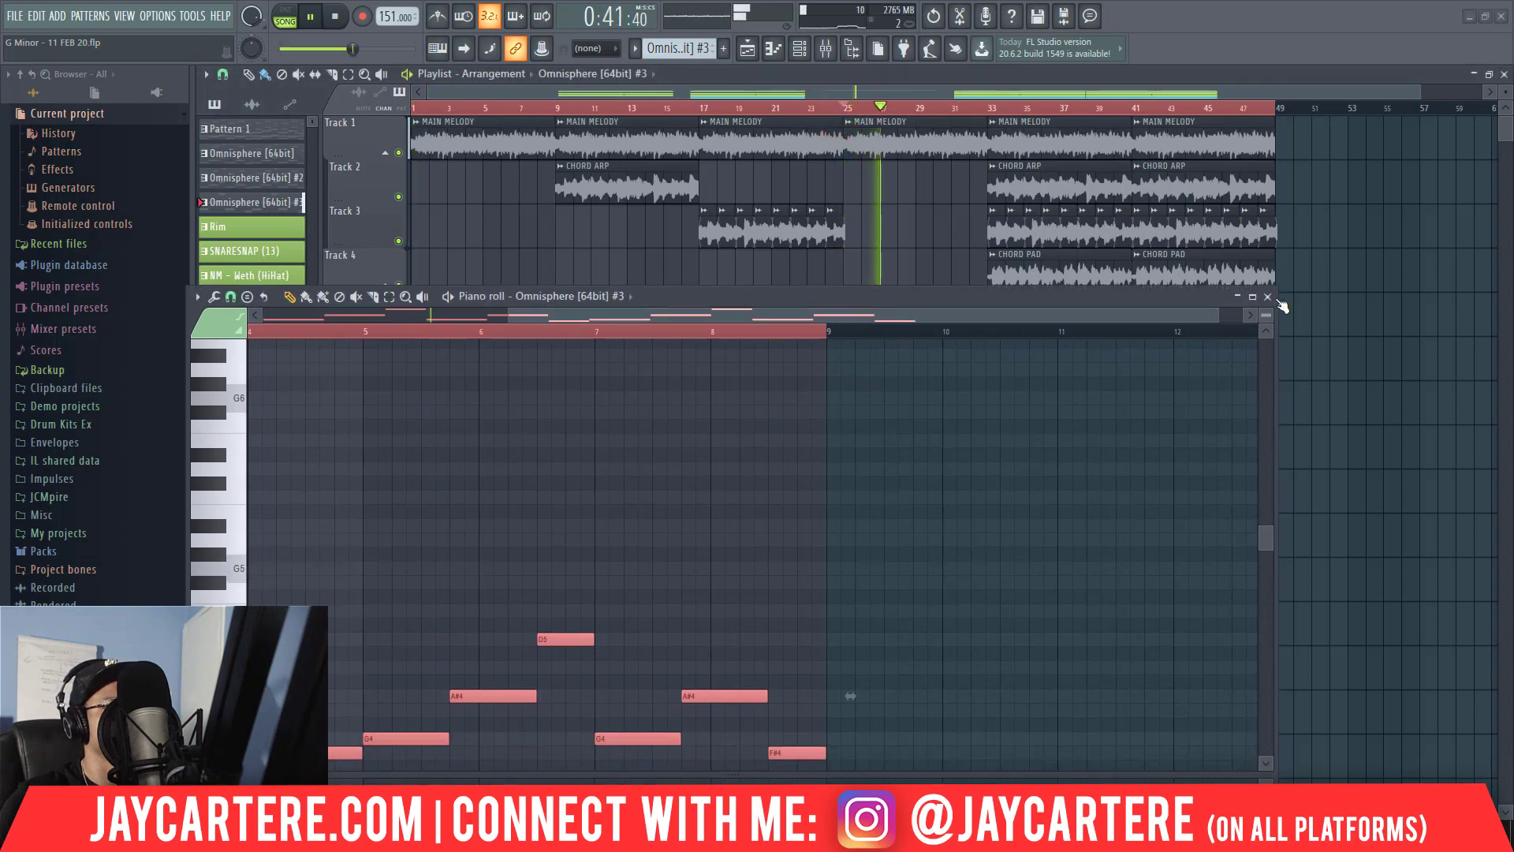
{"action": "left_click", "coordinate": [1268, 297]}
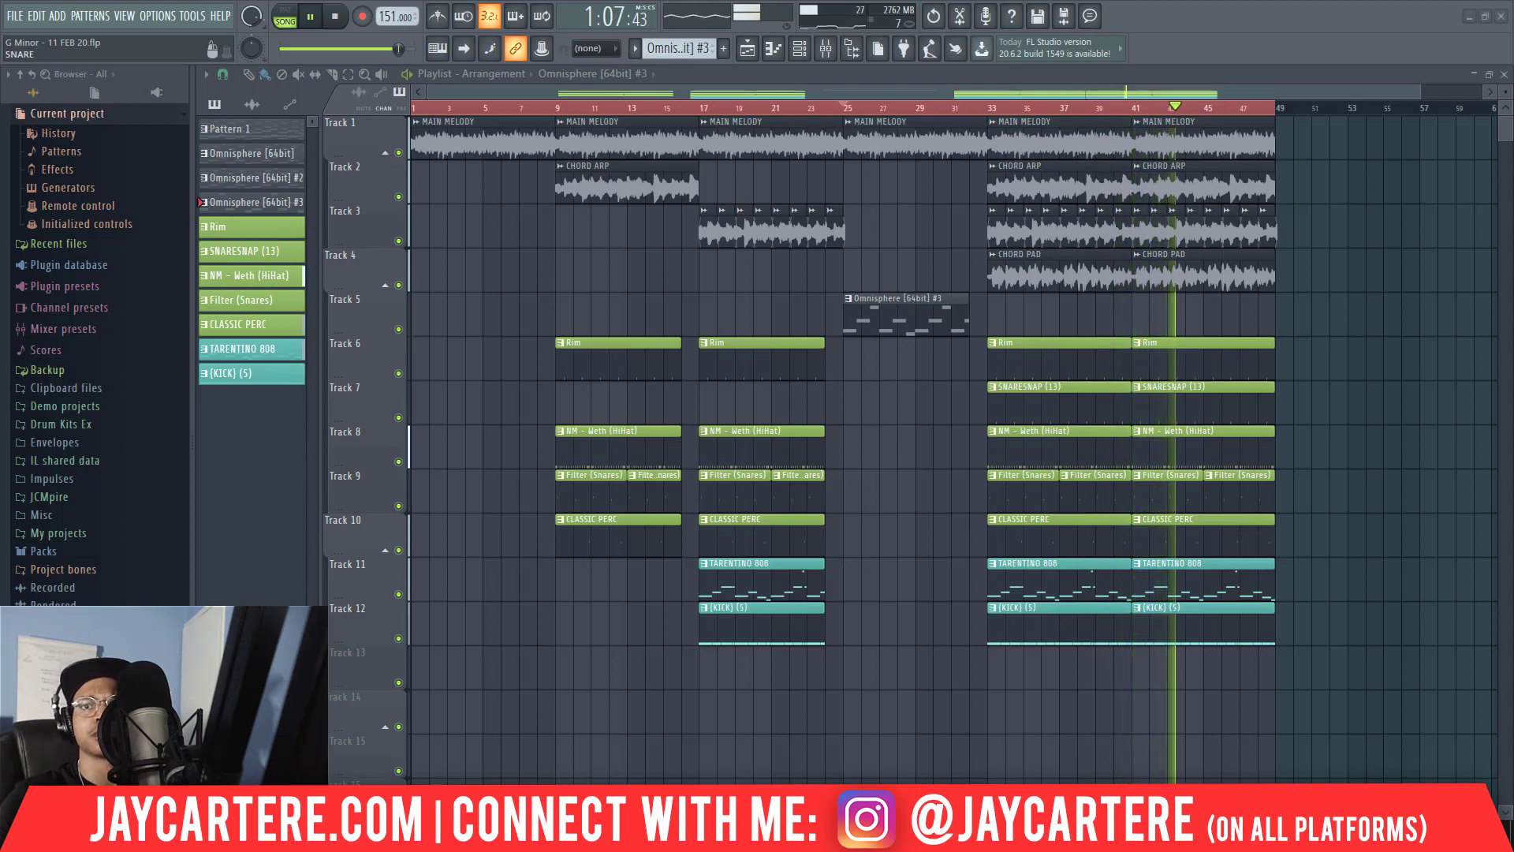
Raise the CLAP mixer track's volume slightly during playback.
{"action": "left_click_drag", "start_coordinate": [1513, 156], "coordinate": [631, 149]}
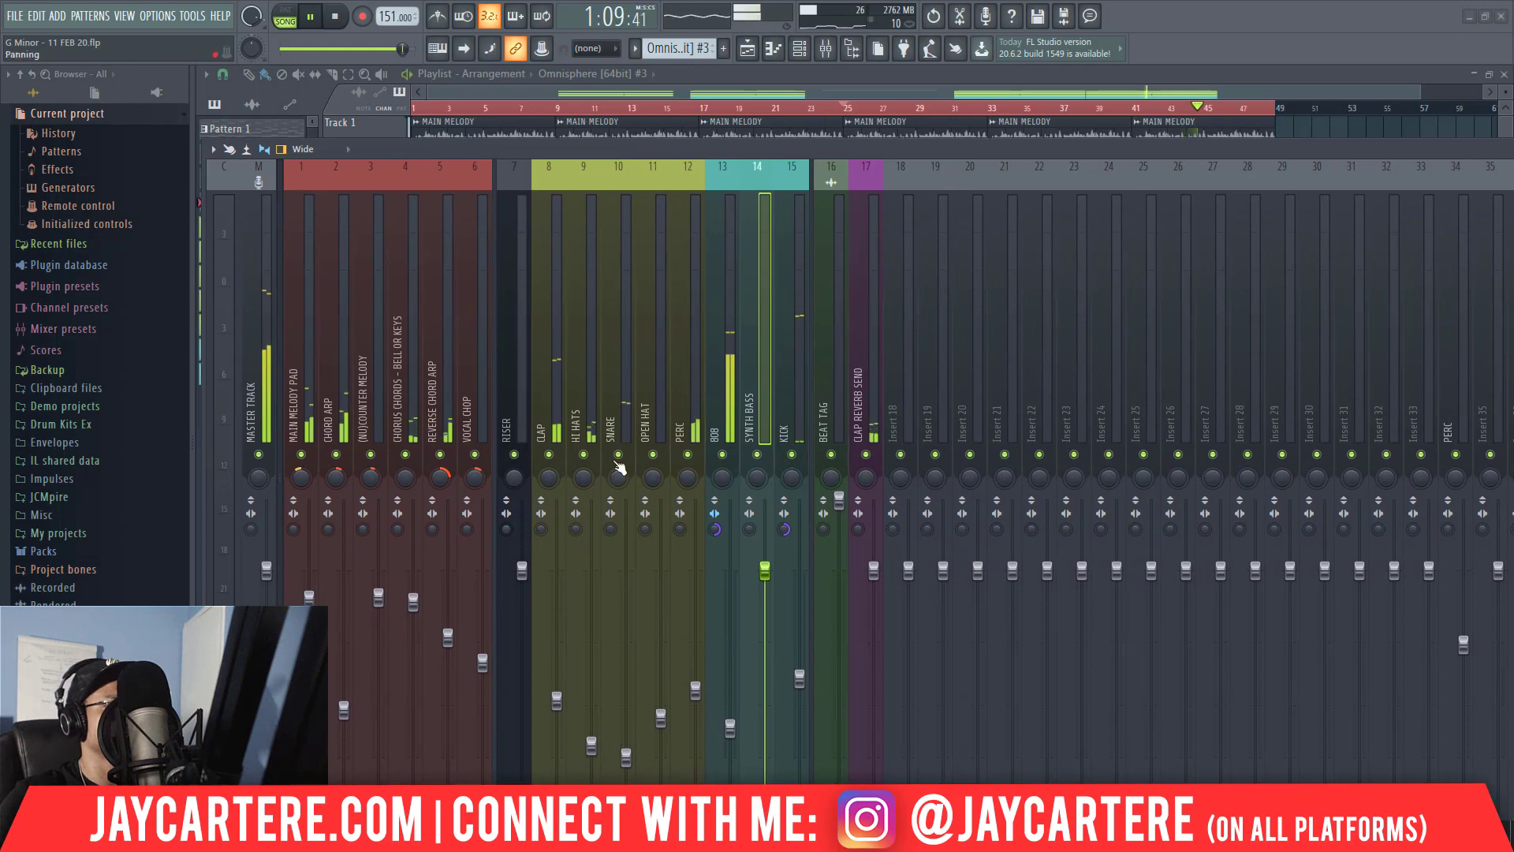
{"action": "left_click_drag", "start_coordinate": [558, 704], "coordinate": [557, 698]}
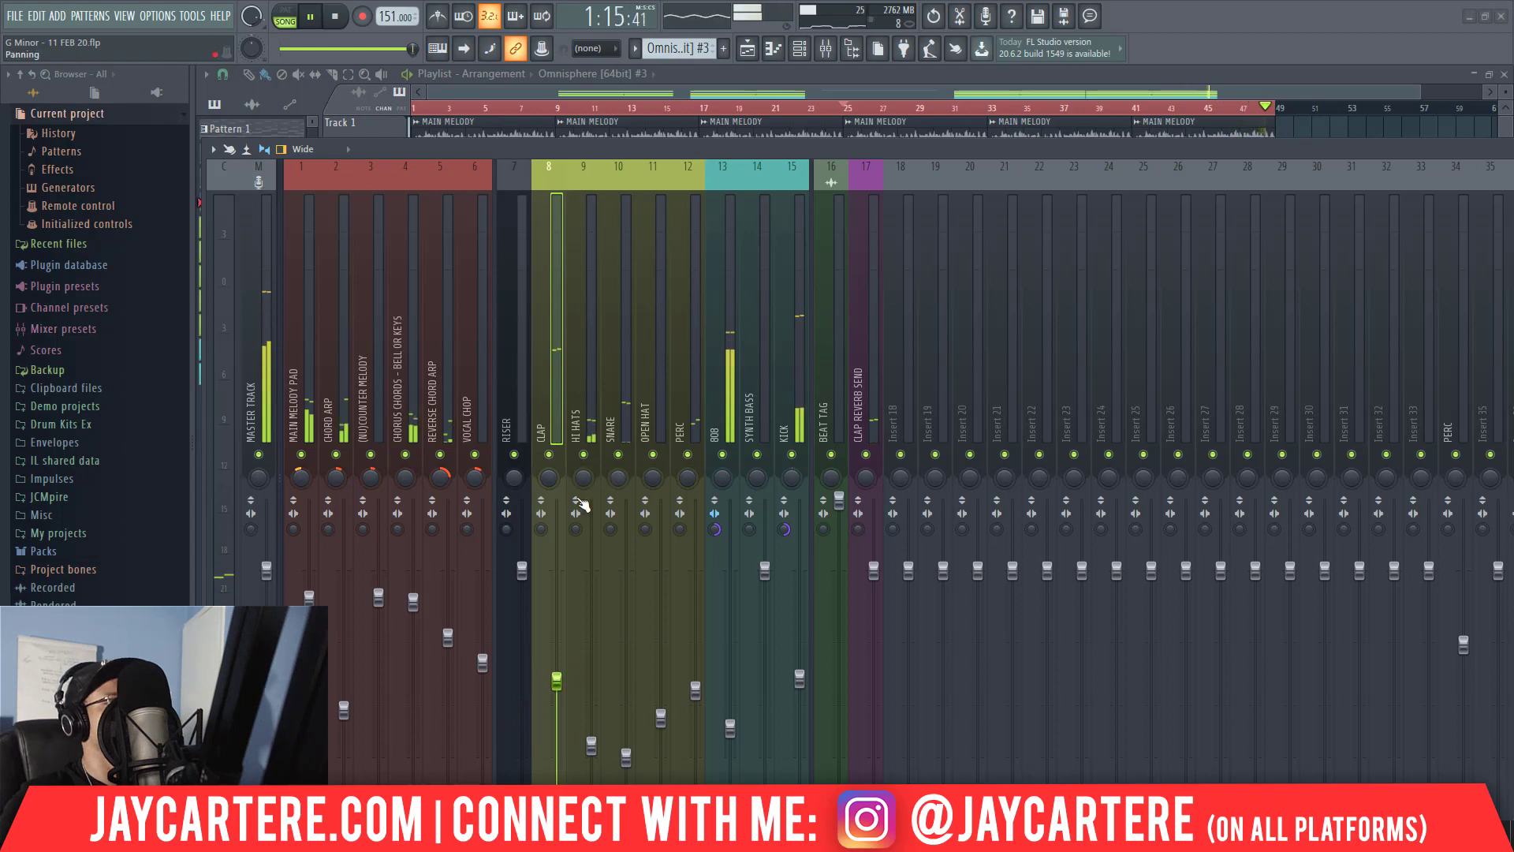
{"action": "left_click_drag", "start_coordinate": [504, 150], "coordinate": [1513, 272]}
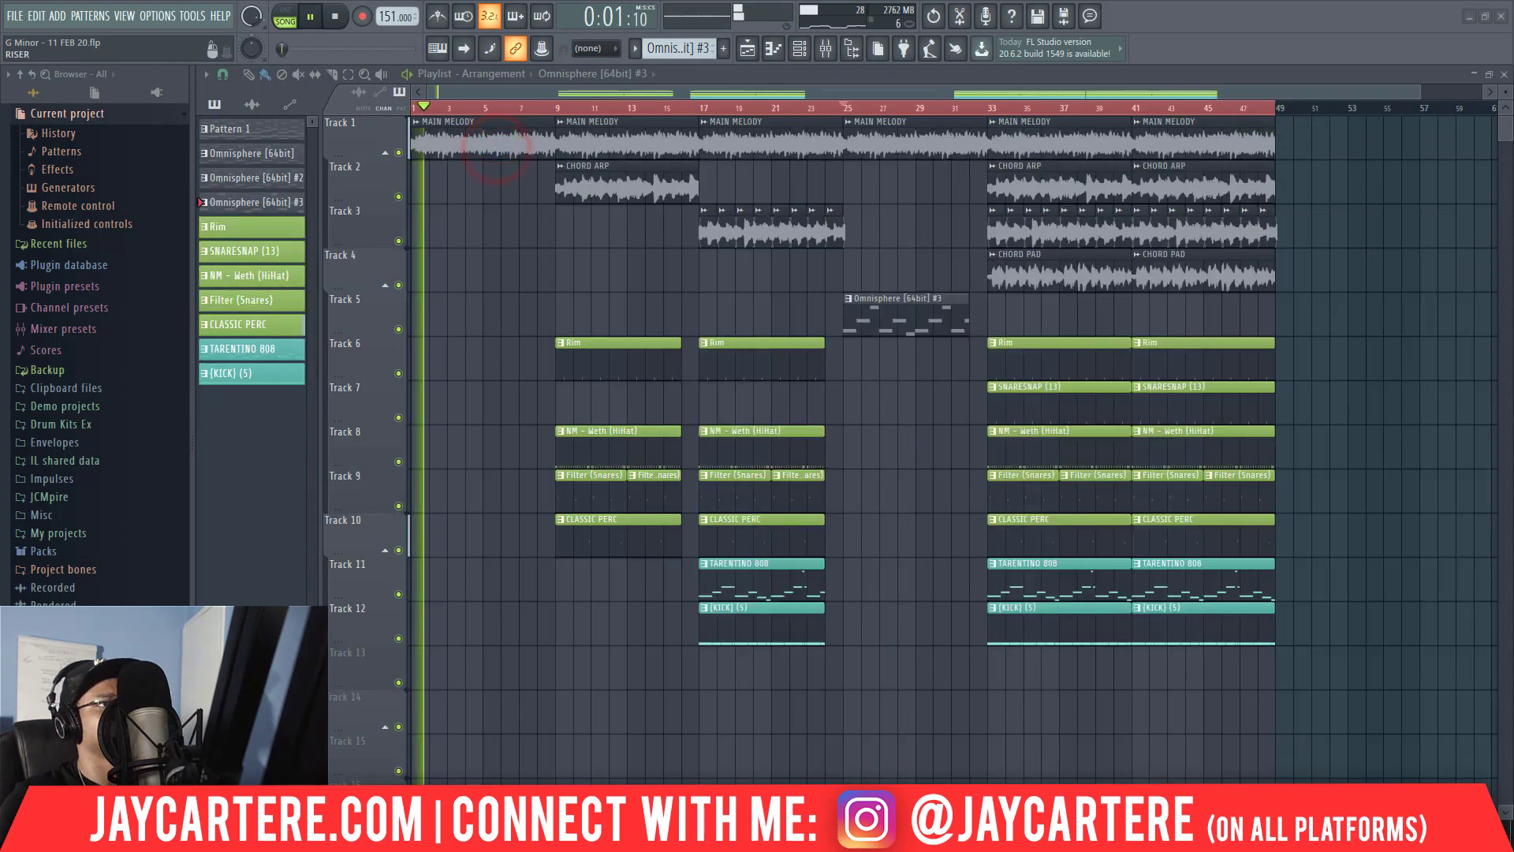
Play the arrangement from bar 9 and inspect the CHORD ARP channel settings.
{"action": "key", "text": "space"}
{"action": "left_click_drag", "start_coordinate": [1419, 91], "coordinate": [1484, 90]}
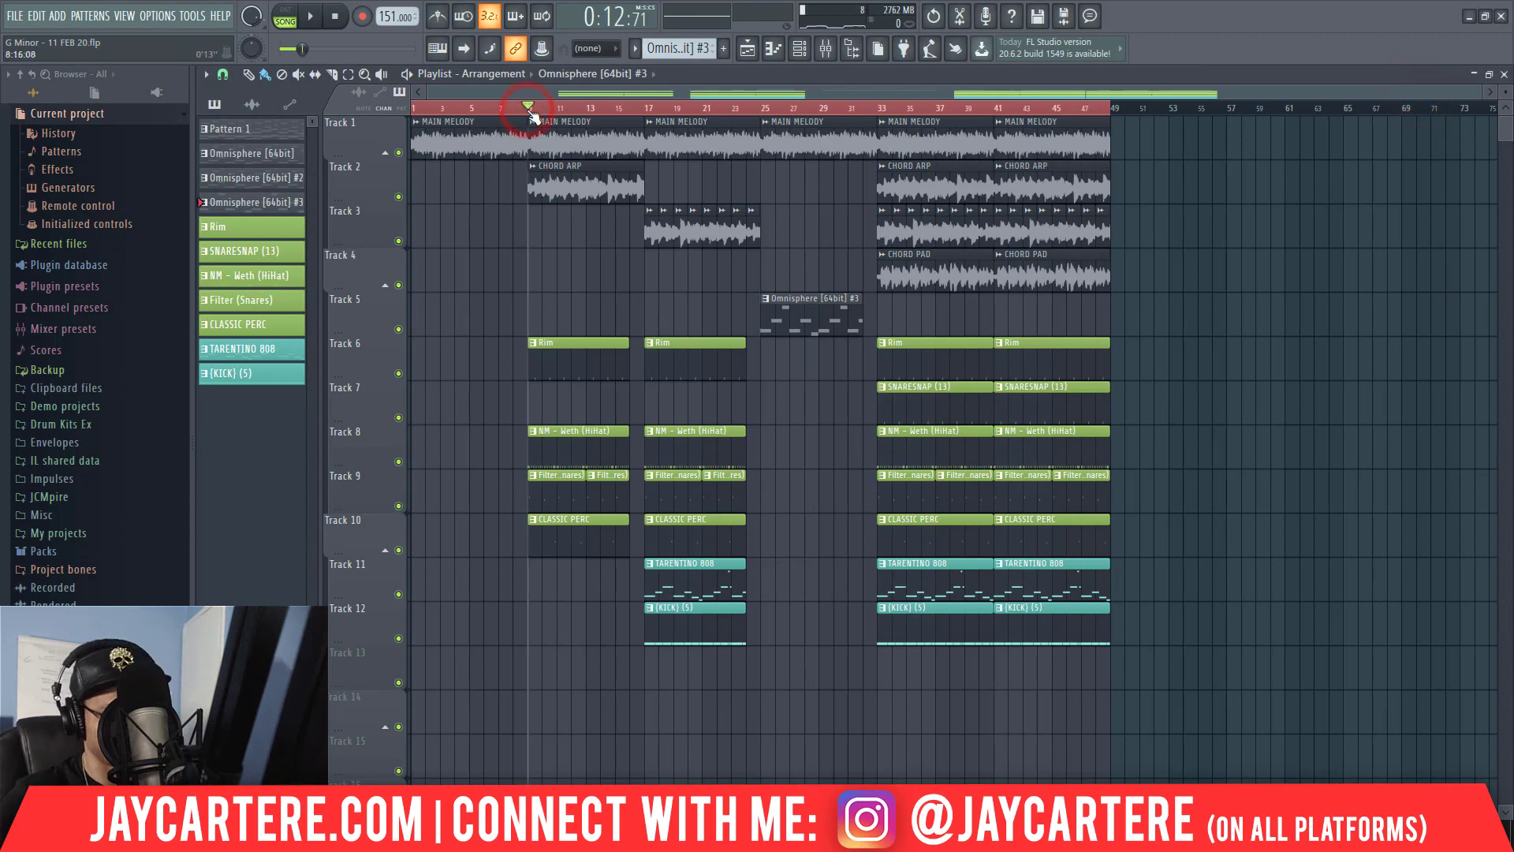
{"action": "key", "text": "space"}
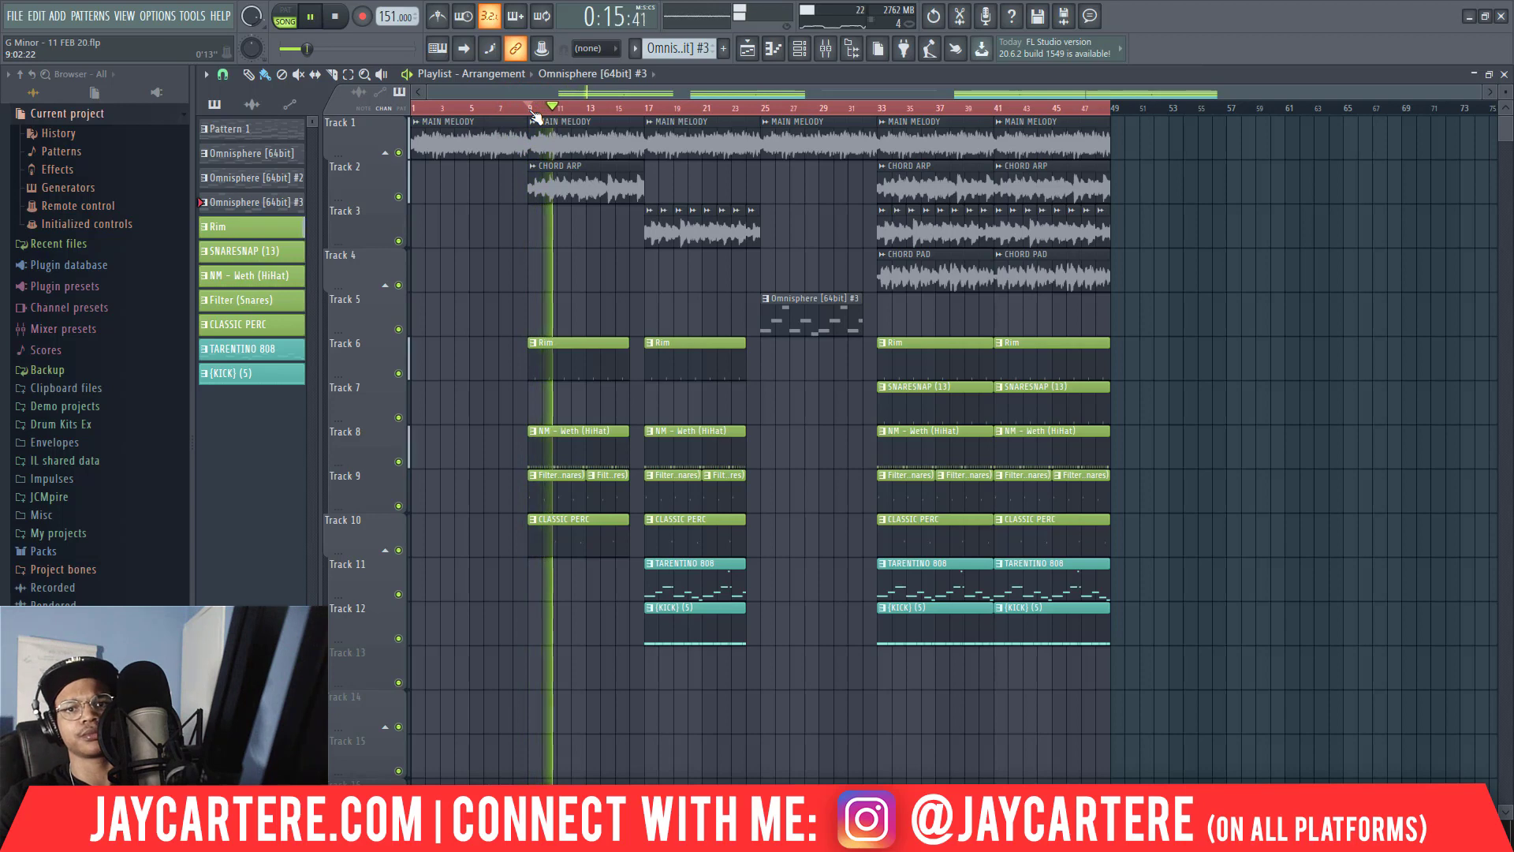
{"action": "double_click", "coordinate": [593, 186]}
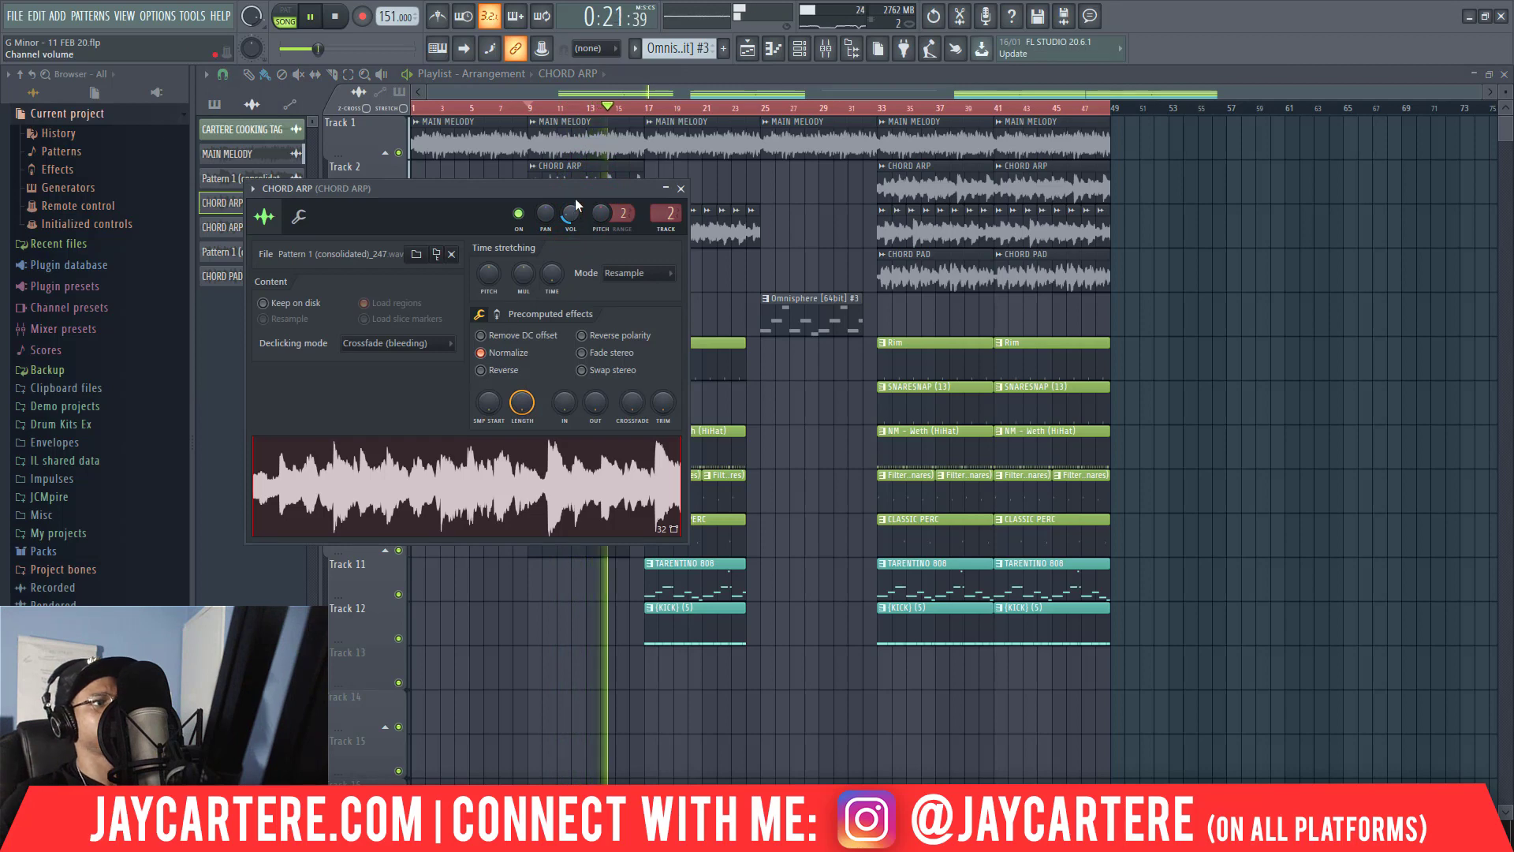
{"action": "left_click", "coordinate": [682, 190]}
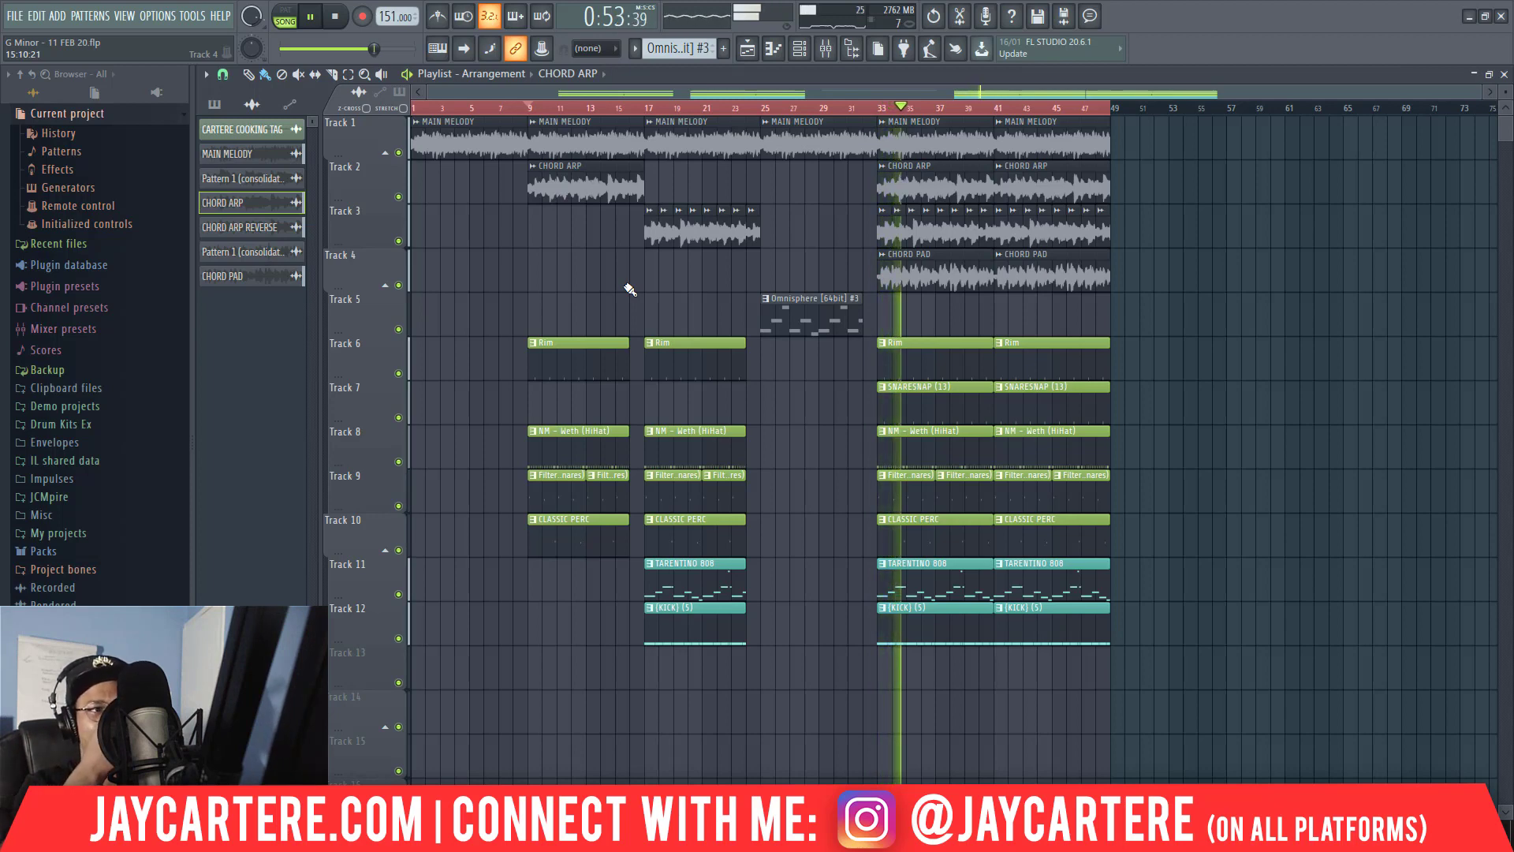
{"action": "key", "text": "space"}
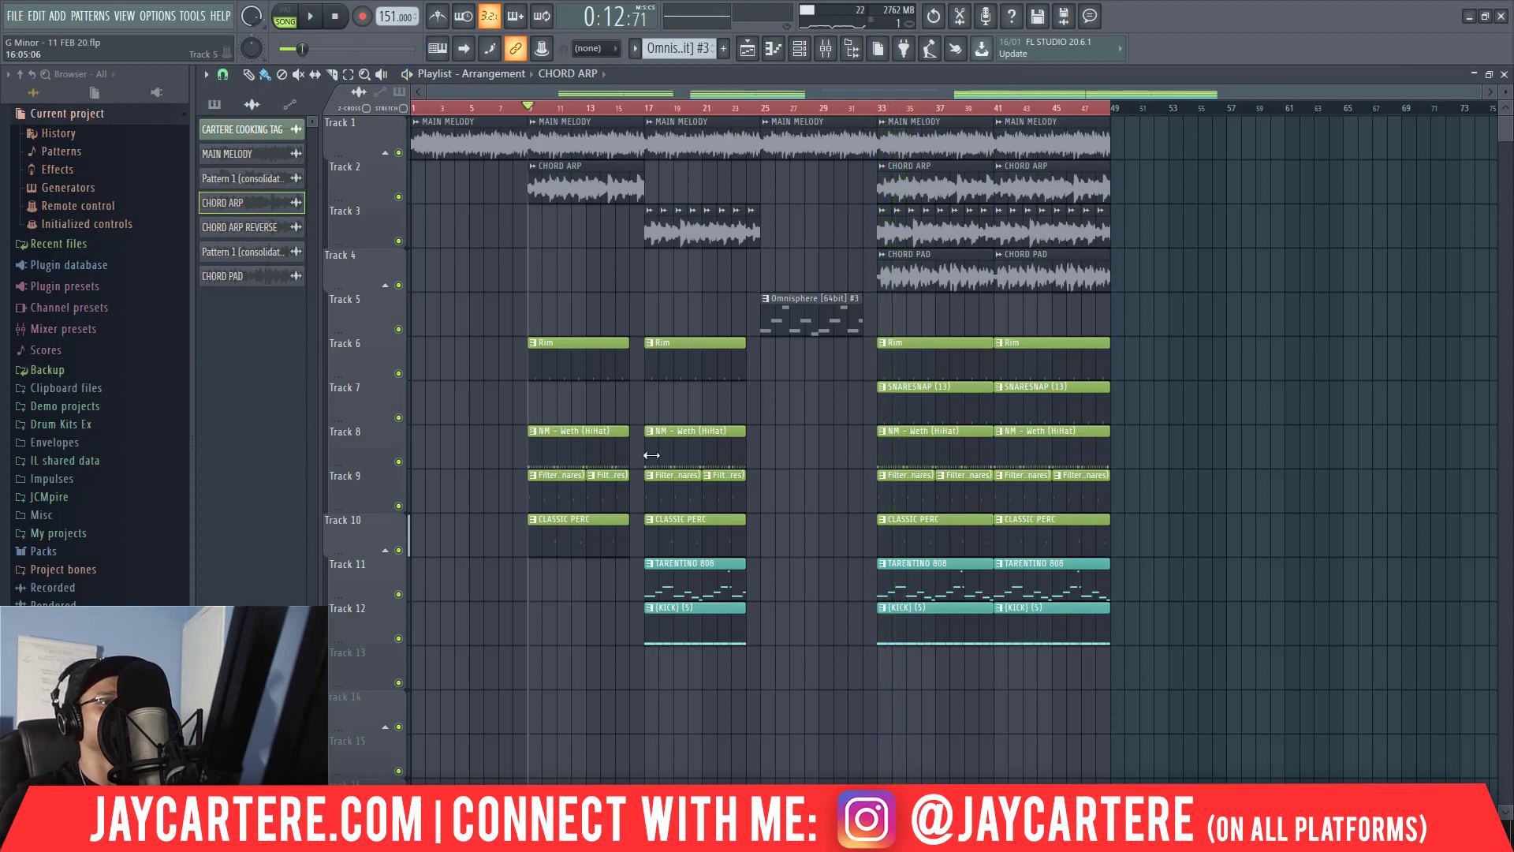
Move everything from bar 25 onward to bar 33 and copy the eight-bar section at bar 17 to bar 25.
{"action": "left_click_drag", "start_coordinate": [764, 691], "coordinate": [1136, 118]}
{"action": "left_click_drag", "start_coordinate": [848, 147], "coordinate": [967, 139]}
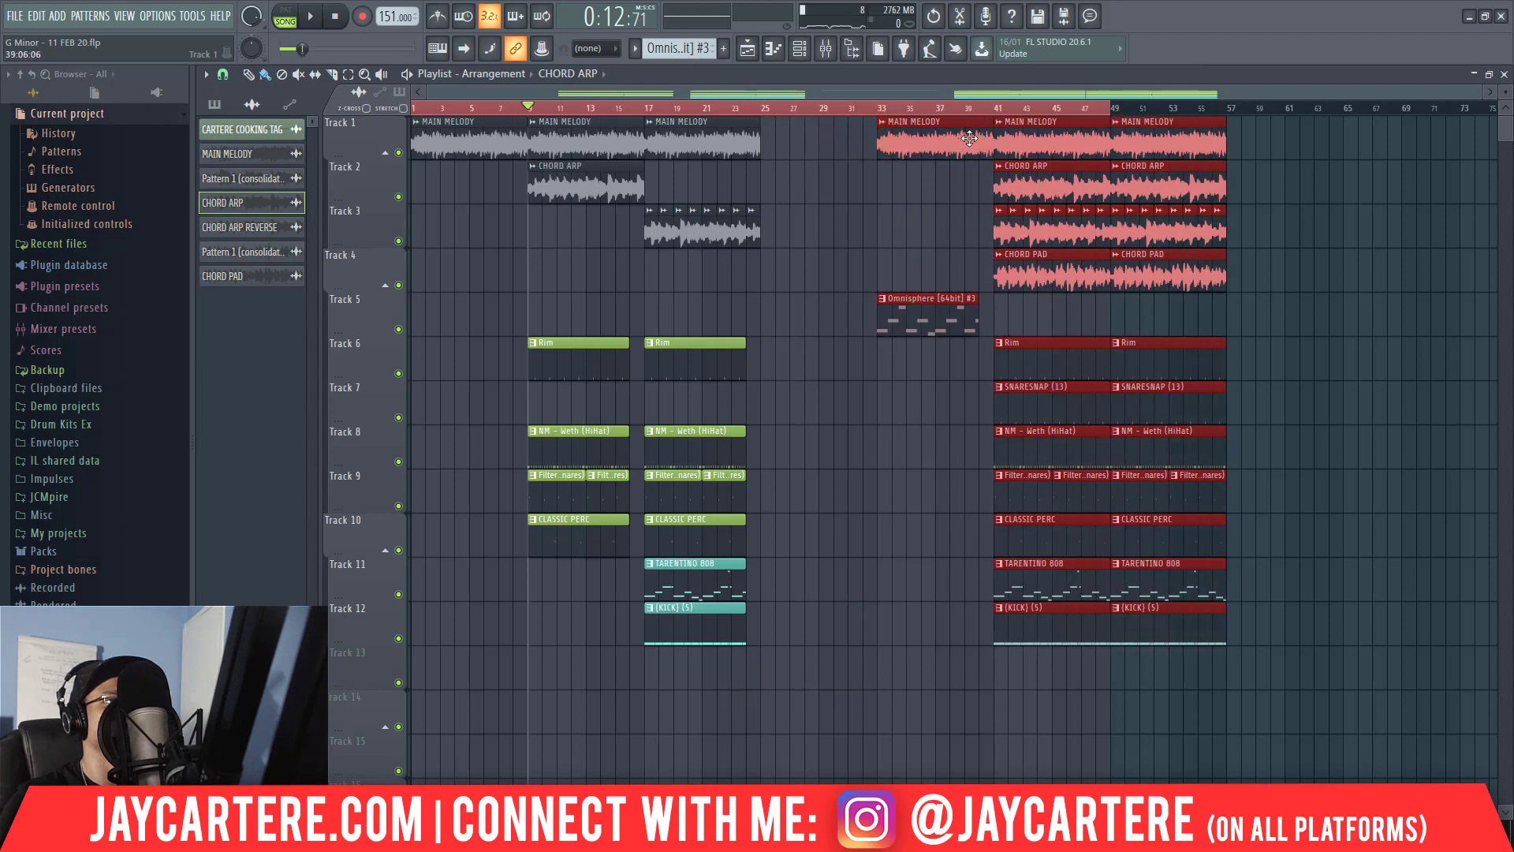
{"action": "left_click_drag", "start_coordinate": [776, 631], "coordinate": [790, 150]}
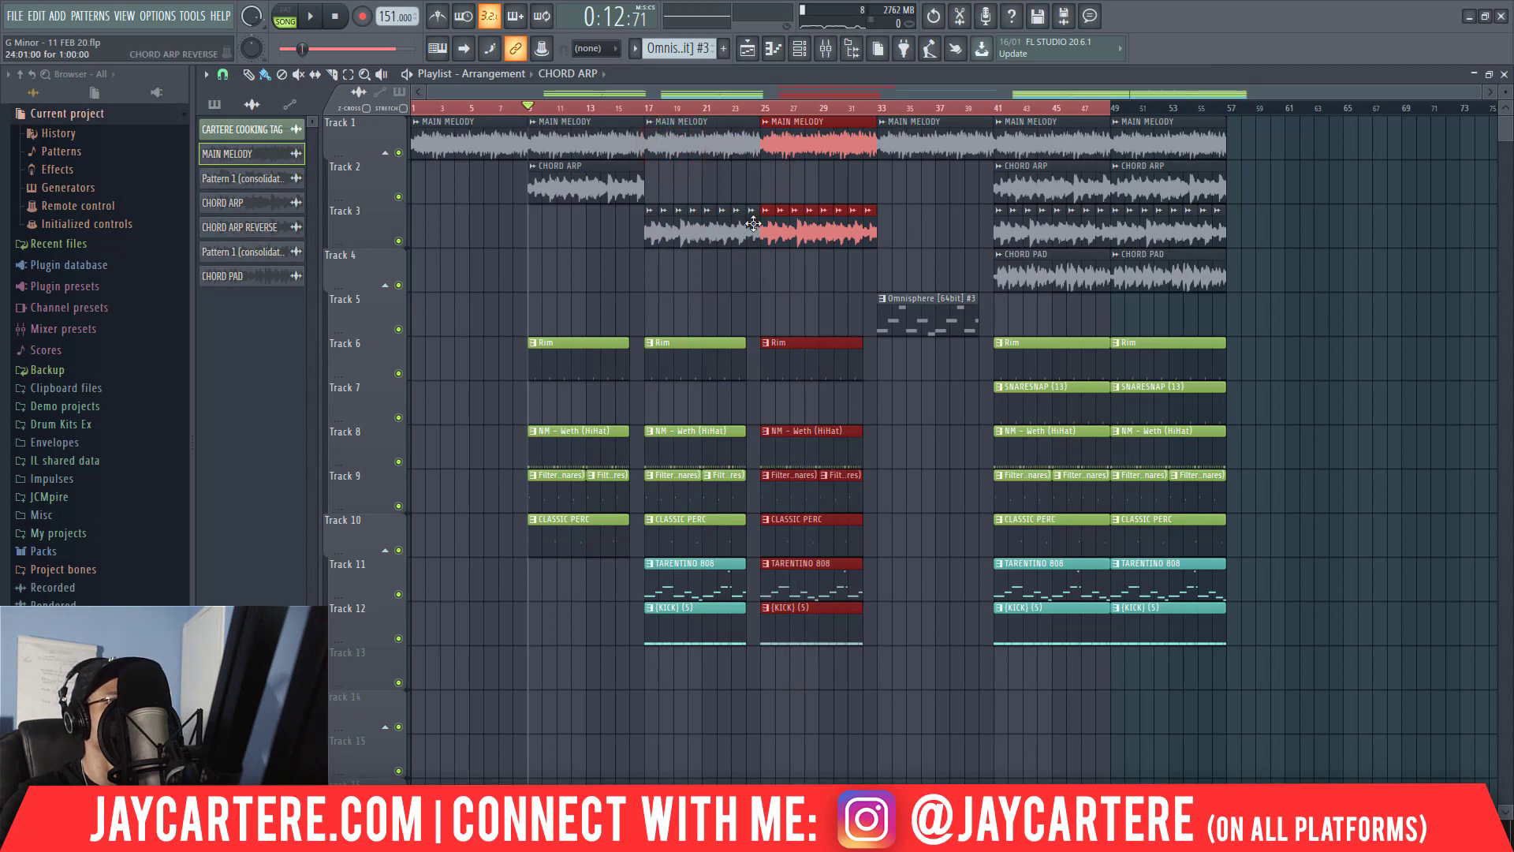
Play the transition from about bar 23 into the section at bar 25 several times.
{"action": "key", "text": "space"}
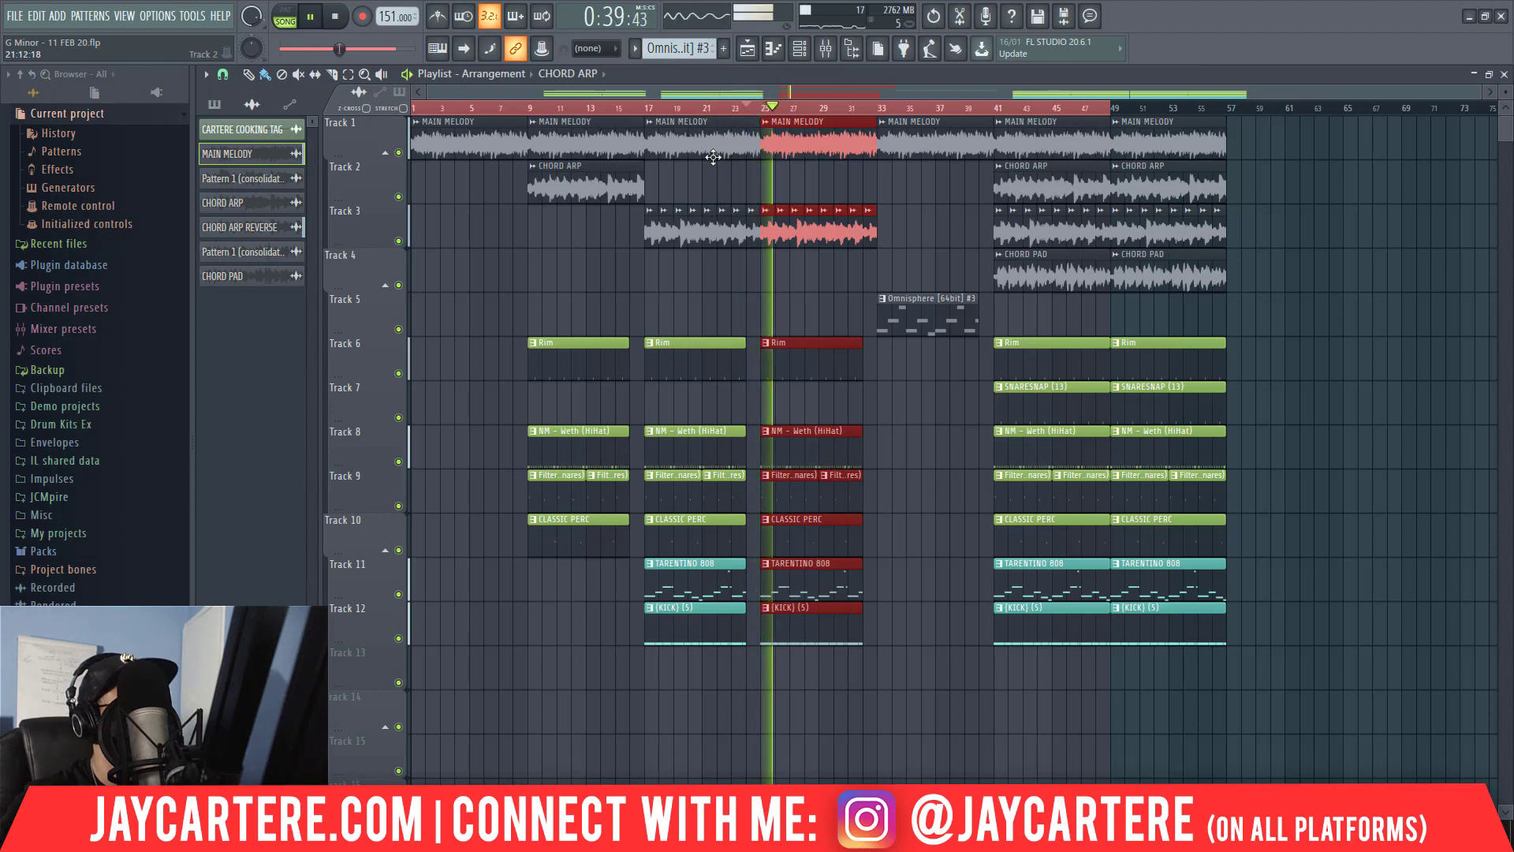
{"action": "left_click", "coordinate": [729, 107]}
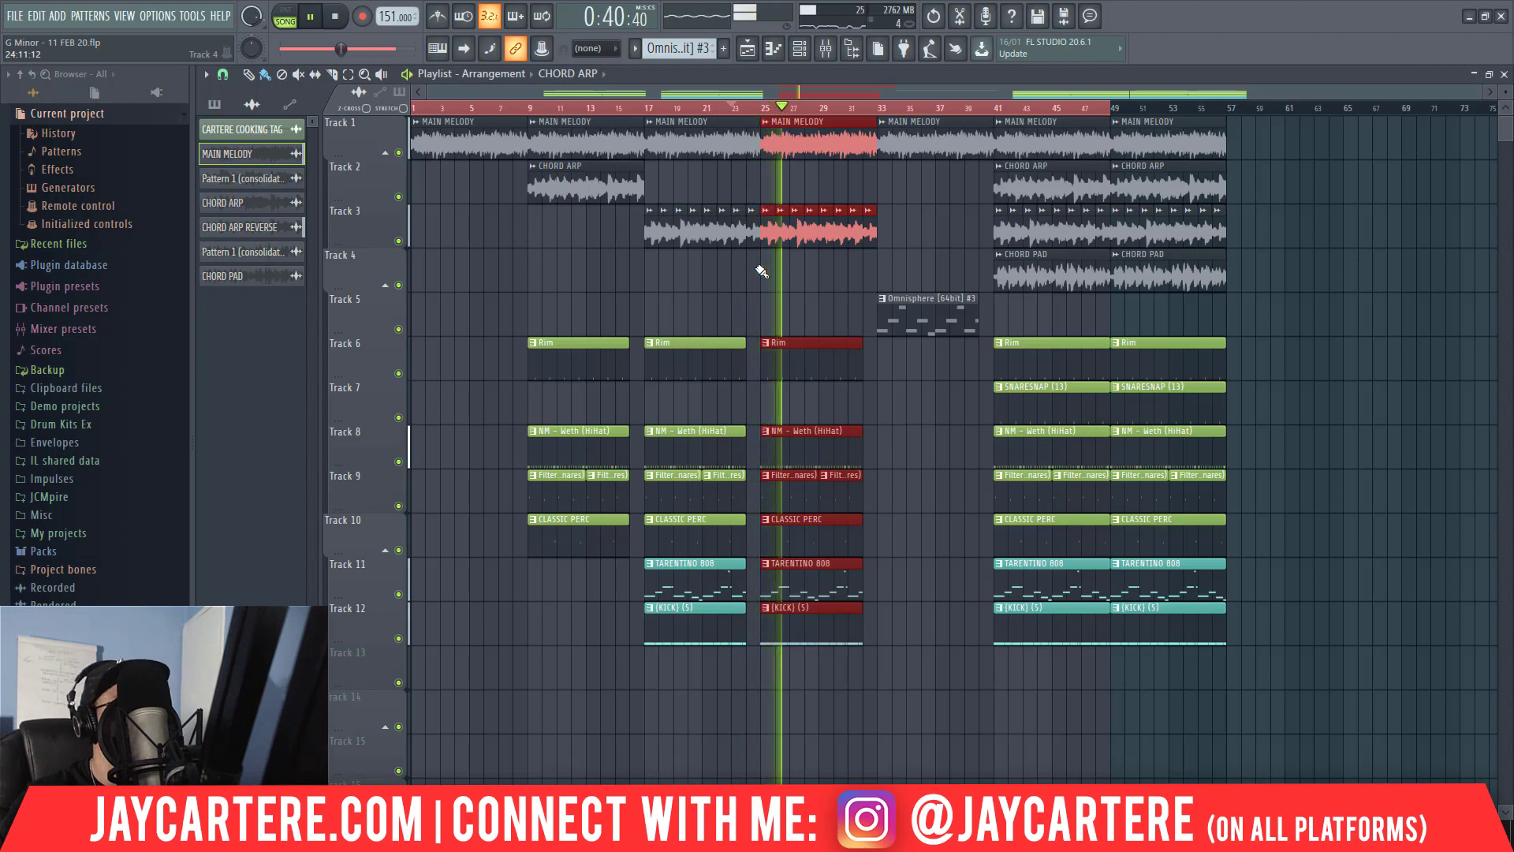
{"action": "left_click", "coordinate": [730, 108]}
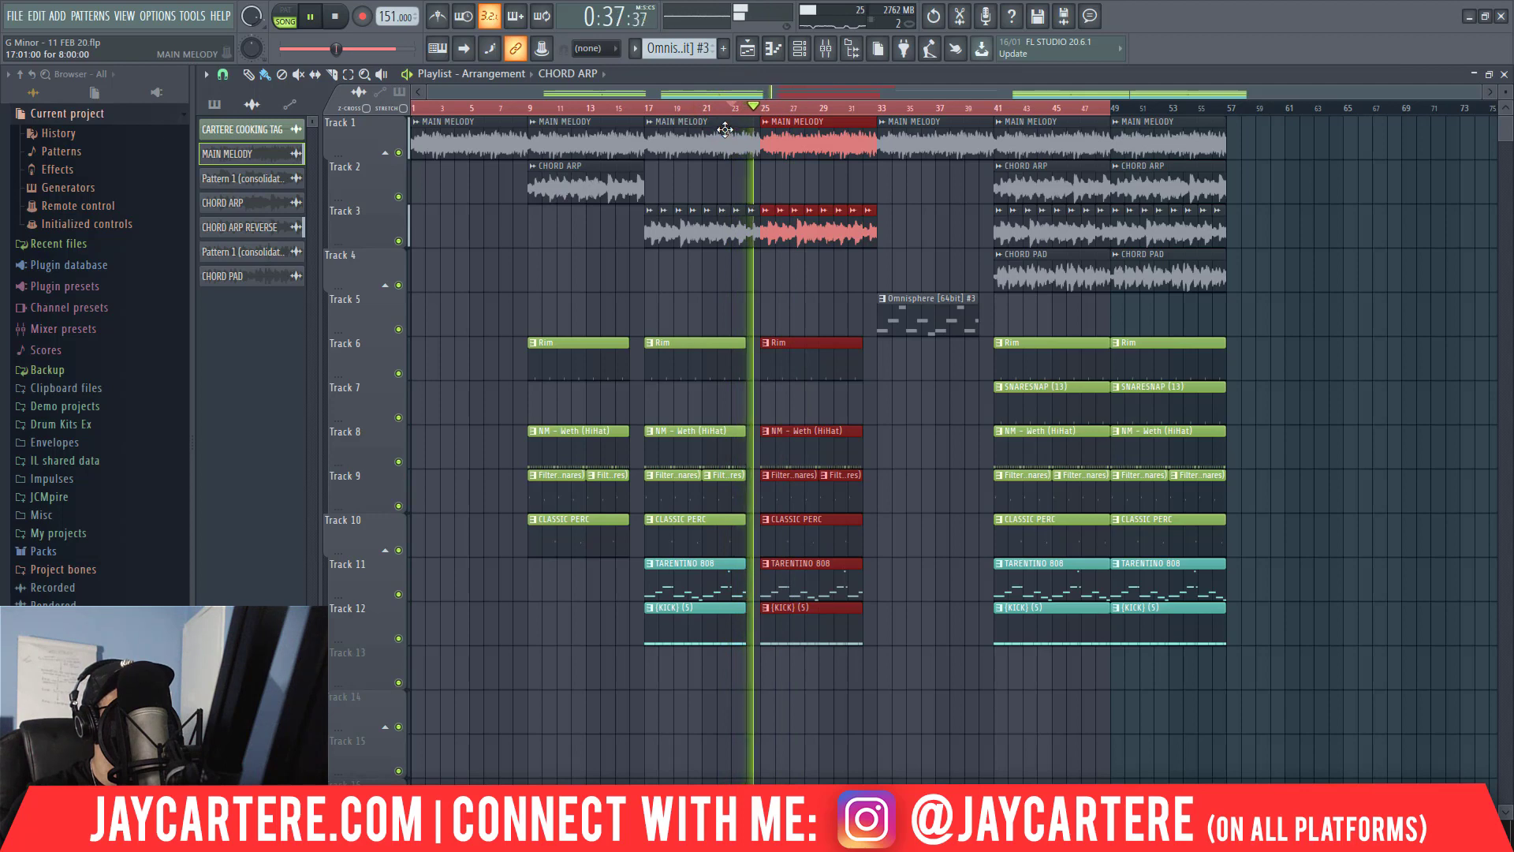
{"action": "key", "text": "space"}
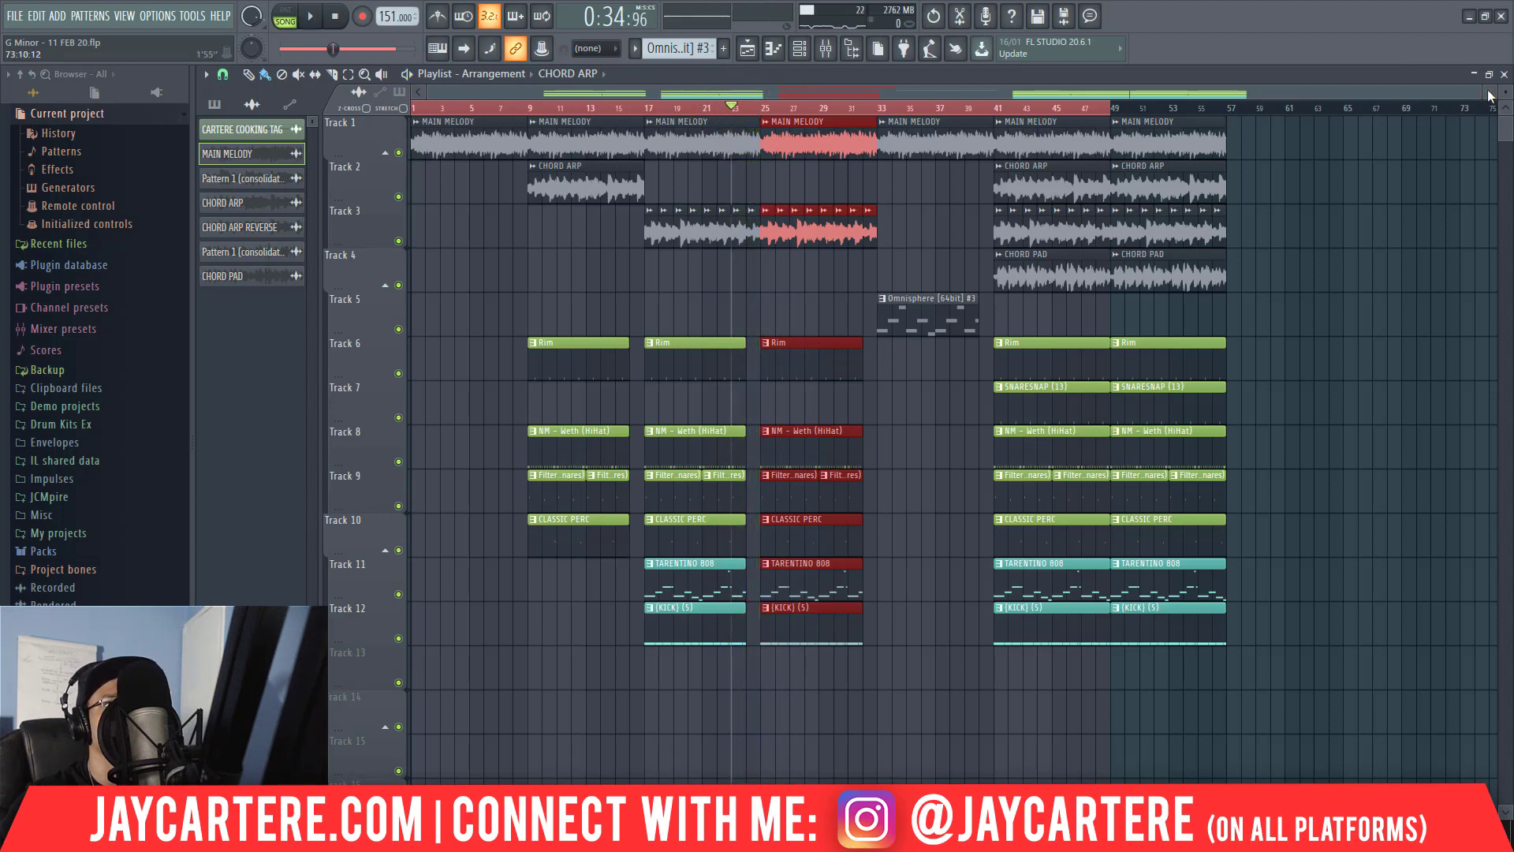
Create Pattern 12 and program a SNARESNAP (13) fill on steps 9, 11, 13, 14 and 15.
{"action": "left_click_drag", "start_coordinate": [1481, 92], "coordinate": [1120, 111]}
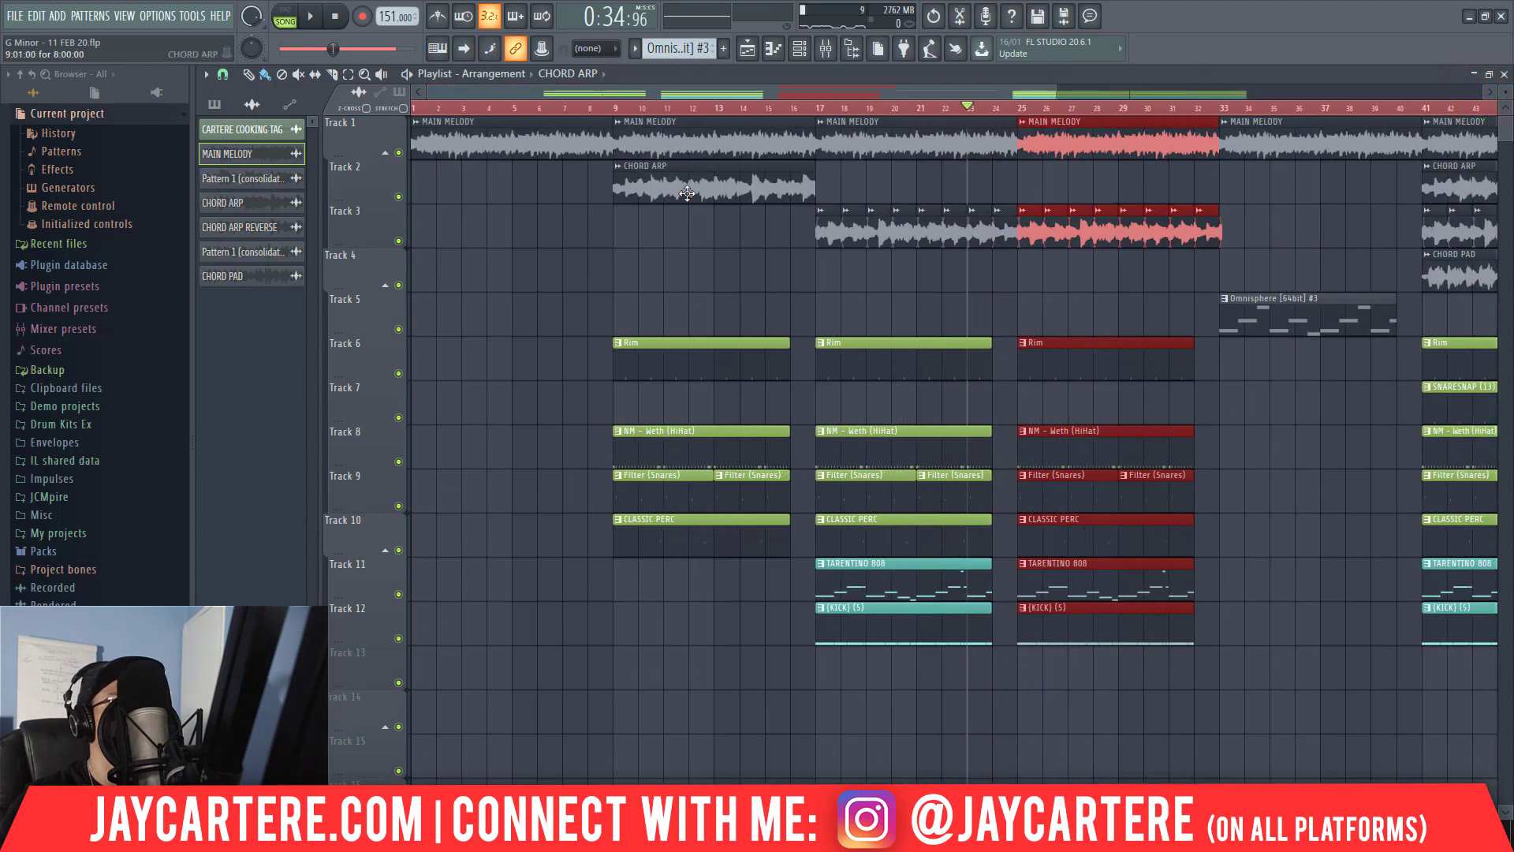
{"action": "scroll", "coordinate": [676, 50], "scroll_direction": "down", "scroll_amount": 1}
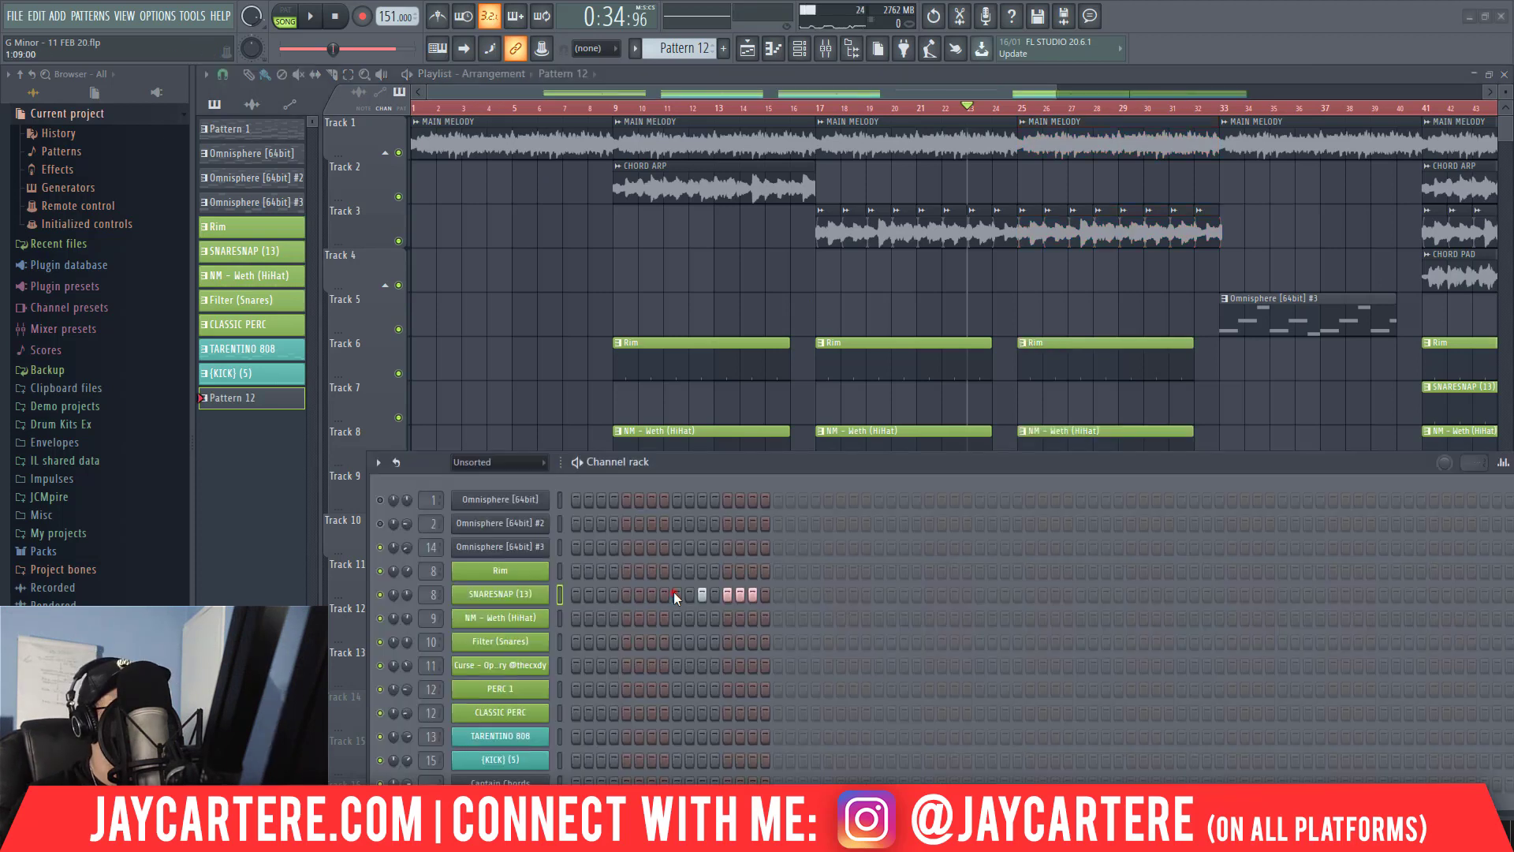
{"action": "left_click", "coordinate": [674, 592]}
{"action": "key", "text": "space"}
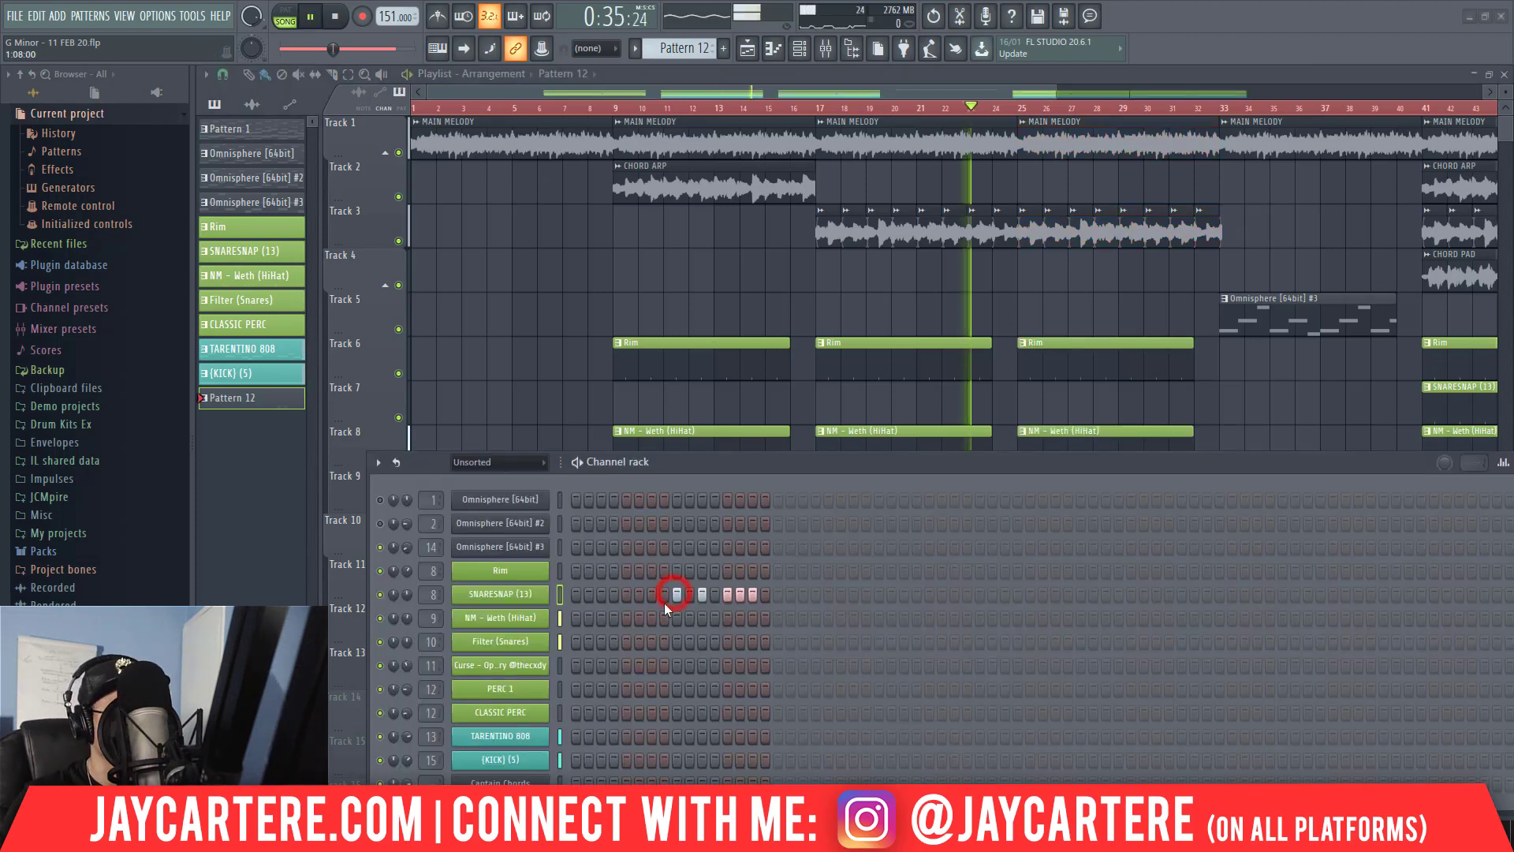
{"action": "left_click_drag", "start_coordinate": [714, 474], "coordinate": [543, 429]}
{"action": "key", "text": "space"}
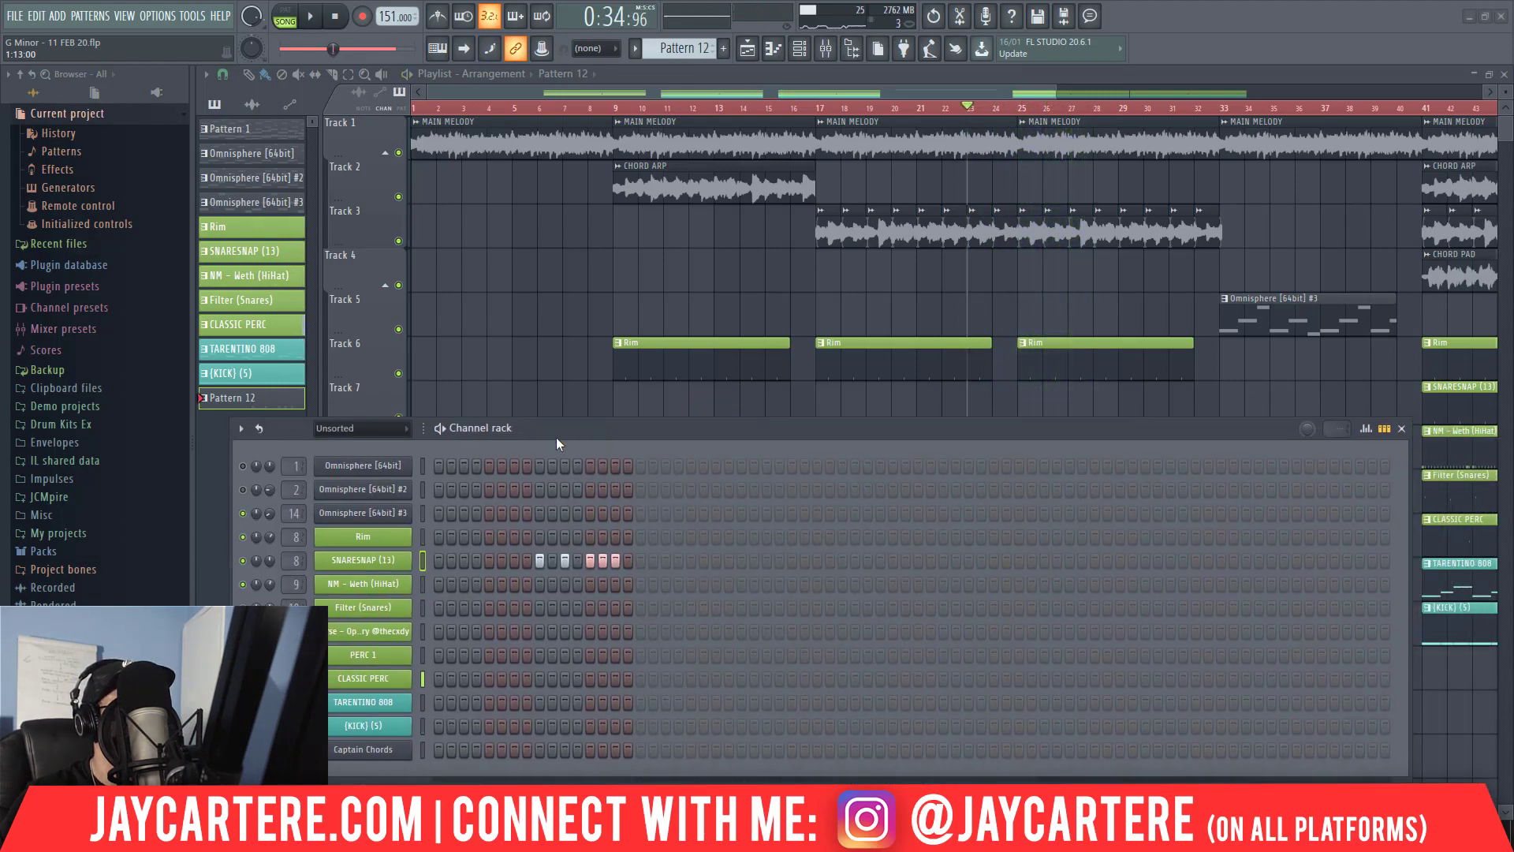
Place the Pattern 12 fill on Track 13 at bar 24 and consolidate it into a 32Bit float stereo WAV clip.
{"action": "left_click", "coordinate": [557, 434]}
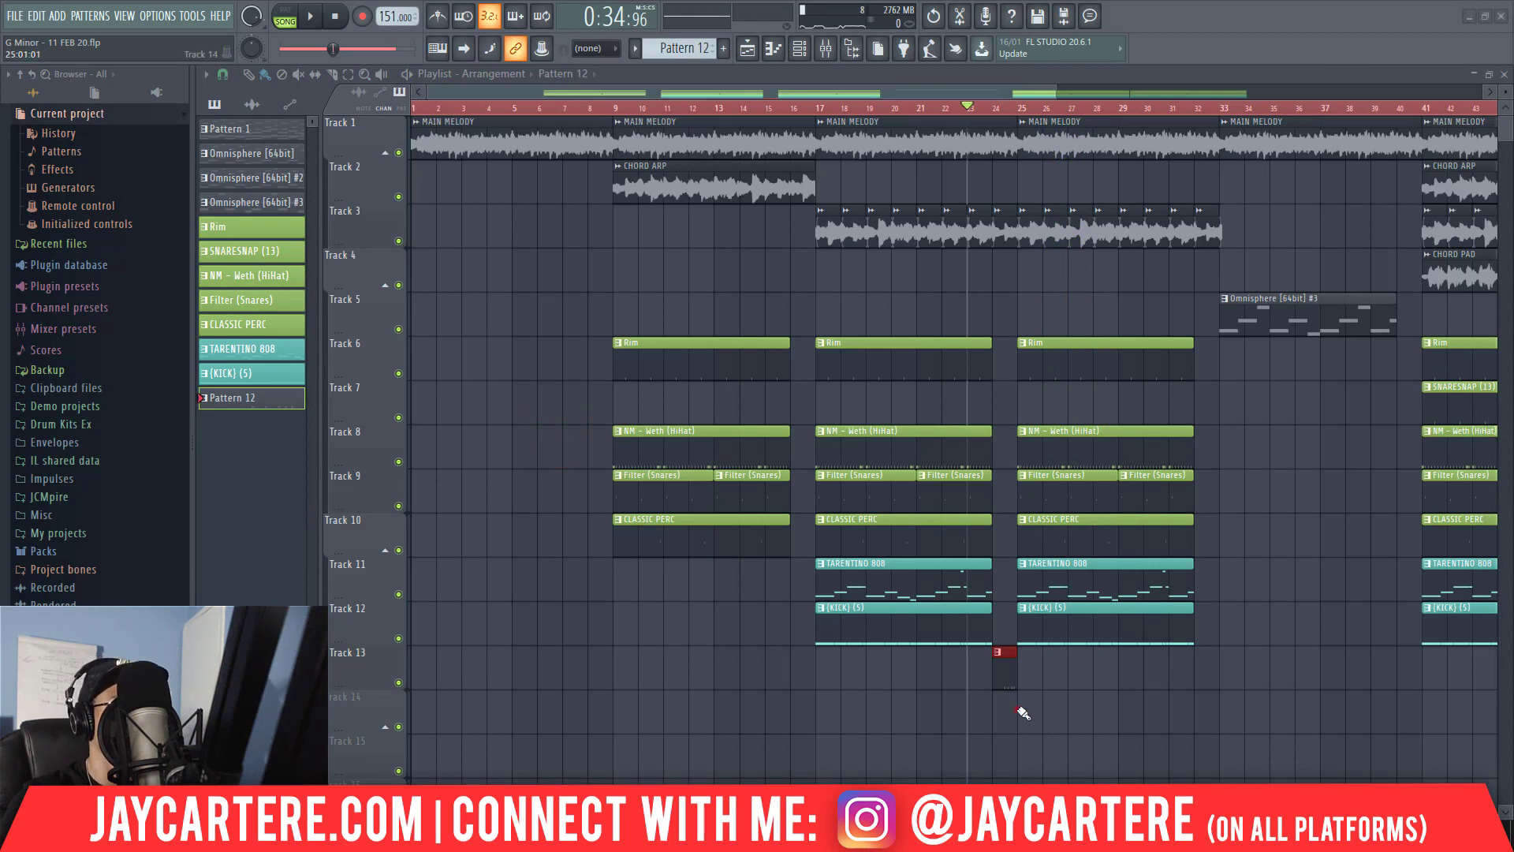
{"action": "left_click_drag", "start_coordinate": [1018, 710], "coordinate": [996, 684]}
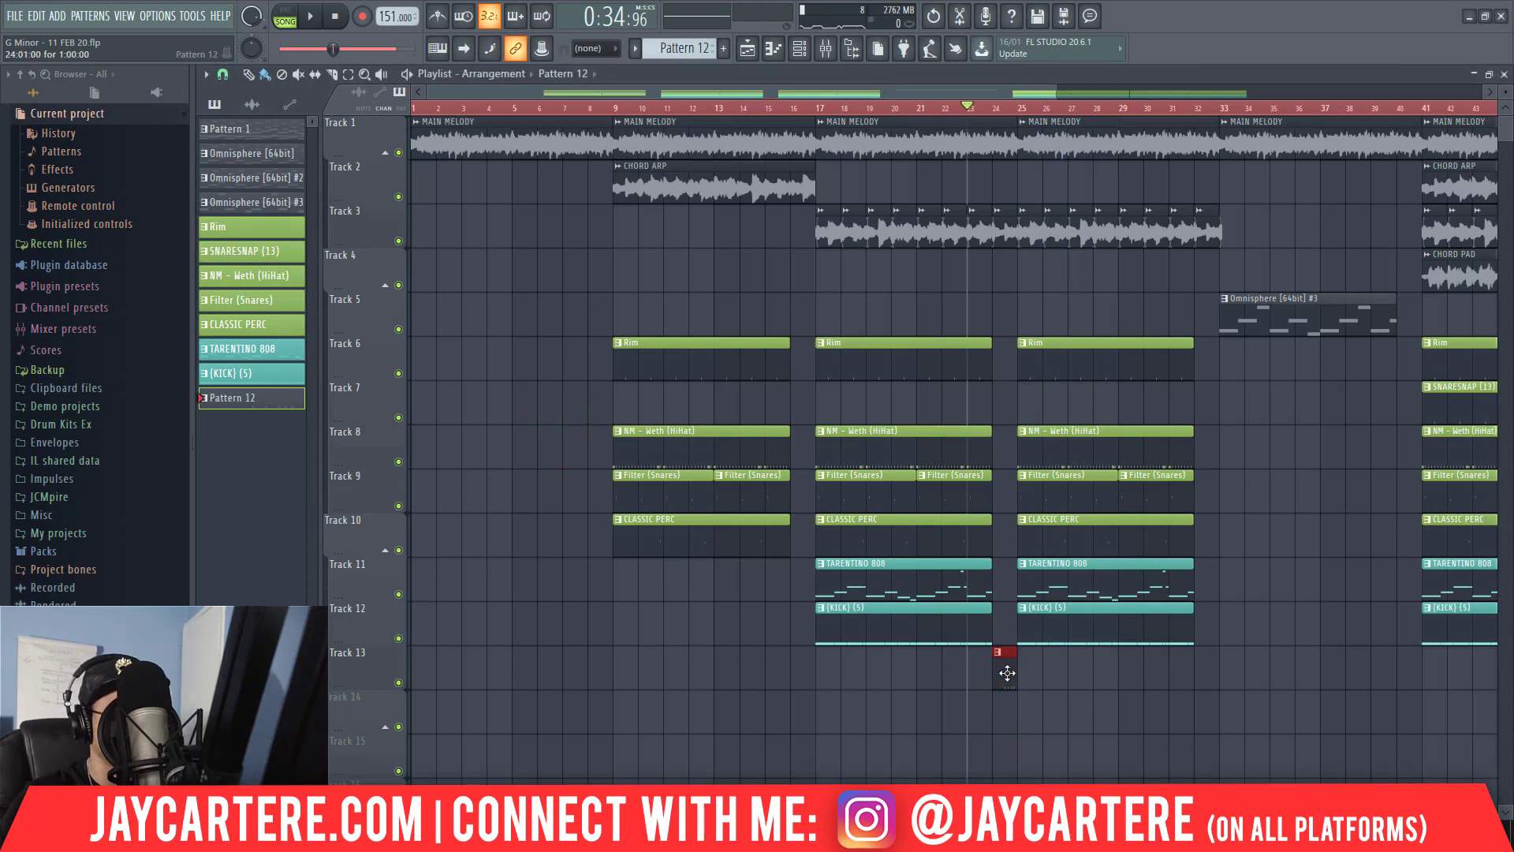
{"action": "left_click", "coordinate": [997, 108]}
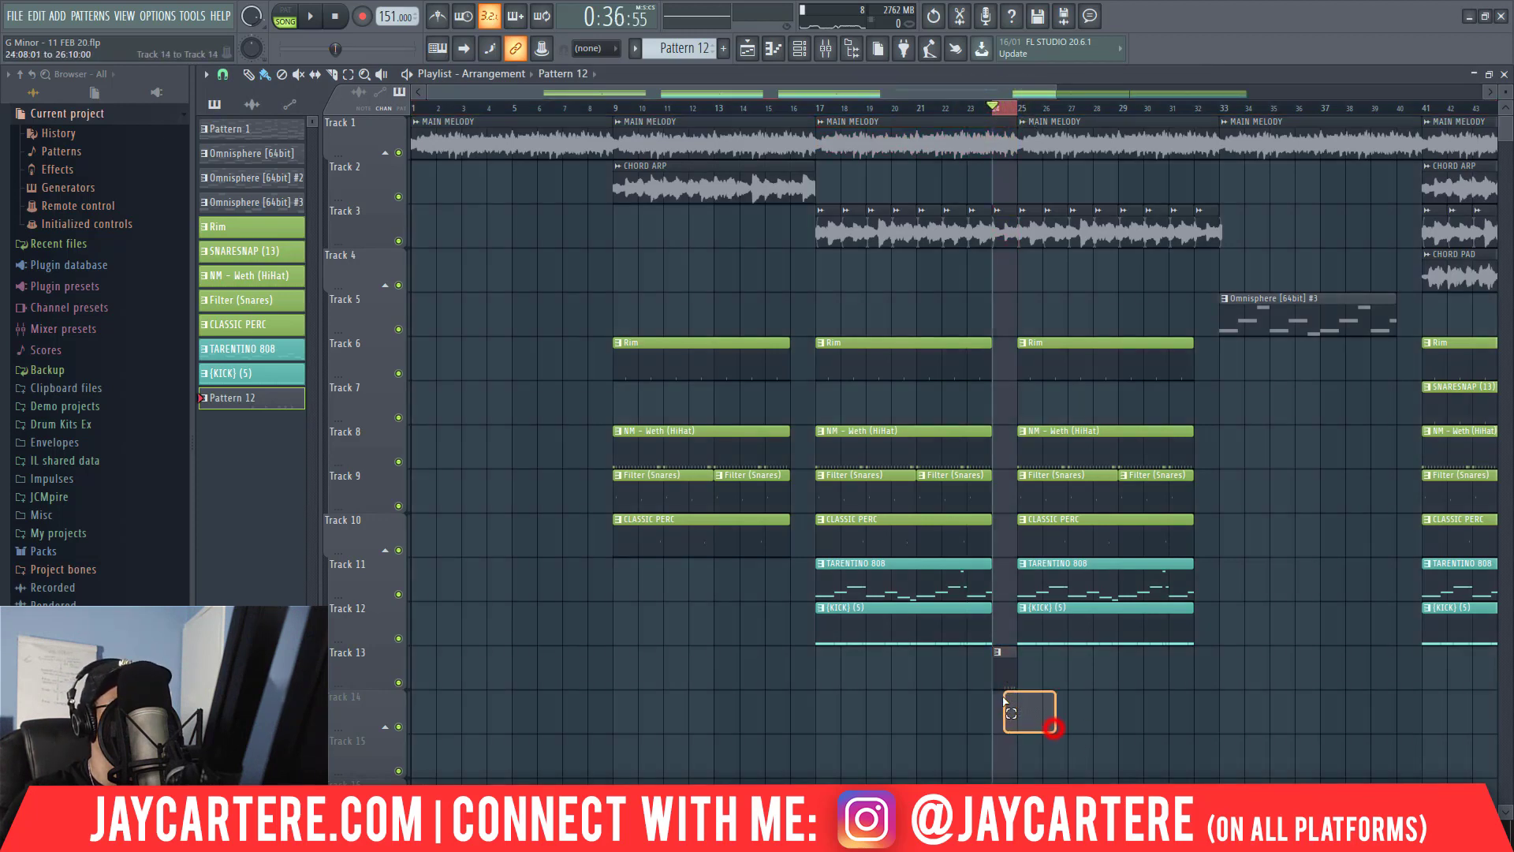
{"action": "left_click_drag", "start_coordinate": [998, 690], "coordinate": [997, 685]}
{"action": "key", "text": "ctrl+alt+c"}
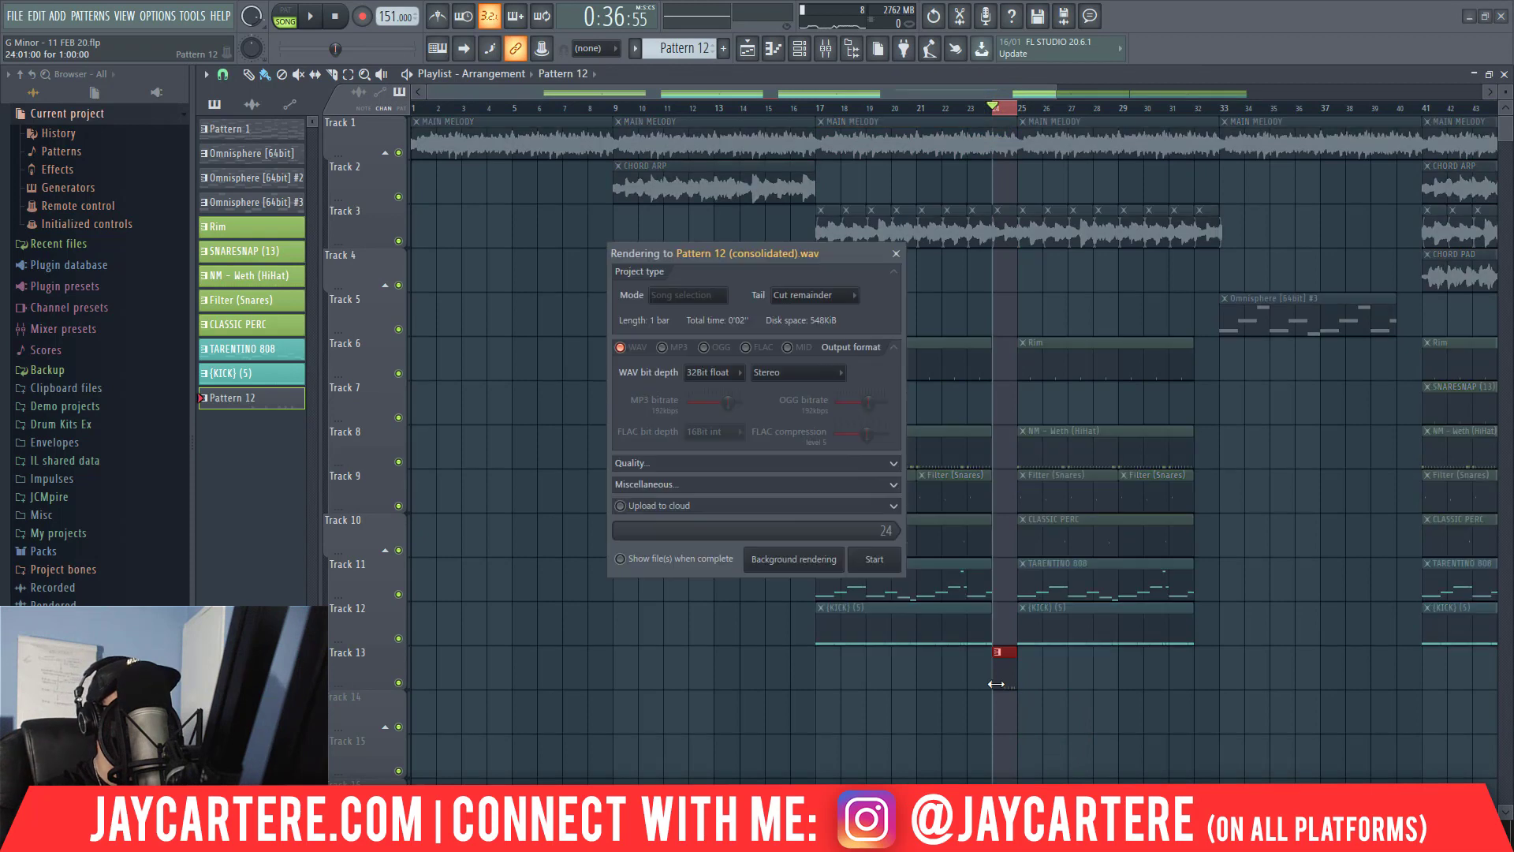
{"action": "left_click", "coordinate": [875, 560]}
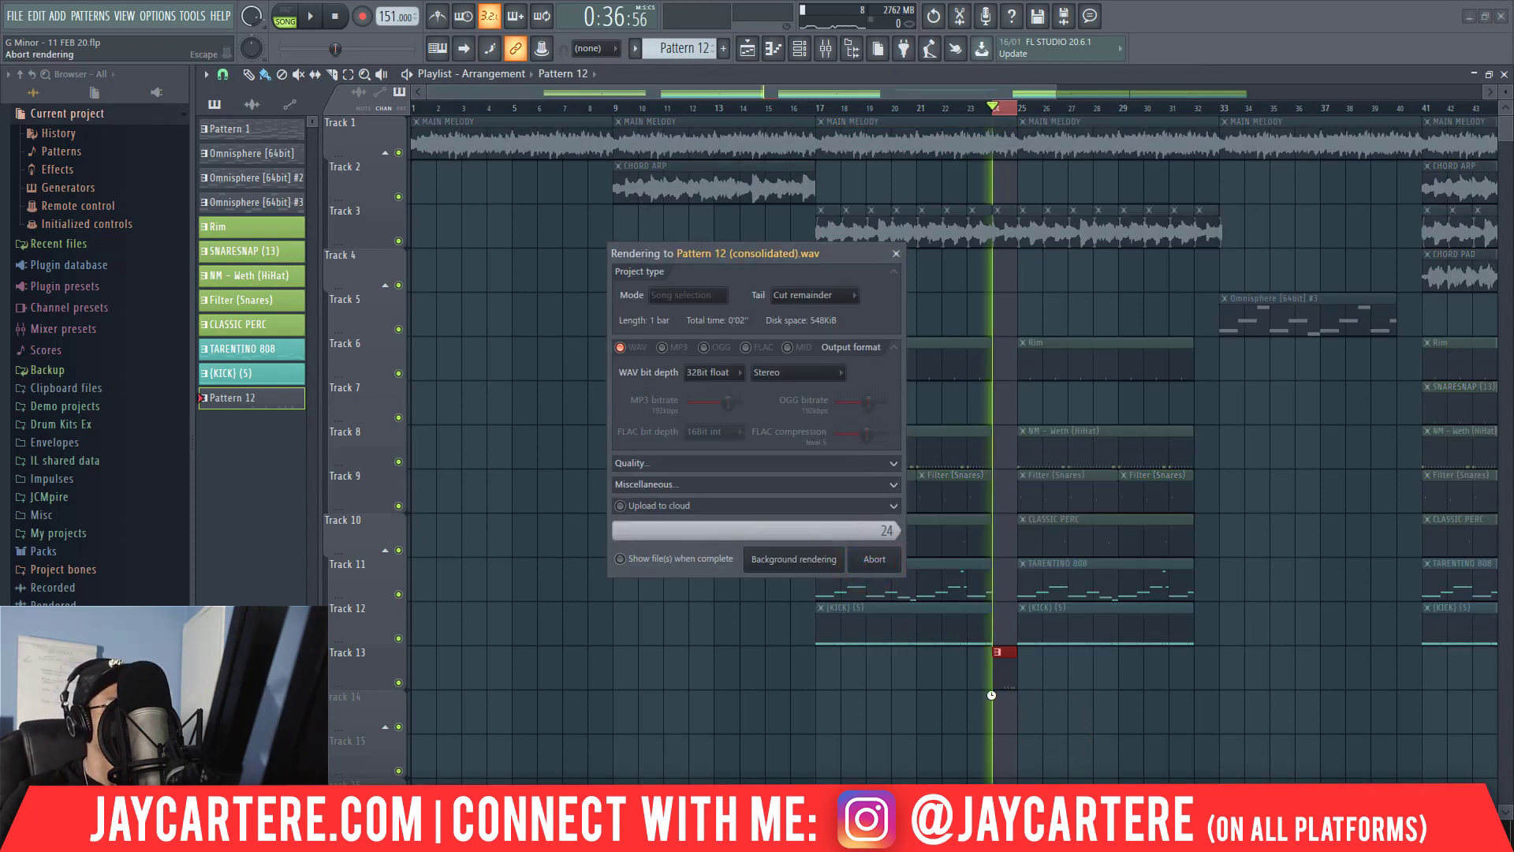
Inspect the consolidated Pattern 12 clip's channel settings and play the fill in context from bar 23.
{"action": "double_click", "coordinate": [1004, 672]}
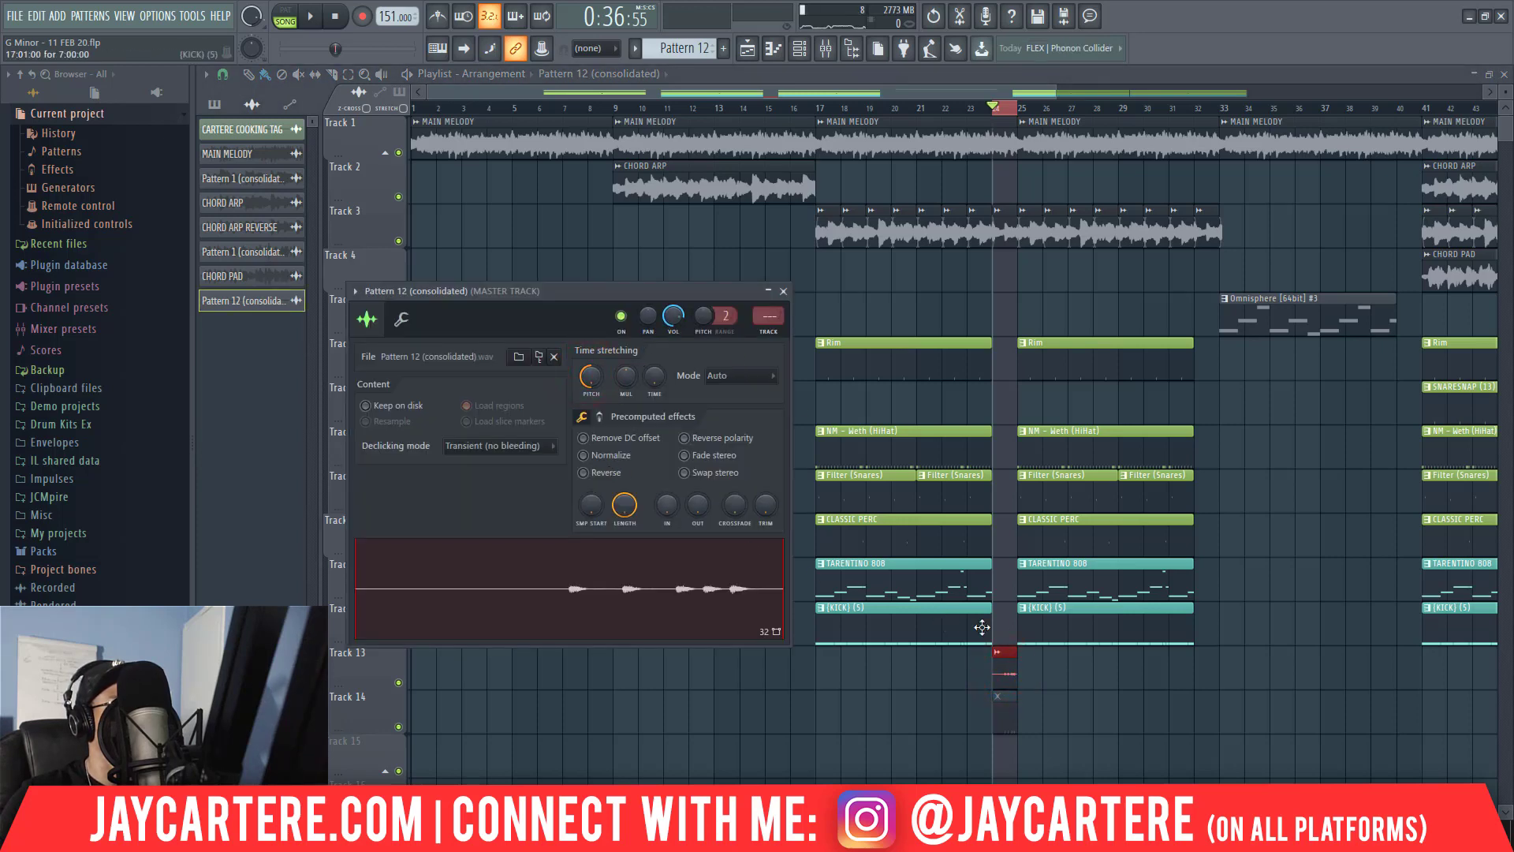
{"action": "key", "text": "space"}
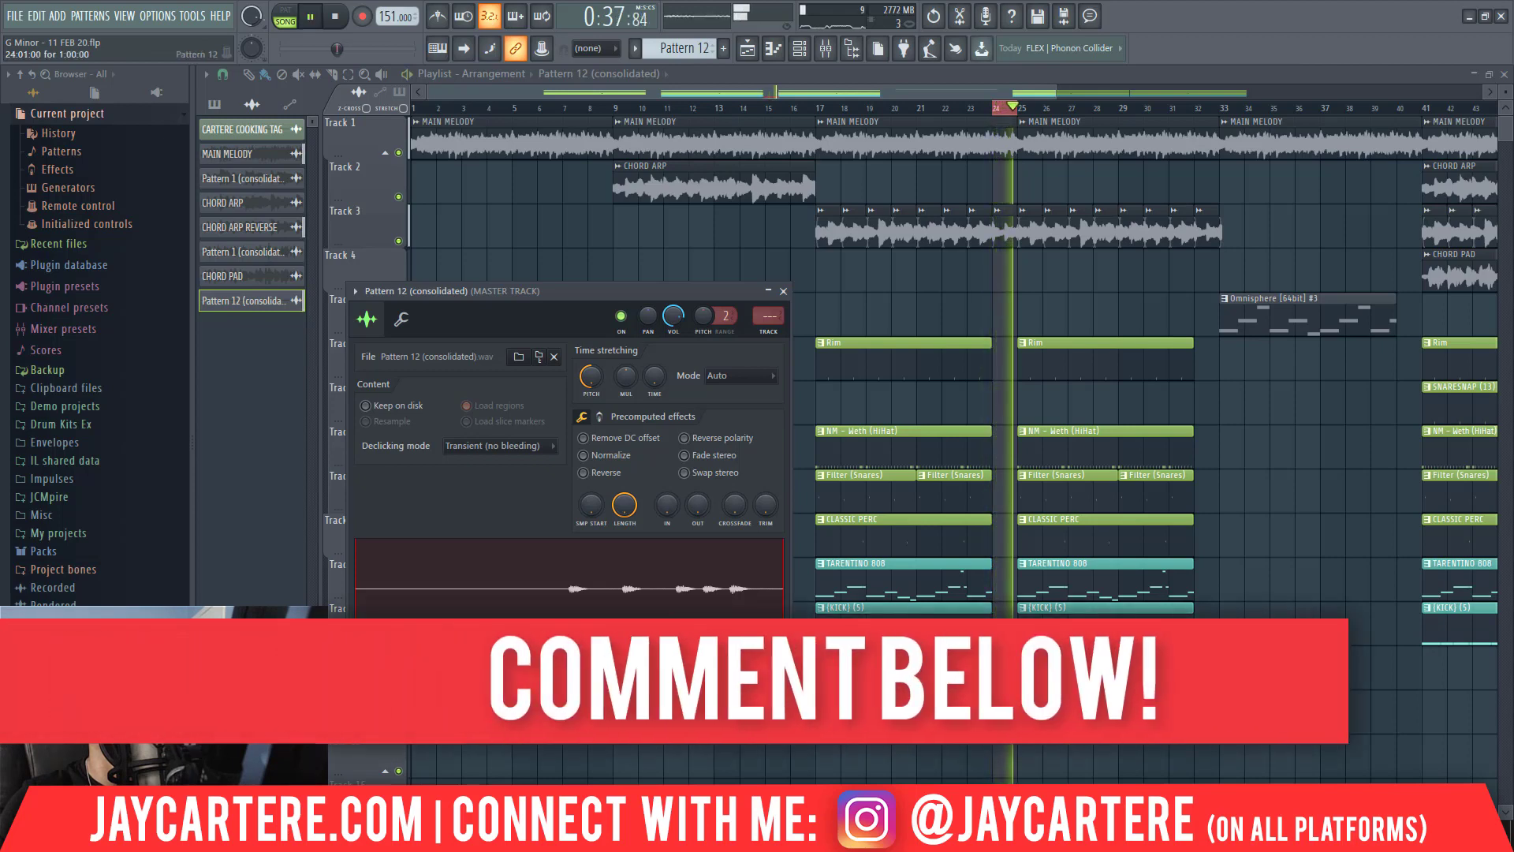
{"action": "key", "text": "space"}
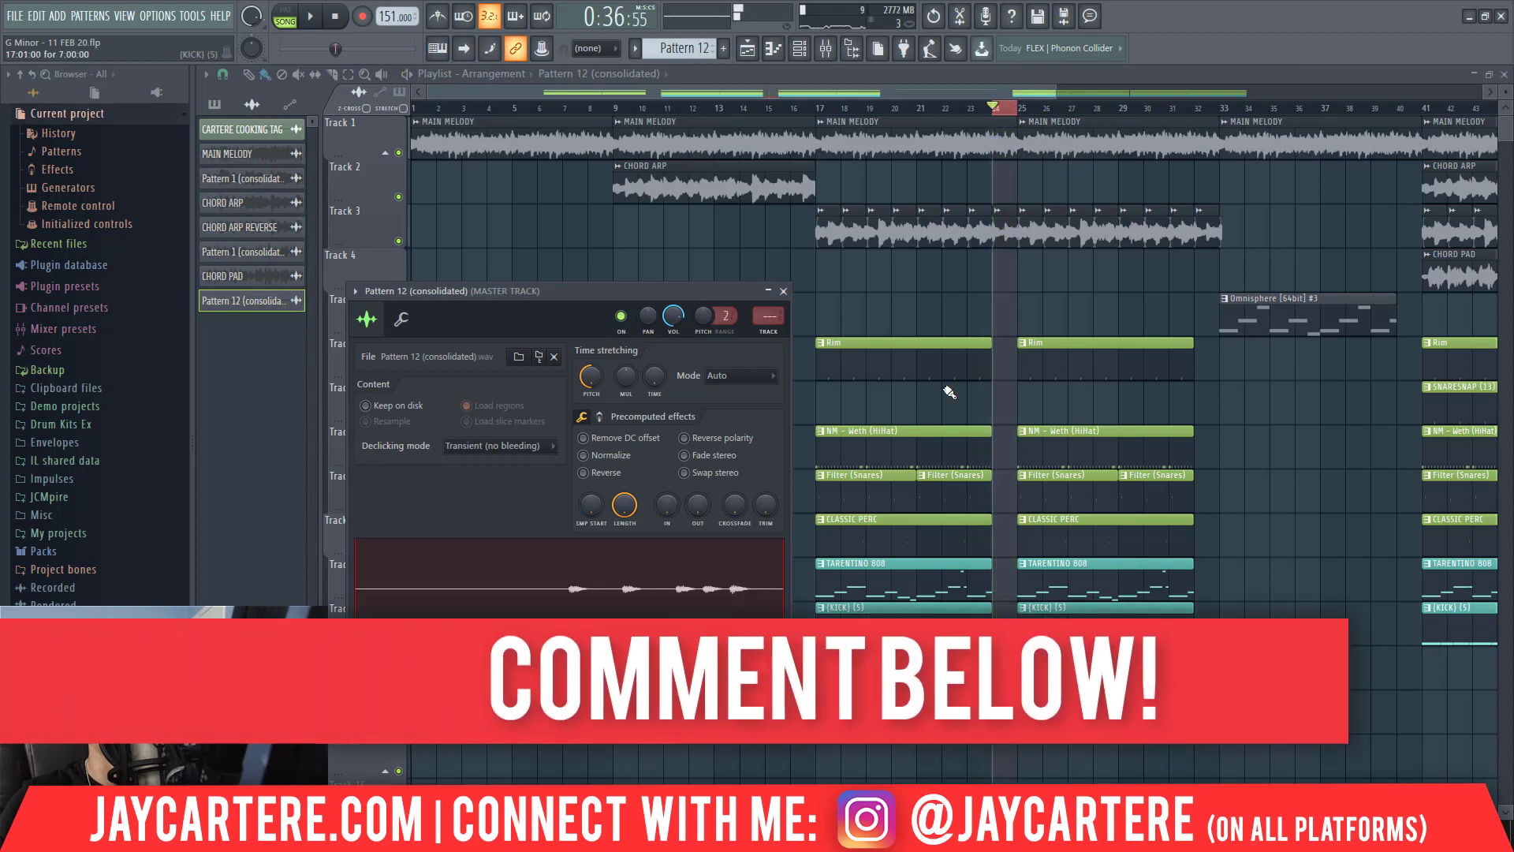
{"action": "left_click", "coordinate": [966, 110]}
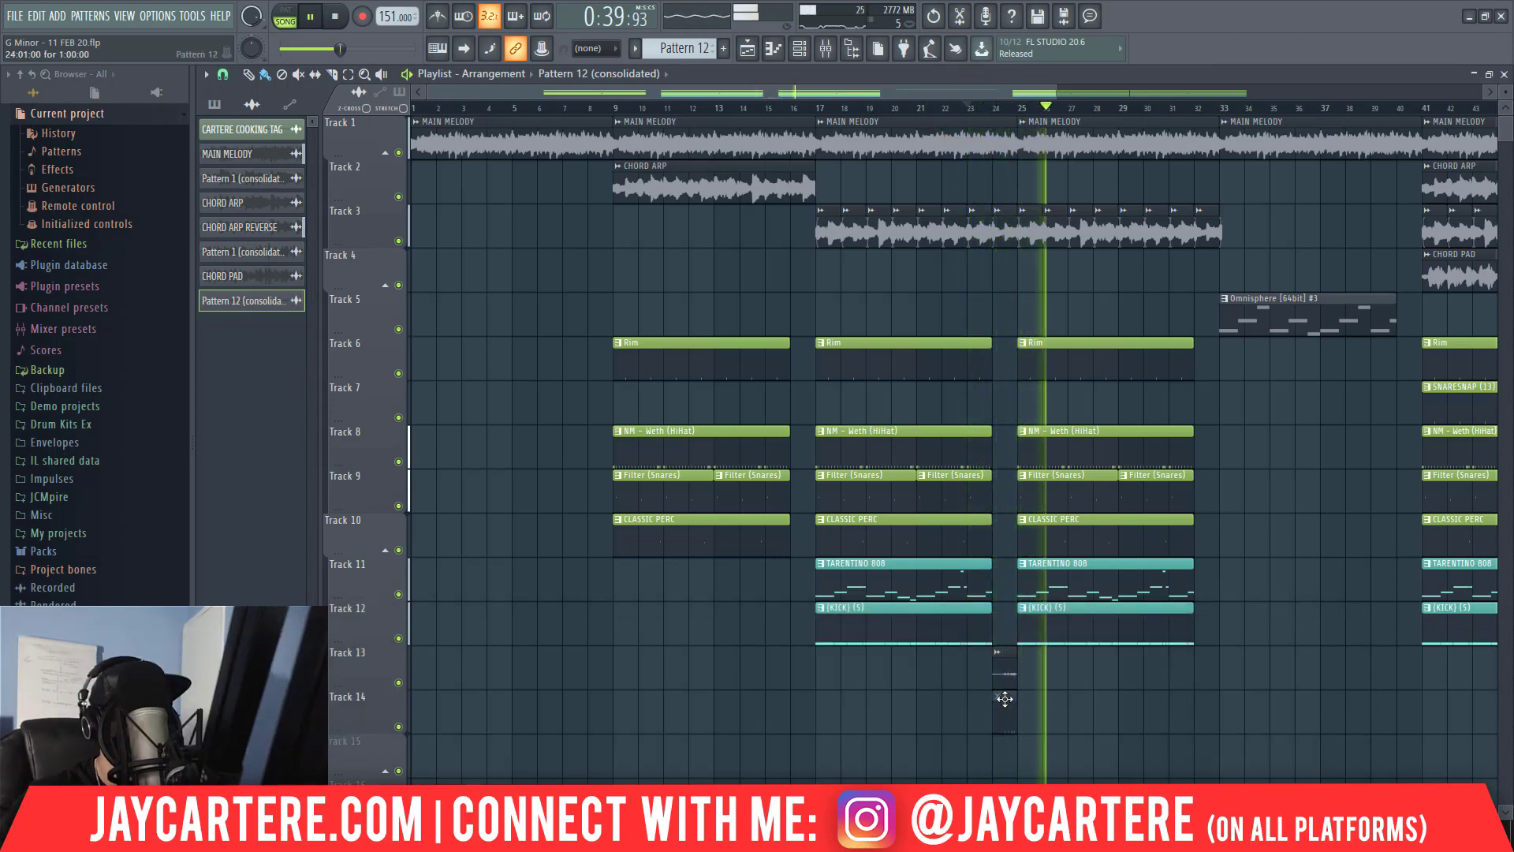
Try the Reverse effect on the consolidated Pattern 12 clip during playback of the transition, switch it back off and close the clip settings.
{"action": "double_click", "coordinate": [999, 672]}
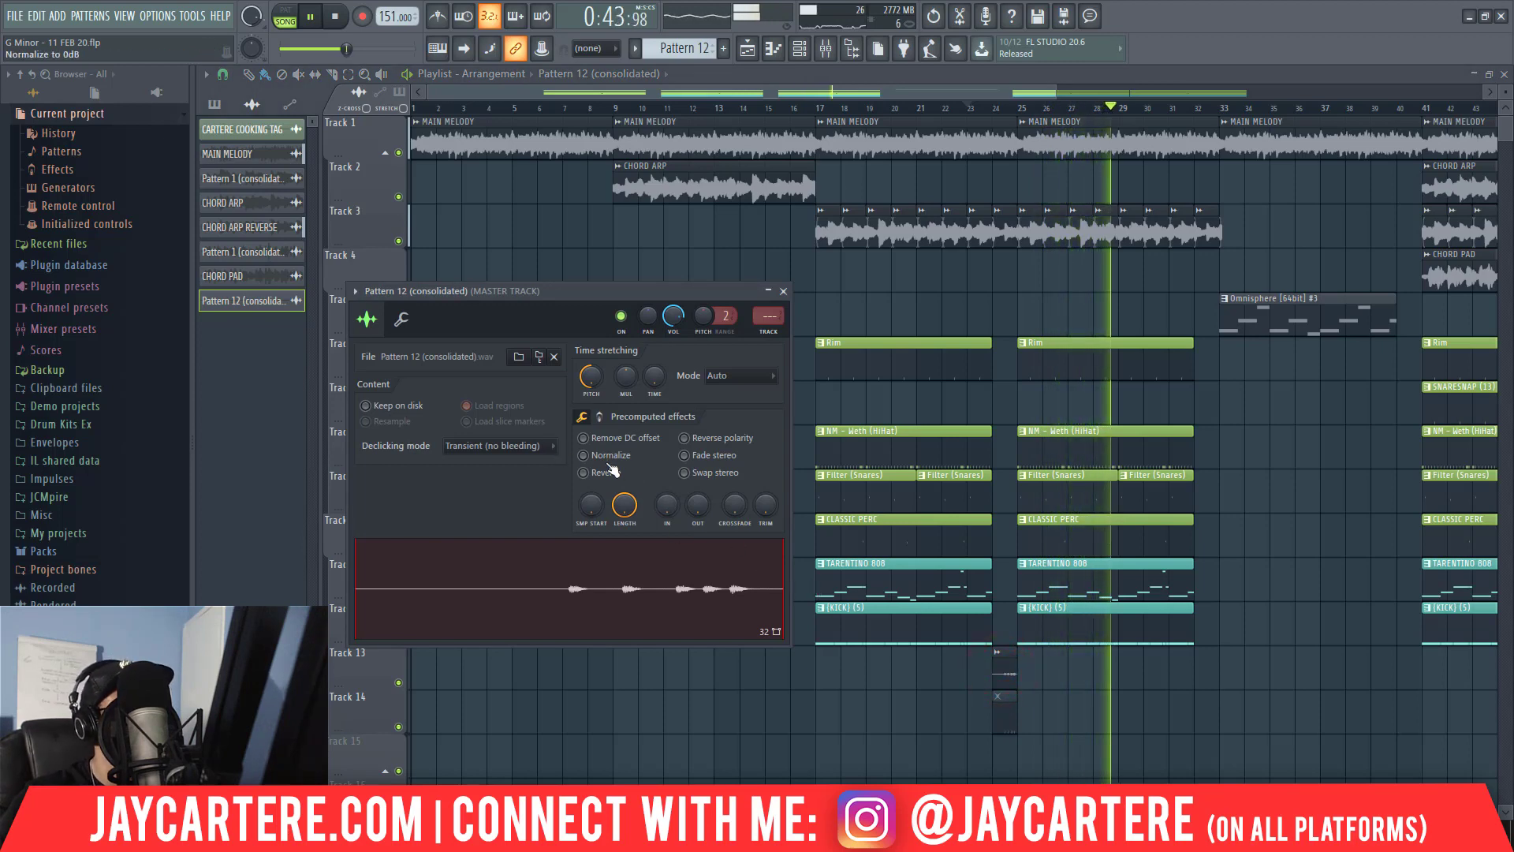
{"action": "key", "text": "space"}
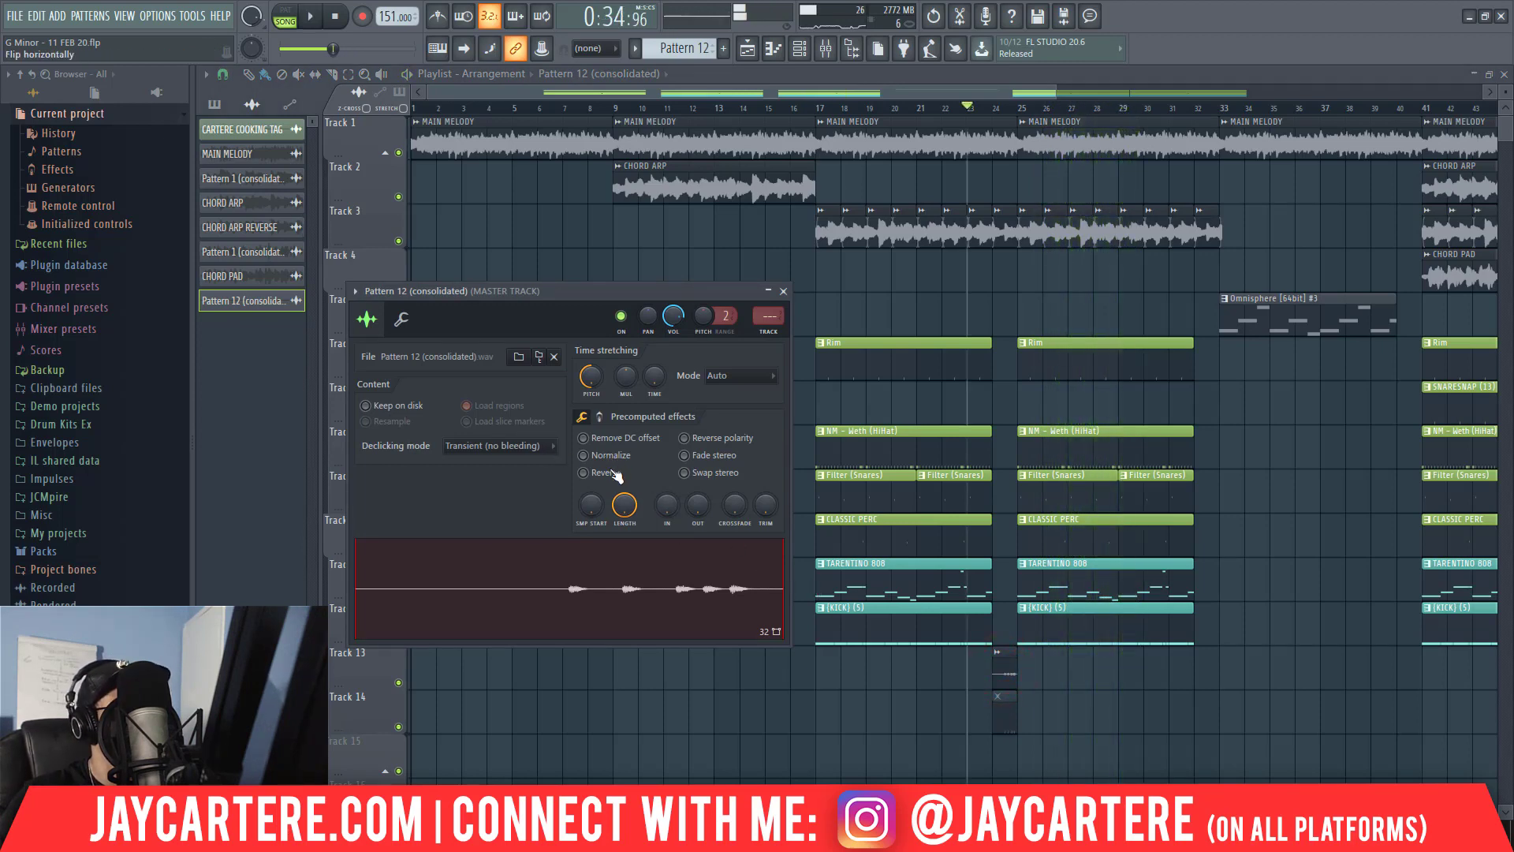
{"action": "key", "text": "space"}
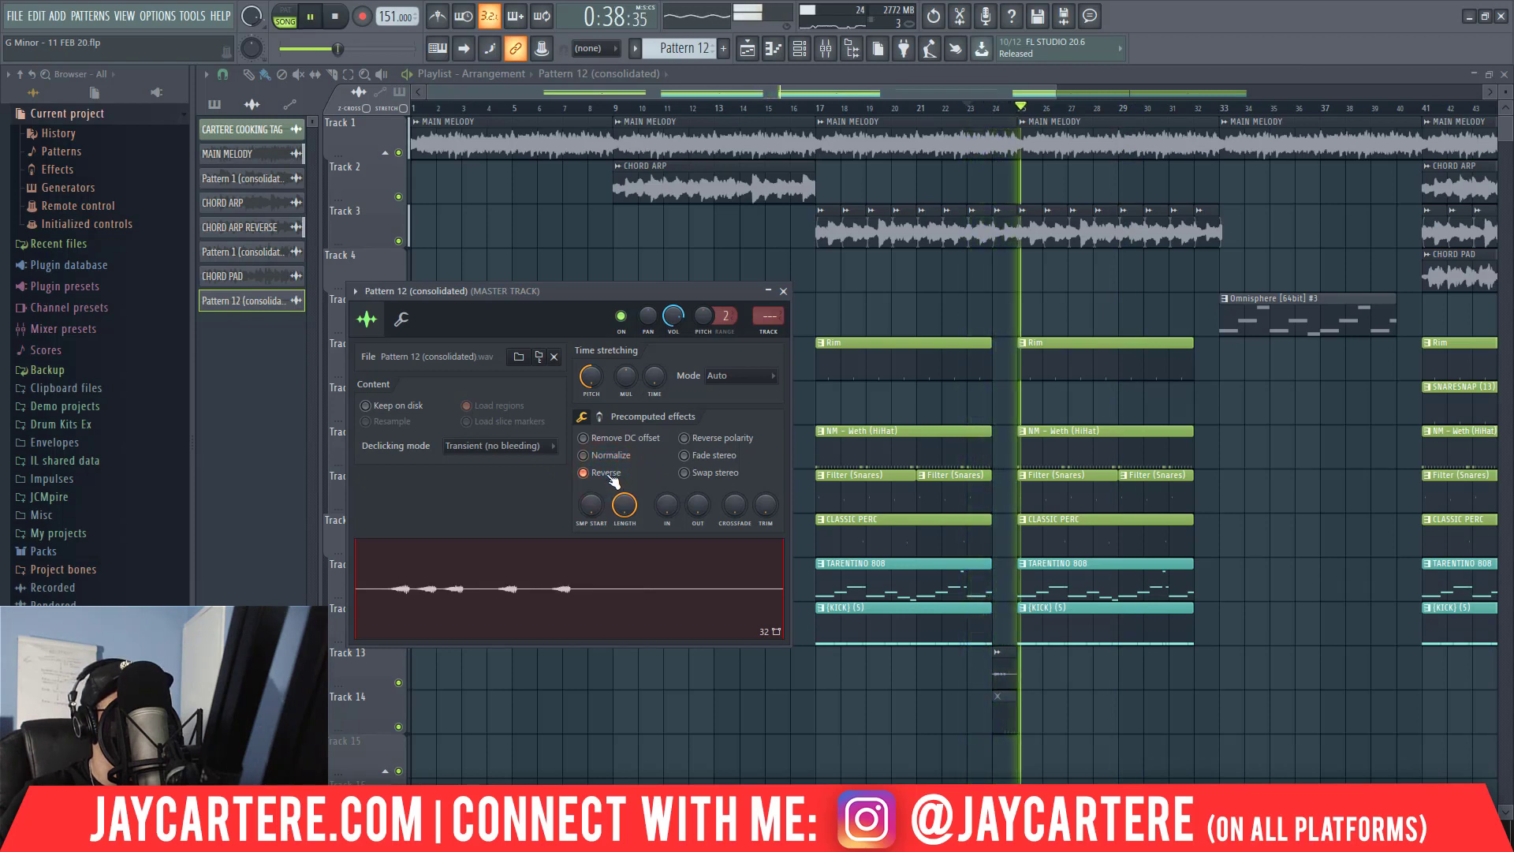
{"action": "key", "text": "space"}
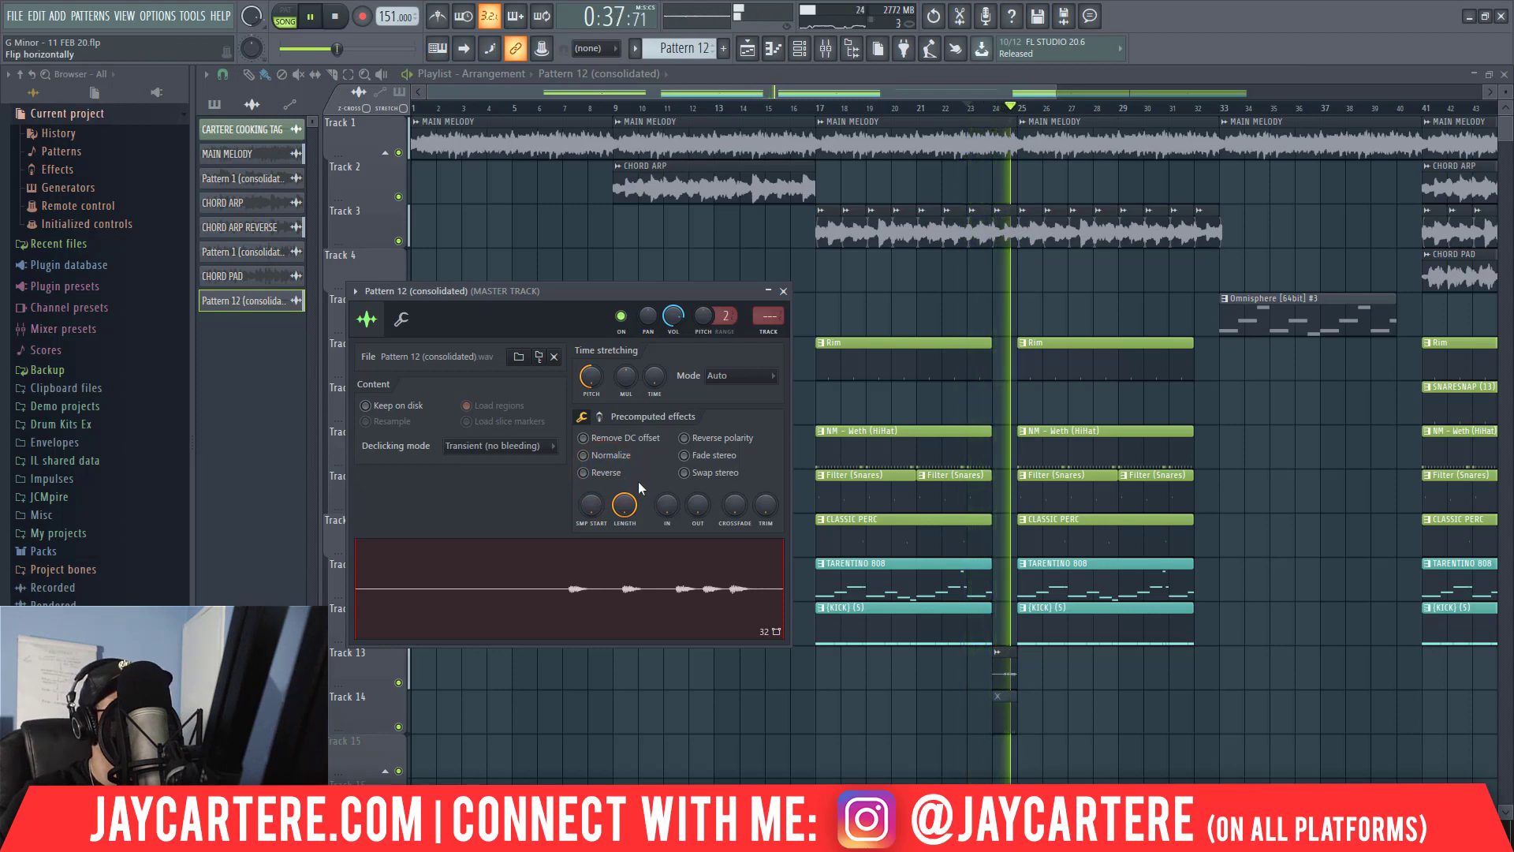
{"action": "left_click", "coordinate": [784, 292]}
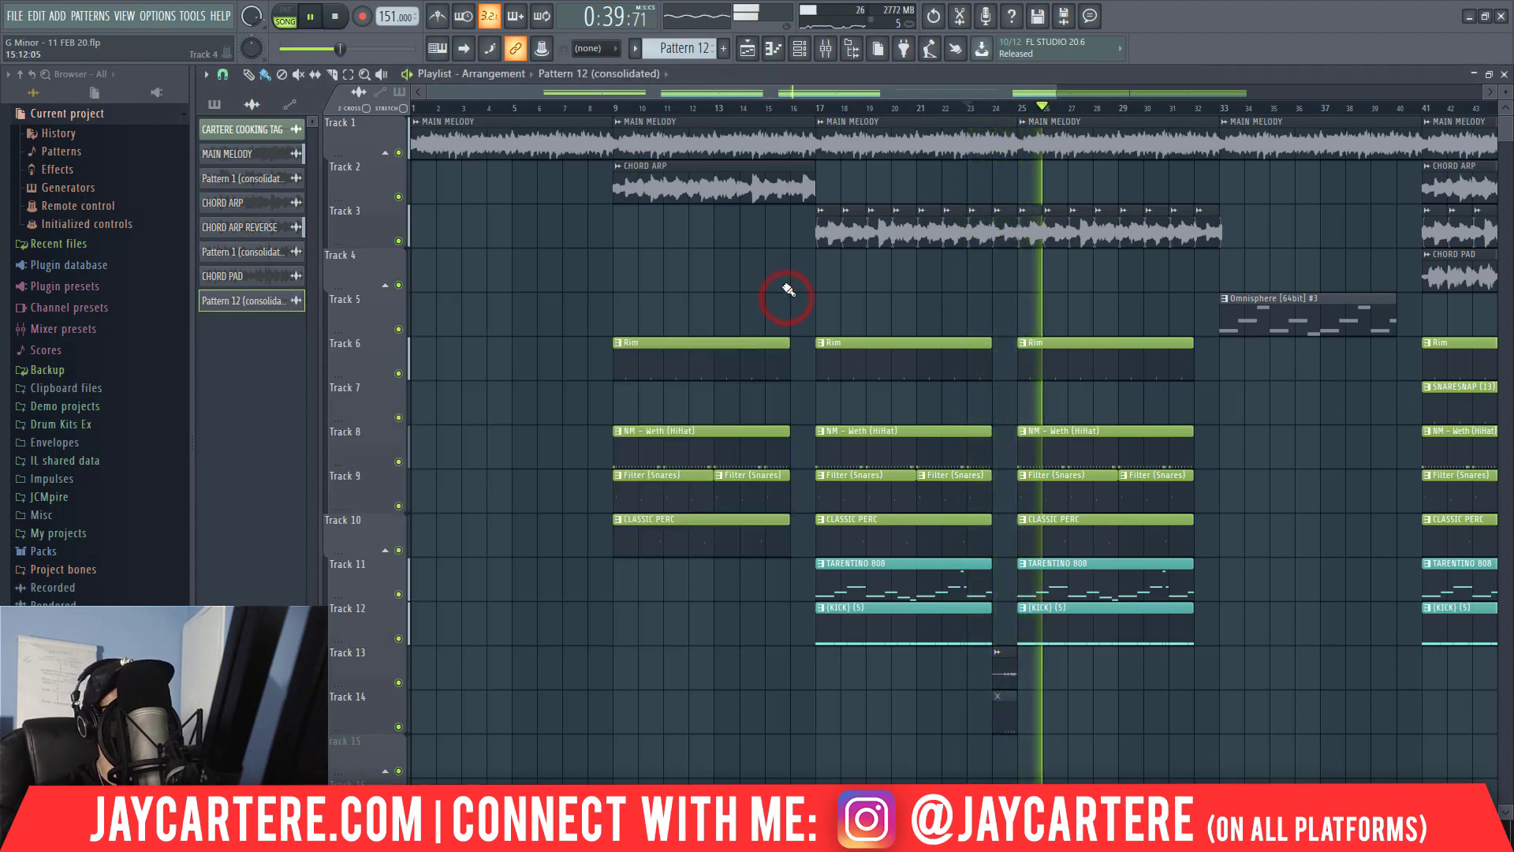
Try muting the main melody in bar 24, restore it, and cut the CHORD ARP REVERSE clips out of that bar on Track 3 instead.
{"action": "key", "text": "space"}
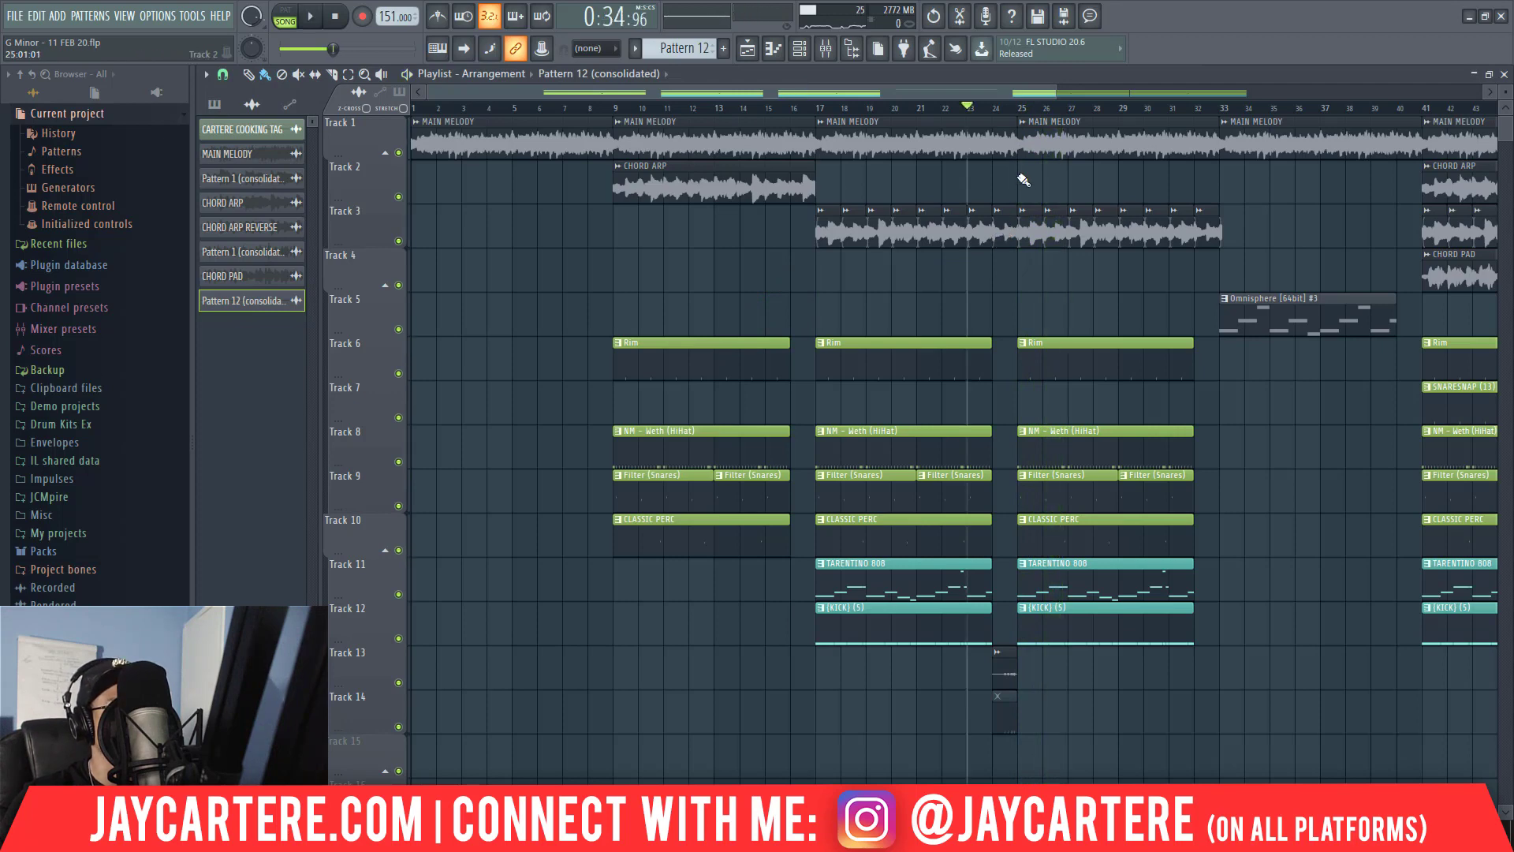
{"action": "key", "text": "space"}
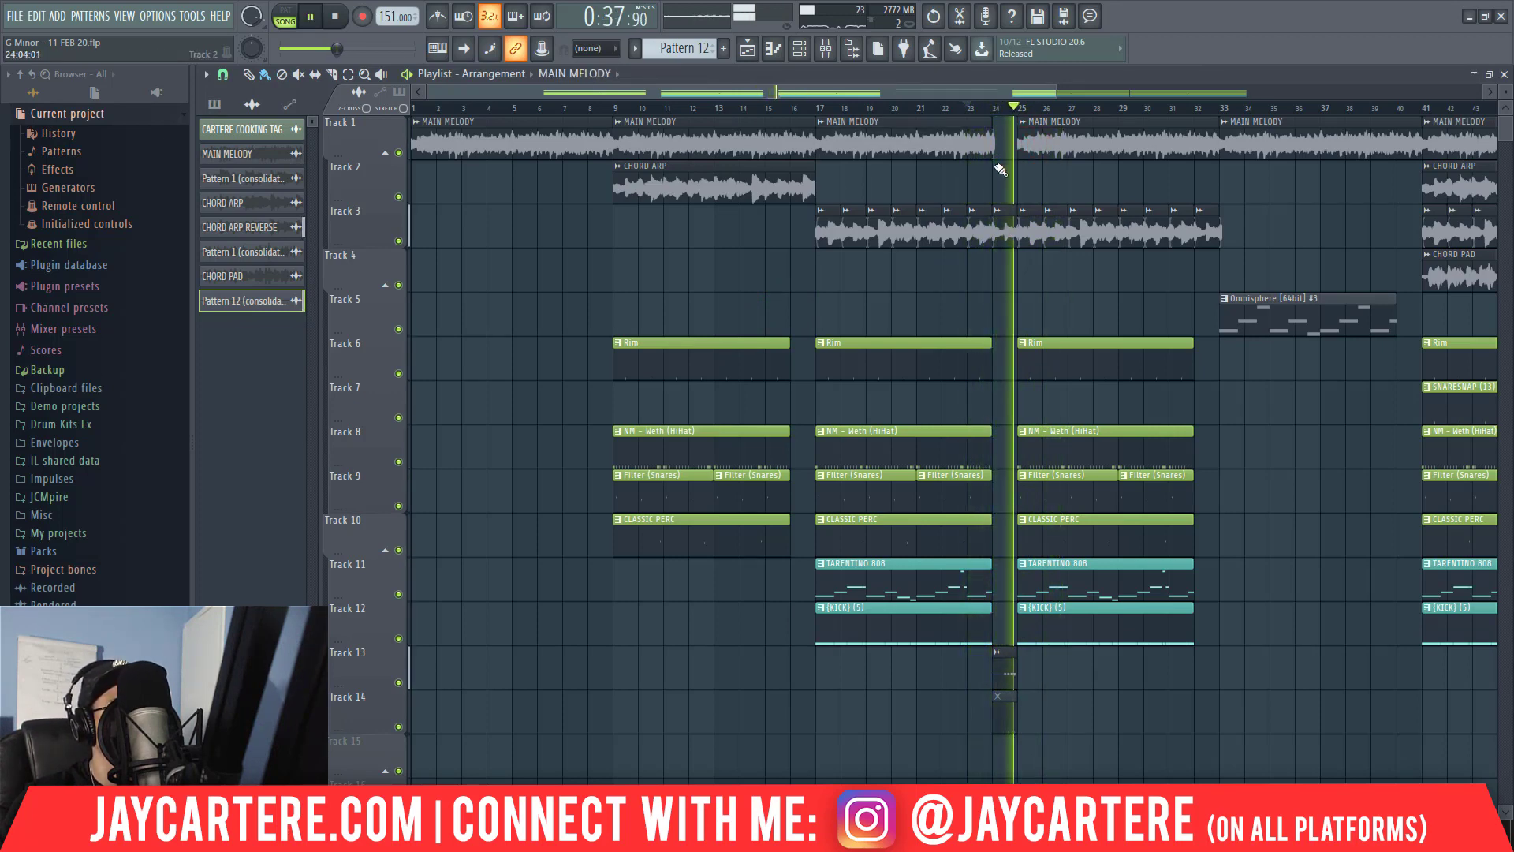
{"action": "key", "text": "space"}
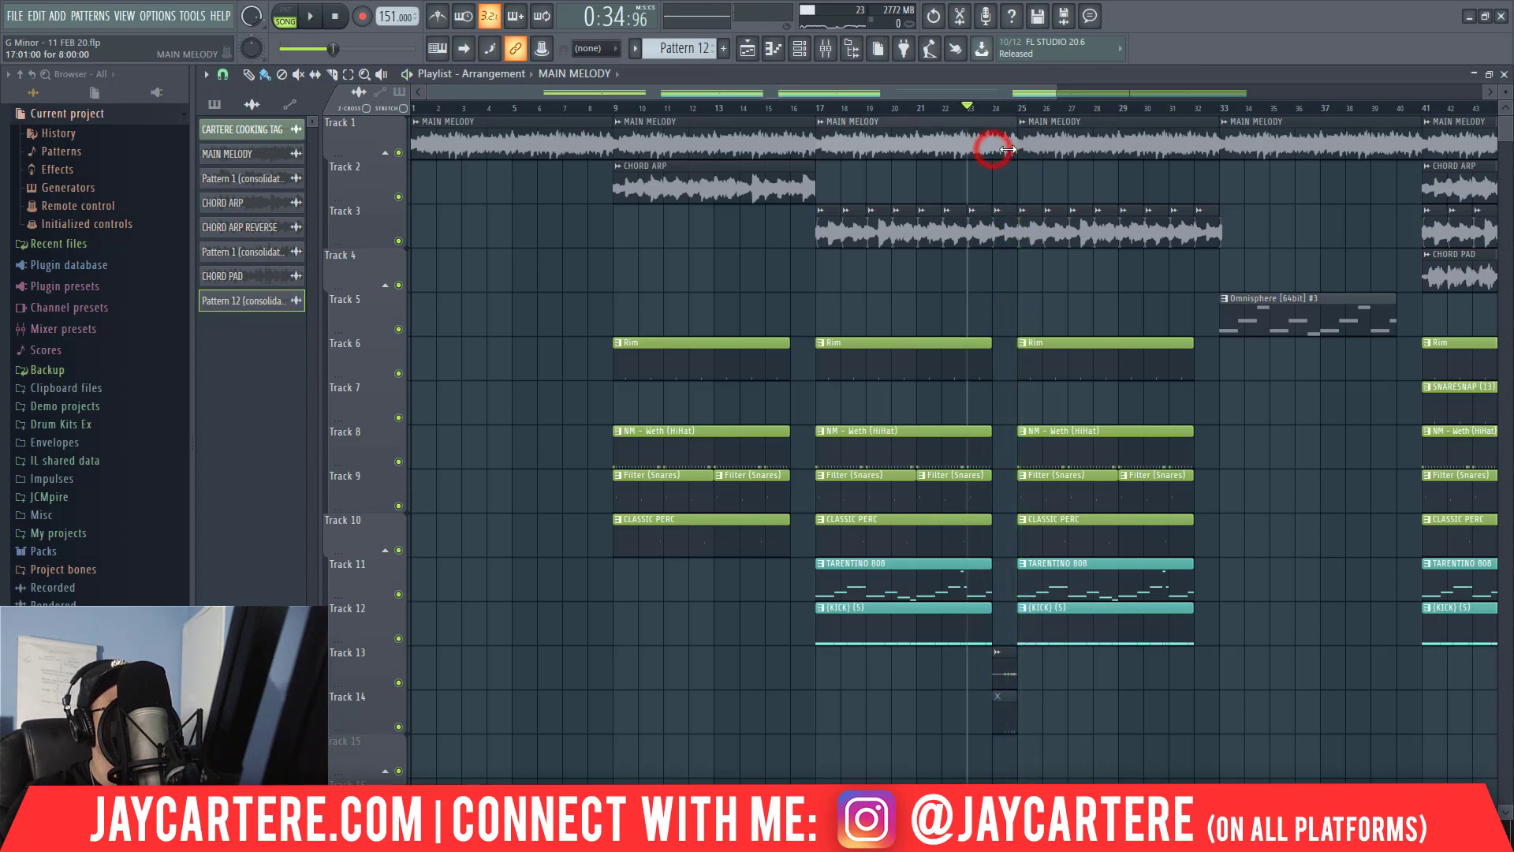
{"action": "key", "text": "space"}
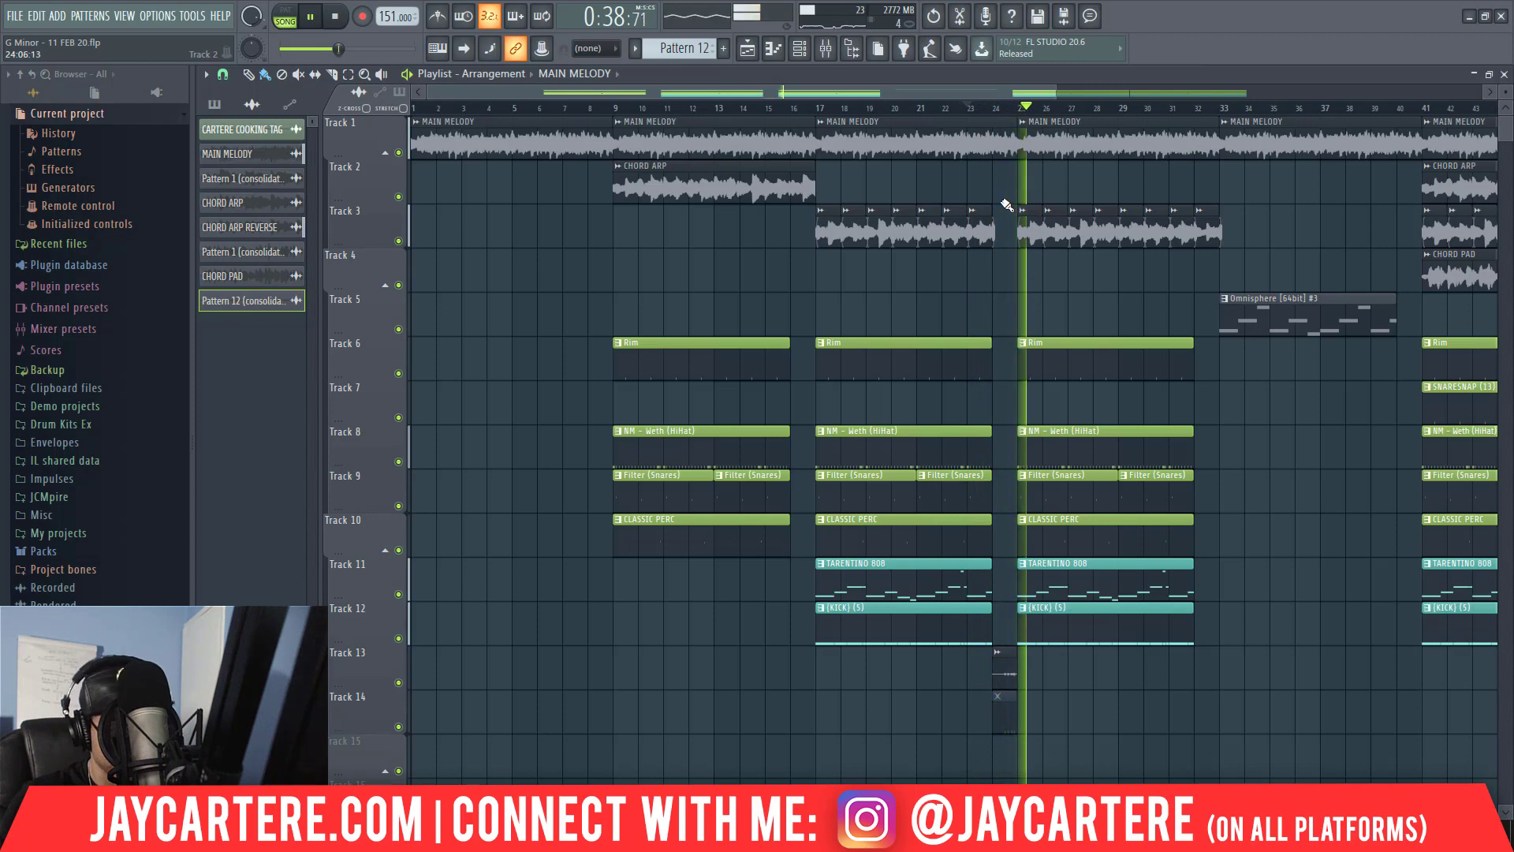
Duplicate all clips from bar 9 up to bar 57 so that the copy starts at bar 57.
{"action": "left_click_drag", "start_coordinate": [1055, 92], "coordinate": [1483, 126]}
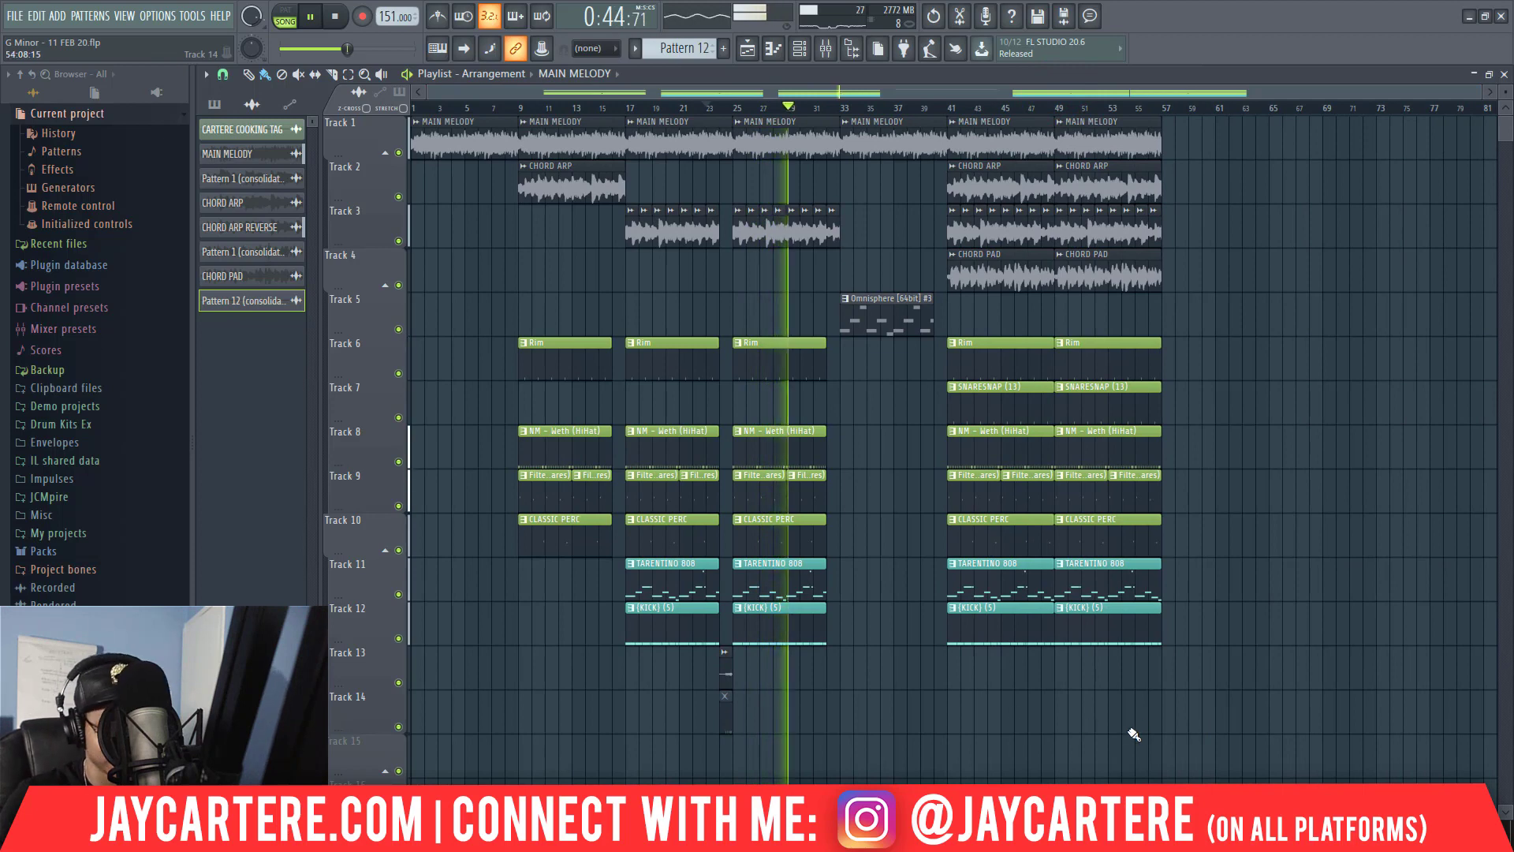
{"action": "left_click_drag", "start_coordinate": [1222, 775], "coordinate": [544, 146]}
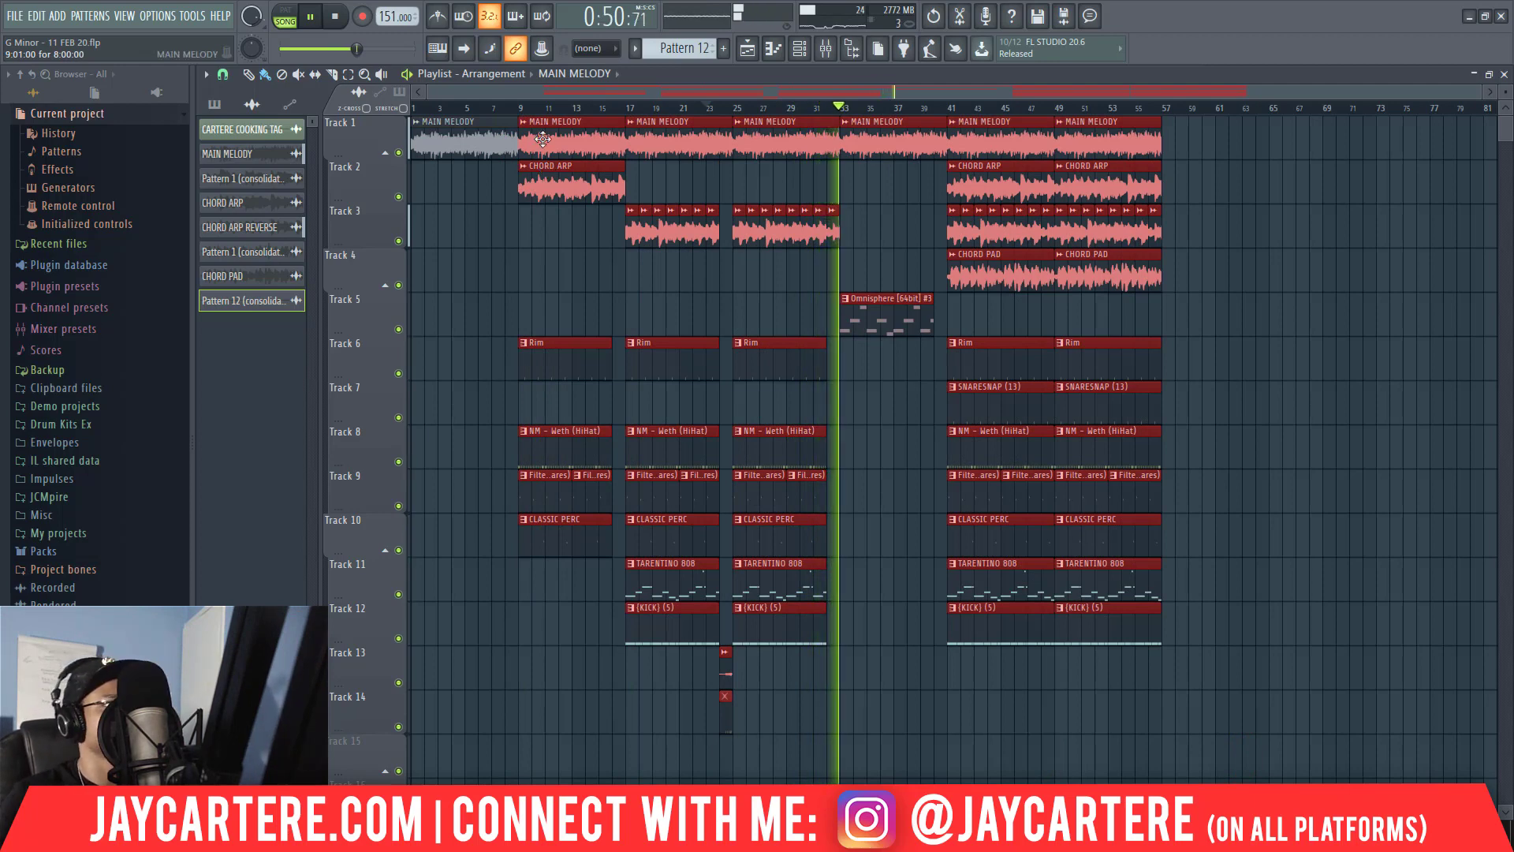
{"action": "key", "text": "ctrl+b"}
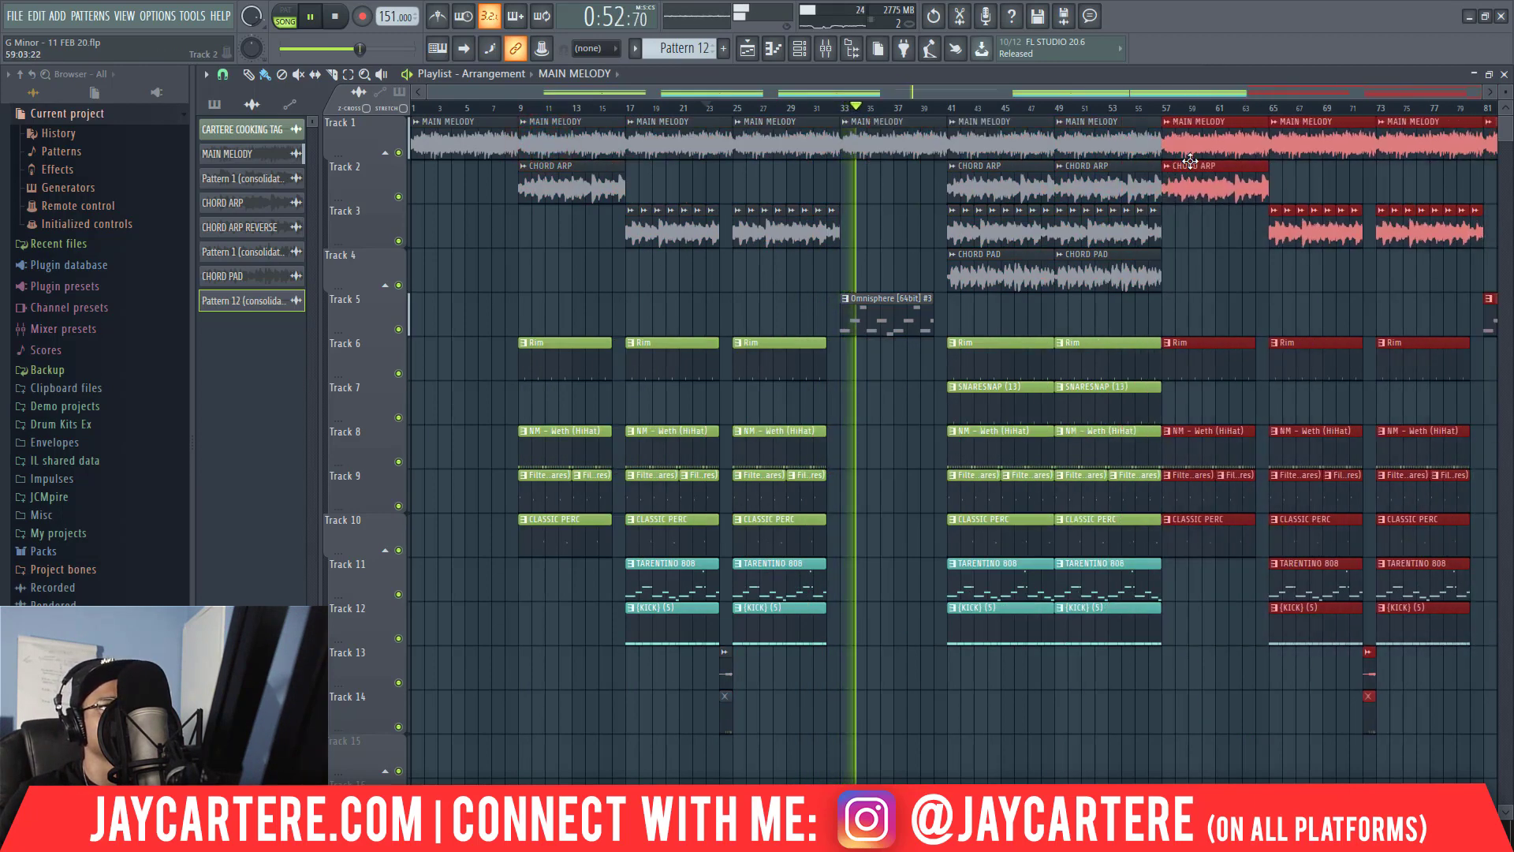
Shorten the drum and bass clips on Tracks 6 to 12 in the section at bar 49 to end at bar 56, and play from about bar 72.
{"action": "left_click_drag", "start_coordinate": [1115, 682], "coordinate": [1144, 340]}
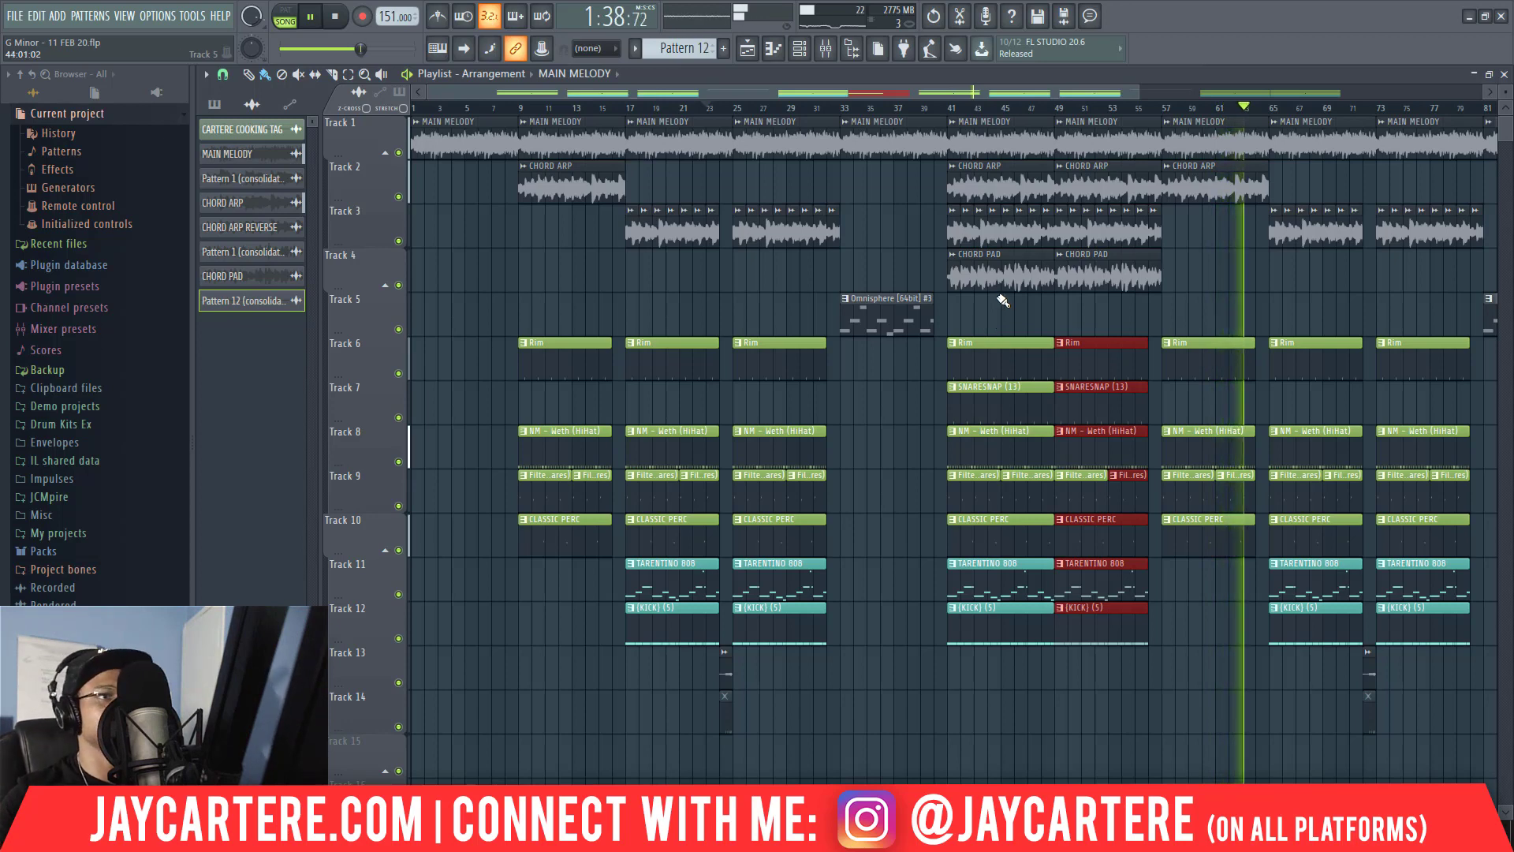
{"action": "left_click_drag", "start_coordinate": [1142, 90], "coordinate": [1428, 89]}
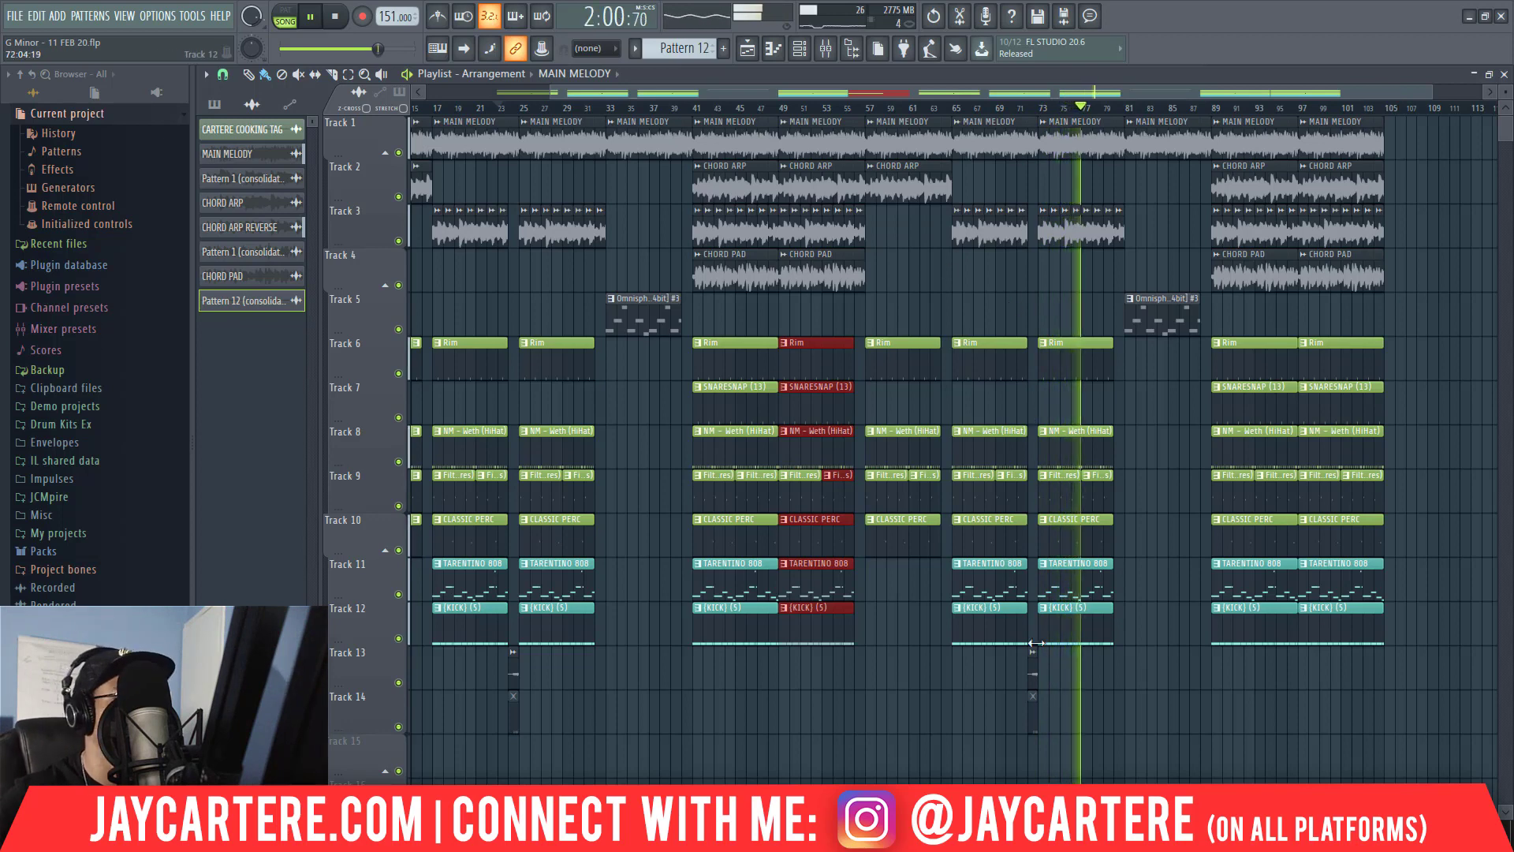
{"action": "left_click", "coordinate": [1028, 106]}
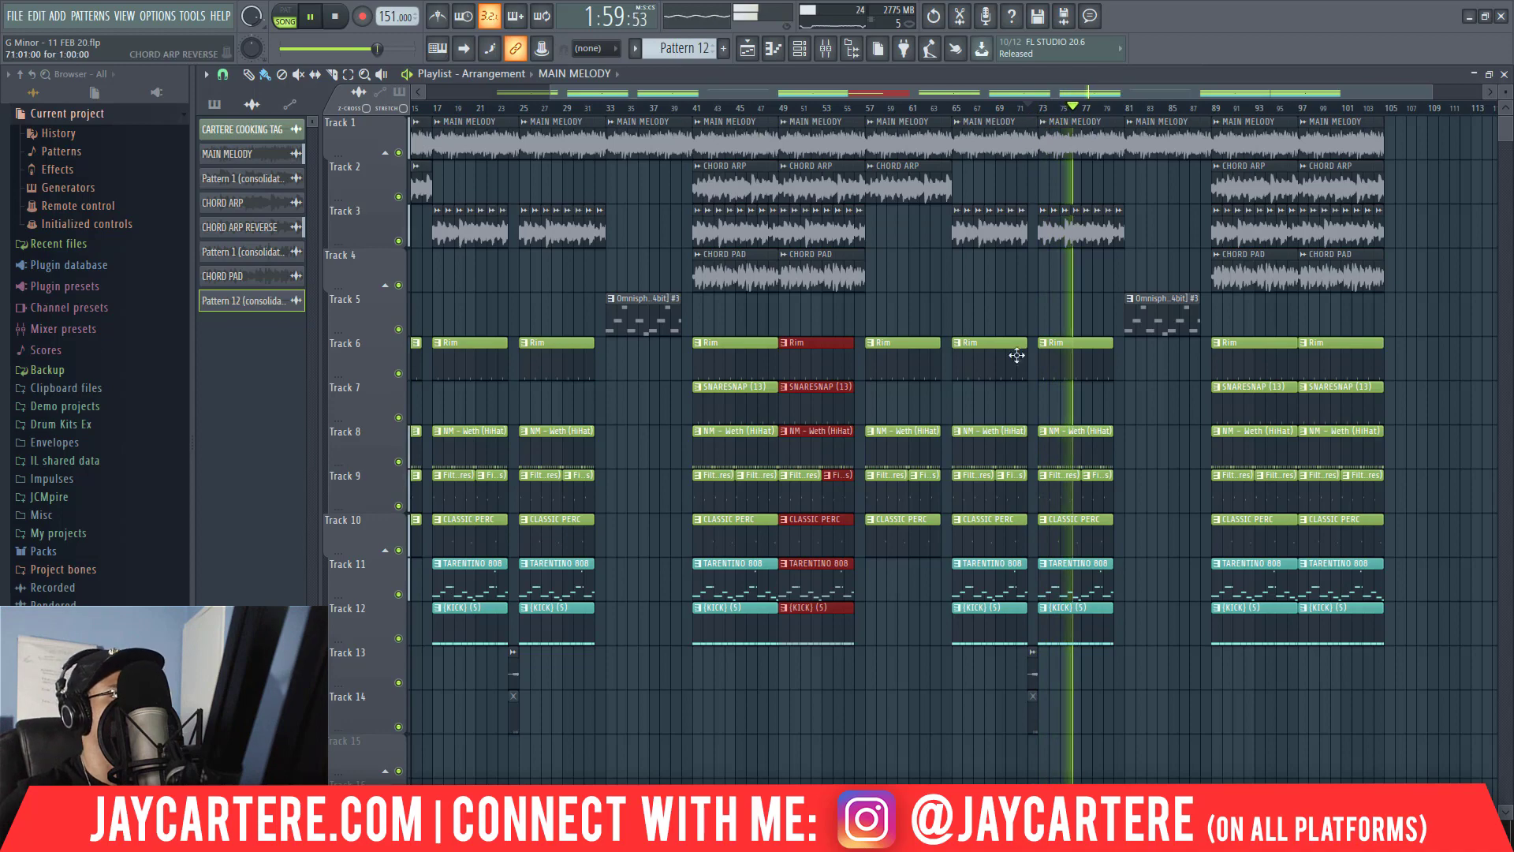
Add the AIRY RISER sample from the RNB TRAP DRUM KIT's TRANSITION FX folder to Track 16 at about bar 87.
{"action": "scroll", "coordinate": [744, 720], "scroll_direction": "down", "scroll_amount": 3}
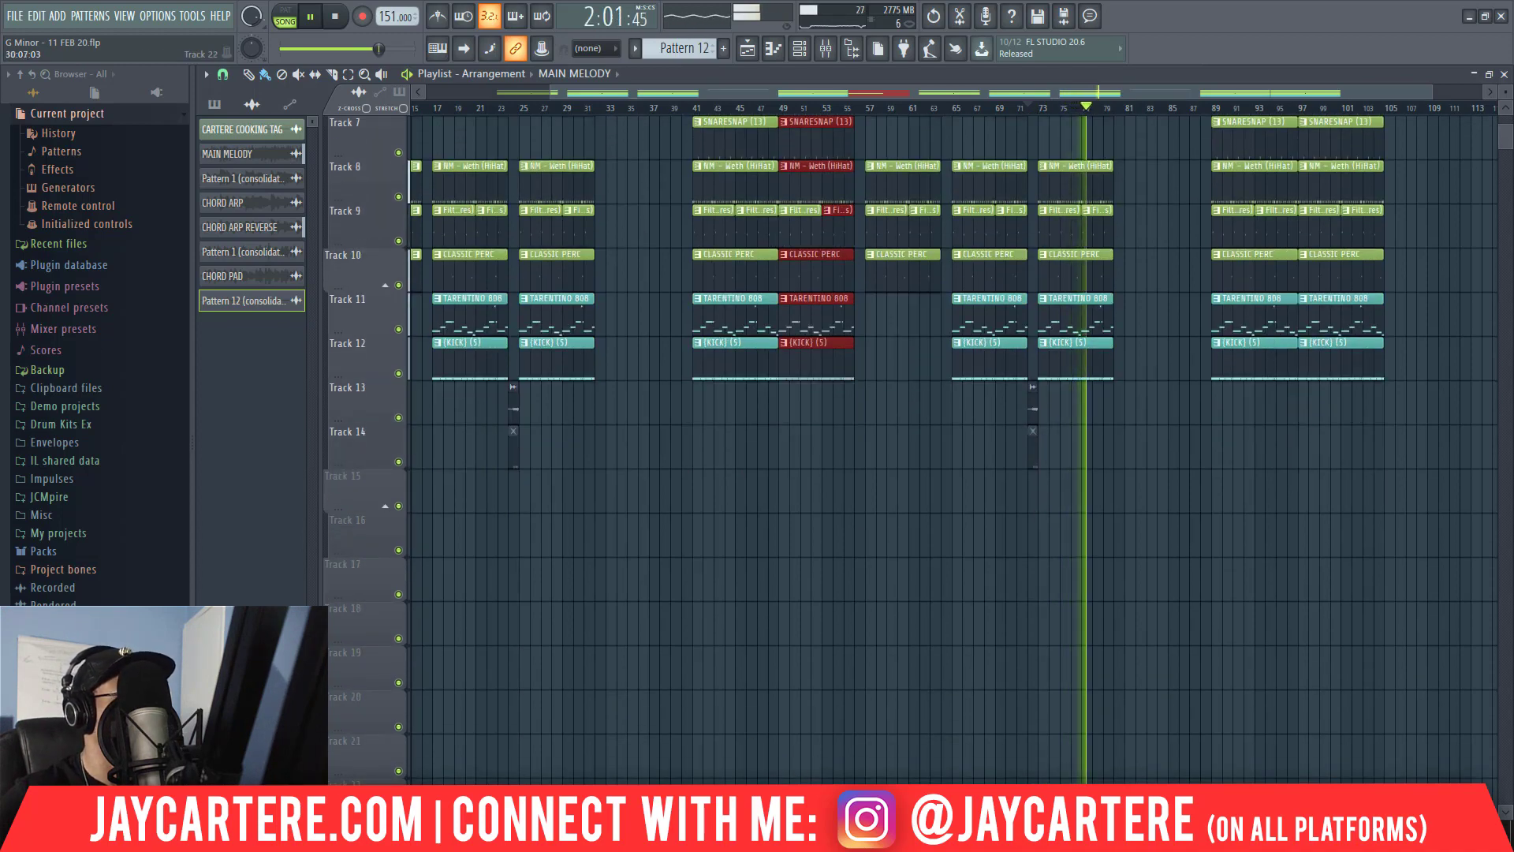
{"action": "mouse_move", "coordinate": [446, 836]}
{"action": "mouse_move", "coordinate": [495, 764]}
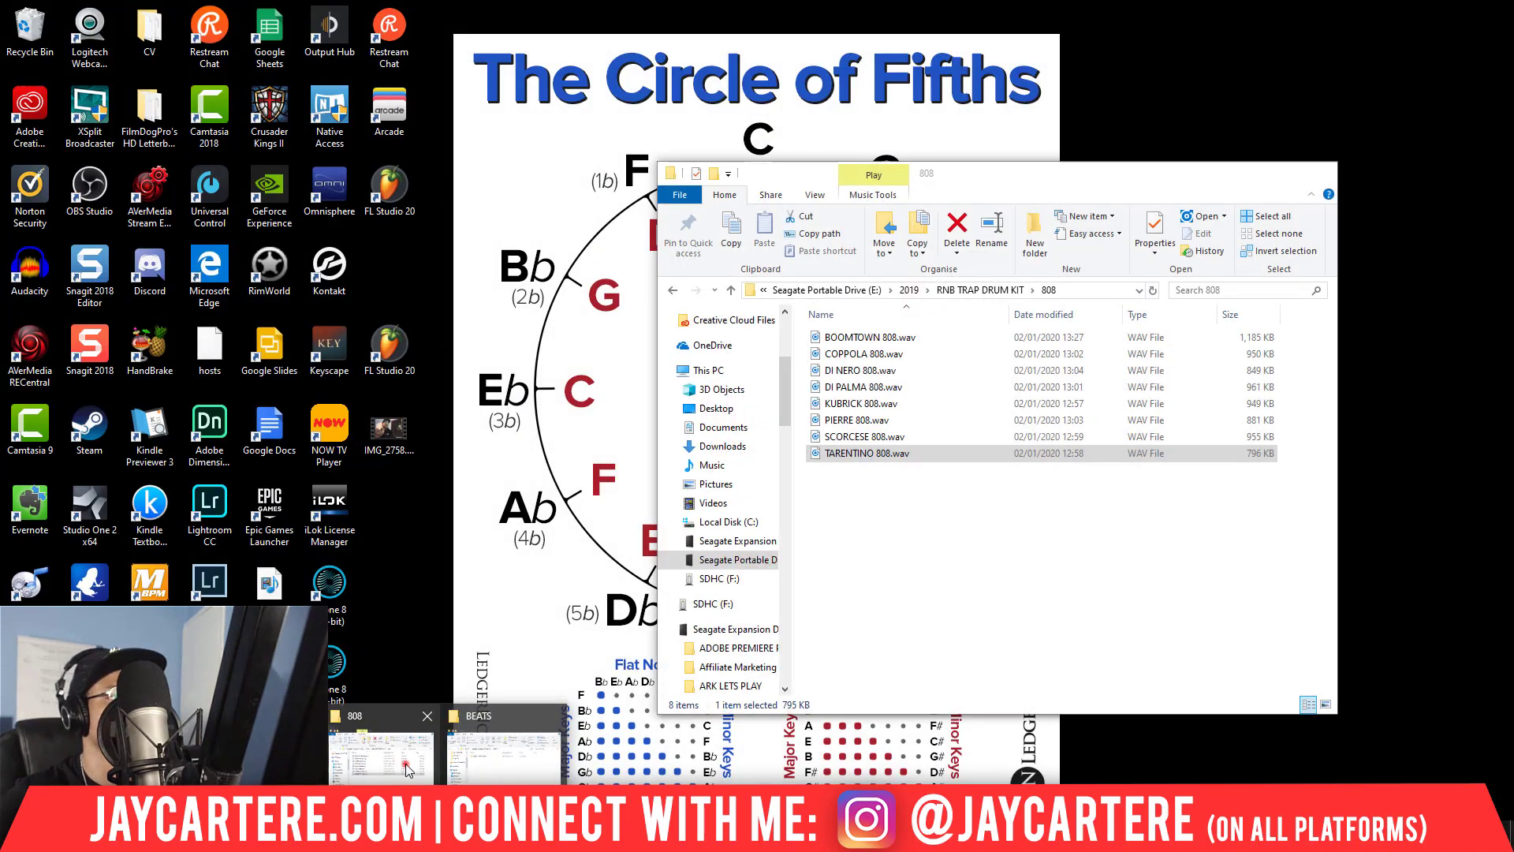
{"action": "left_click", "coordinate": [381, 755]}
{"action": "left_click", "coordinate": [672, 291]}
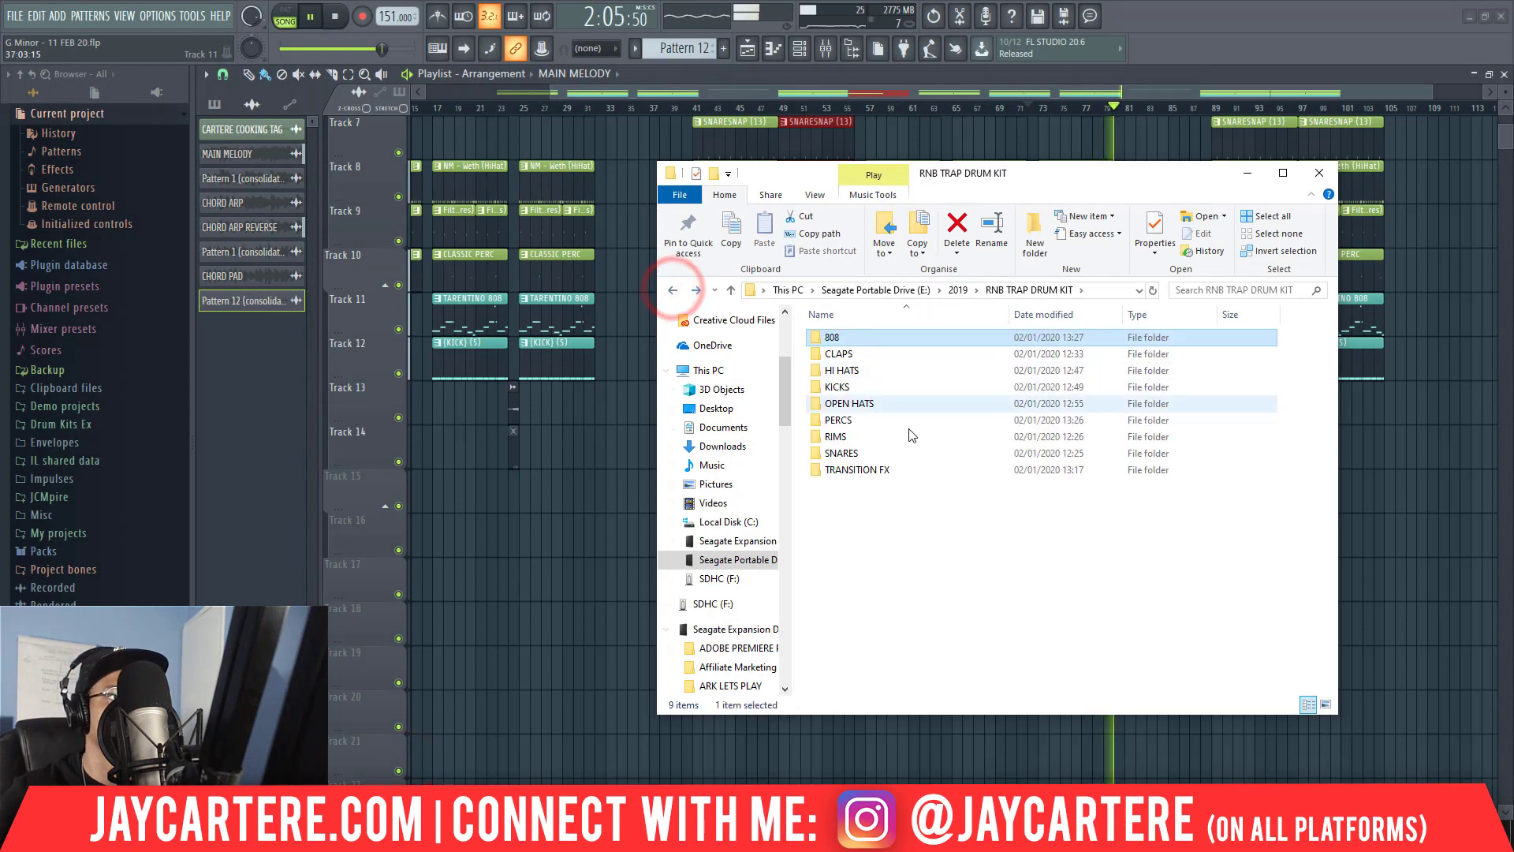
{"action": "double_click", "coordinate": [856, 469]}
{"action": "left_click_drag", "start_coordinate": [857, 336], "coordinate": [1206, 541]}
Lower the AIRY RISER channel volume and route the channel to mixer track 7 (RISER).
{"action": "left_click", "coordinate": [1205, 519]}
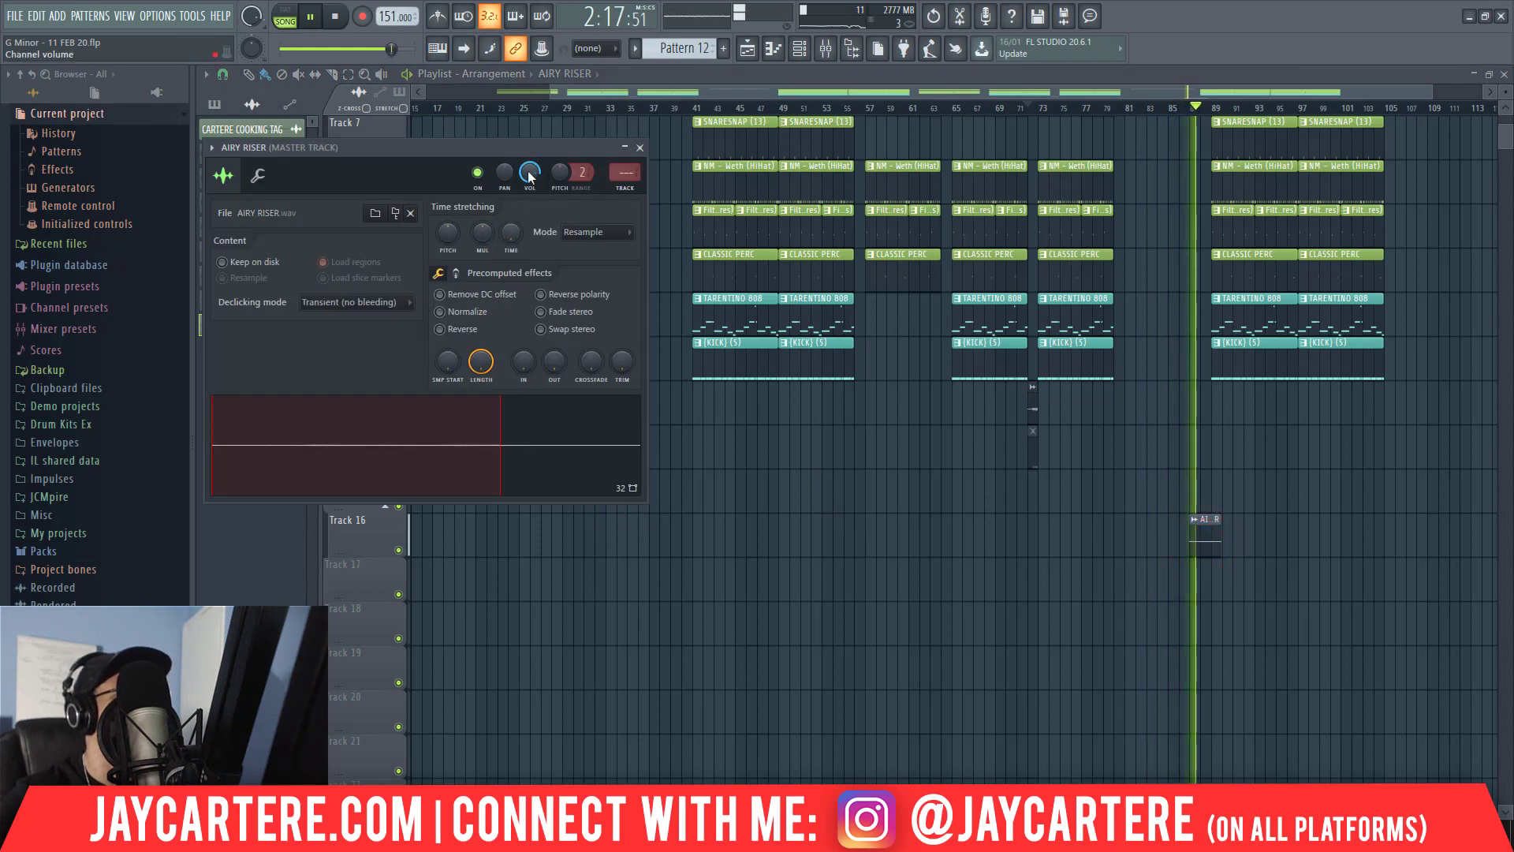
{"action": "left_click_drag", "start_coordinate": [527, 171], "coordinate": [527, 173]}
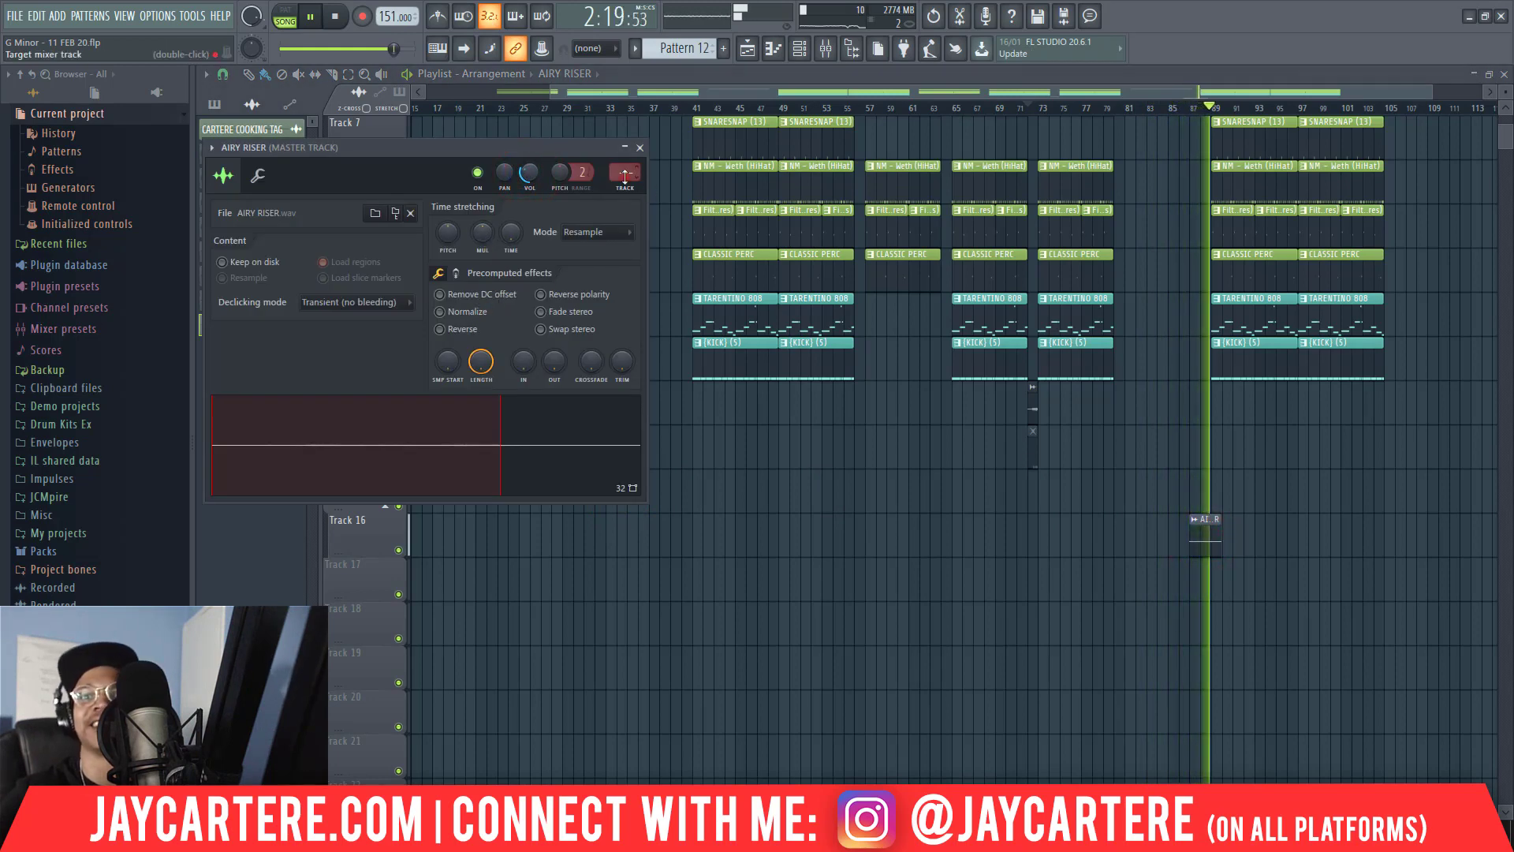
{"action": "left_click_drag", "start_coordinate": [626, 180], "coordinate": [625, 175]}
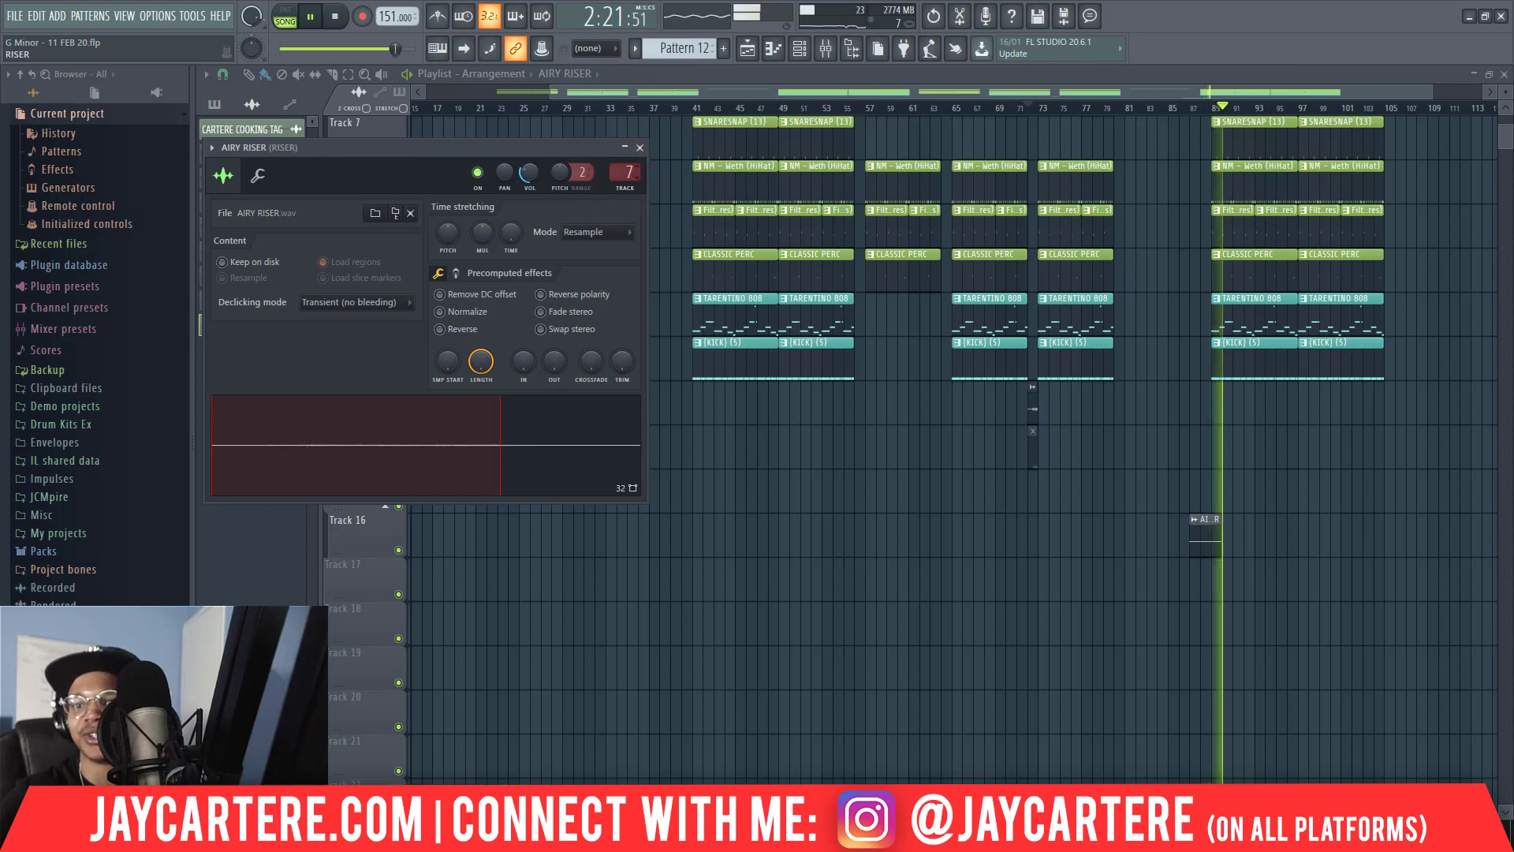
Play the riser into the section at bar 89 and reduce the AIRY RISER channel volume to 20% (-24.0 dB).
{"action": "left_click", "coordinate": [1174, 108]}
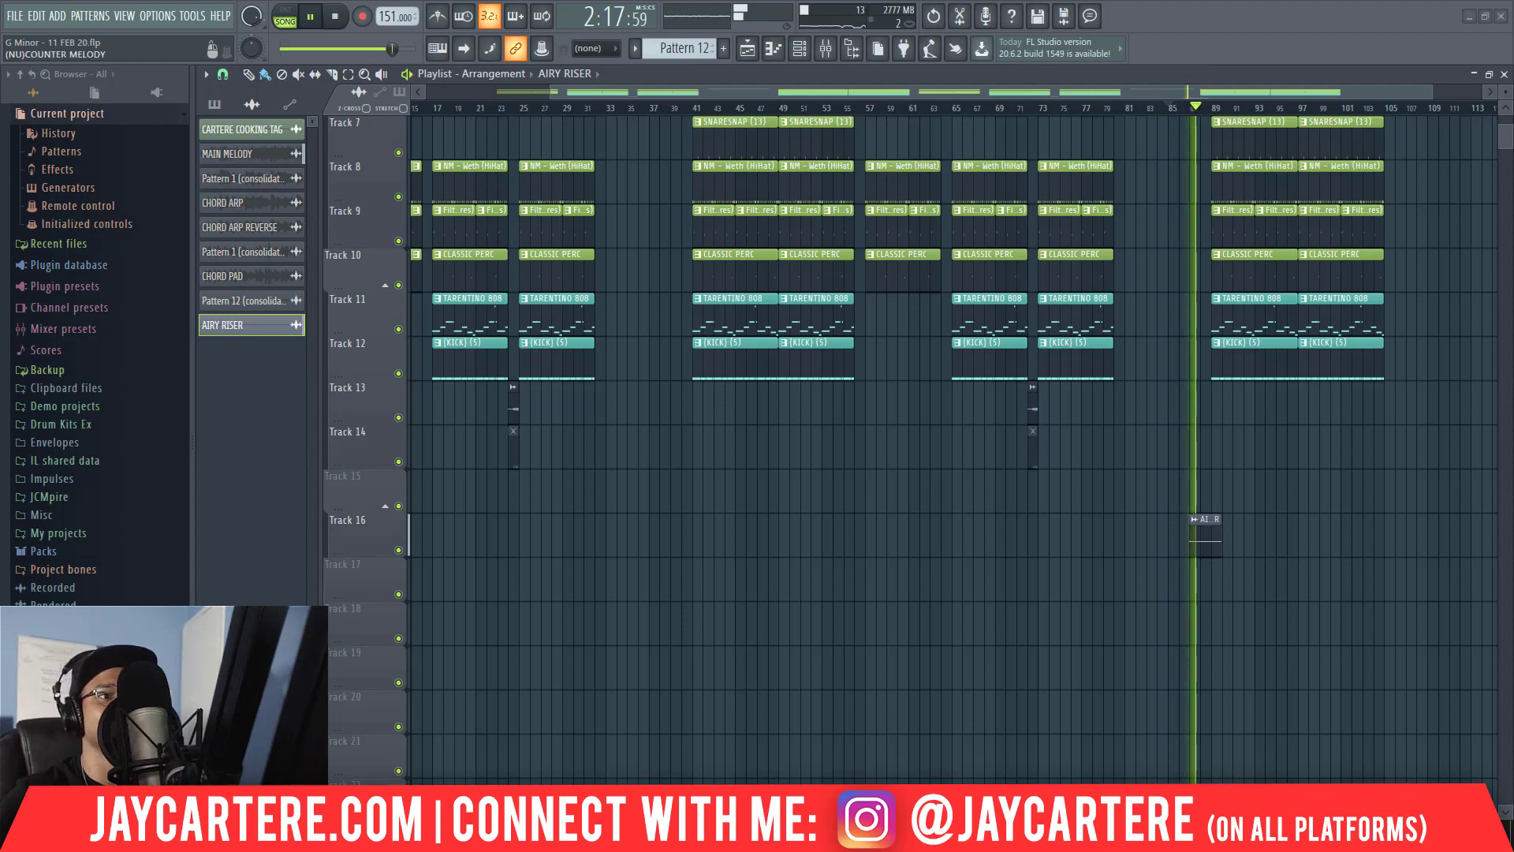
{"action": "double_click", "coordinate": [1201, 531]}
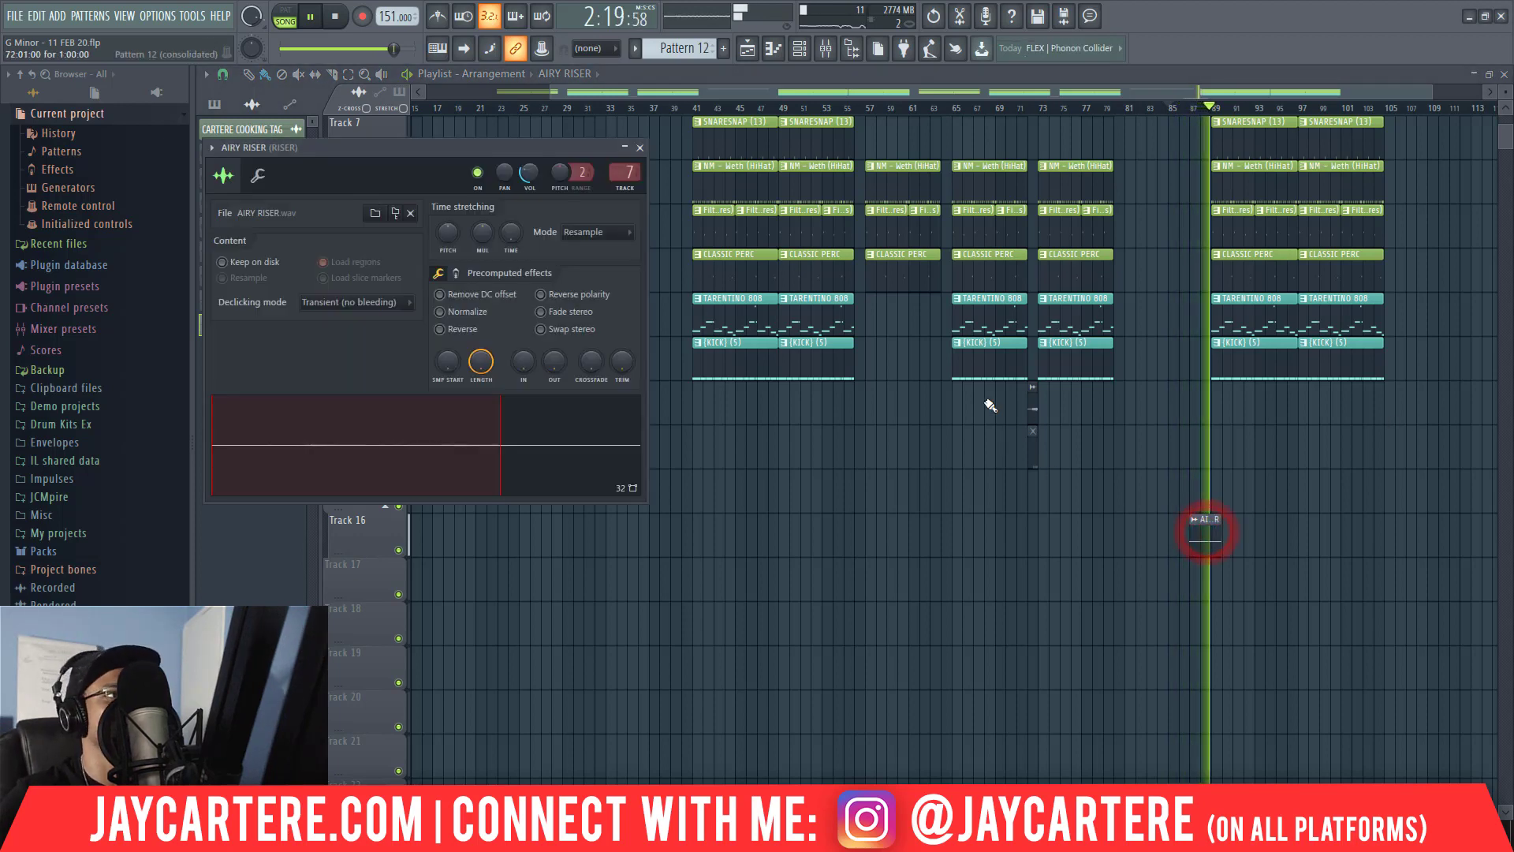
{"action": "right_click", "coordinate": [529, 172]}
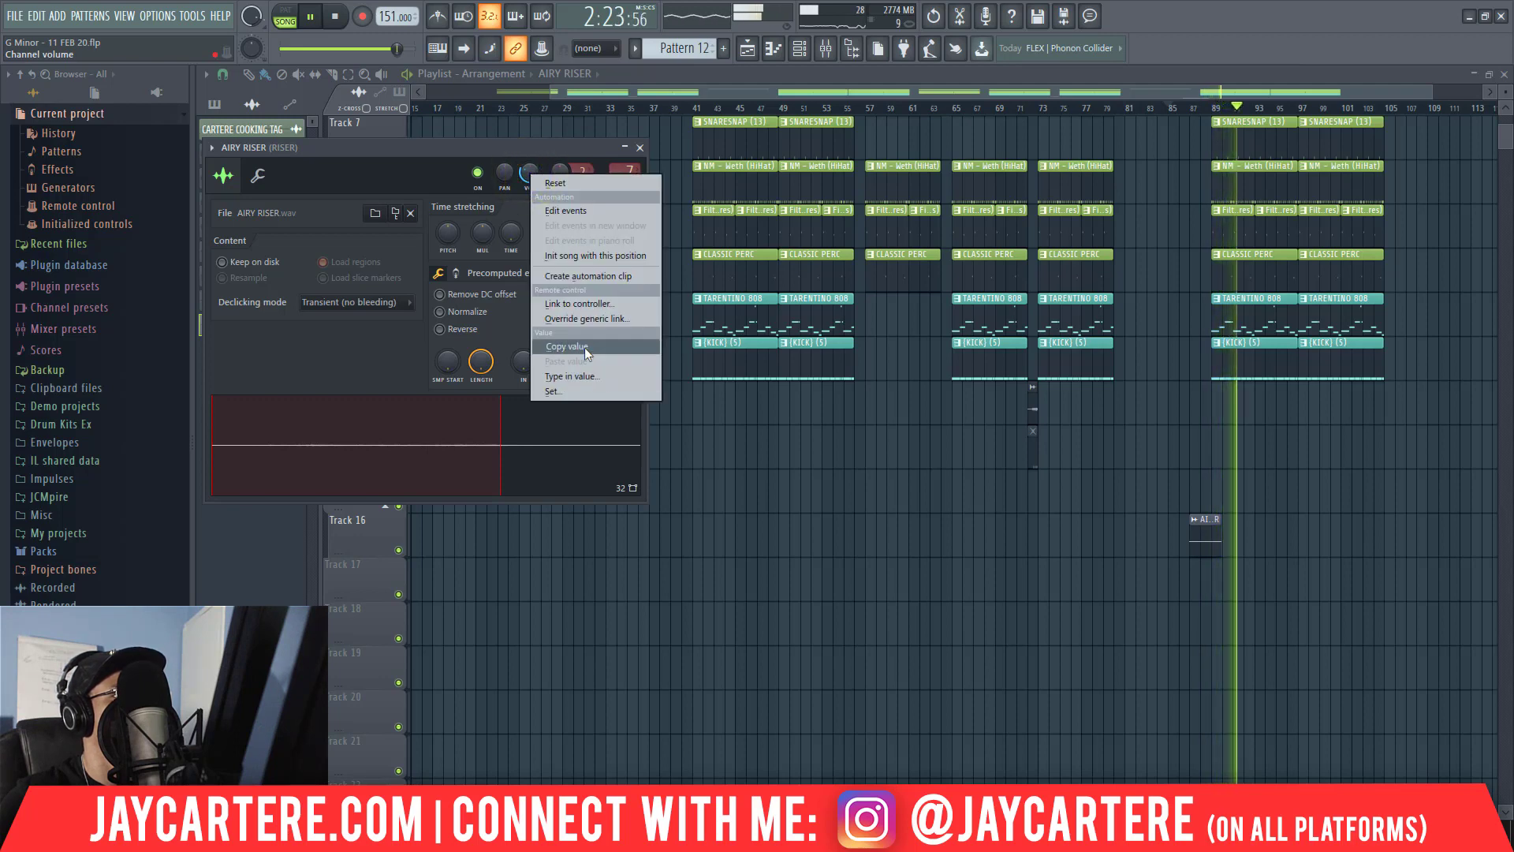
{"action": "left_click", "coordinate": [527, 170]}
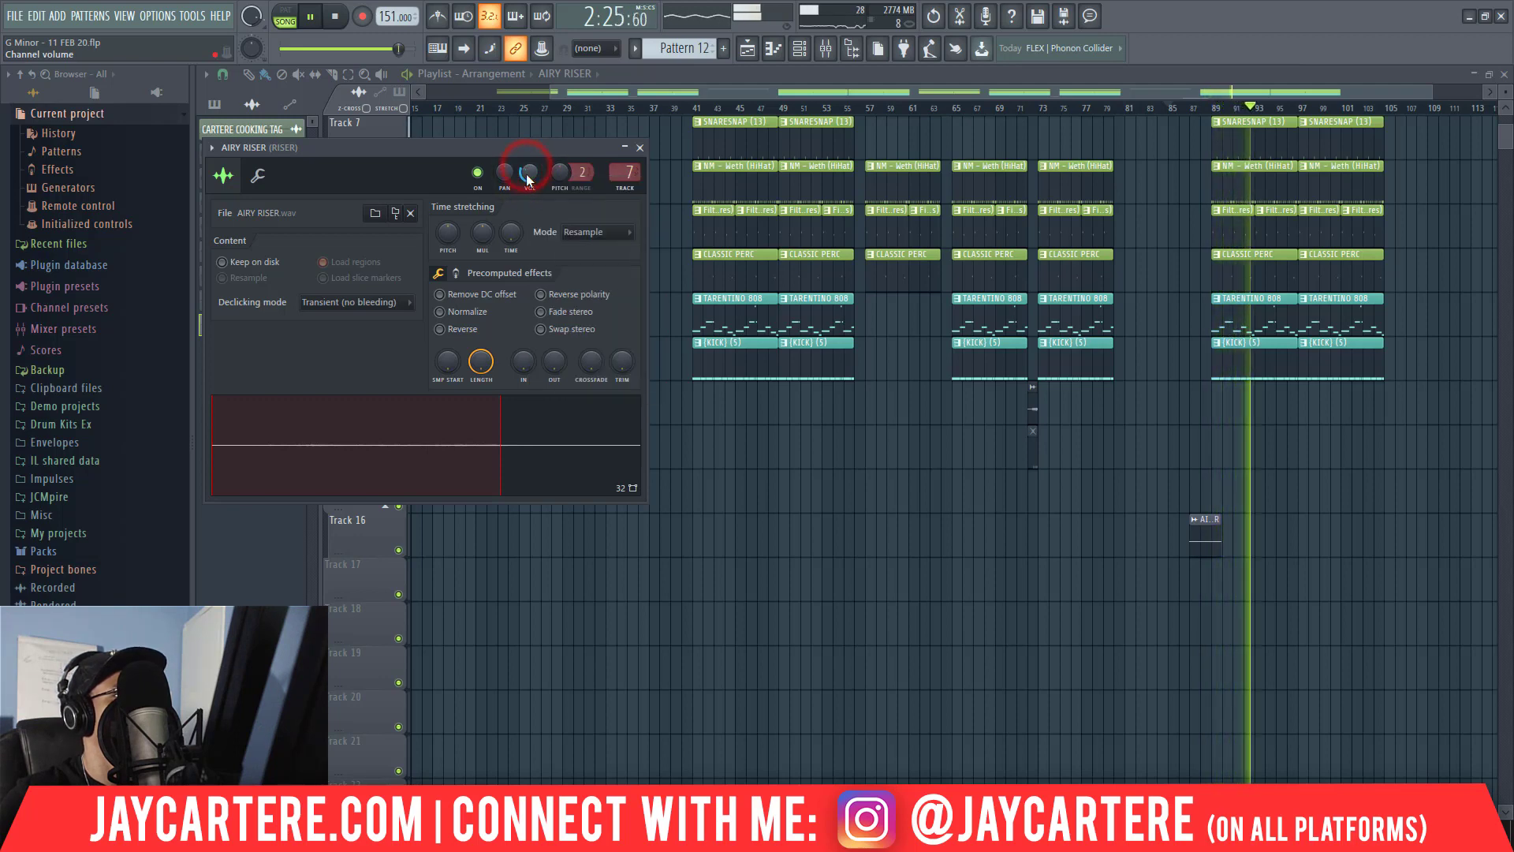
{"action": "left_click_drag", "start_coordinate": [528, 172], "coordinate": [530, 173]}
{"action": "key", "text": "space"}
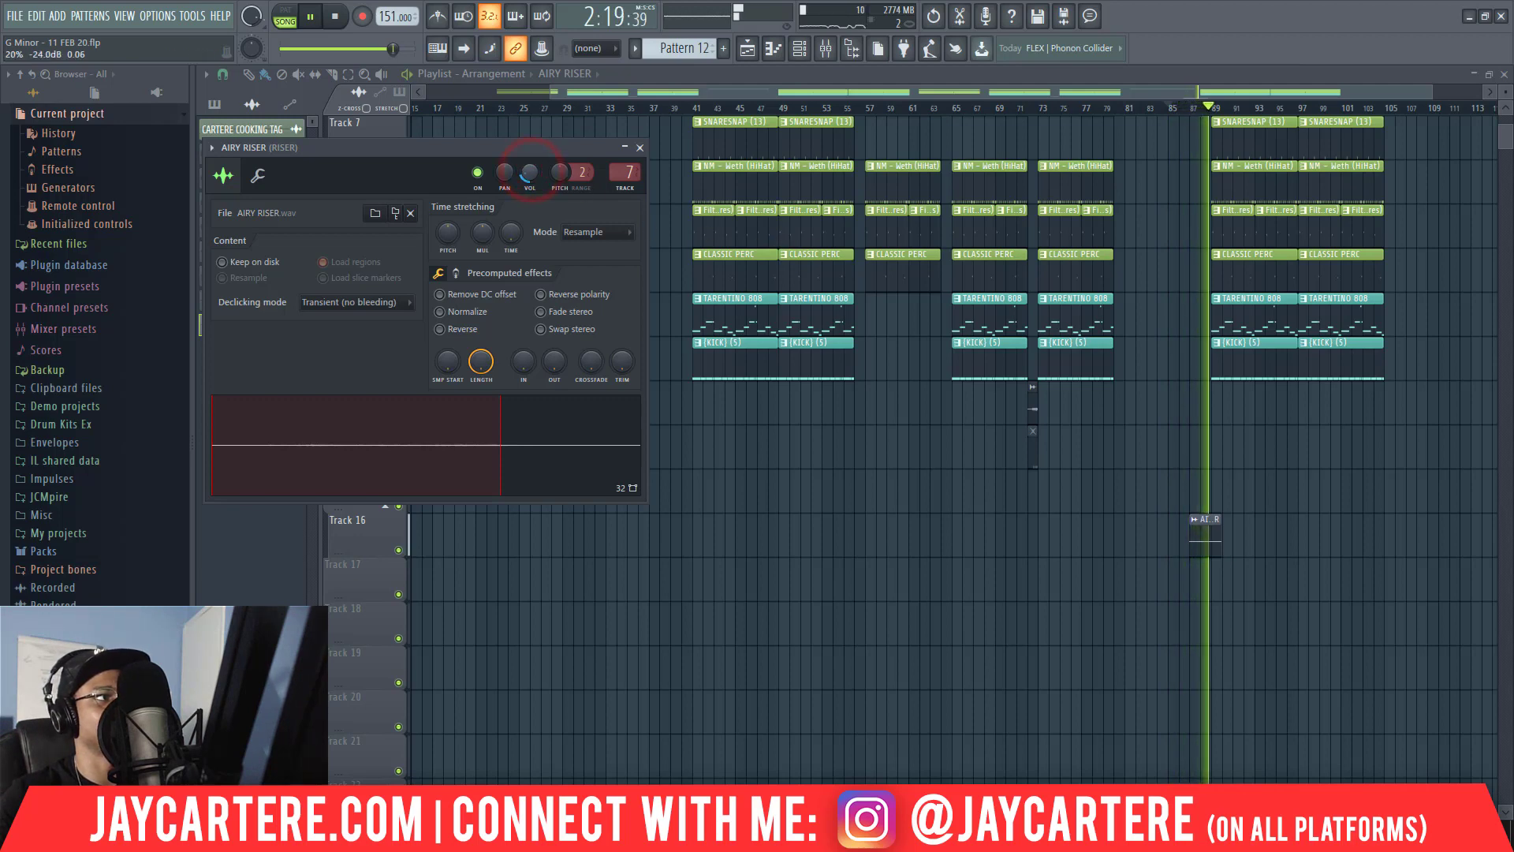
Audition the riser before bar 89 and copy the AIRY RISER clip to about bar 39 on Track 16.
{"action": "key", "text": "space"}
{"action": "key", "text": "space"}
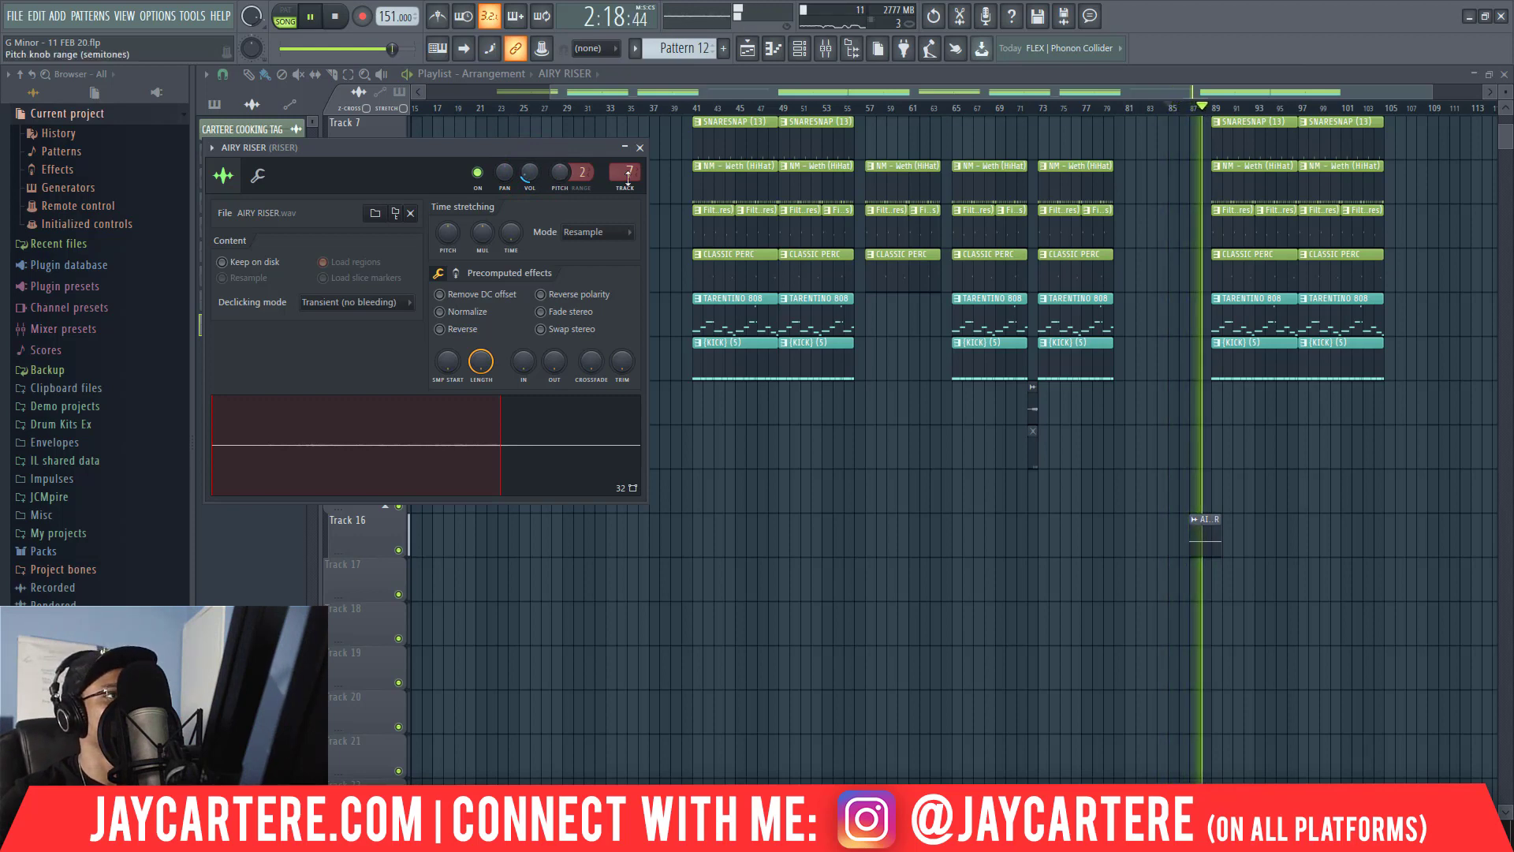
{"action": "left_click", "coordinate": [640, 147]}
{"action": "left_click_drag", "start_coordinate": [1309, 552], "coordinate": [680, 550]}
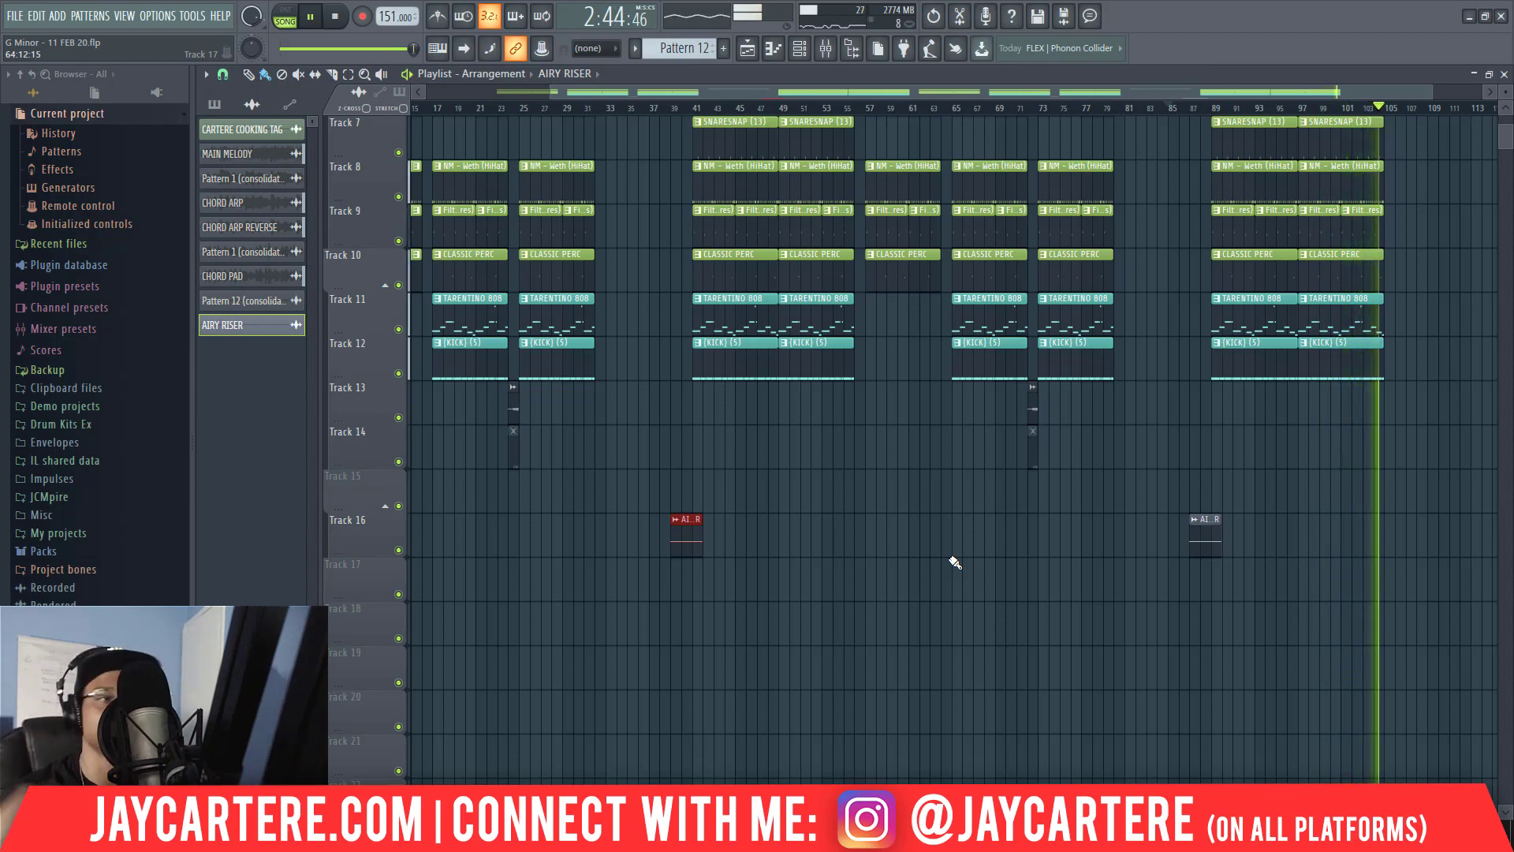
Copy the MAIN MELODY clip on Track 1 to bar 105 as an eight-bar outro ending at bar 113.
{"action": "scroll", "coordinate": [996, 586], "scroll_direction": "up", "scroll_amount": 3}
{"action": "scroll", "coordinate": [996, 586], "scroll_direction": "up", "scroll_amount": 2}
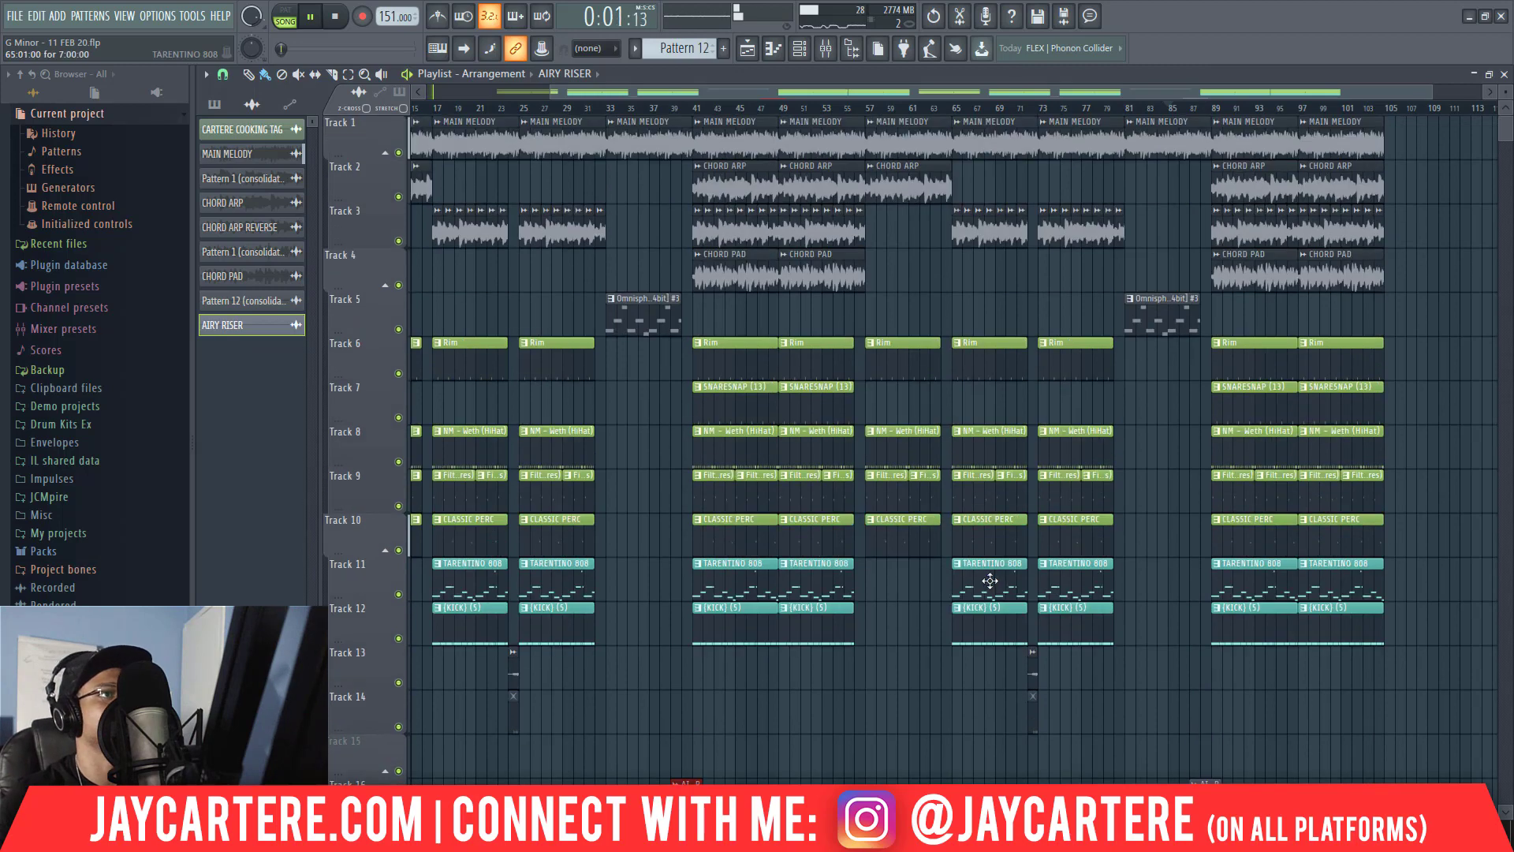
{"action": "left_click_drag", "start_coordinate": [1432, 86], "coordinate": [1431, 79]}
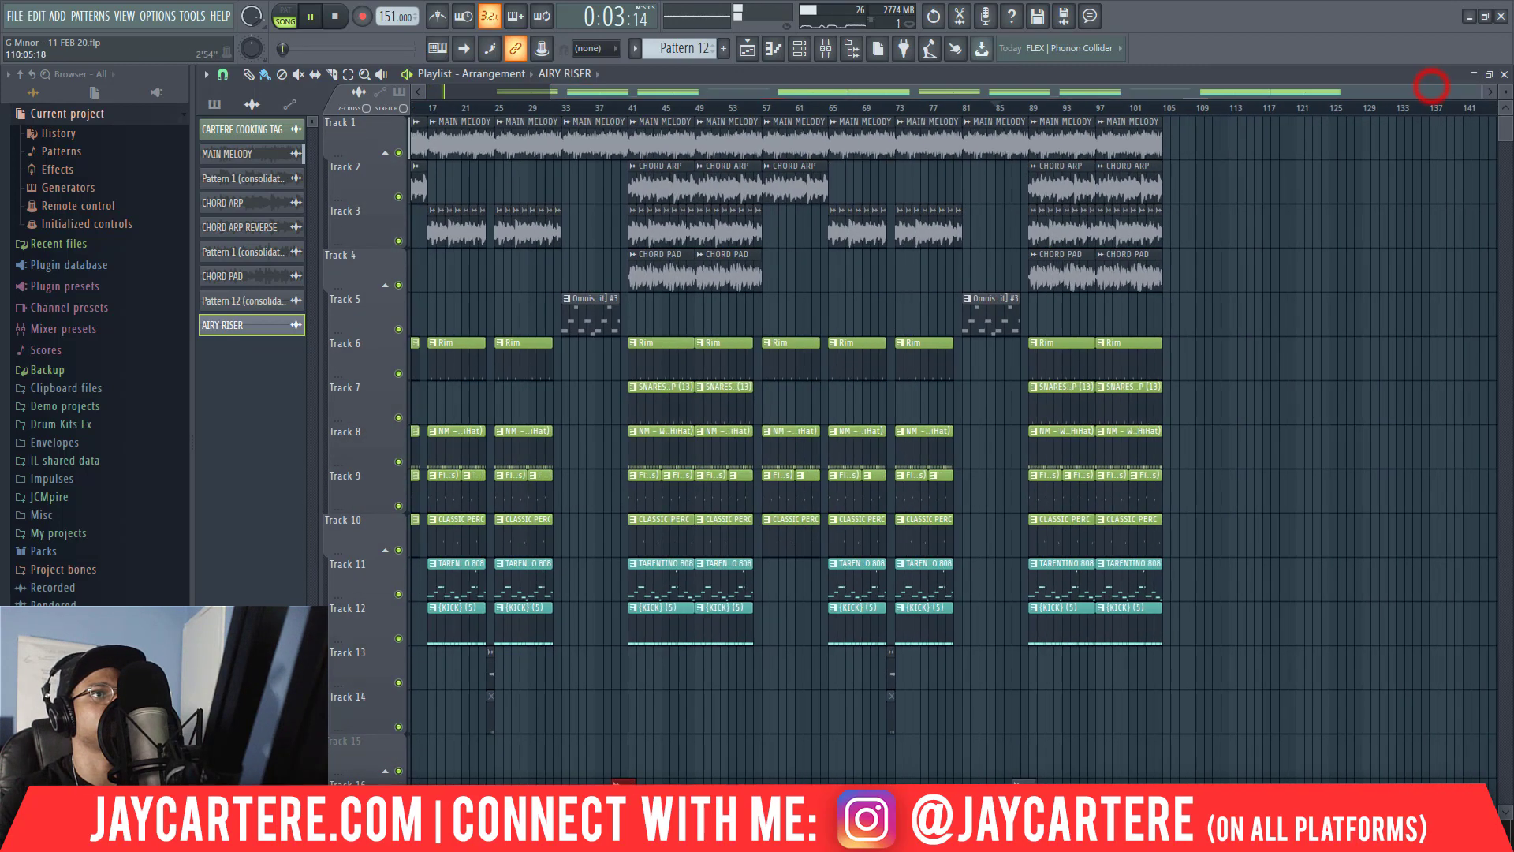
{"action": "left_click_drag", "start_coordinate": [1194, 94], "coordinate": [1106, 120]}
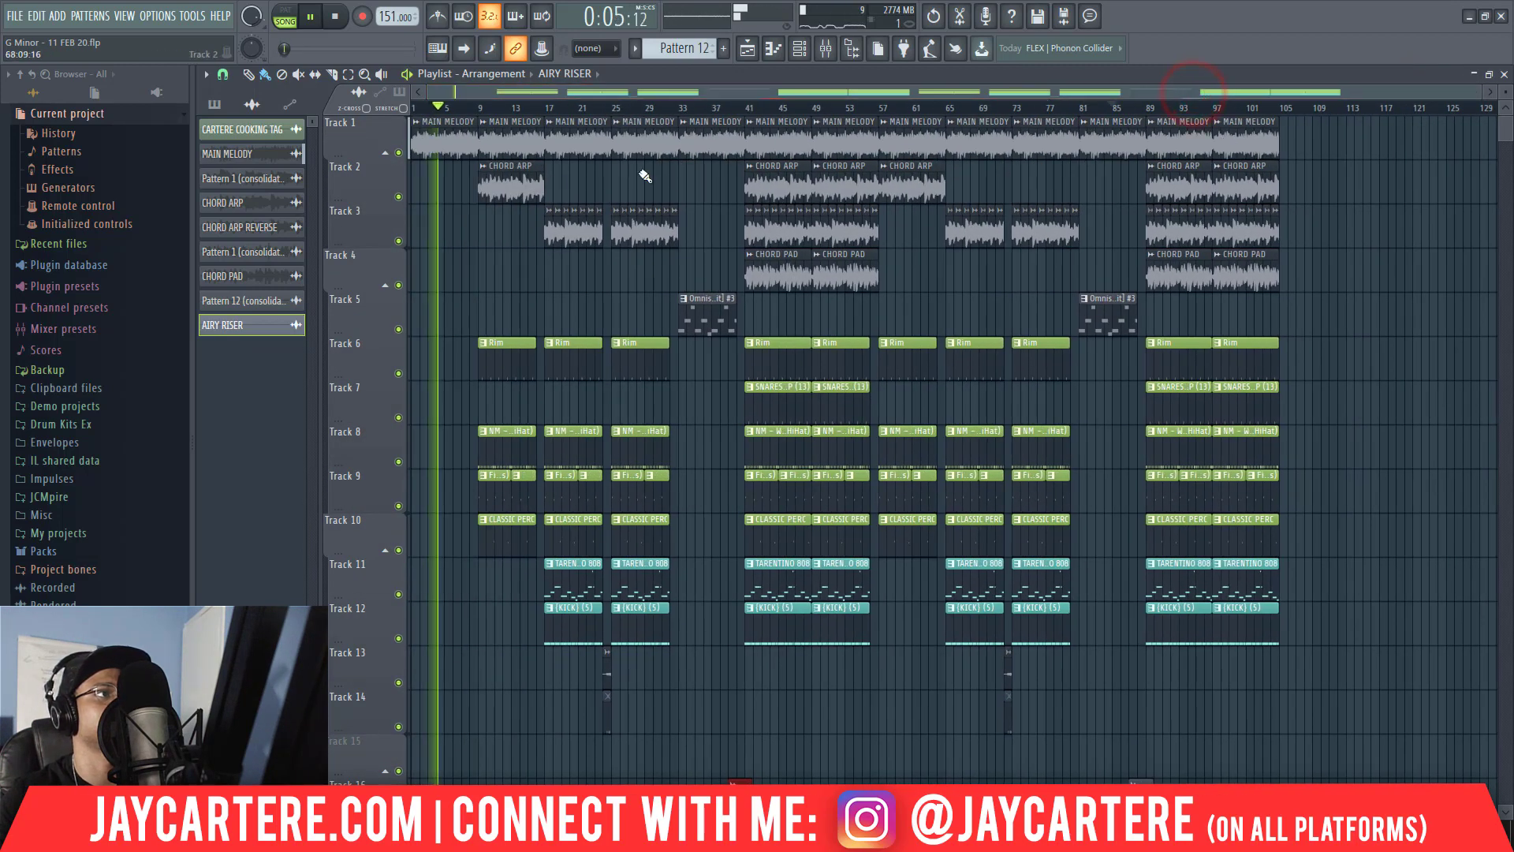
{"action": "mouse_move", "coordinate": [447, 183]}
{"action": "left_mouse_down", "text": "ctrl"}
{"action": "mouse_move", "coordinate": [416, 144]}
{"action": "mouse_move", "coordinate": [1324, 152]}
{"action": "mouse_move", "coordinate": [1307, 153]}
{"action": "left_mouse_up", "text": "ctrl"}
Create an automation clip for the mixer's MASTER TRACK volume.
{"action": "scroll", "coordinate": [1322, 260], "scroll_direction": "down", "scroll_amount": 8}
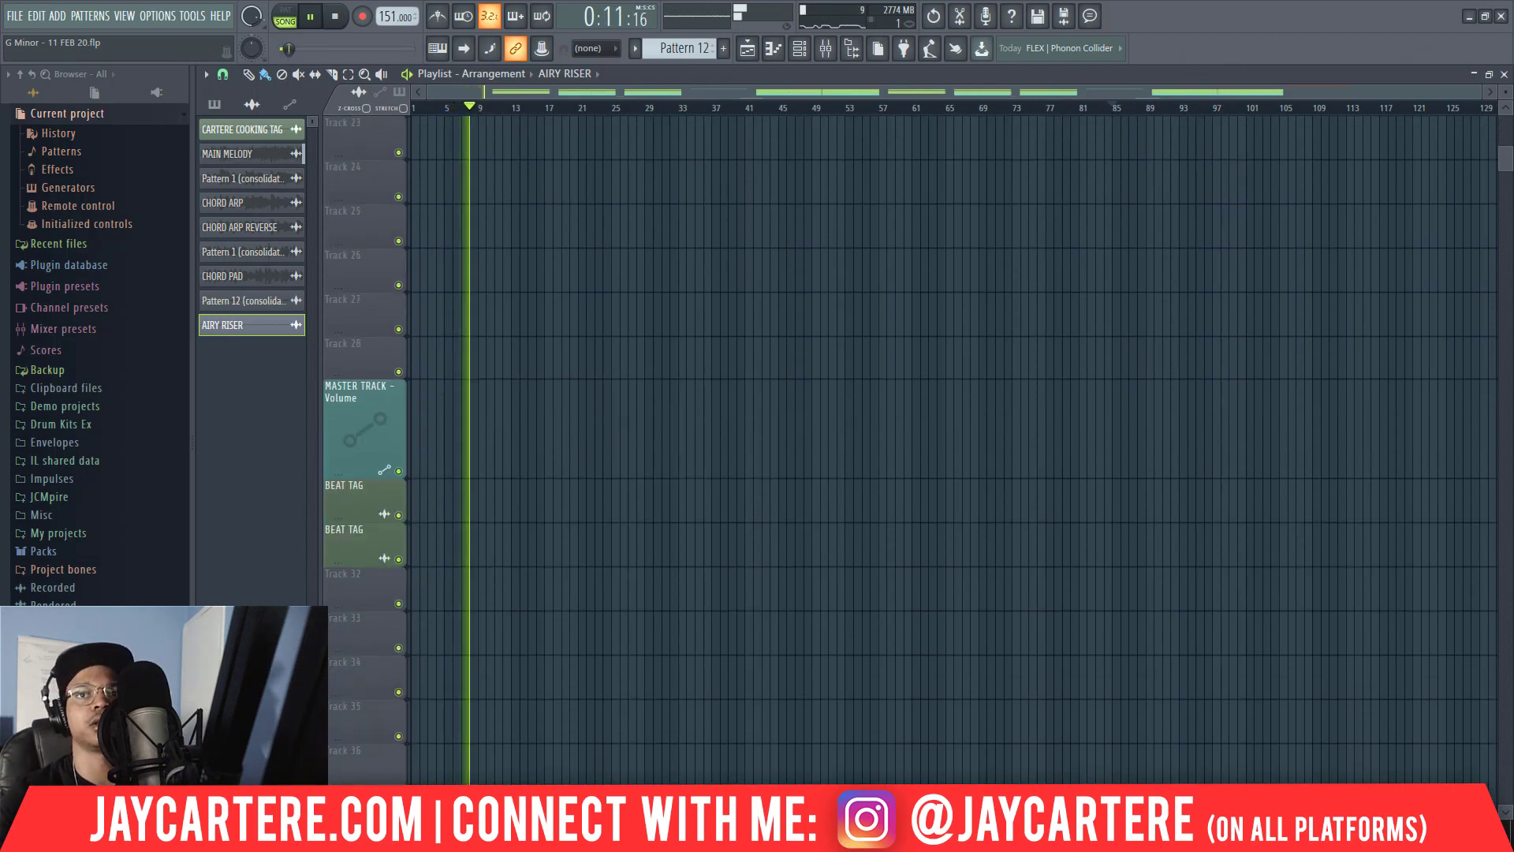
{"action": "key", "text": "F9"}
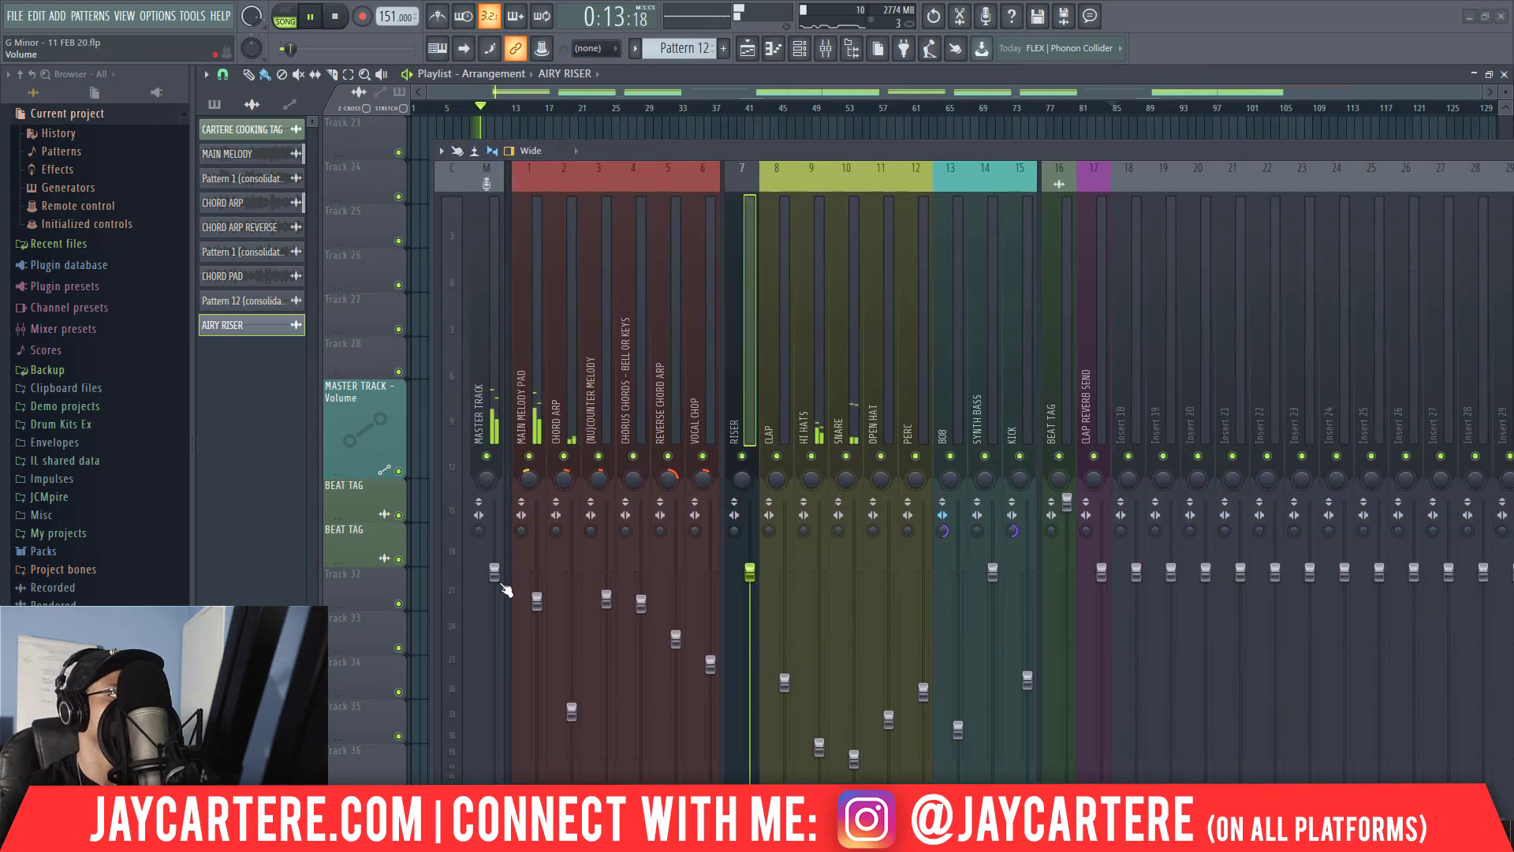
{"action": "right_click", "coordinate": [495, 576]}
{"action": "left_click", "coordinate": [554, 675]}
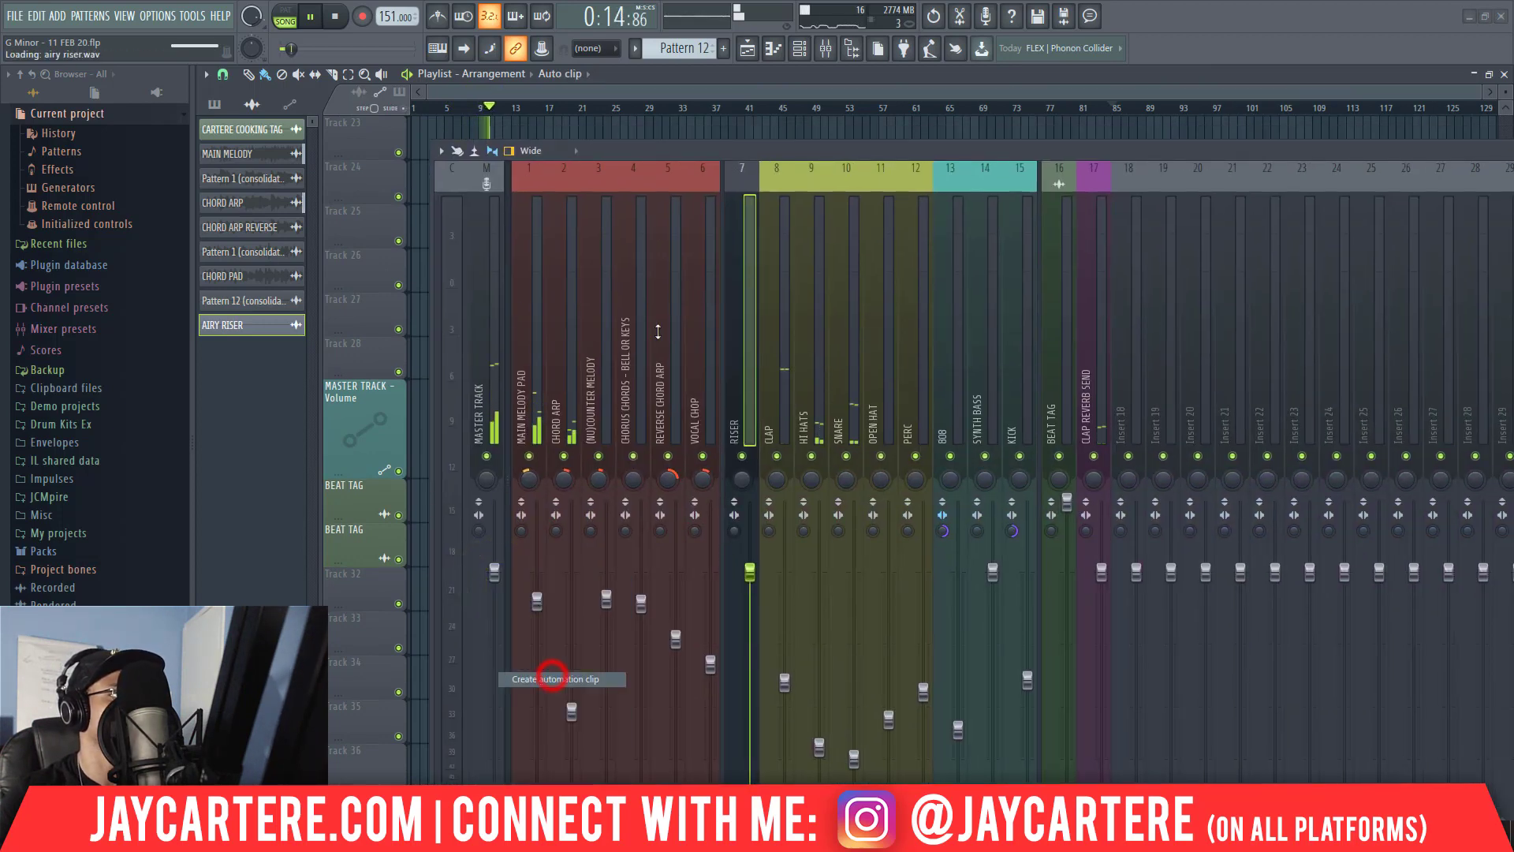
{"action": "left_click", "coordinate": [643, 146]}
Move the master volume automation clip from Track 23 to the dedicated MASTER TRACK - Volume playlist track.
{"action": "scroll", "coordinate": [1152, 230], "scroll_direction": "up", "scroll_amount": 5}
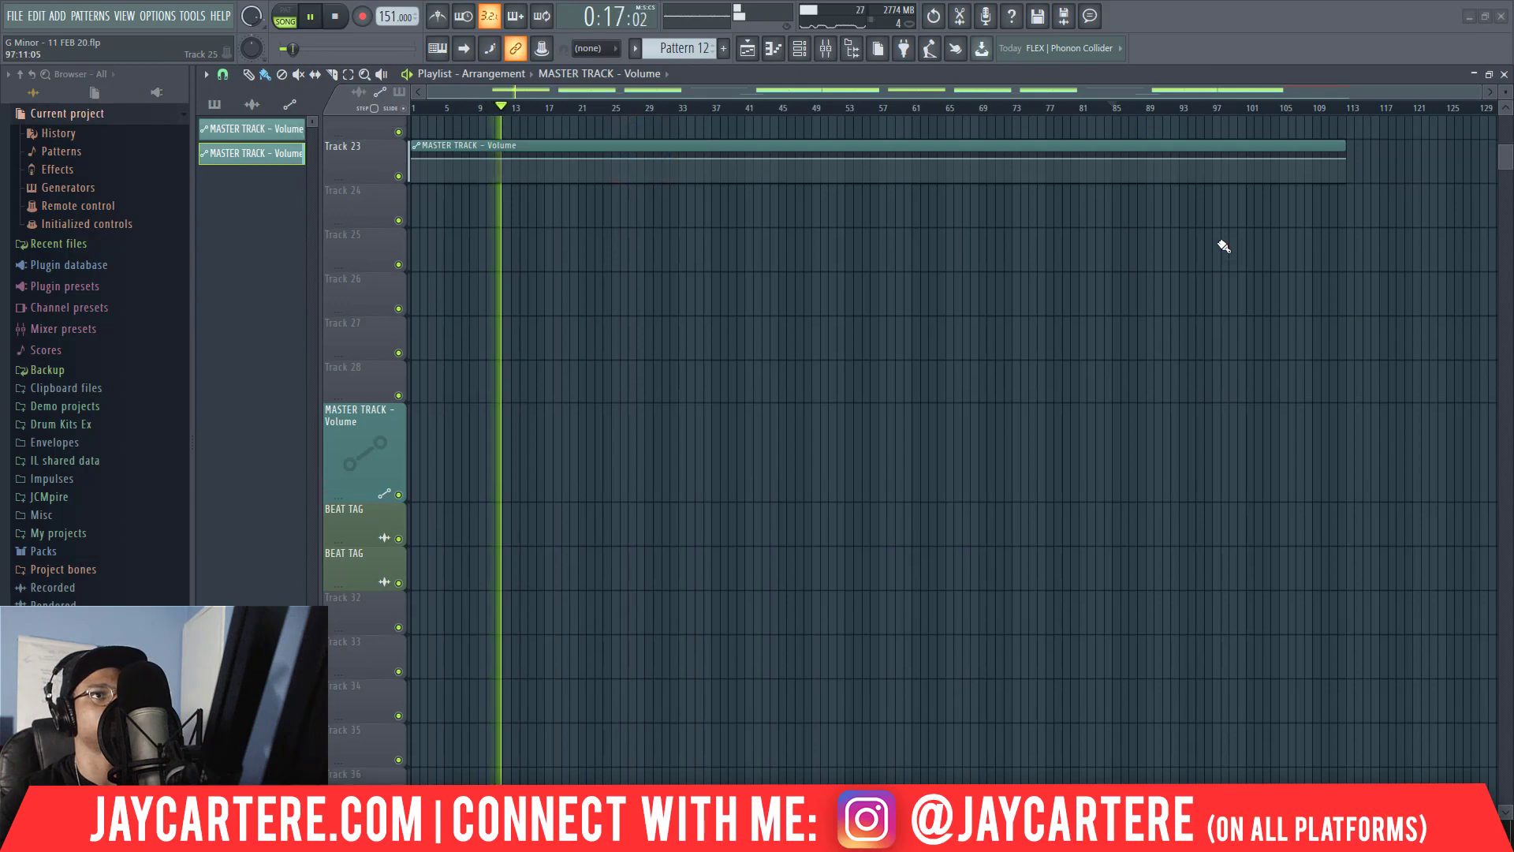
{"action": "scroll", "coordinate": [1218, 244], "scroll_direction": "up", "scroll_amount": 5}
{"action": "scroll", "coordinate": [1210, 260], "scroll_direction": "down", "scroll_amount": 6}
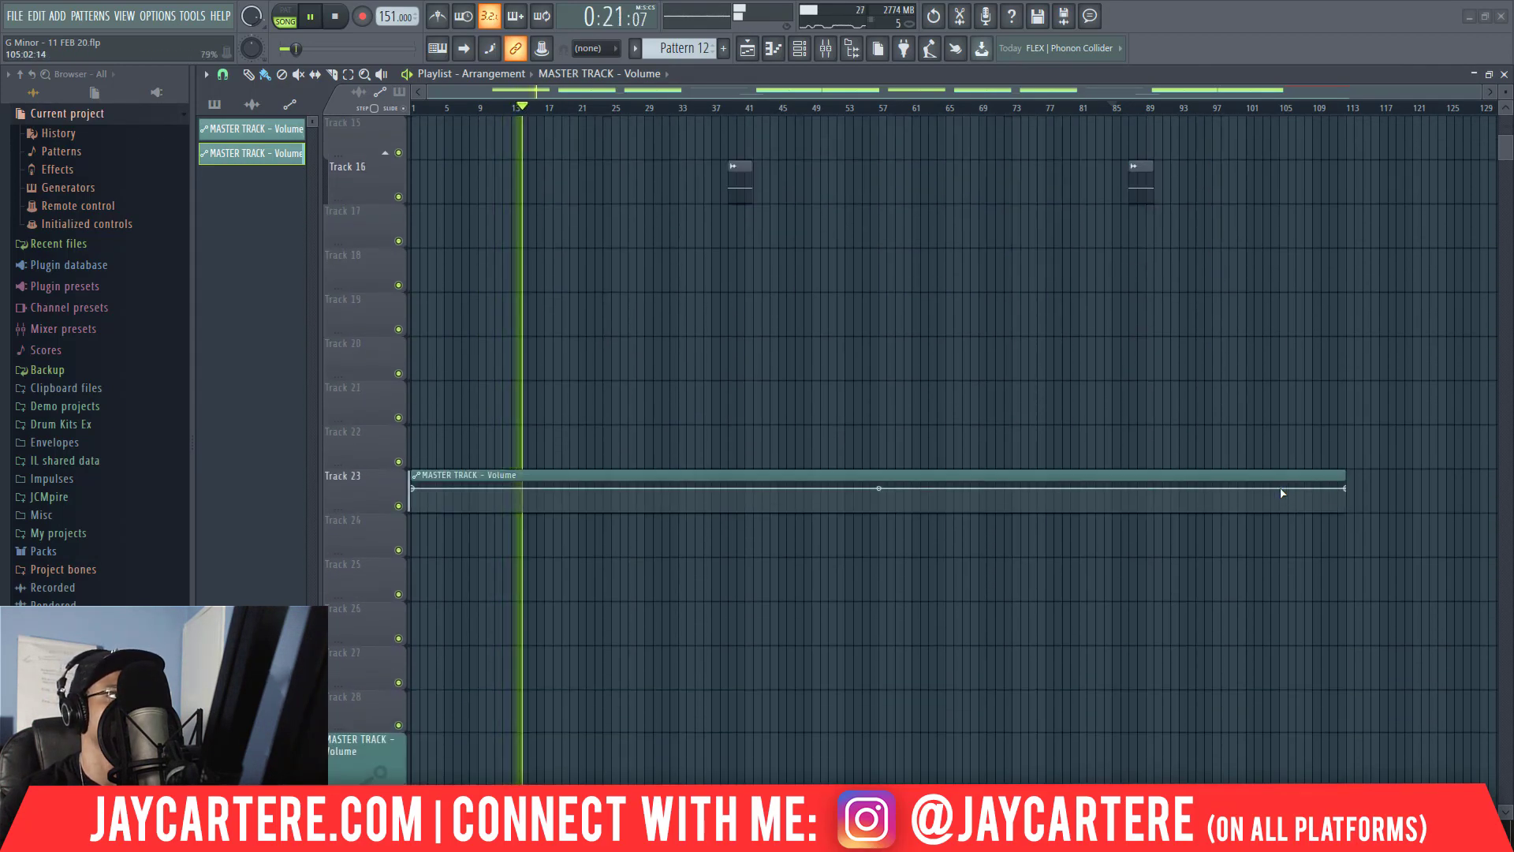
{"action": "left_click_drag", "start_coordinate": [384, 509], "coordinate": [385, 515]}
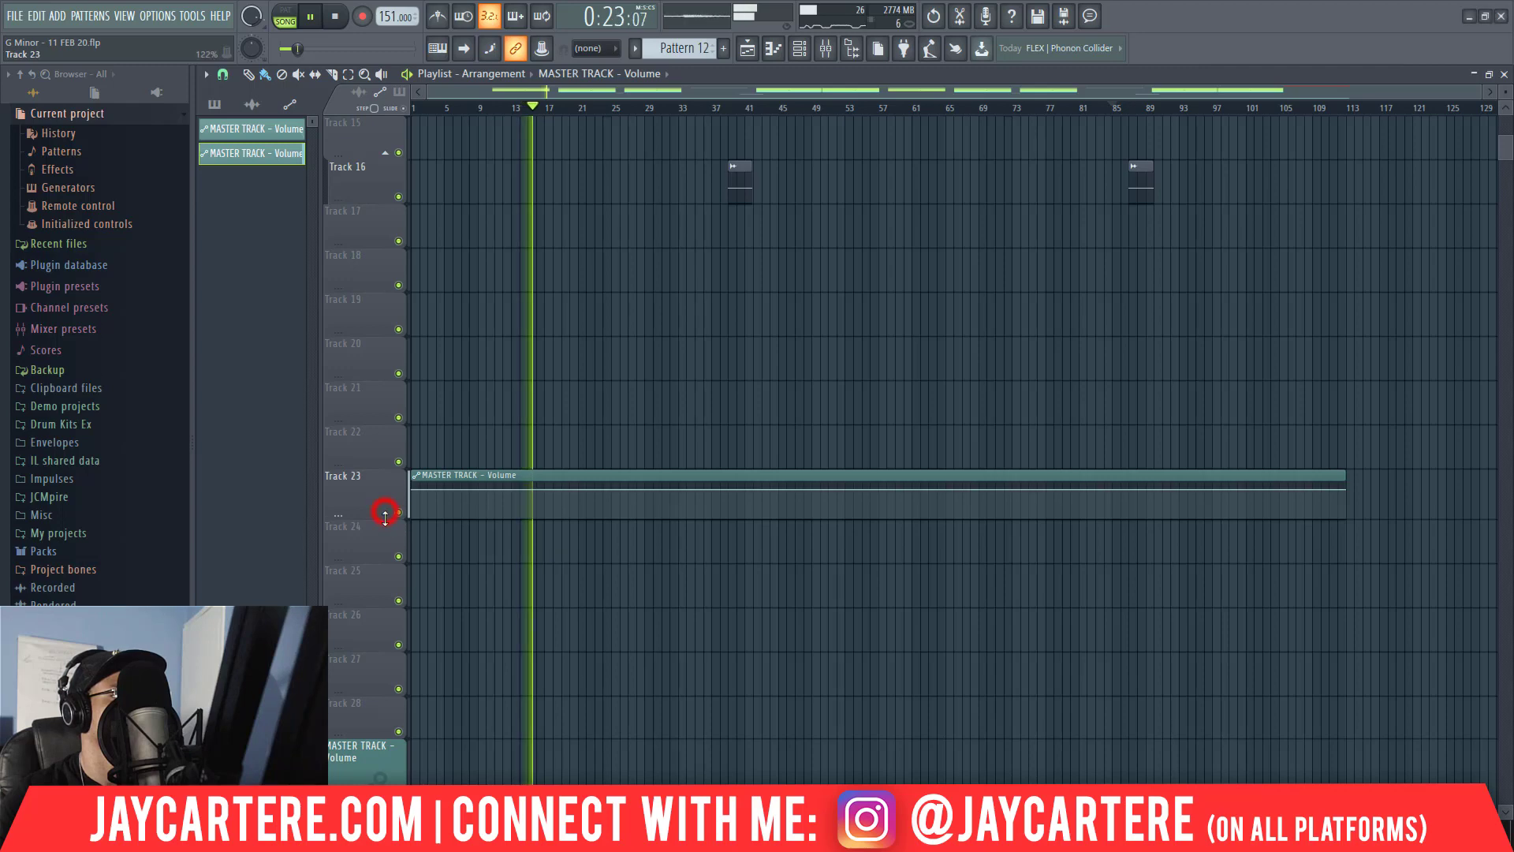
{"action": "left_click_drag", "start_coordinate": [481, 477], "coordinate": [467, 755]}
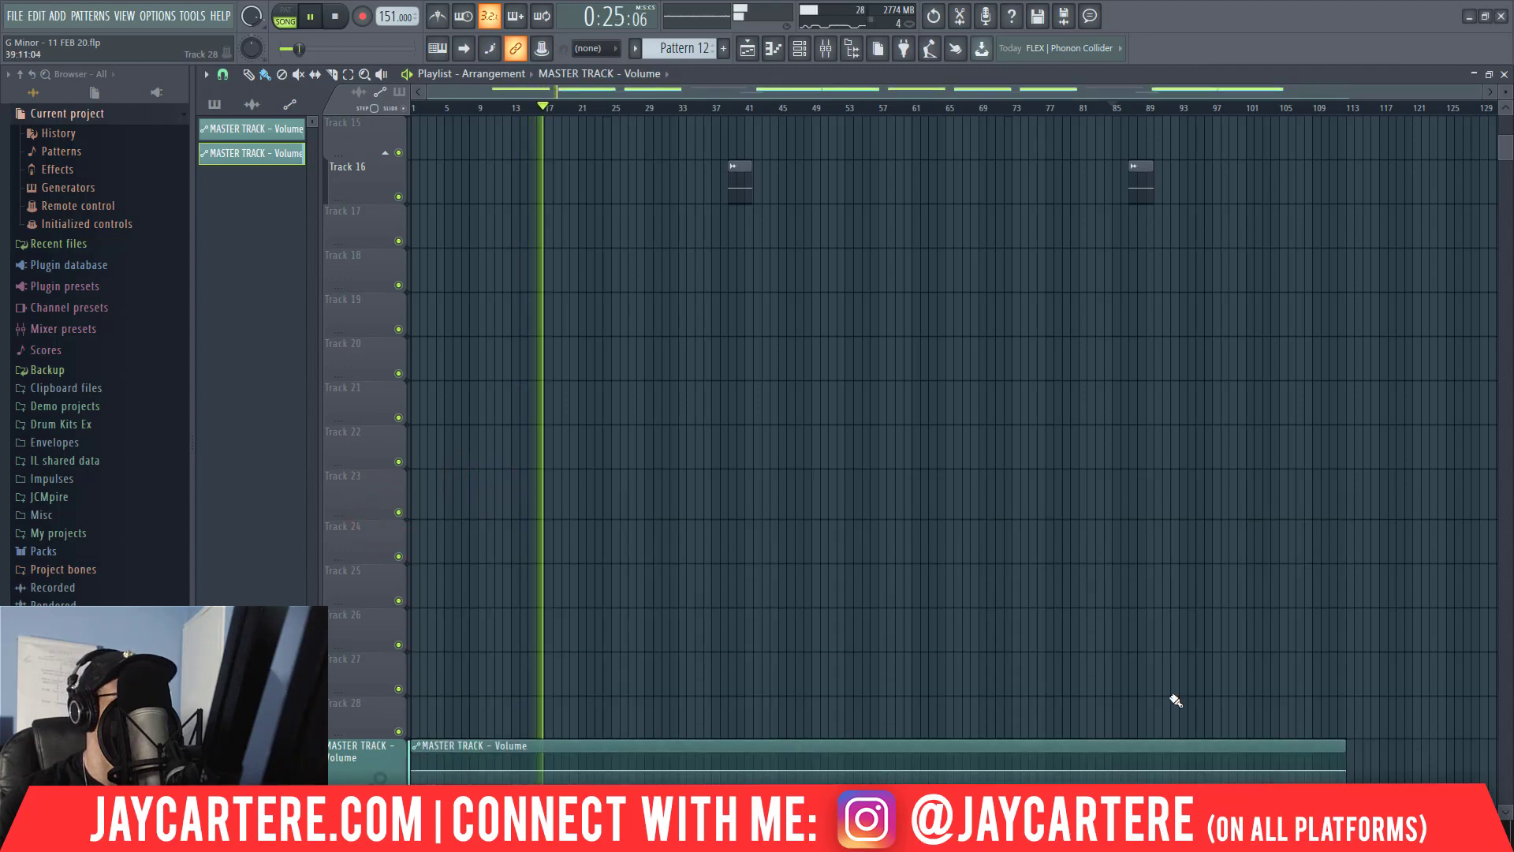
Add an automation point at bar 105 and lower the end point to 0% to fade the master volume out at bar 113.
{"action": "scroll", "coordinate": [1349, 631], "scroll_direction": "down", "scroll_amount": 5}
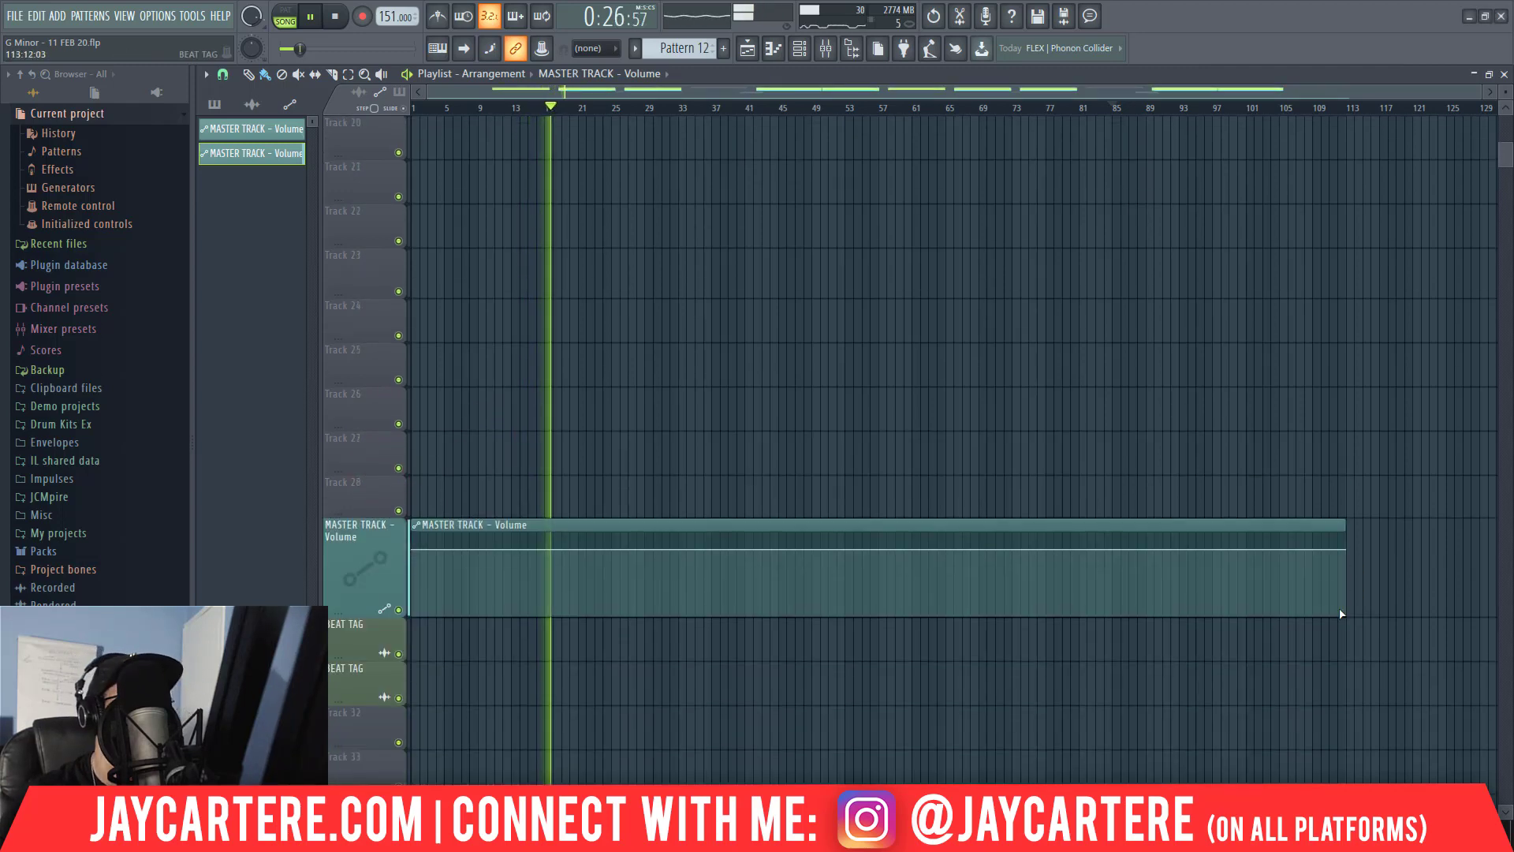
{"action": "left_click", "coordinate": [1288, 550]}
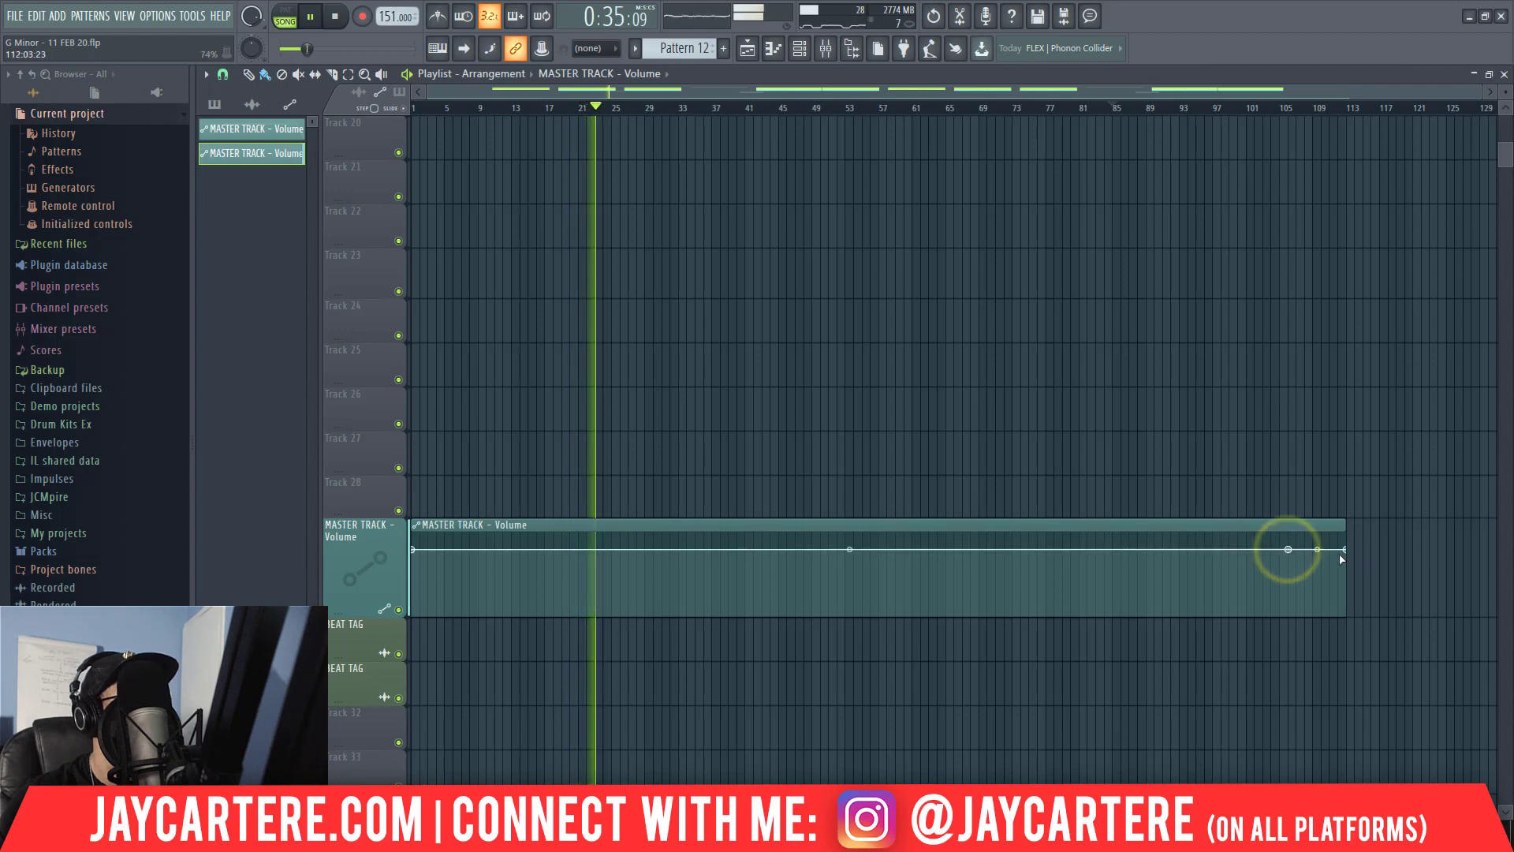
{"action": "left_click_drag", "start_coordinate": [1348, 553], "coordinate": [1346, 631]}
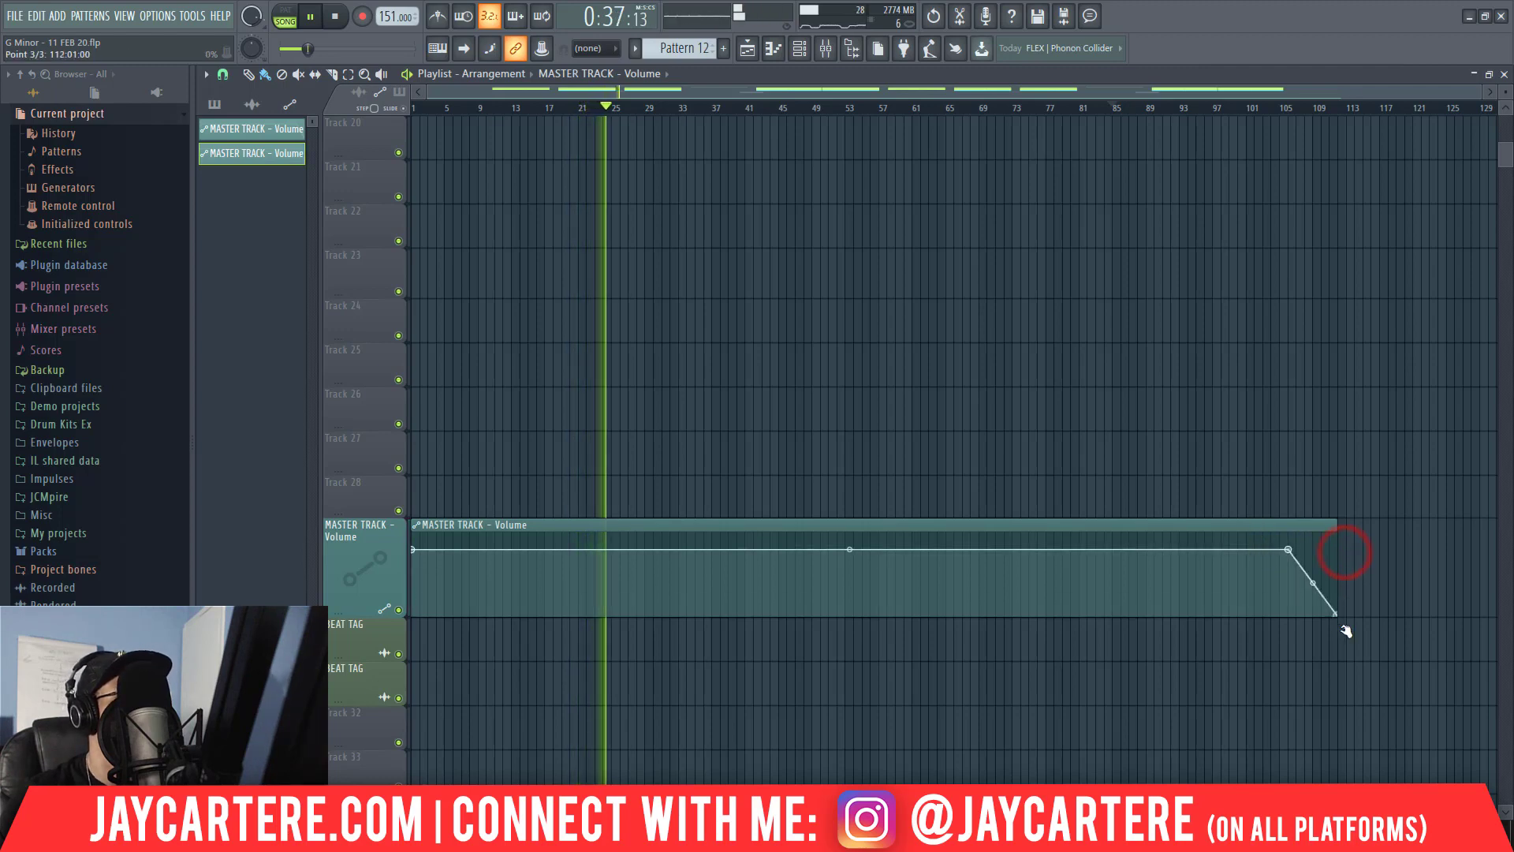
{"action": "scroll", "coordinate": [1278, 474], "scroll_direction": "up", "scroll_amount": 10}
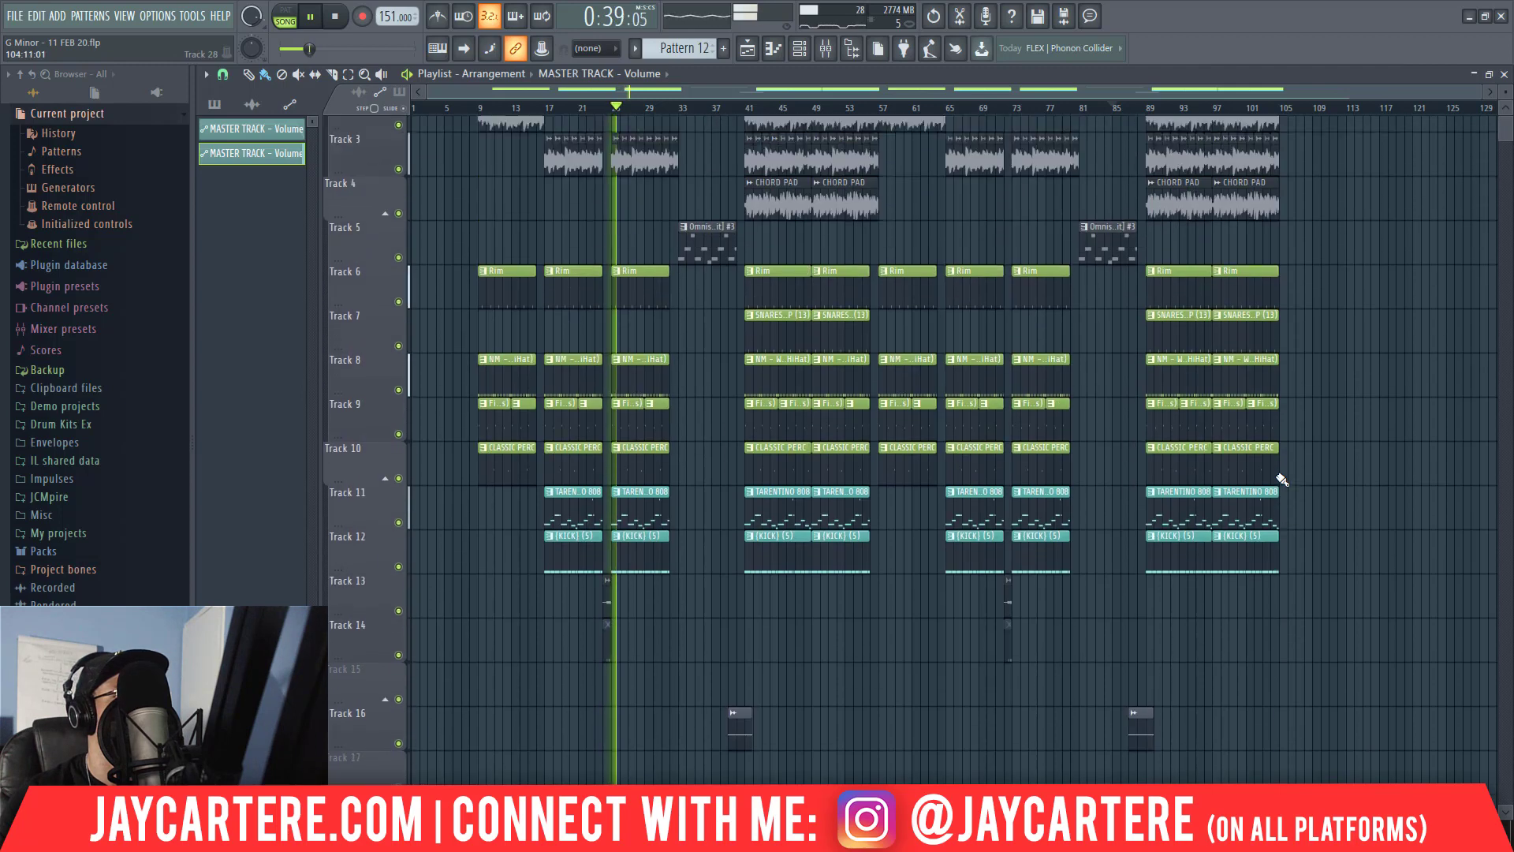
{"action": "scroll", "coordinate": [1283, 497], "scroll_direction": "down", "scroll_amount": 10}
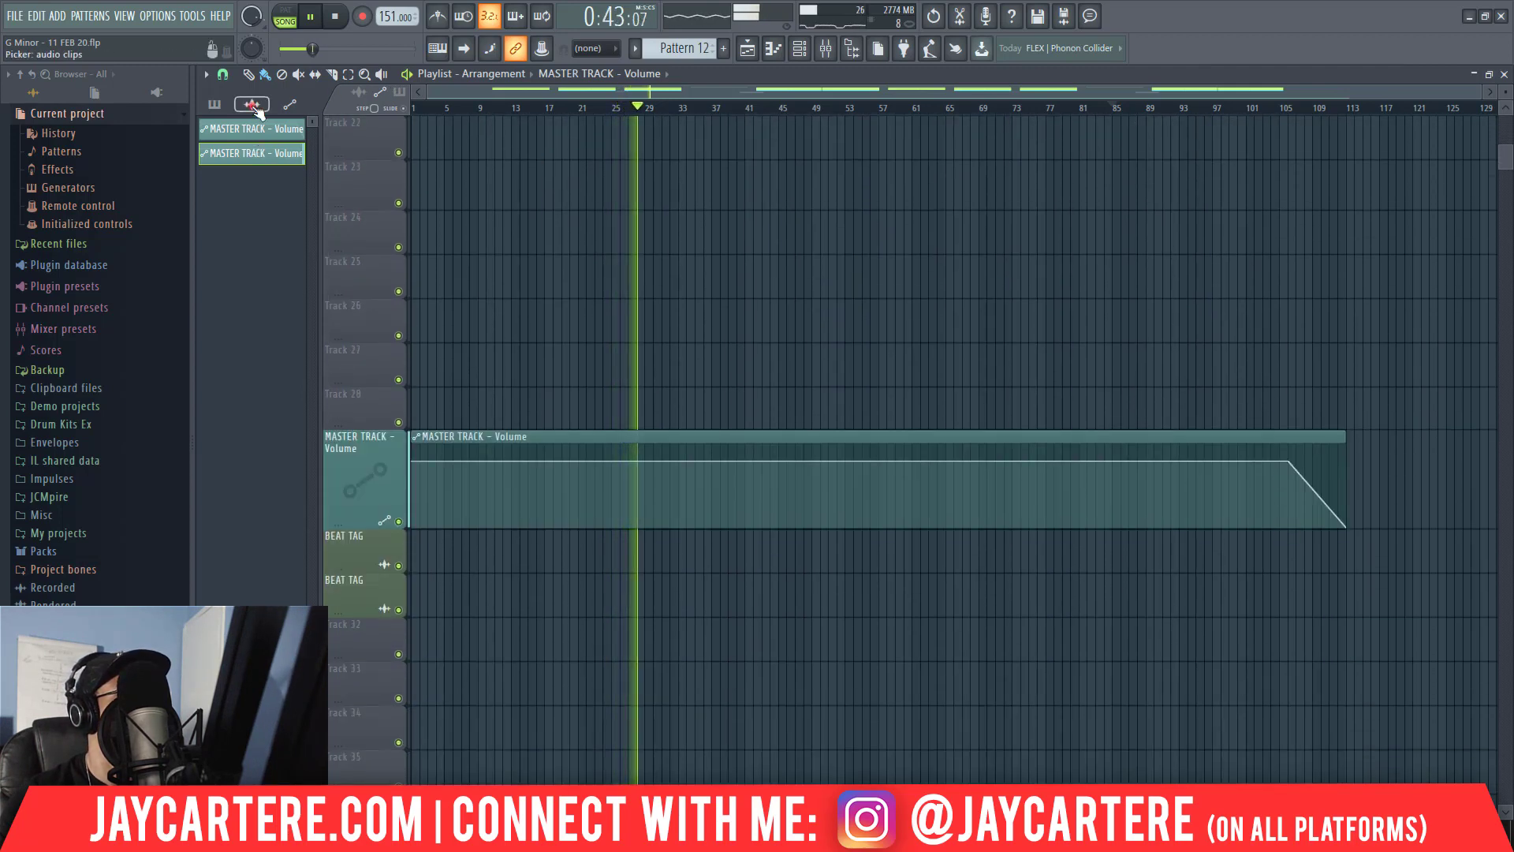
Place CARTERE COOKING TAG clips at bar 1 on the first BEAT TAG track and at bars 21, 41, 61, 81 and 101 on the second.
{"action": "left_click", "coordinate": [251, 104]}
{"action": "left_click", "coordinate": [245, 129]}
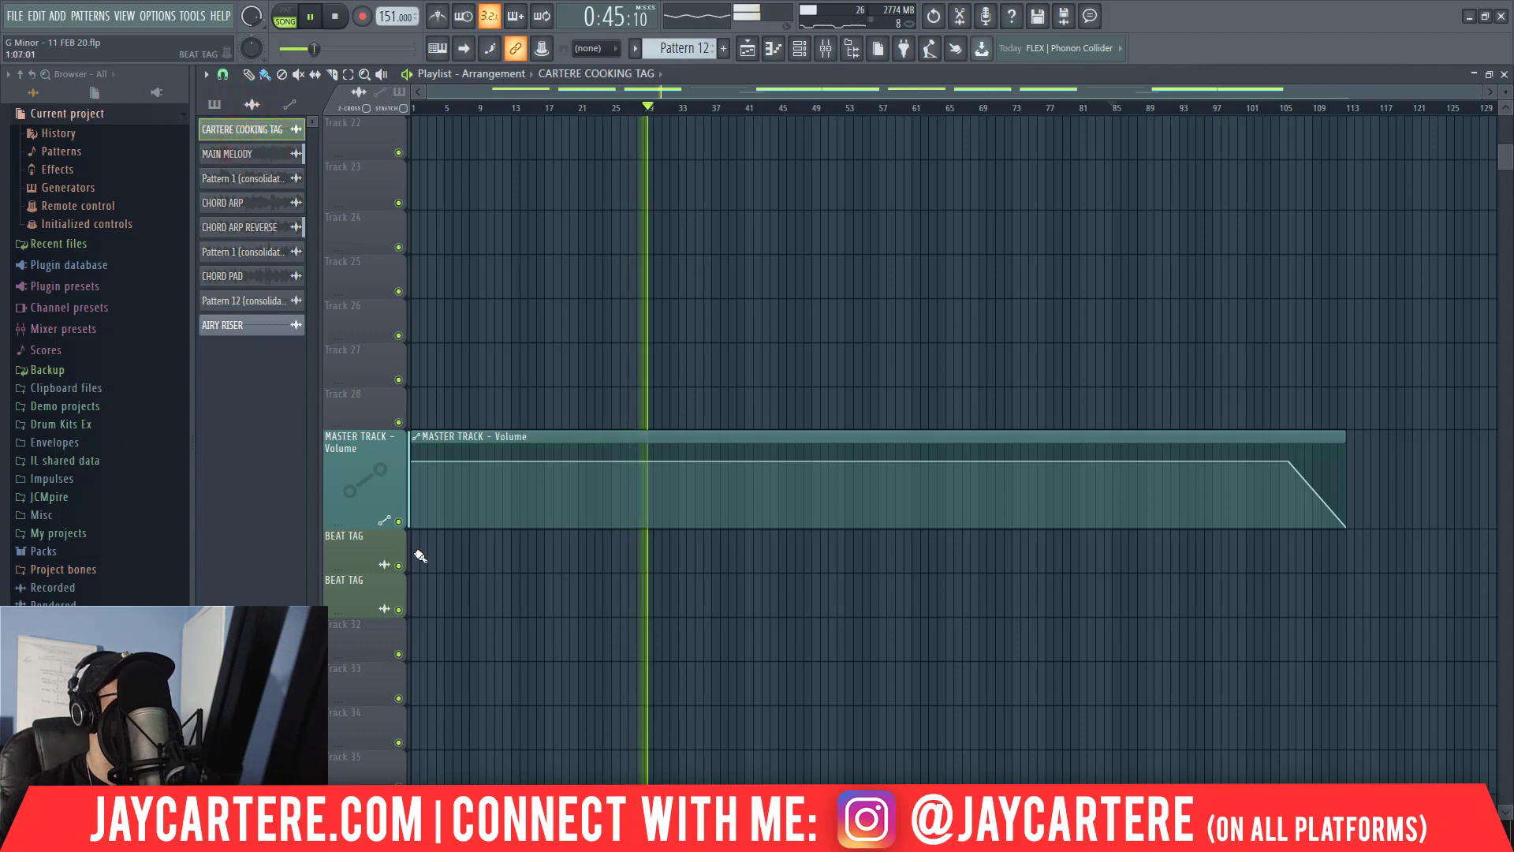
{"action": "left_click", "coordinate": [414, 552]}
{"action": "left_click", "coordinate": [449, 557]}
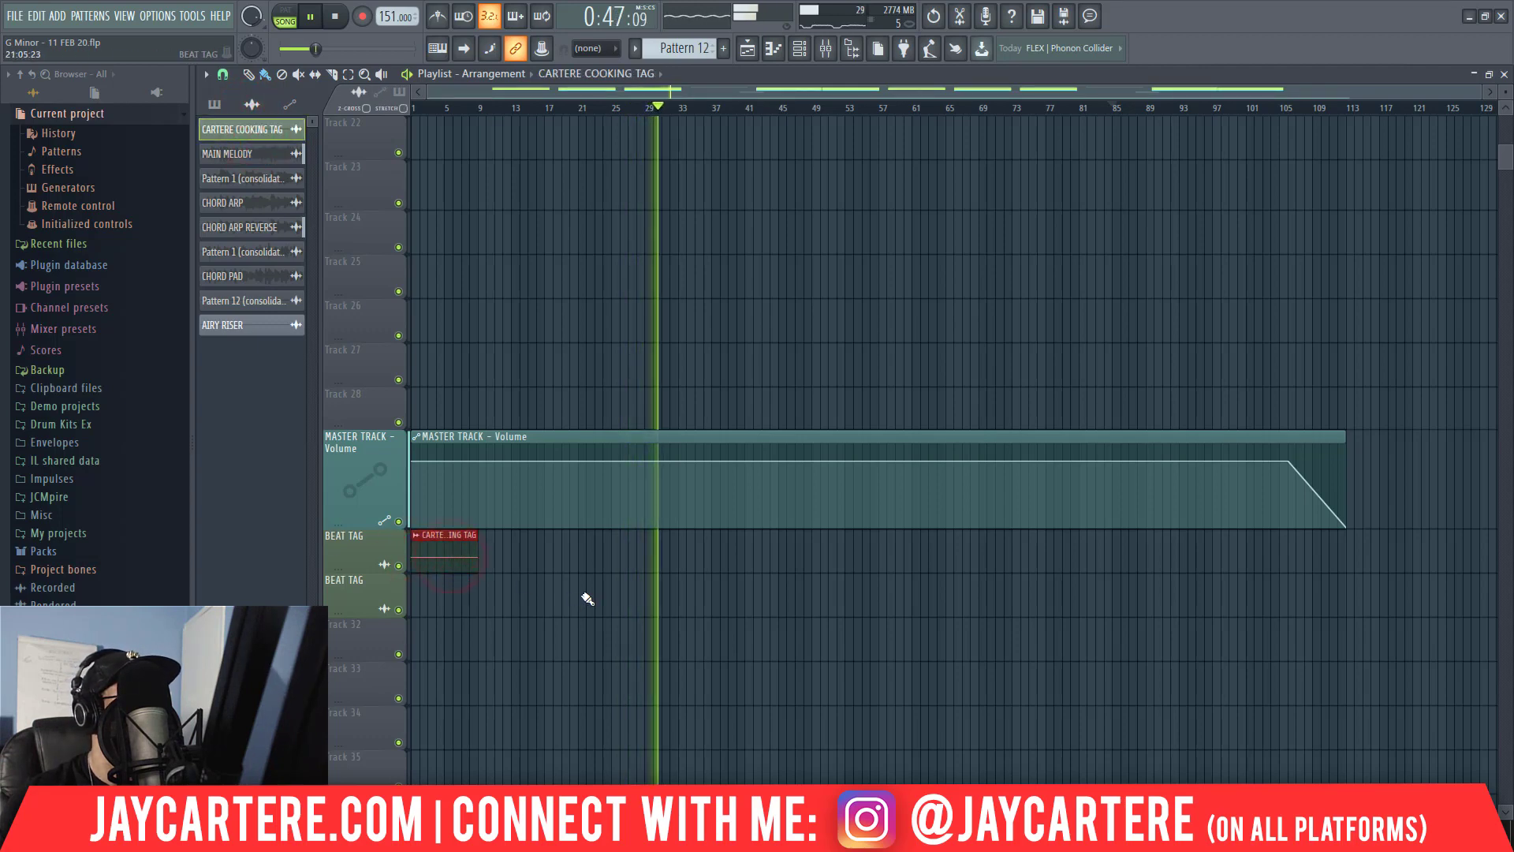
{"action": "left_click", "coordinate": [588, 600]}
{"action": "left_click", "coordinate": [750, 599]}
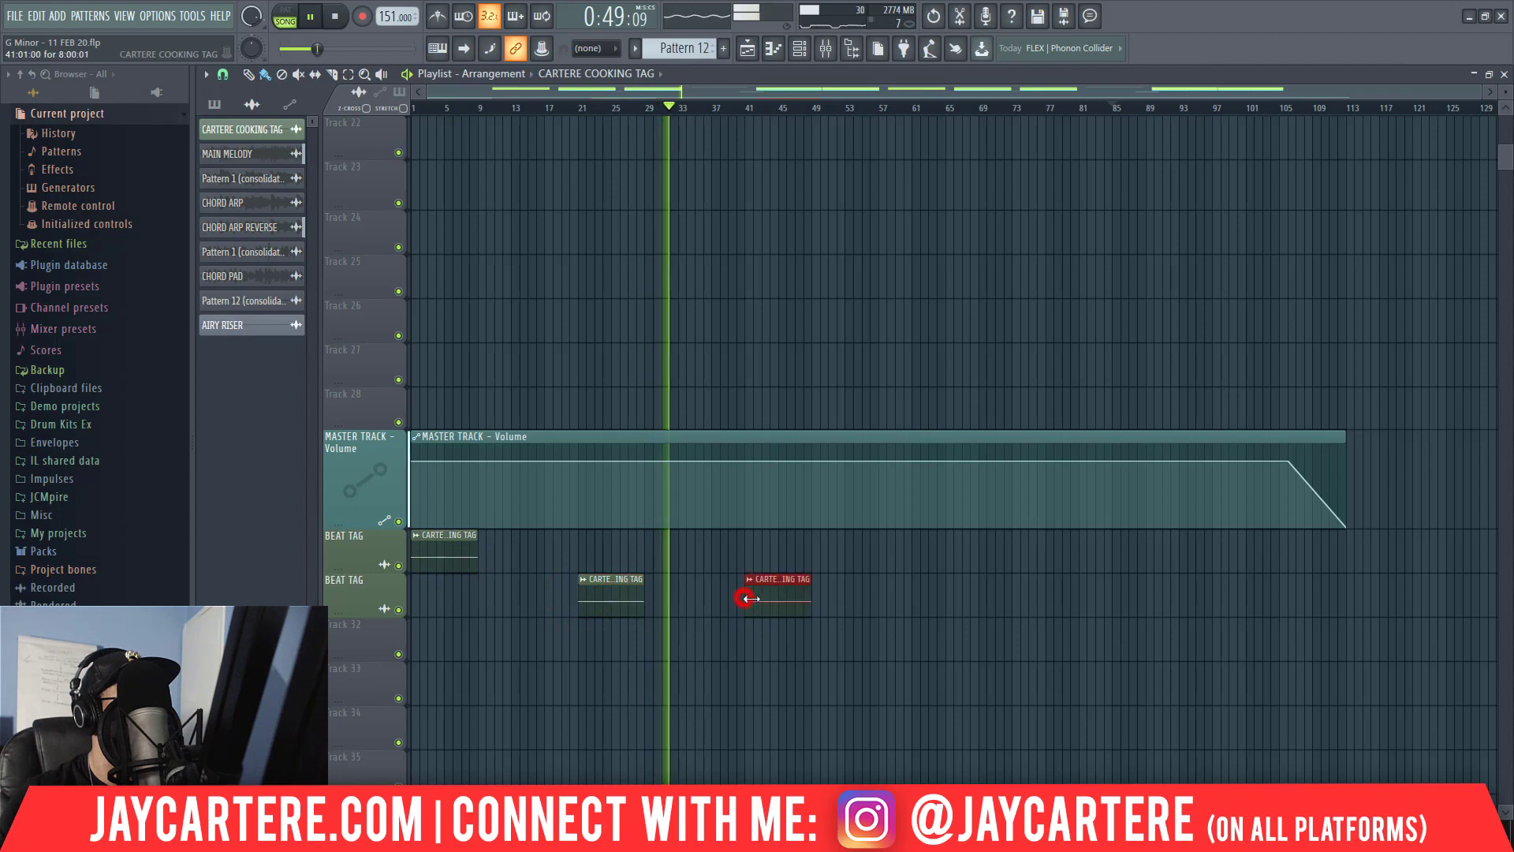
{"action": "left_click", "coordinate": [912, 599]}
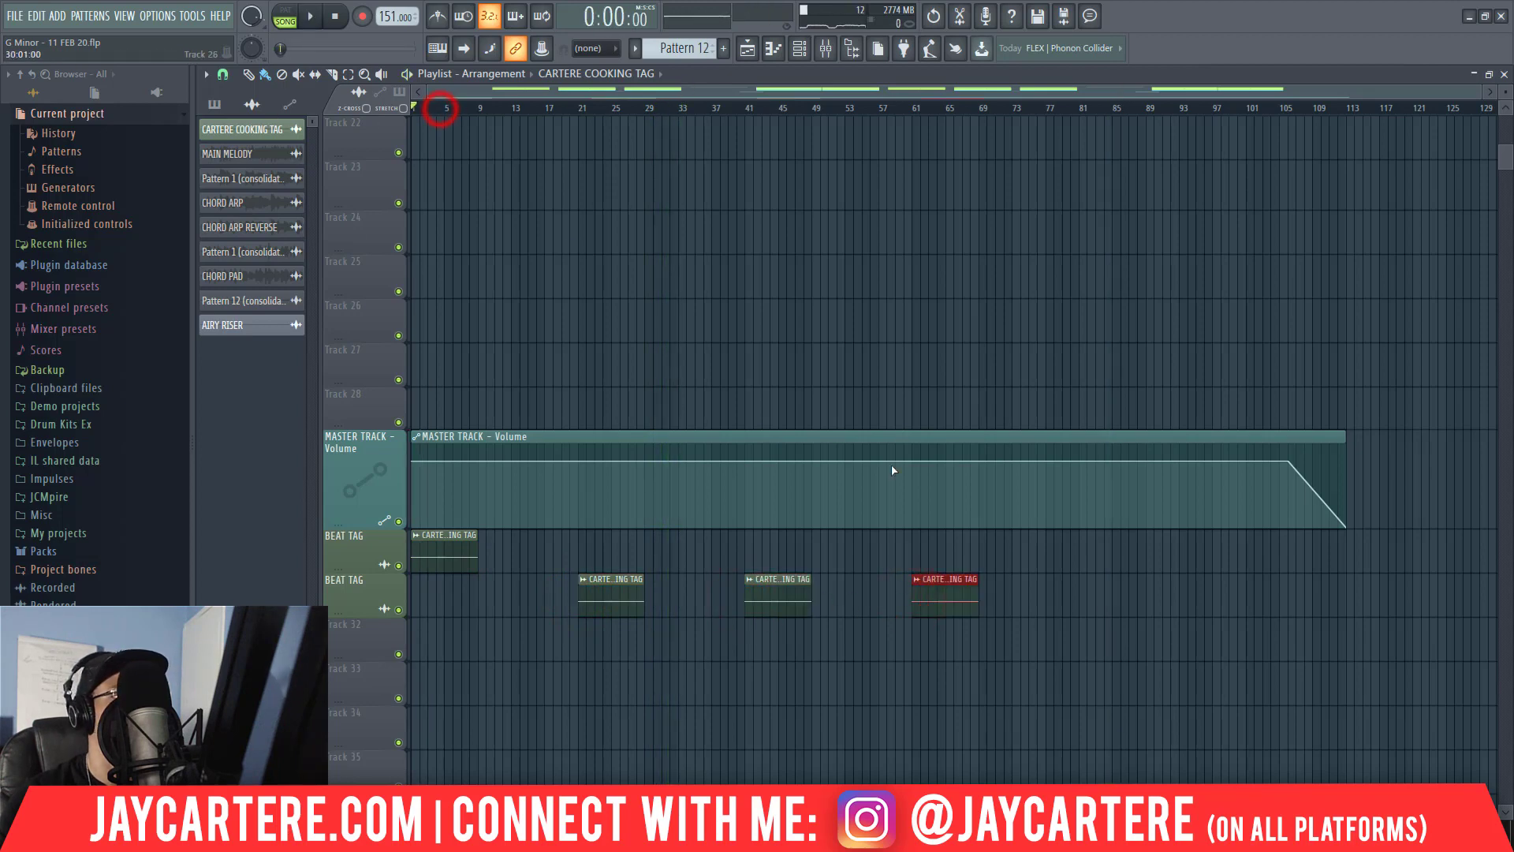
{"action": "left_click", "coordinate": [1082, 598]}
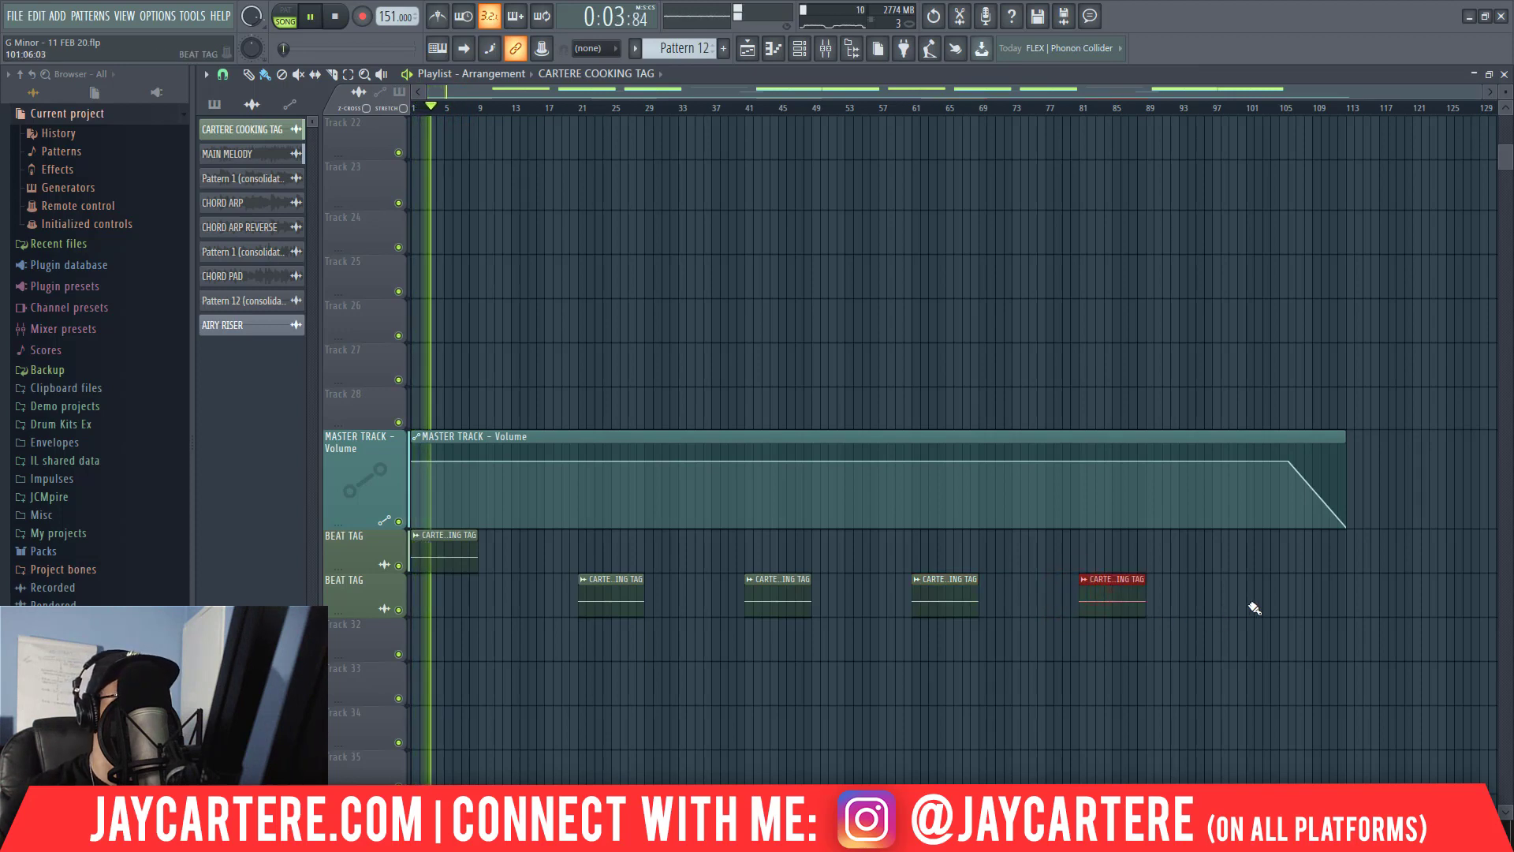
{"action": "left_click", "coordinate": [1255, 608]}
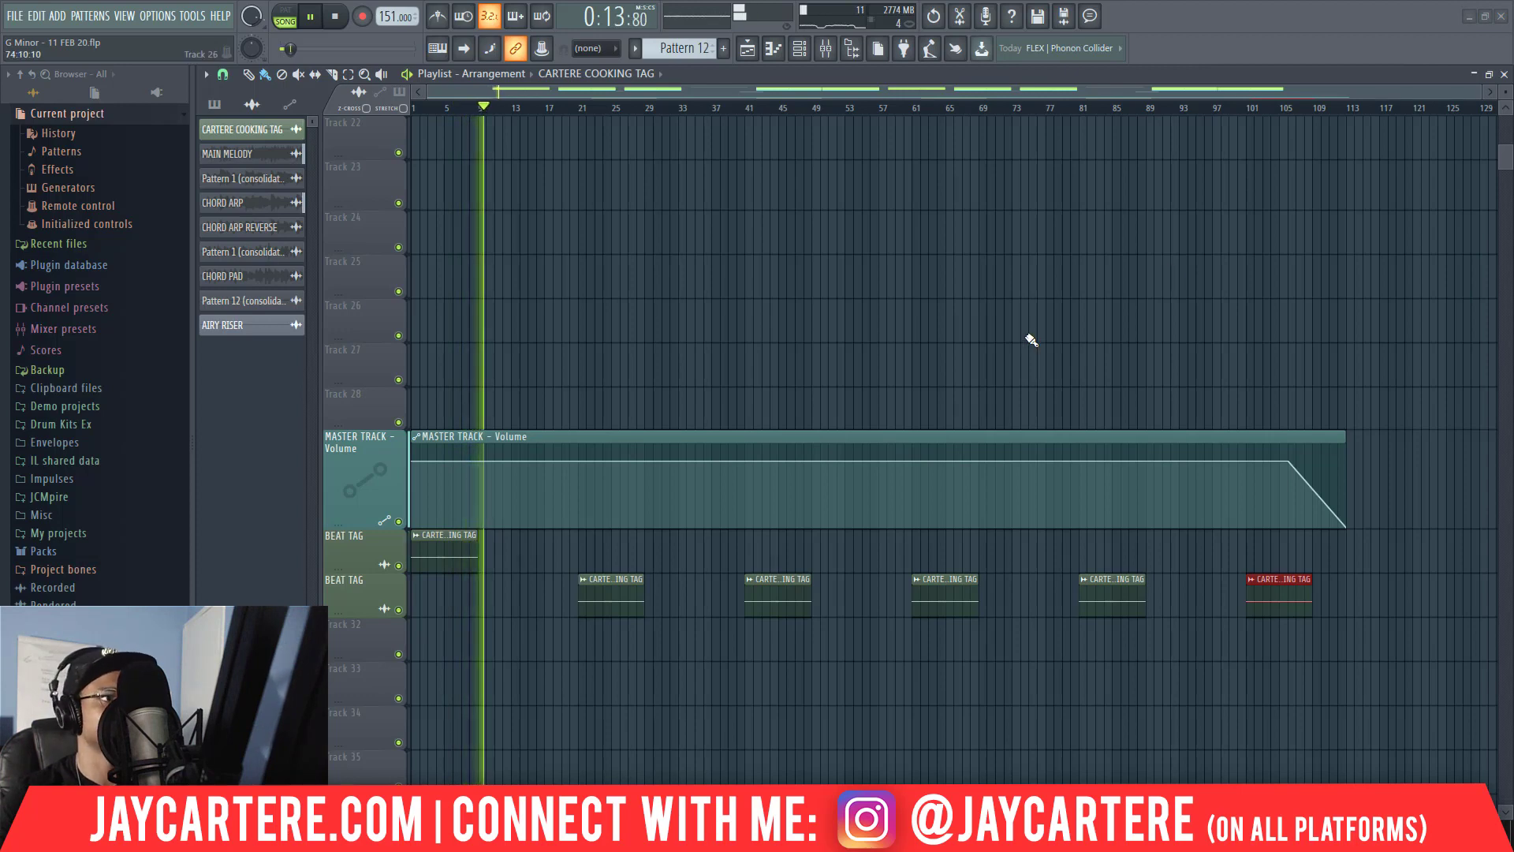
Listen to the arrangement and pan the PERC mixer track to the right.
{"action": "scroll", "coordinate": [1032, 339], "scroll_direction": "up", "scroll_amount": 5}
{"action": "scroll", "coordinate": [1032, 339], "scroll_direction": "up", "scroll_amount": 16}
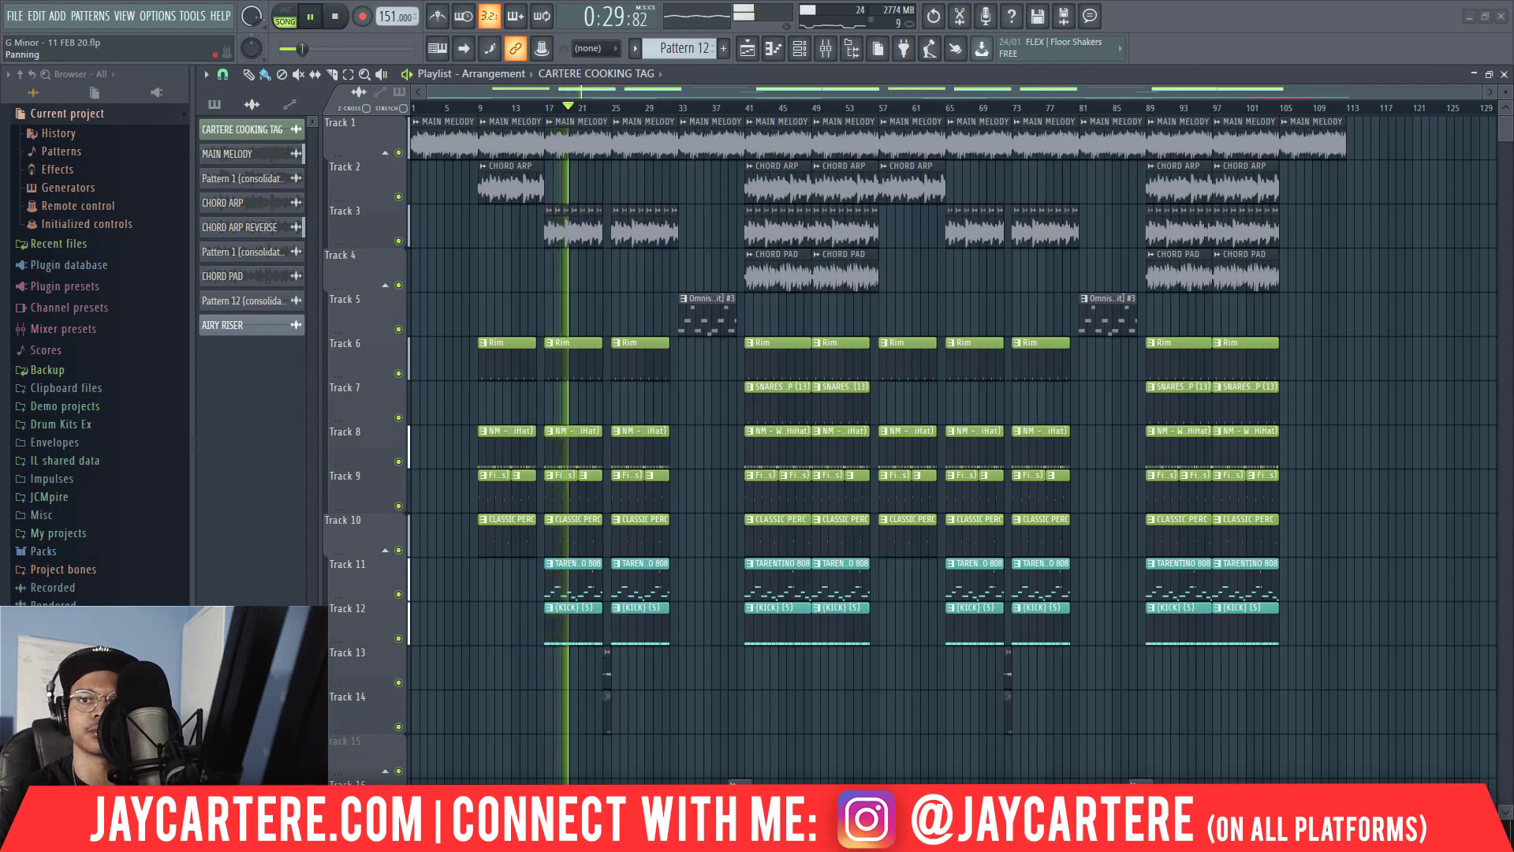
{"action": "key", "text": "F9"}
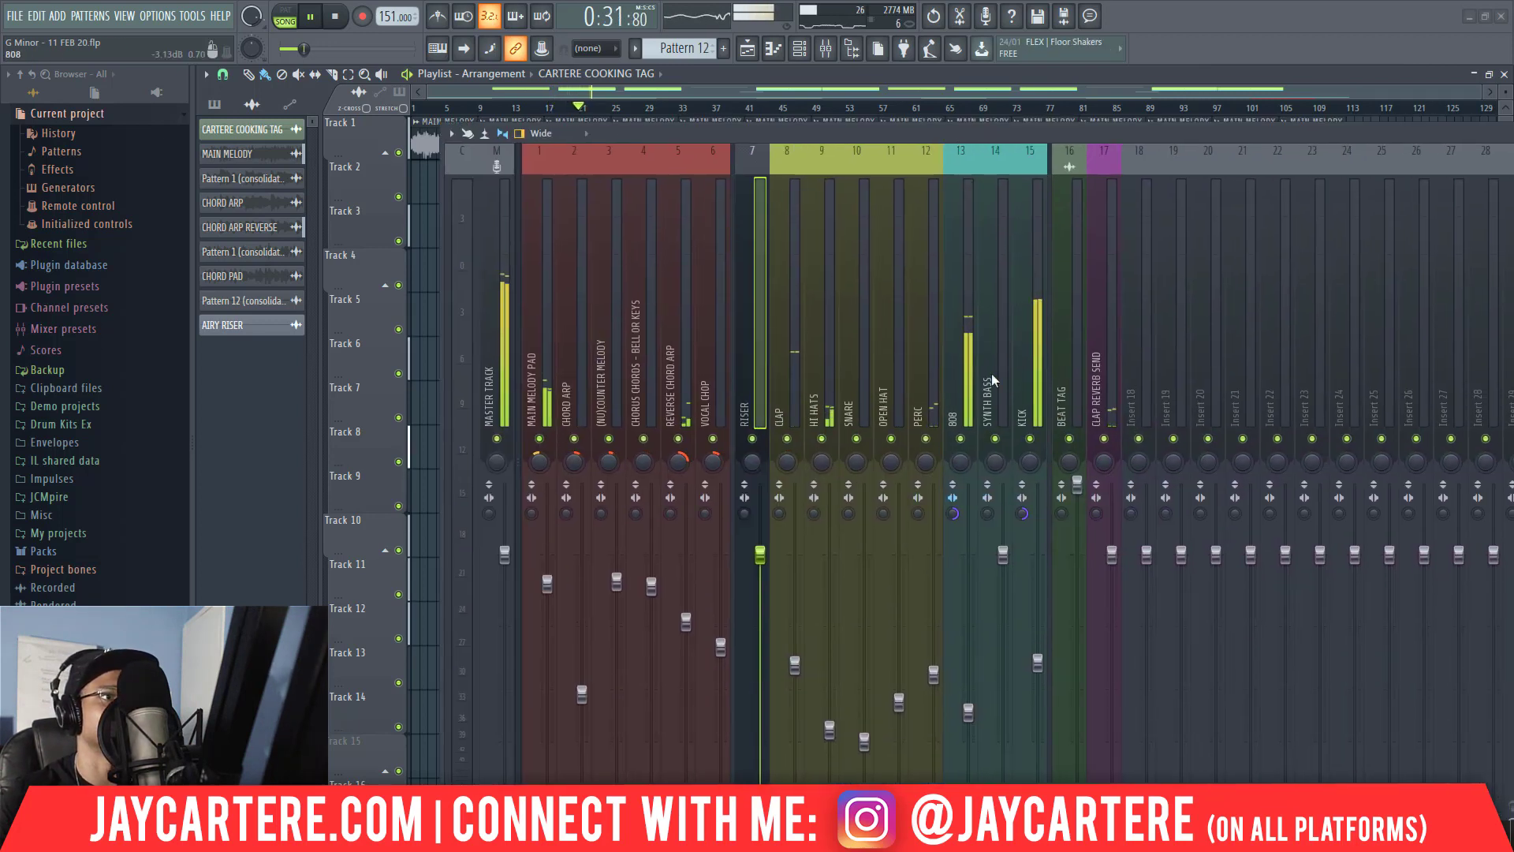
{"action": "left_click_drag", "start_coordinate": [927, 464], "coordinate": [929, 446]}
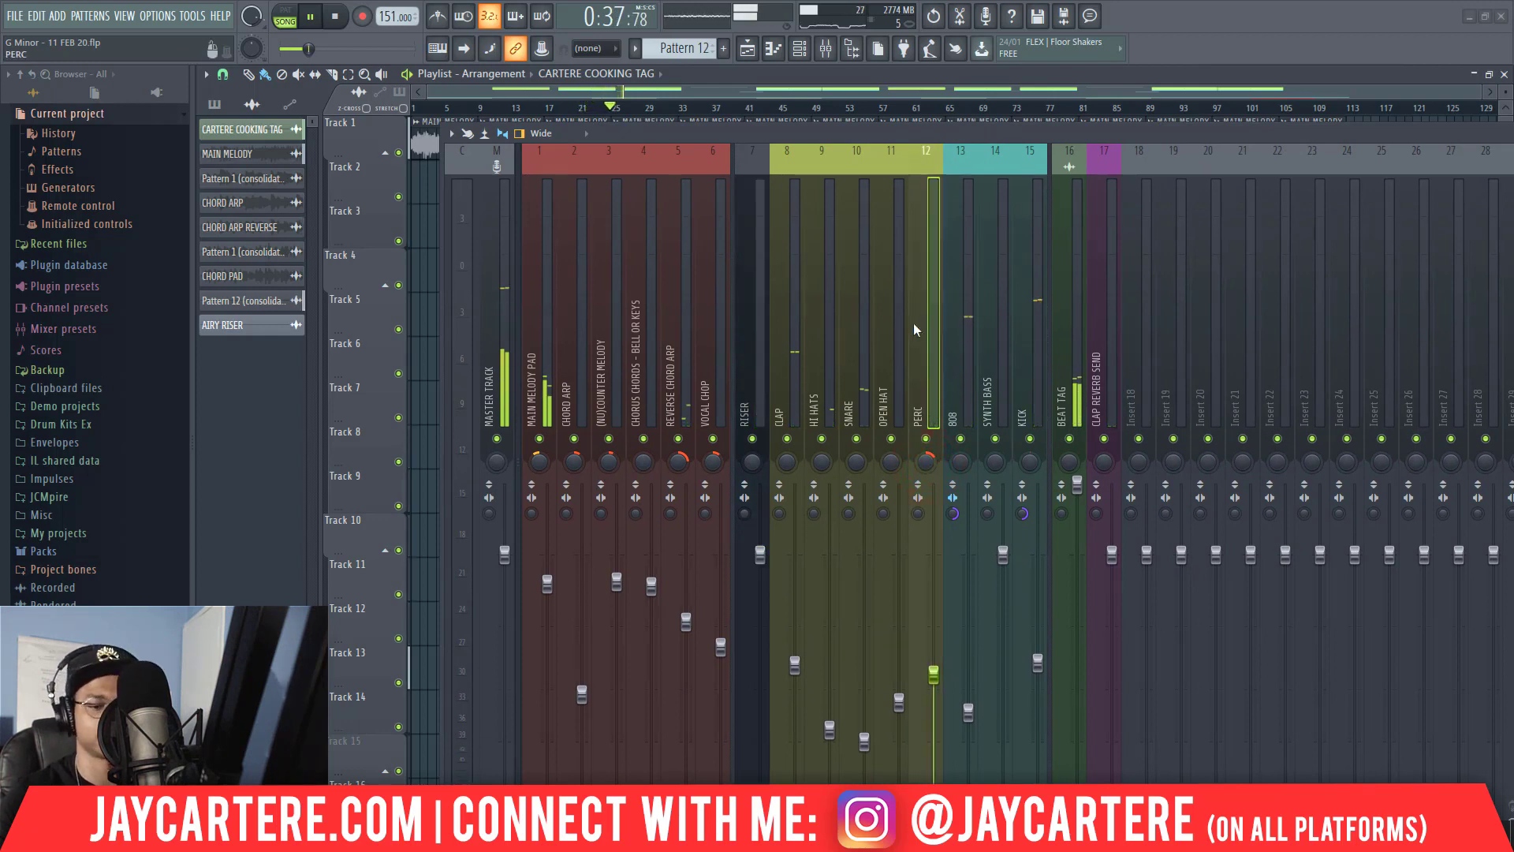
{"action": "left_click_drag", "start_coordinate": [830, 140], "coordinate": [1513, 213]}
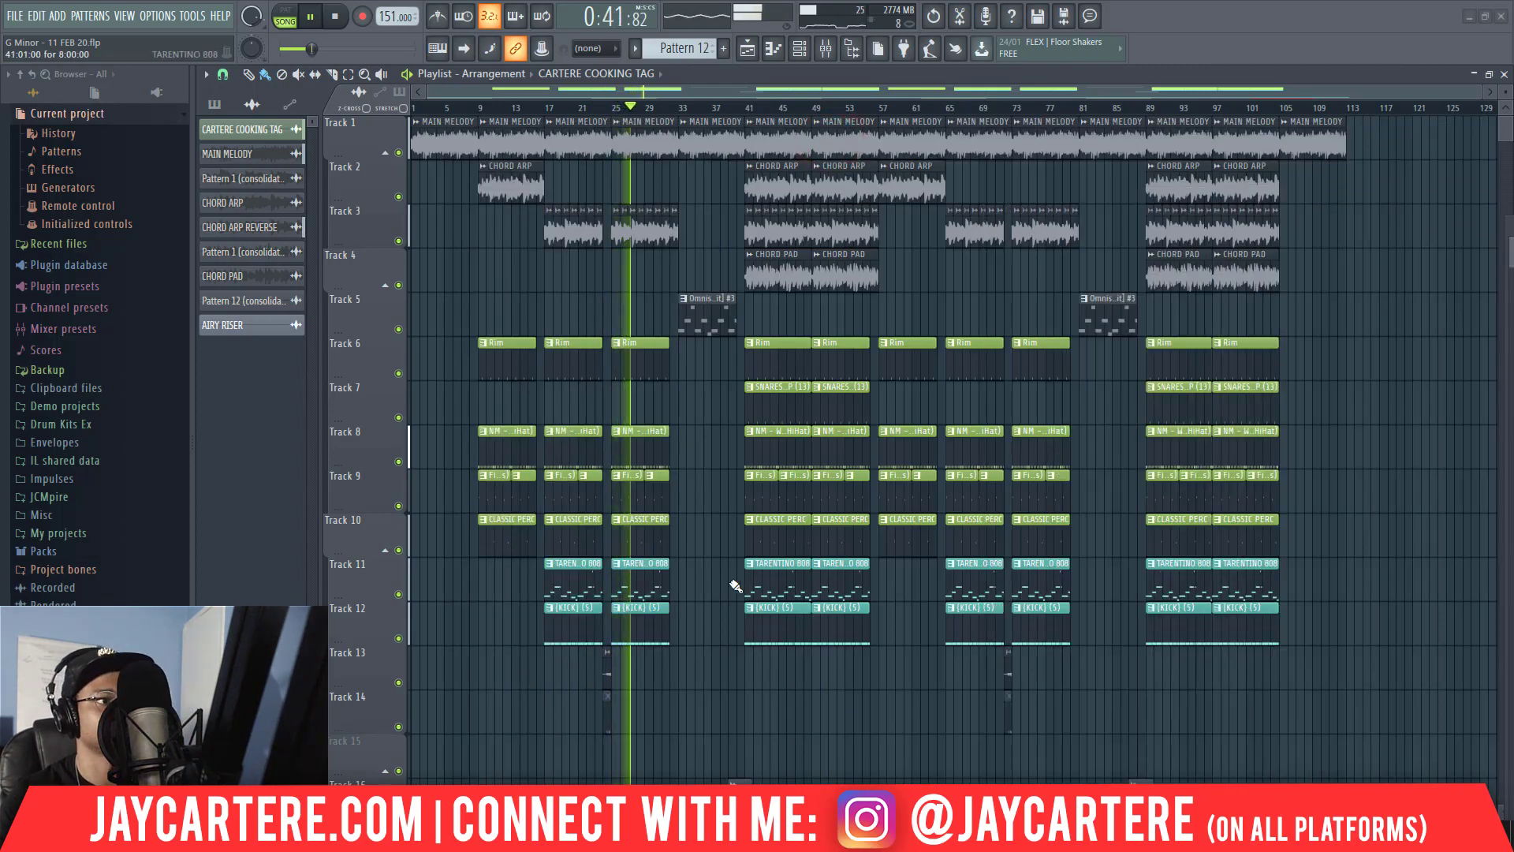
Stop playback and set the playlist snap to 1/2 step.
{"action": "scroll", "coordinate": [726, 587], "scroll_direction": "down", "scroll_amount": 7}
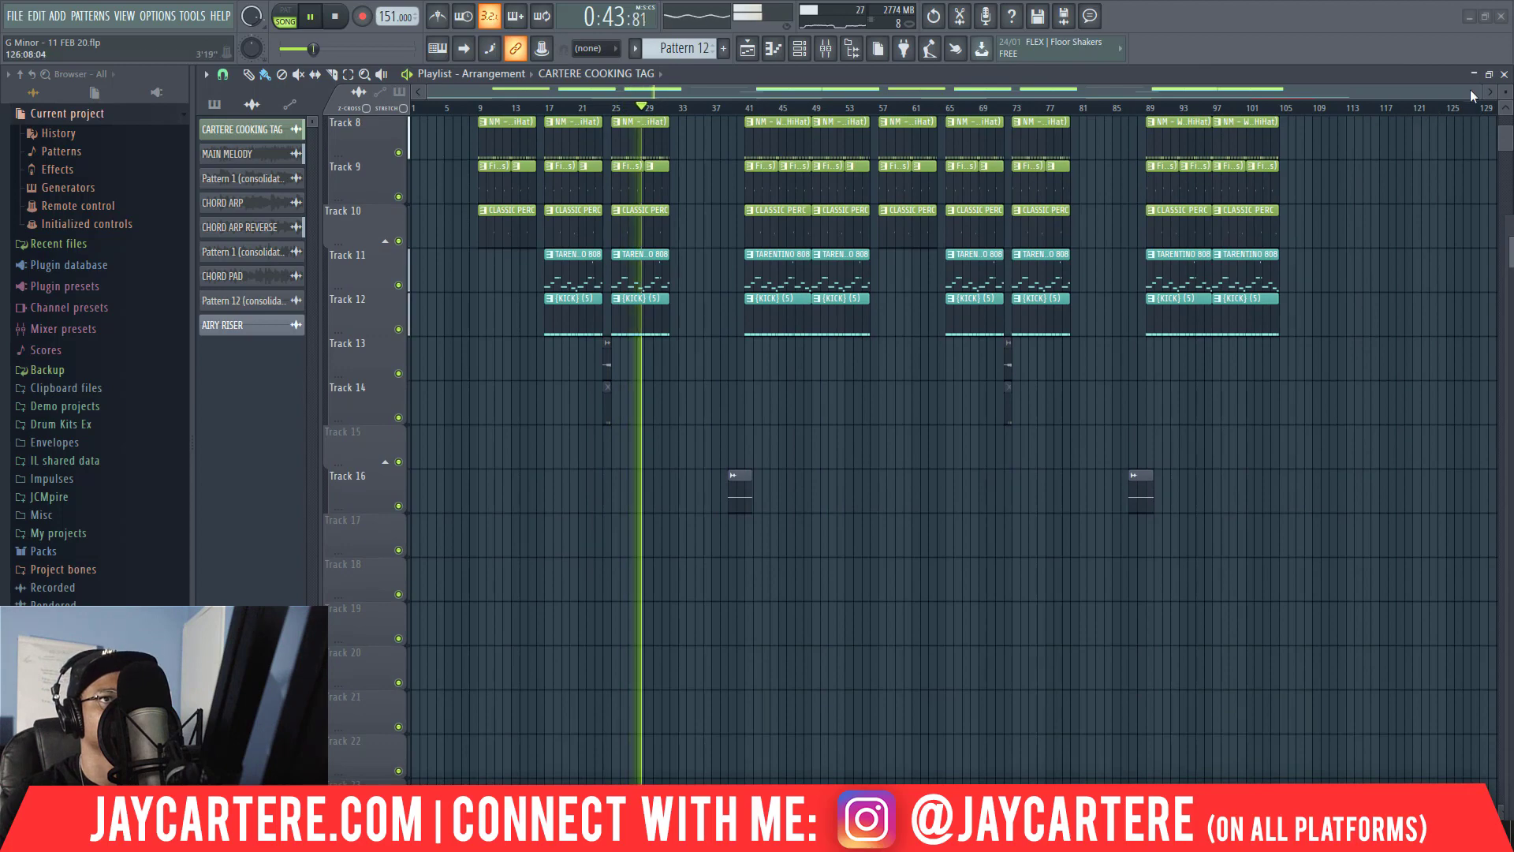
{"action": "scroll", "coordinate": [766, 108], "scroll_direction": "up", "scroll_amount": 5}
{"action": "key", "text": "space"}
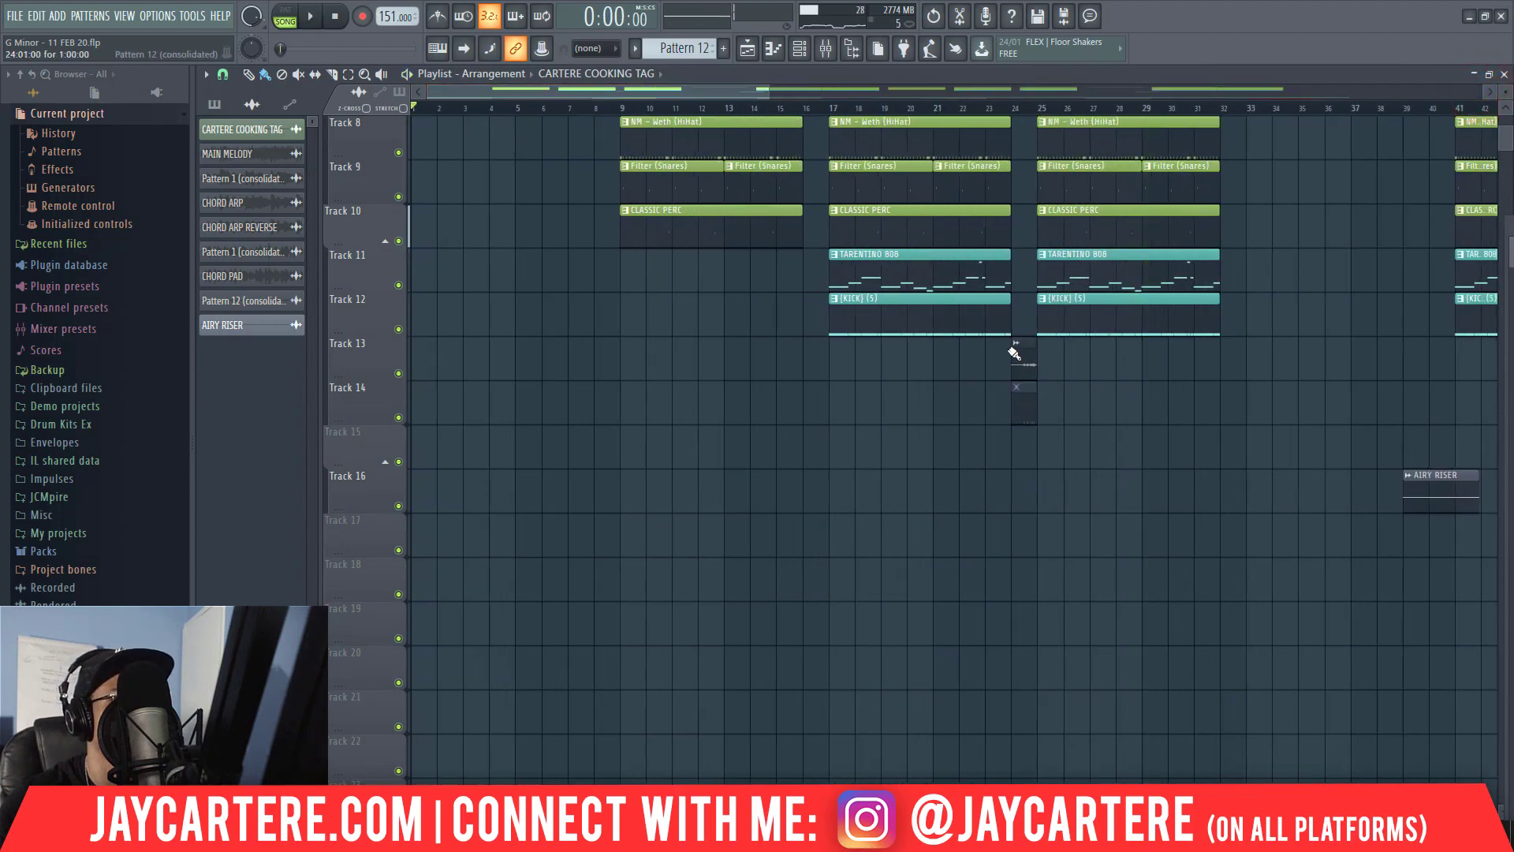
{"action": "left_click", "coordinate": [225, 76]}
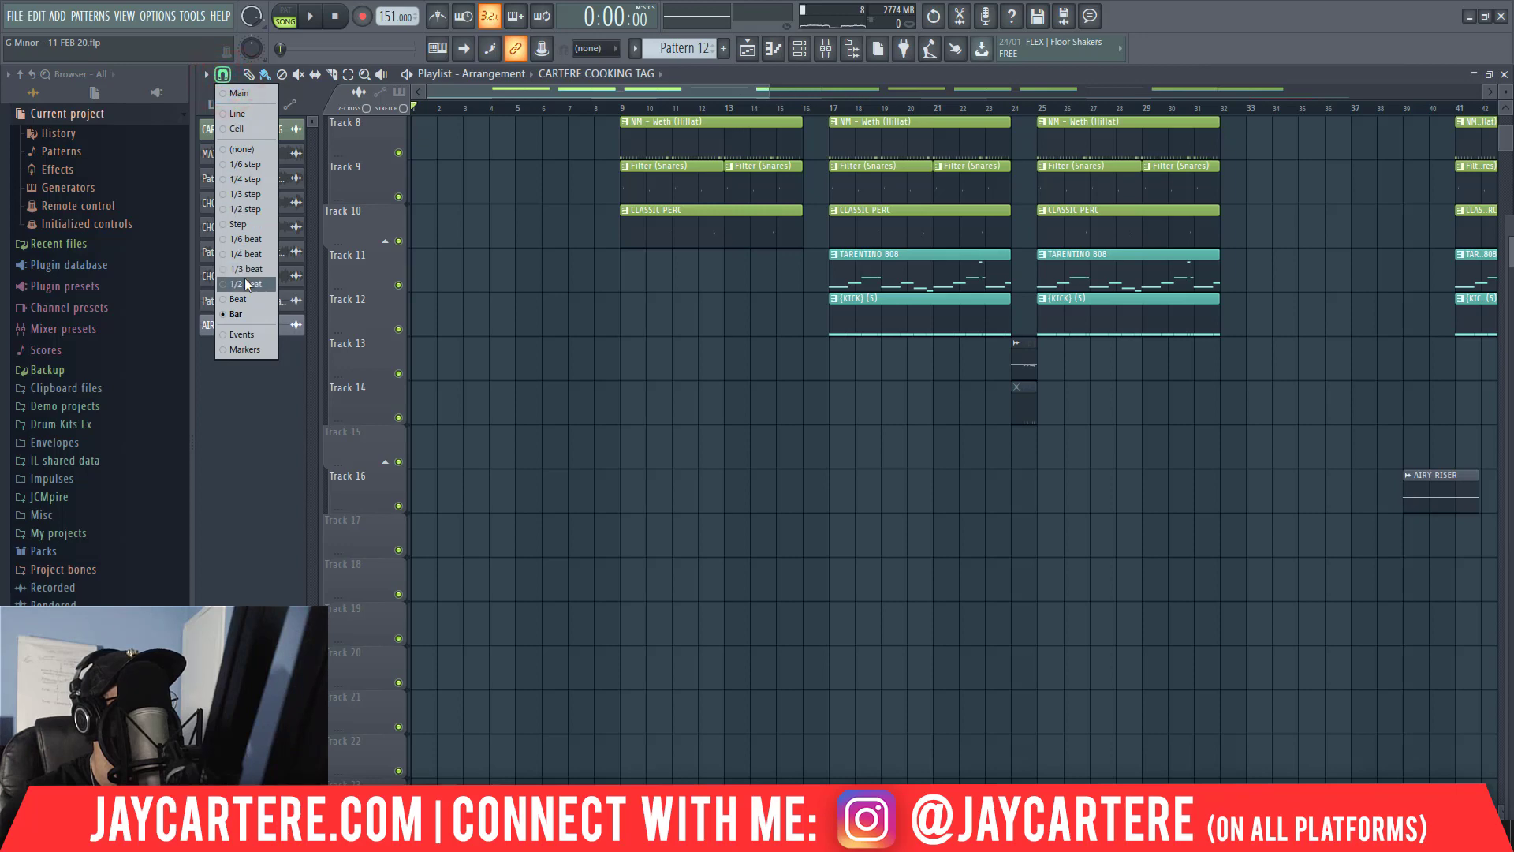
{"action": "left_click", "coordinate": [255, 210]}
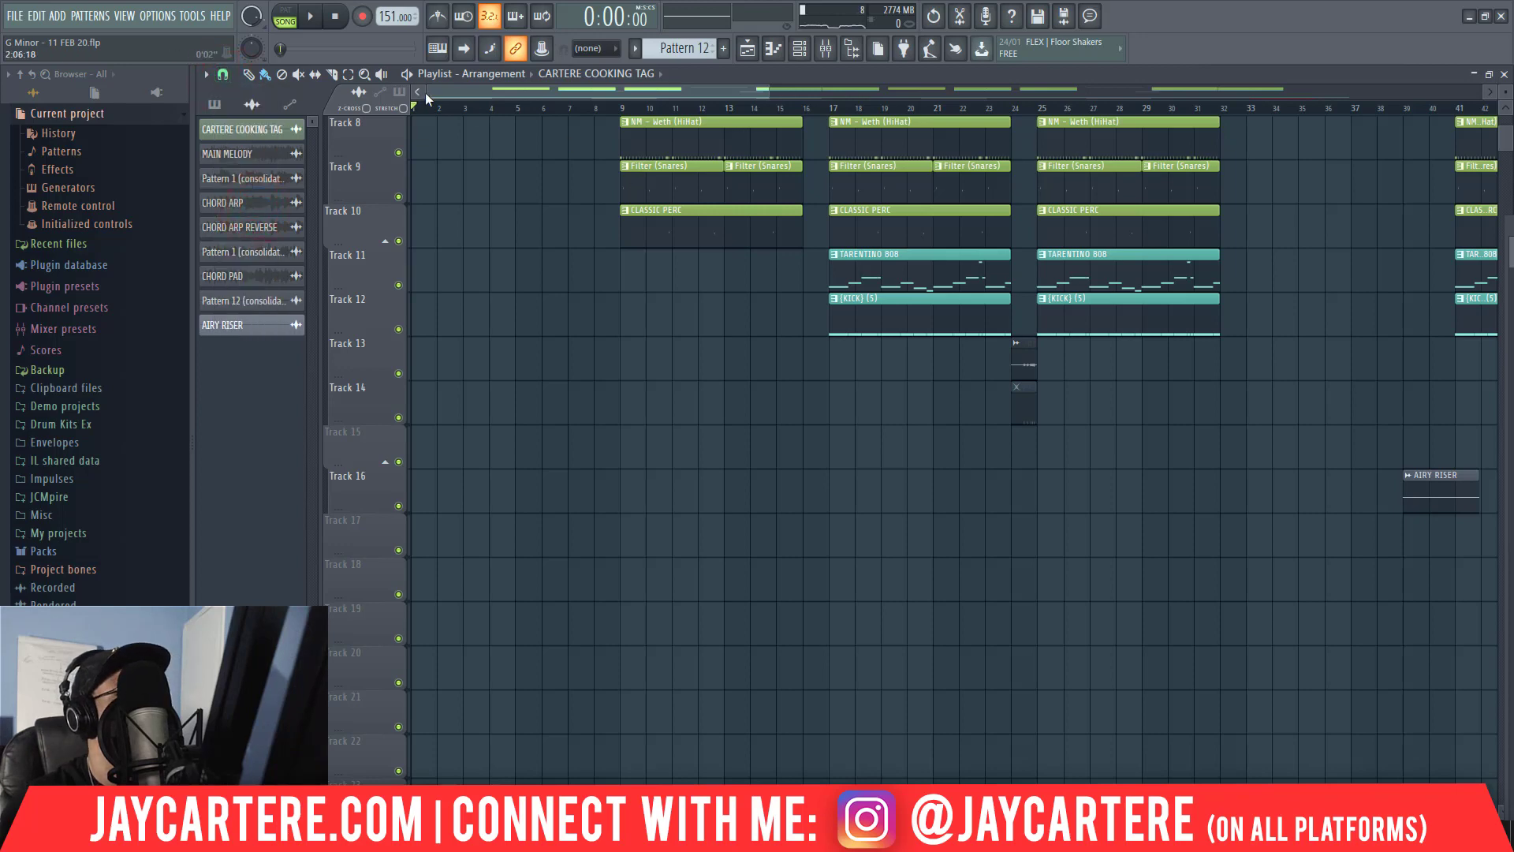
Trim the start of the Pattern 12 (consolidated) fill on Track 13 to the last beat before bar 25 and play the transition.
{"action": "left_click_drag", "start_coordinate": [430, 91], "coordinate": [623, 124]}
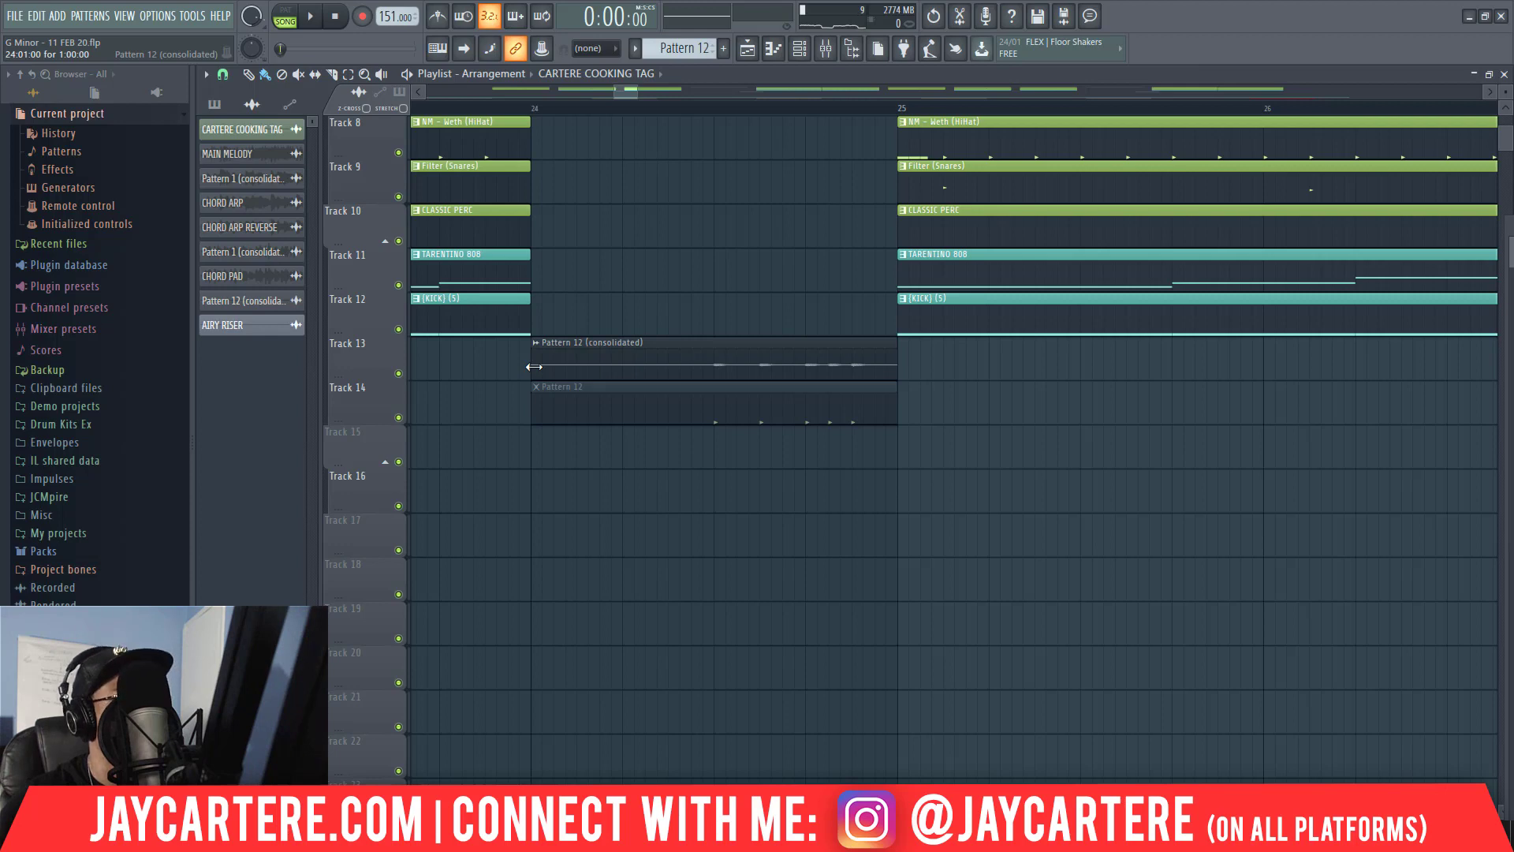
{"action": "left_click_drag", "start_coordinate": [534, 366], "coordinate": [748, 372]}
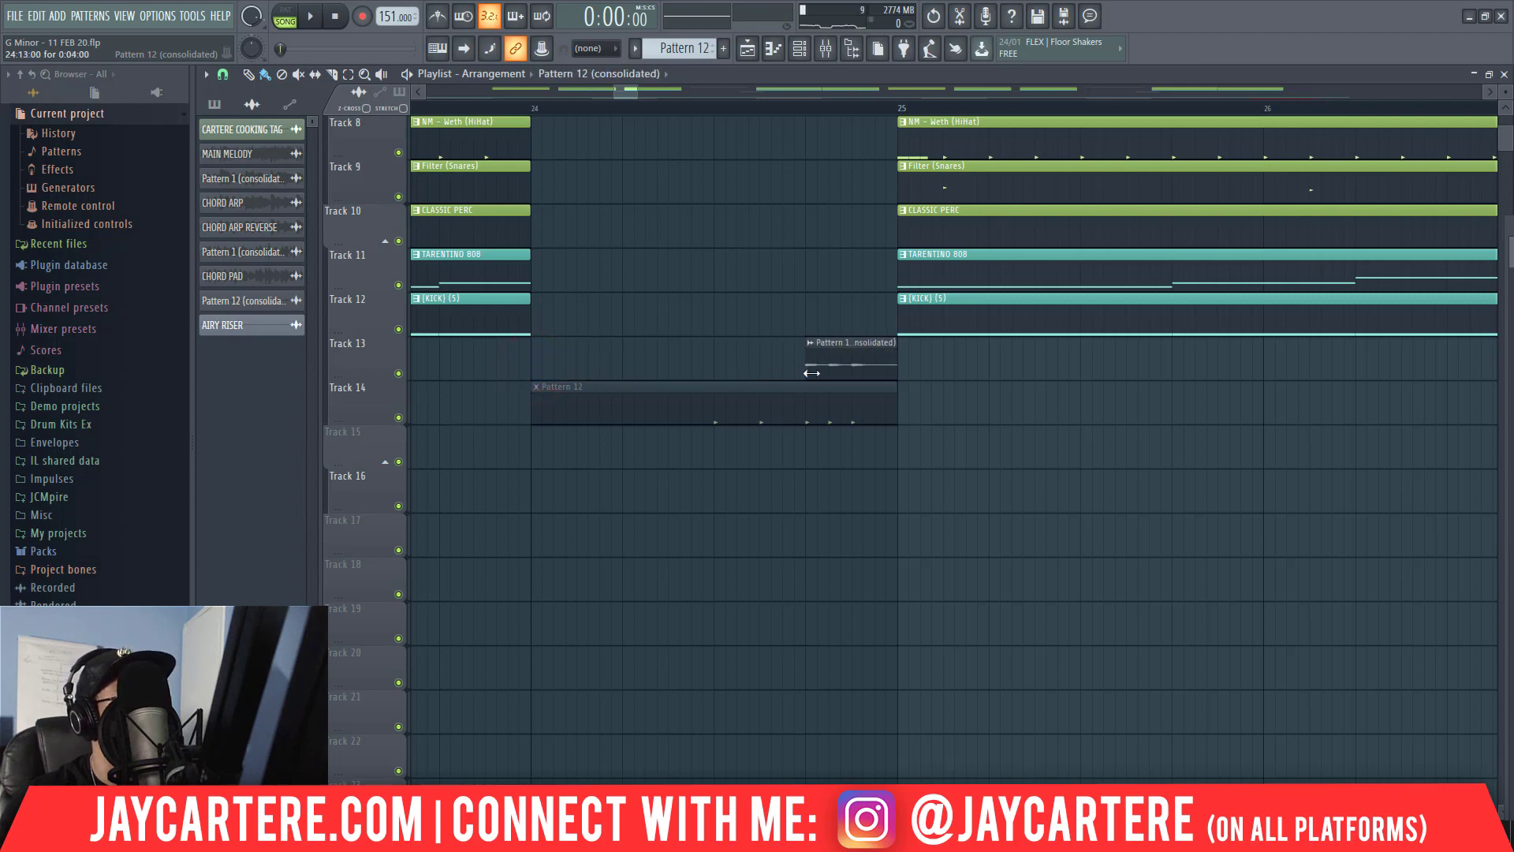
{"action": "left_click", "coordinate": [485, 110]}
{"action": "key", "text": "space"}
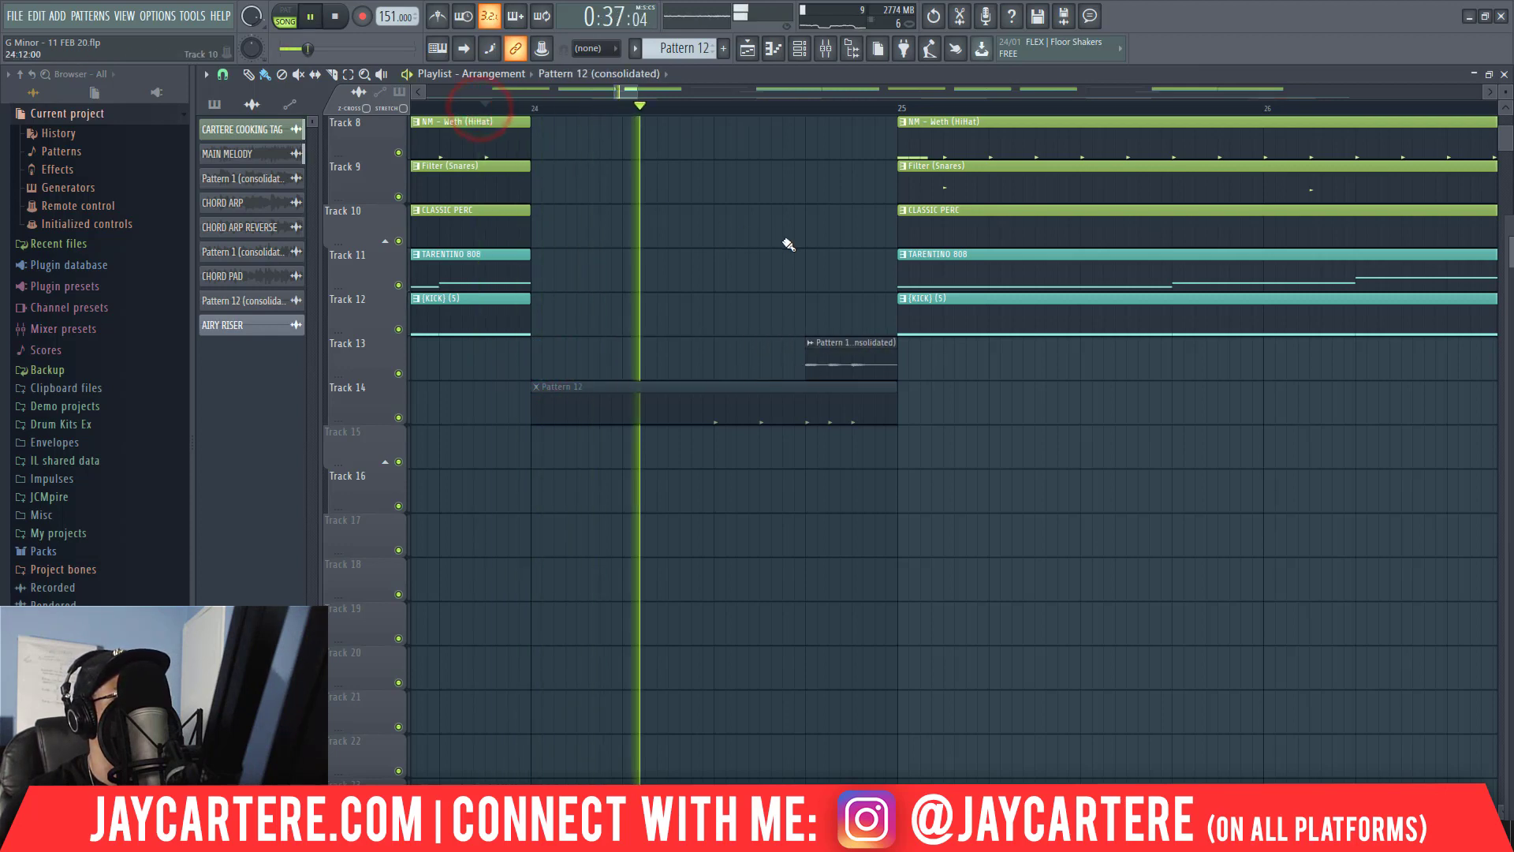
{"action": "key", "text": "space"}
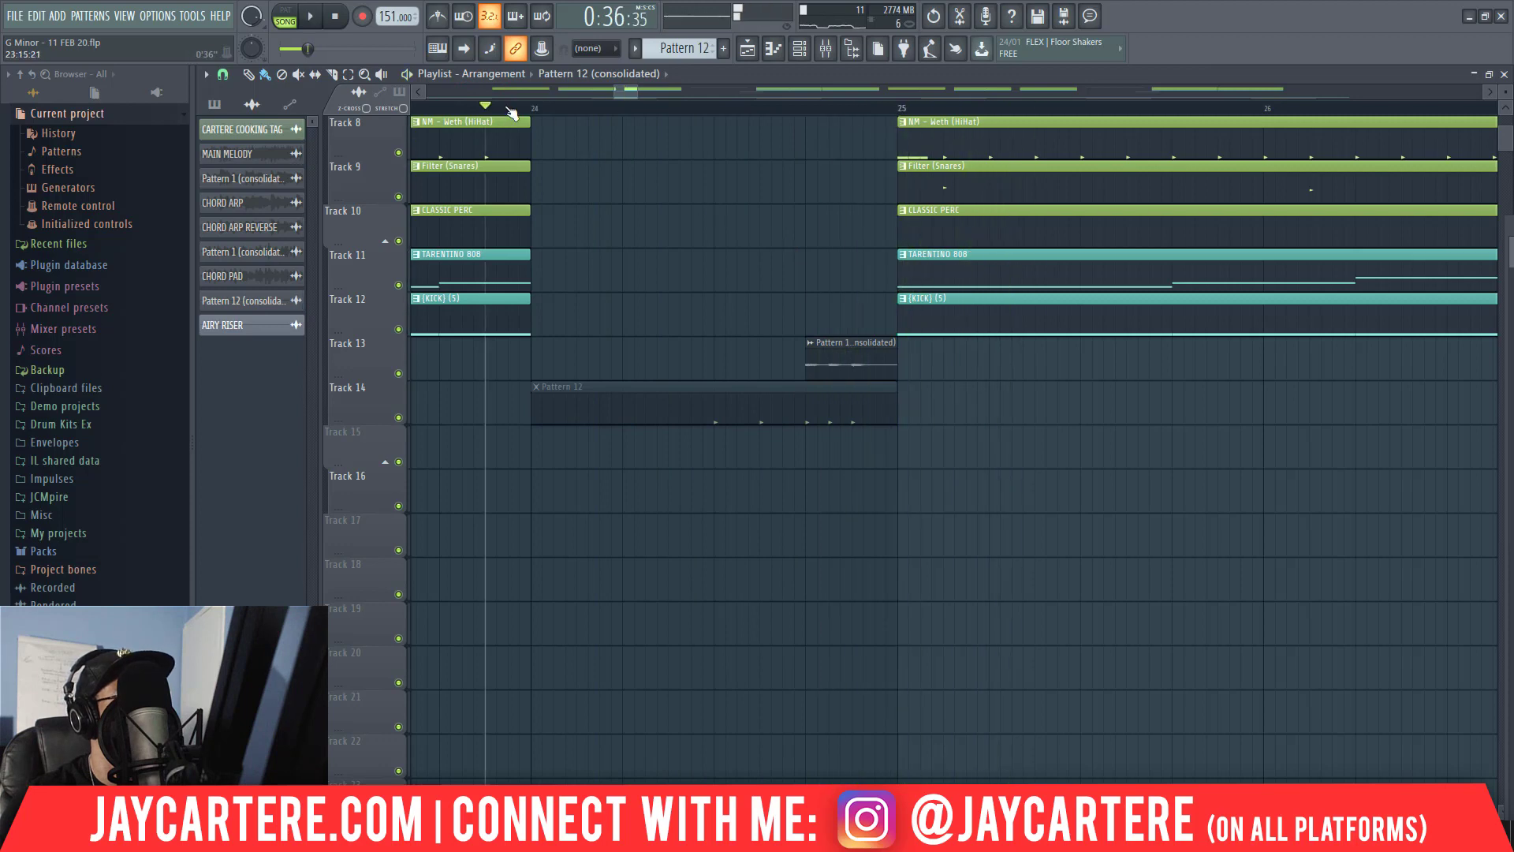
Play the transition into bar 25 and delete the old fill on Track 13 before bar 73.
{"action": "left_click_drag", "start_coordinate": [373, 116], "coordinate": [389, 125]}
{"action": "key", "text": "space"}
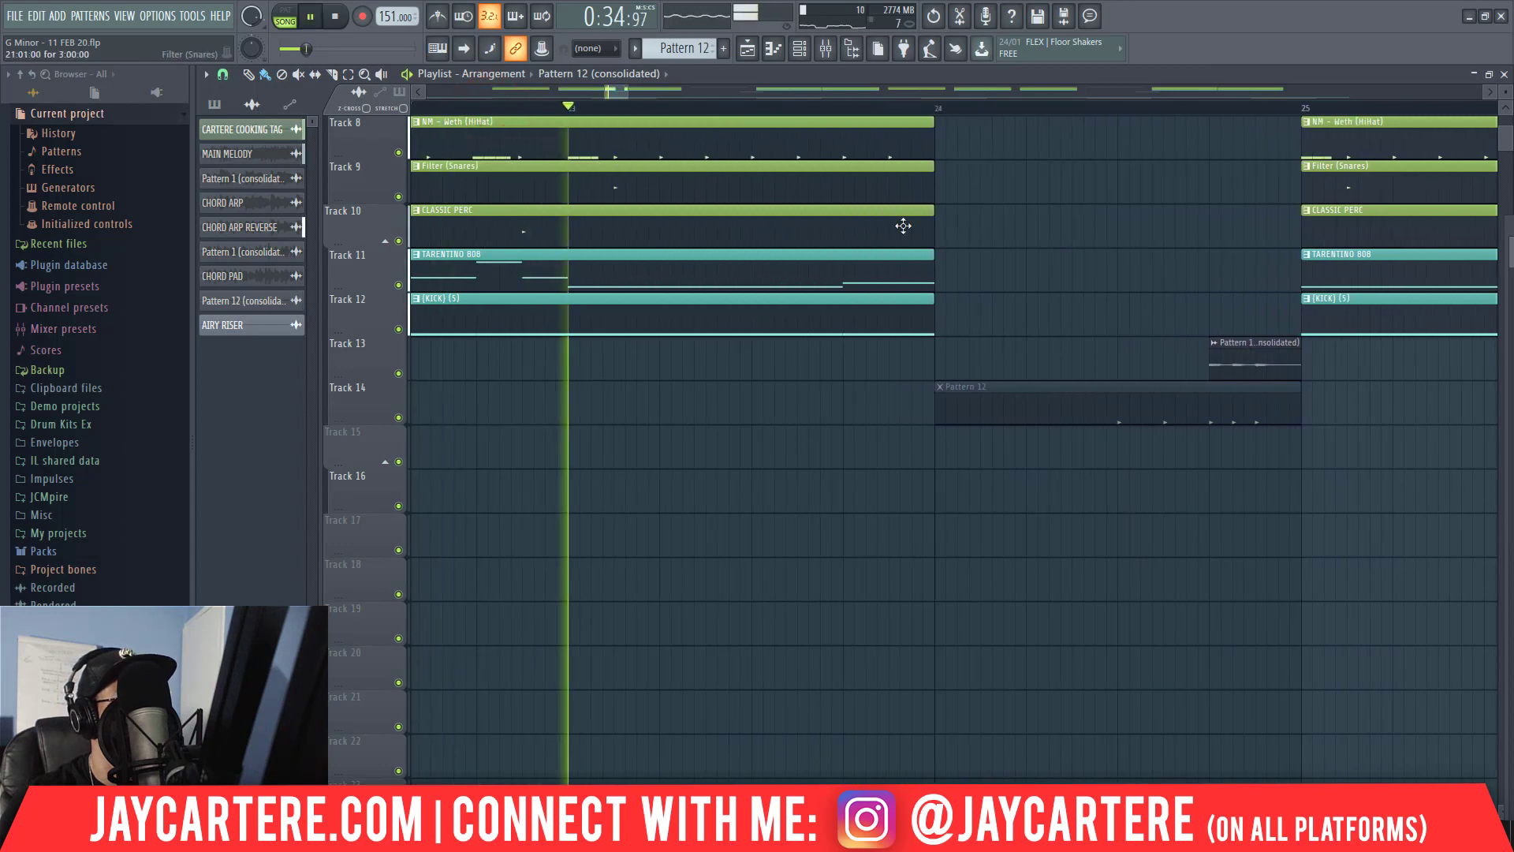
{"action": "left_click_drag", "start_coordinate": [625, 91], "coordinate": [969, 137]}
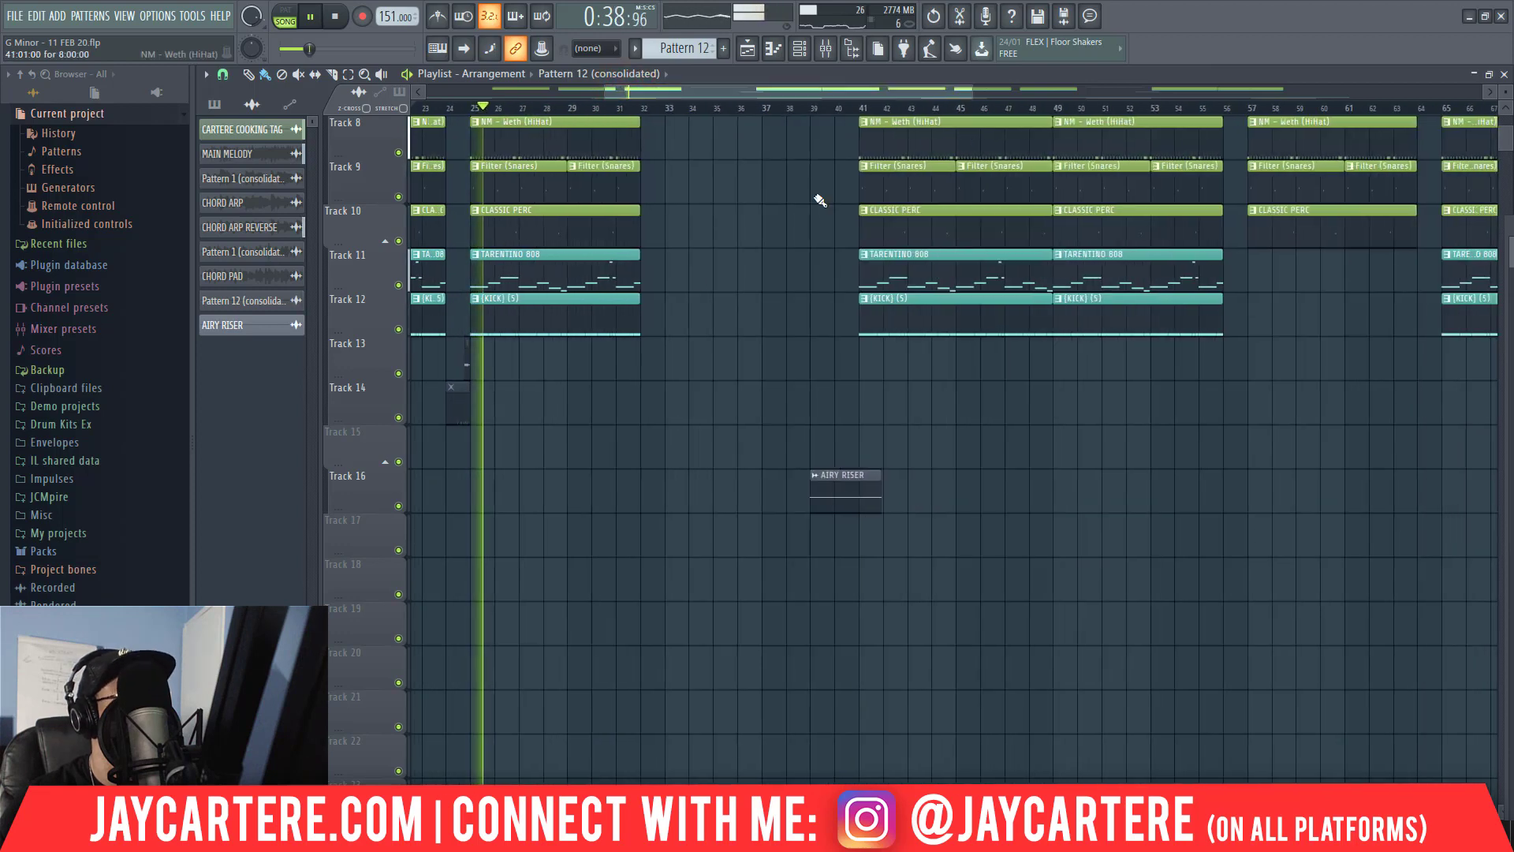
{"action": "left_click_drag", "start_coordinate": [607, 92], "coordinate": [473, 94]}
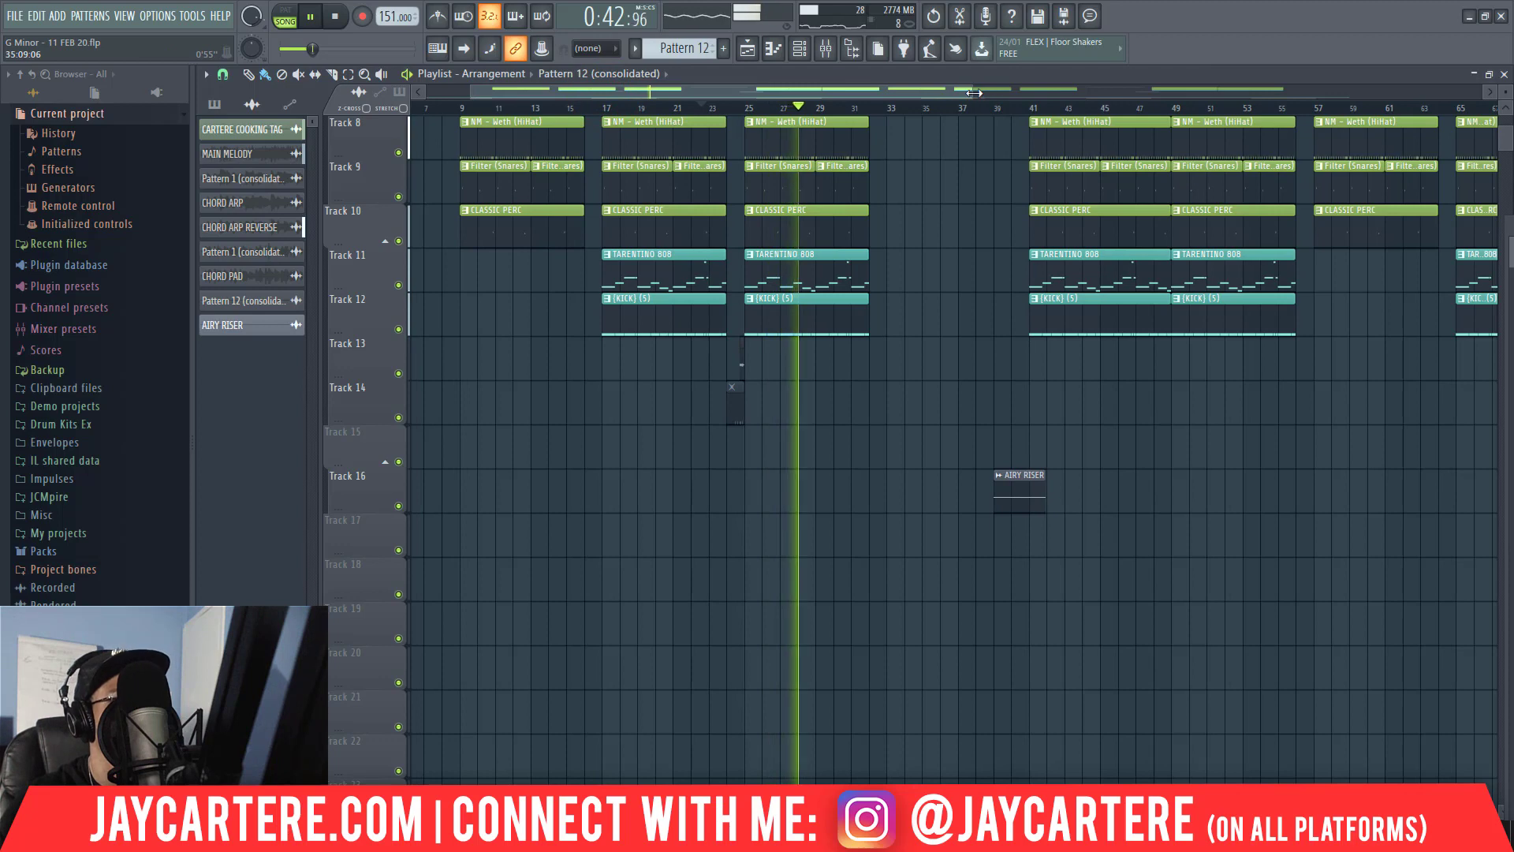
{"action": "left_click_drag", "start_coordinate": [974, 92], "coordinate": [1208, 153]}
{"action": "right_click", "coordinate": [1182, 352]}
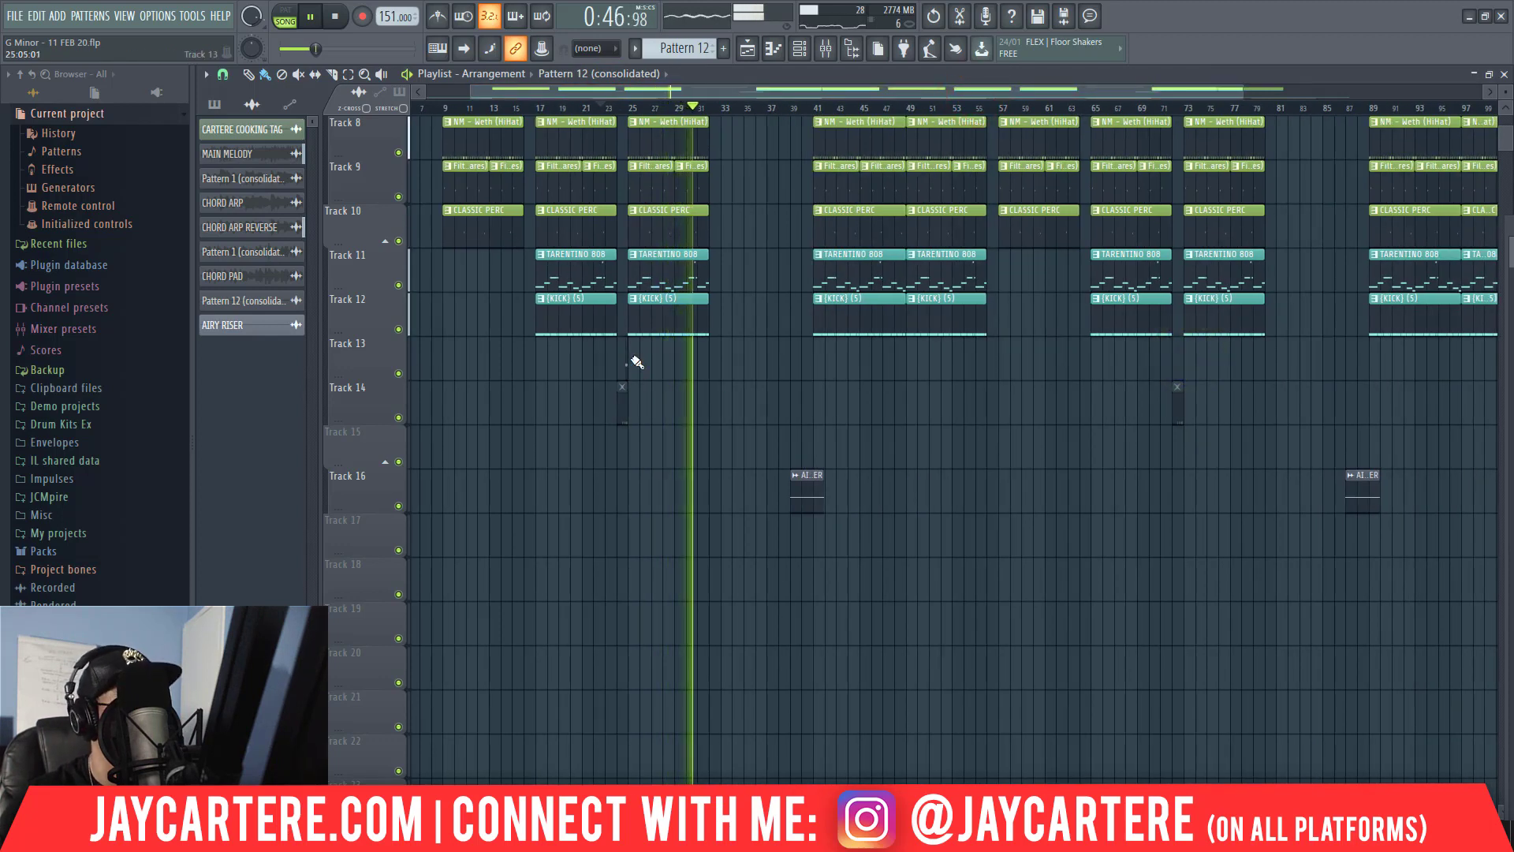
Set the playlist snap to Bar and copy the trimmed Track 13 fill from before bar 25 to before bar 73.
{"action": "mouse_move", "coordinate": [627, 358]}
{"action": "left_mouse_down"}
{"action": "mouse_move", "coordinate": [1109, 366]}
{"action": "mouse_move", "coordinate": [1180, 382]}
{"action": "left_mouse_up"}
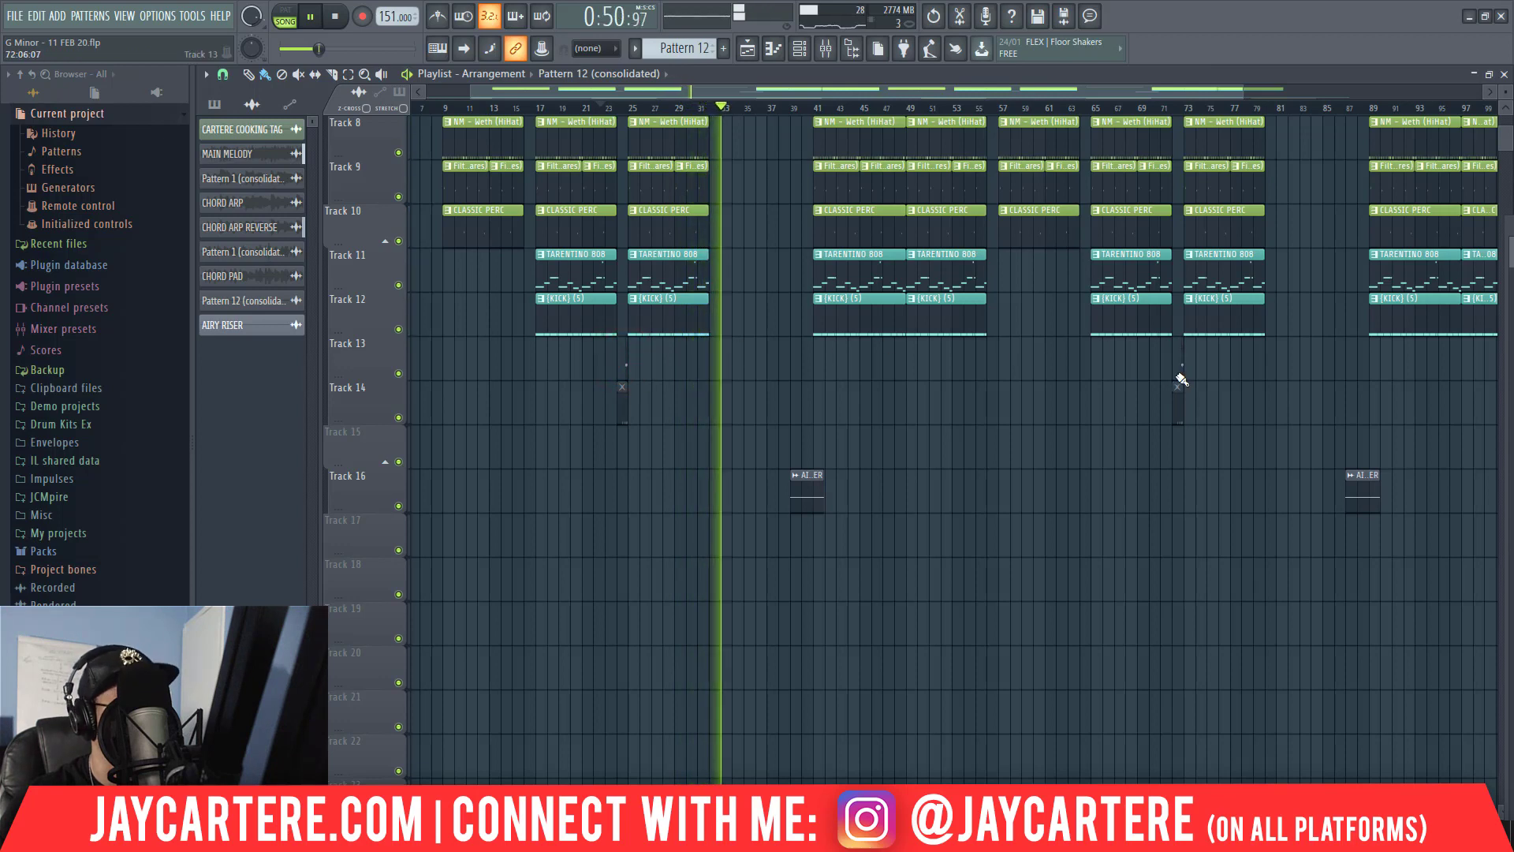
{"action": "key", "text": "ctrl+z"}
{"action": "left_click", "coordinate": [206, 73]}
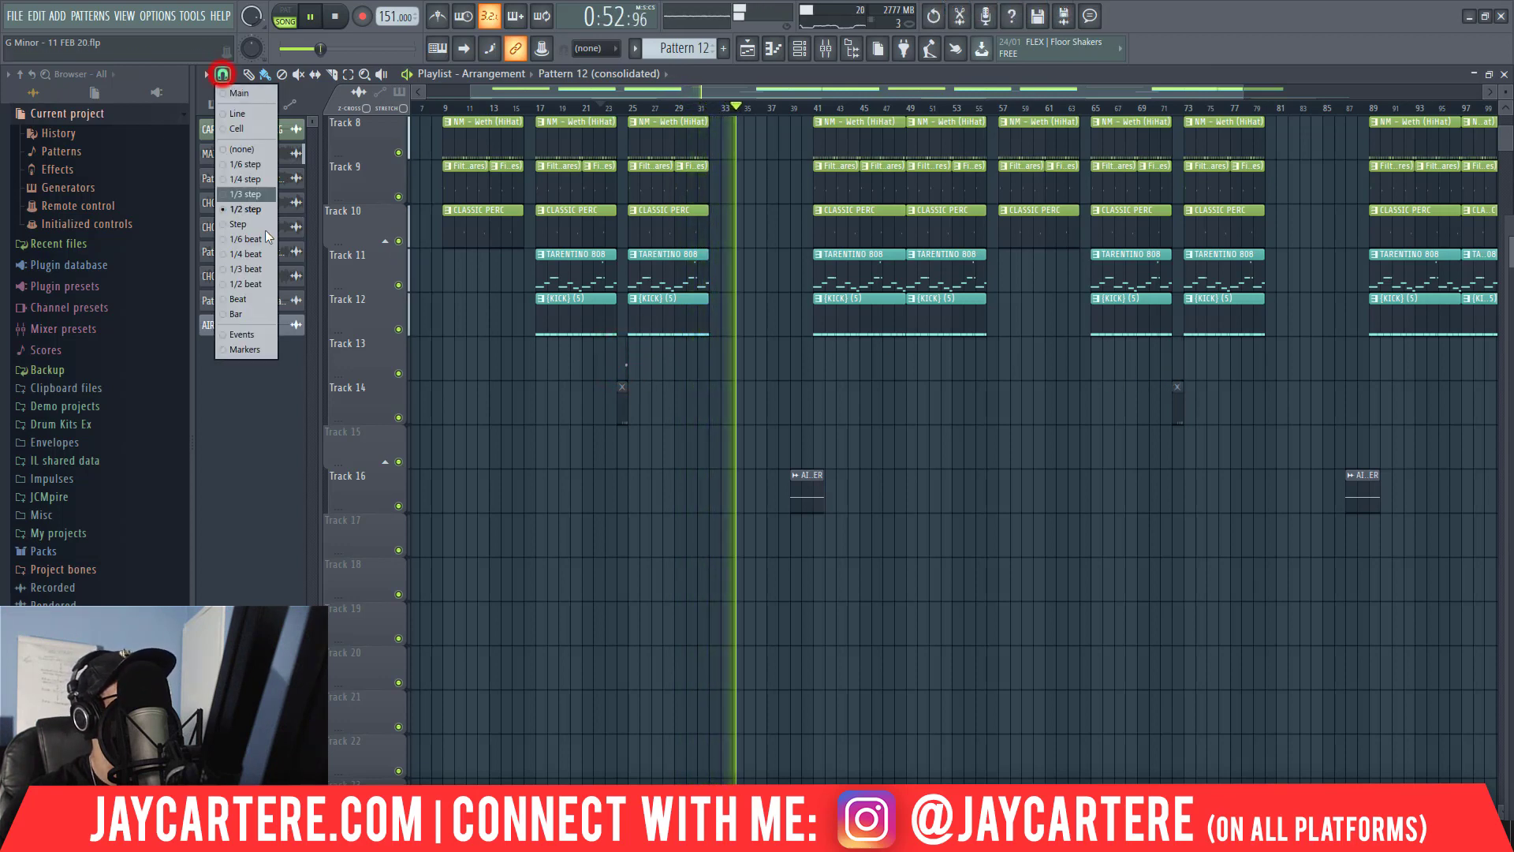
{"action": "left_click", "coordinate": [239, 315]}
{"action": "left_click", "coordinate": [665, 363]}
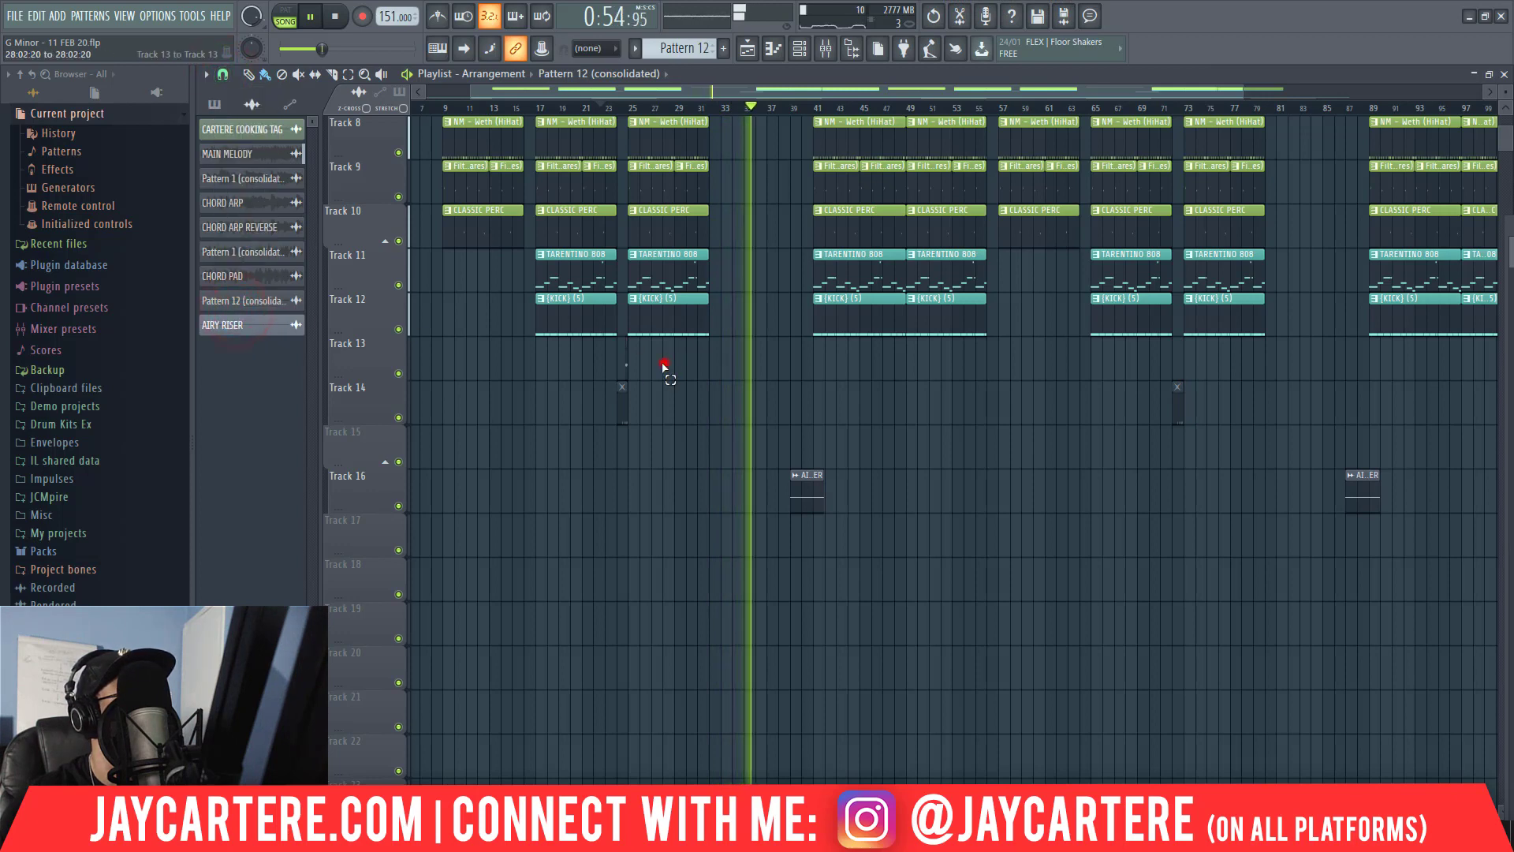
{"action": "left_click", "coordinate": [626, 360]}
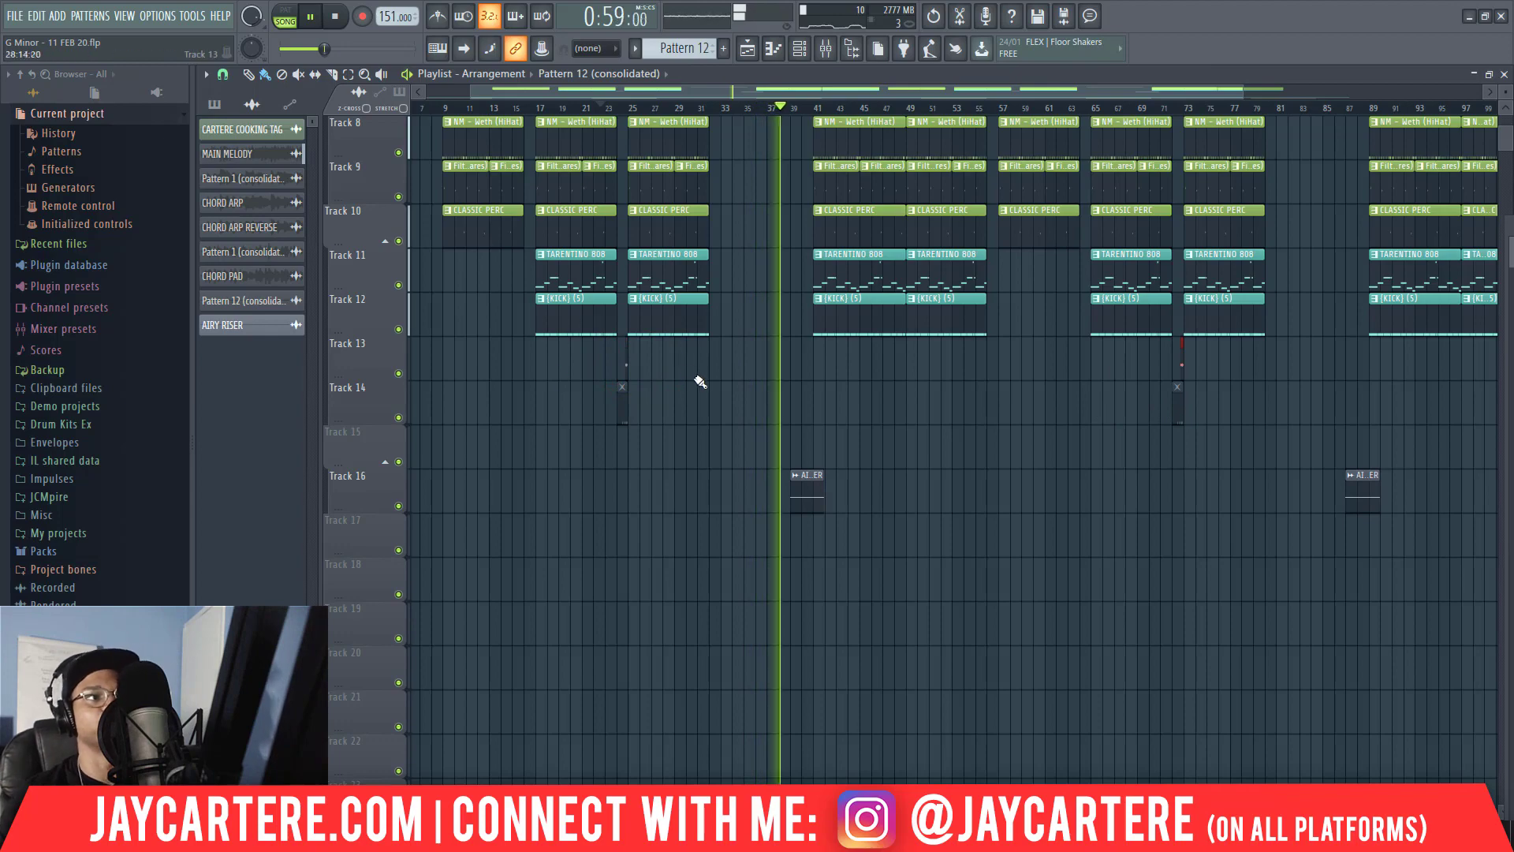
Stop playback and review the full arrangement, from the melody tracks down to the master volume fade and the BEAT TAG tracks.
{"action": "scroll", "coordinate": [679, 370], "scroll_direction": "up", "scroll_amount": 5}
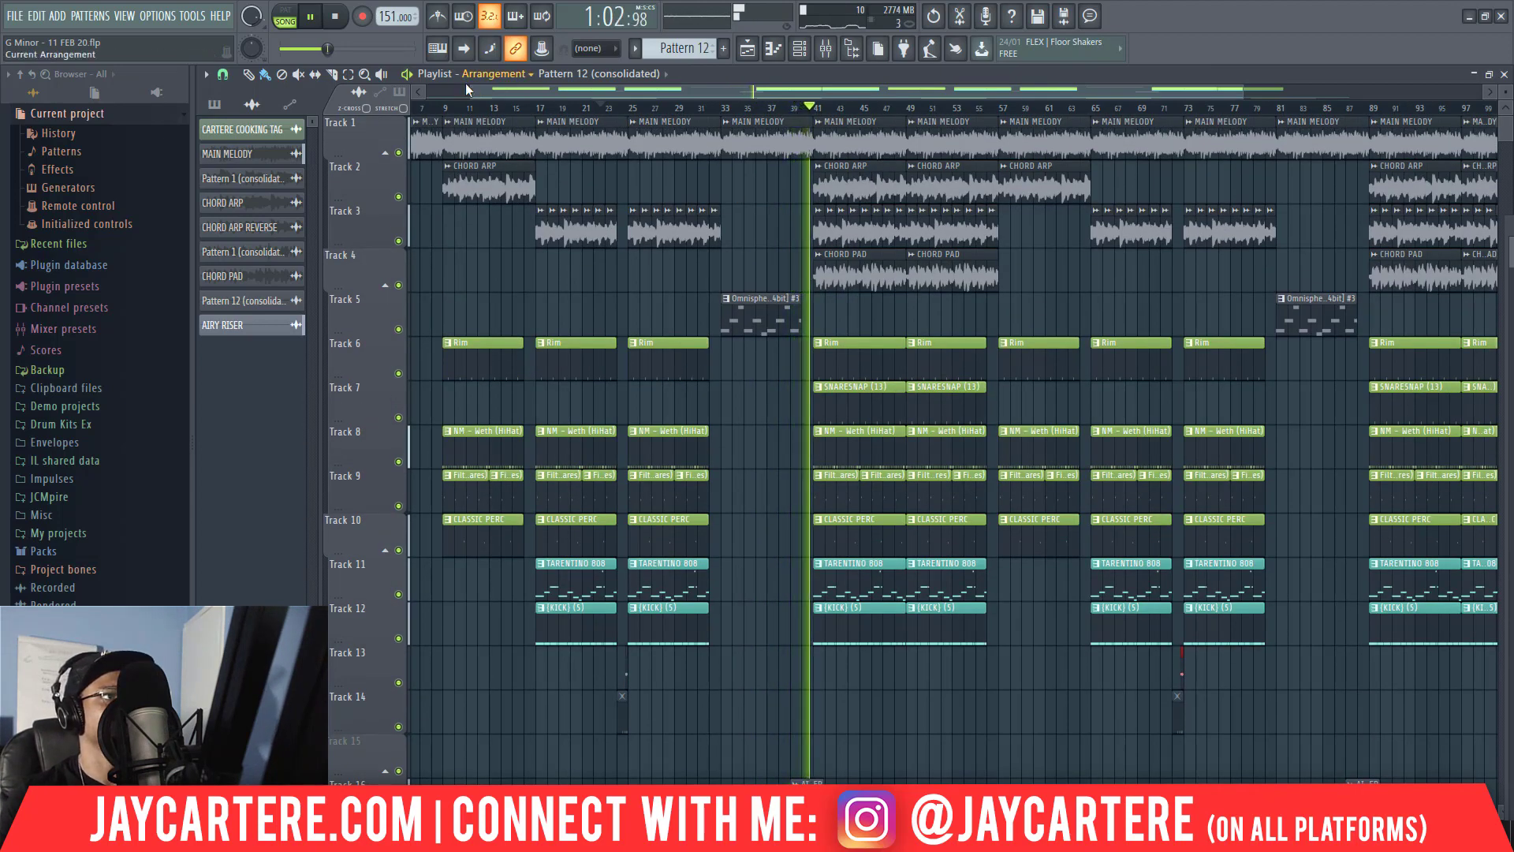
{"action": "left_click_drag", "start_coordinate": [469, 89], "coordinate": [408, 70]}
{"action": "key", "text": "space"}
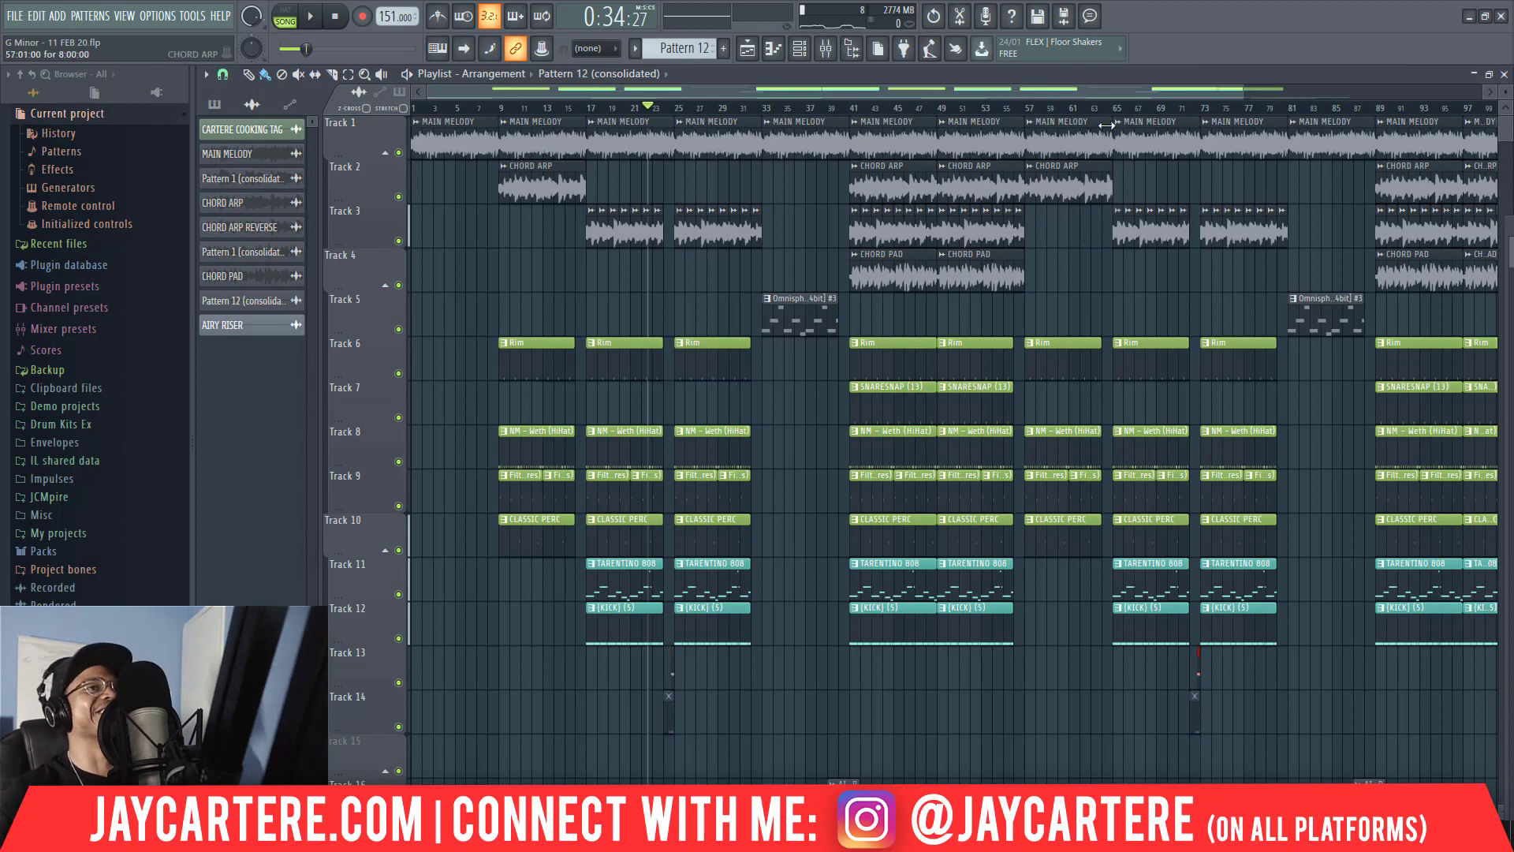
{"action": "left_click_drag", "start_coordinate": [1243, 89], "coordinate": [1483, 90]}
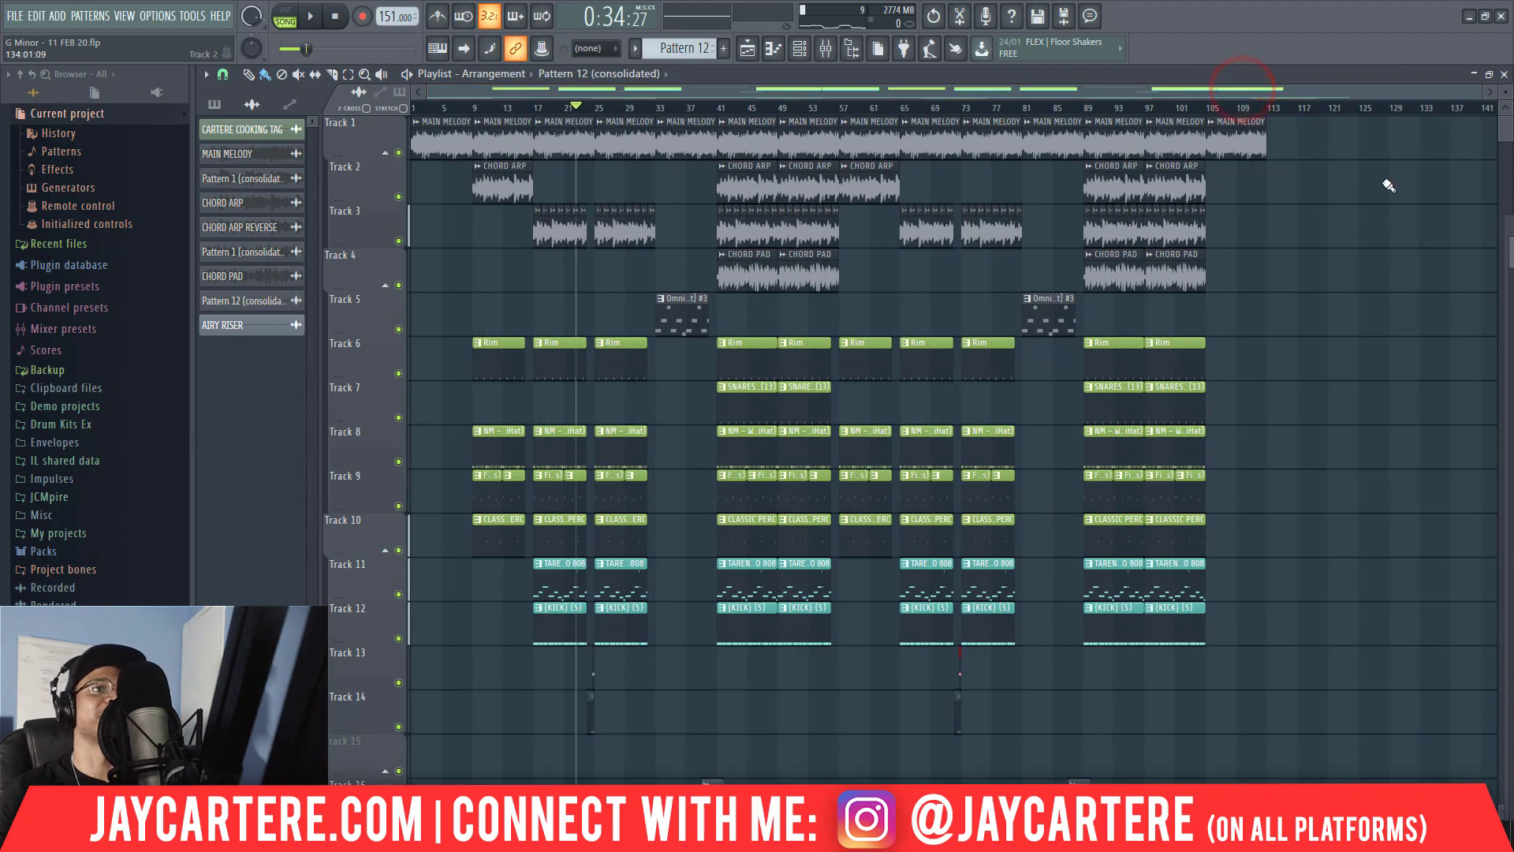
{"action": "scroll", "coordinate": [1307, 261], "scroll_direction": "down", "scroll_amount": 8}
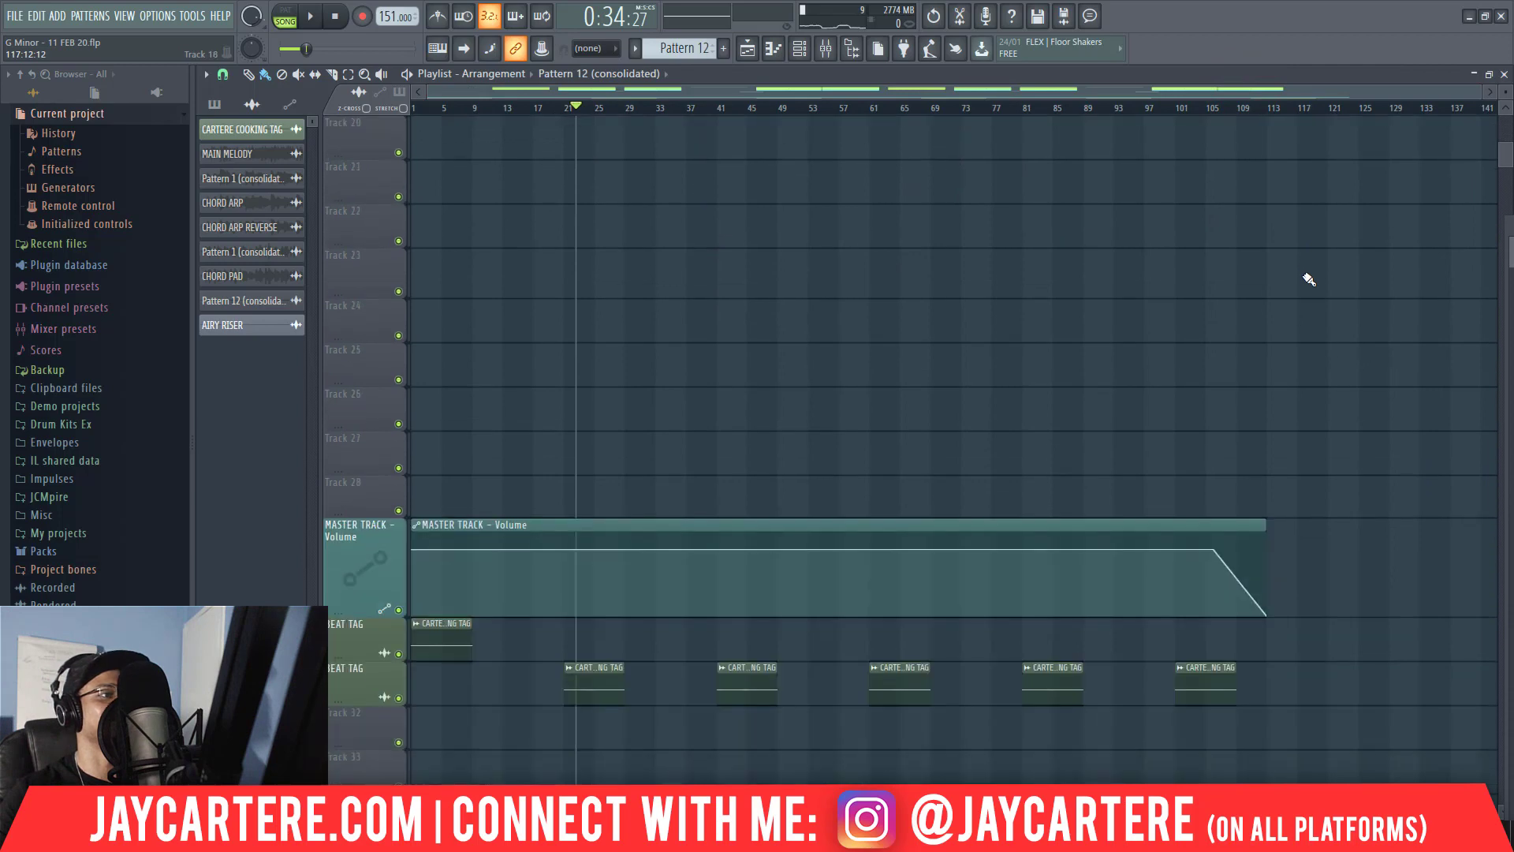
{"action": "scroll", "coordinate": [1309, 279], "scroll_direction": "up", "scroll_amount": 8}
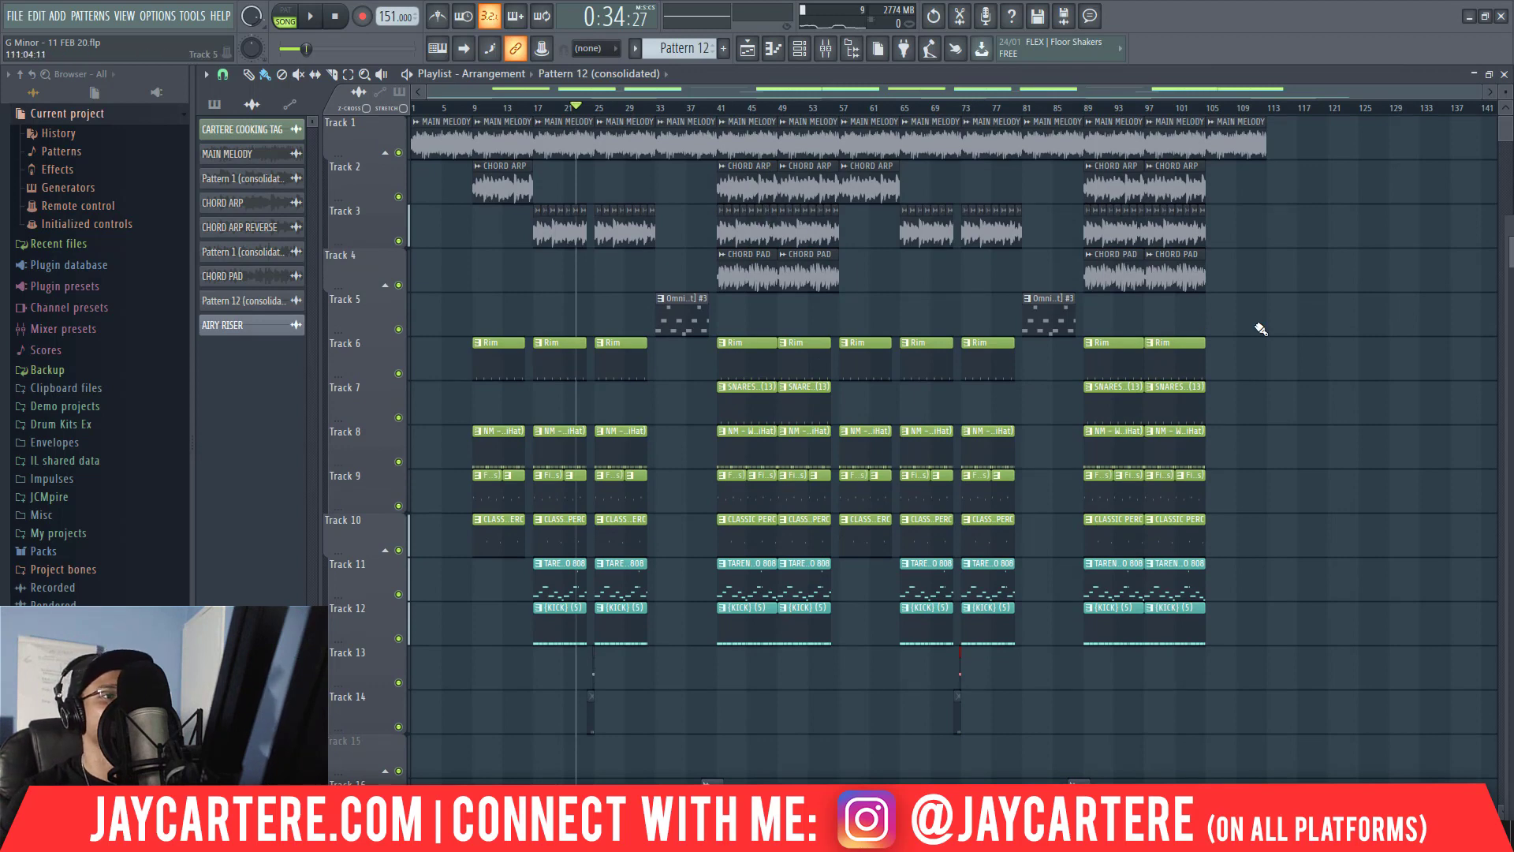
{"action": "scroll", "coordinate": [1262, 329], "scroll_direction": "down", "scroll_amount": 10}
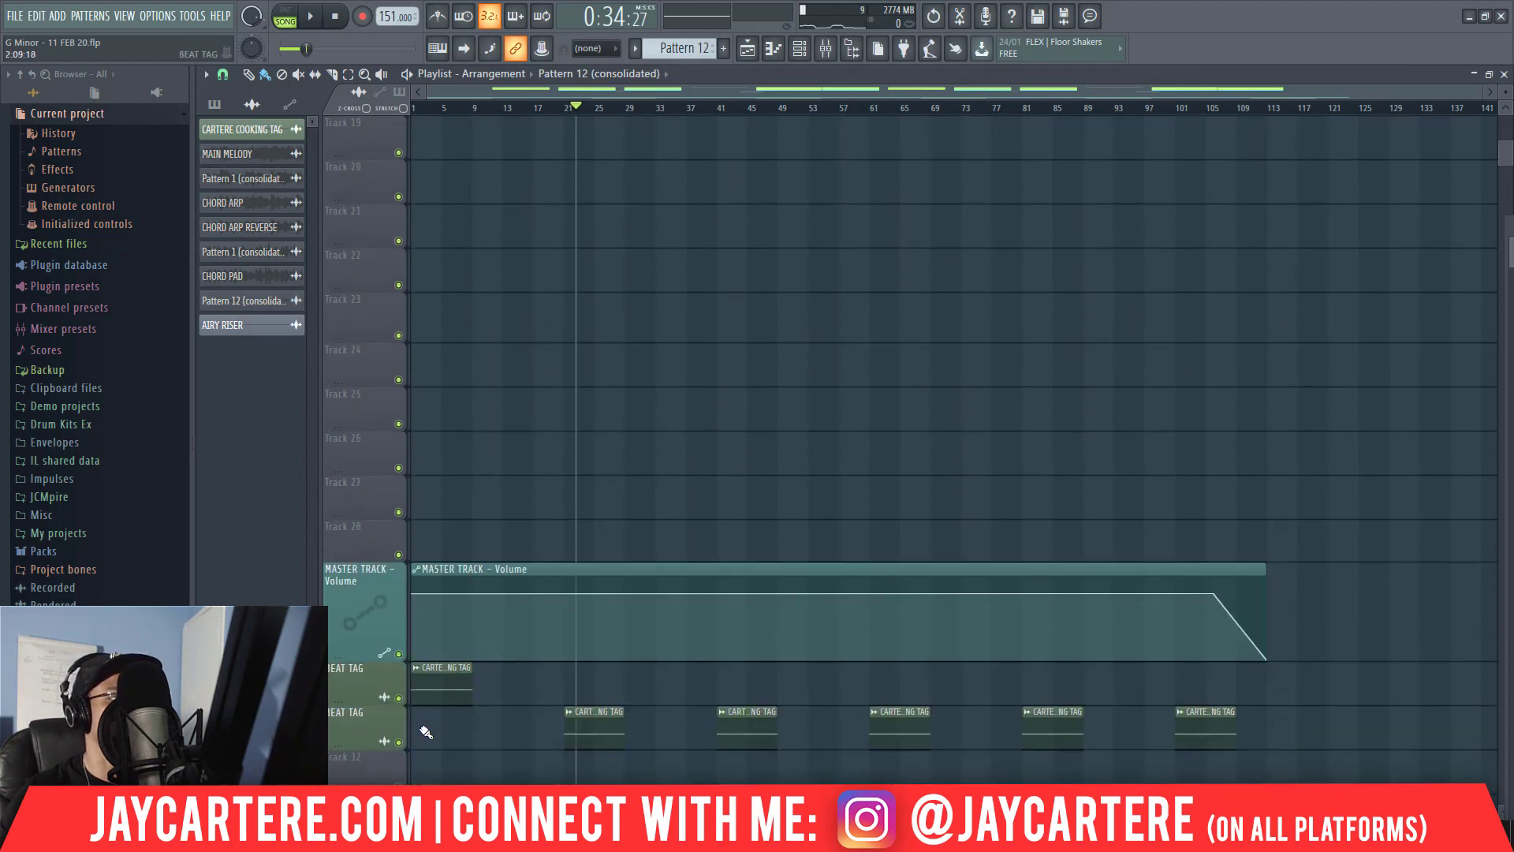
{"action": "scroll", "coordinate": [763, 426], "scroll_direction": "up", "scroll_amount": 10}
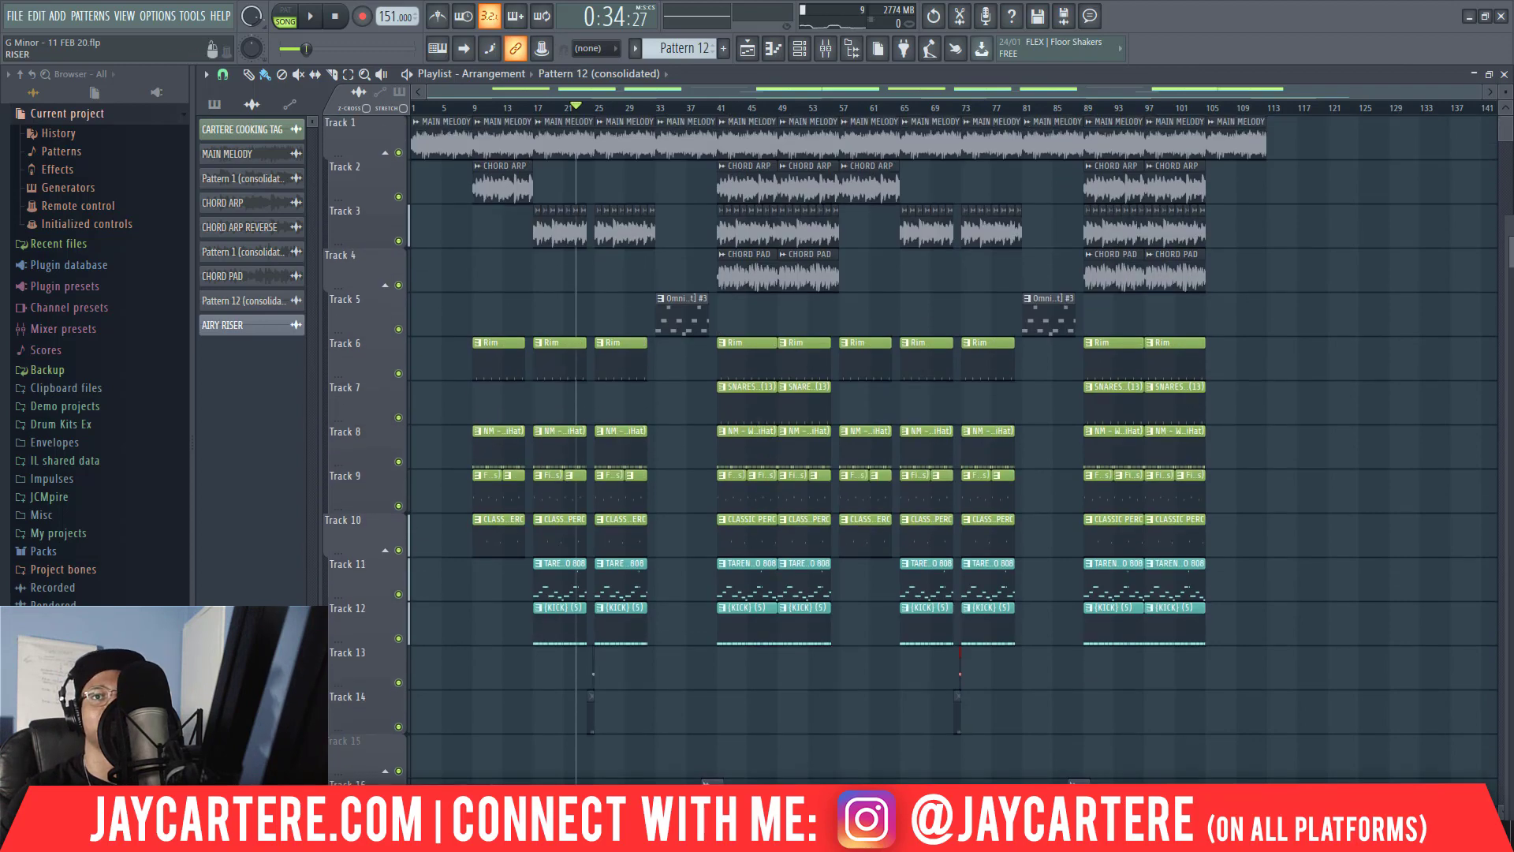
Look over the mixer tracks, close the mixer and check the fill and riser tracks in the playlist.
{"action": "key", "text": "F9"}
{"action": "left_click_drag", "start_coordinate": [1216, 71], "coordinate": [282, 116]}
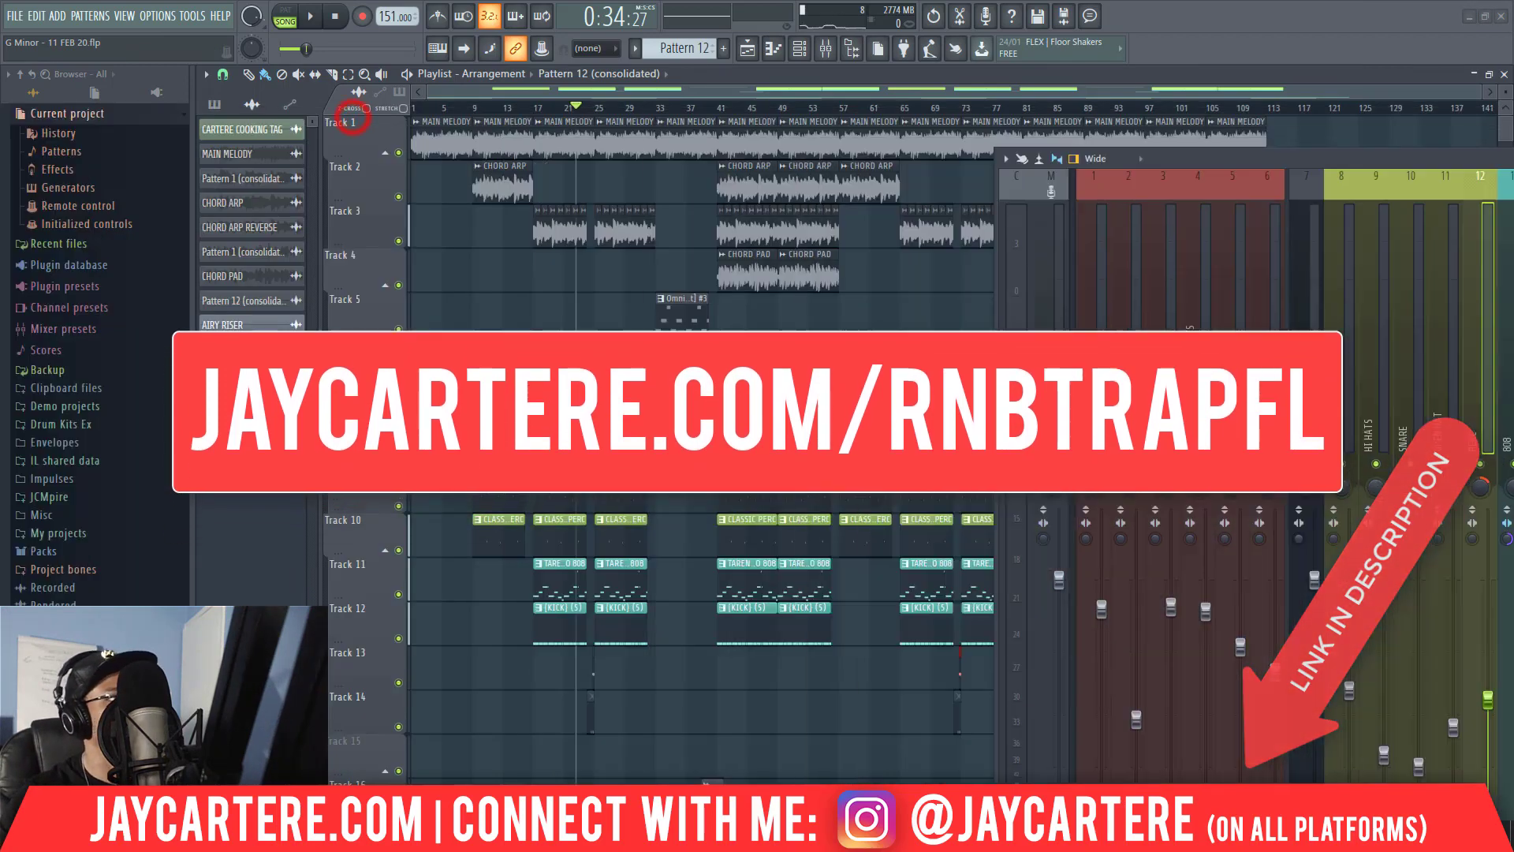
{"action": "left_click", "coordinate": [352, 118]}
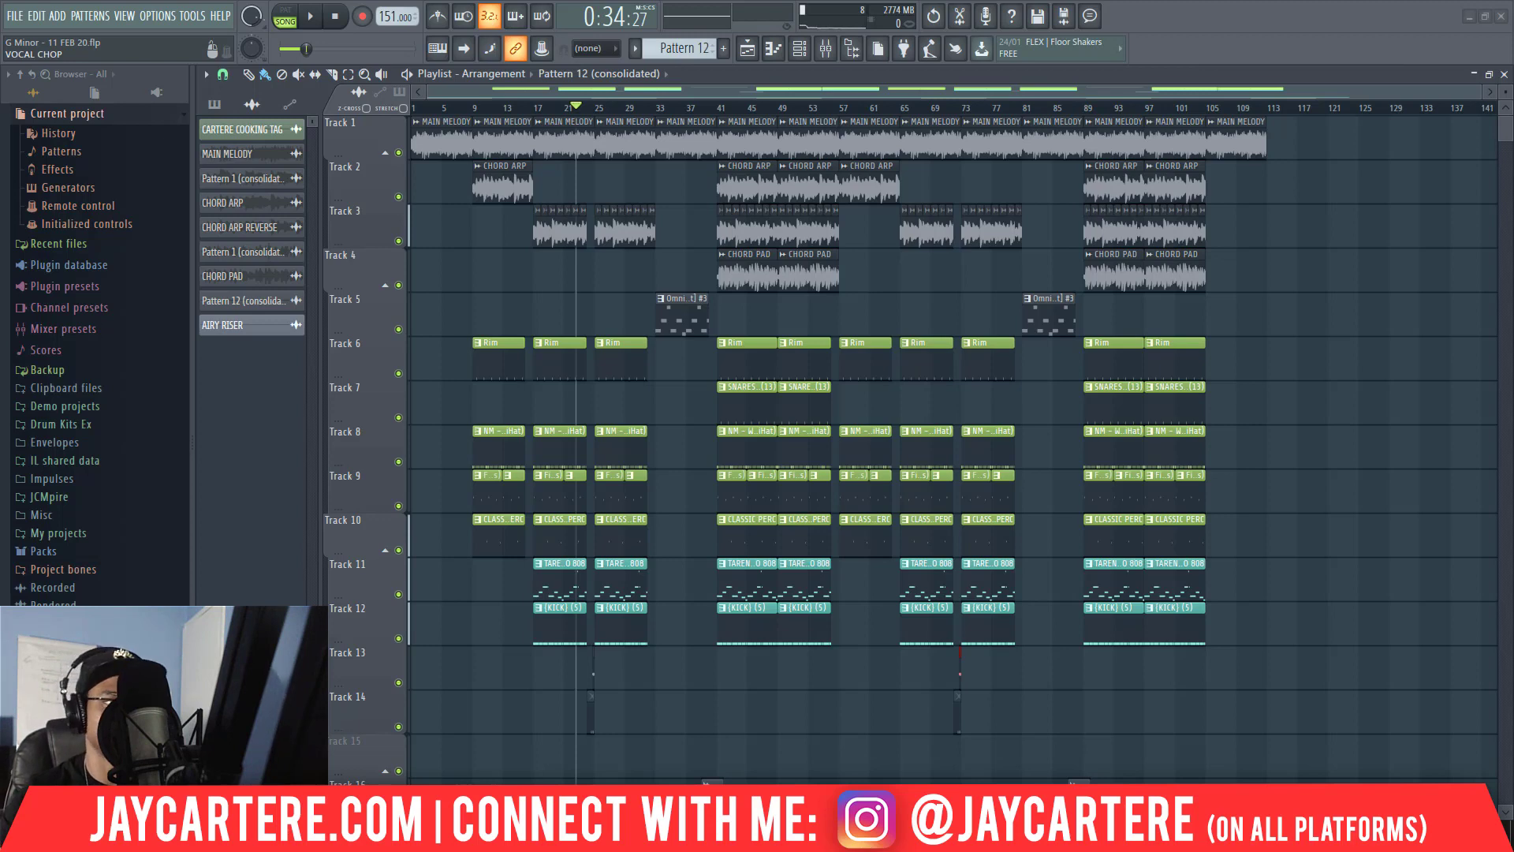
{"action": "scroll", "coordinate": [1044, 513], "scroll_direction": "down", "scroll_amount": 9}
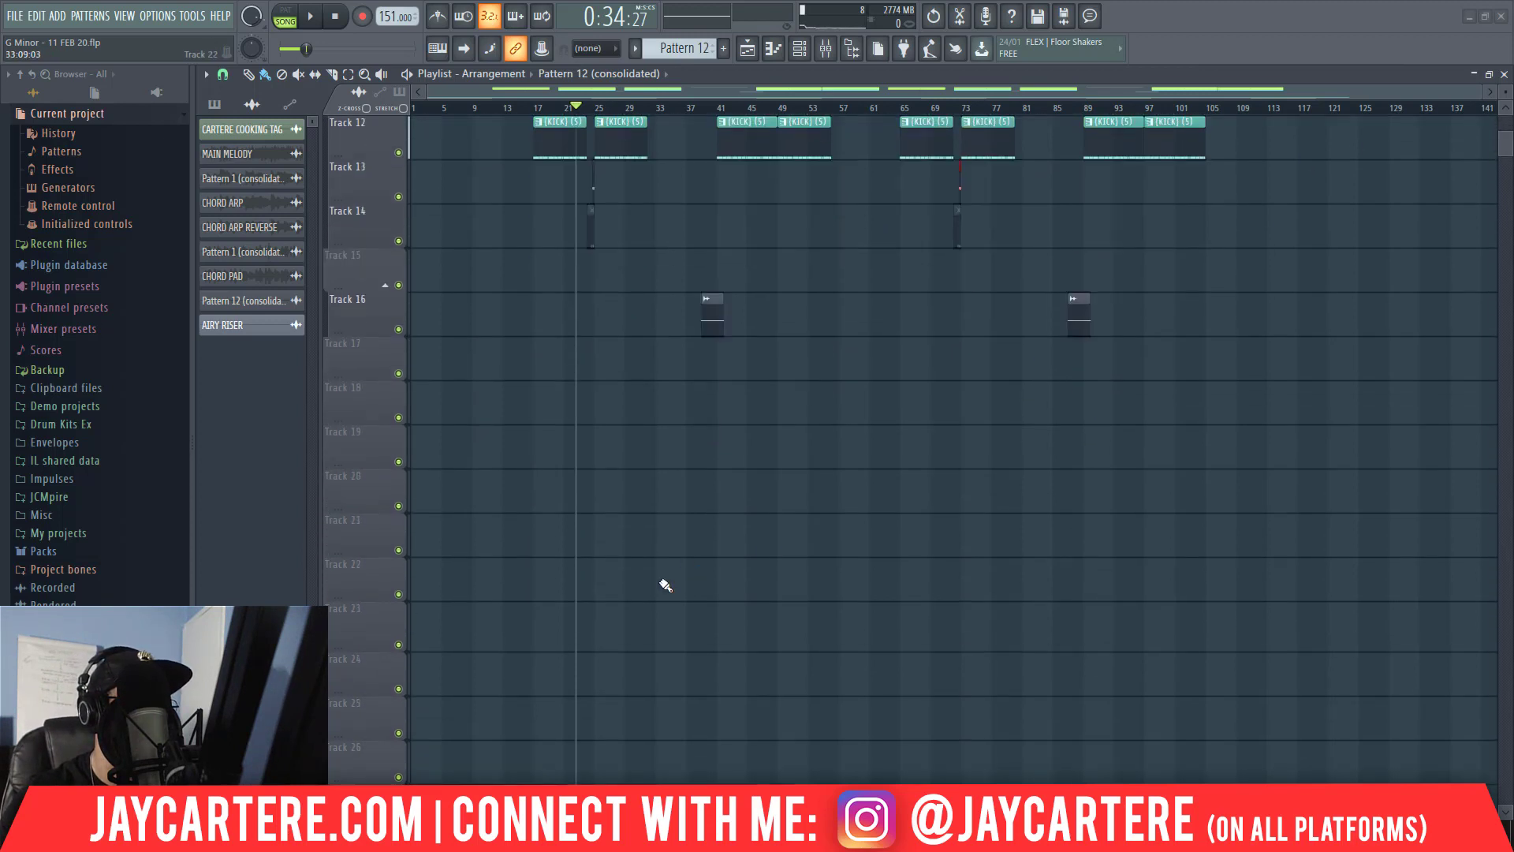
{"action": "scroll", "coordinate": [551, 452], "scroll_direction": "up", "scroll_amount": 9}
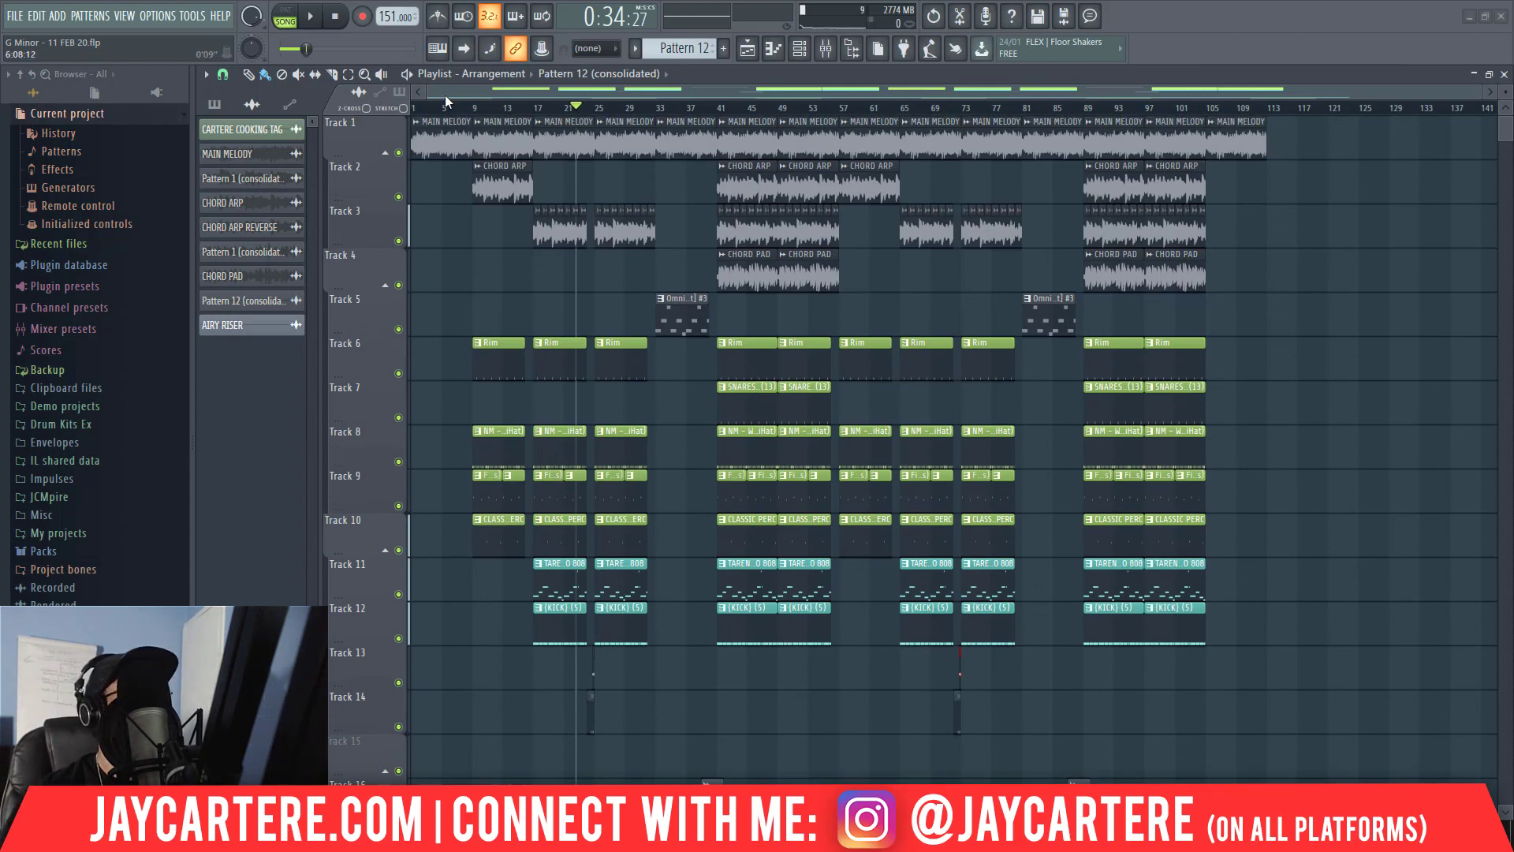
Play the finished arrangement from bar 1.
{"action": "left_click_drag", "start_coordinate": [445, 112], "coordinate": [413, 113]}
{"action": "key", "text": "space"}
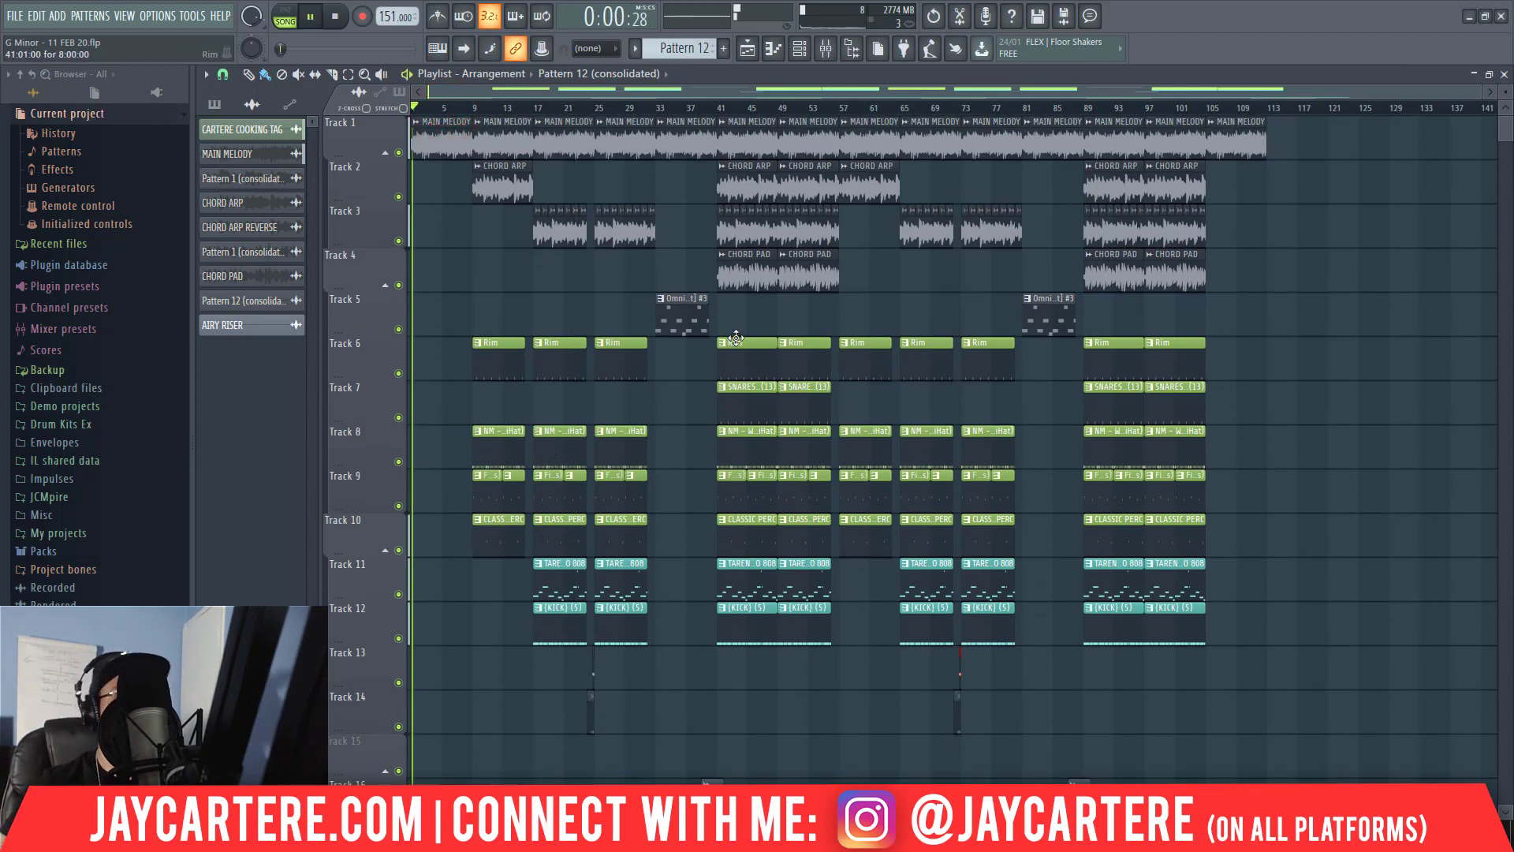
{"action": "key", "text": "space"}
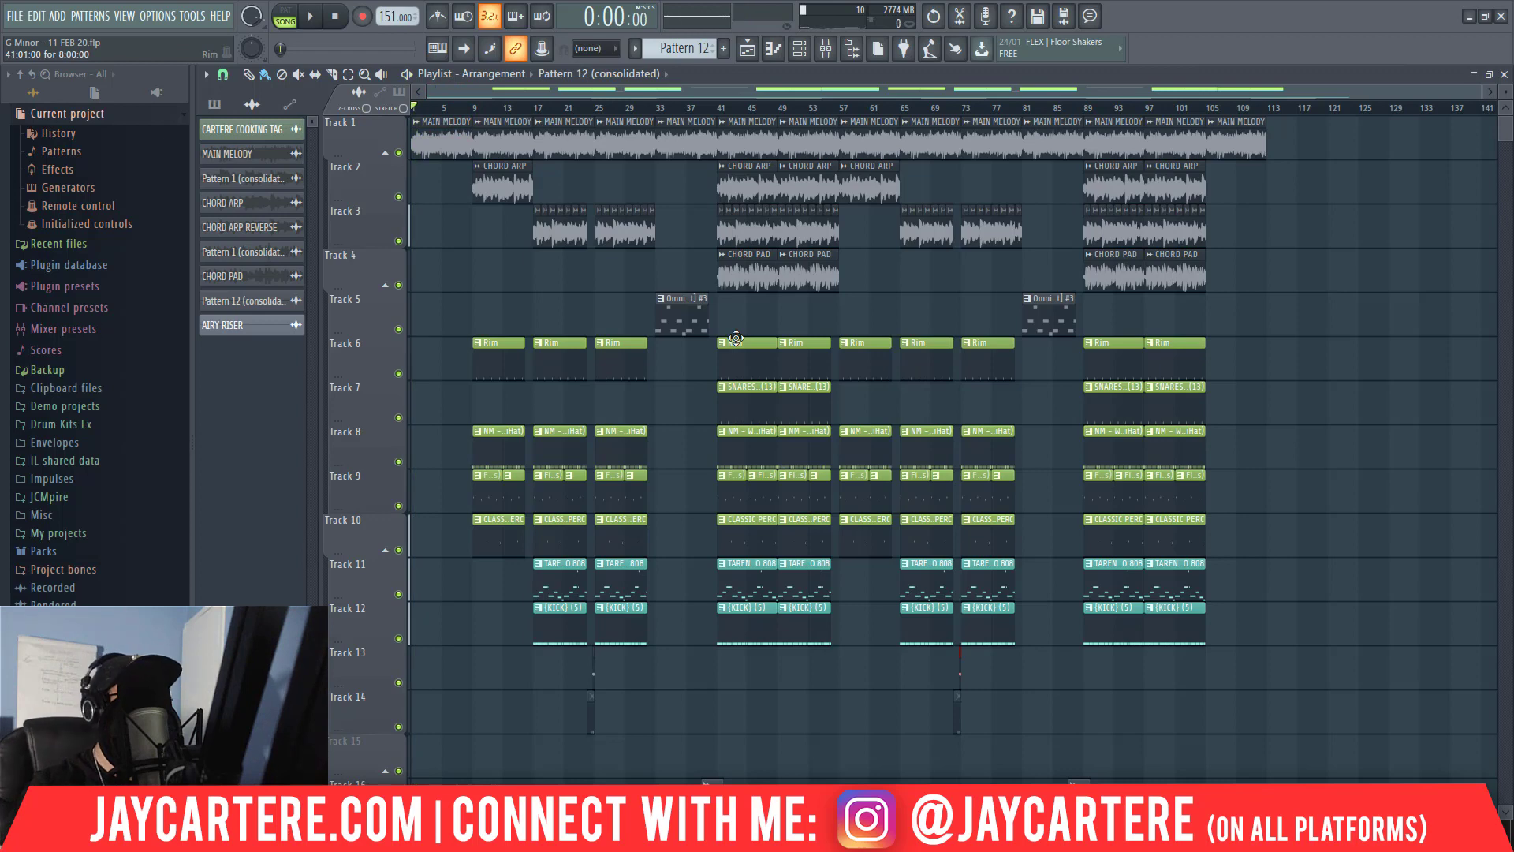
{"action": "left_click_drag", "start_coordinate": [428, 108], "coordinate": [408, 108]}
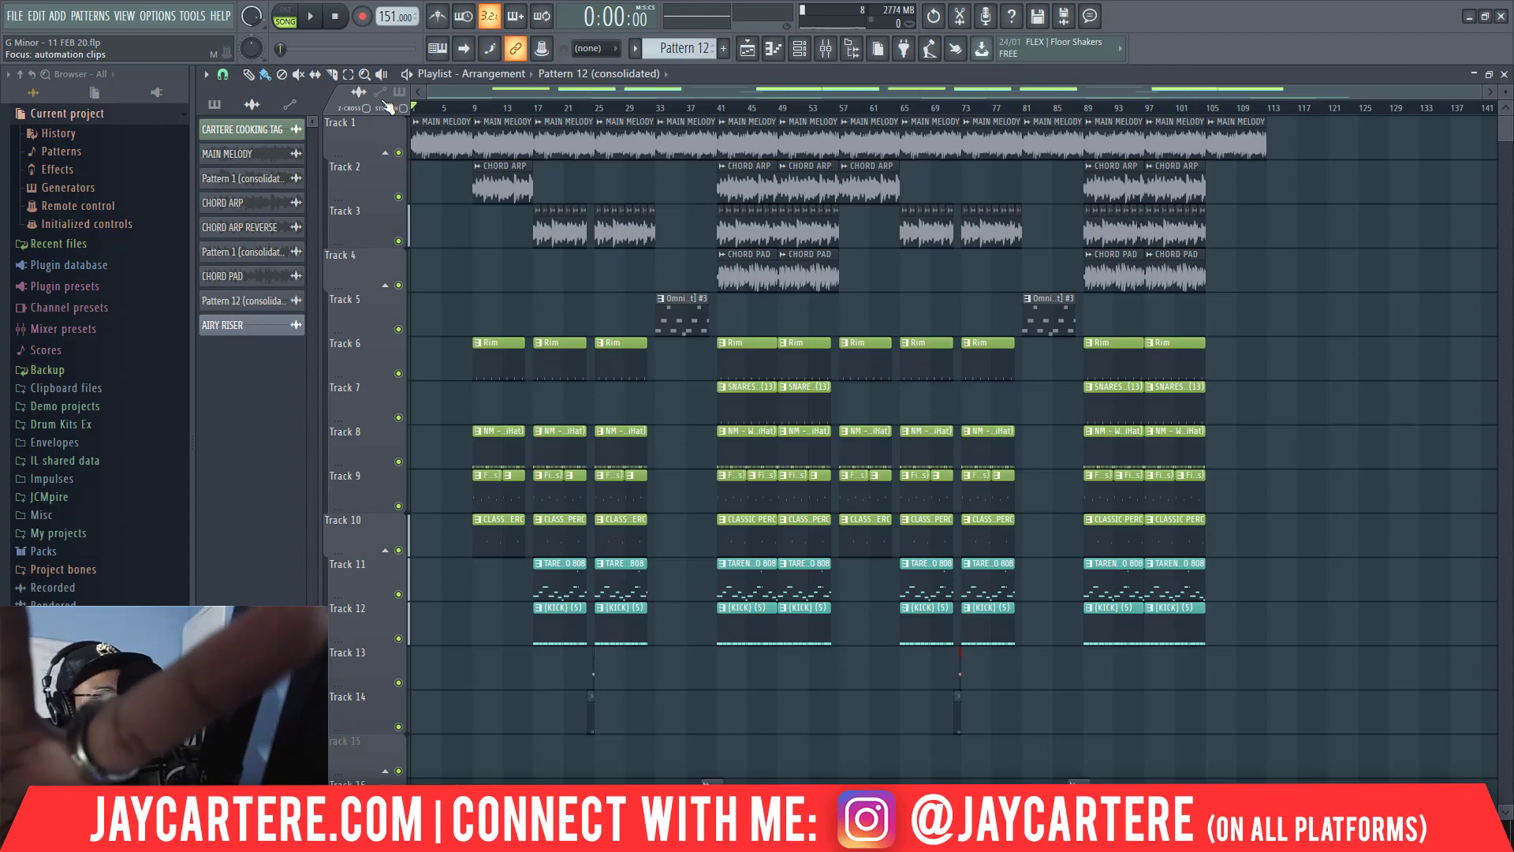
{"action": "key", "text": "space"}
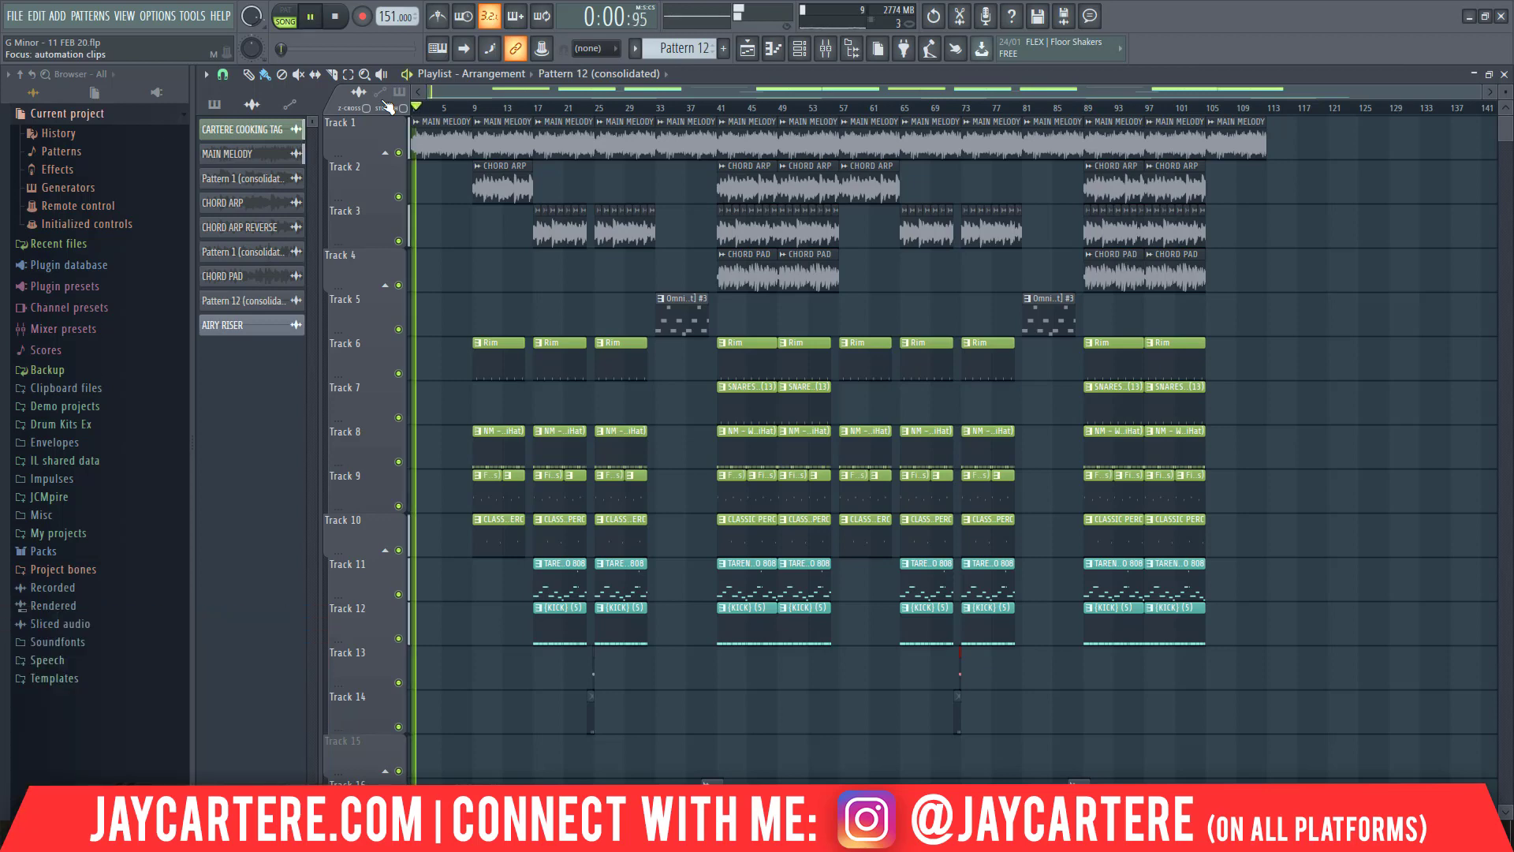